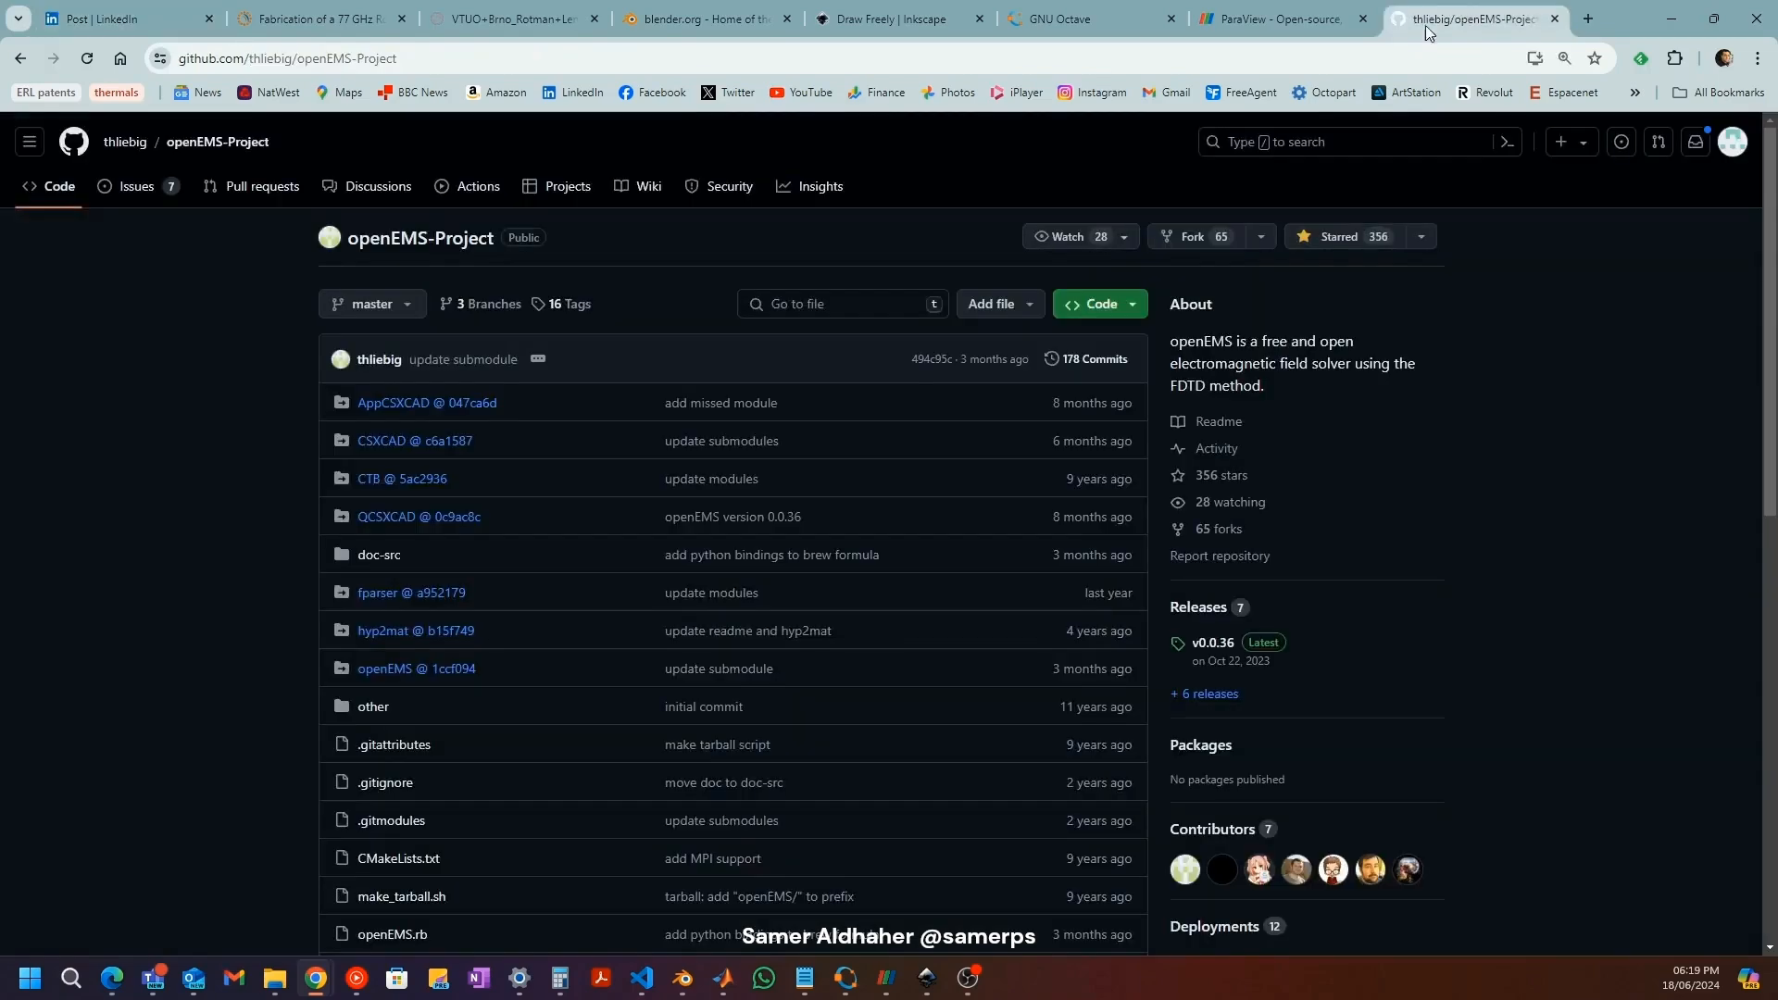
Step: Look over the openEMS-Project GitHub page and the Inkscape, GNU Octave, ParaView and Blender websites
scroll(834, 302, down, 15)
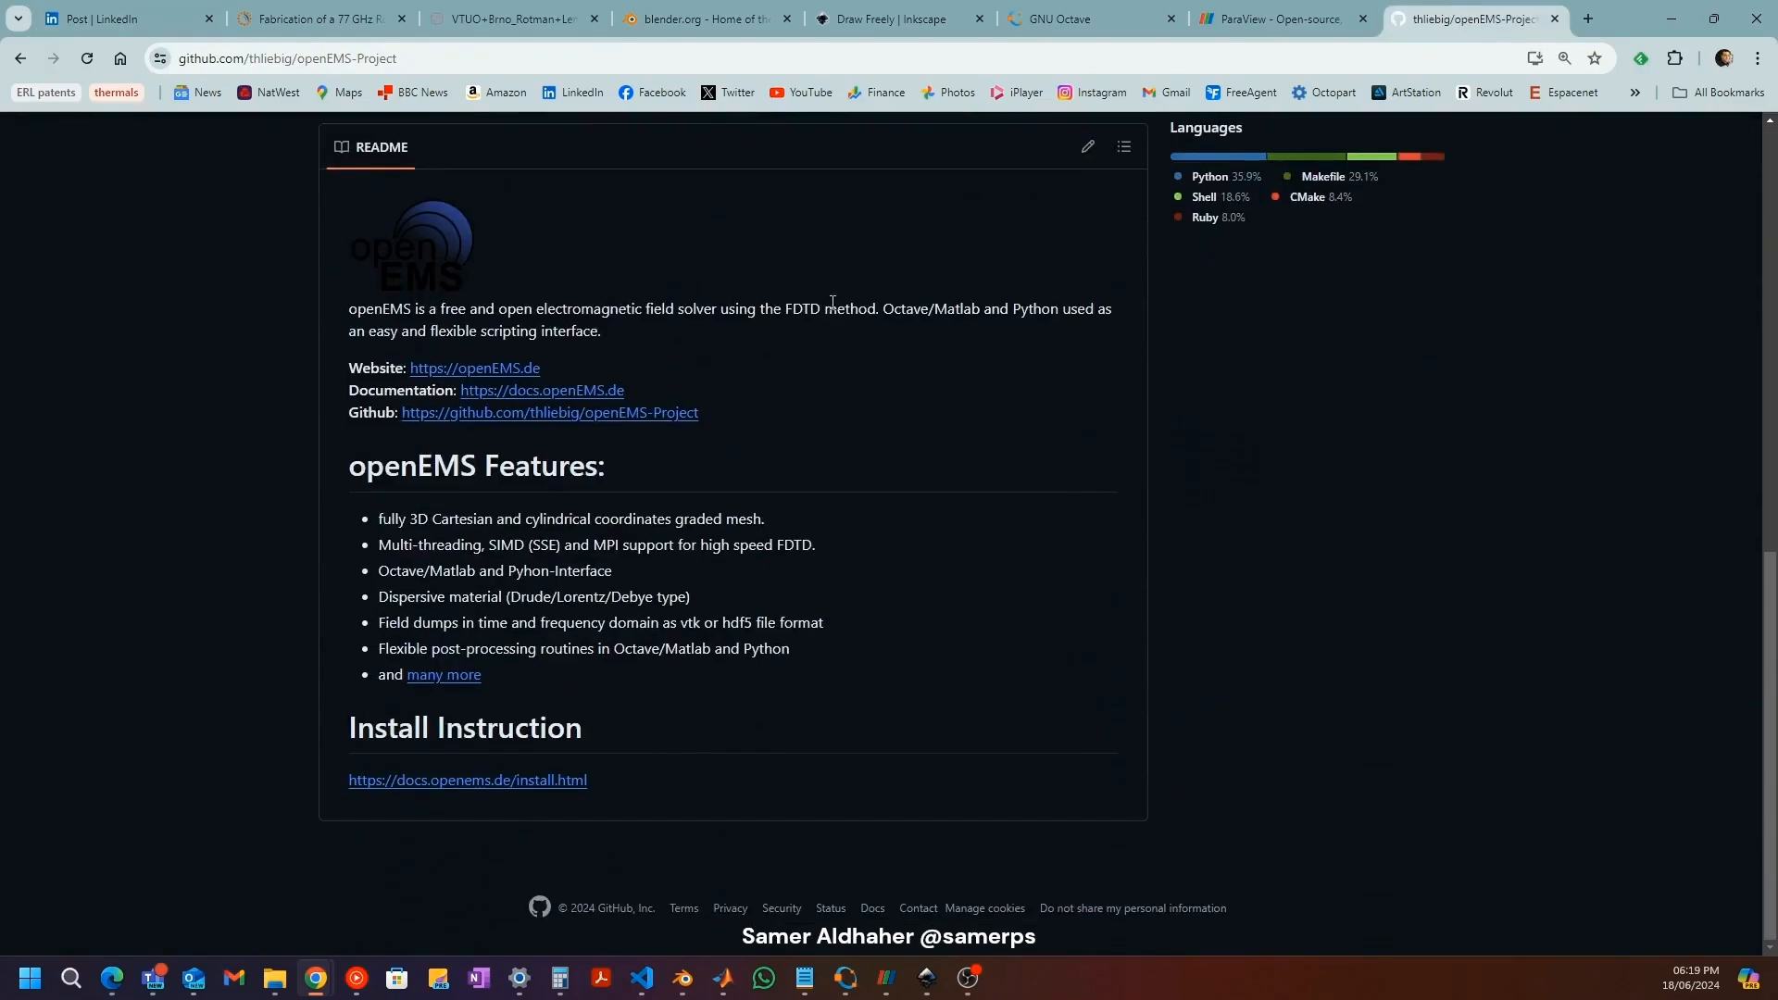
scroll(831, 302, up, 15)
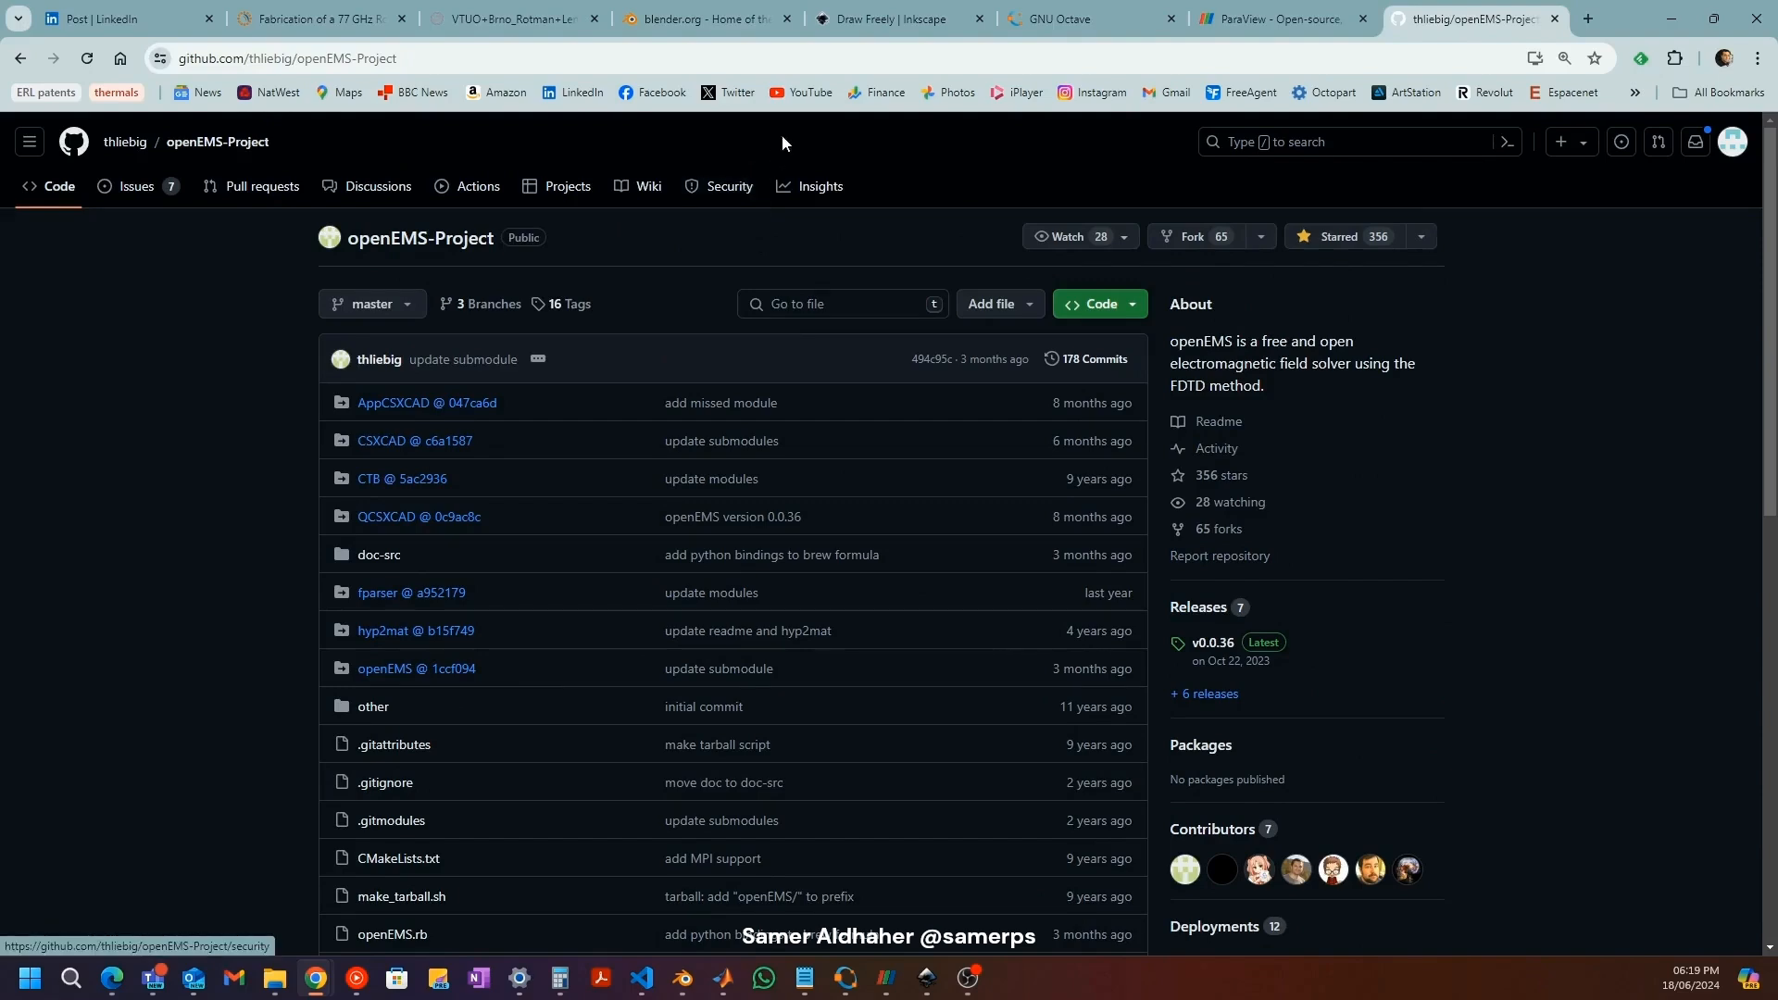
click(870, 18)
scroll(755, 222, up, 5)
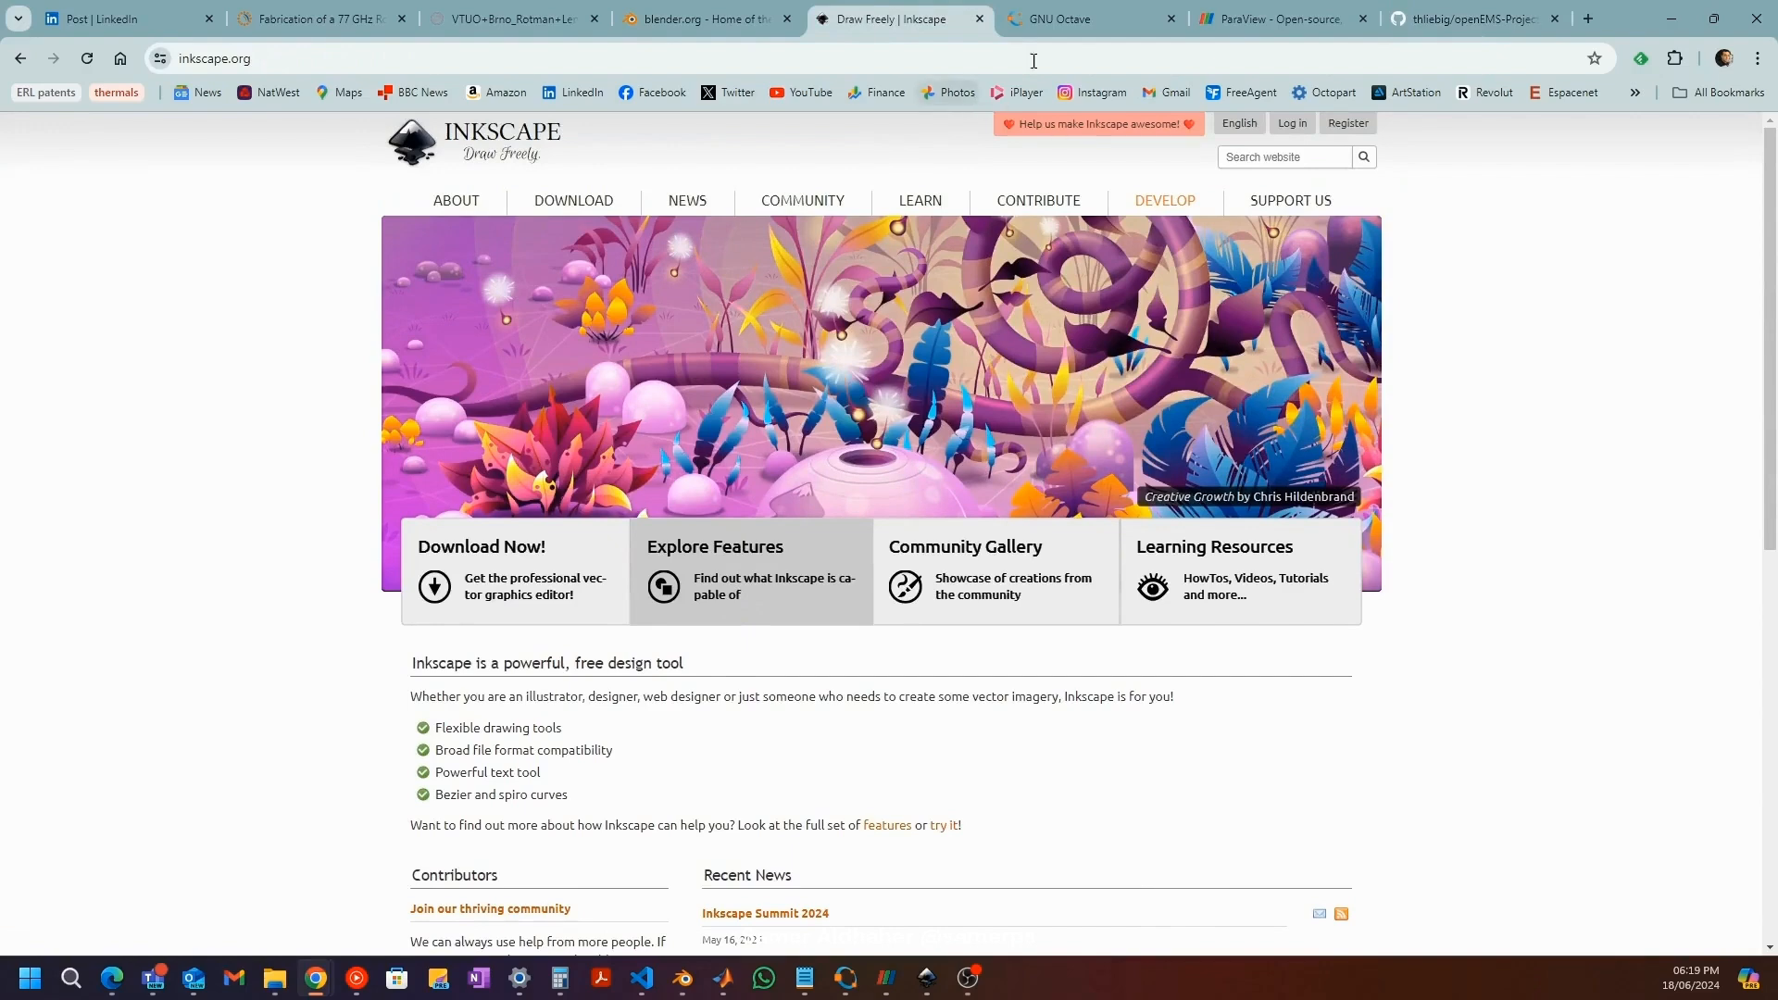
click(1056, 19)
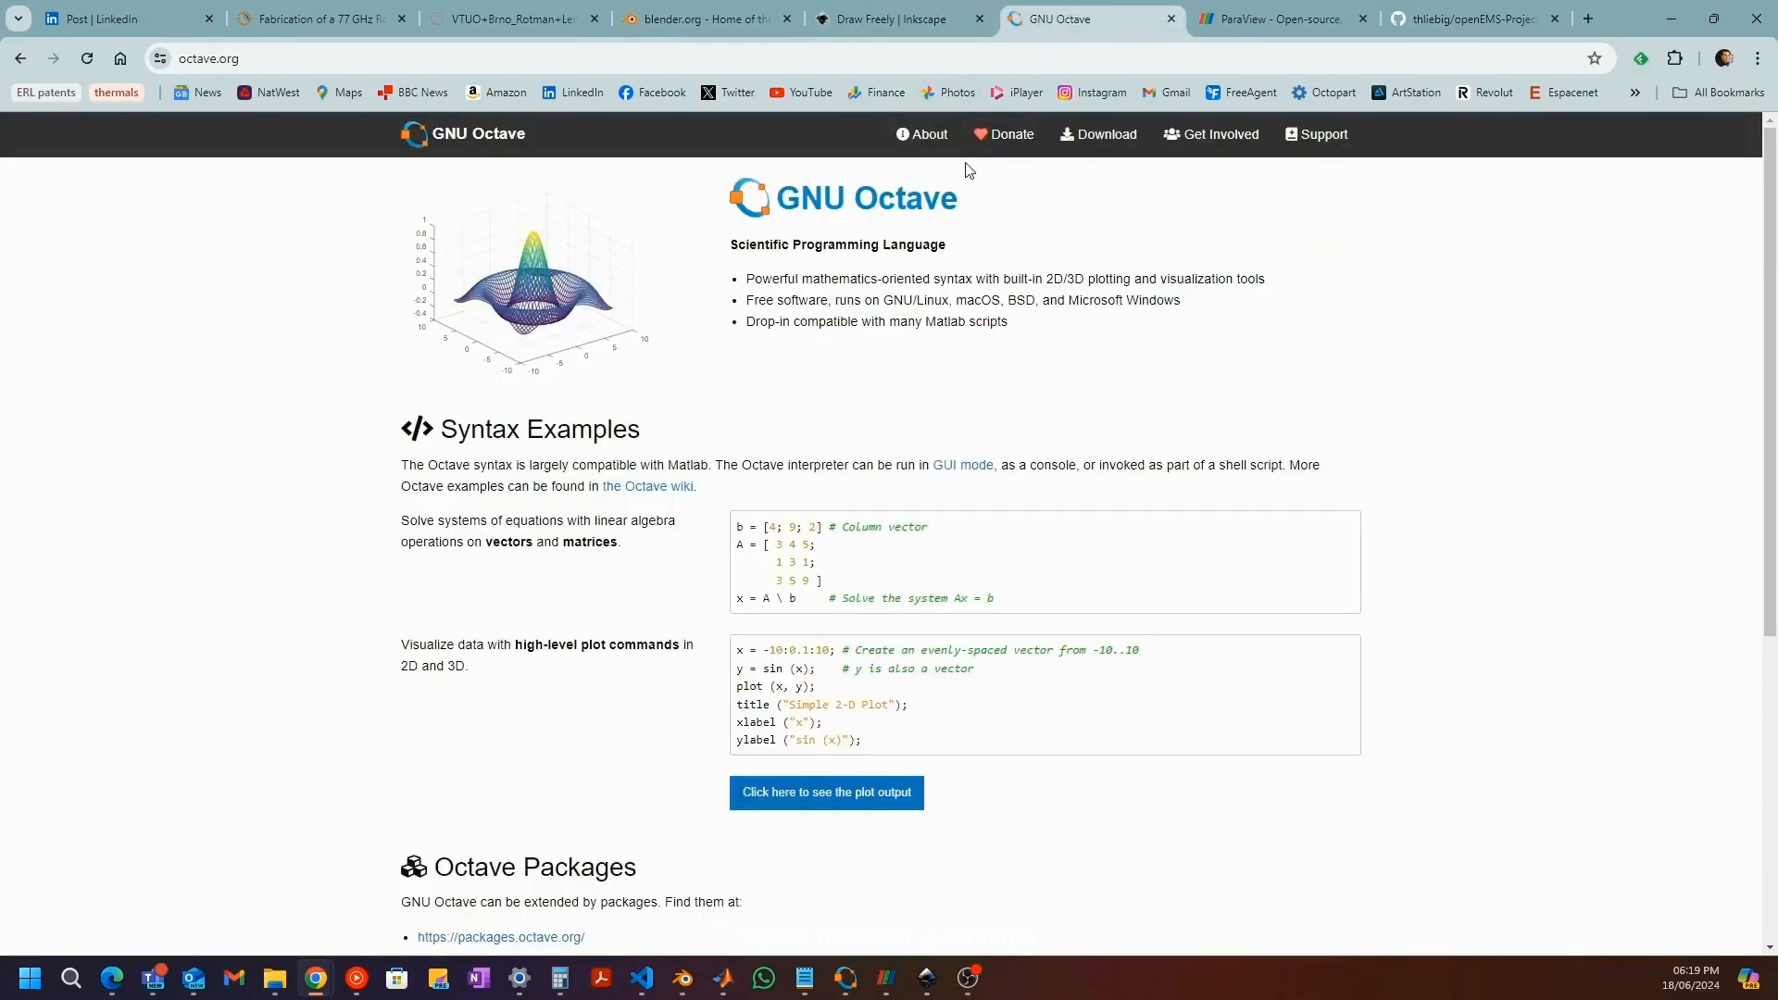
click(1269, 9)
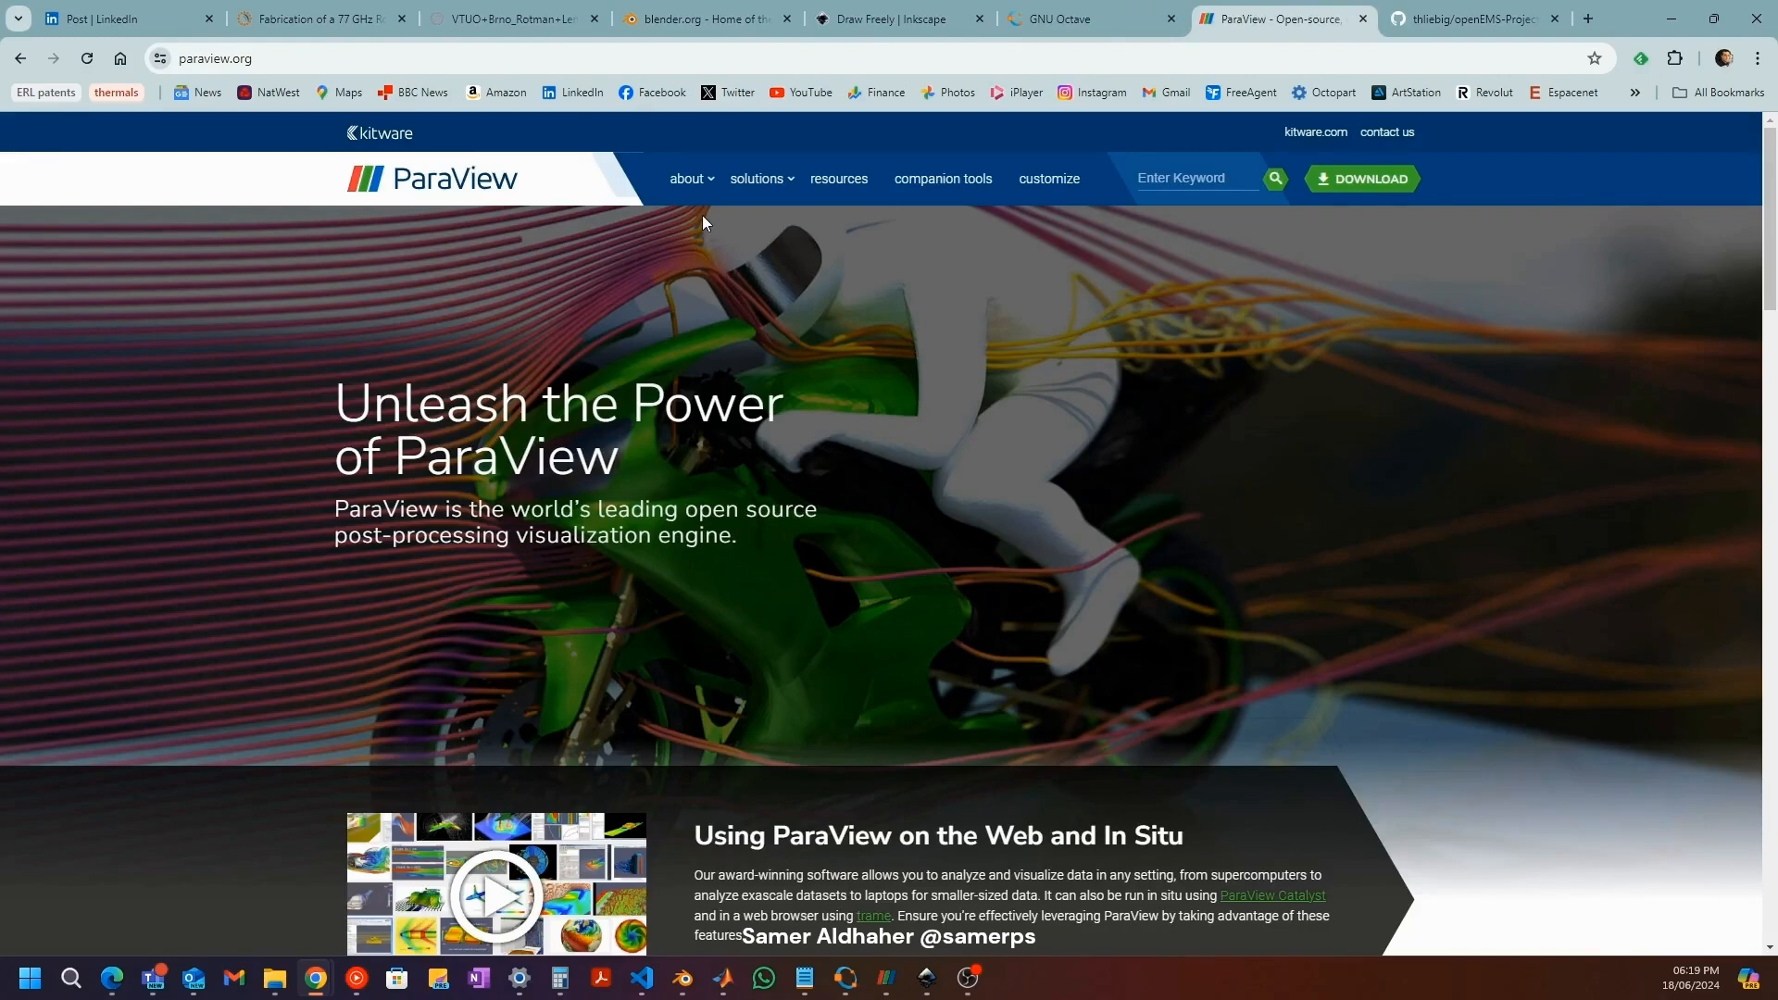
click(744, 9)
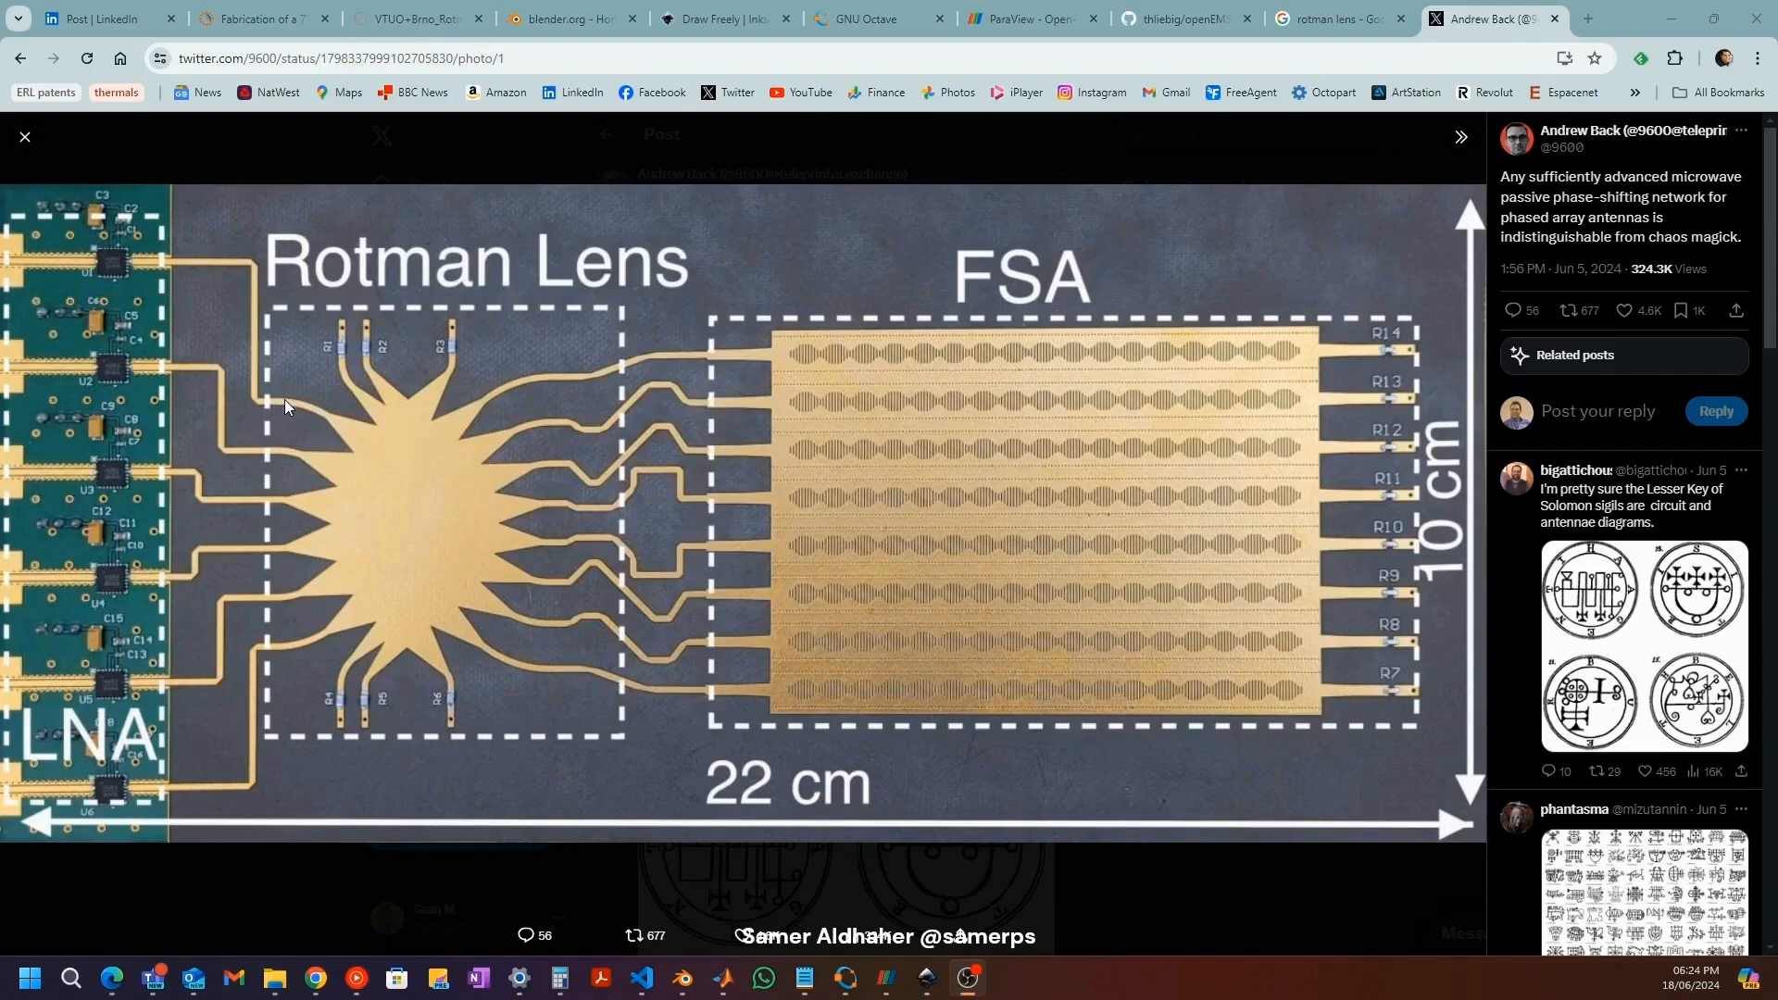
Step: Browse the Google image results for rotman lens and view the ResearchGate illustration of the far-field imaging principle
click(1333, 19)
scroll(608, 308, down, 5)
scroll(608, 309, up, 10)
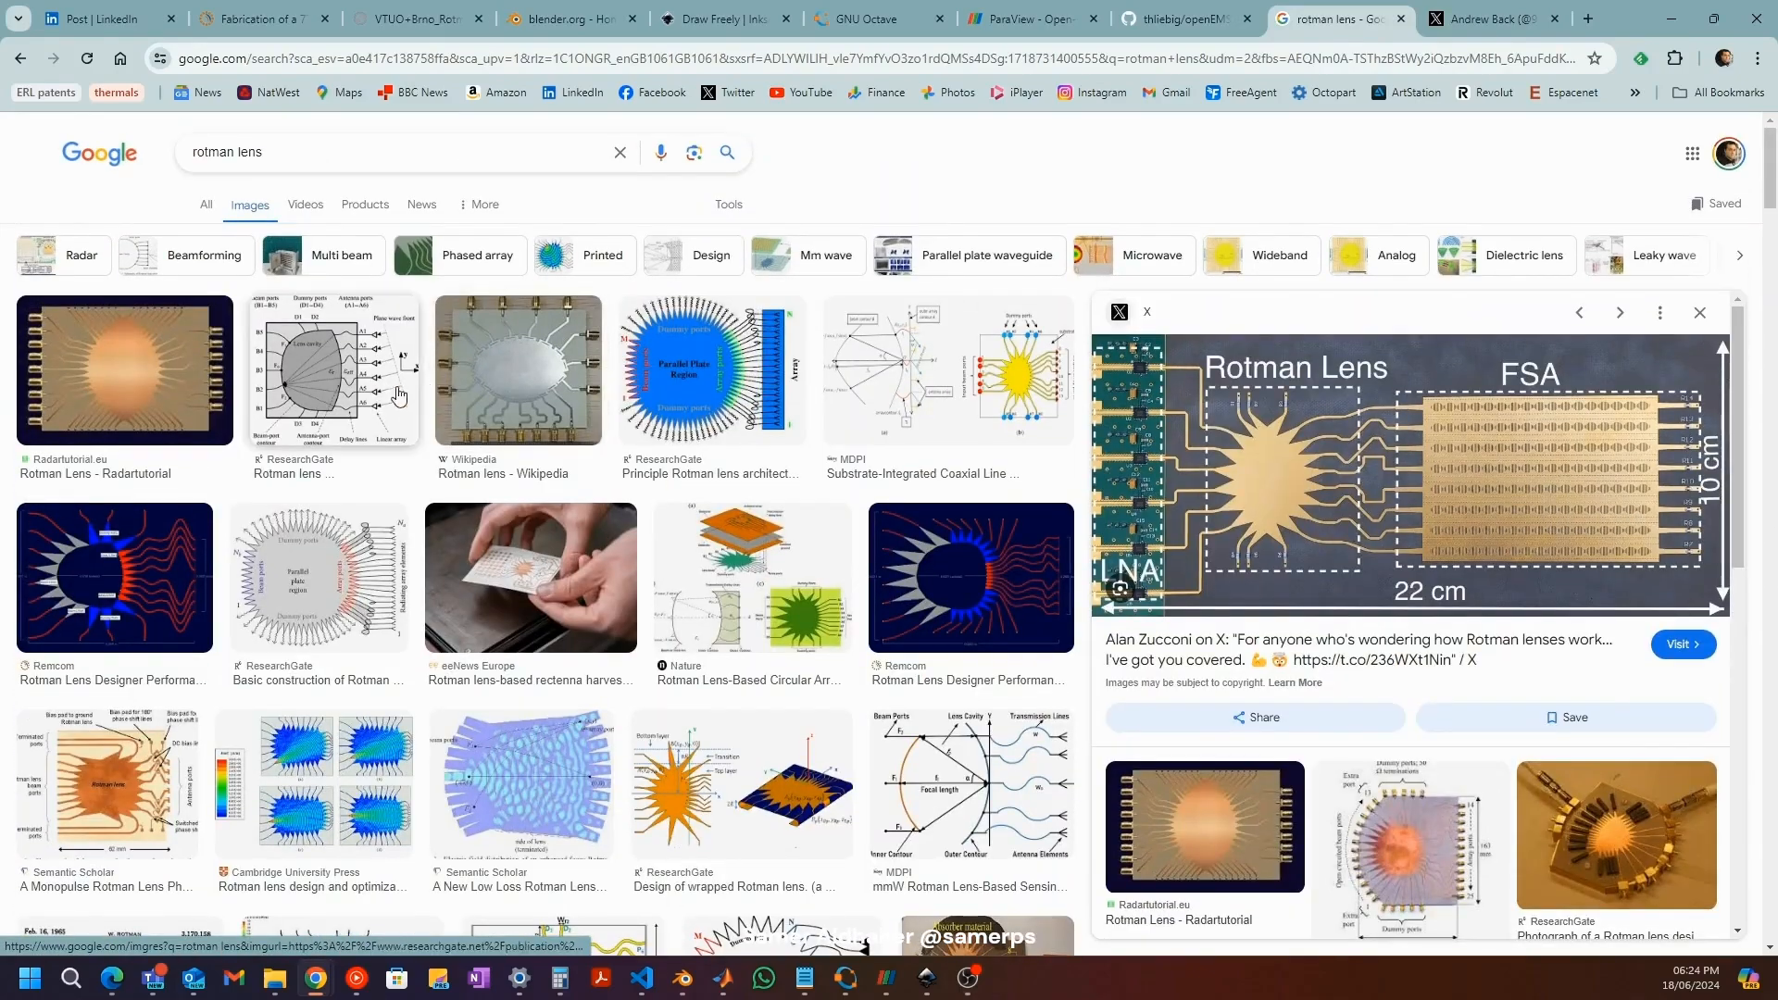
click(371, 342)
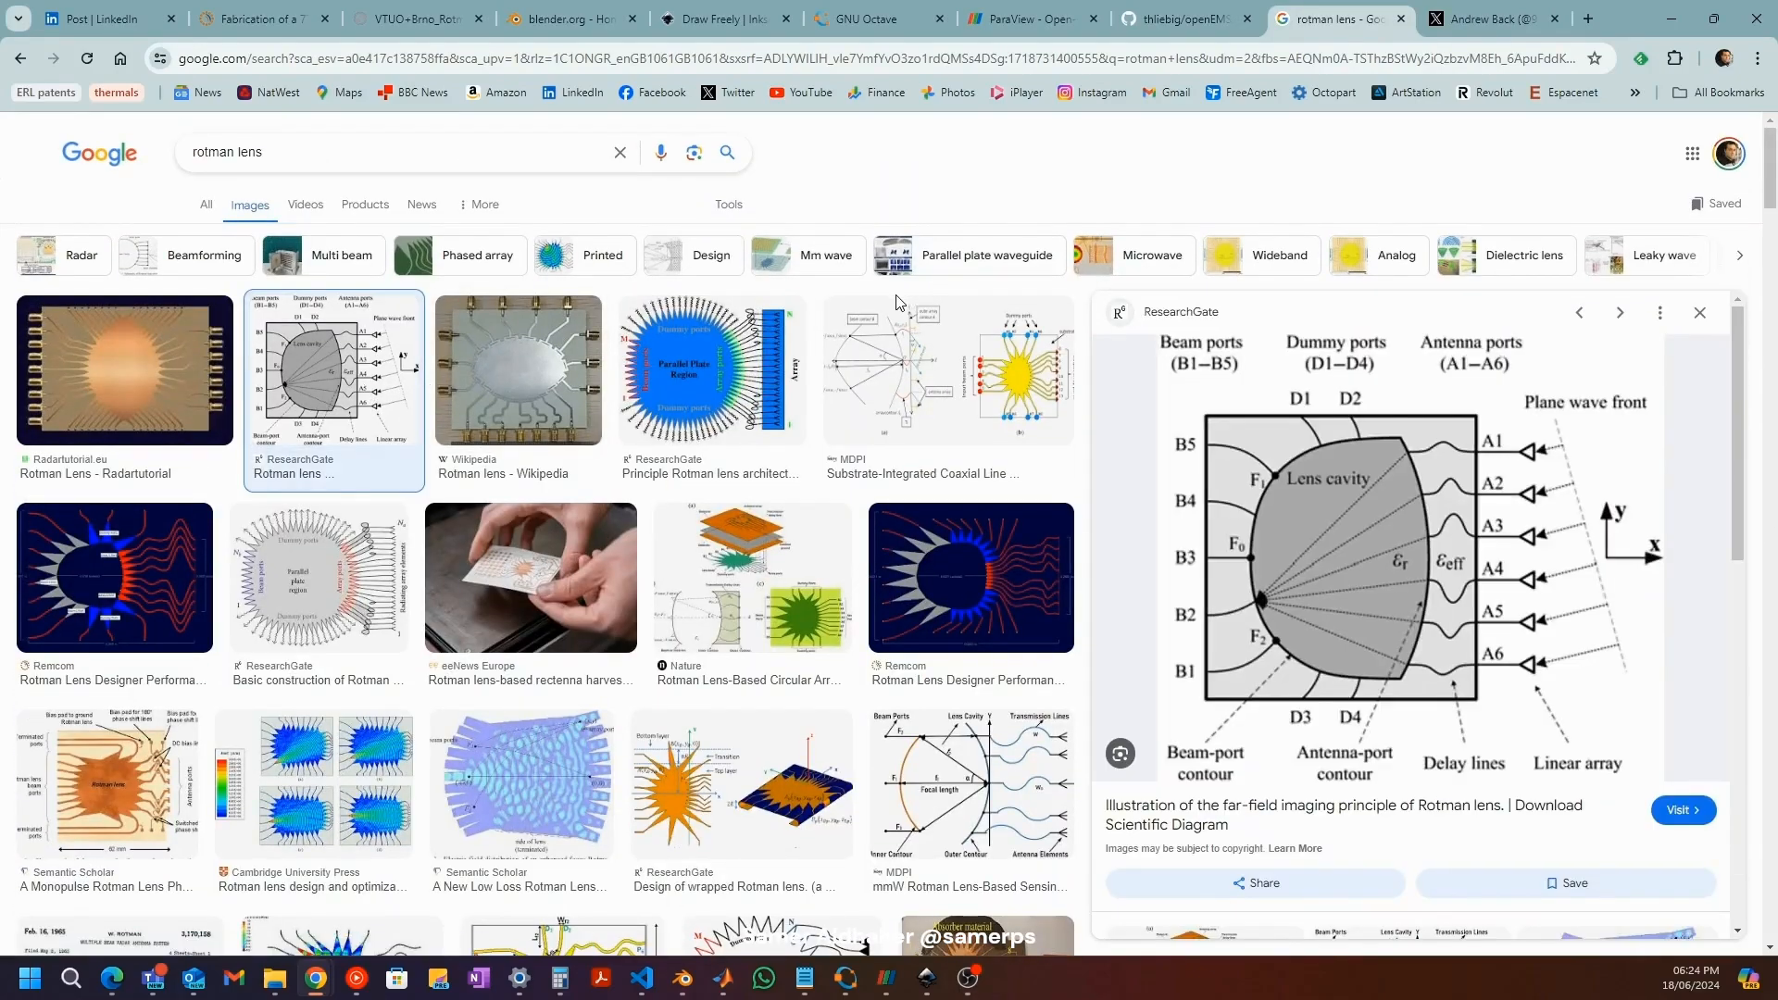
scroll(858, 318, down, 2)
scroll(734, 191, up, 2)
scroll(713, 248, down, 2)
scroll(713, 247, up, 2)
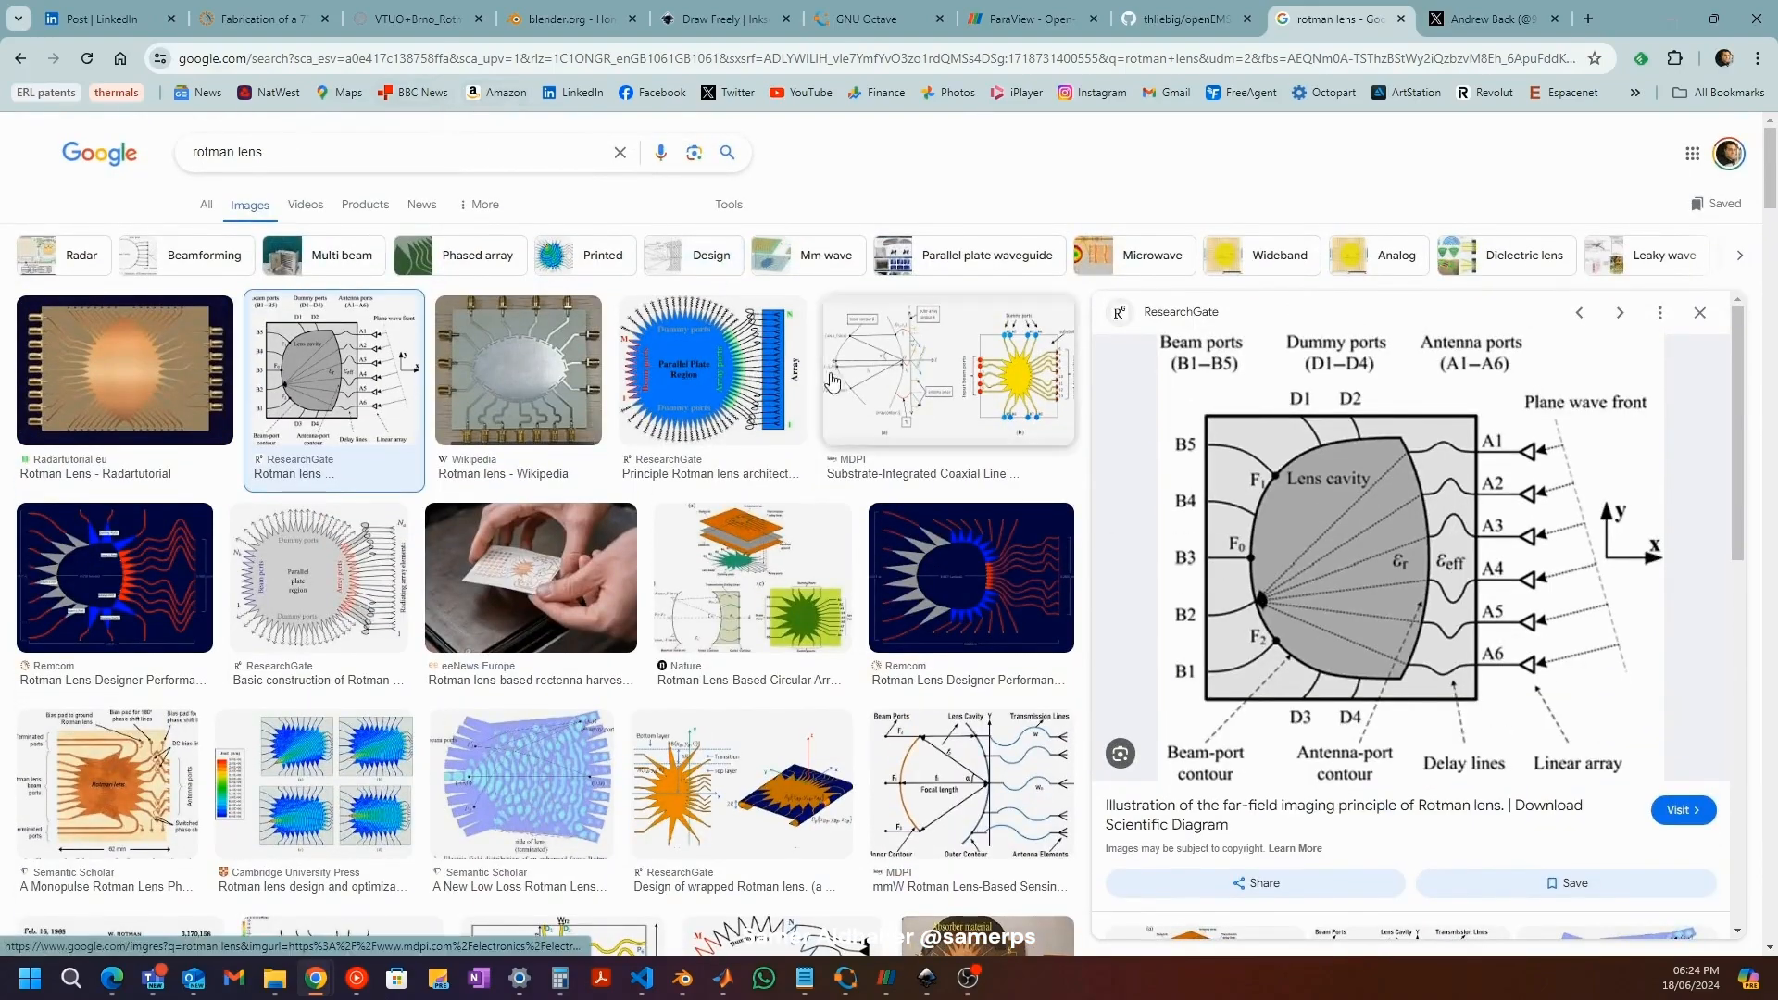
Step: Read through the 77 GHz Rotman lens fabrication paper down to the top view of the lens geometry in Figure 2
click(417, 18)
scroll(1019, 338, up, 20)
scroll(1019, 339, up, 2)
scroll(906, 413, down, 2)
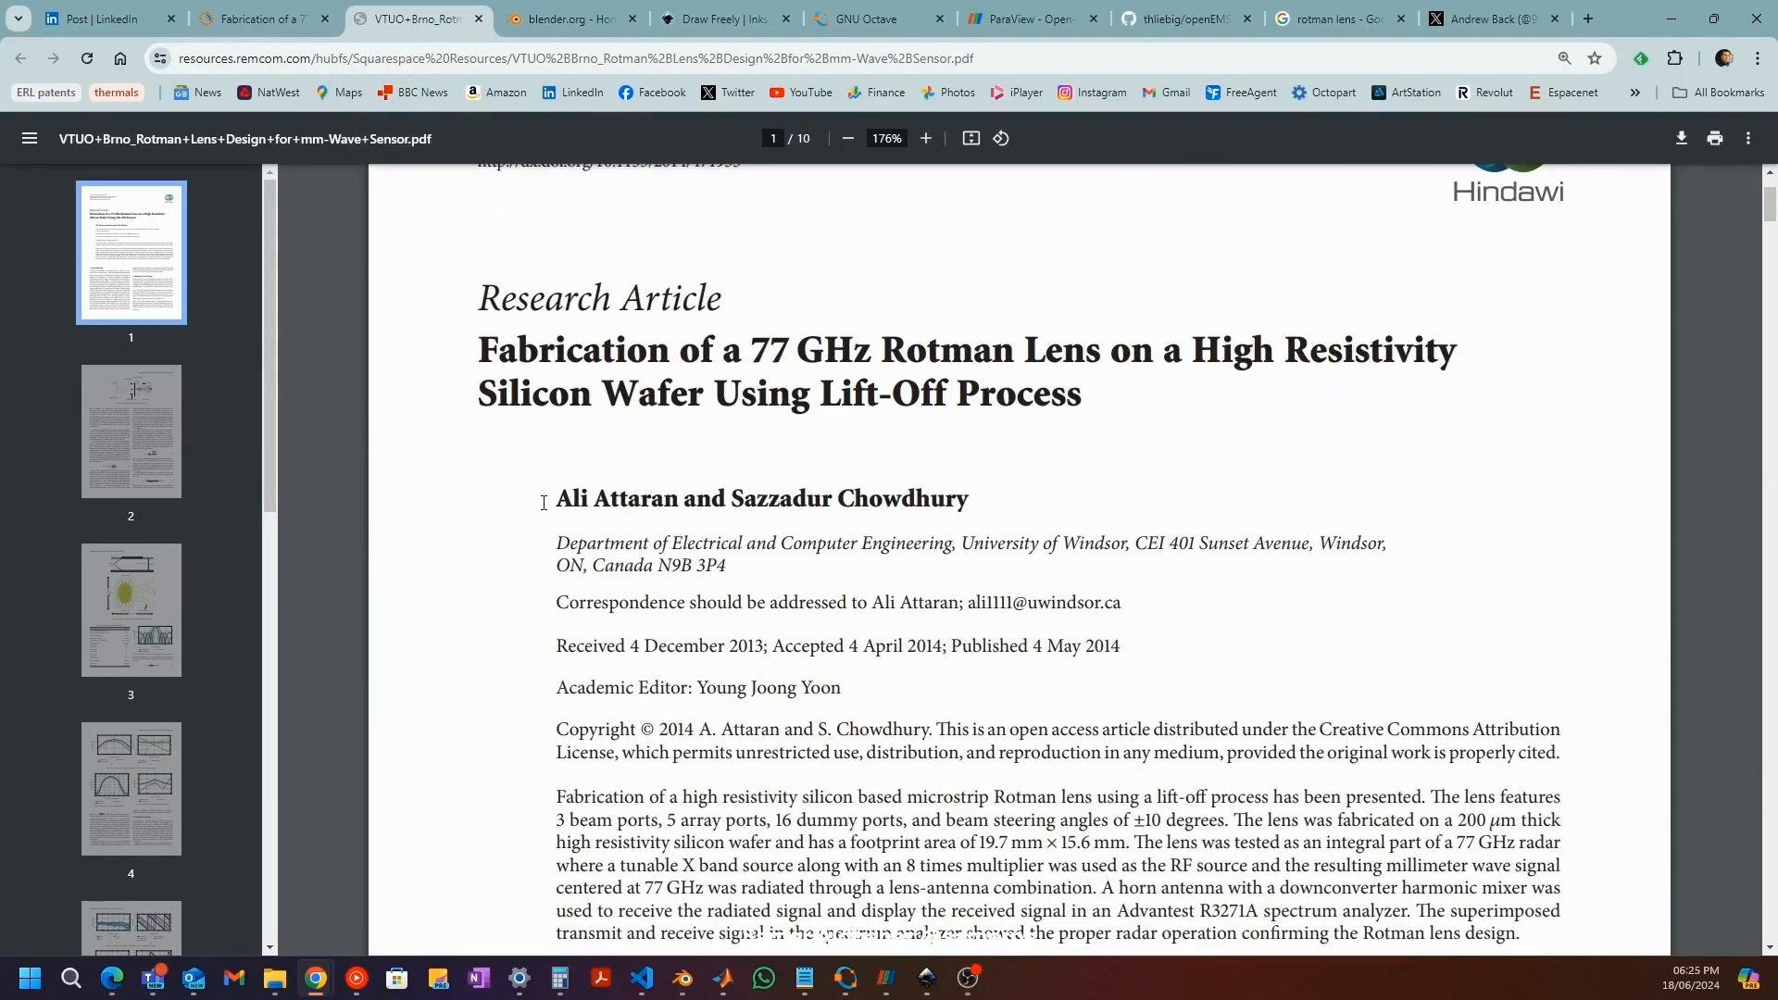
scroll(878, 512, down, 14)
scroll(874, 505, up, 16)
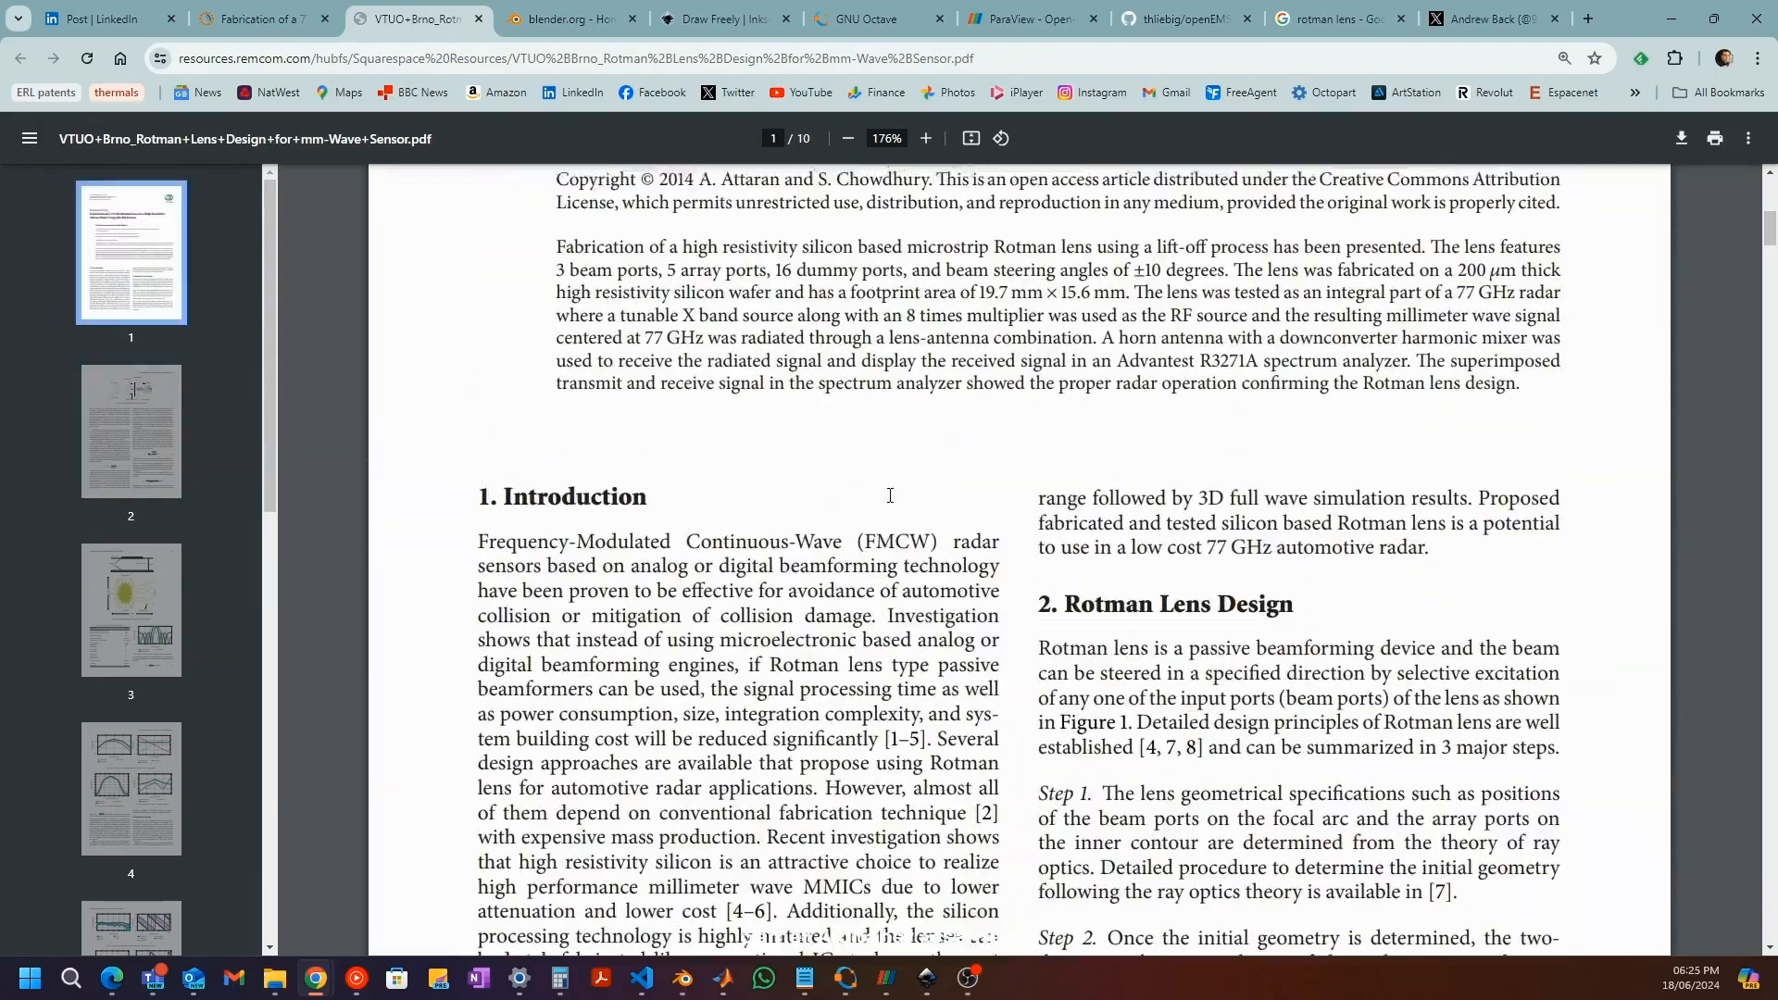
drag(786, 535, 873, 537)
scroll(854, 532, down, 20)
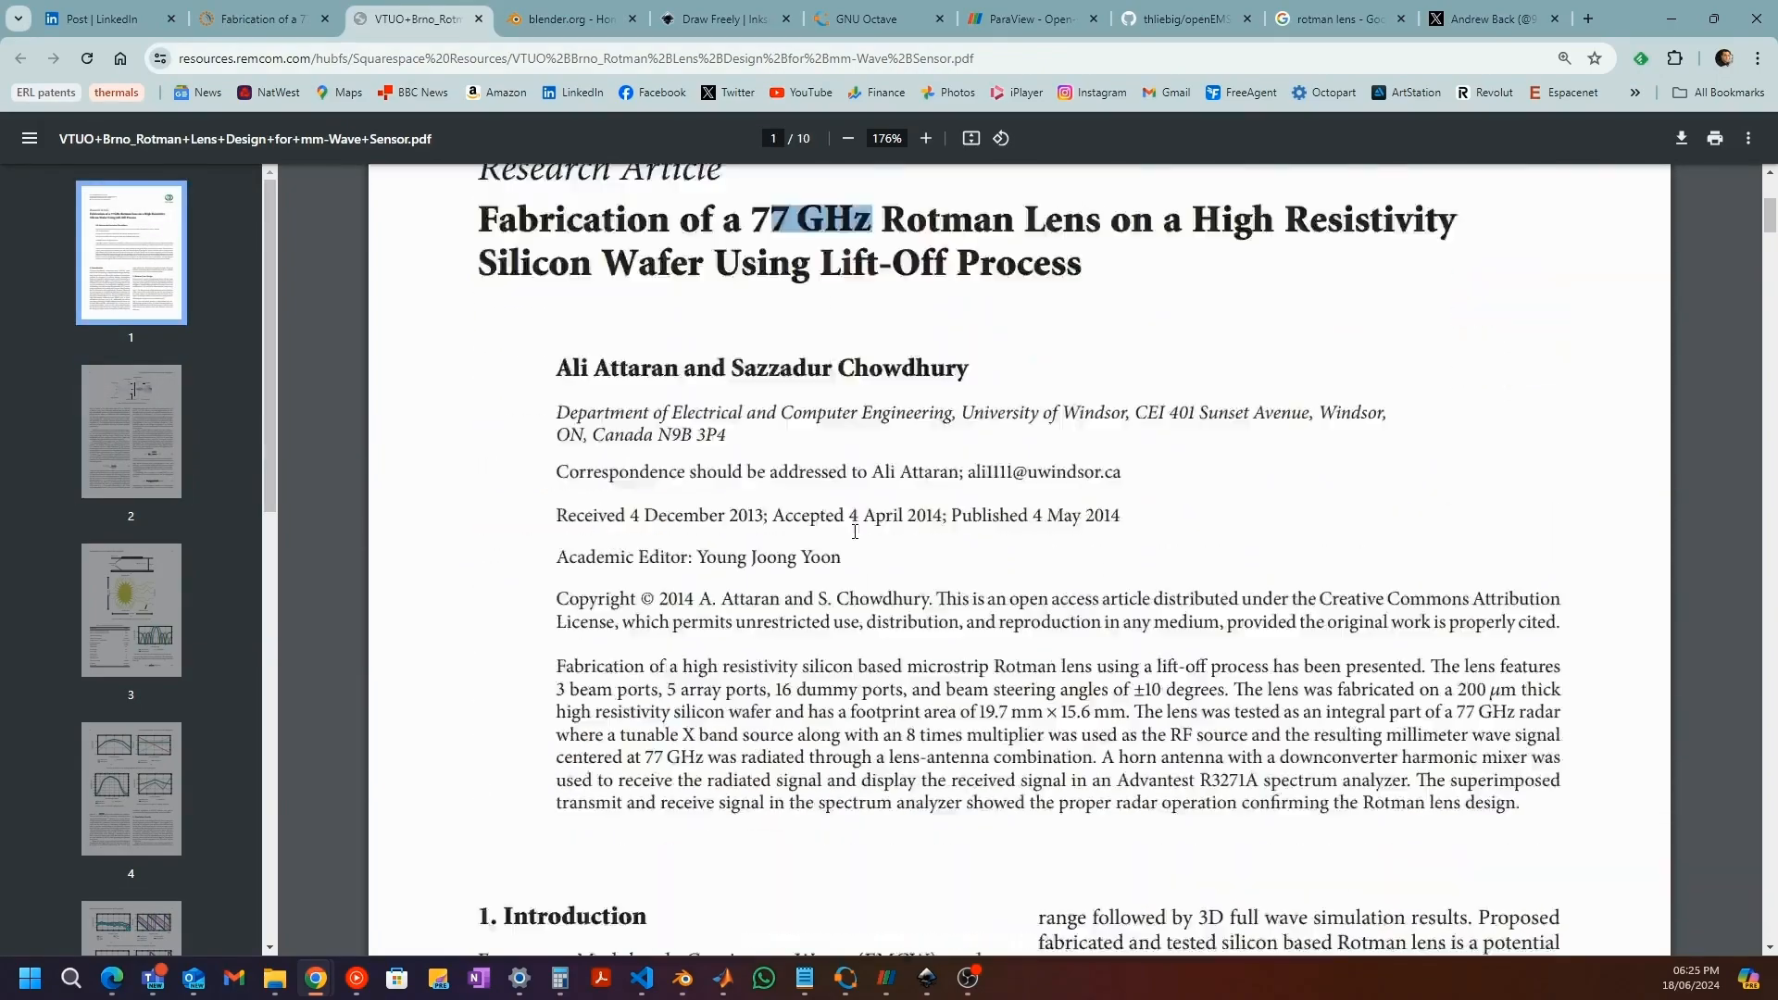
scroll(852, 535, down, 15)
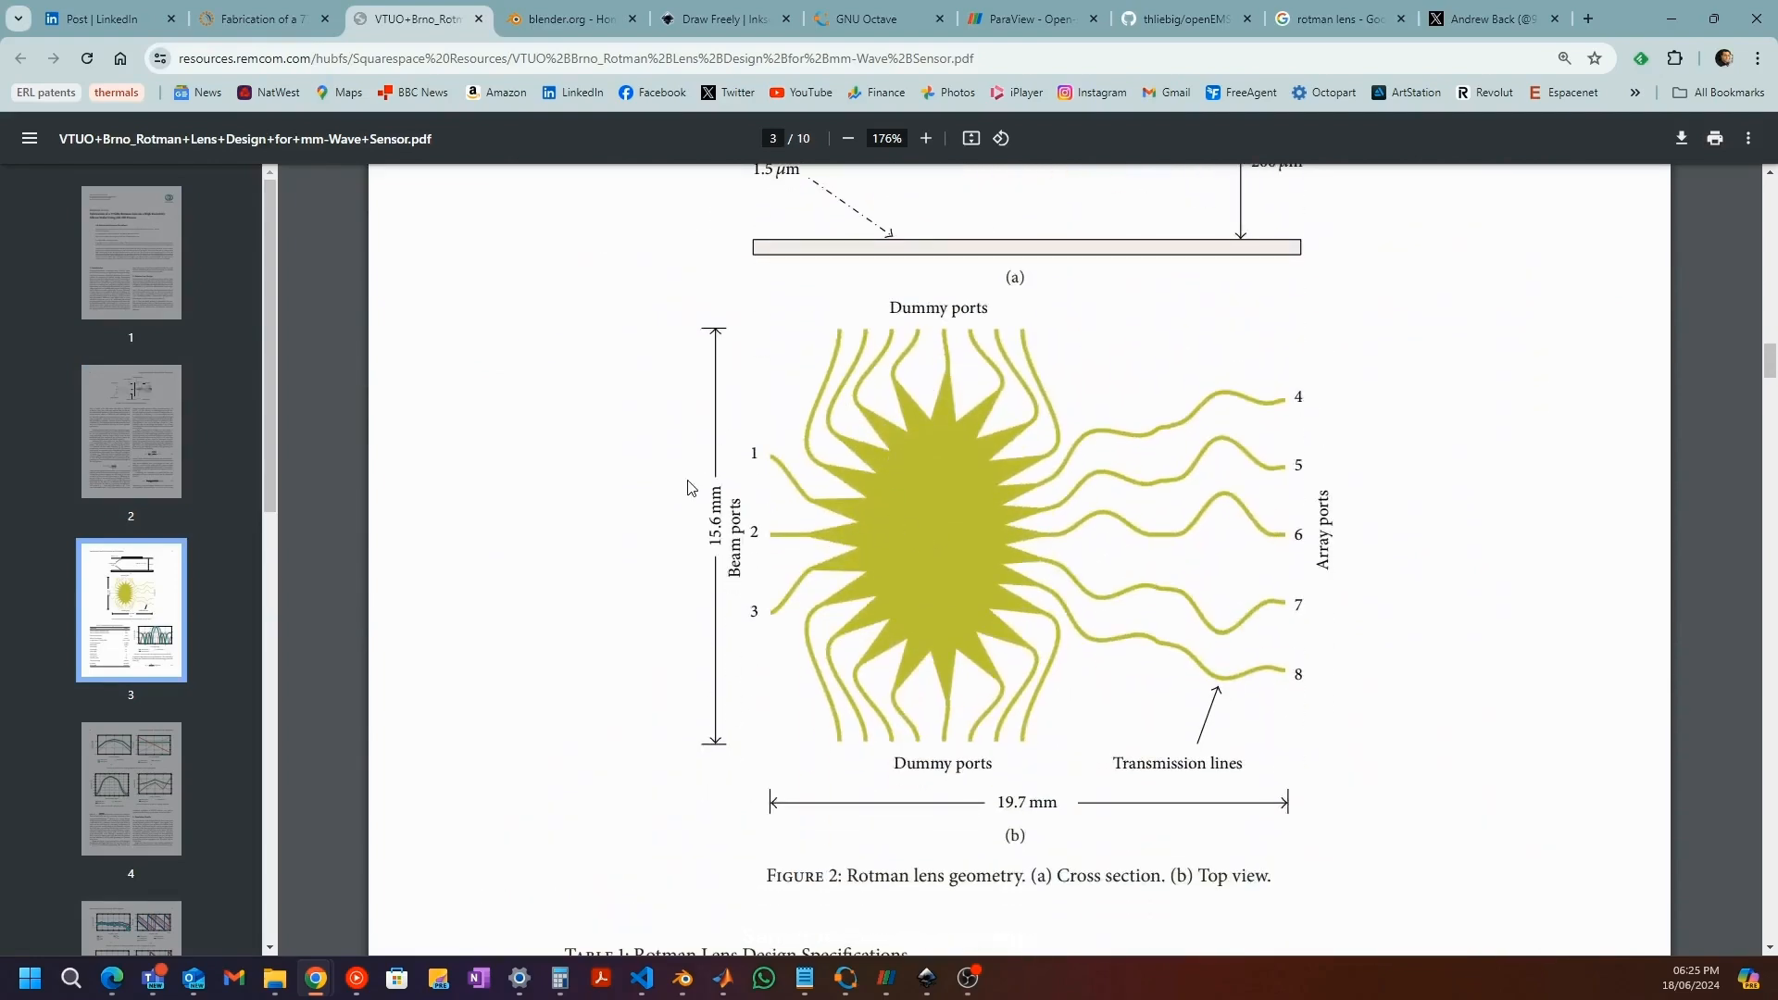
Step: Capture a screenshot of the lens top view in Figure 2, switch to Inkscape and paste it onto the blank page
key(super+shift+s)
mouse_move(752, 316)
mouse_down()
mouse_move(927, 489)
mouse_move(1166, 678)
mouse_move(1300, 735)
mouse_move(1308, 759)
mouse_up()
click(927, 978)
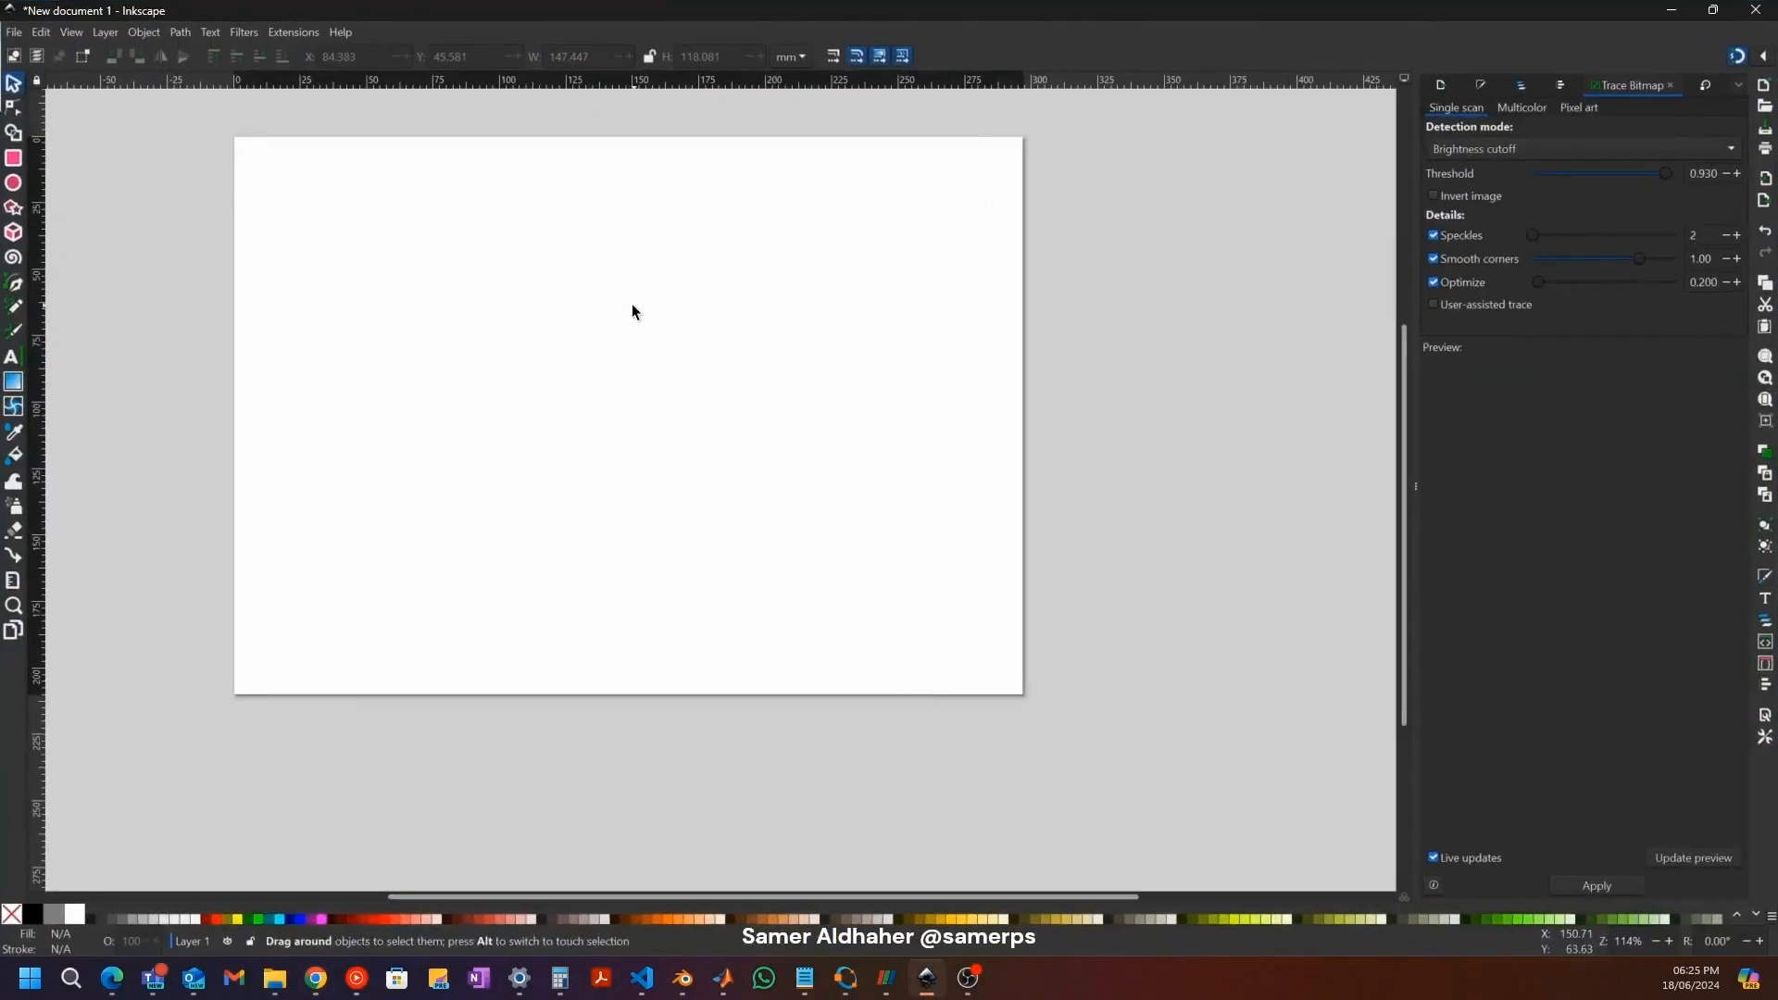
key(ctrl+v)
drag(559, 245, 552, 357)
ctrl+scroll(546, 345, up, 1)
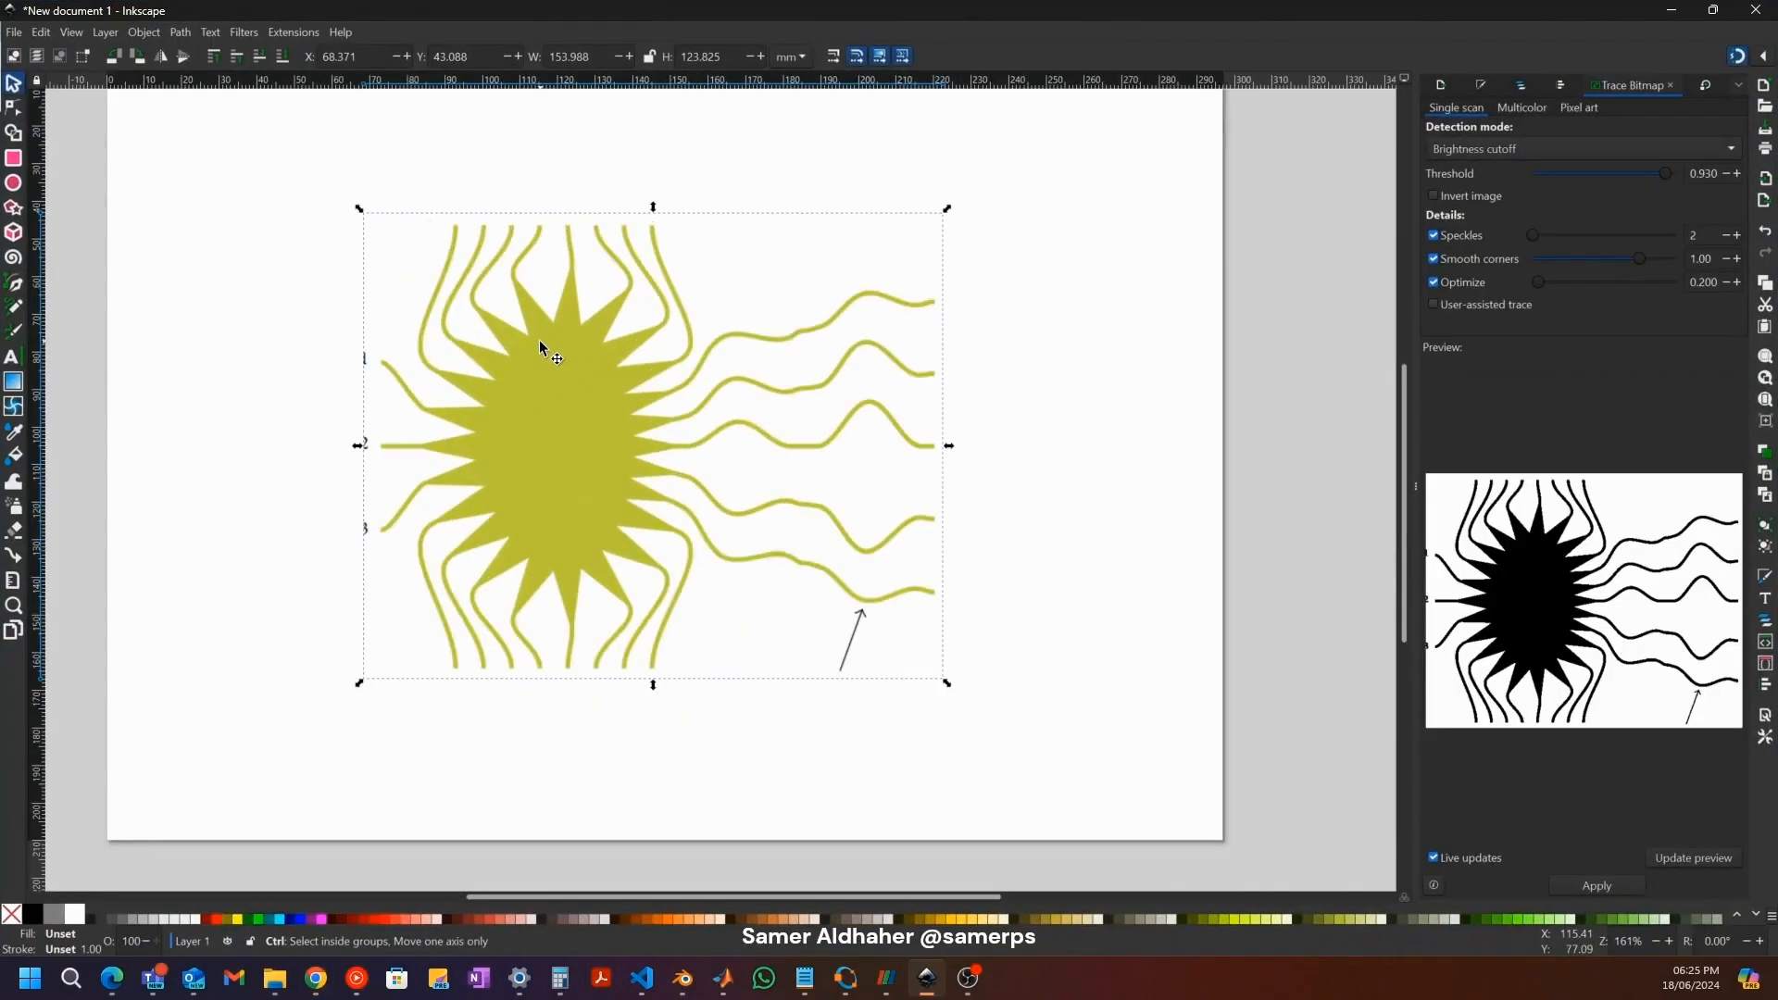
middle_drag(535, 317, 500, 270)
drag(505, 255, 516, 262)
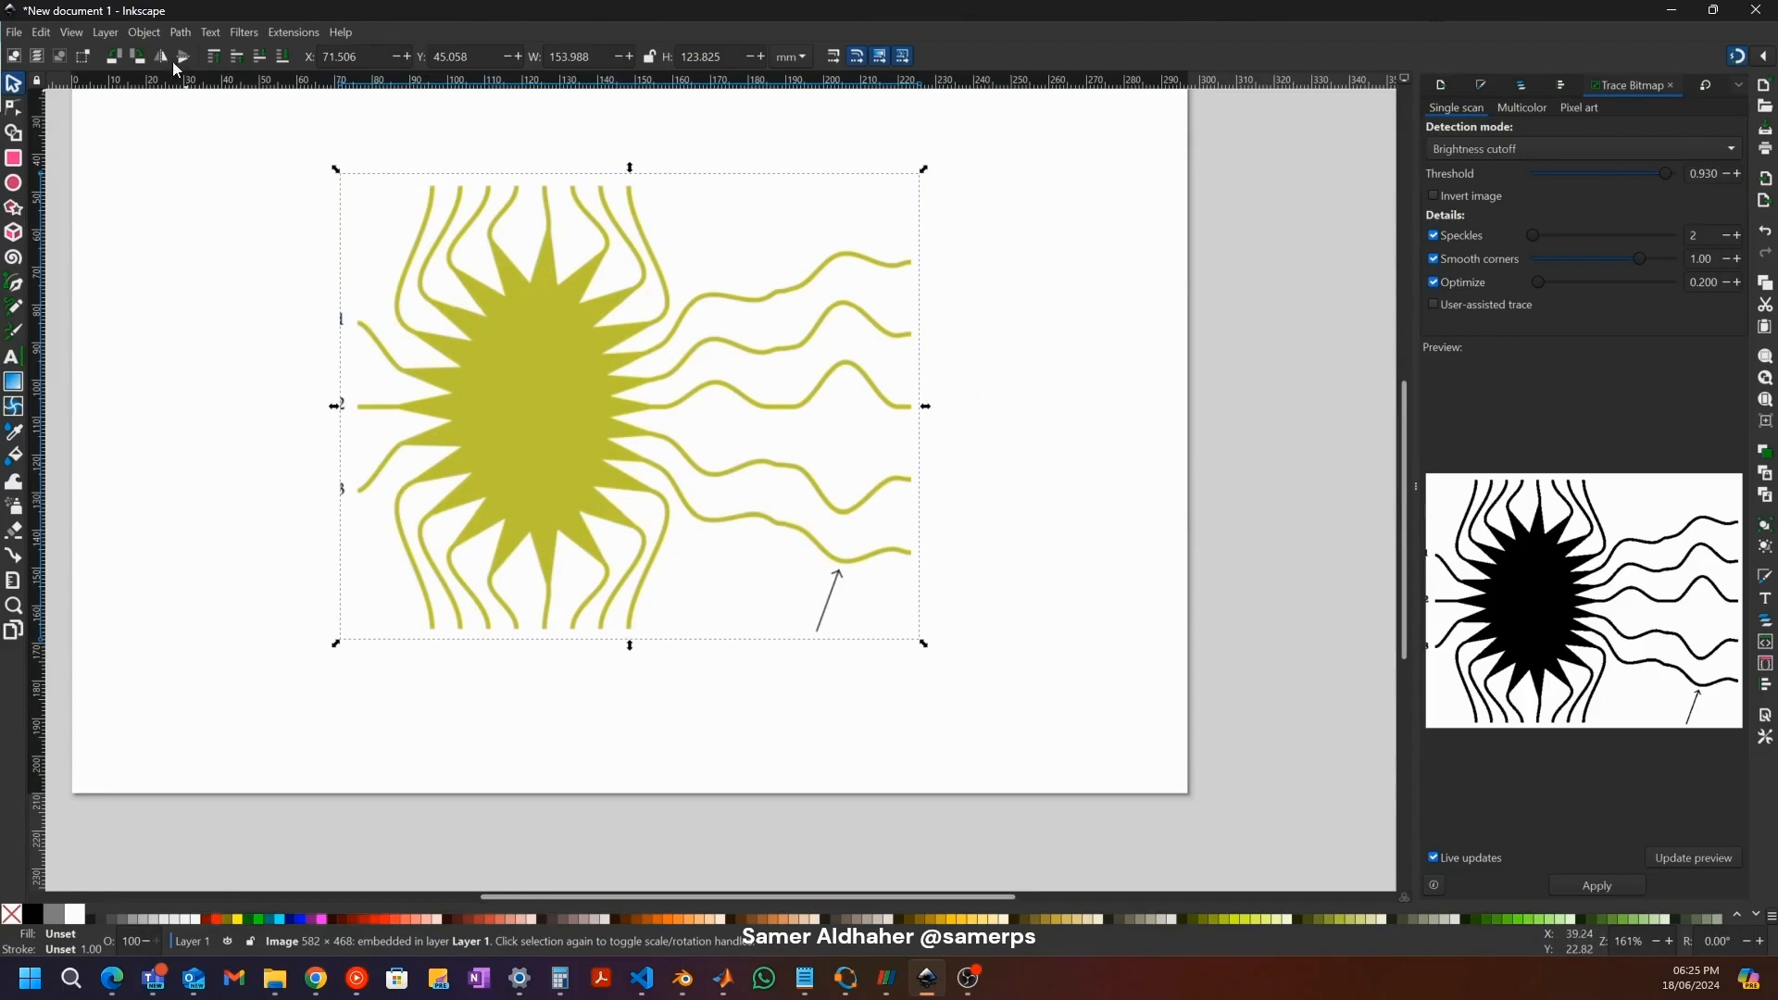
Step: Trace the pasted lens image into a path using single-scan brightness cutoff with a threshold of 0.822
click(176, 34)
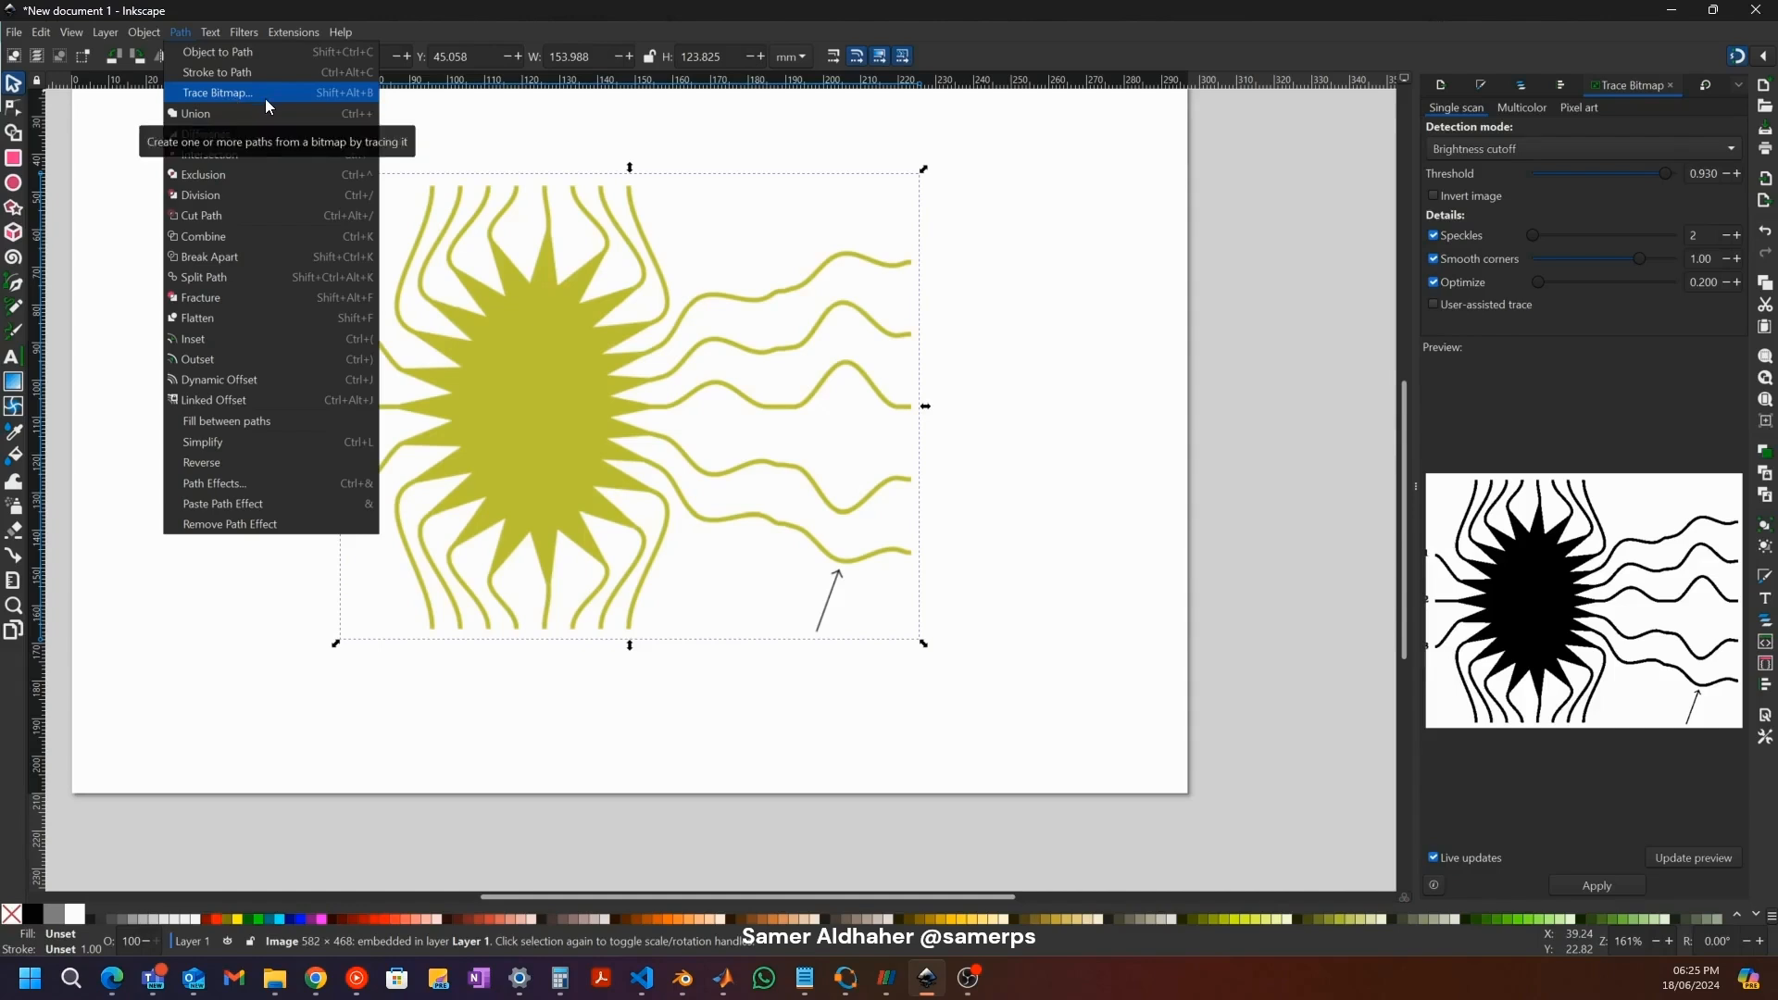
click(1621, 163)
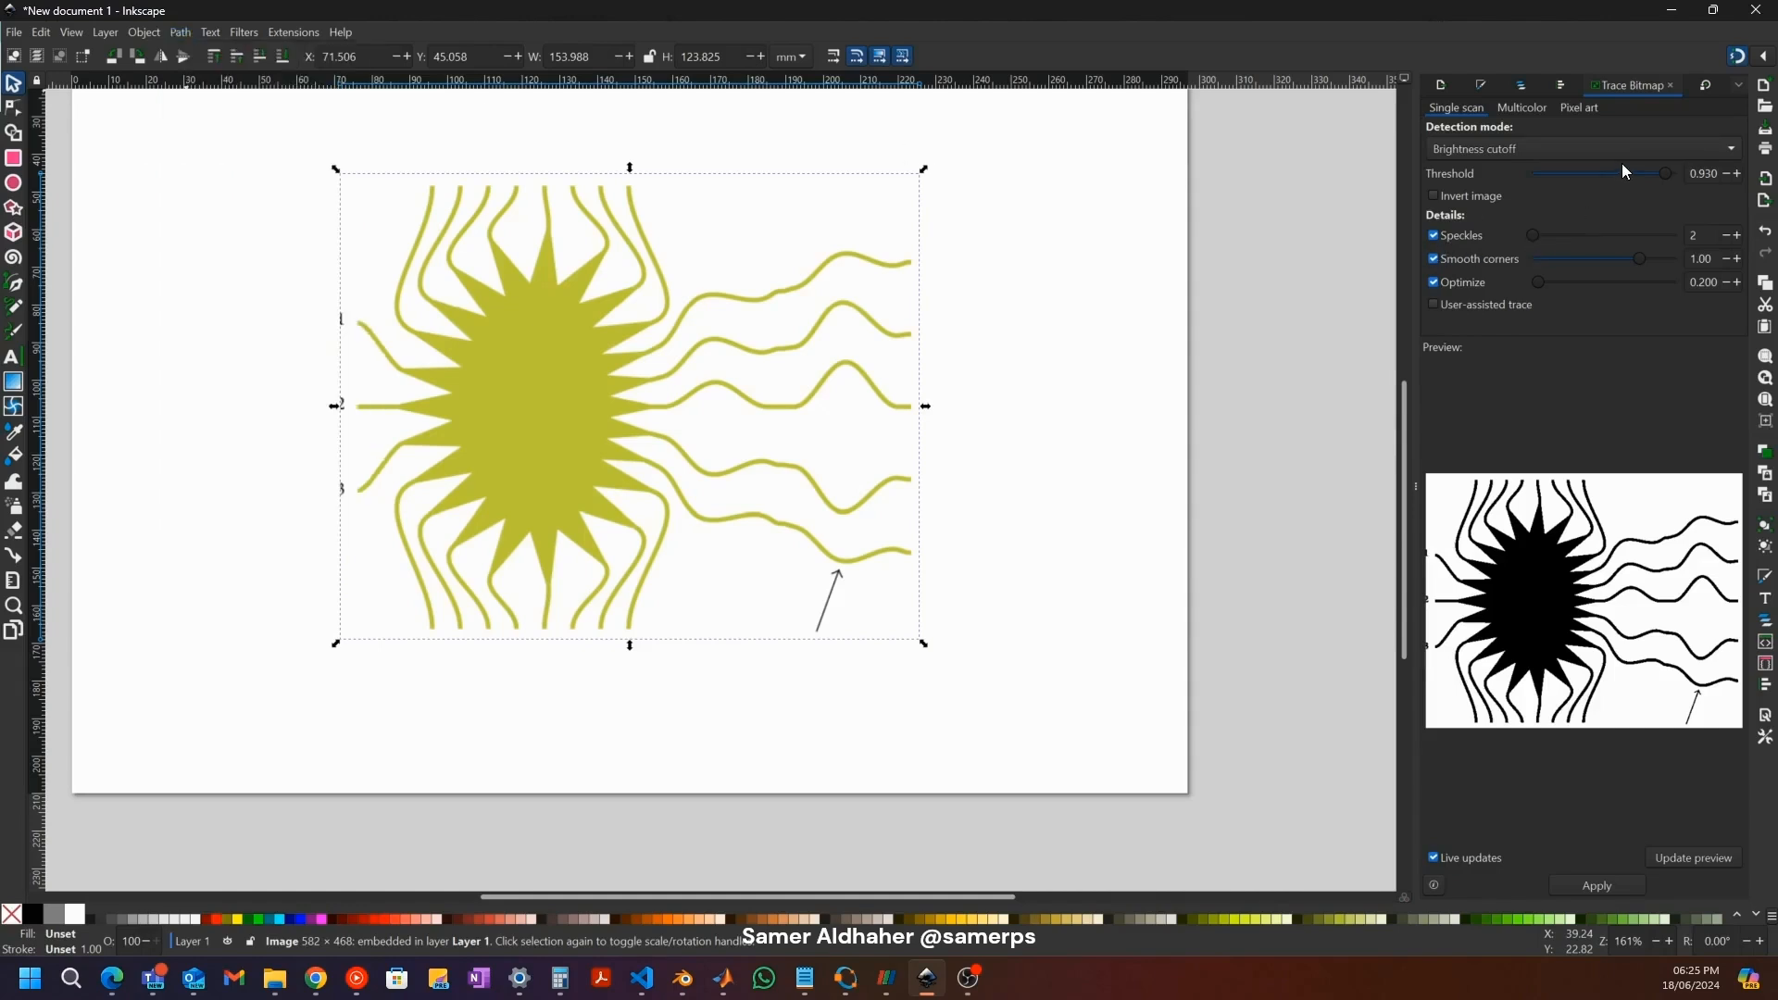
mouse_move(1663, 175)
mouse_down()
mouse_move(1604, 180)
mouse_move(1649, 174)
mouse_up()
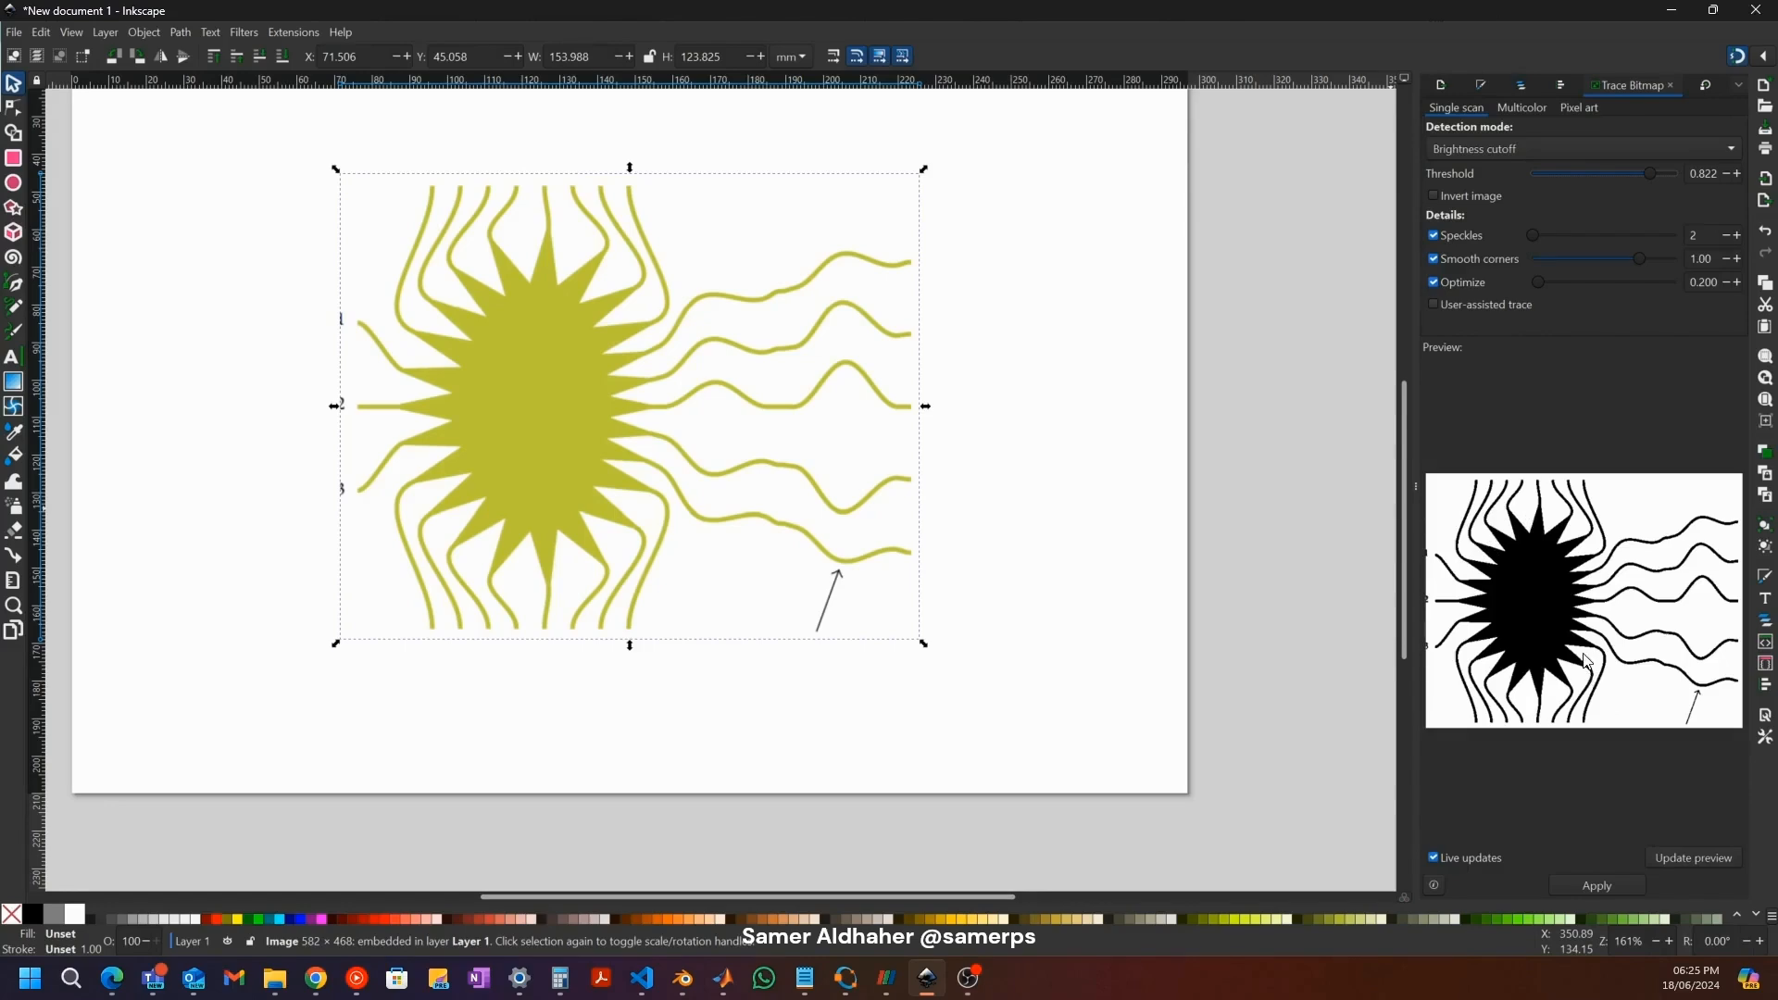
click(1609, 889)
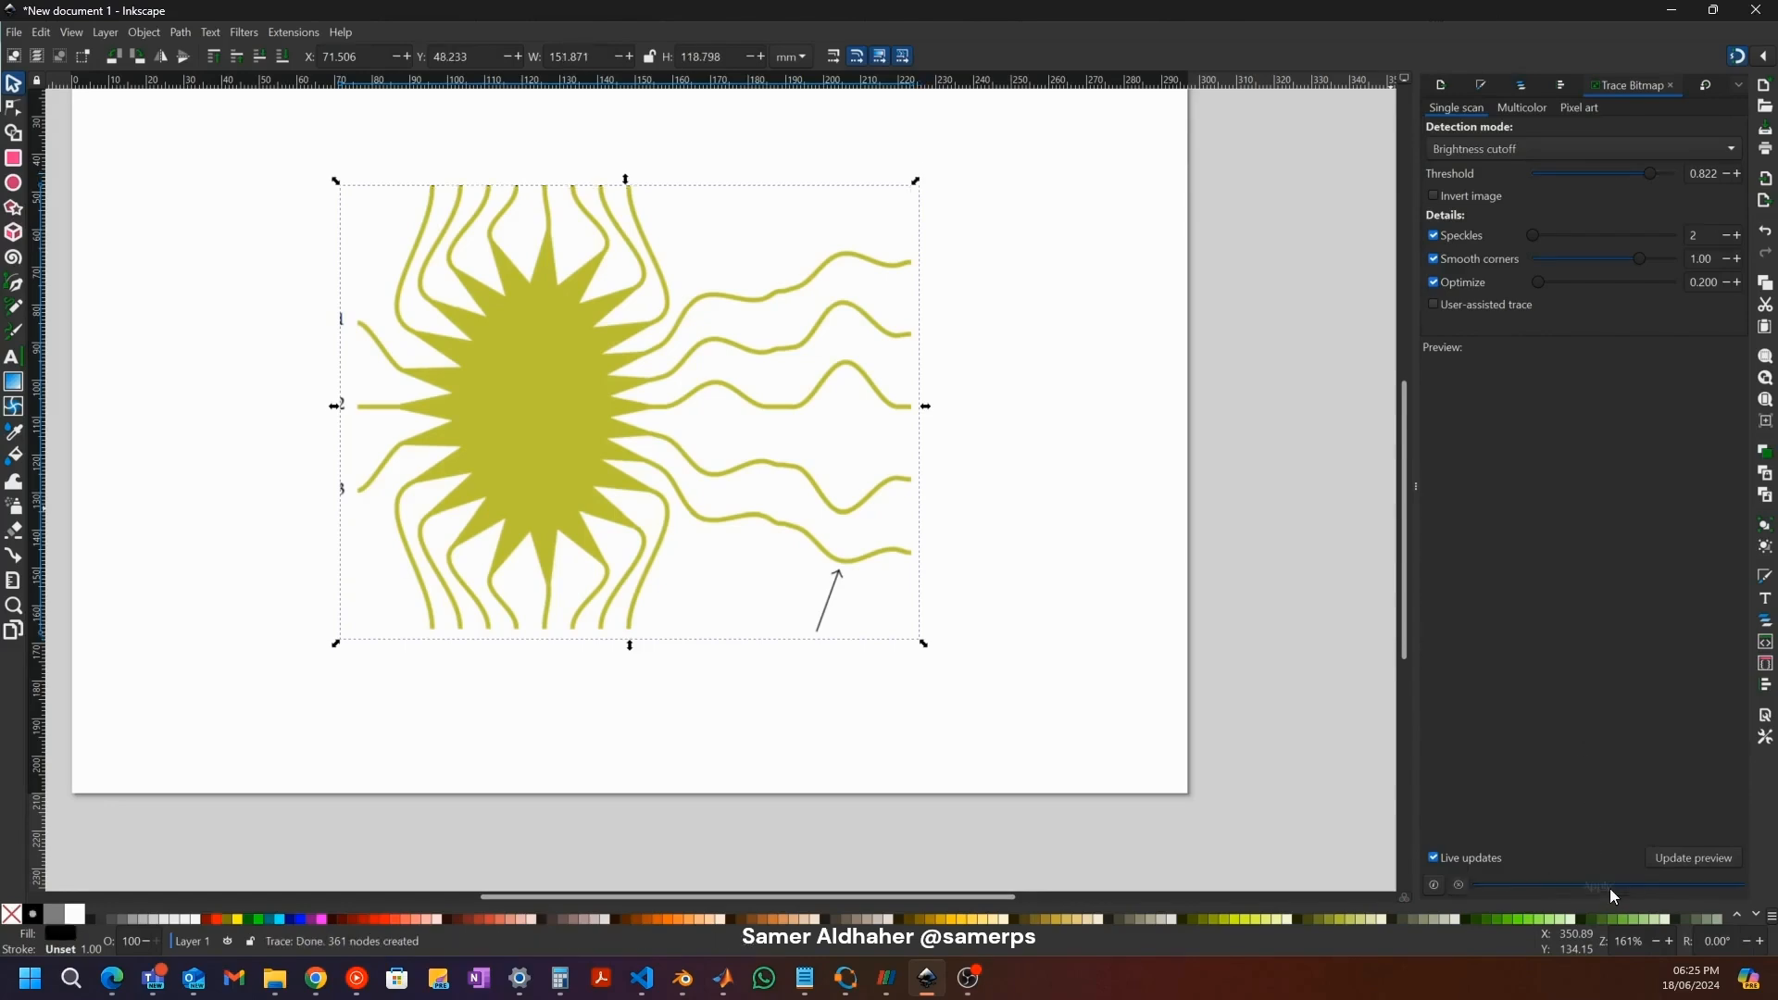
Step: Move the traced lens path off the source image and delete the original bitmap
mouse_move(375, 395)
mouse_down()
mouse_move(550, 390)
mouse_move(575, 365)
mouse_up()
click(452, 359)
key(Delete)
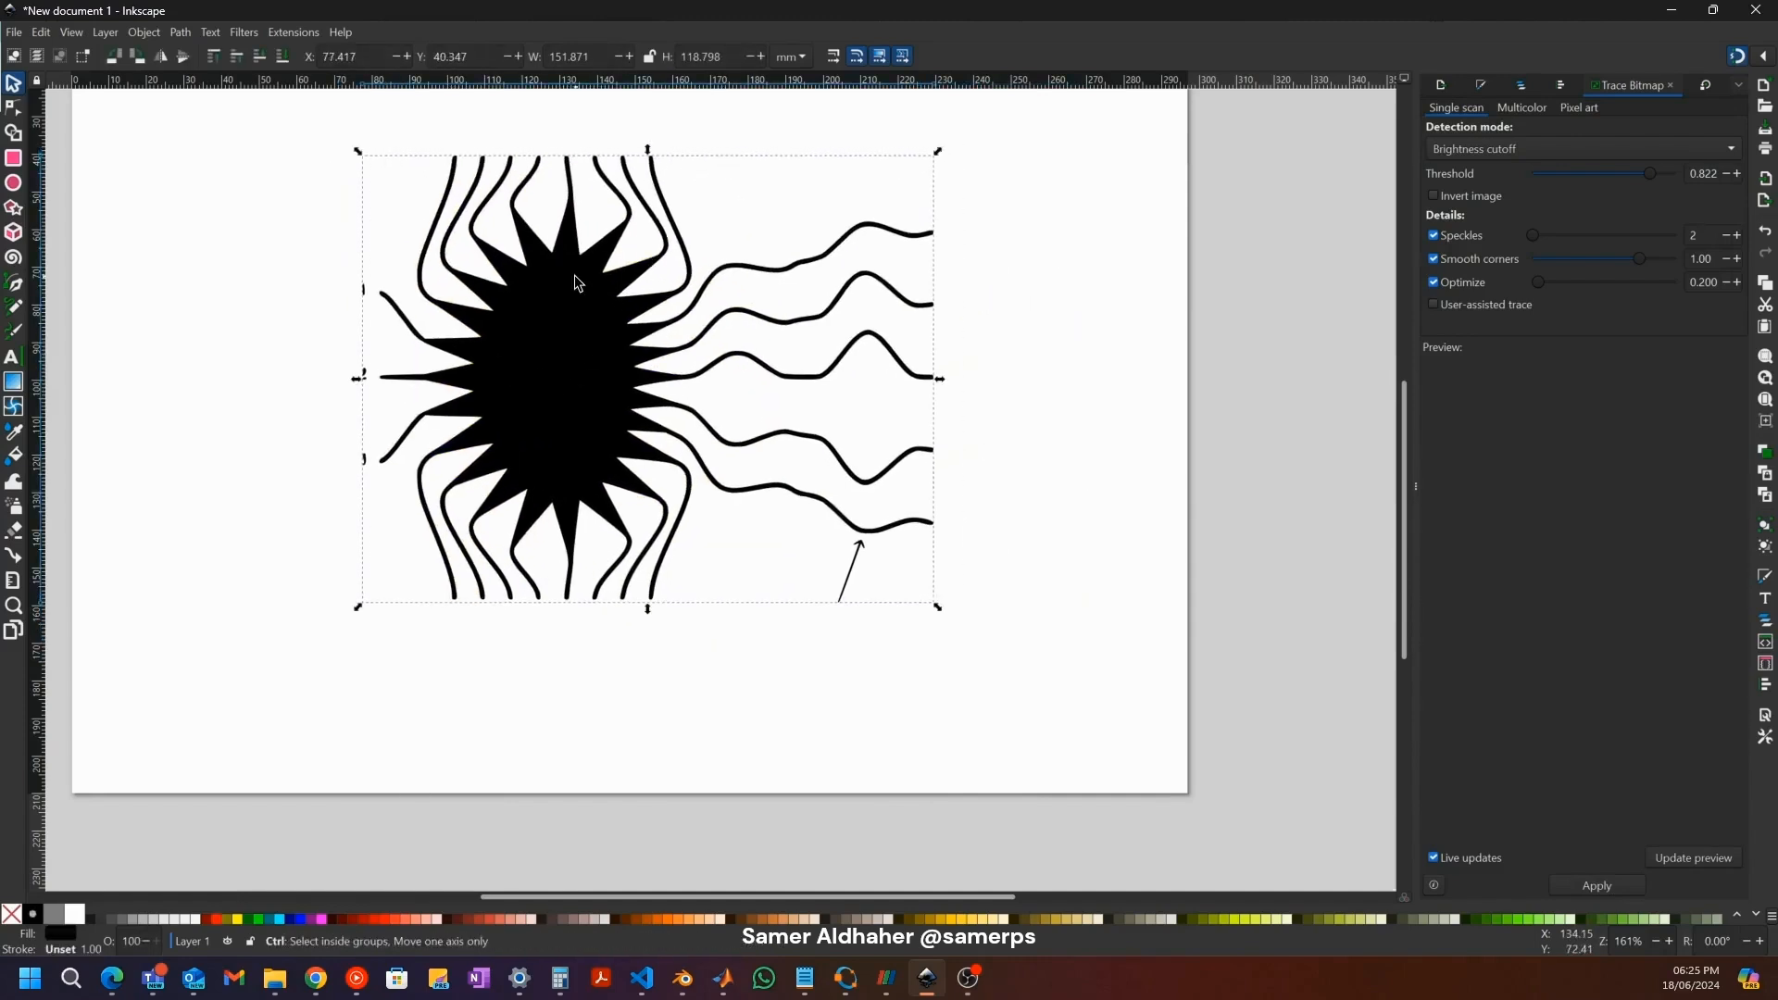
Step: Delete the nodes of the beam port numbers and the transmission line arrow, leaving only the lens outline in the traced path
ctrl+scroll(574, 289, up, 2)
ctrl+scroll(444, 341, up, 4)
ctrl+scroll(588, 398, down, 6)
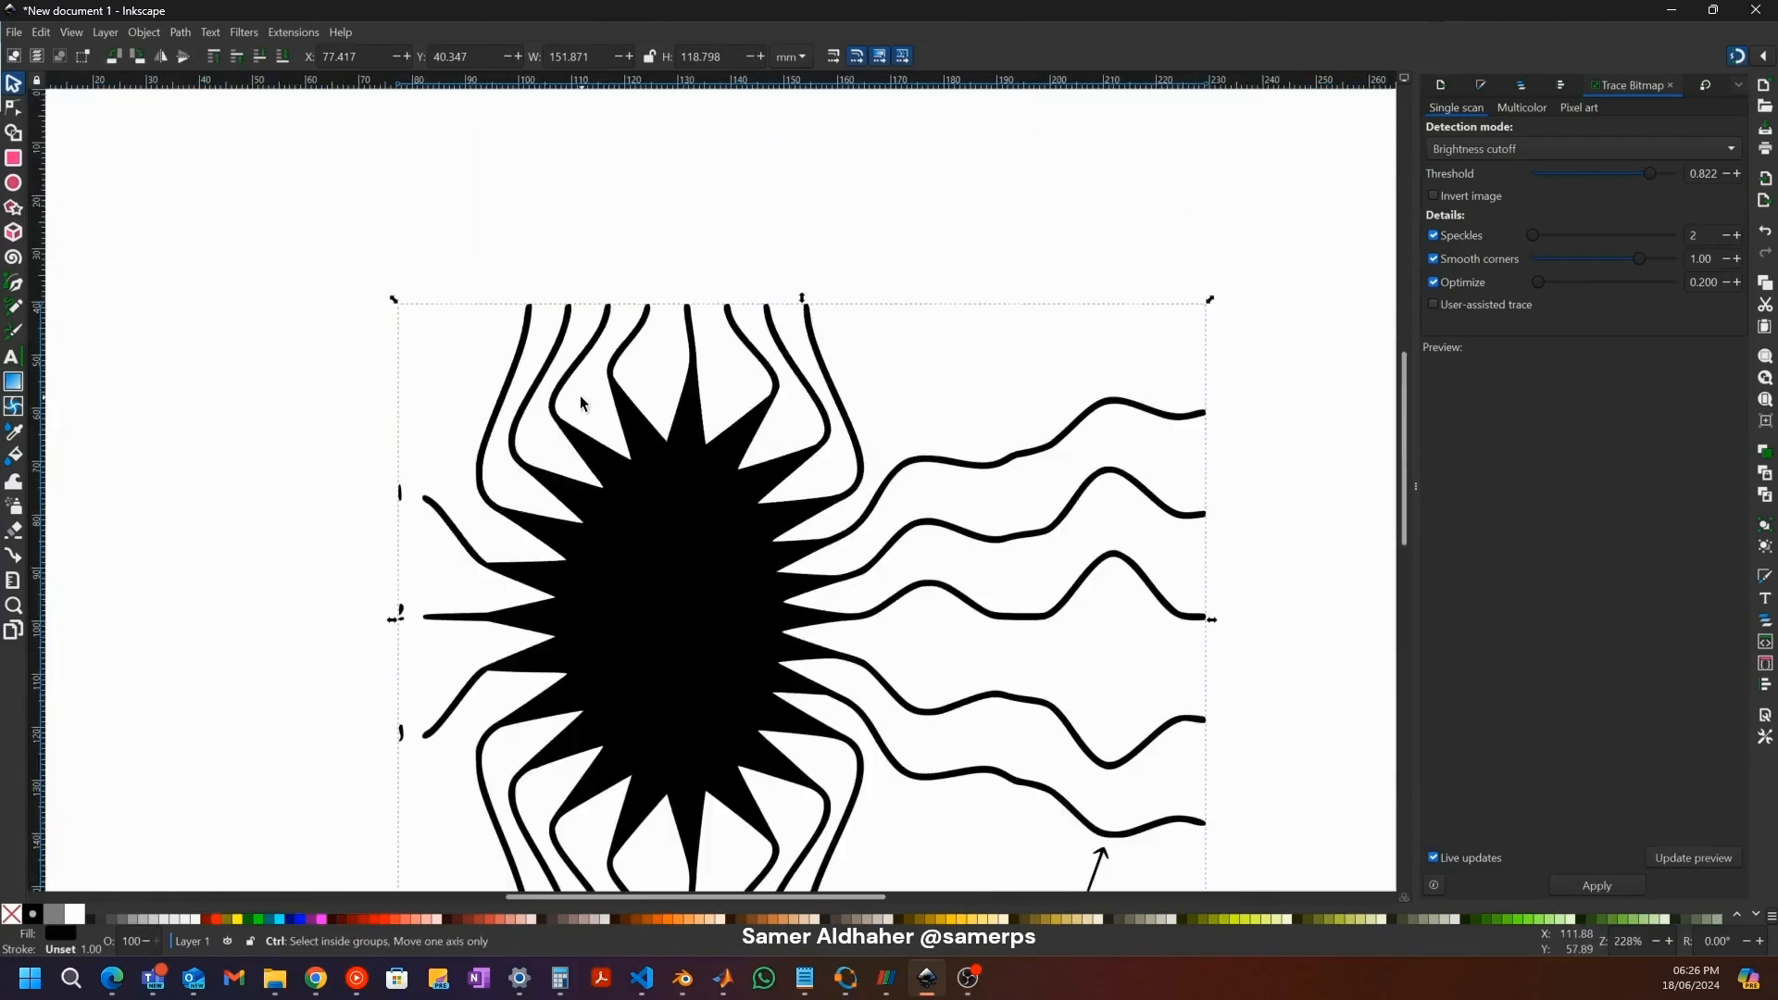
mouse_move(675, 457)
mouse_down()
mouse_move(559, 290)
mouse_move(615, 325)
mouse_move(639, 318)
mouse_up()
click(13, 107)
mouse_move(278, 291)
mouse_down()
mouse_move(356, 454)
mouse_move(356, 643)
mouse_up()
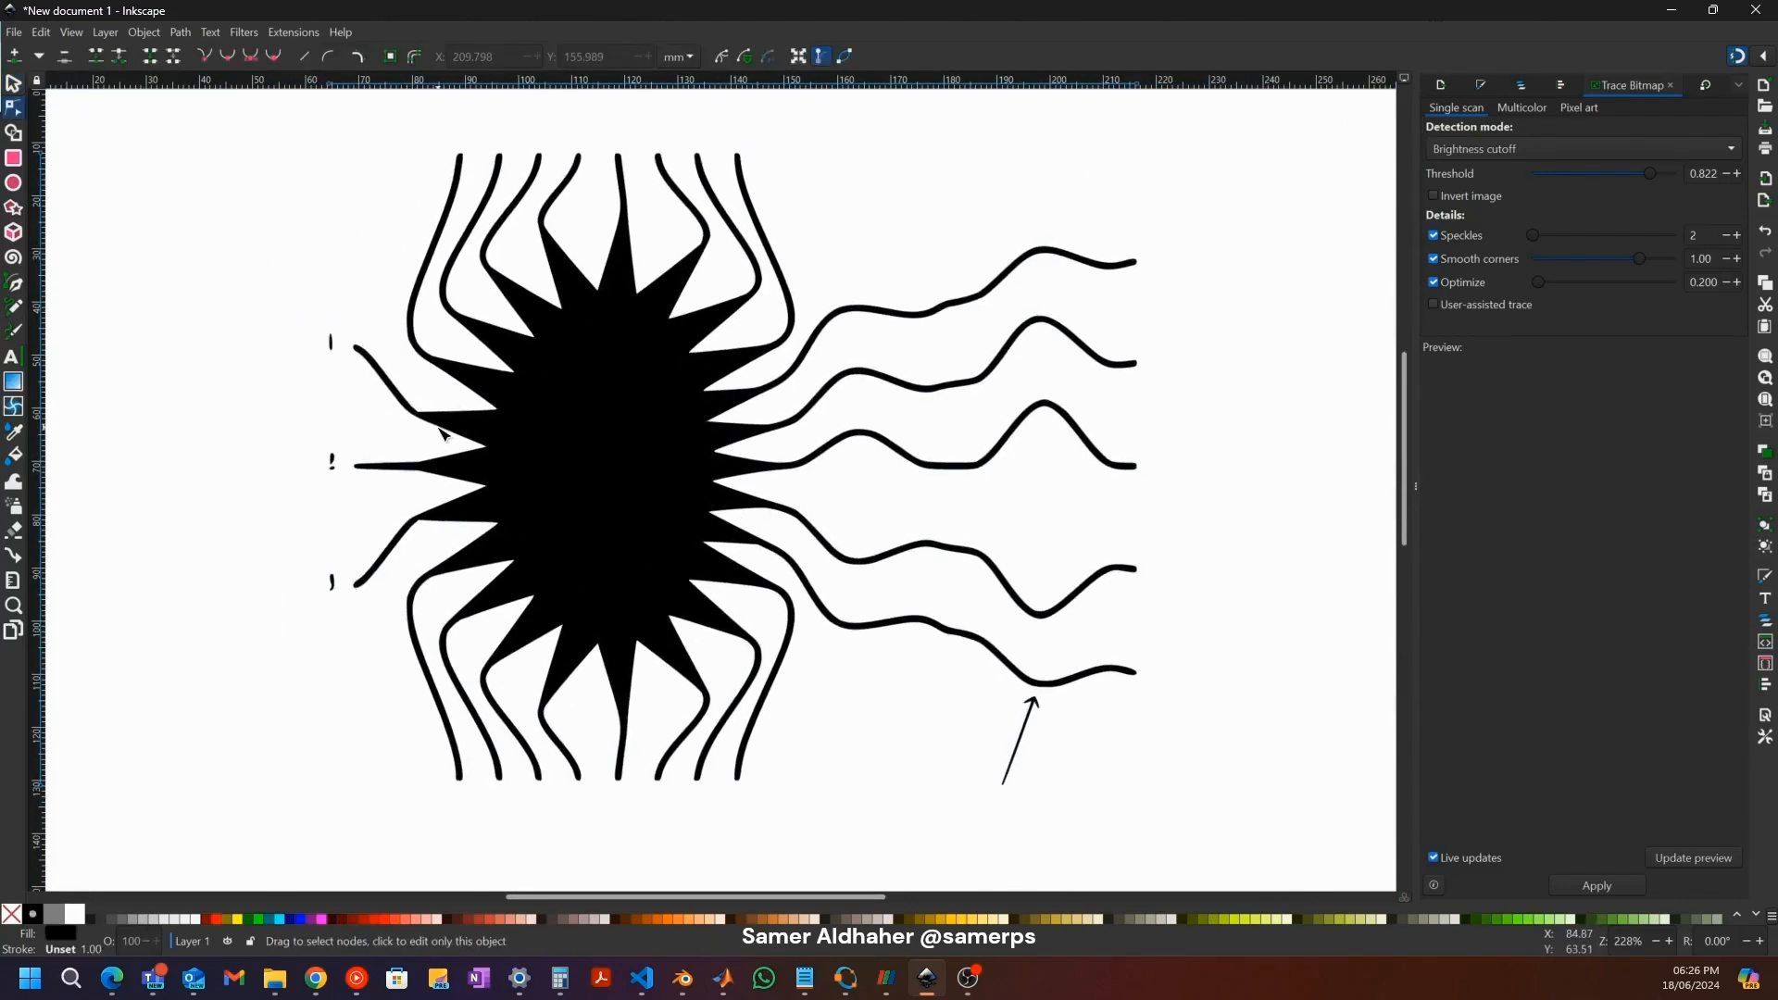
click(440, 420)
drag(1010, 694, 1071, 744)
key(Delete)
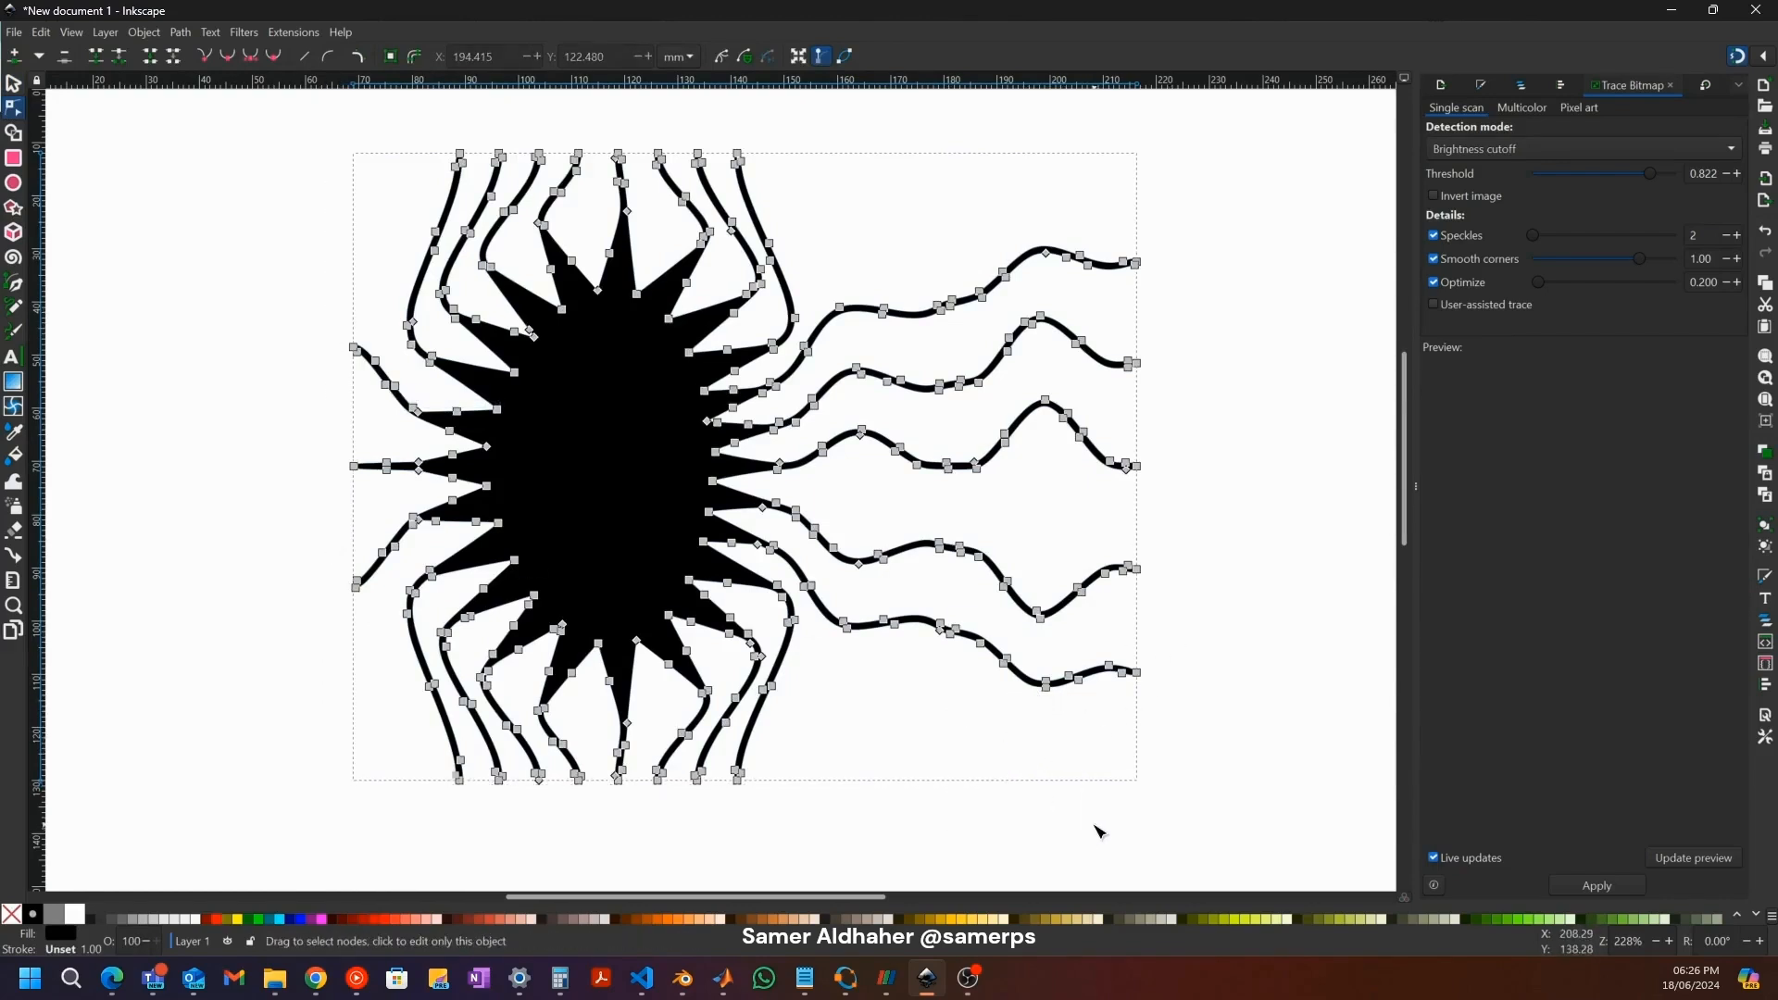
Step: Move the cleaned lens path back toward the middle of the page, to about X 83.5 mm, Y 46 mm
click(13, 83)
click(386, 253)
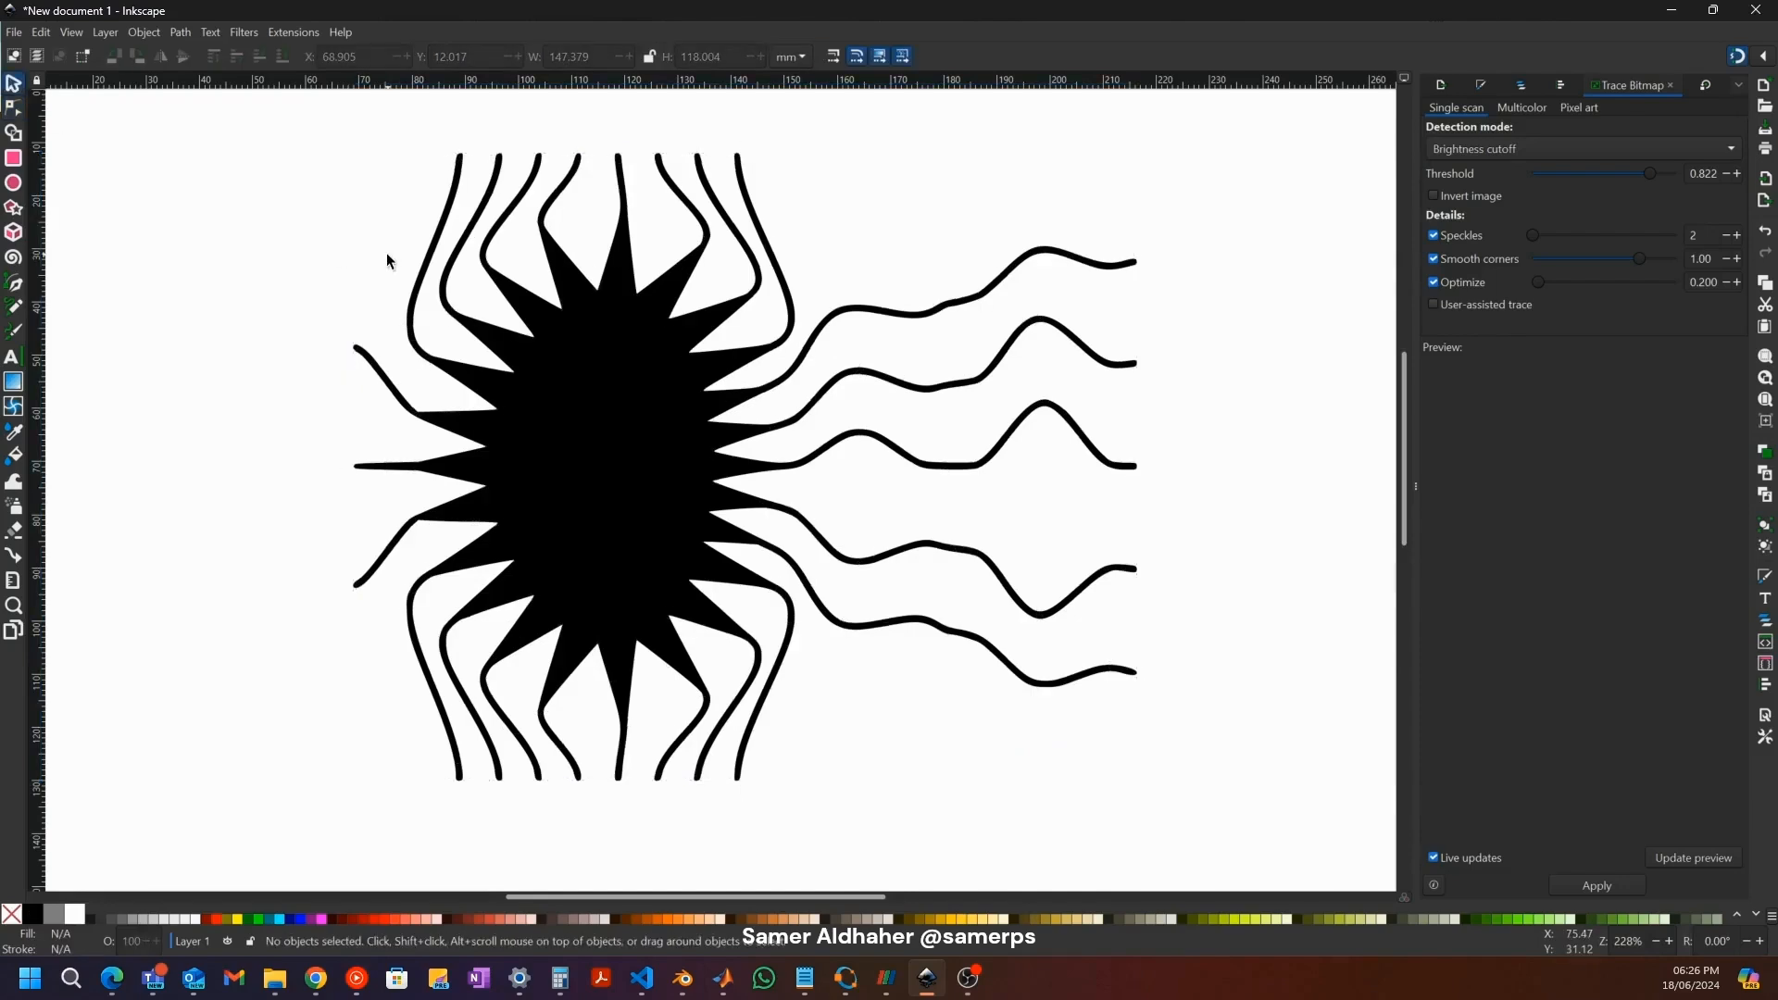
ctrl+scroll(386, 253, down, 1)
ctrl+scroll(389, 255, up, 1)
ctrl+scroll(560, 324, down, 1)
drag(615, 405, 675, 516)
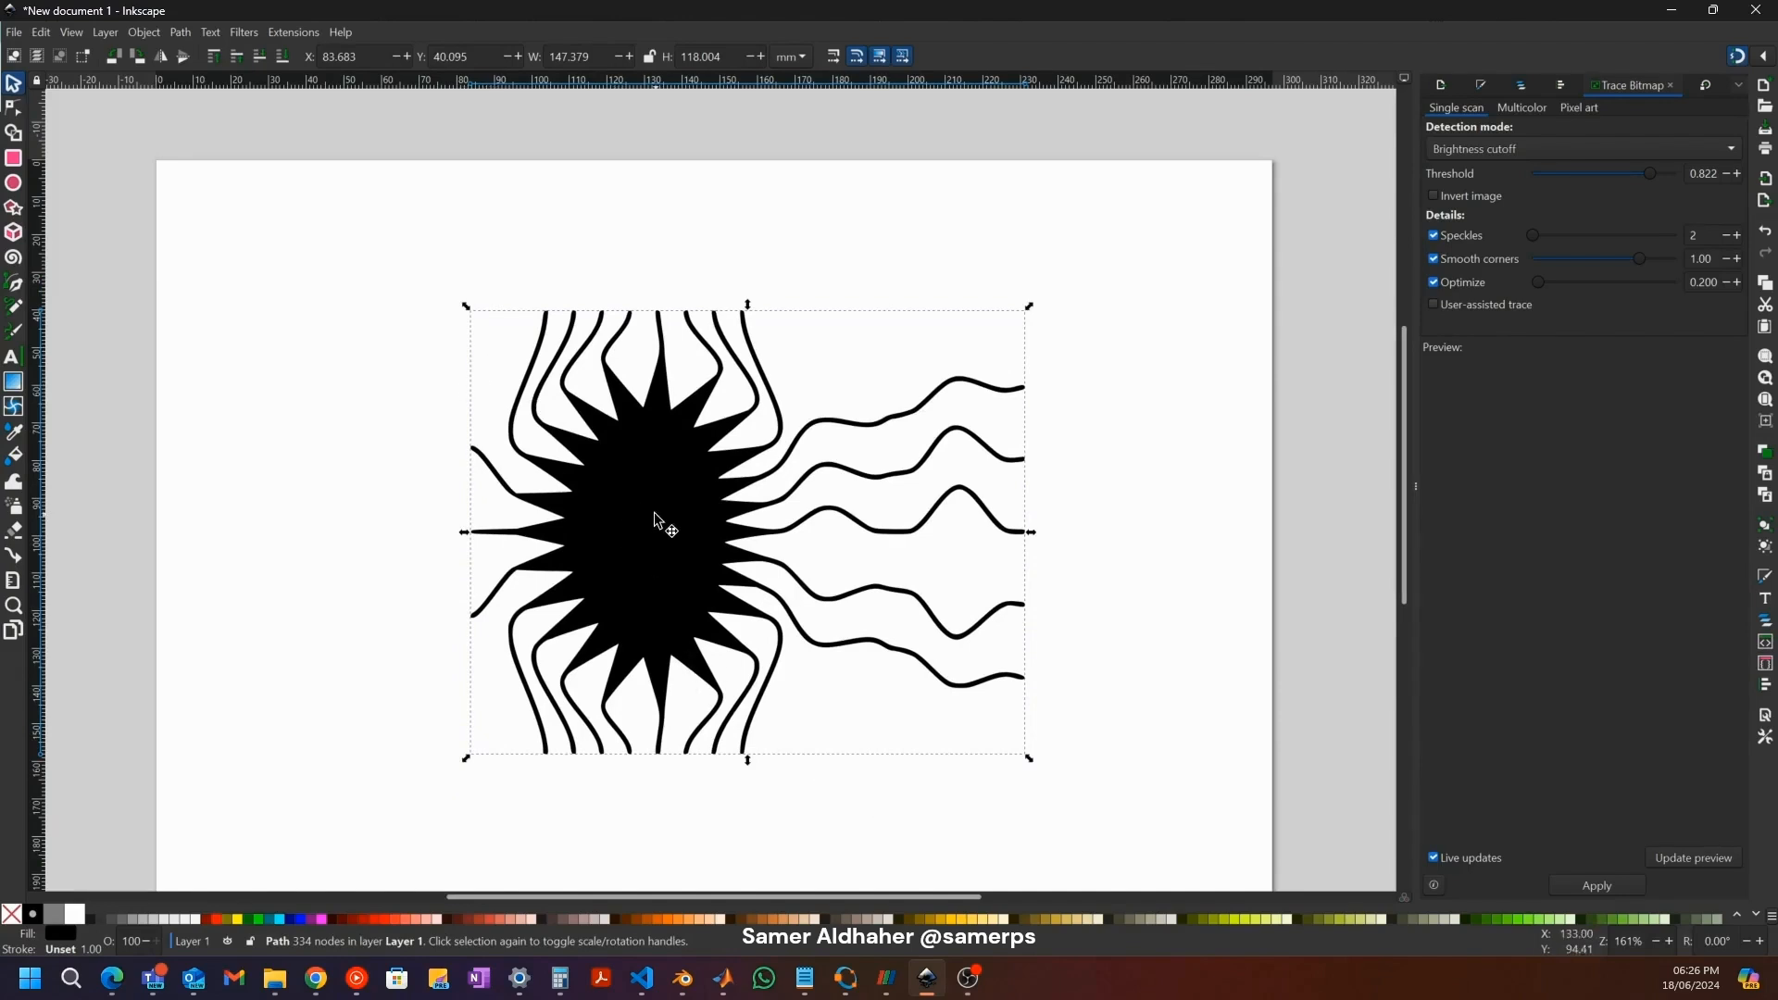
drag(667, 520, 666, 542)
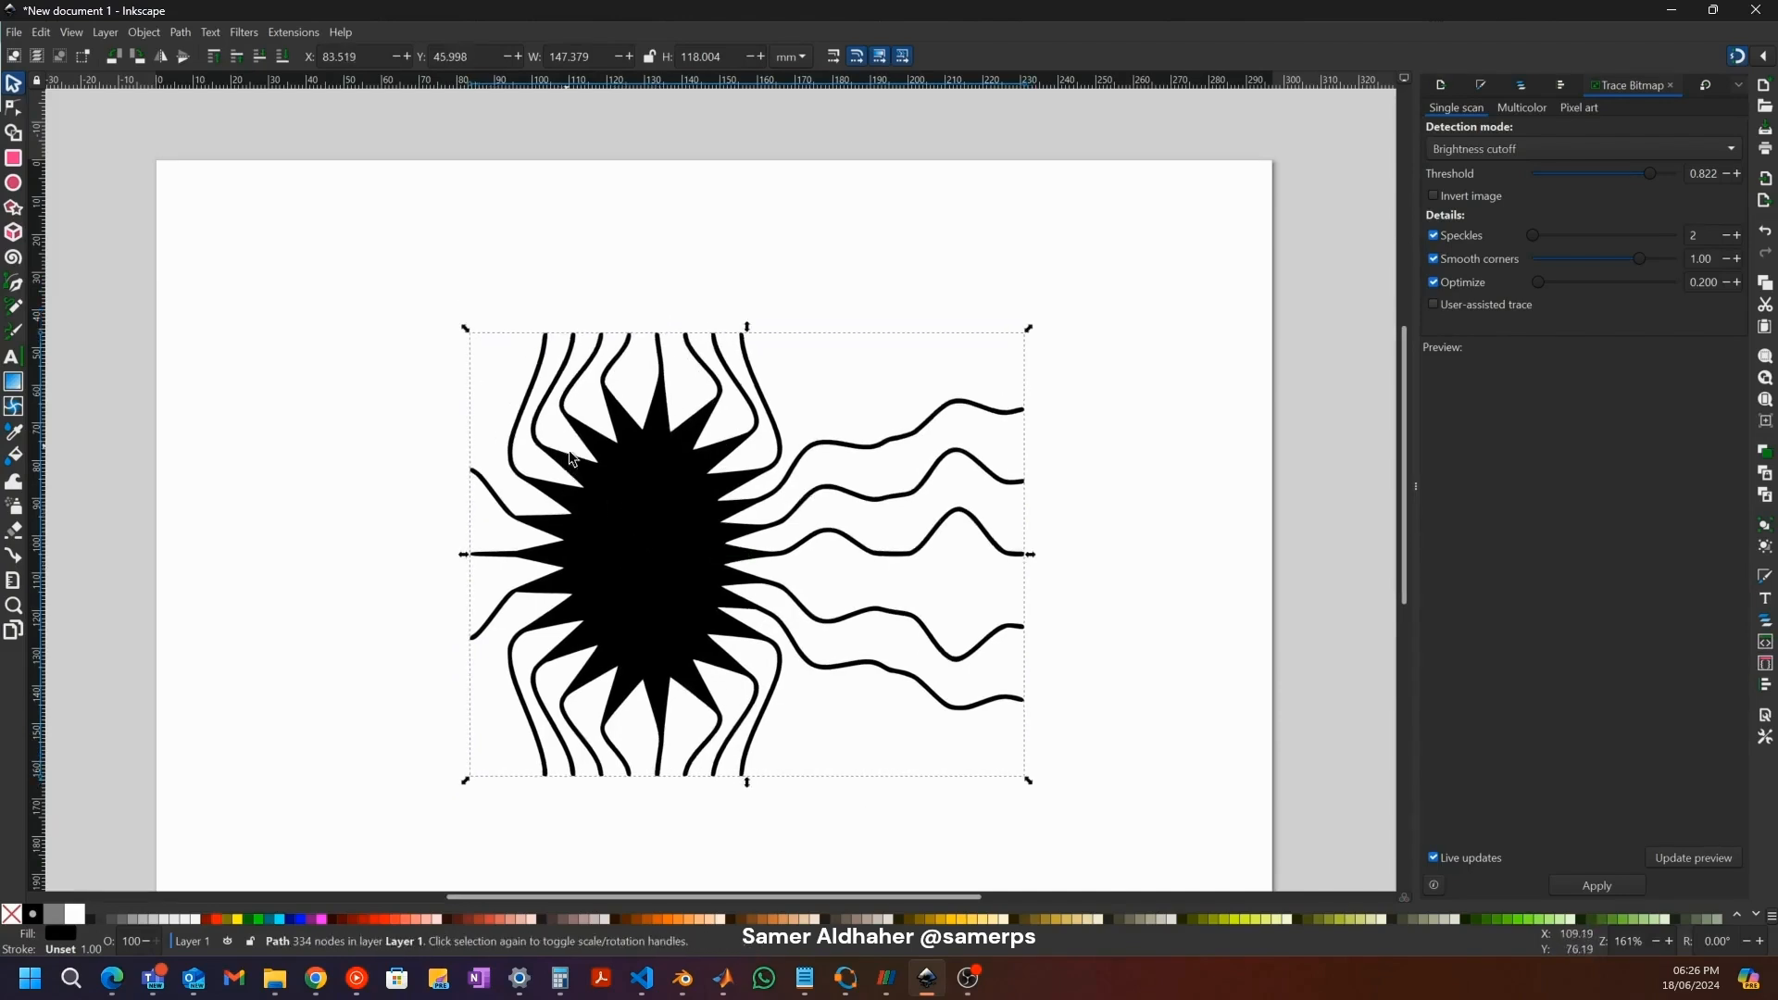
Step: Save the drawing as rotmanlen2.svg in the Rotman Lens folder
click(15, 34)
click(37, 176)
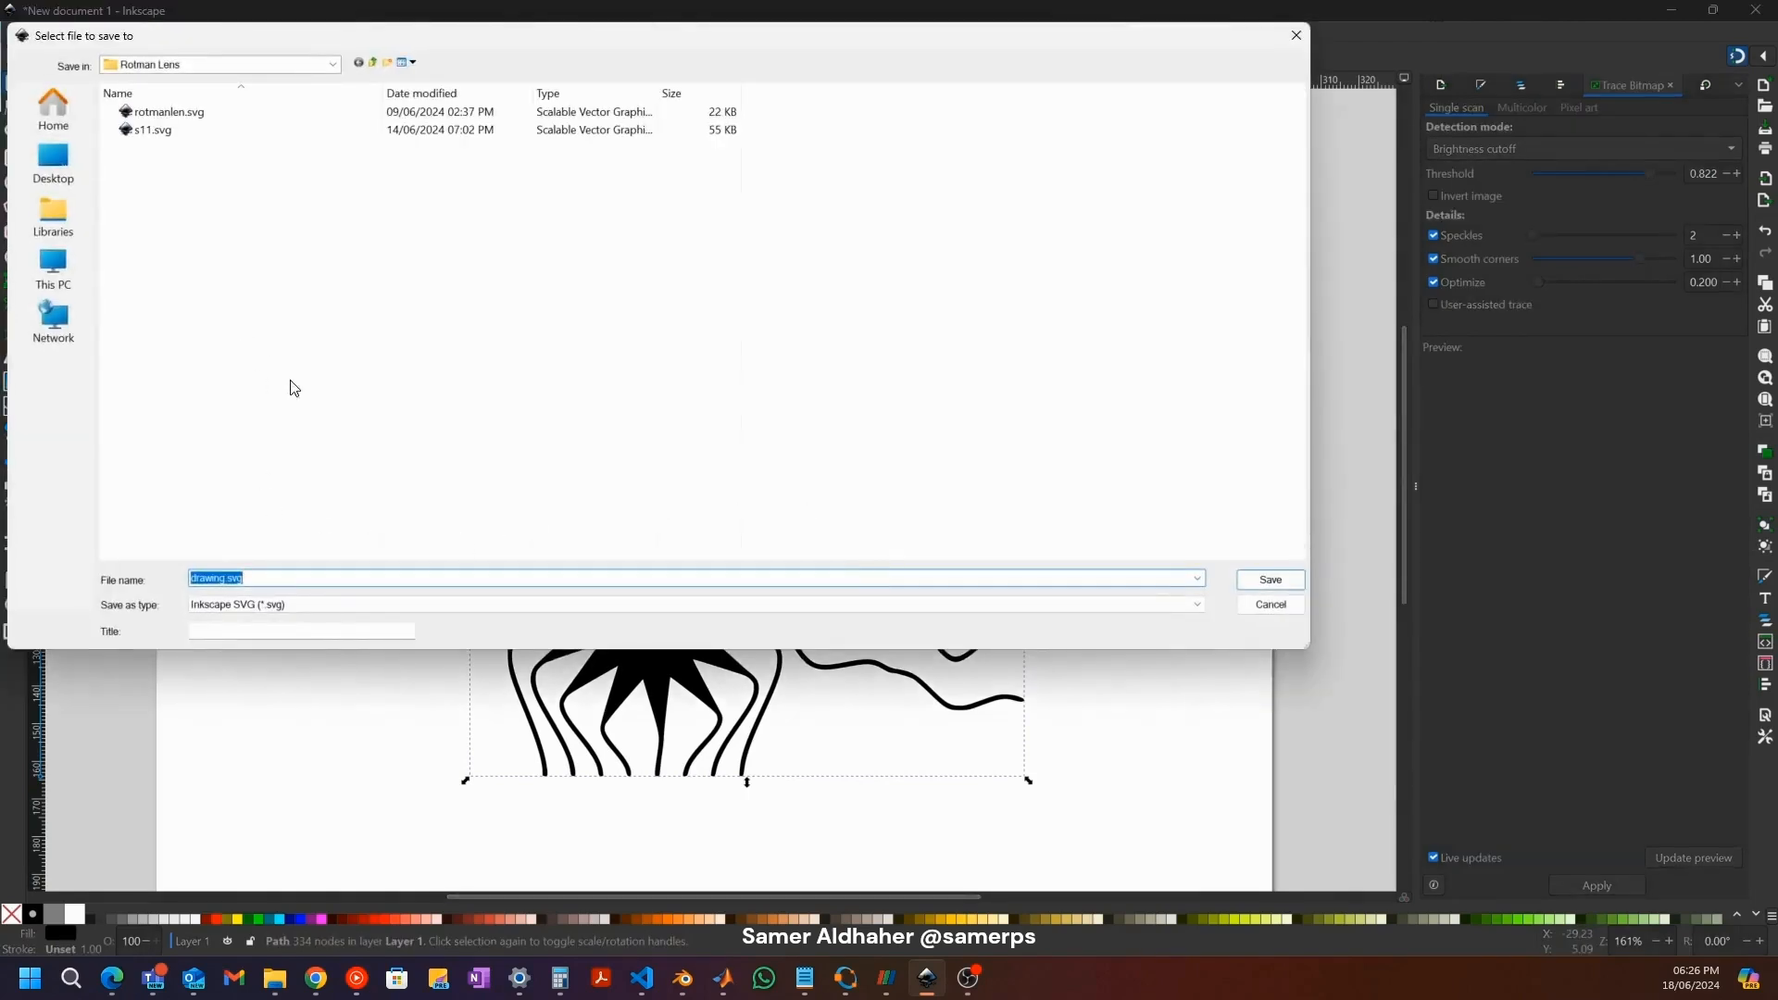
click(215, 113)
click(238, 581)
click(238, 579)
key(Return)
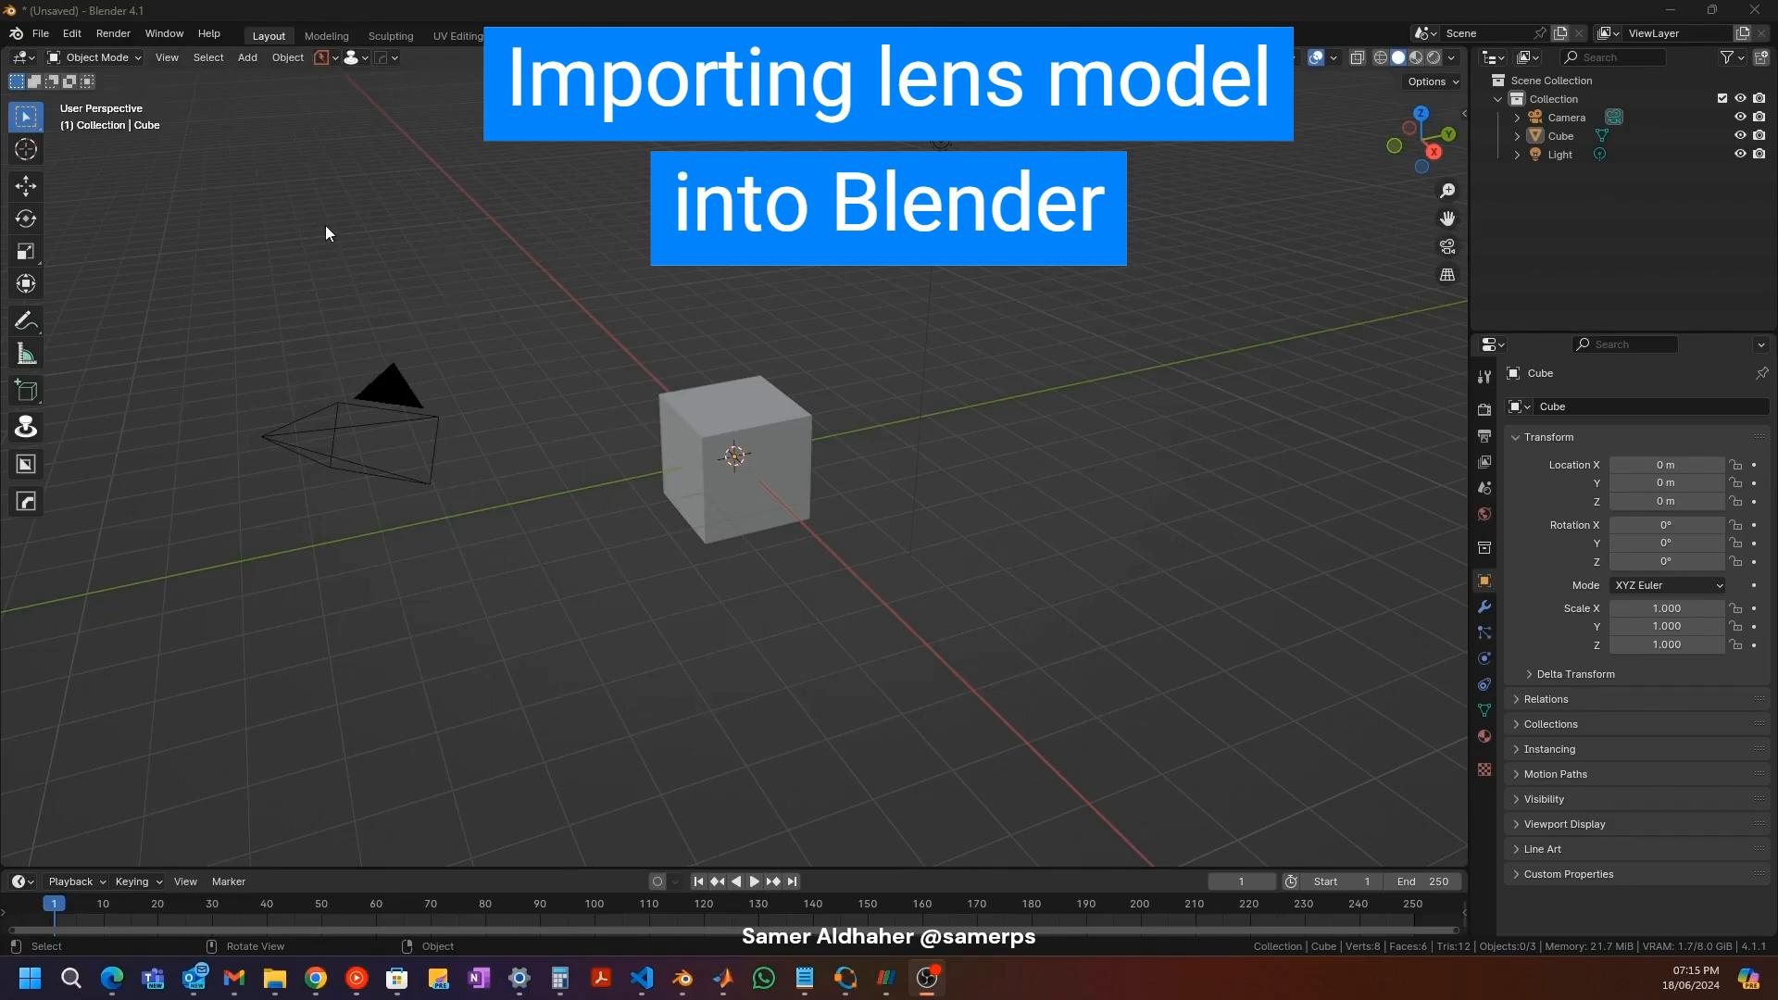
Step: In Blender, delete all default scene objects and import rotmanlen2.svg from E:\openEMS tests\Rotman Lens
key(a)
key(Delete)
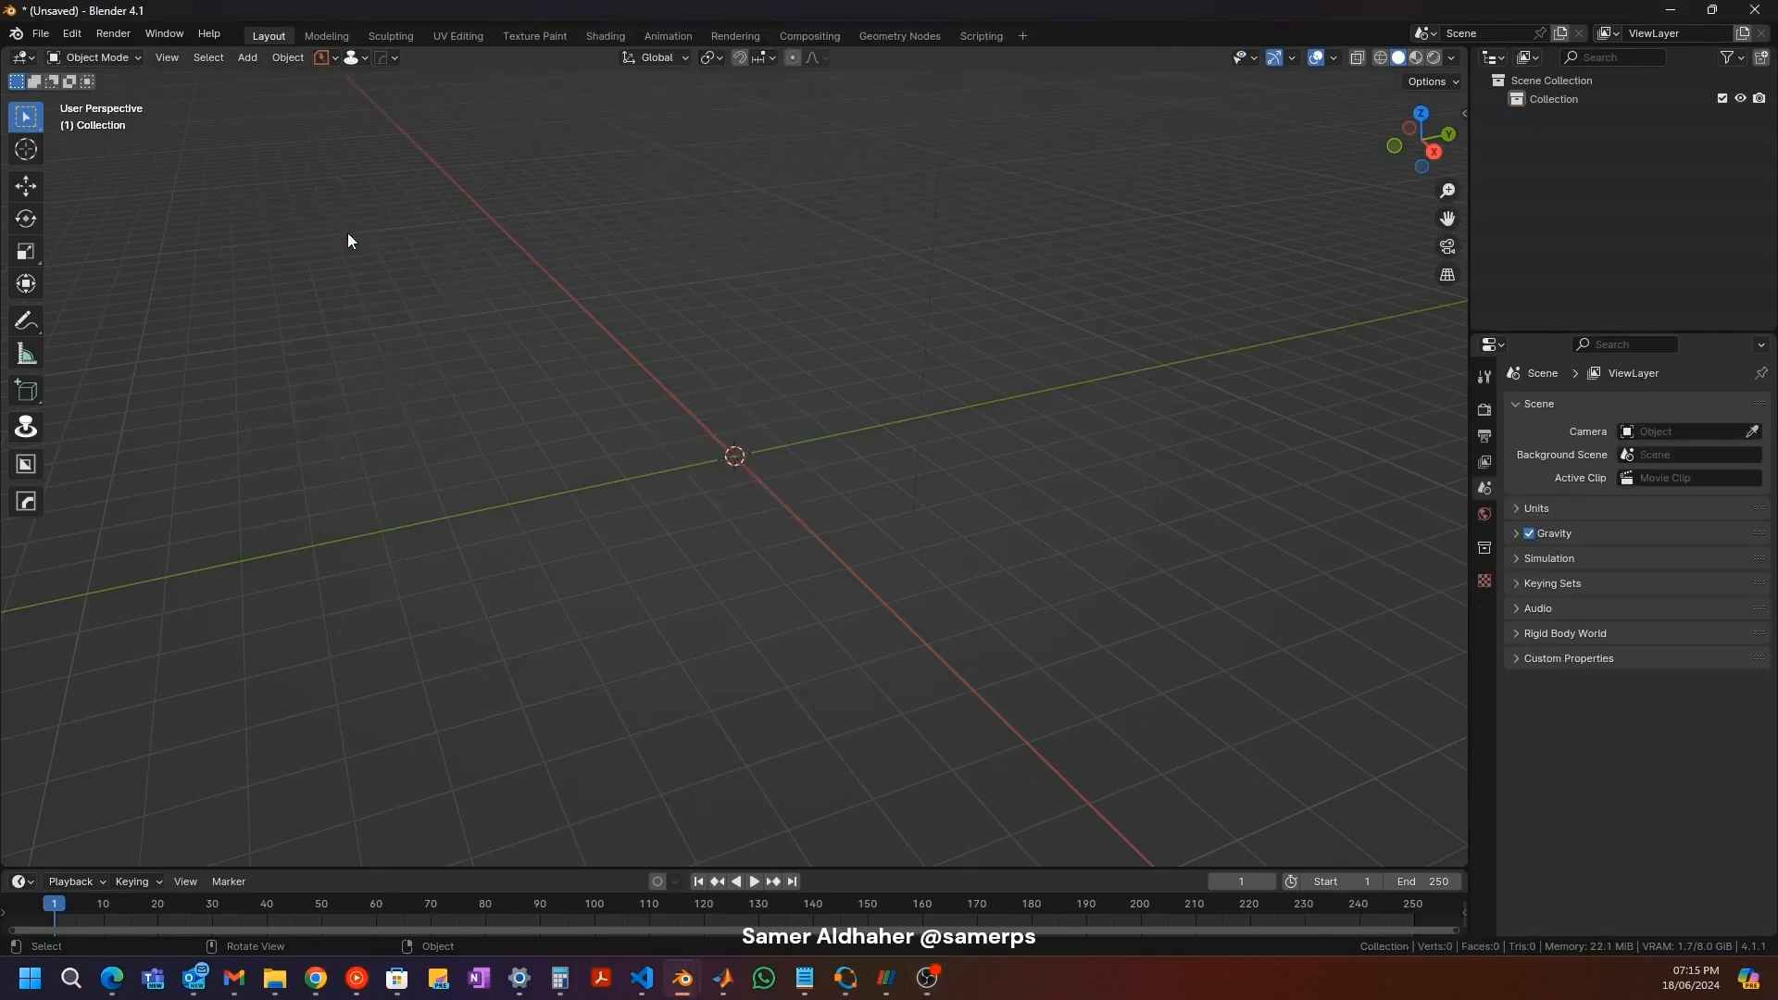
click(40, 33)
mouse_move(185, 296)
click(361, 445)
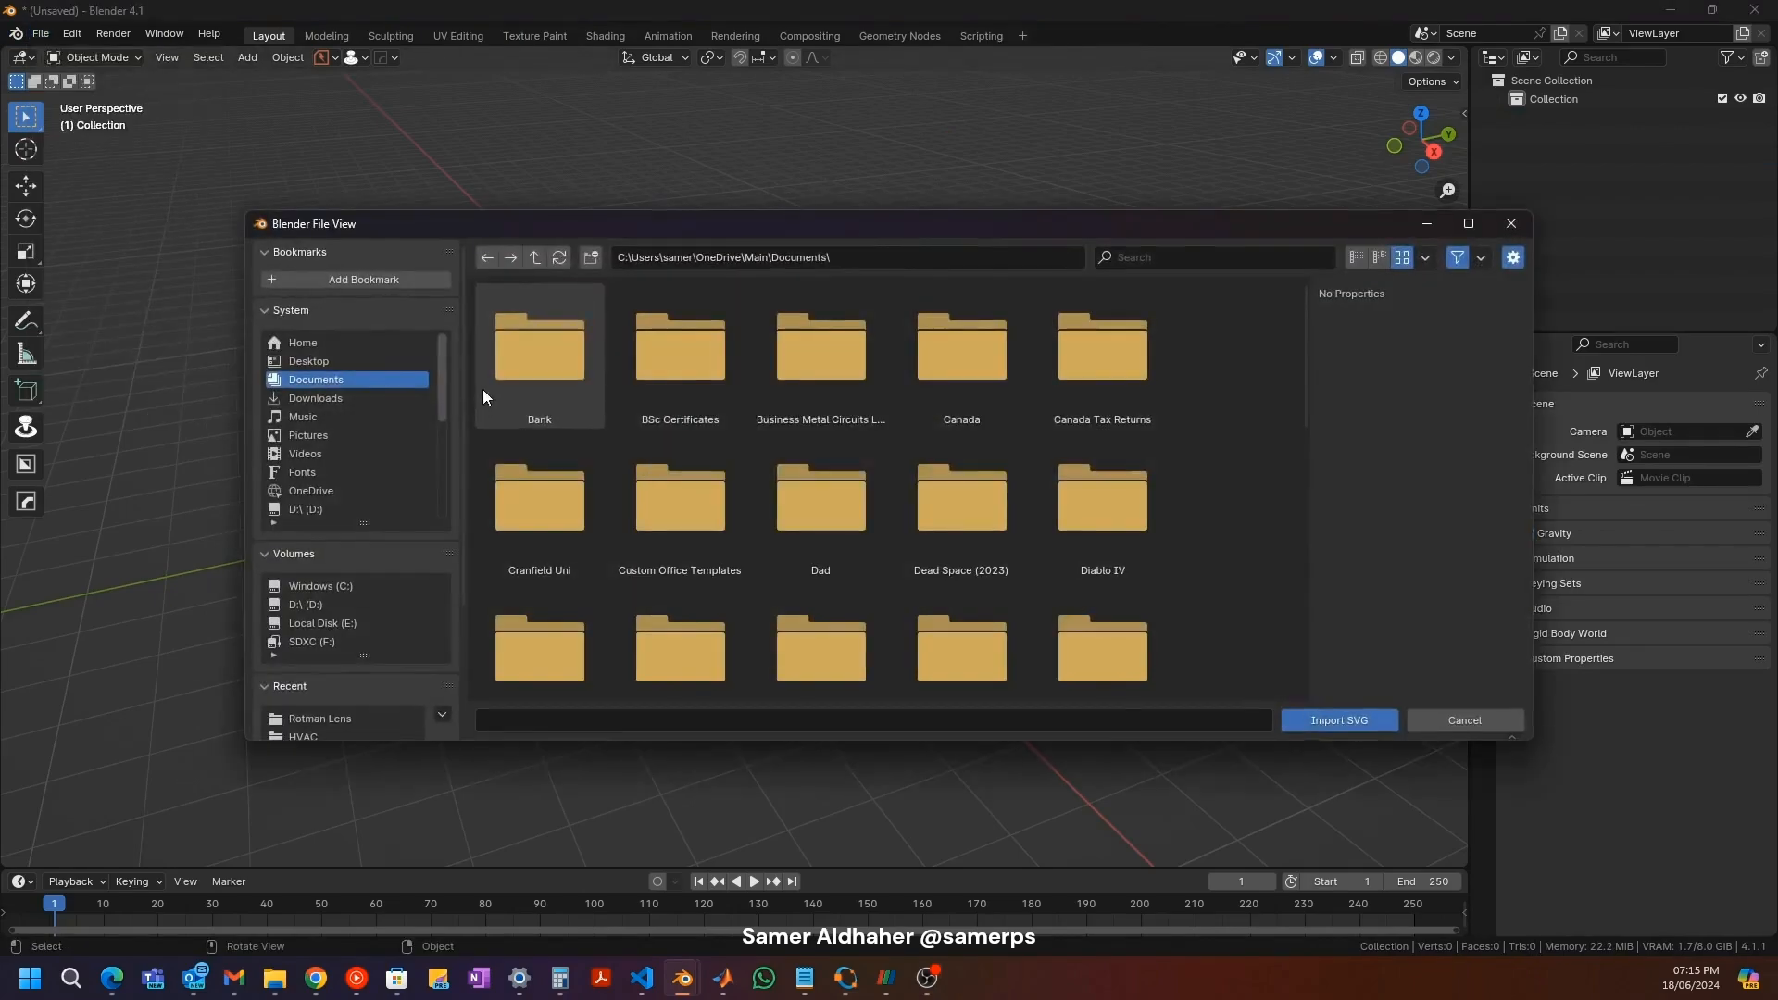
click(741, 264)
text(E:\openEMS tests\Rotman Lens)
key(Return)
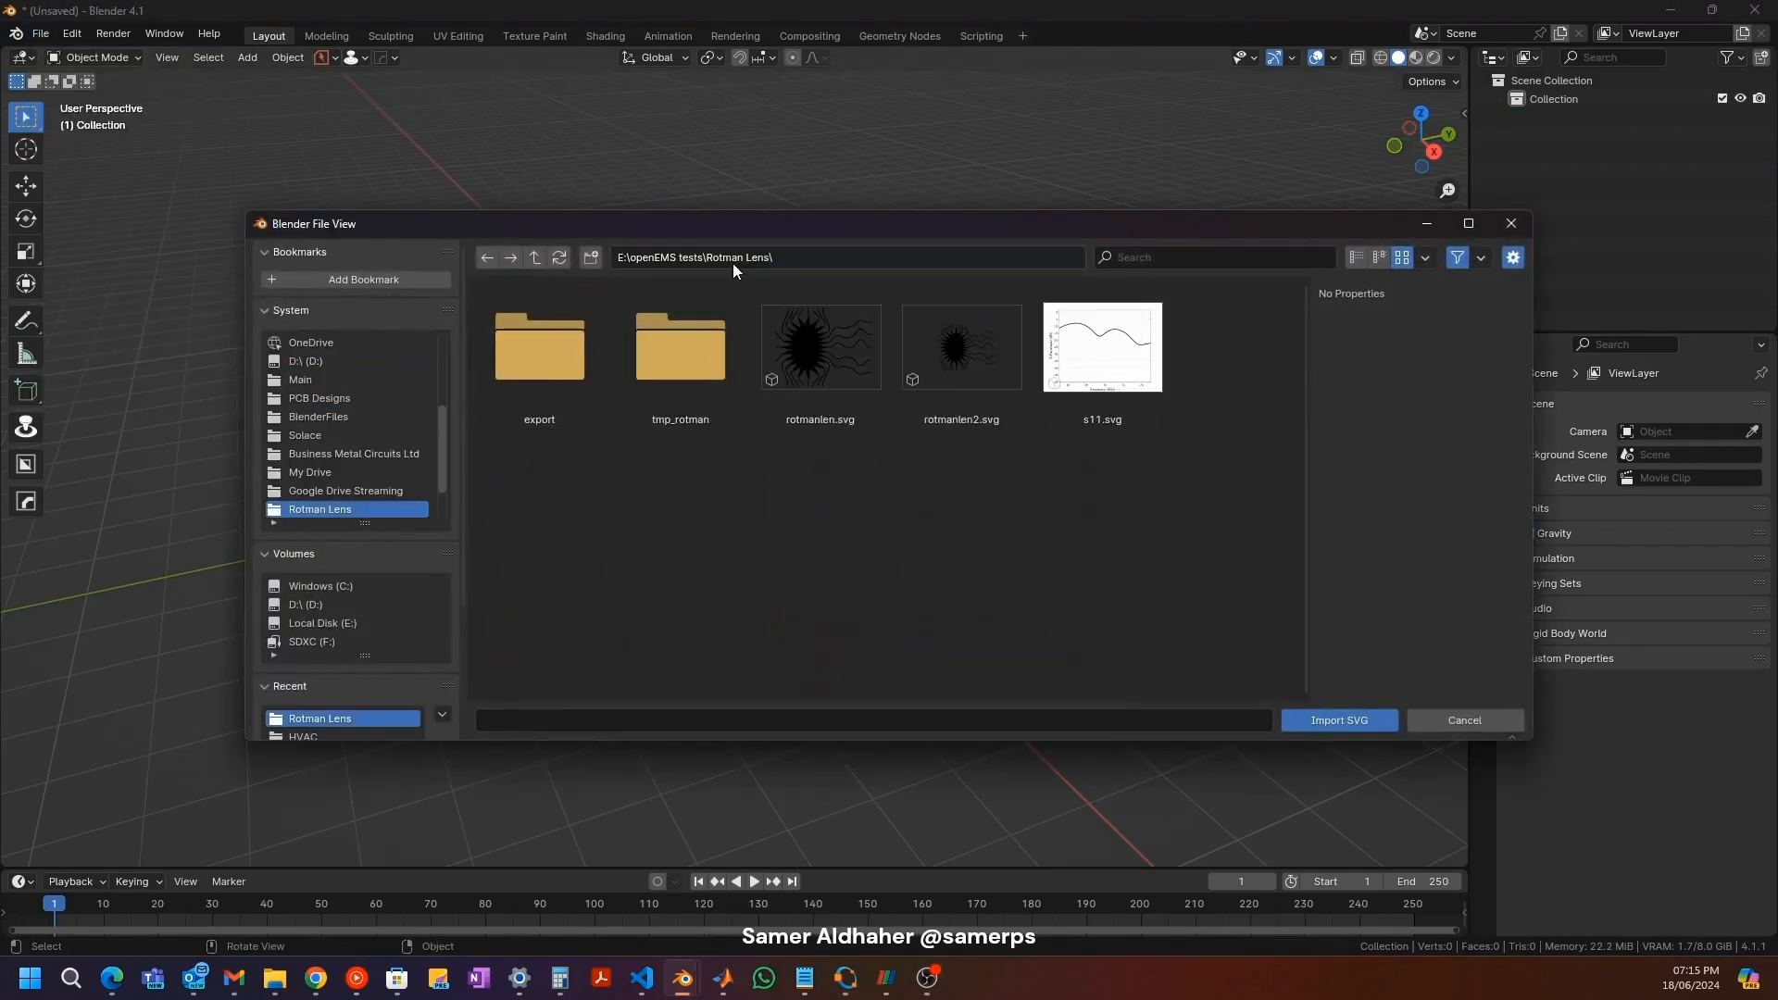
click(981, 374)
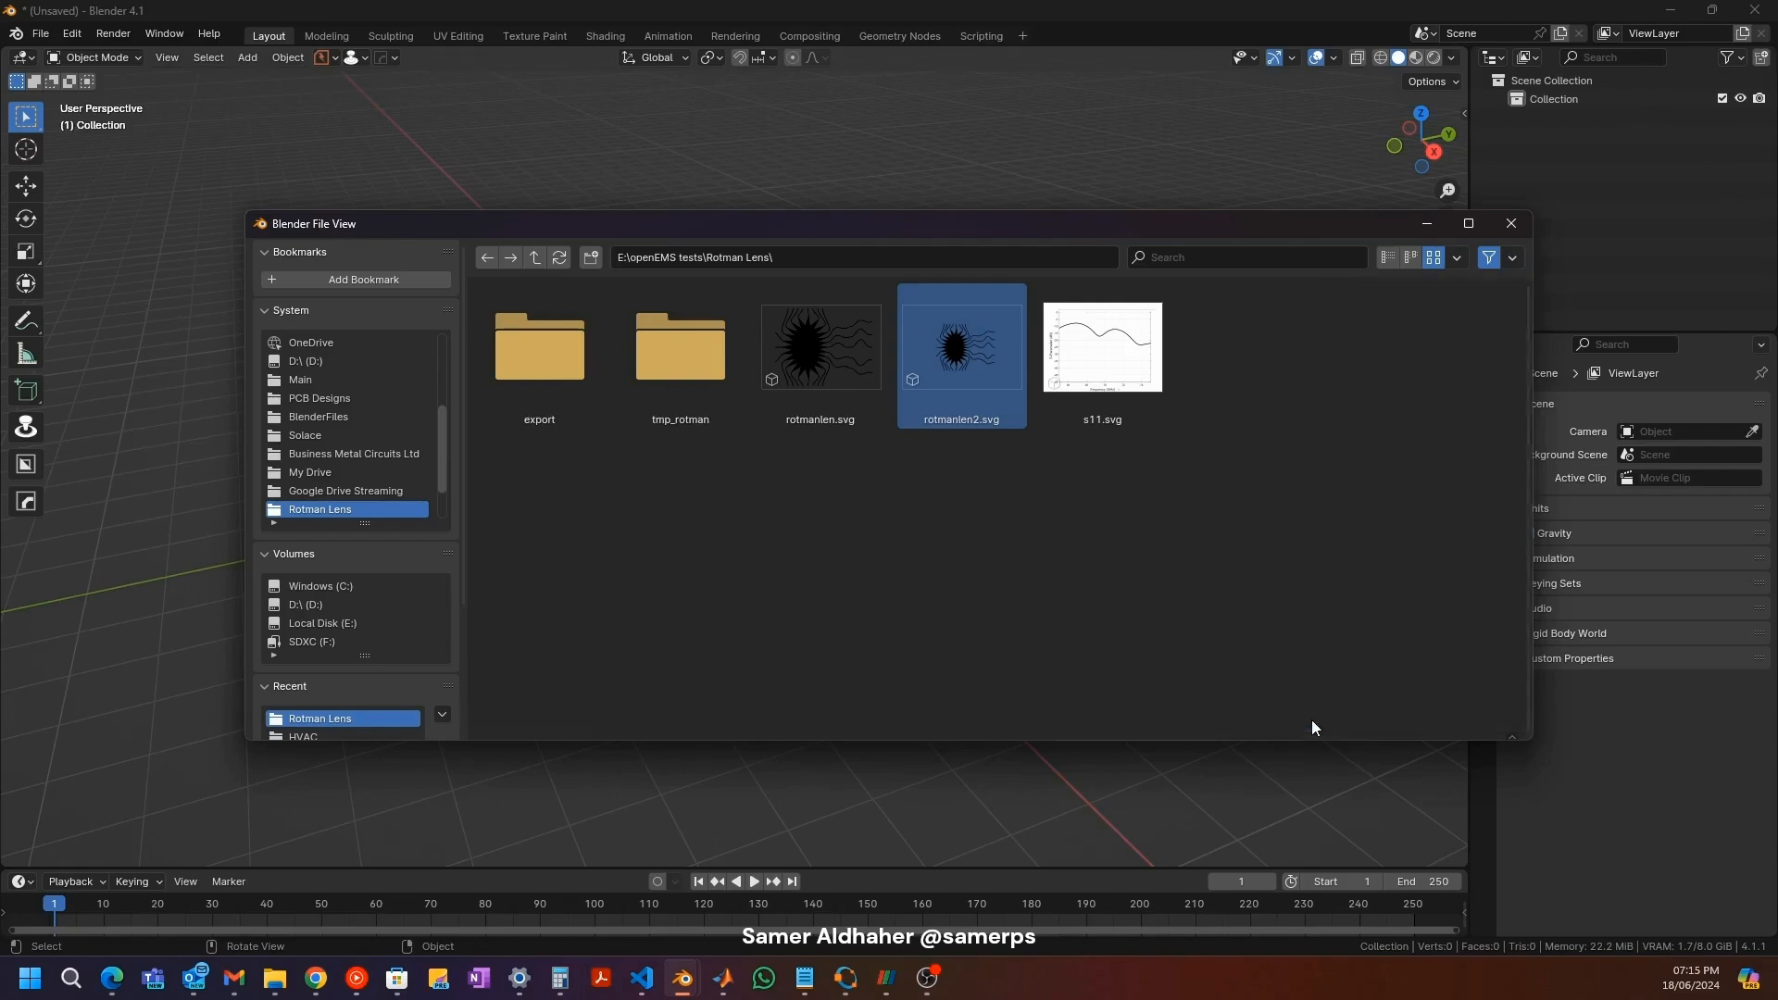
click(1311, 720)
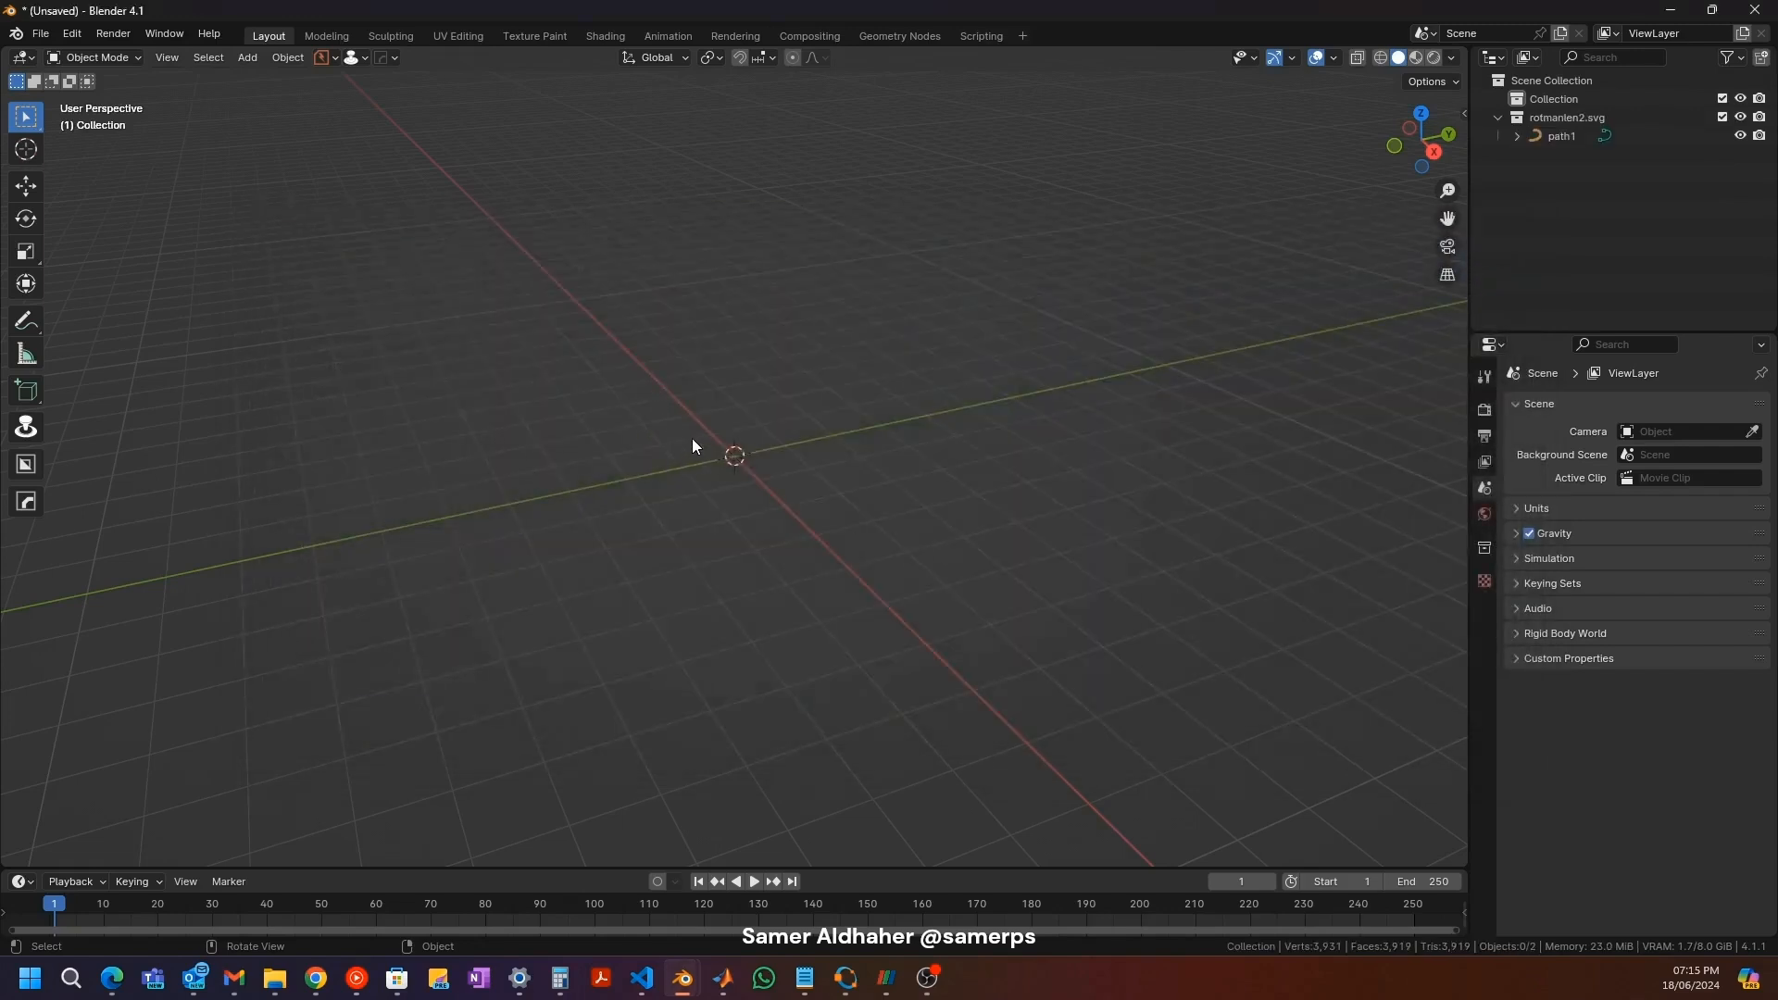
Step: Select the imported lens path and scale it uniformly by a factor of 100
scroll(815, 489, up, 6)
scroll(778, 509, down, 3)
scroll(761, 502, down, 3)
click(762, 502)
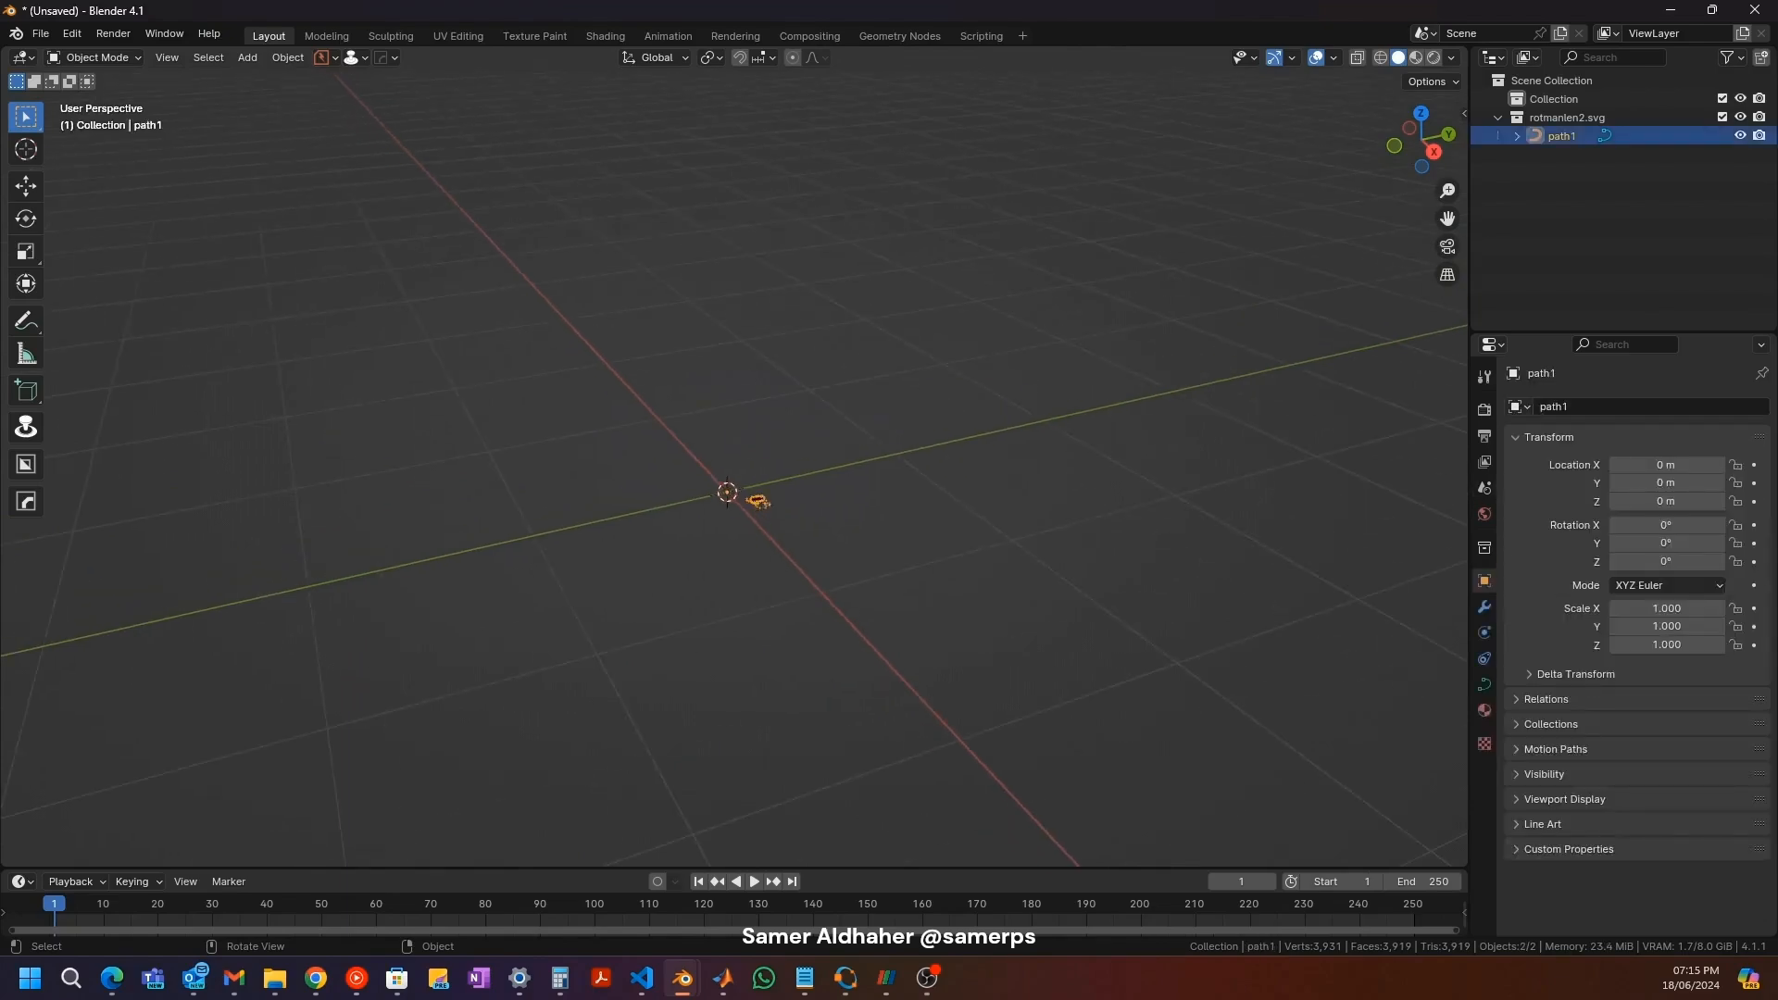
text(s100)
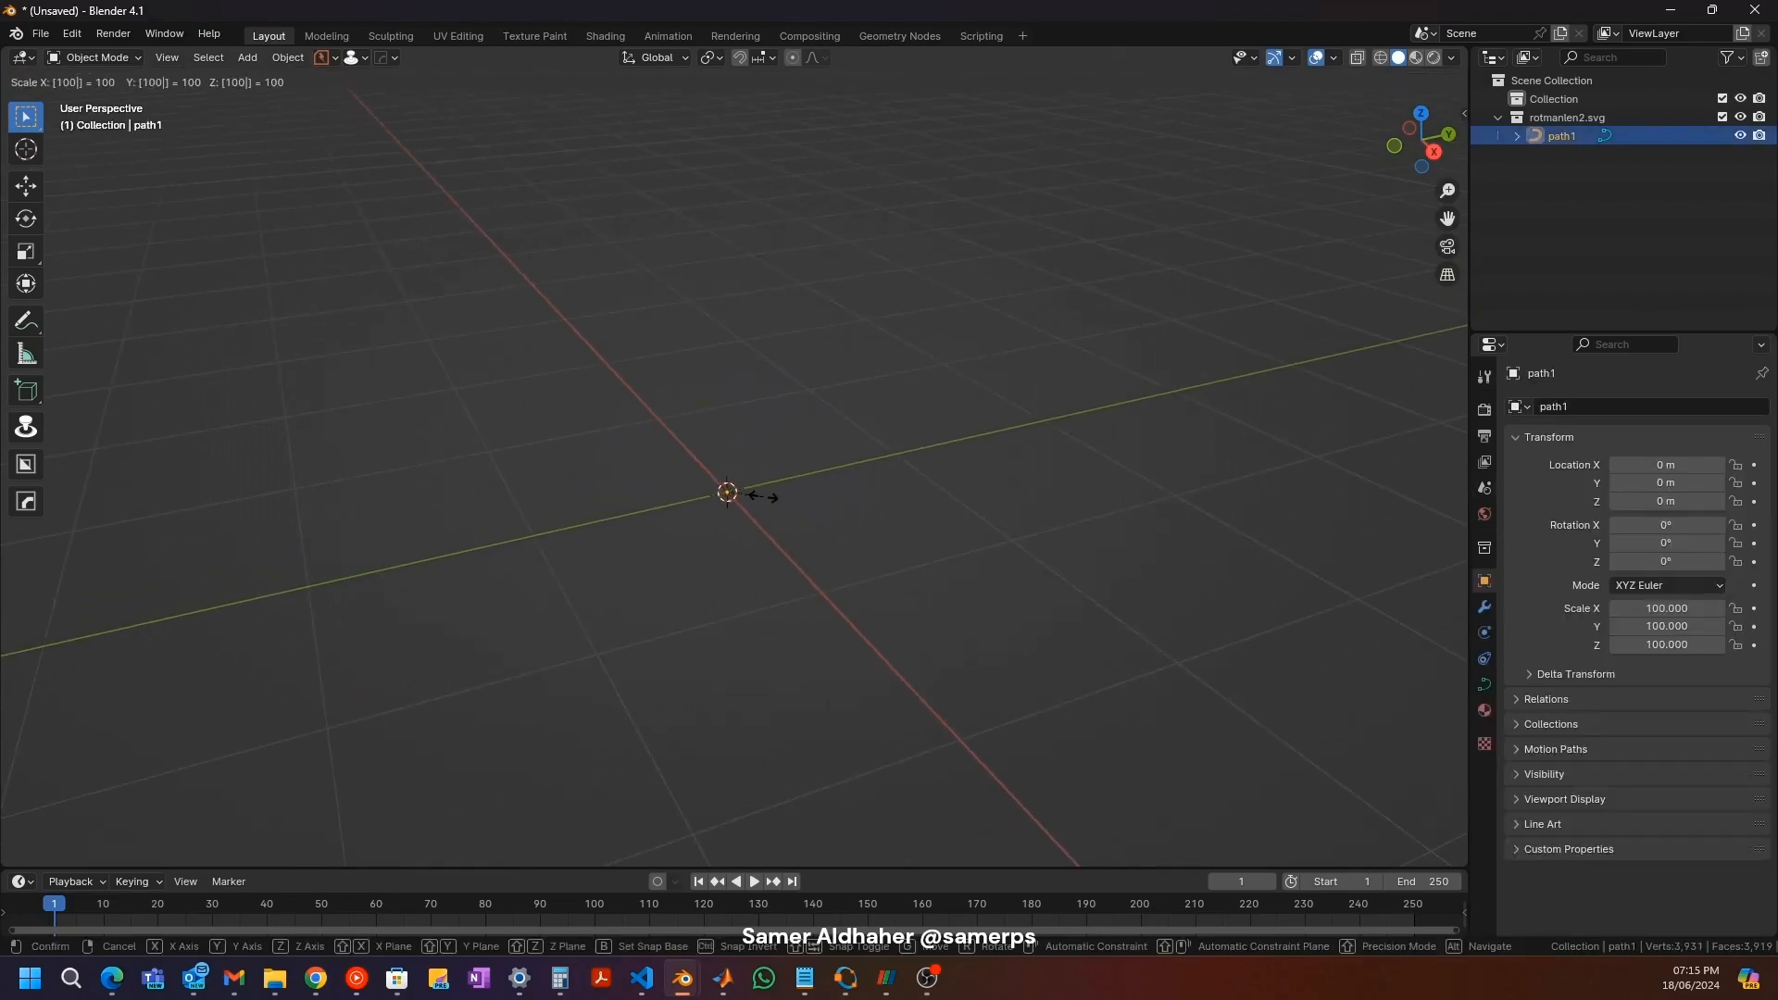
key(Return)
Step: Move the lens path's origin onto its own geometry and clear its location so it sits at the world origin
scroll(763, 497, down, 10)
scroll(873, 512, up, 5)
shift+middle_drag(872, 511, 674, 520)
scroll(703, 452, up, 4)
key(KP_7)
scroll(674, 521, down, 6)
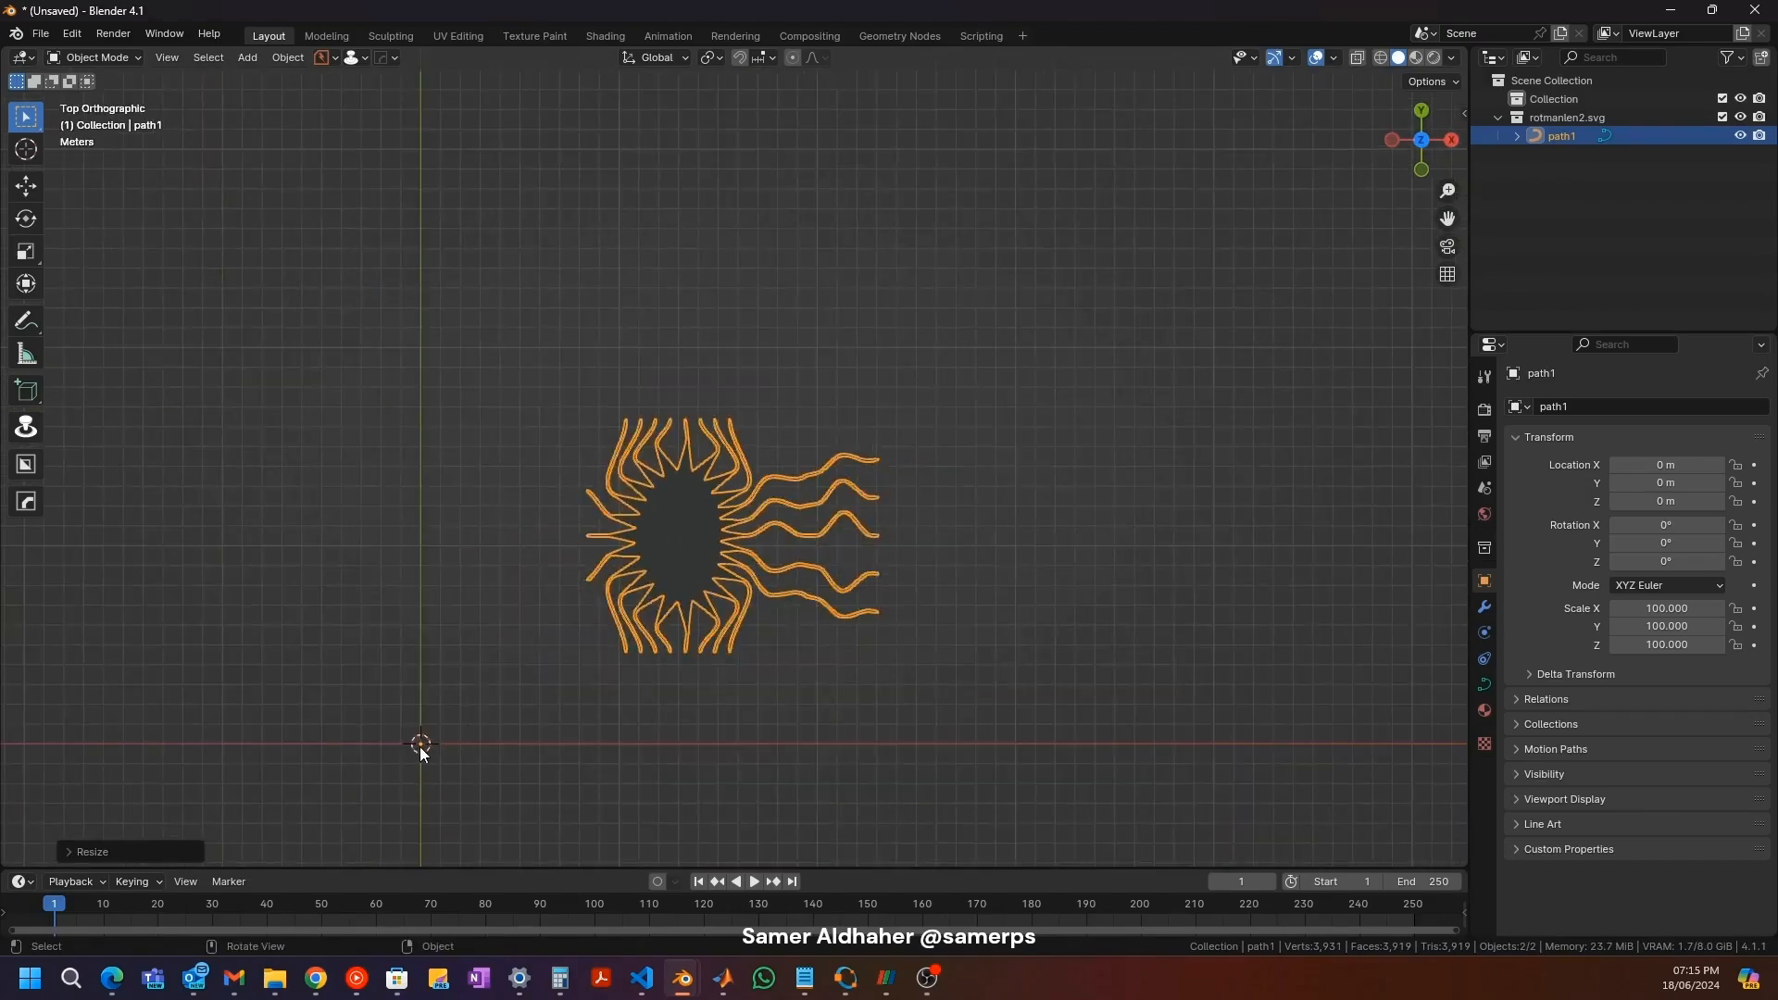
right_click(678, 543)
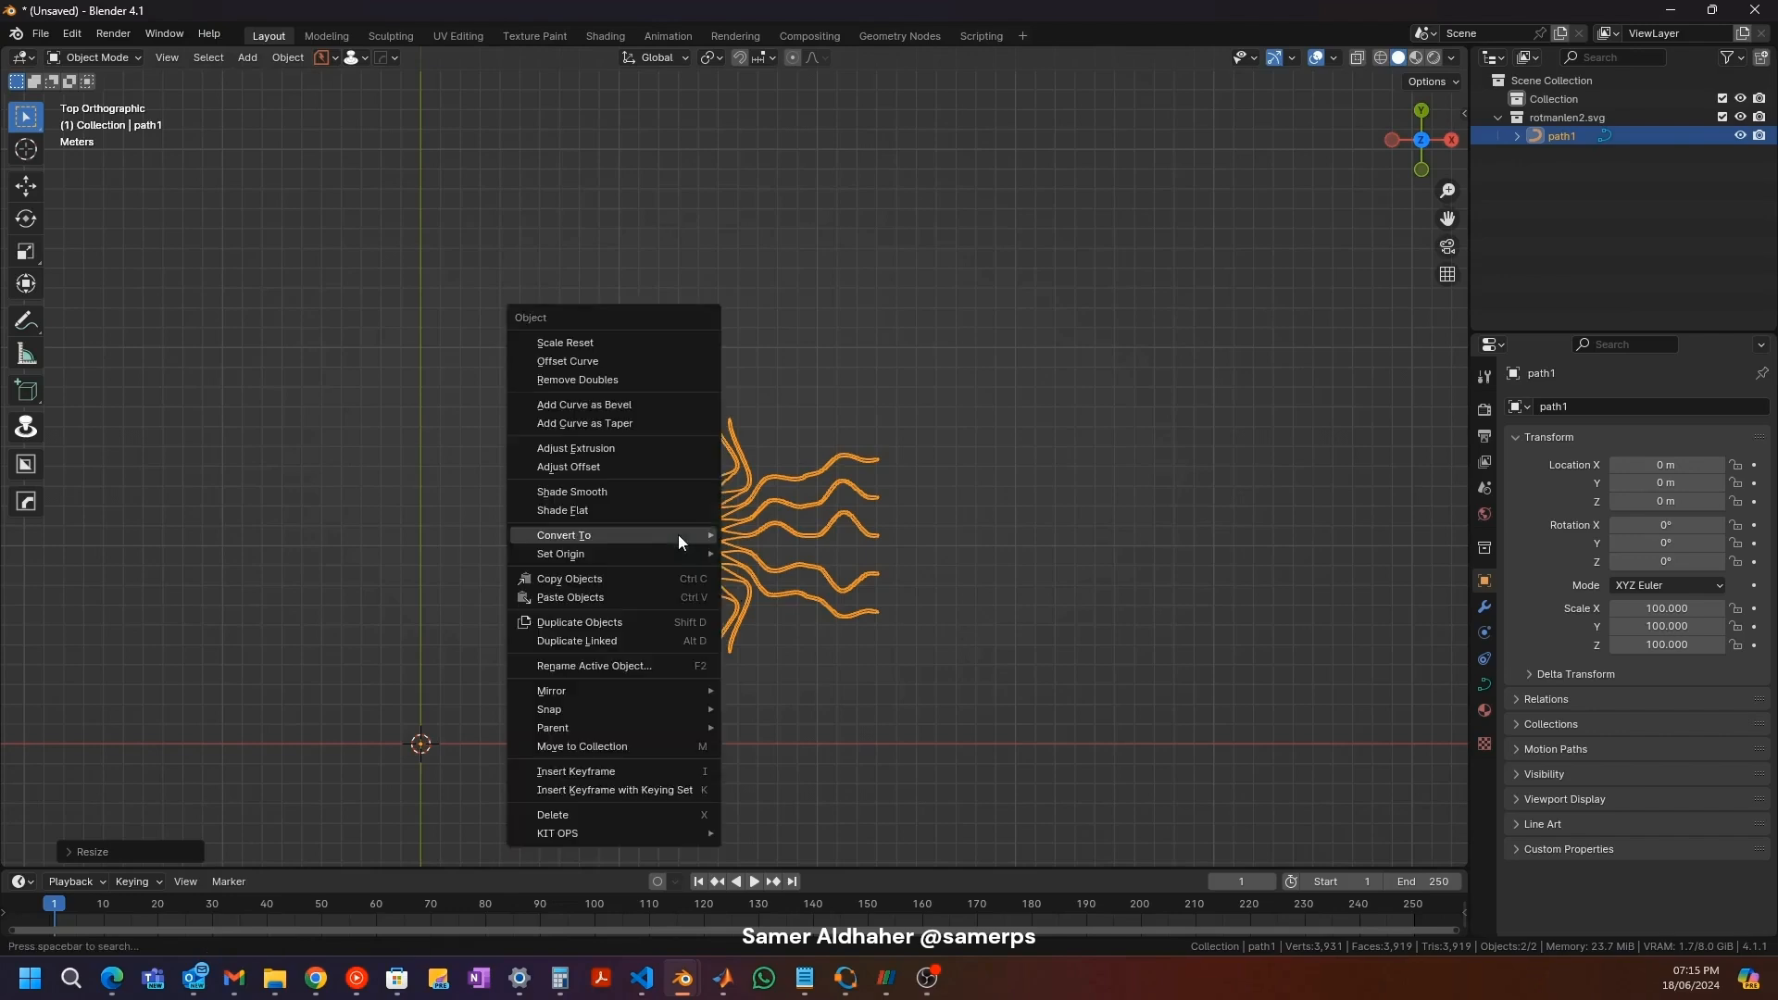
mouse_move(678, 538)
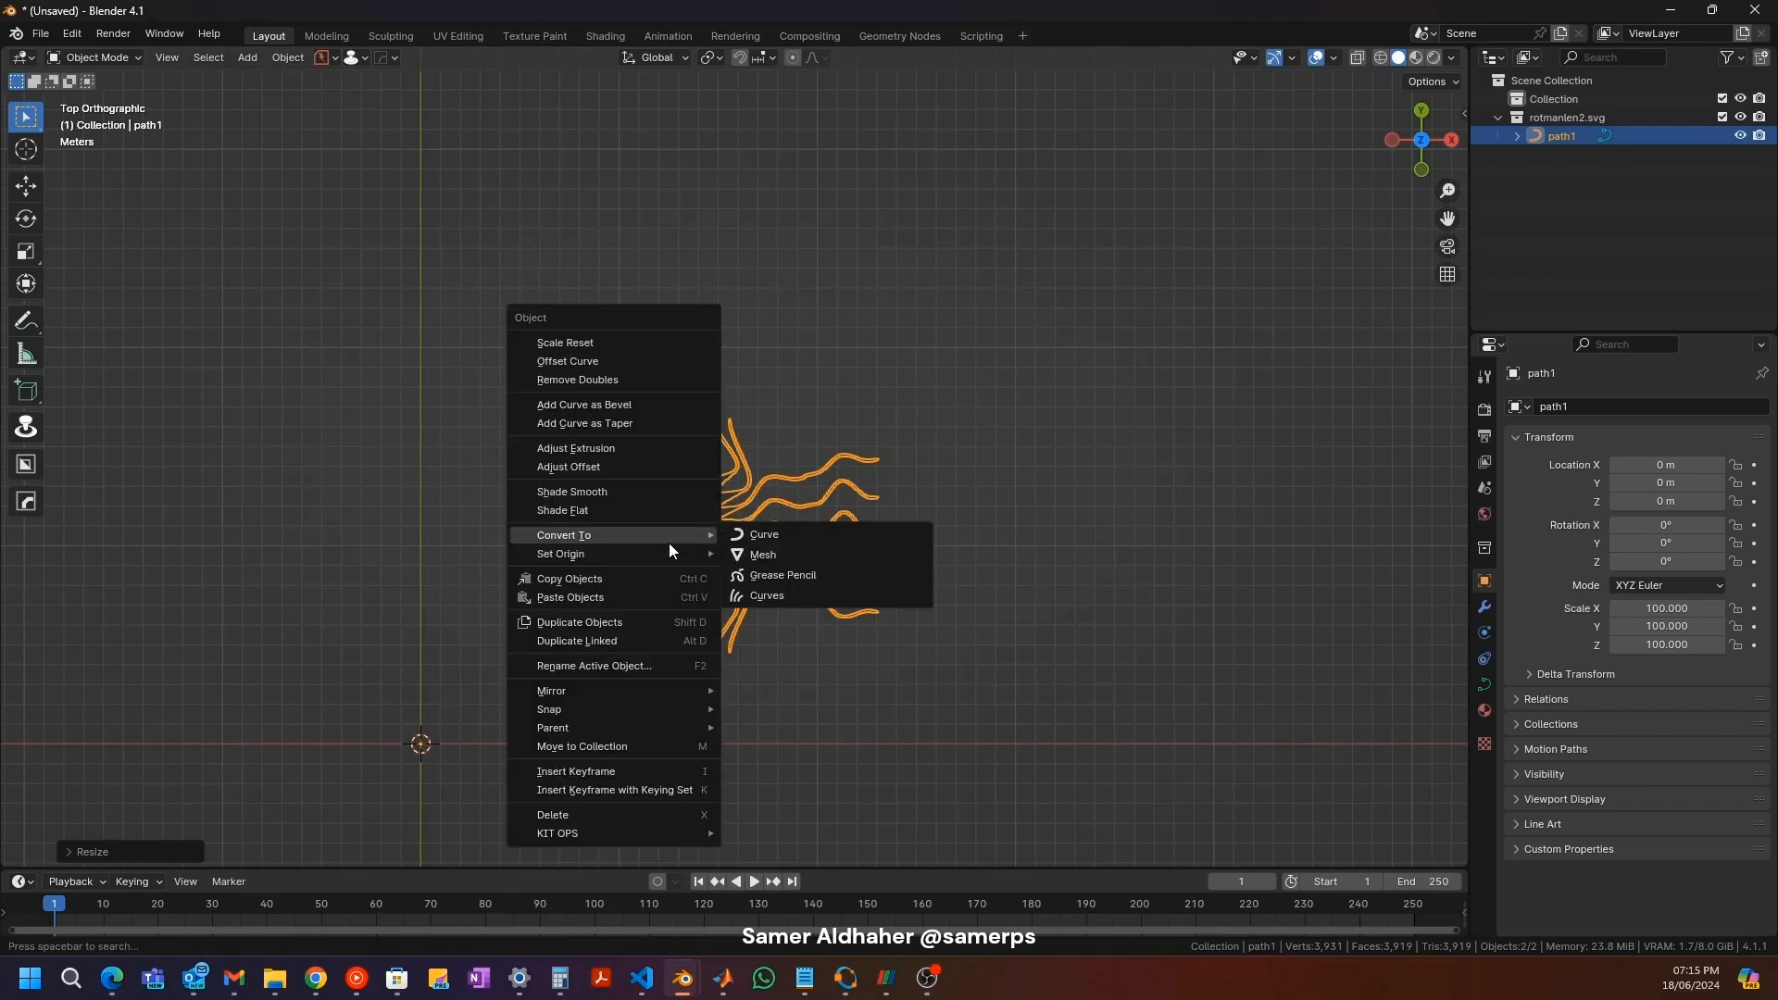
click(830, 635)
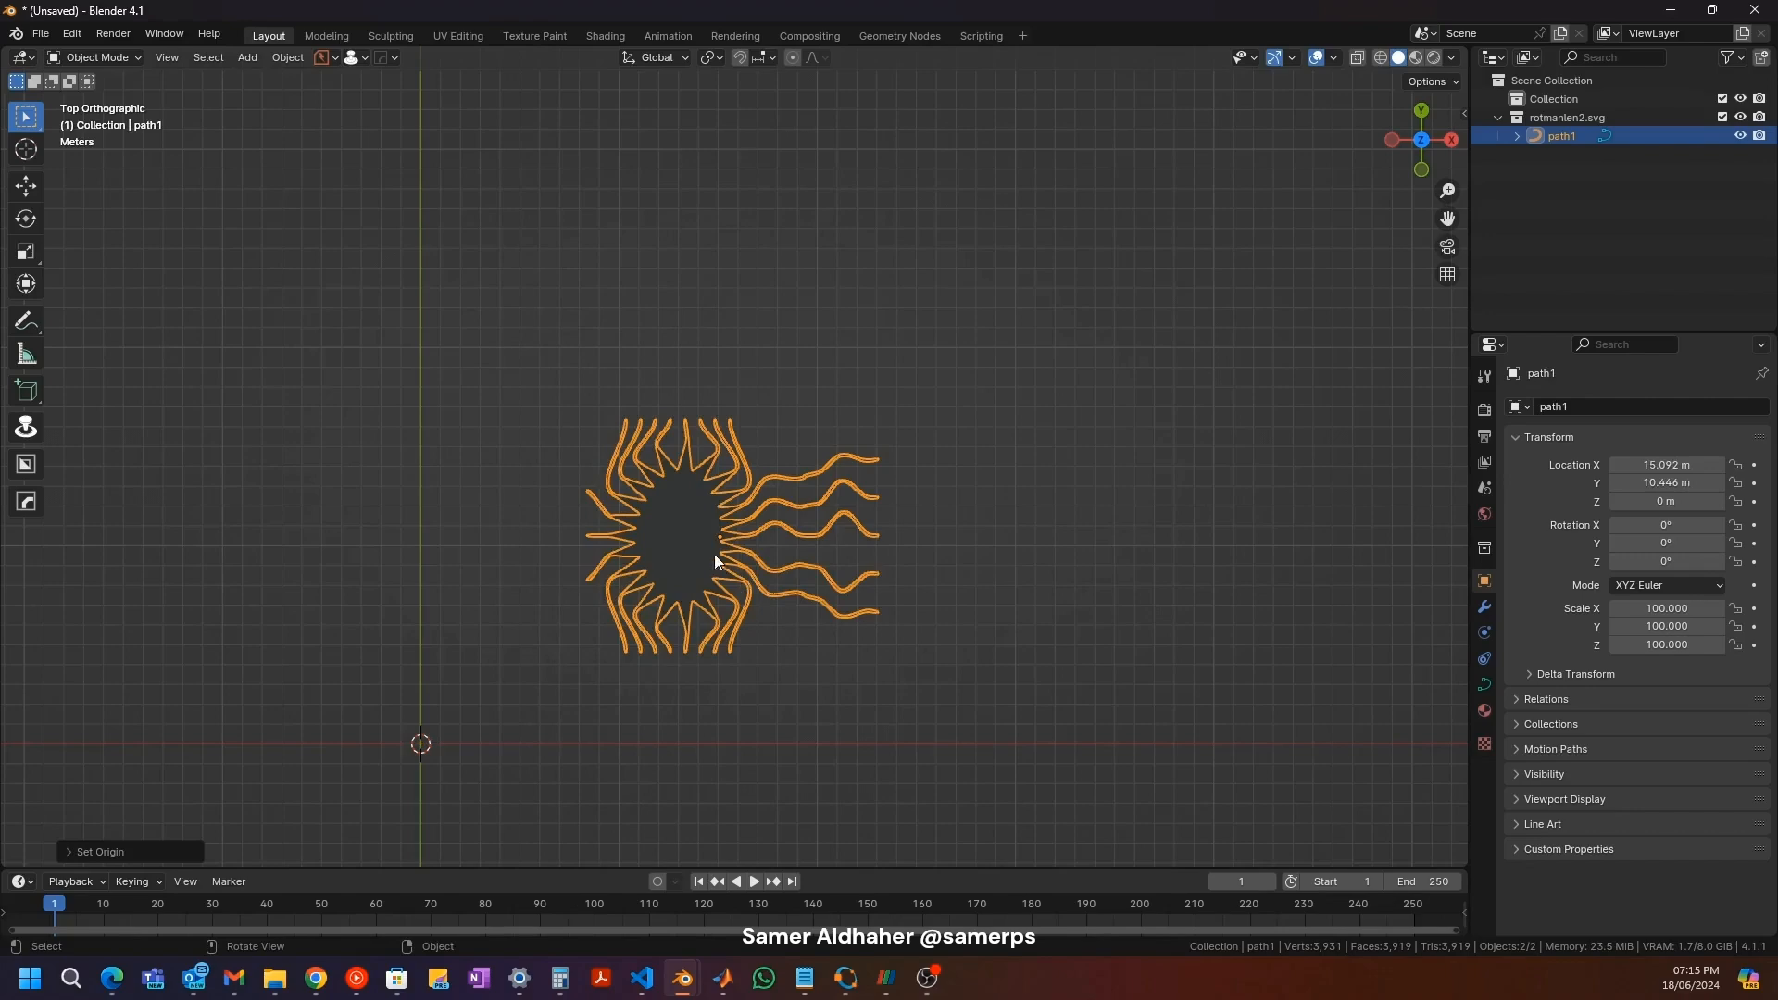
key(alt+g)
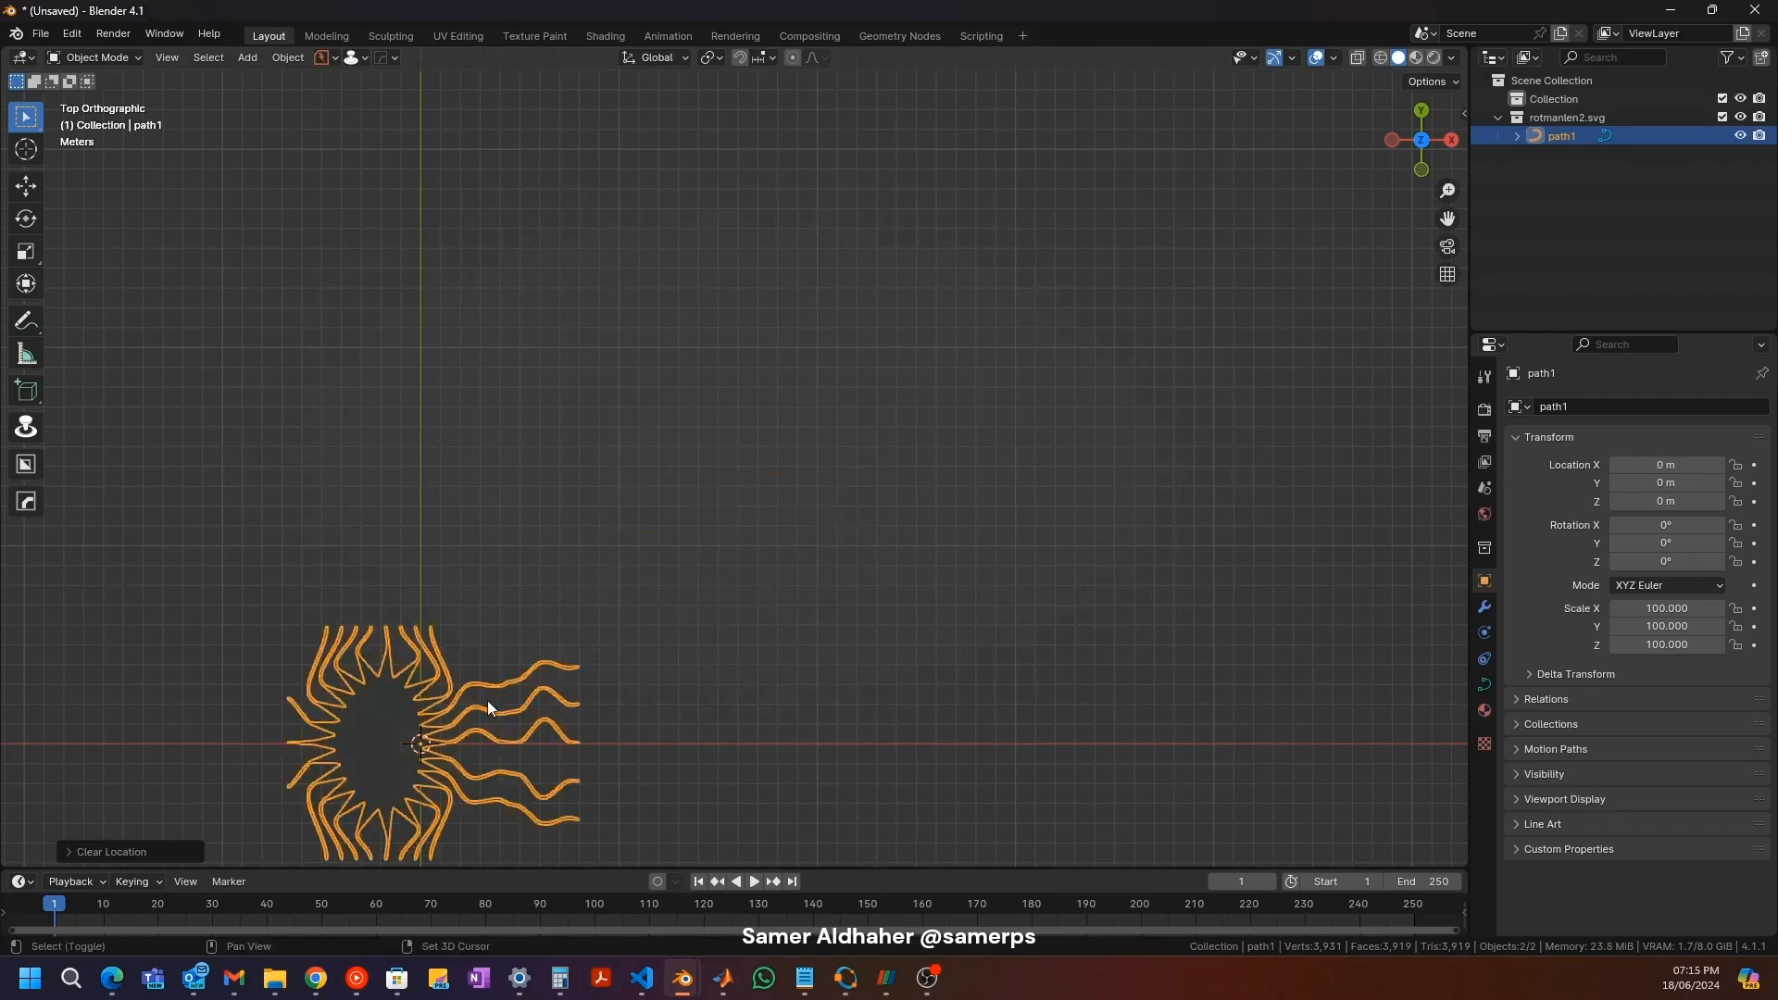
Step: Convert the lens curve to a mesh
key(KP_Decimal)
middle_drag(695, 383, 774, 345)
scroll(753, 363, up, 4)
scroll(753, 363, down, 3)
scroll(736, 365, up, 5)
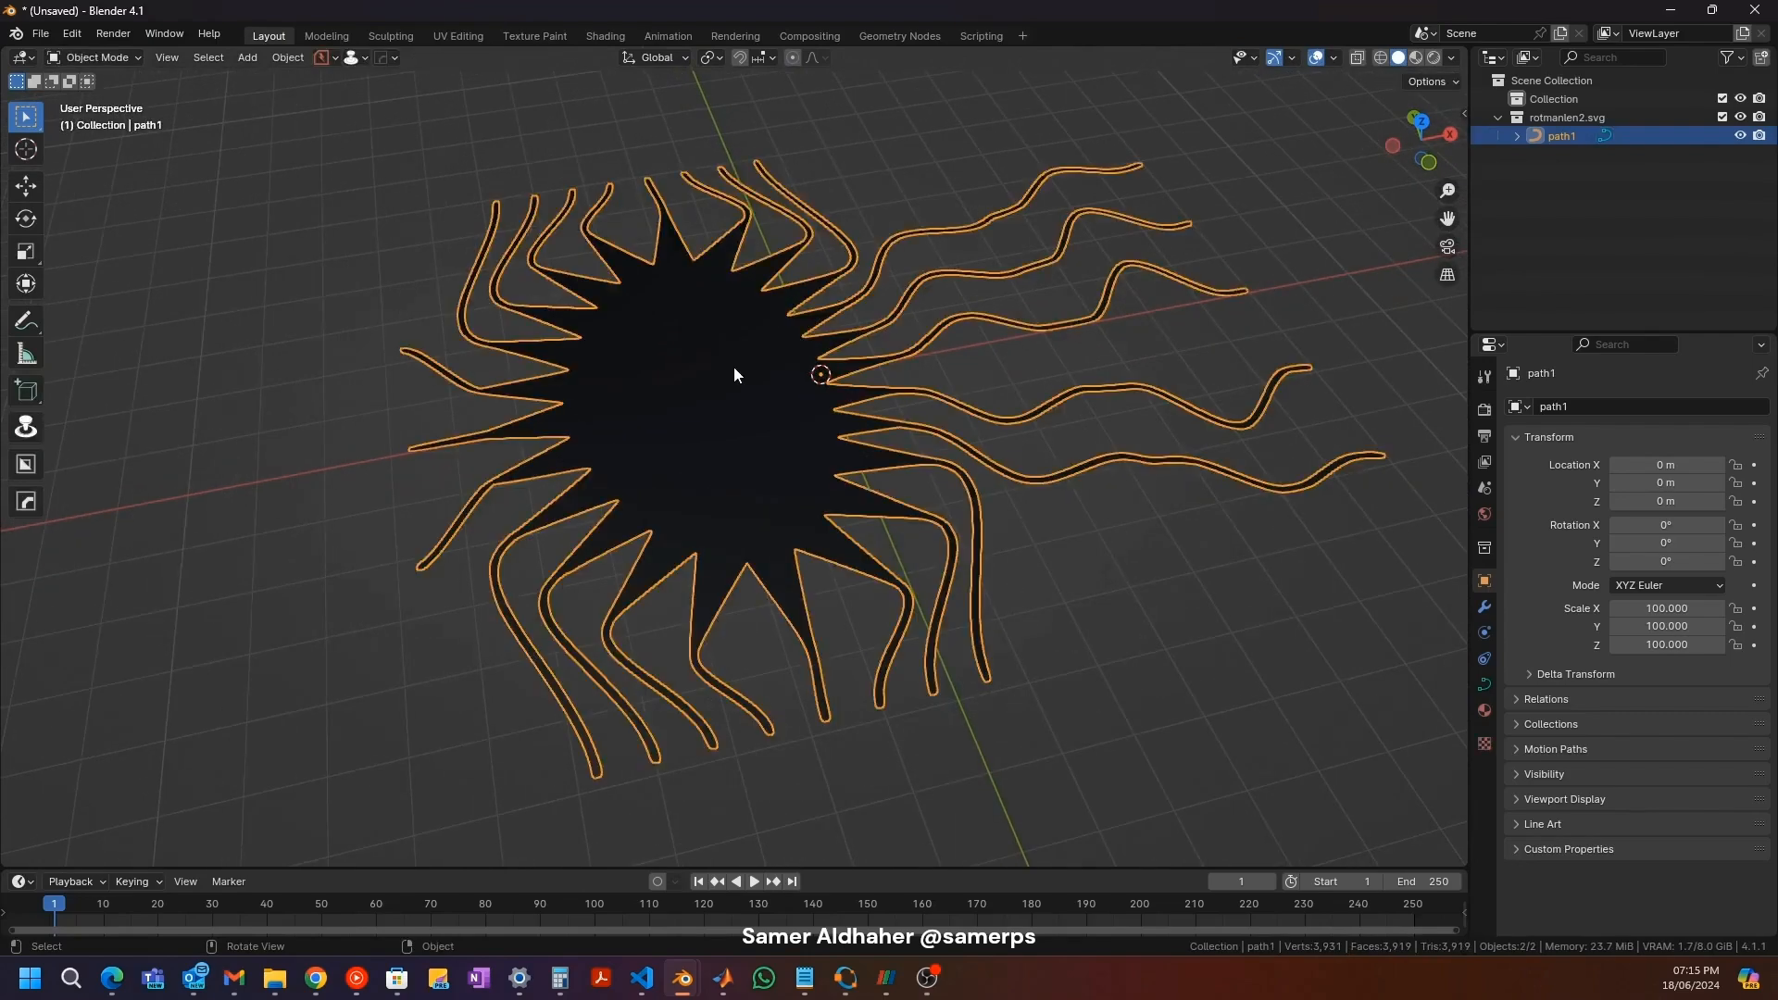
right_click(734, 367)
mouse_move(733, 366)
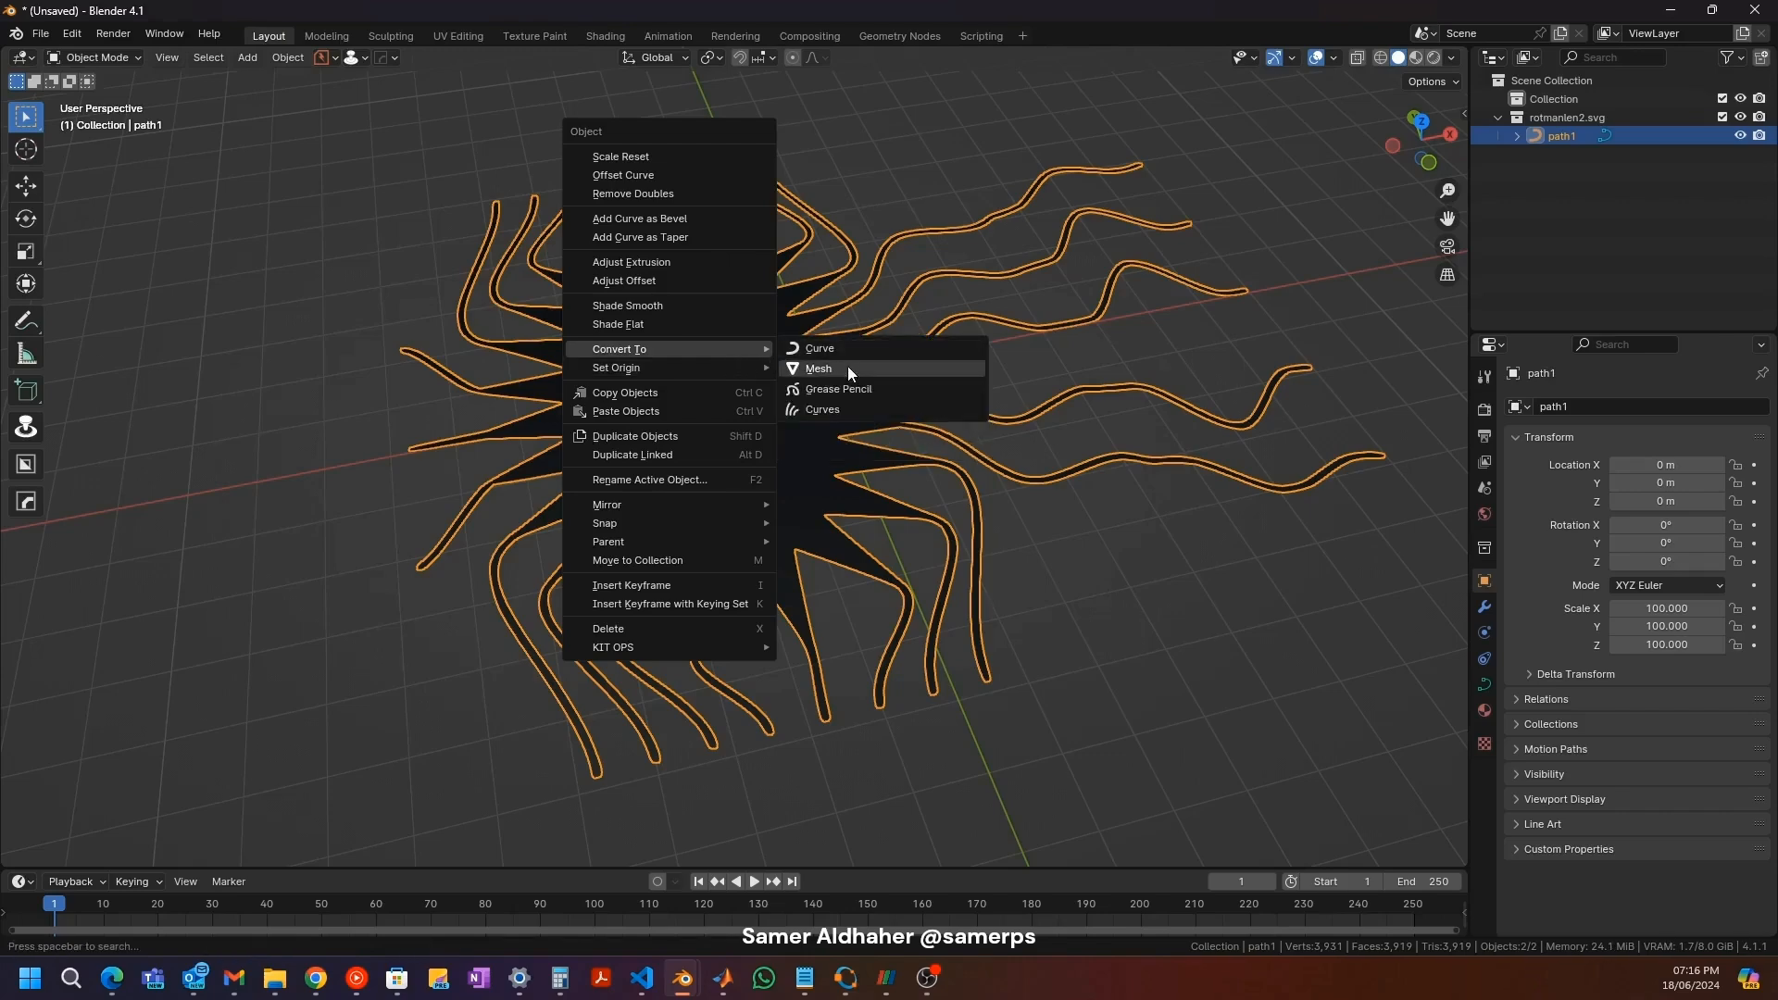
click(854, 369)
Step: In Edit Mode, select the entire lens mesh and simplify it with Limited Dissolve
key(Tab)
middle_drag(782, 459, 675, 444)
mouse_move(768, 434)
middle_down()
mouse_move(758, 480)
mouse_move(707, 497)
mouse_move(714, 520)
mouse_move(762, 454)
mouse_move(964, 449)
mouse_move(695, 417)
mouse_move(758, 480)
mouse_move(765, 460)
middle_up()
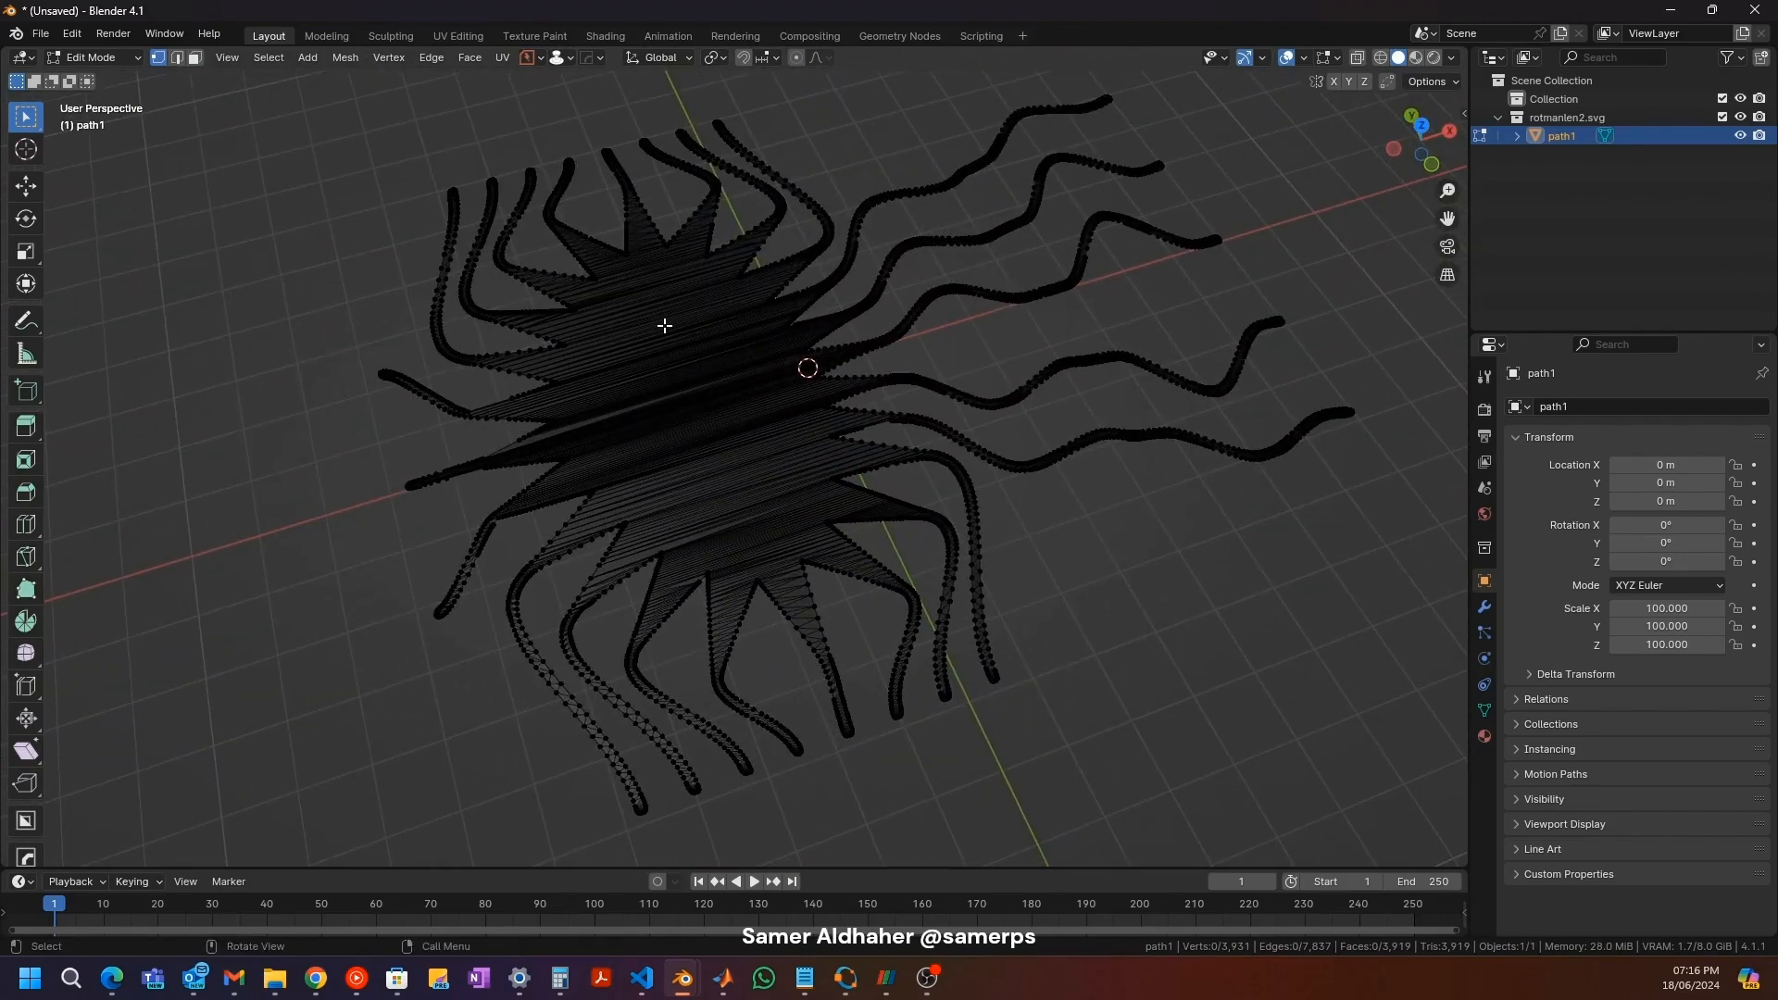
key(a)
click(355, 59)
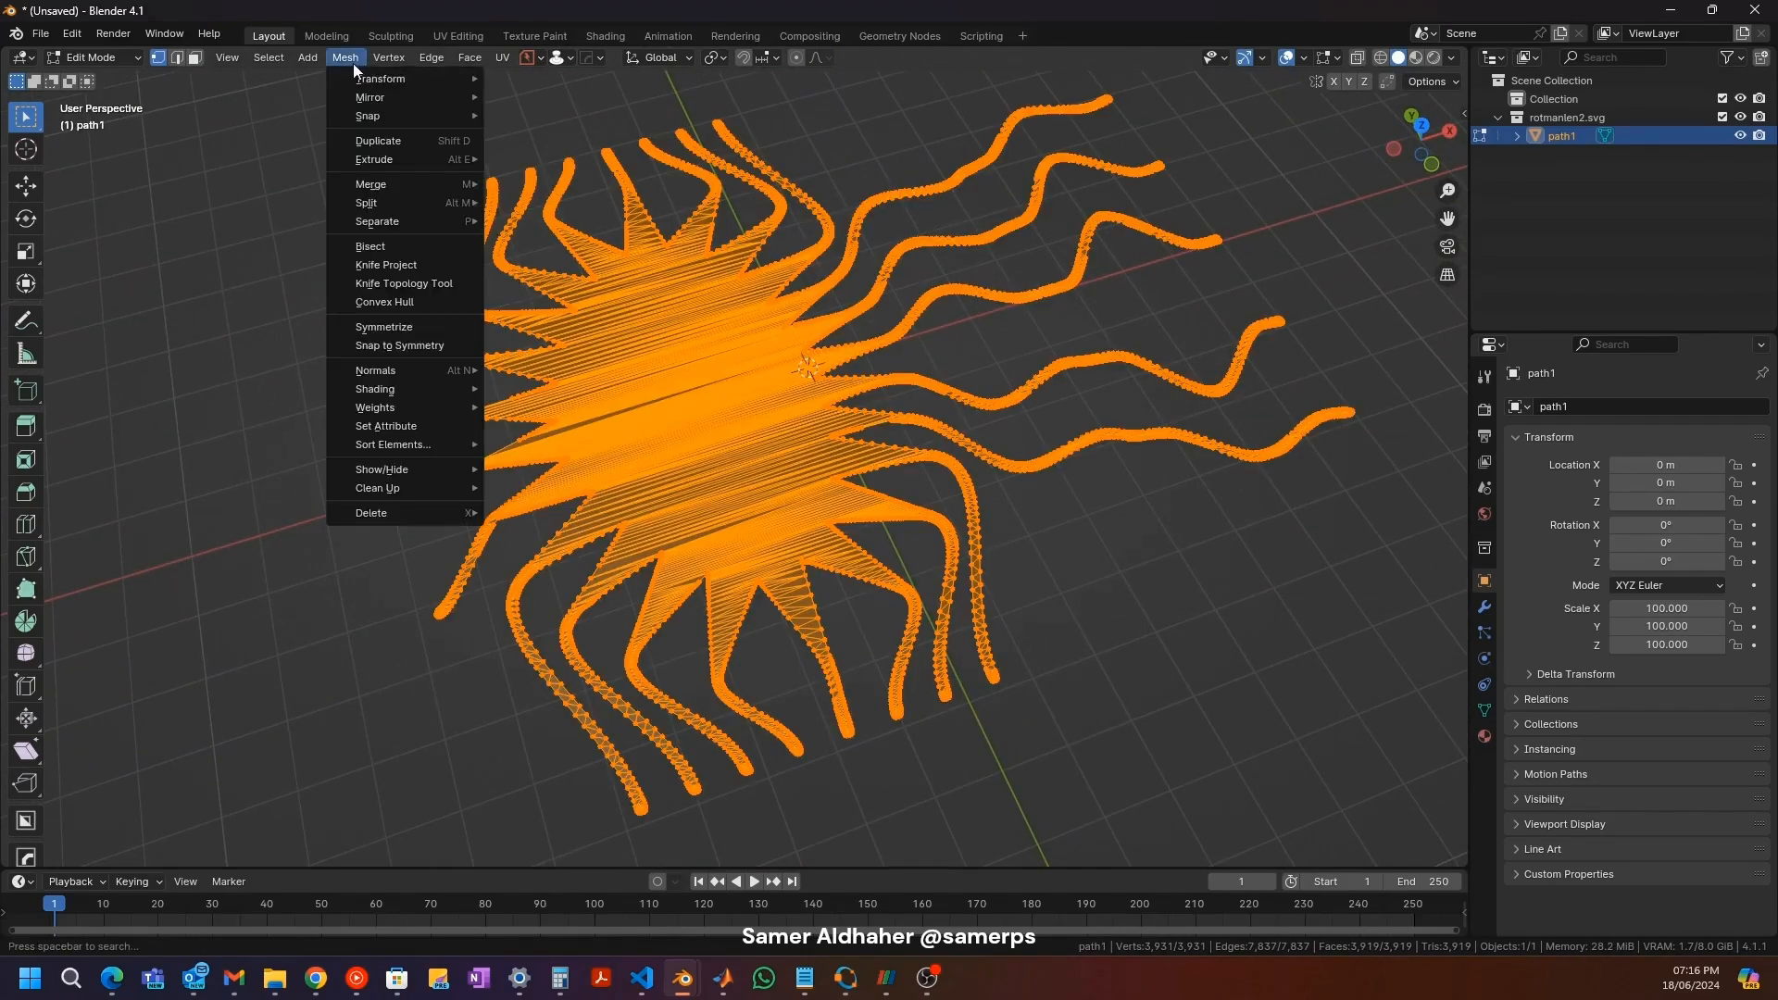
mouse_move(381, 486)
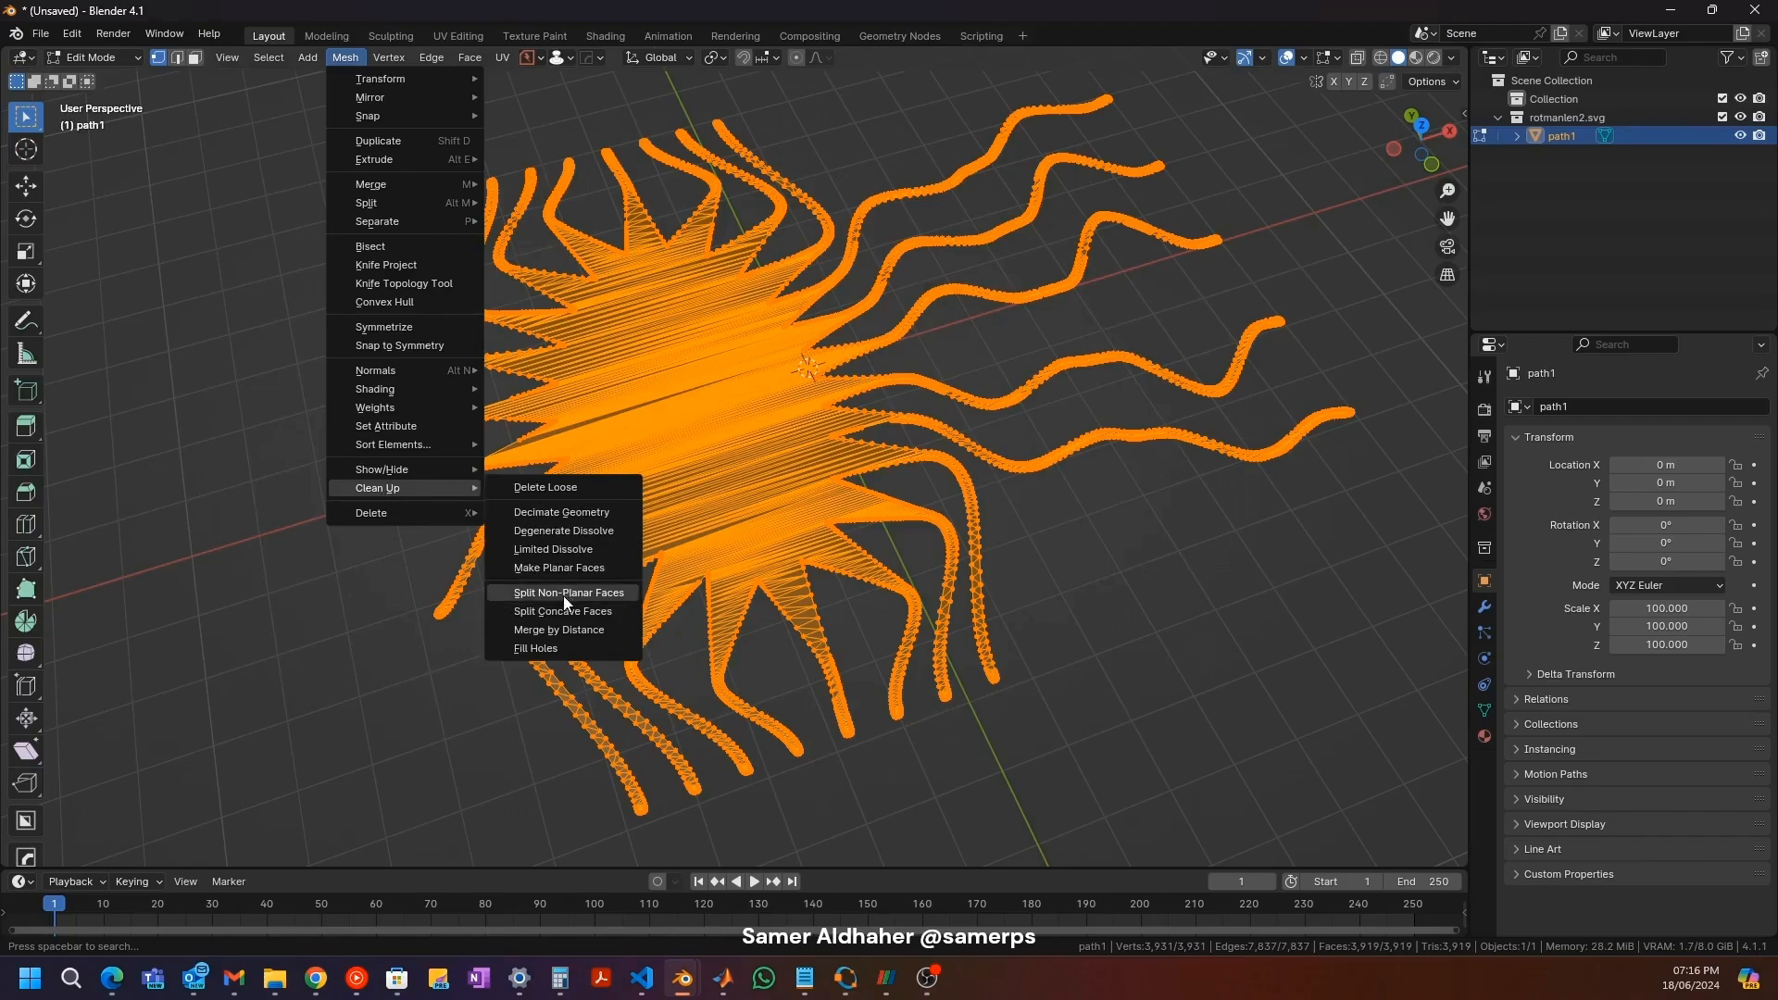
click(573, 546)
middle_drag(564, 436, 614, 417)
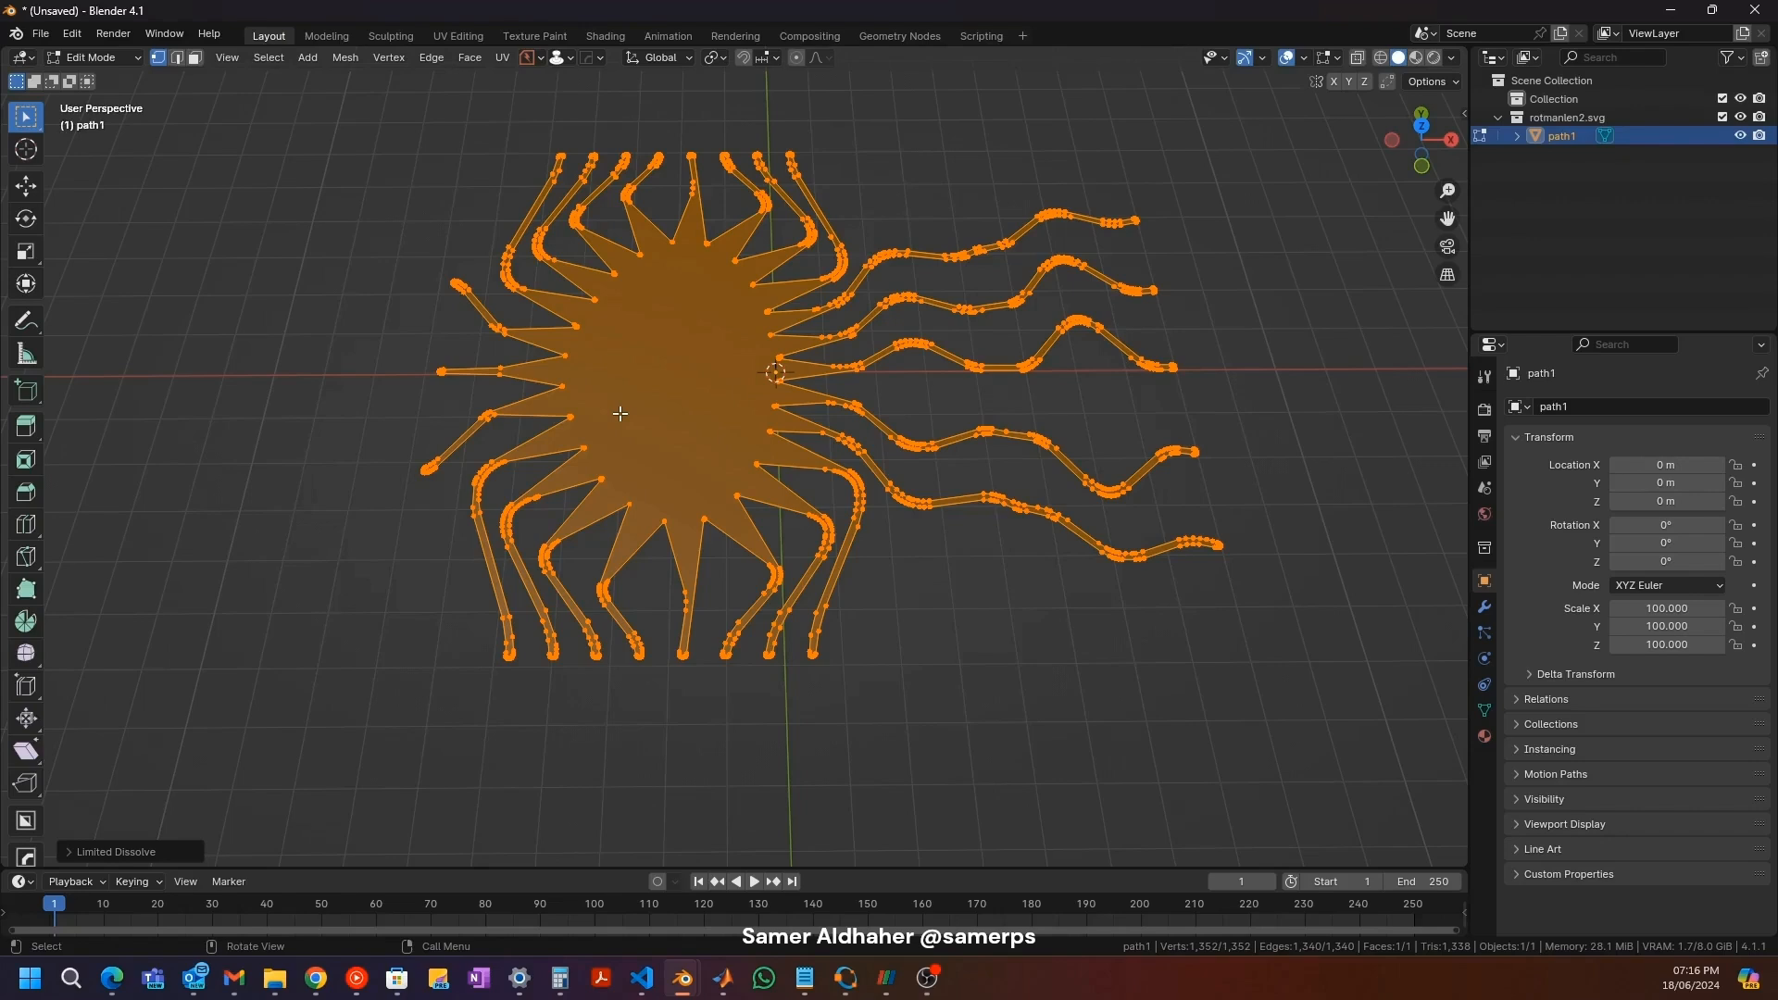
Step: Merge the lens mesh's duplicate vertices by distance and return to Object Mode
key(m)
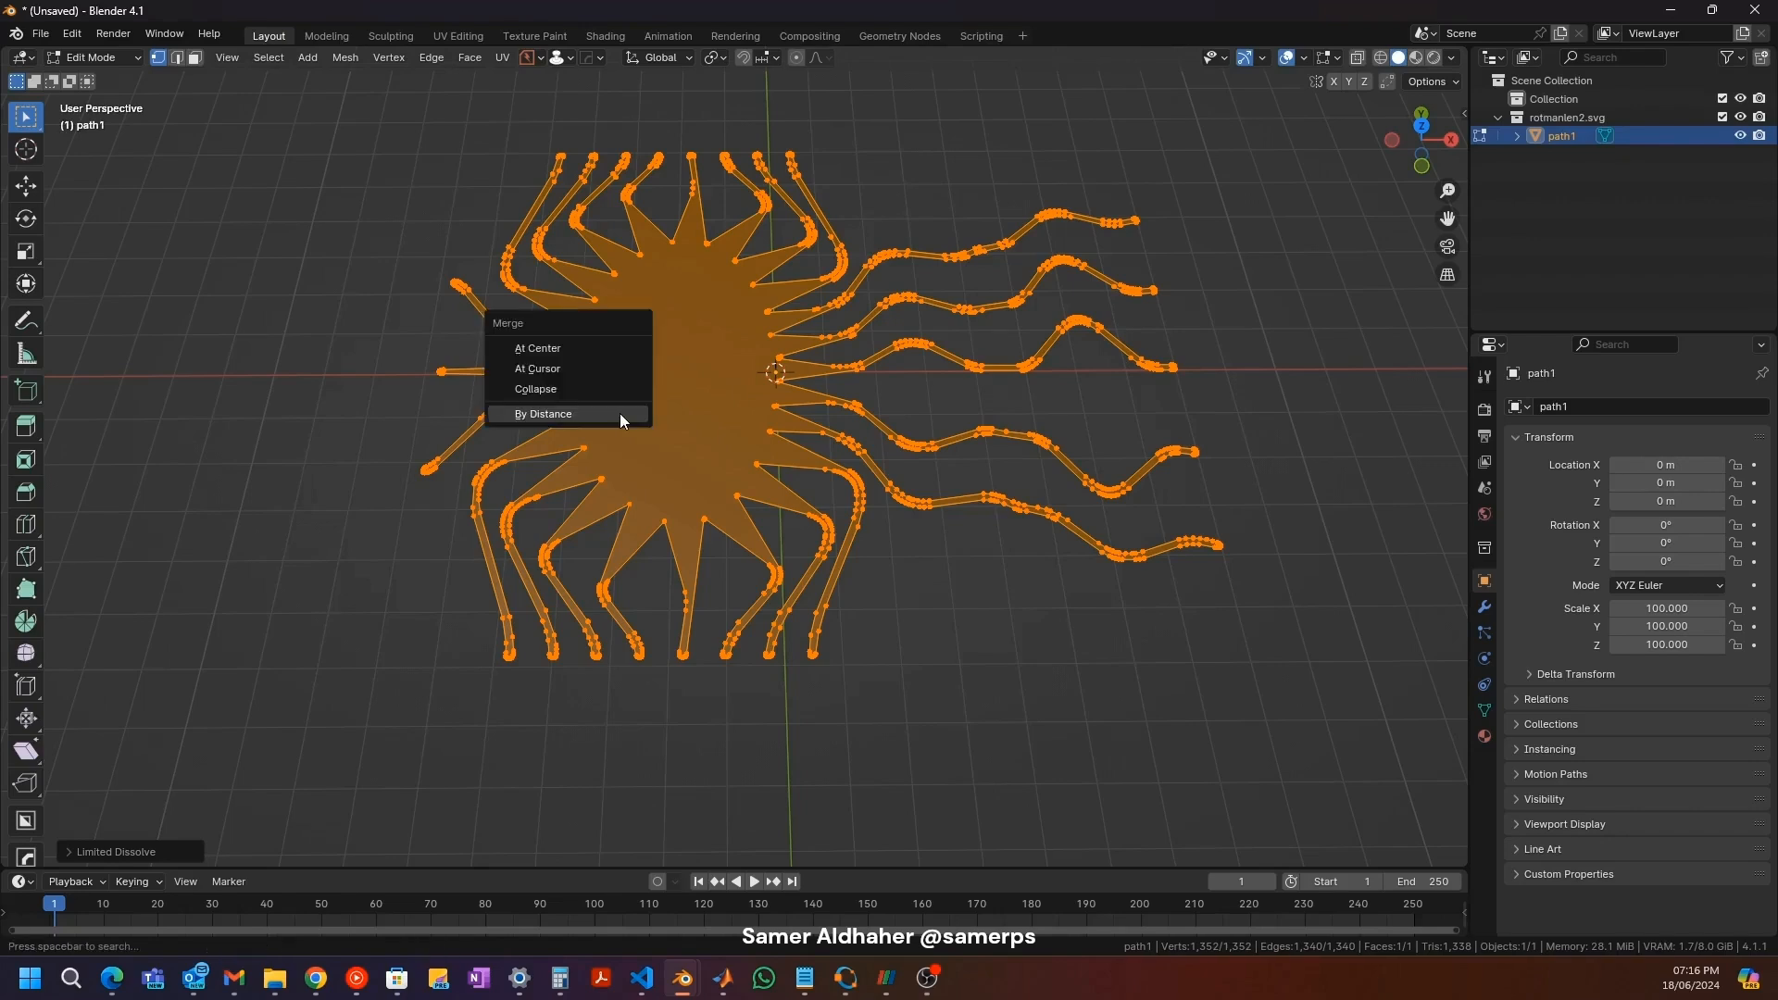
click(620, 413)
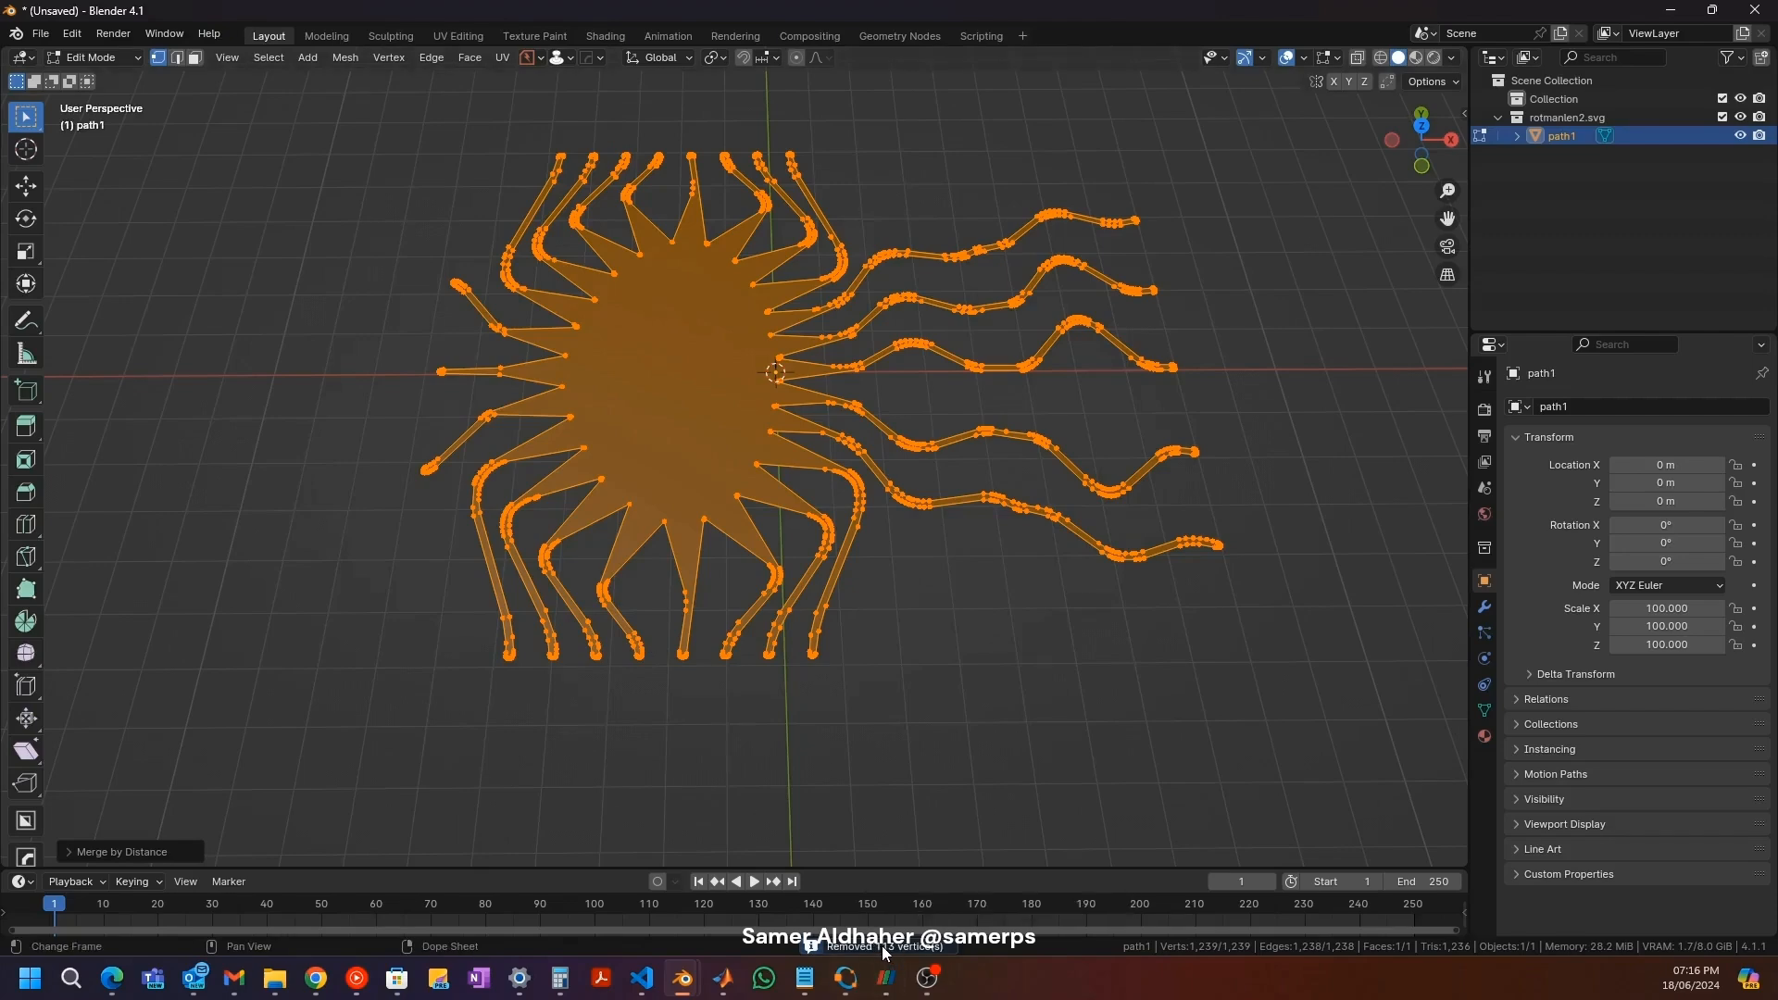
key(Tab)
mouse_move(726, 401)
middle_down()
mouse_move(817, 401)
mouse_move(728, 400)
mouse_move(753, 408)
middle_up()
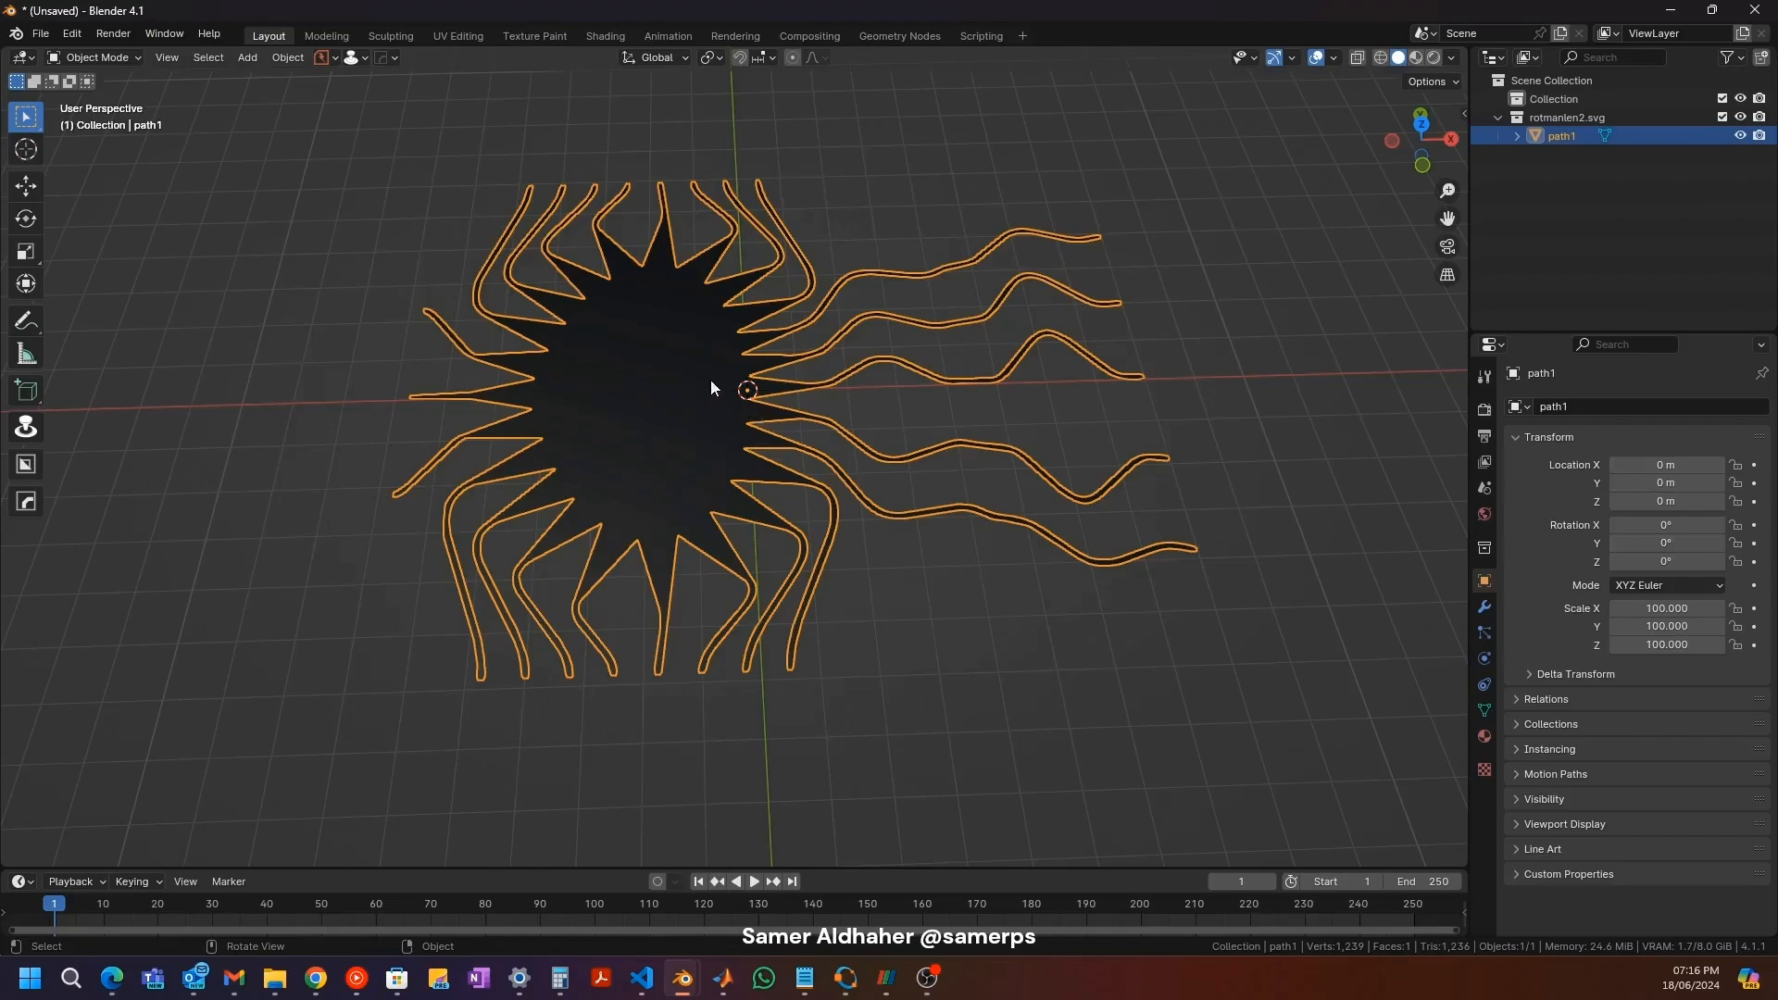
Step: Set the lens dimensions to 19.7 m in X and 15.6 m in Y, following the sizes in the paper's figure
key(n)
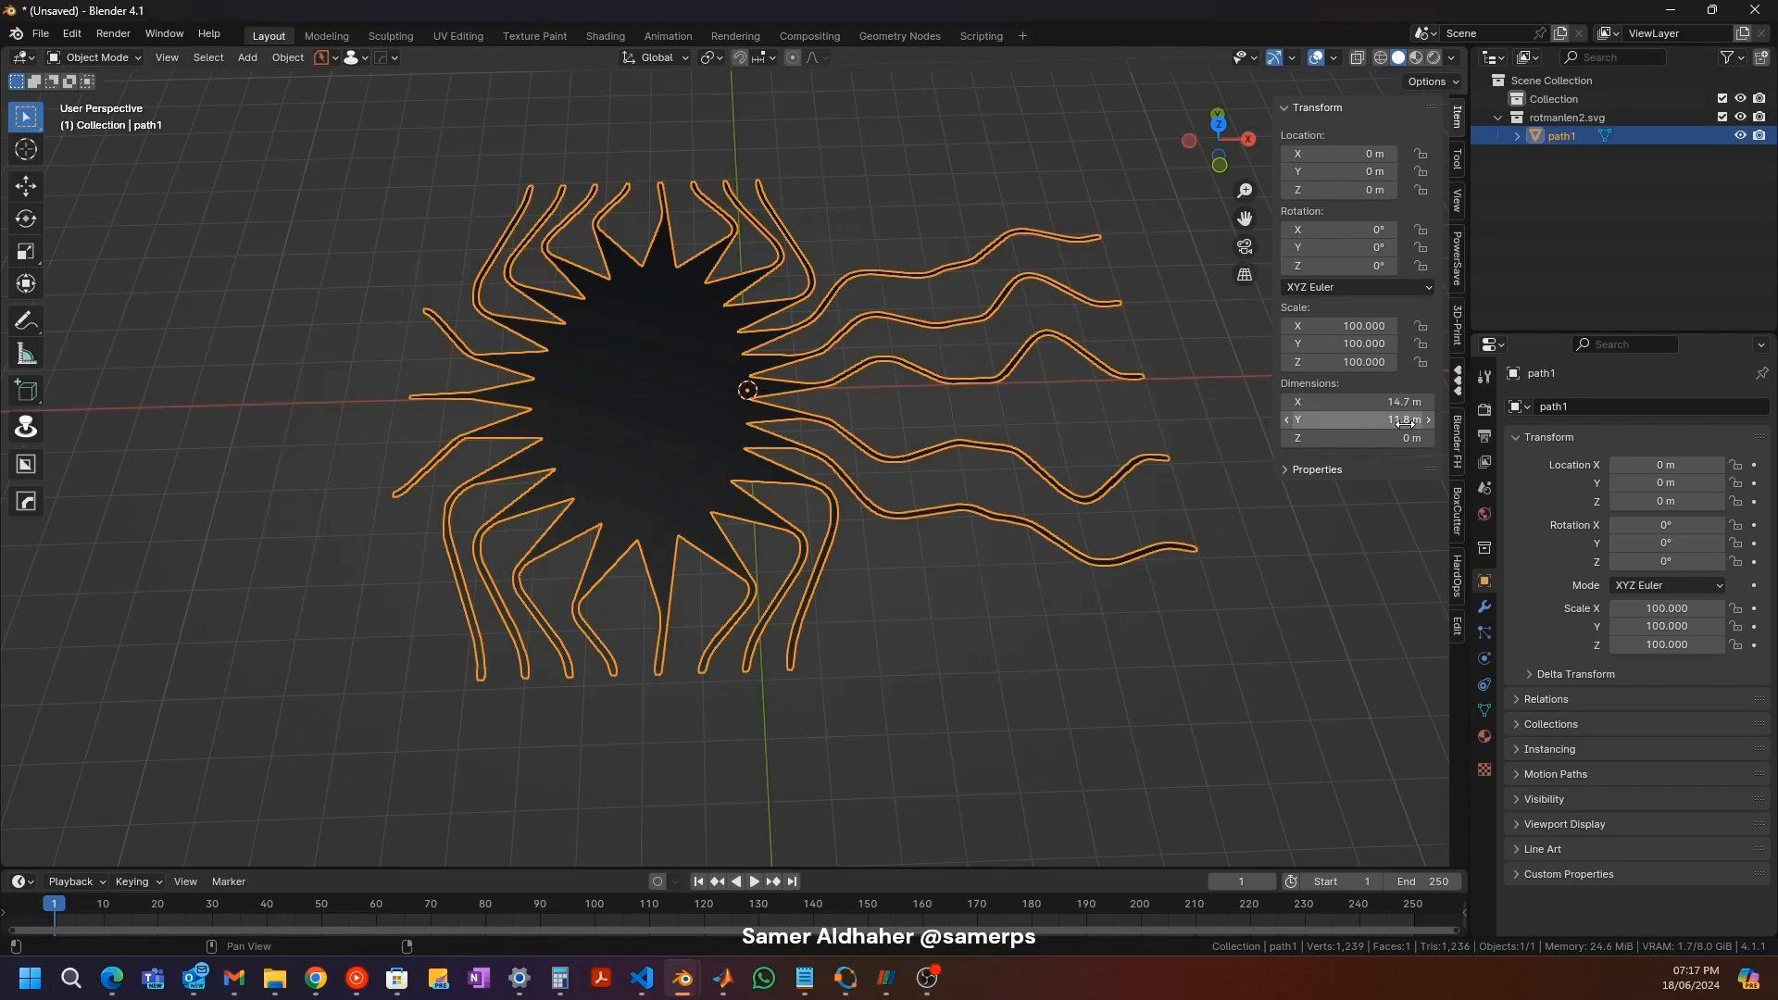
click(419, 894)
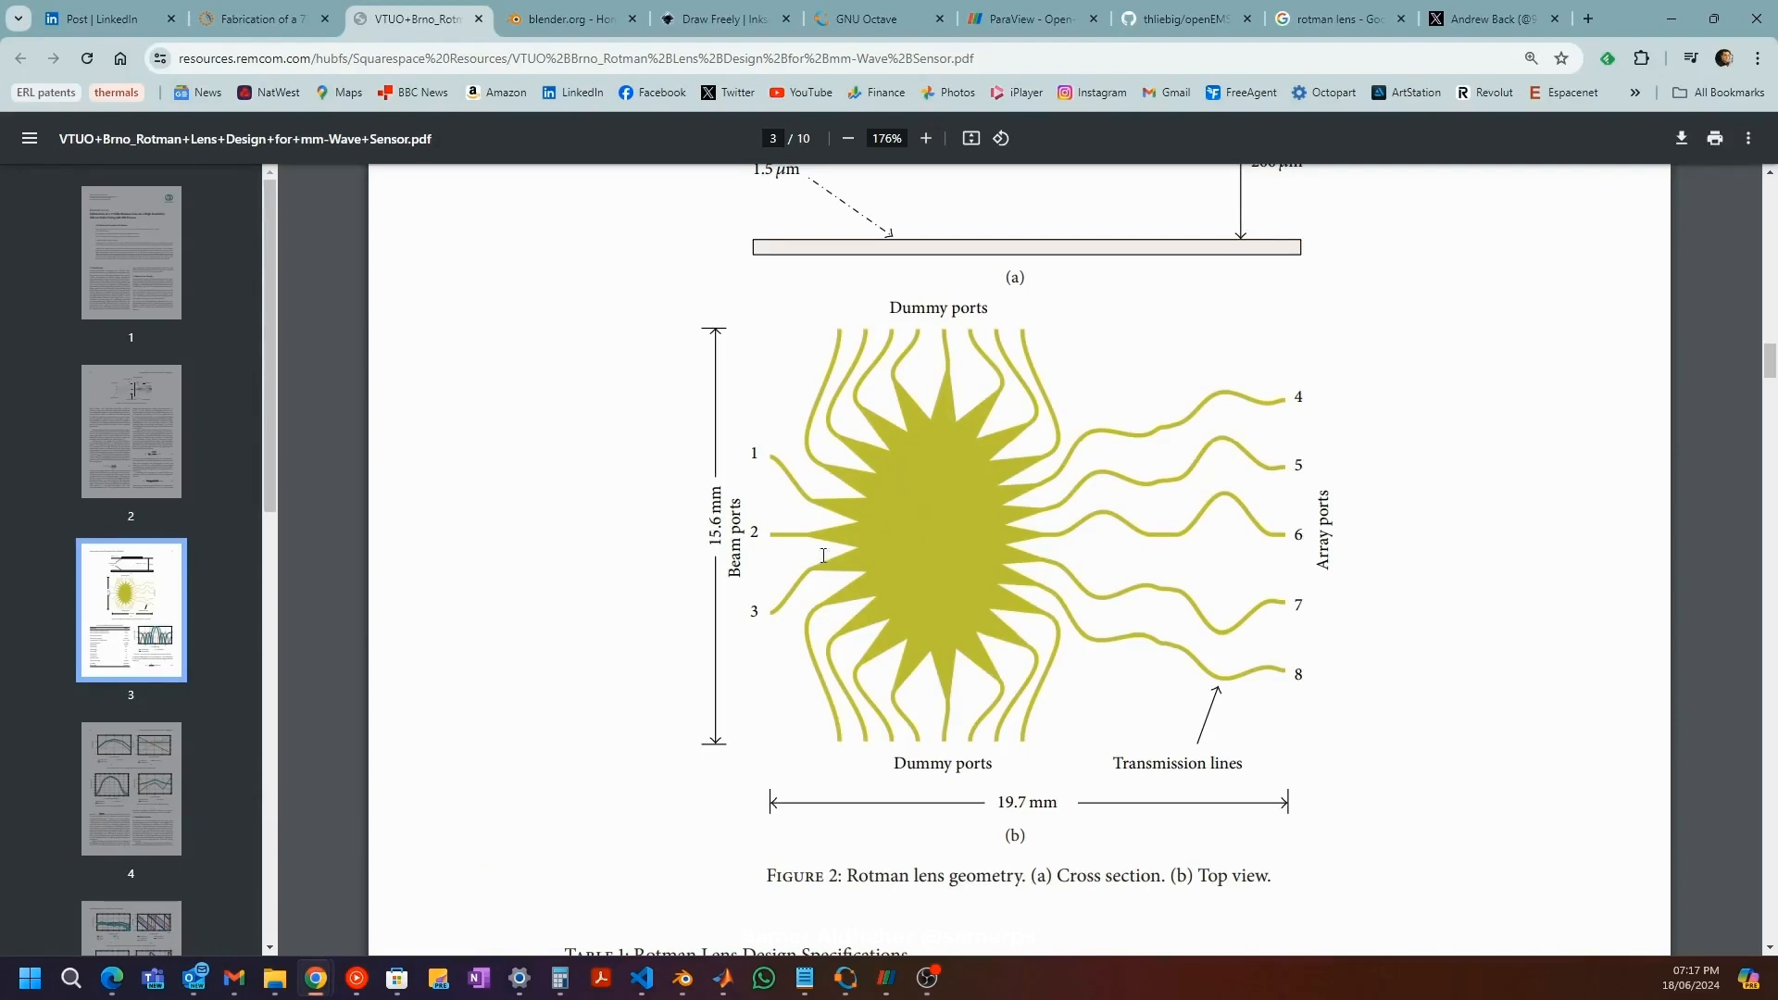
key(alt+Tab)
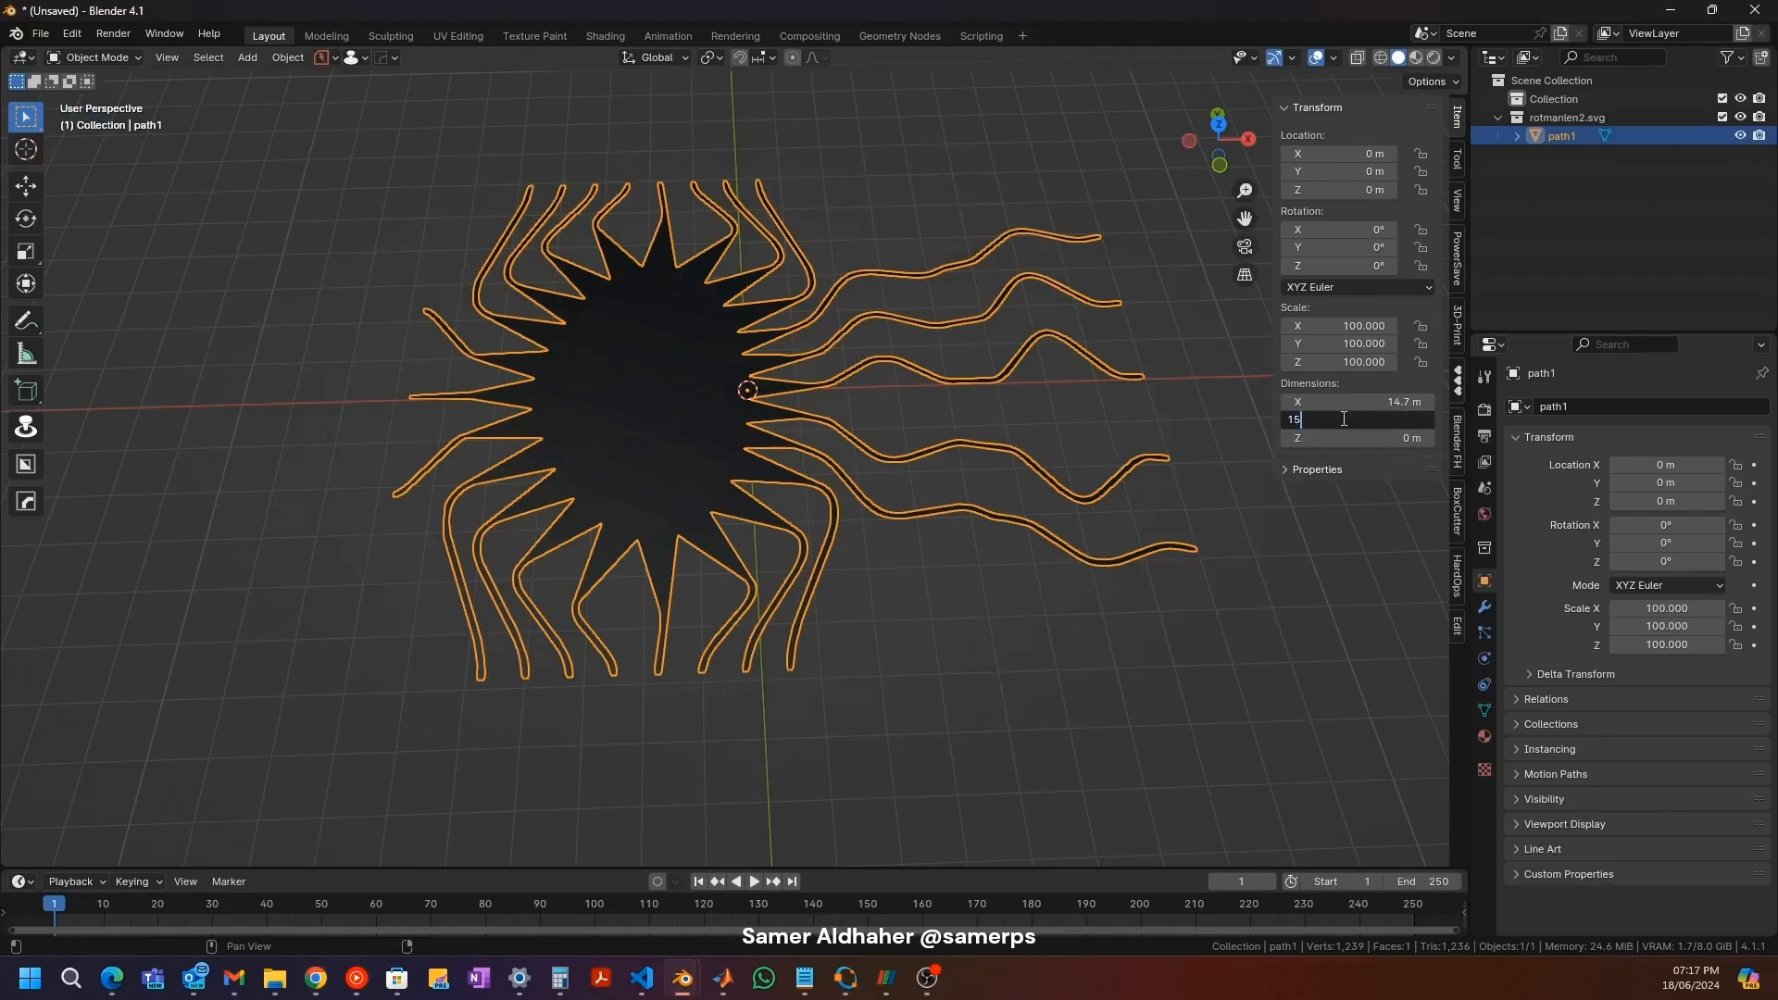
key(alt+Tab)
key(alt+Tab)
click(1382, 415)
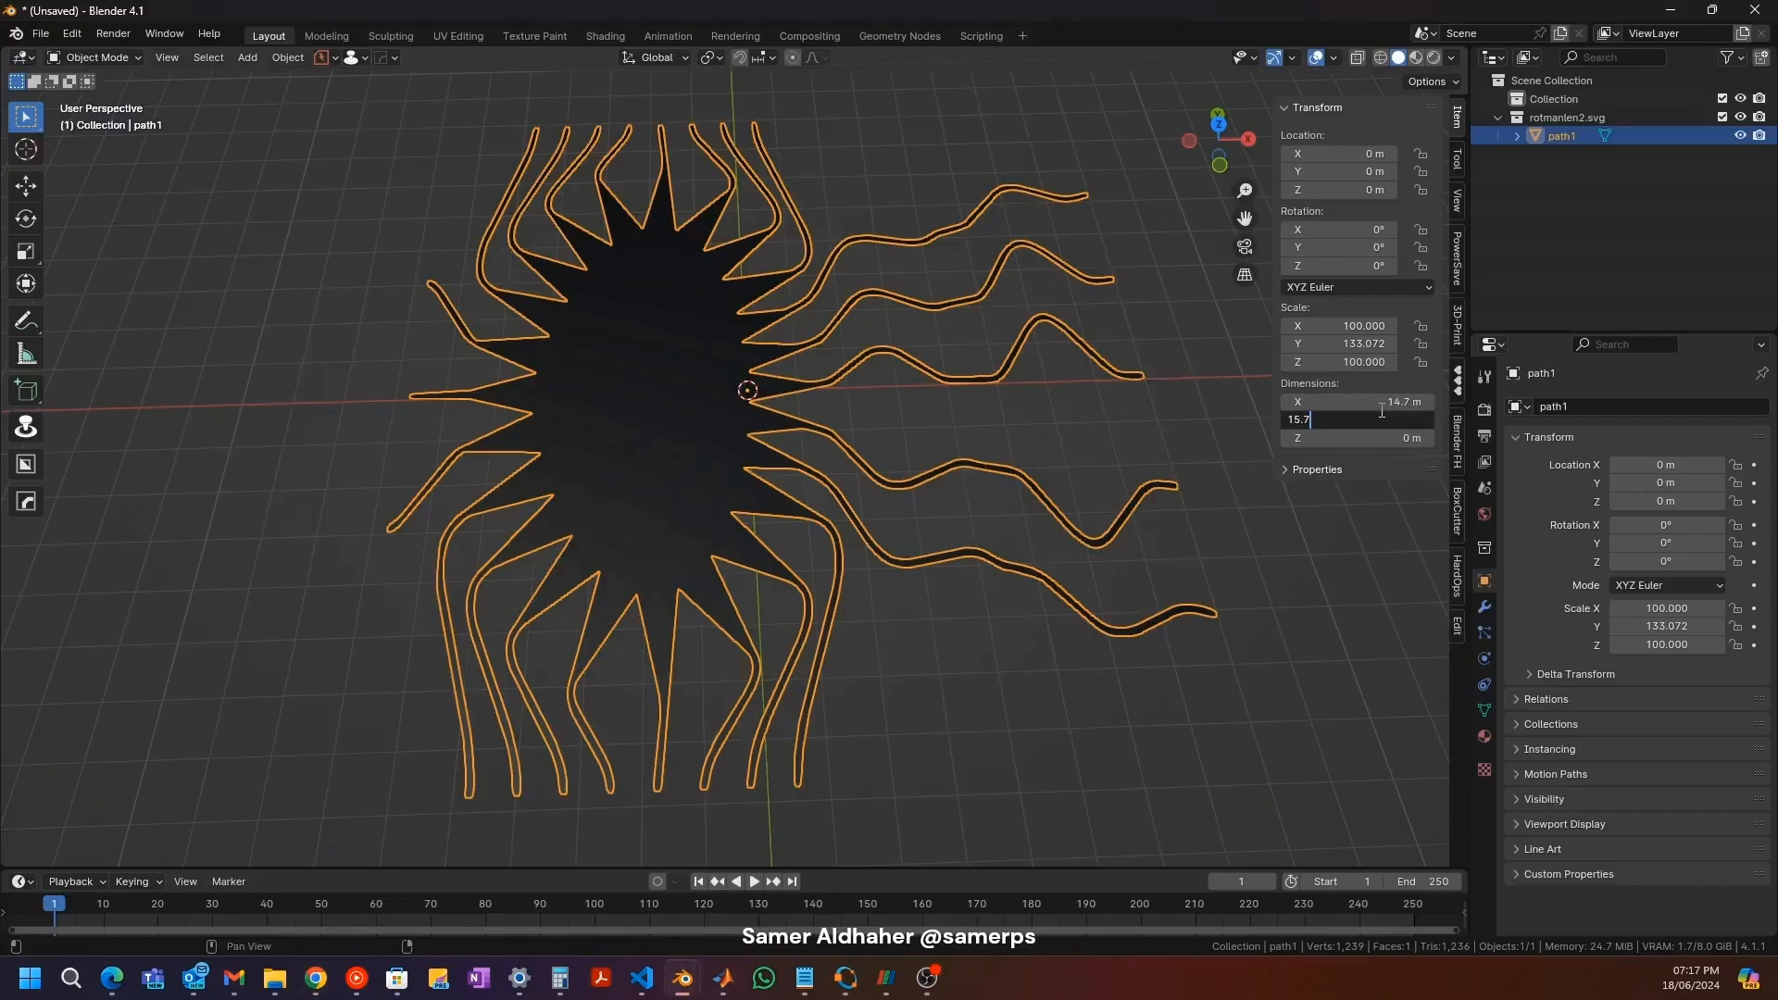
click(1377, 402)
text(19.7)
key(Return)
Step: Compare the resized lens in top view side by side with the paper's Figure 2, then restore Blender to full size
middle_drag(685, 372, 719, 397)
key(KP_7)
scroll(733, 307, up, 1)
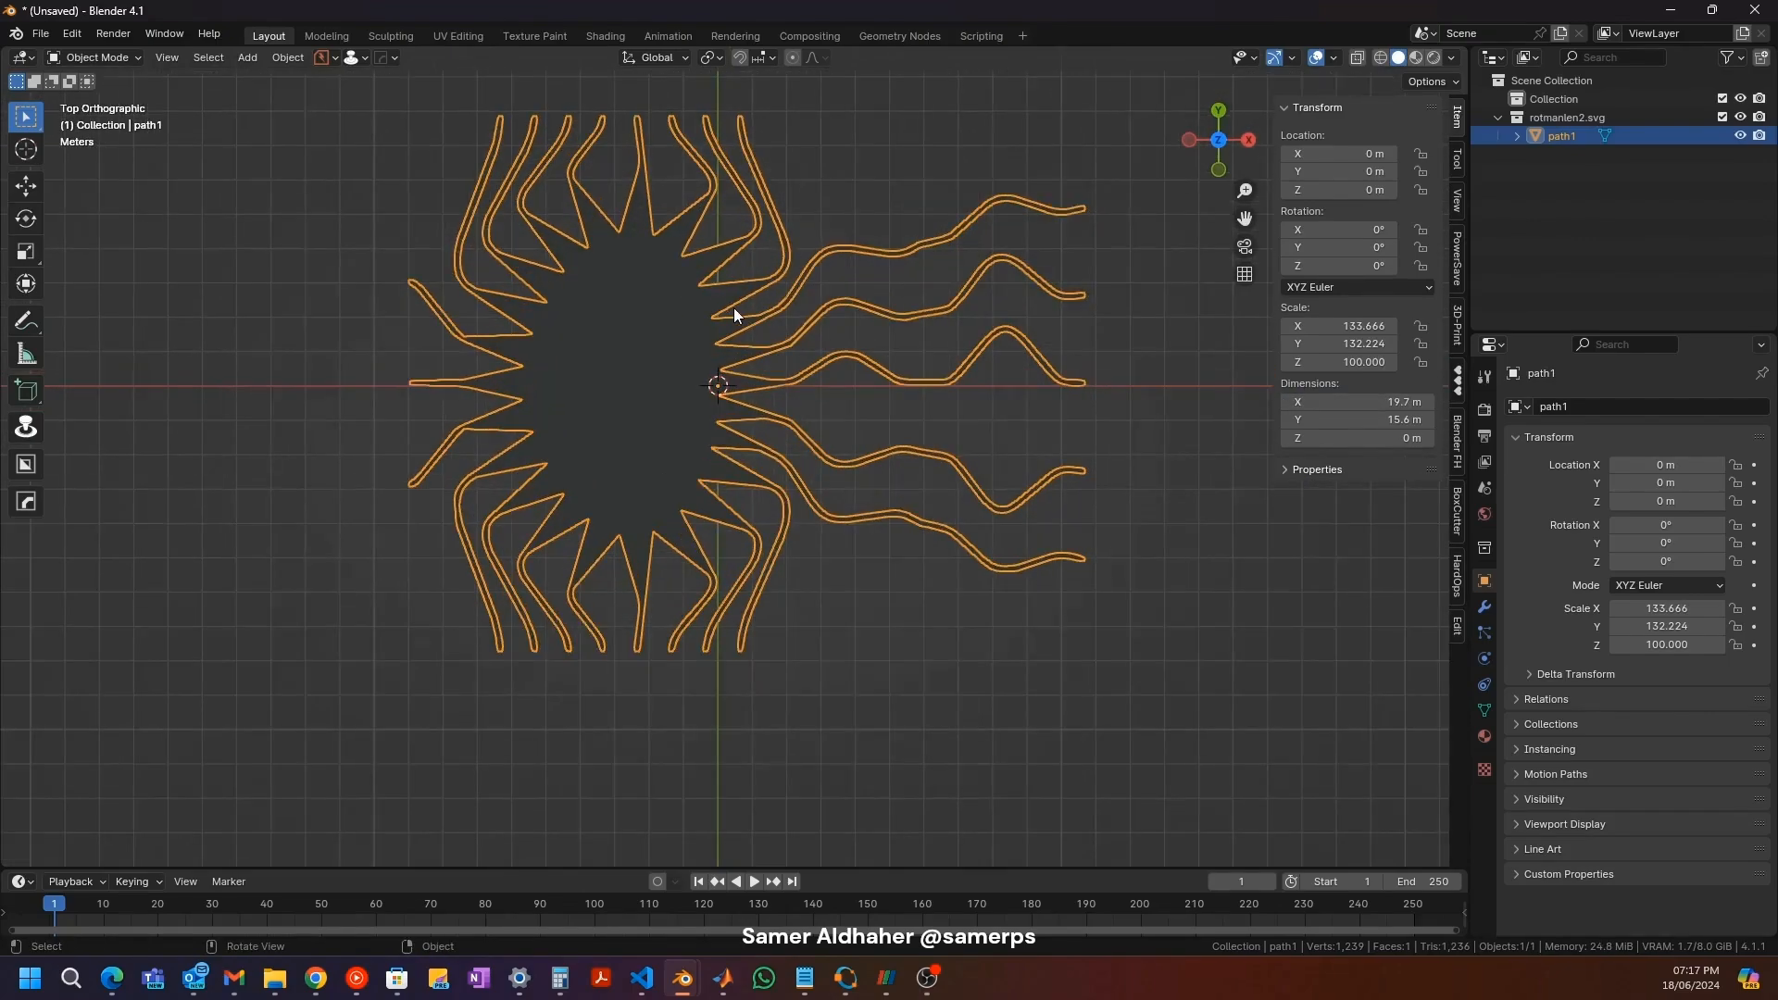
drag(683, 18, 1777, 354)
click(213, 172)
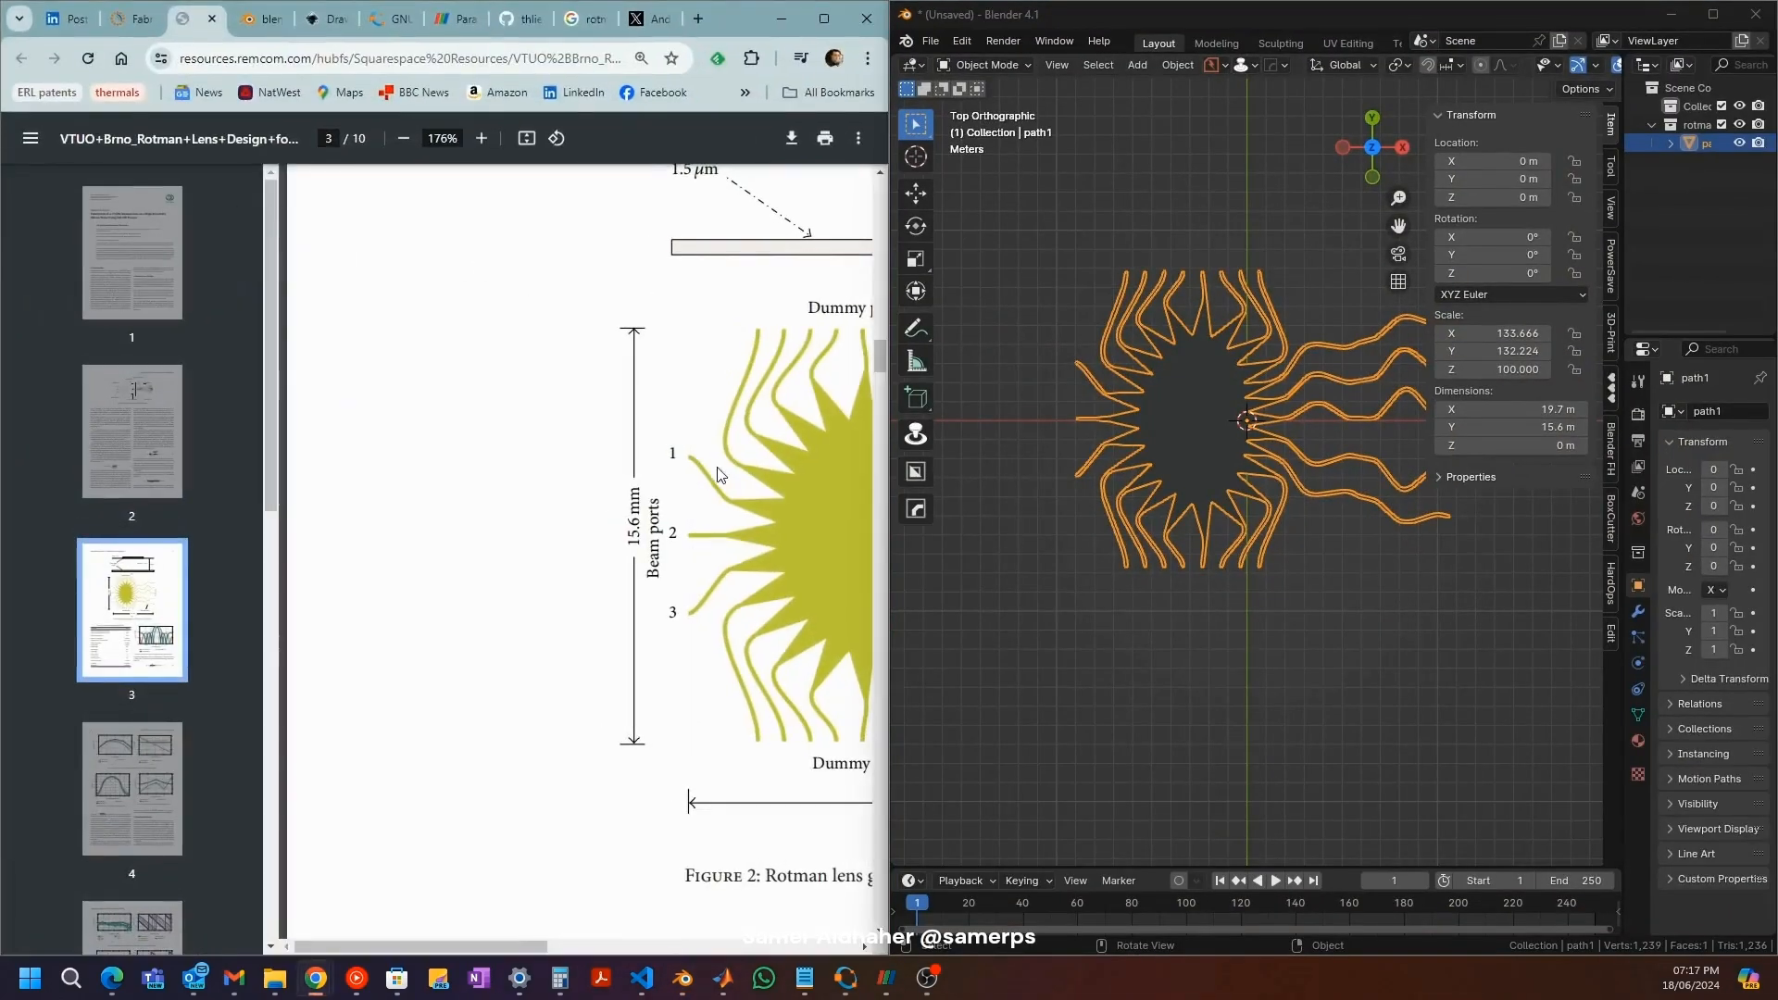
shift+scroll(687, 454, right, 4)
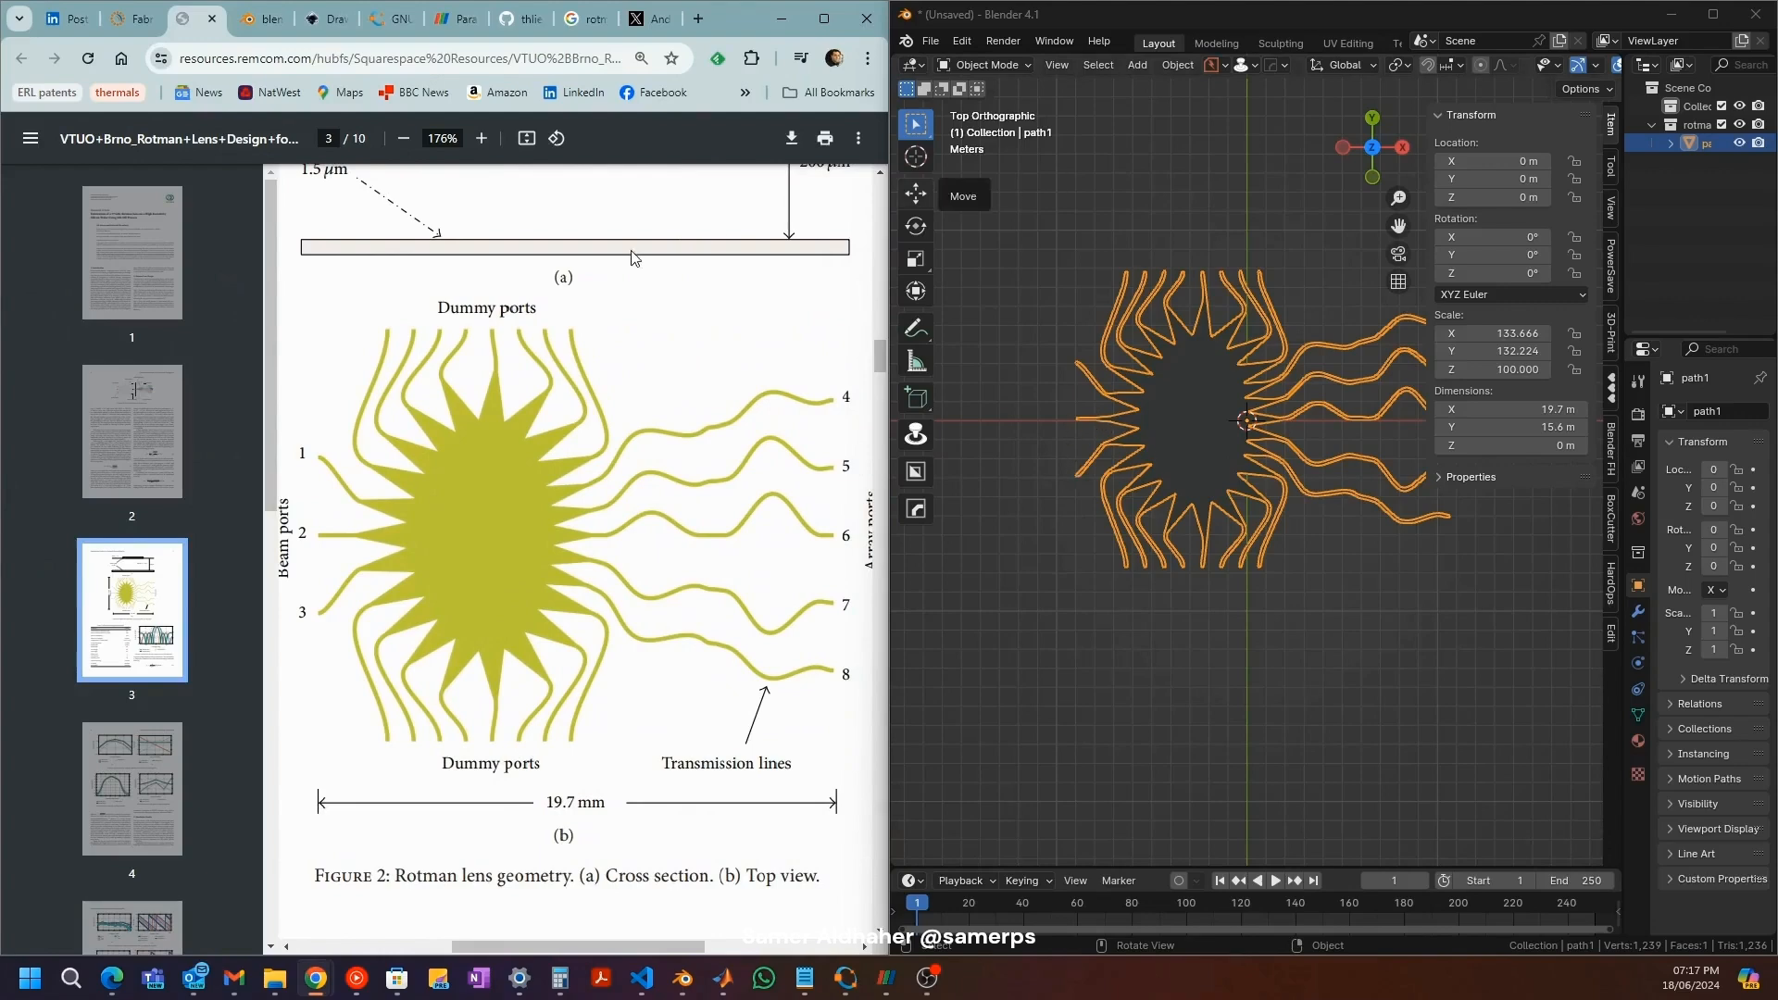
click(1714, 14)
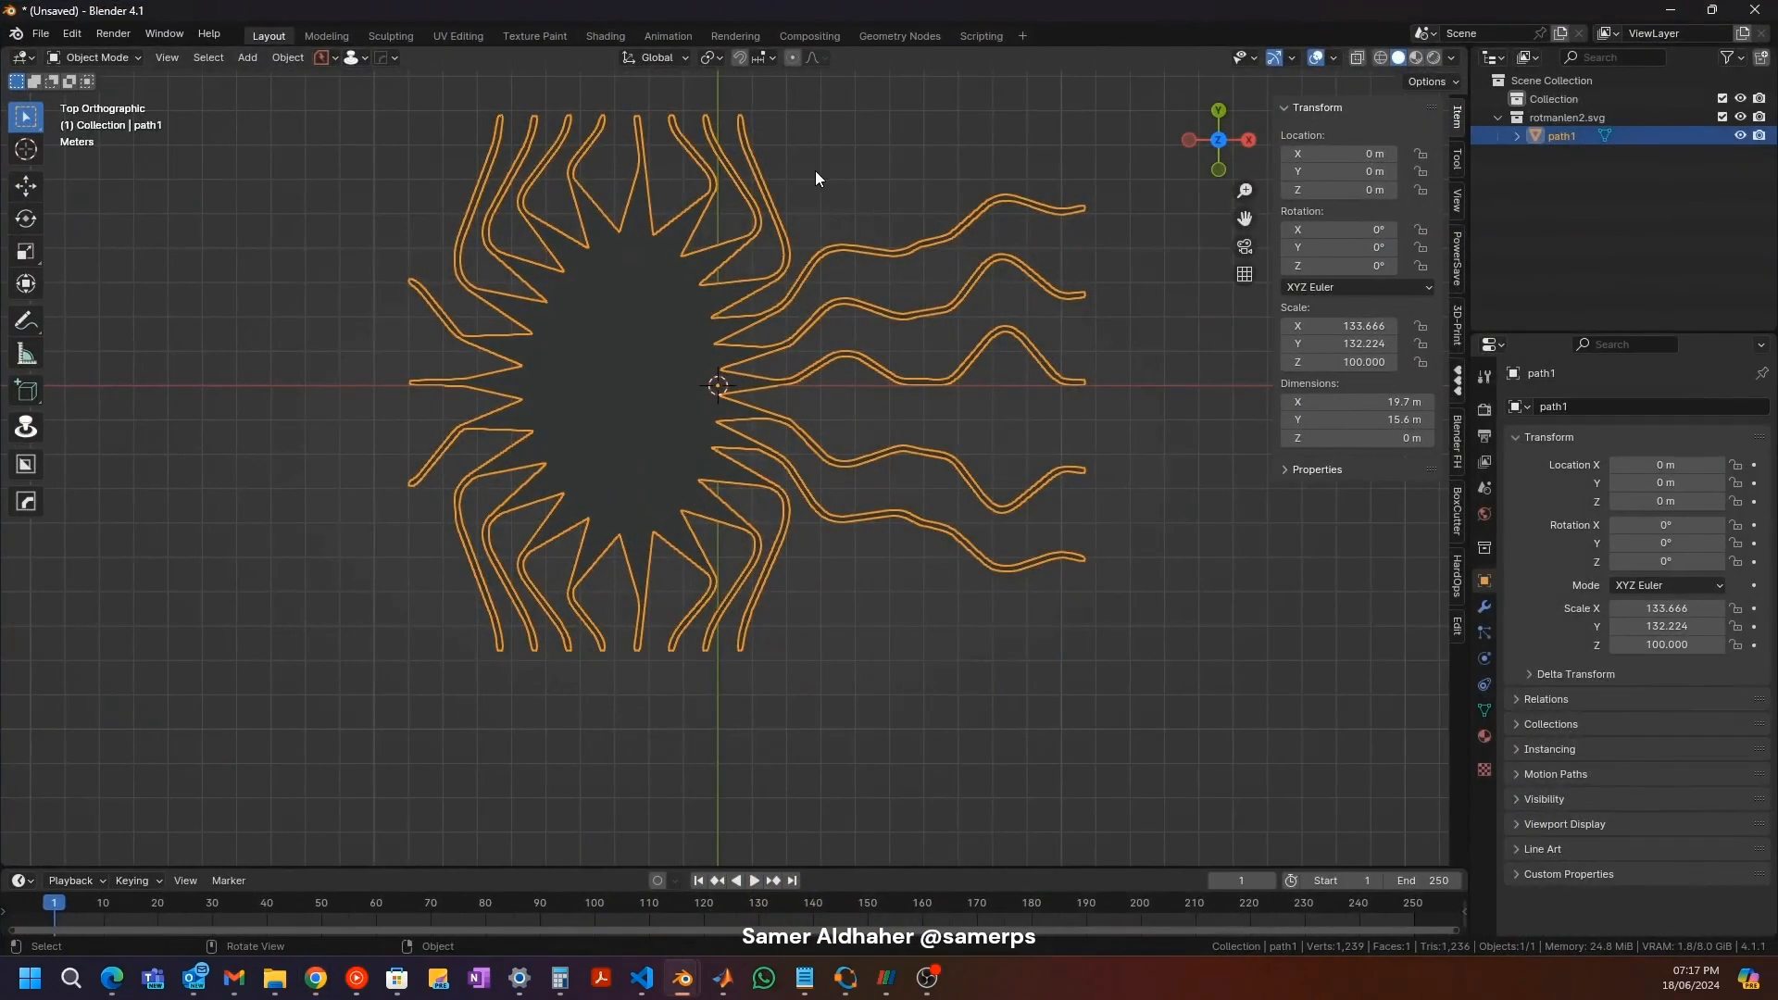
Step: Apply the scale transform to the lens mesh
key(ctrl+a)
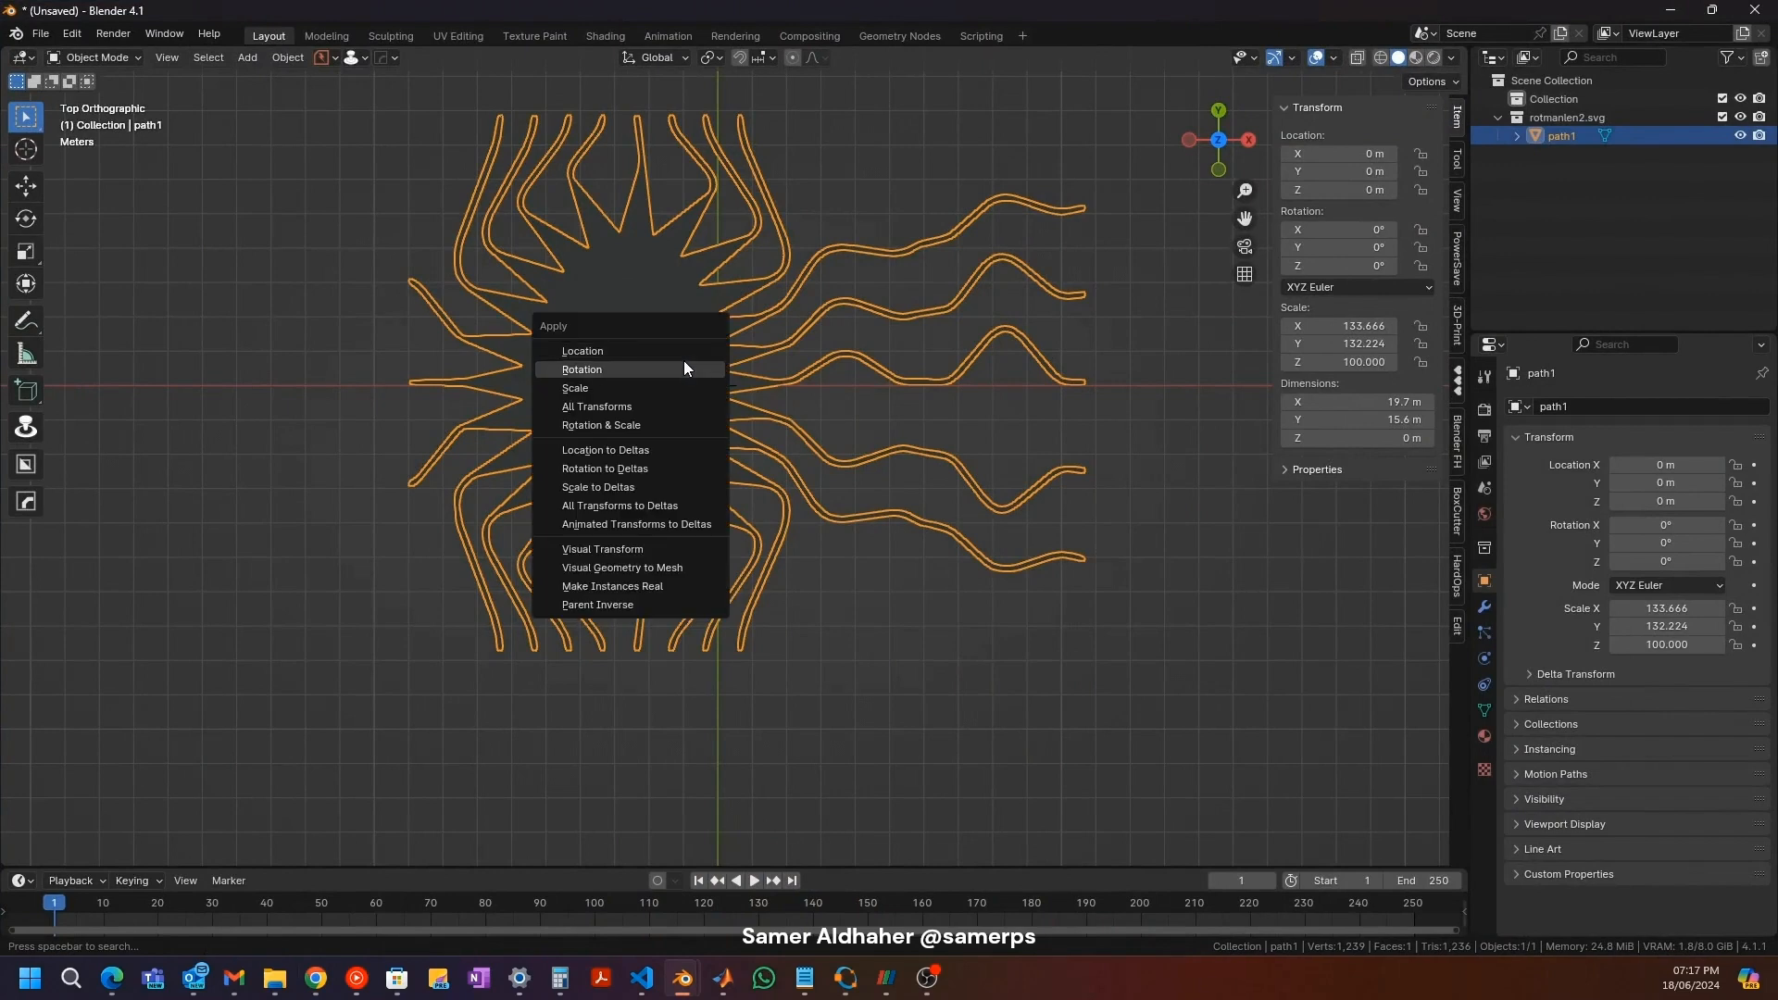
click(669, 389)
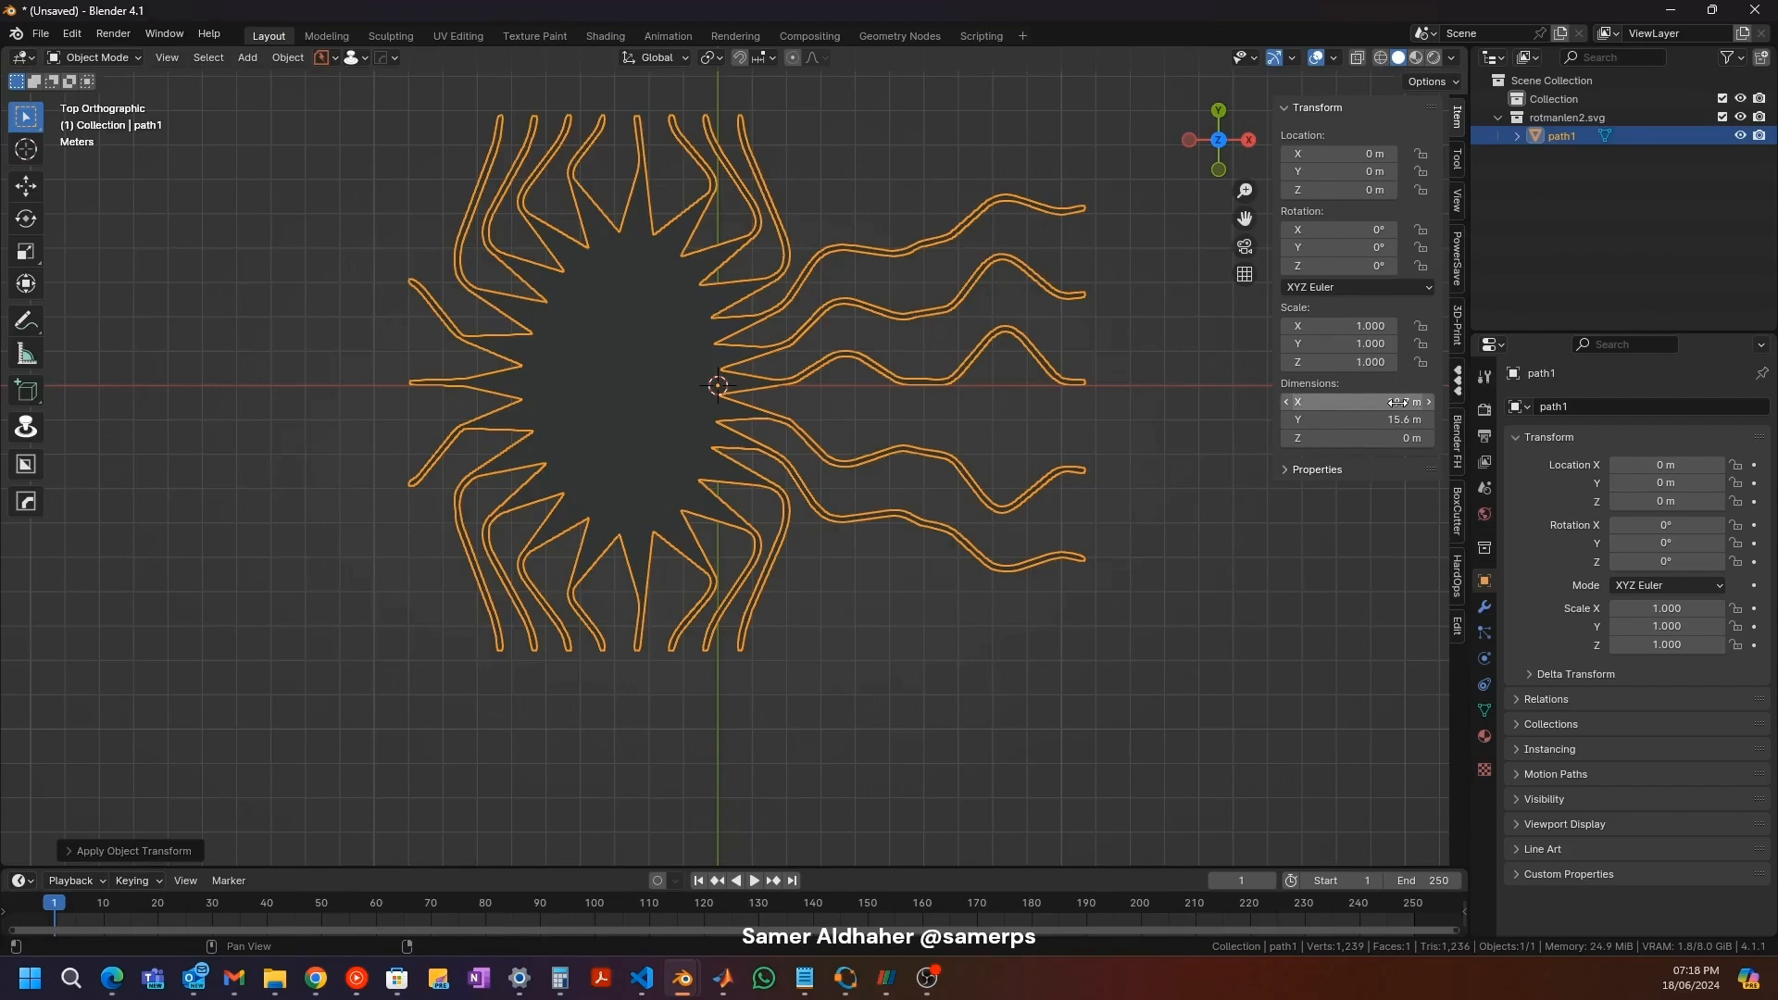
middle_drag(547, 281, 490, 435)
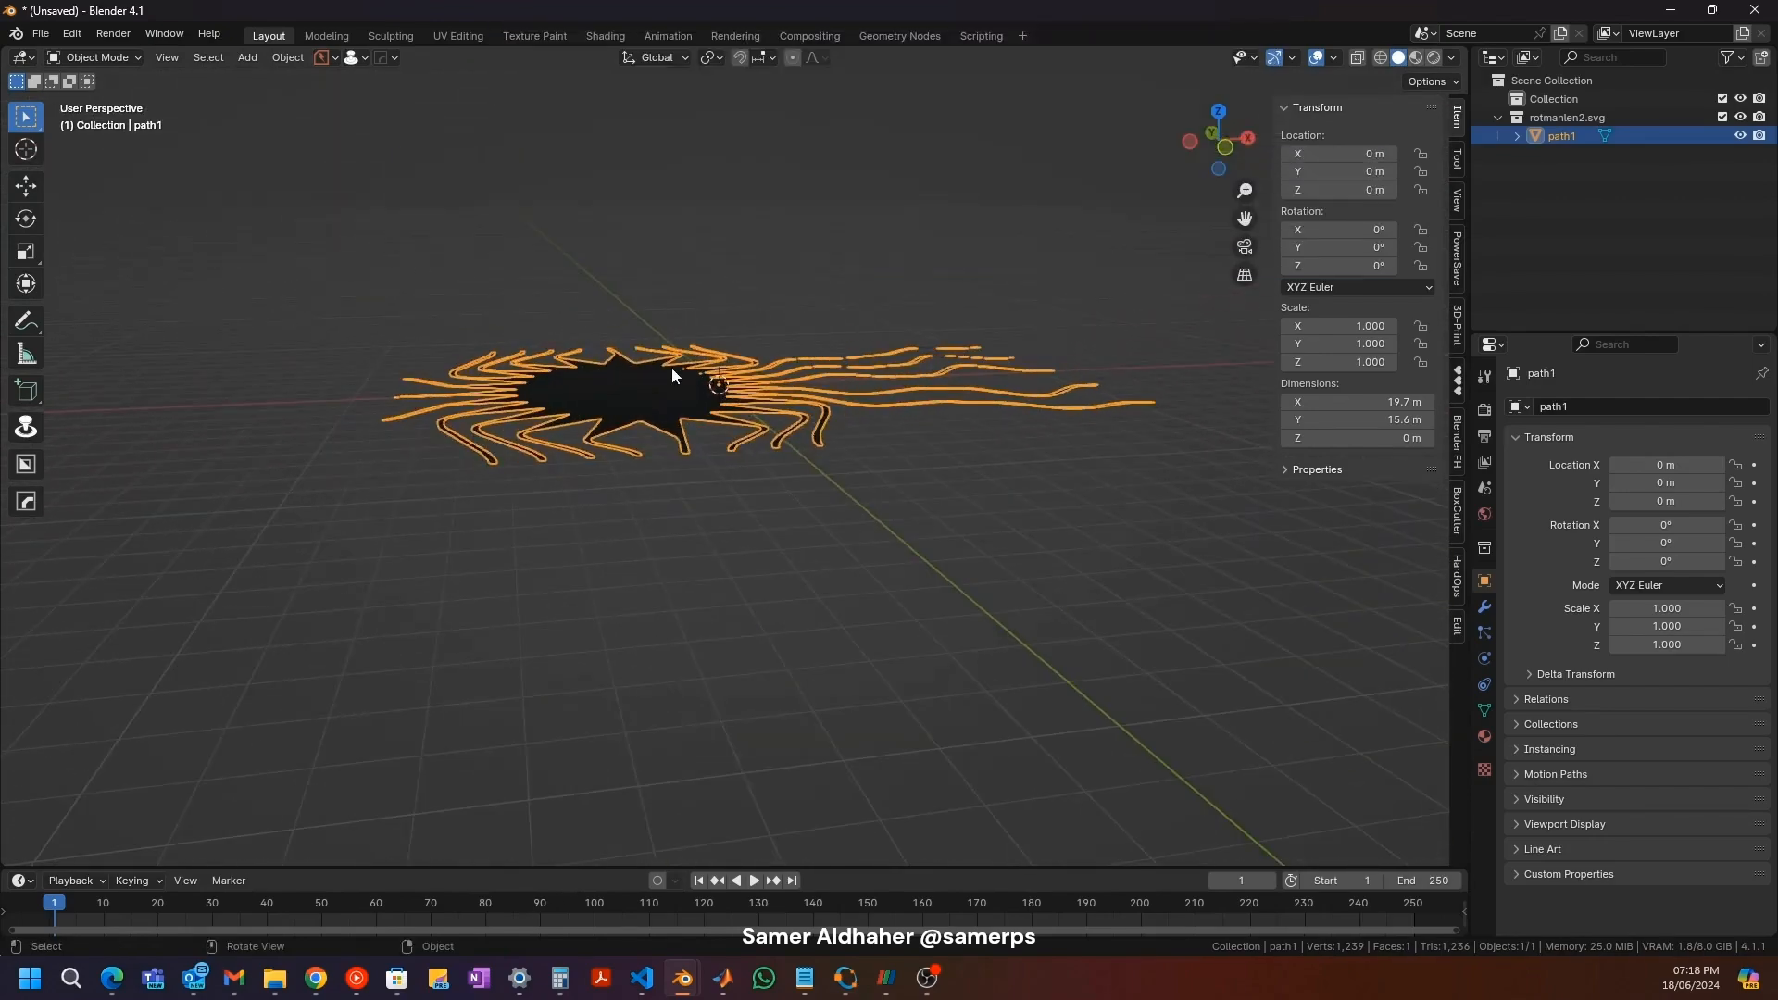
mouse_move(671, 365)
middle_down()
mouse_move(614, 414)
mouse_move(485, 286)
mouse_move(713, 441)
mouse_move(692, 458)
mouse_move(699, 370)
middle_up()
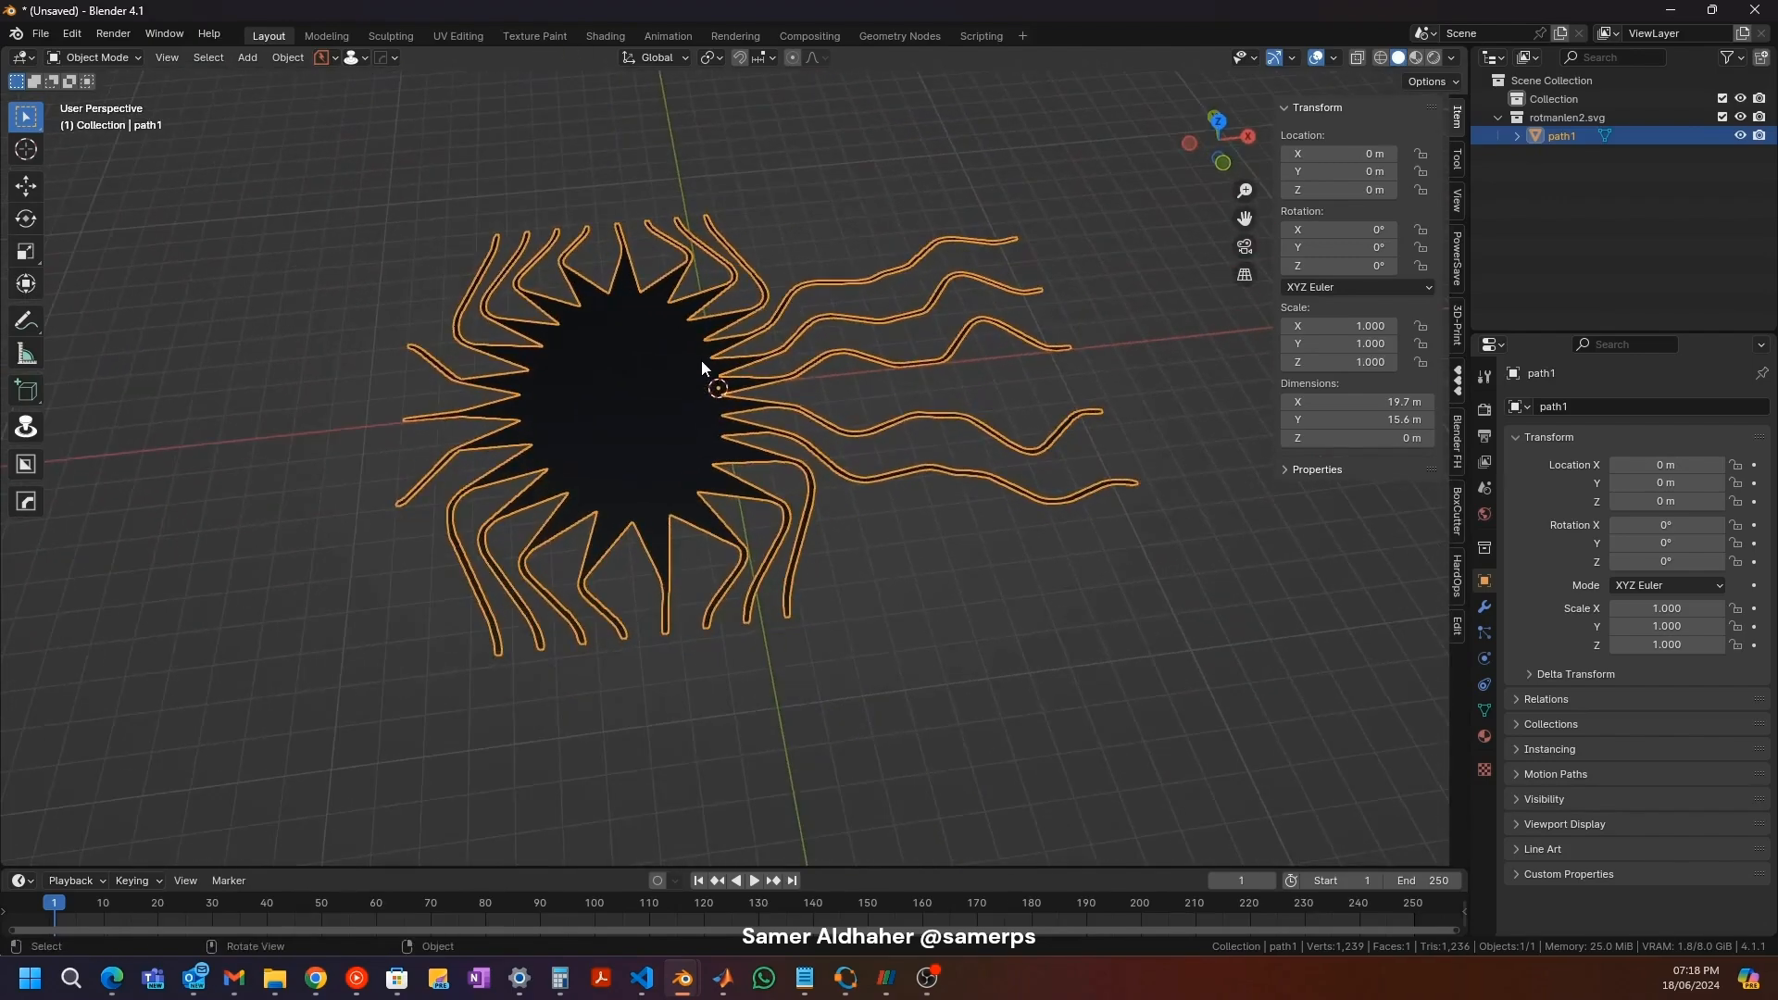
Step: Rename the lens object to rotman and its collection to openems, and reselect the lens
double_click(1575, 136)
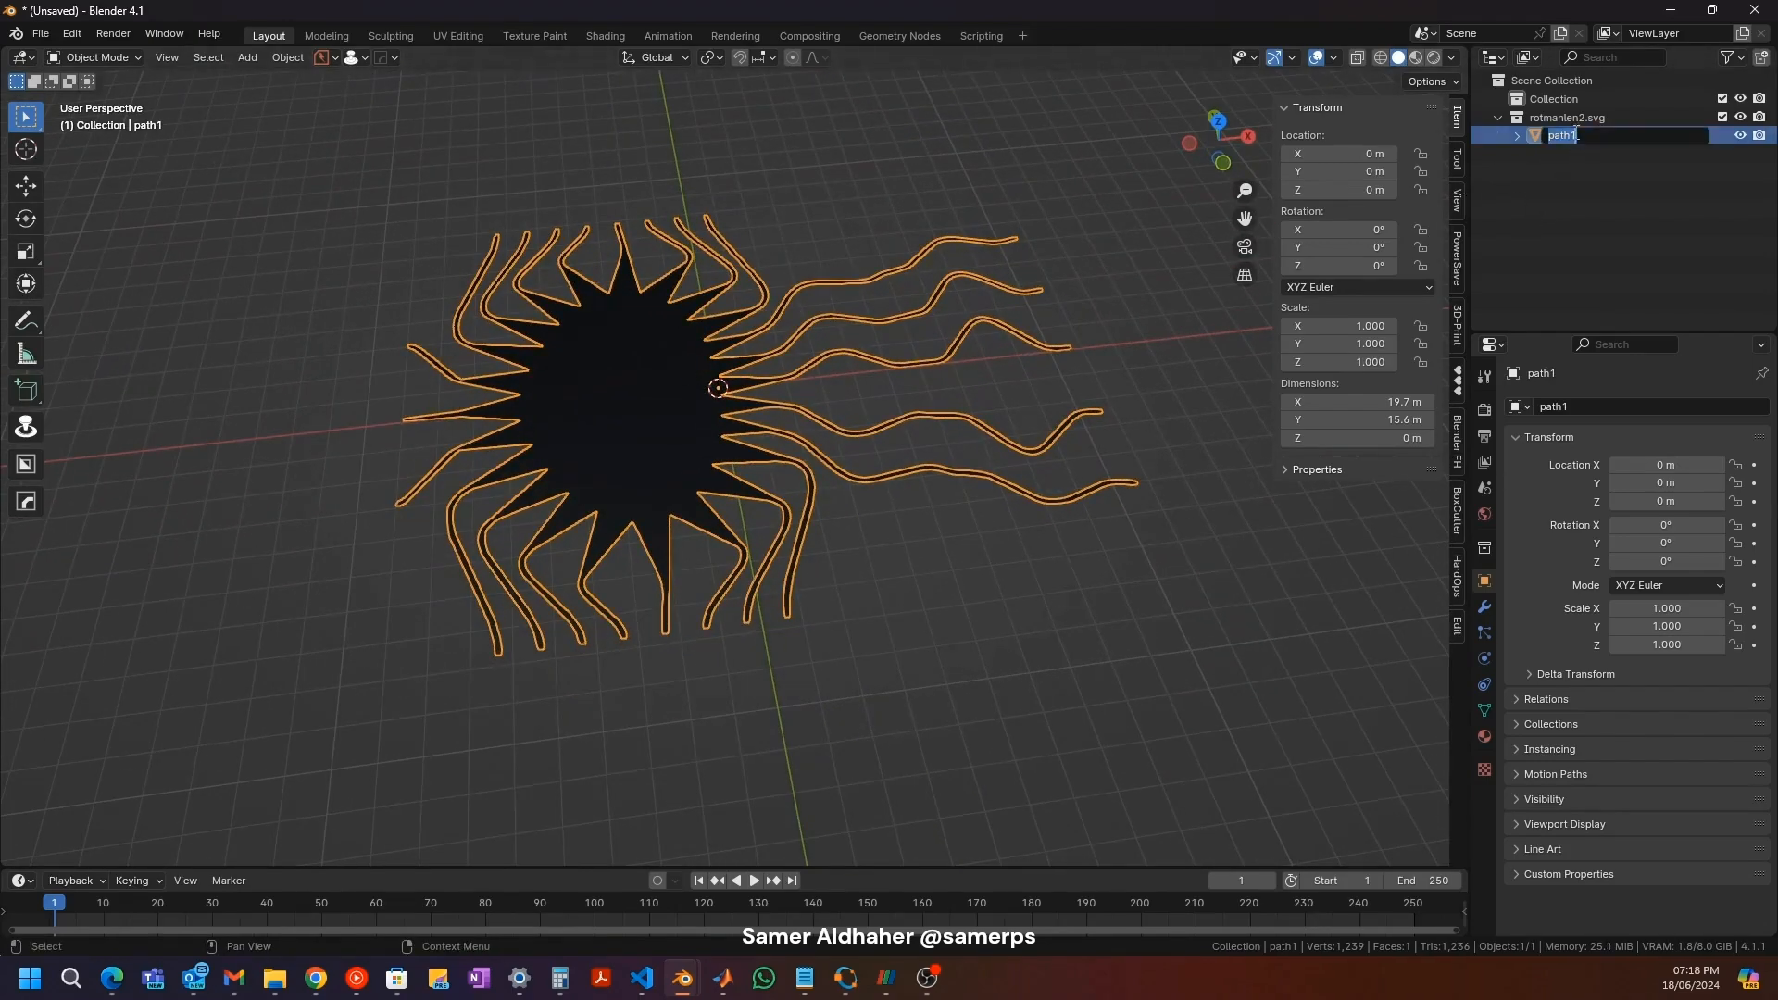
text(rotman)
key(Return)
double_click(1586, 118)
text(openems)
key(Return)
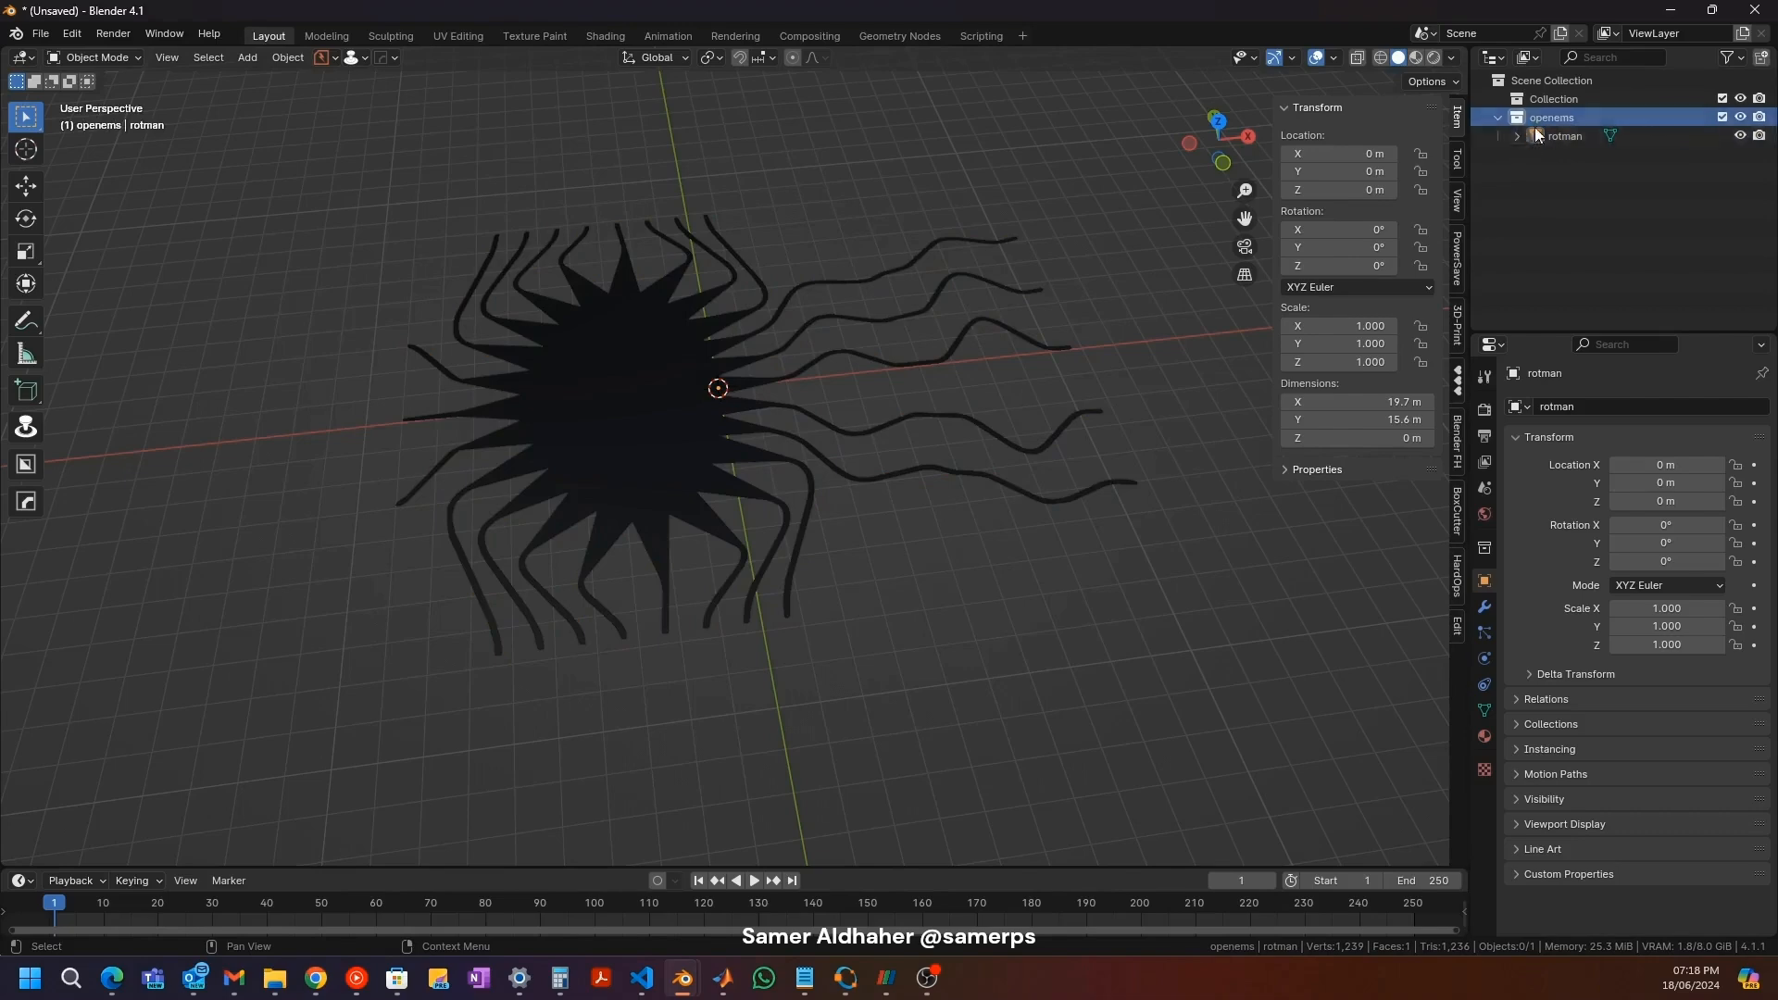
click(639, 417)
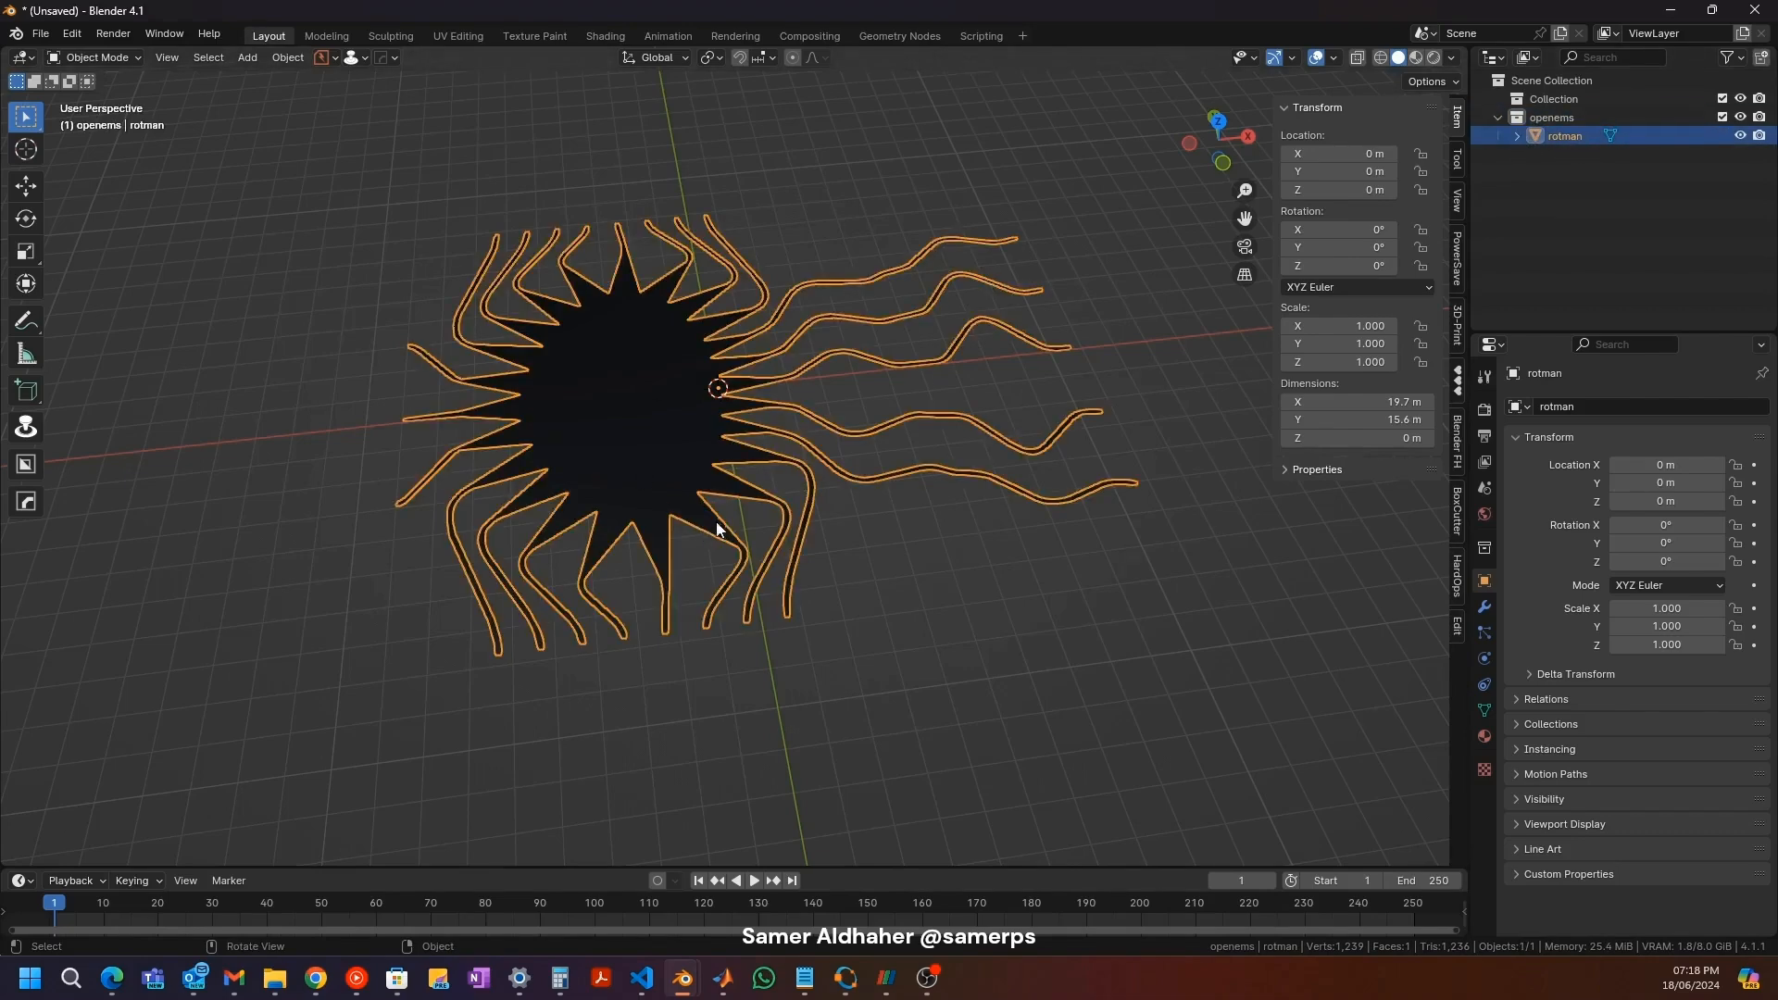
Step: Switch to the paper in Chrome and examine Figure 2's cross section for the substrate and metal layer thicknesses and materials
mouse_move(315, 978)
click(421, 909)
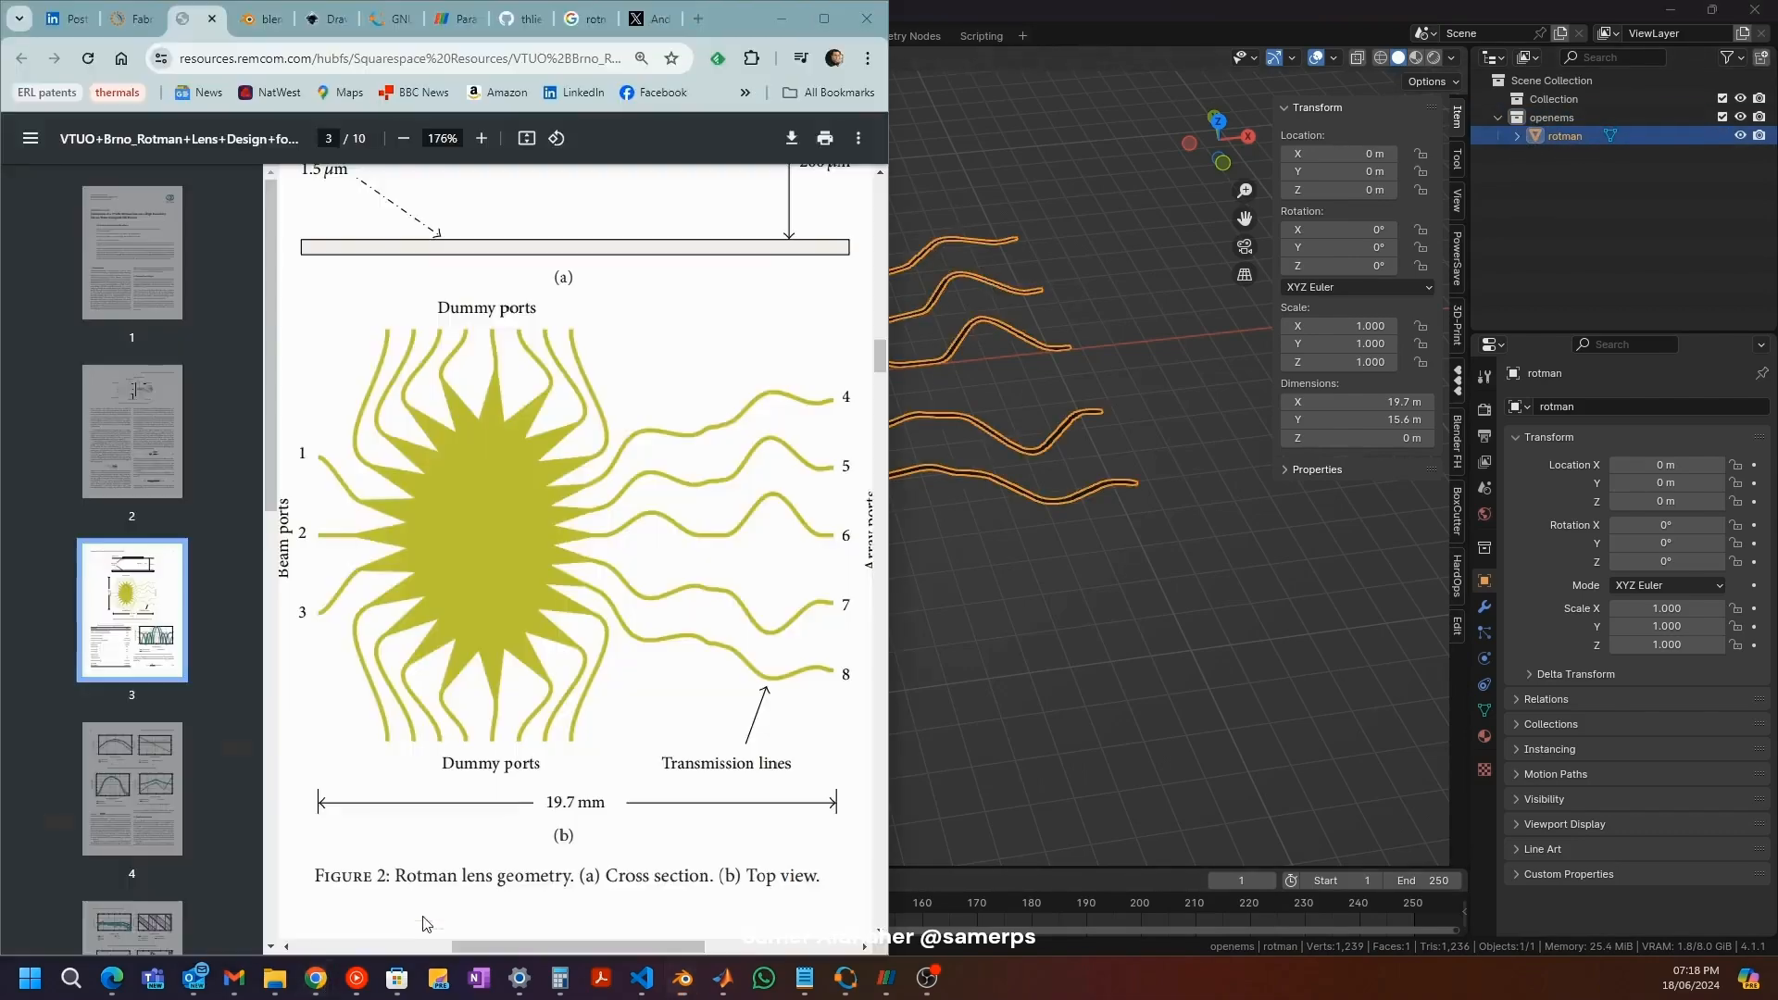
click(823, 19)
scroll(903, 445, up, 4)
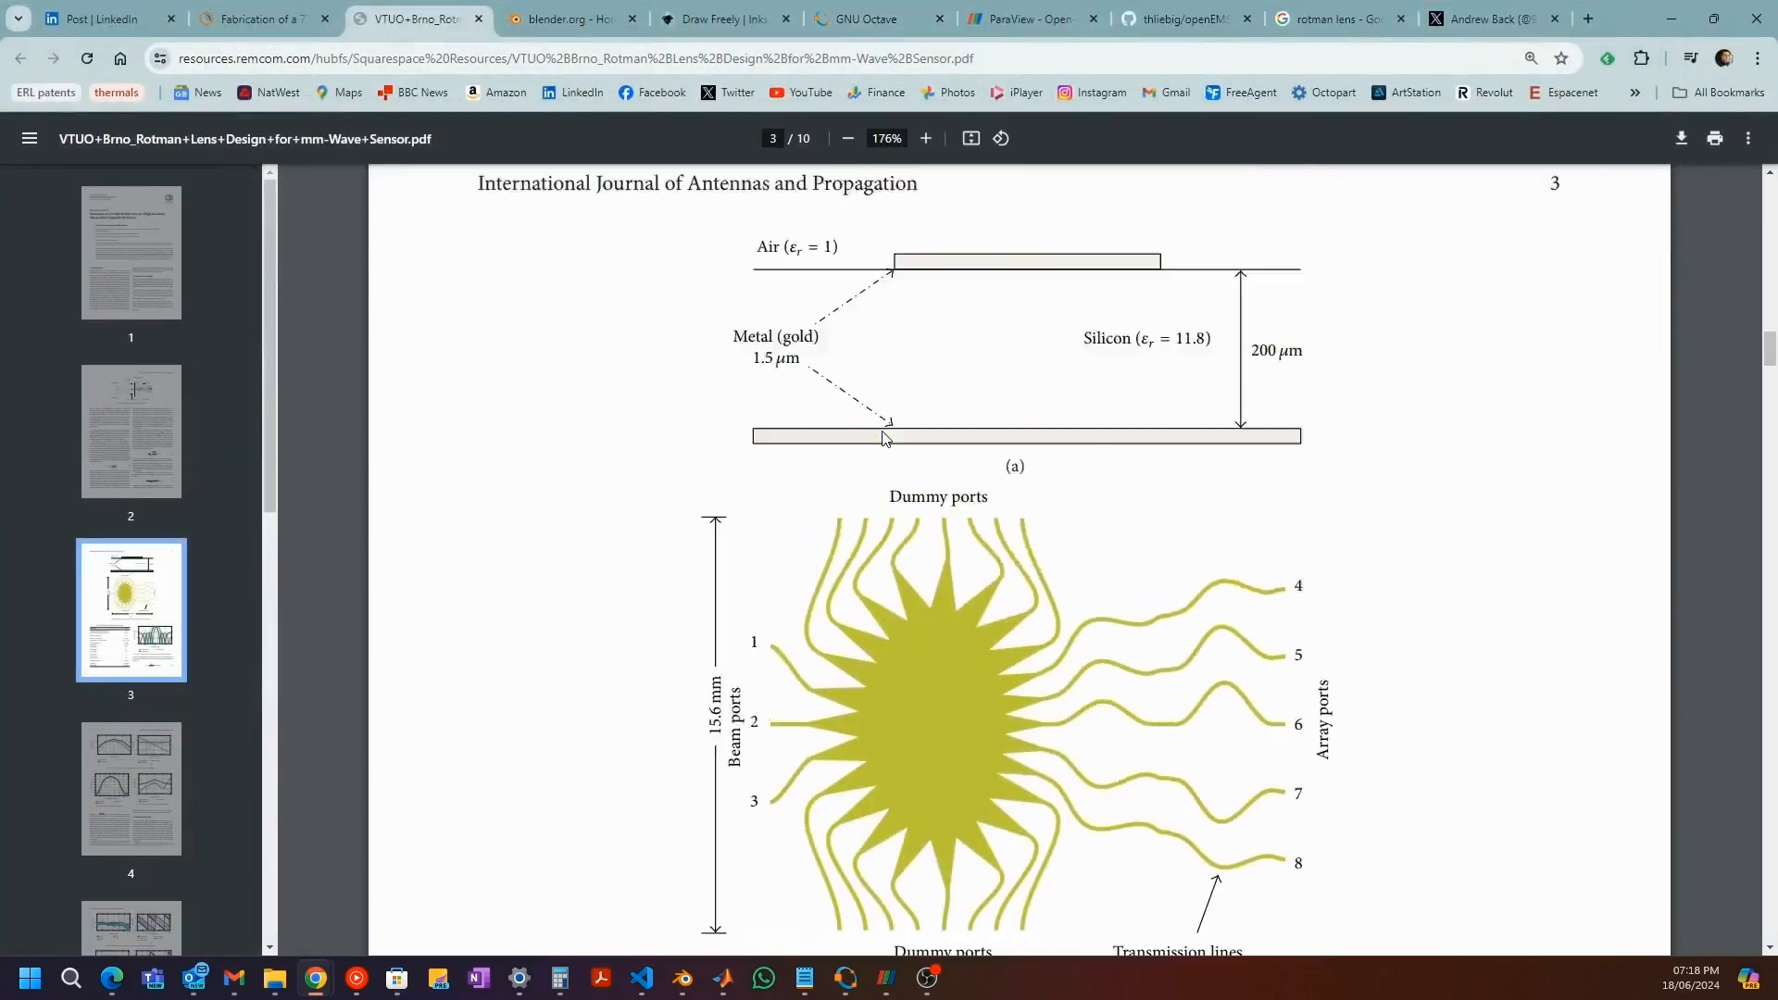
scroll(913, 458, down, 5)
scroll(922, 460, up, 4)
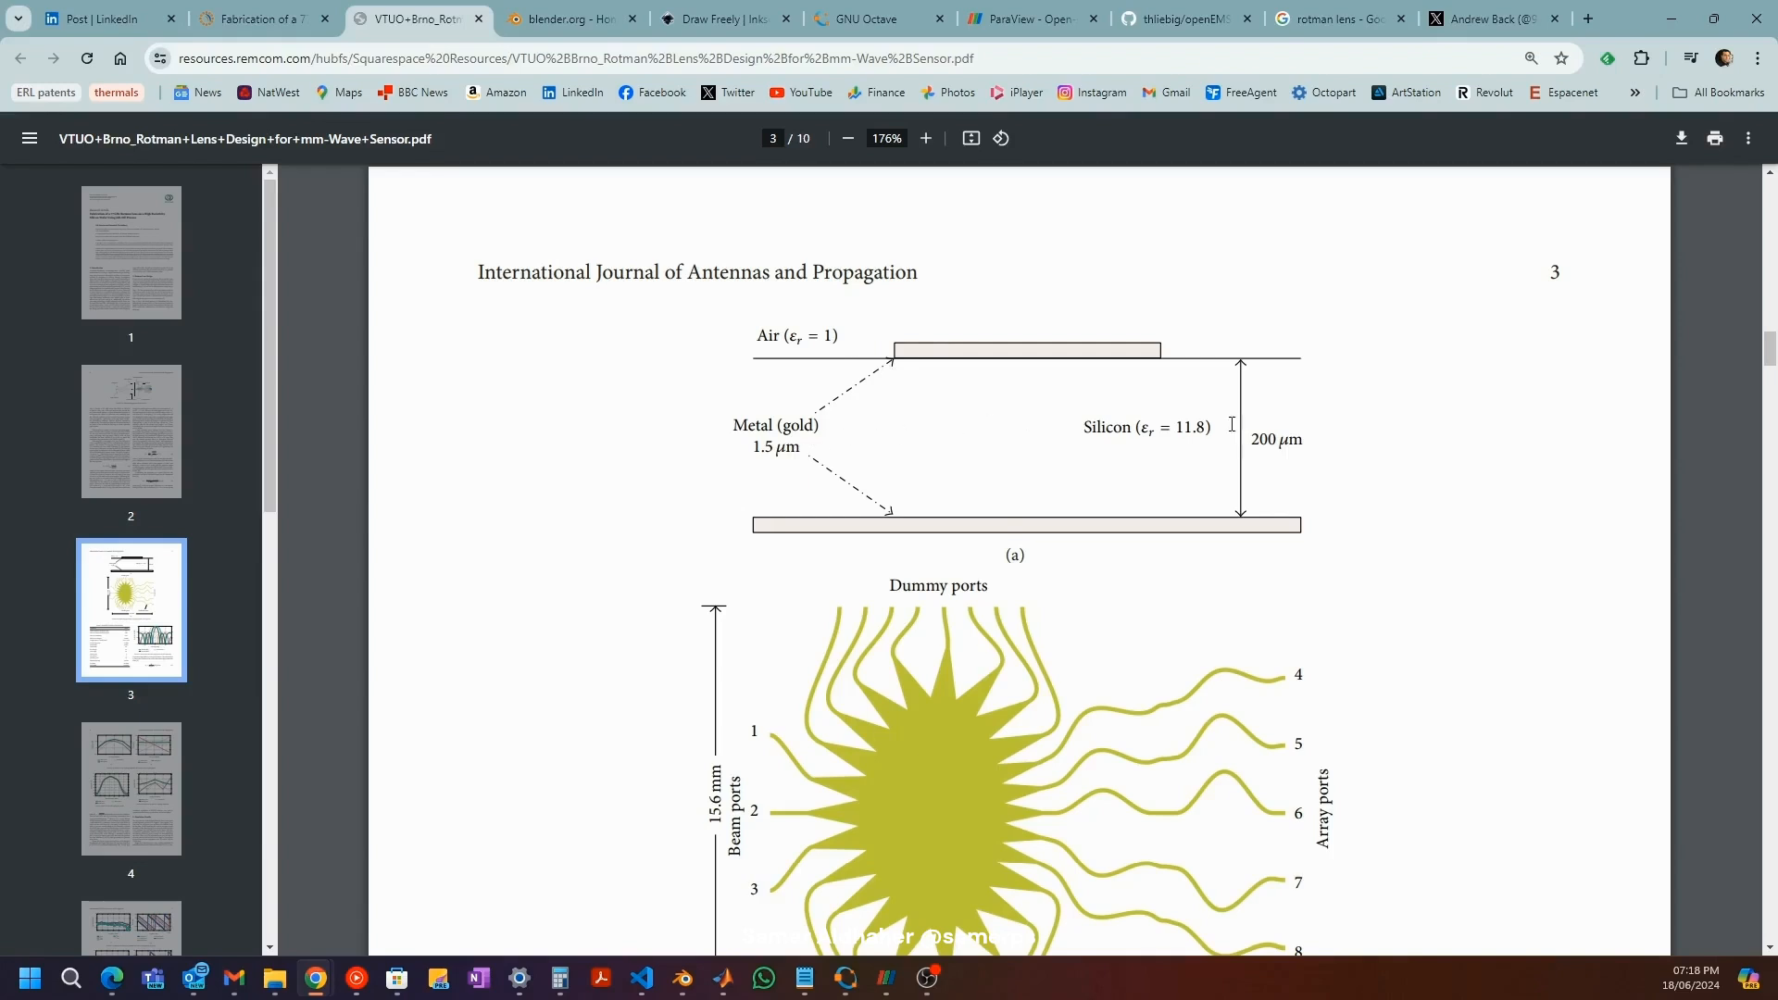
scroll(1102, 342, down, 1)
scroll(1008, 342, down, 1)
scroll(1071, 303, up, 1)
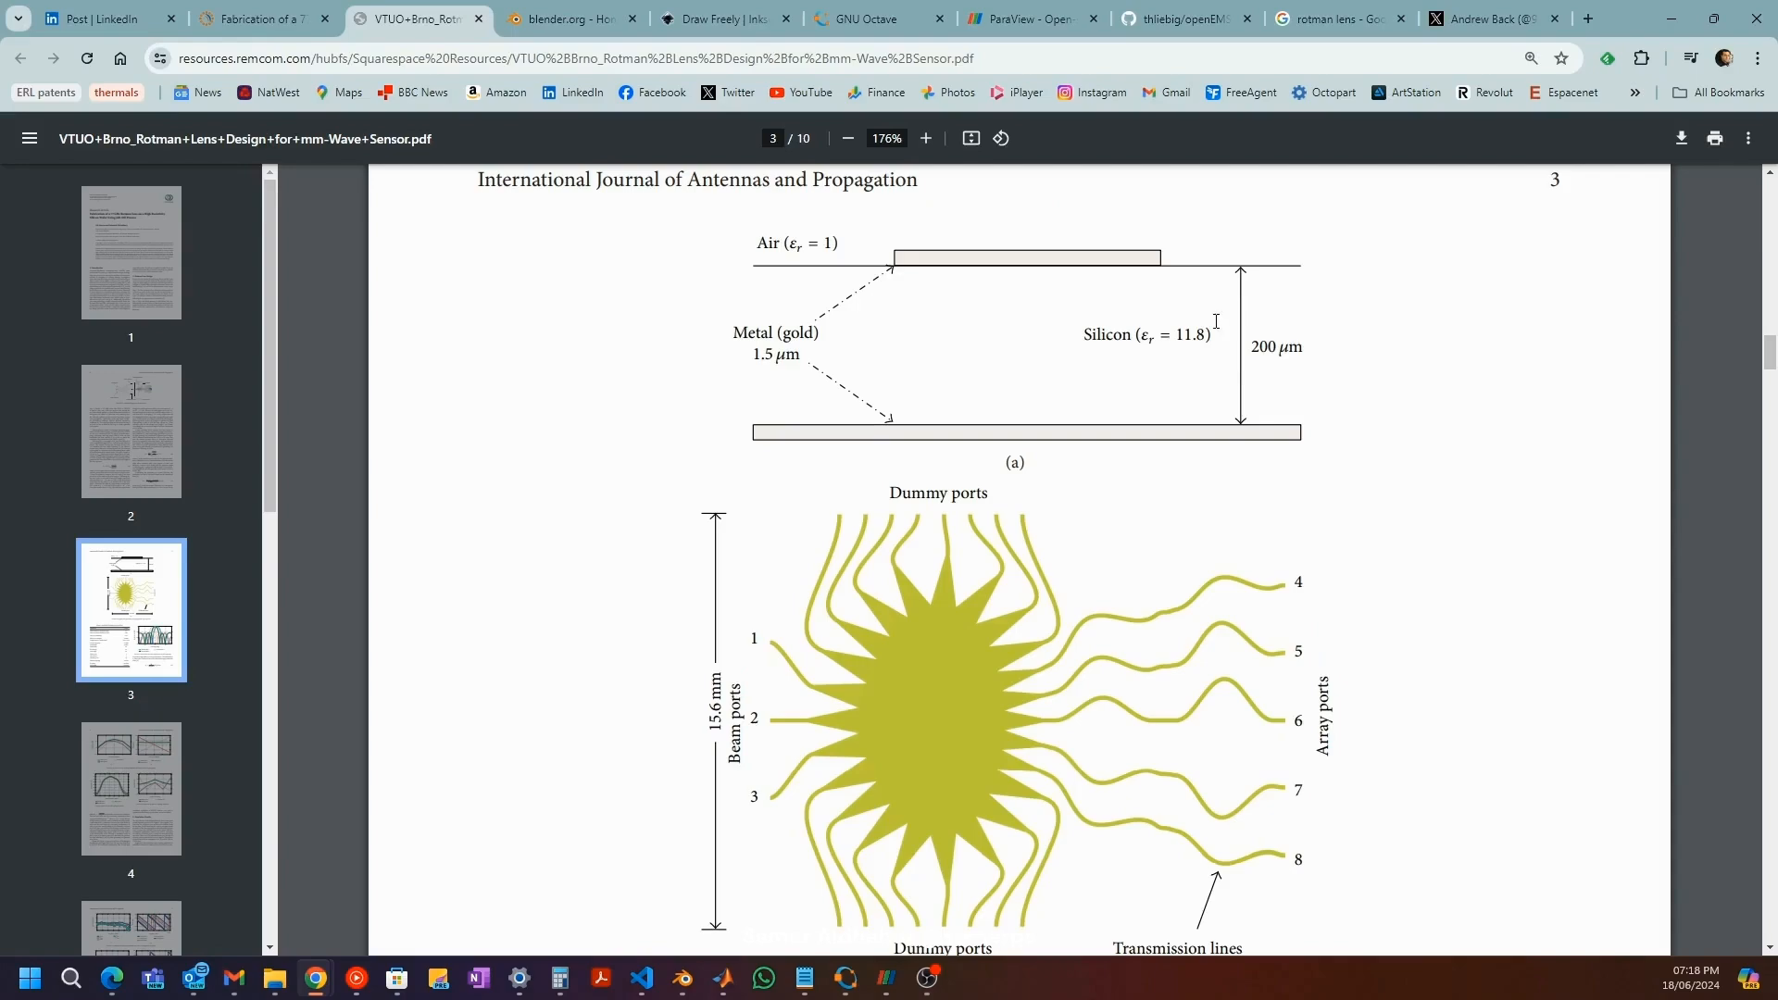
Step: Switch back to Blender and extrude the whole lens mesh upward by about 0.07 m
scroll(1214, 306, down, 2)
scroll(1302, 259, up, 3)
click(1672, 18)
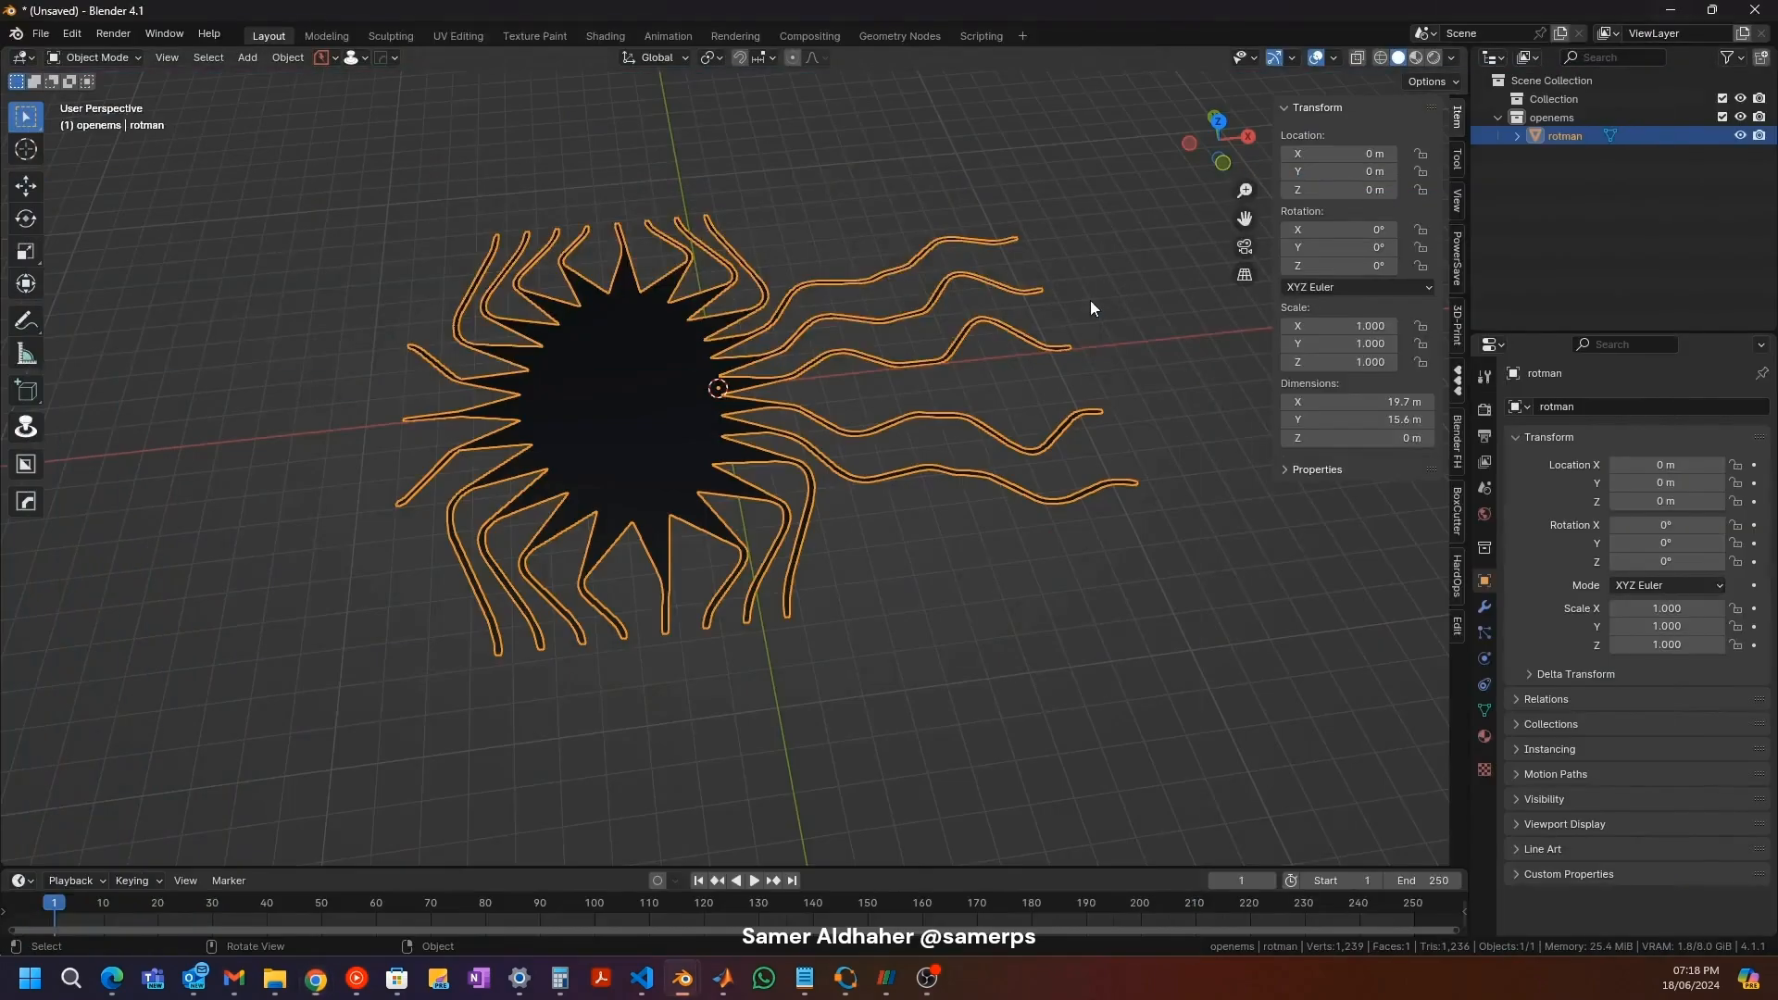
middle_drag(642, 433, 675, 408)
key(Tab)
scroll(682, 485, up, 3)
scroll(748, 604, down, 2)
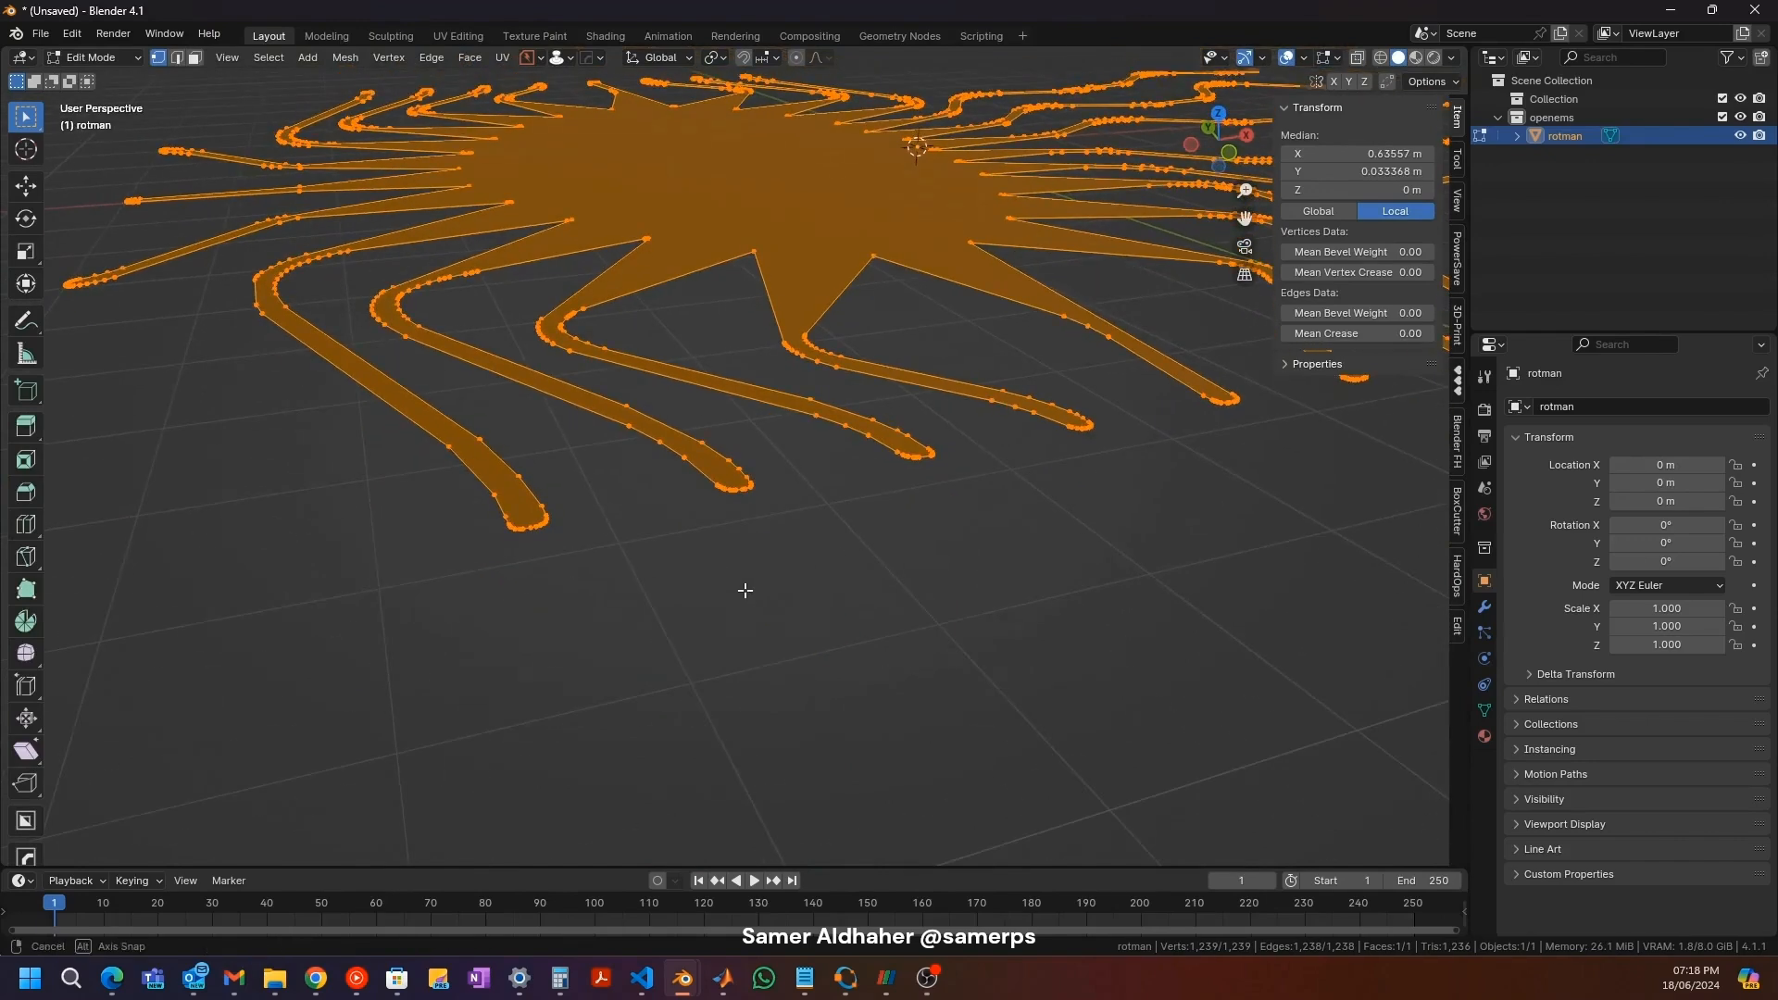
key(e)
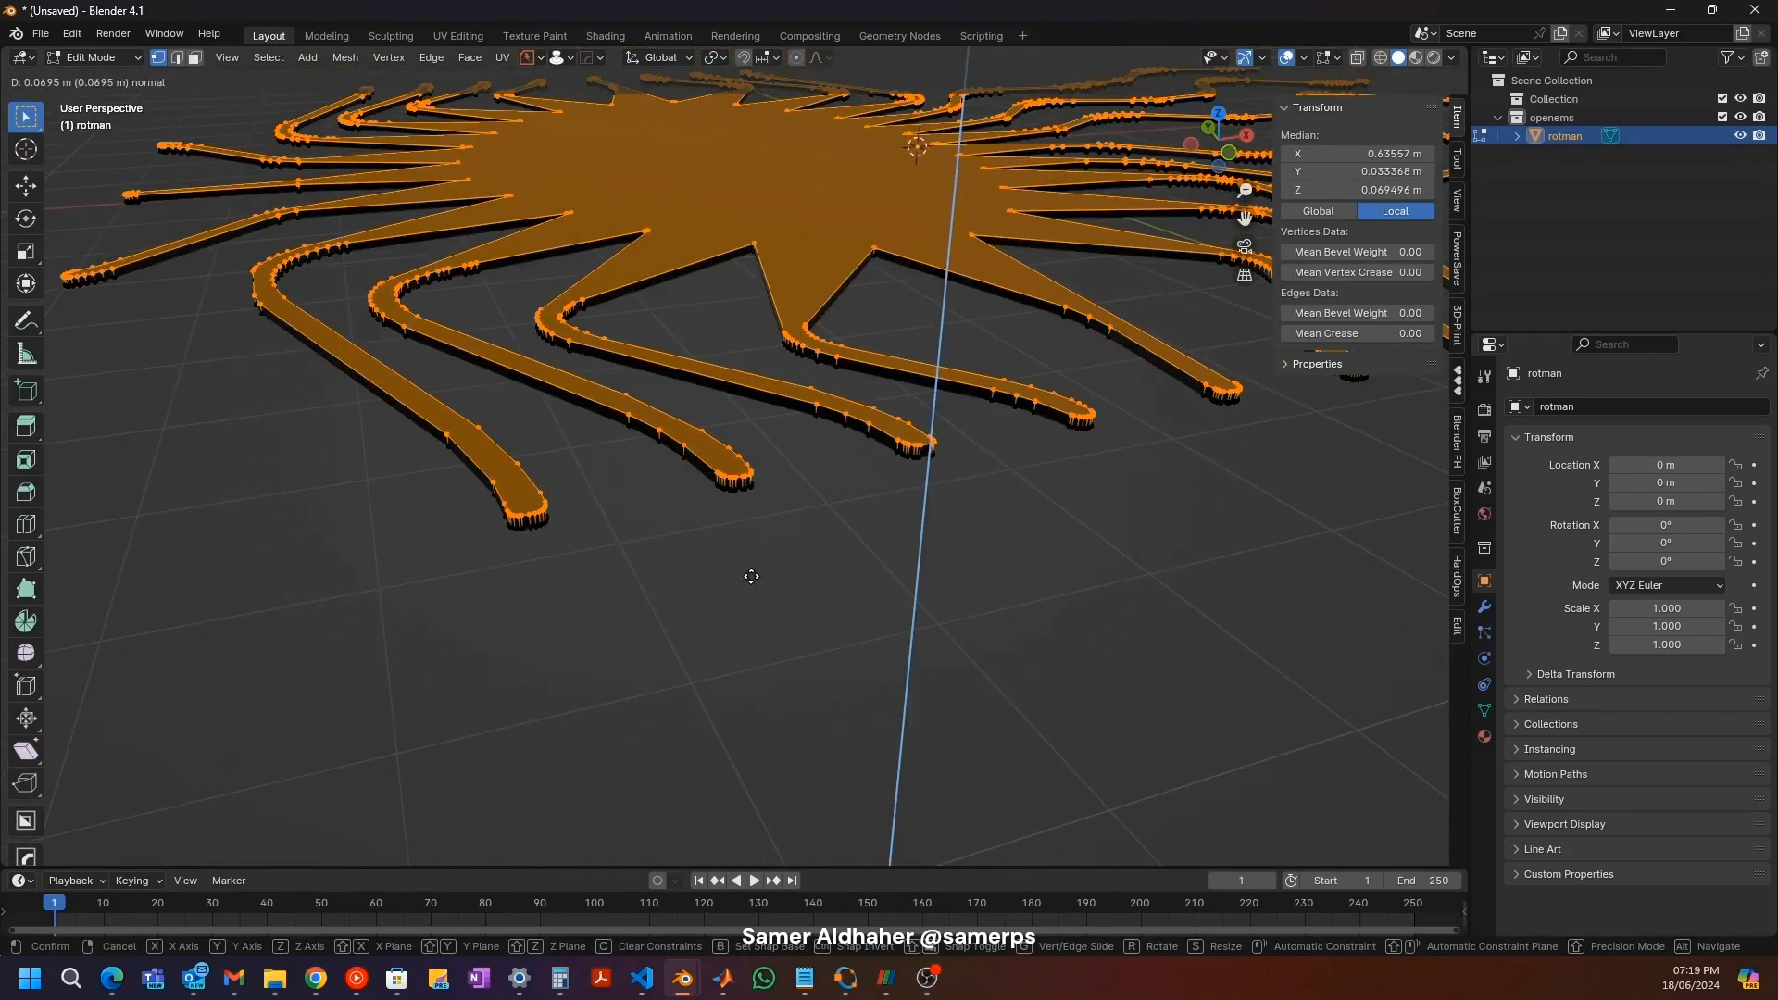
click(751, 576)
key(Tab)
key(KP_Decimal)
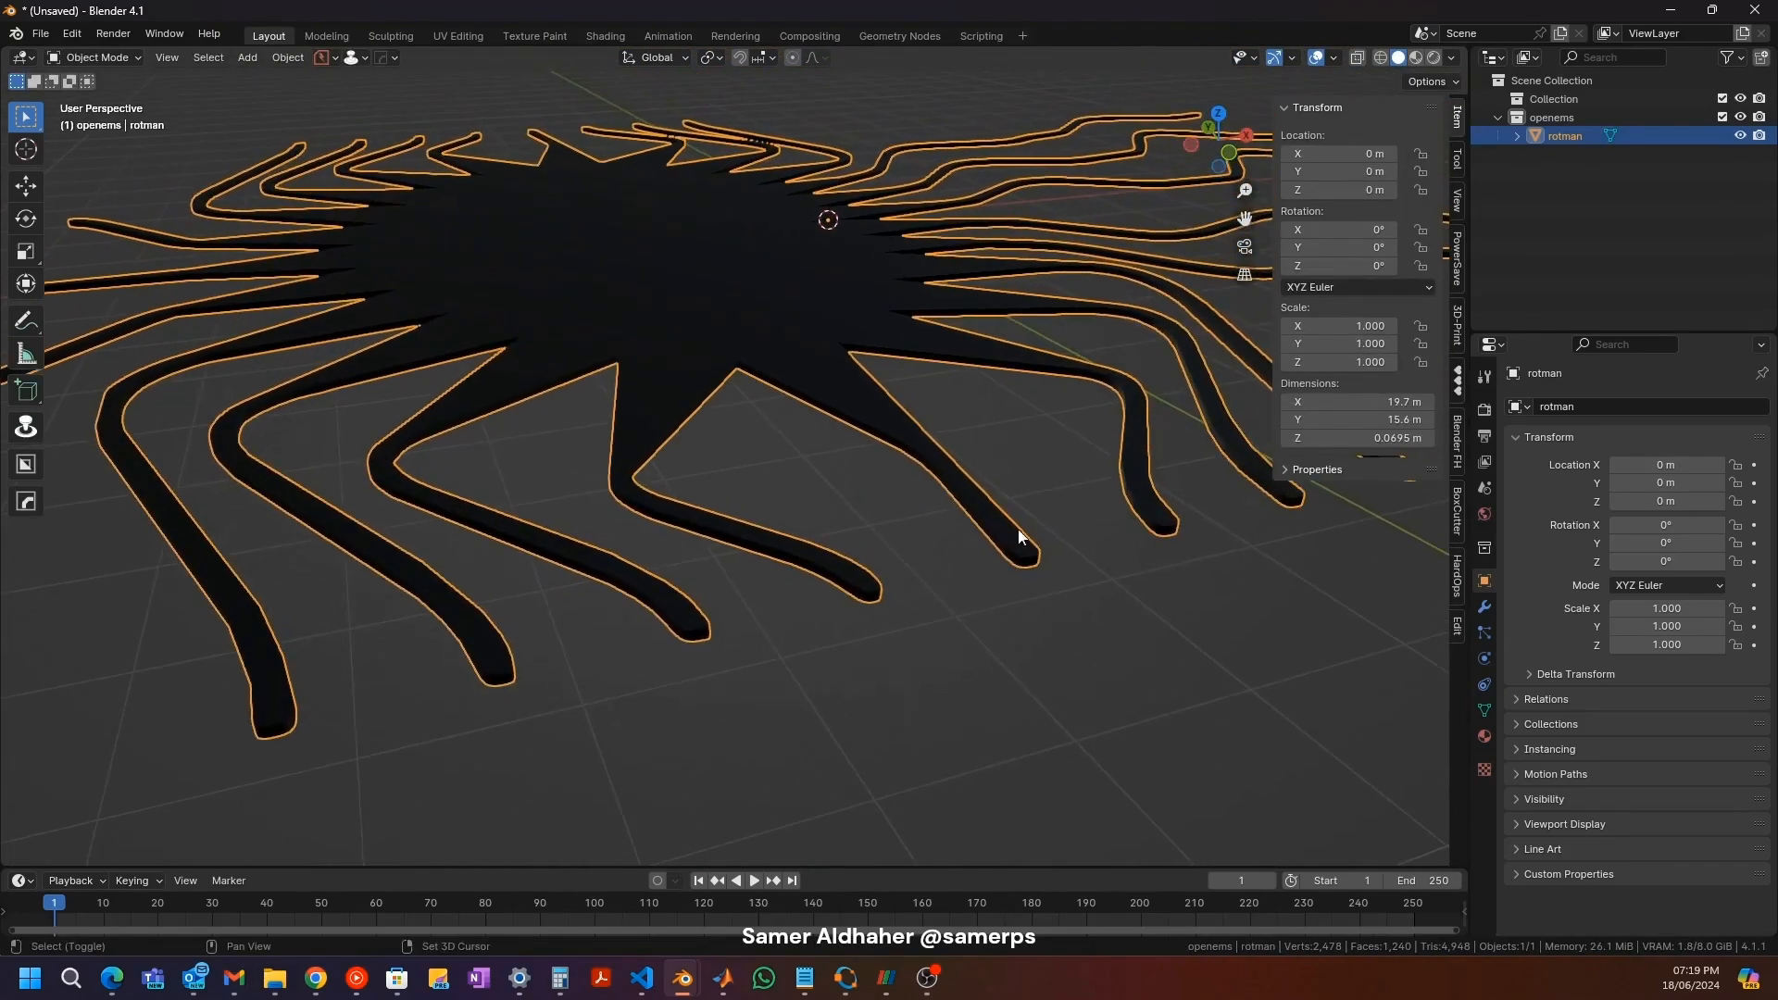
Step: Recheck the paper's cross section and set the lens's Z dimension to 0.035 m in Blender
key(alt+Tab)
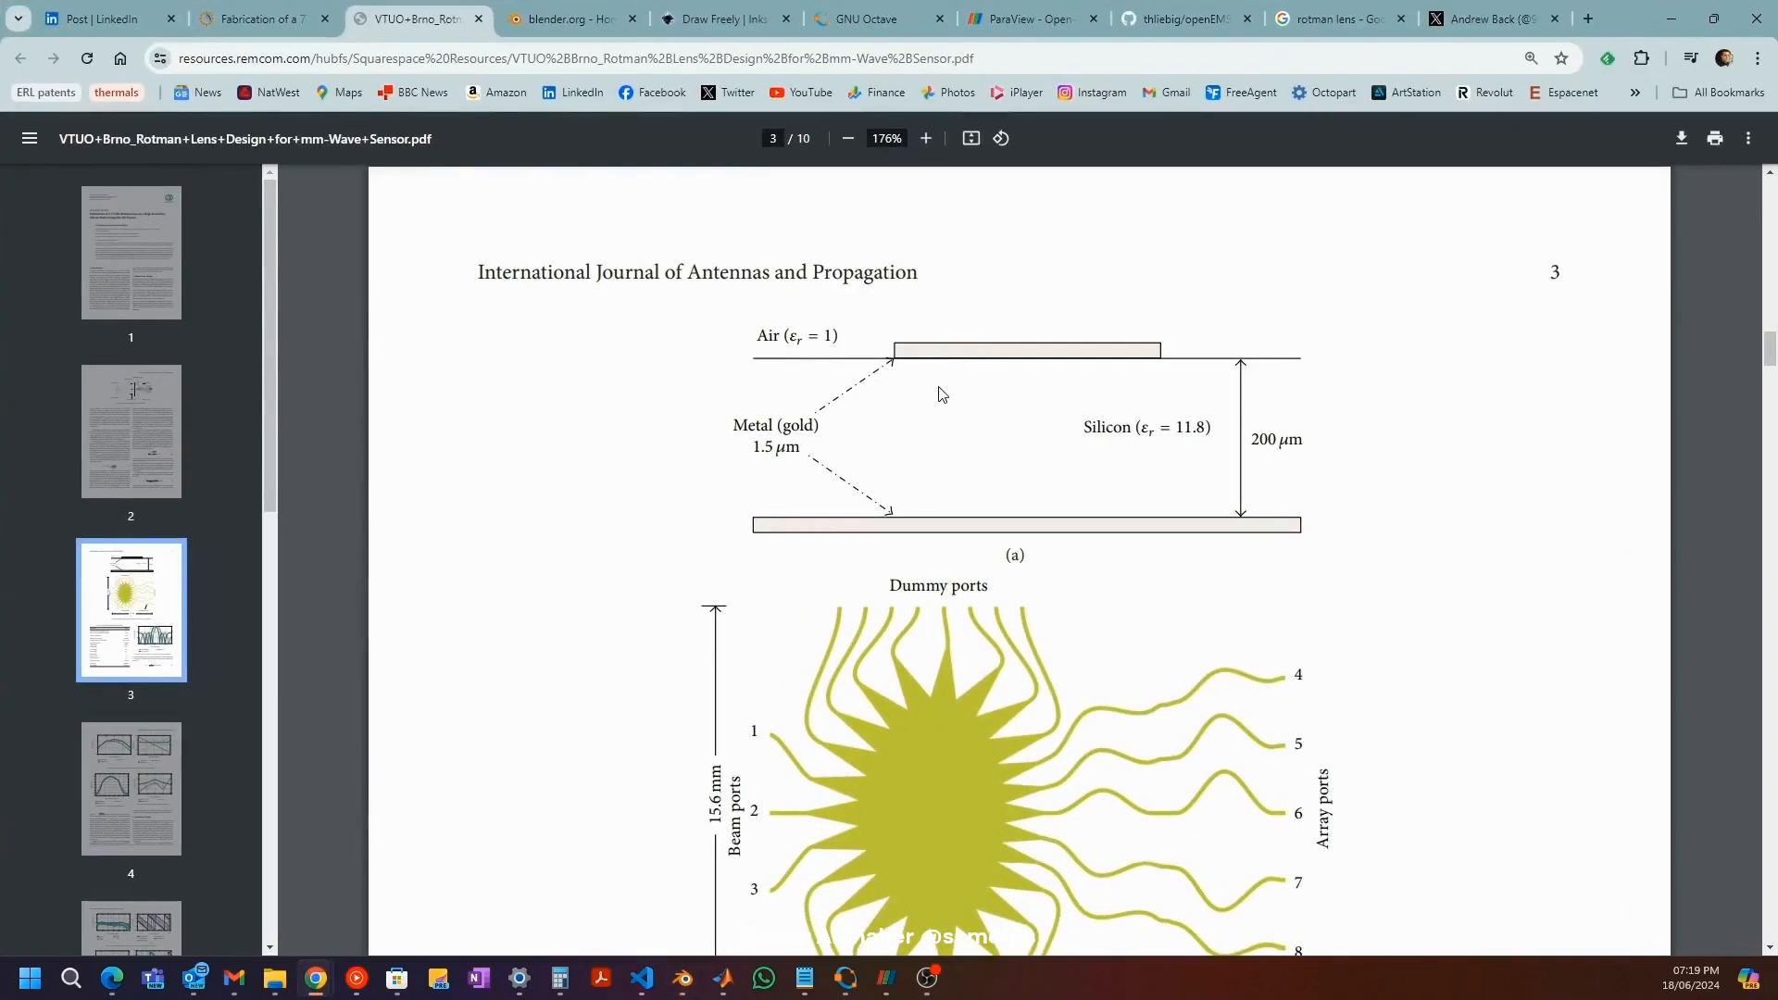
key(alt+Tab)
double_click(1374, 438)
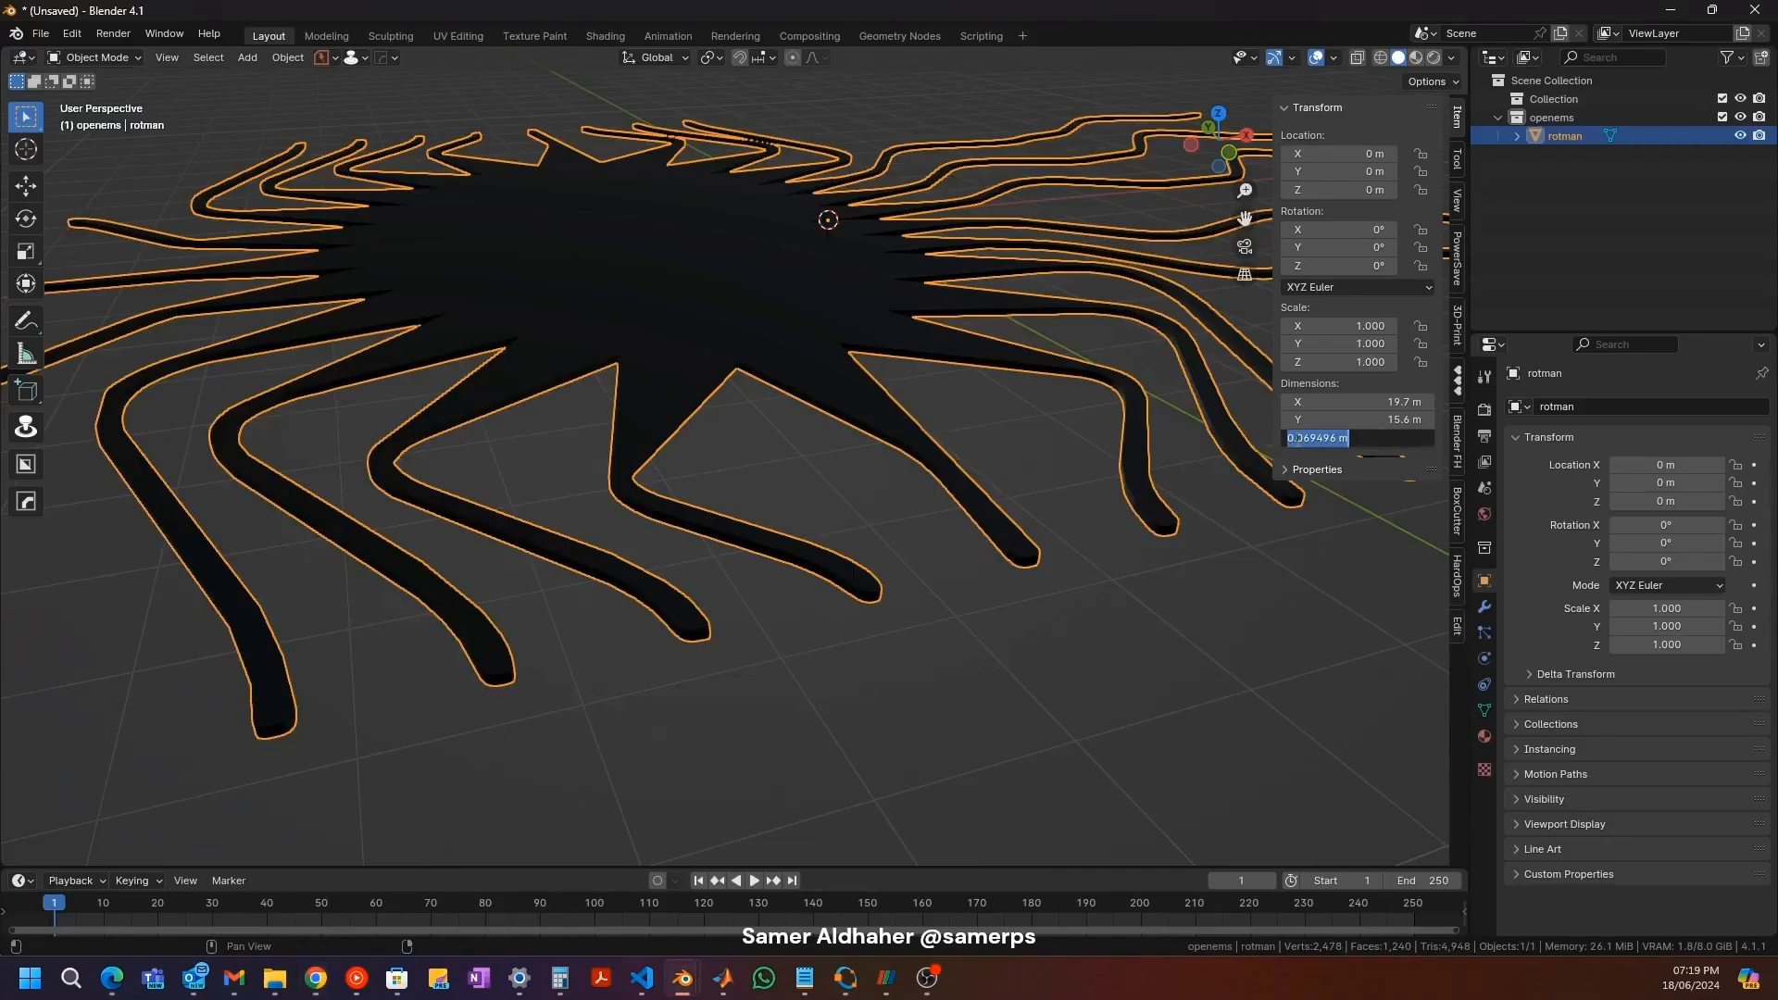
drag(1305, 439, 1439, 453)
text(35)
key(Return)
click(856, 483)
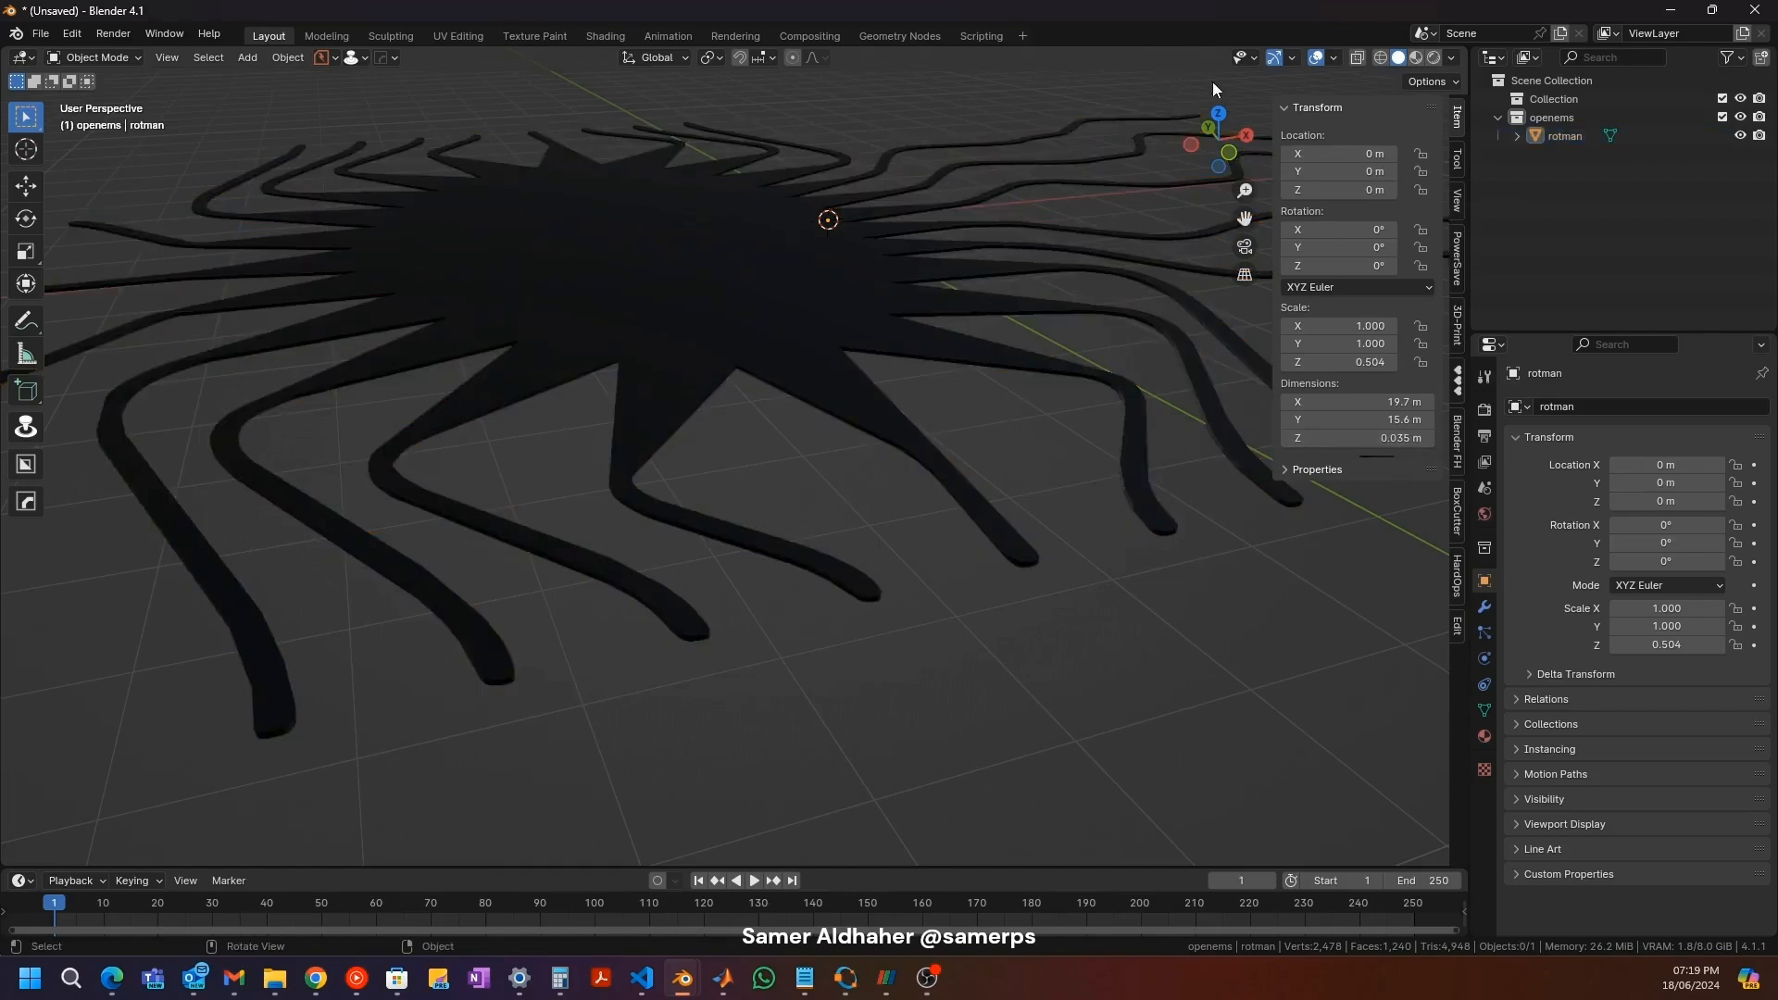
Step: Remove the SVGMat.001 material slot from the rotman lens
click(847, 367)
click(1486, 735)
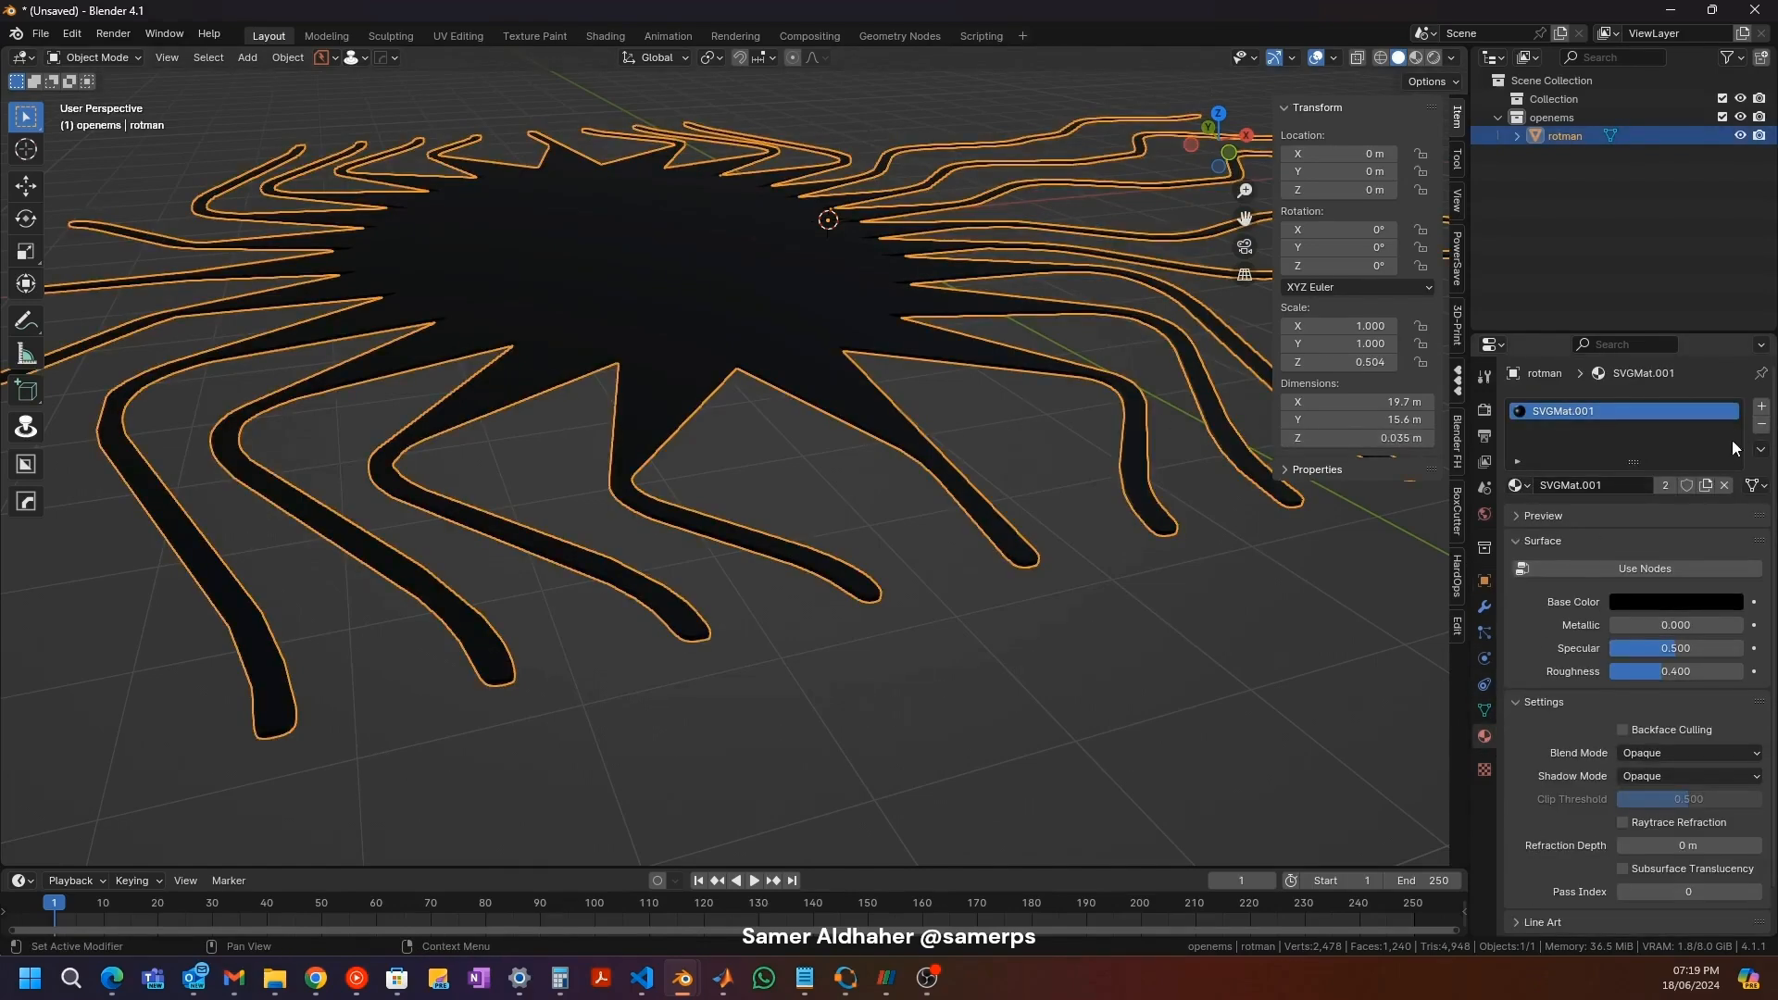
click(1762, 424)
middle_drag(876, 459, 854, 692)
scroll(852, 611, up, 3)
click(852, 598)
Step: Apply the Eevee HQ viewport setup from the HardOps viewport options
key(alt+v)
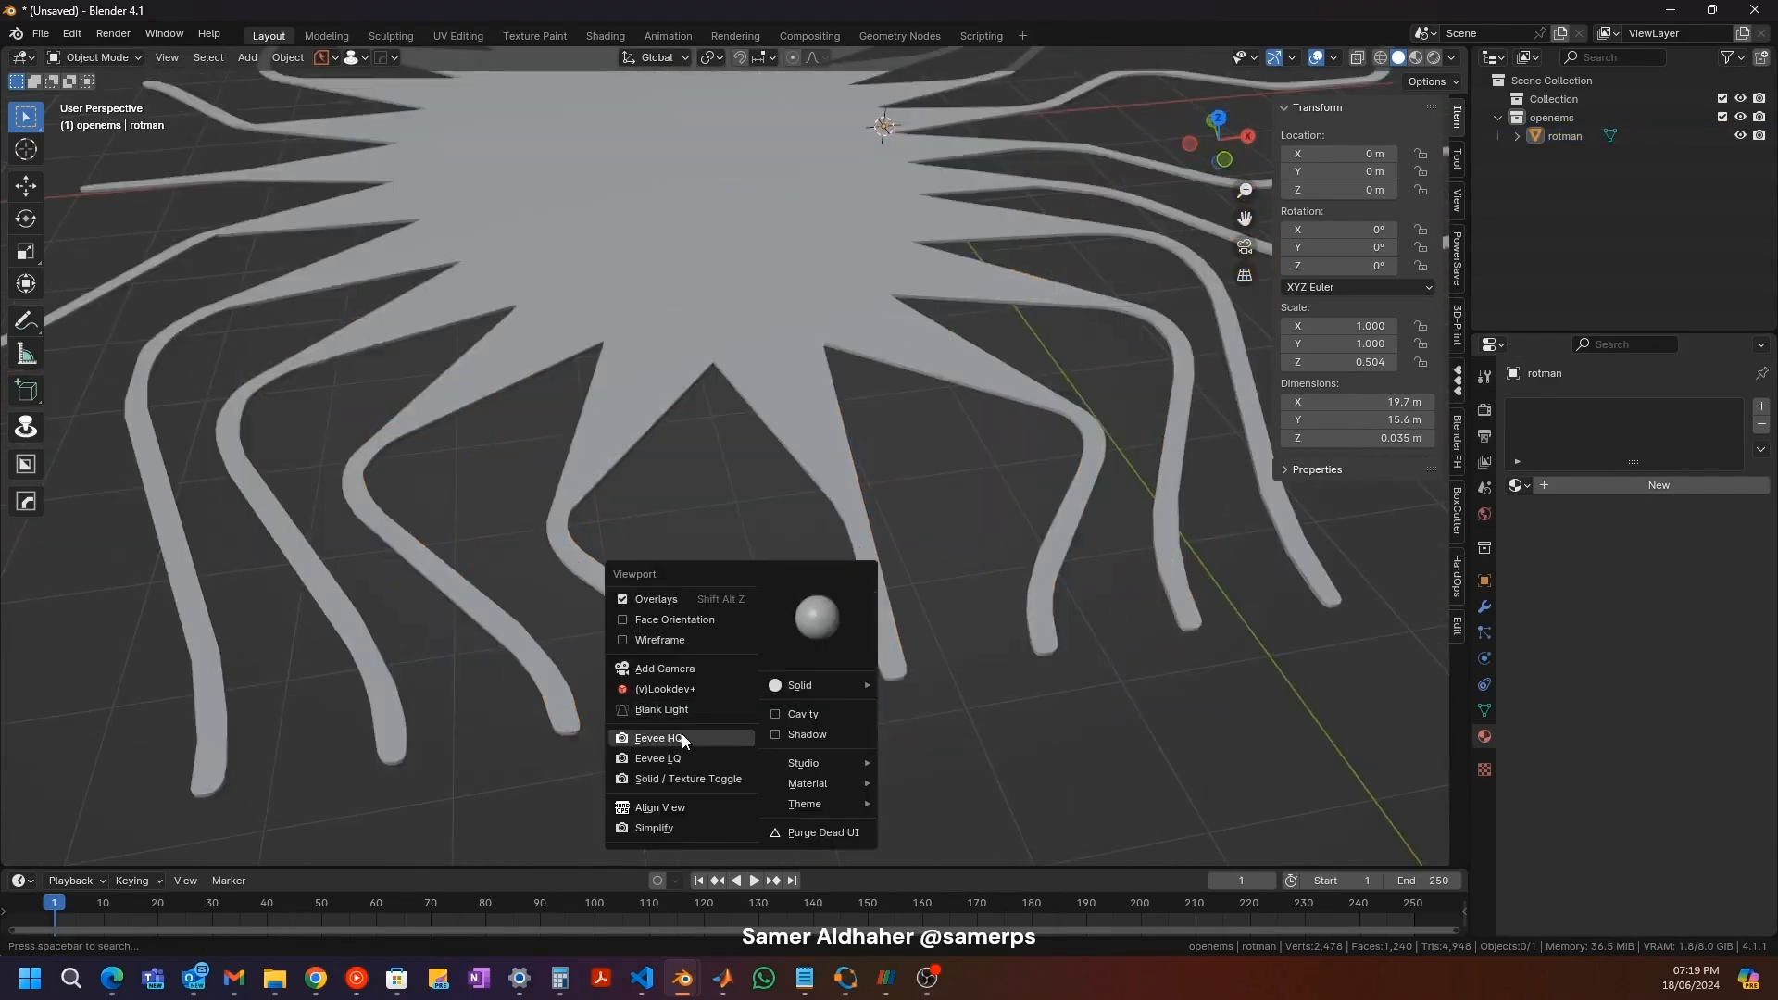
click(682, 738)
middle_drag(919, 443, 837, 430)
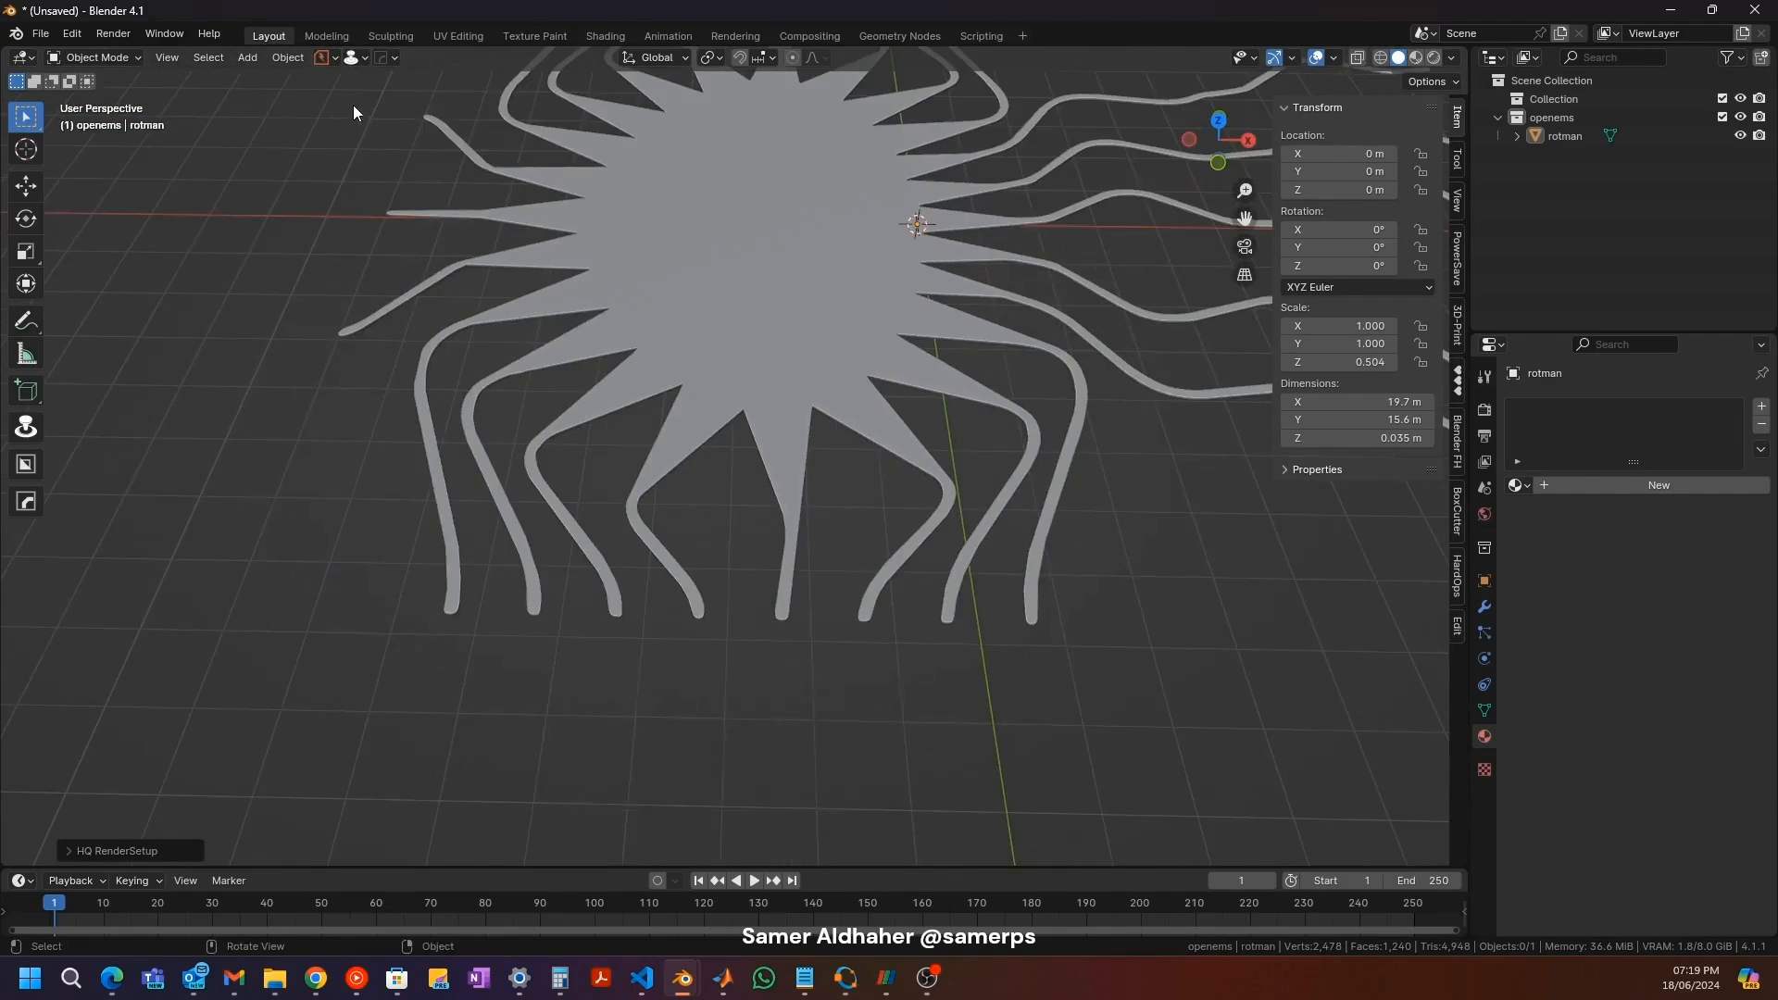
Step: Set the viewport shading to give each object a random color
key(q)
key(q)
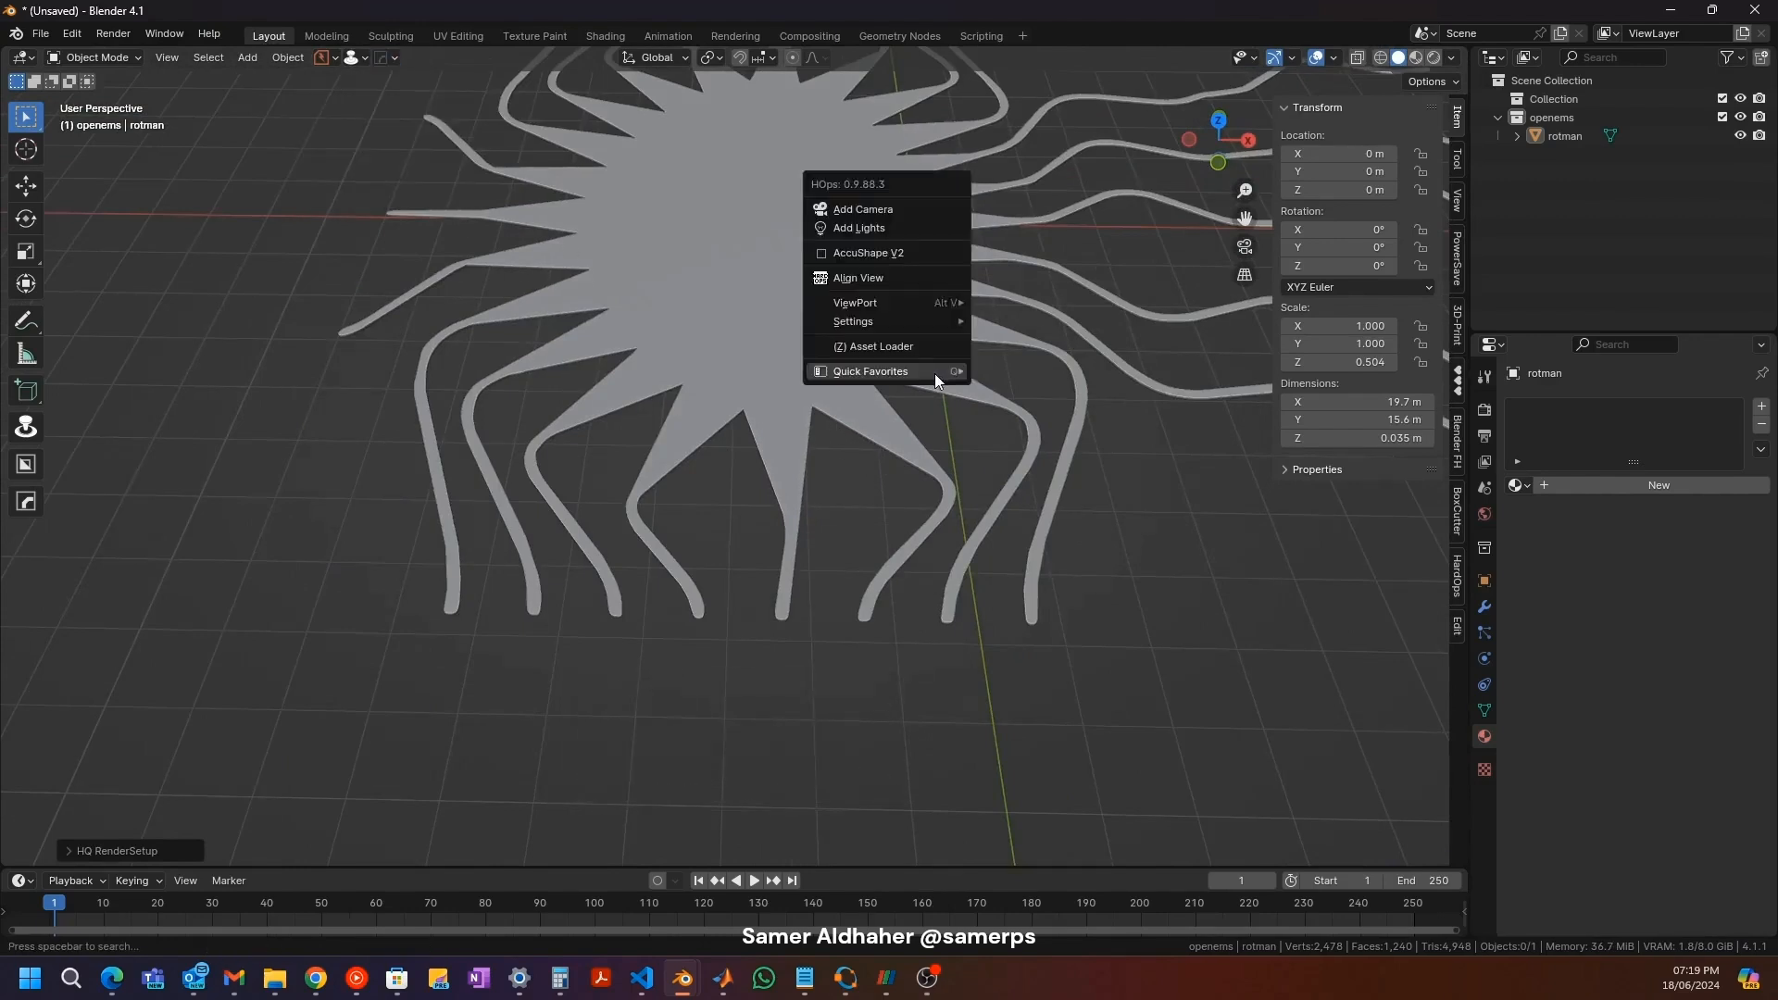
key(alt+v)
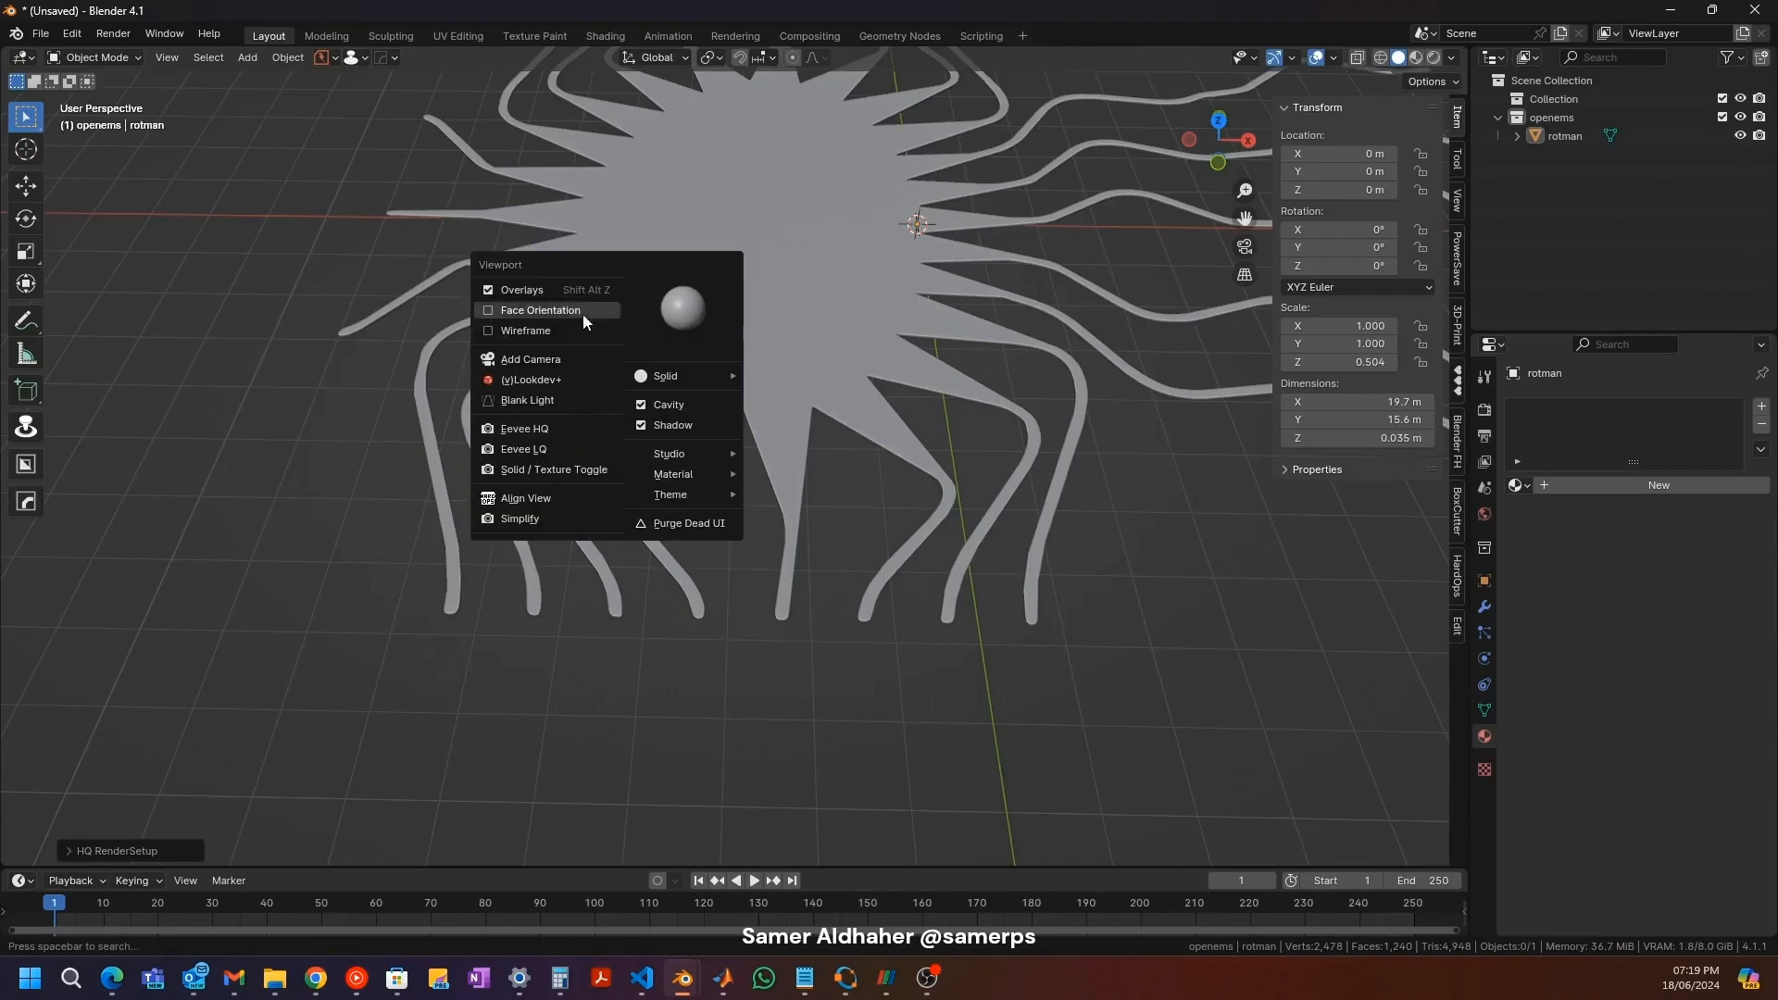
middle_drag(798, 382, 745, 397)
click(1451, 59)
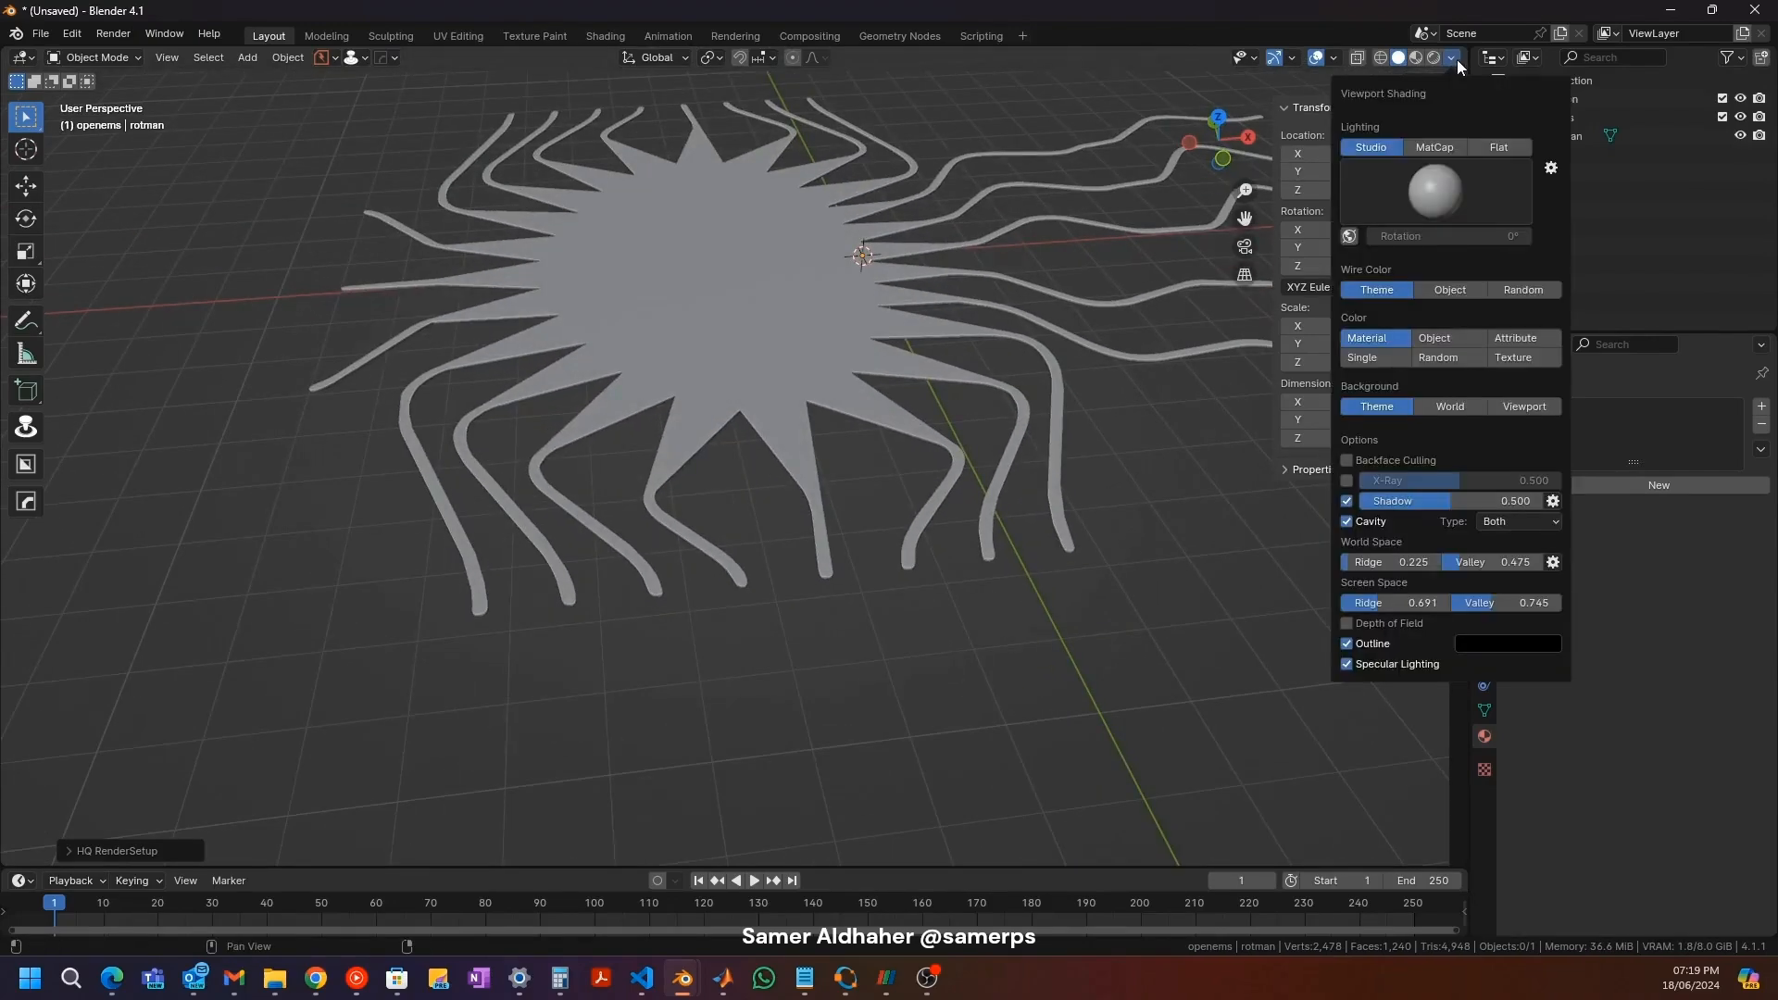
click(1437, 357)
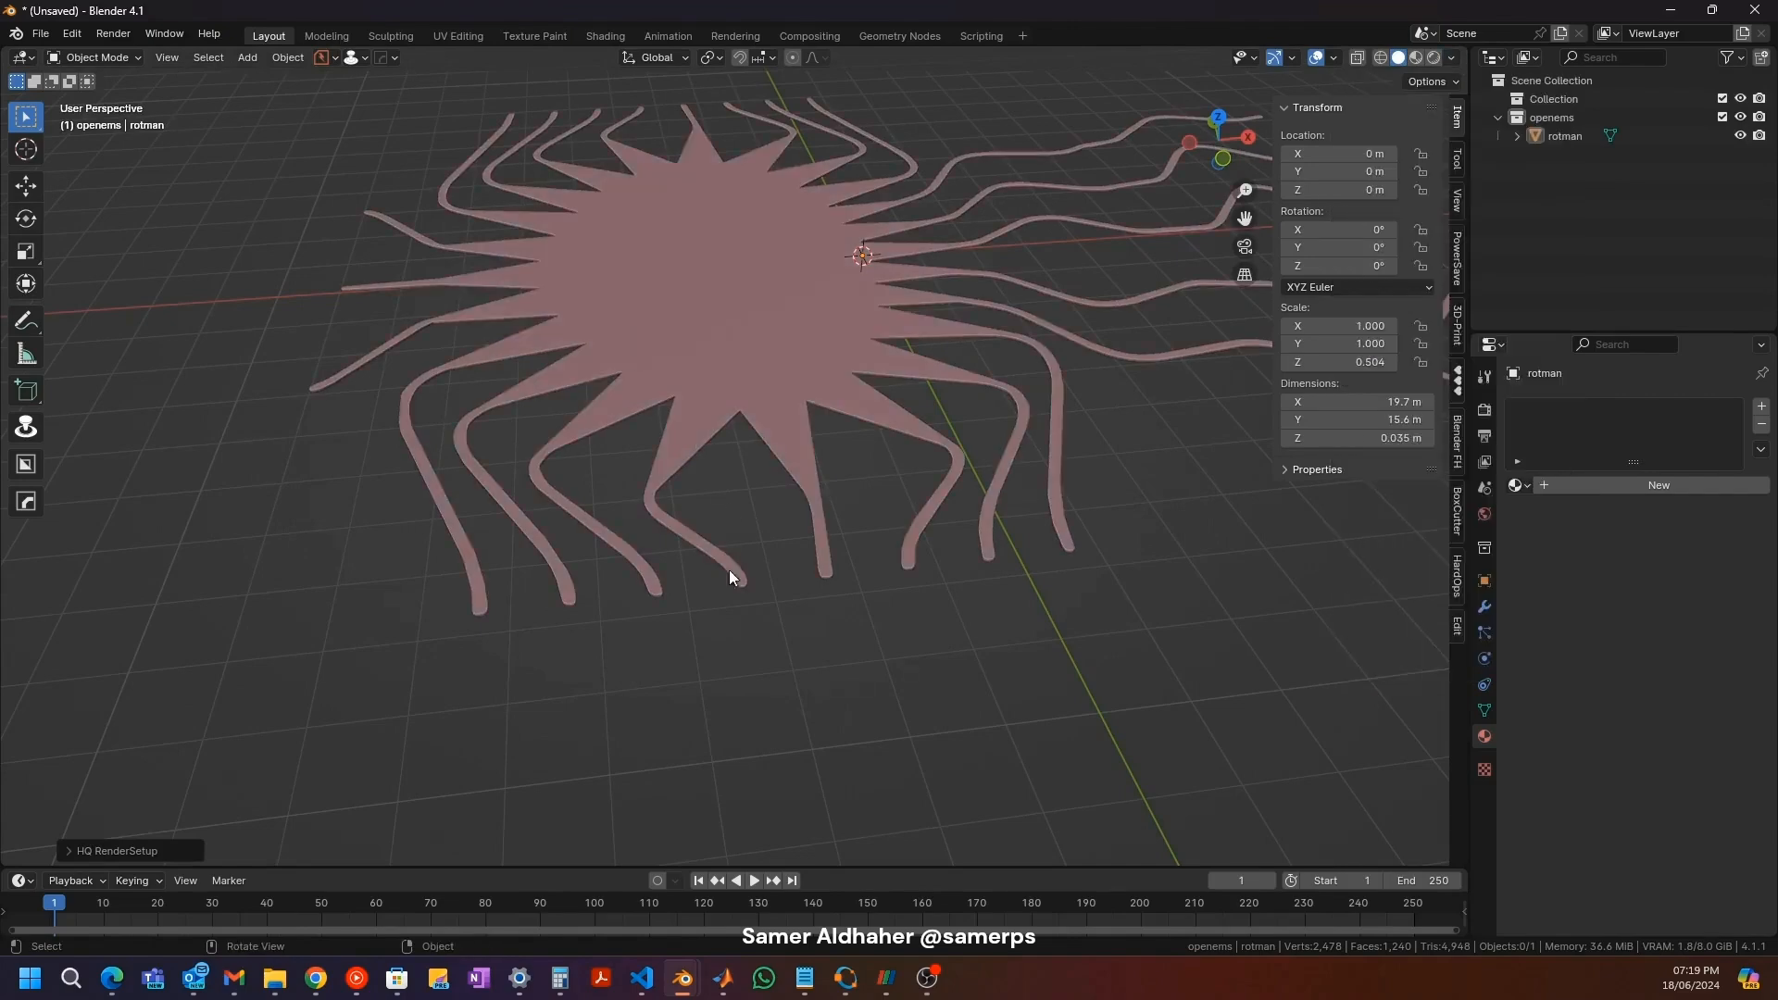
key(a)
key(shift+a)
mouse_move(708, 517)
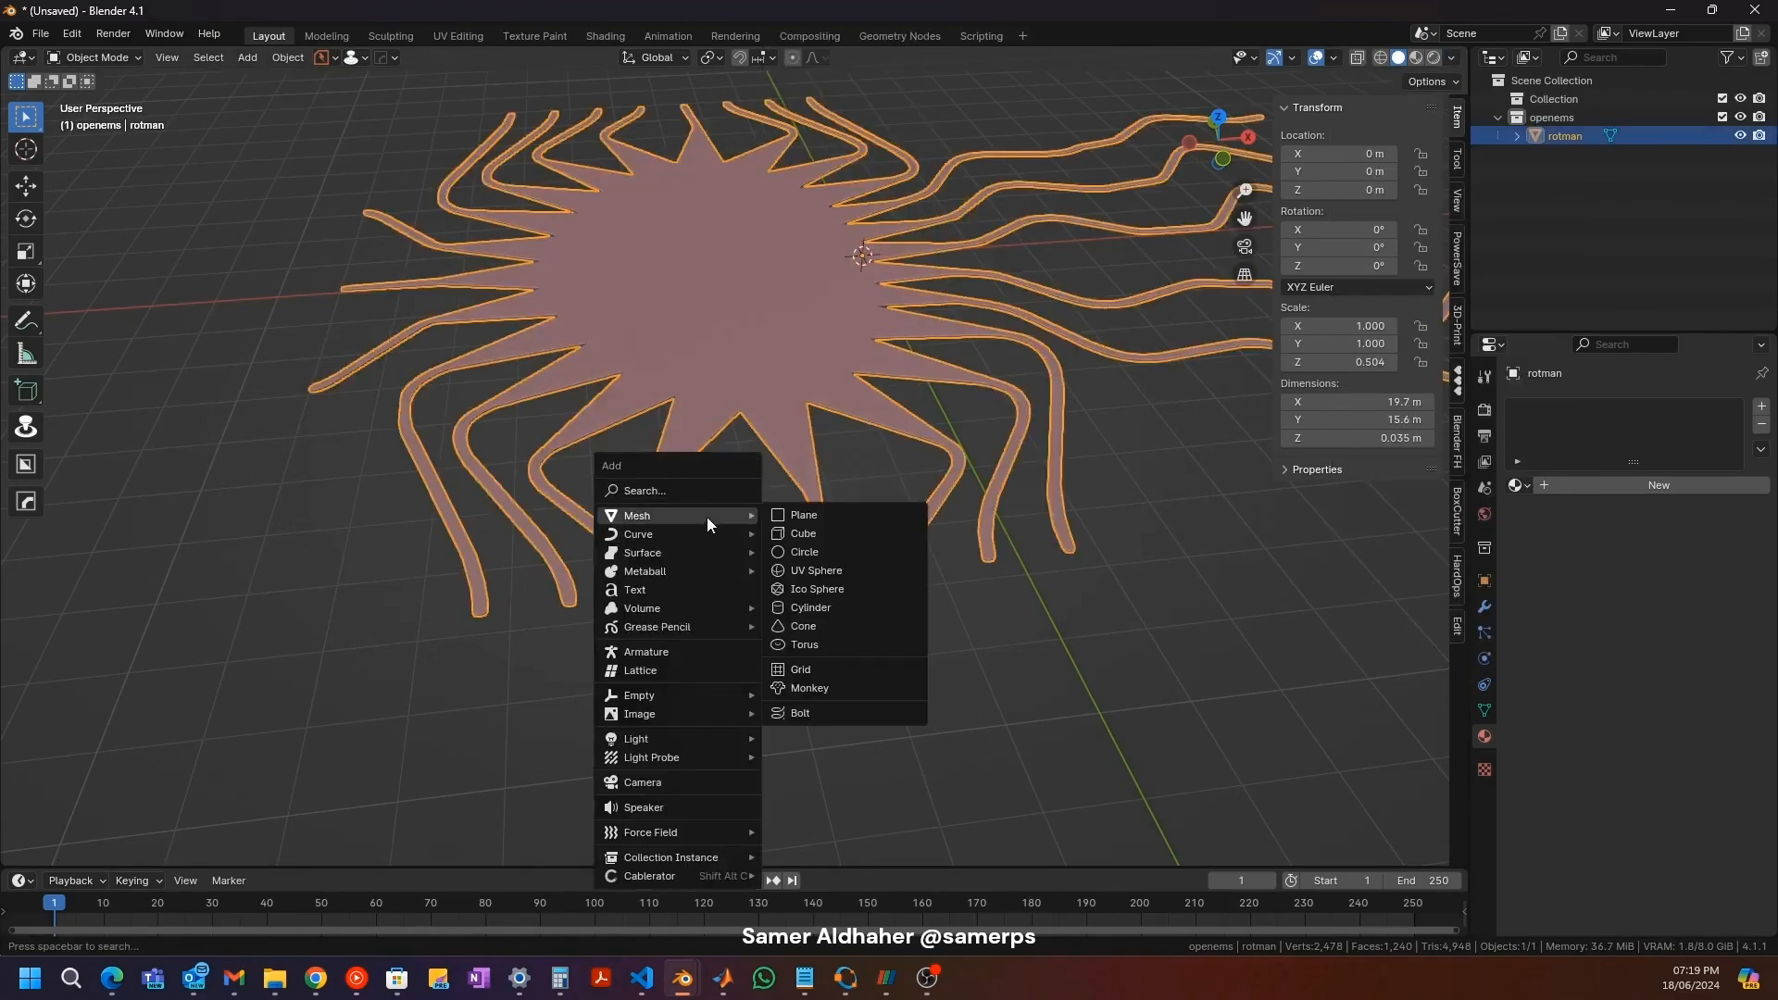
click(792, 535)
middle_drag(897, 326, 741, 432)
key(Delete)
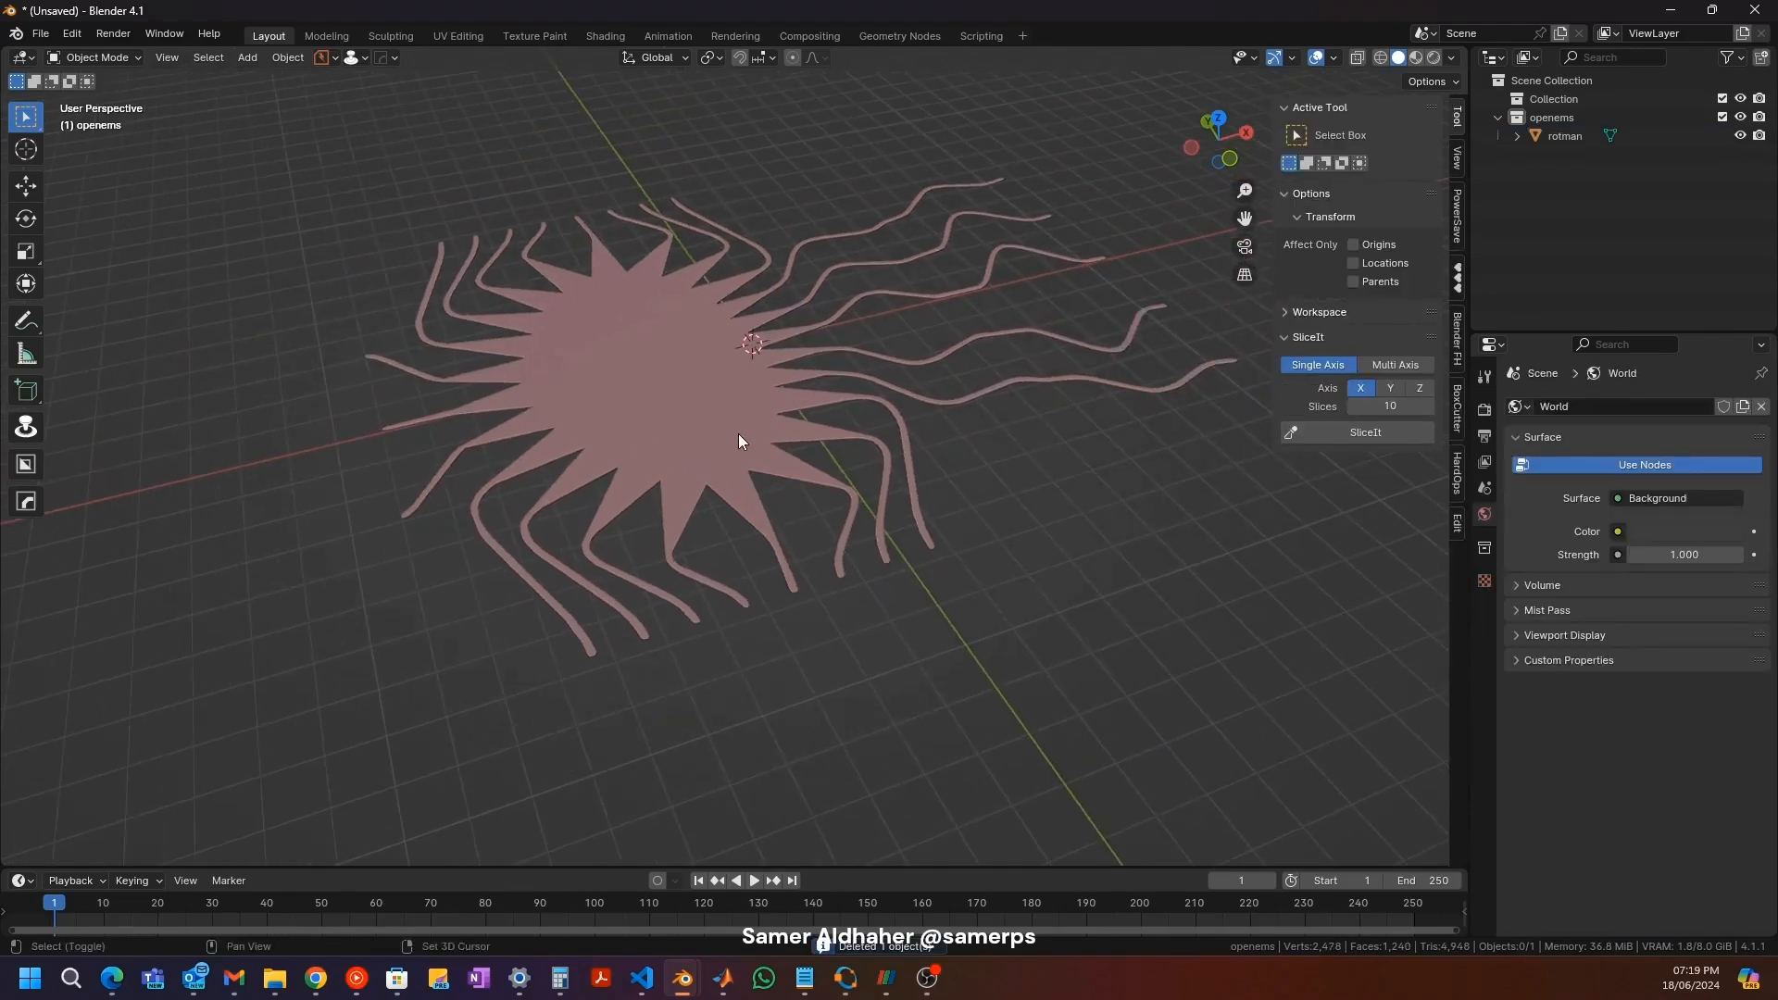
Step: Add a mesh plane in top view and scale it uniformly to about 18.5 m square
click(750, 425)
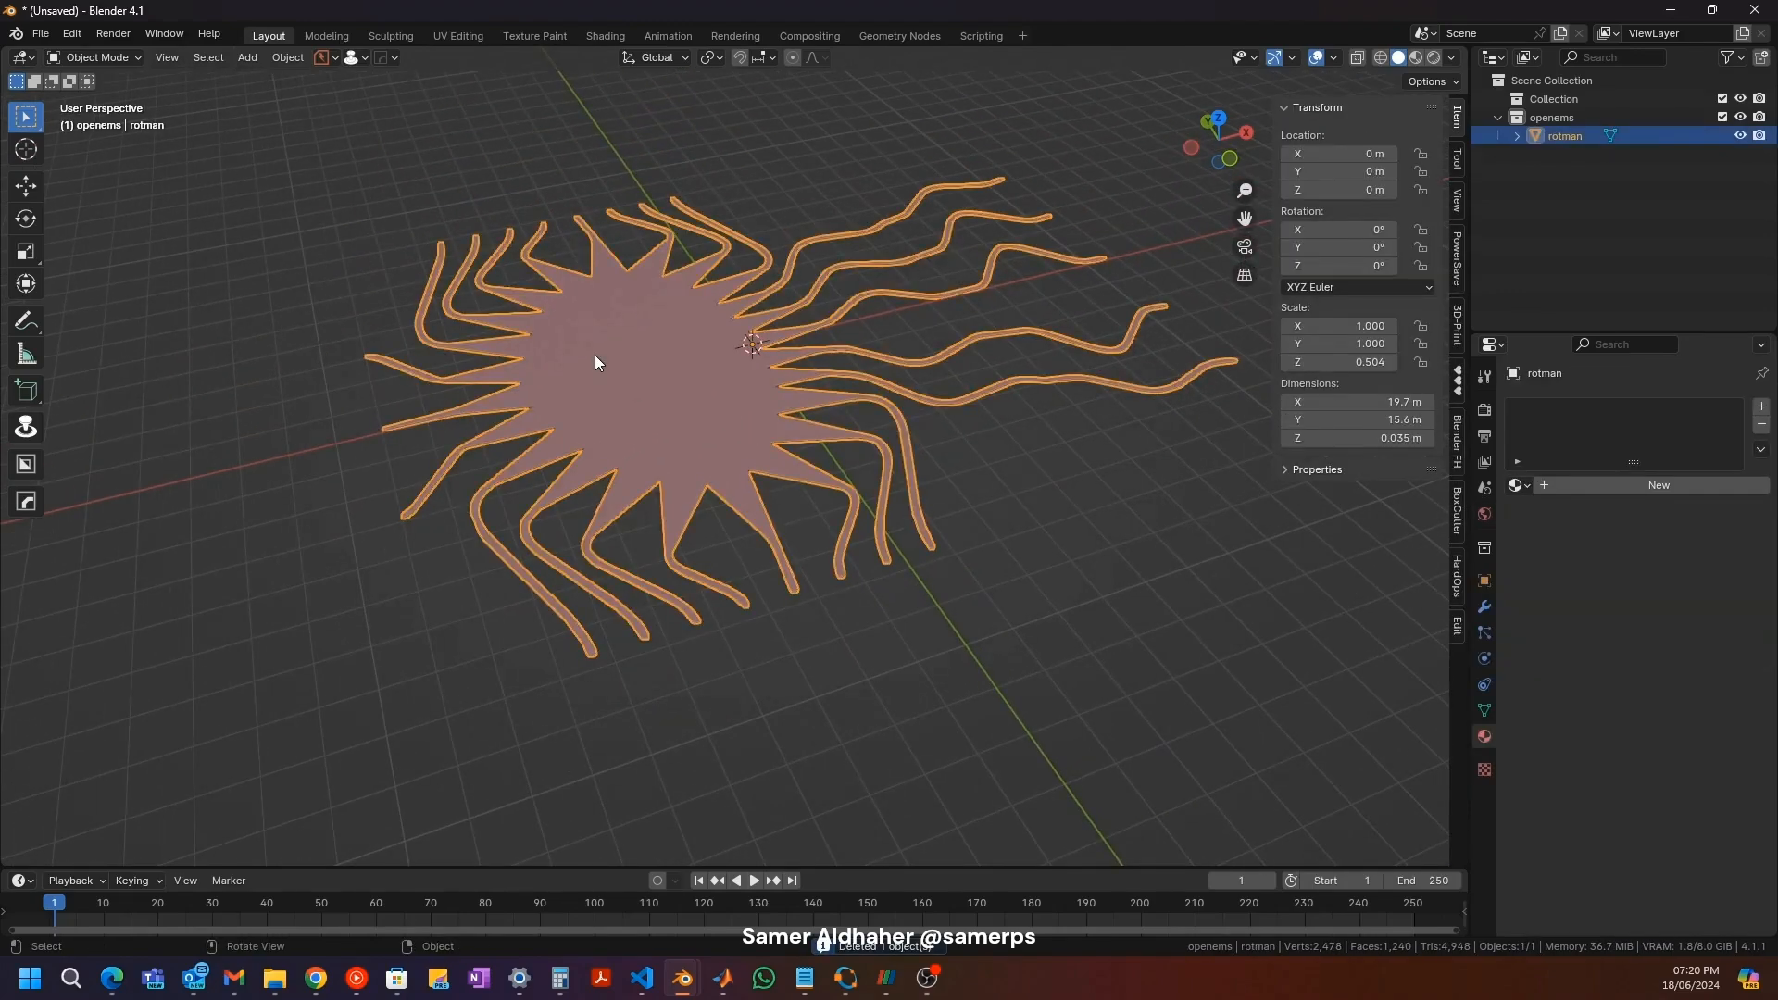
click(1218, 119)
key(shift+a)
mouse_move(842, 287)
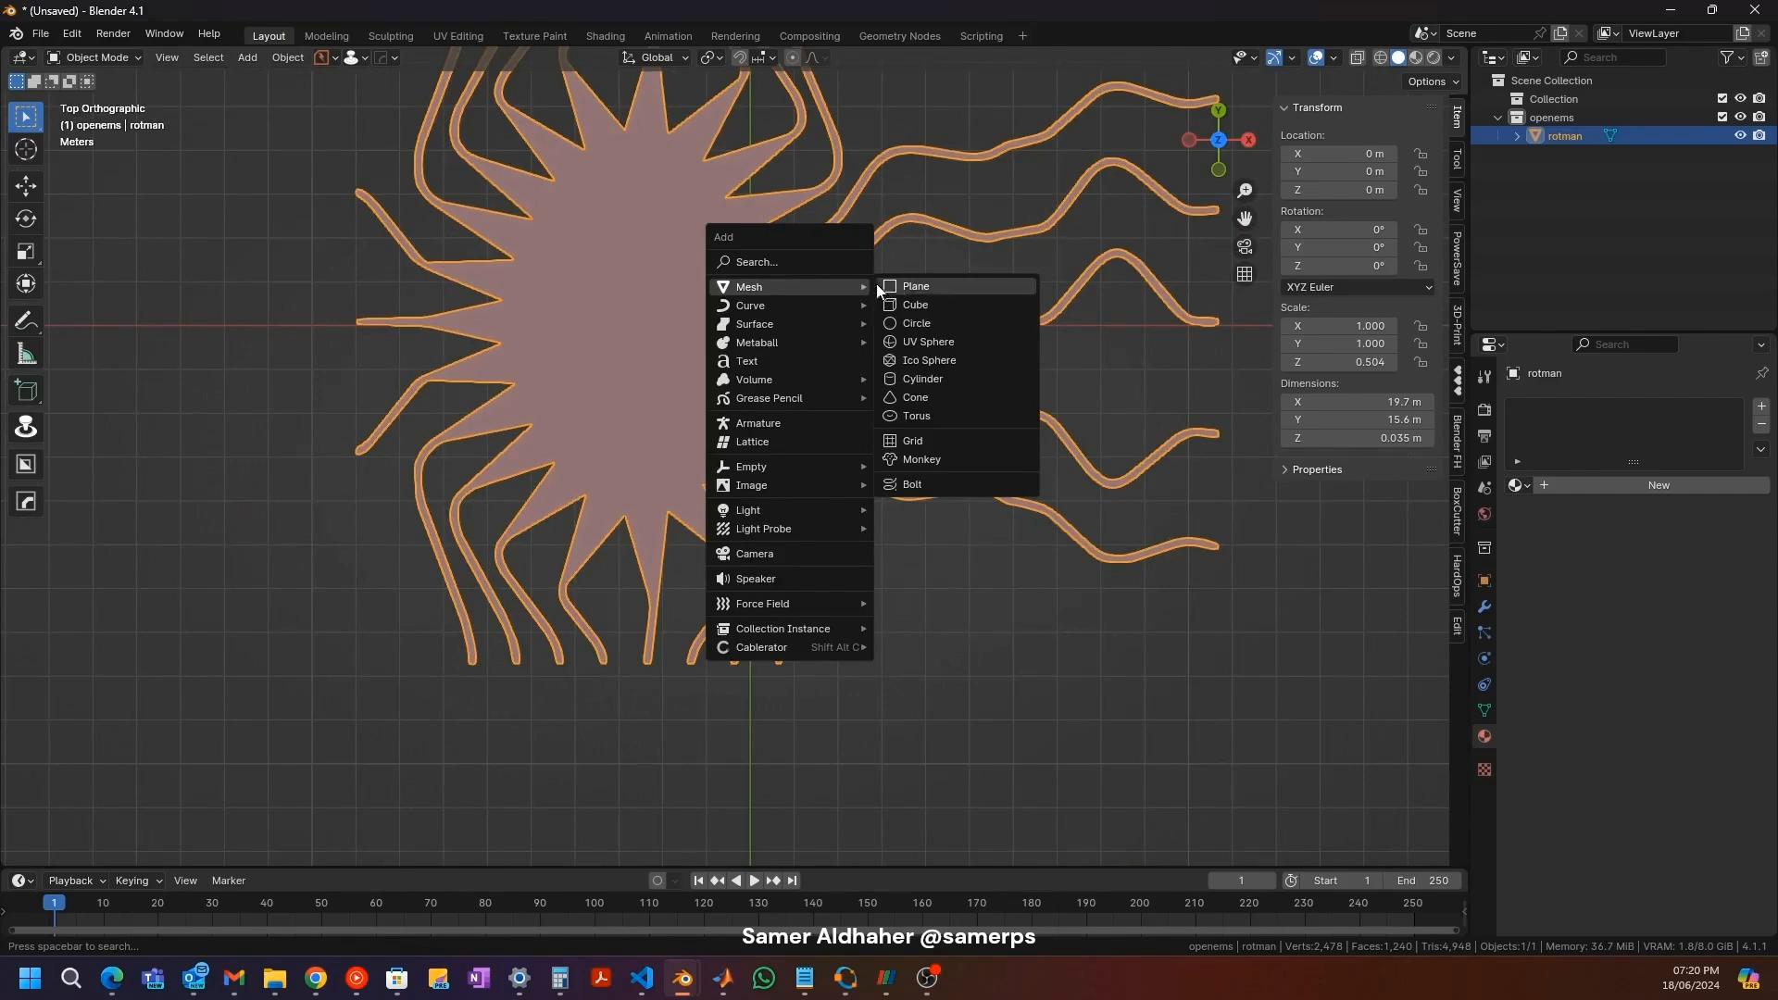
click(911, 281)
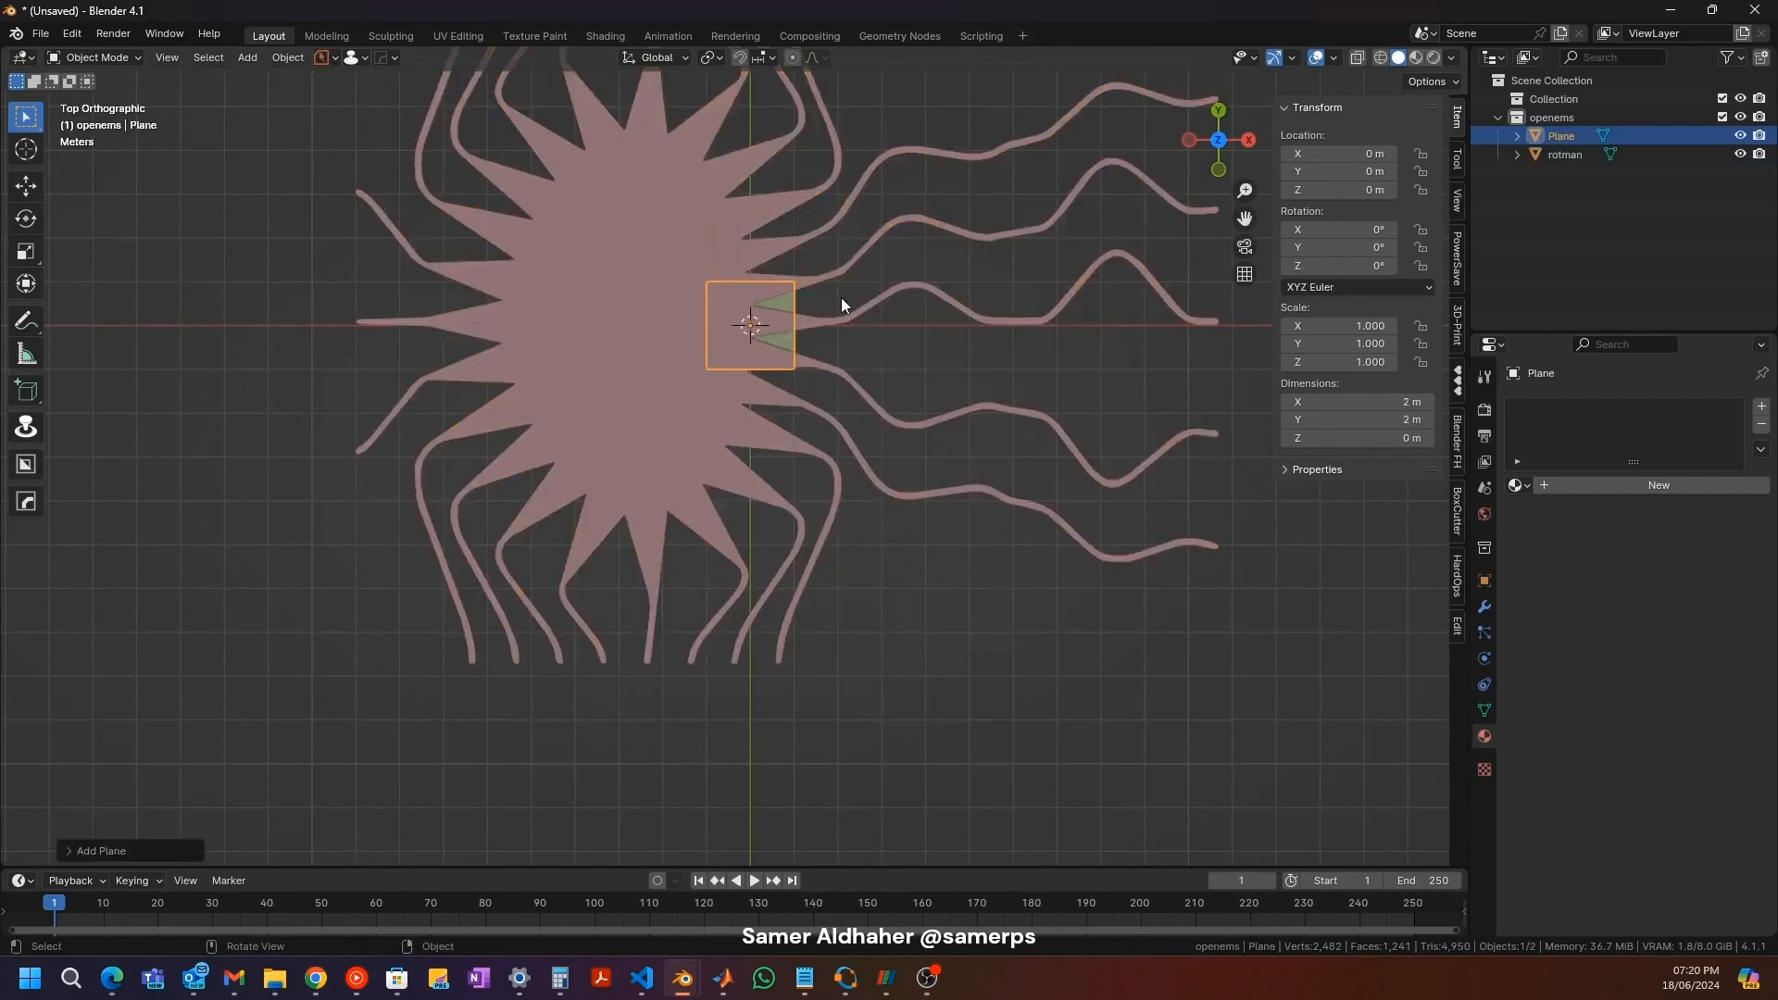
key(s)
click(769, 378)
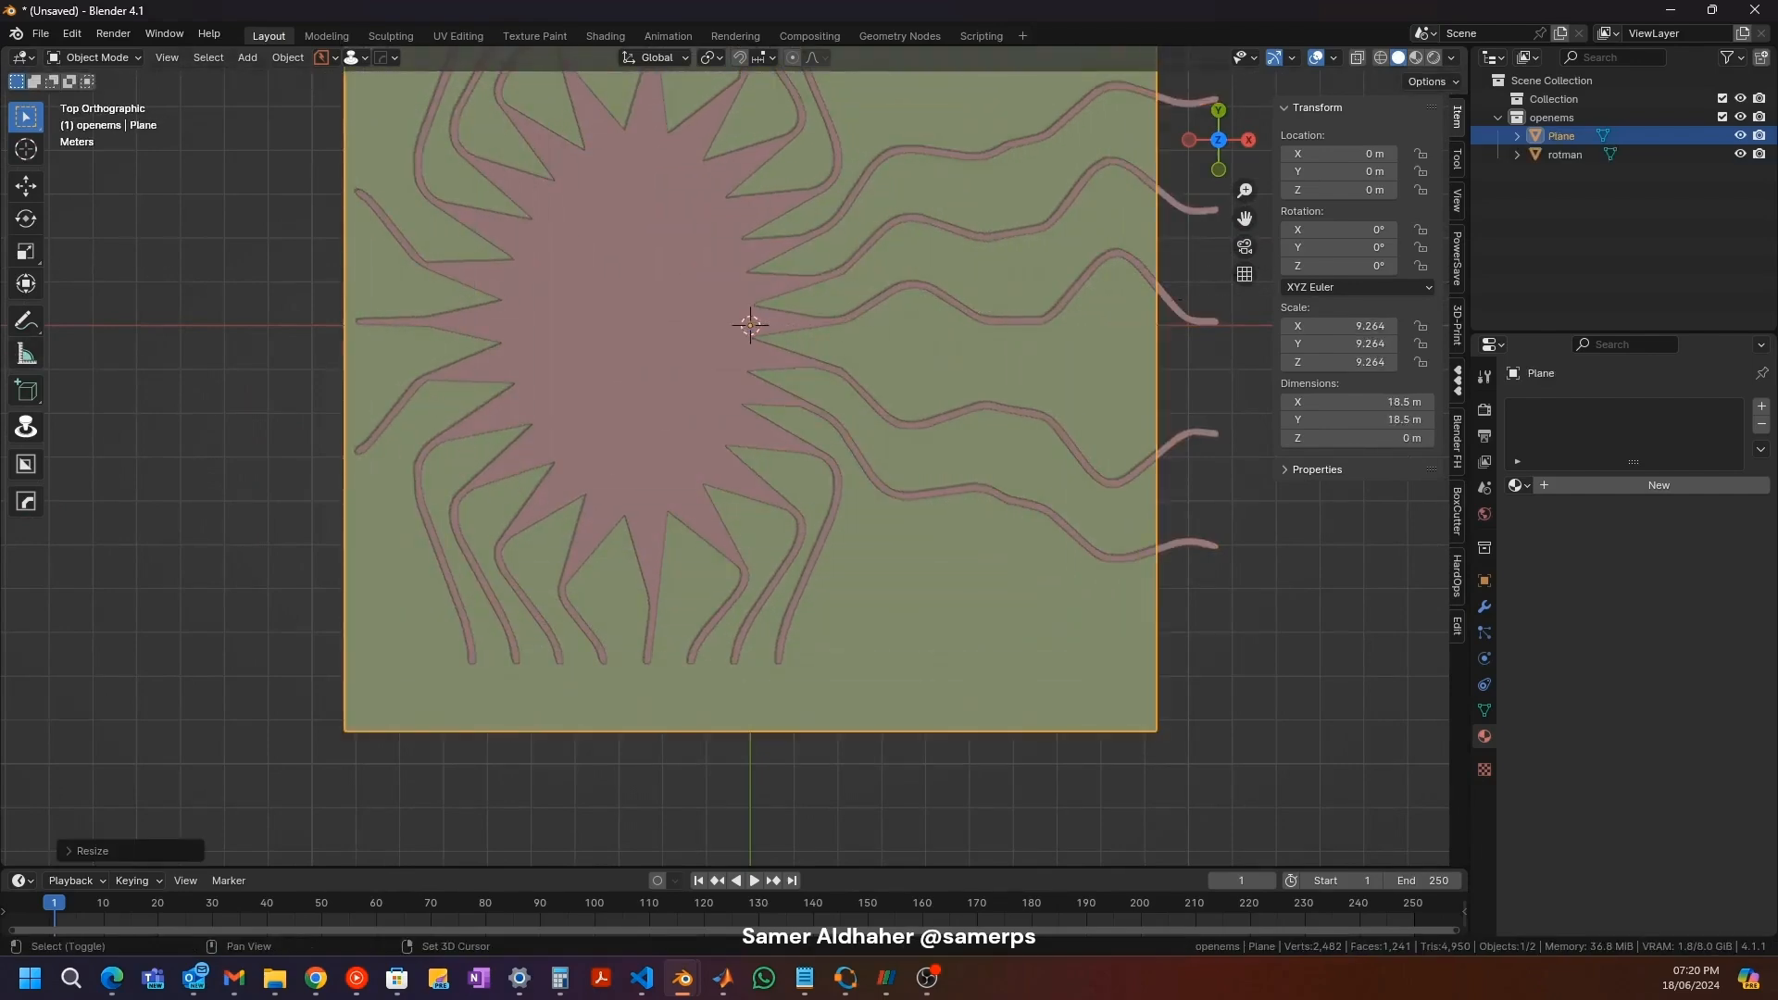
Step: Widen the plane along the X axis only, to an X scale of about 9.89
key(KP_Decimal)
key(s)
key(x)
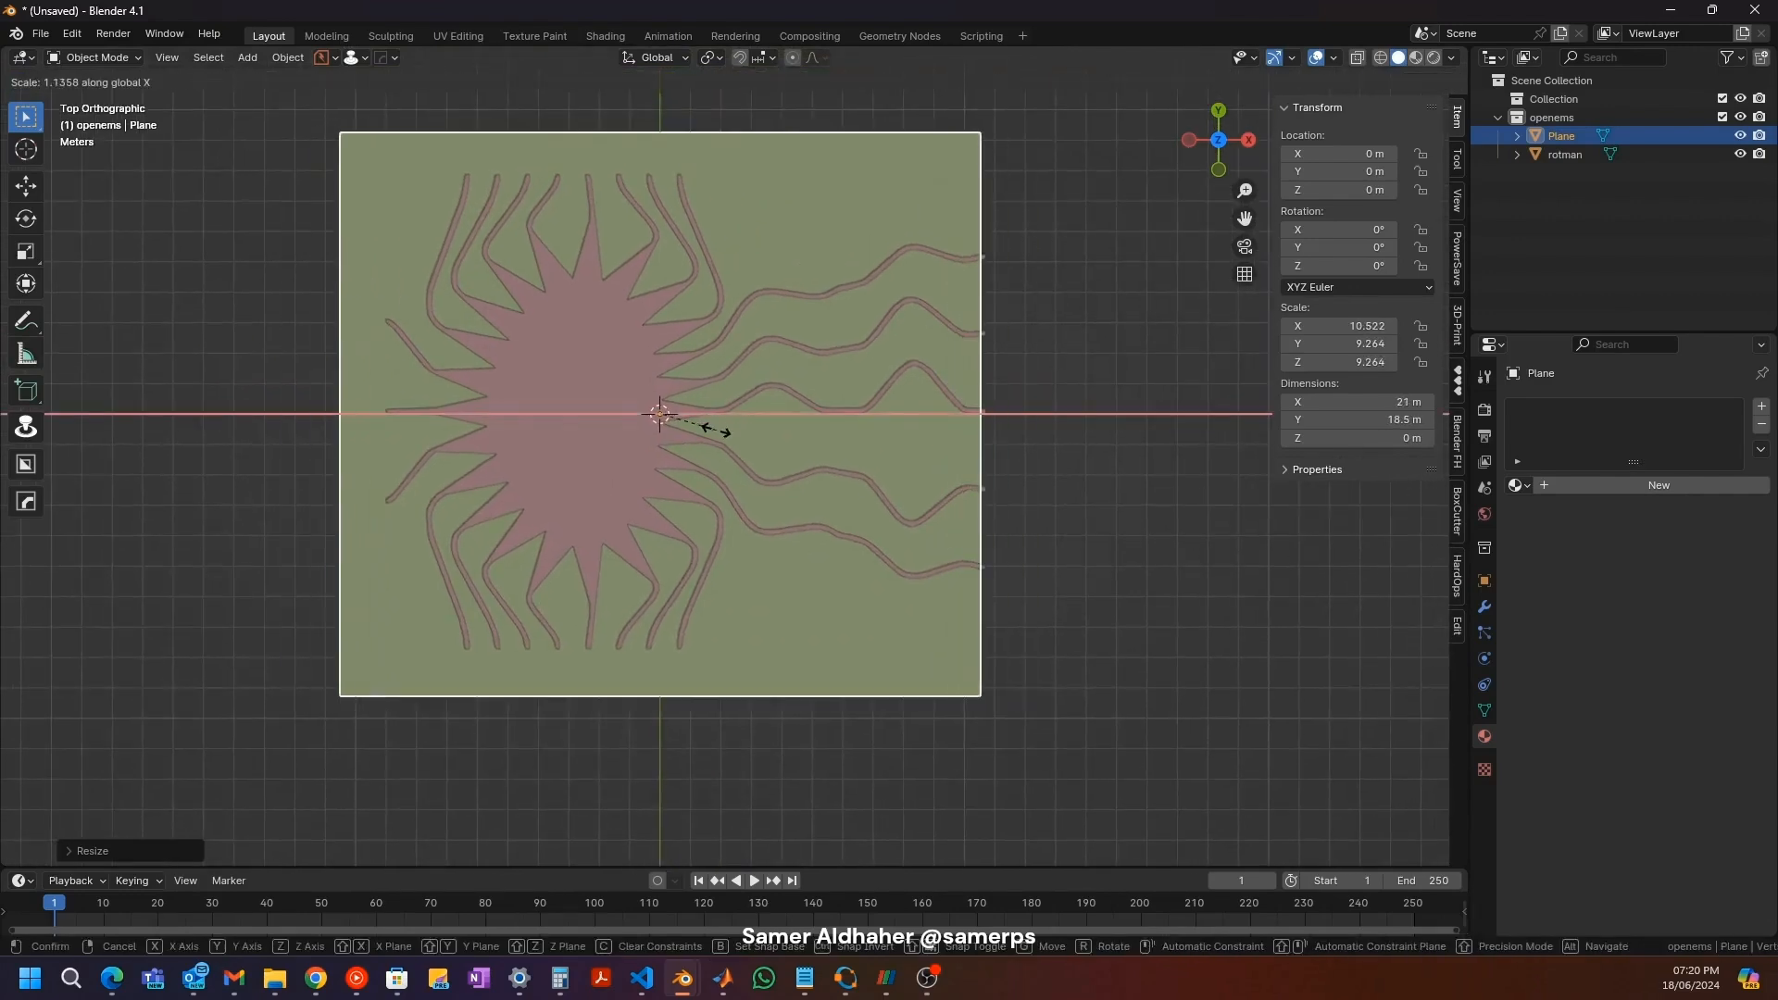
click(714, 430)
Step: Move the plane's upper edge down along Y and its right edge outward along X to just beyond the lens outline
key(Tab)
drag(281, 109, 1041, 216)
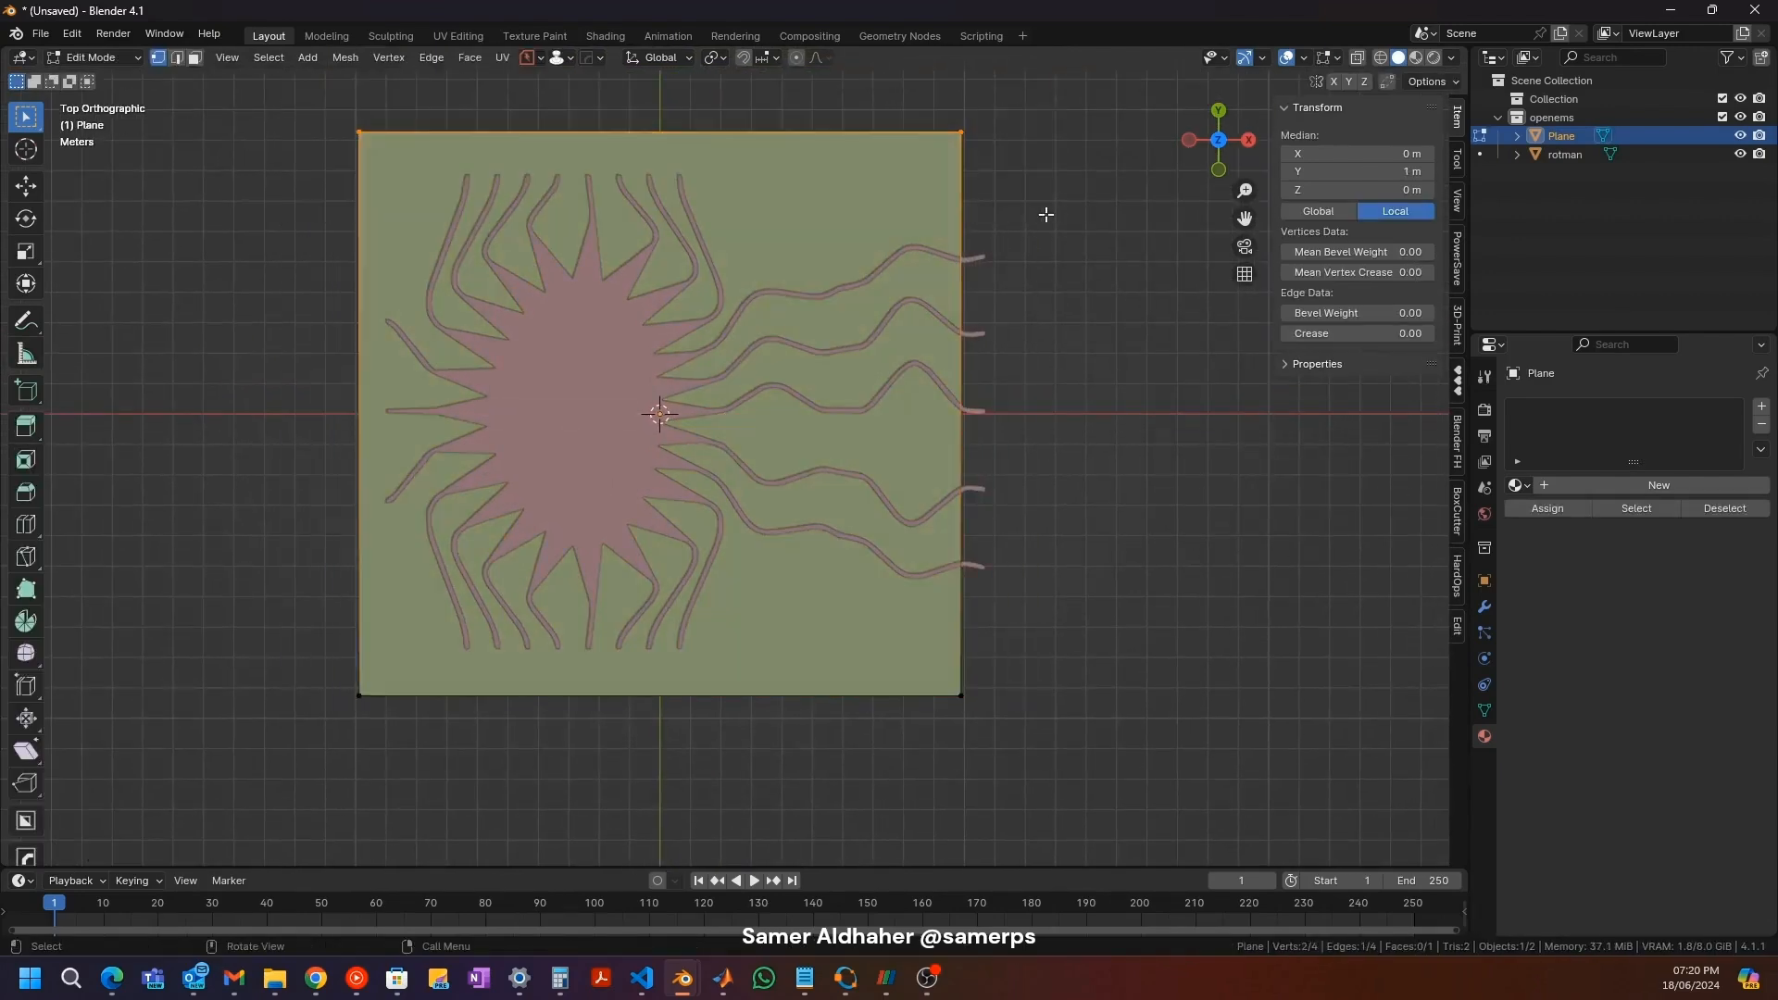
key(y)
drag(922, 120, 1070, 724)
key(g)
key(x)
click(1101, 722)
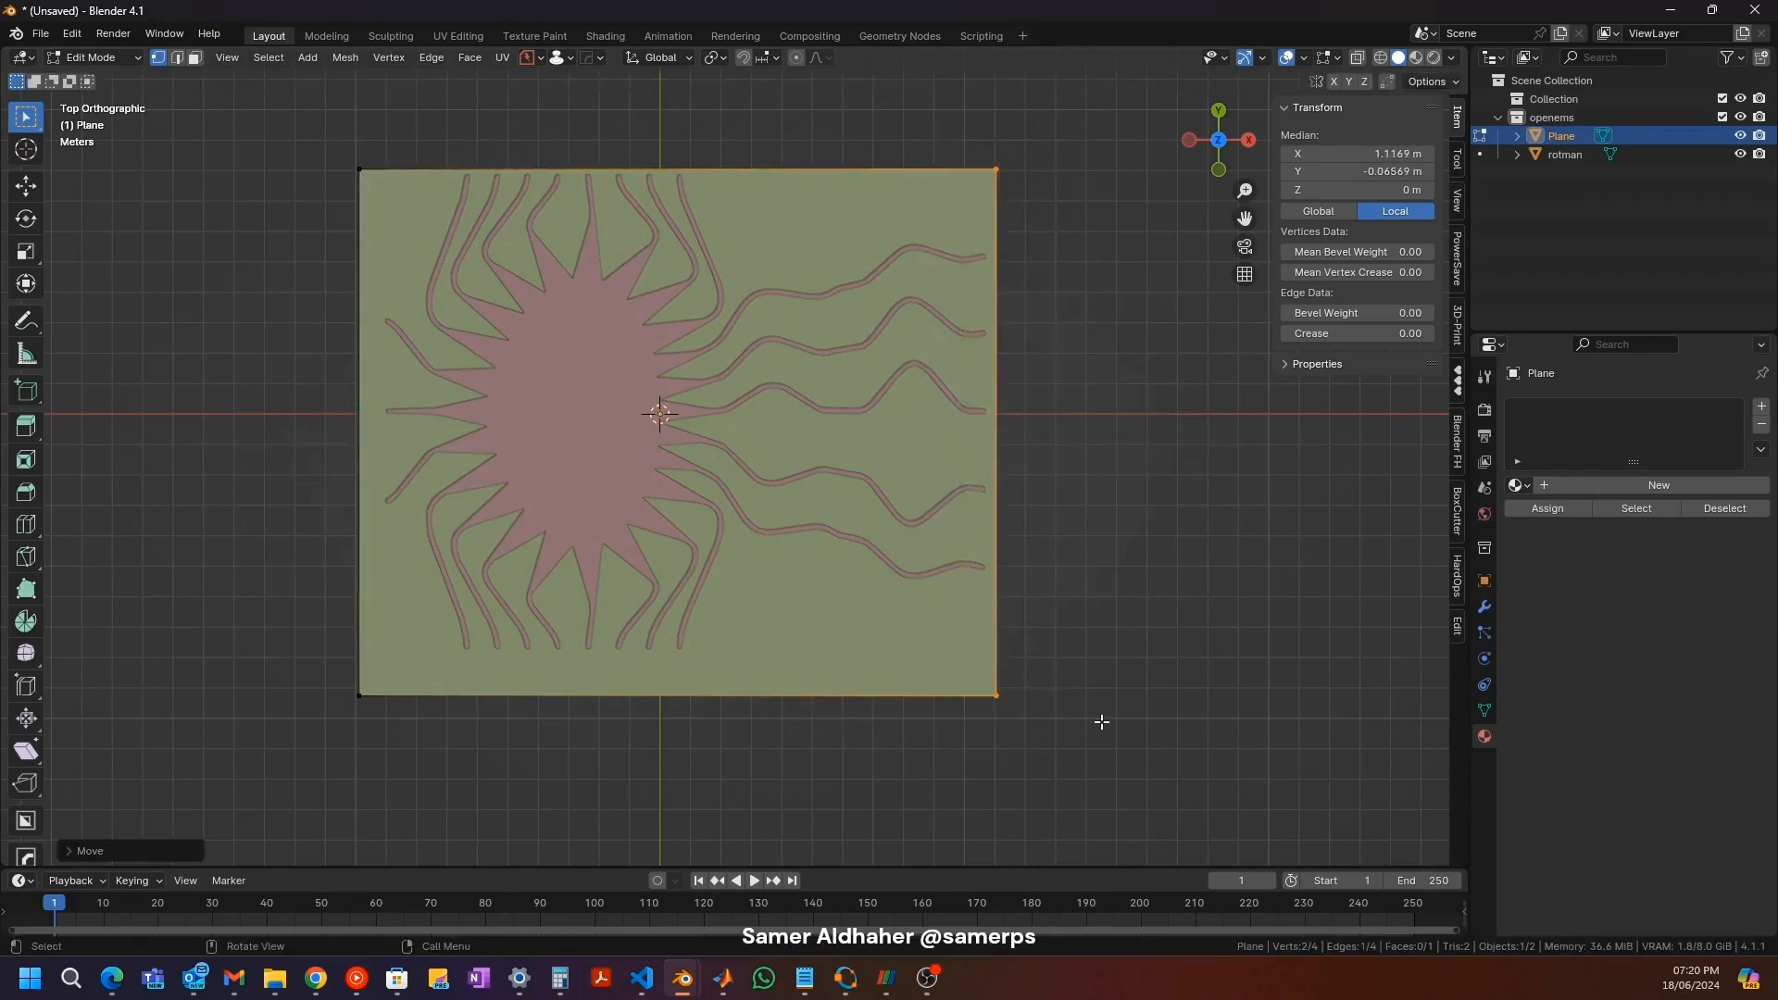
Step: Move the plane's left and lower edges inward to just outside the lens, making the plane about 20.2 by 15.9 m
drag(311, 122, 412, 746)
key(g)
key(x)
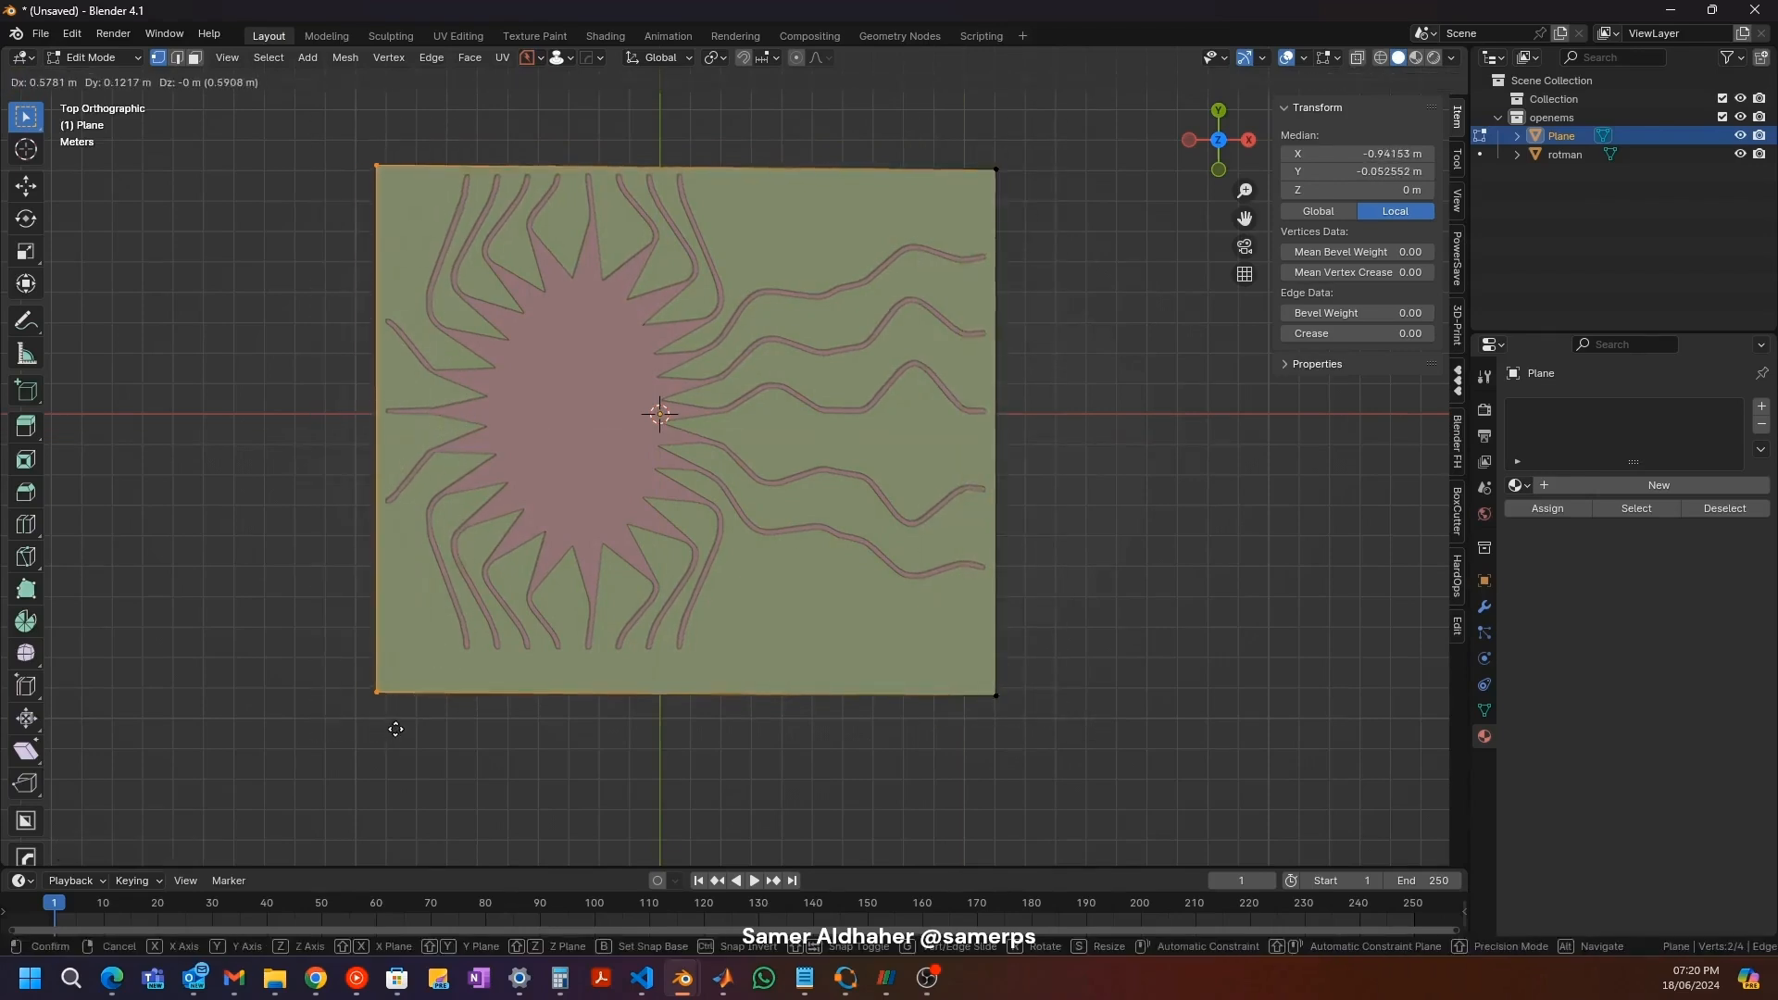
click(400, 730)
drag(286, 655, 1152, 775)
key(g)
key(y)
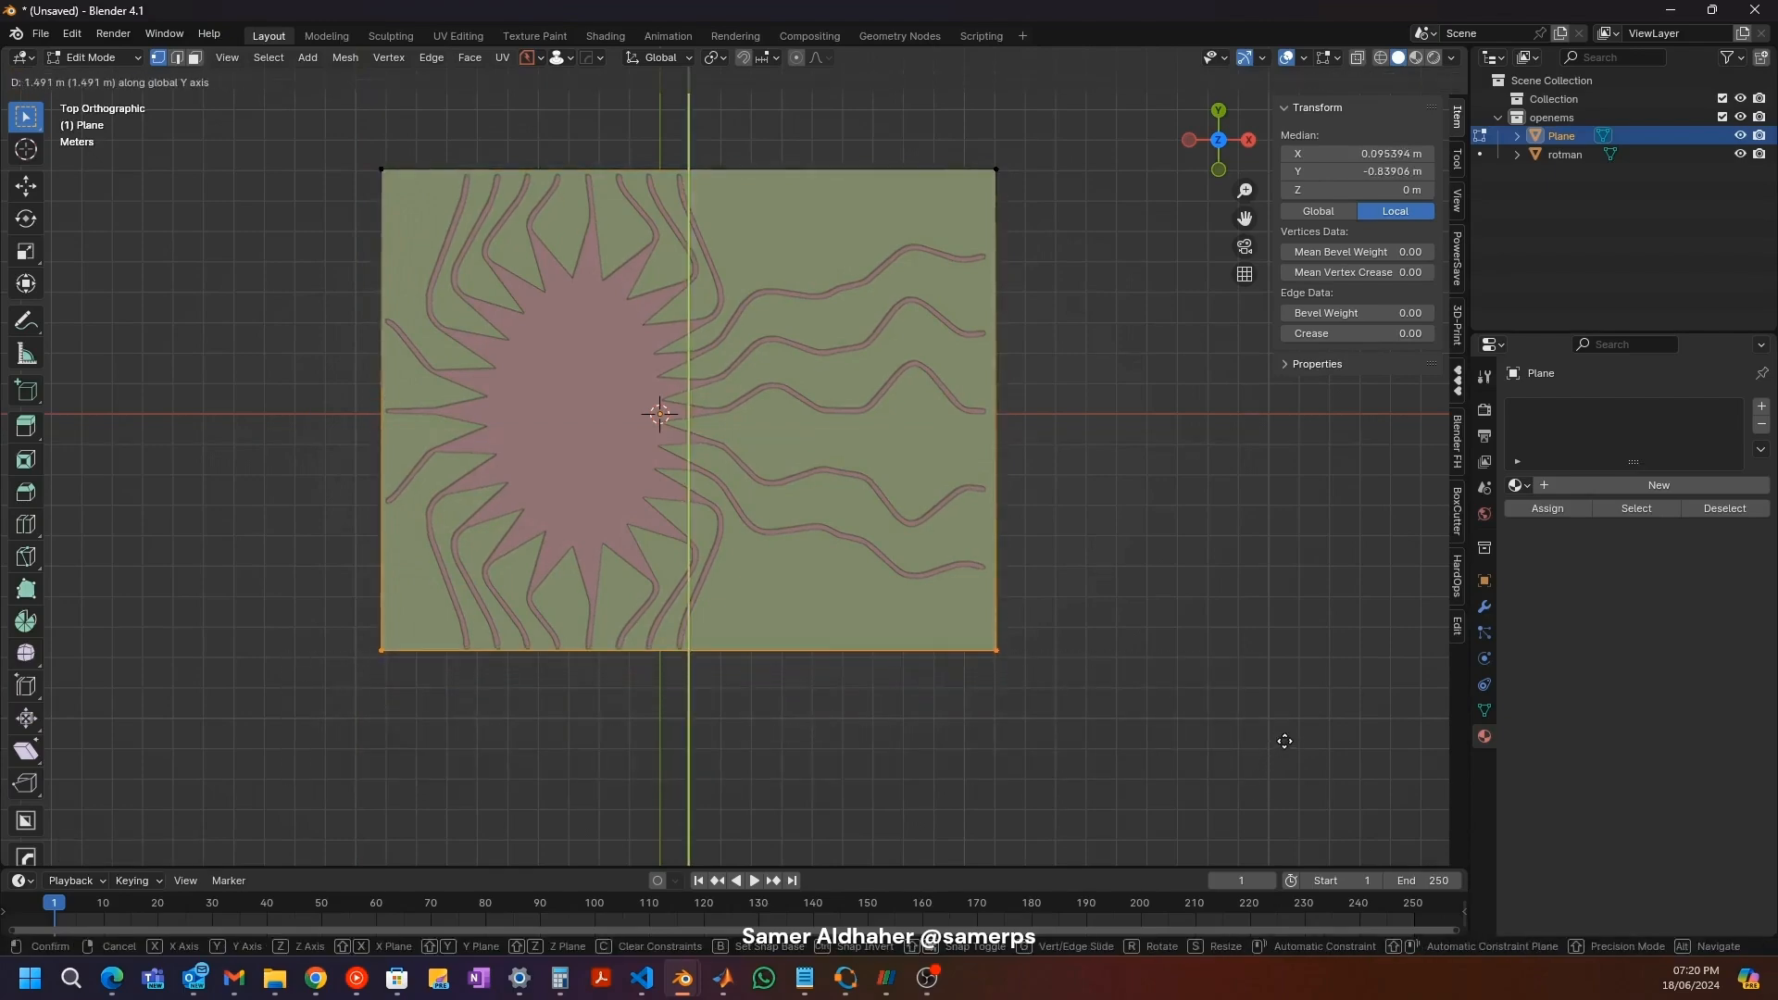
click(1278, 746)
middle_drag(728, 697, 804, 384)
key(Tab)
Step: Lower the plane beneath the lens by setting its Z location to -0.2 m
click(1231, 137)
scroll(732, 287, up, 4)
shift+middle_drag(620, 366, 730, 453)
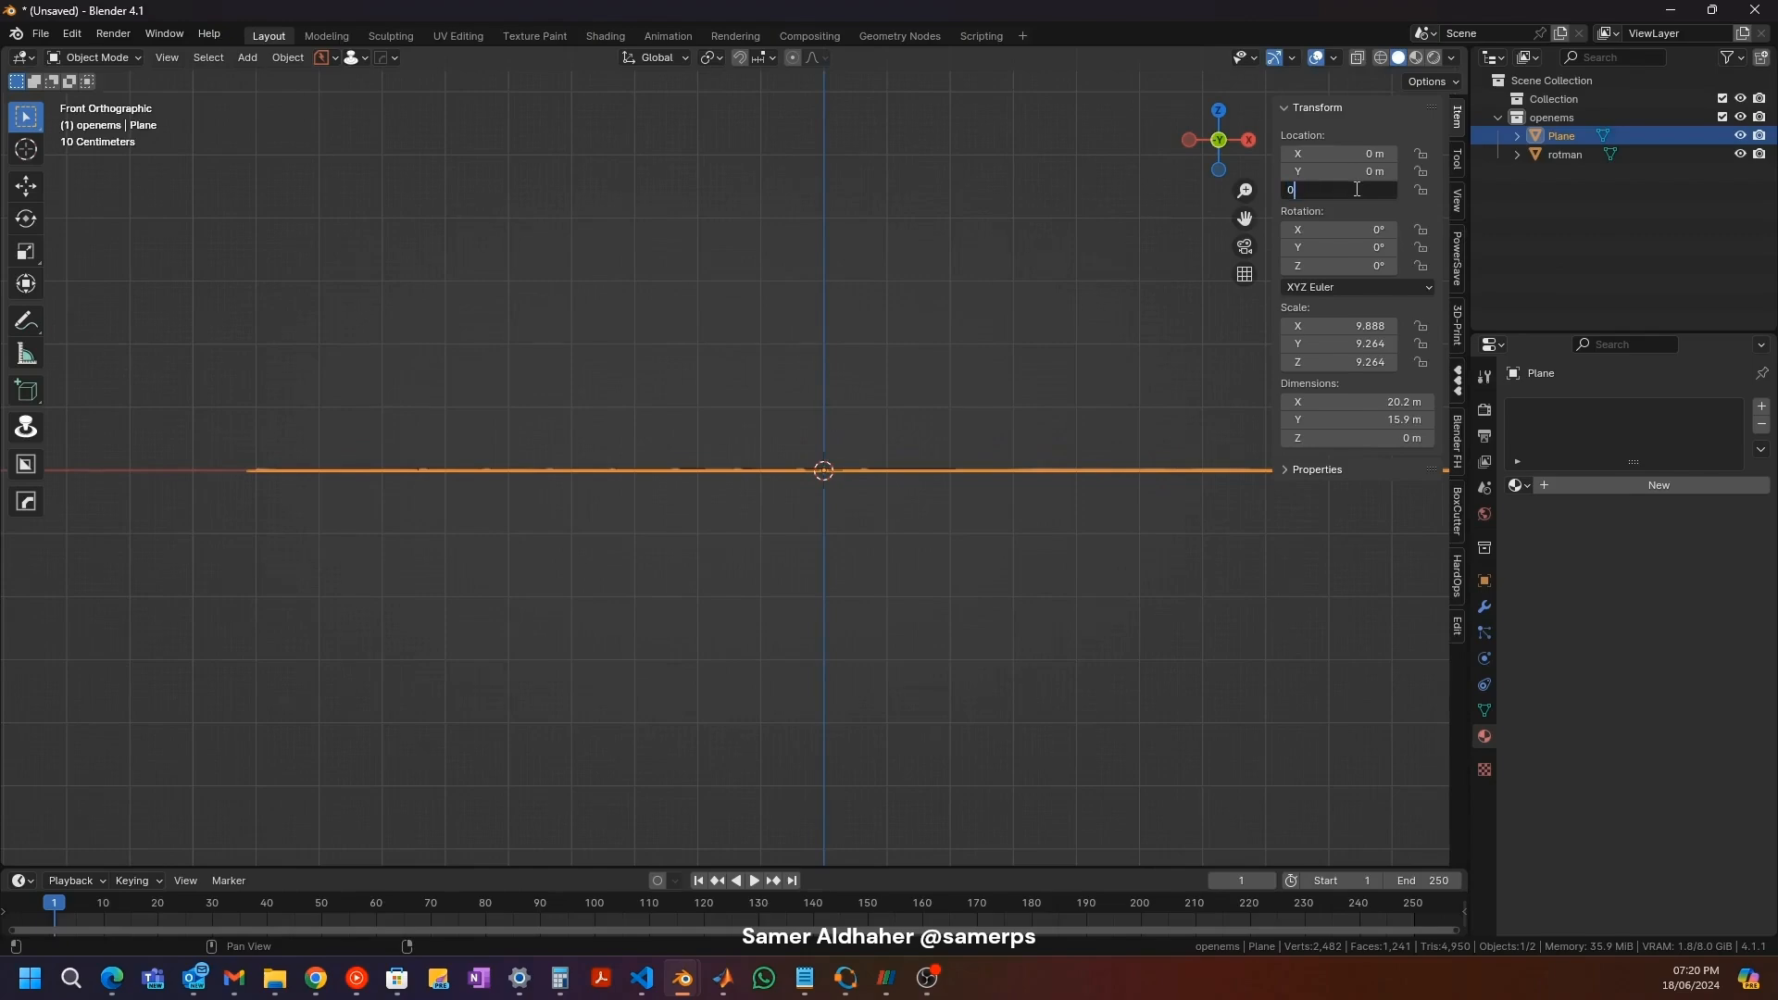
click(1356, 189)
text(-0.2)
key(Return)
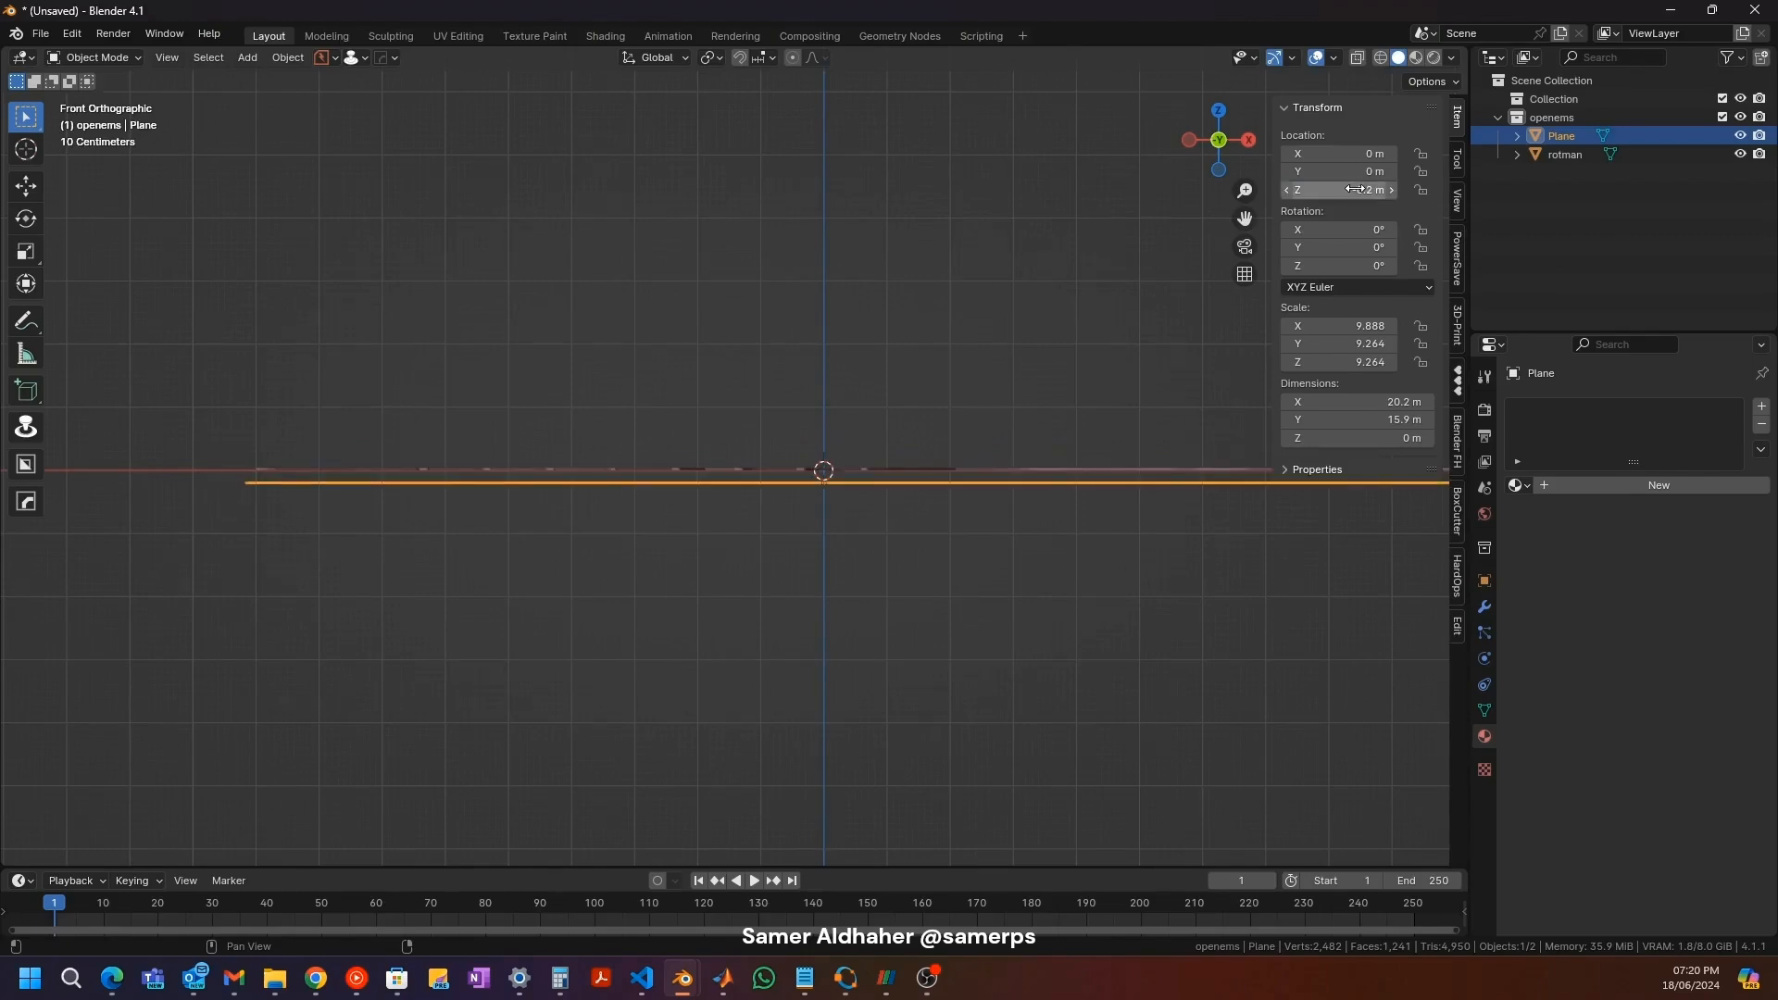
click(776, 370)
mouse_move(809, 289)
middle_down()
mouse_move(779, 367)
mouse_move(825, 330)
mouse_move(813, 304)
mouse_move(797, 317)
middle_up()
Step: Recheck the substrate thickness in the paper's cross section, and select the plane in Blender for mesh editing
key(alt+Tab)
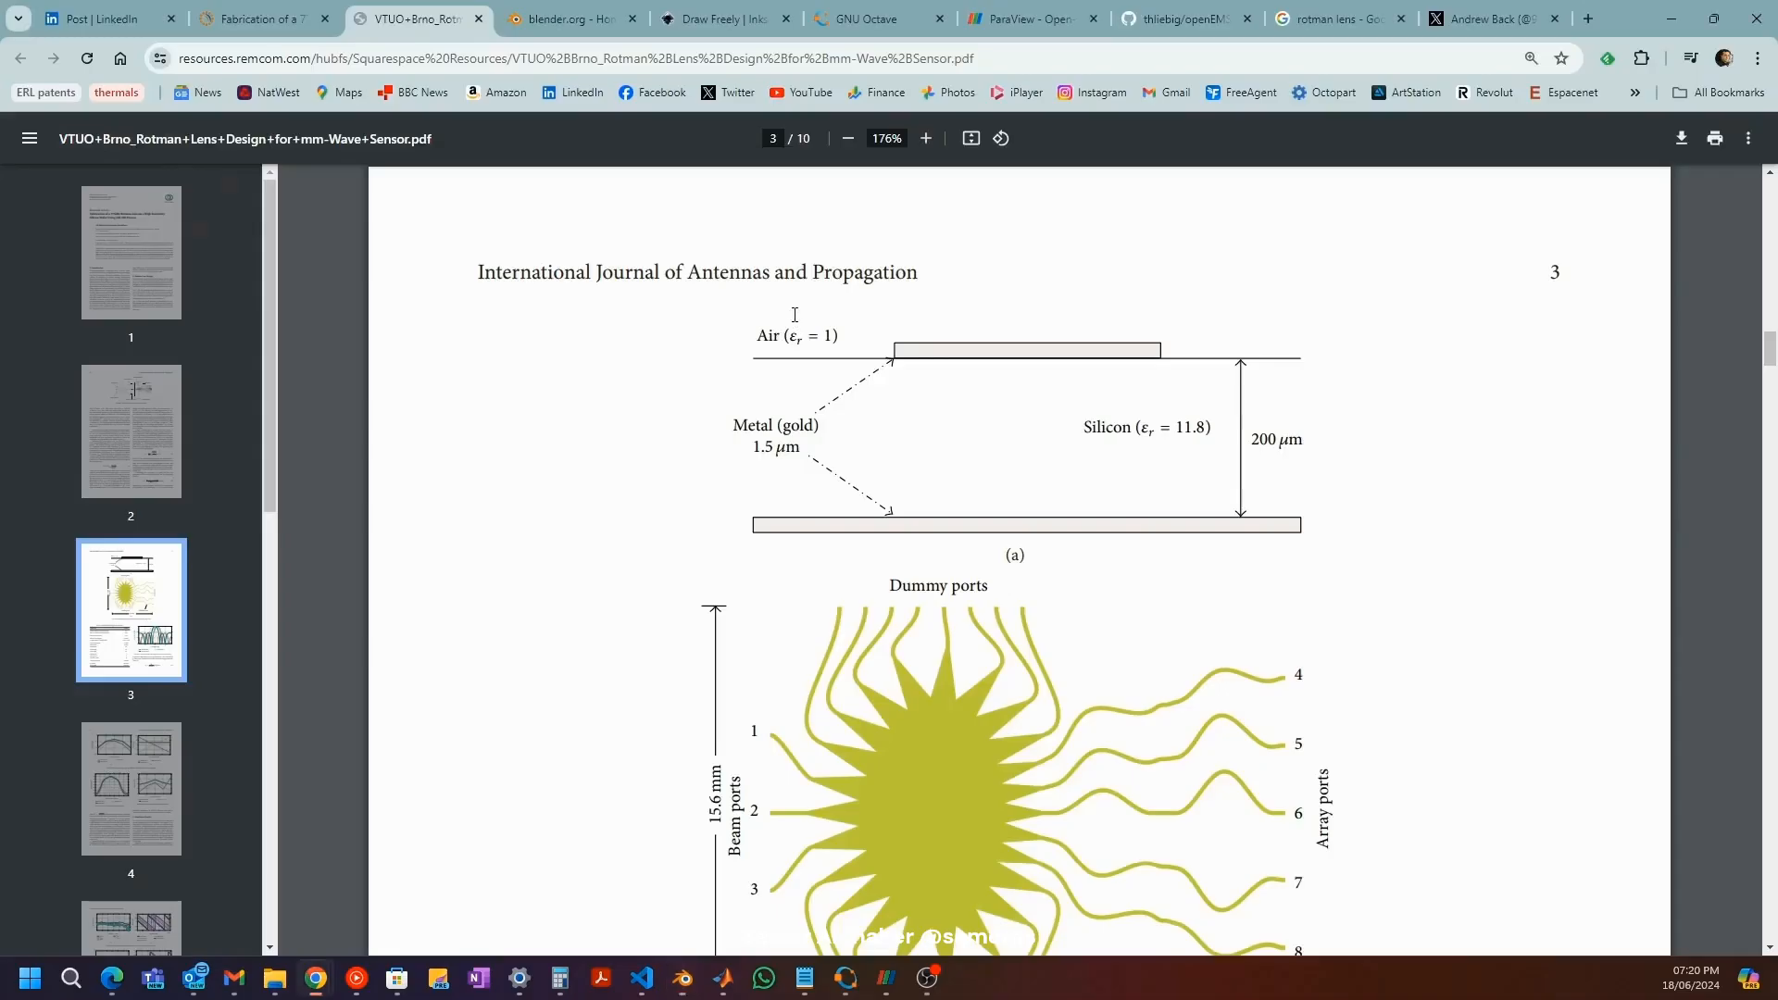
key(alt+Tab)
middle_drag(460, 333, 978, 374)
click(663, 535)
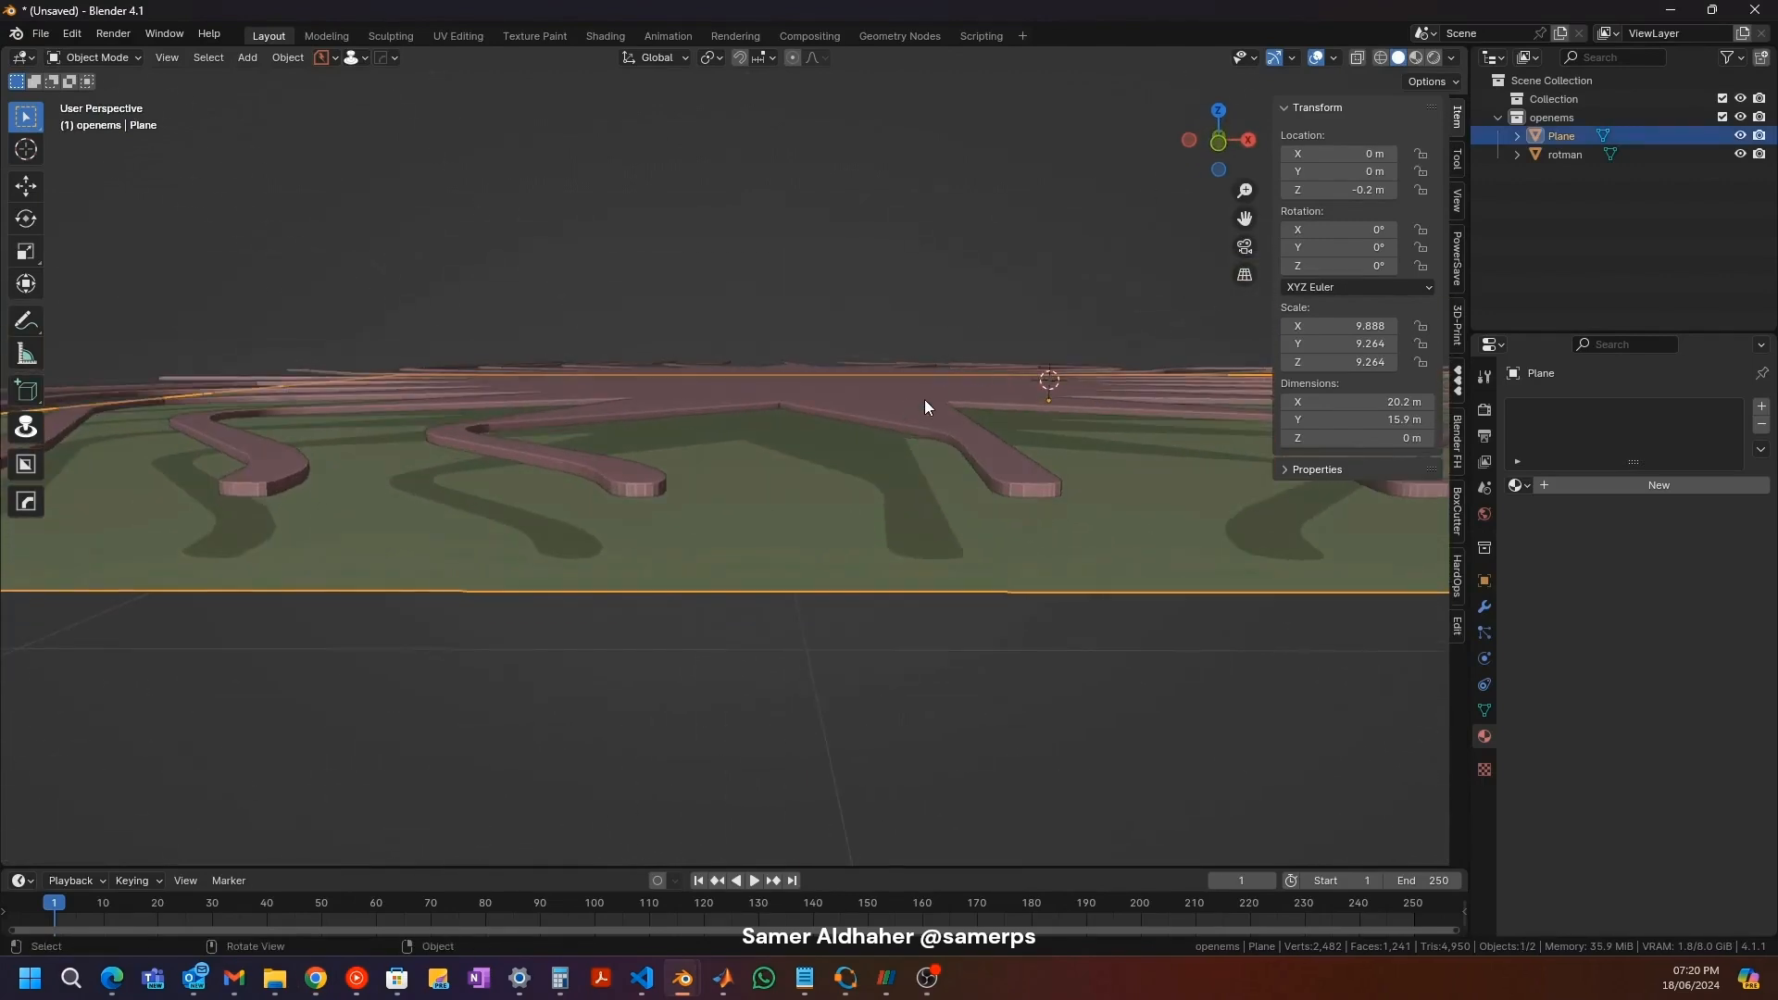
key(Tab)
key(g)
key(z)
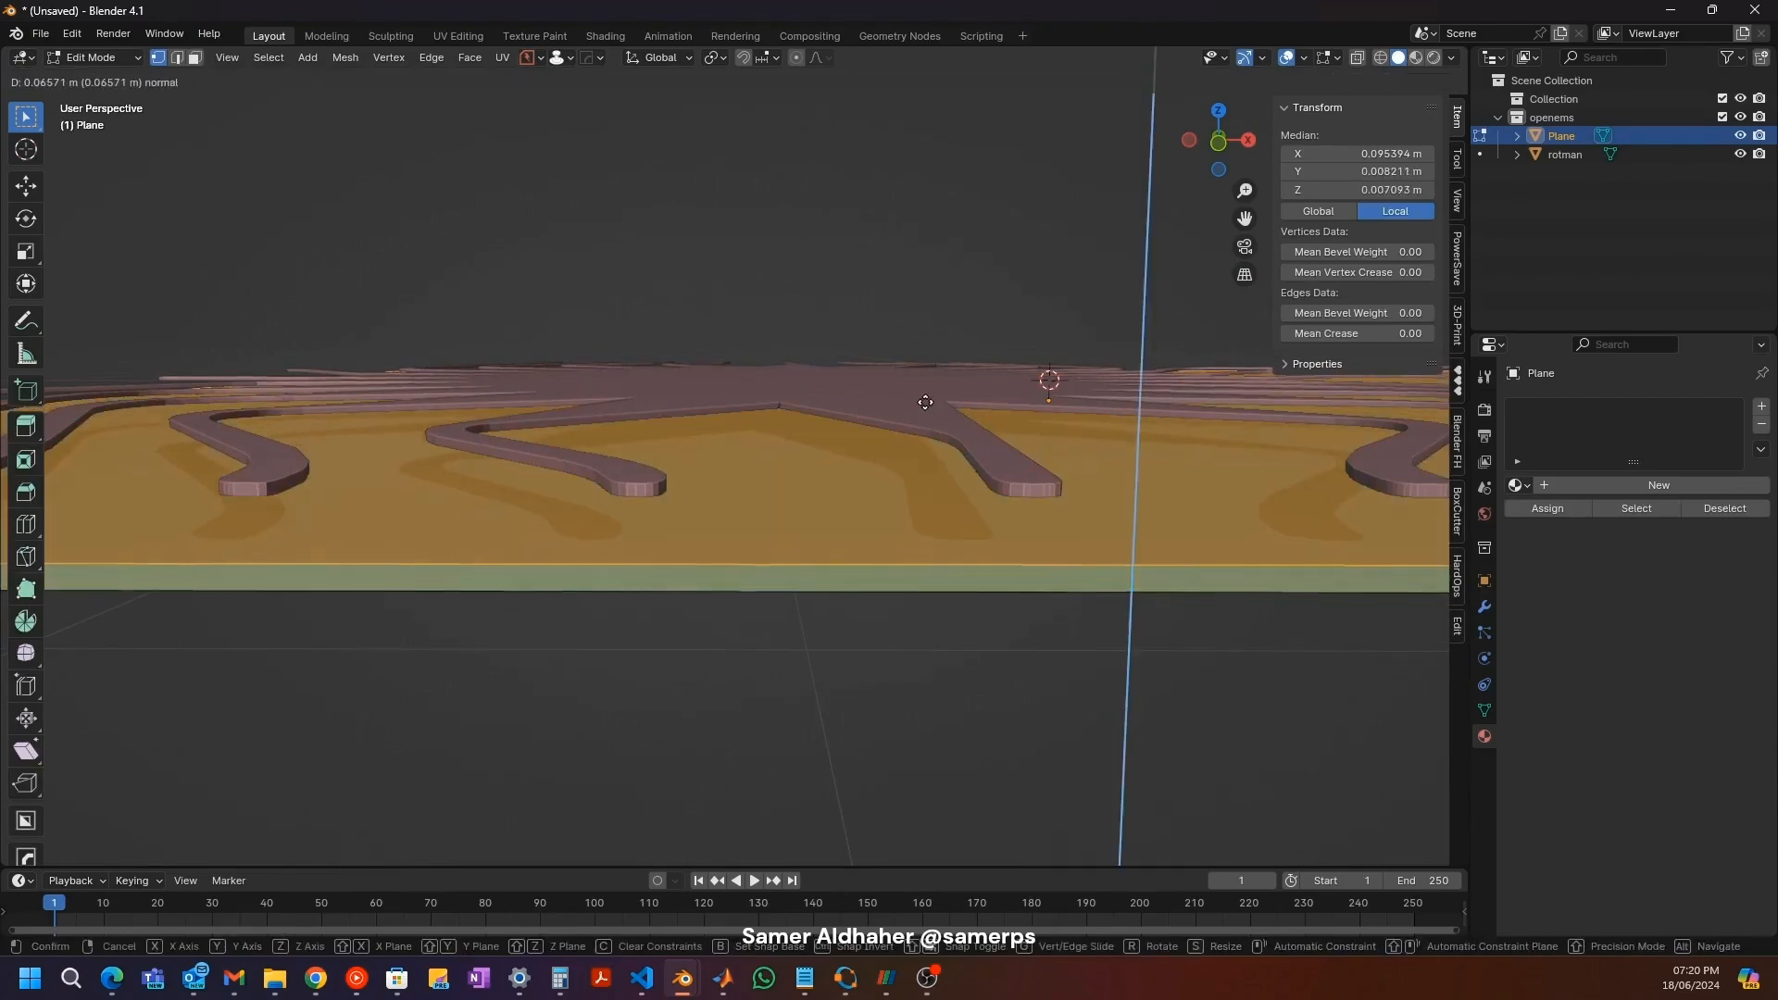
right_click(877, 393)
Step: Extrude the plane upward into a slab about 0.12 m thick and return to Object Mode
scroll(877, 393, down, 3)
middle_drag(882, 396, 894, 470)
scroll(992, 445, down, 3)
key(e)
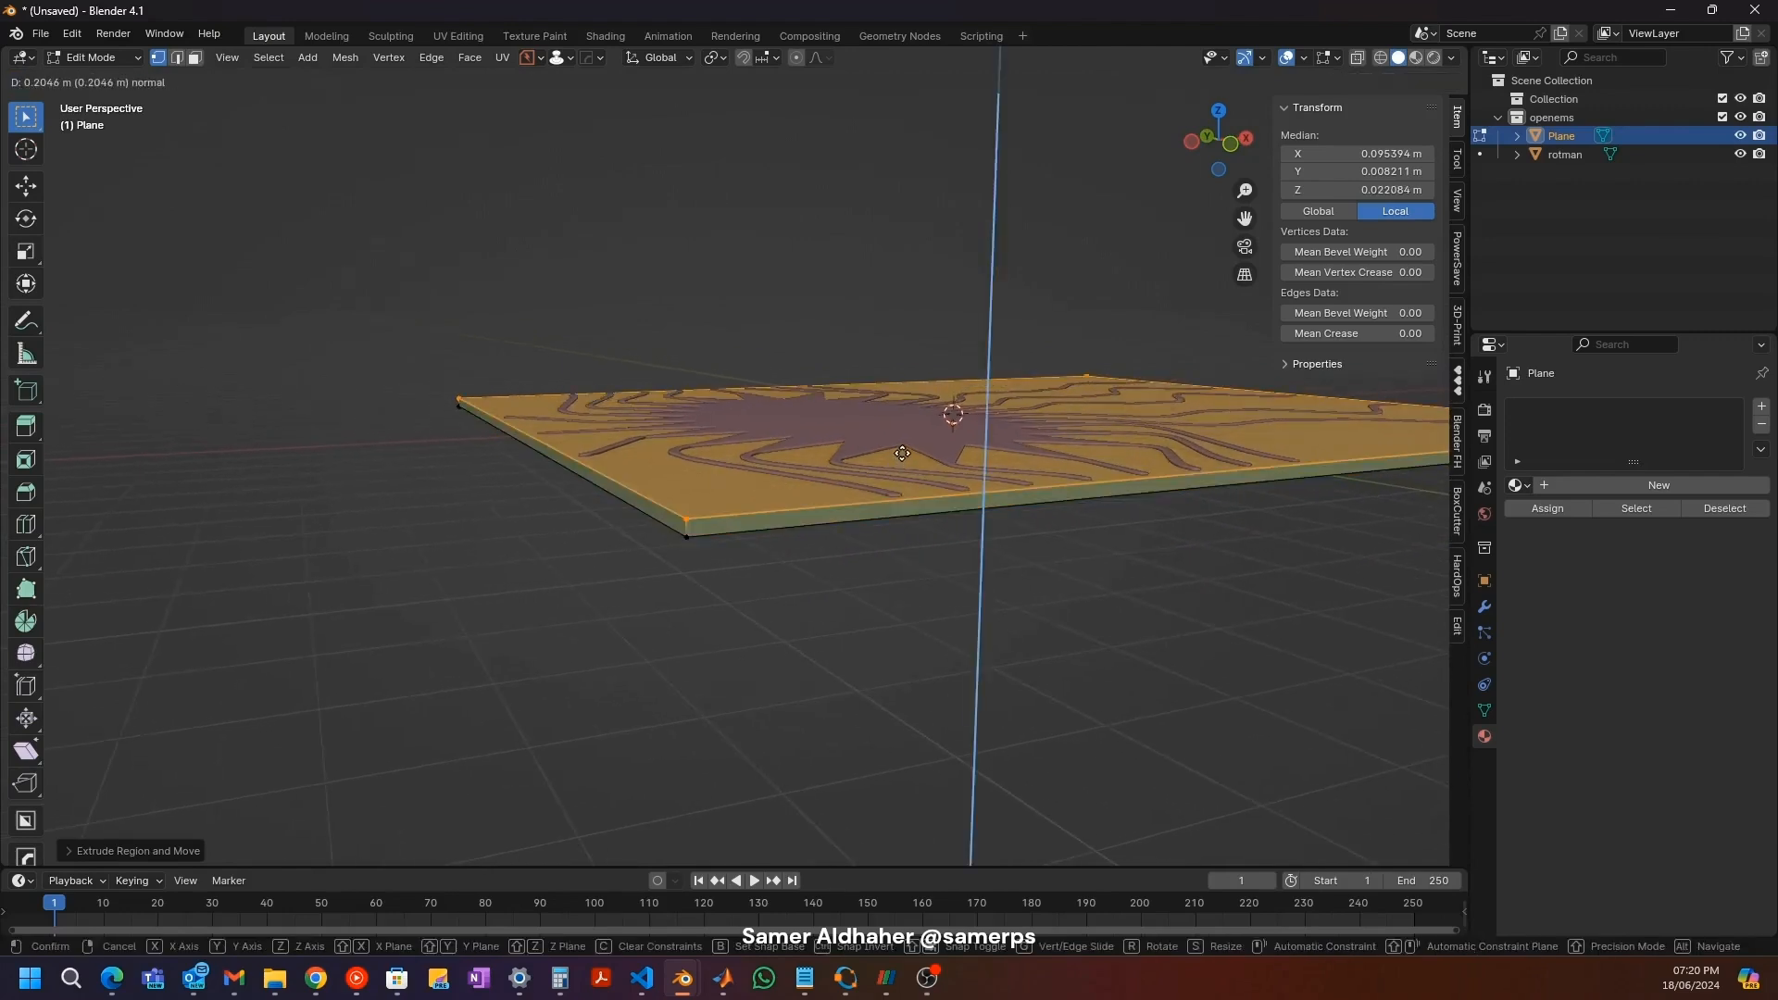
click(1044, 441)
scroll(1045, 441, up, 3)
key(Tab)
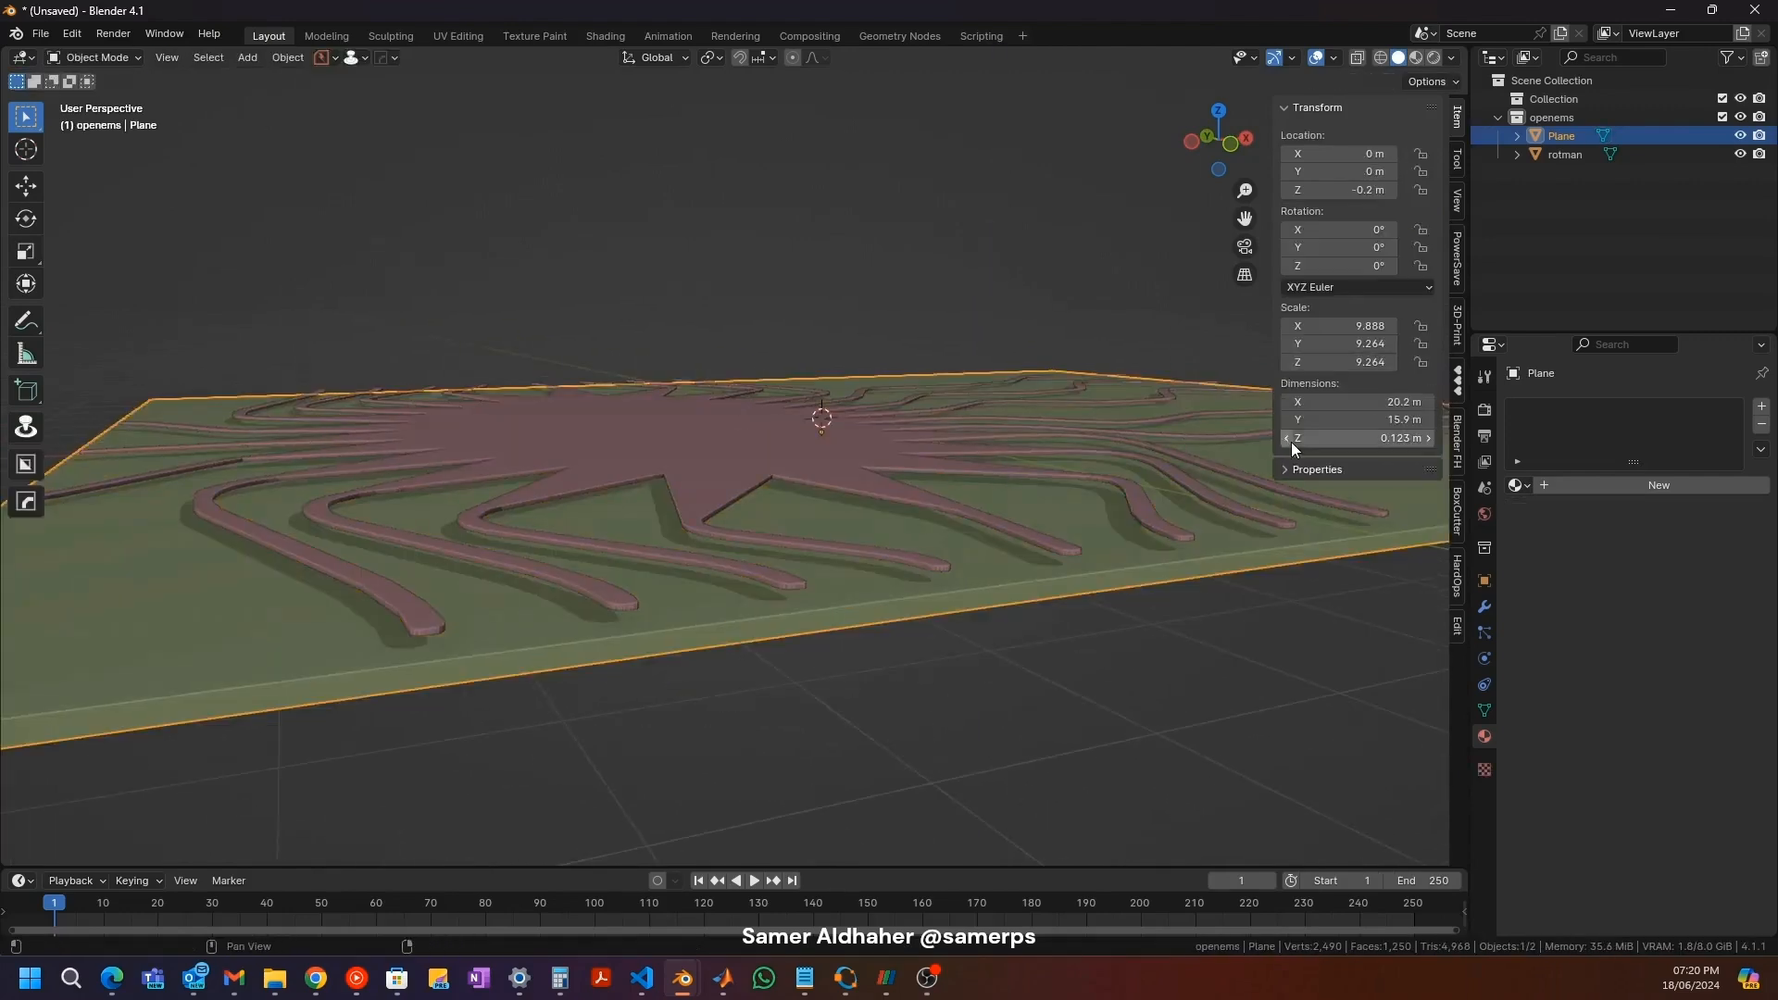
Step: Set the slab's Z dimension to 0.035 m and show the gap between both layers in front view
key(Return)
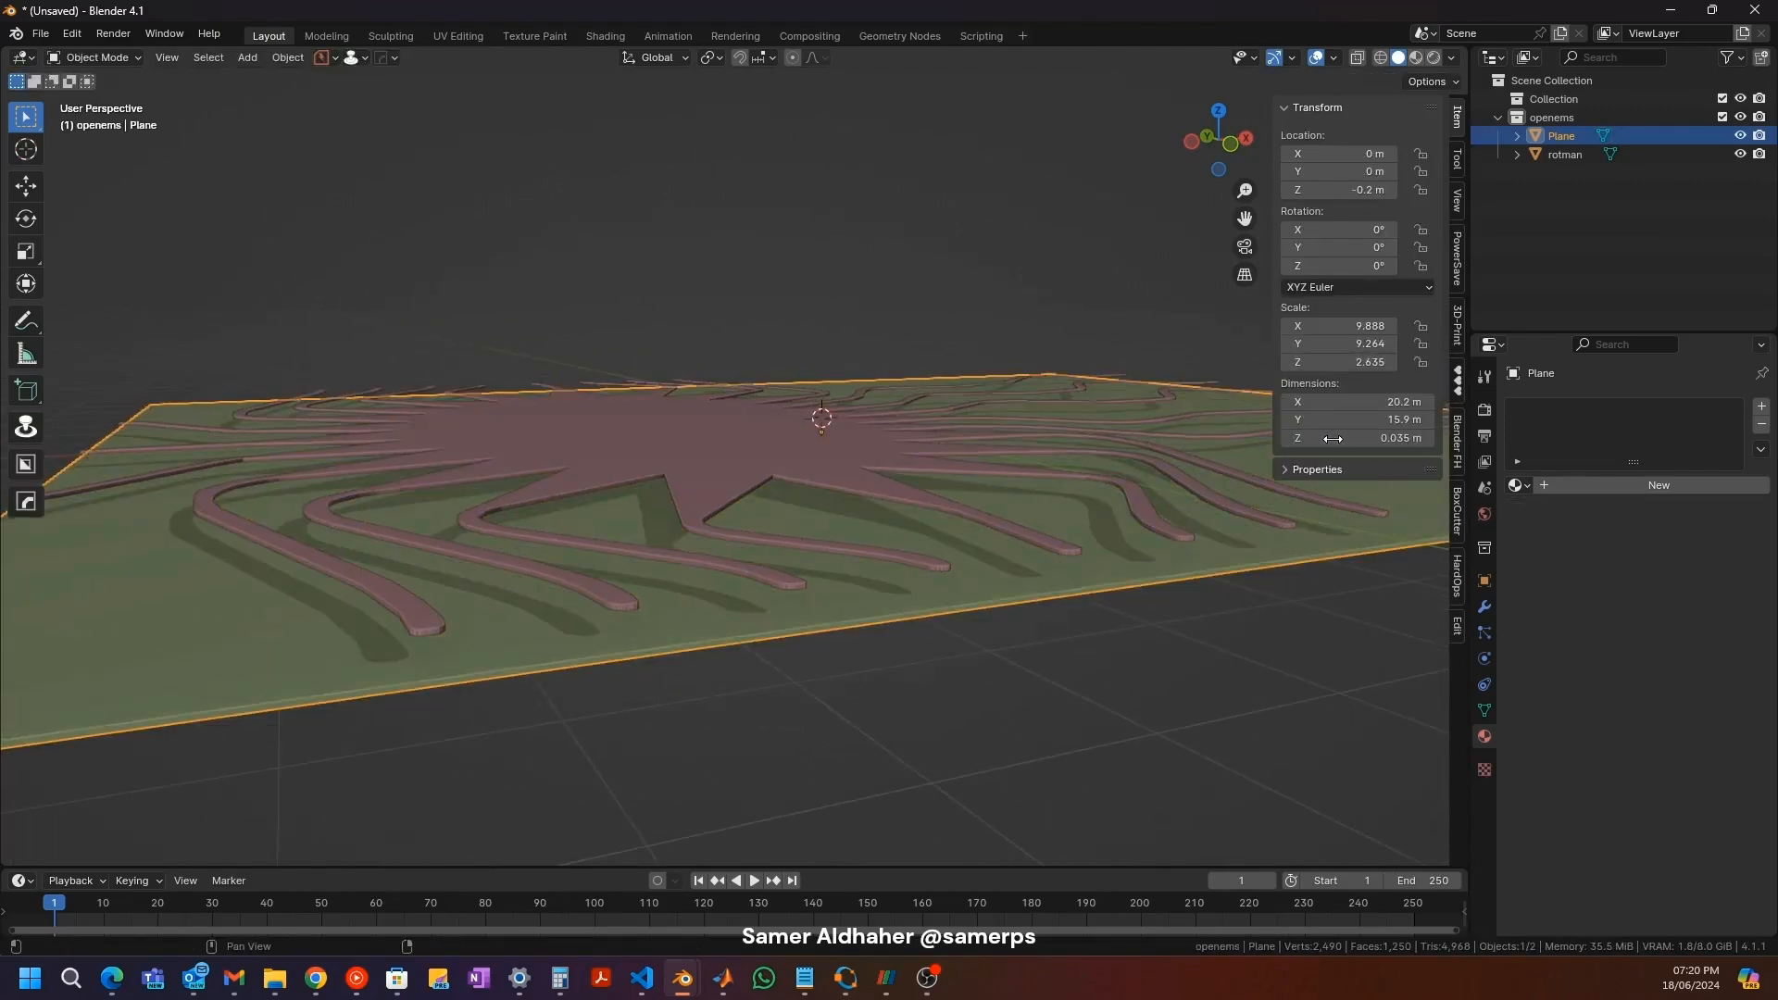
click(1245, 142)
scroll(791, 435, up, 6)
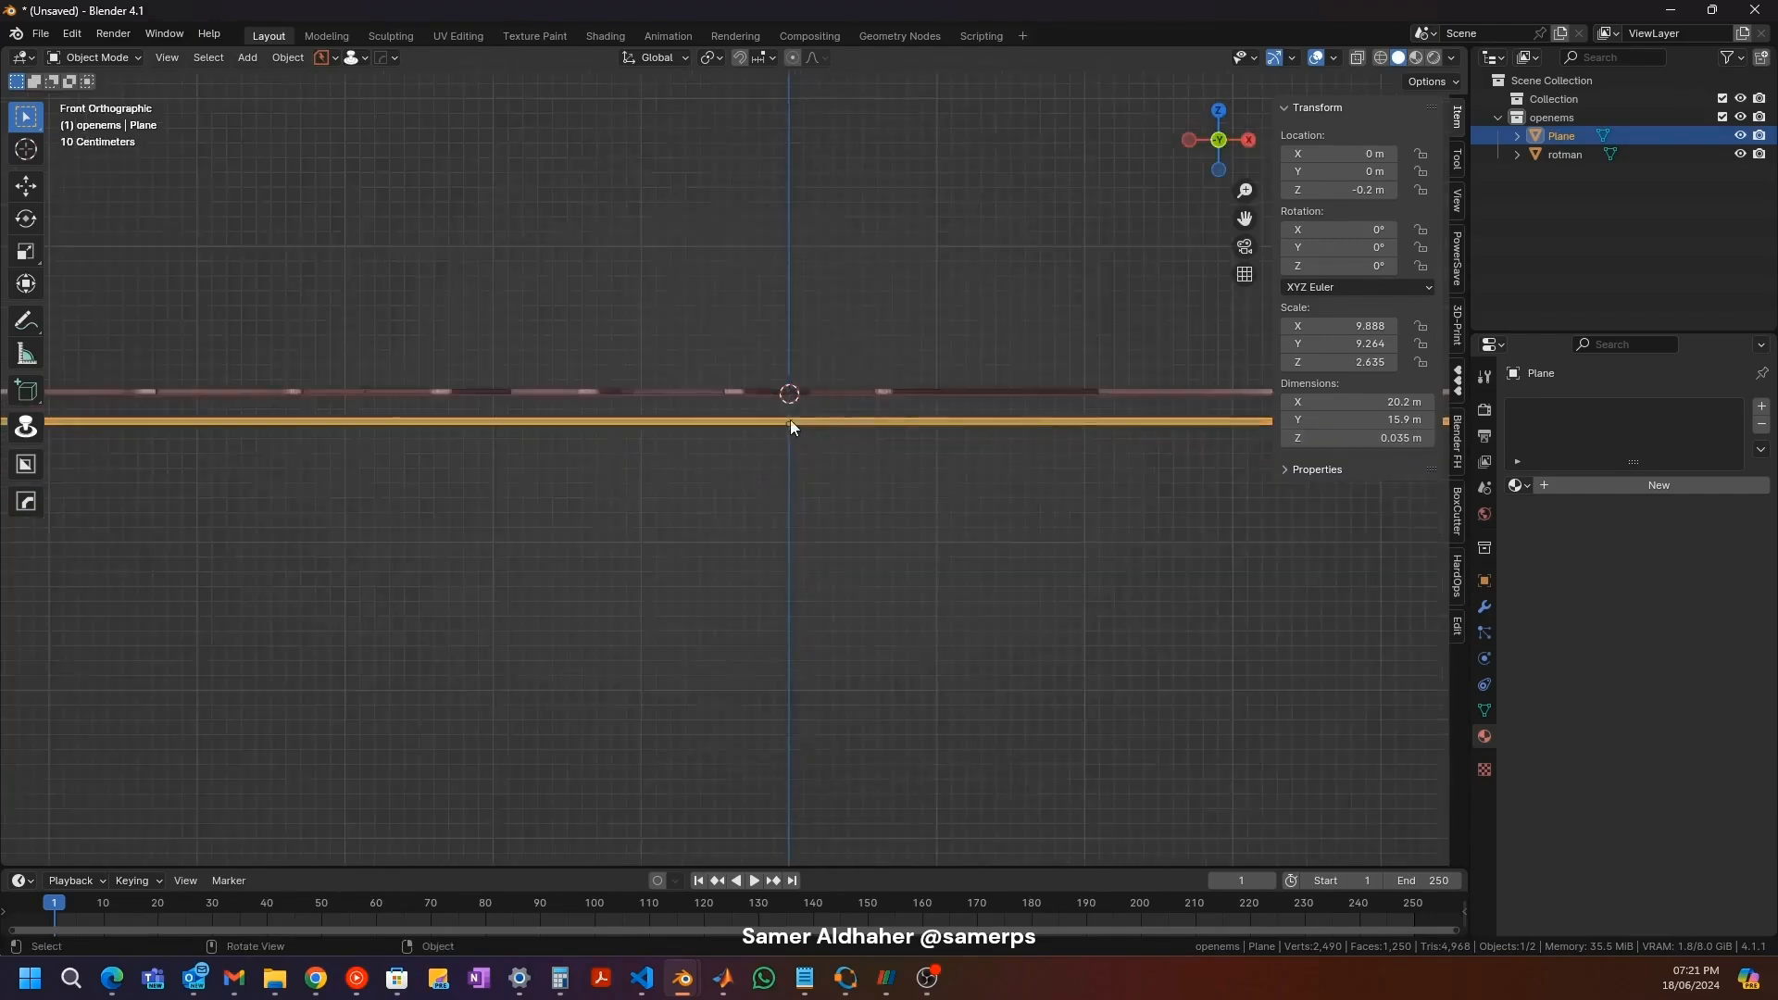
scroll(581, 293, up, 1)
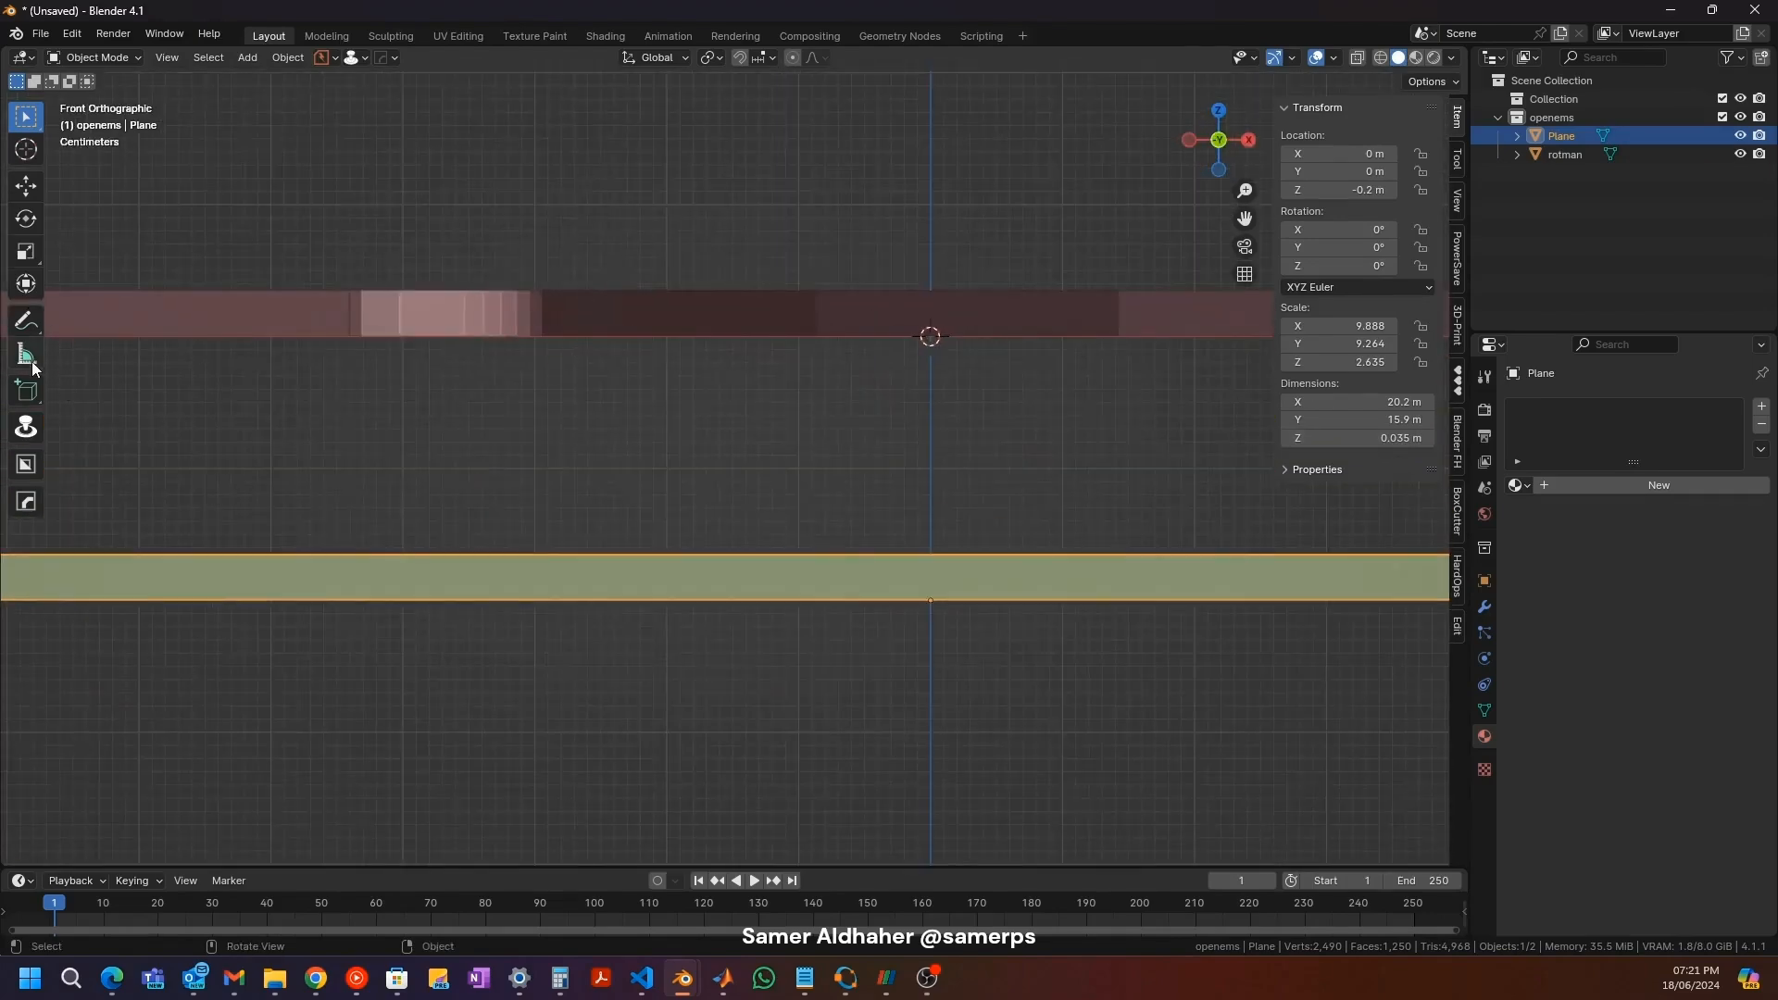
Step: Measure the gap between the lens and the slab, set the slab's Z location to -0.235 m and remeasure the gap
drag(568, 337, 569, 548)
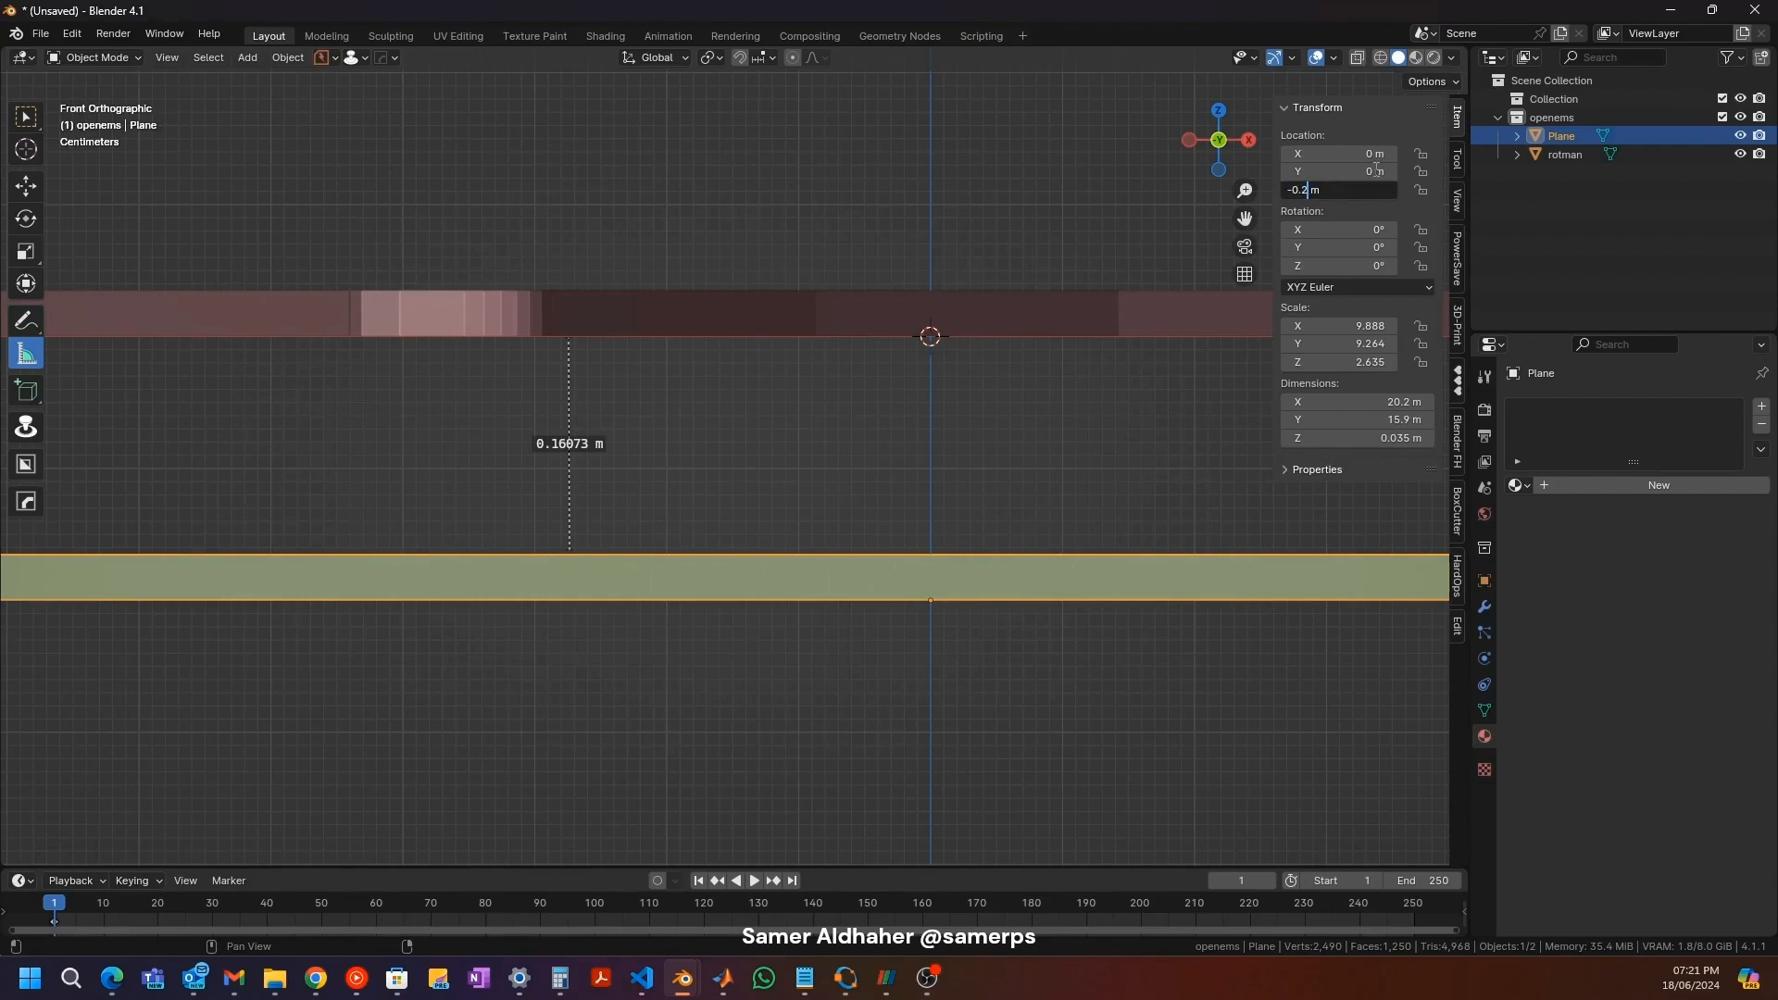
text(5)
key(Return)
drag(568, 549, 577, 587)
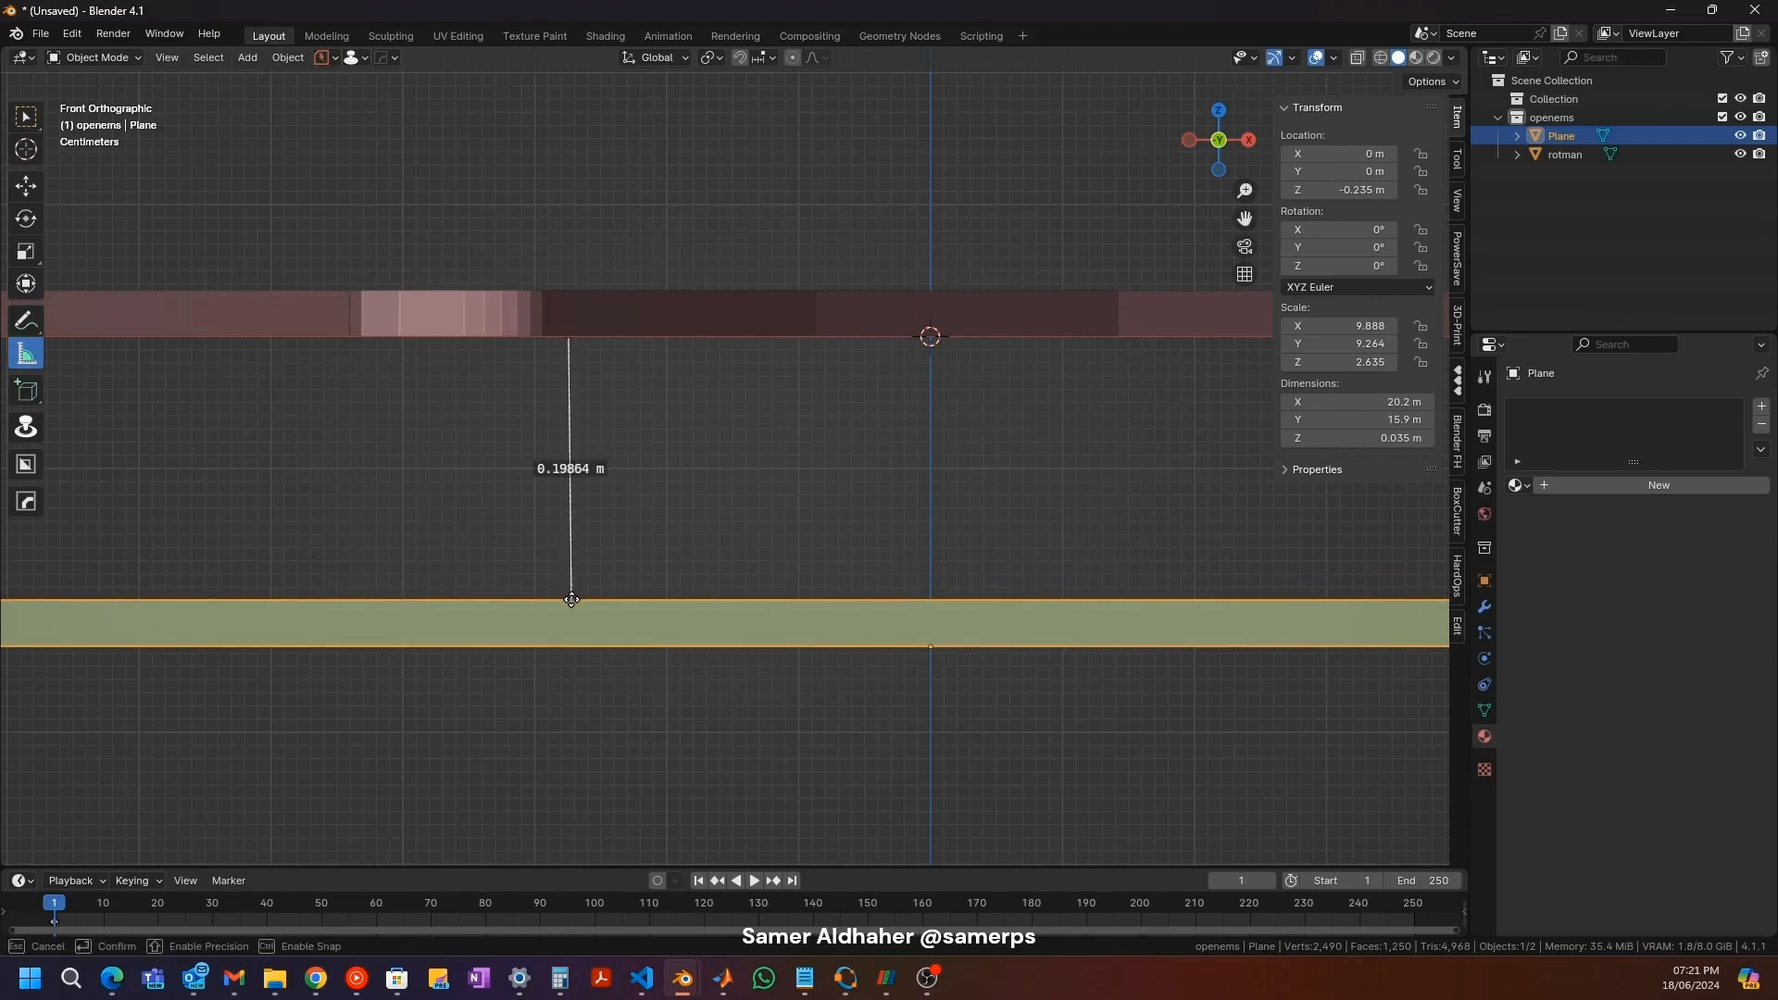
Step: Rename the lower slab as gndplane
middle_drag(546, 245, 611, 356)
scroll(613, 360, up, 2)
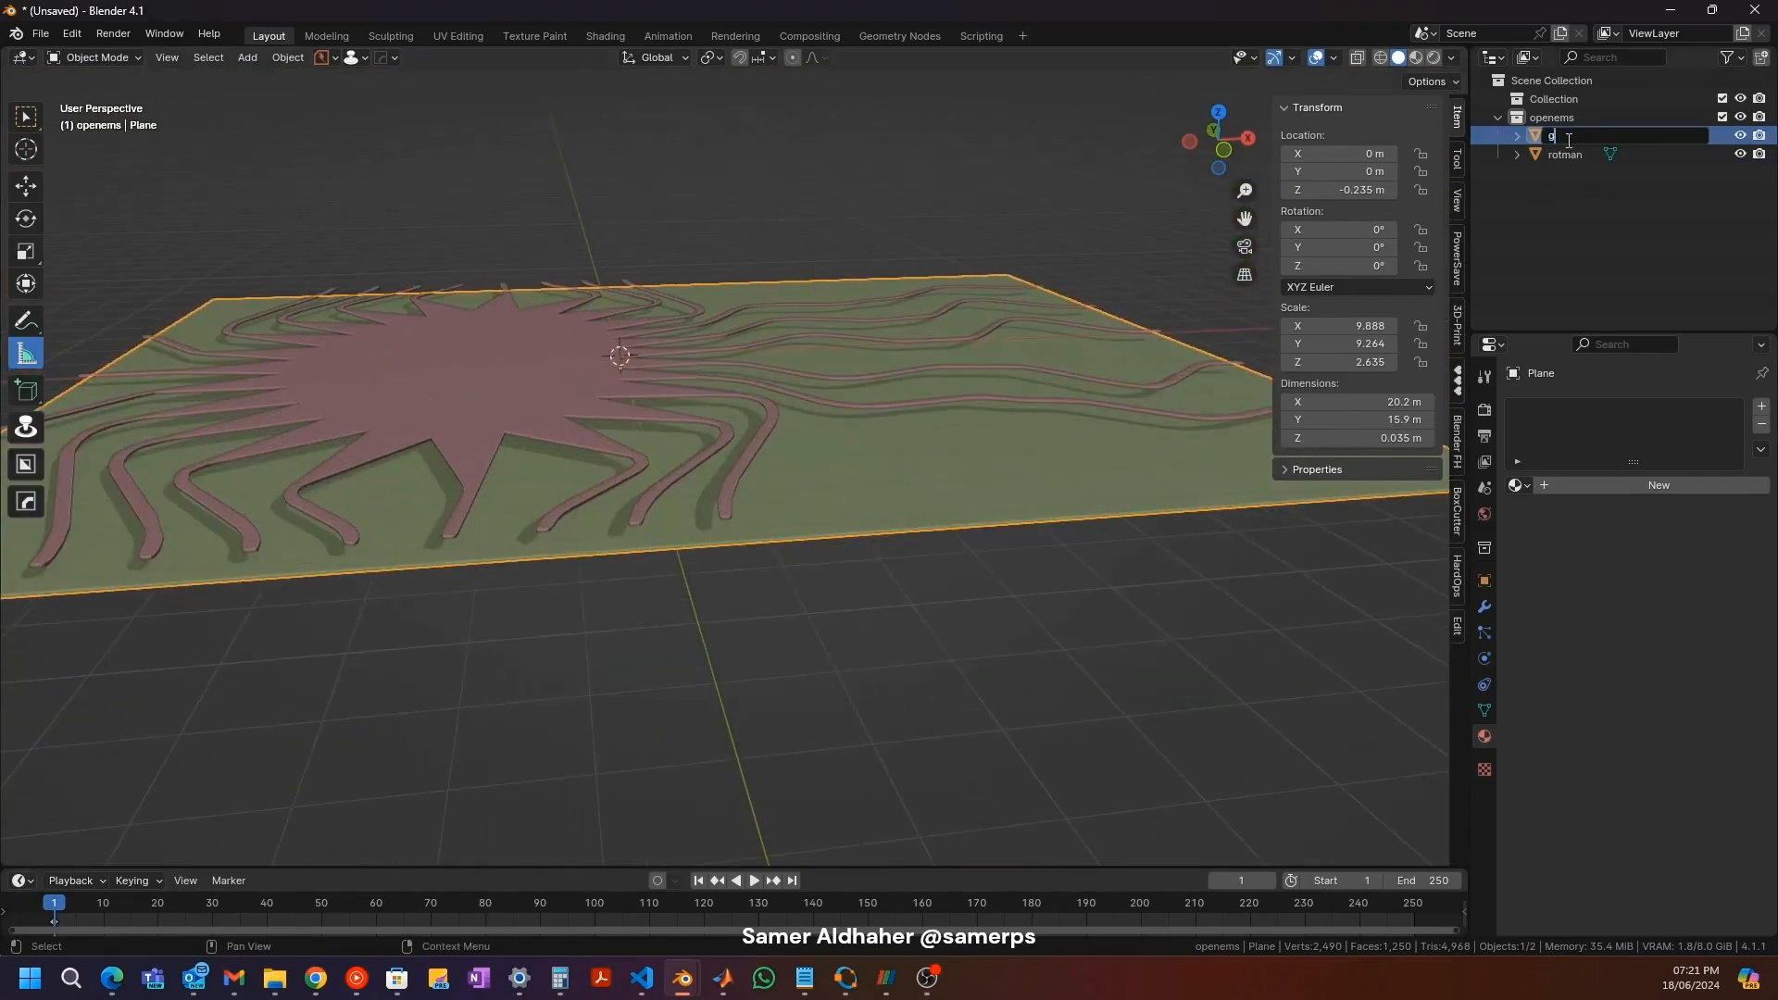
key(Return)
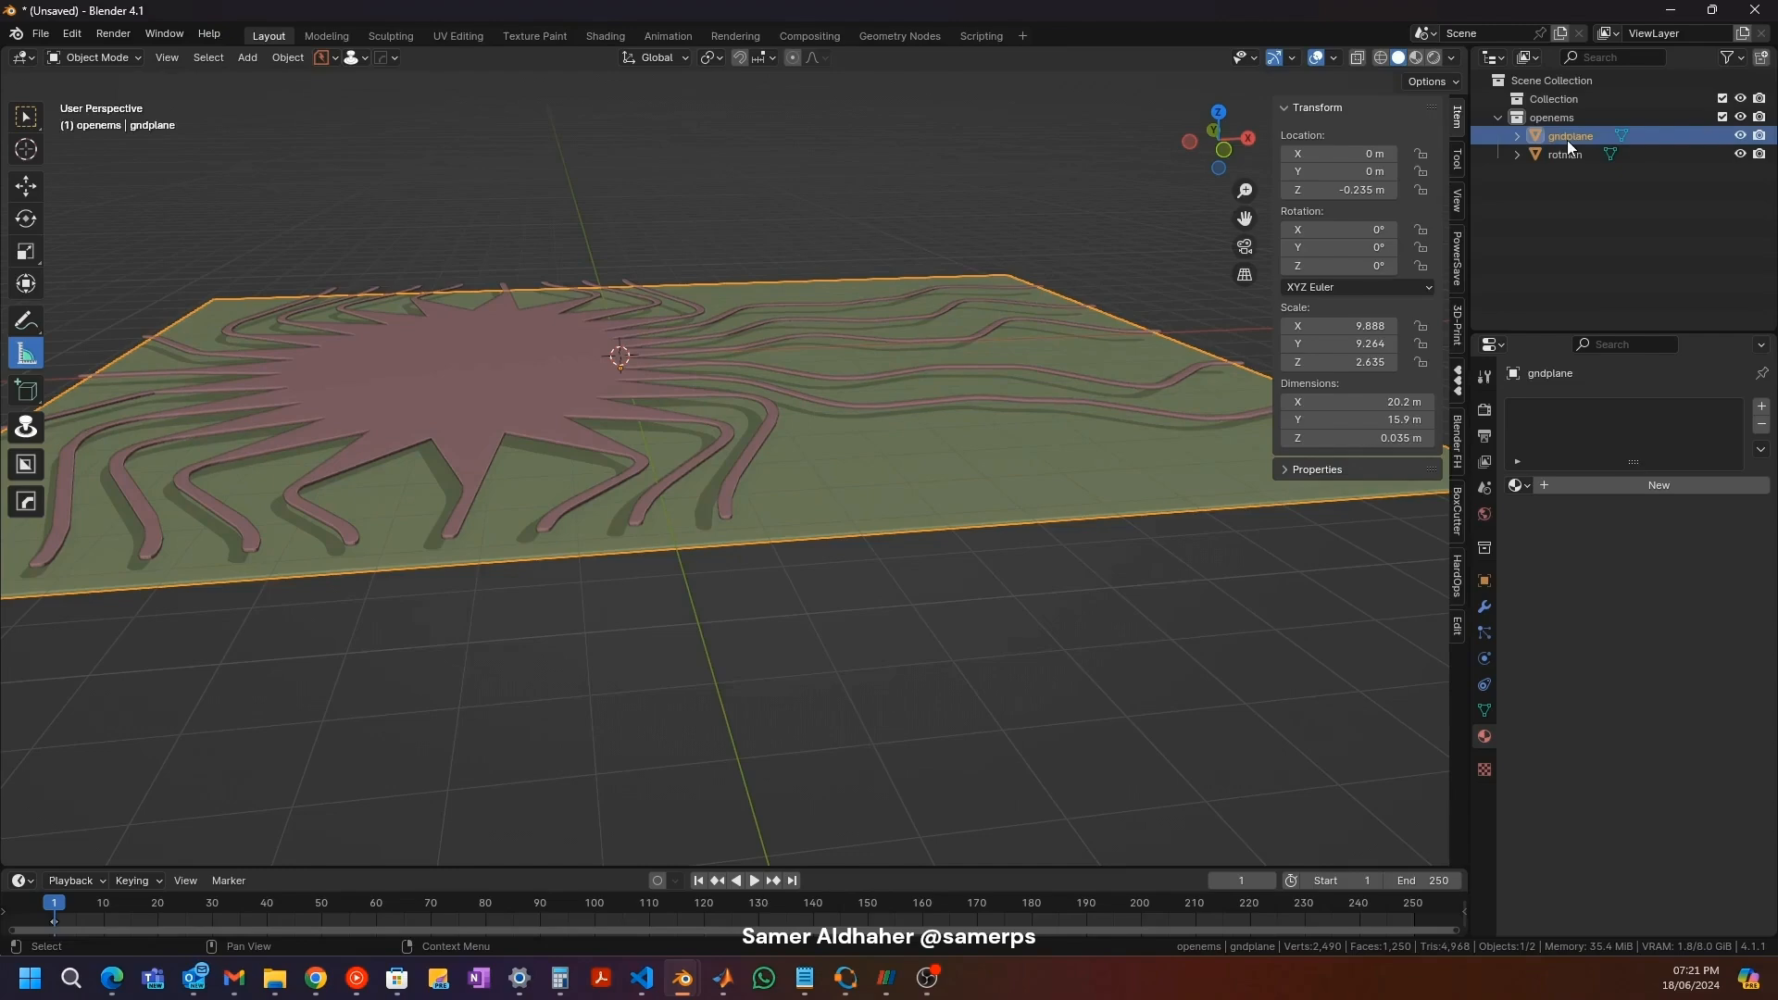
Step: Duplicate the ground plane and raise the copy along Z to about -0.071 m, near the lens
scroll(760, 298, down, 4)
middle_drag(730, 298, 675, 349)
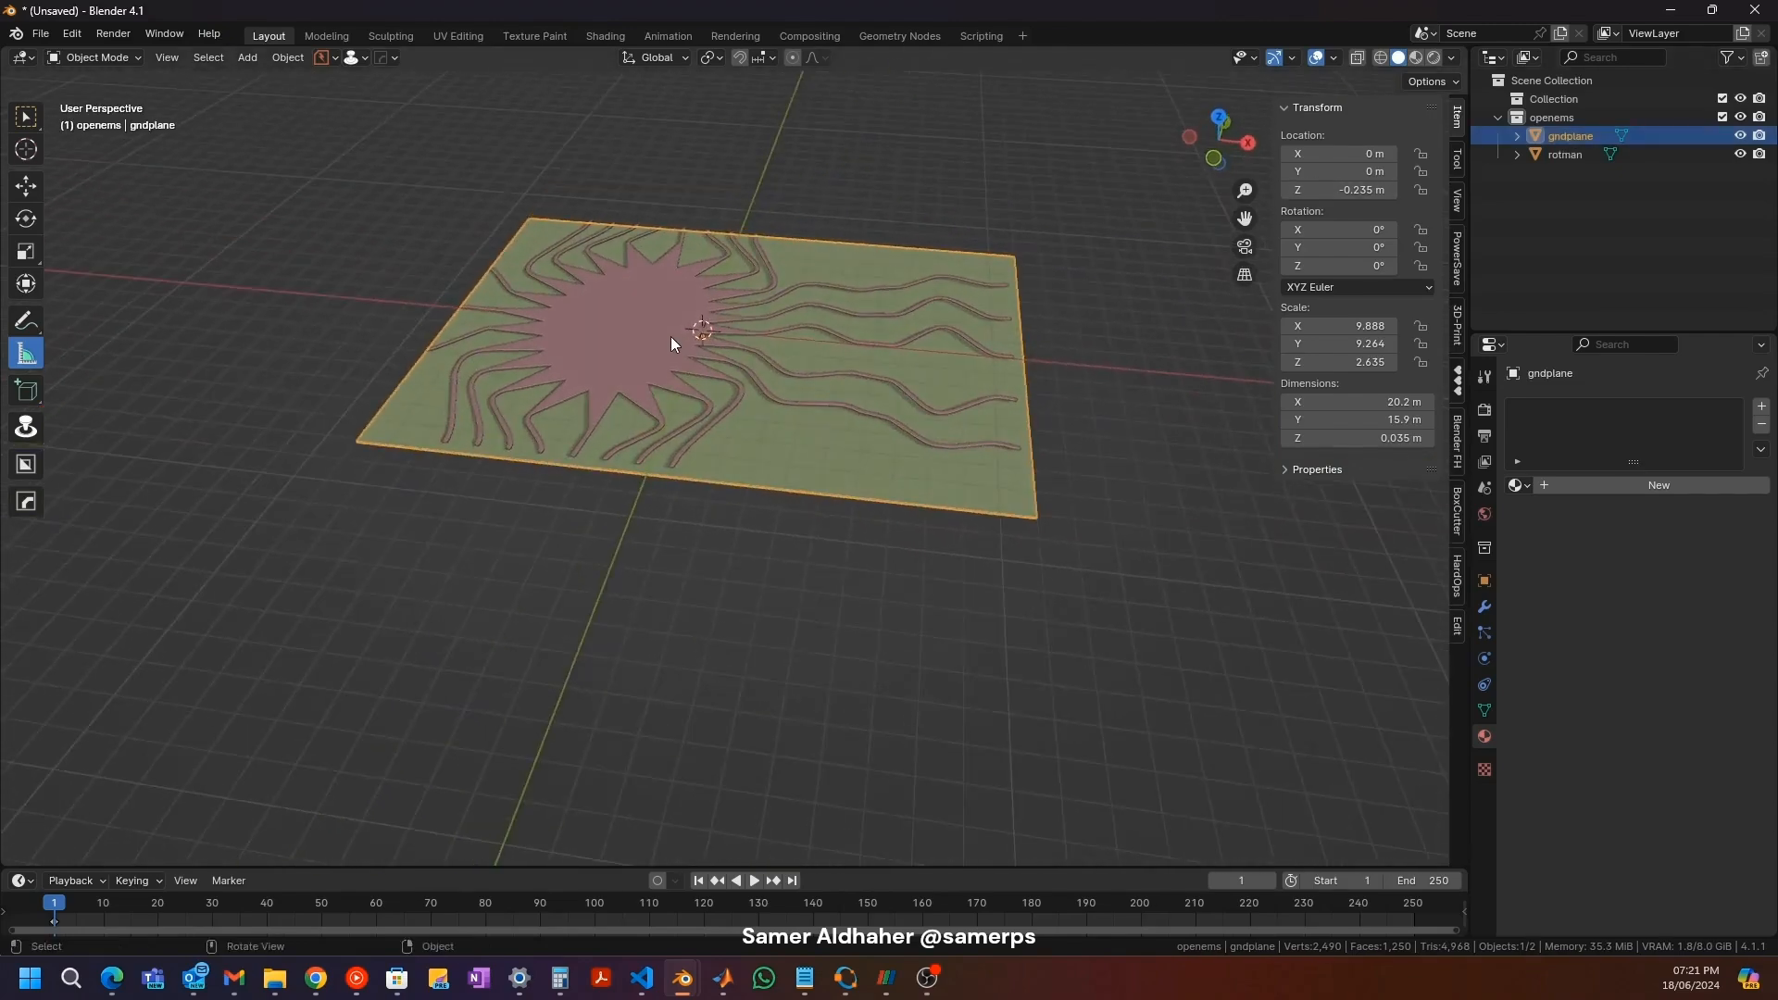
scroll(684, 377, up, 5)
scroll(454, 437, down, 3)
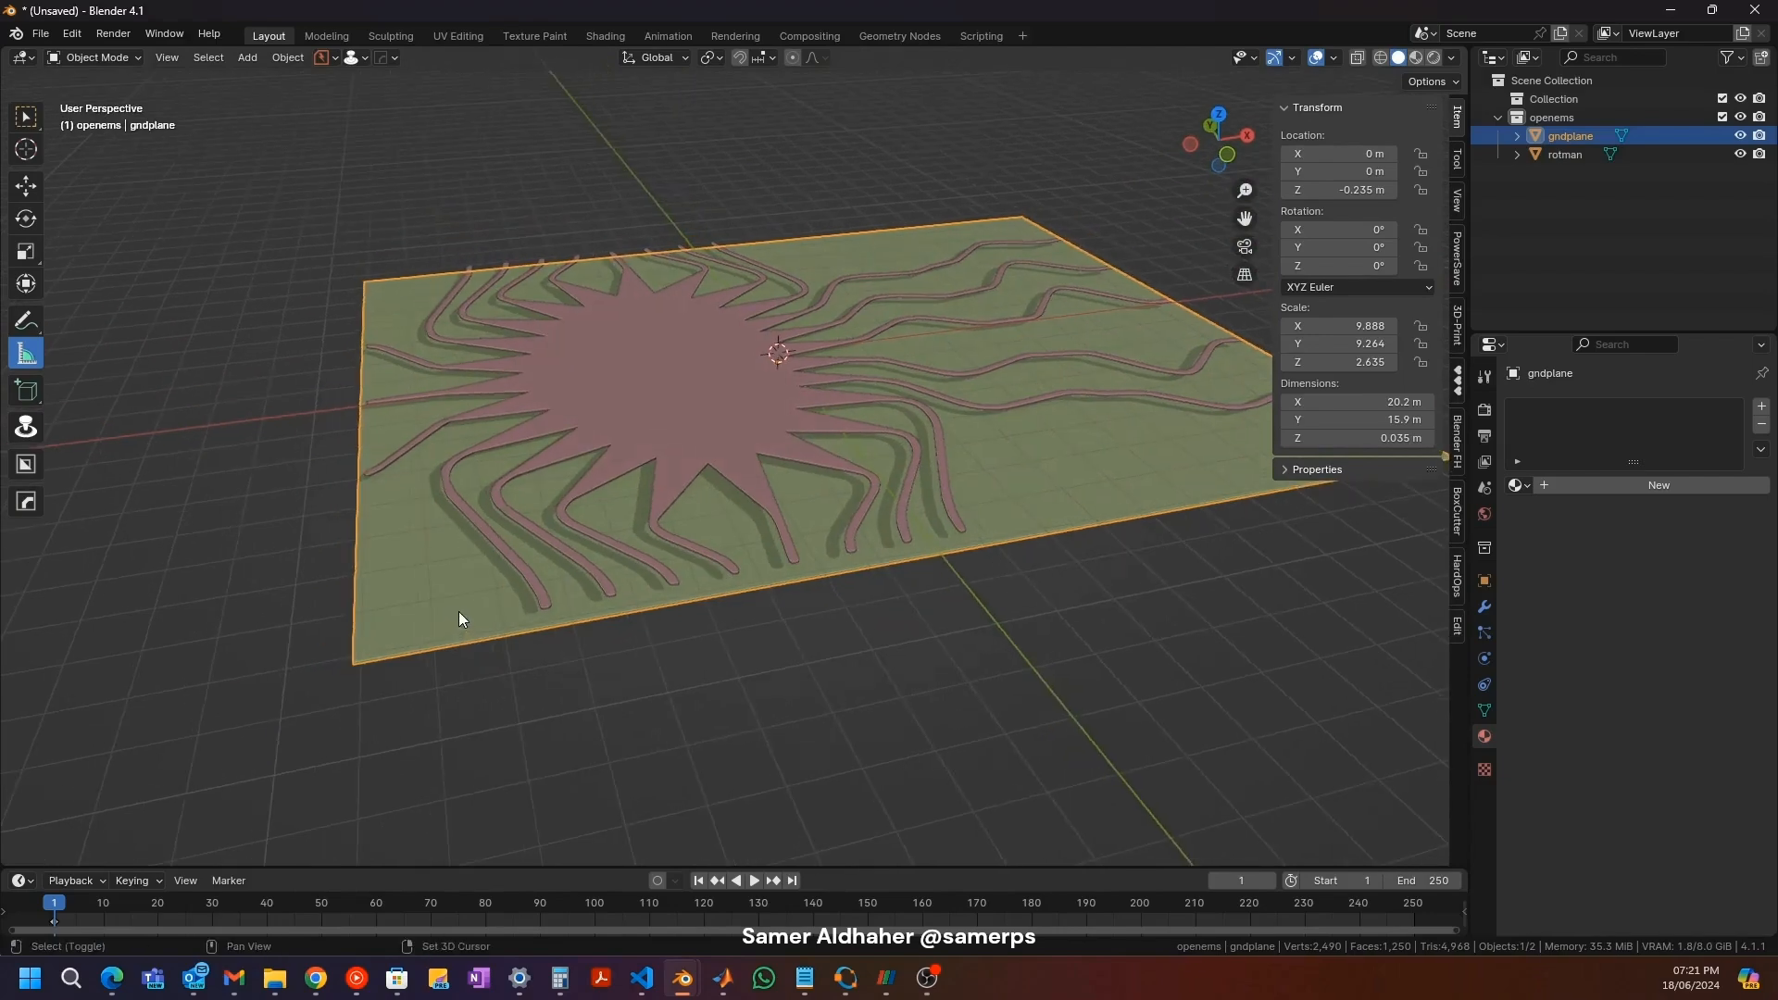
key(shift+d)
key(z)
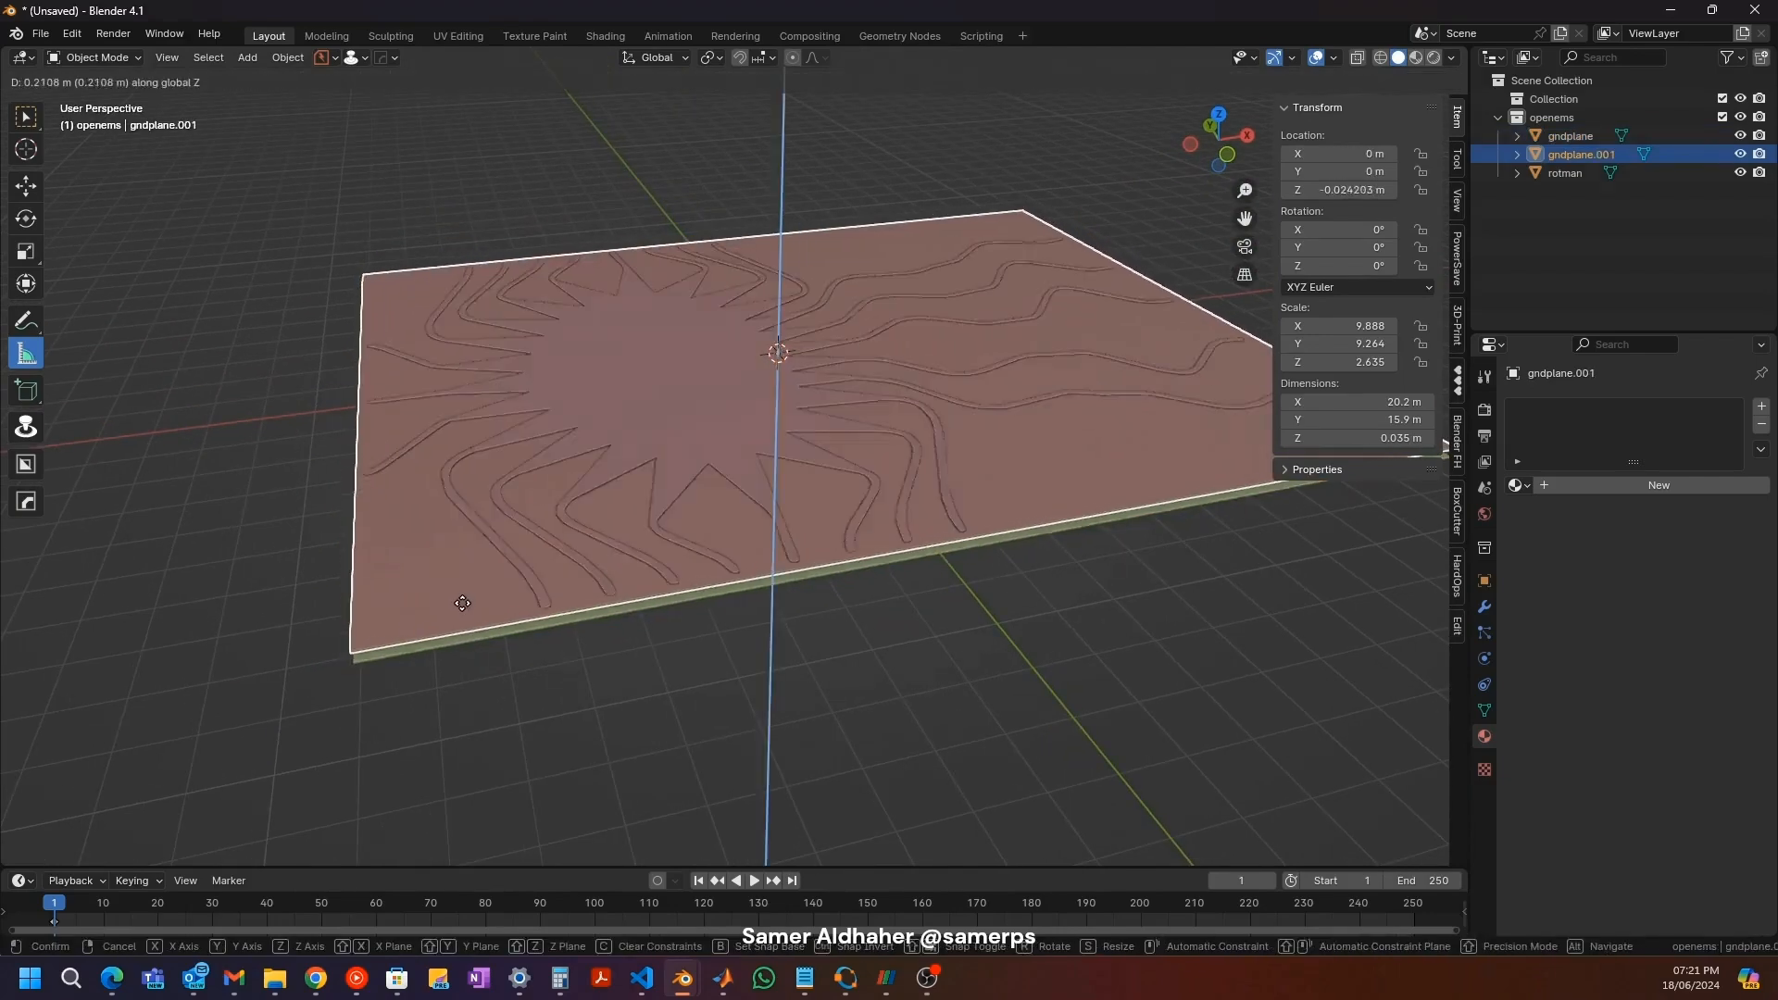
click(462, 603)
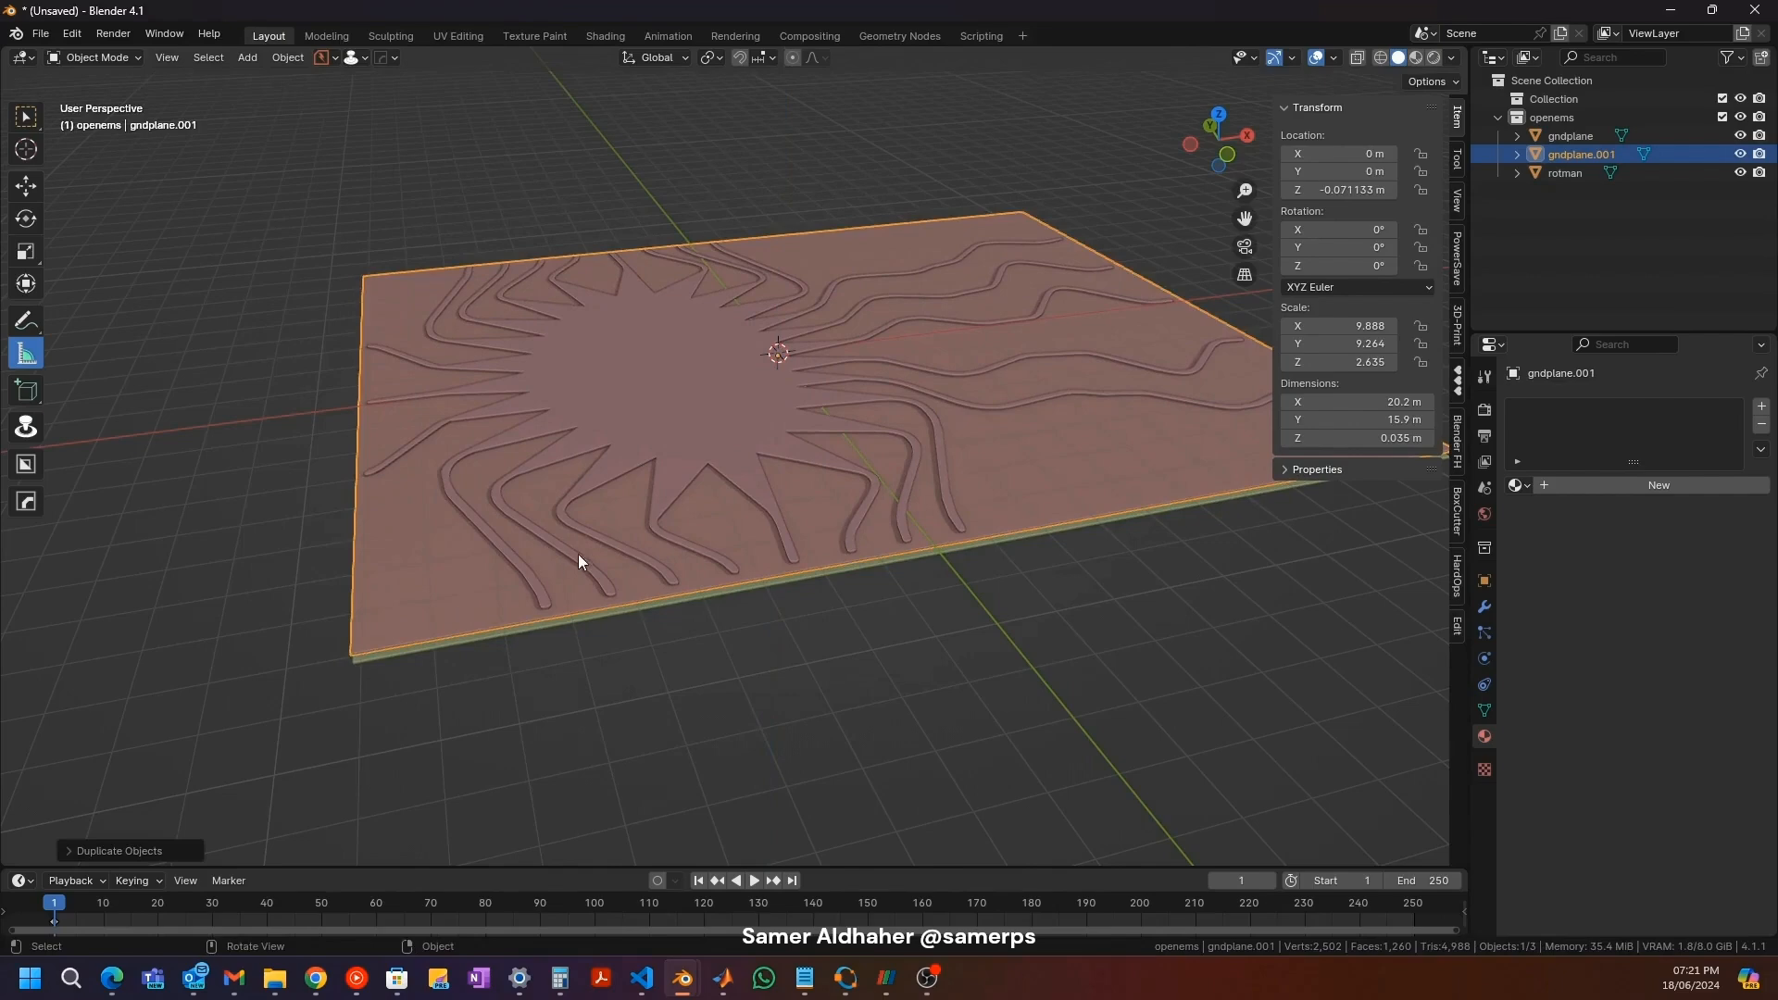
Step: Set snapping to faces and snap the duplicated slab along Z onto the ground plane's upper surface at -0.2 m
scroll(556, 569, up, 3)
scroll(526, 637, down, 1)
middle_drag(541, 620, 558, 565)
scroll(559, 569, up, 3)
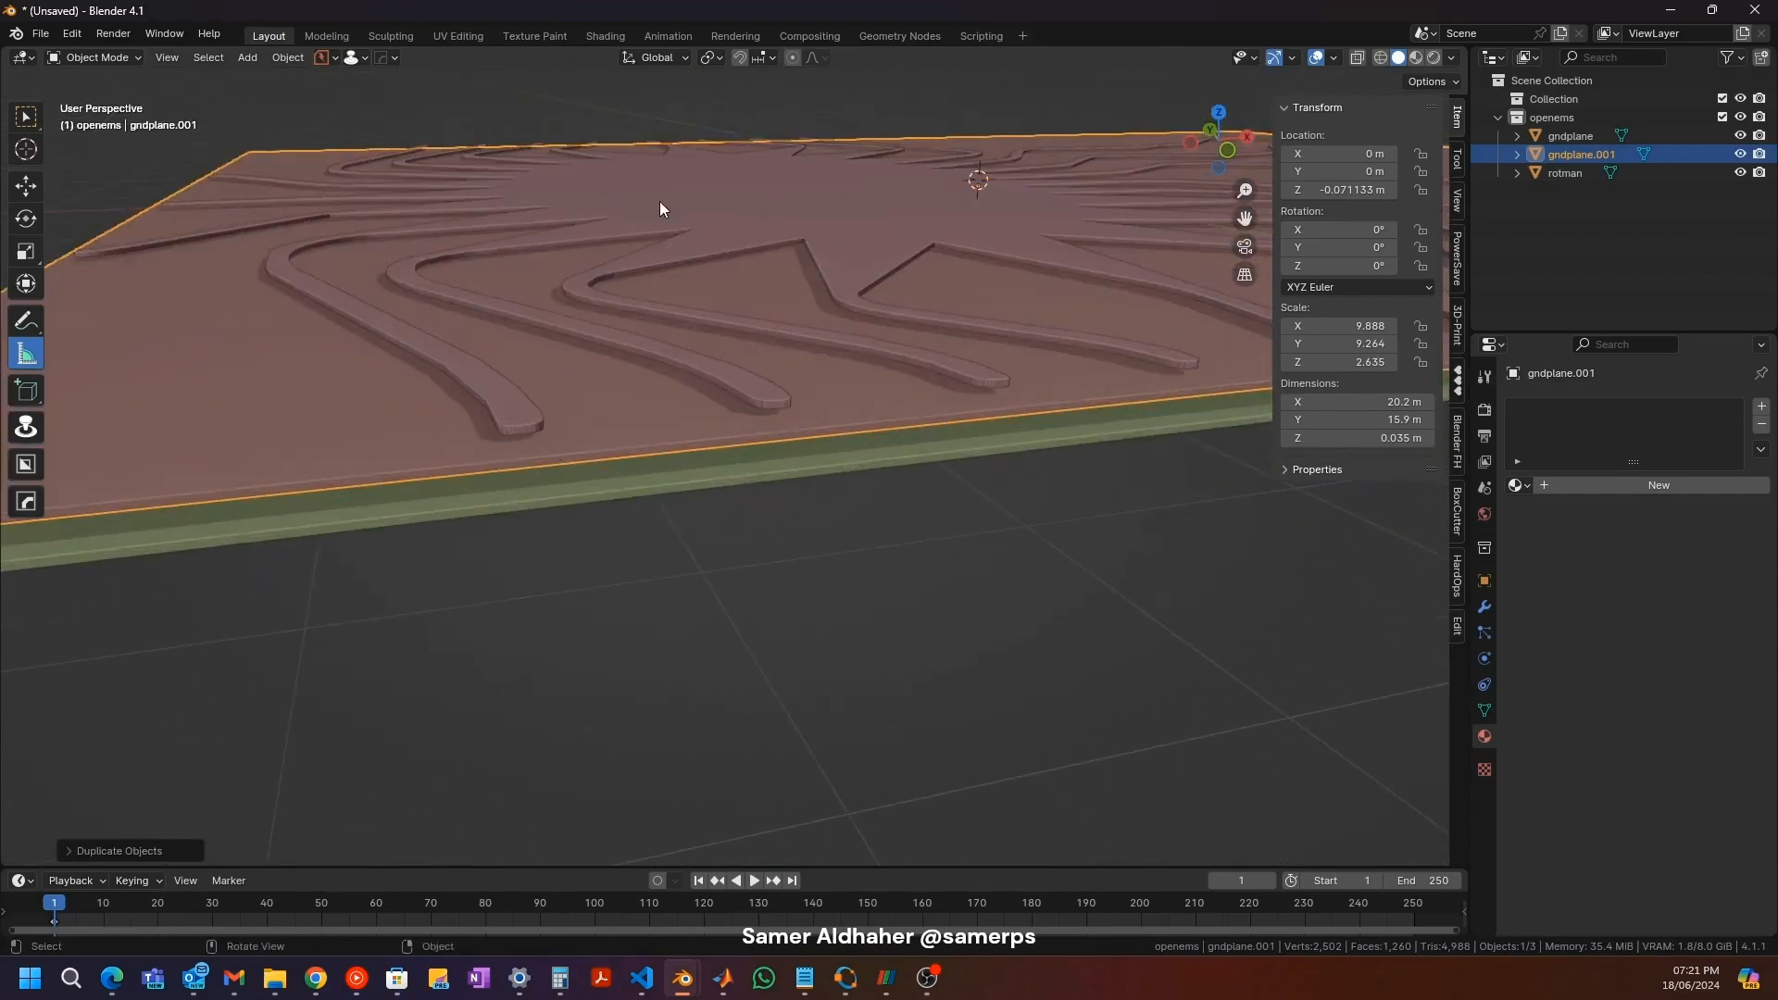
click(711, 57)
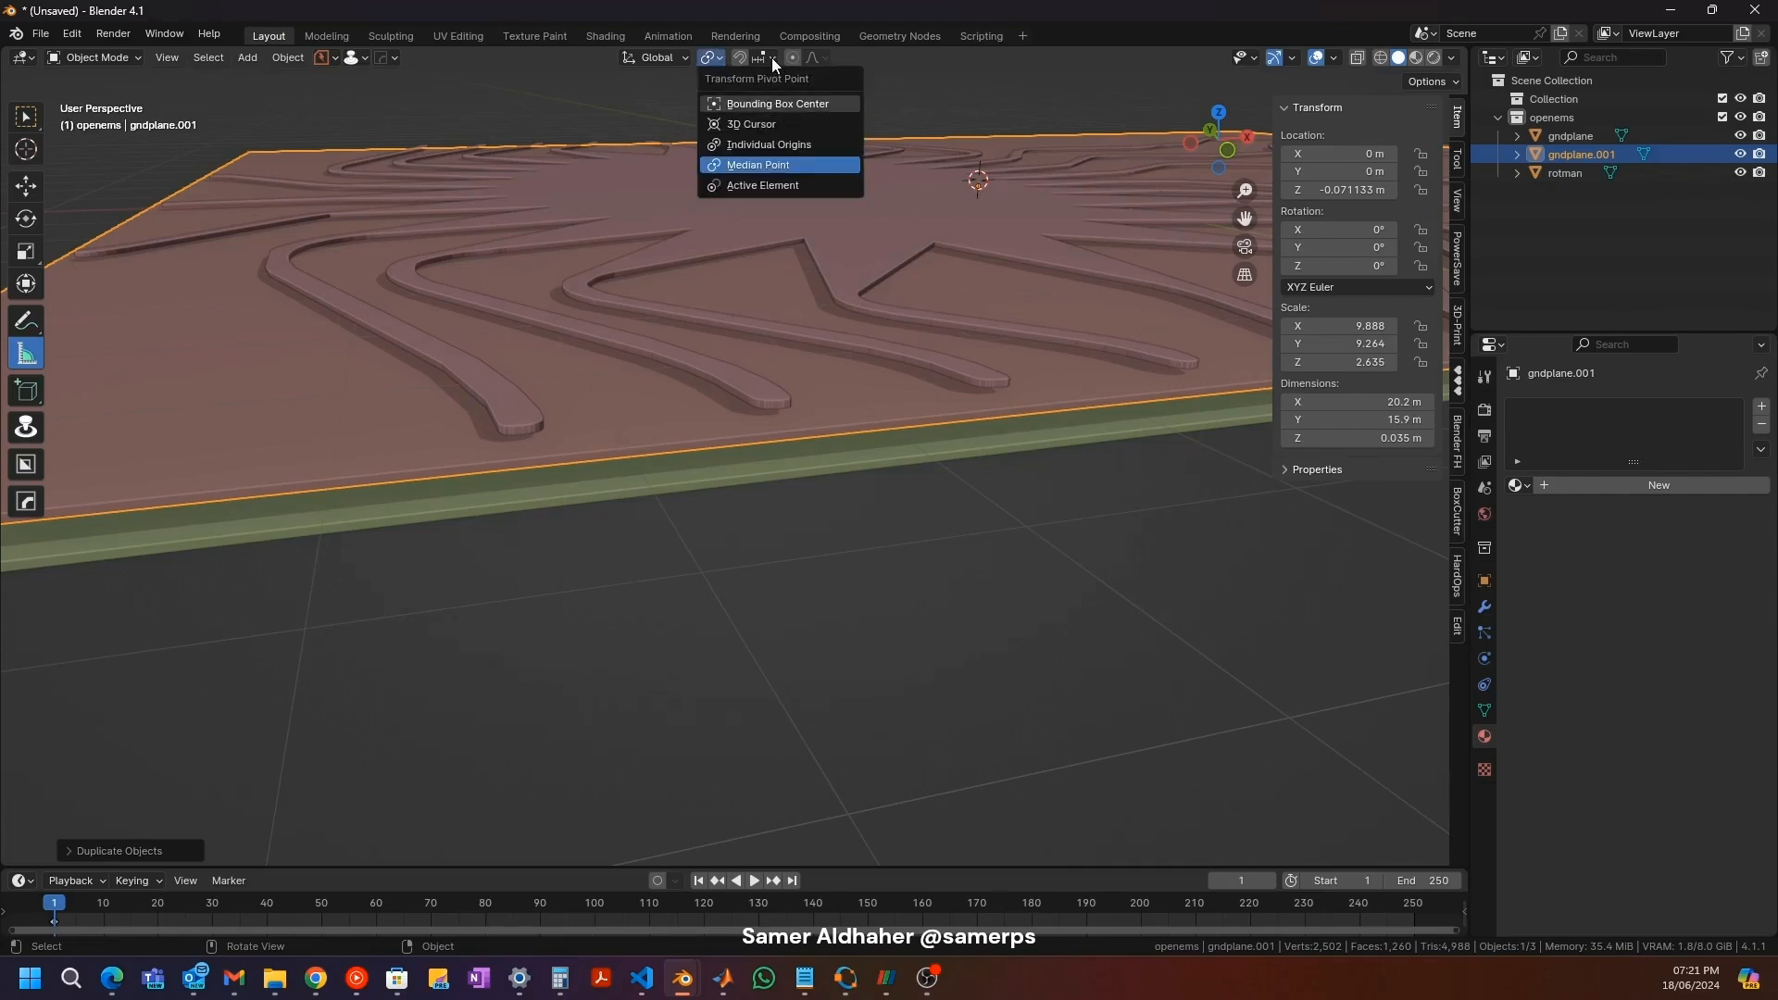
click(771, 57)
click(741, 210)
scroll(652, 376, up, 4)
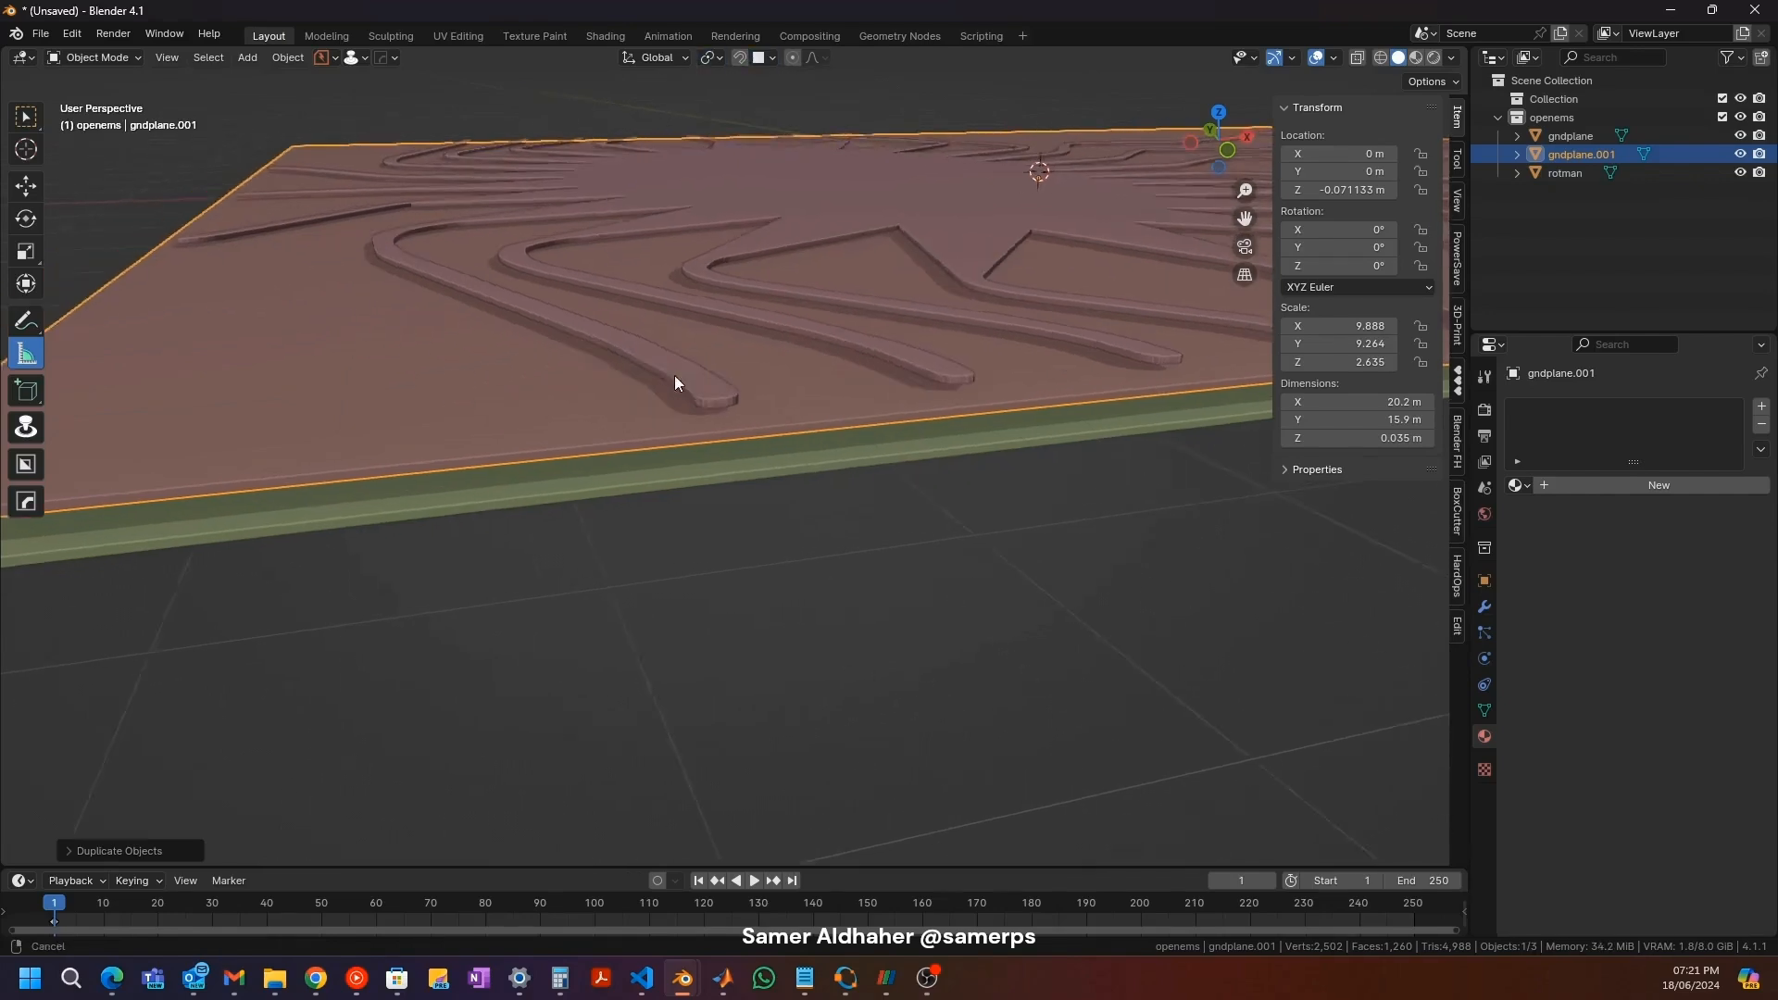
key(g)
key(z)
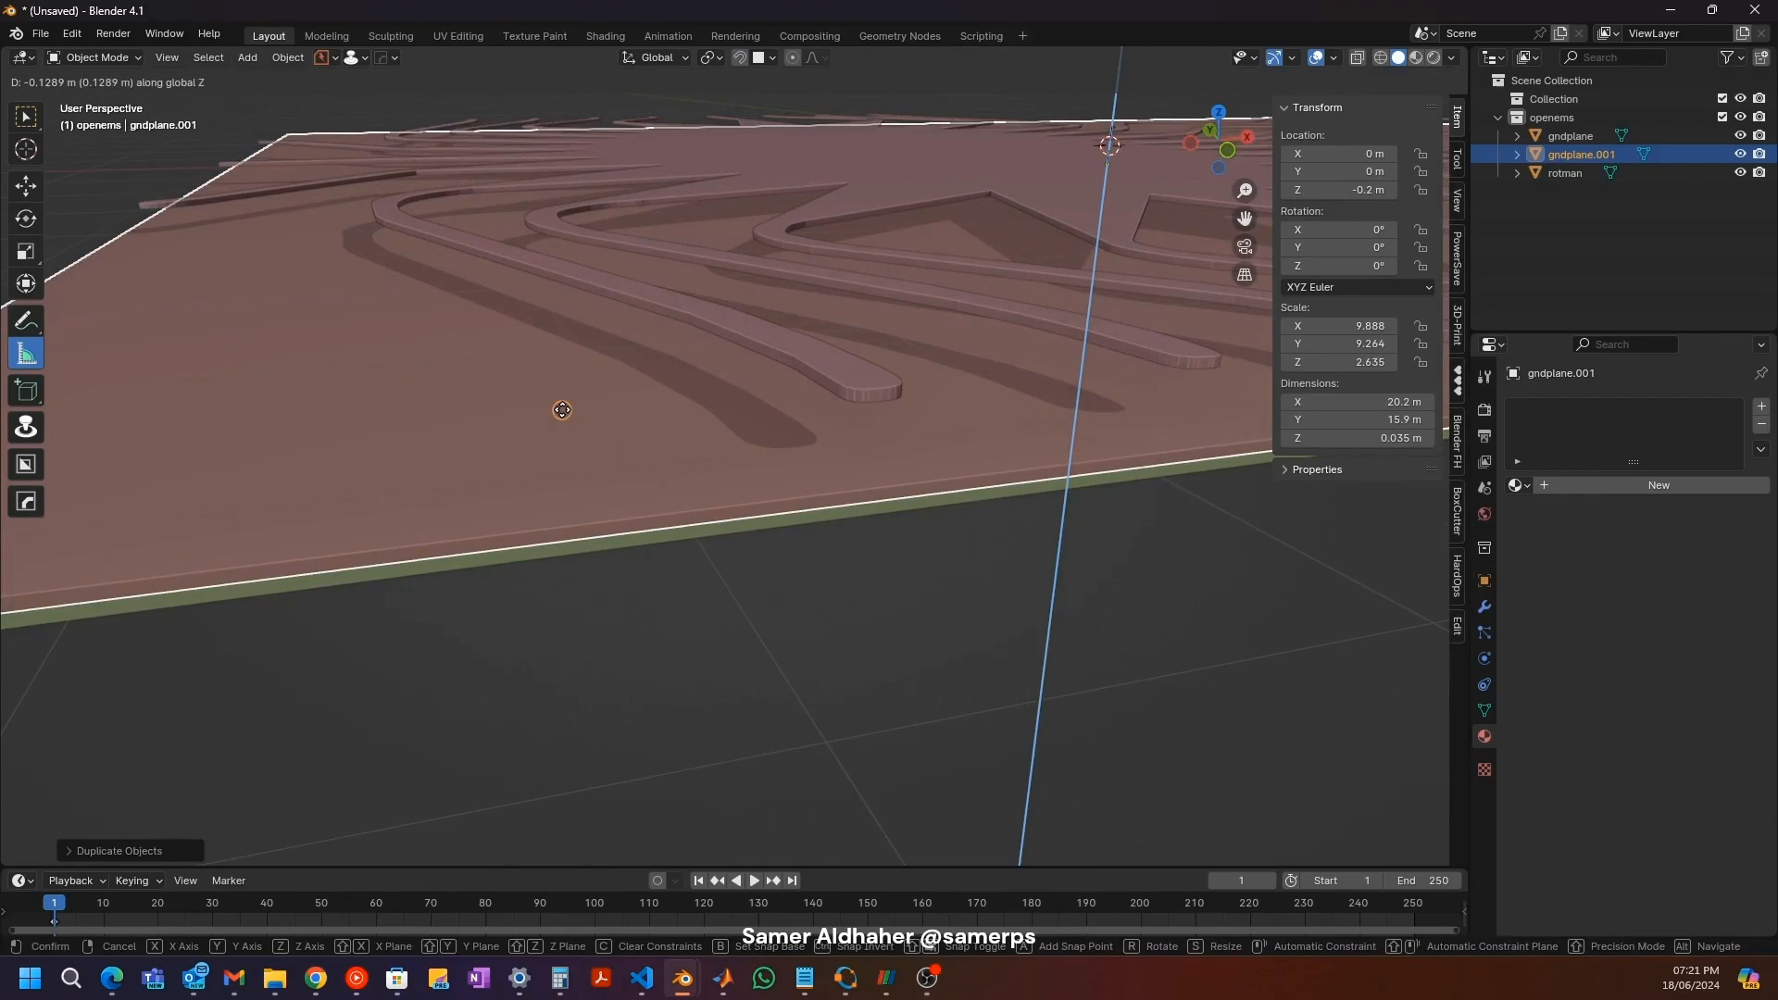
click(562, 409)
scroll(731, 430, up, 3)
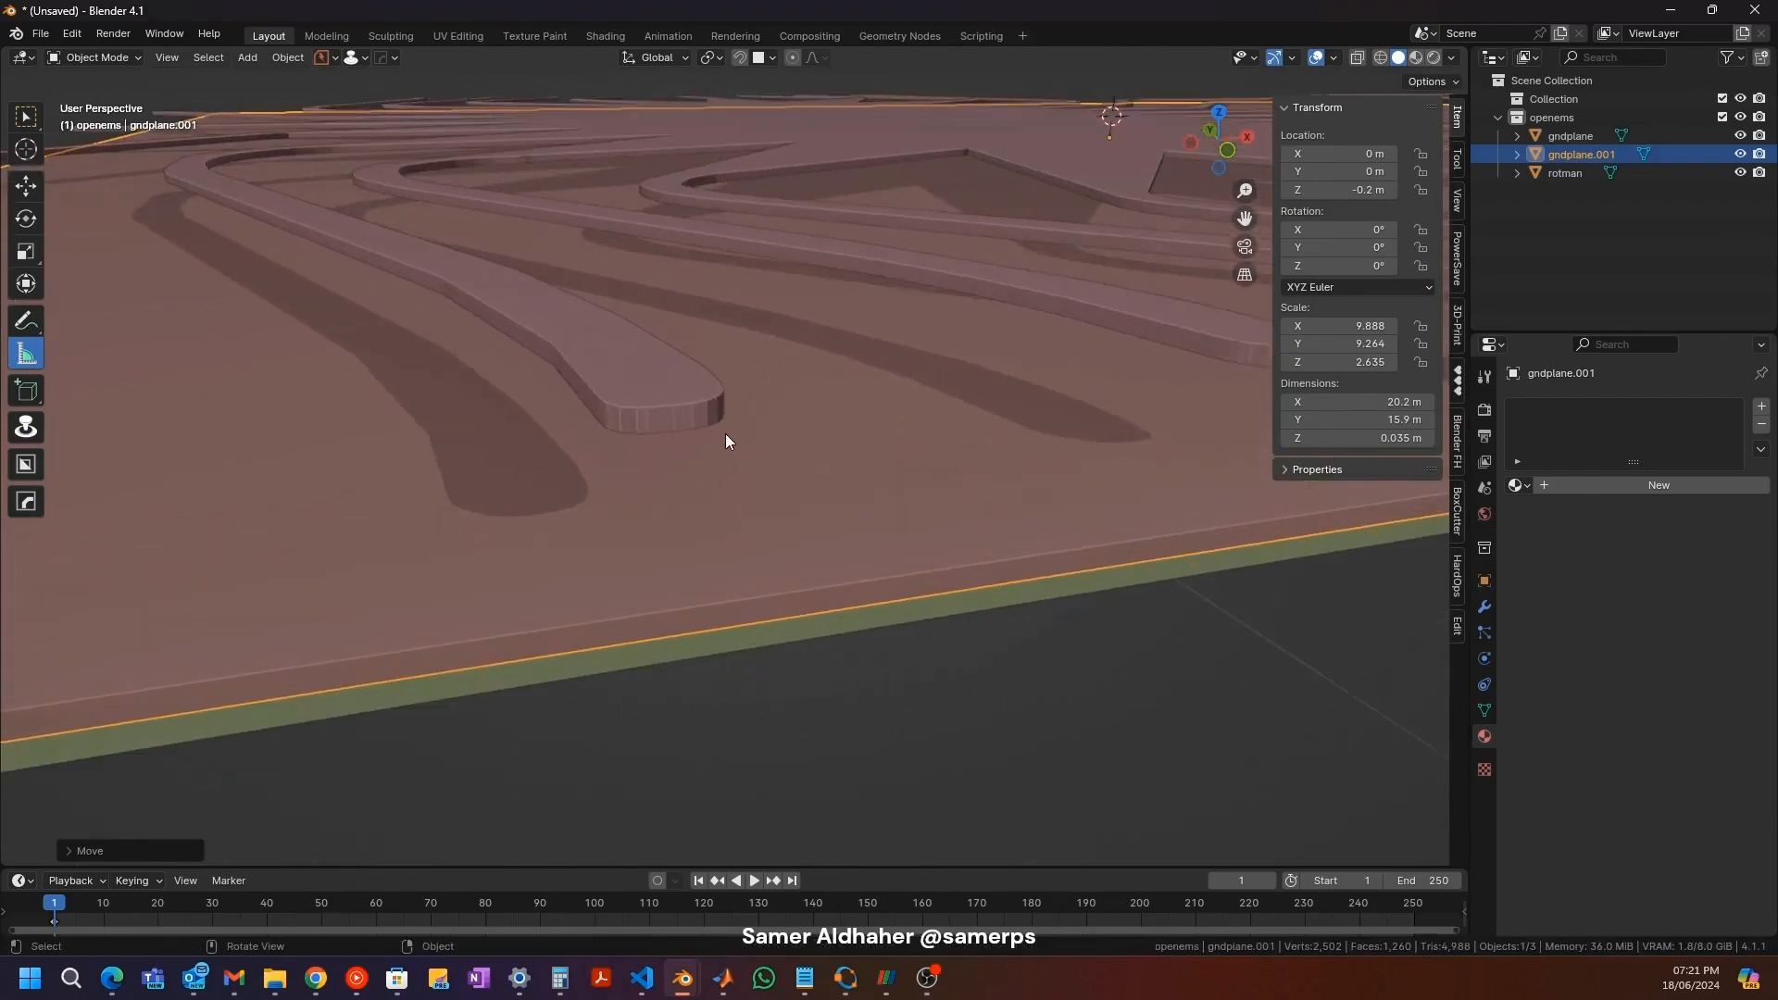
Step: Raise the duplicated slab's top face along Z to the lens underside, giving a 0.2 m thickness, and return to Object Mode
scroll(725, 433, down, 3)
key(Tab)
middle_drag(691, 469, 640, 296)
click(697, 460)
key(g)
key(z)
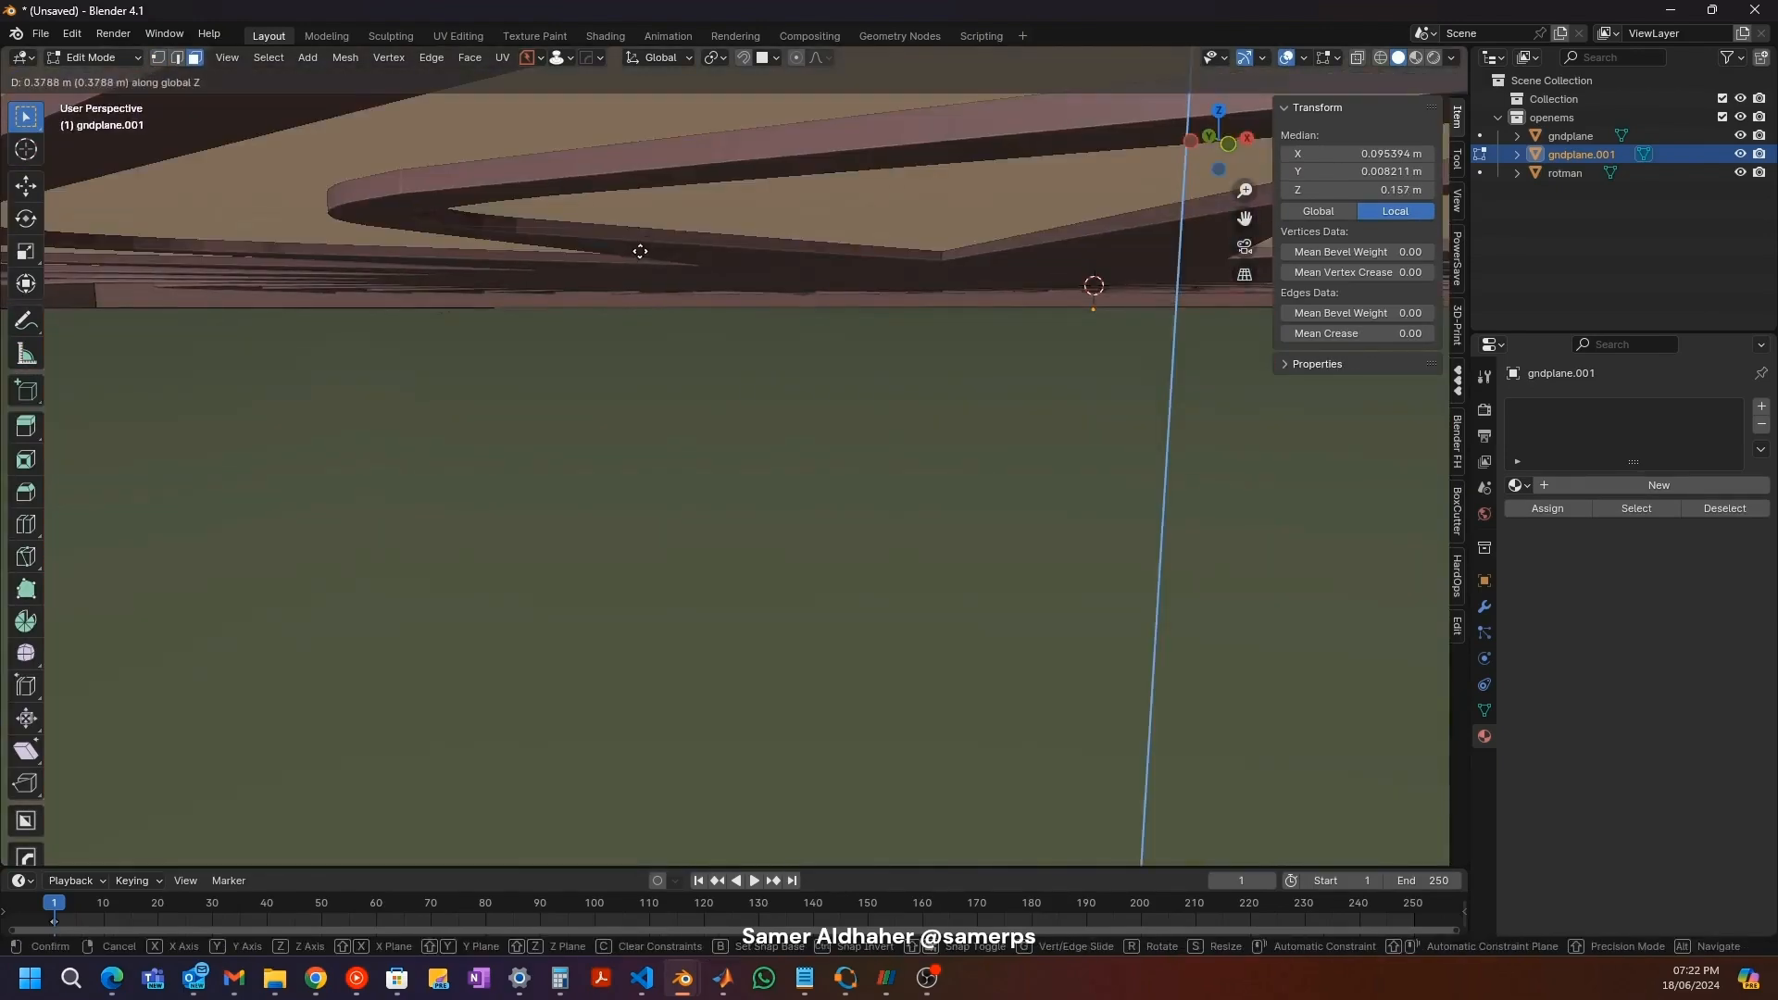
click(650, 175)
middle_drag(650, 175, 640, 232)
scroll(640, 232, down, 6)
key(Tab)
scroll(607, 440, up, 7)
scroll(601, 454, down, 3)
middle_drag(596, 463, 583, 456)
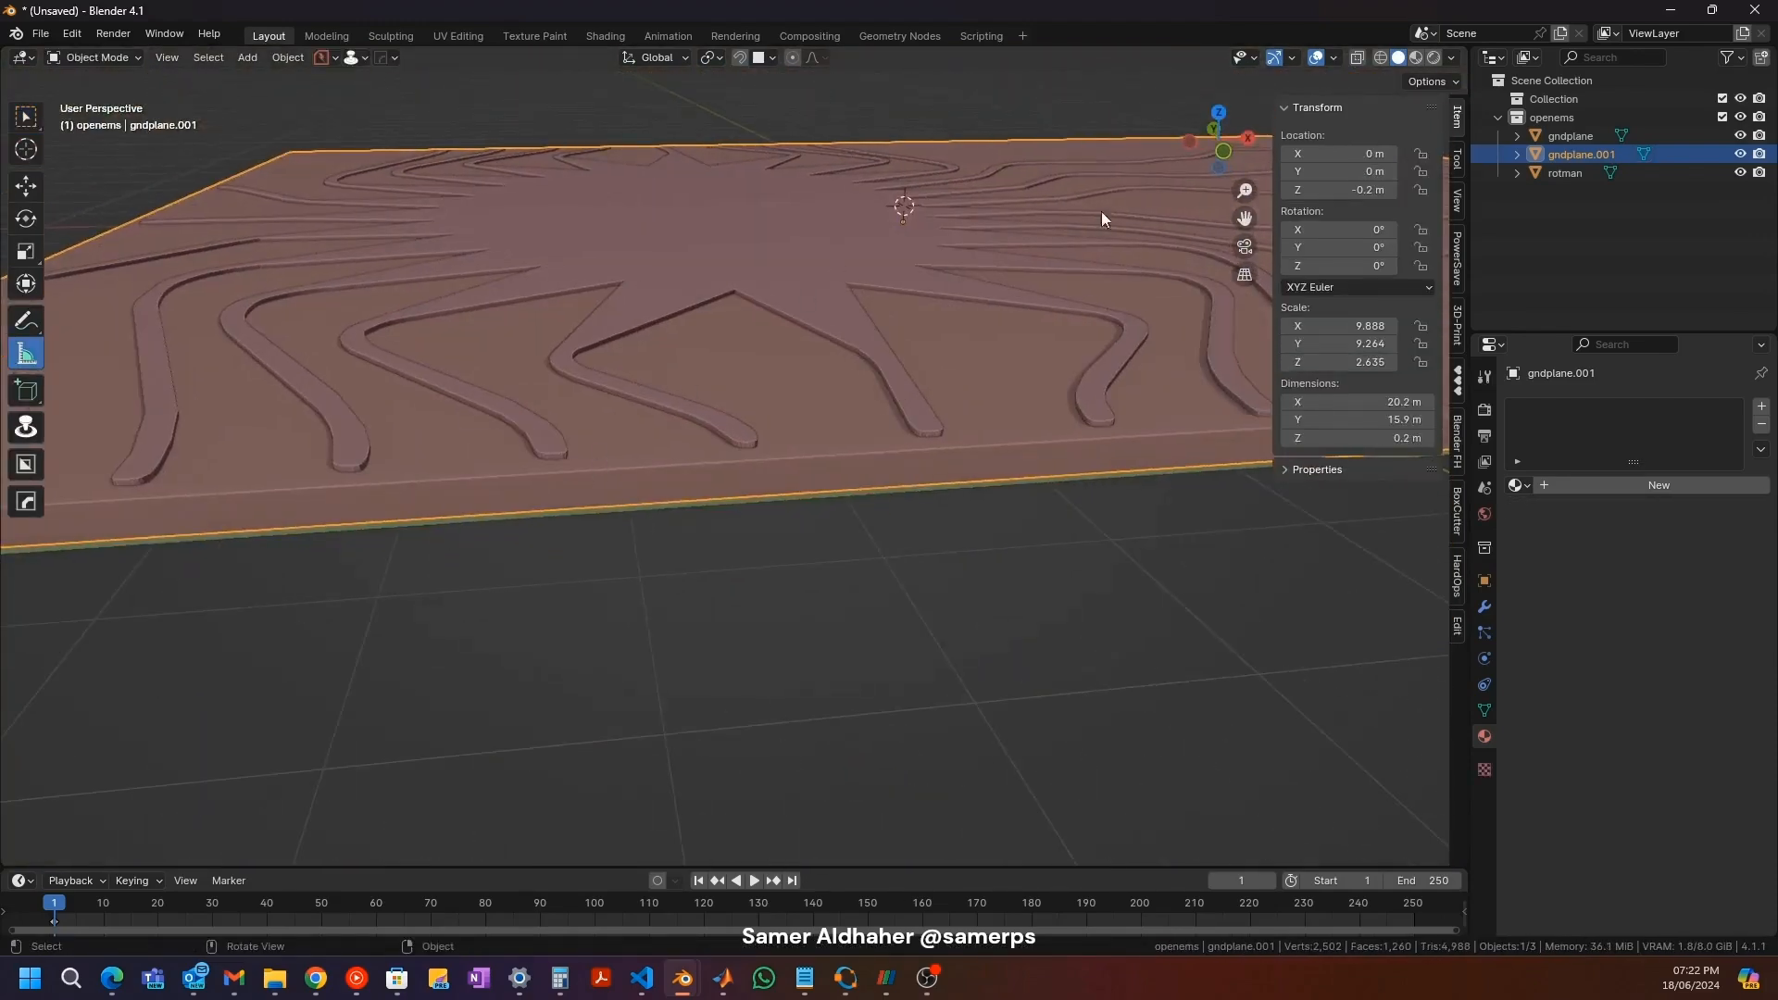
Step: Inspect the layer stack in front view, checking how the ground plane, the duplicated slab and the lens meet
click(1226, 148)
scroll(587, 310, up, 5)
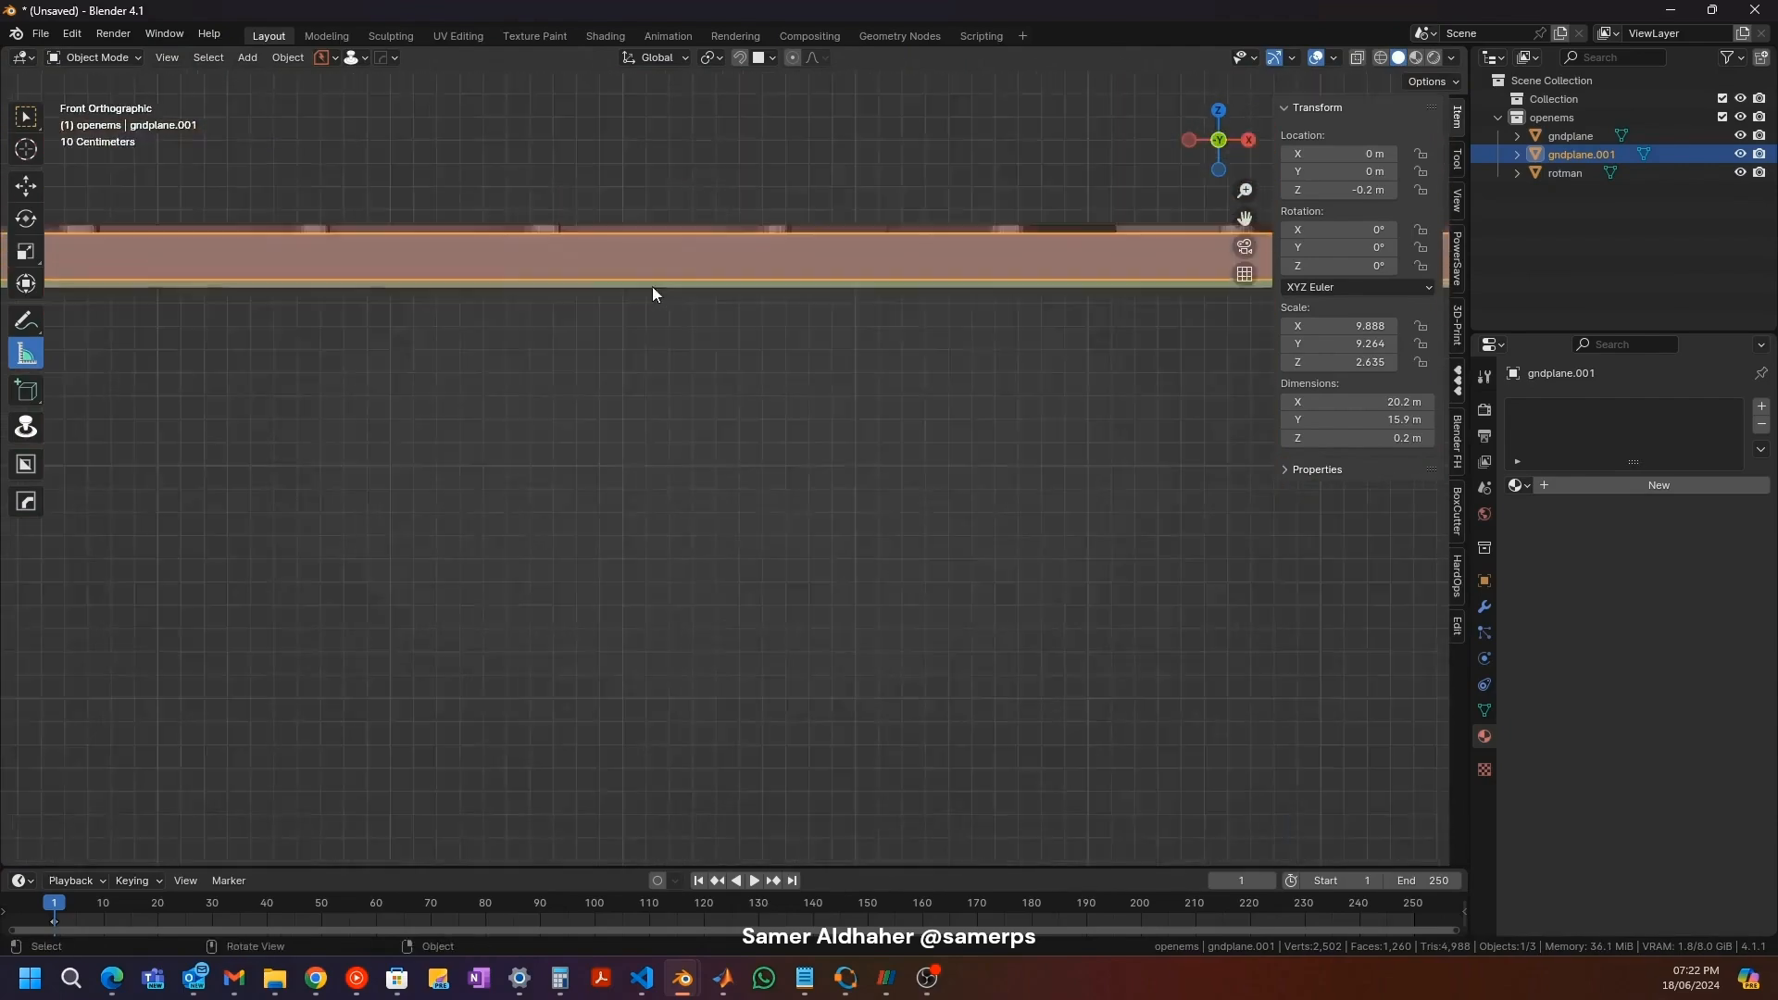
scroll(674, 348, up, 4)
click(735, 541)
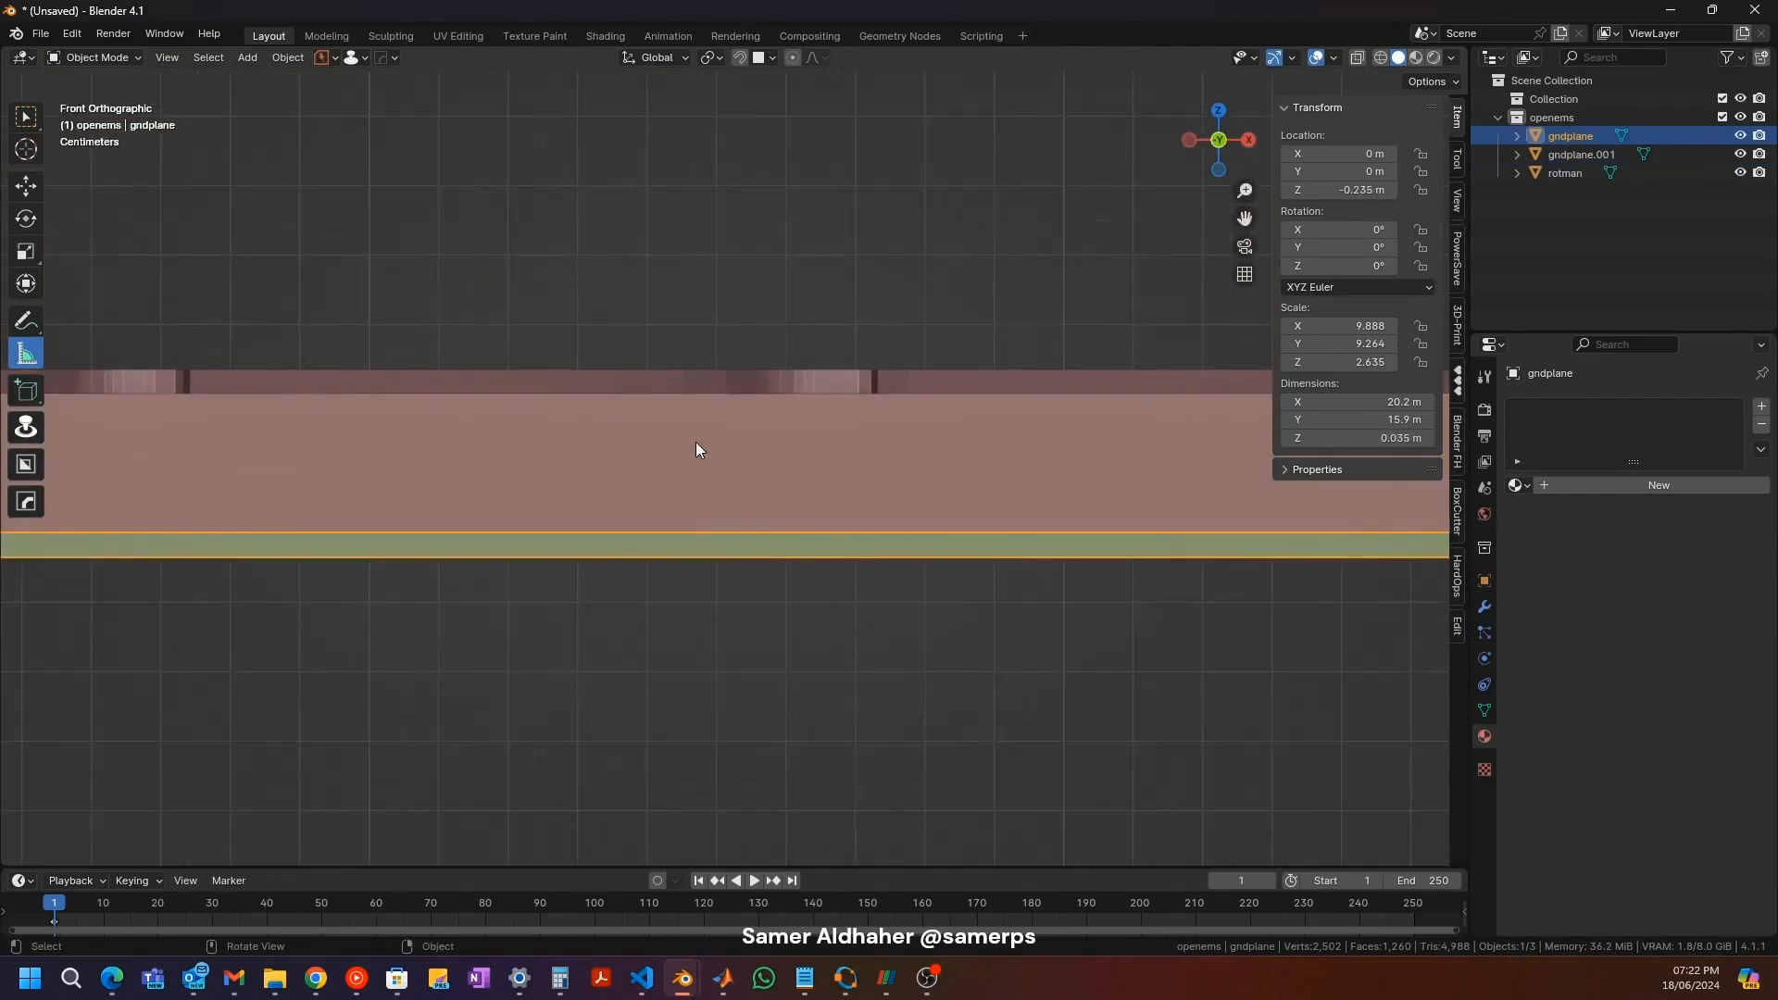
click(685, 408)
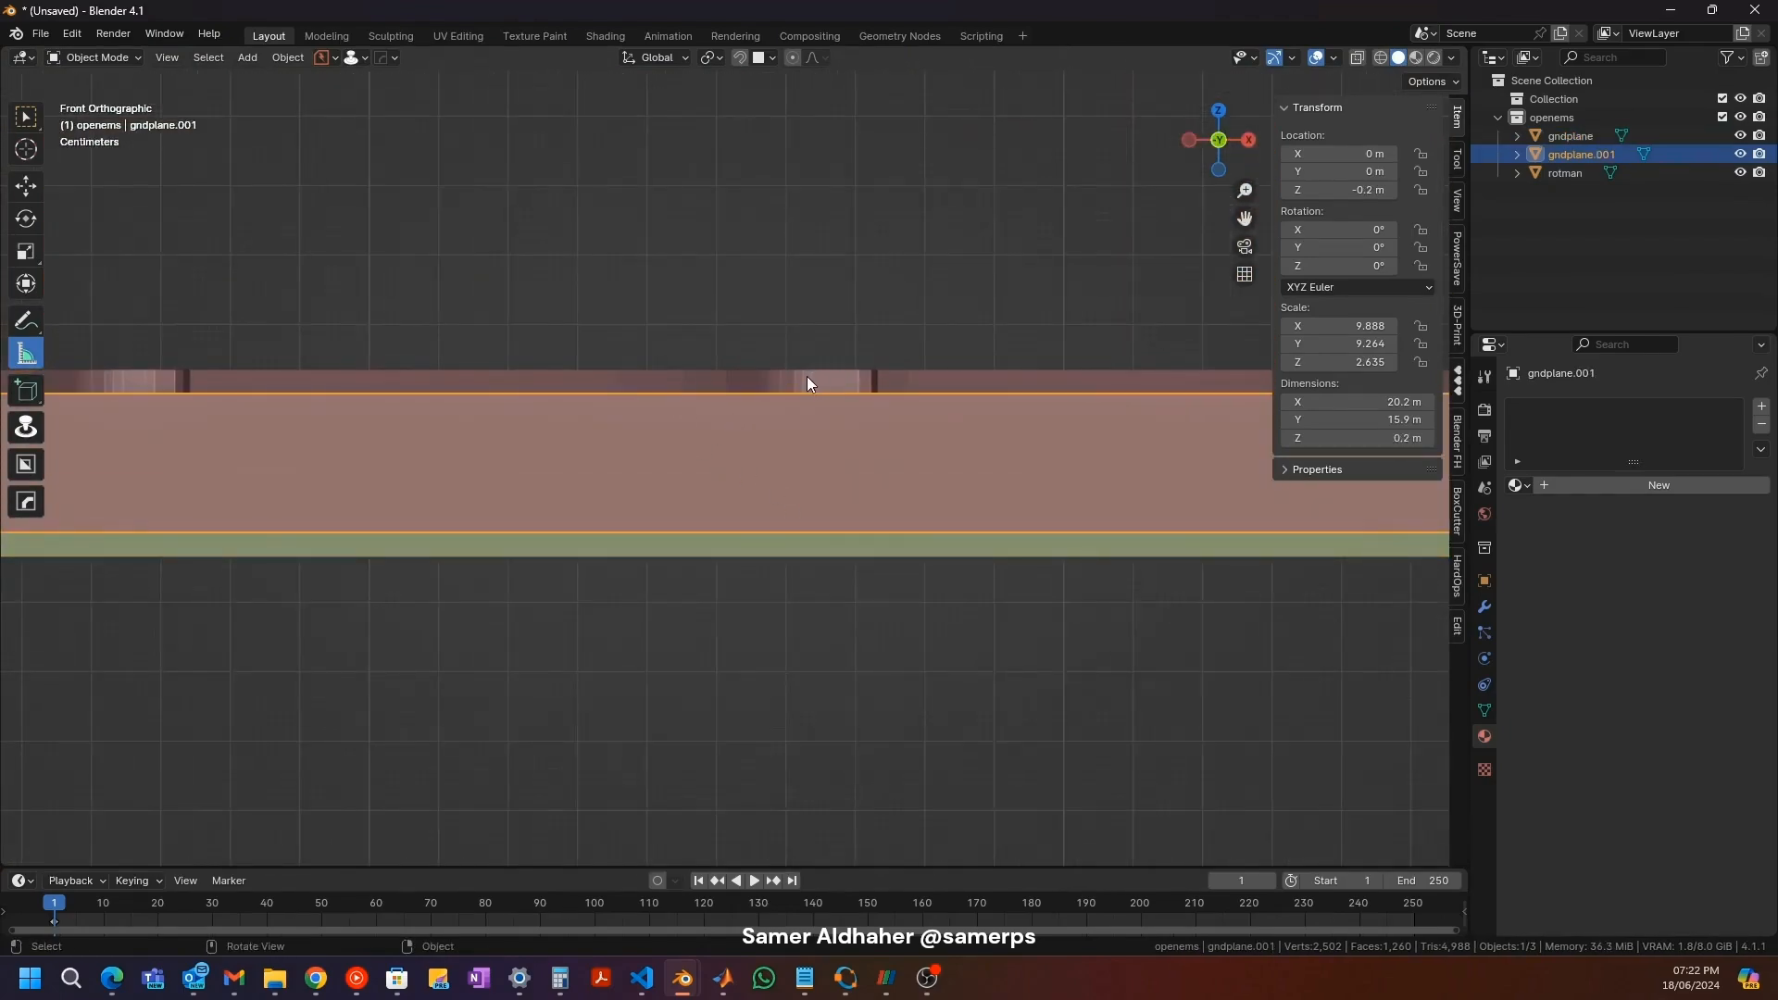
middle_drag(809, 391, 880, 592)
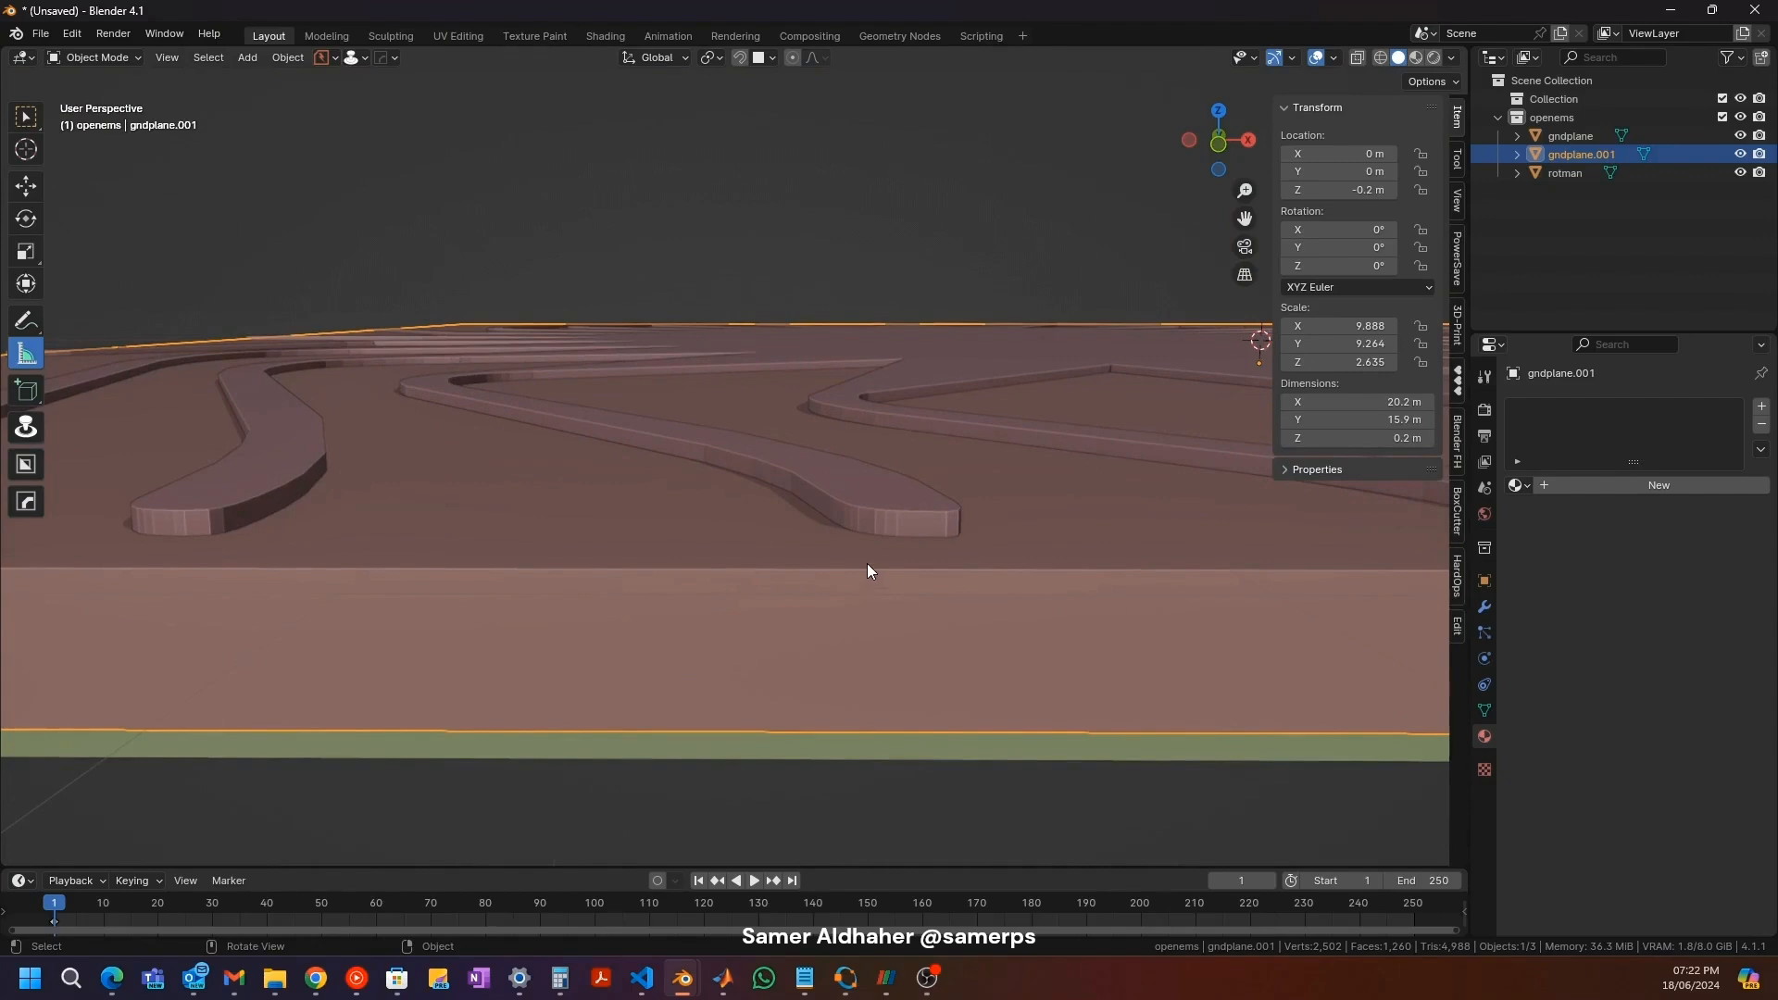
Step: Raise the duplicated slab's top face along Z to a local median of about 0.082 m, overlapping the lens traces
key(Tab)
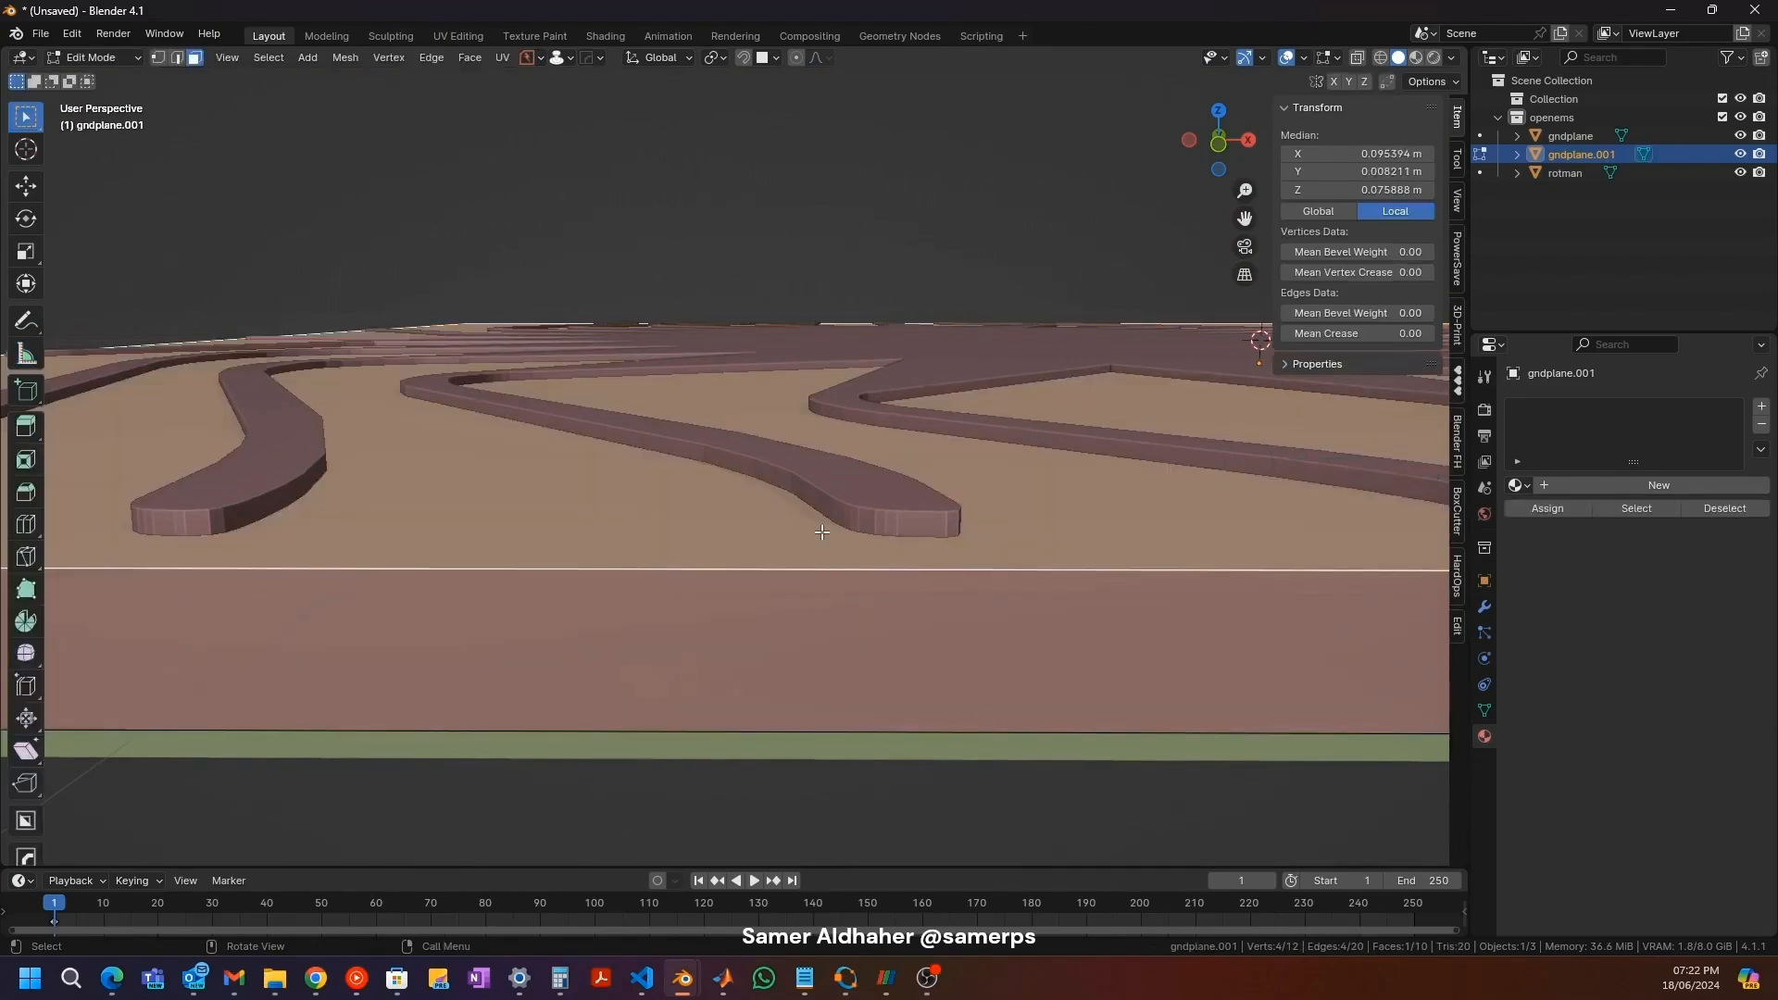
key(g)
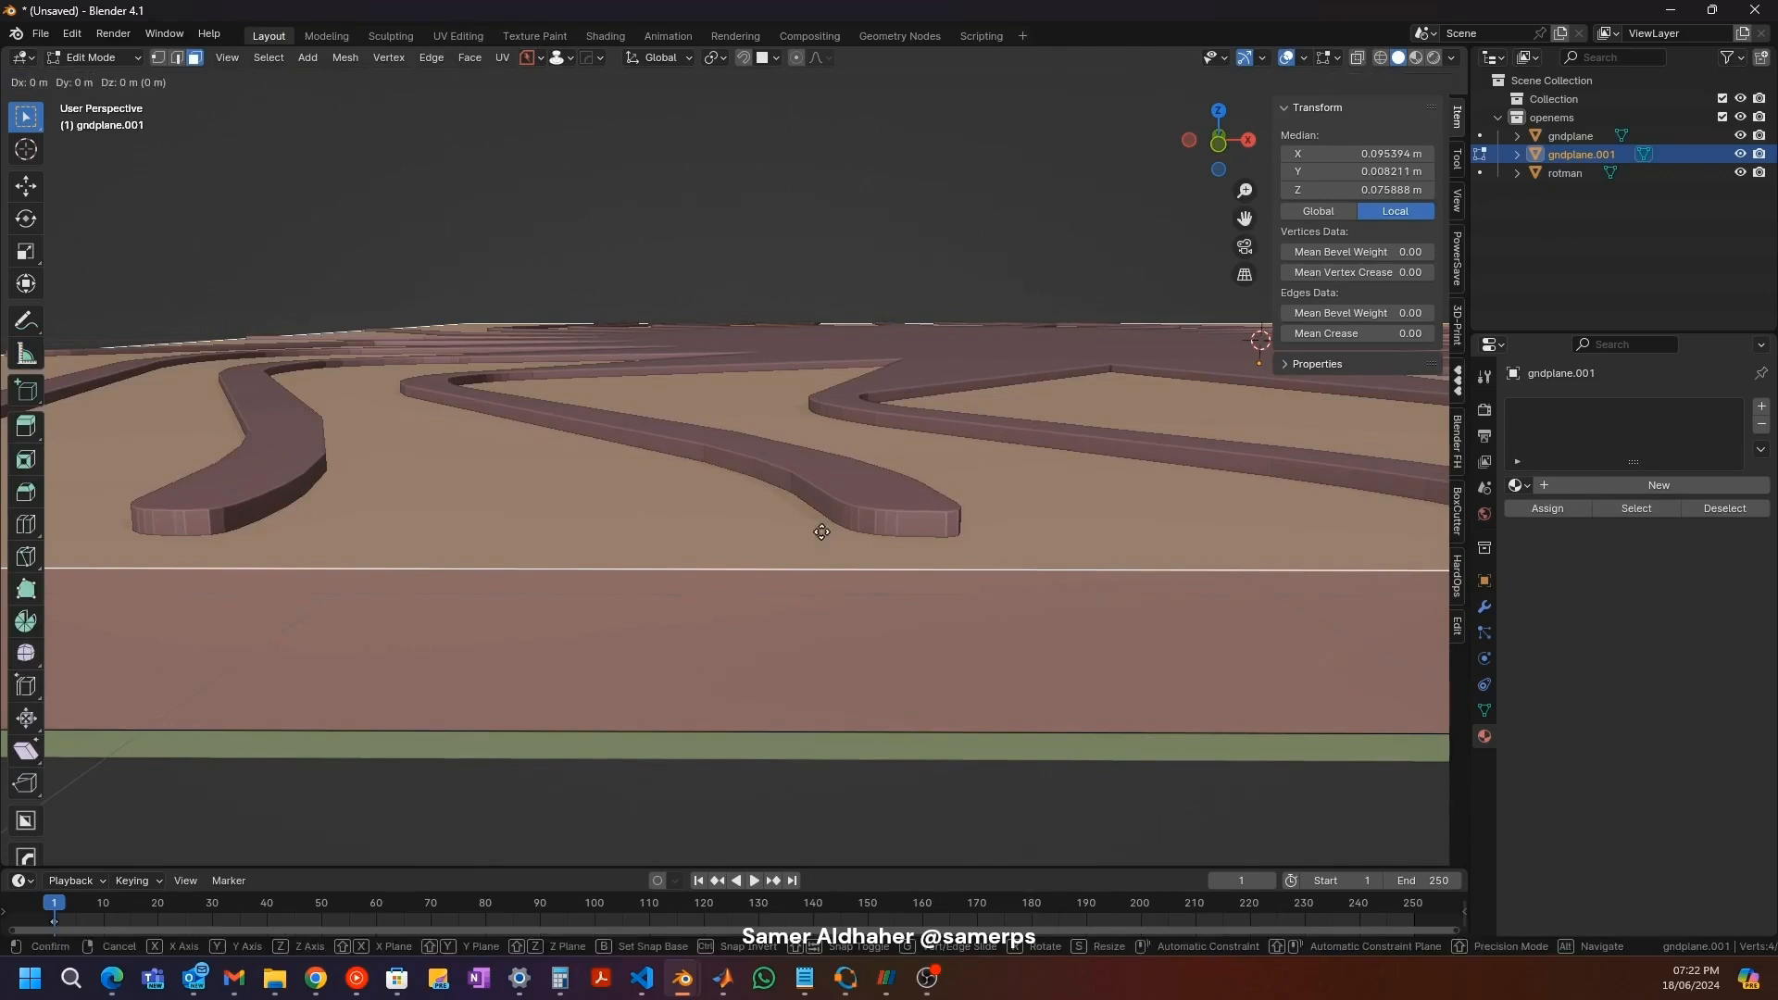
key(z)
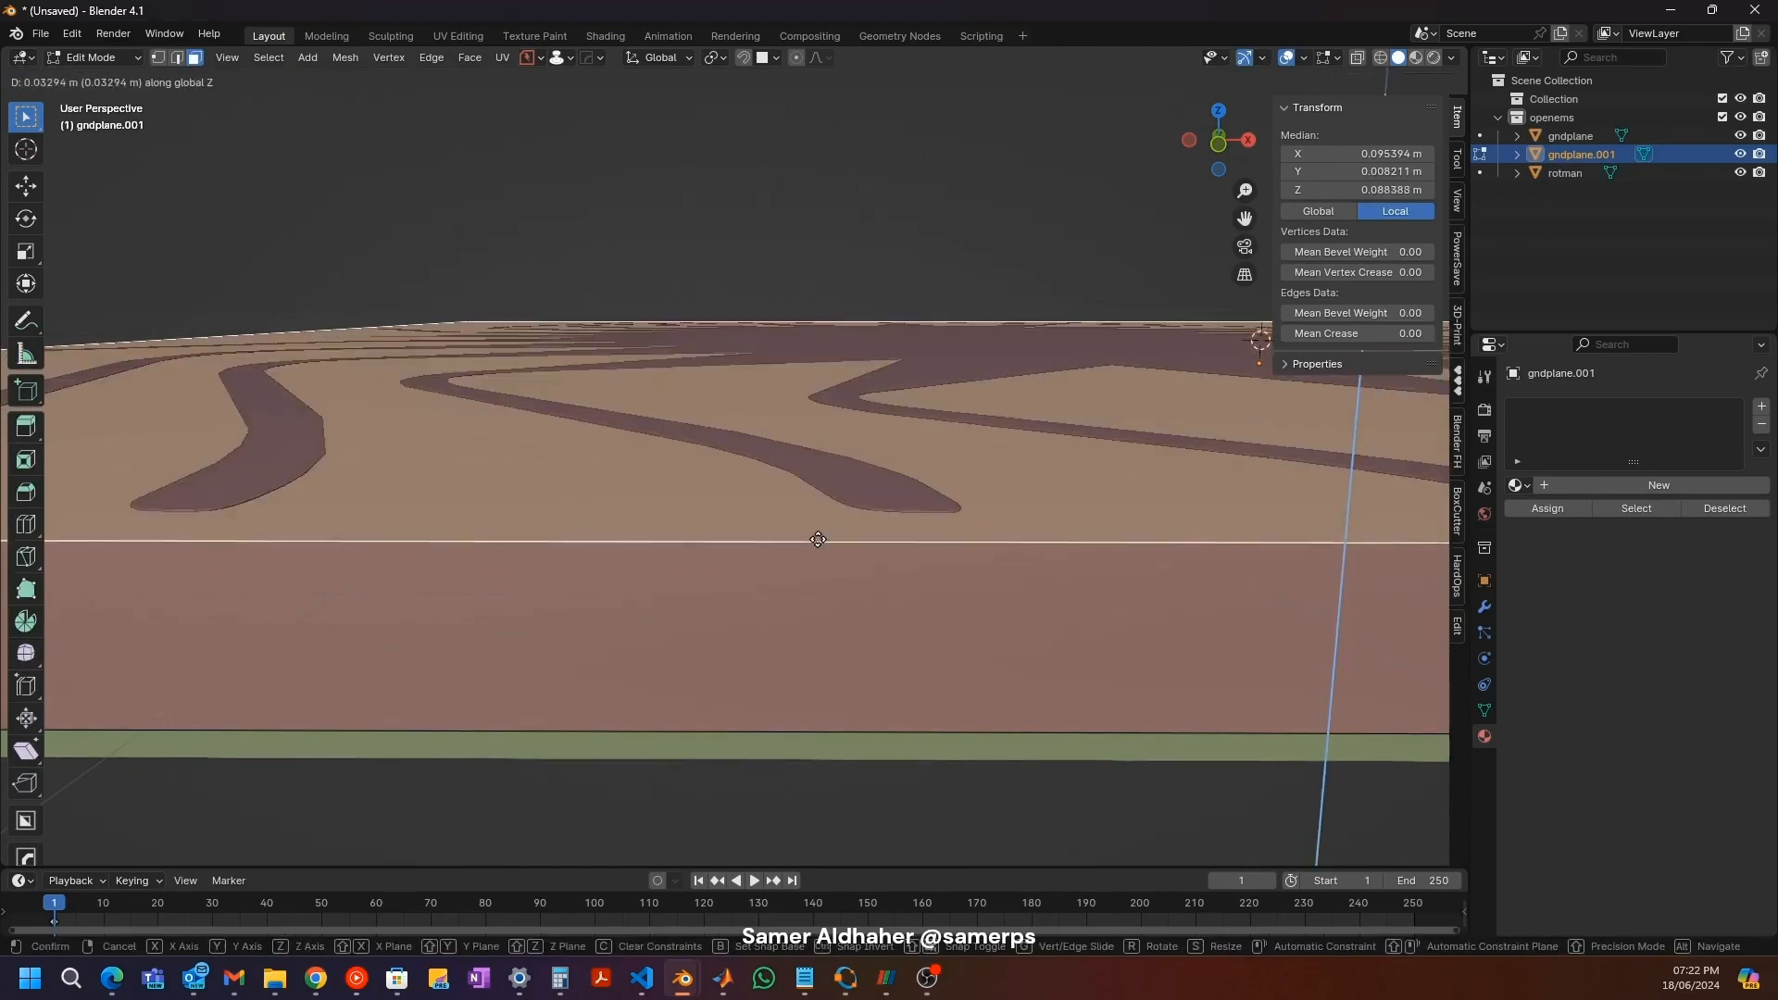
click(840, 552)
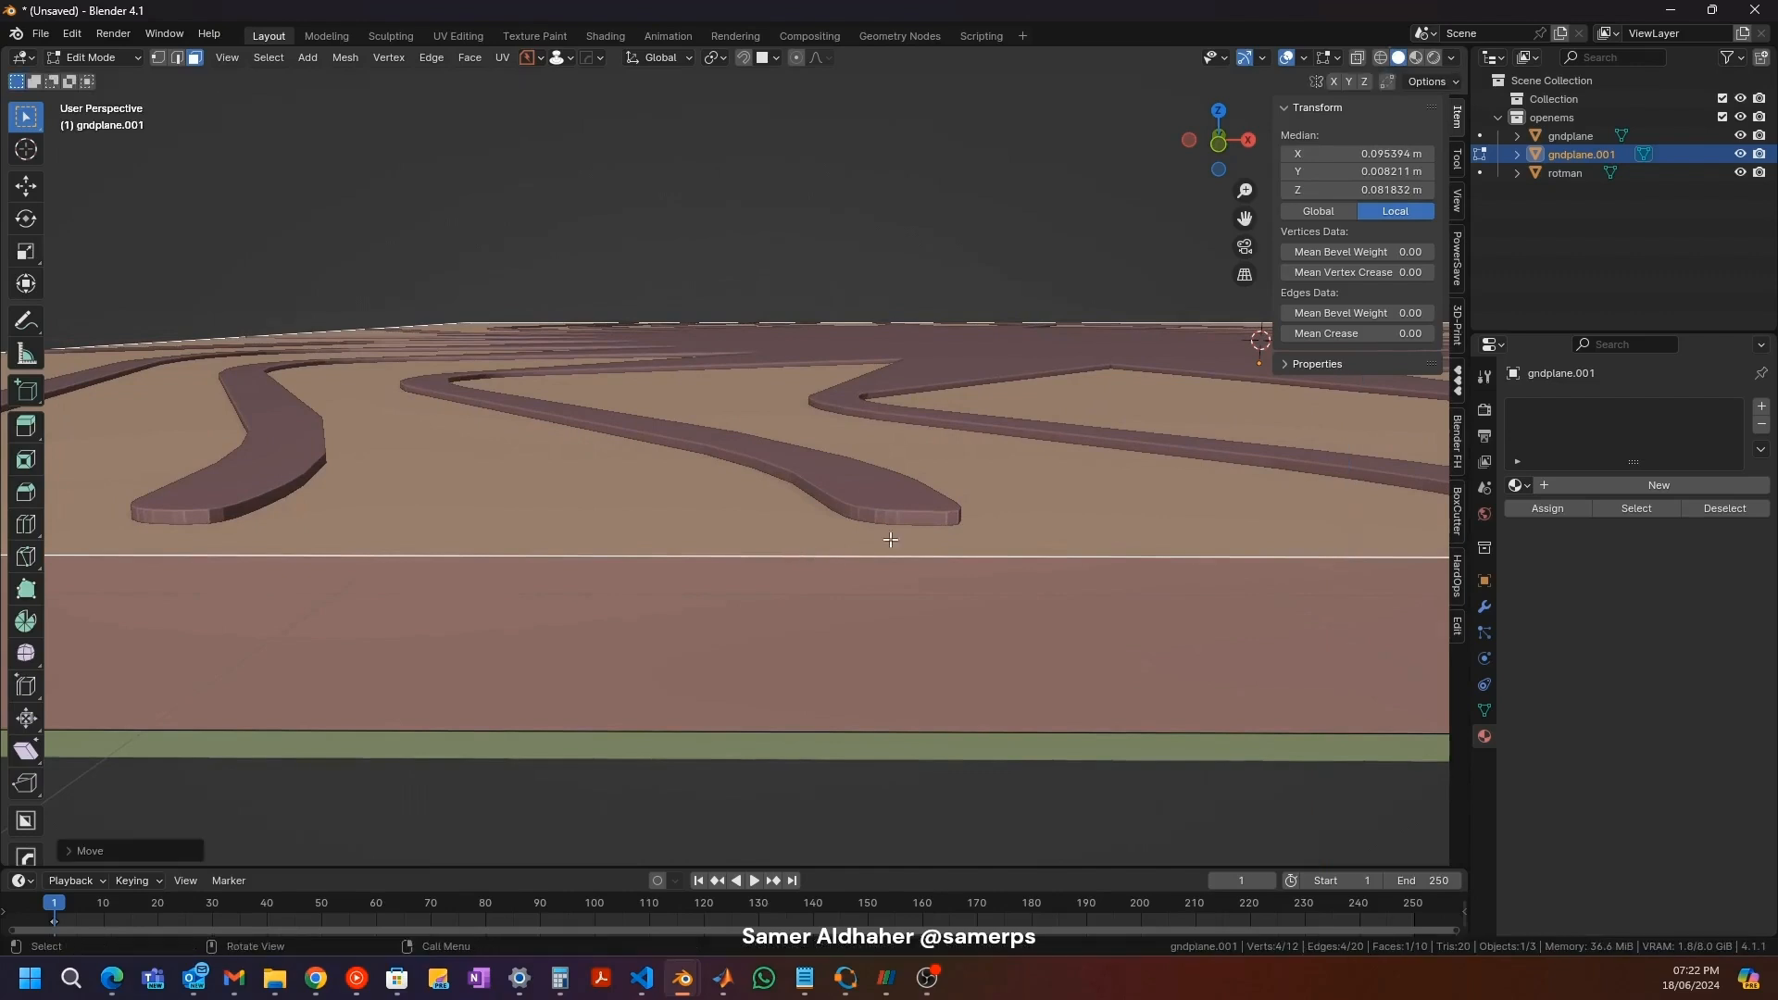
key(Tab)
click(871, 515)
middle_drag(869, 515, 817, 547)
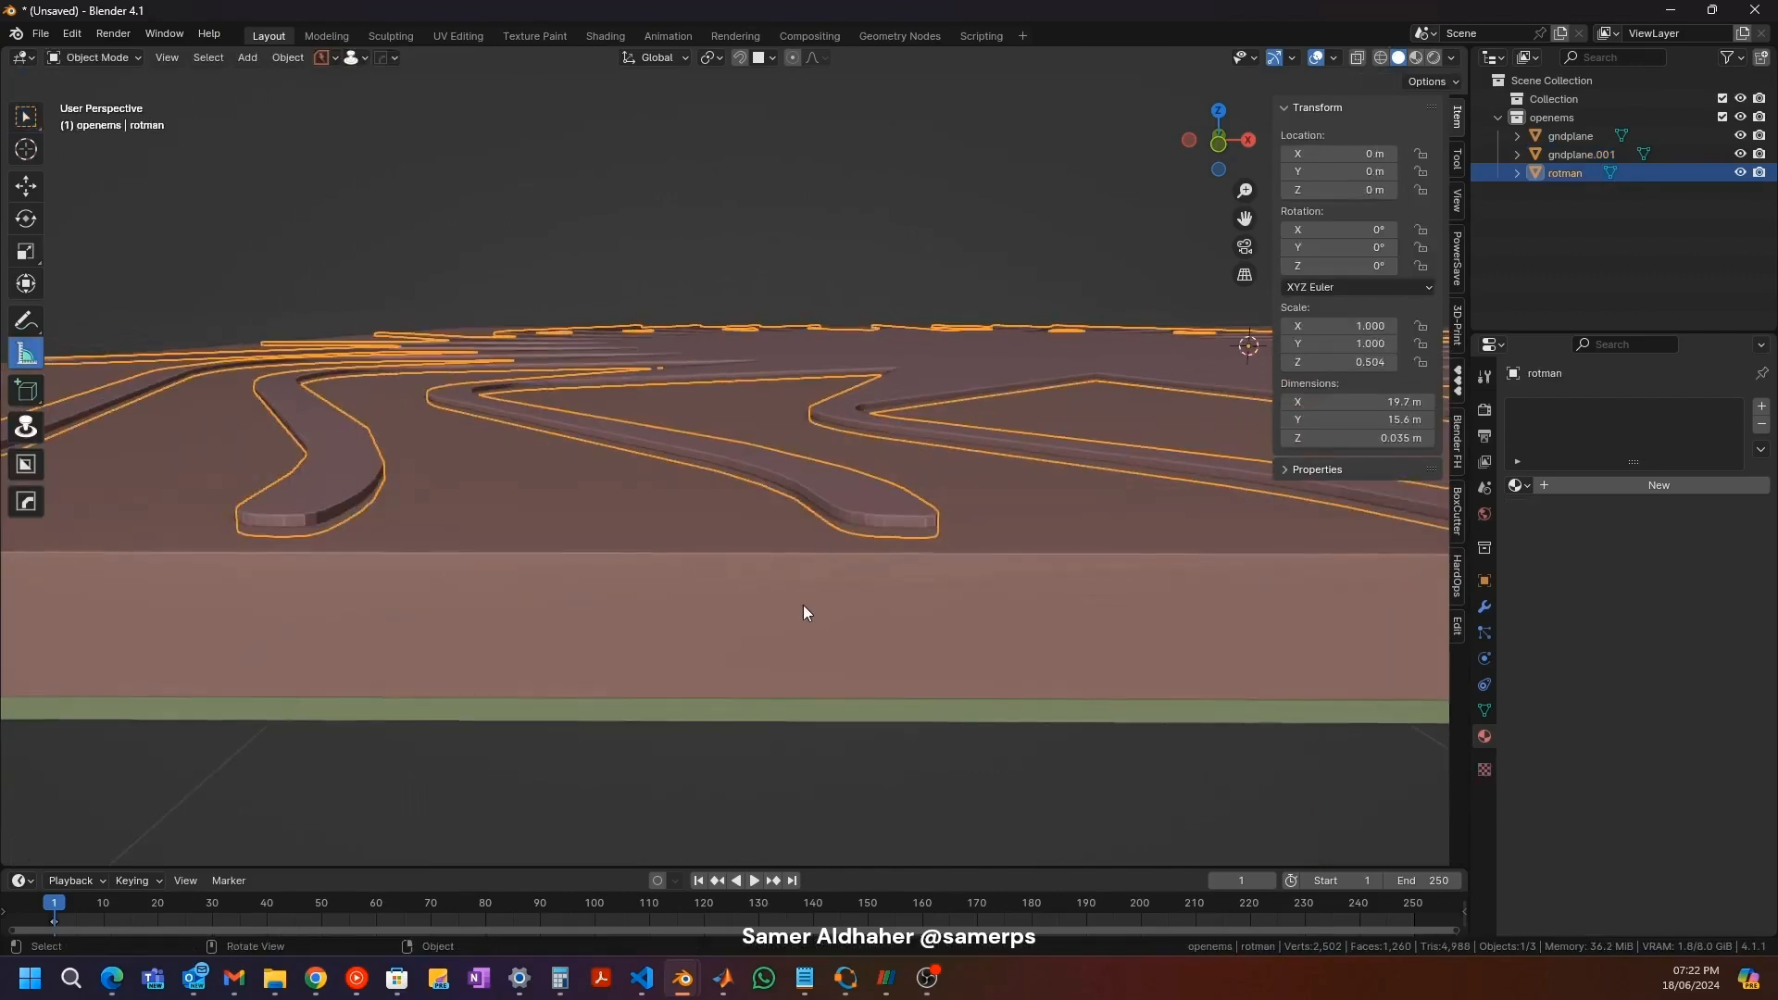
Step: Lower the duplicated slab's bottom face along Z by about 0.016 m into the ground plane, and return to Object Mode
click(758, 645)
key(Tab)
middle_drag(755, 646, 678, 638)
scroll(745, 593, down, 4)
click(969, 546)
scroll(531, 667, up, 3)
middle_drag(530, 668, 580, 595)
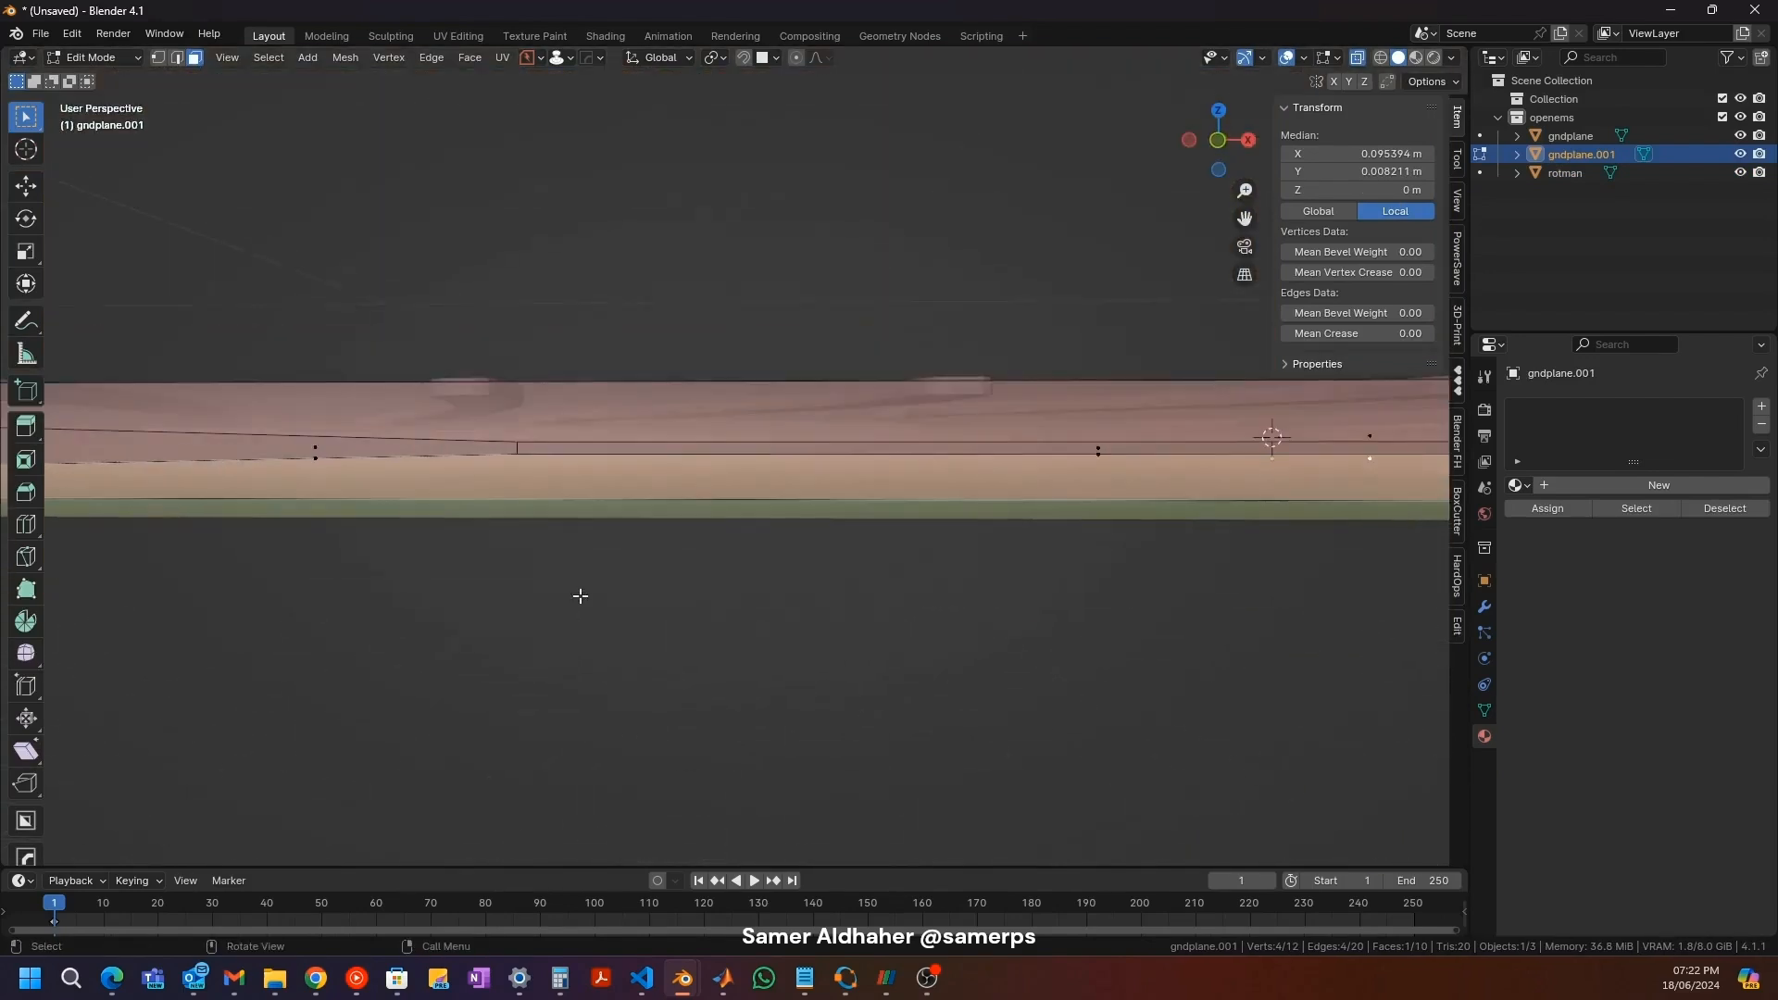
click(1219, 140)
scroll(755, 357, up, 3)
key(g)
key(z)
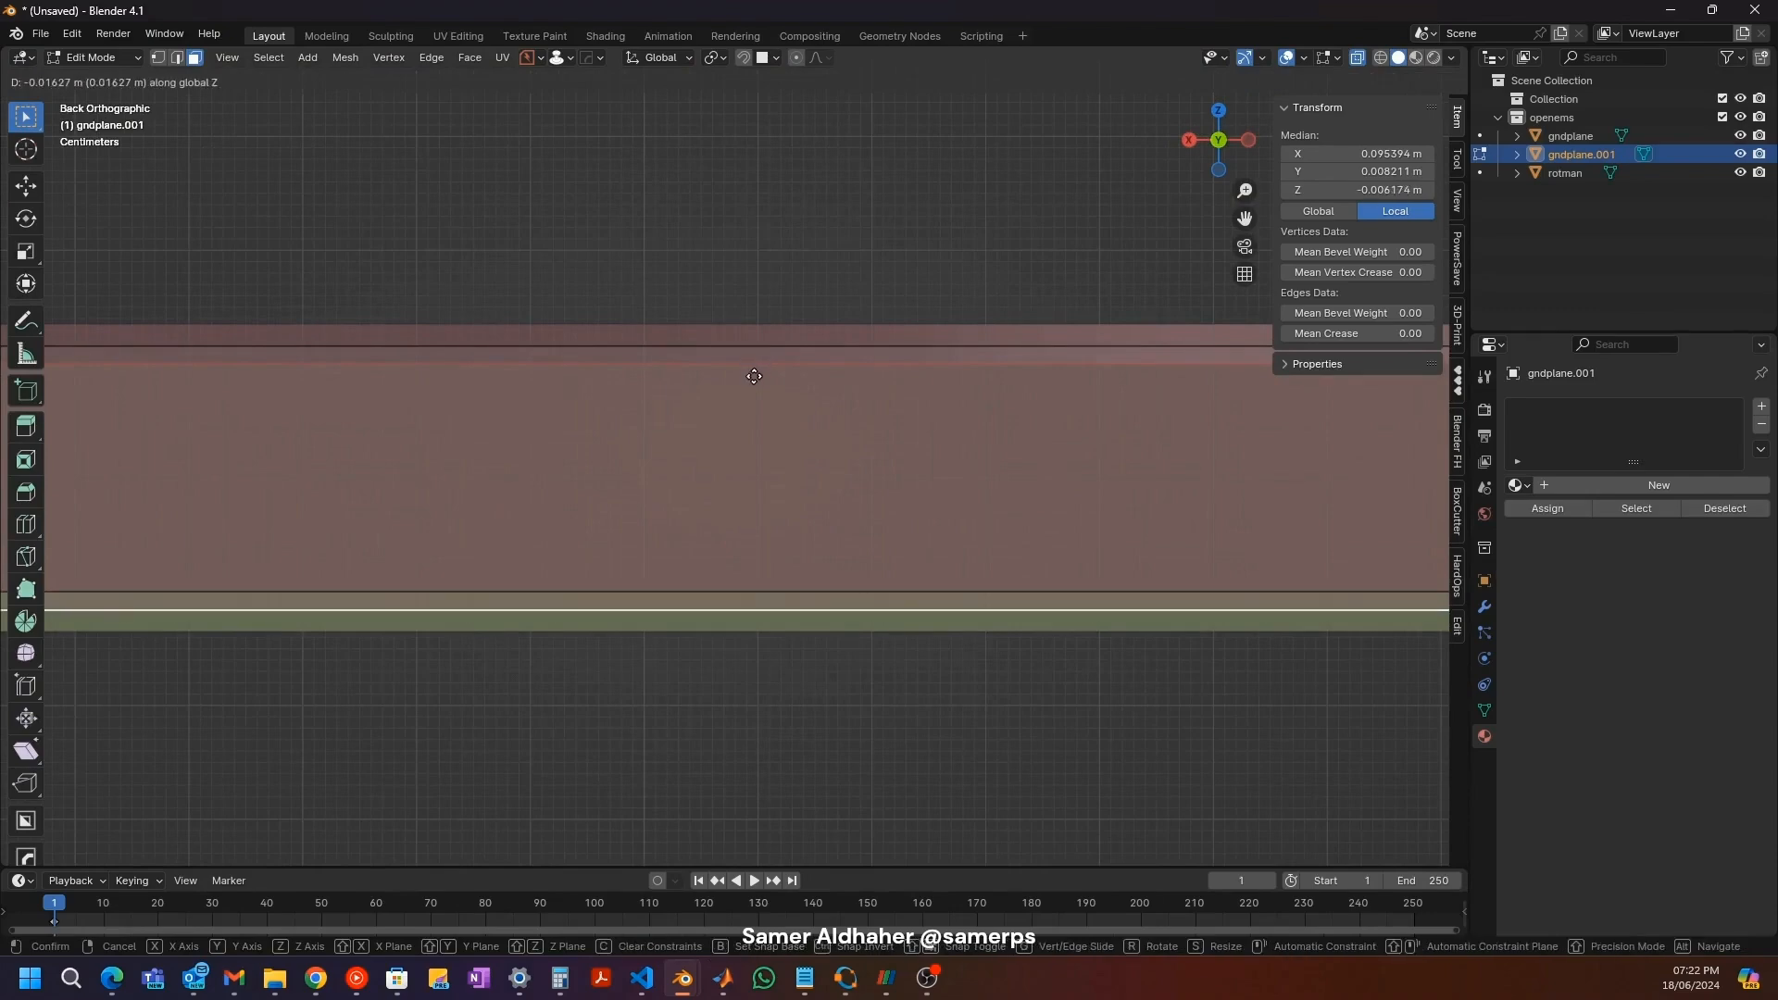
click(754, 374)
scroll(754, 361, down, 2)
key(Tab)
Step: Select all three layers and scale them uniformly by 0.1
scroll(754, 348, down, 5)
middle_drag(754, 347, 759, 382)
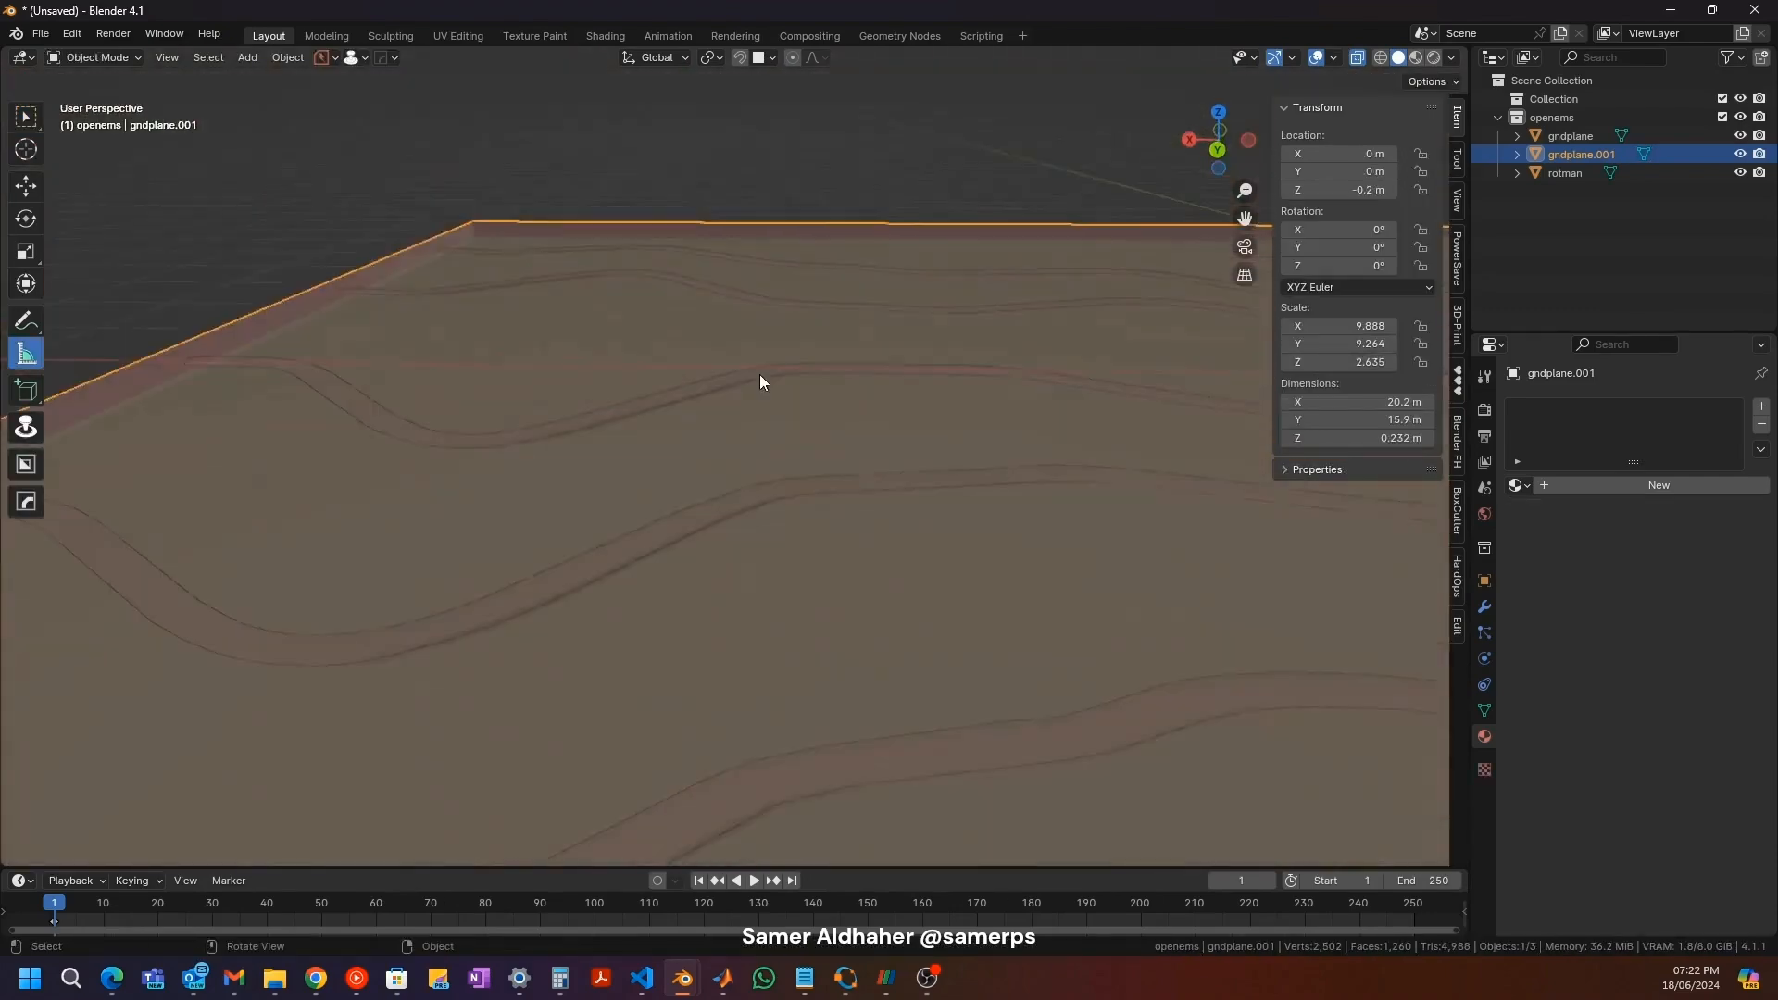
scroll(764, 370, down, 10)
scroll(776, 381, down, 3)
scroll(842, 424, up, 6)
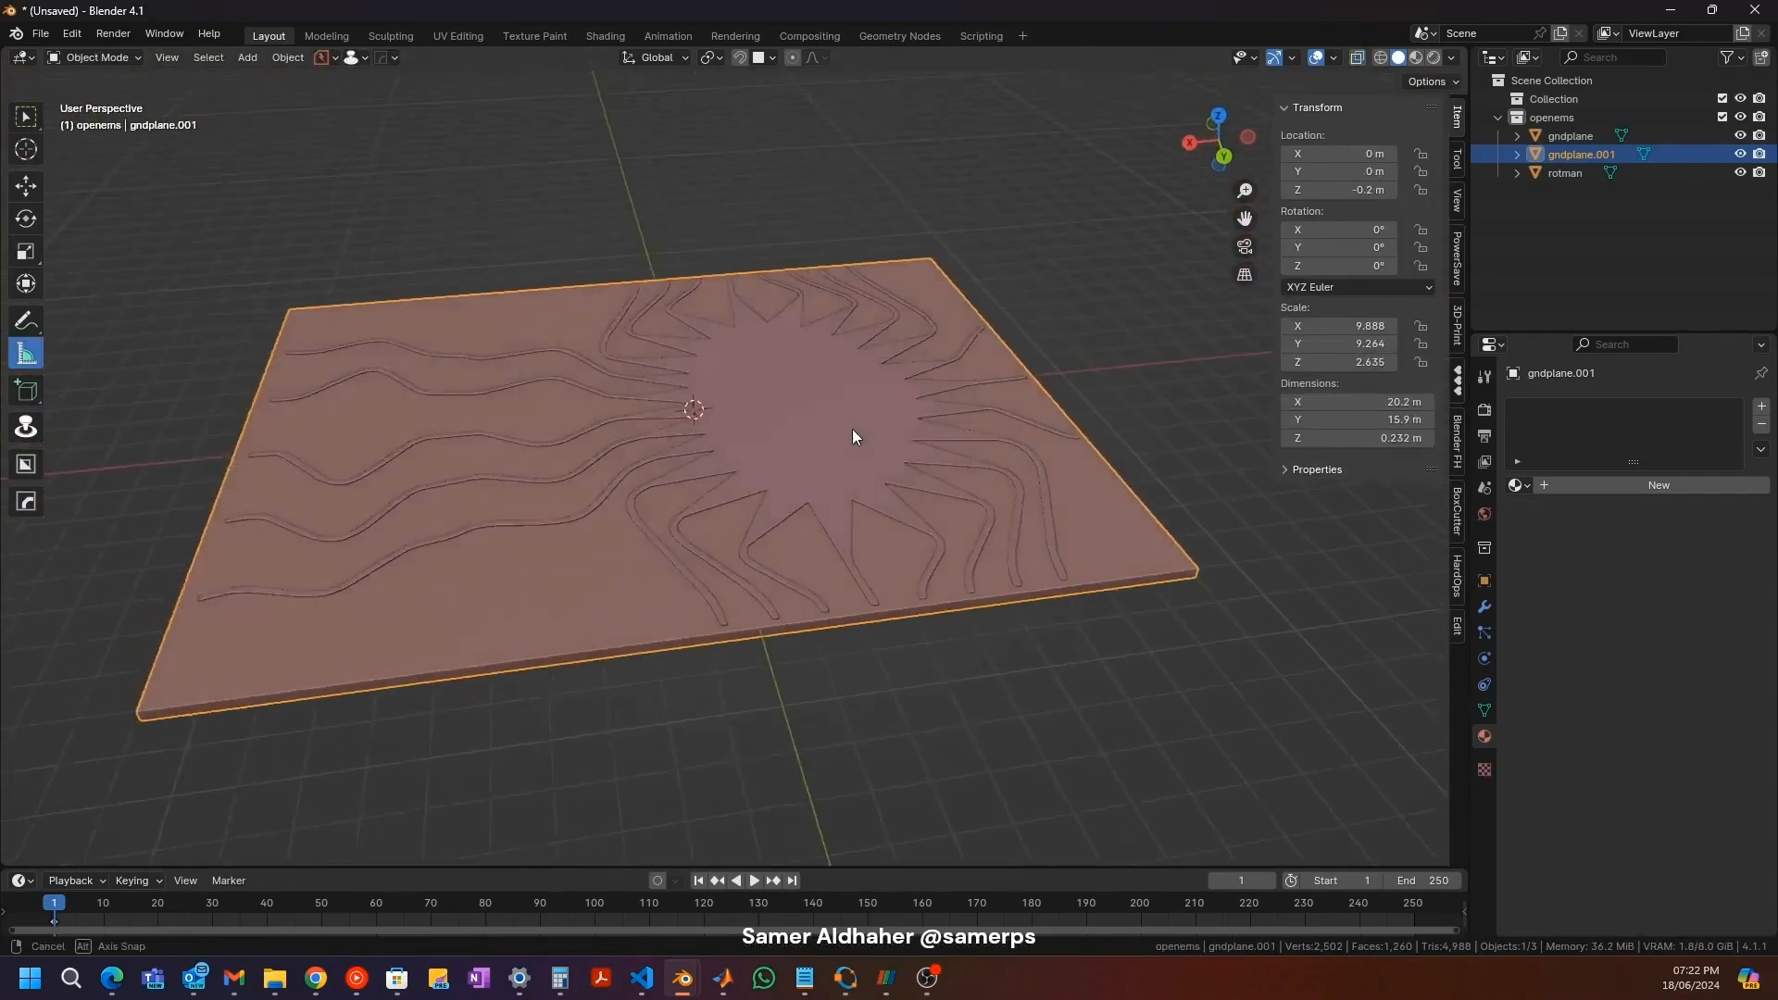
middle_drag(847, 459, 861, 403)
text(as0.1)
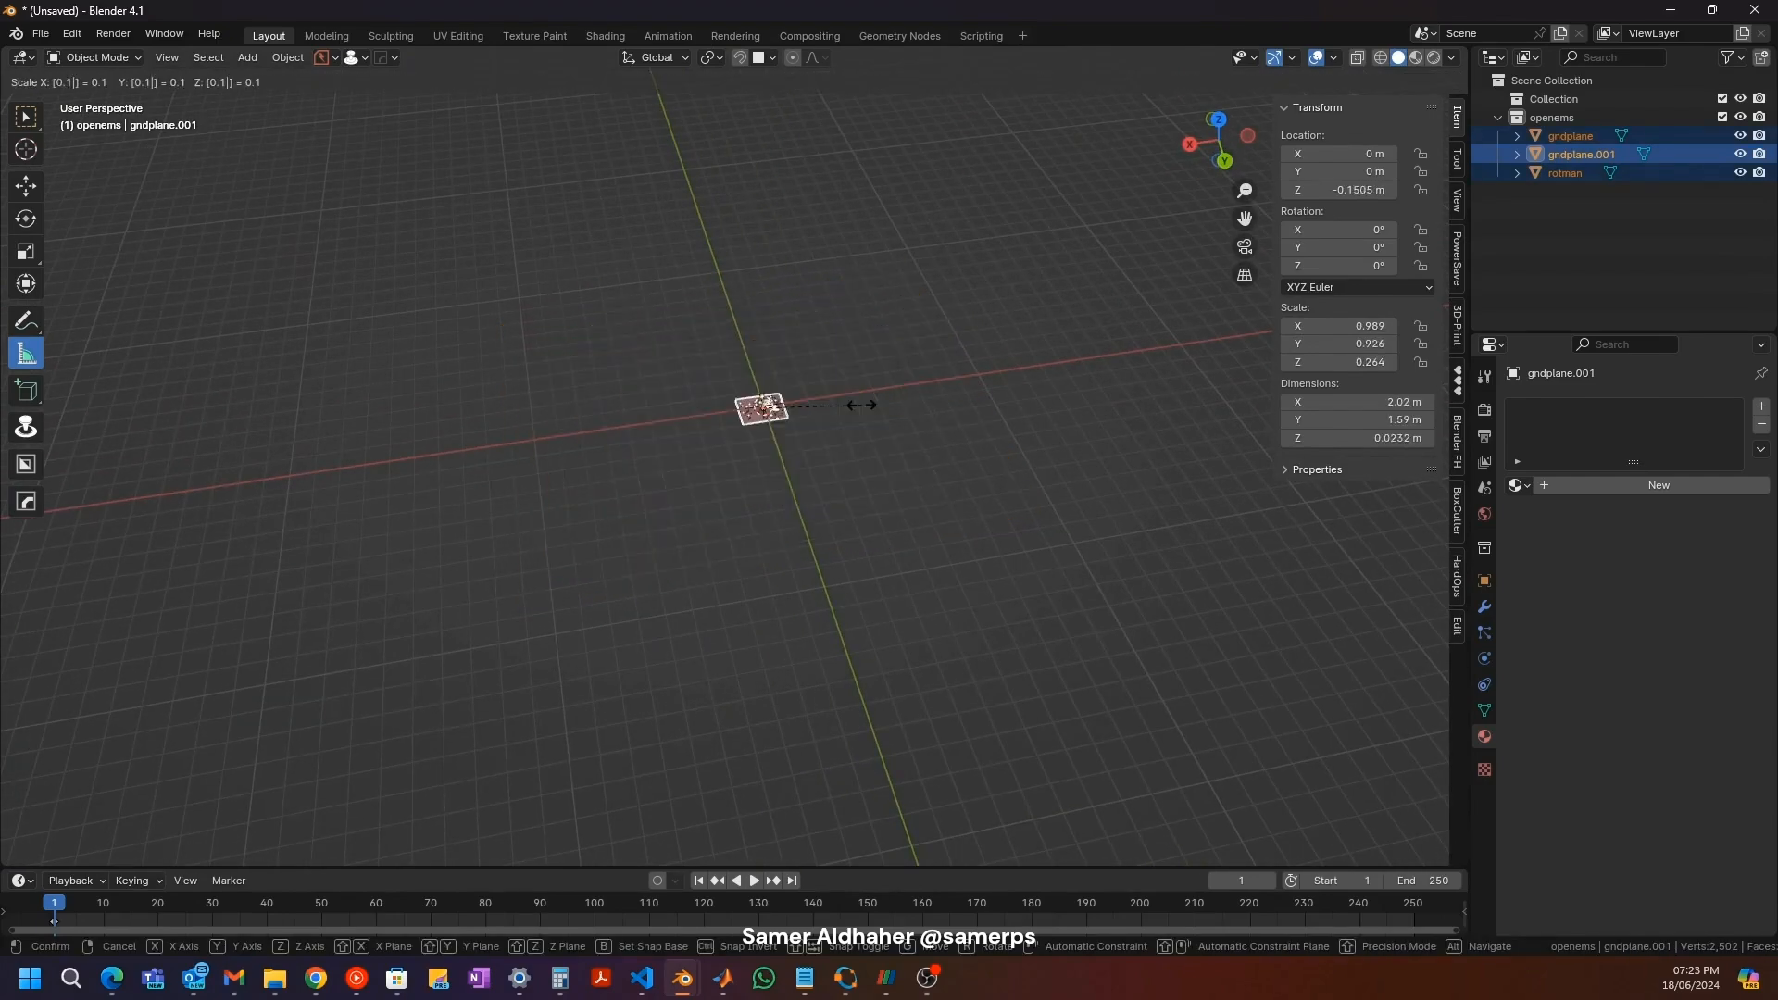
key(Return)
Step: Apply all transforms to the three scaled layers
scroll(798, 413, up, 15)
middle_drag(734, 550, 720, 470)
key(ctrl+a)
click(693, 491)
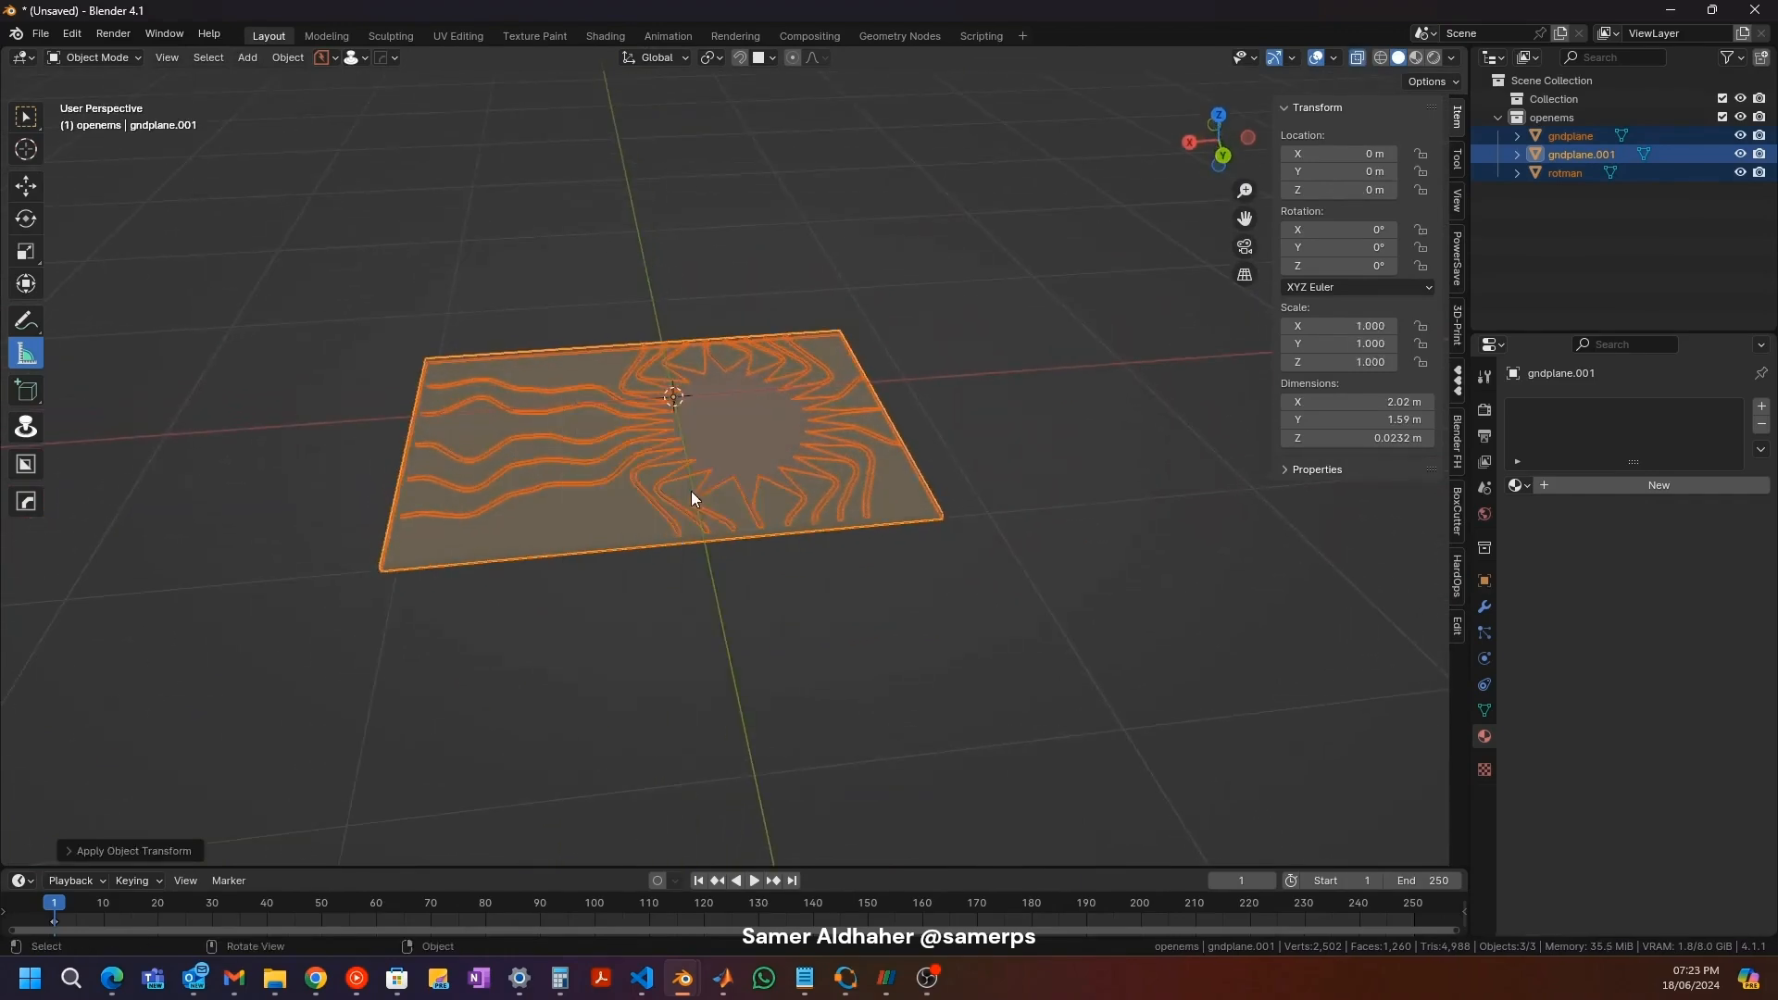
scroll(694, 435, up, 3)
scroll(713, 372, down, 4)
Step: Select the middle slab alone and rename it as substrate
click(597, 264)
scroll(787, 301, up, 6)
double_click(1585, 153)
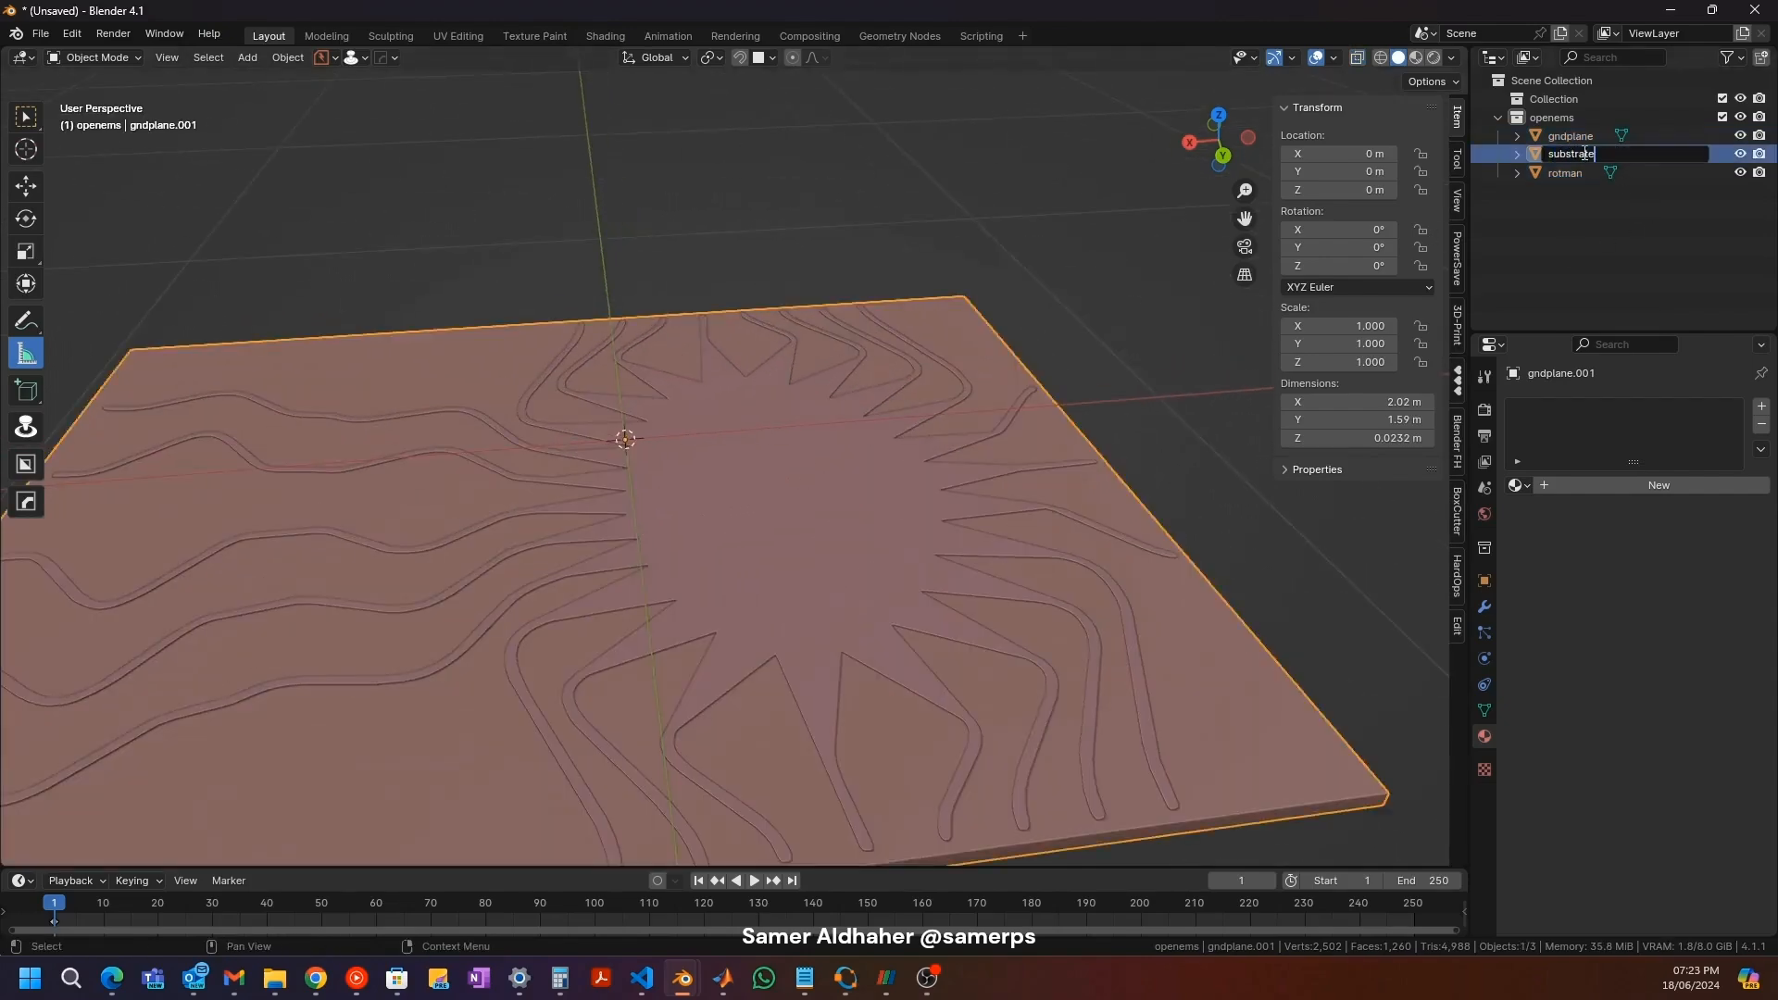
key(Return)
Step: Select the ground plane from underneath and turn on its name label in the viewport display settings
scroll(1071, 298, down, 4)
middle_drag(1035, 363, 995, 206)
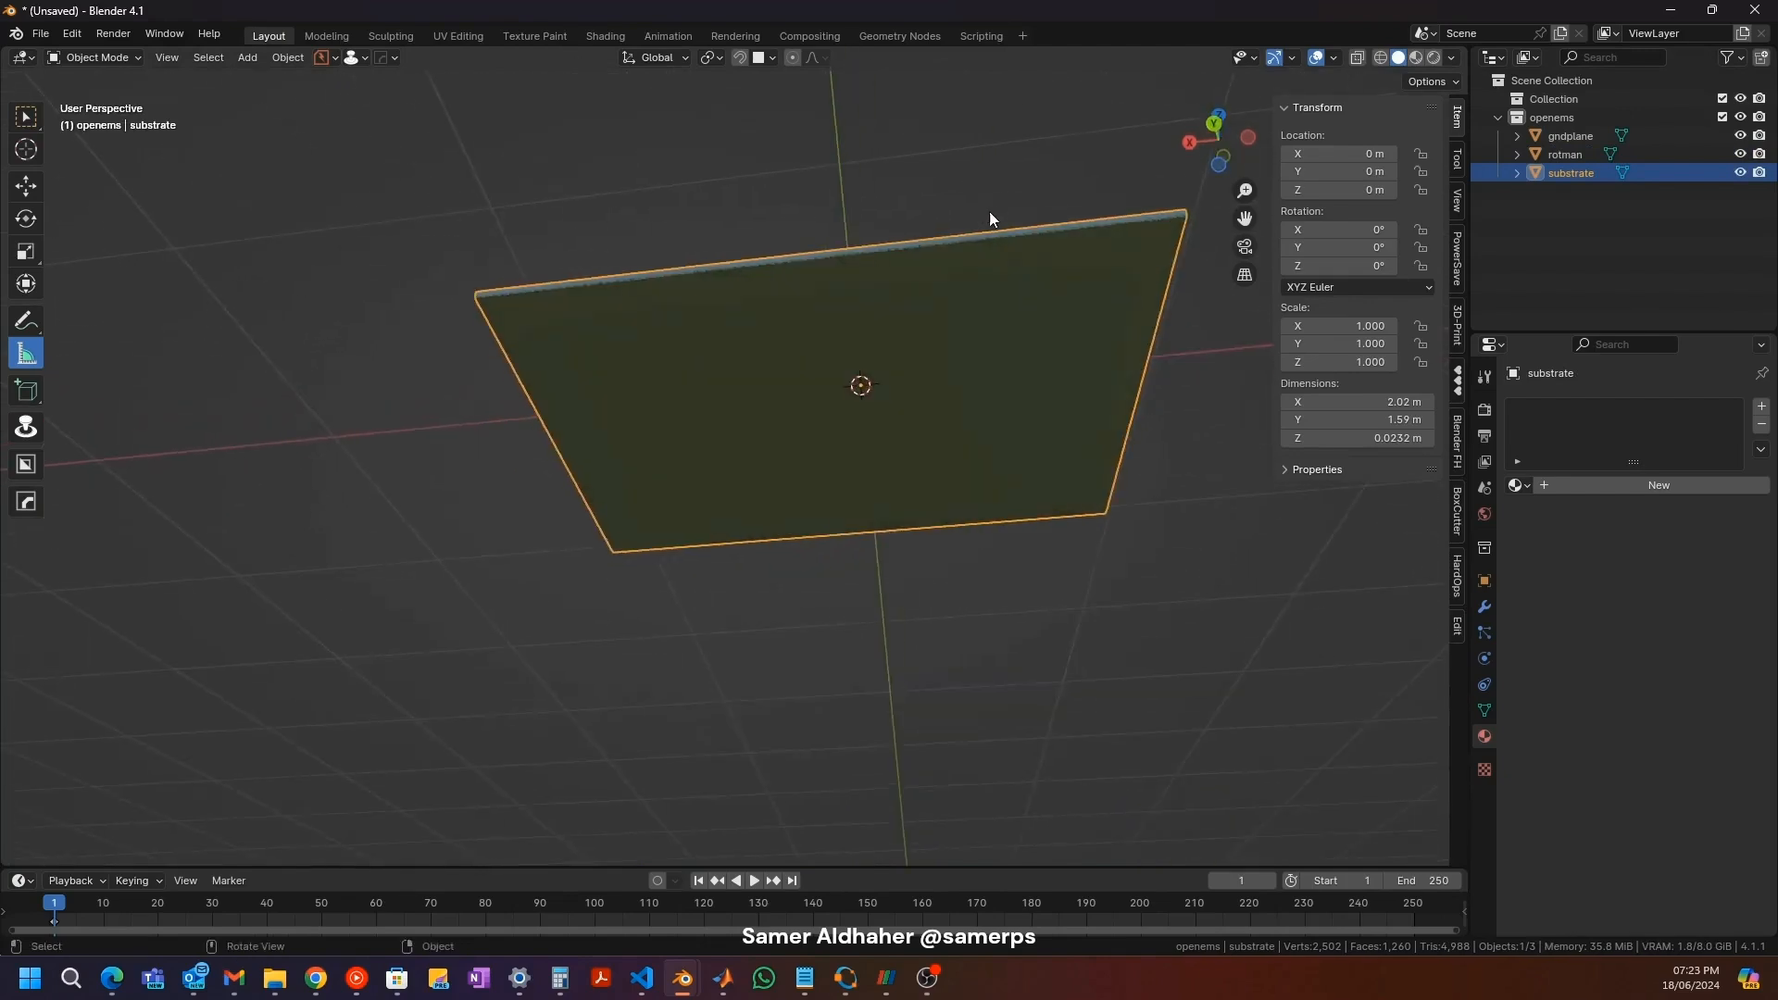
click(865, 241)
middle_drag(865, 241, 865, 366)
middle_drag(1308, 322, 1367, 611)
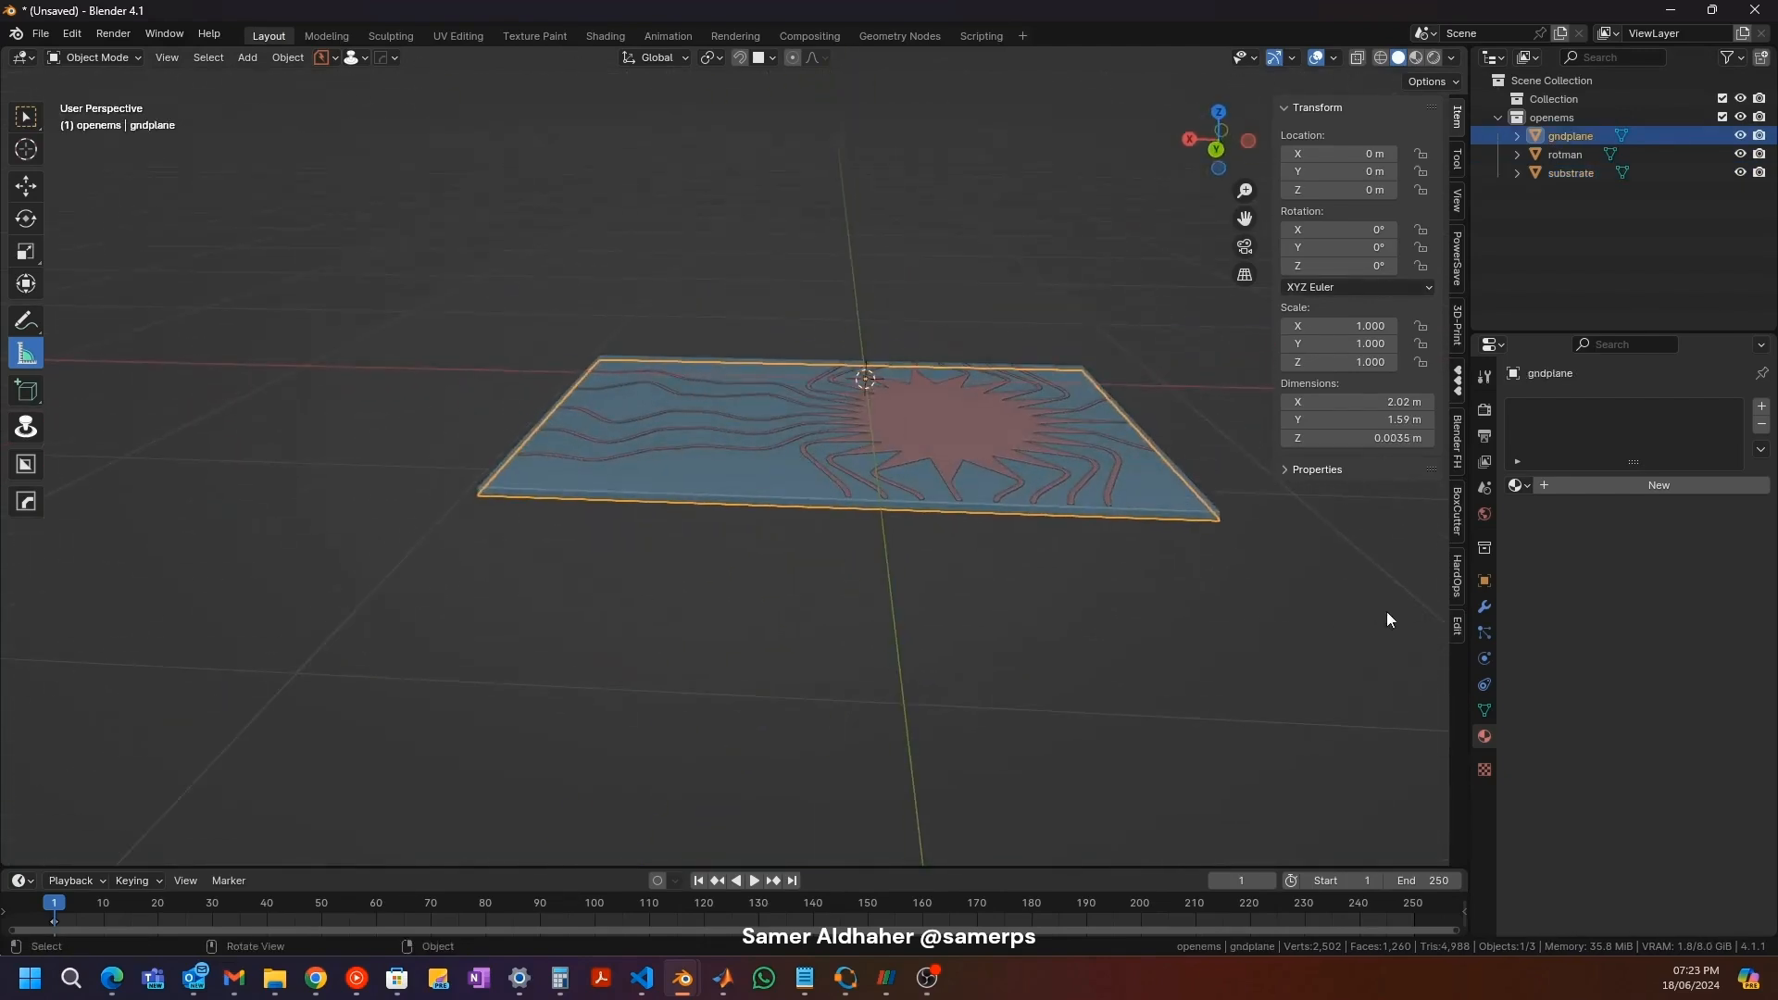
click(1483, 582)
click(1529, 824)
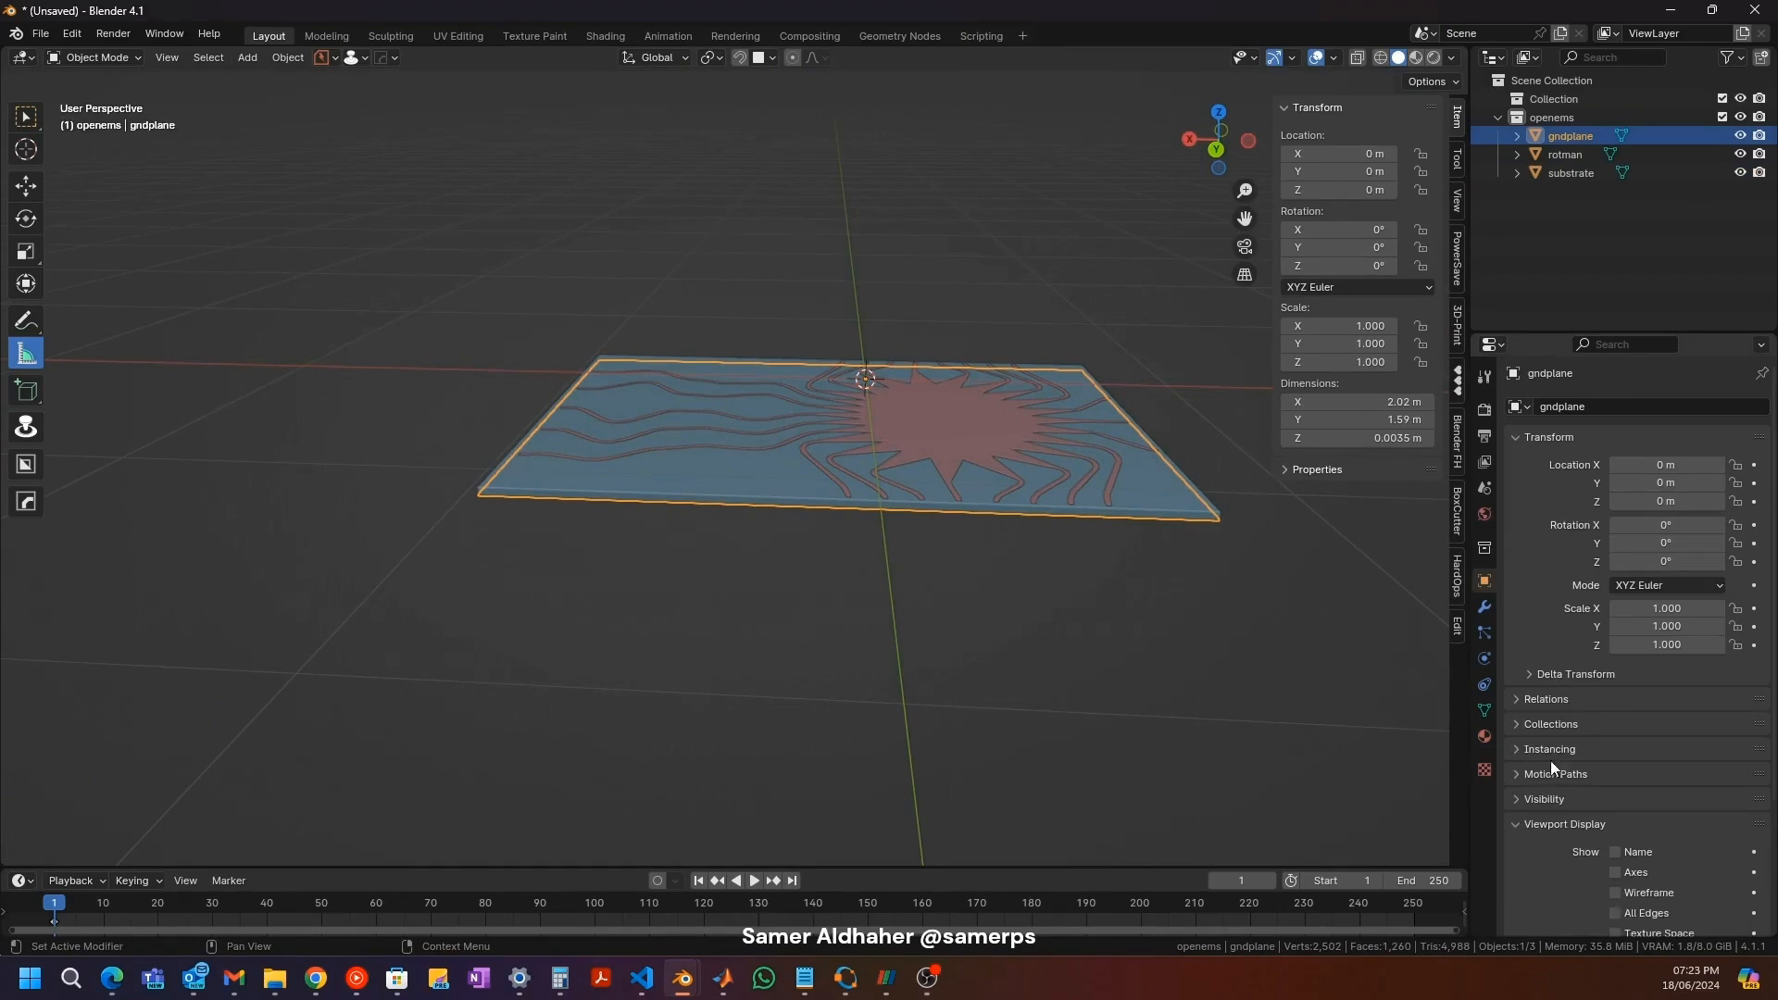
scroll(1605, 738, down, 4)
scroll(943, 583, up, 4)
Step: Select all three layers and raise them along Z by about 0.145 m, centring the stack on the world origin
middle_drag(896, 481, 860, 325)
key(a)
click(1216, 151)
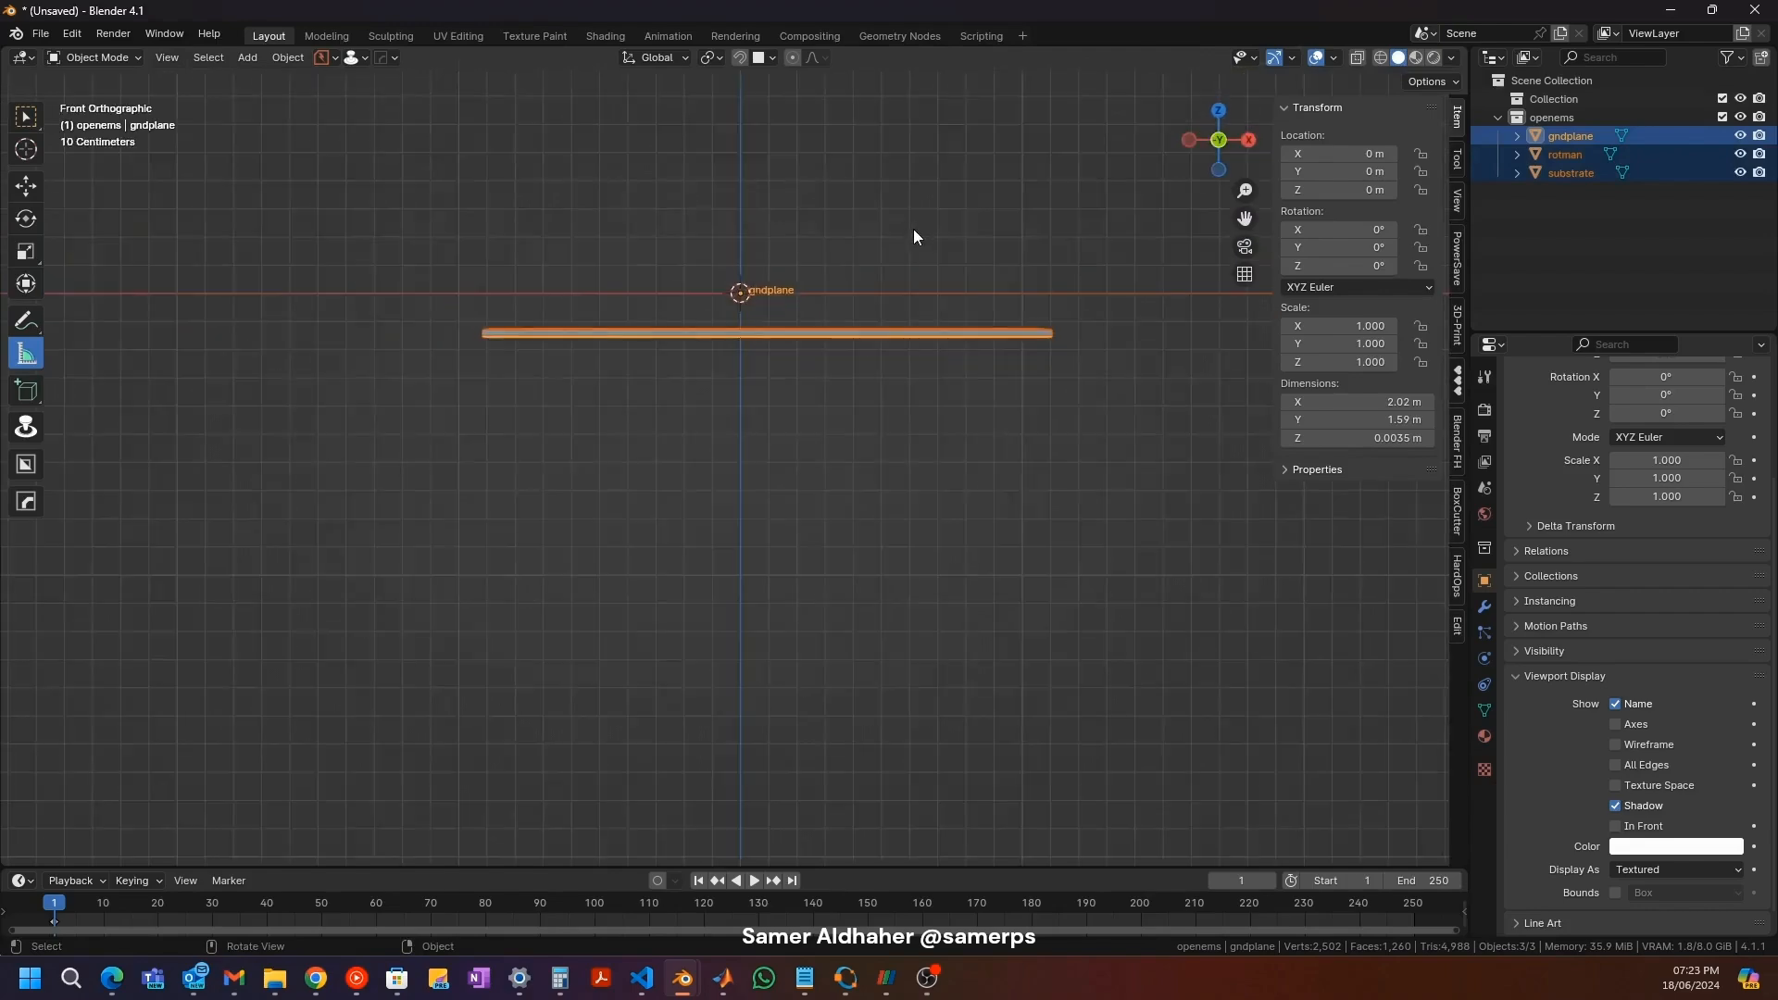
key(g)
key(z)
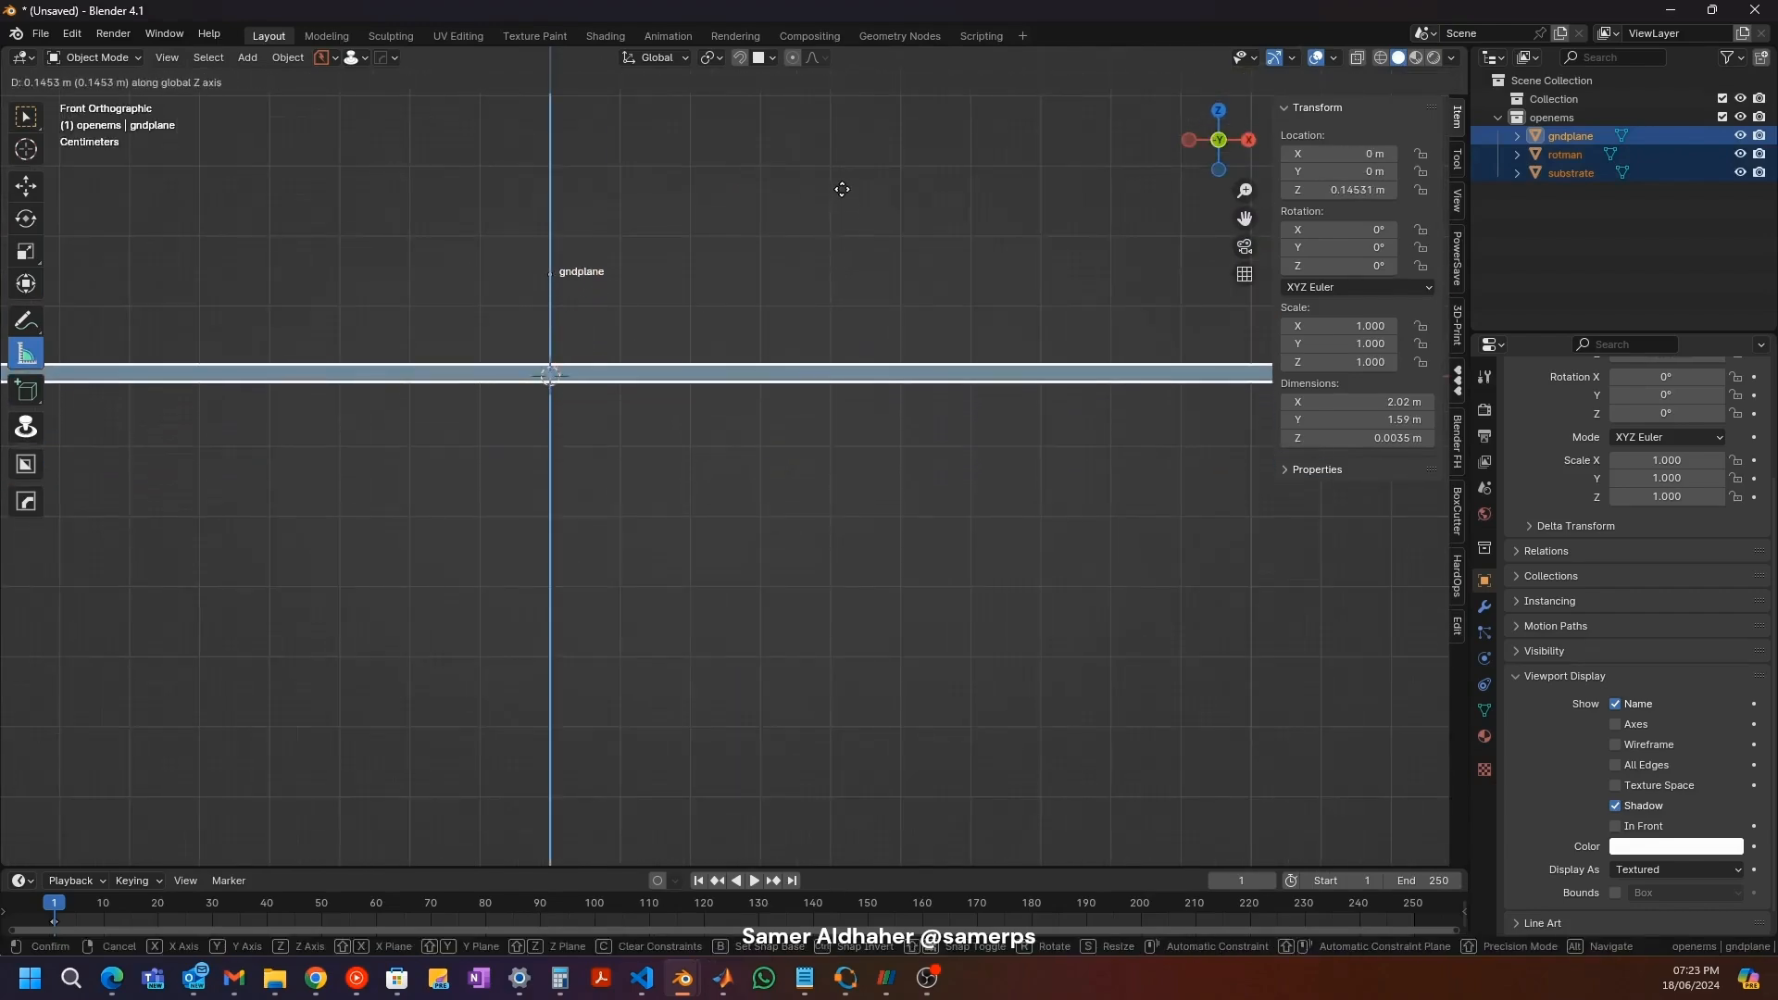
click(842, 195)
Step: Apply the raised layers' transforms so their origins return to the world origin
middle_drag(842, 196, 777, 263)
scroll(779, 263, down, 5)
key(ctrl+a)
click(766, 290)
Step: Examine the stacked lens, substrate and ground plane from several angles, checking the slab edges and the traces
scroll(722, 185, up, 4)
middle_drag(722, 185, 597, 563)
click(596, 563)
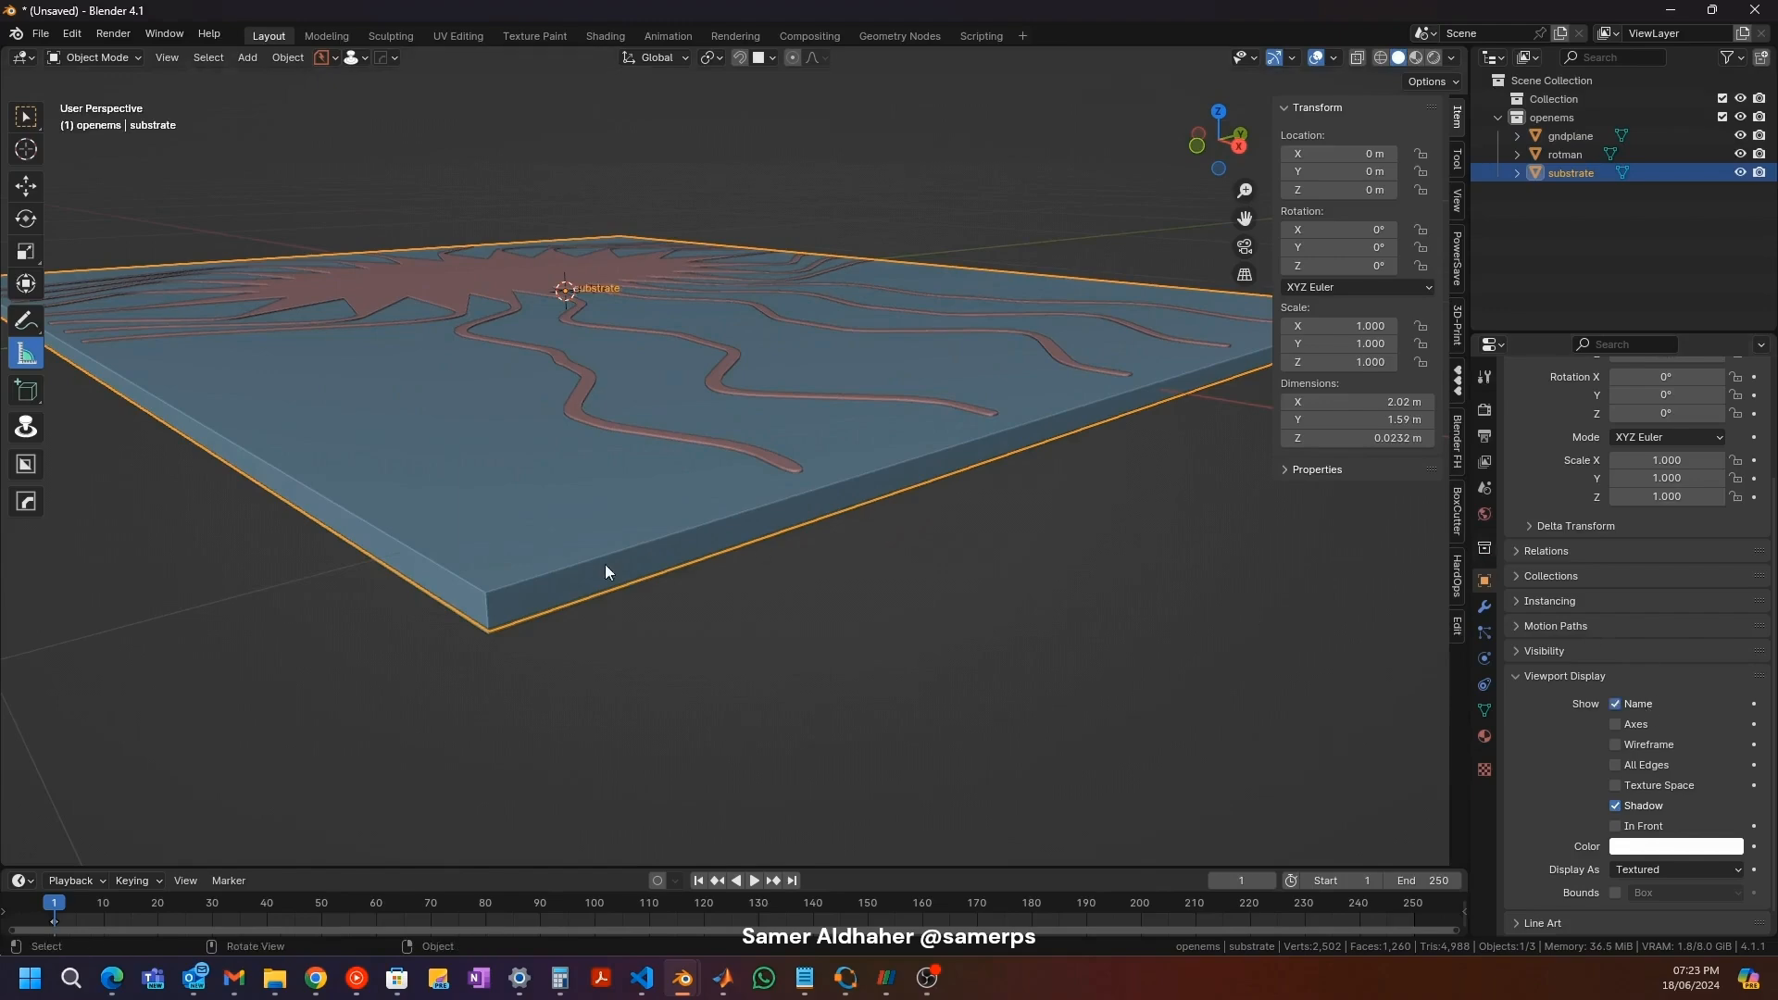
click(558, 619)
middle_drag(874, 428, 747, 445)
scroll(635, 373, up, 6)
scroll(626, 403, down, 6)
mouse_move(972, 519)
middle_down()
mouse_move(805, 466)
mouse_move(637, 450)
middle_up()
click(637, 450)
middle_drag(926, 548, 808, 486)
click(808, 486)
middle_drag(767, 389, 589, 517)
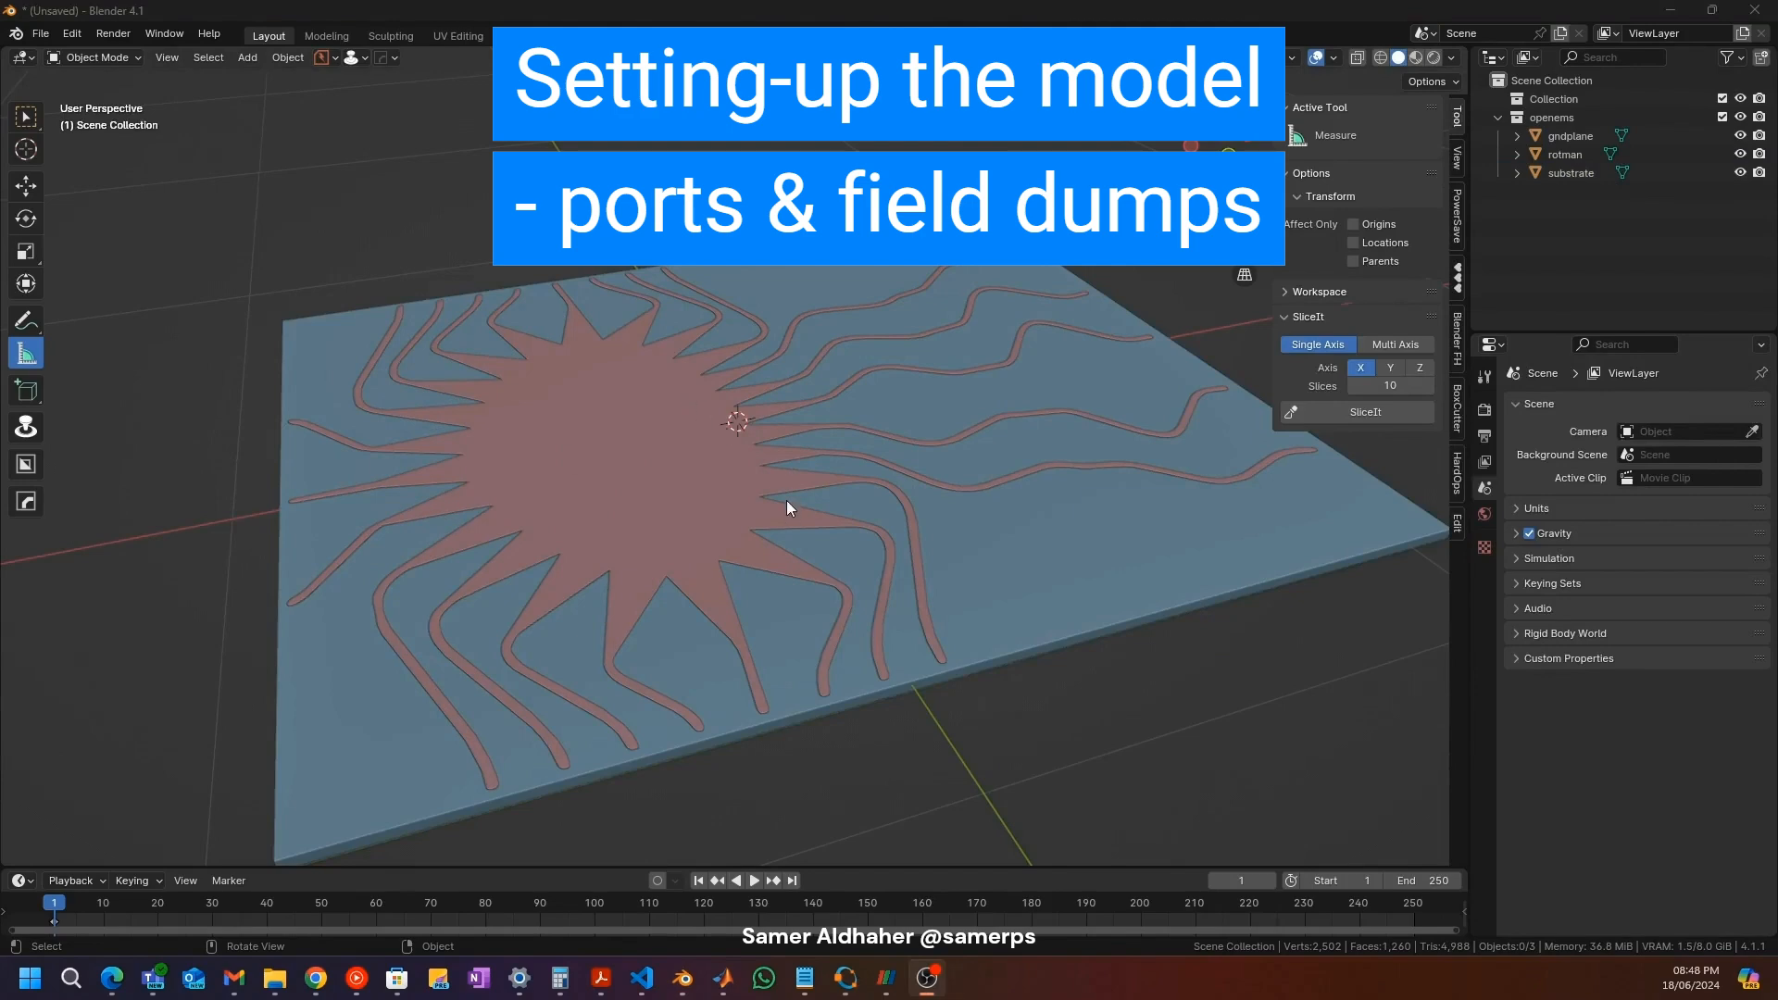
Step: Hide the substrate in the viewport to expose the gap beneath the lens trace ends
middle_drag(773, 476, 493, 545)
scroll(486, 569, up, 10)
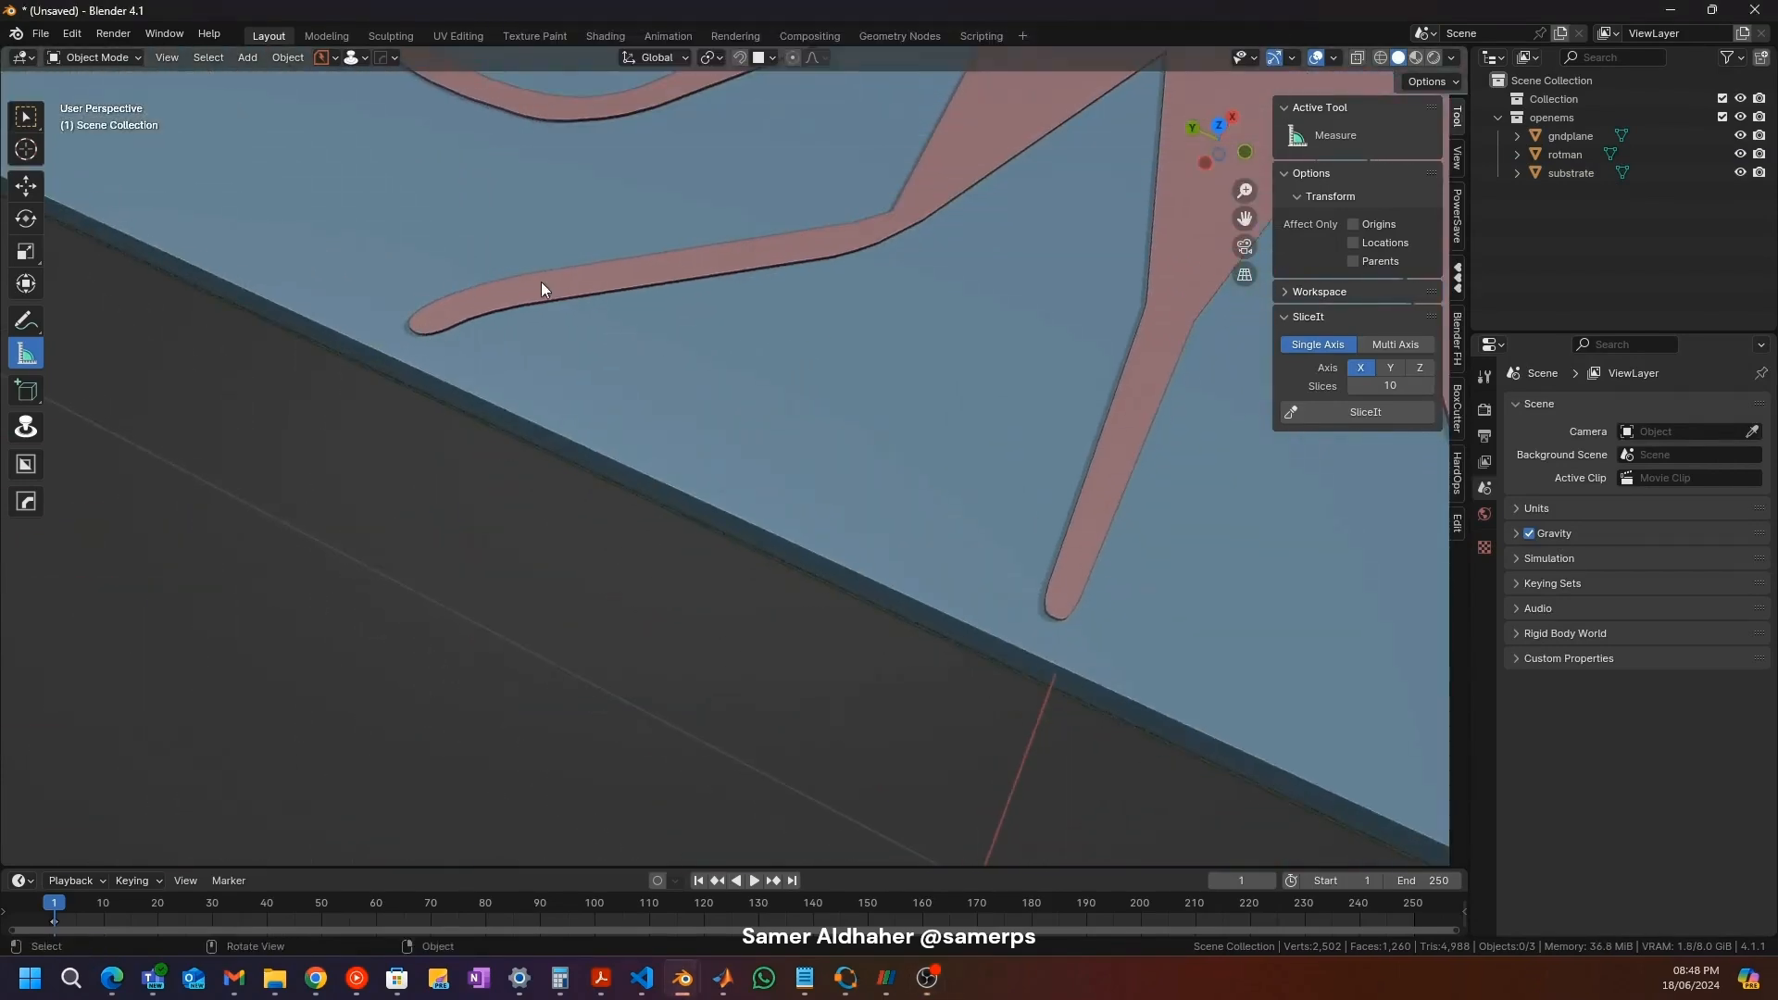
scroll(513, 287, up, 3)
middle_drag(402, 343, 457, 445)
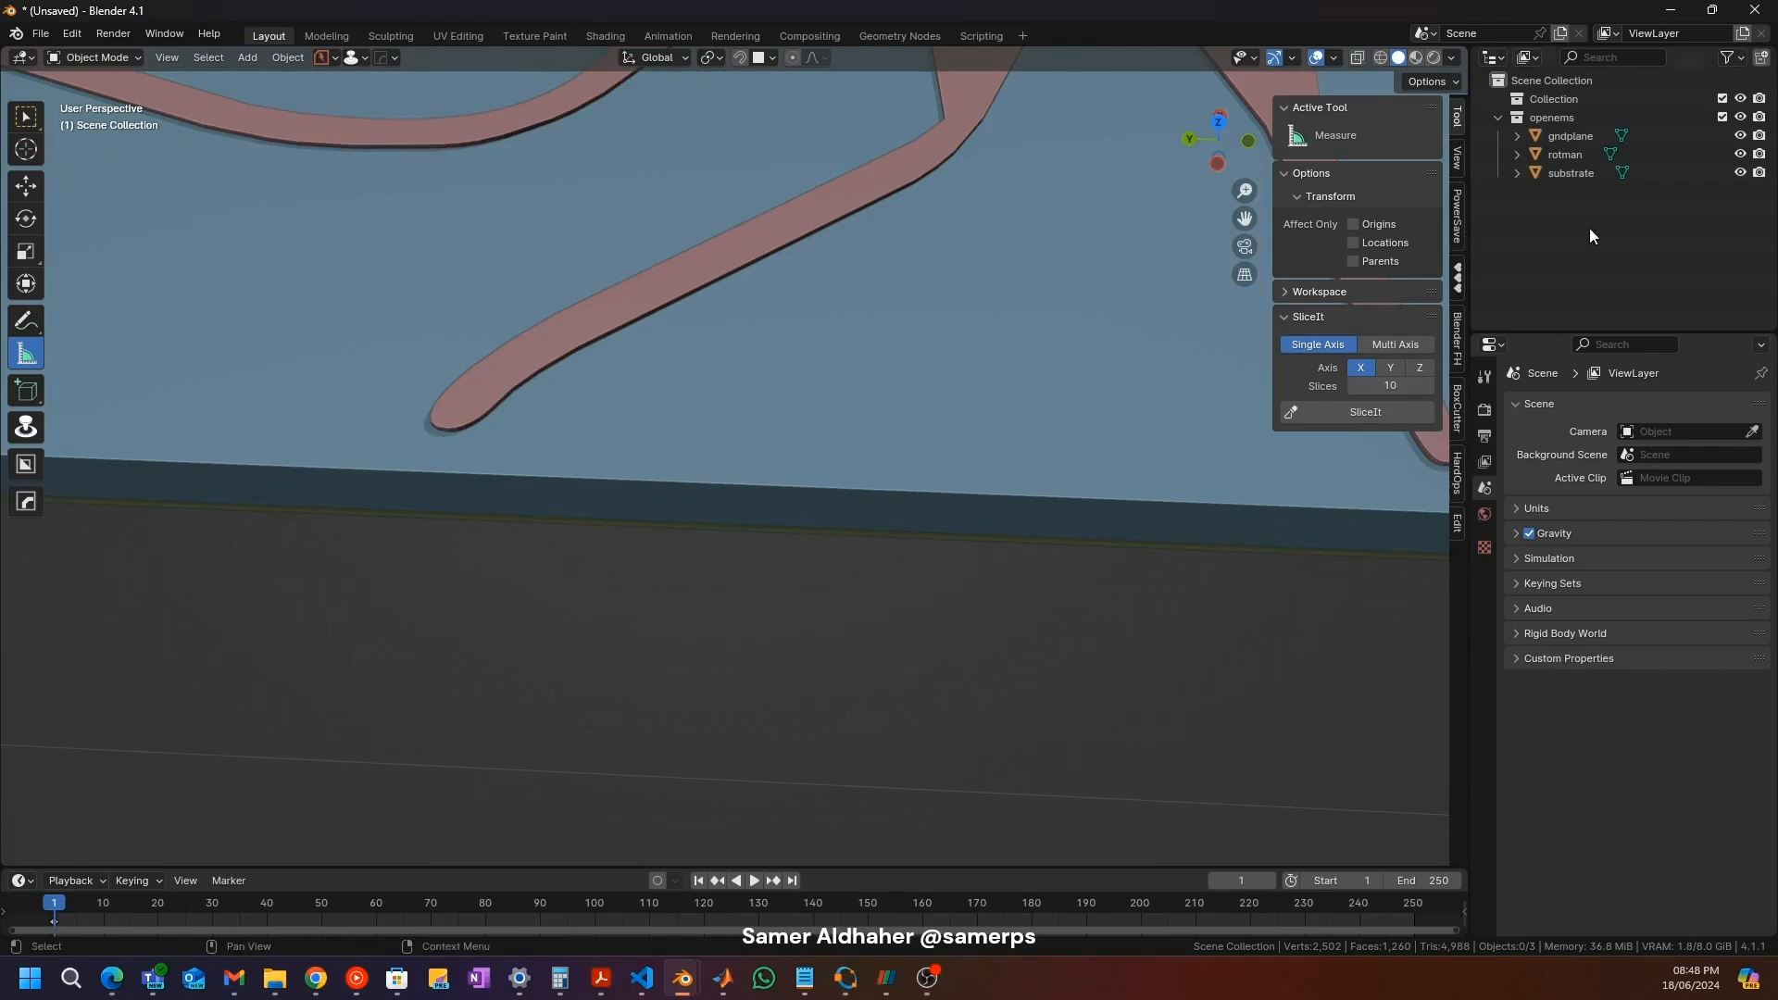
click(1740, 172)
Step: Examine the free ends of the lens traces above the ground plane, where ports have to connect
scroll(744, 370, down, 5)
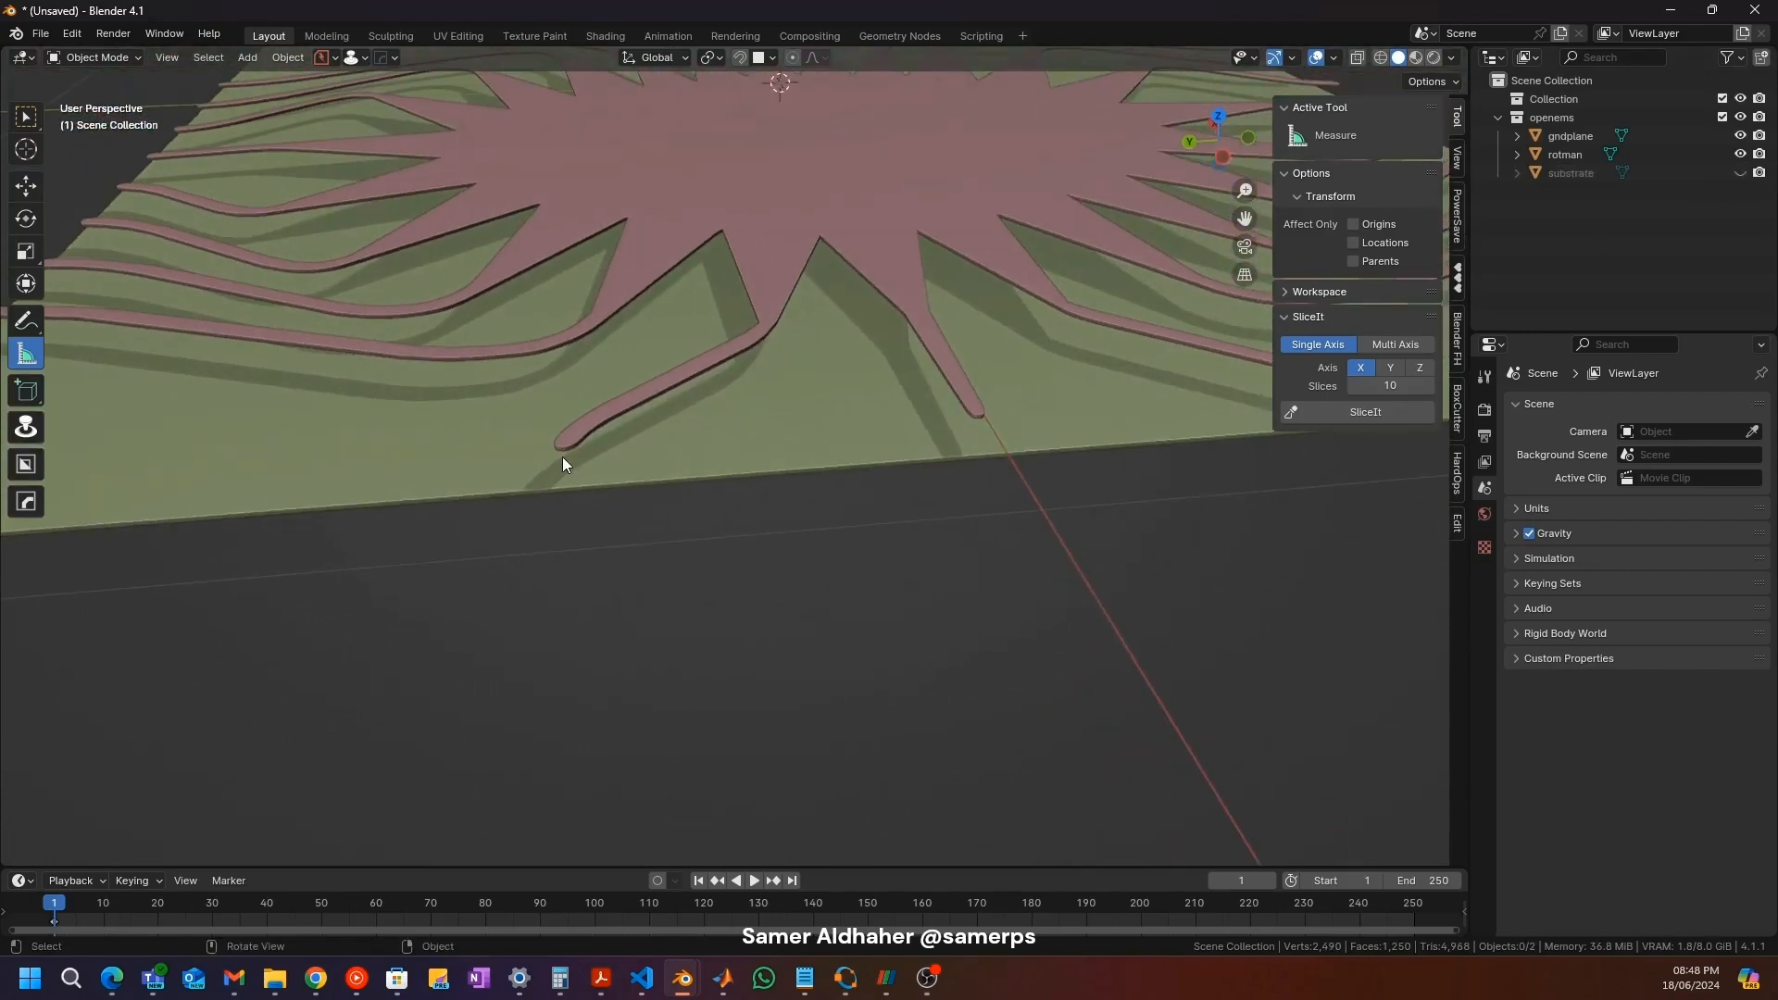
shift+middle_drag(846, 473, 635, 549)
scroll(609, 550, down, 2)
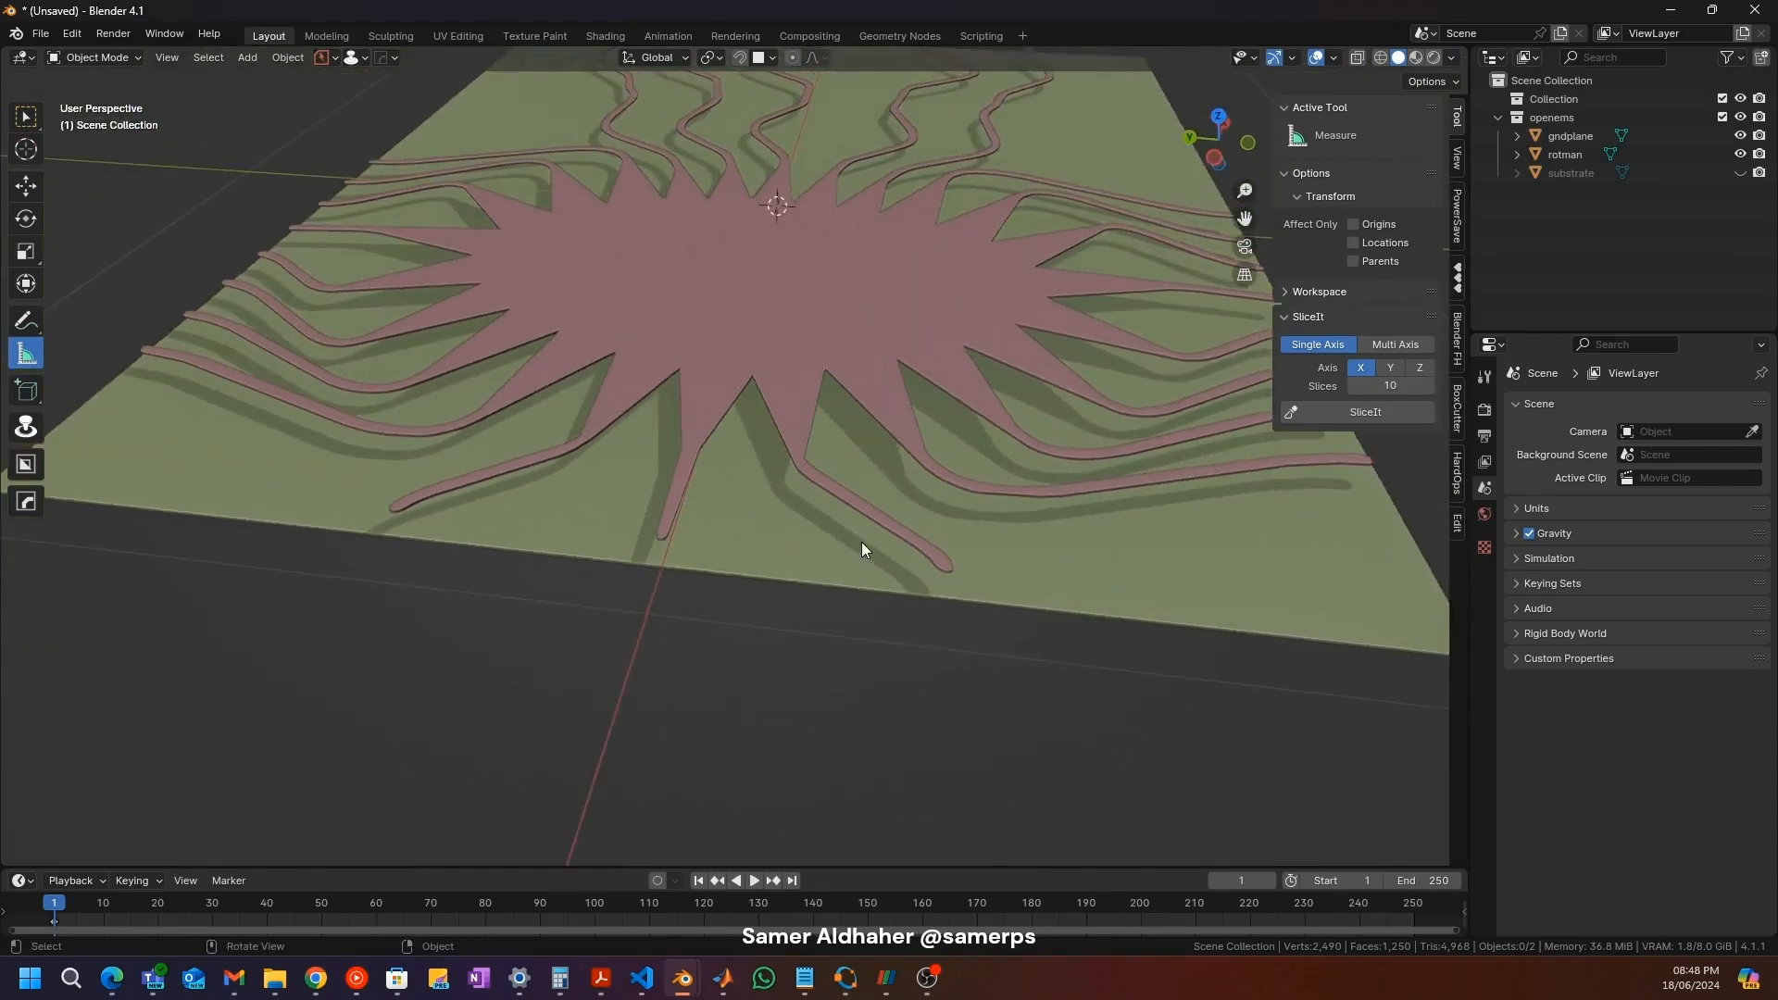
middle_drag(864, 541, 950, 562)
scroll(950, 562, up, 3)
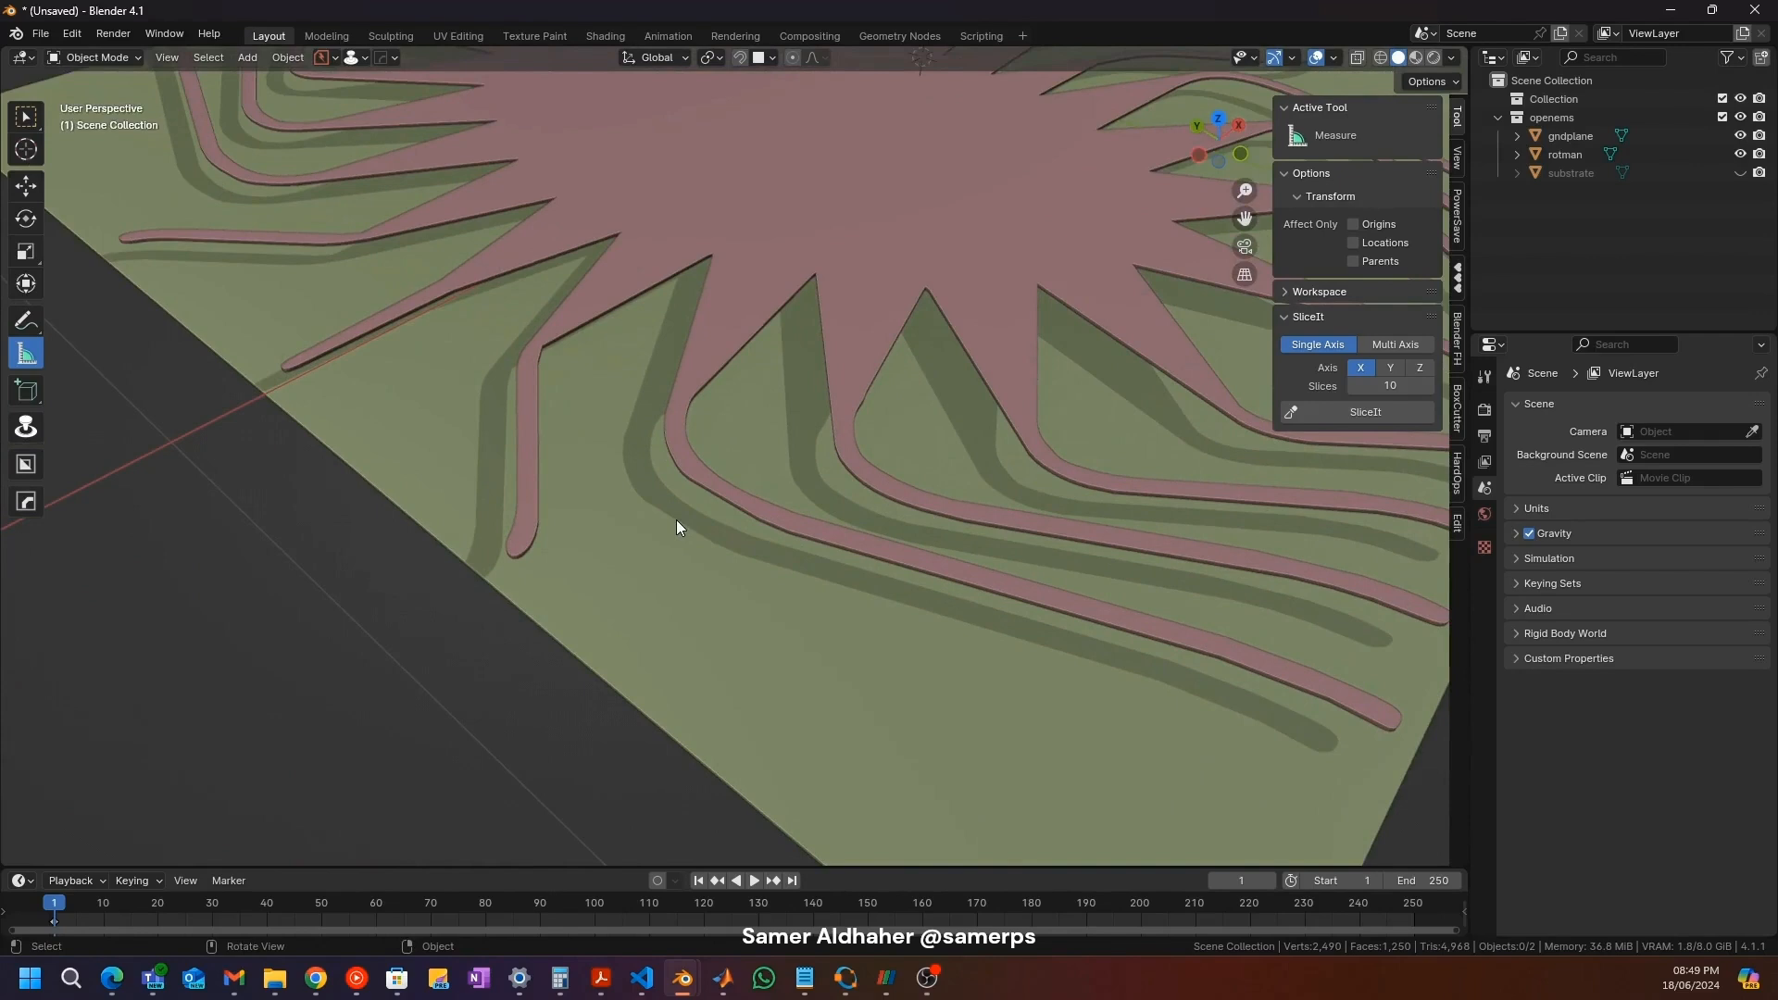
scroll(676, 520, down, 4)
scroll(624, 479, up, 2)
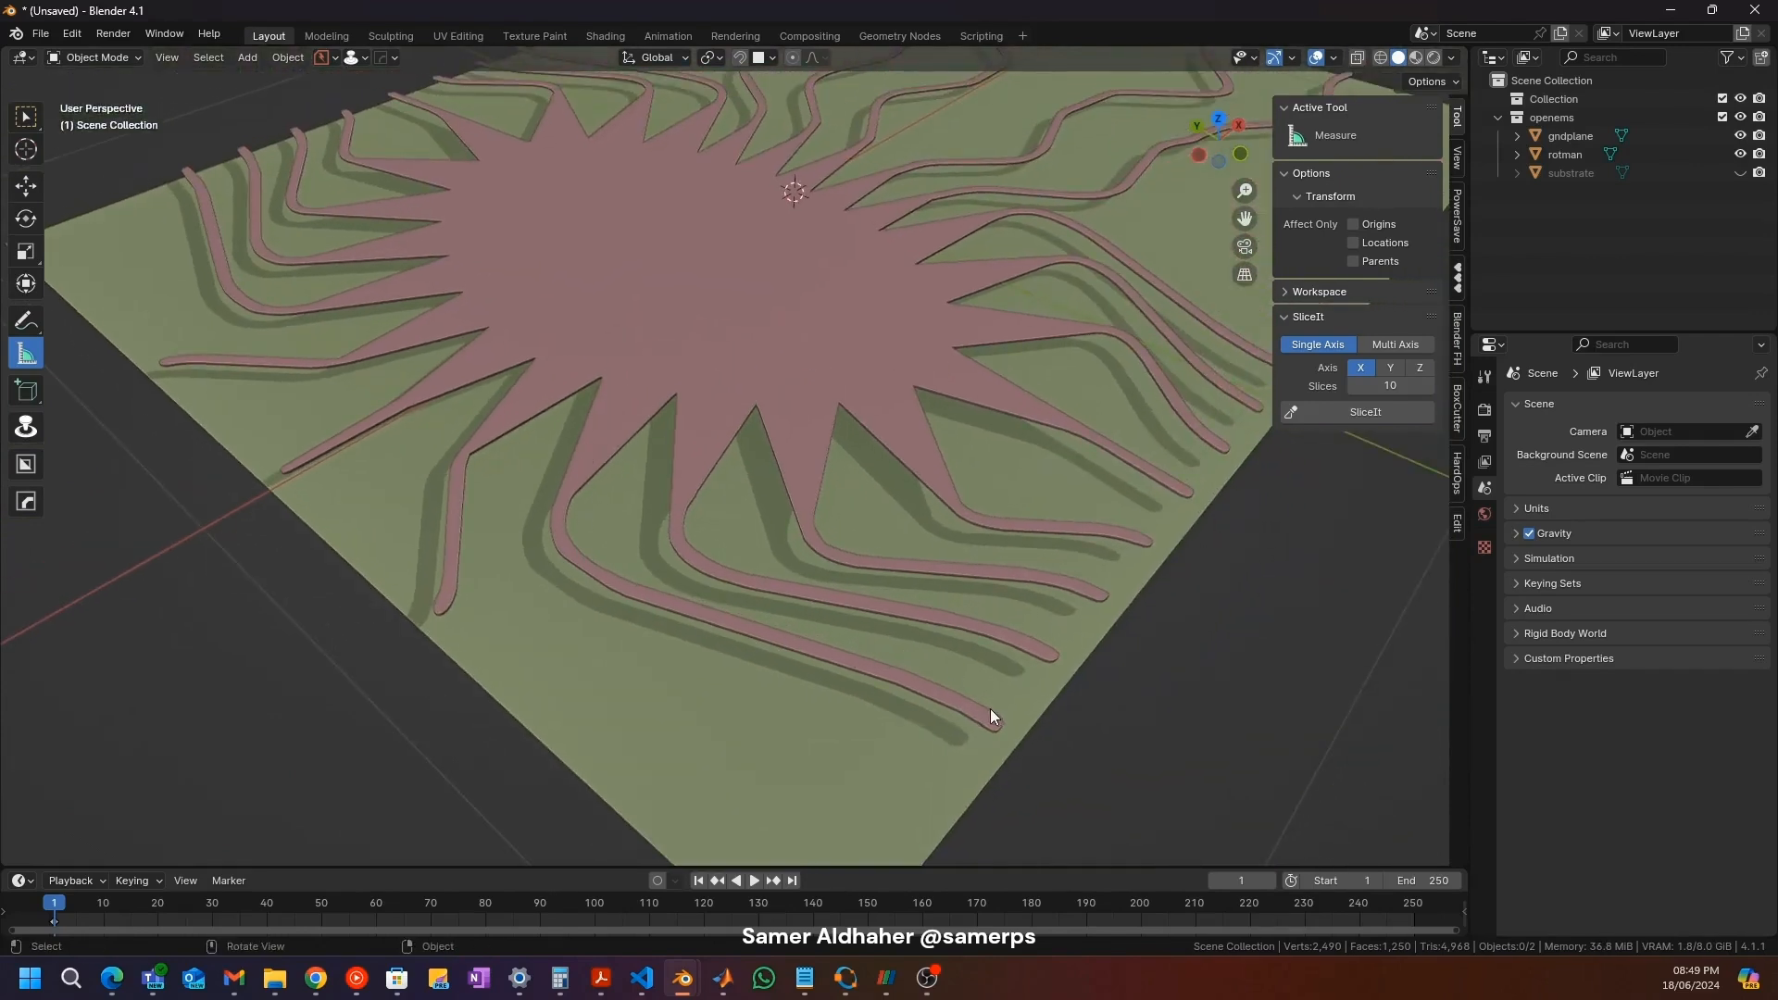
scroll(437, 515, up, 2)
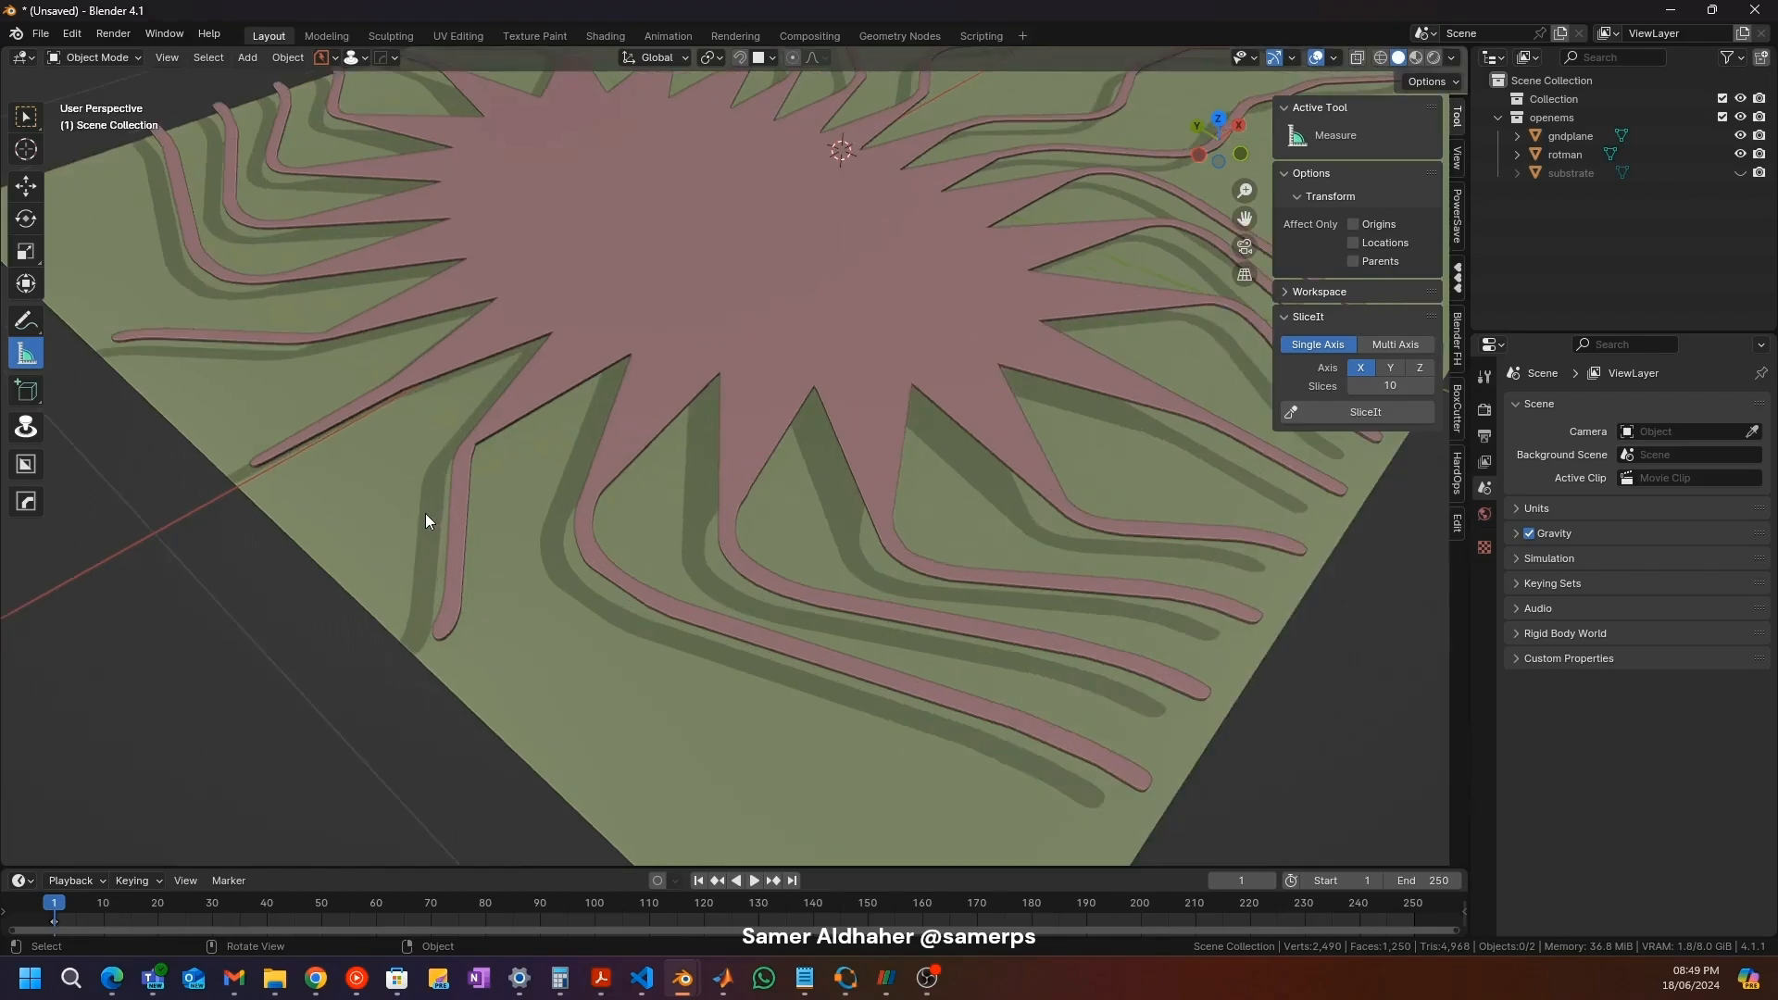
middle_drag(406, 540, 478, 472)
scroll(481, 469, down, 5)
middle_drag(697, 439, 640, 436)
Step: Add a cube at the origin and scale it down to about 0.12 m per side
key(shift+a)
mouse_move(601, 253)
click(686, 268)
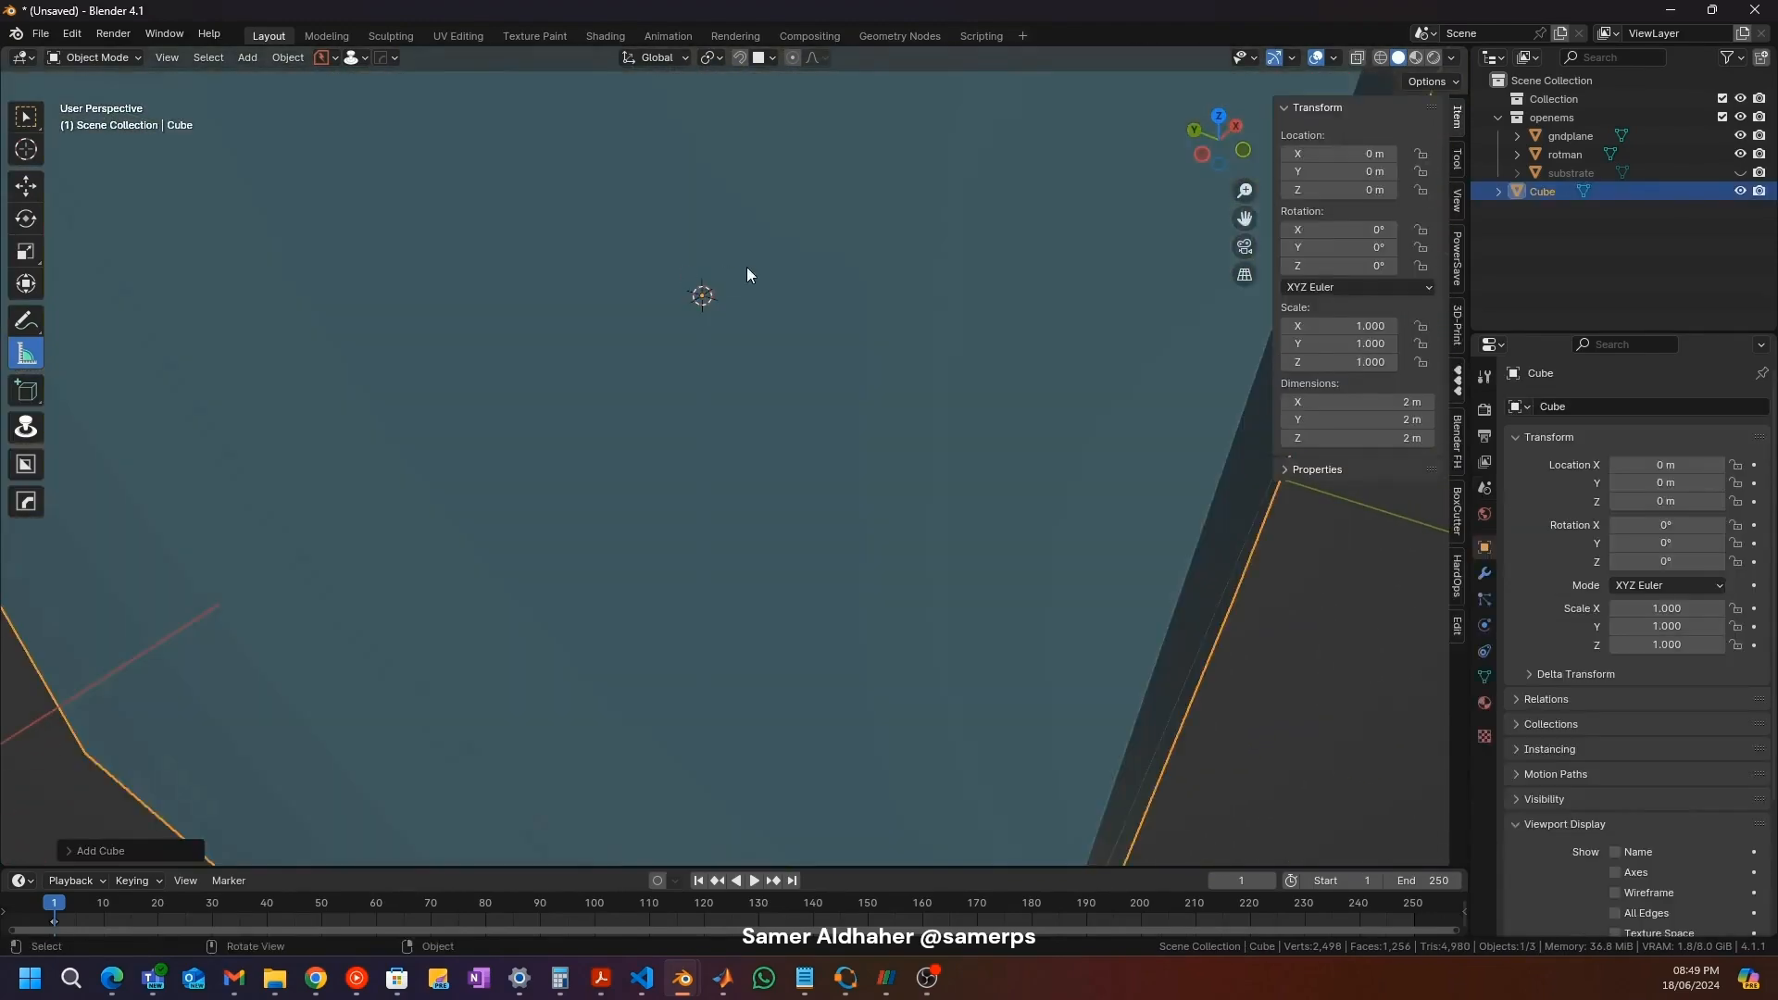
key(s)
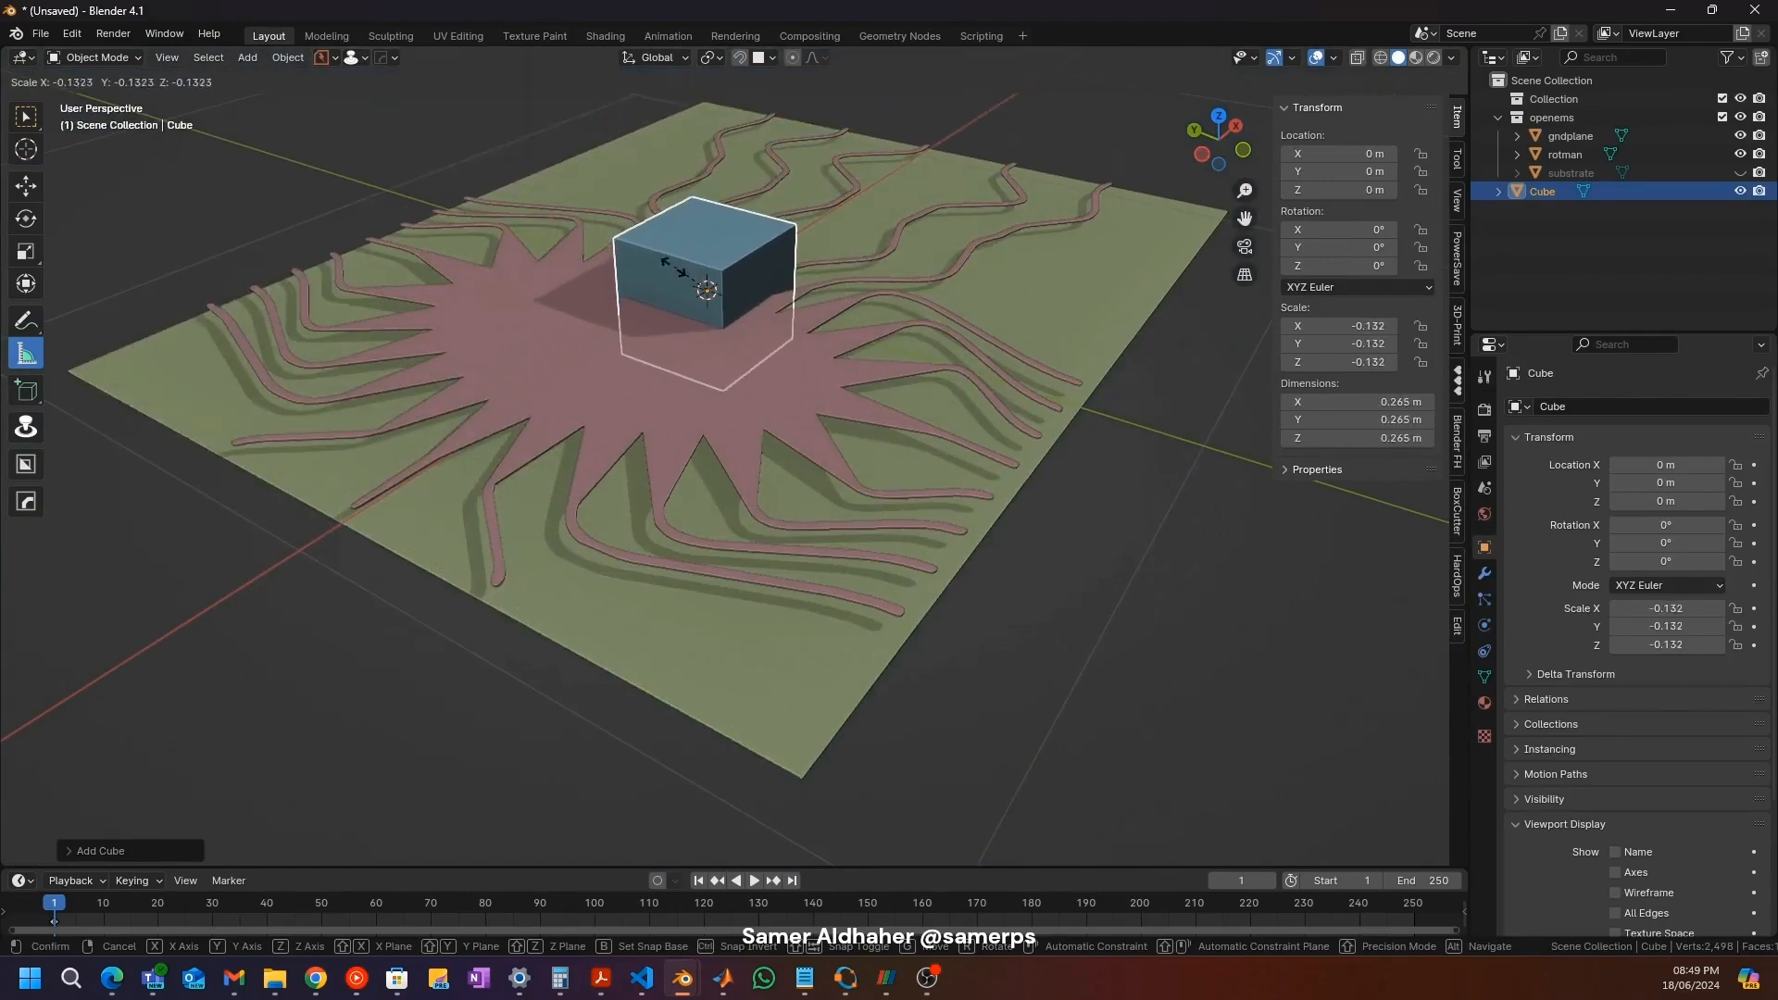
click(724, 269)
Step: Move the cube near the bent trace end beside the X axis and scale it down to about 0.025 m
scroll(724, 269, up, 4)
scroll(724, 269, down, 4)
middle_drag(742, 287, 778, 336)
key(g)
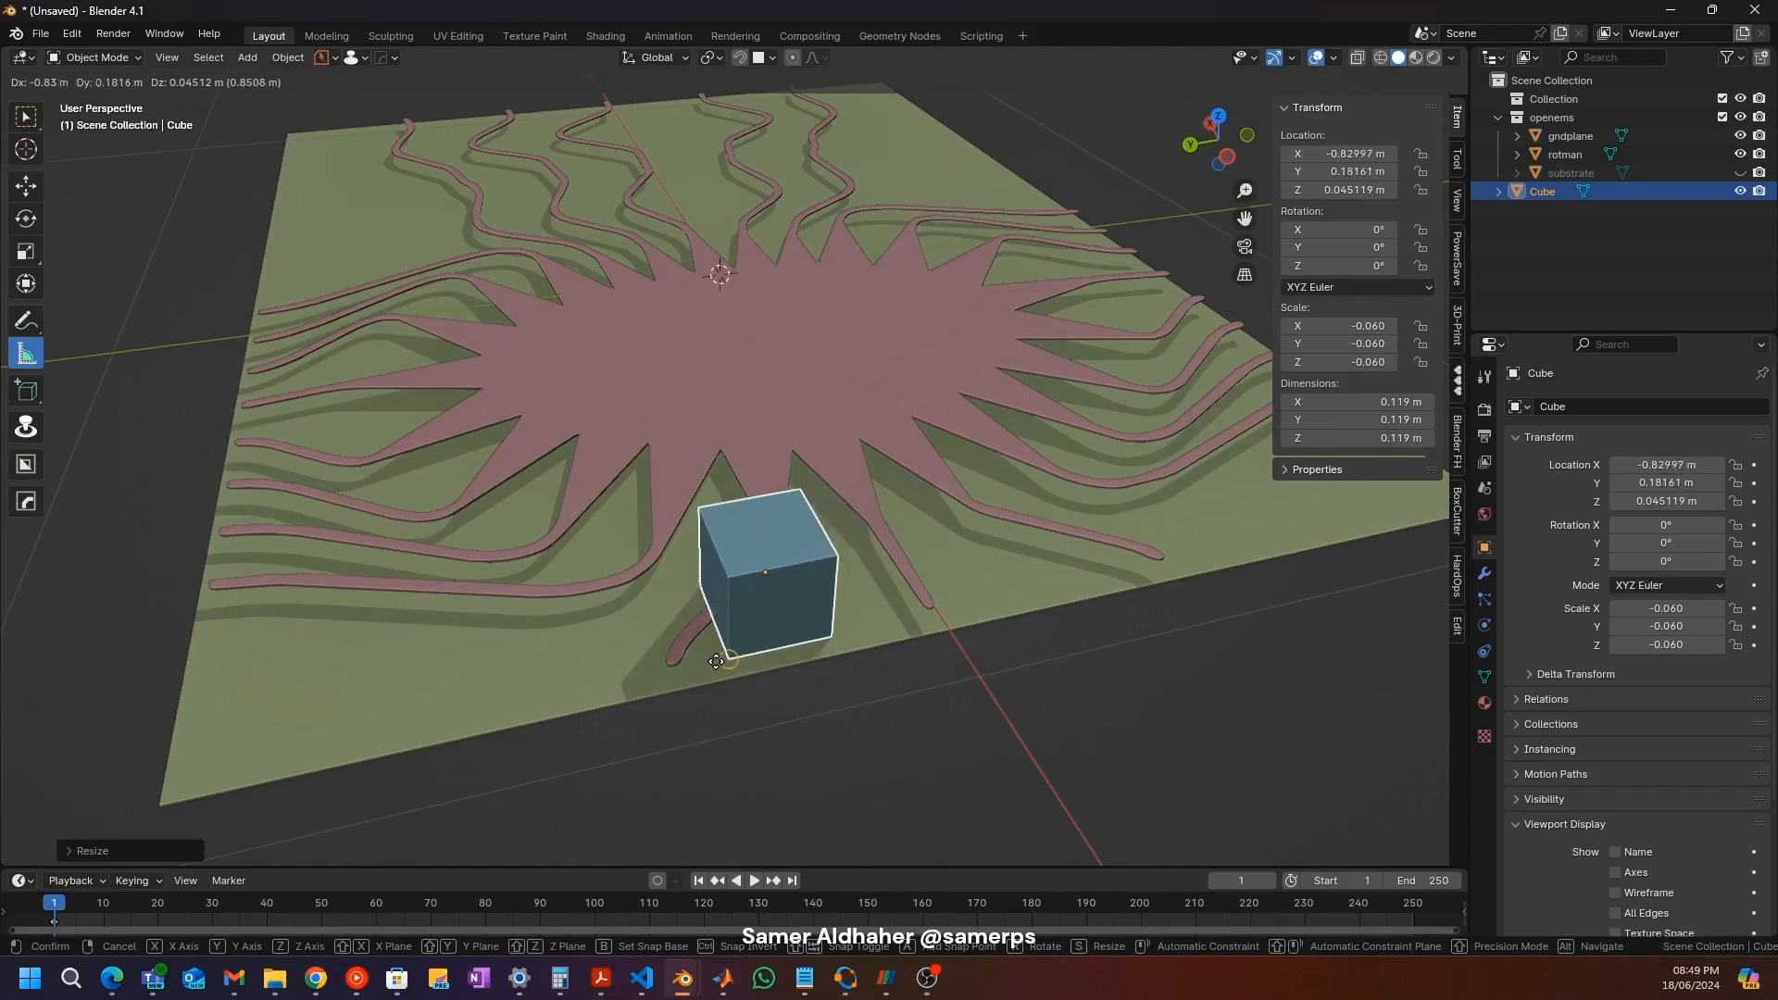
click(752, 609)
scroll(752, 609, up, 3)
key(s)
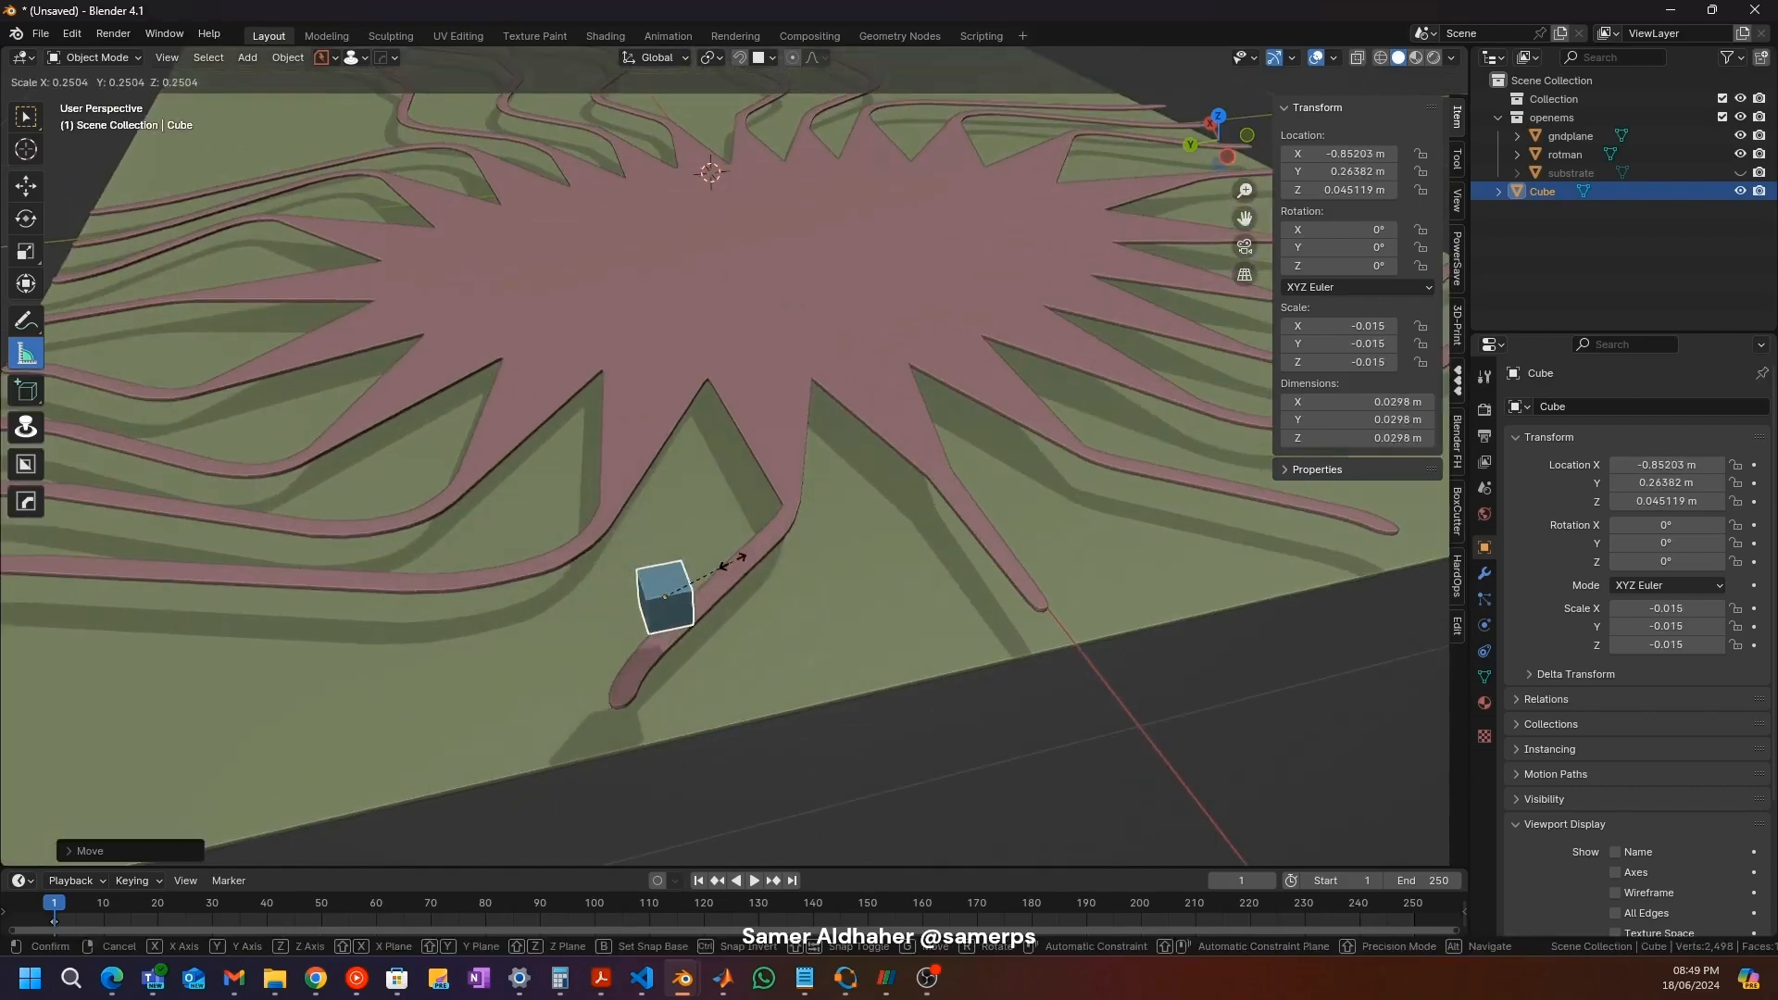
click(735, 559)
Step: Lower the cube from the side view to sit between the trace and the ground plane
click(1227, 154)
scroll(648, 435, up, 4)
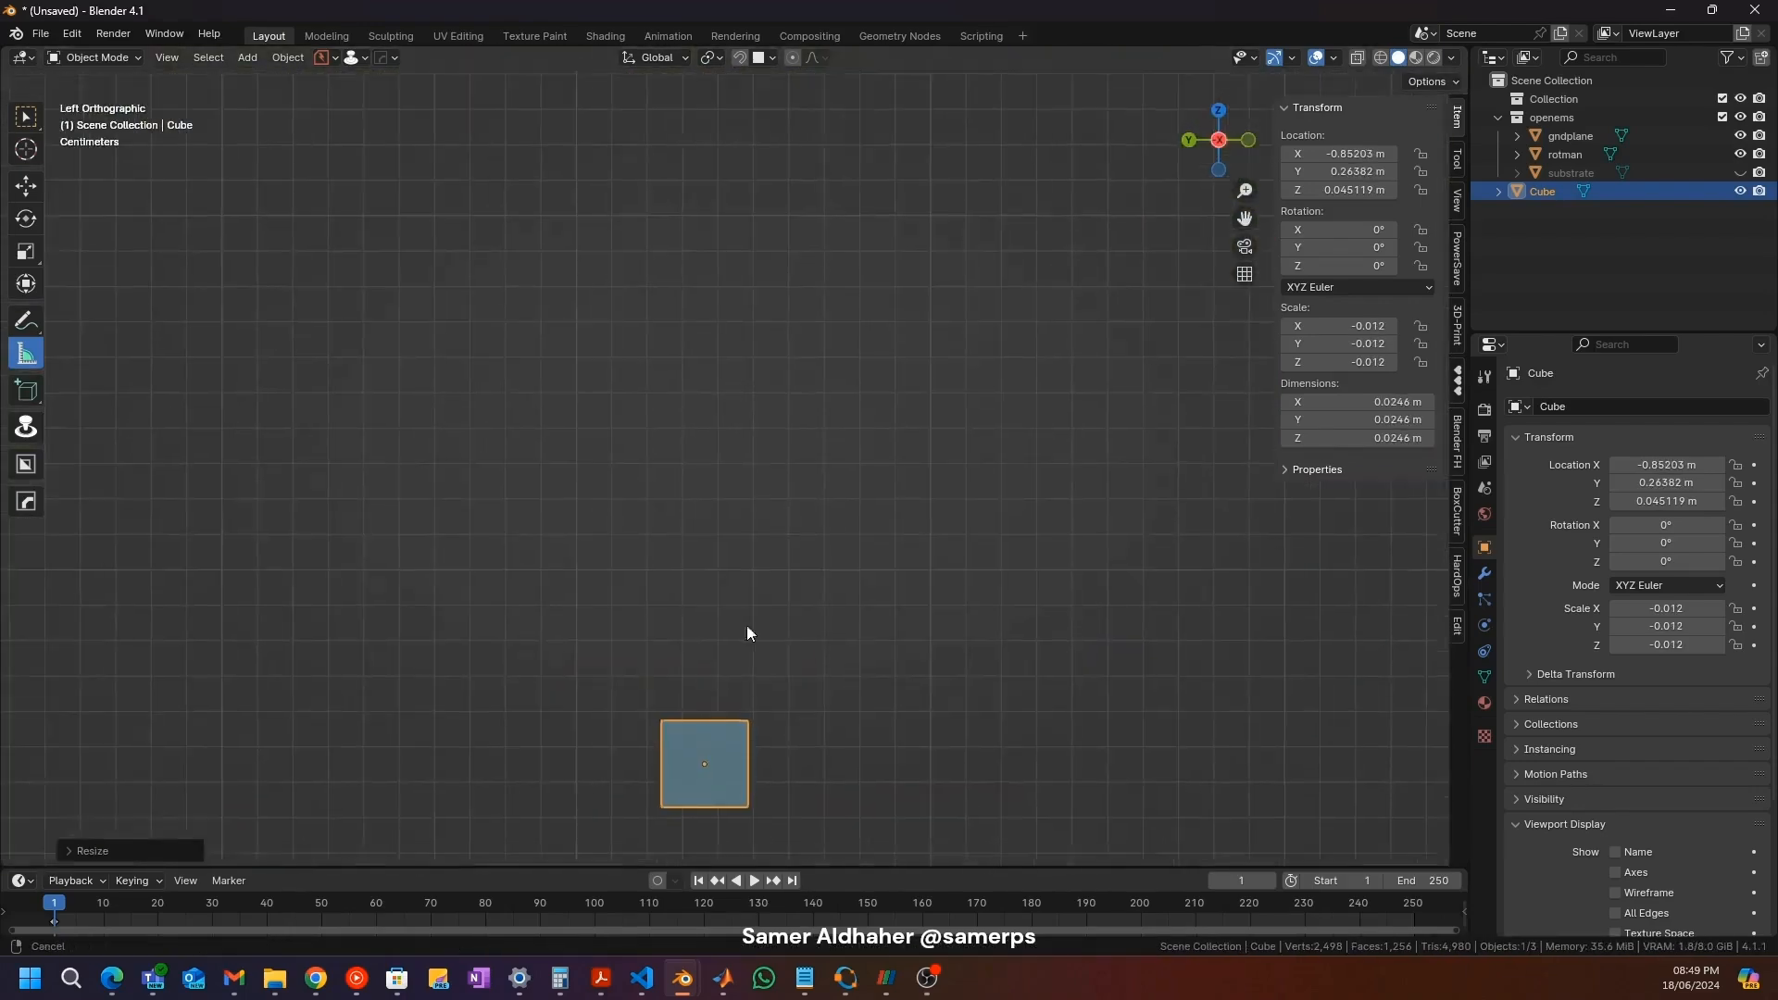
shift+middle_drag(703, 726, 808, 434)
key(g)
click(647, 659)
scroll(654, 632, up, 2)
mouse_move(653, 632)
middle_down()
mouse_move(668, 654)
mouse_move(825, 686)
mouse_move(857, 758)
mouse_move(720, 576)
middle_up()
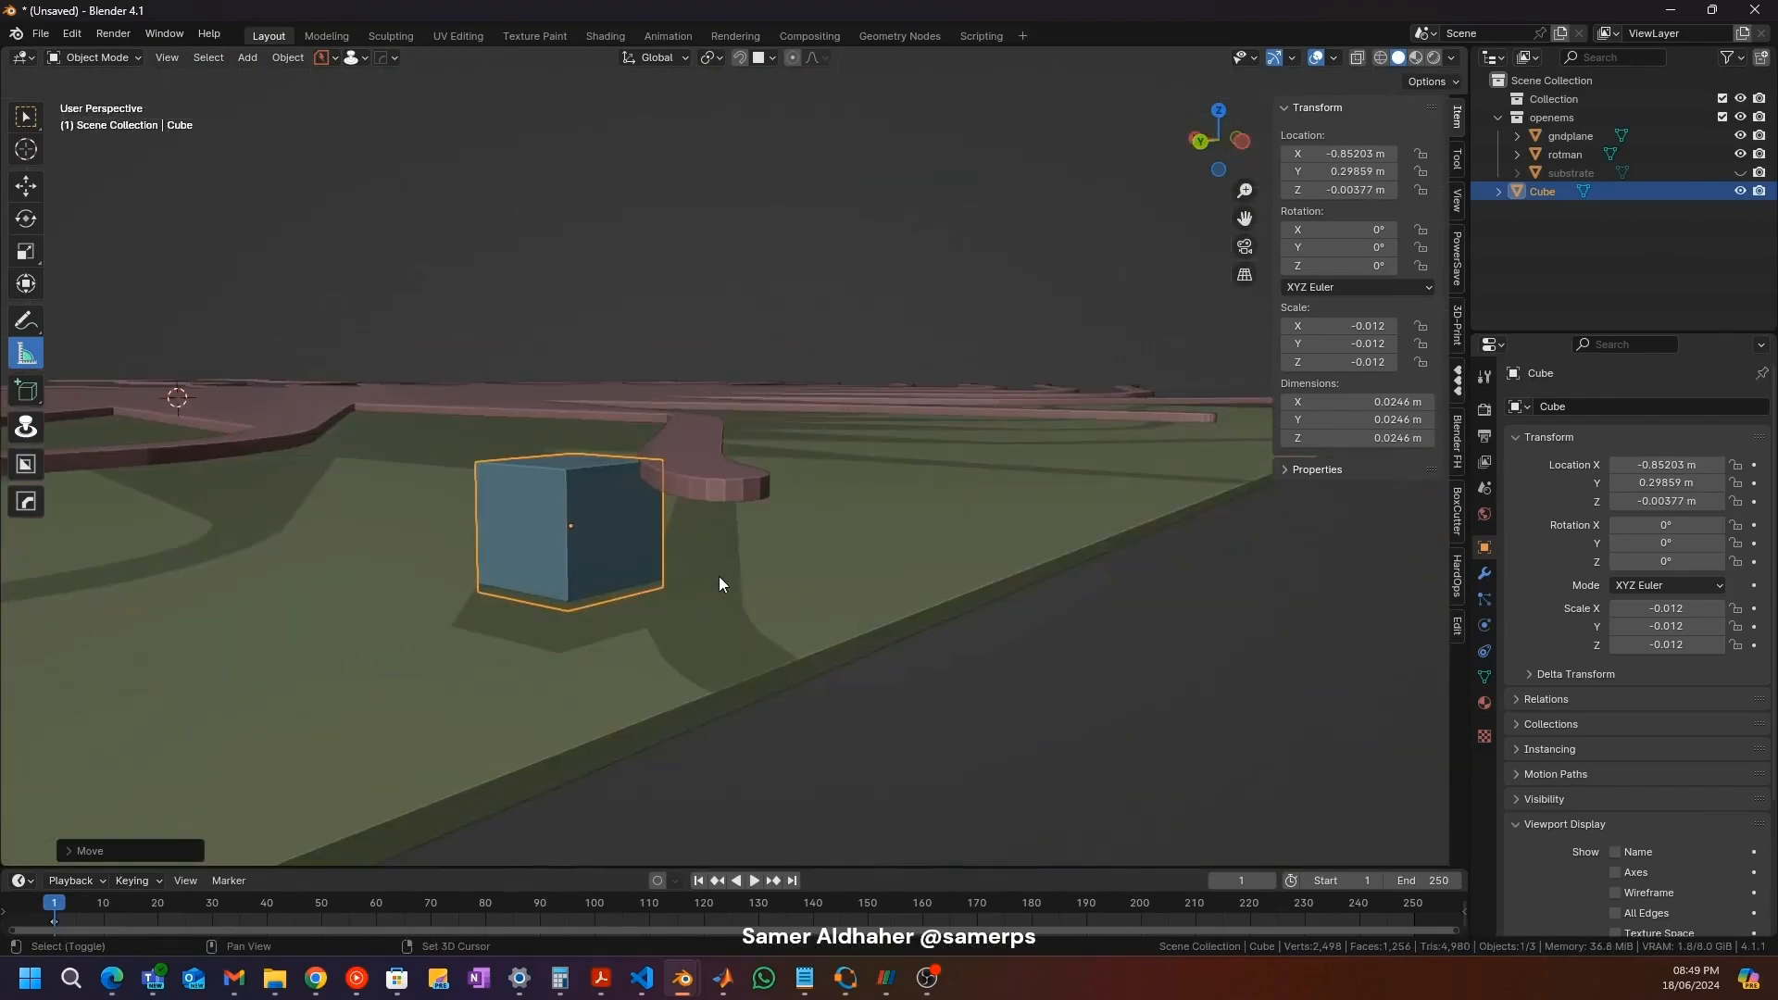
Step: Adjust the cube's height along Z so it reaches into the trace and rests near the ground plane
scroll(732, 430, up, 5)
shift+middle_drag(641, 480, 771, 357)
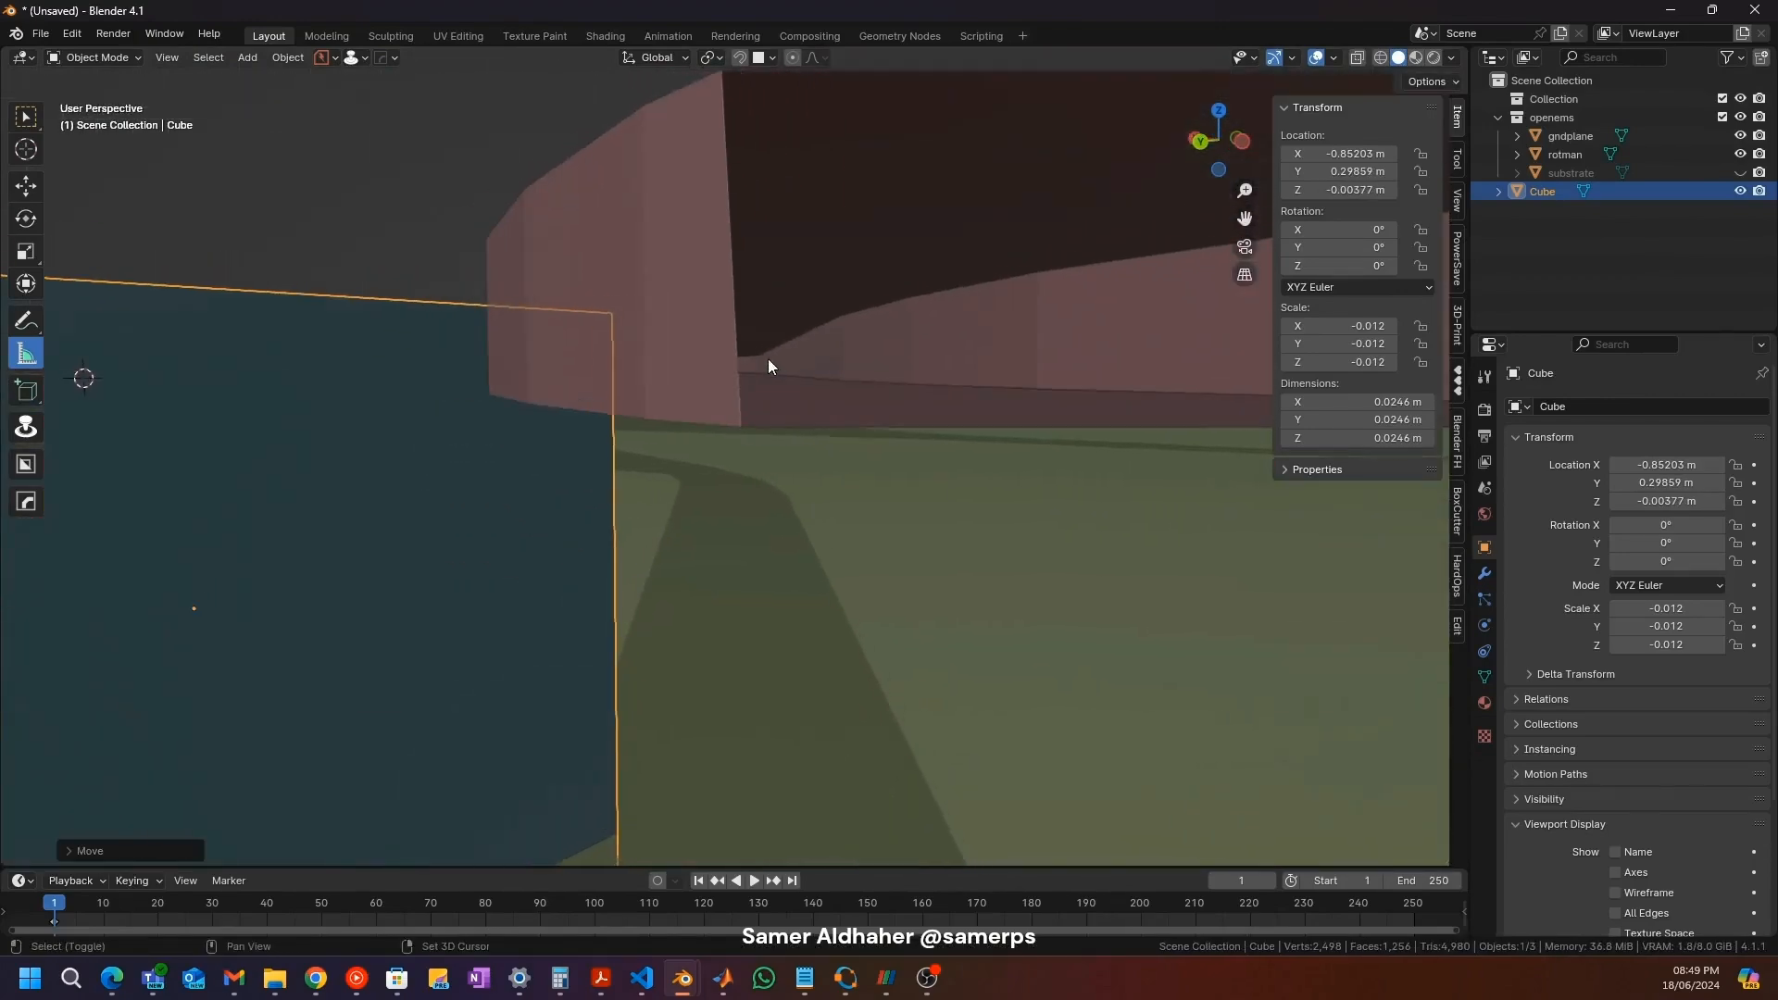
scroll(770, 357, down, 4)
scroll(647, 353, up, 1)
middle_drag(646, 368, 665, 393)
key(g)
key(z)
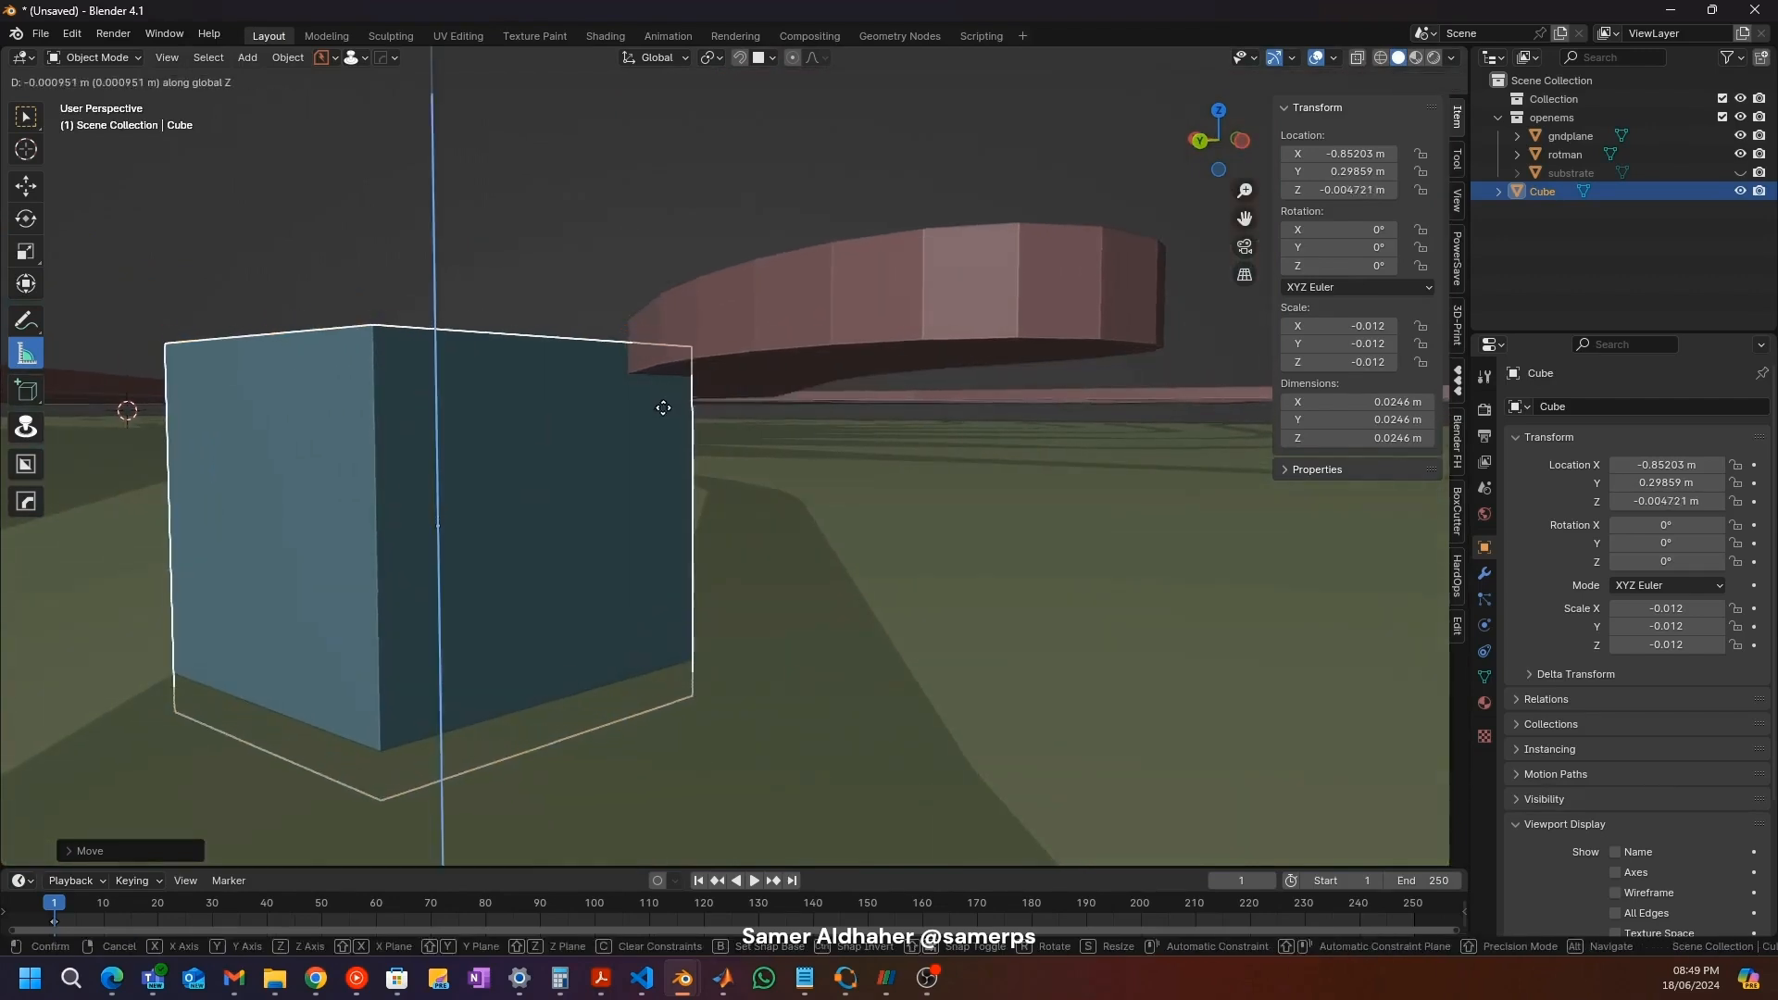
click(668, 359)
Step: Check the cube's vertical overlap with the trace and the ground plane in side and perspective views
middle_drag(714, 482, 609, 474)
scroll(669, 459, down, 4)
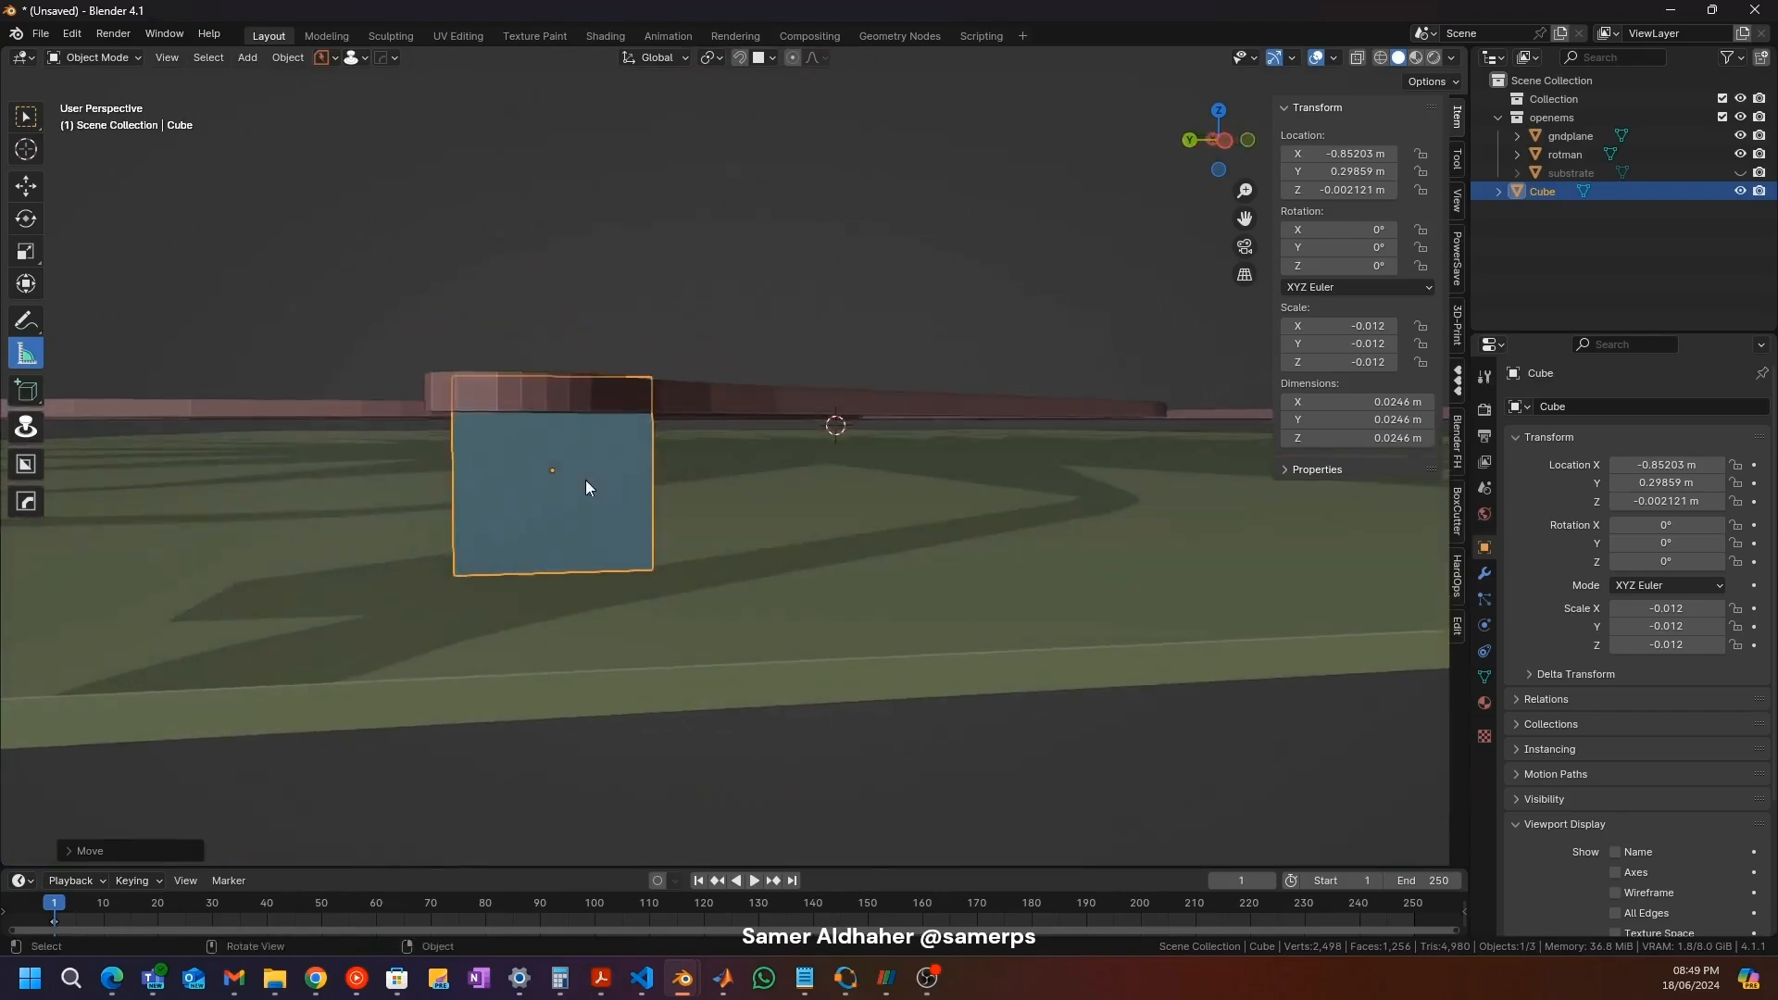
scroll(528, 542, up, 3)
click(1196, 163)
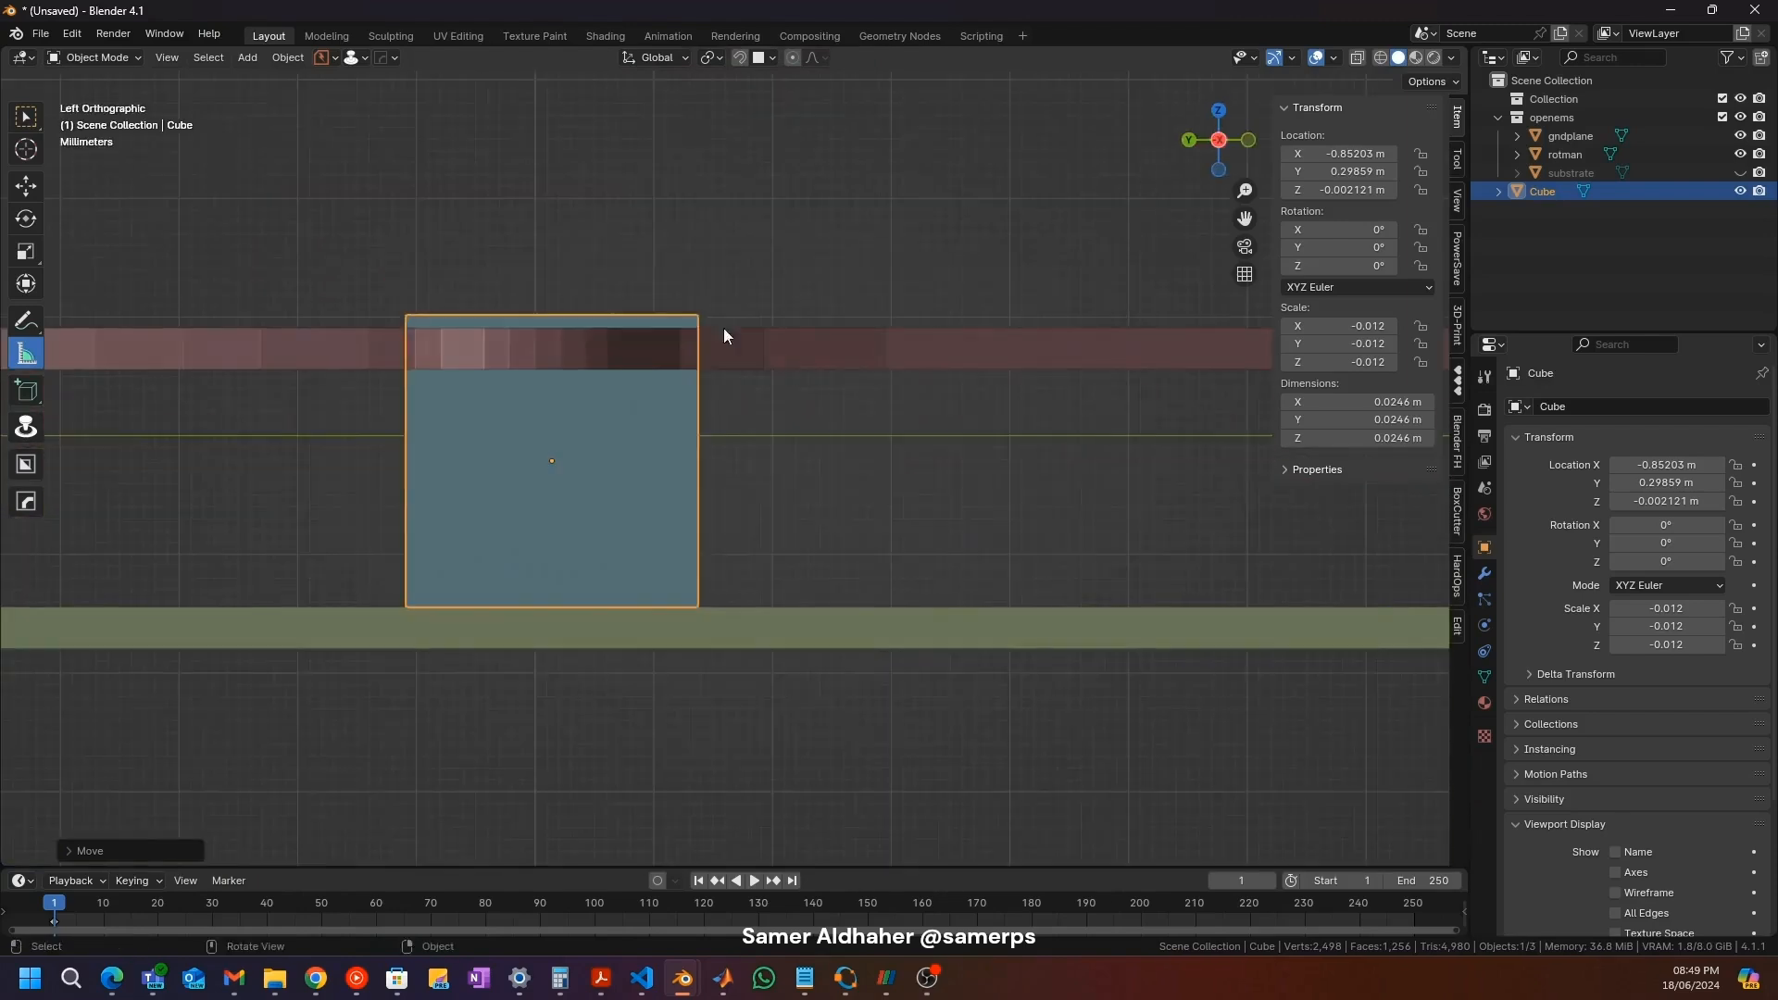
scroll(449, 565, up, 1)
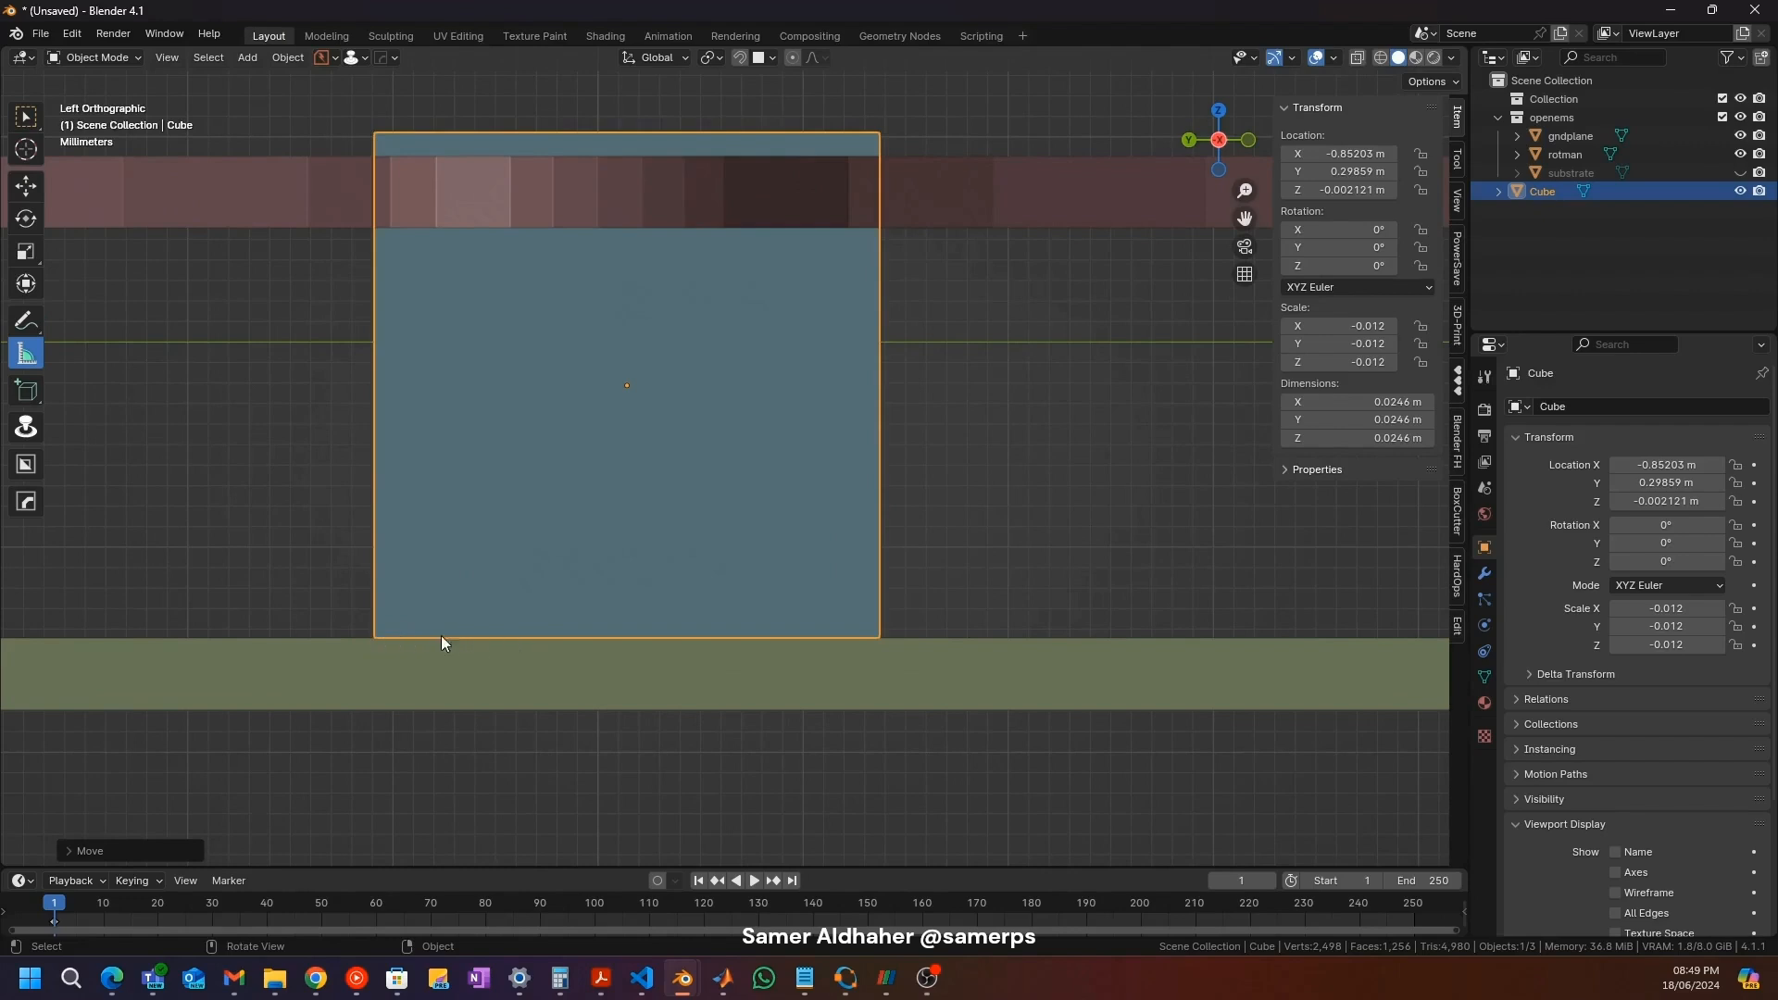
middle_drag(568, 339, 704, 380)
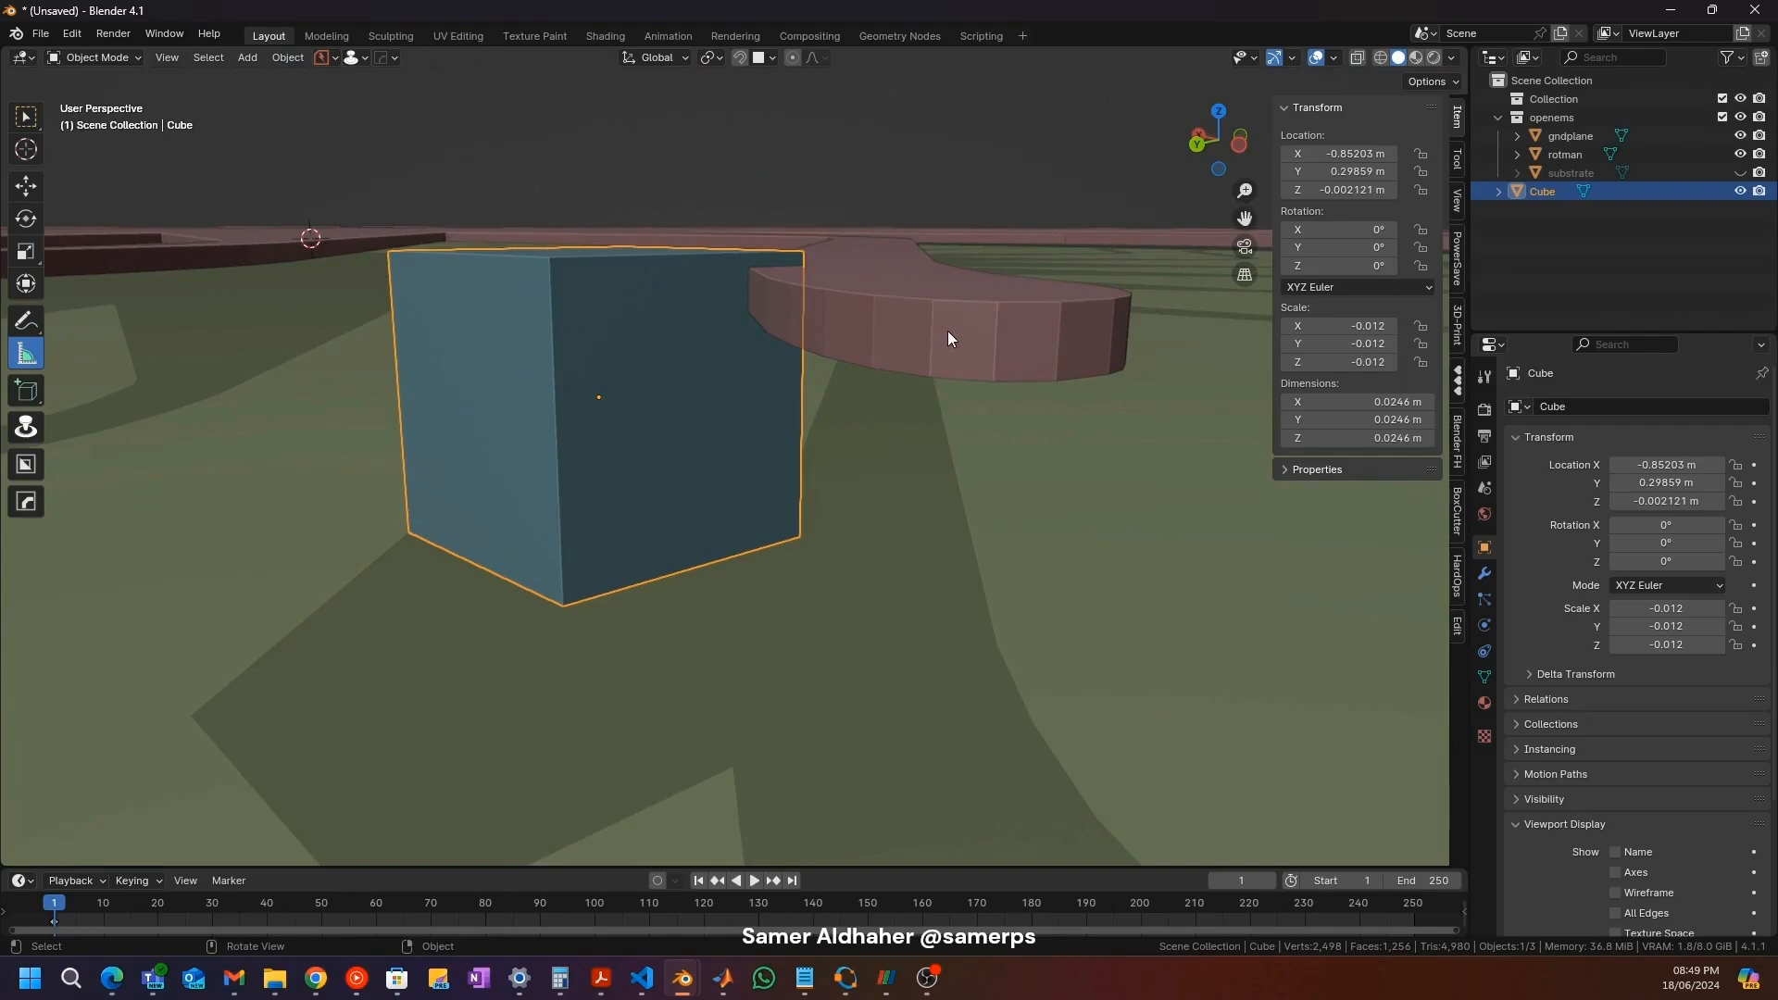
middle_drag(774, 339, 1017, 291)
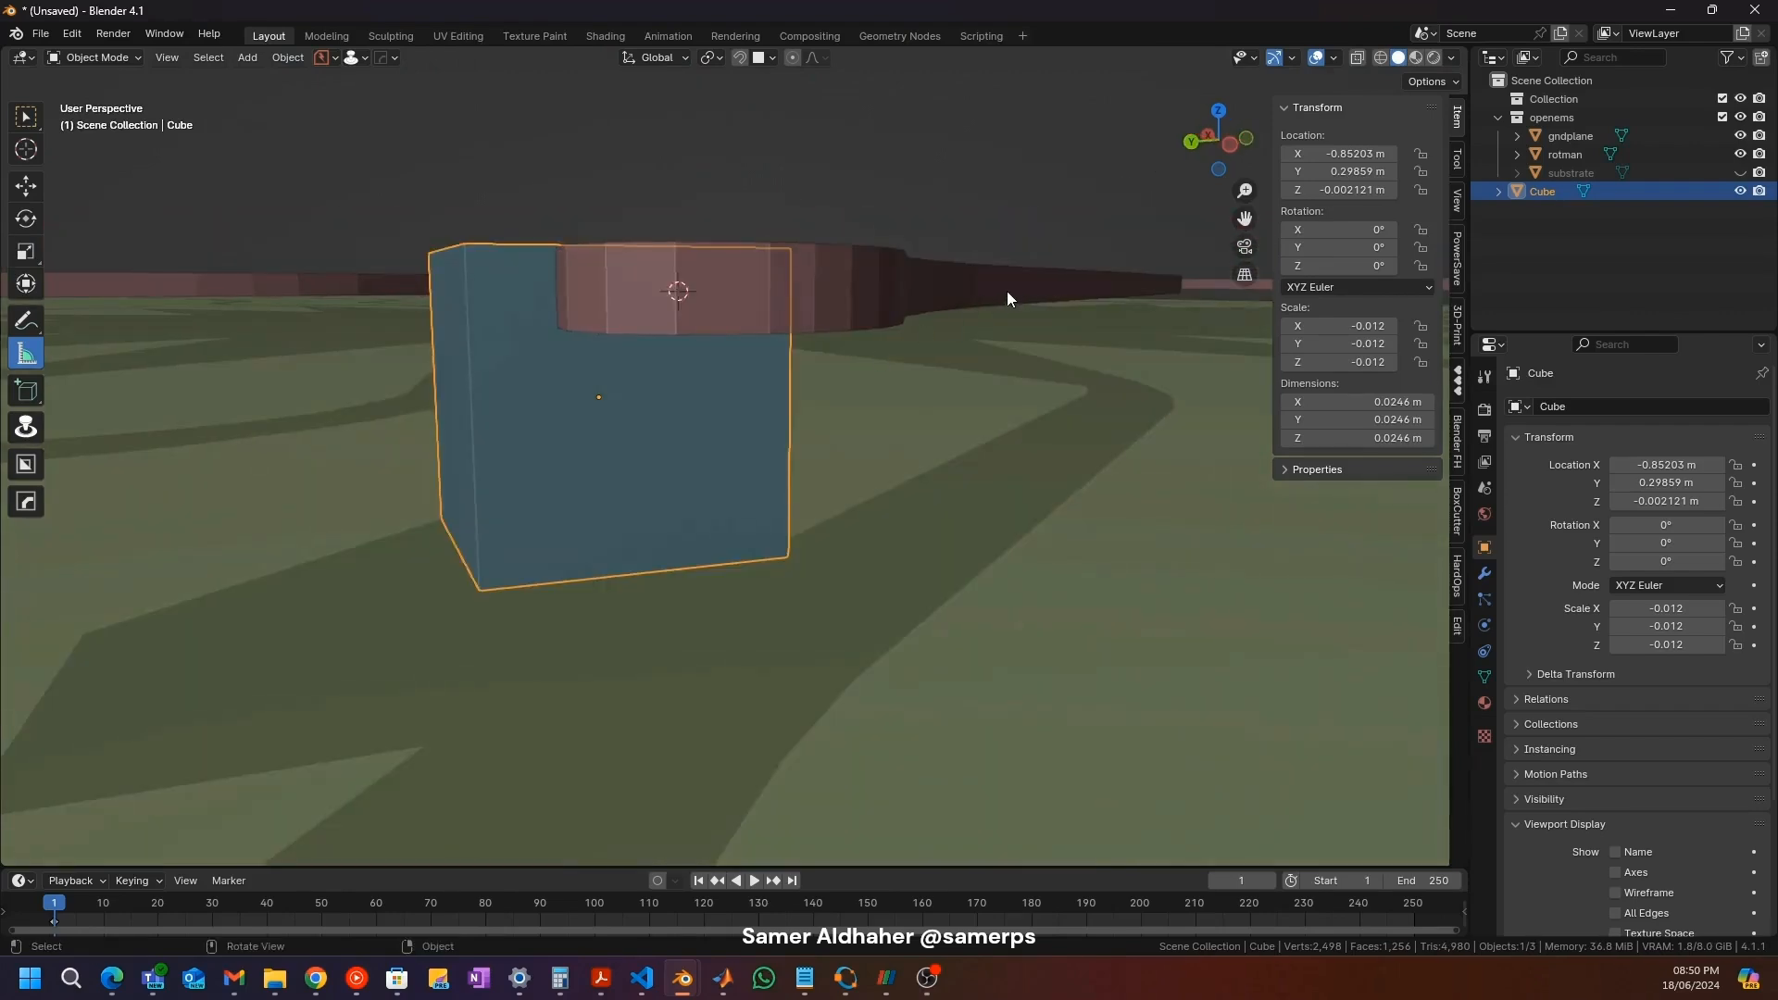
Step: Shrink the cube to about 0.018 m and position it beneath the trace's rounded end, resting on the ground plane
key(s)
click(887, 307)
middle_drag(887, 307, 905, 385)
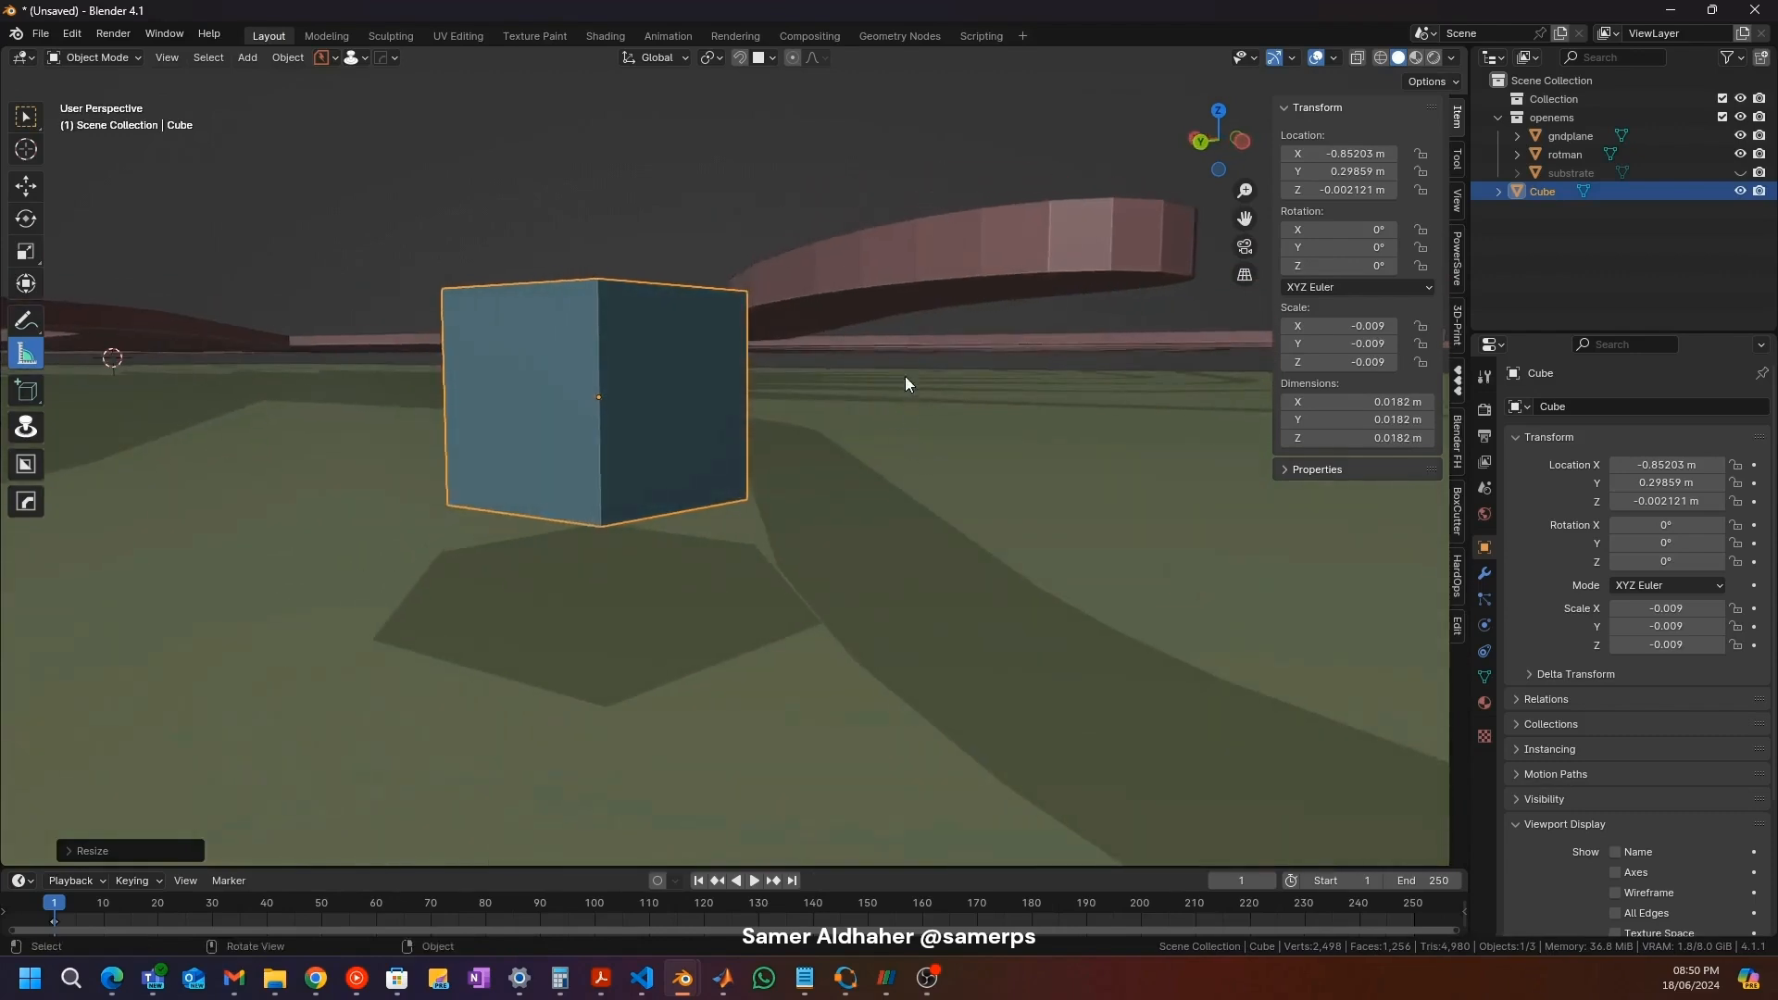
key(g)
click(1195, 570)
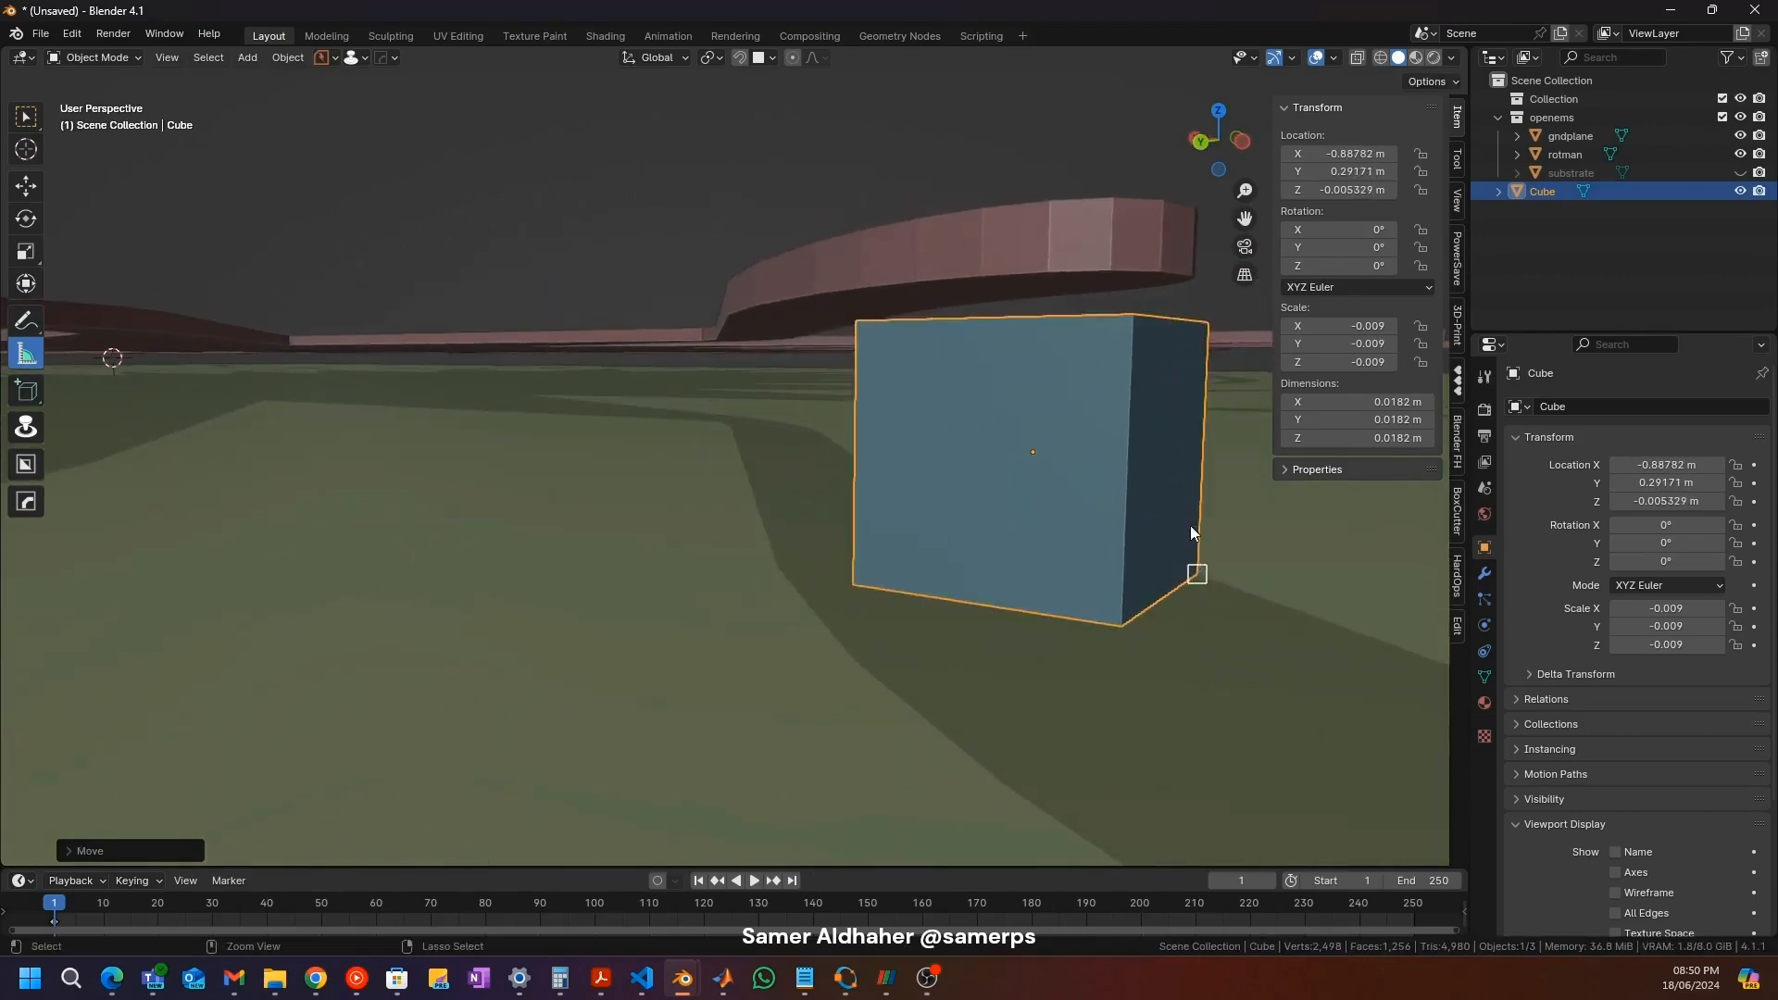
click(1247, 148)
key(g)
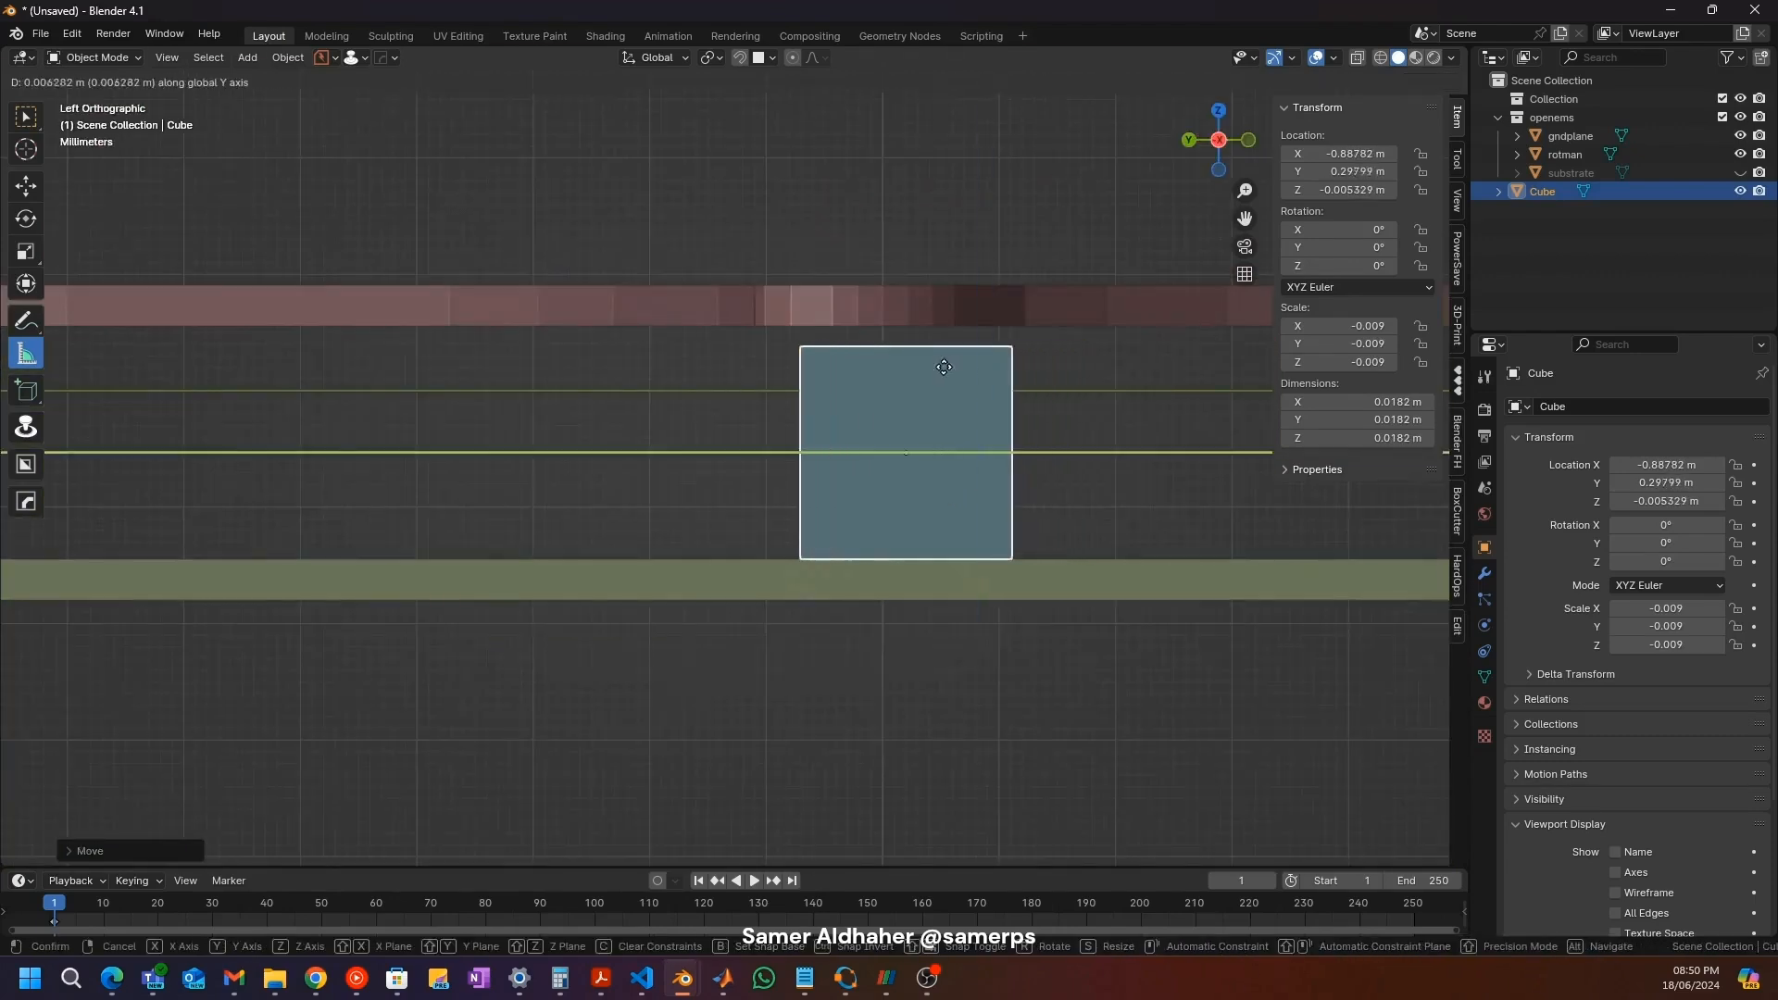
click(927, 374)
Step: Raise the cube's top face along Z by about 0.003 m so it cuts into the trace
middle_drag(926, 375, 870, 490)
key(Tab)
click(854, 412)
key(g)
key(z)
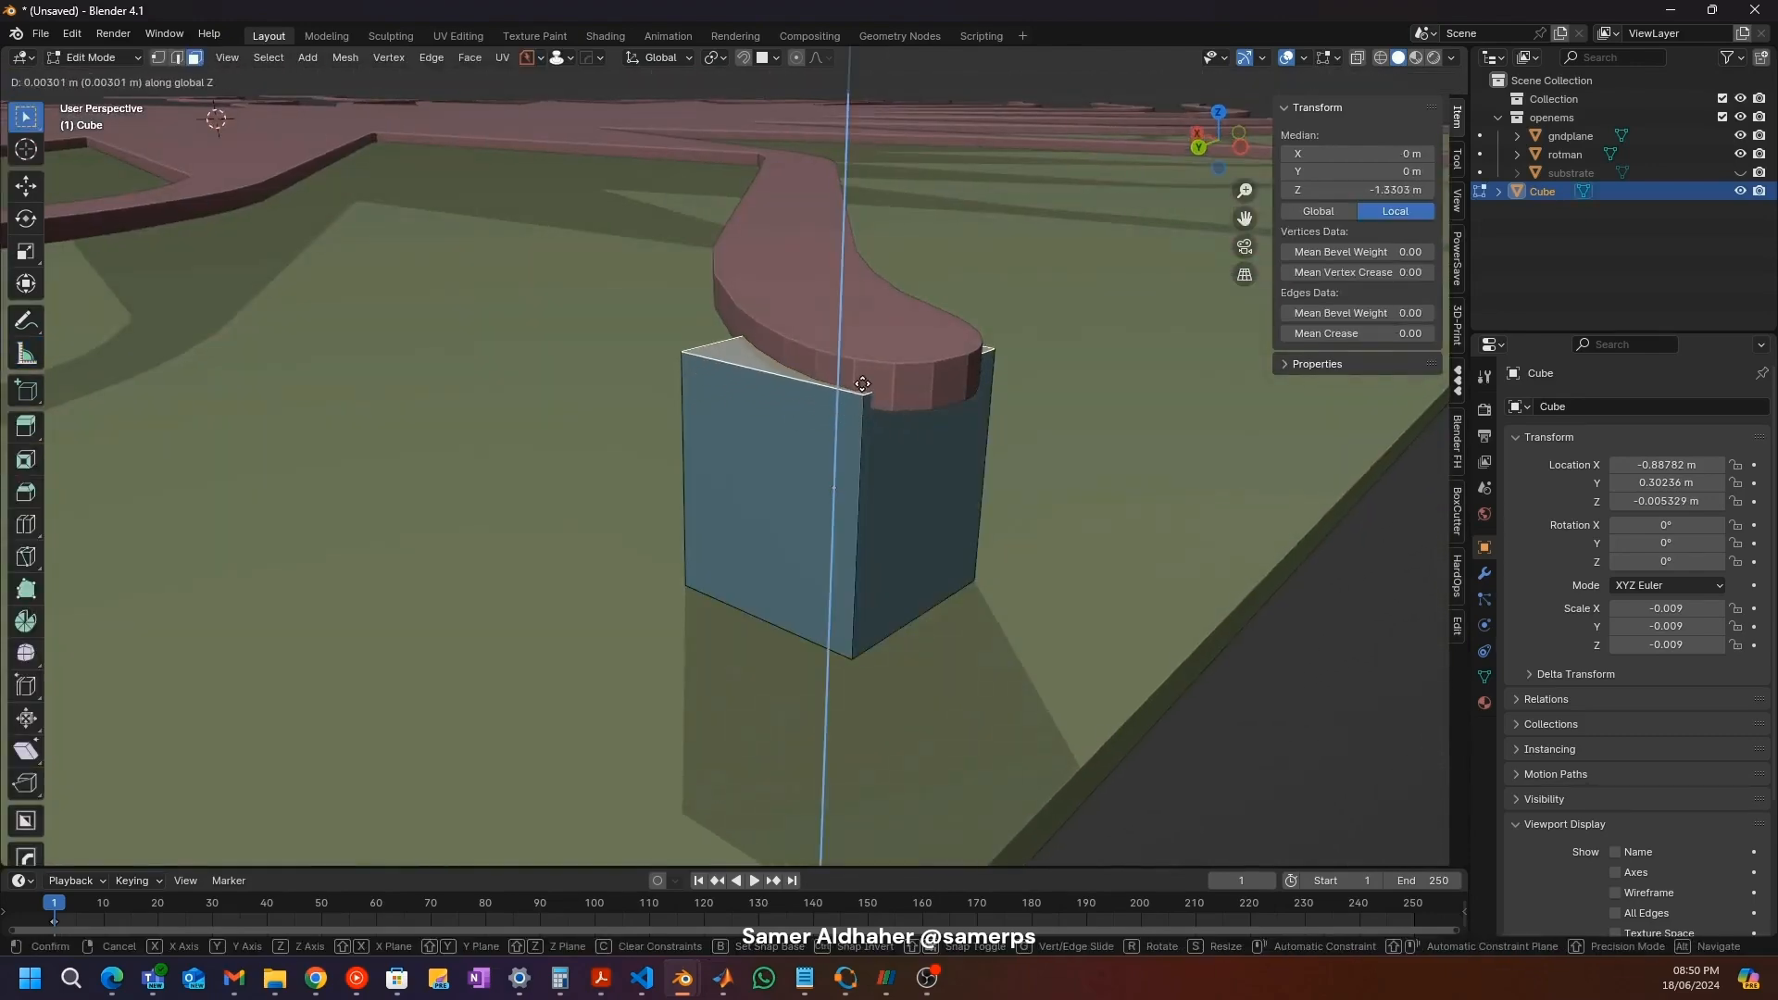
click(863, 382)
Step: Turn on X-ray and lower the cube's bottom face along Z by about 0.0013 m into the ground plane
key(alt+z)
middle_drag(863, 382, 853, 358)
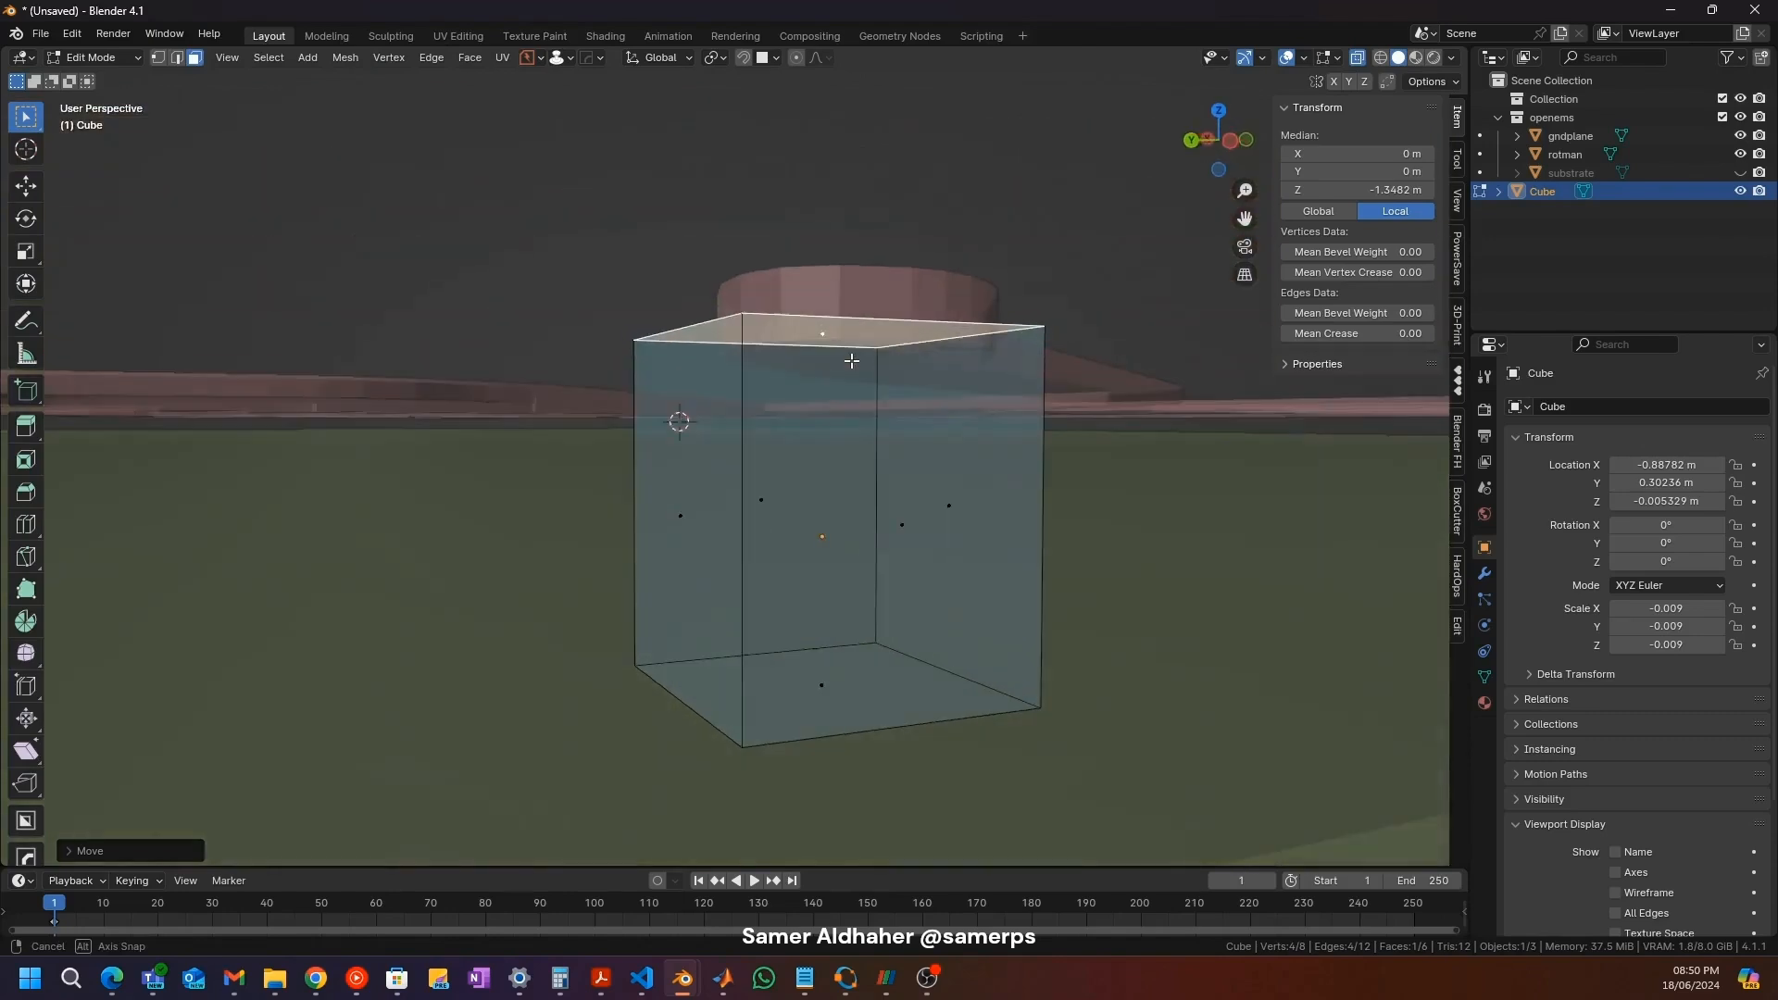
click(823, 665)
click(1208, 139)
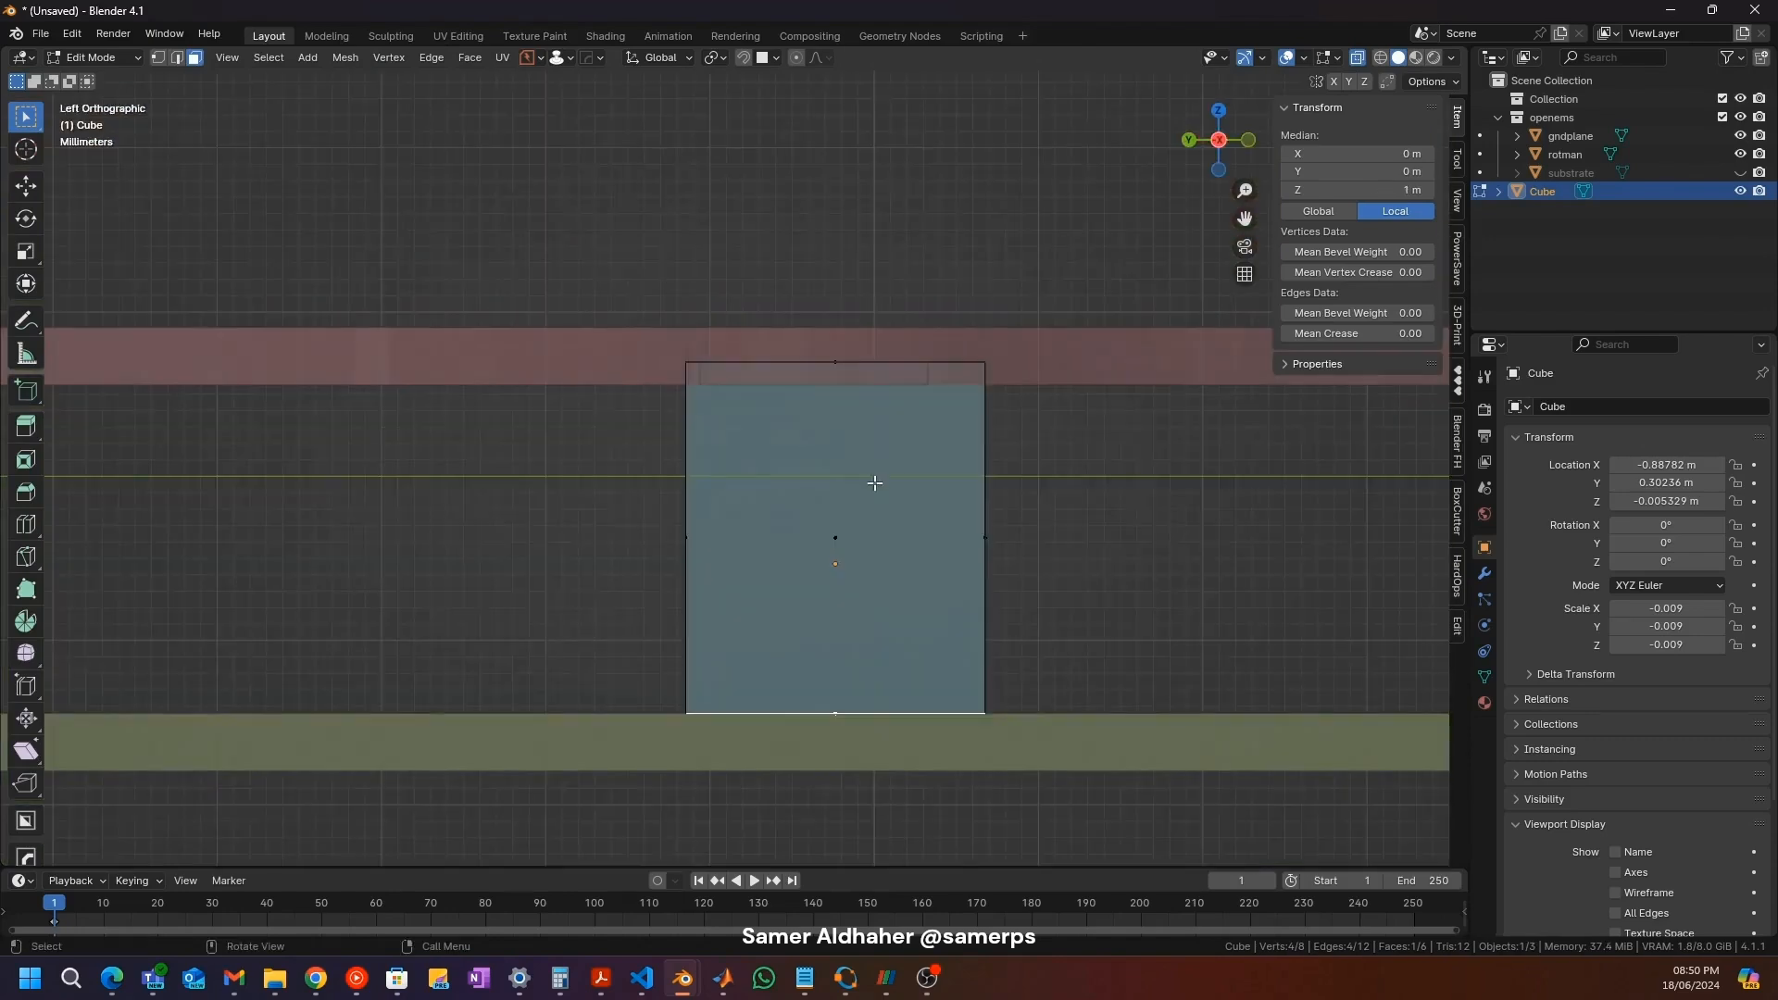
key(g)
key(z)
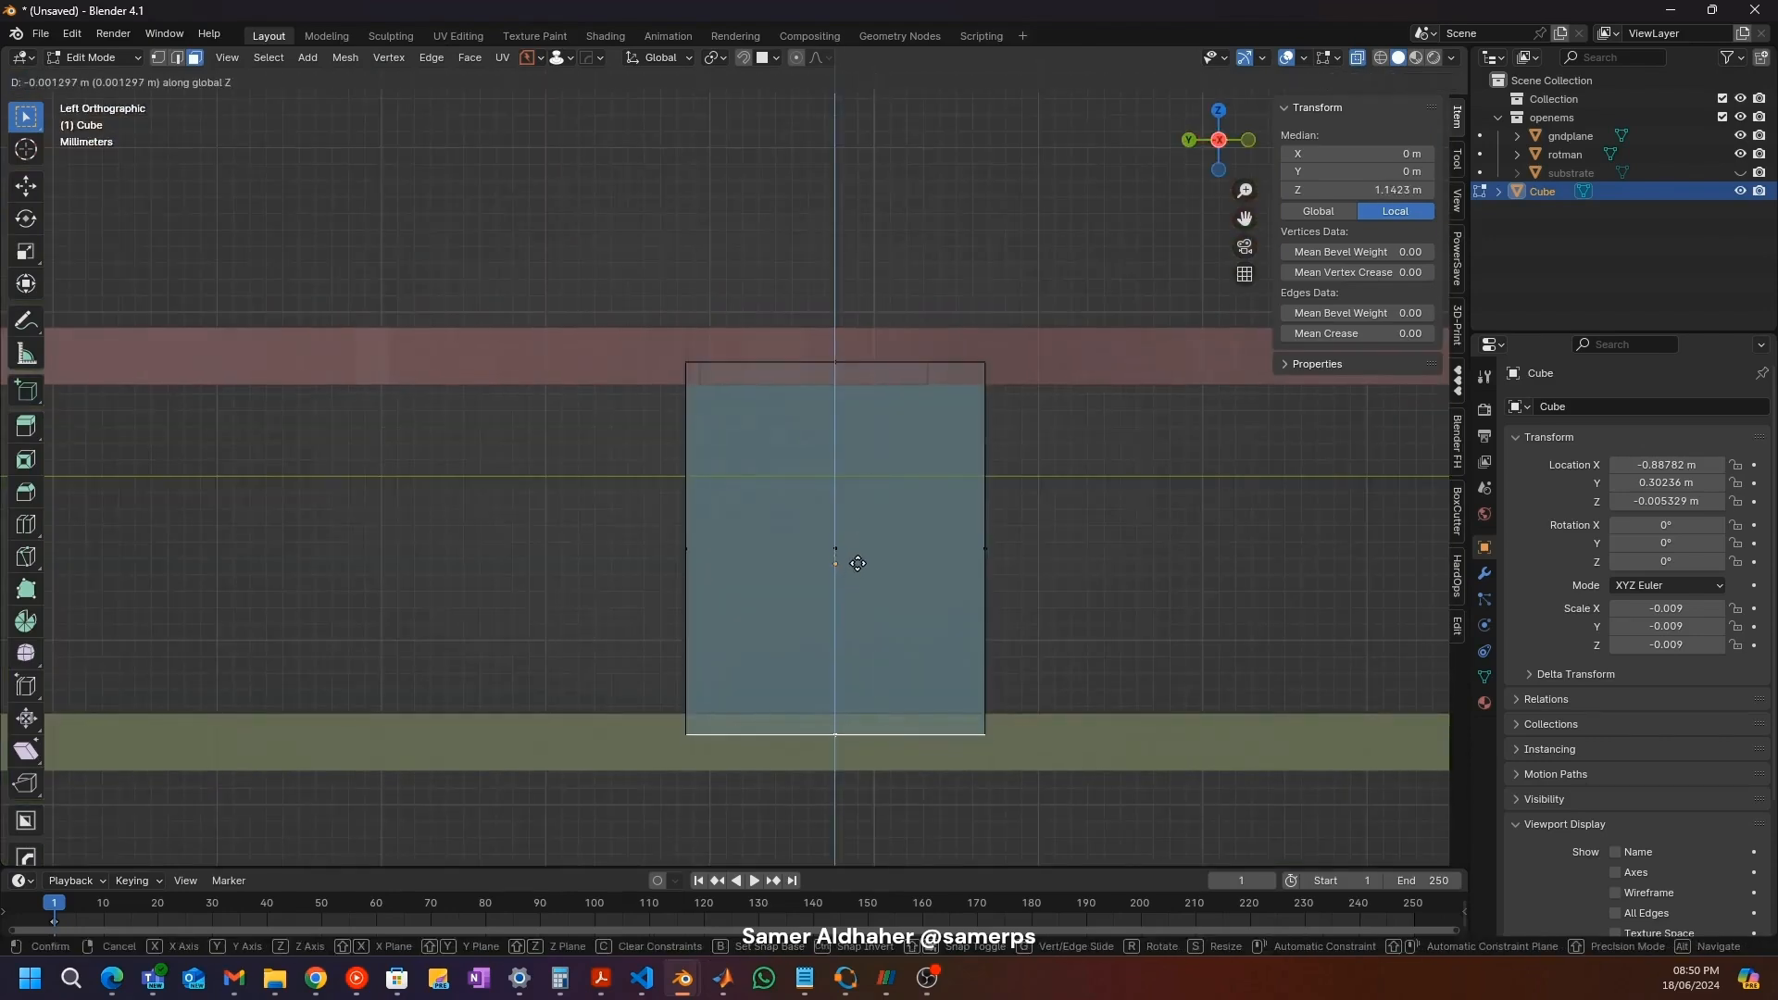
click(858, 563)
key(Tab)
Step: Scale the cube along Y to about 0.013 m to fit the trace's width
middle_drag(807, 414, 862, 485)
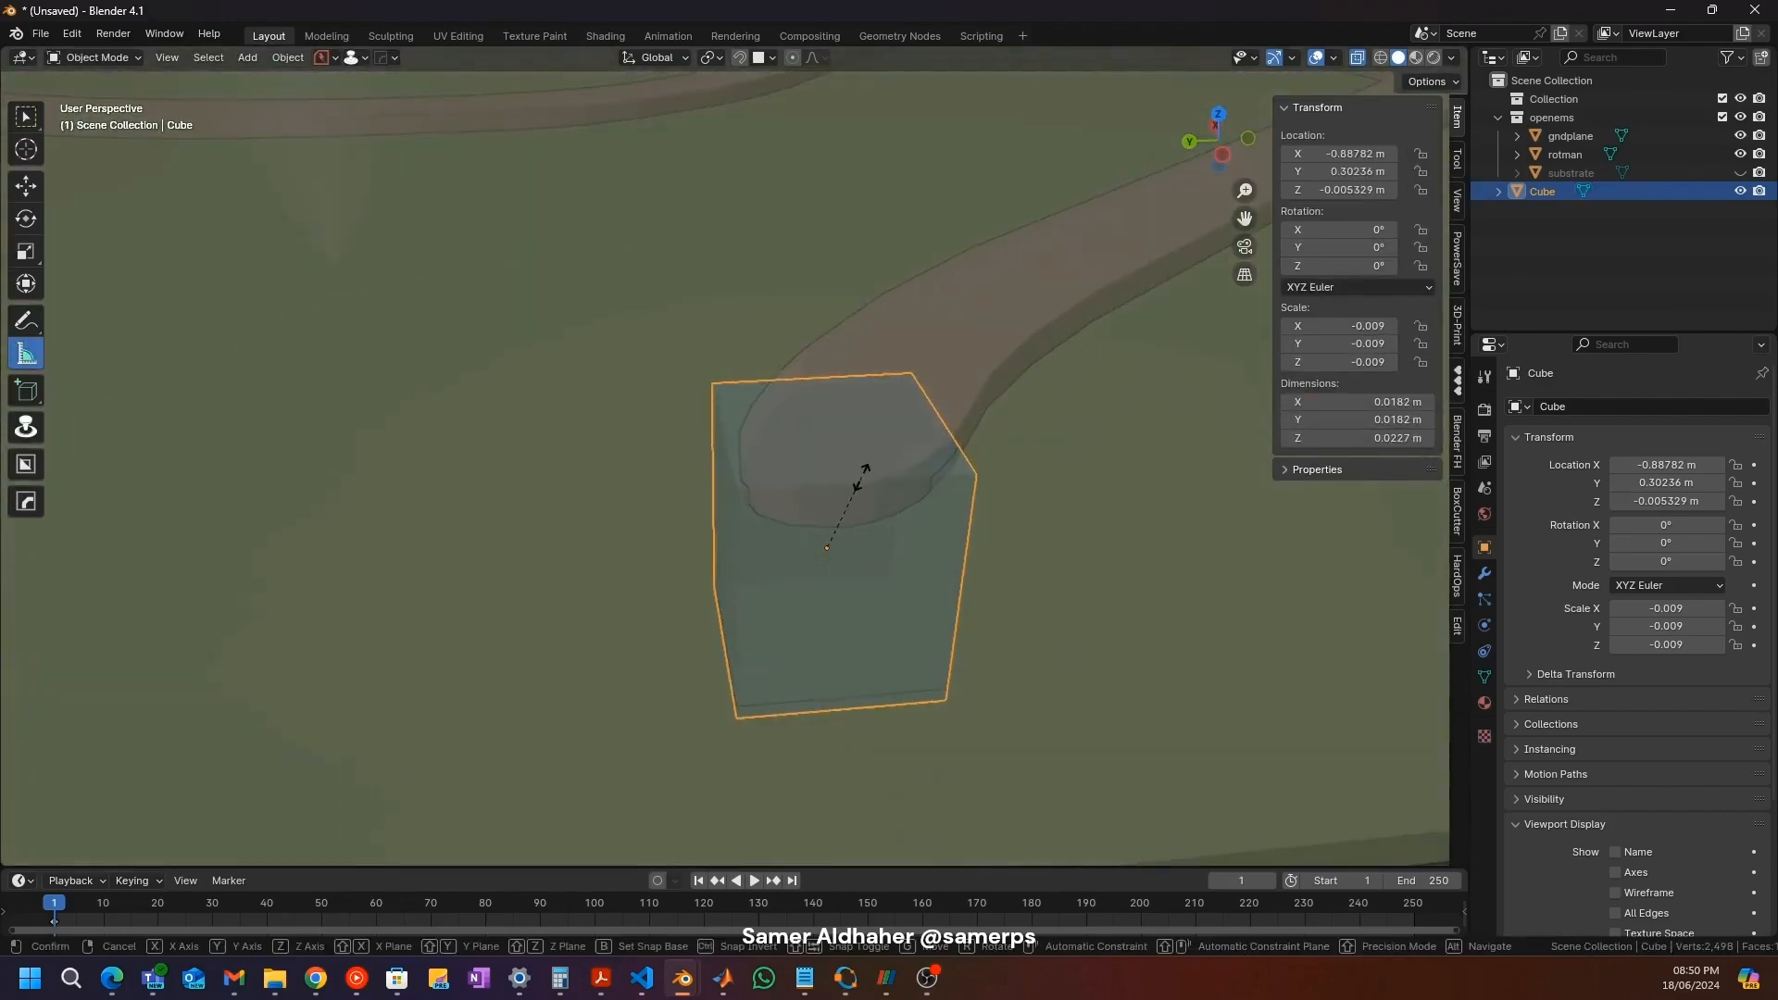
key(s)
key(y)
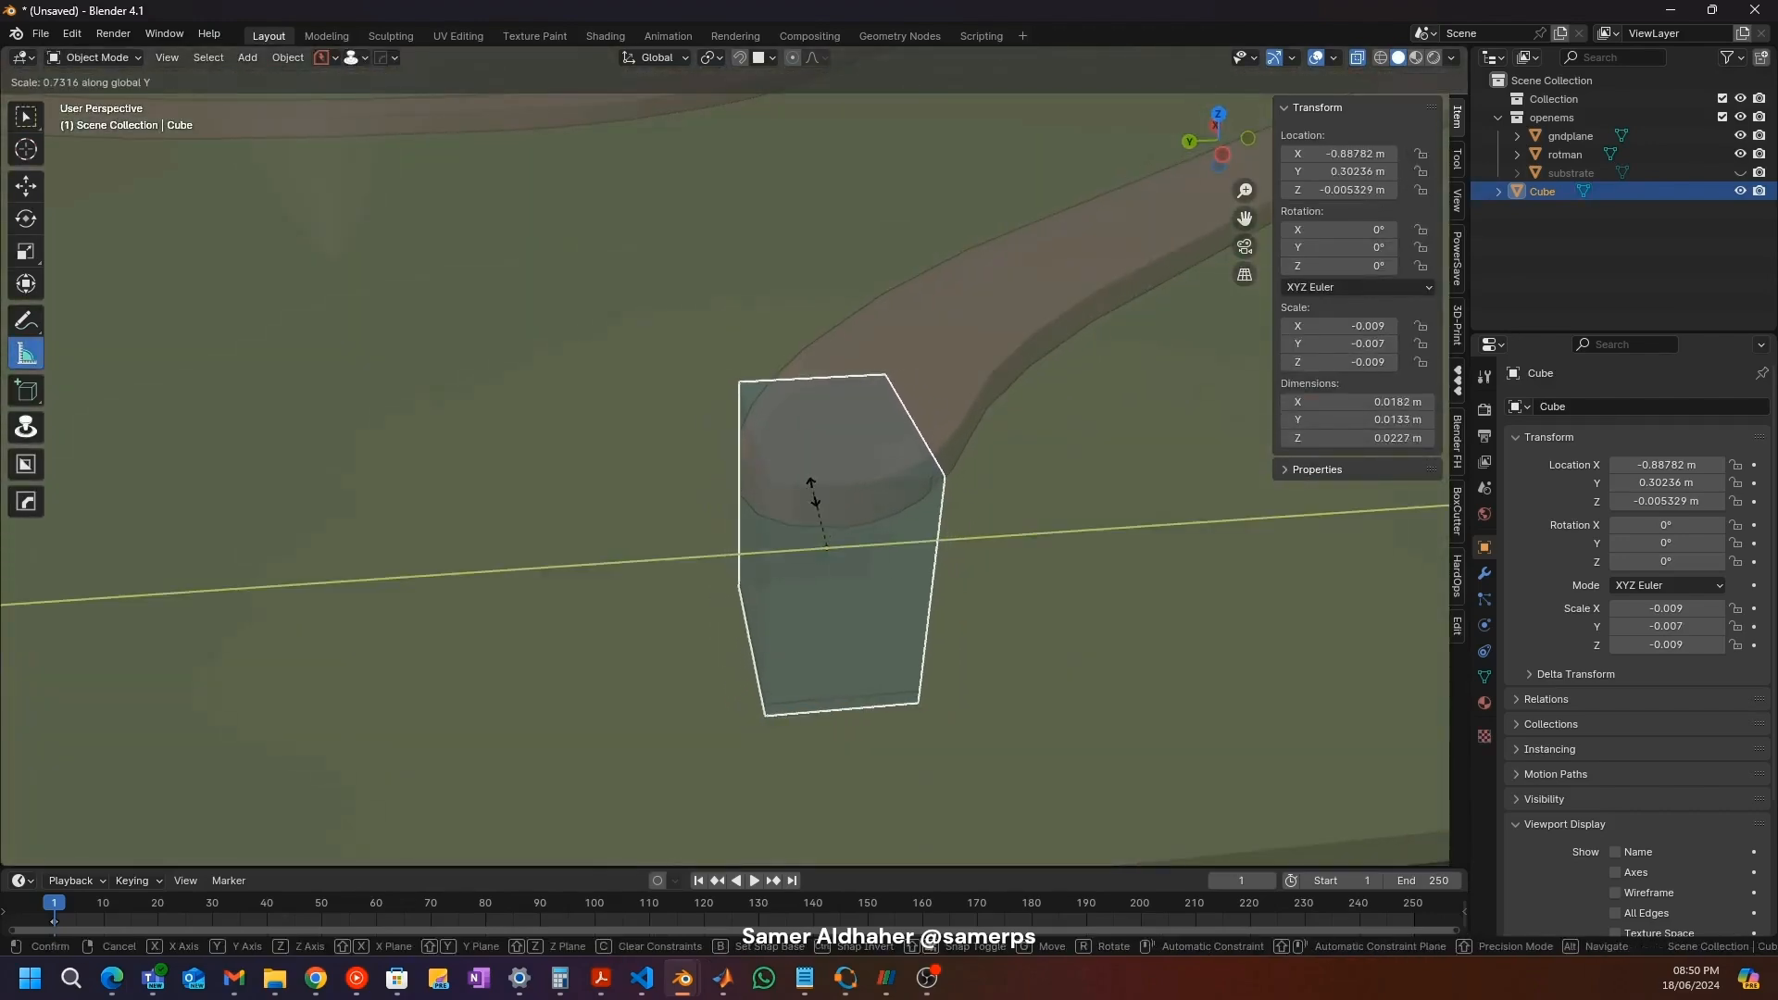
click(814, 497)
Step: Move one end face of the cube along X to lengthen the block to about 0.026 m under the trace
middle_drag(850, 492, 1091, 607)
key(Tab)
key(g)
key(x)
click(1165, 607)
middle_drag(926, 510, 997, 467)
key(Tab)
Step: Rename the cube as activeport and move it into the openems collection
double_click(1550, 194)
text(activeport)
key(Return)
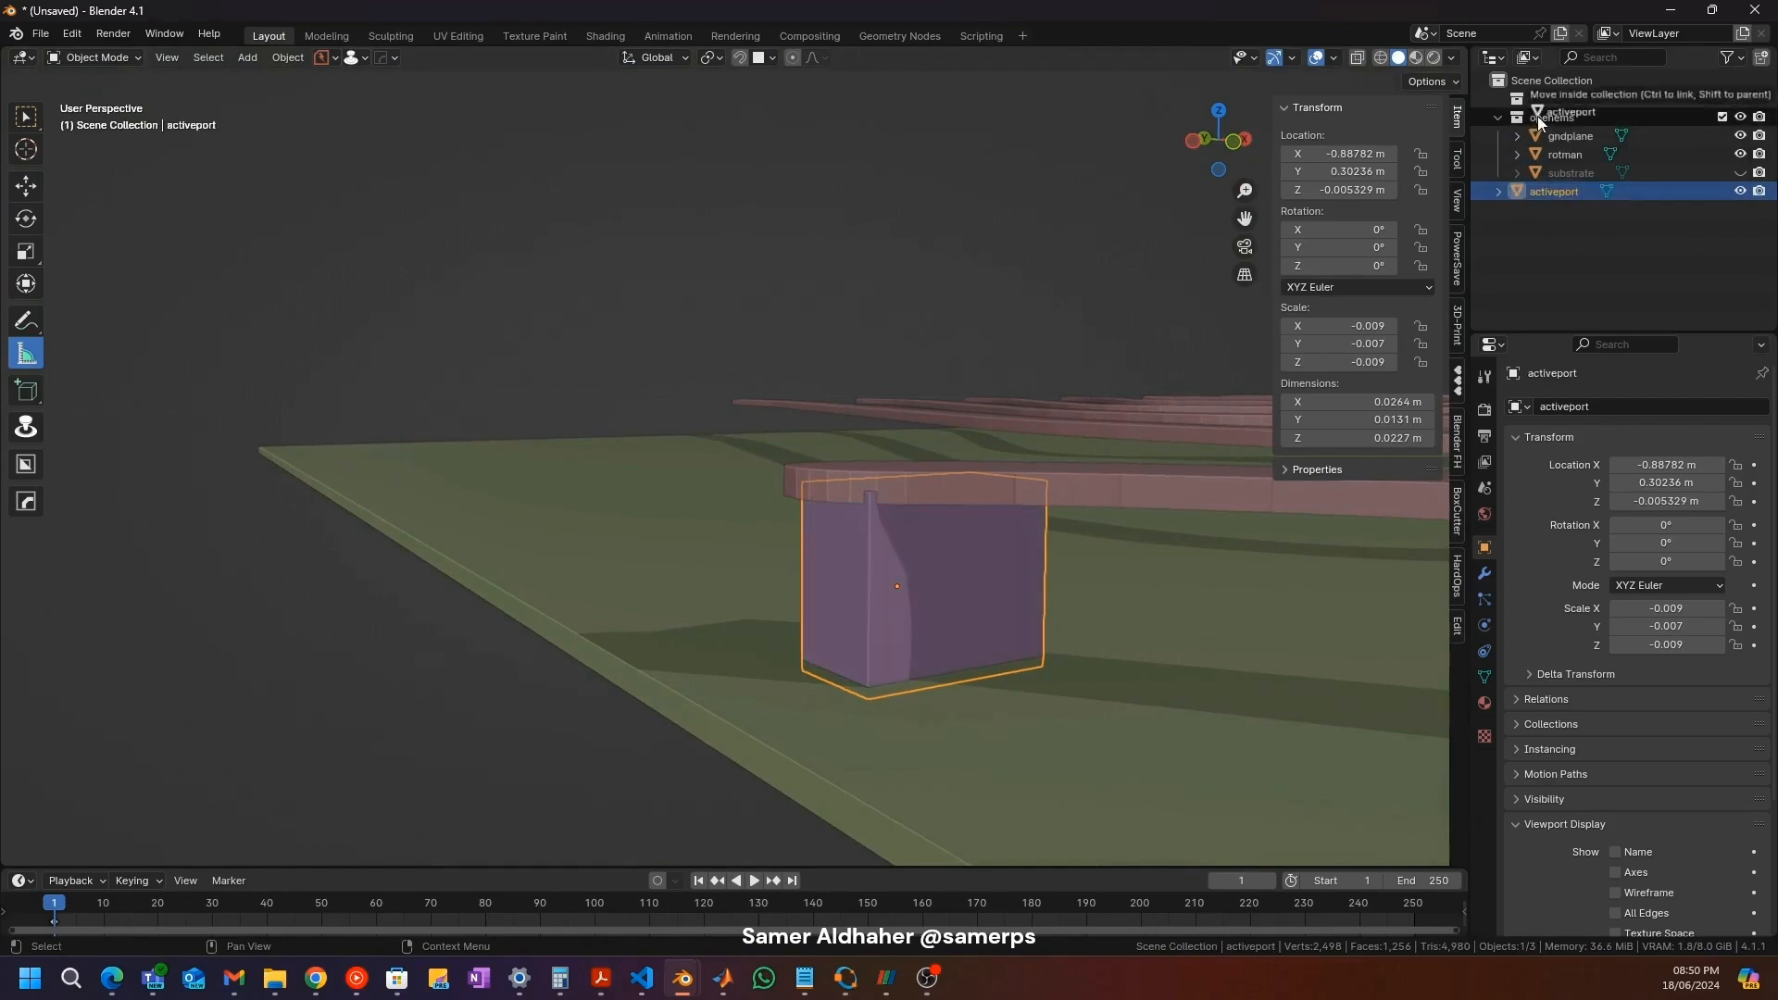
middle_drag(988, 260, 491, 372)
scroll(482, 379, down, 2)
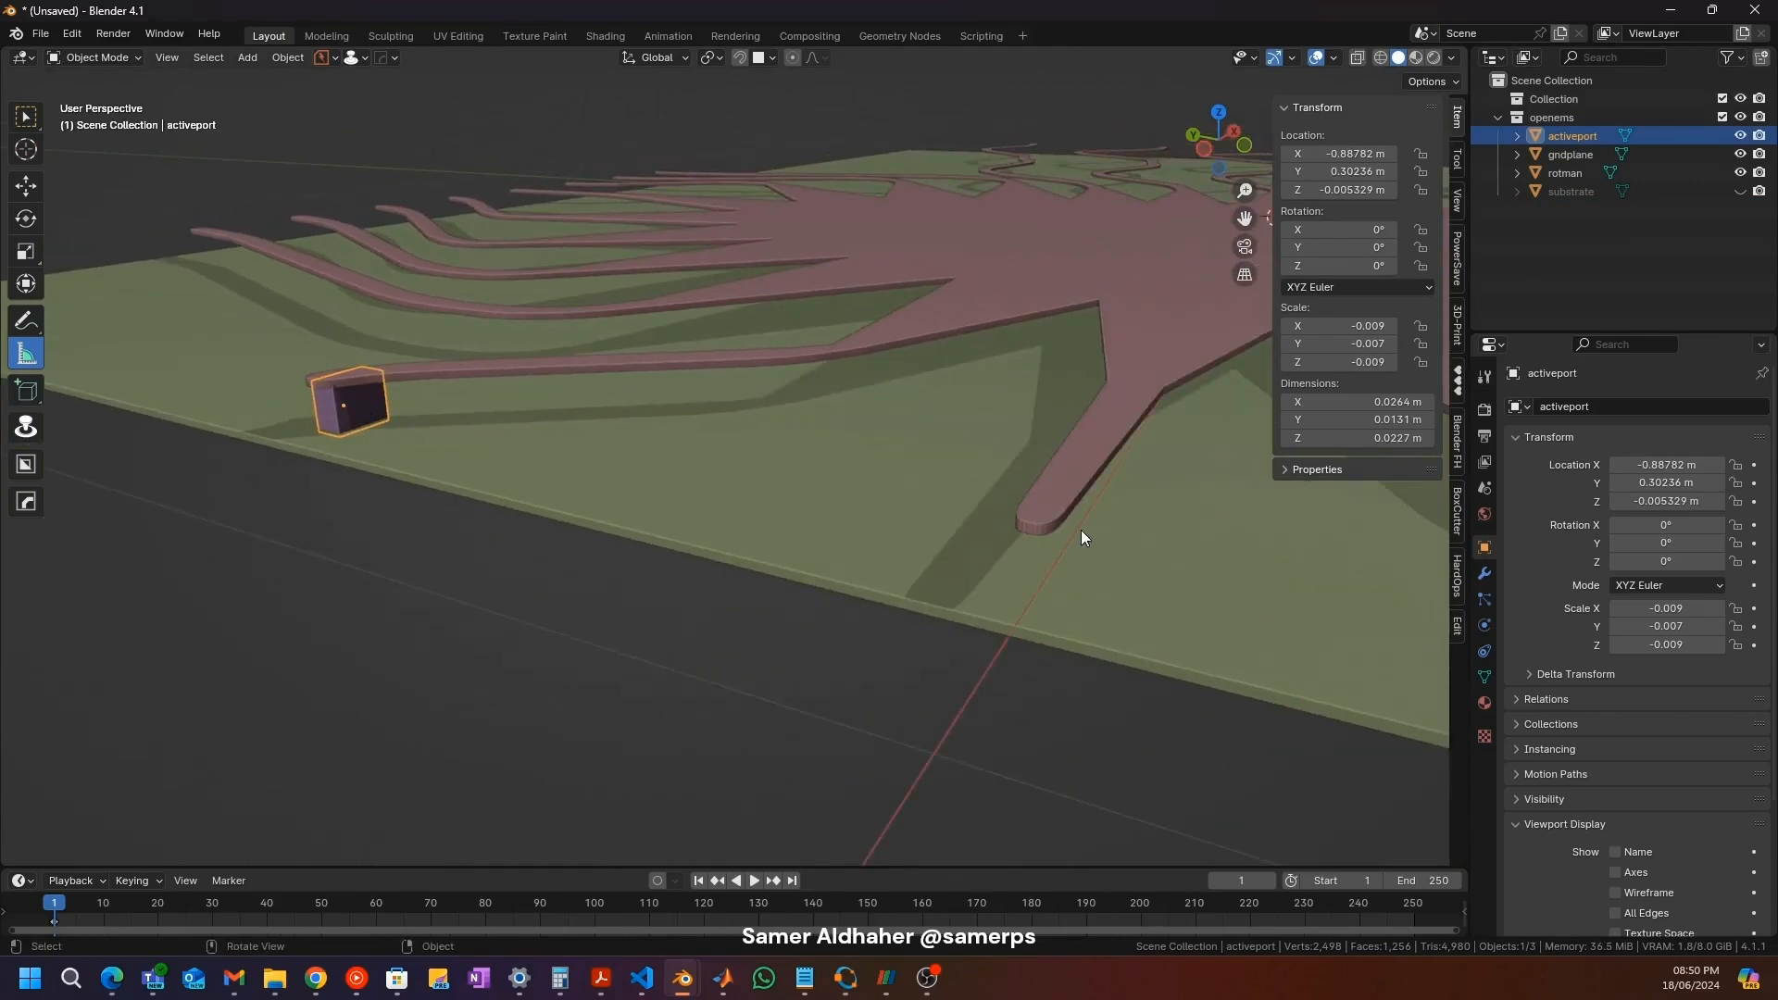
Step: Duplicate activeport and move the copy about -0.294 m along global Y to the end of the middle trace
middle_drag(340, 408, 529, 531)
key(shift+d)
key(y)
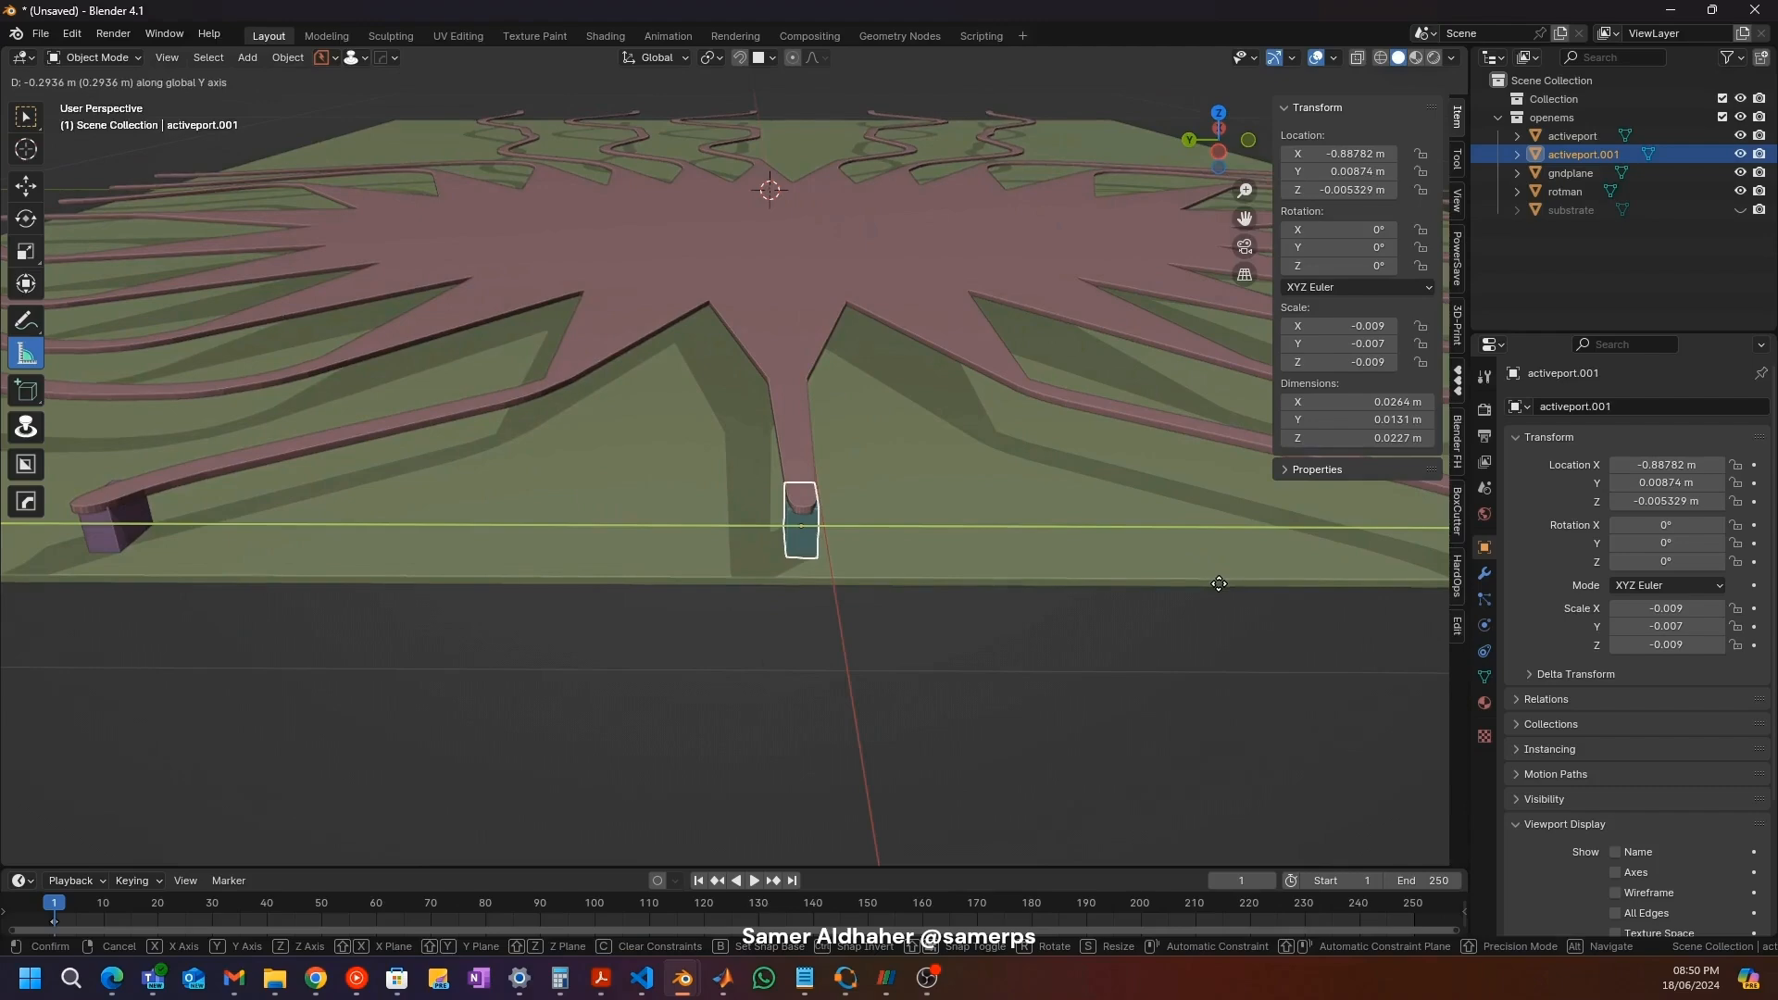
click(1218, 577)
scroll(1102, 582, up, 2)
scroll(1087, 582, up, 1)
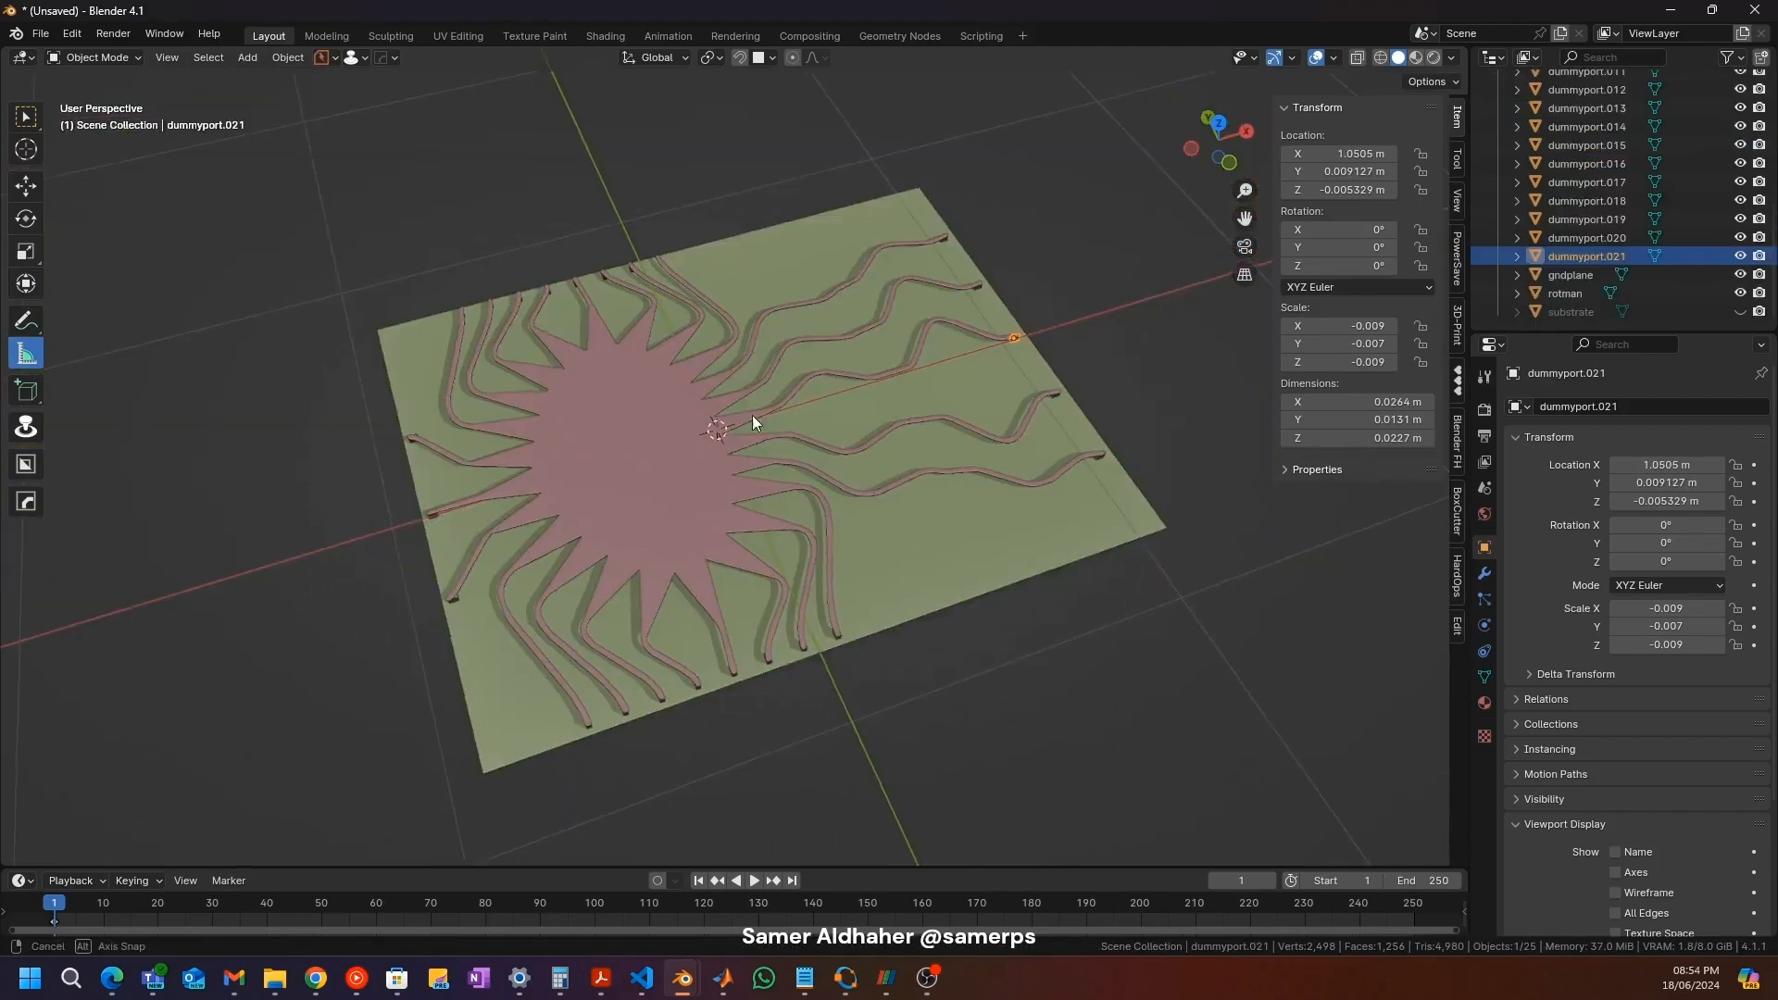
Step: Move all port blocks from dummyport to dummyport.021 into a new collection named dummyports
scroll(1621, 124, up, 8)
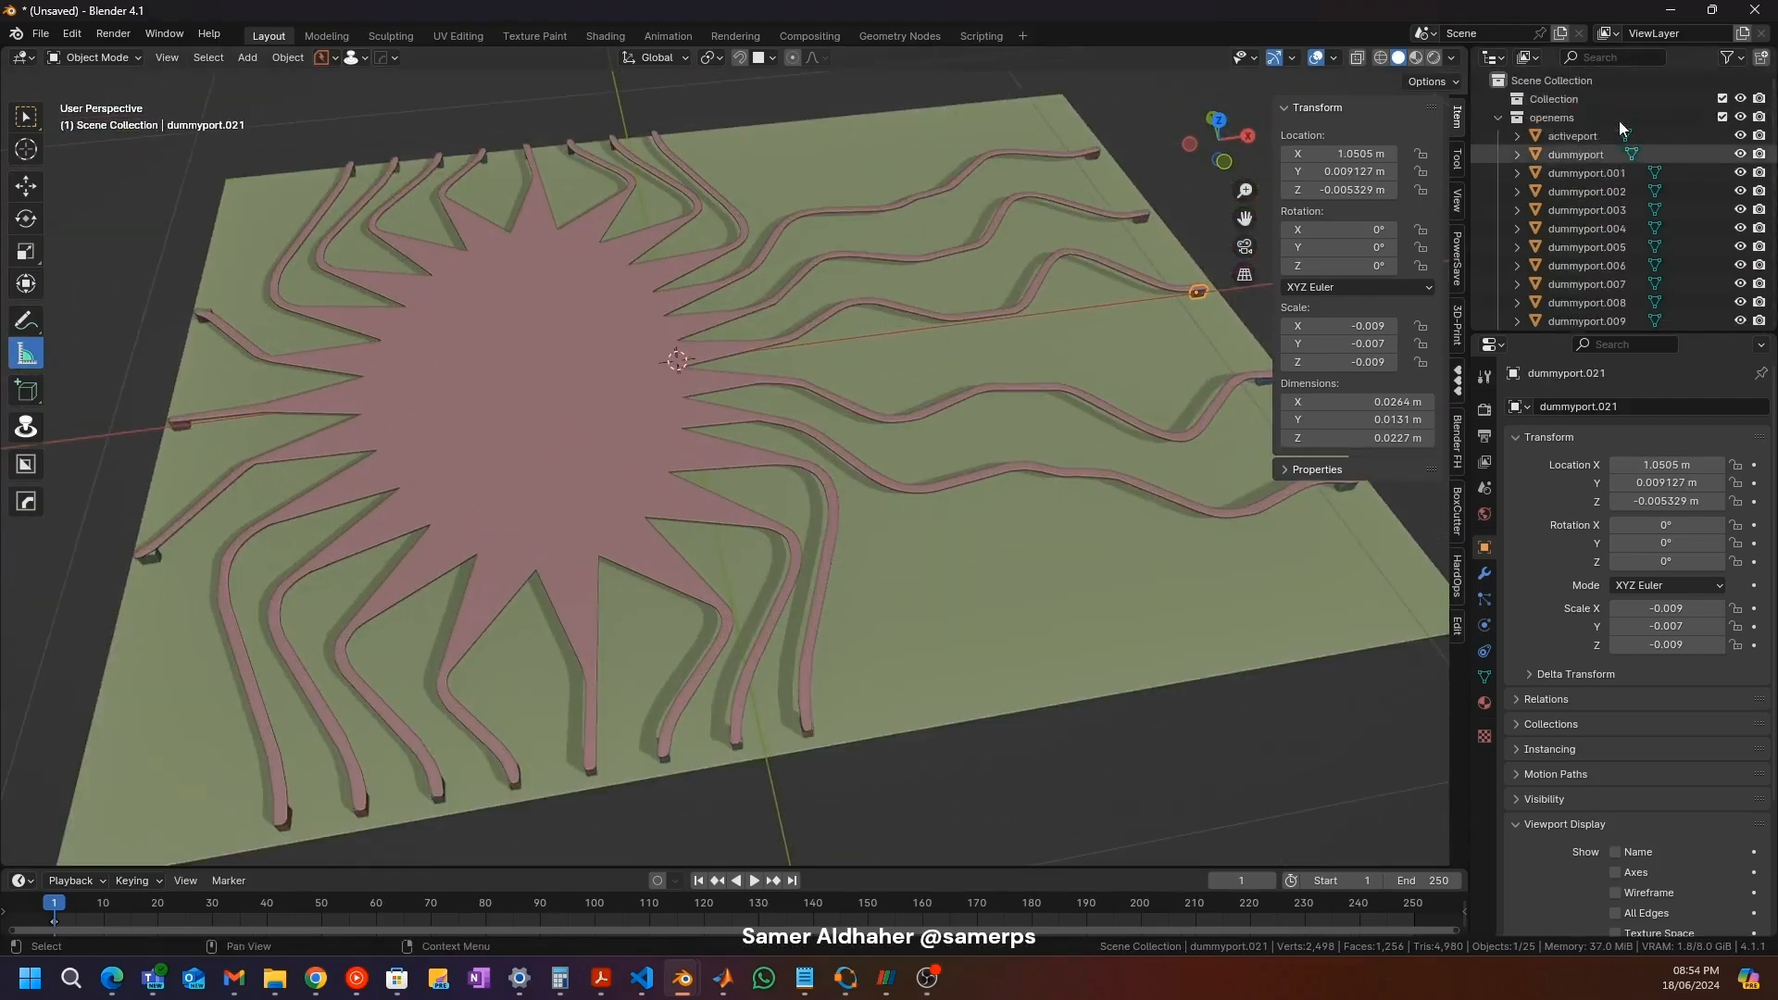
click(1576, 152)
scroll(1577, 154, down, 4)
scroll(1576, 154, down, 4)
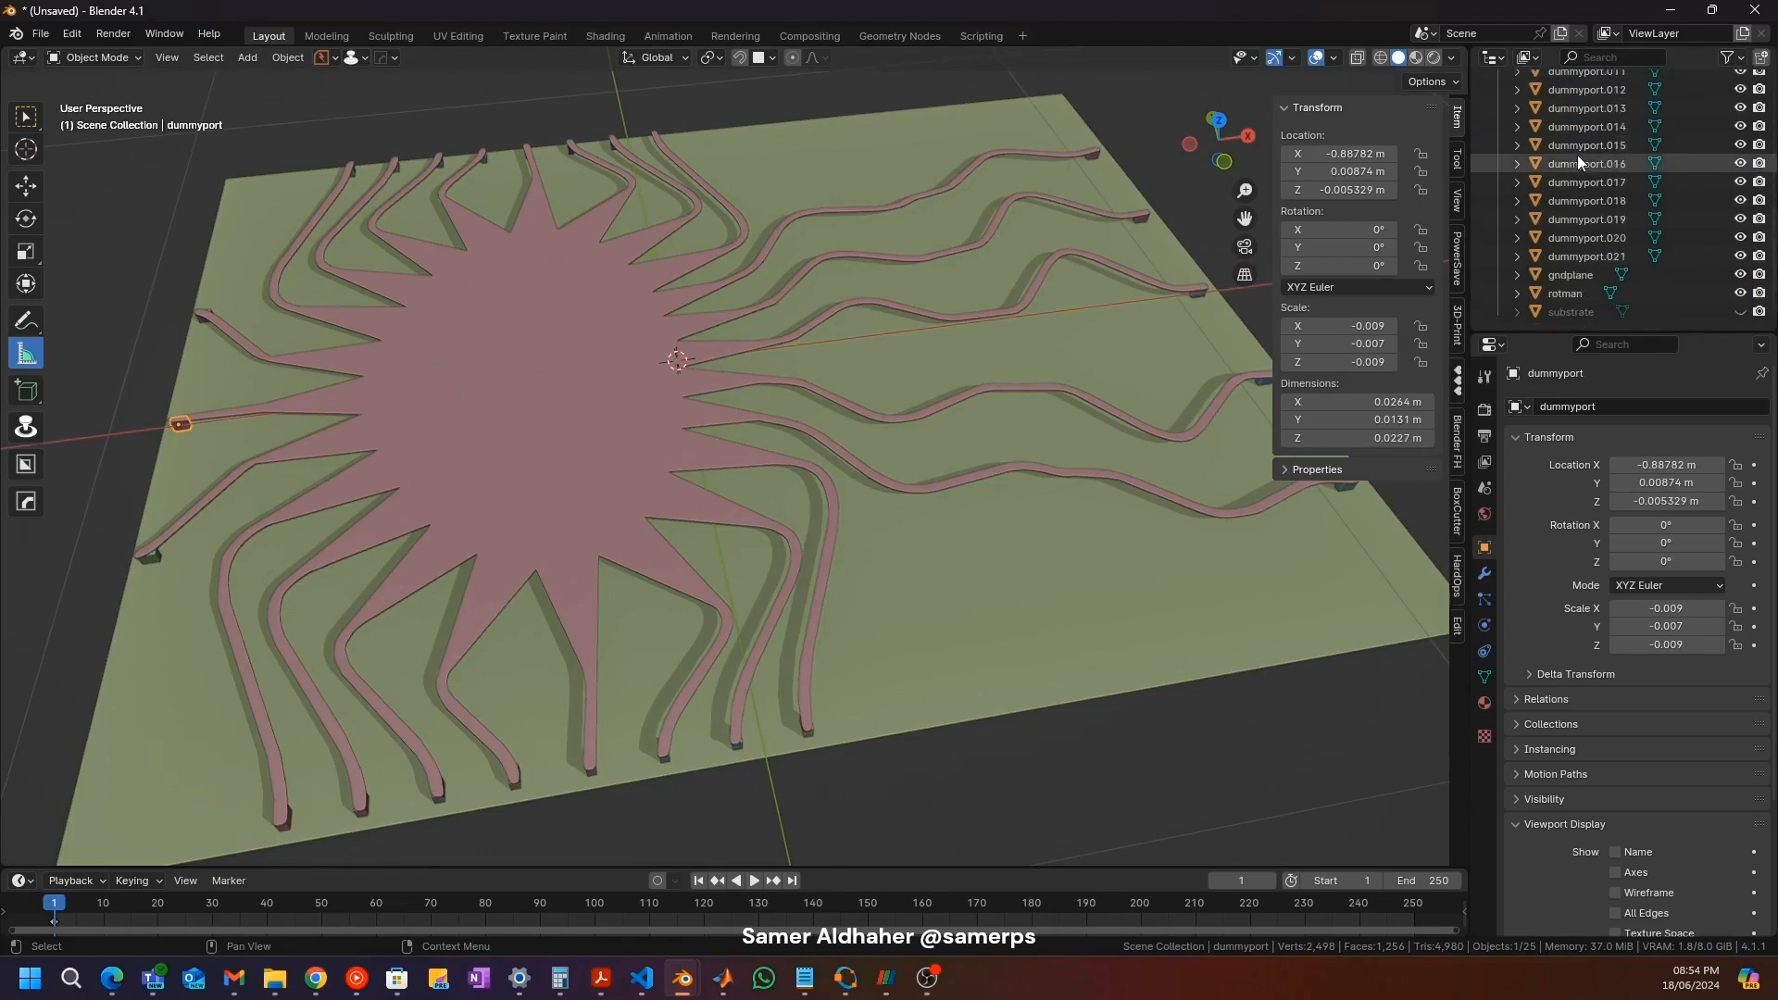
shift+click(1569, 258)
key(Home)
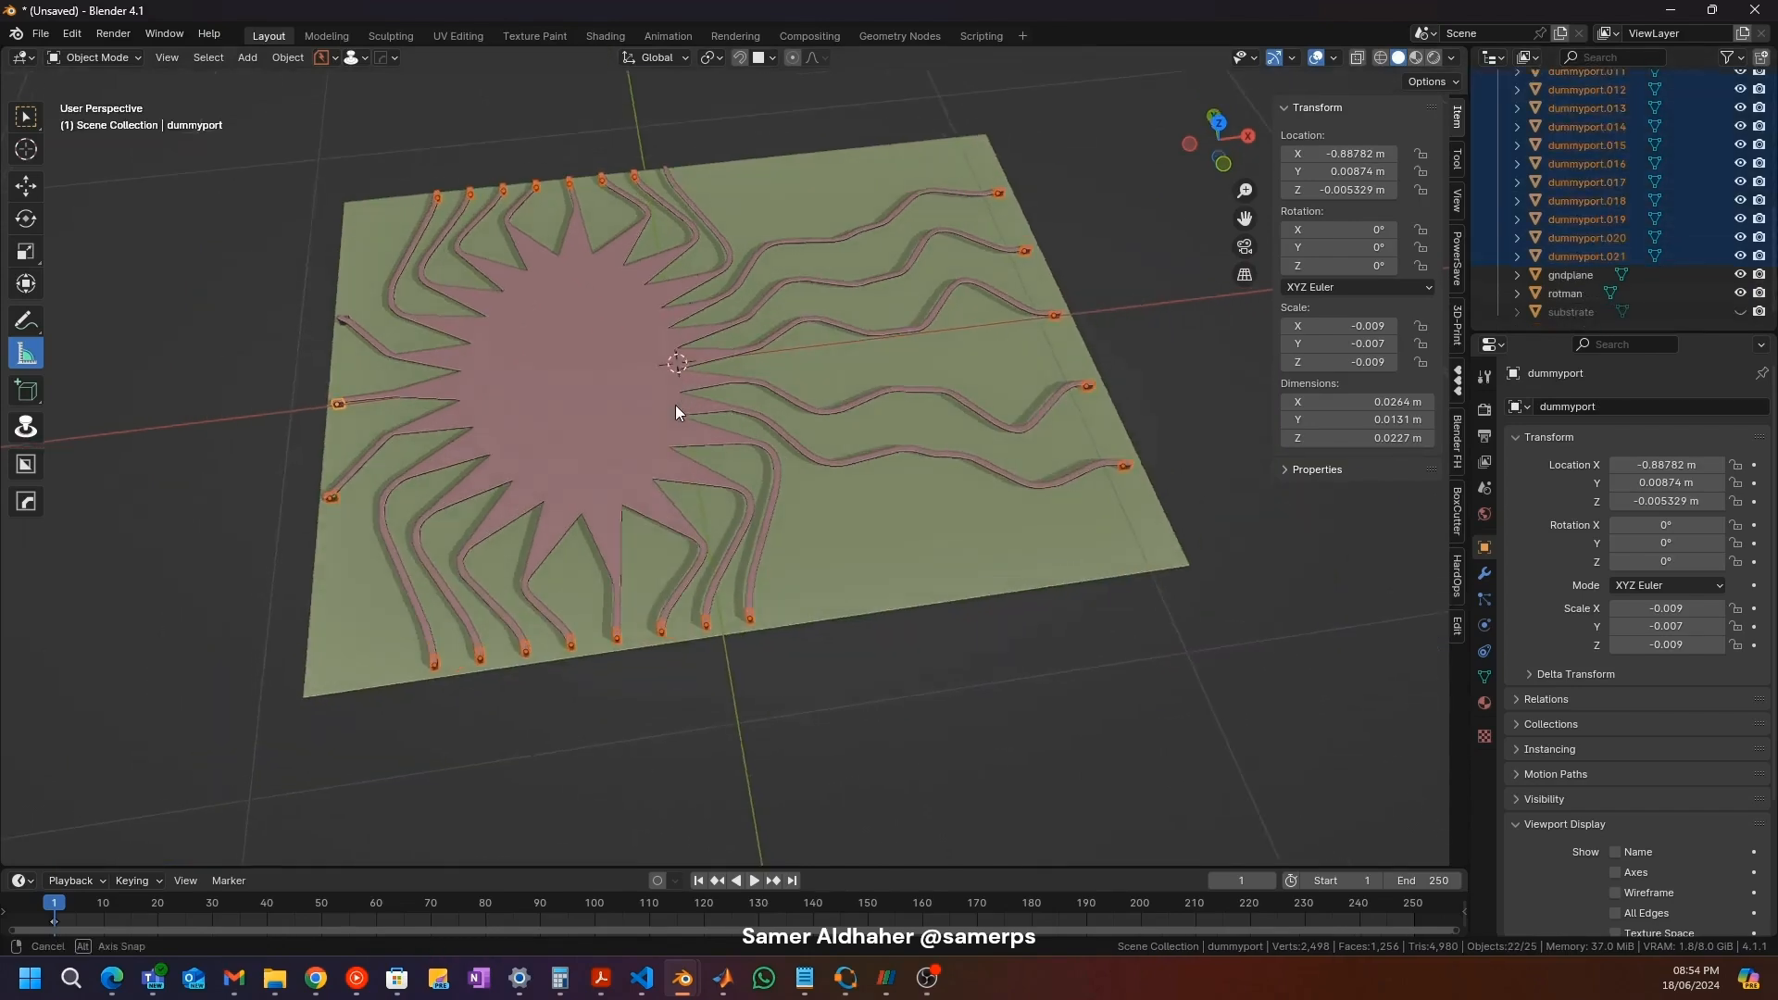
key(m)
click(675, 407)
text(dummyports)
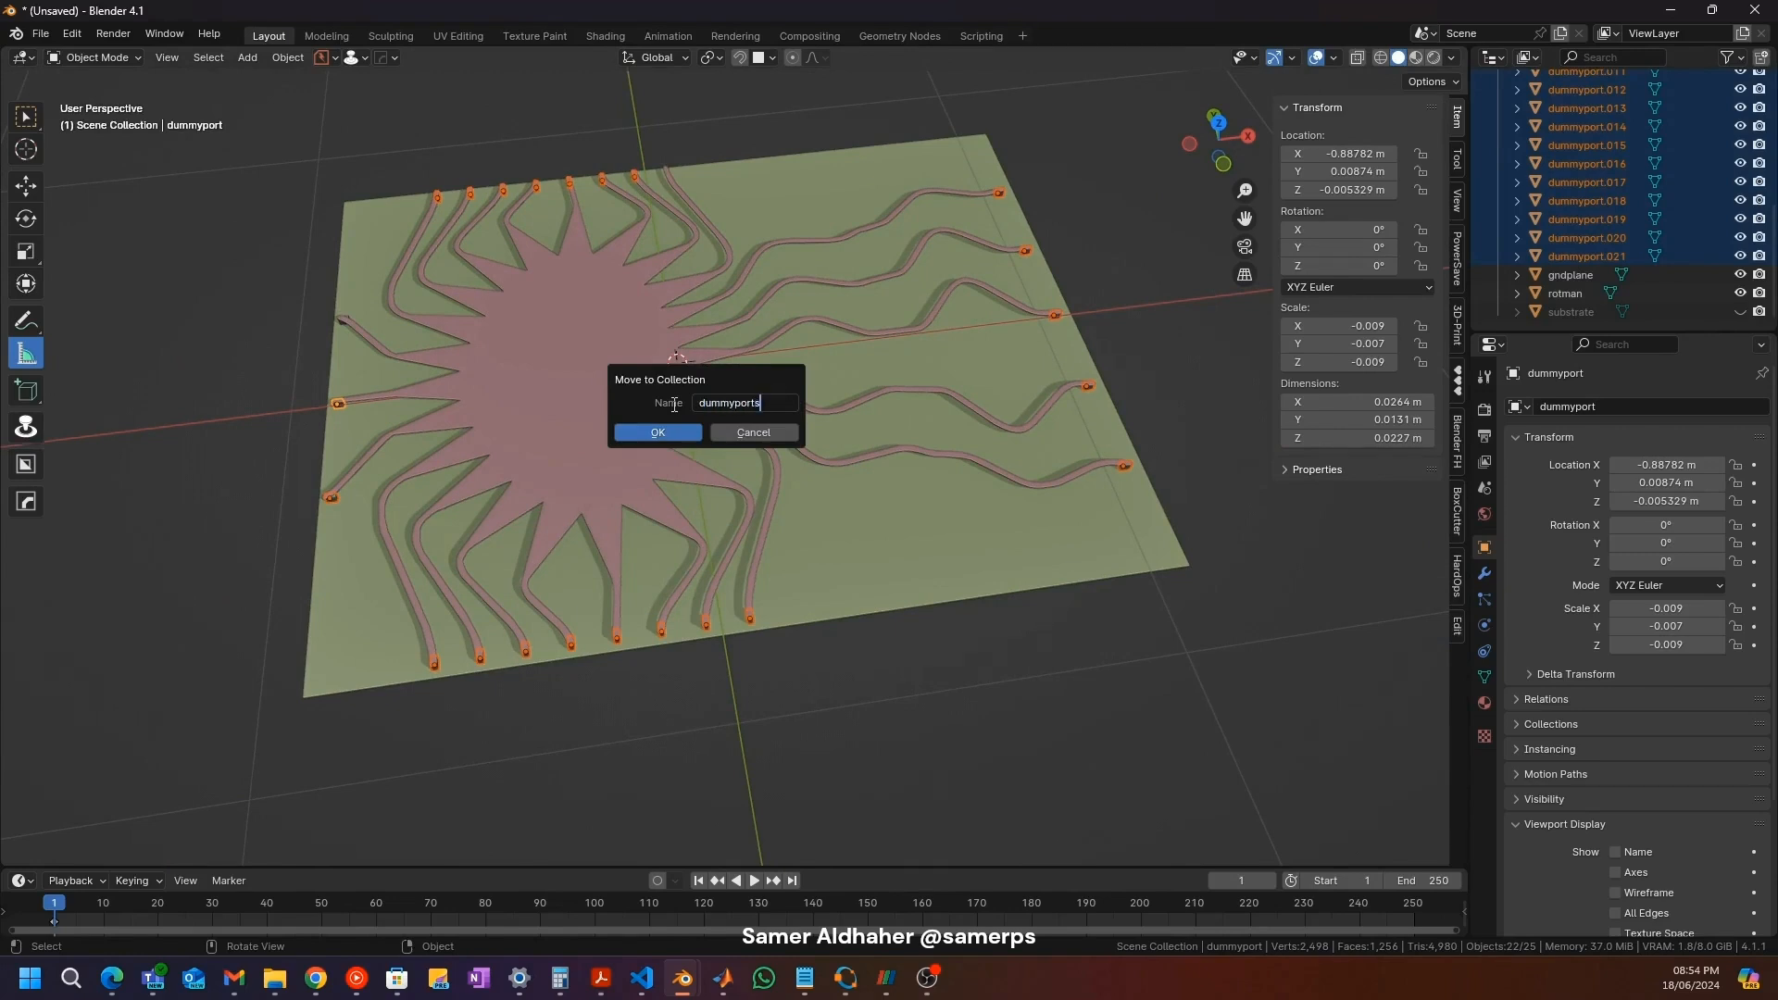
key(Return)
Step: Collapse the dummyports collection and nest it inside the openems collection
scroll(1532, 139, up, 8)
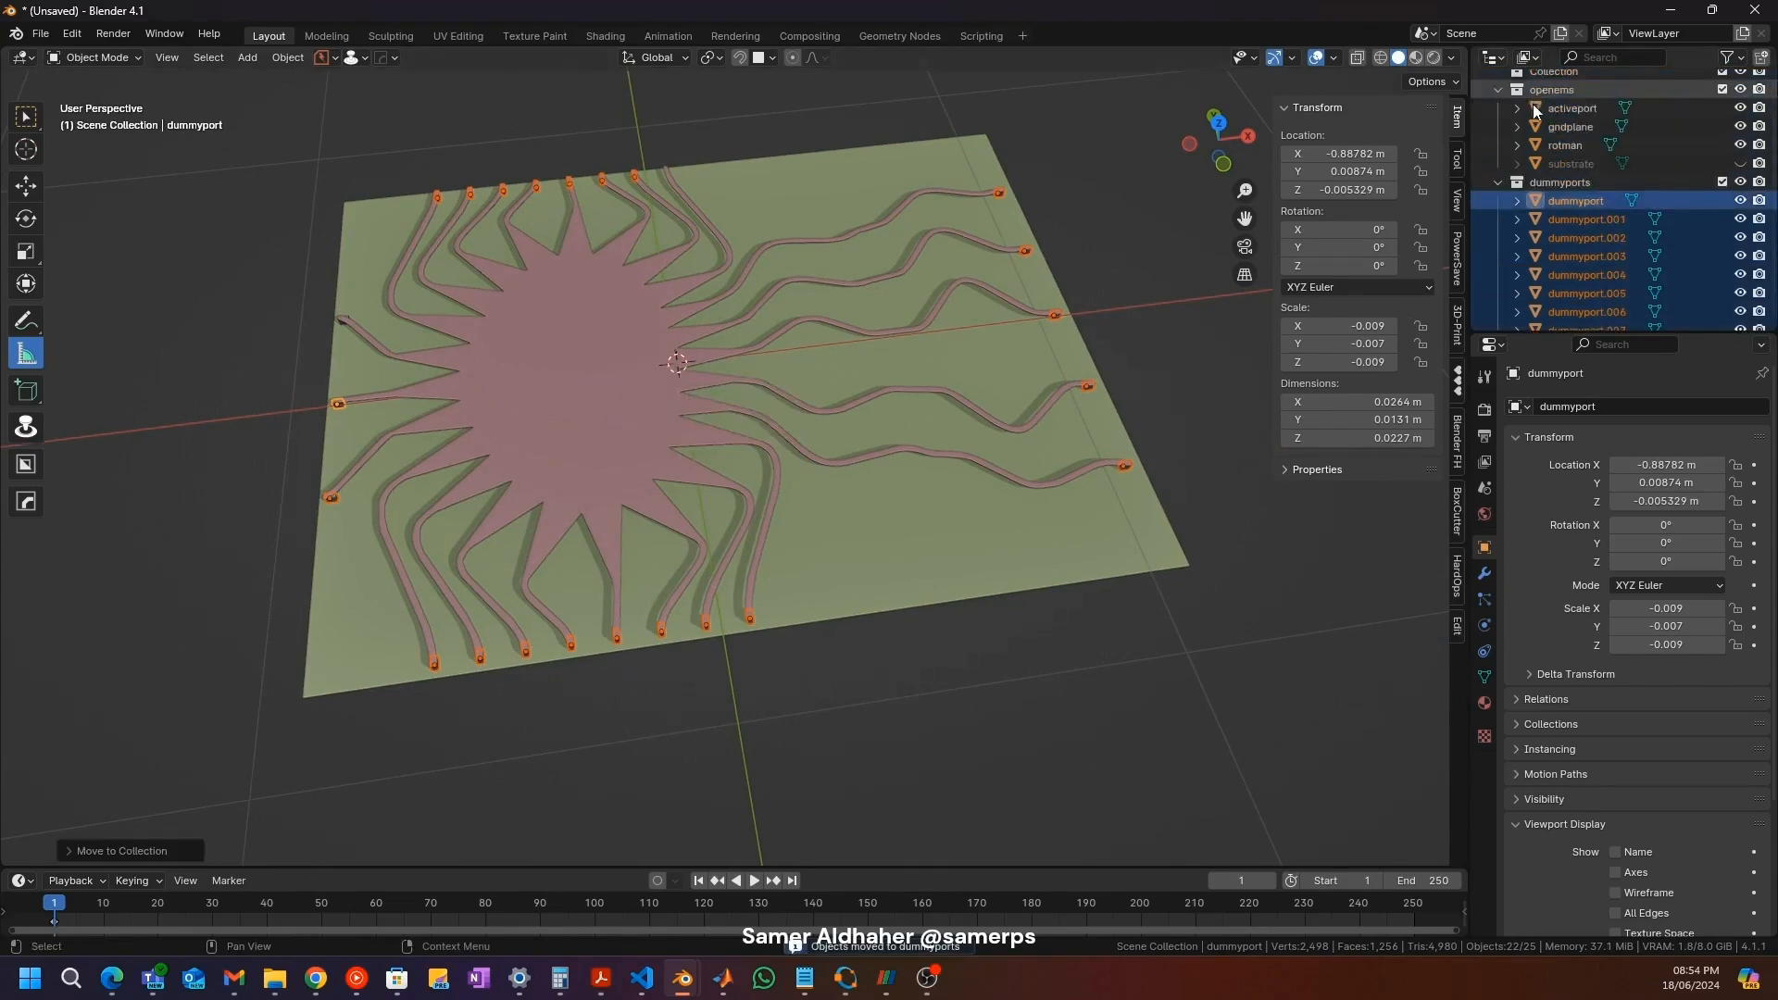
click(1500, 211)
drag(1537, 210, 1553, 122)
Step: Select activeport and inspect the active and dummy port blocks at the trace ends
middle_drag(522, 328, 724, 465)
double_click(1536, 137)
middle_drag(893, 424, 452, 574)
scroll(452, 569, up, 3)
shift+middle_drag(507, 754, 419, 448)
click(565, 625)
scroll(525, 574, down, 3)
scroll(423, 444, down, 3)
scroll(548, 473, up, 3)
scroll(563, 445, down, 3)
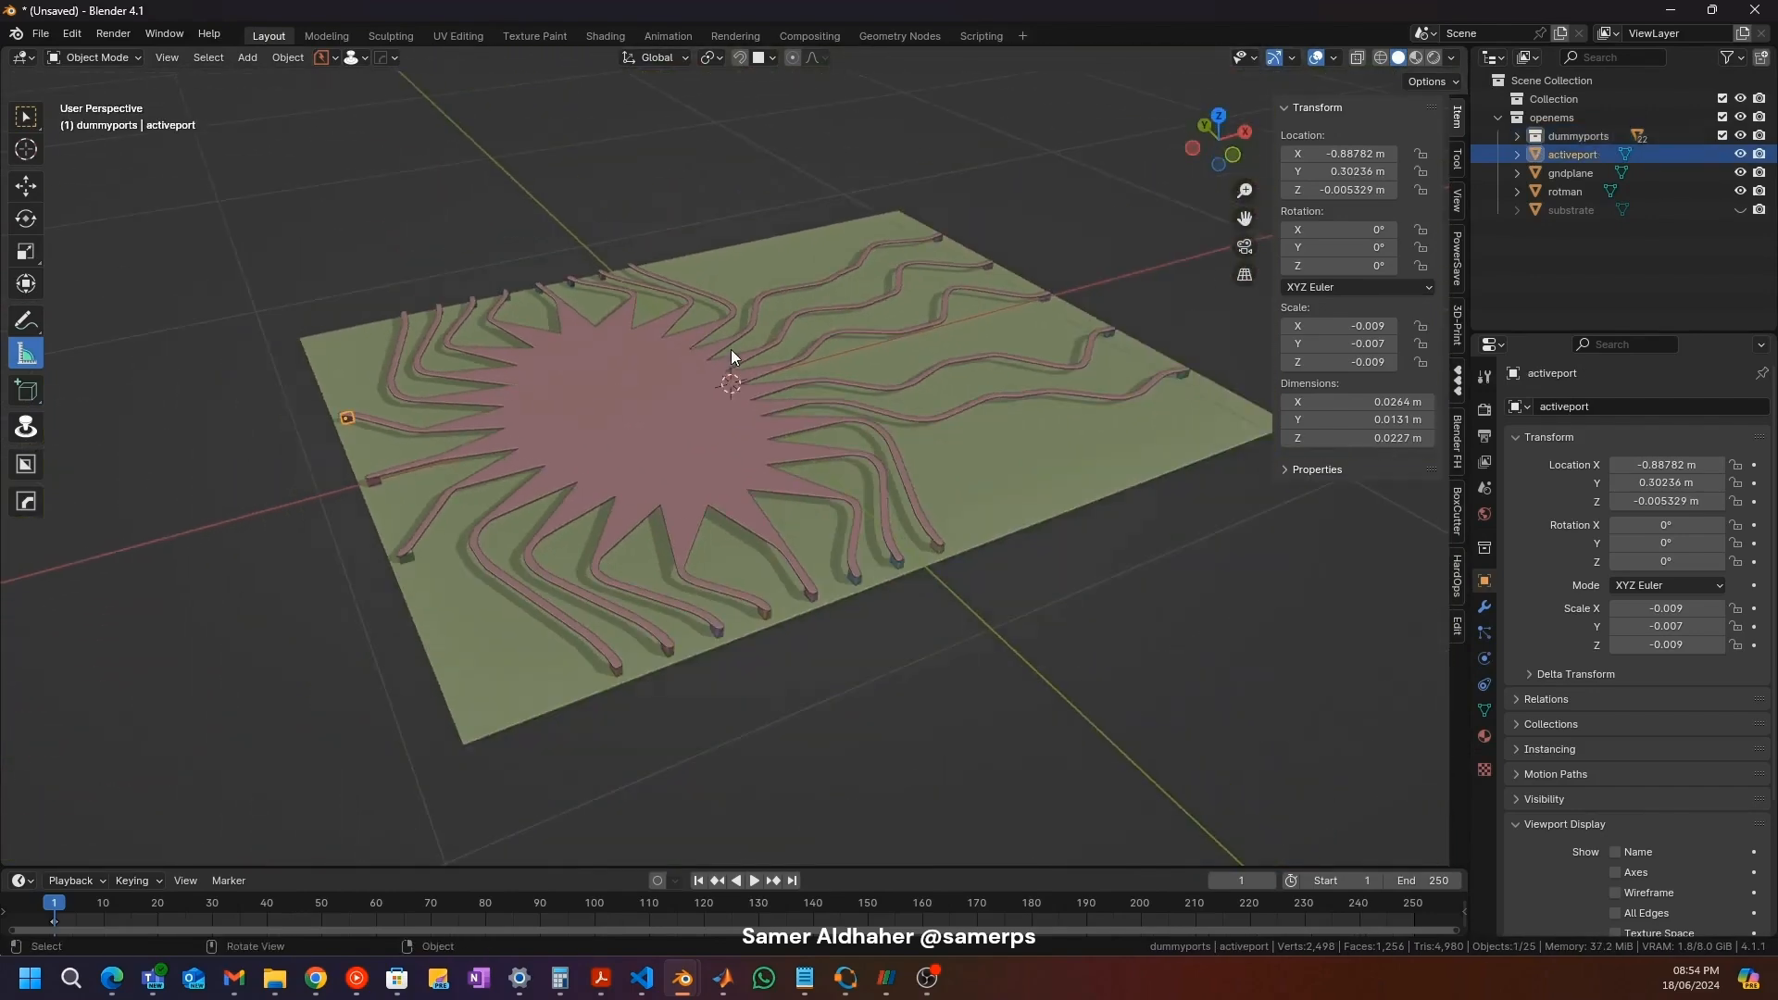
Step: Unhide the substrate and duplicate it in place
click(1695, 209)
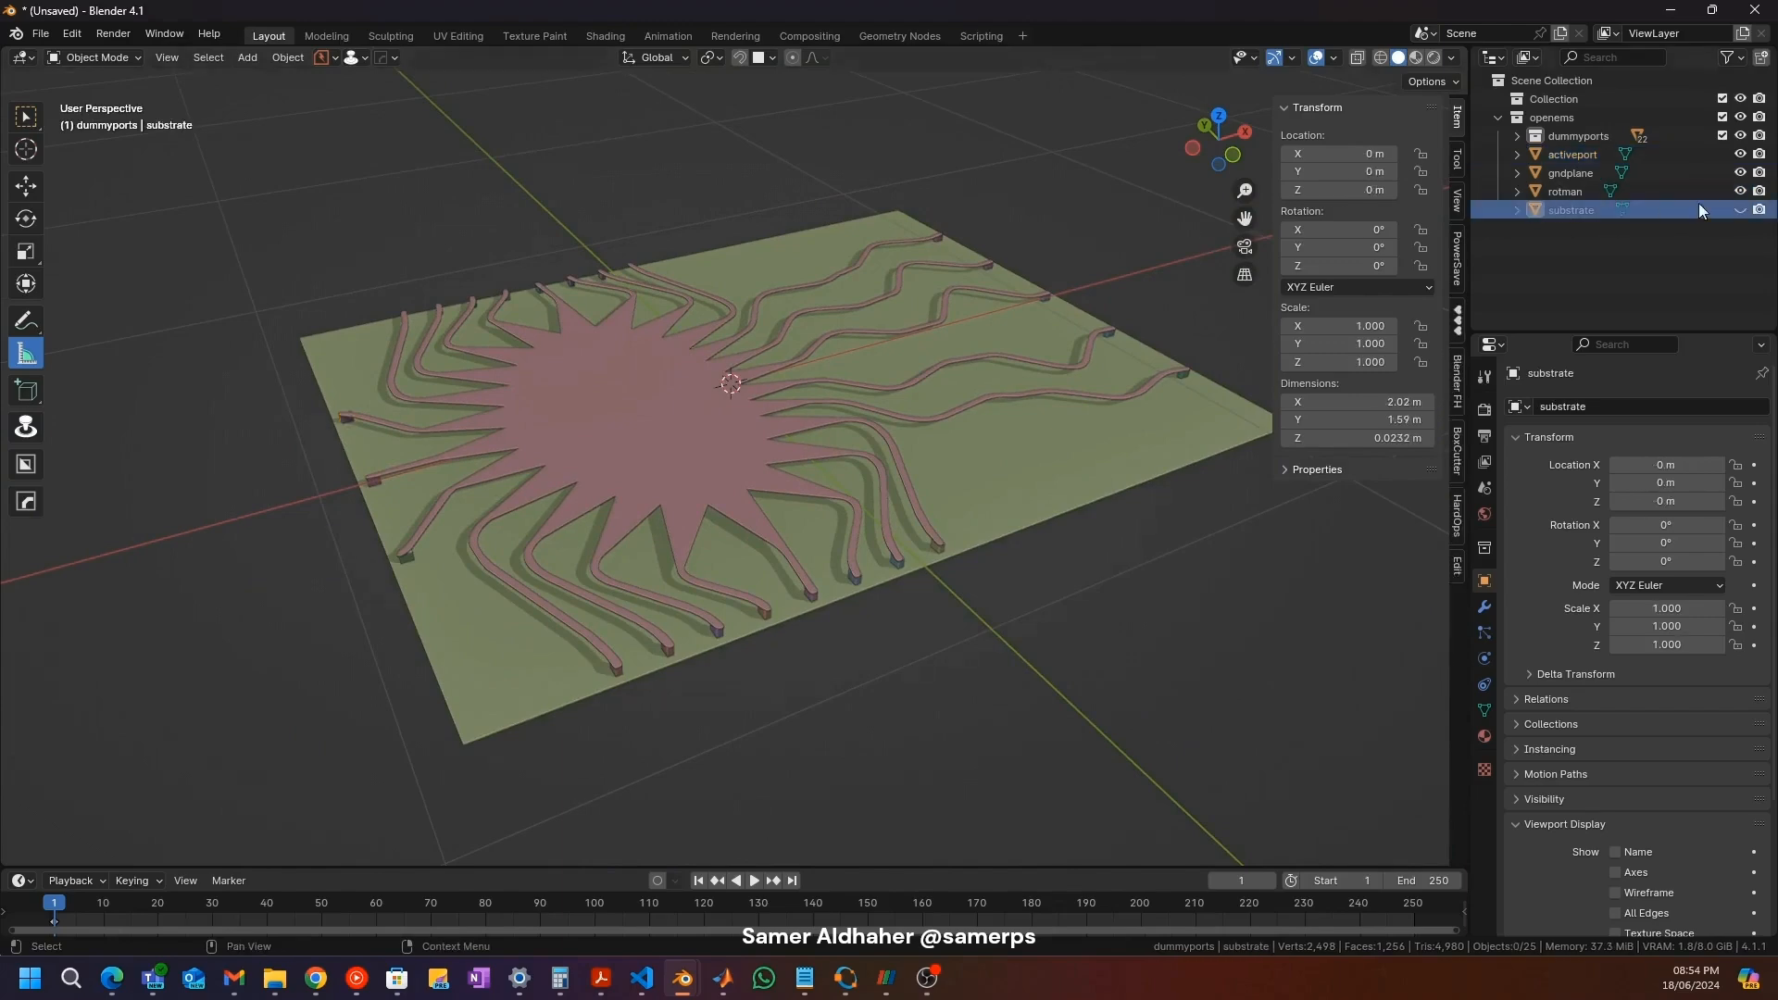
click(1740, 209)
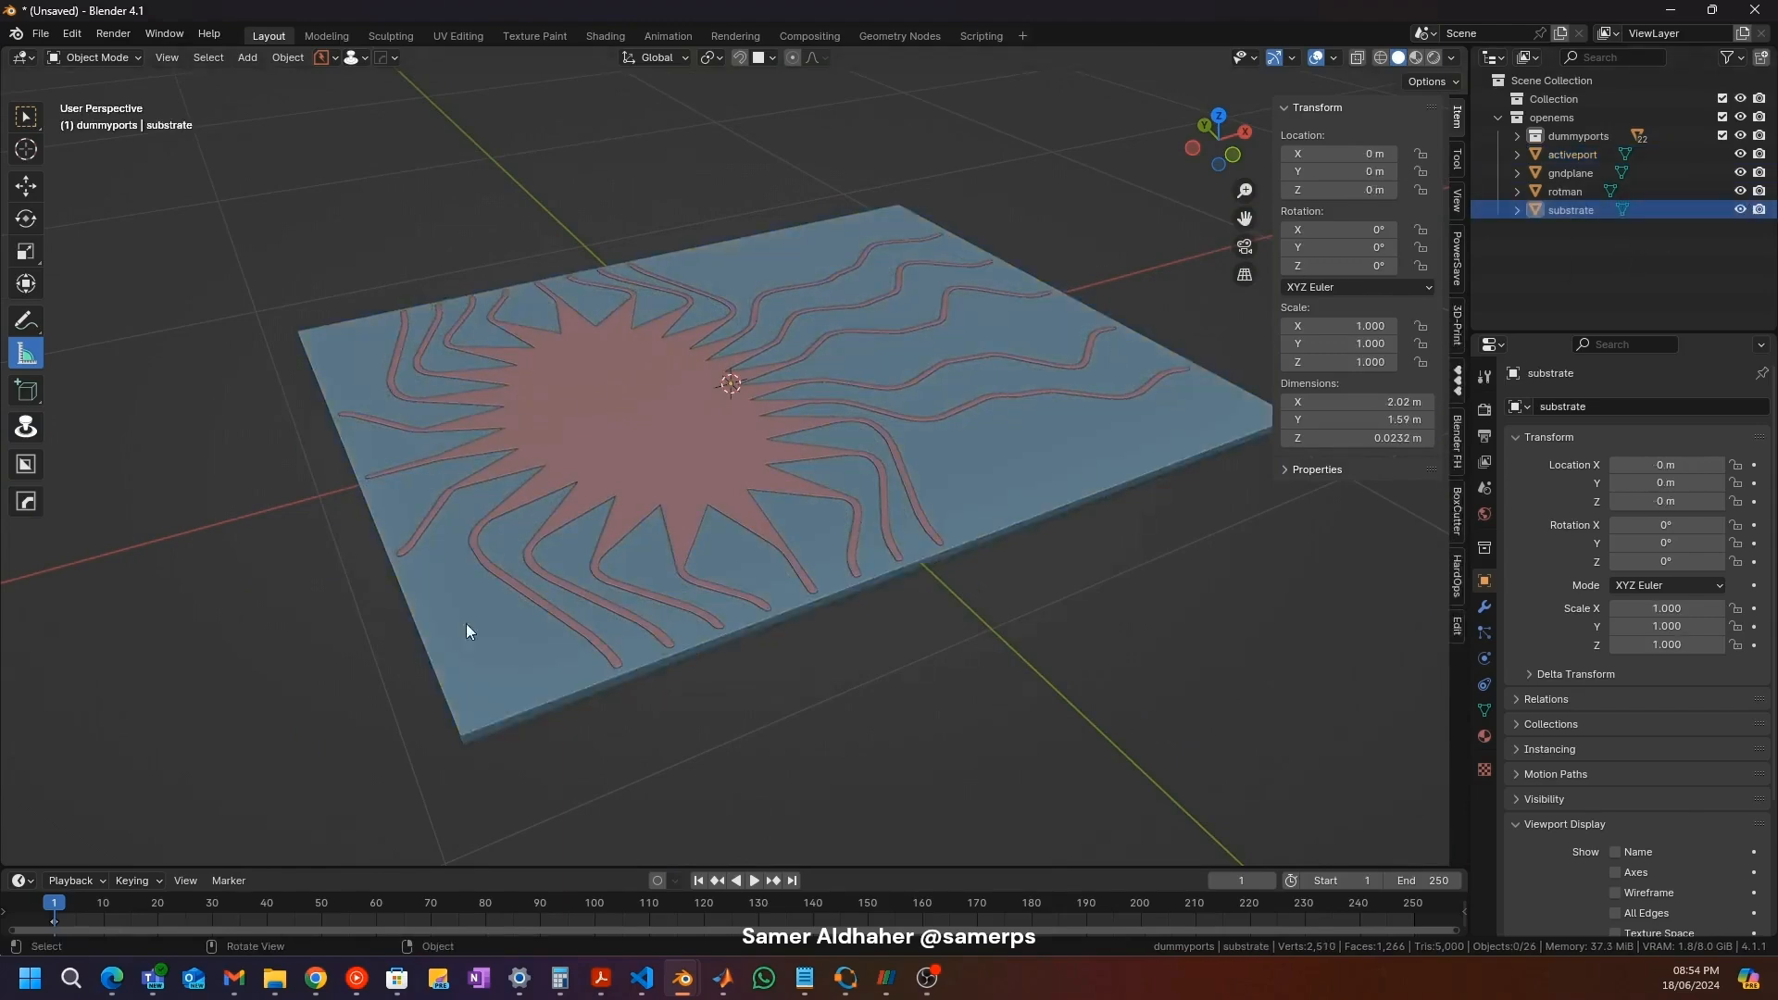
click(496, 696)
middle_drag(513, 671, 532, 599)
key(shift+d)
key(Escape)
Step: Rename the substrate's duplicate as Efielddump
double_click(1586, 227)
text(Efield)
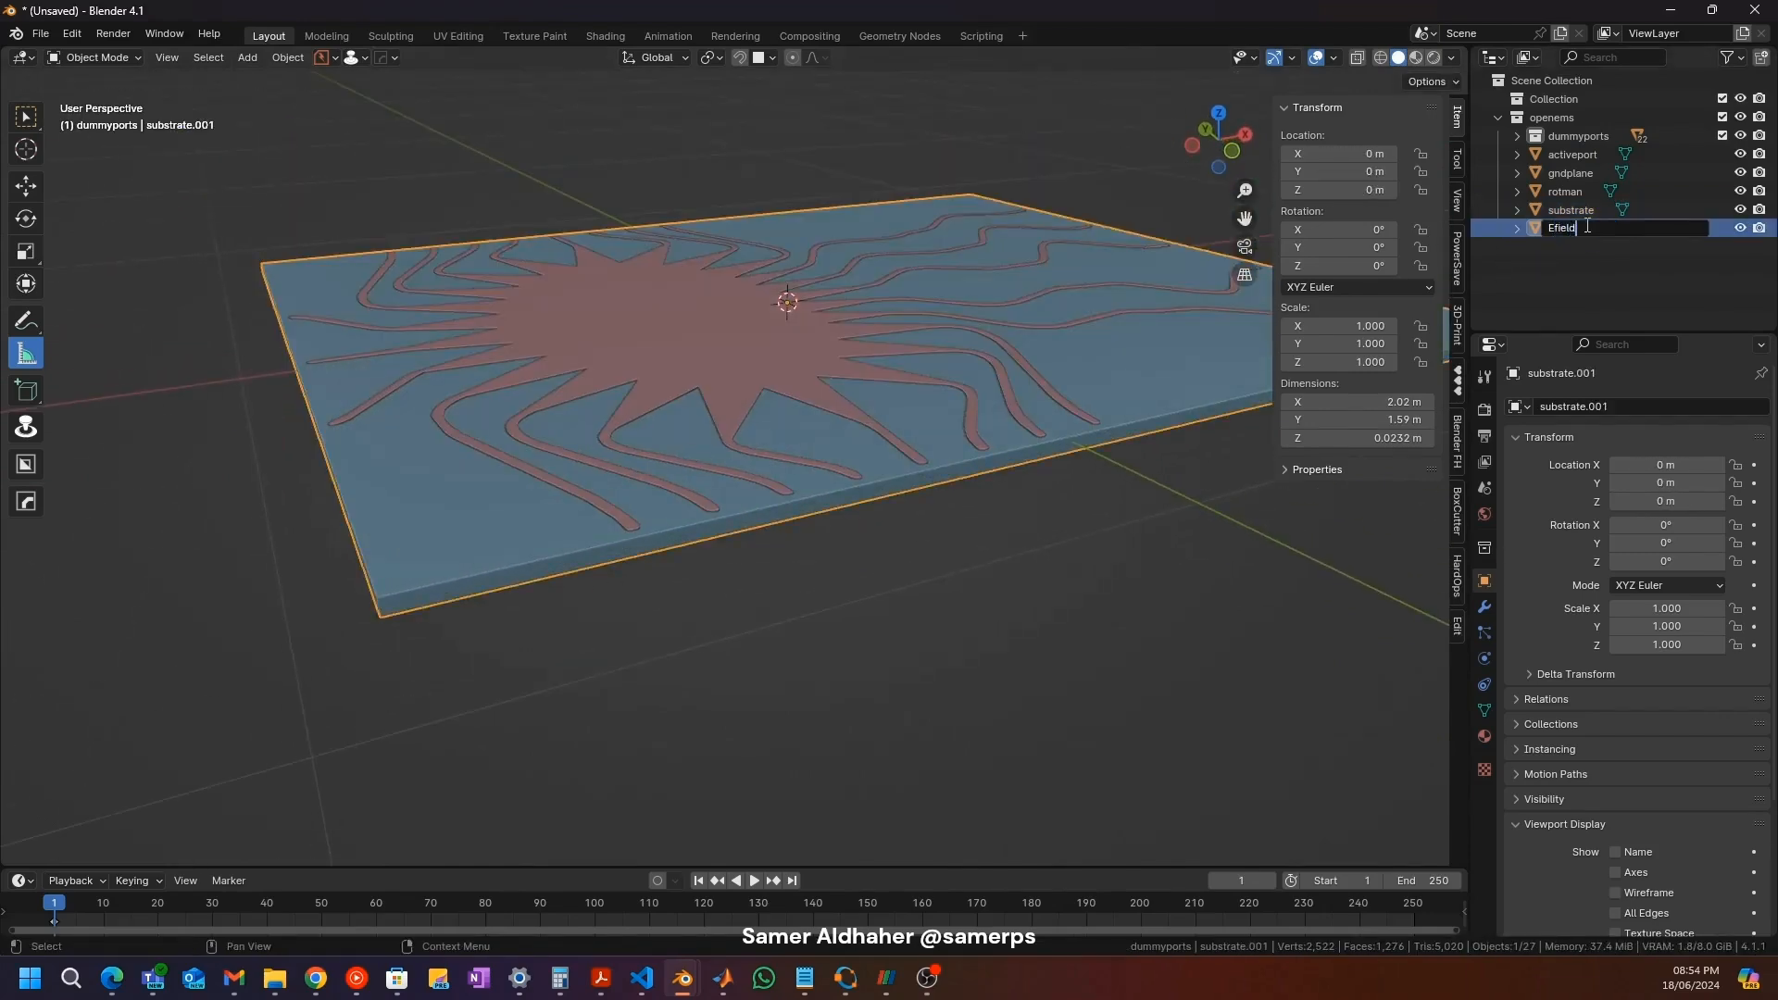
text(dump)
key(Return)
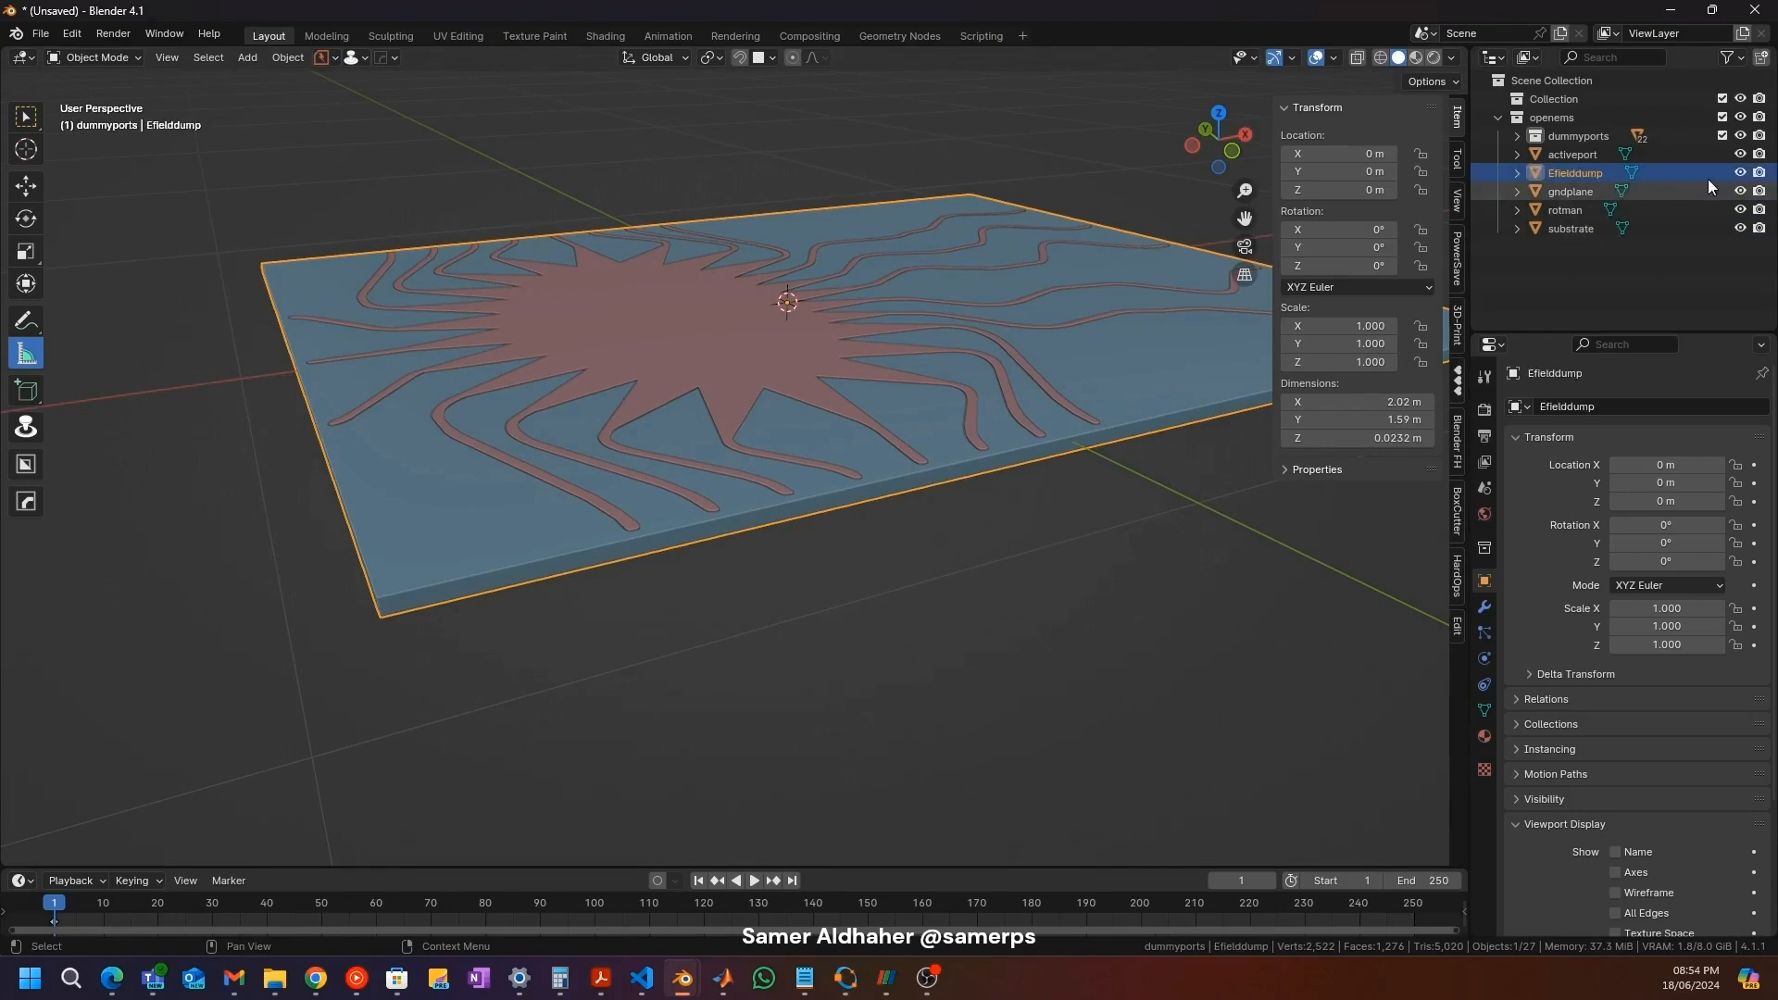
Step: Hide the substrate and scale Efielddump along Z to about 0.039 m thick so it encloses the layers
click(1741, 228)
scroll(602, 555, up, 4)
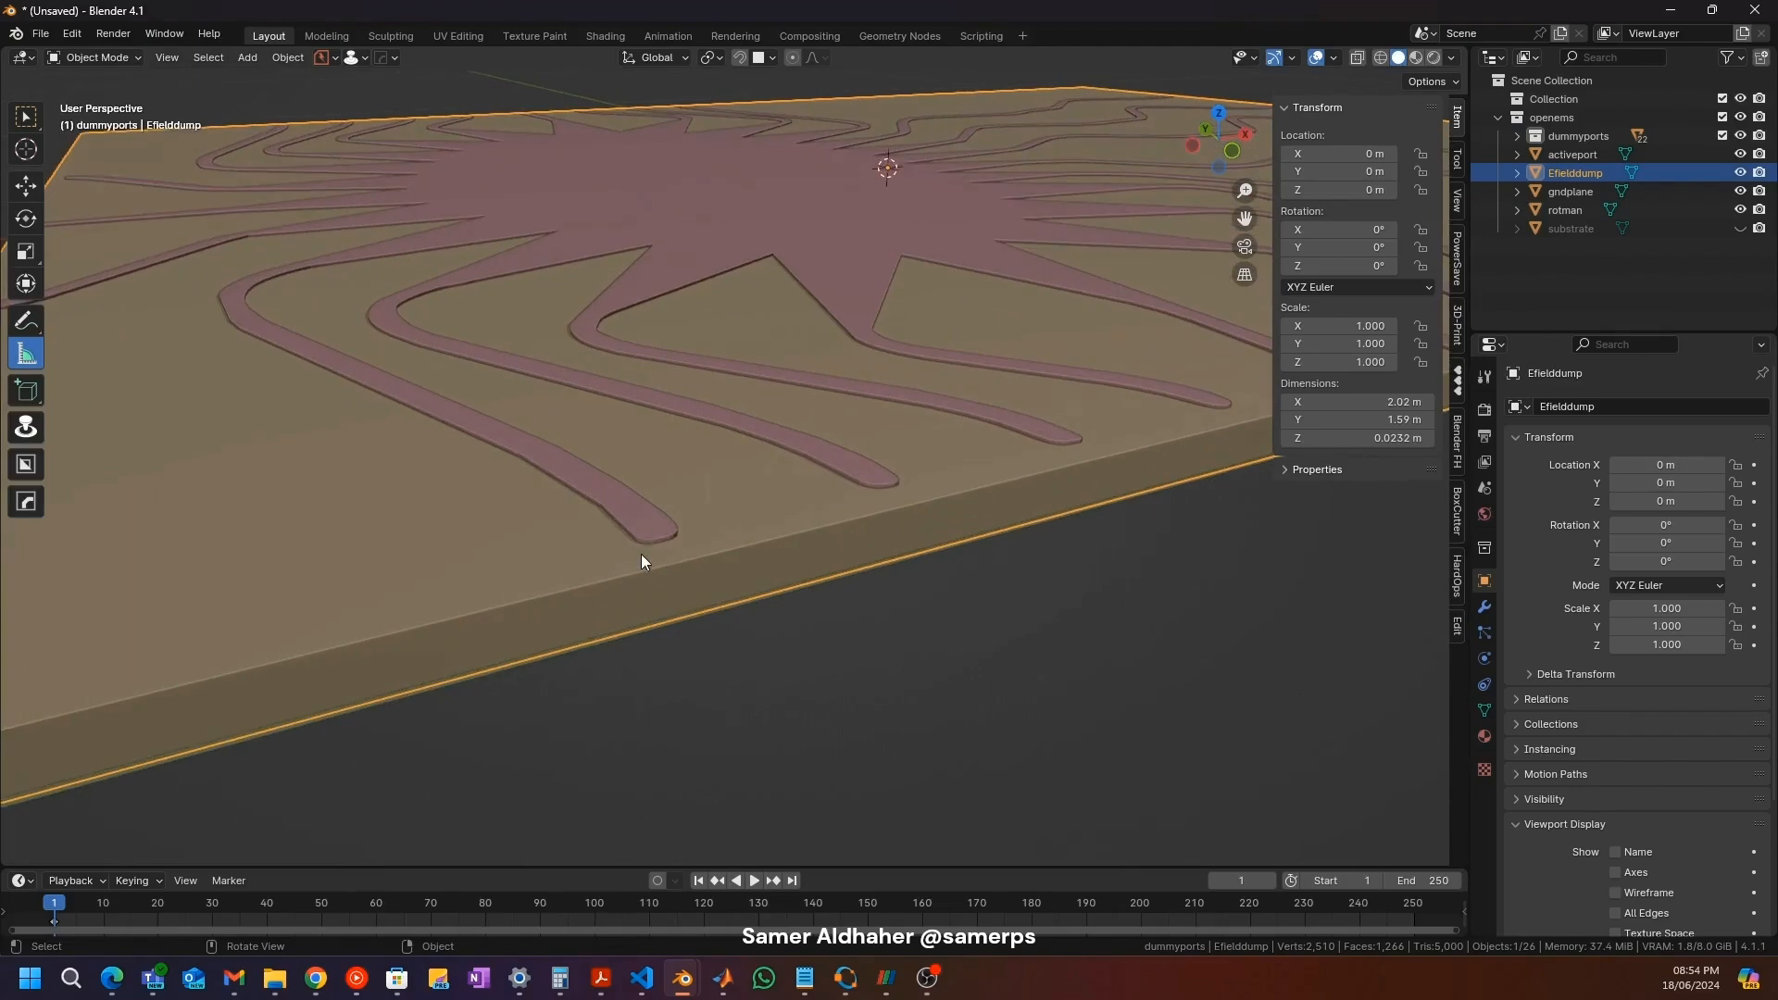
scroll(644, 463, down, 1)
middle_drag(646, 307, 637, 441)
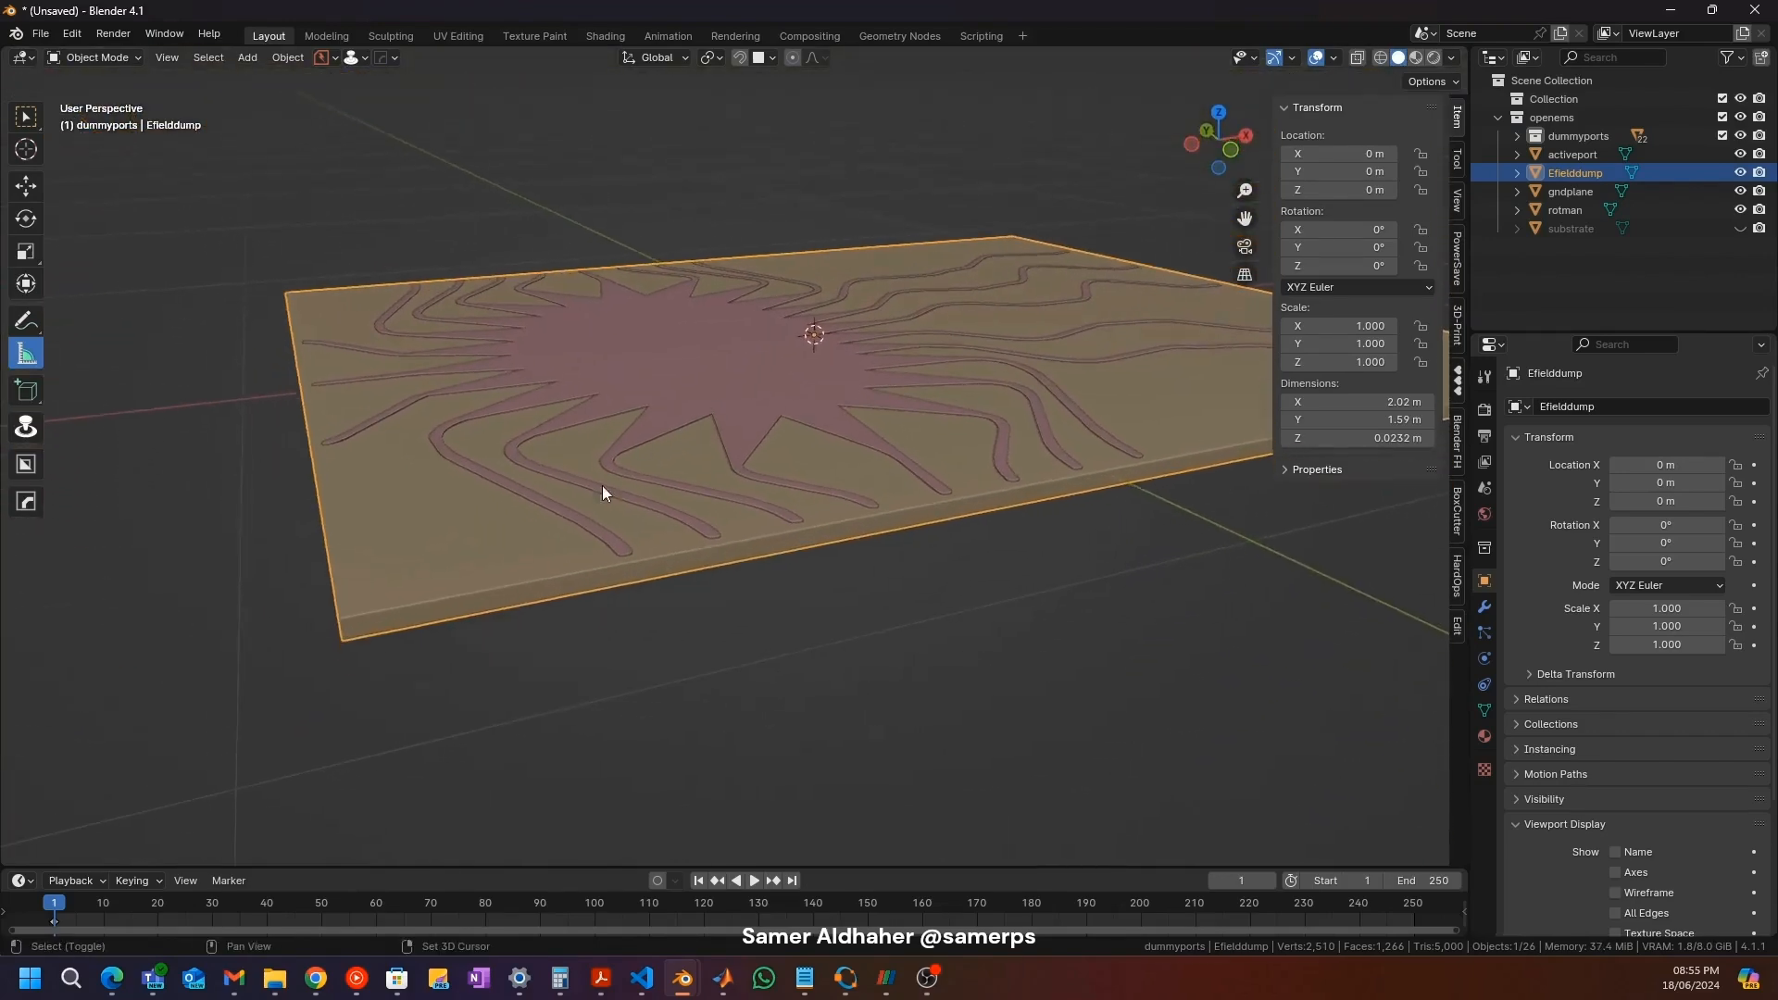
key(s)
key(z)
click(379, 532)
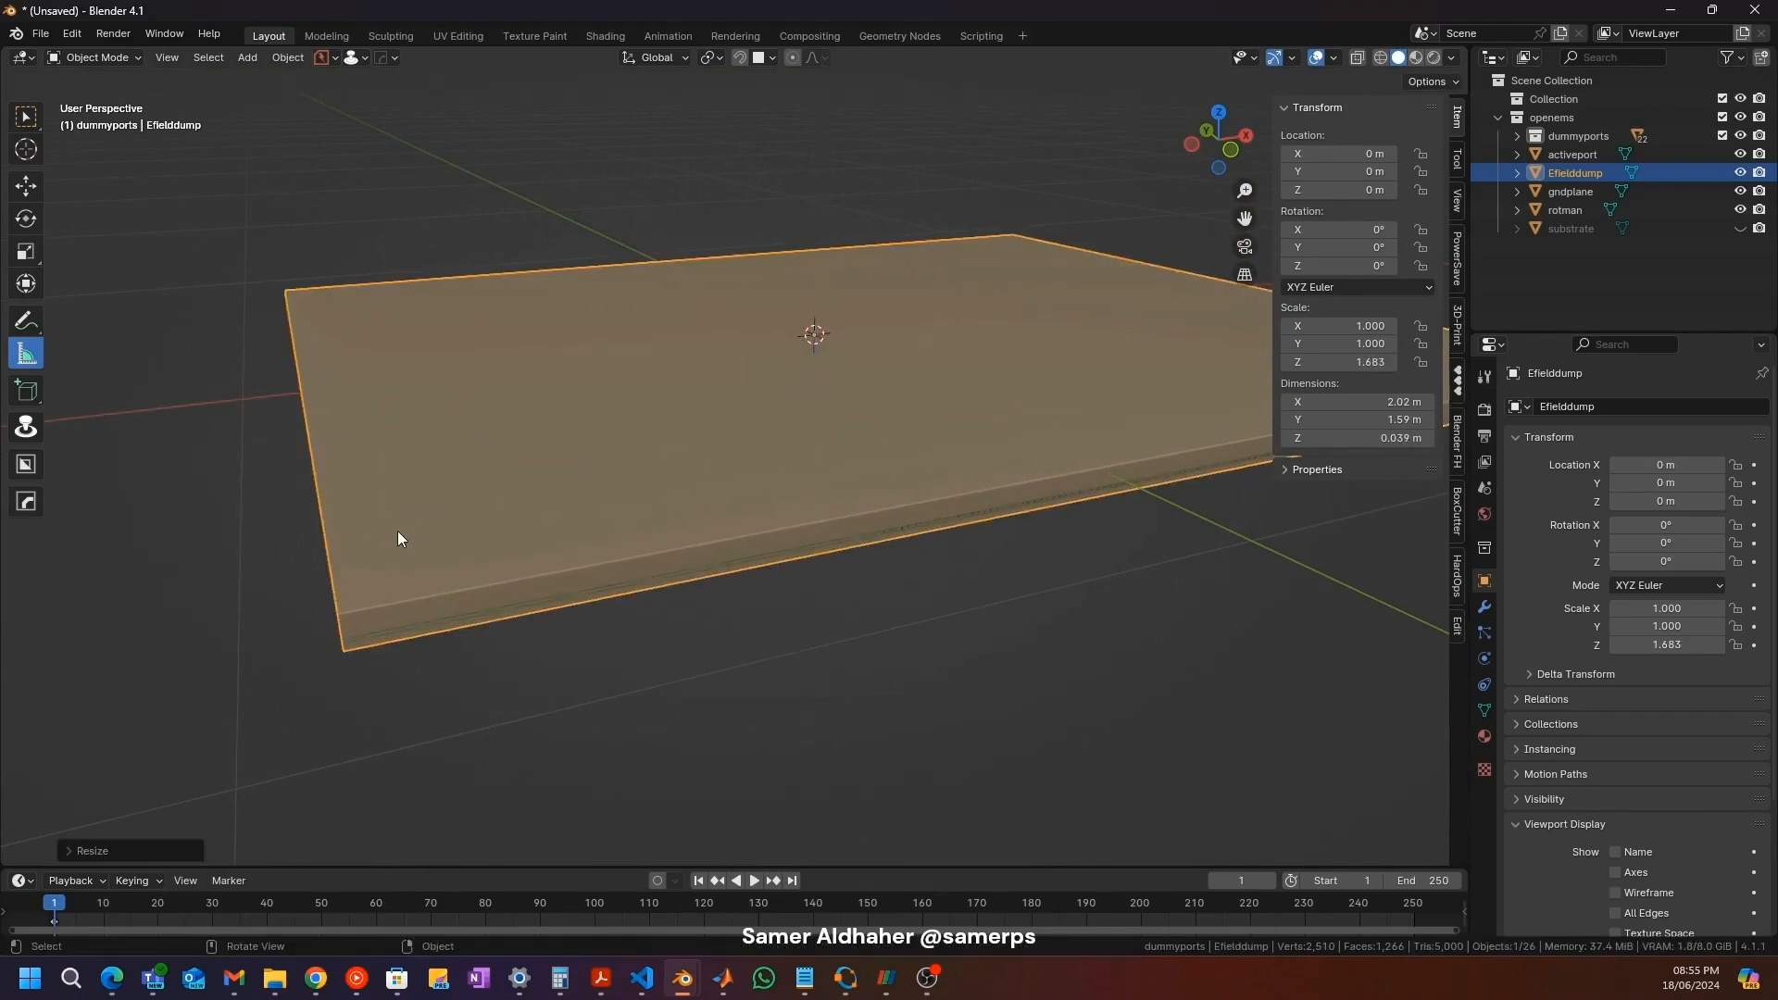
Step: Examine with X-ray how Efielddump encloses the traces and ground plane, and hide the box with X-ray off
key(alt+z)
scroll(555, 537, up, 2)
middle_drag(611, 544, 574, 500)
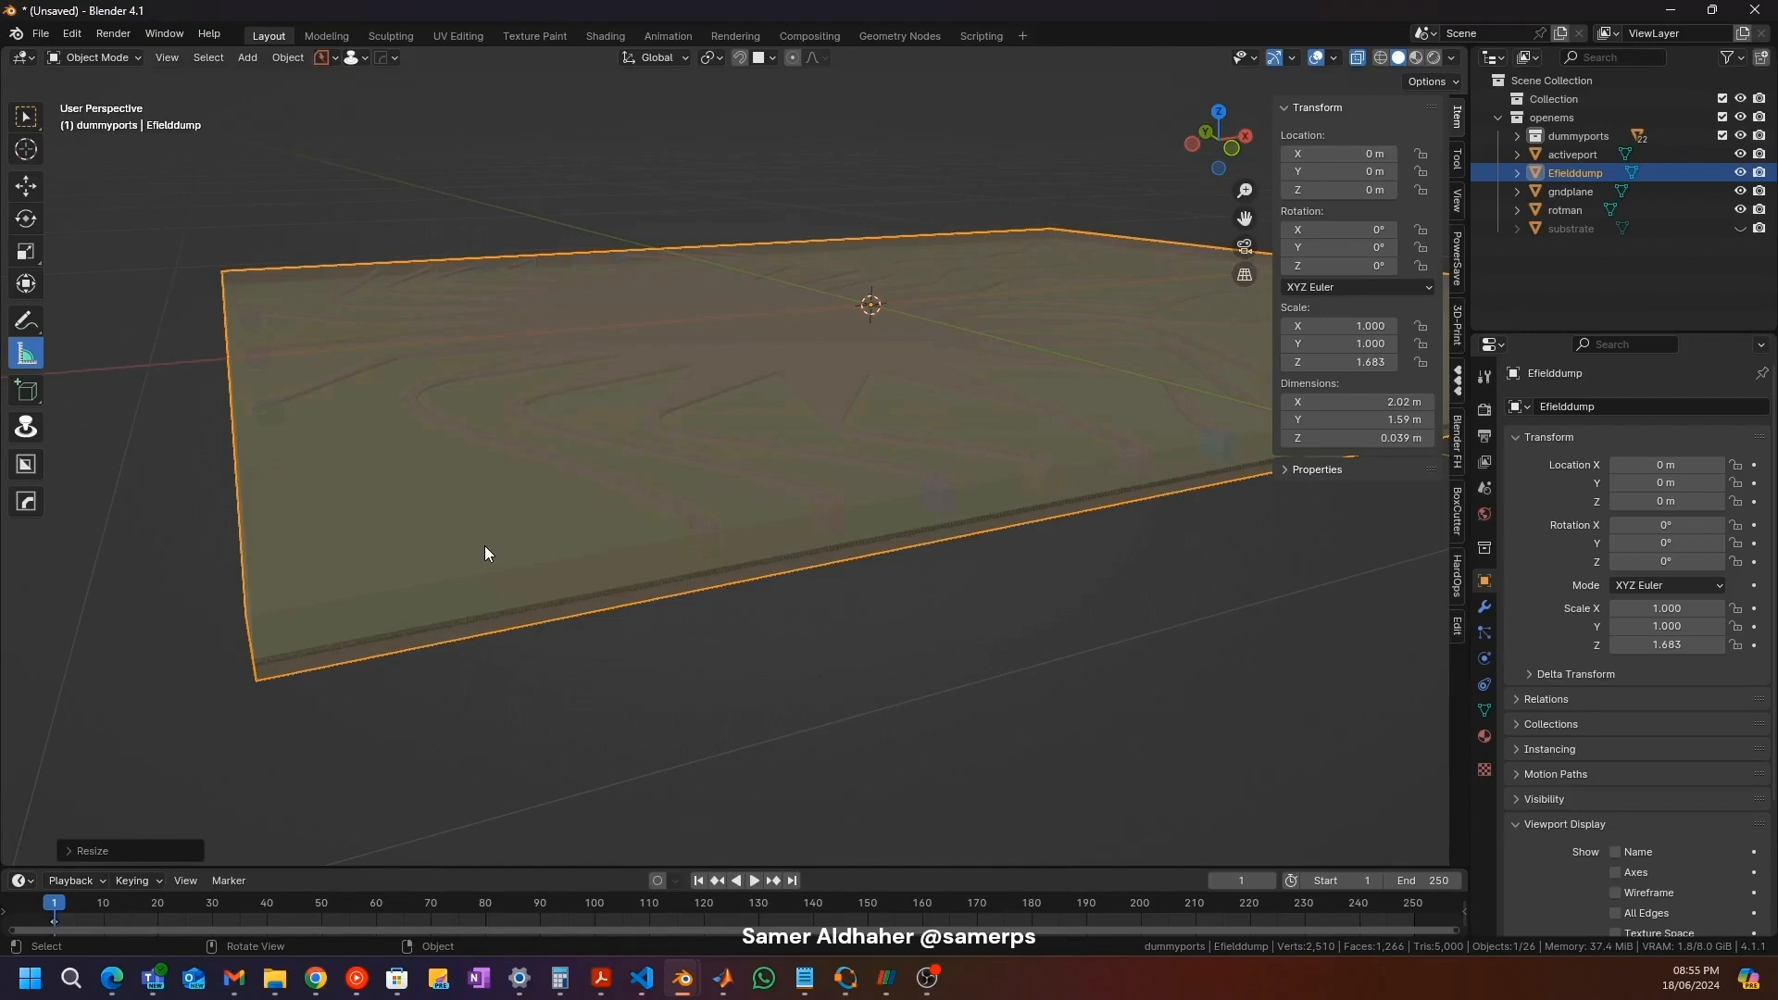
middle_drag(485, 553, 407, 583)
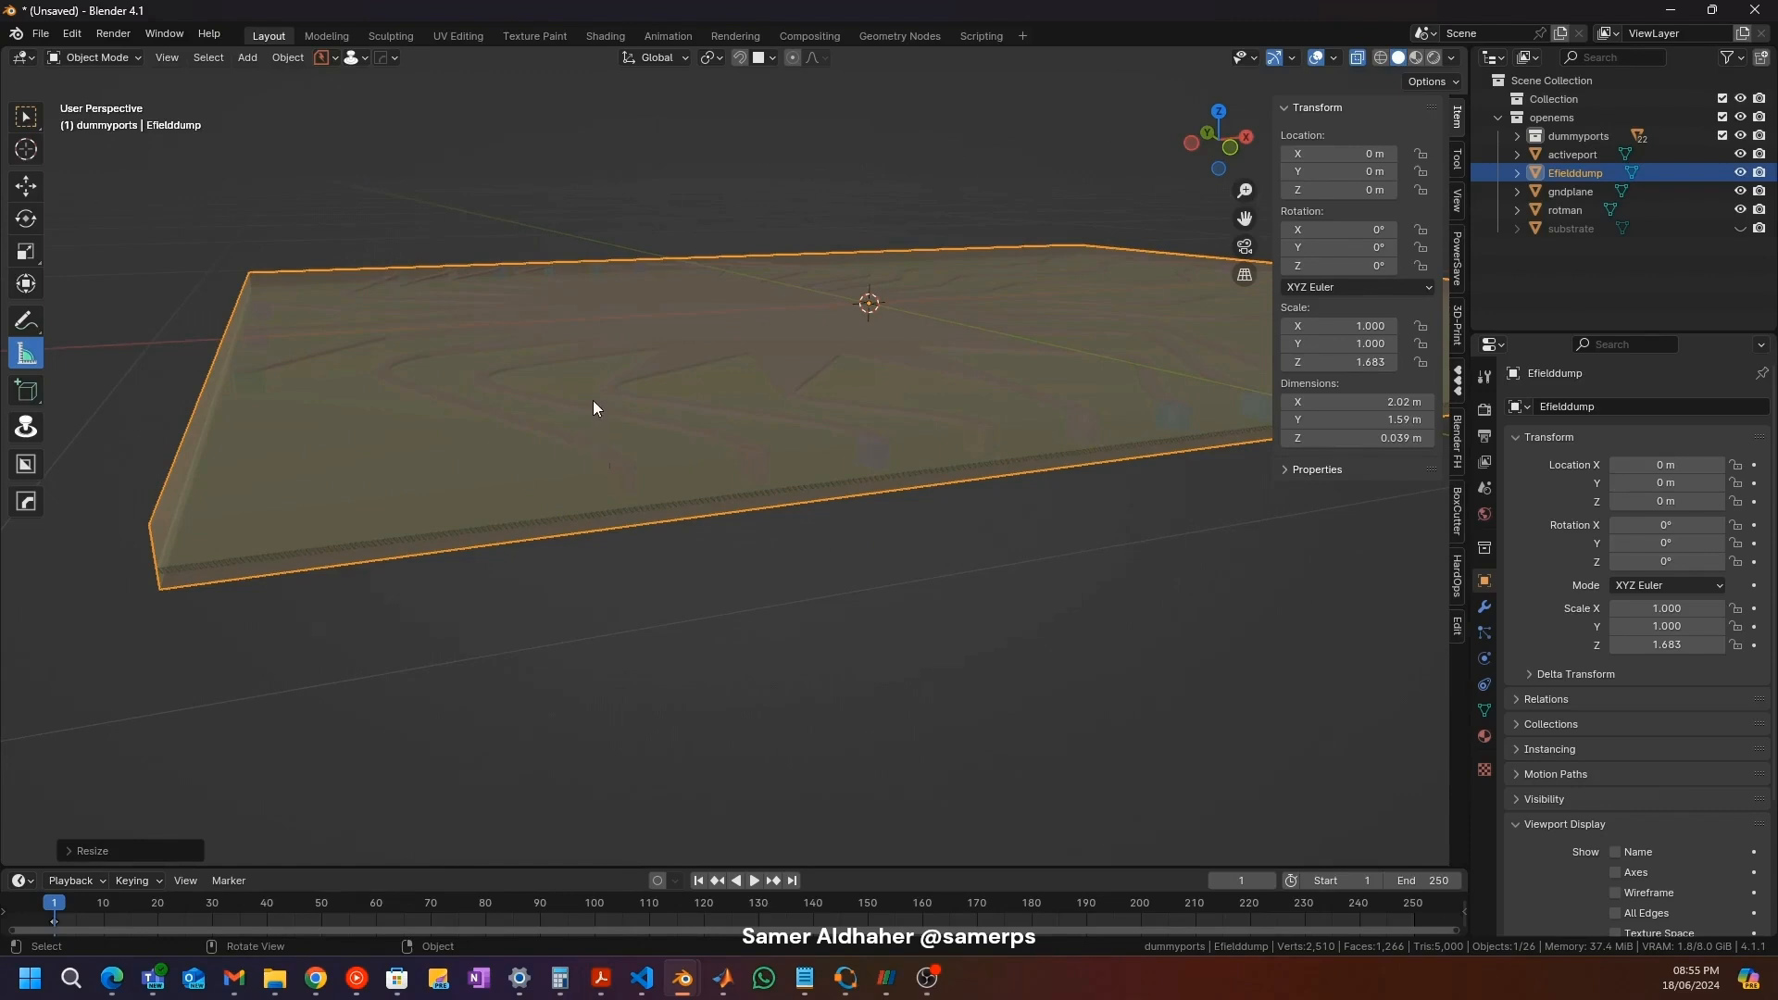
middle_drag(593, 396, 533, 436)
scroll(555, 412, down, 3)
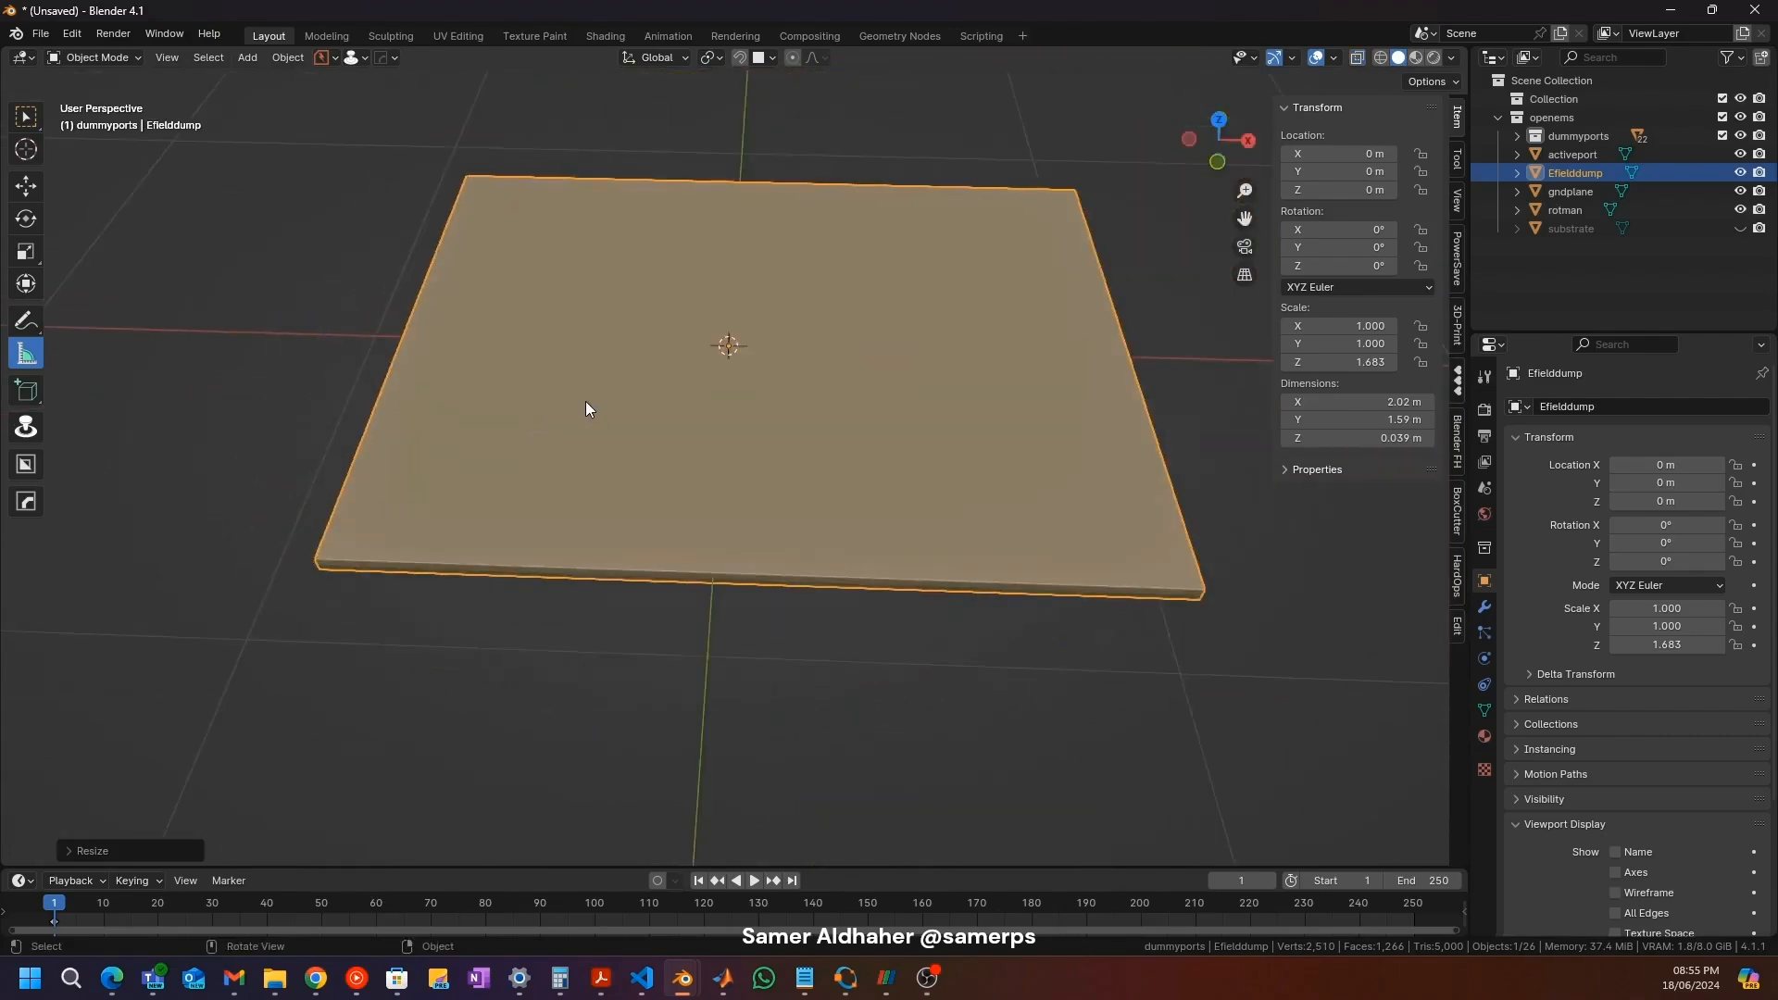
click(1741, 174)
middle_drag(826, 387, 753, 374)
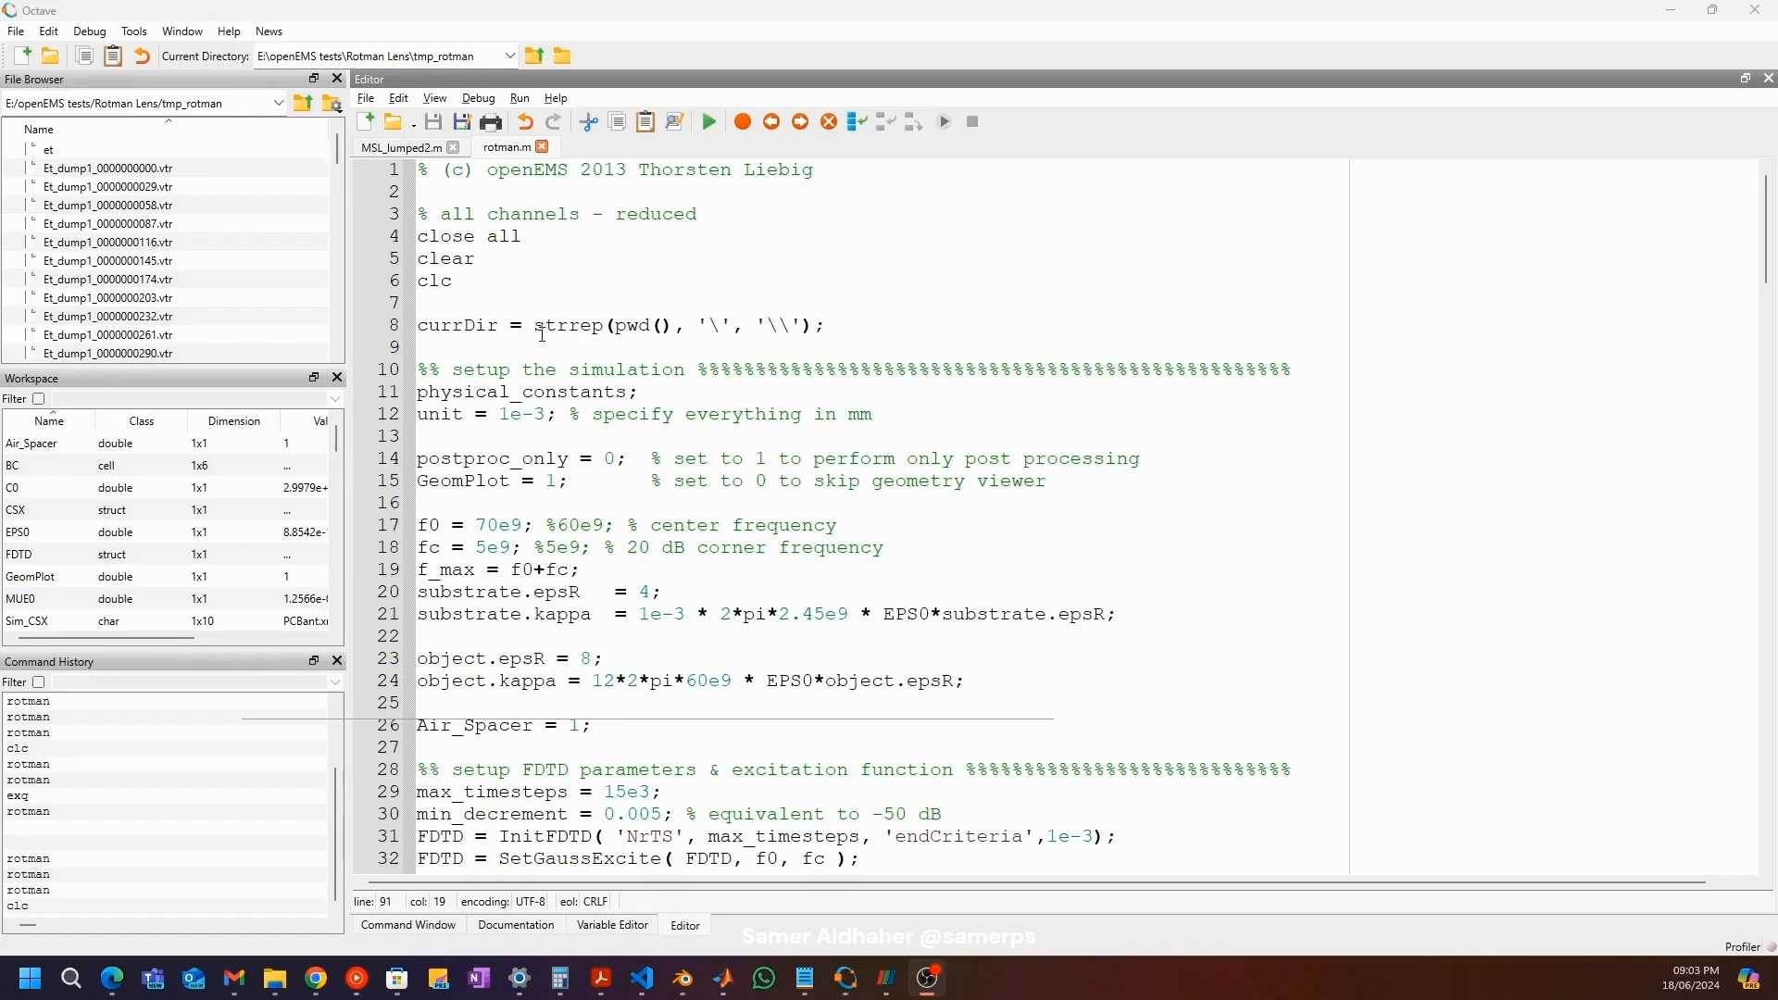
Step: Switch to Octave and read through rotman.m's simulation setup, mesh lines and copper1 STL import
scroll(619, 357, down, 5)
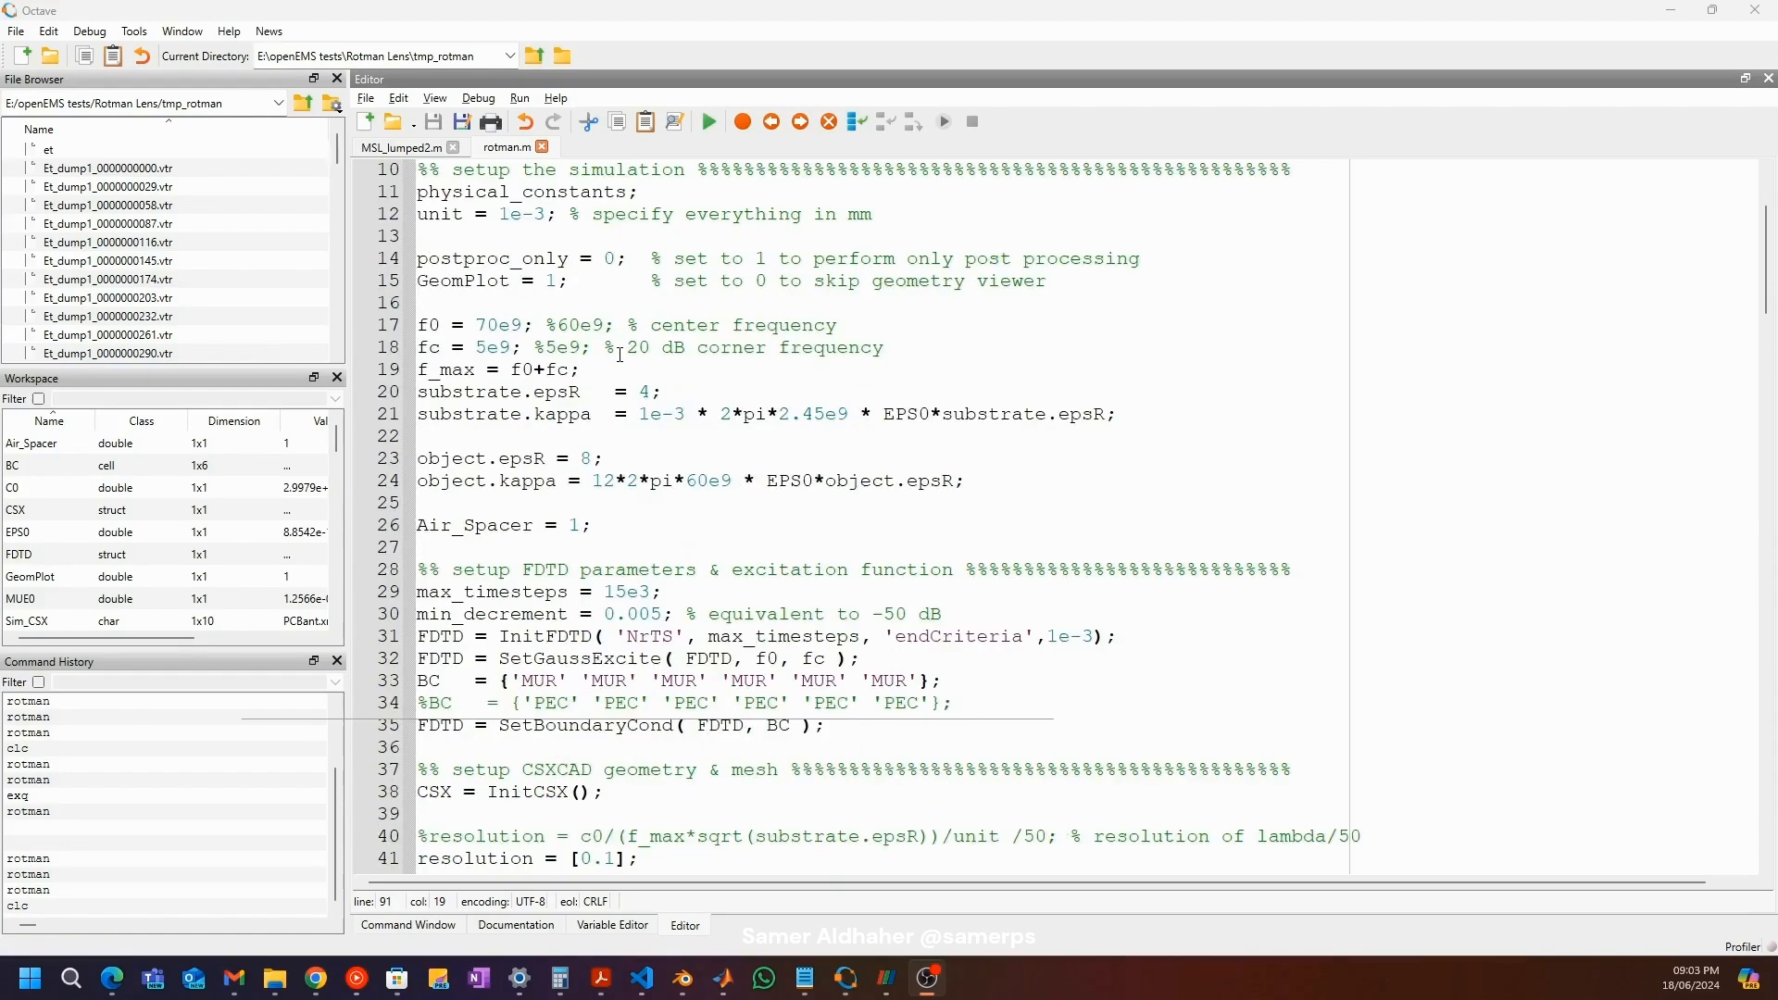
scroll(621, 366, down, 2)
scroll(621, 365, down, 7)
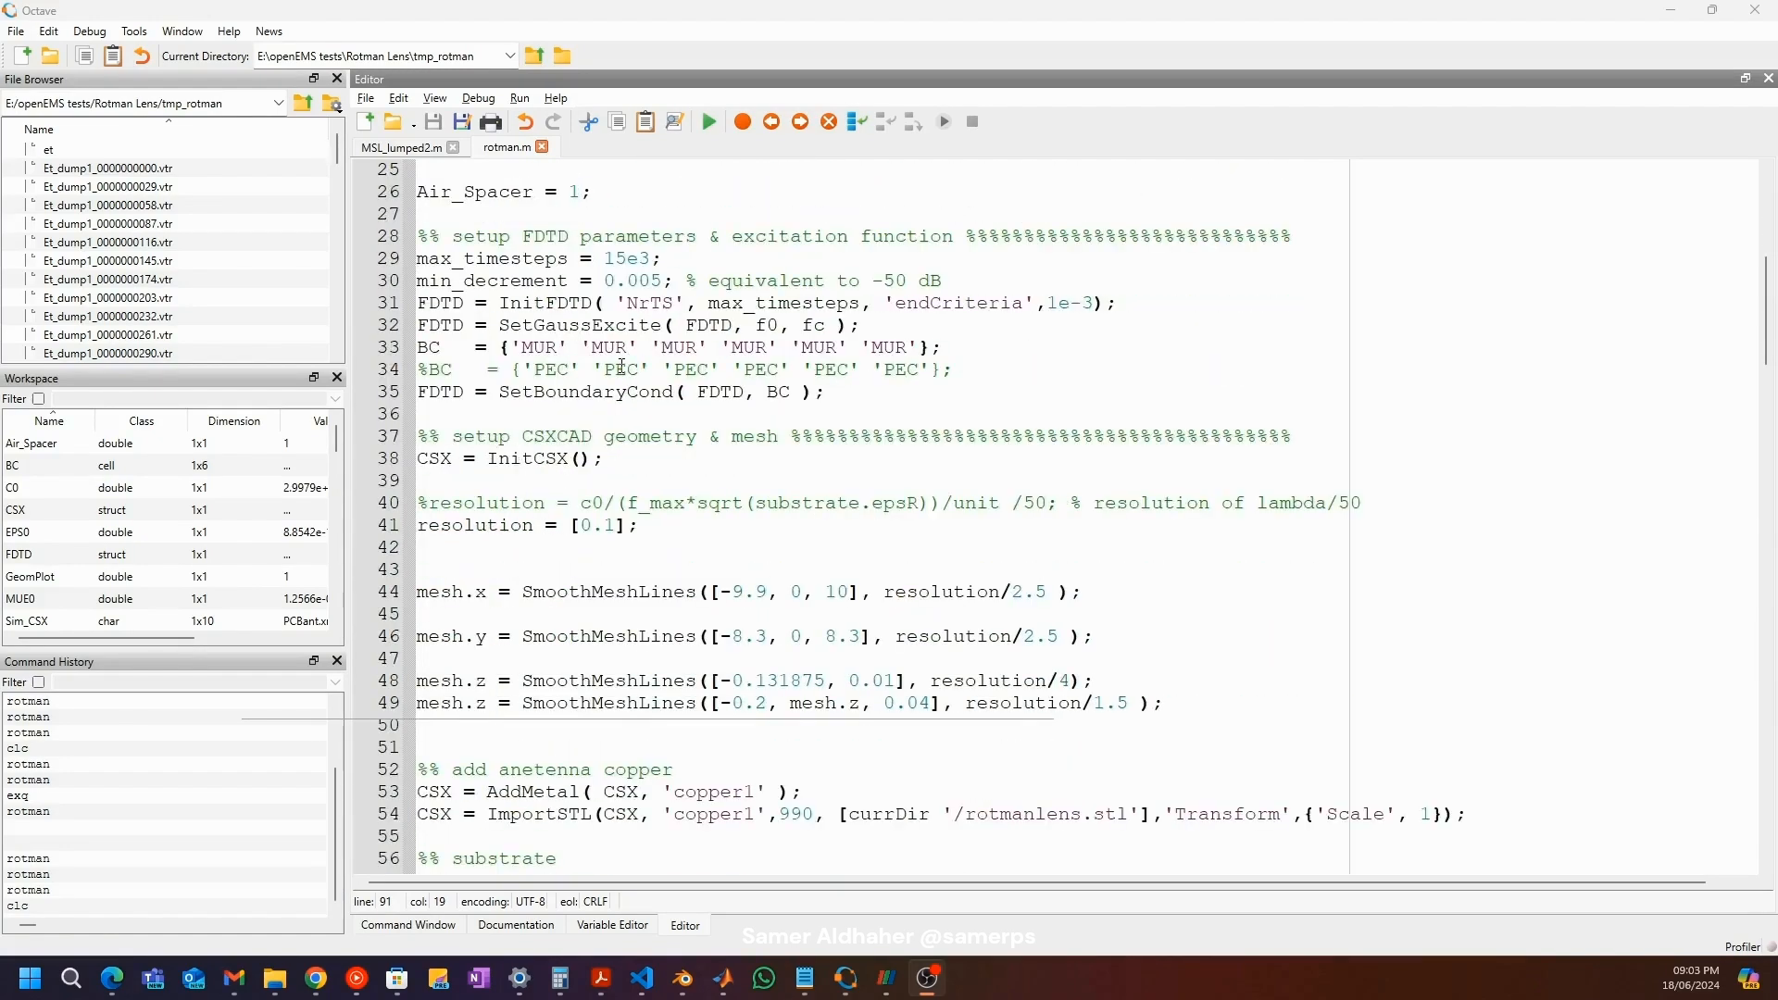
drag(488, 416, 582, 415)
click(591, 416)
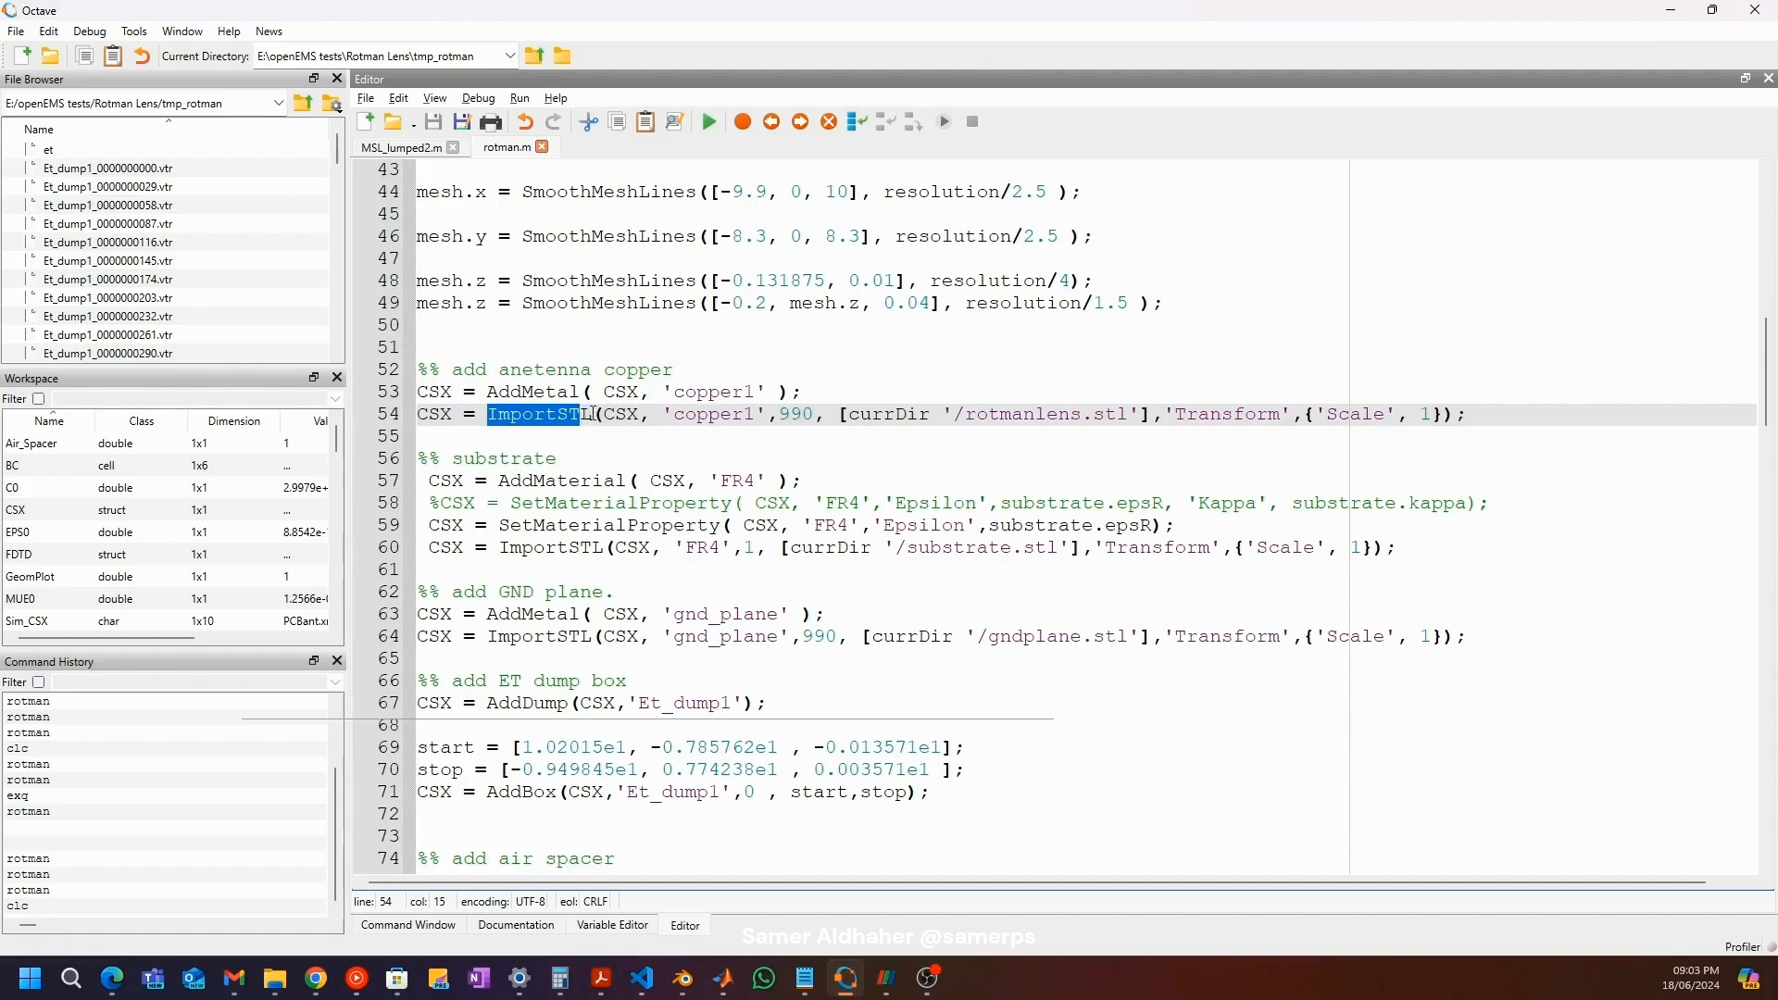
click(618, 416)
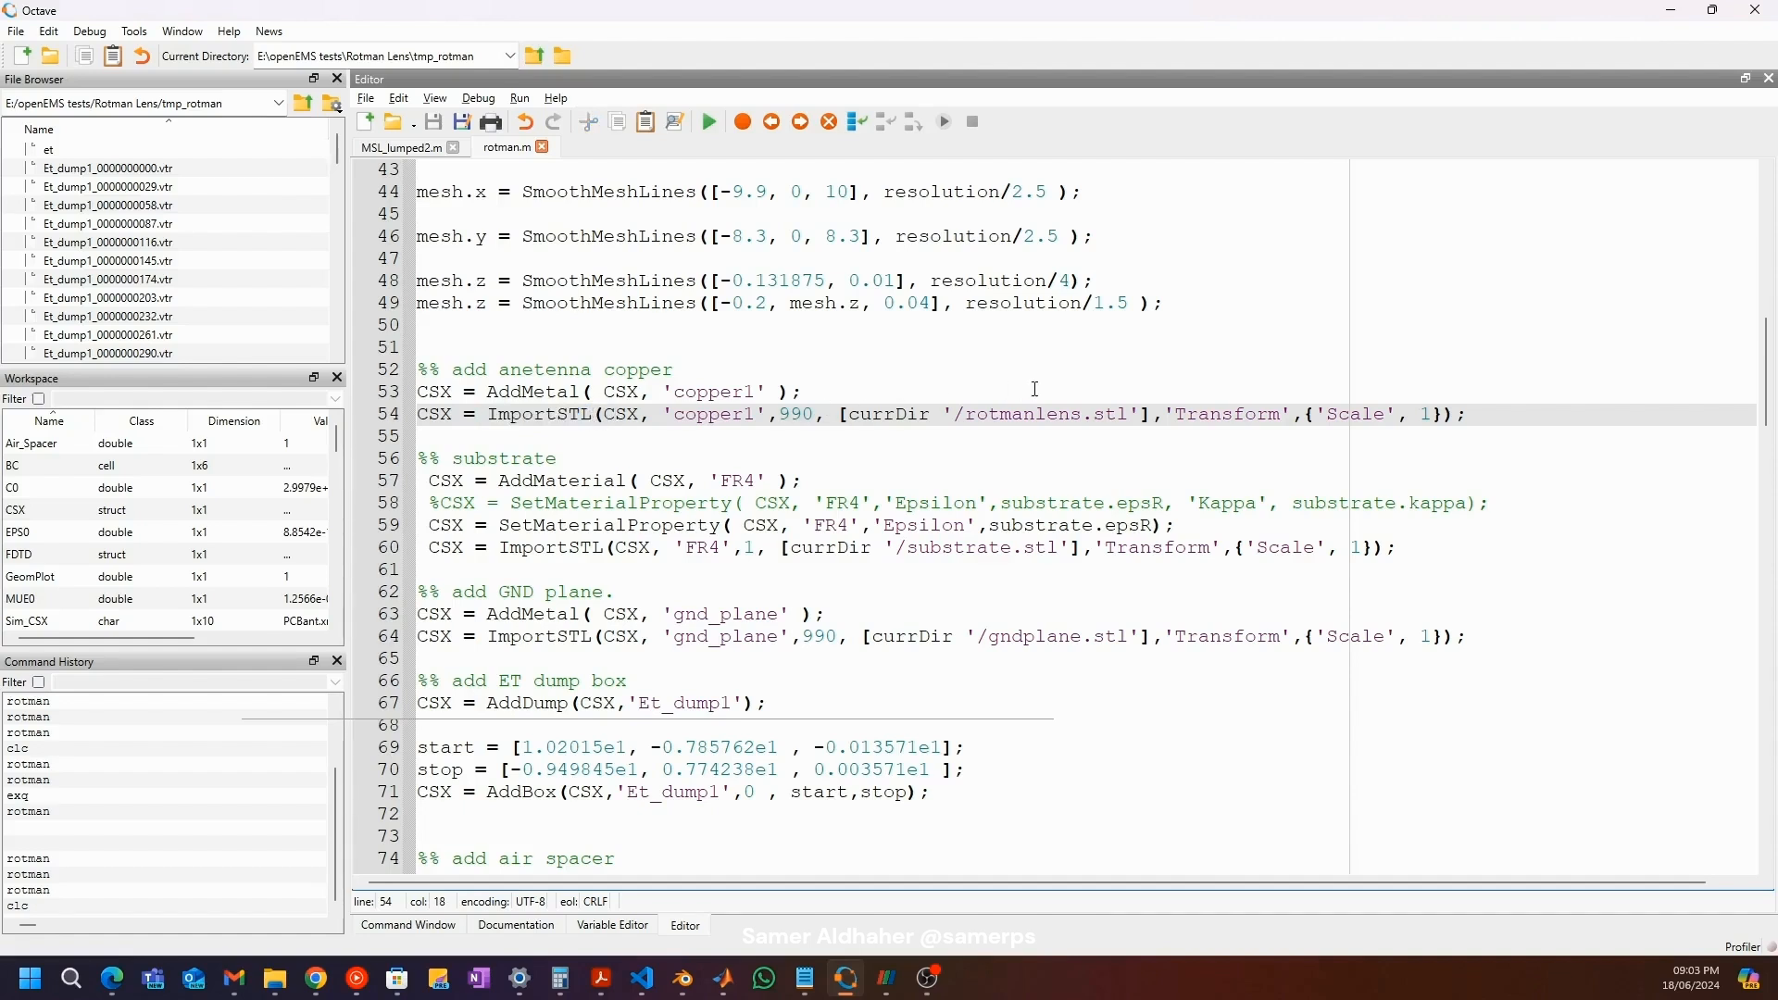
drag(975, 415, 1453, 422)
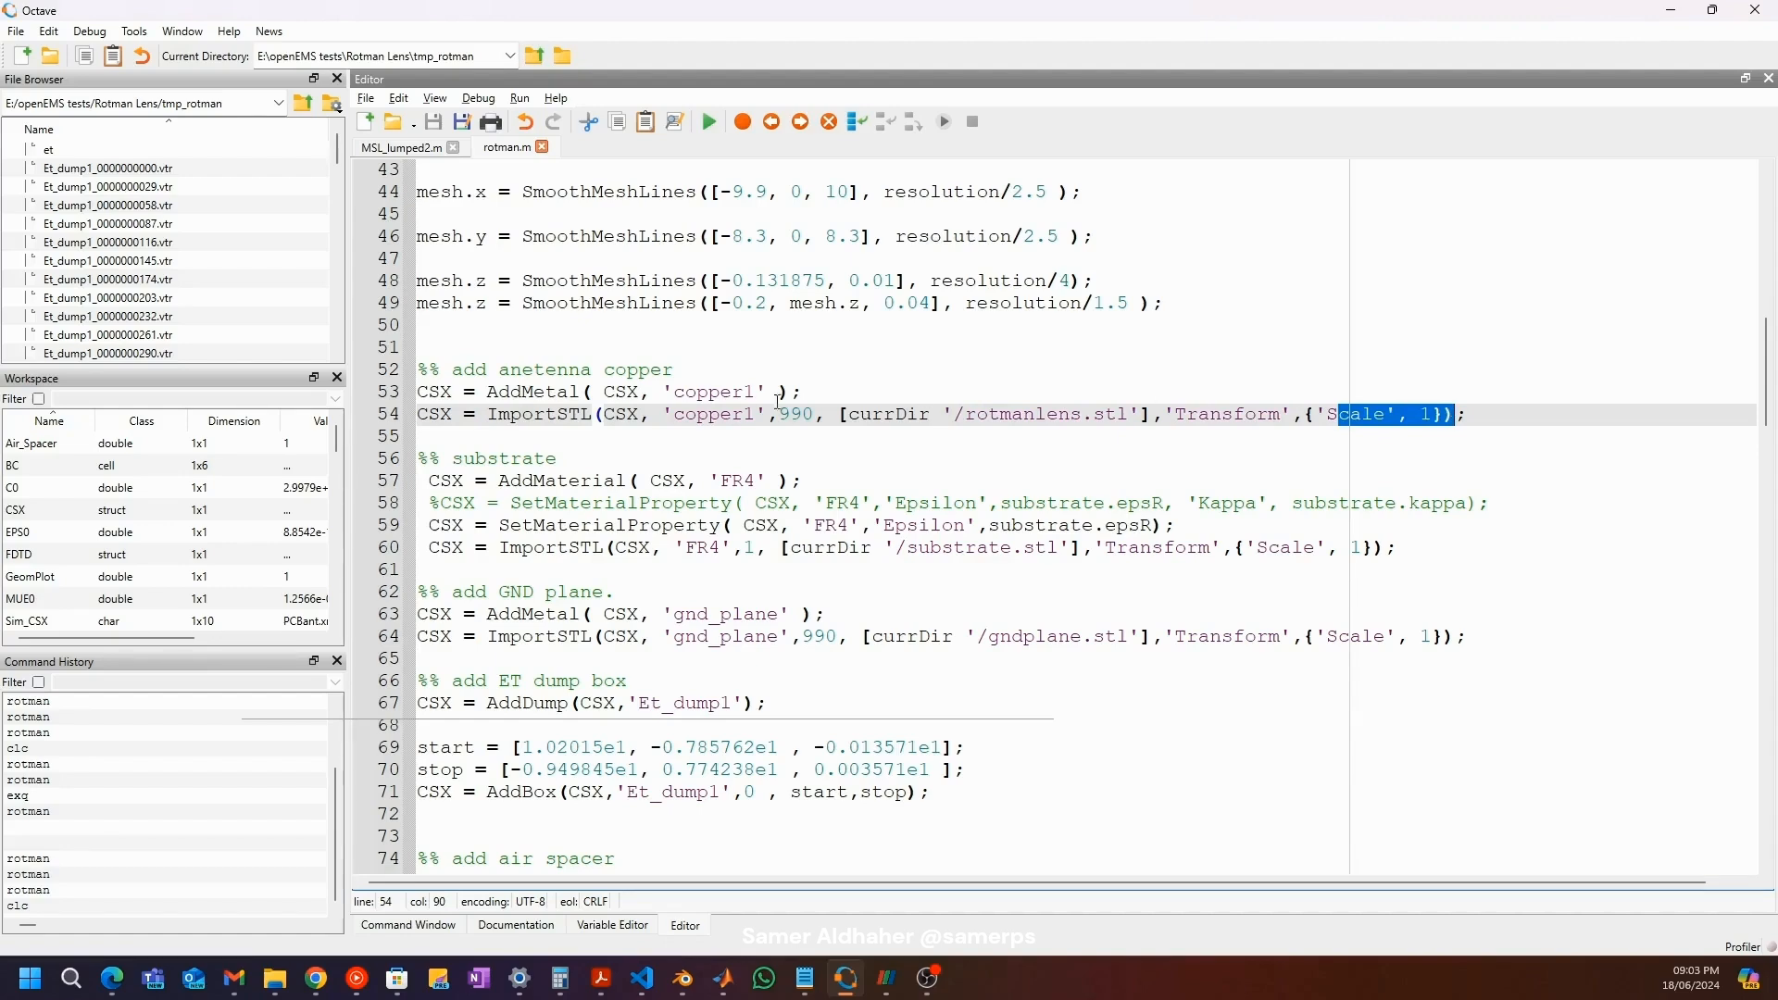
drag(488, 393, 589, 389)
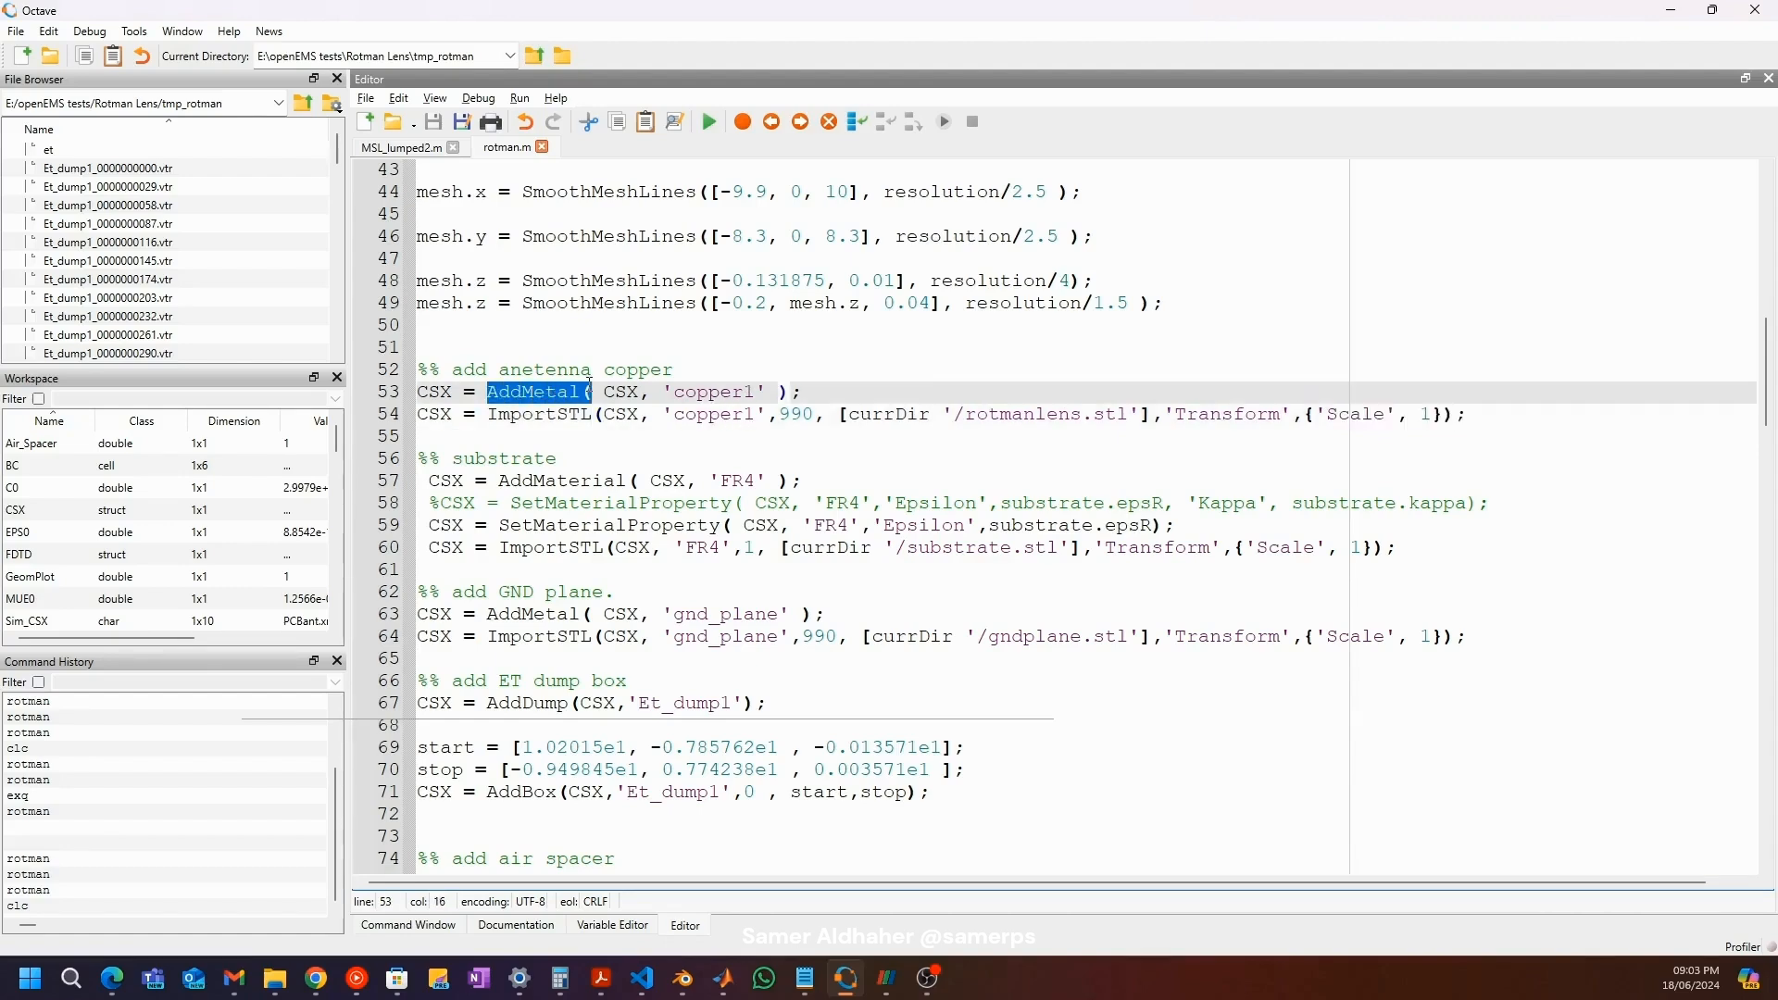
Step: Read the FR4 substrate and ground plane definitions and the ET dump box's start and stop coordinates
scroll(652, 406, down, 1)
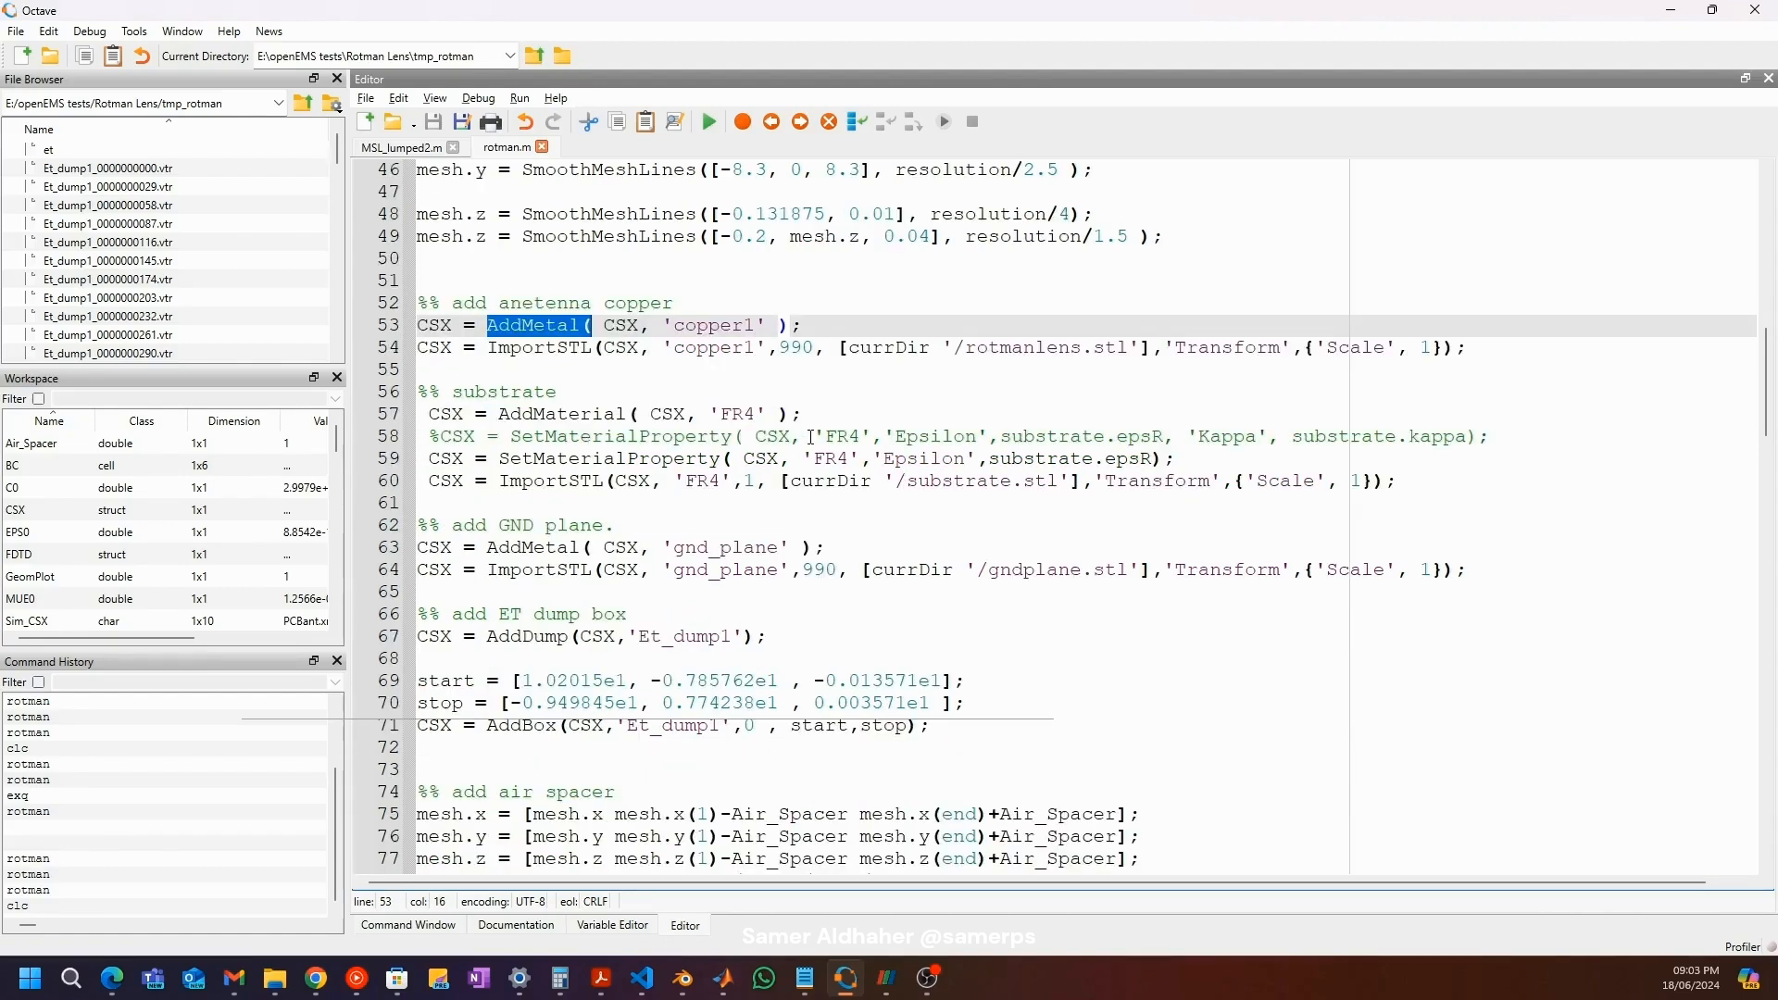
drag(903, 478, 1072, 480)
drag(545, 459, 700, 459)
drag(815, 459, 977, 463)
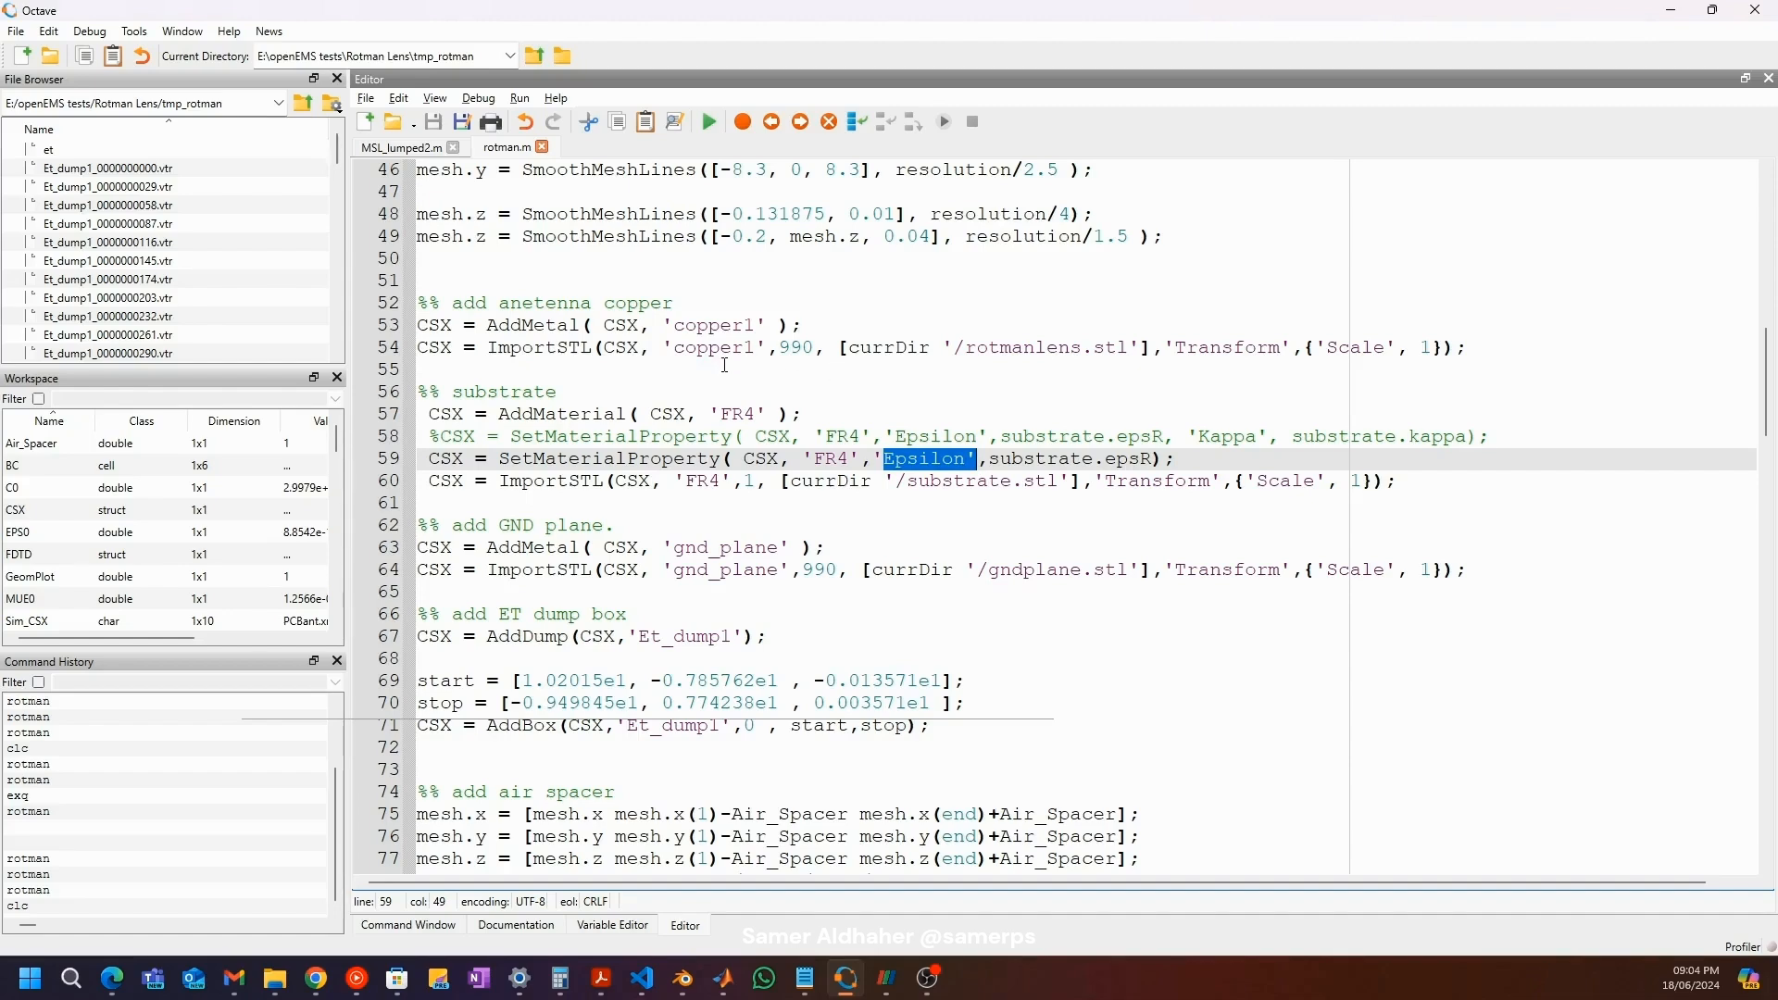
scroll(725, 365, down, 2)
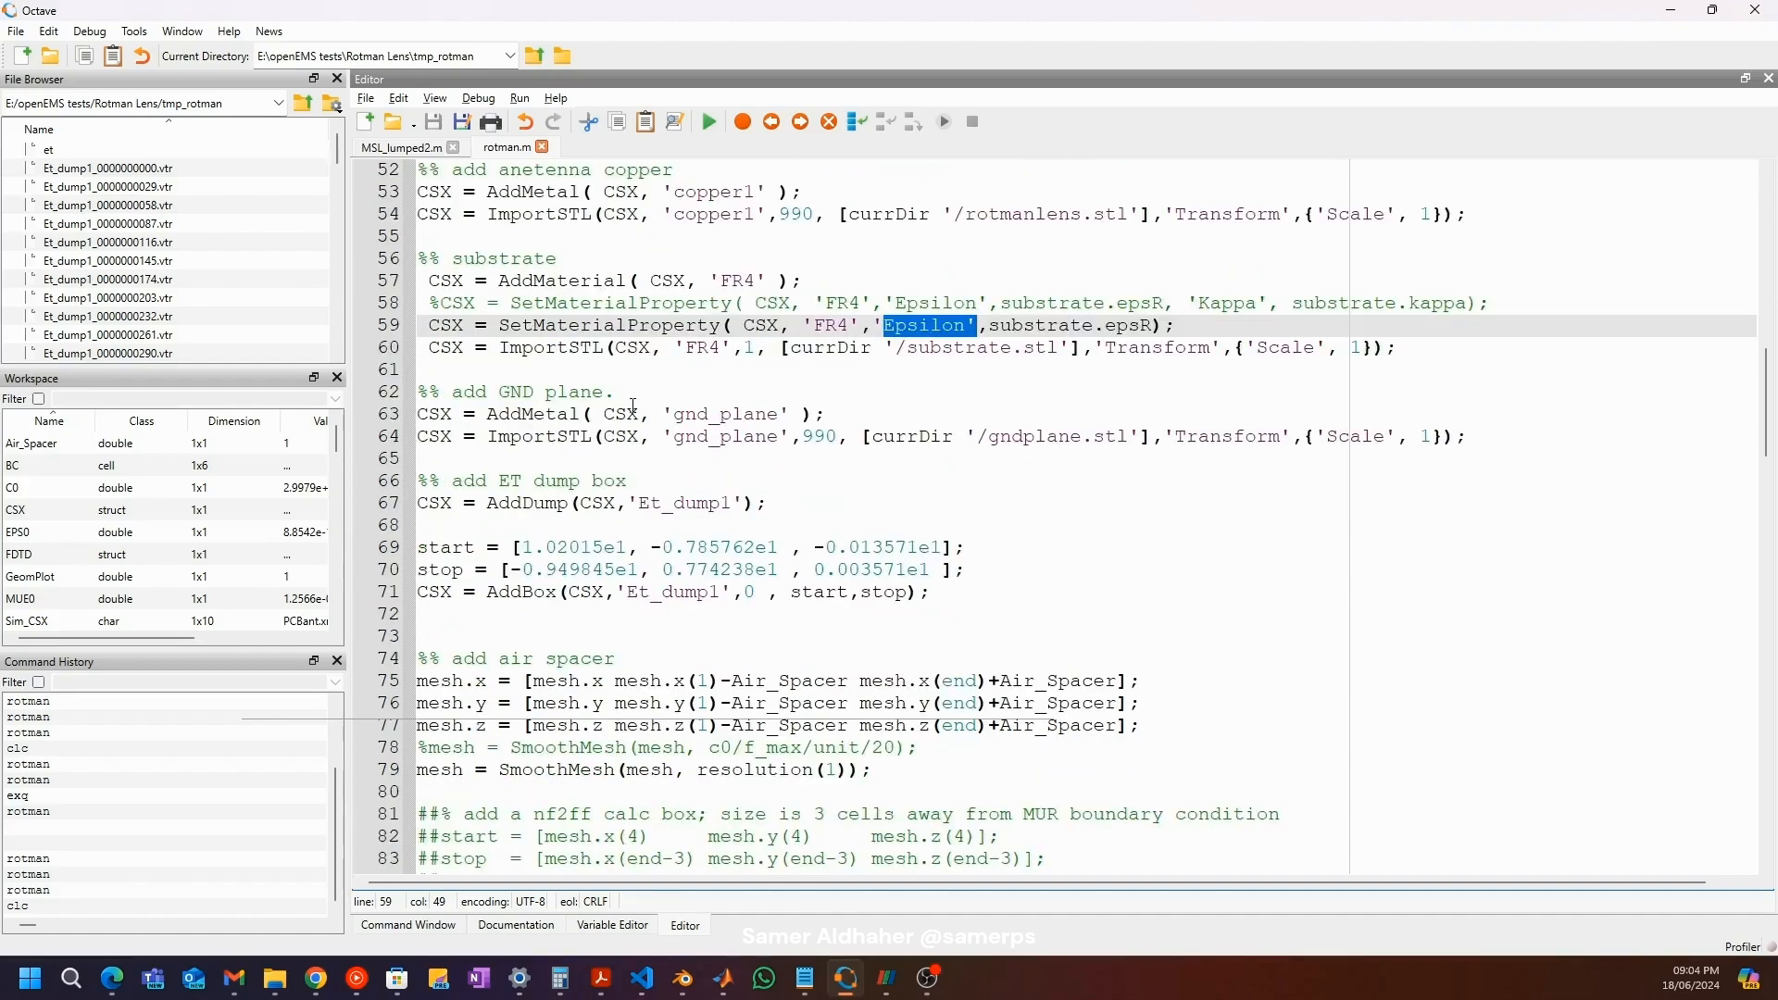
scroll(633, 407, down, 2)
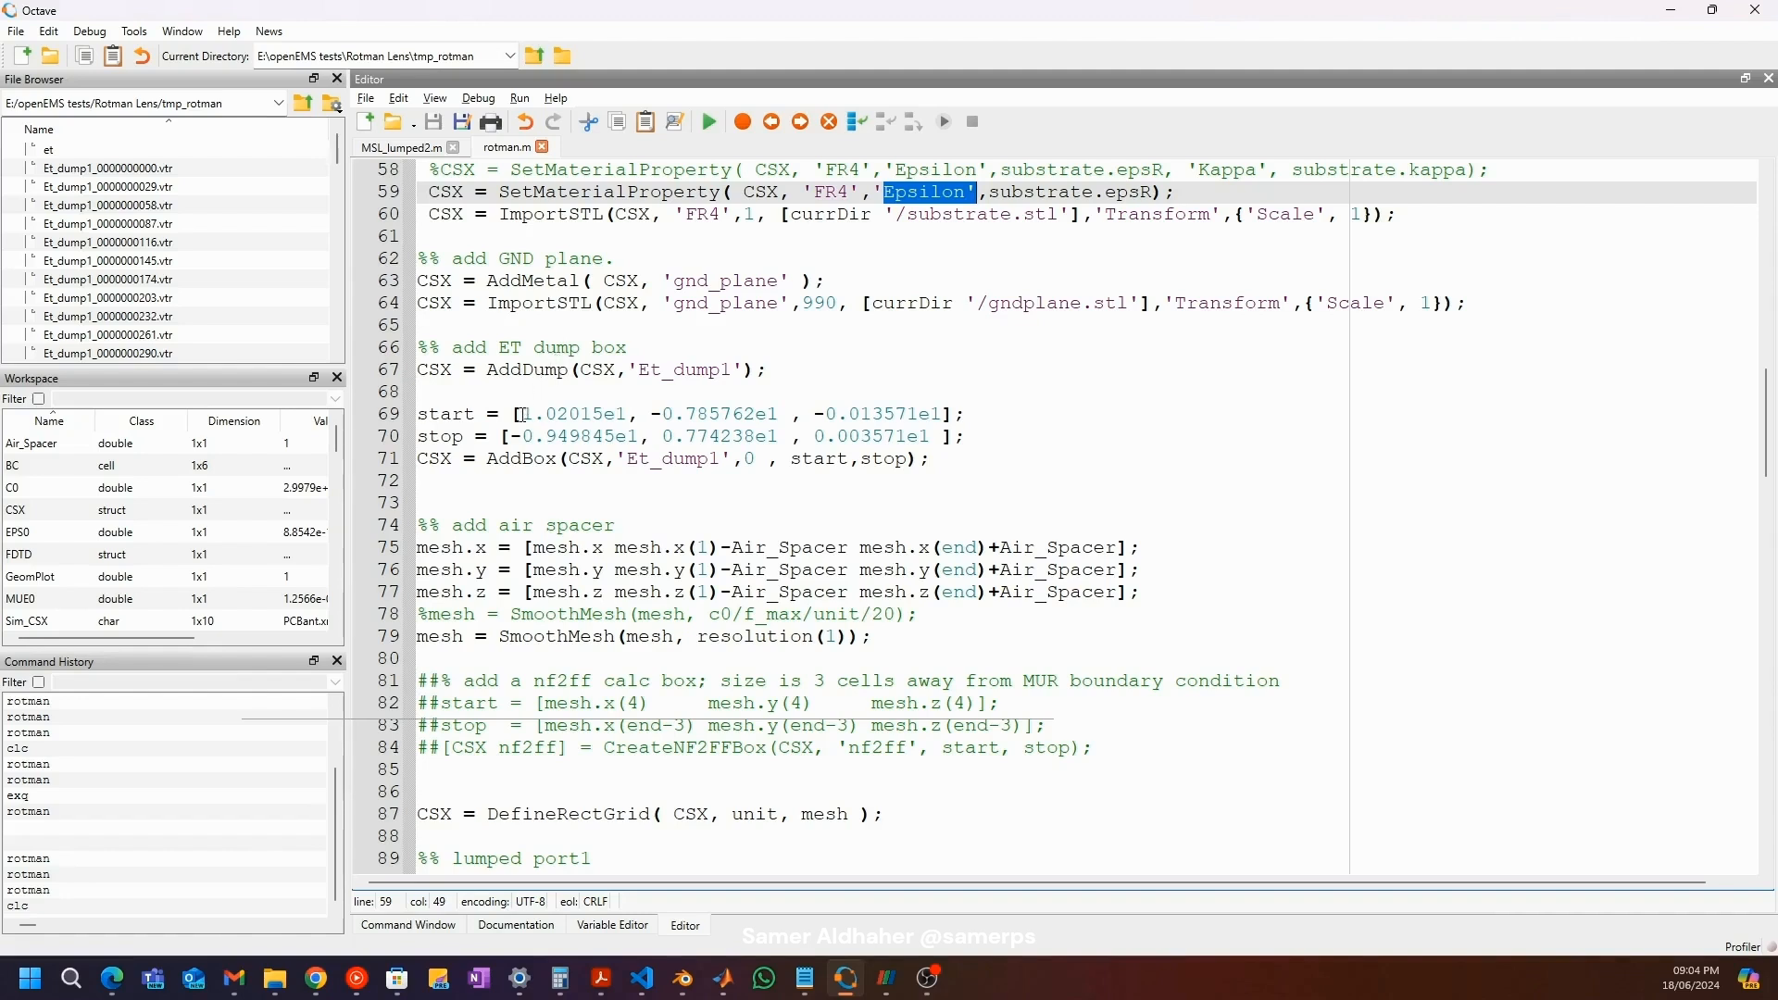
drag(523, 414, 968, 436)
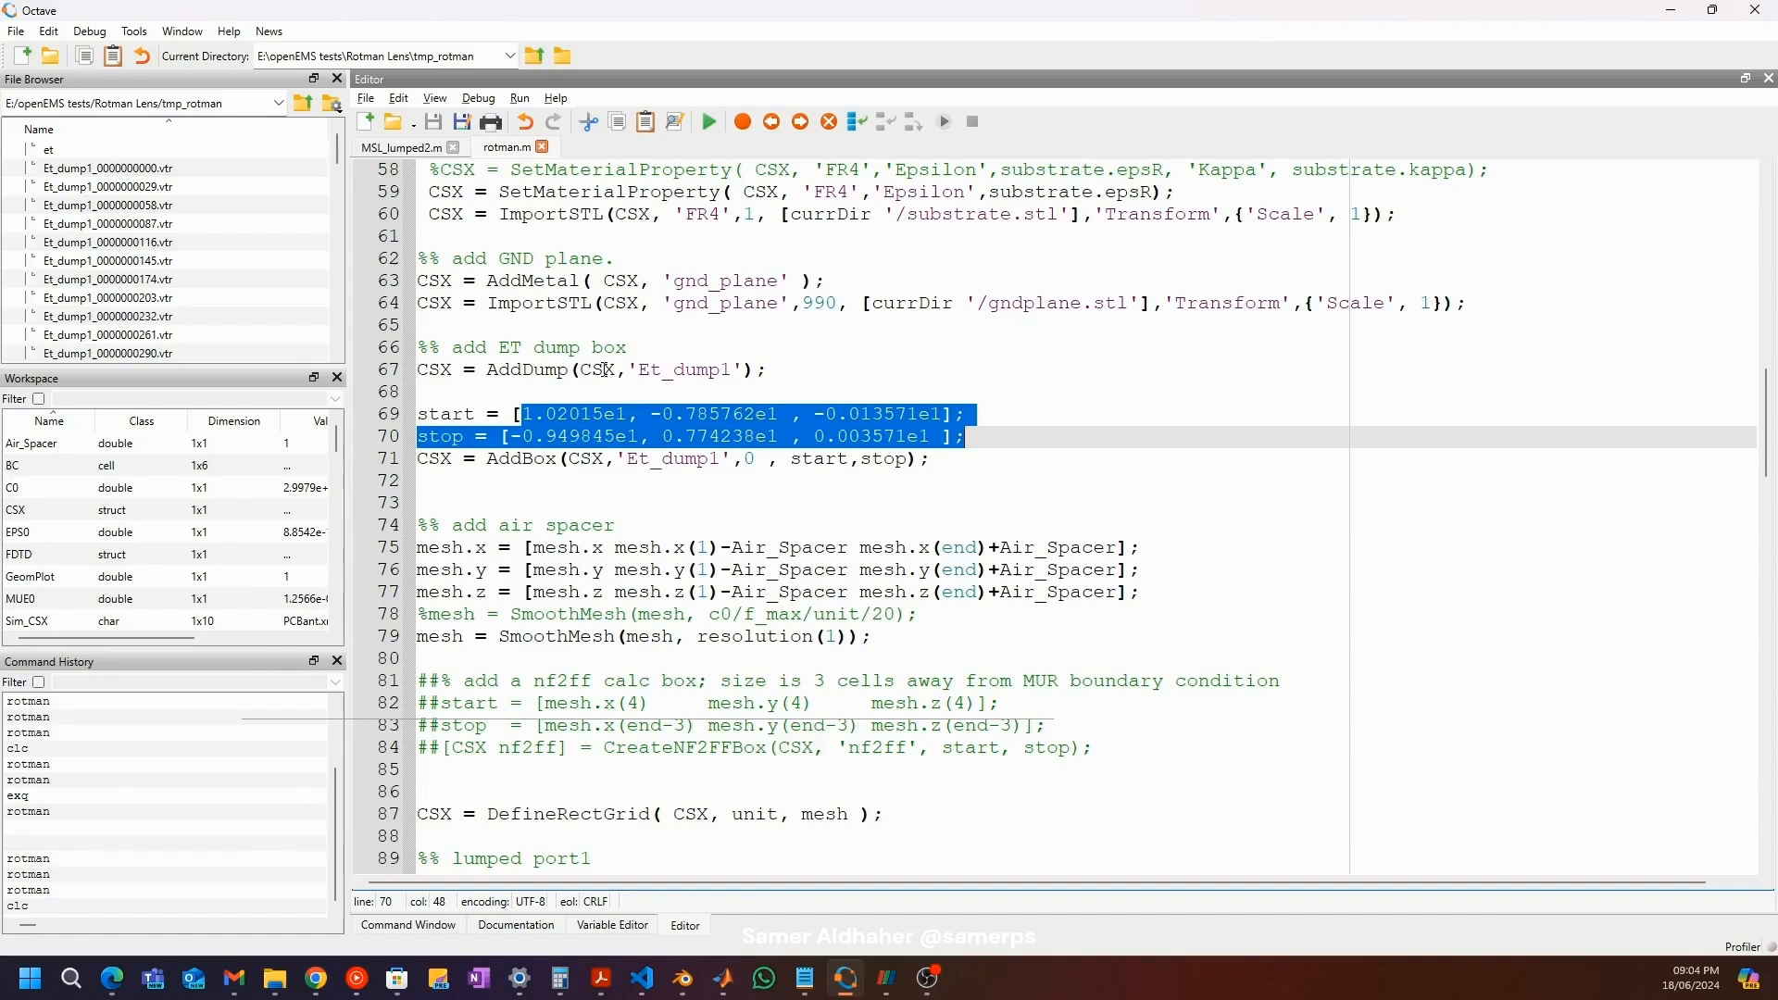
Step: Examine the lumped port1 start and stop coordinates, and go back over the FDTD and mesh settings
scroll(633, 361, down, 7)
drag(488, 436, 657, 474)
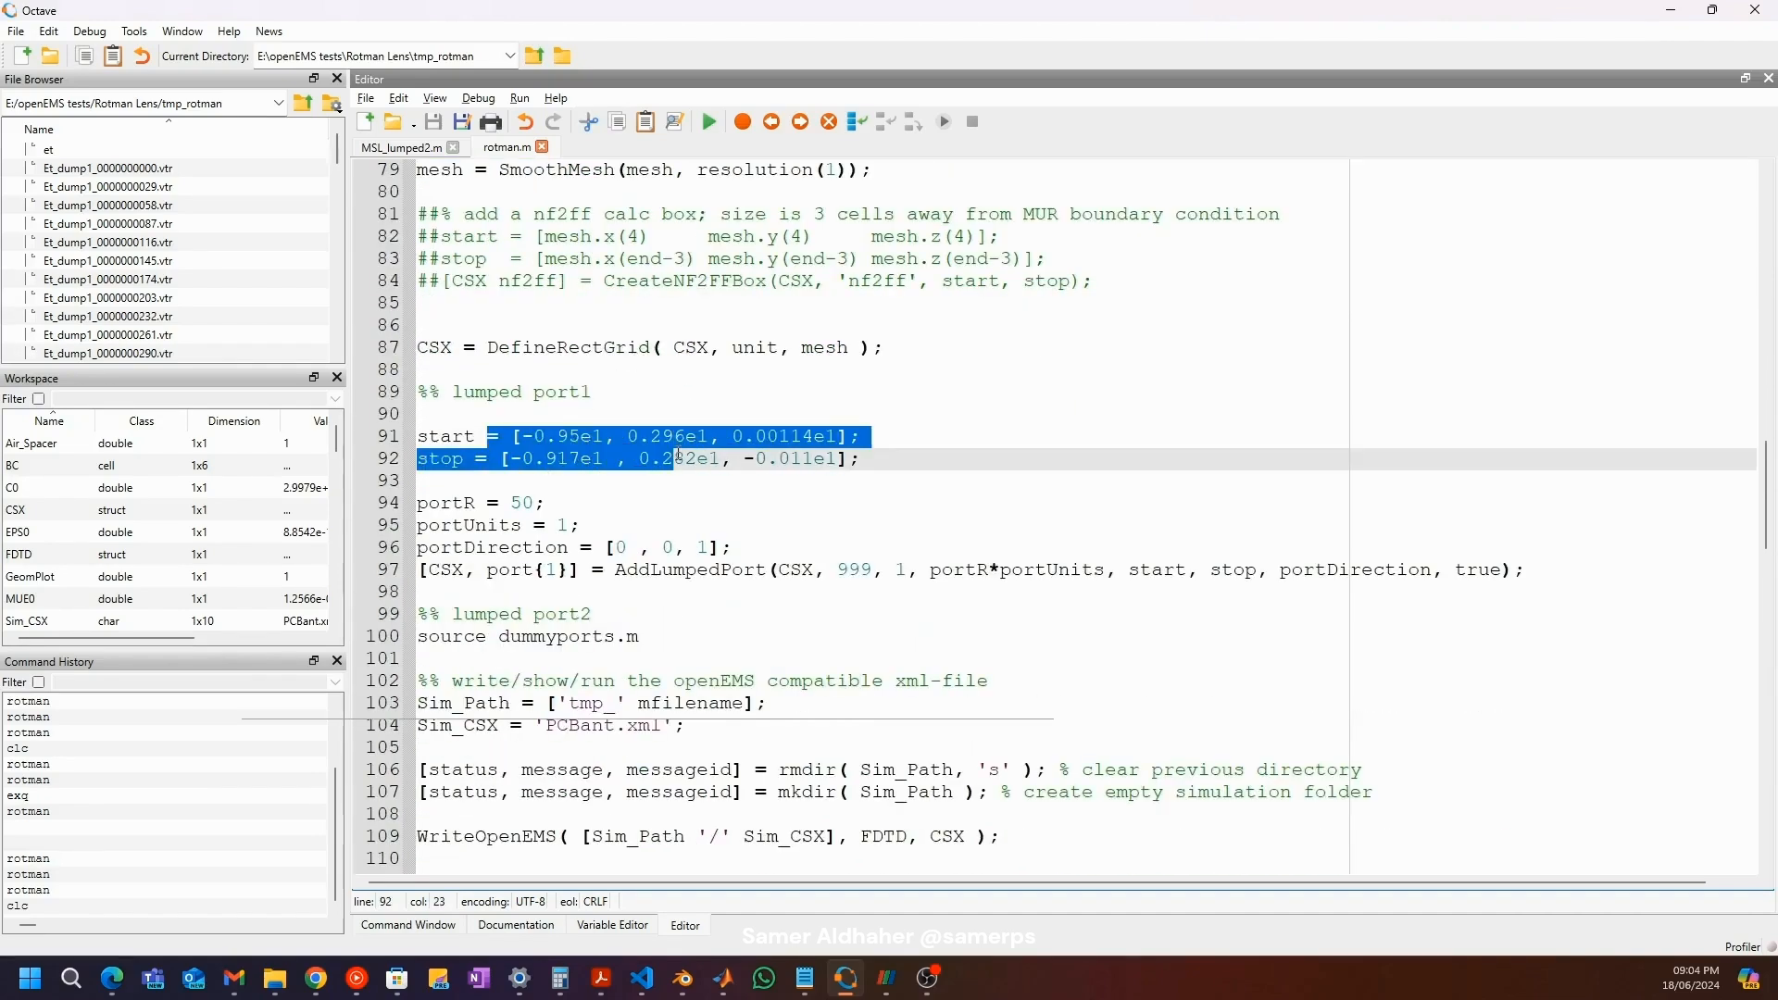
click(656, 476)
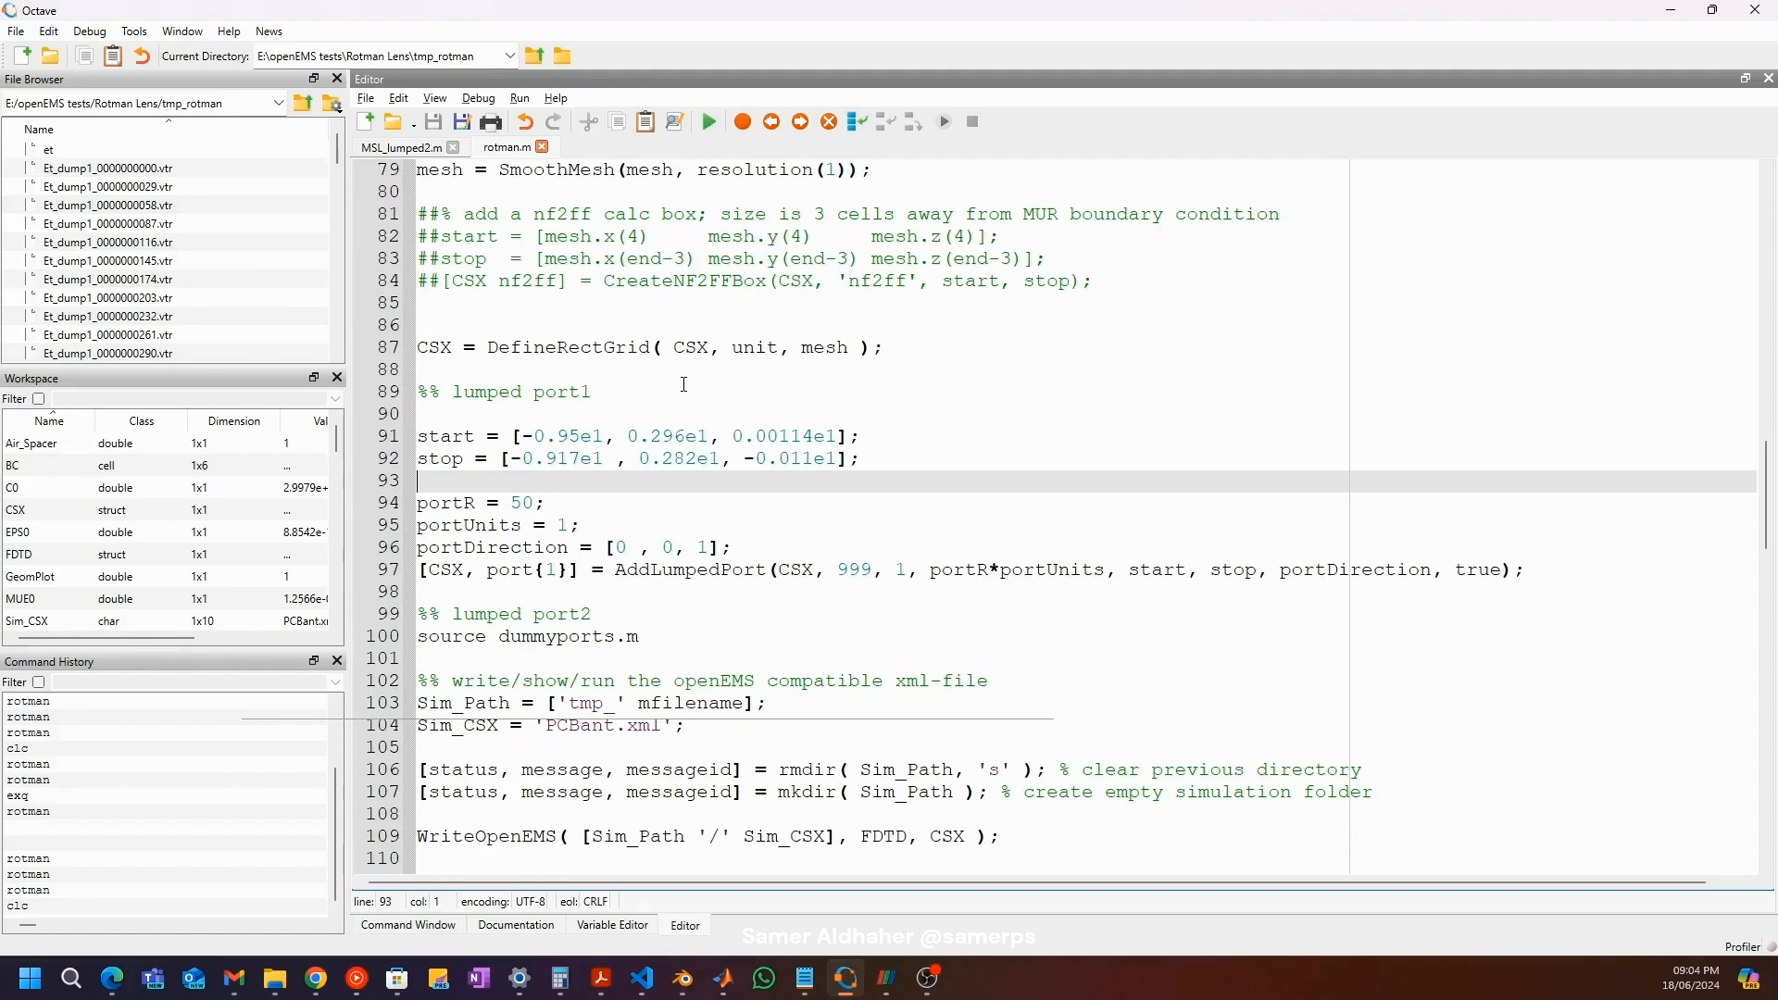
scroll(683, 384, up, 20)
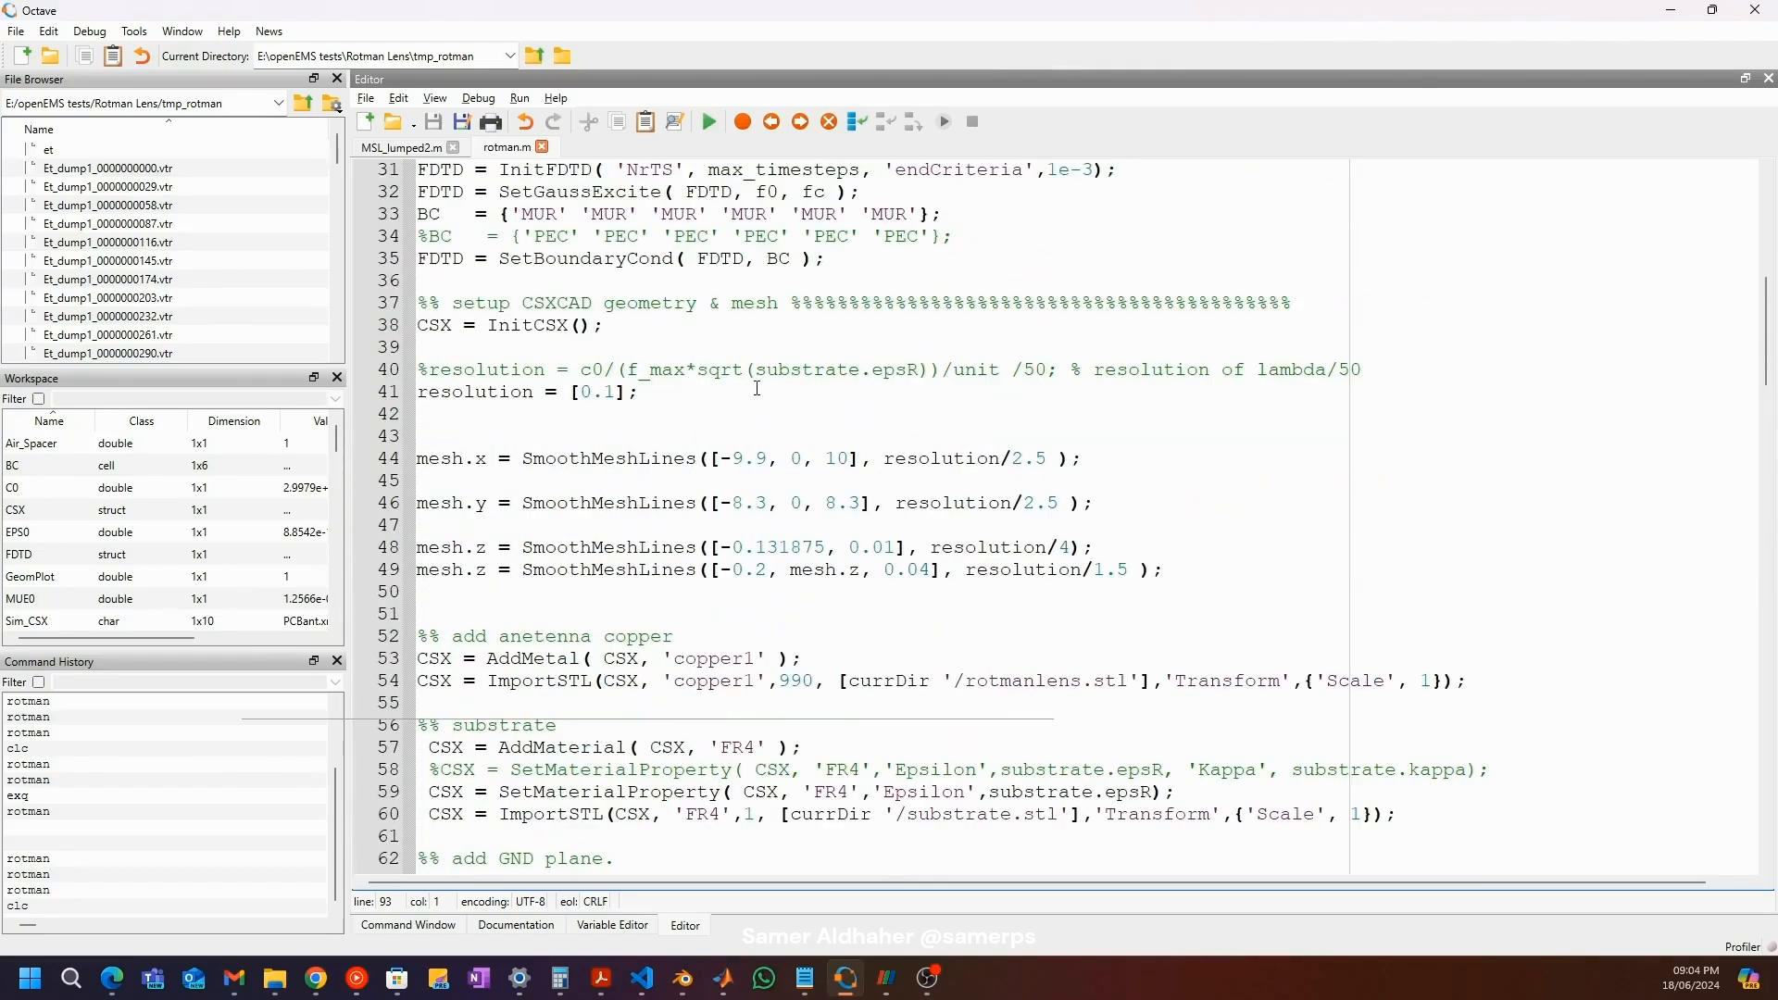
scroll(760, 381, down, 5)
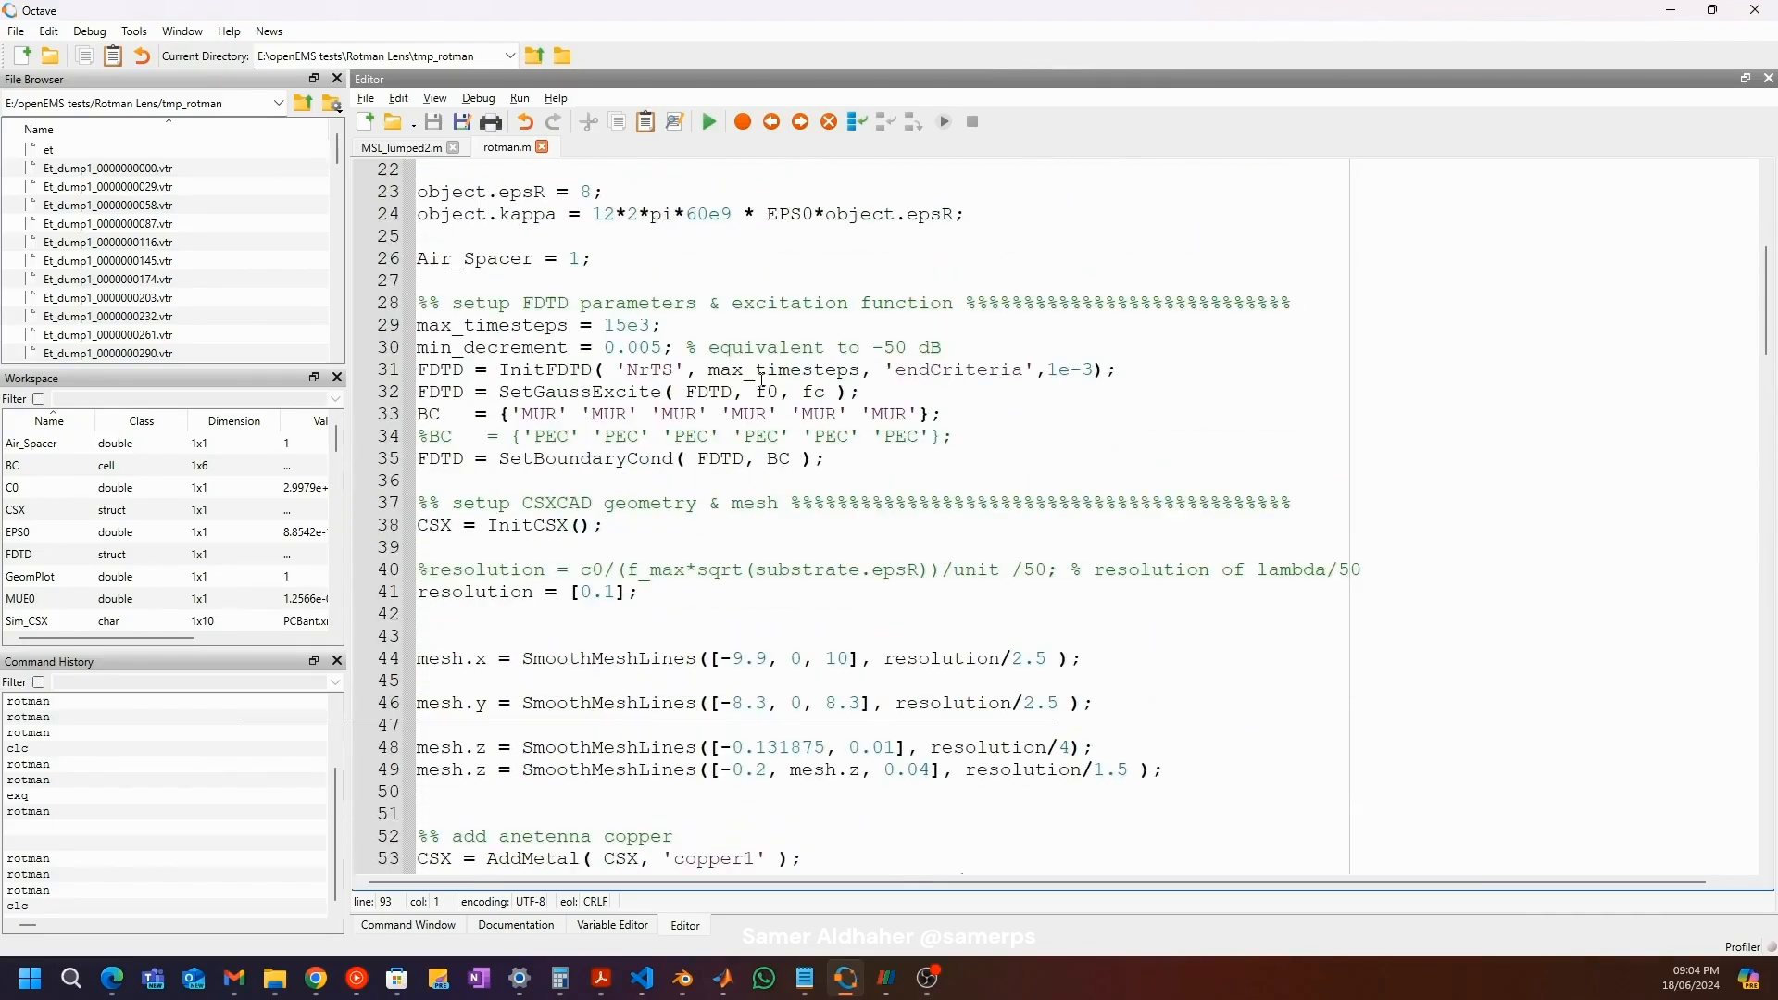
scroll(761, 380, up, 6)
scroll(765, 376, down, 11)
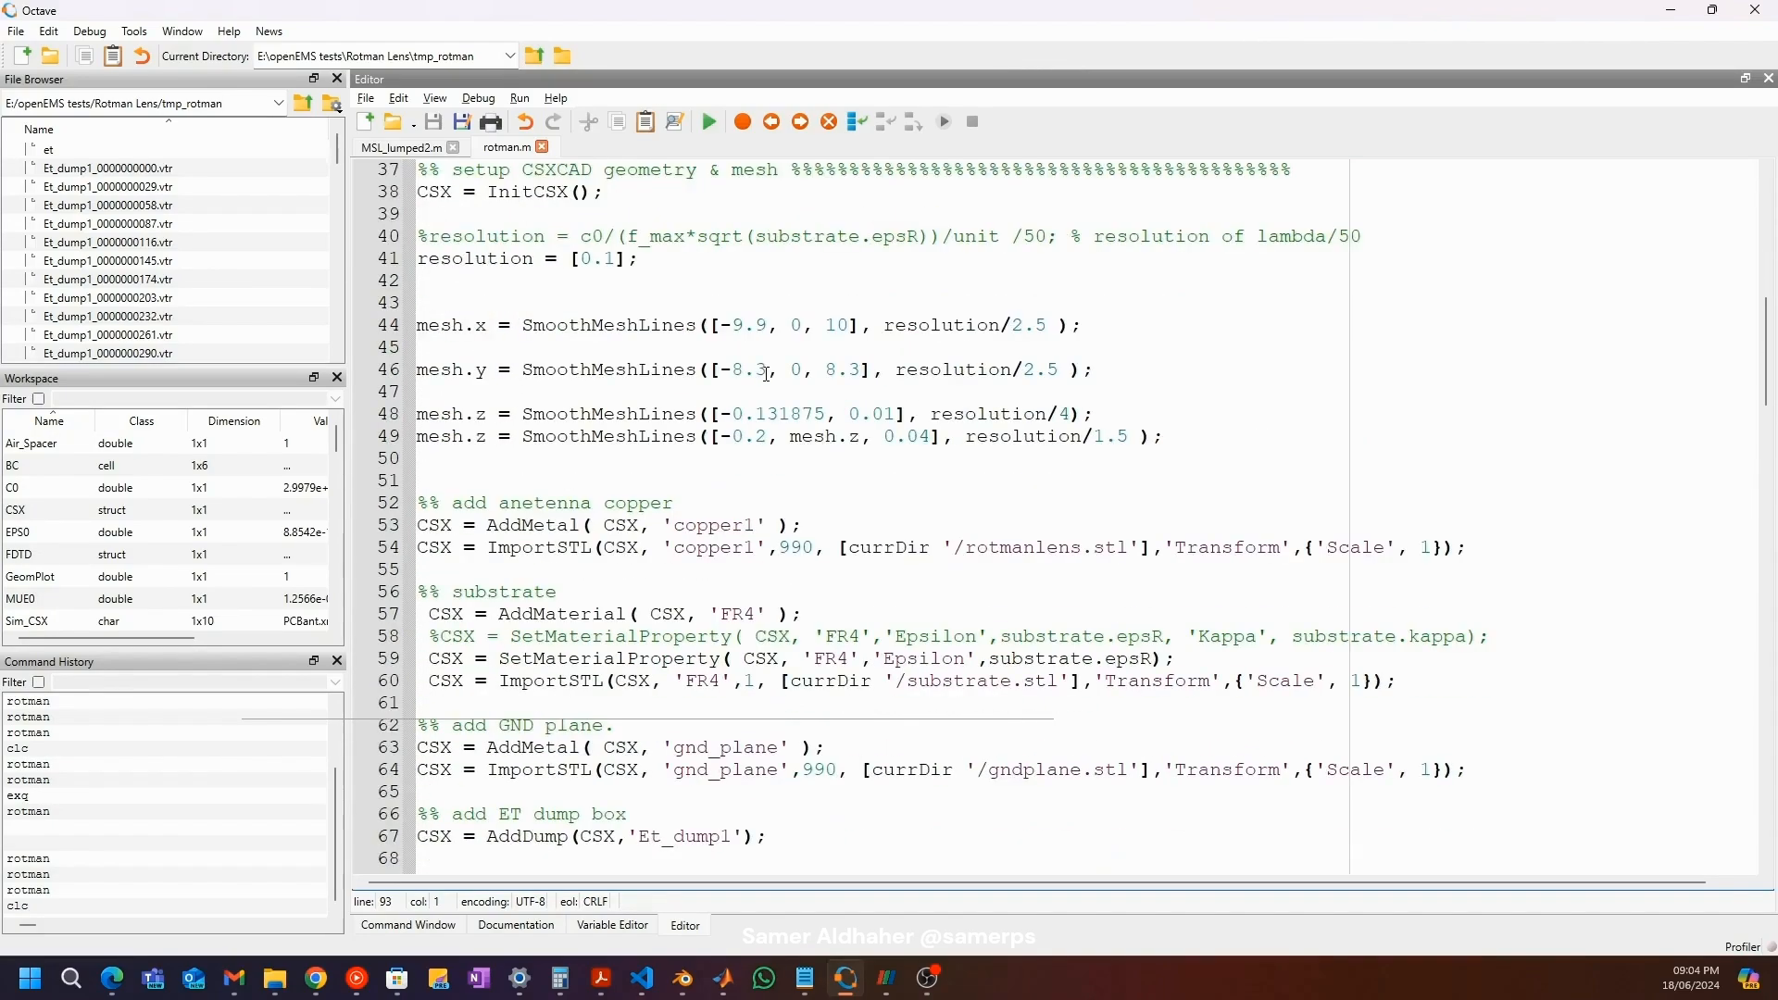
Step: Switch to Blender, select the rotman lens, and enlarge and widen the sidebar with its transform values
scroll(965, 417, down, 2)
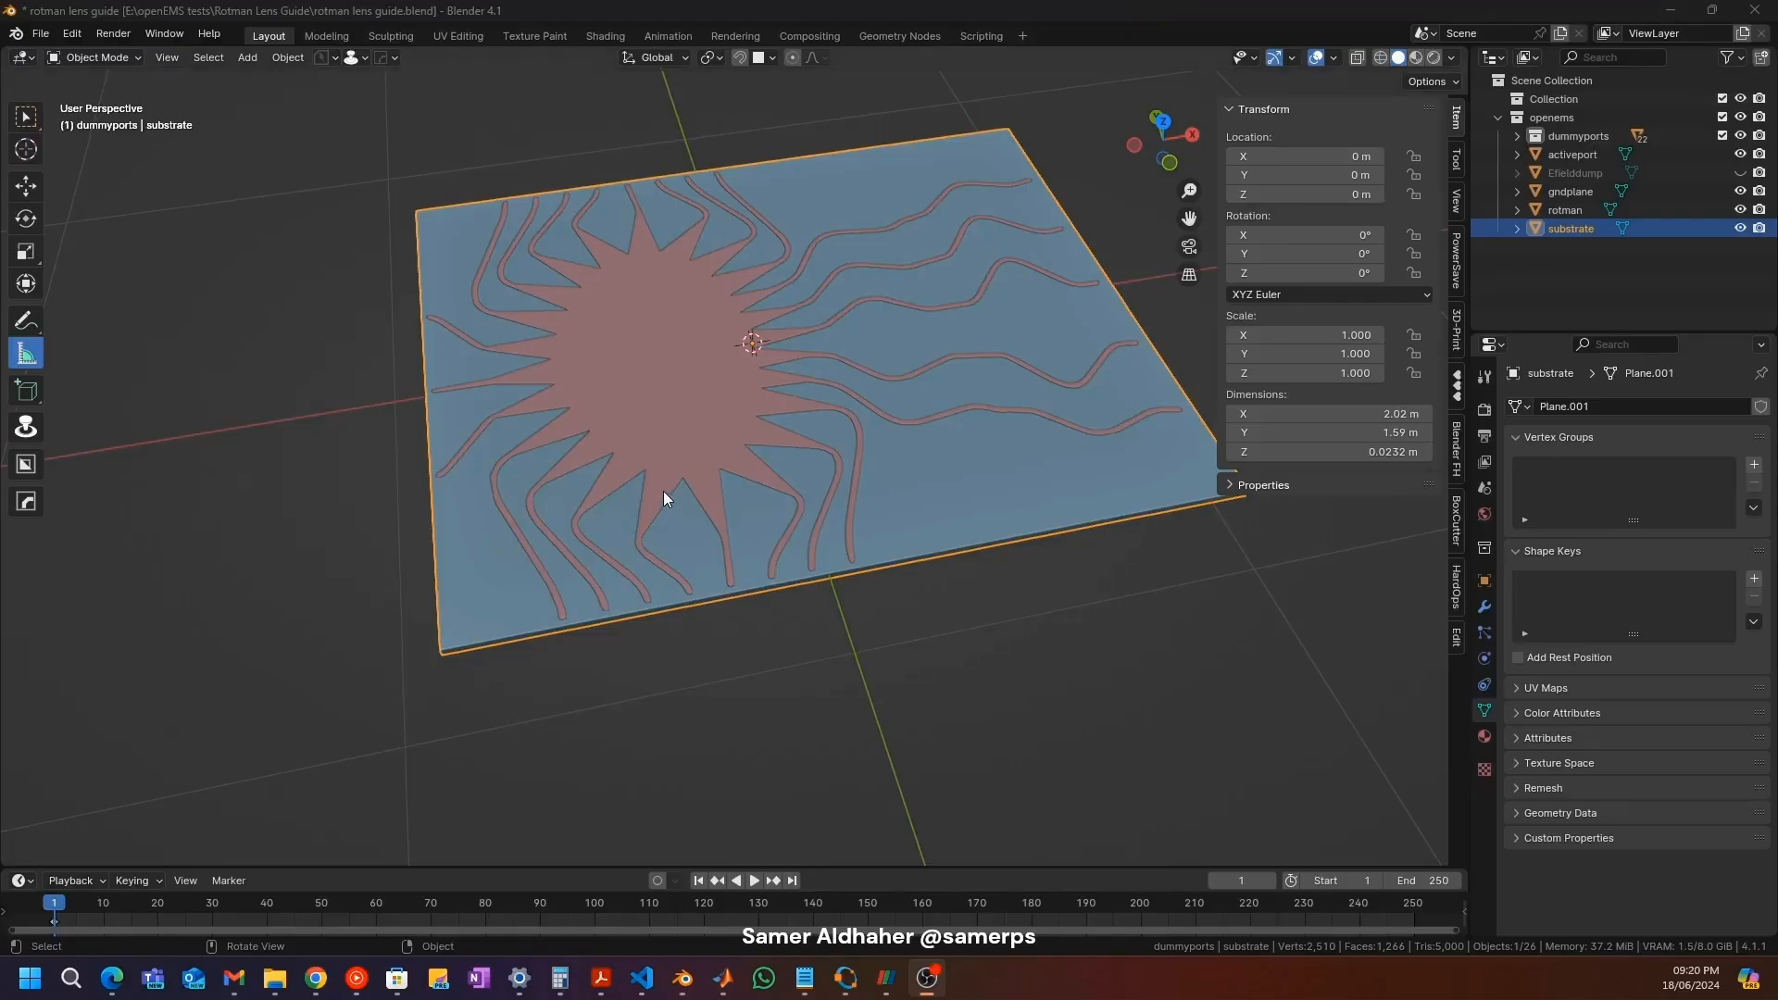
scroll(646, 457, up, 3)
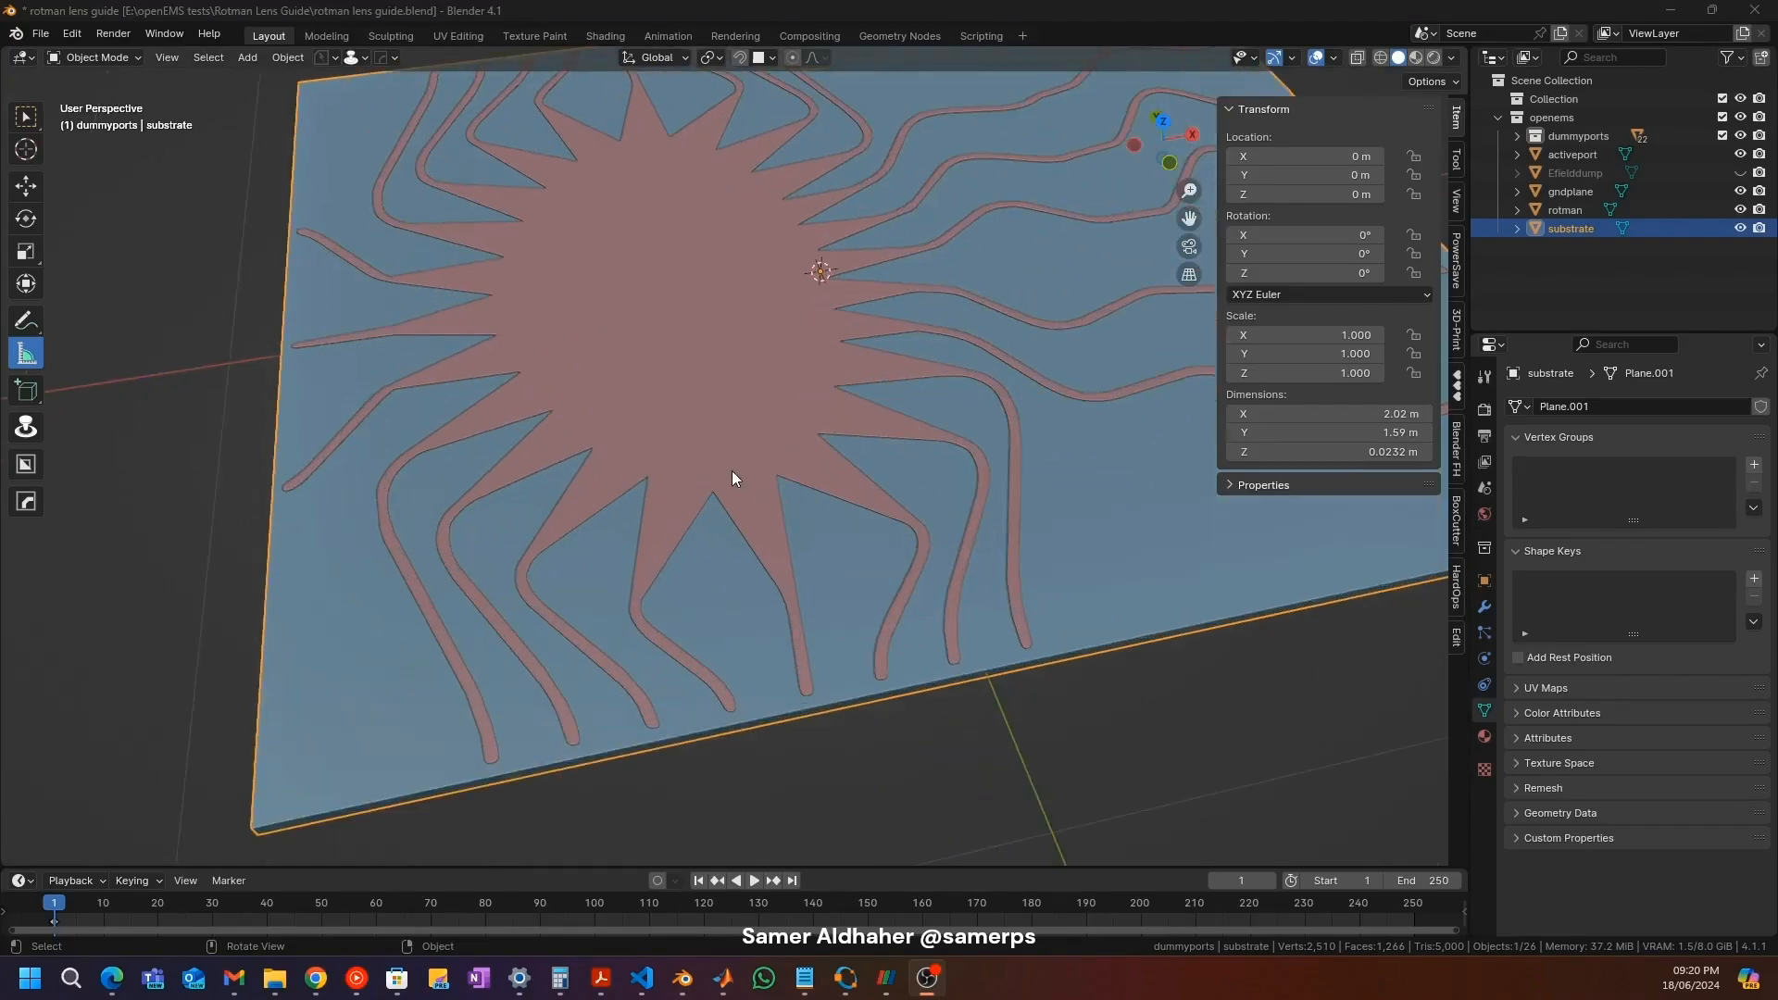
scroll(727, 463, down, 3)
click(696, 371)
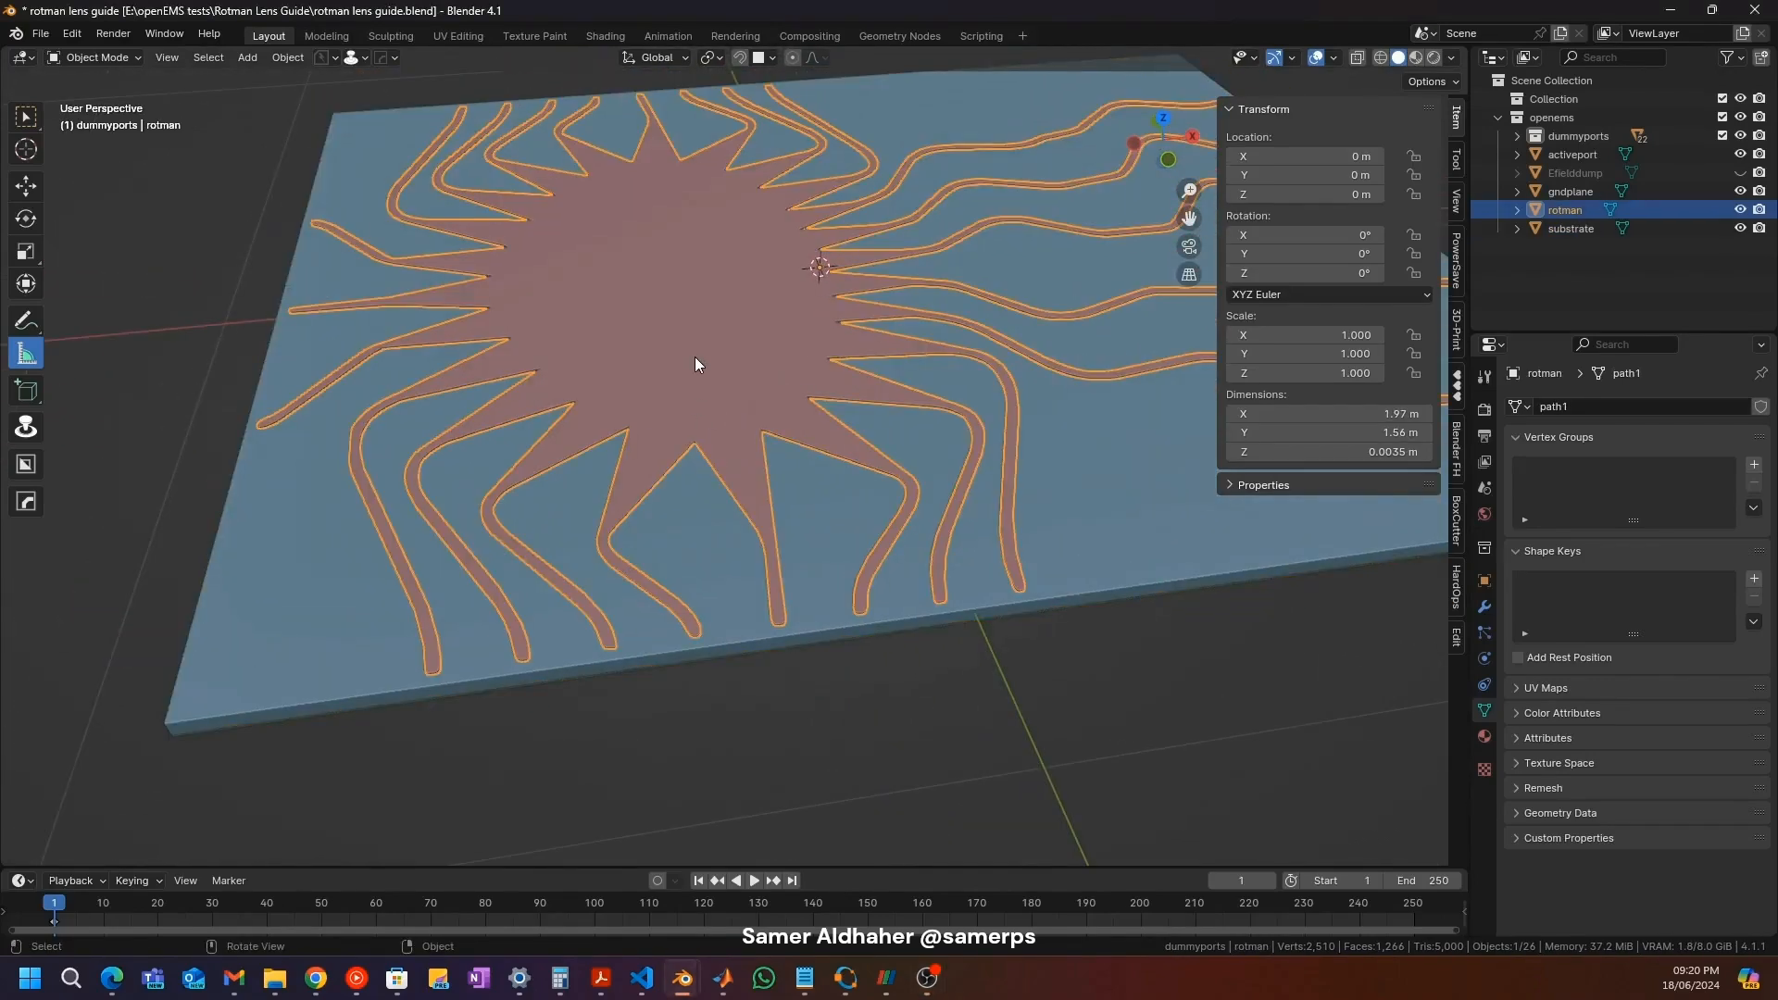
shift+middle_drag(695, 360, 635, 448)
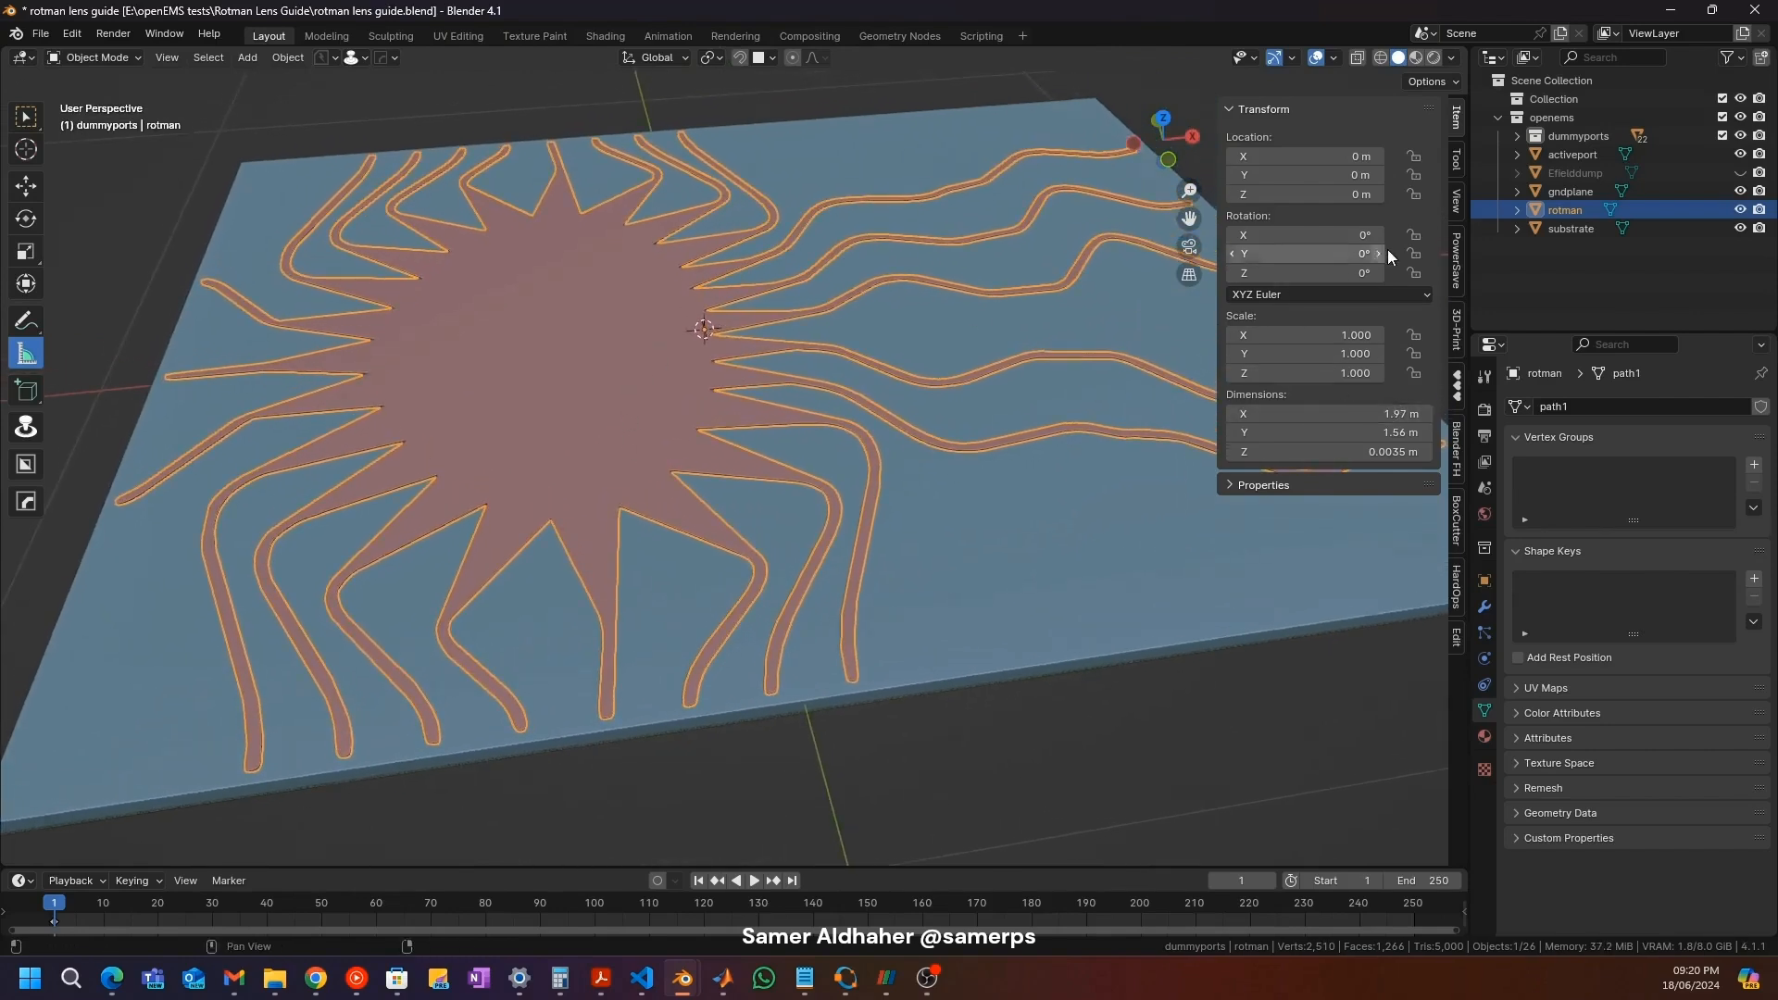
ctrl+scroll(1359, 292, up, 1)
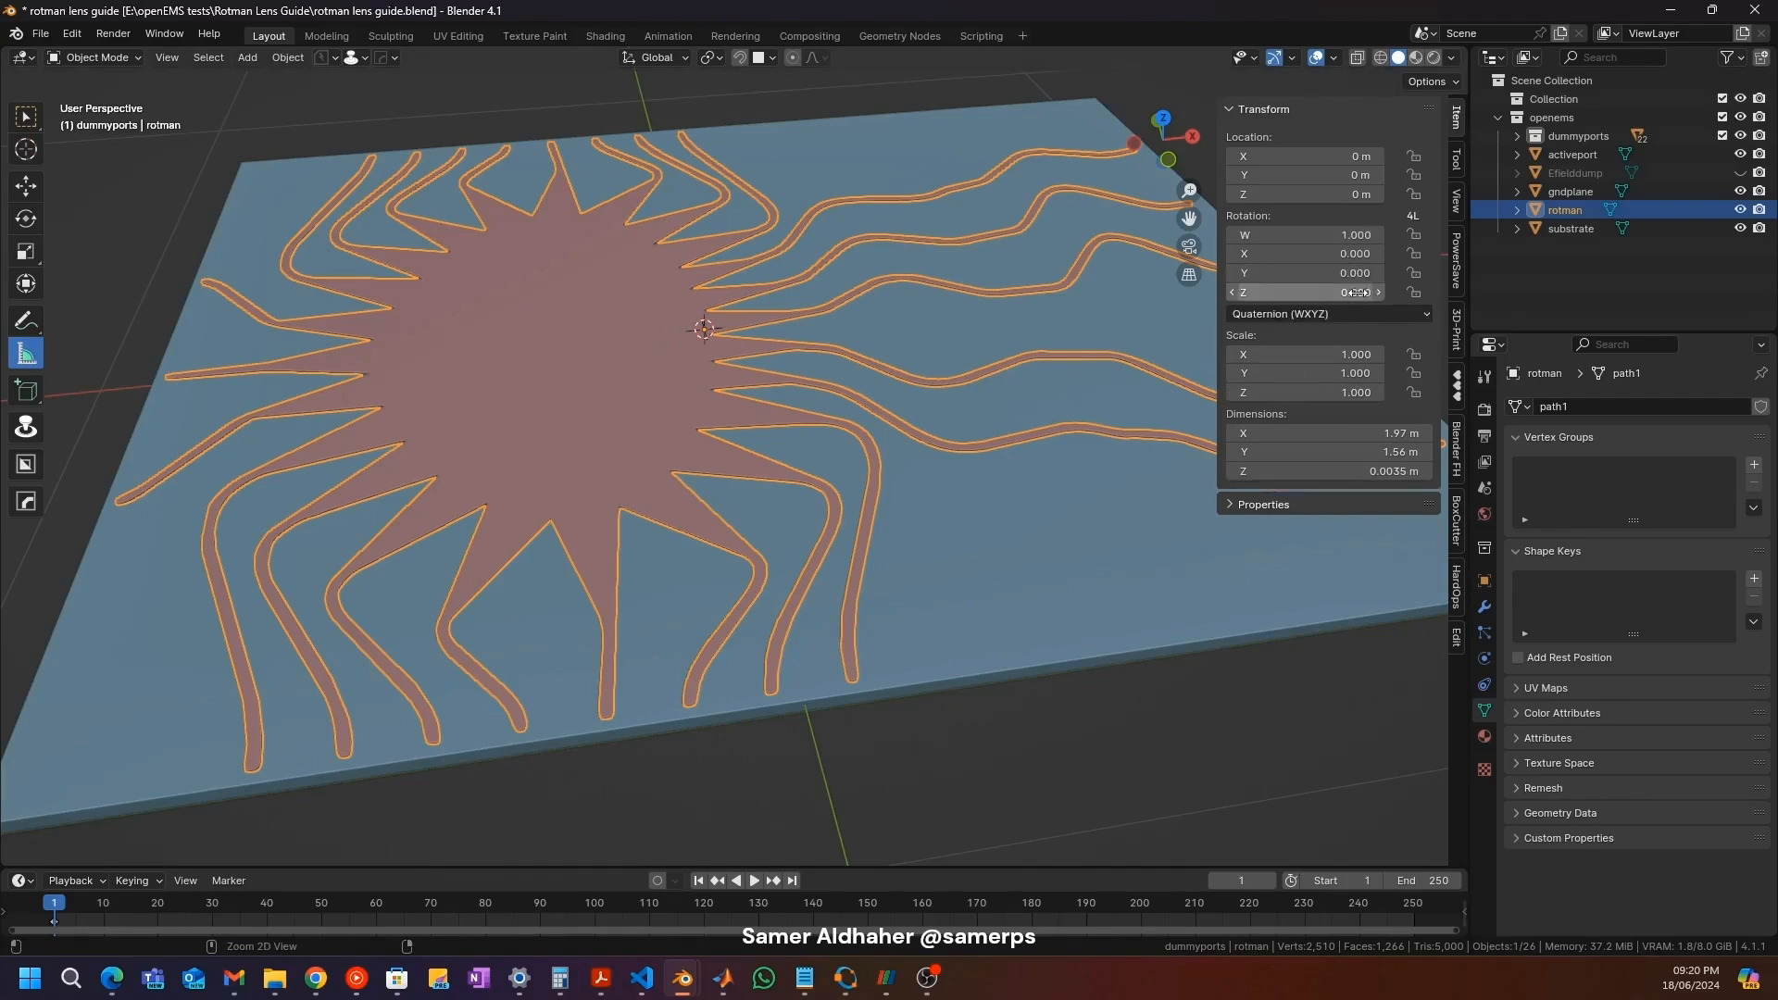
ctrl+middle_drag(1458, 123, 1460, 93)
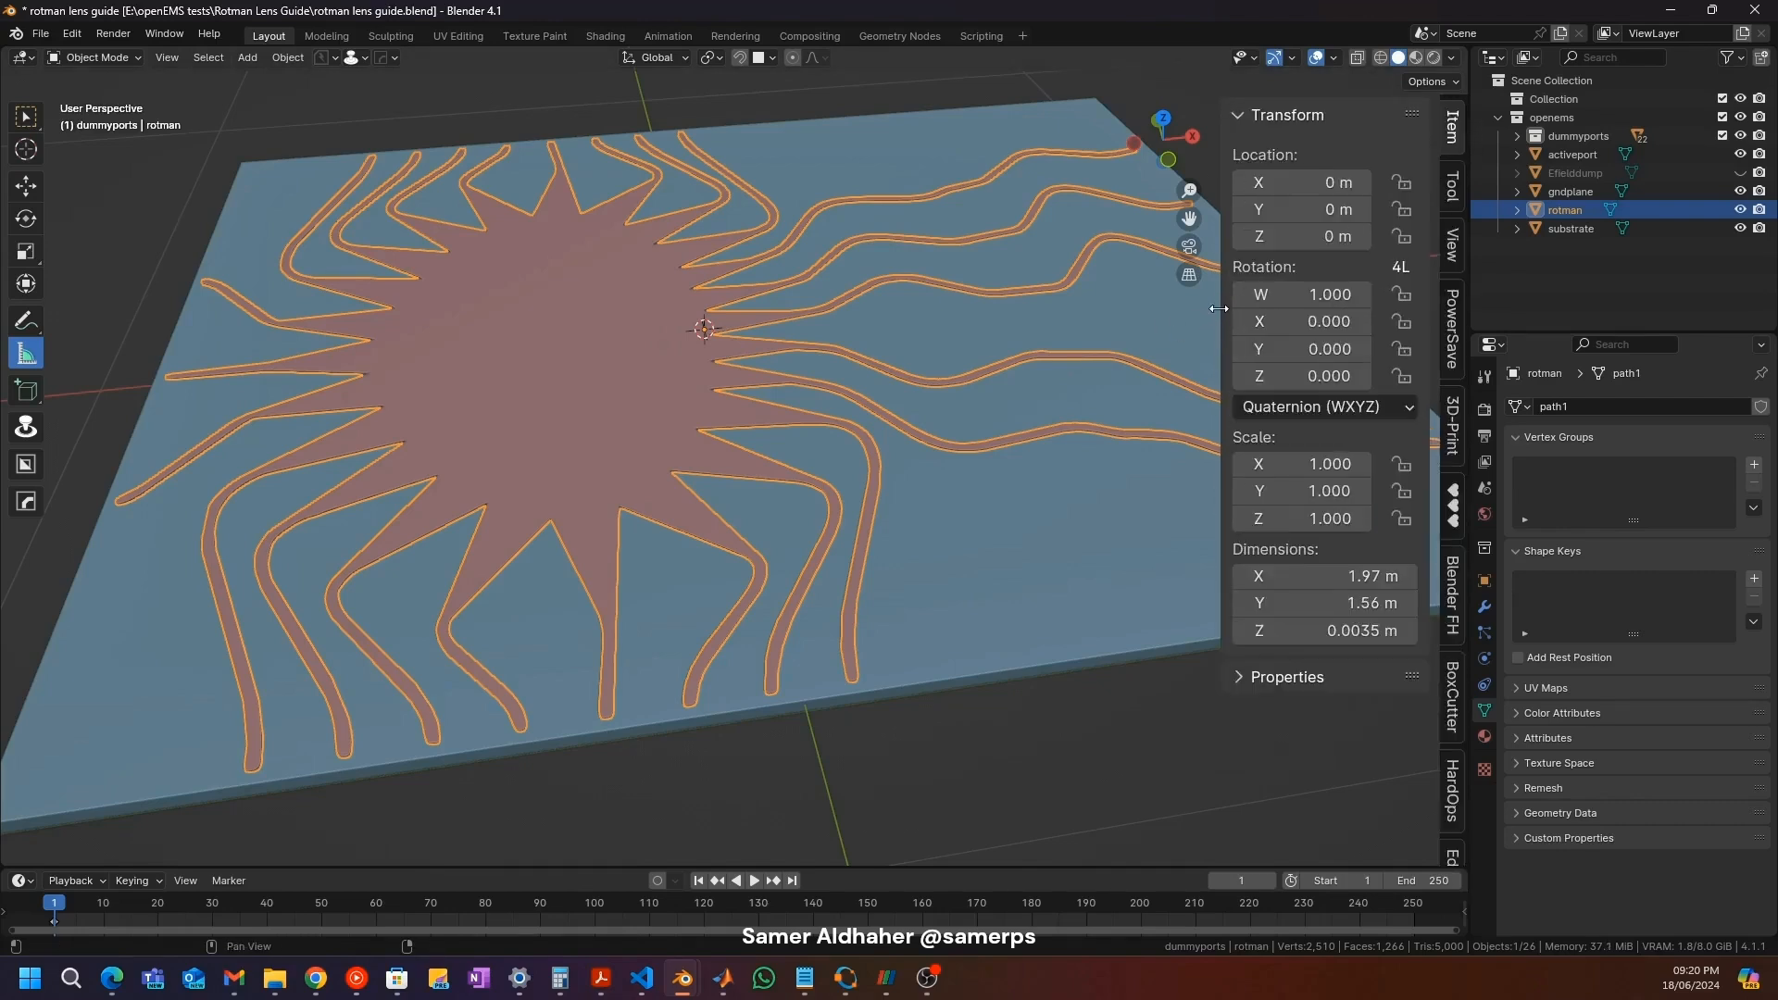
drag(1217, 316, 1043, 322)
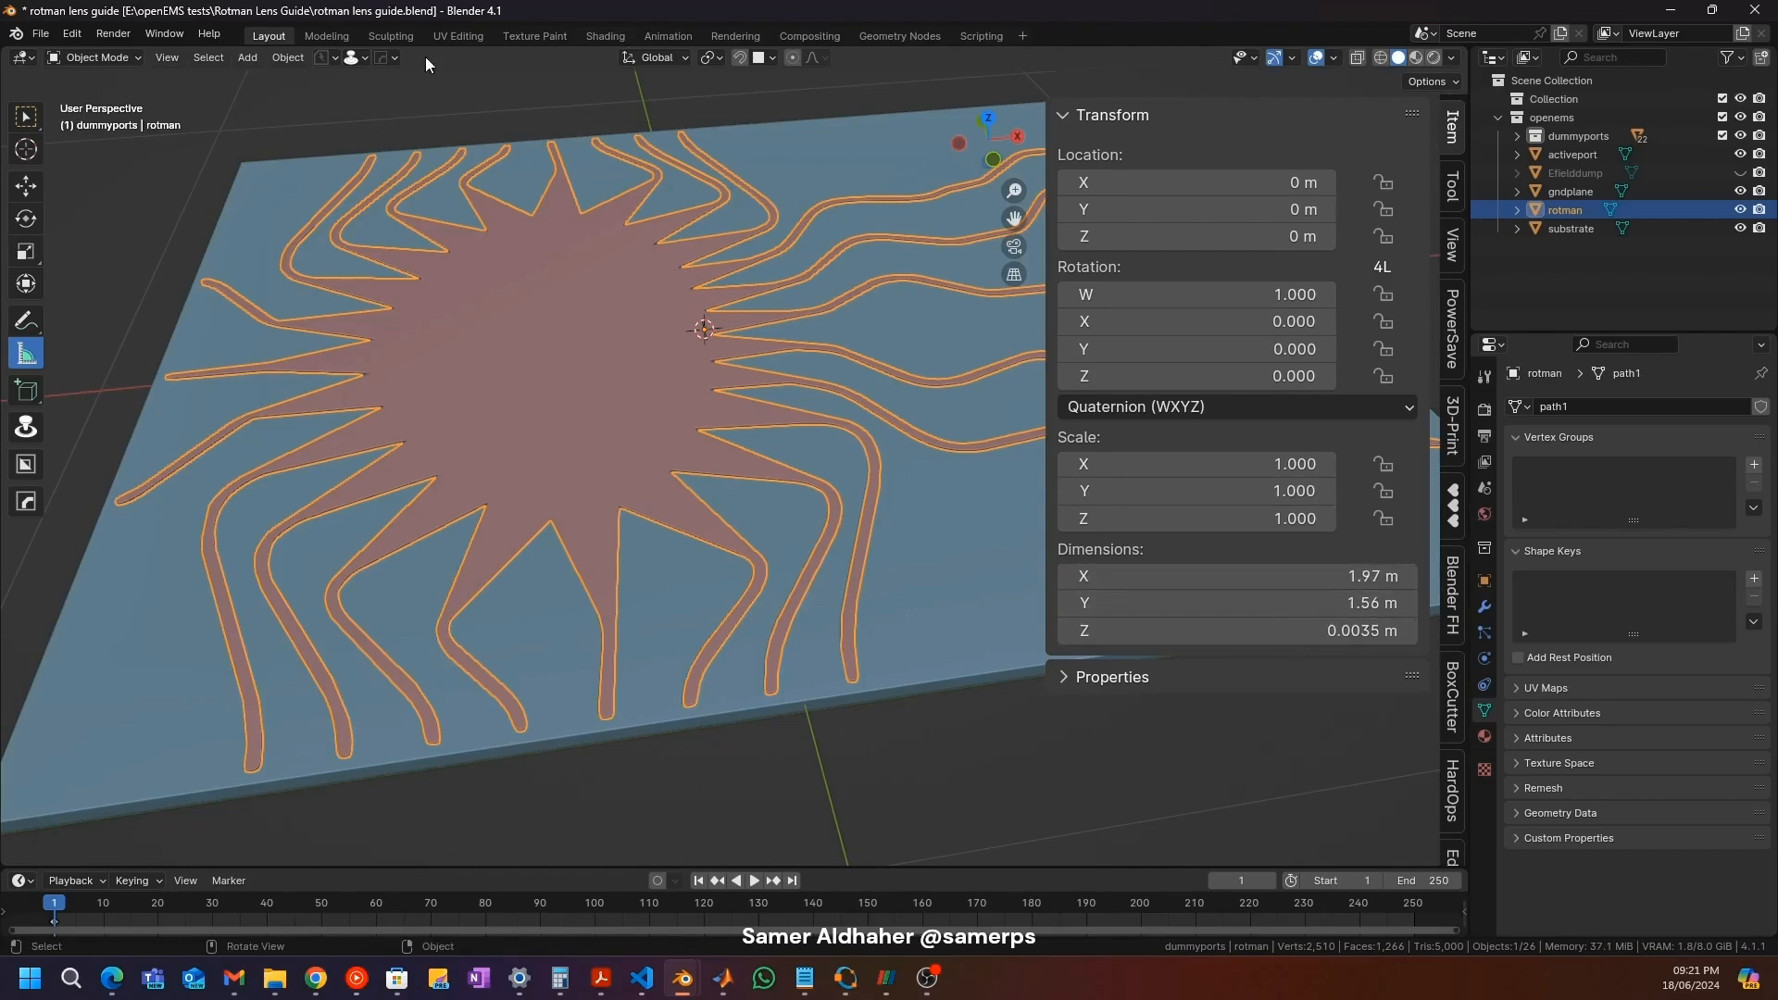
Step: Start an STL export for the rotman lens and set the export scale to 10
click(41, 34)
mouse_move(97, 316)
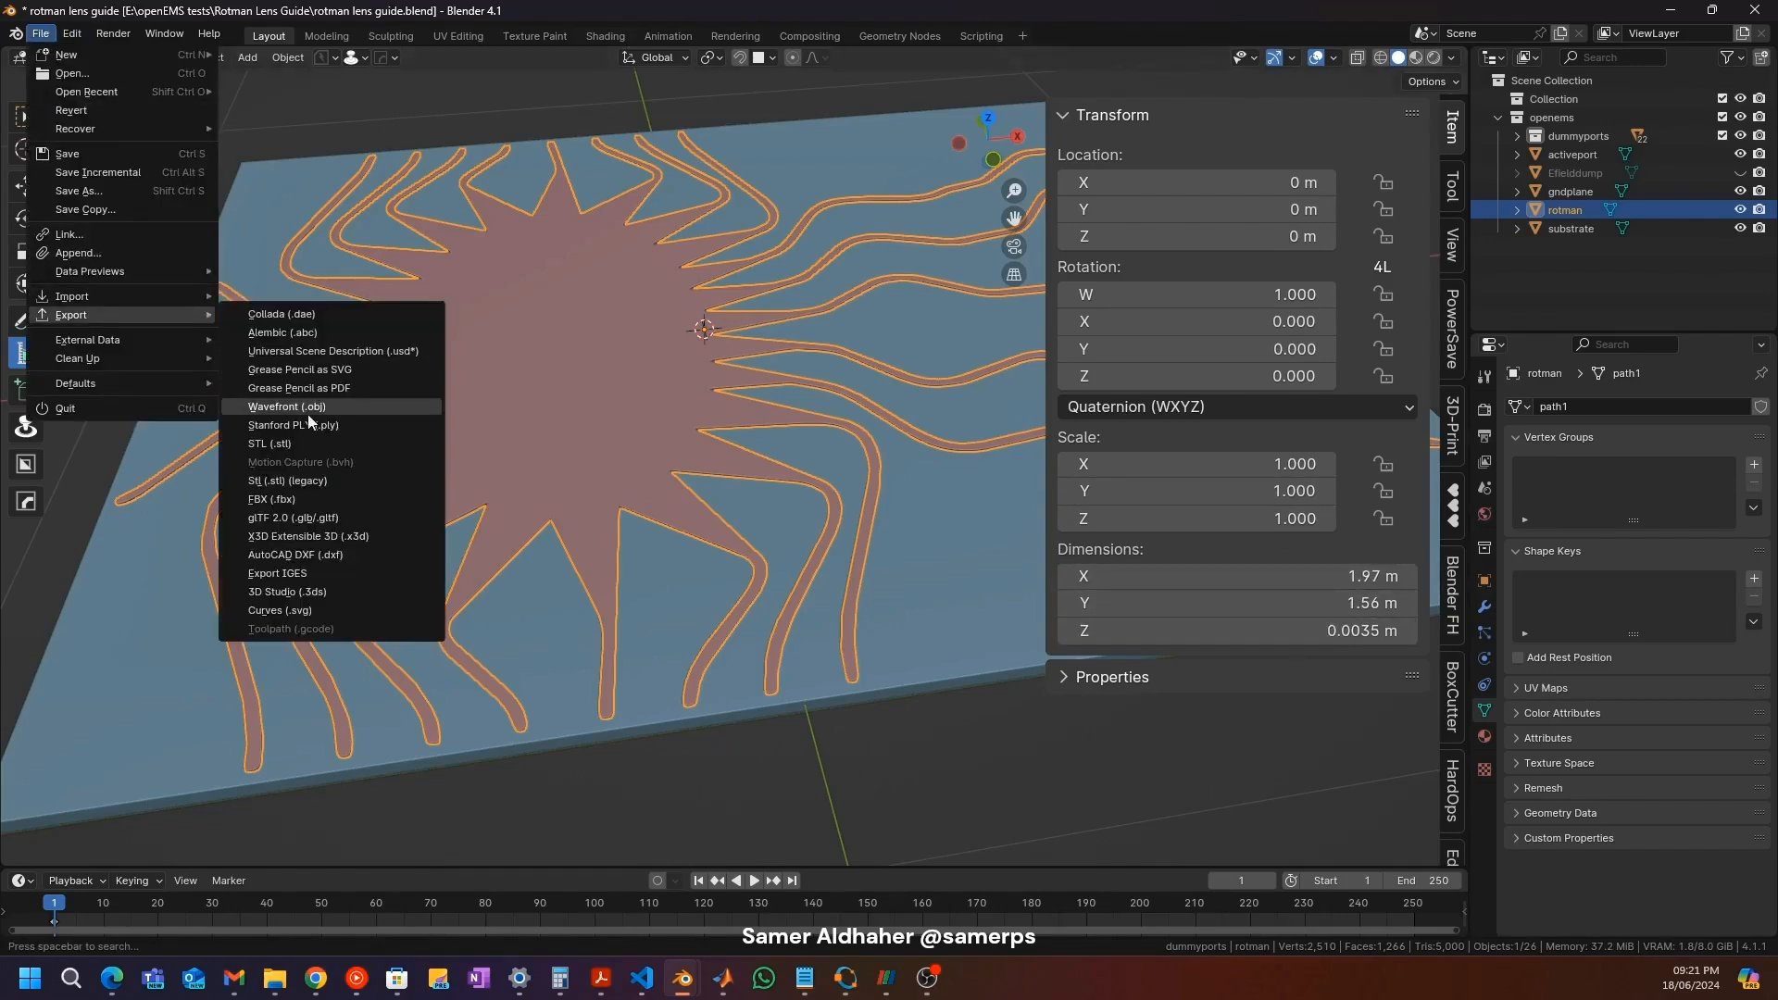
click(277, 444)
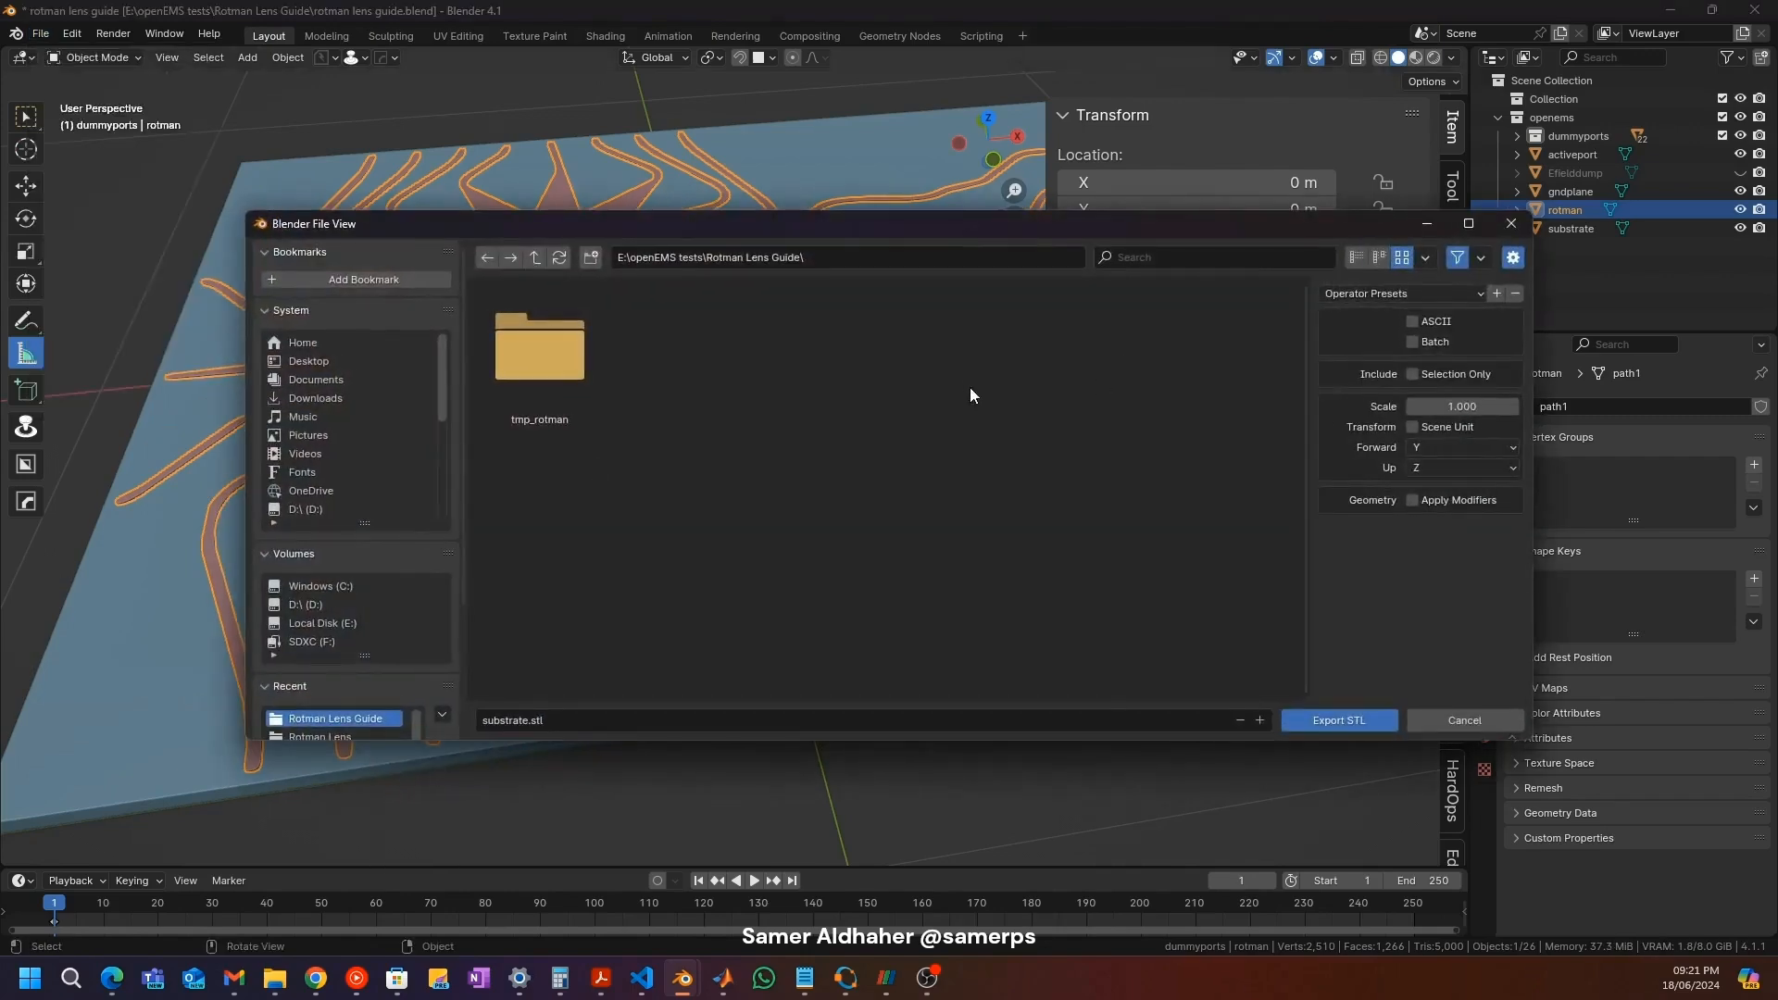
click(1471, 405)
text(10)
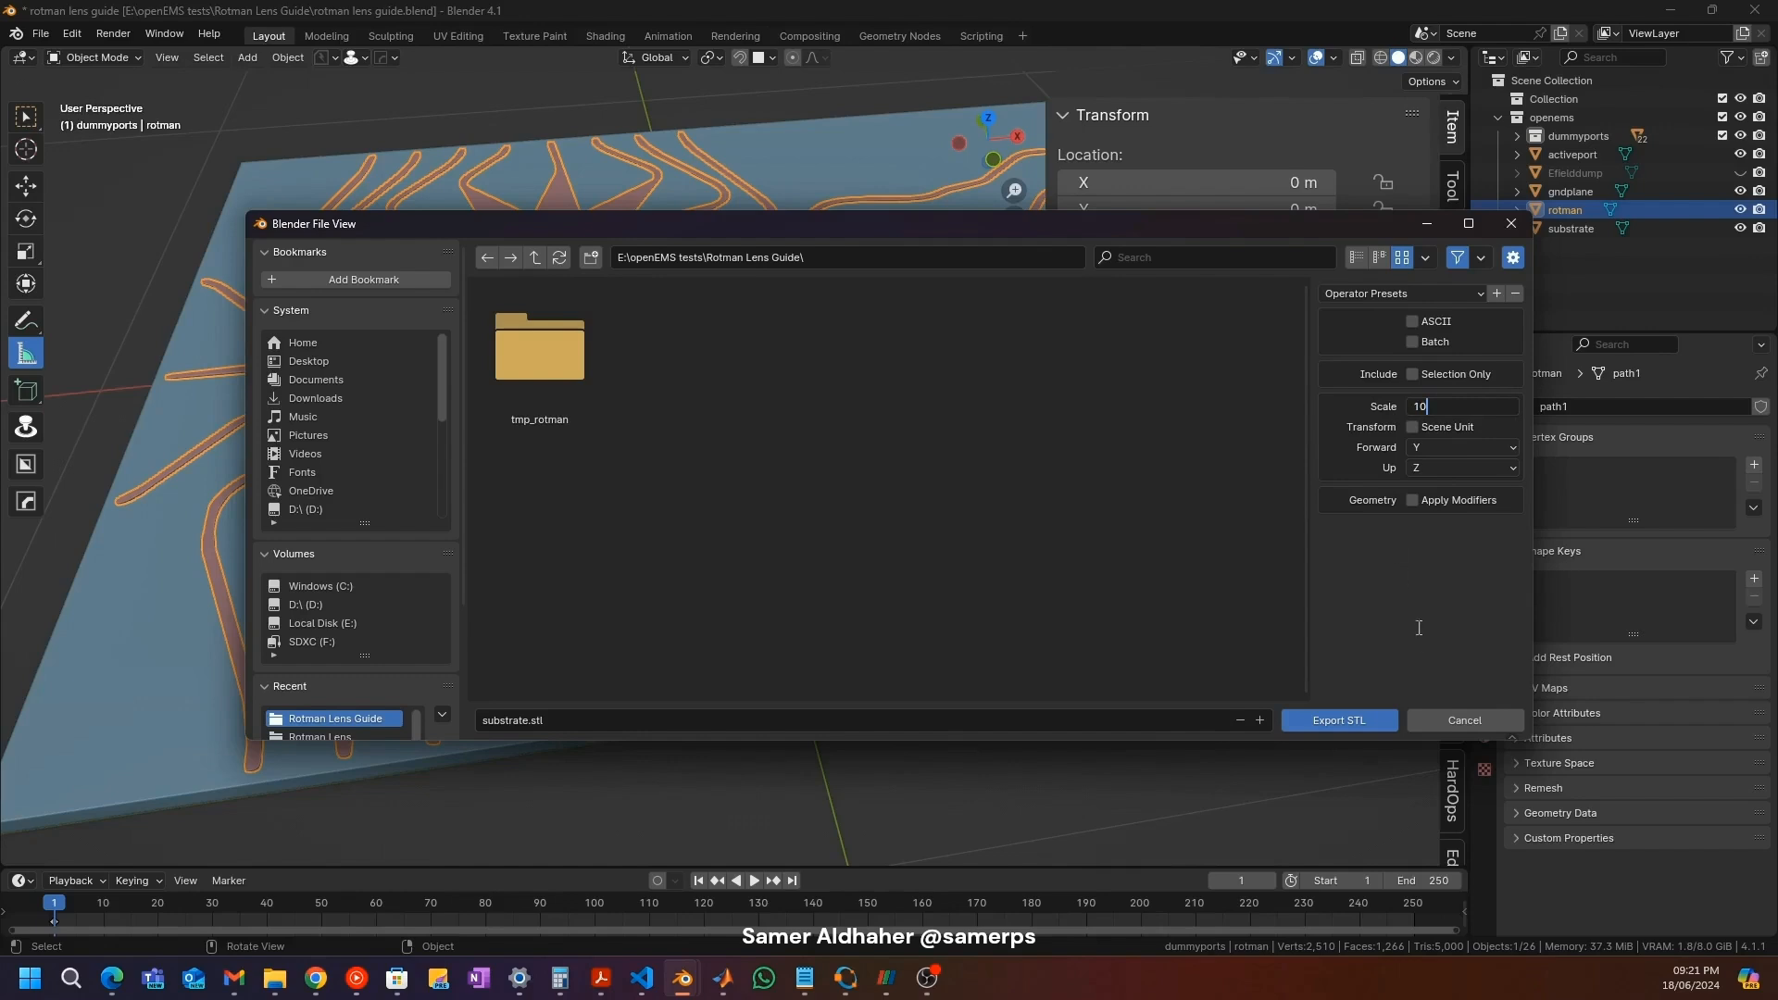
key(Return)
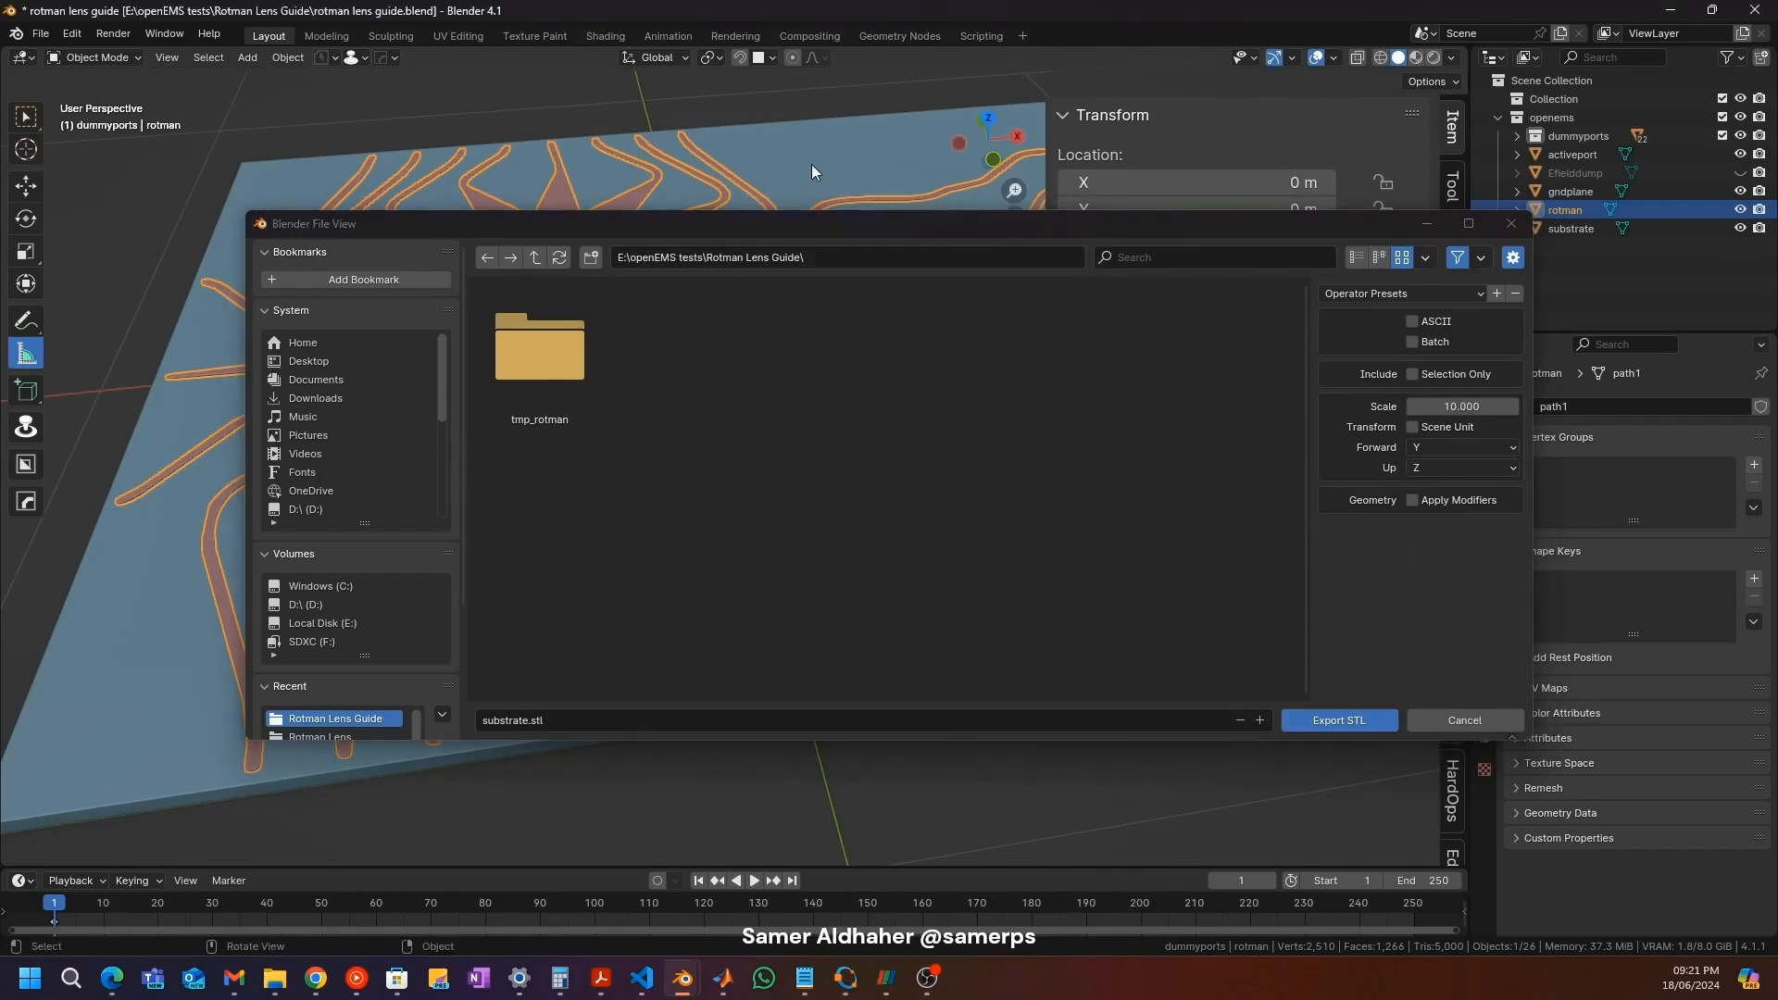
Step: Name the file rotmanlens.stl, enable ASCII, Selection Only and Apply Modifiers, and export it to the Rotman Lens Guide folder
click(516, 720)
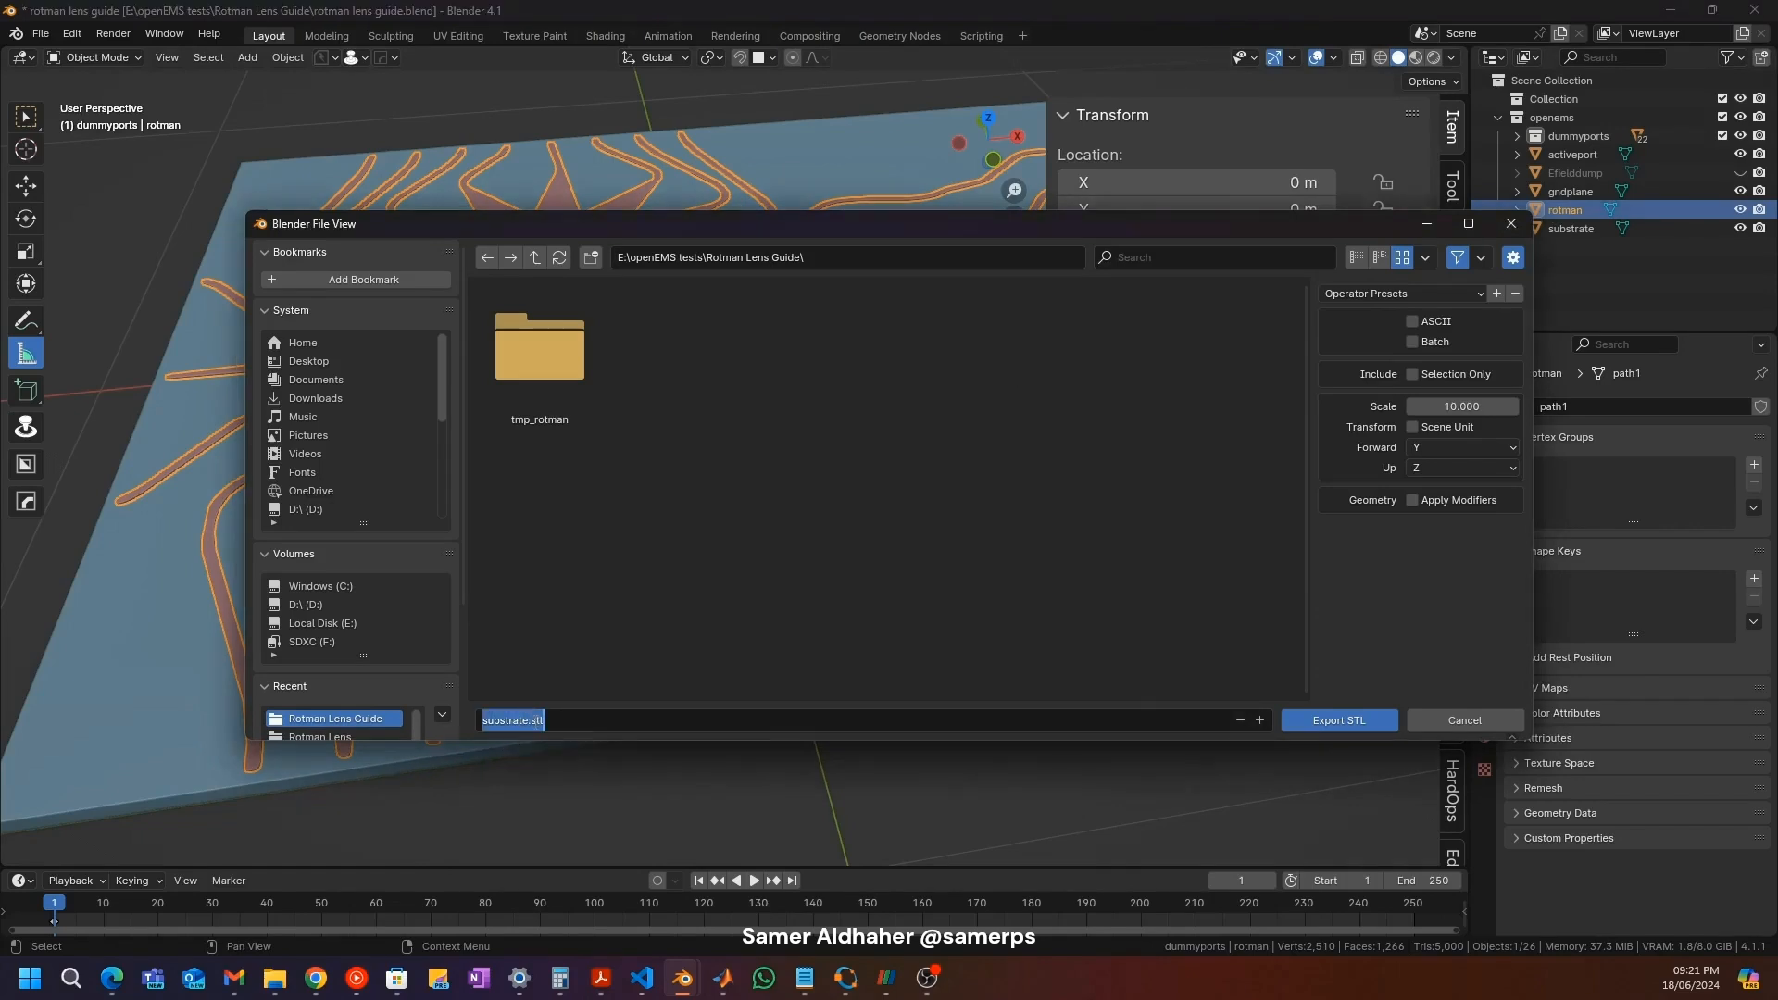
text(rotmanlens)
key(Return)
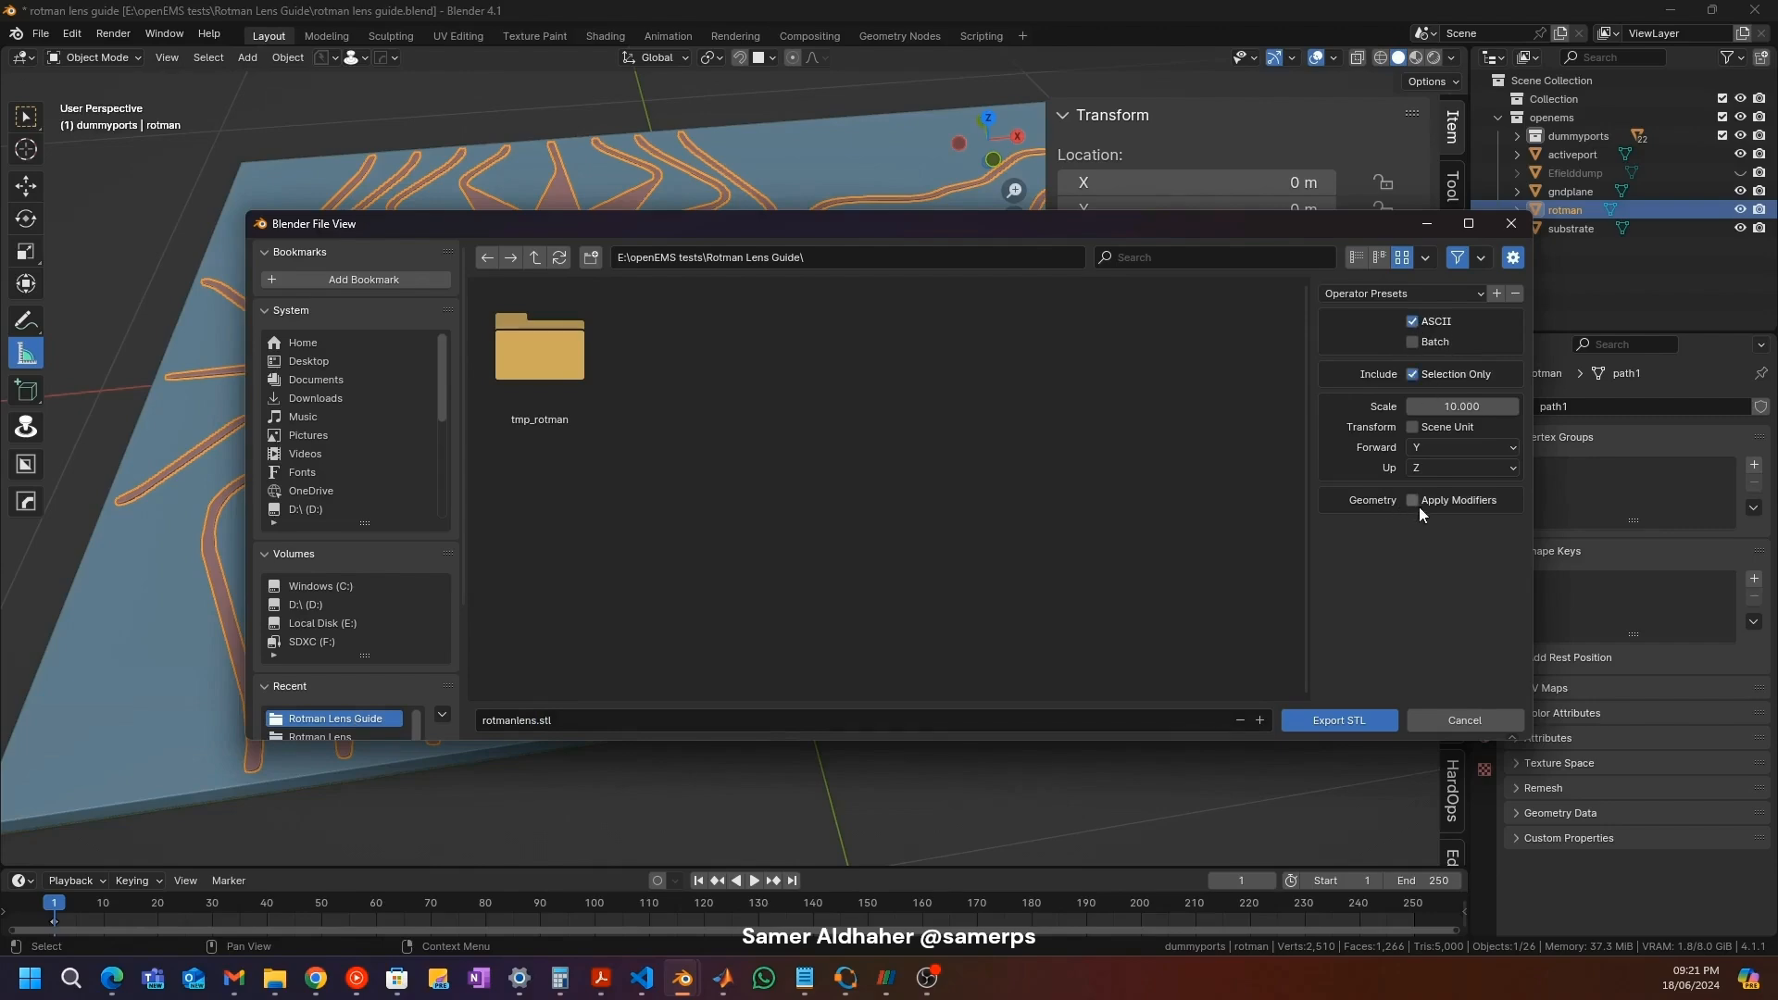
click(1324, 720)
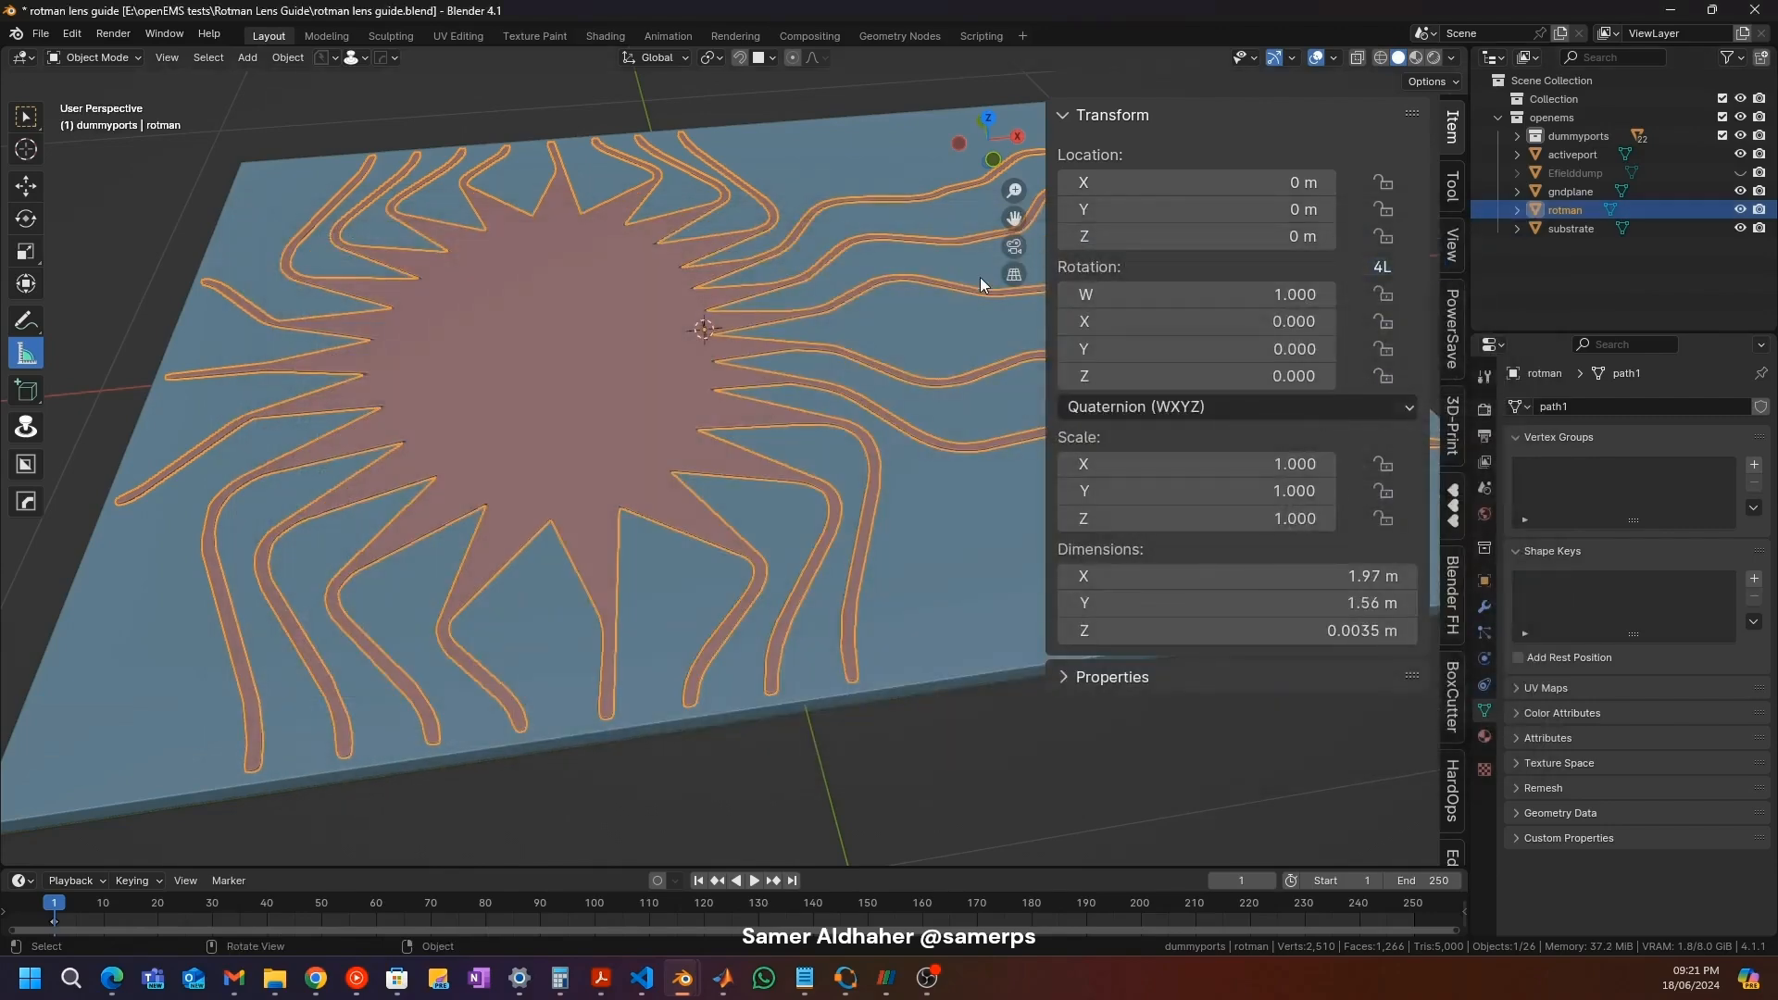
Step: Export the substrate object as substrate.stl with the same ASCII, selection-only and scale settings
click(1576, 230)
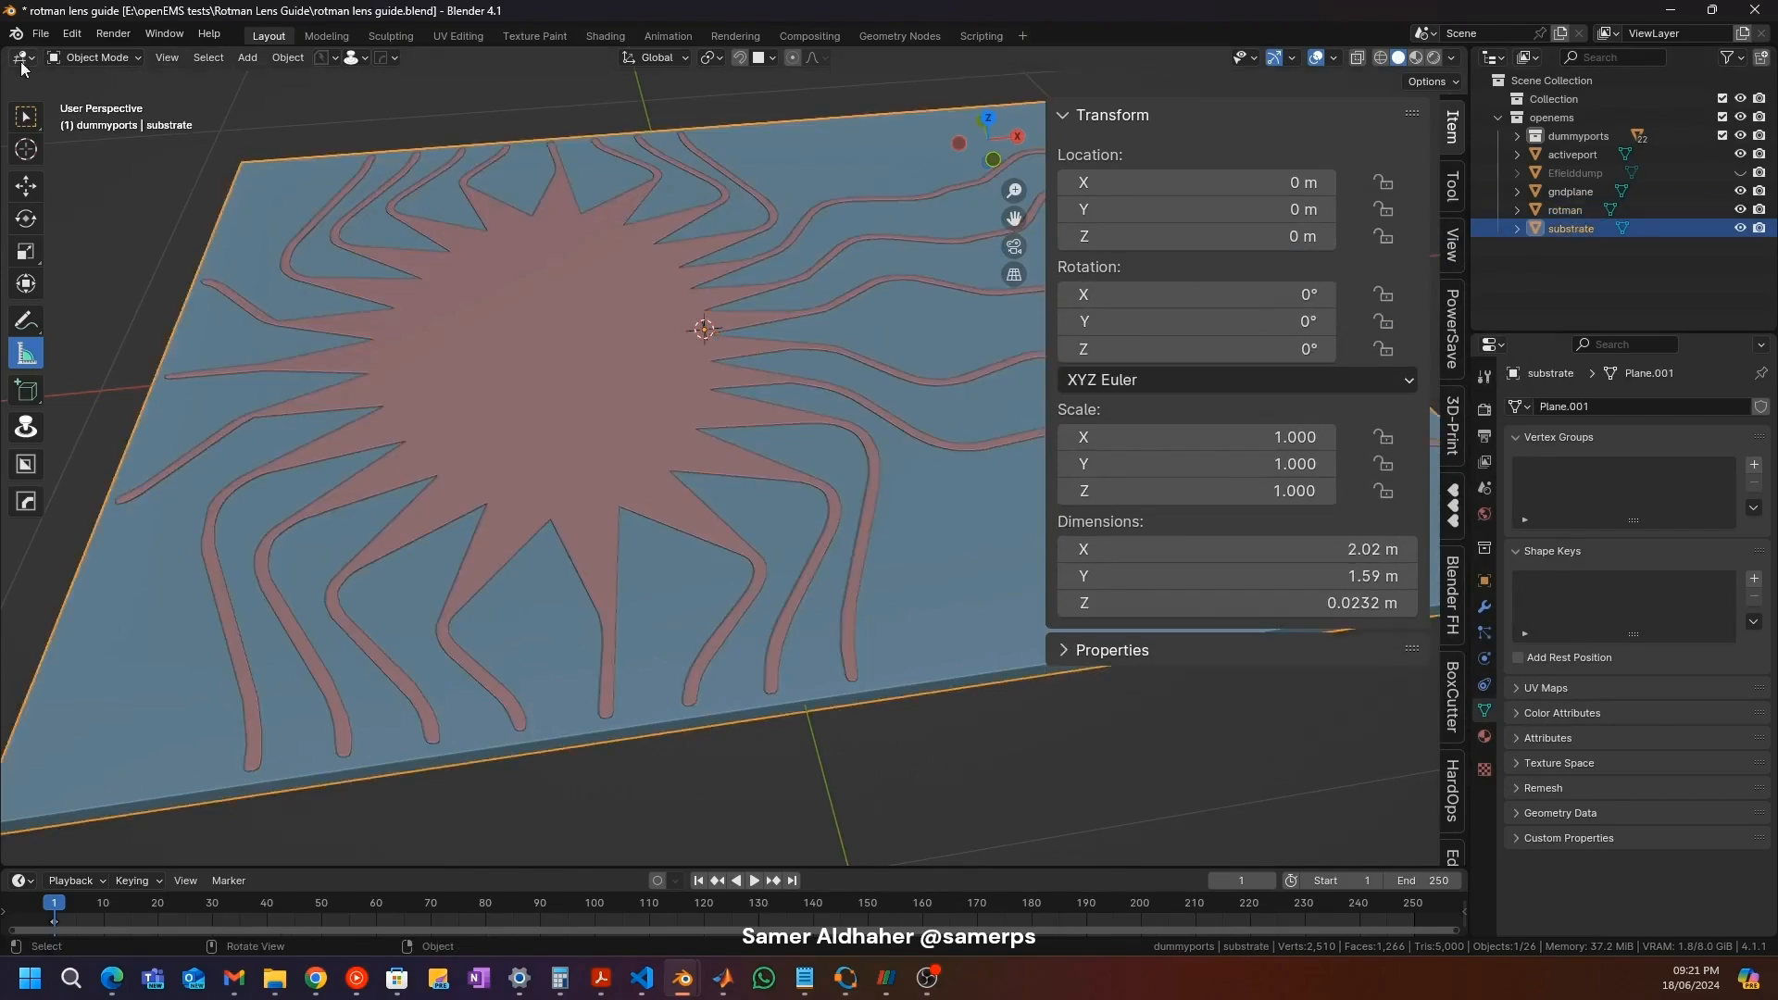
click(40, 34)
mouse_move(70, 315)
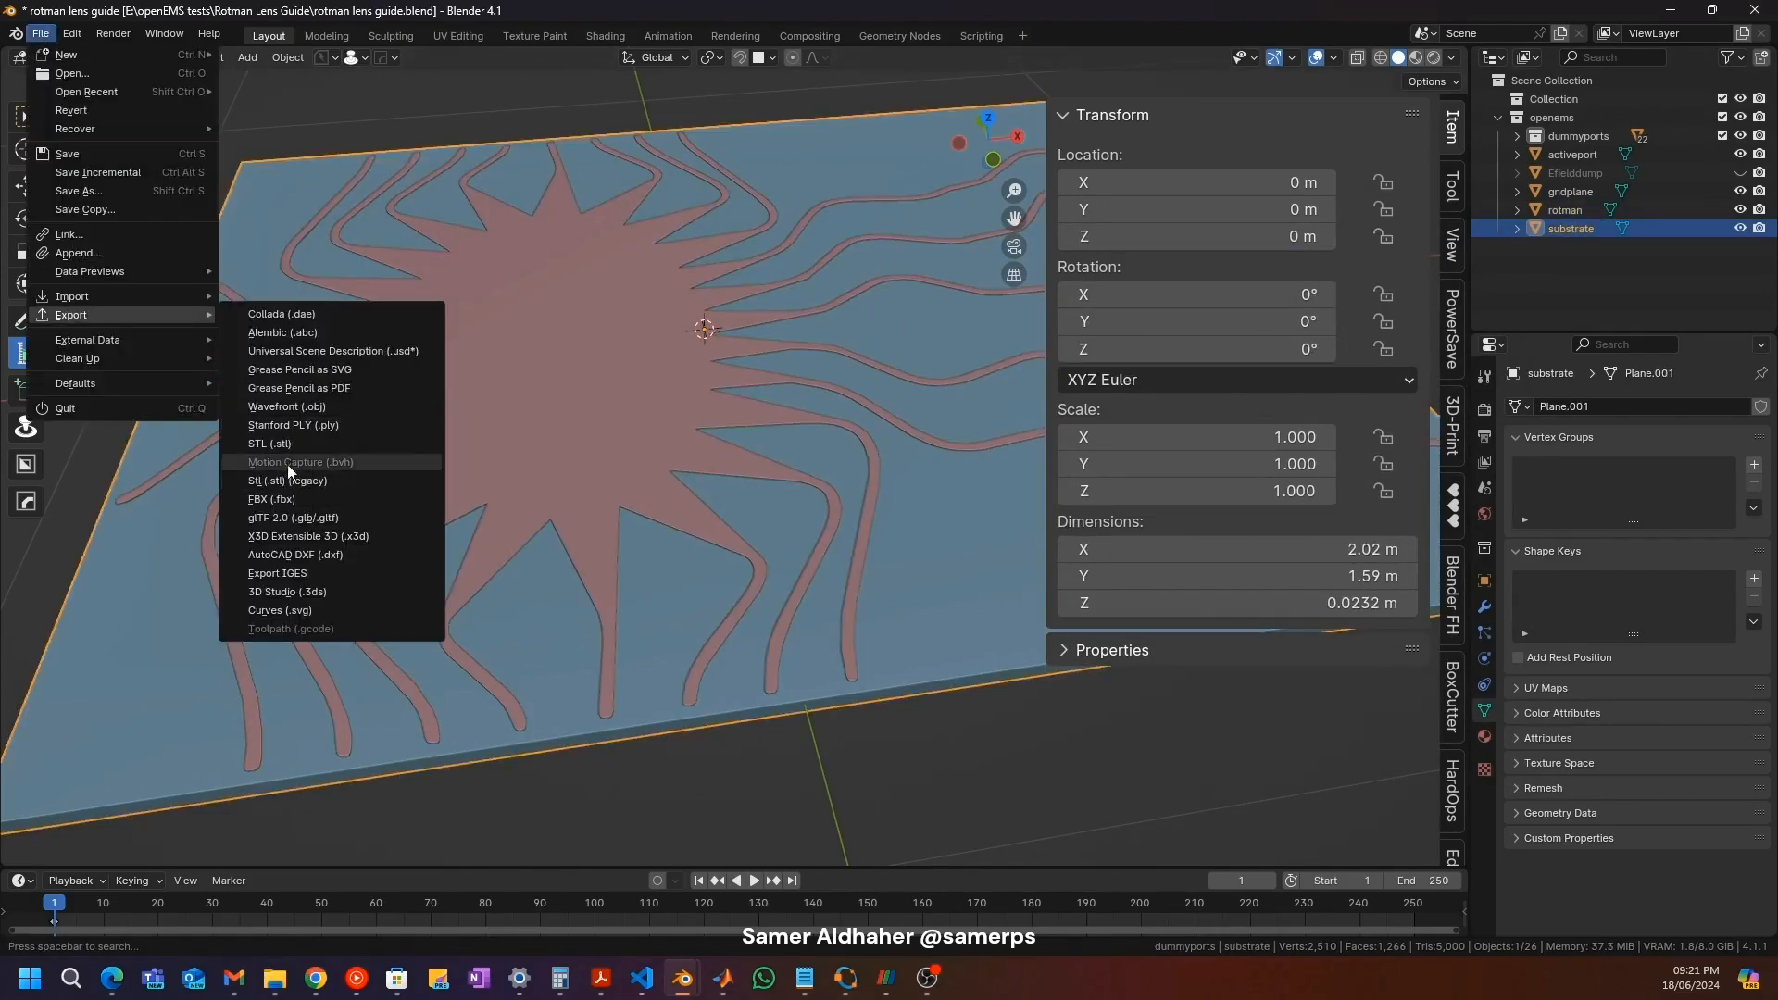
click(269, 443)
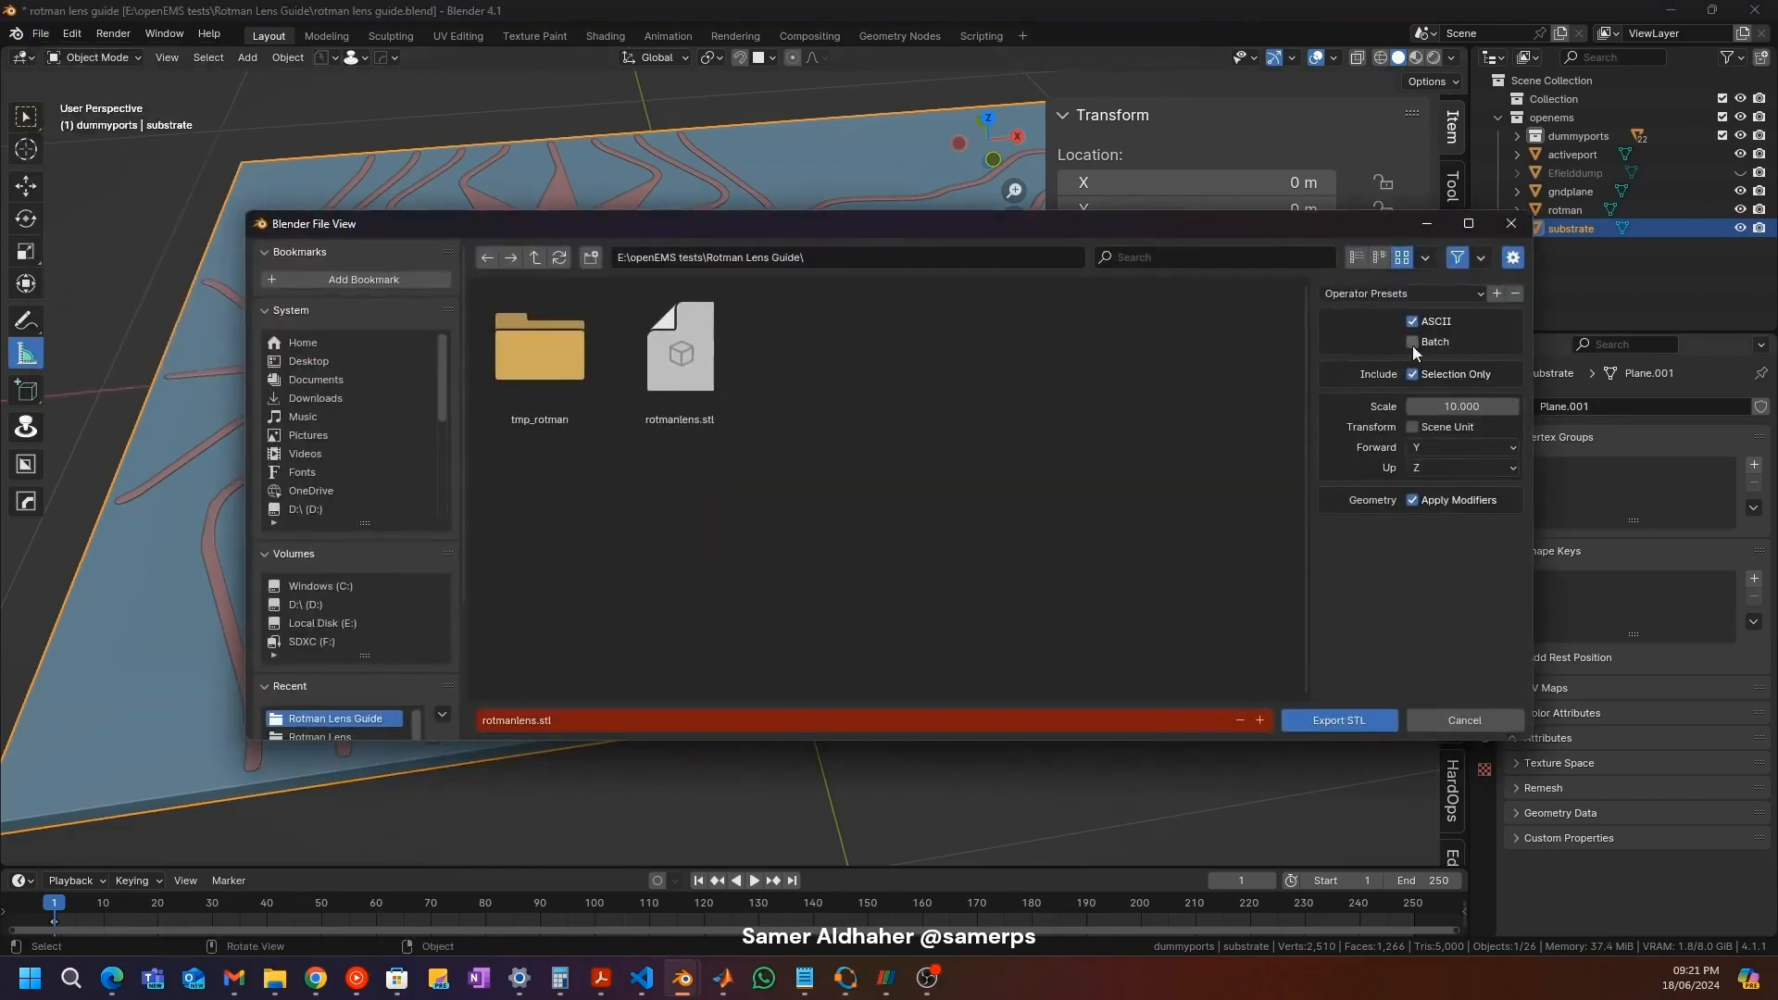
click(516, 720)
text(substrate)
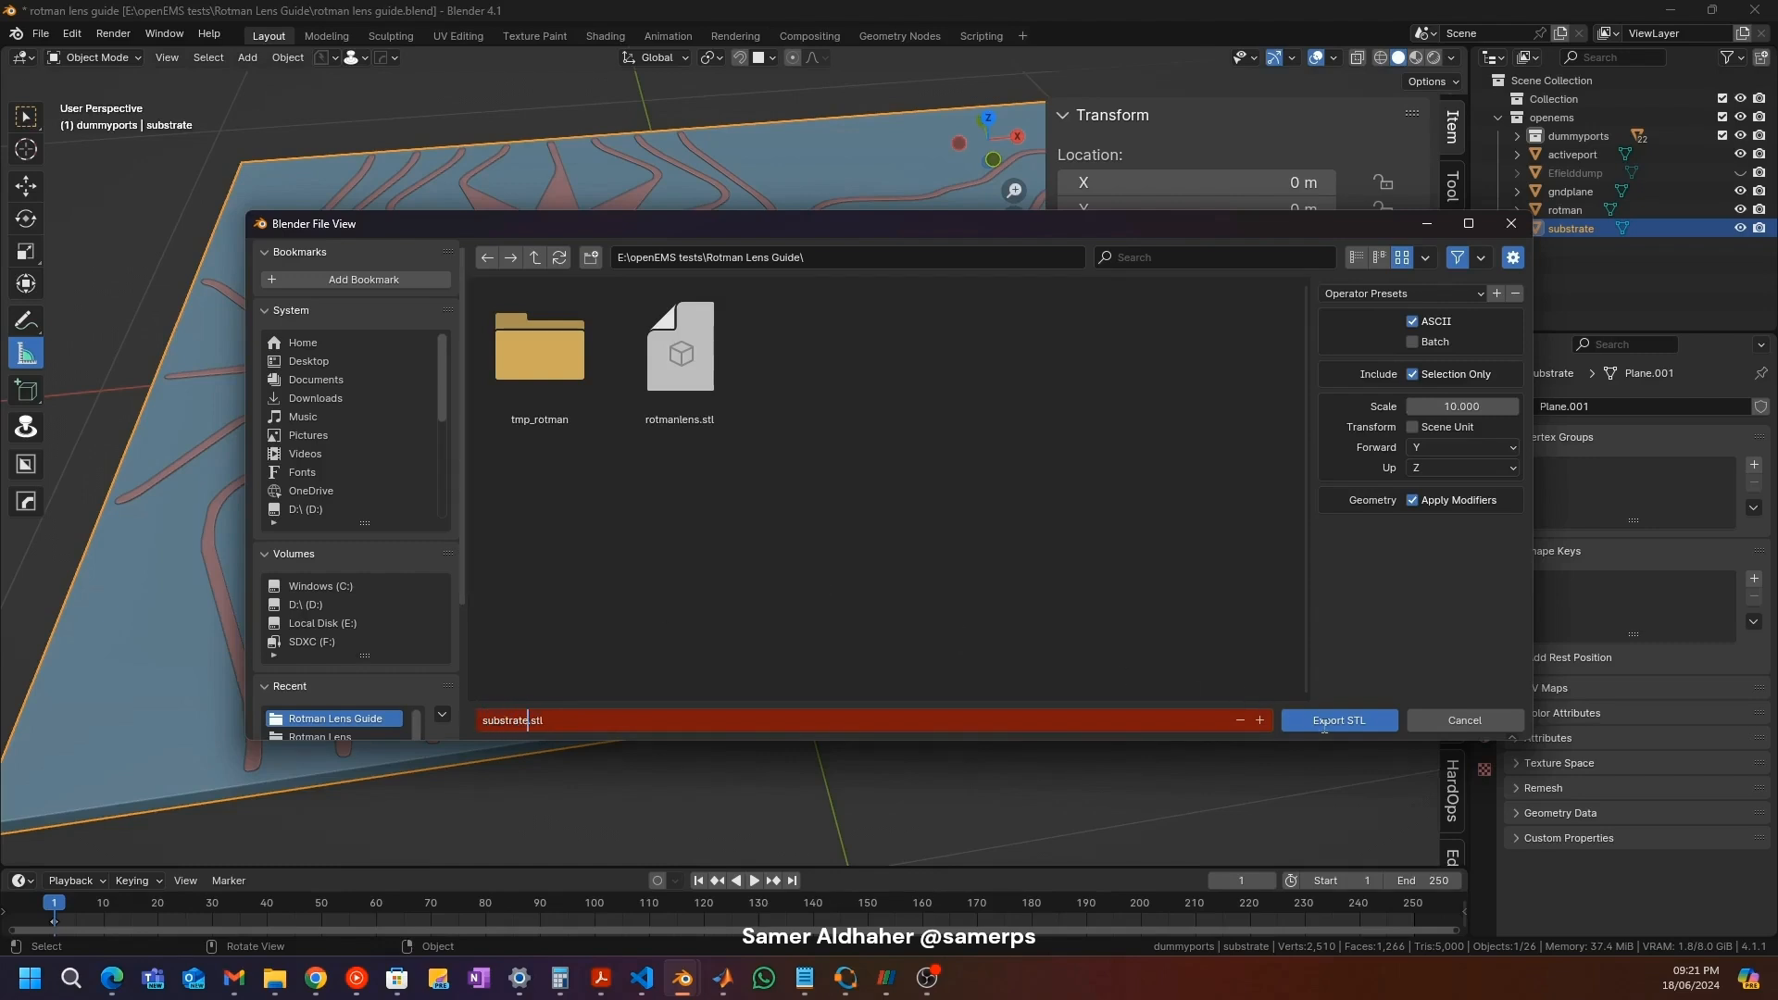
click(1324, 721)
Step: Select the ground plane on the board's underside and export it as gndplane.stl with the same STL settings
click(867, 234)
middle_drag(867, 234, 503, 361)
click(41, 33)
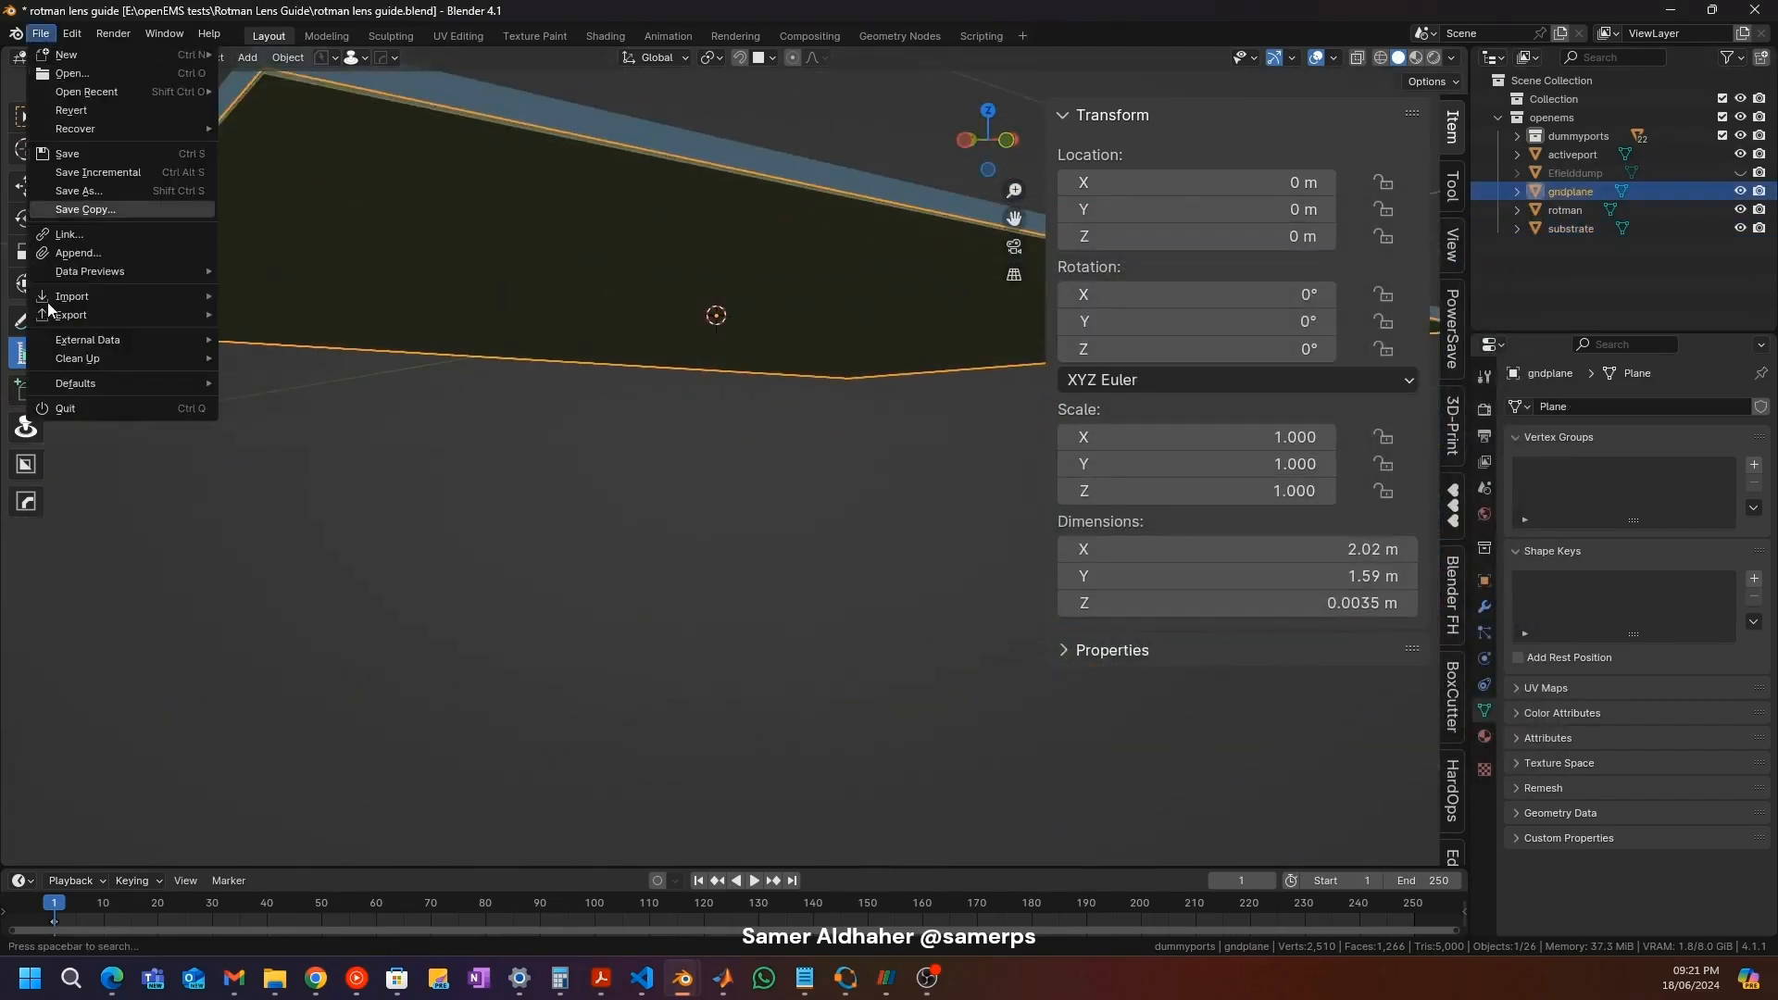
mouse_move(74, 315)
click(339, 447)
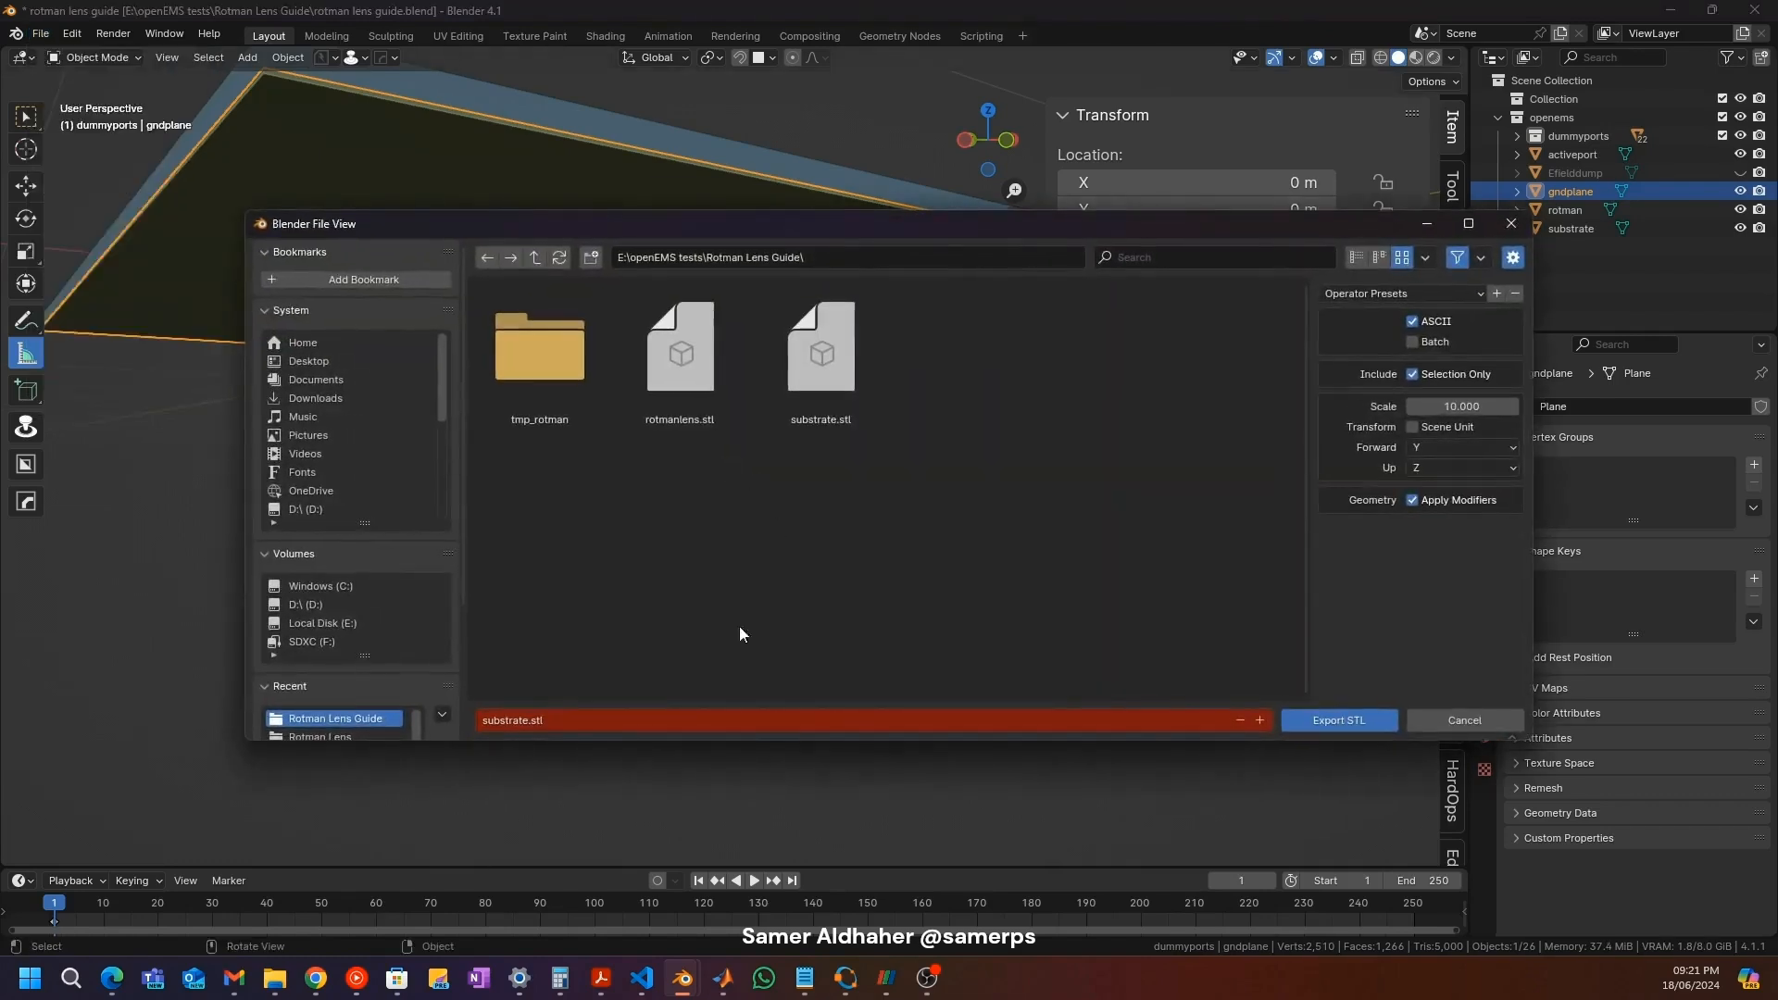
click(528, 722)
drag(523, 721, 408, 719)
key(BackSpace)
text(gndplan)
click(1349, 726)
click(1349, 726)
Step: Hide the substrate while keeping the ground plane visible under the traces and port blocks
scroll(602, 325, down, 3)
middle_drag(603, 325, 579, 417)
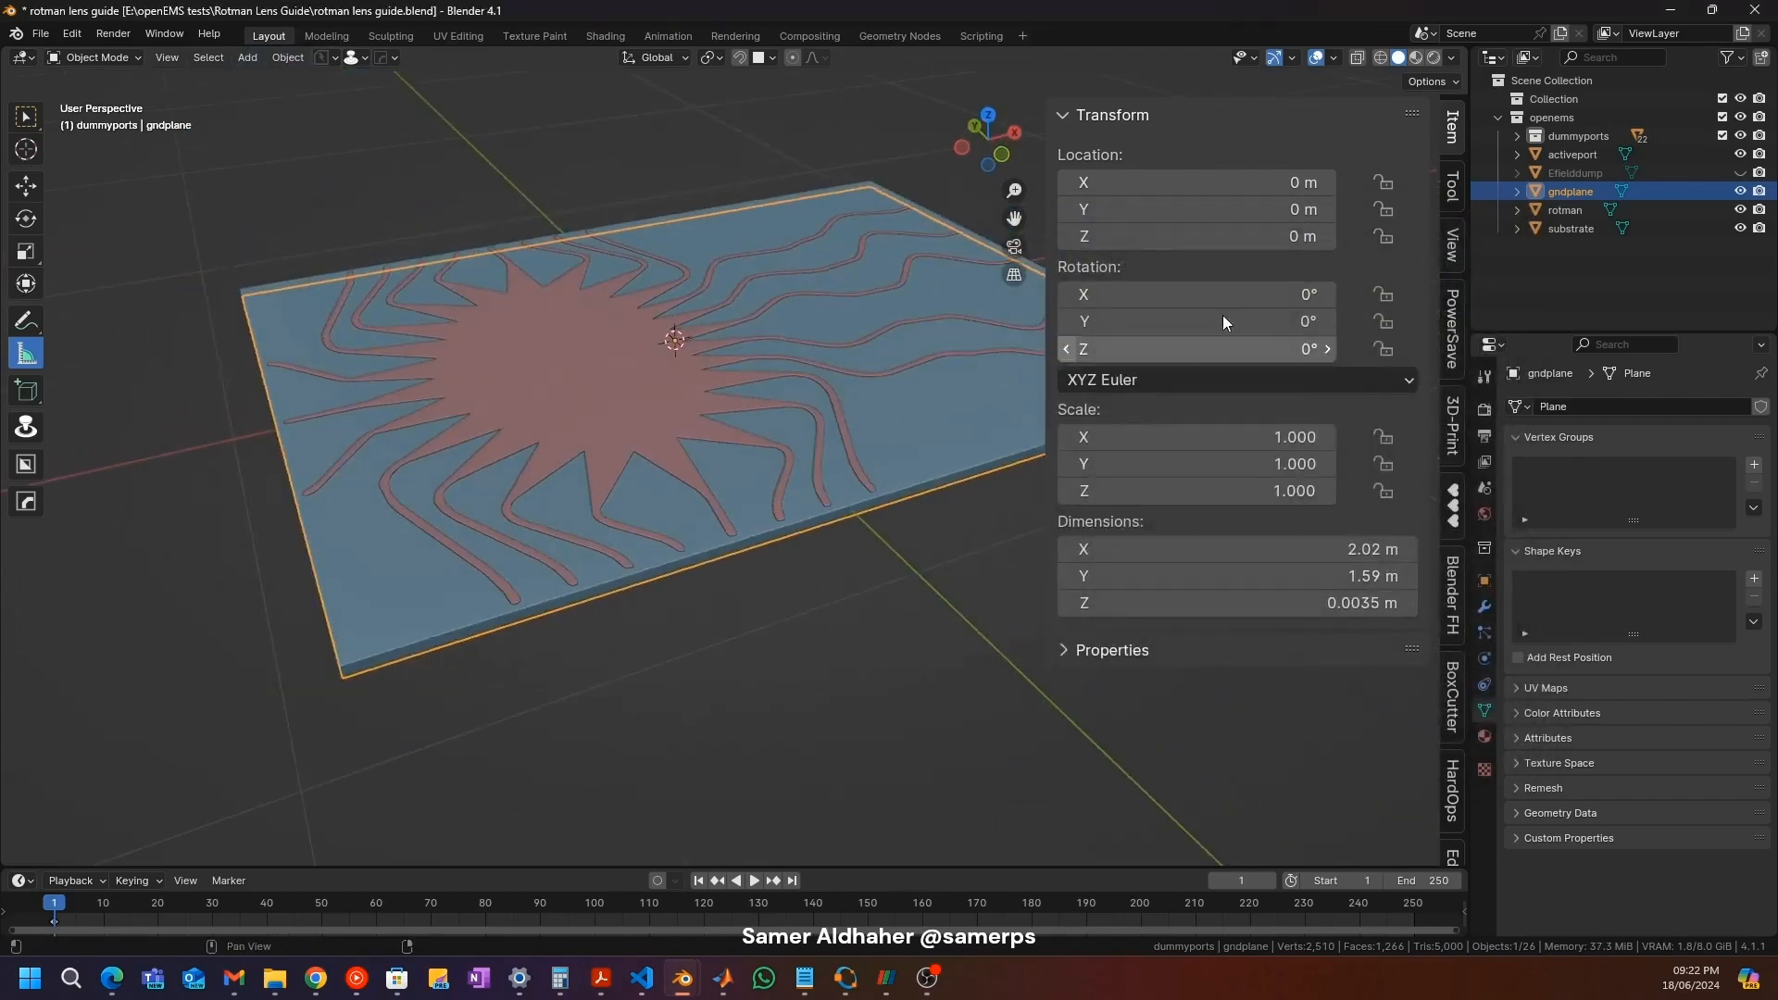
click(1740, 191)
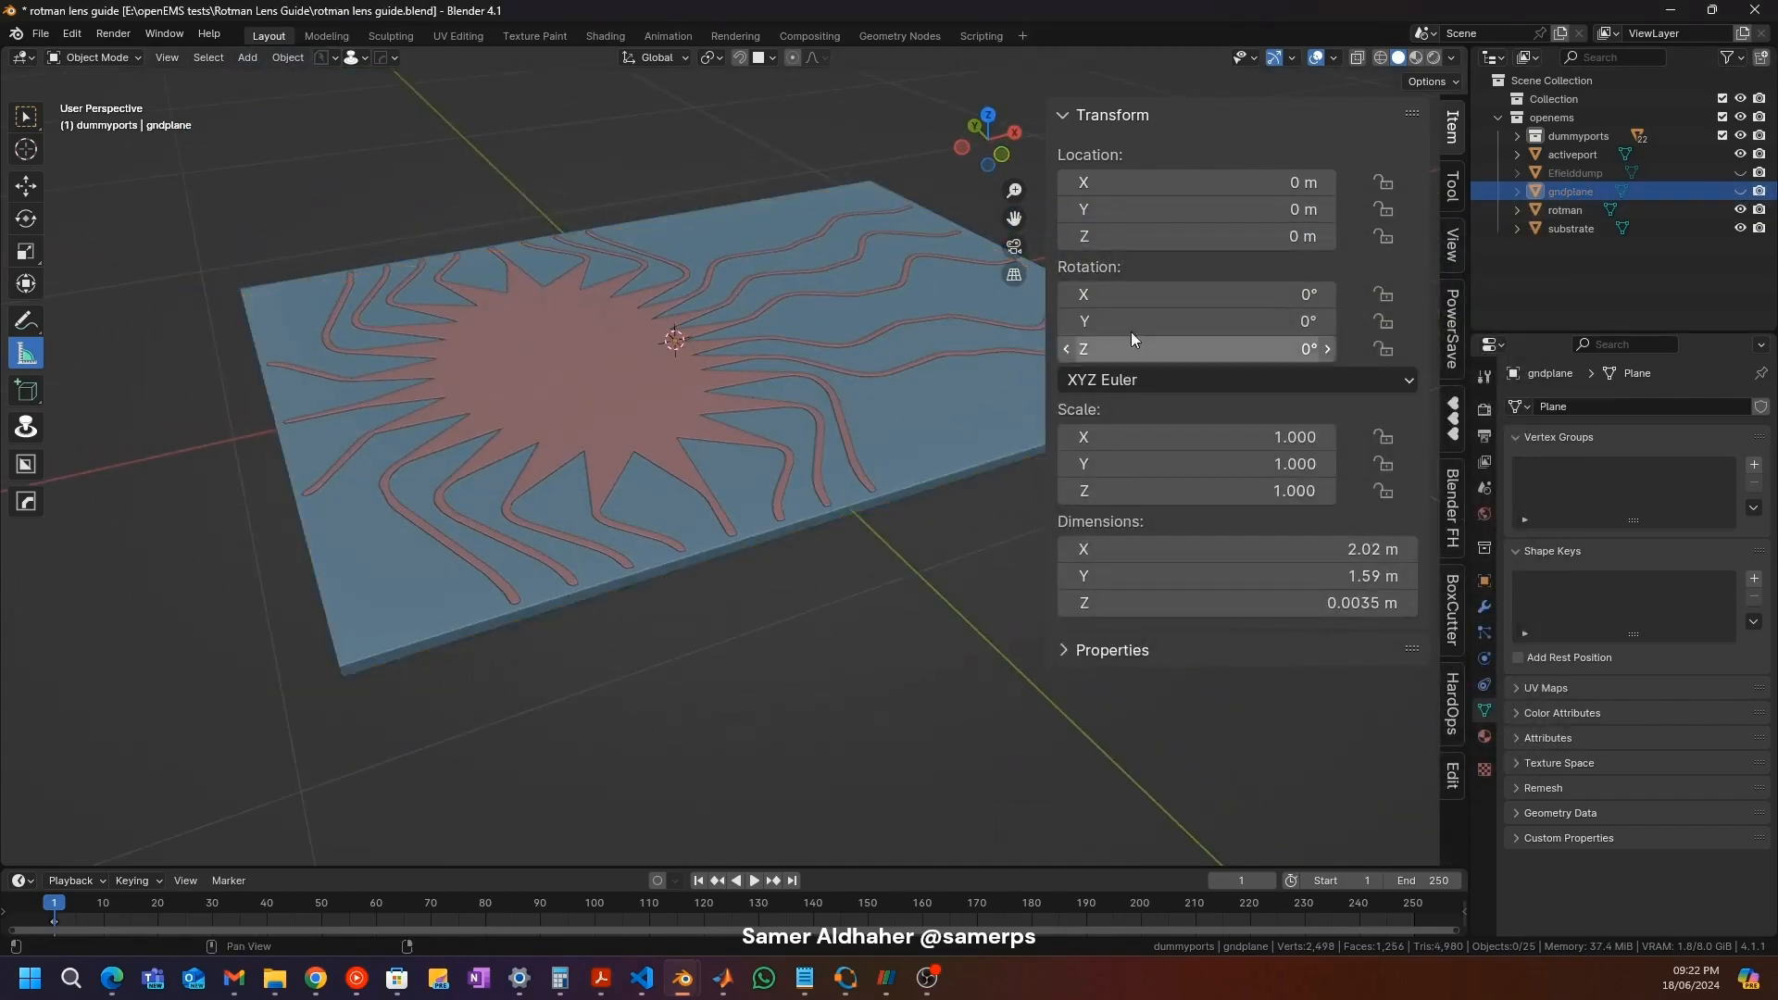
click(1741, 228)
click(1740, 192)
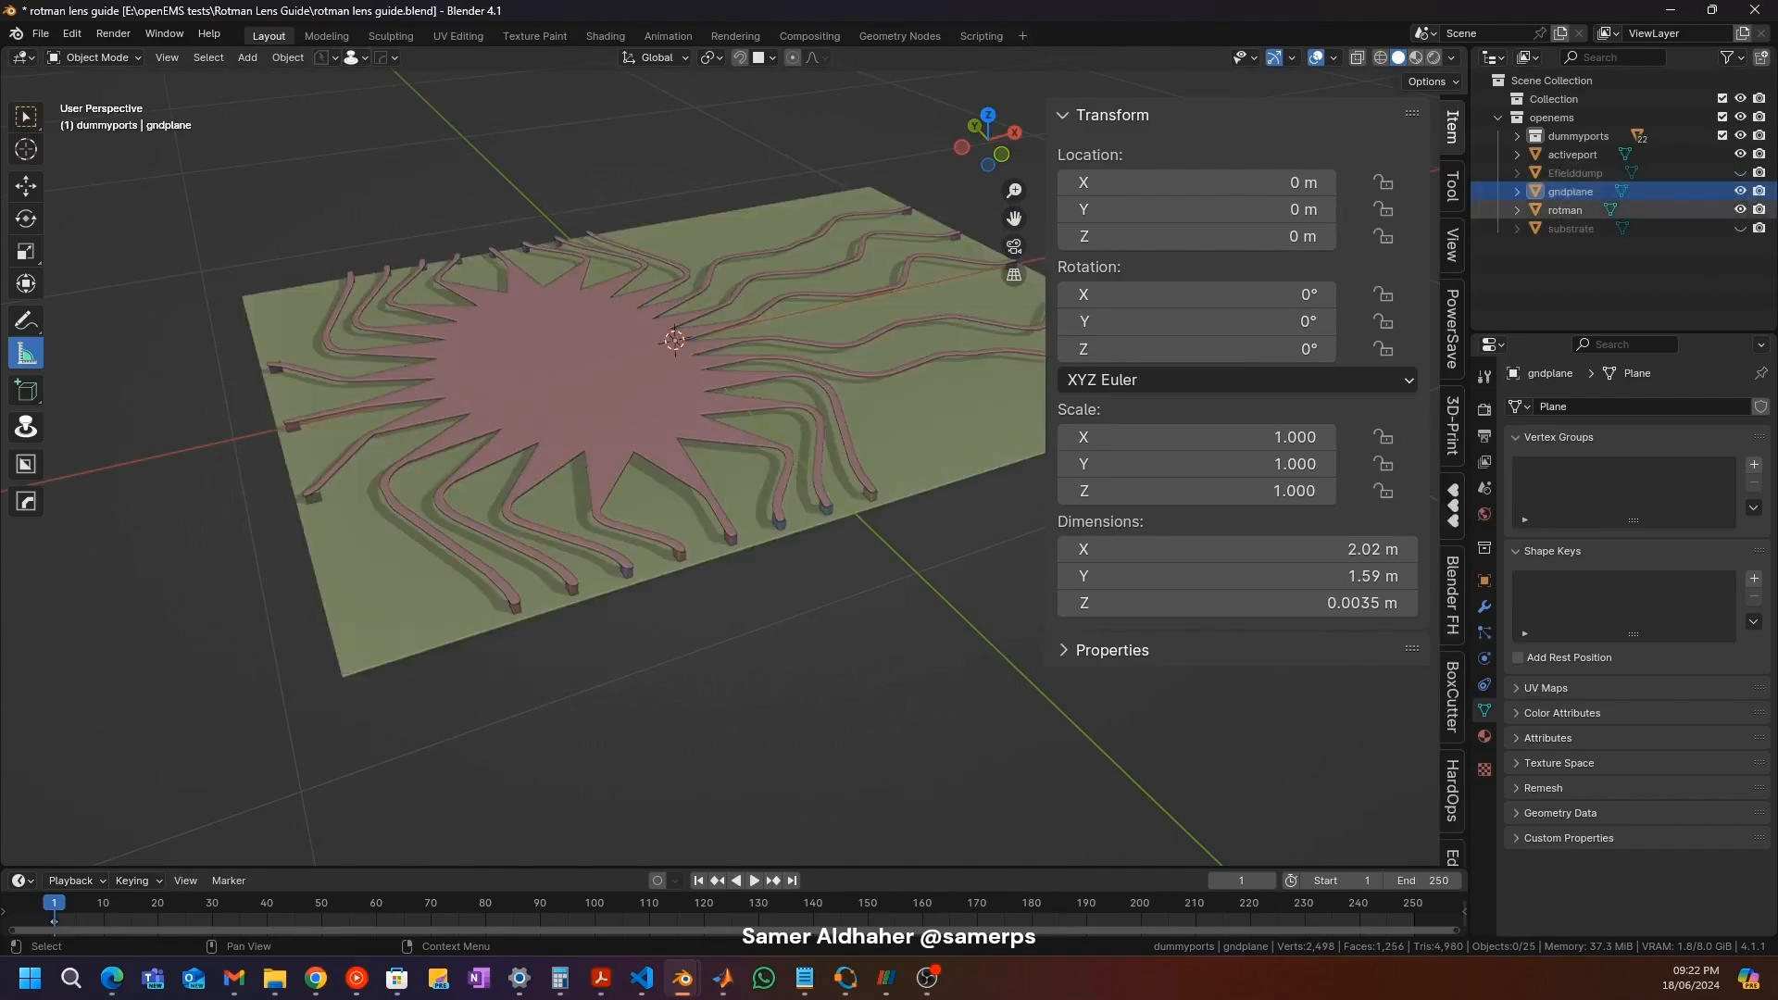
Step: Unhide and select the Efielddump box, narrow the sidebar, and isolate the box in local view
click(1741, 173)
click(442, 500)
middle_drag(425, 441, 712, 422)
drag(1046, 354, 1146, 354)
middle_drag(497, 605, 407, 614)
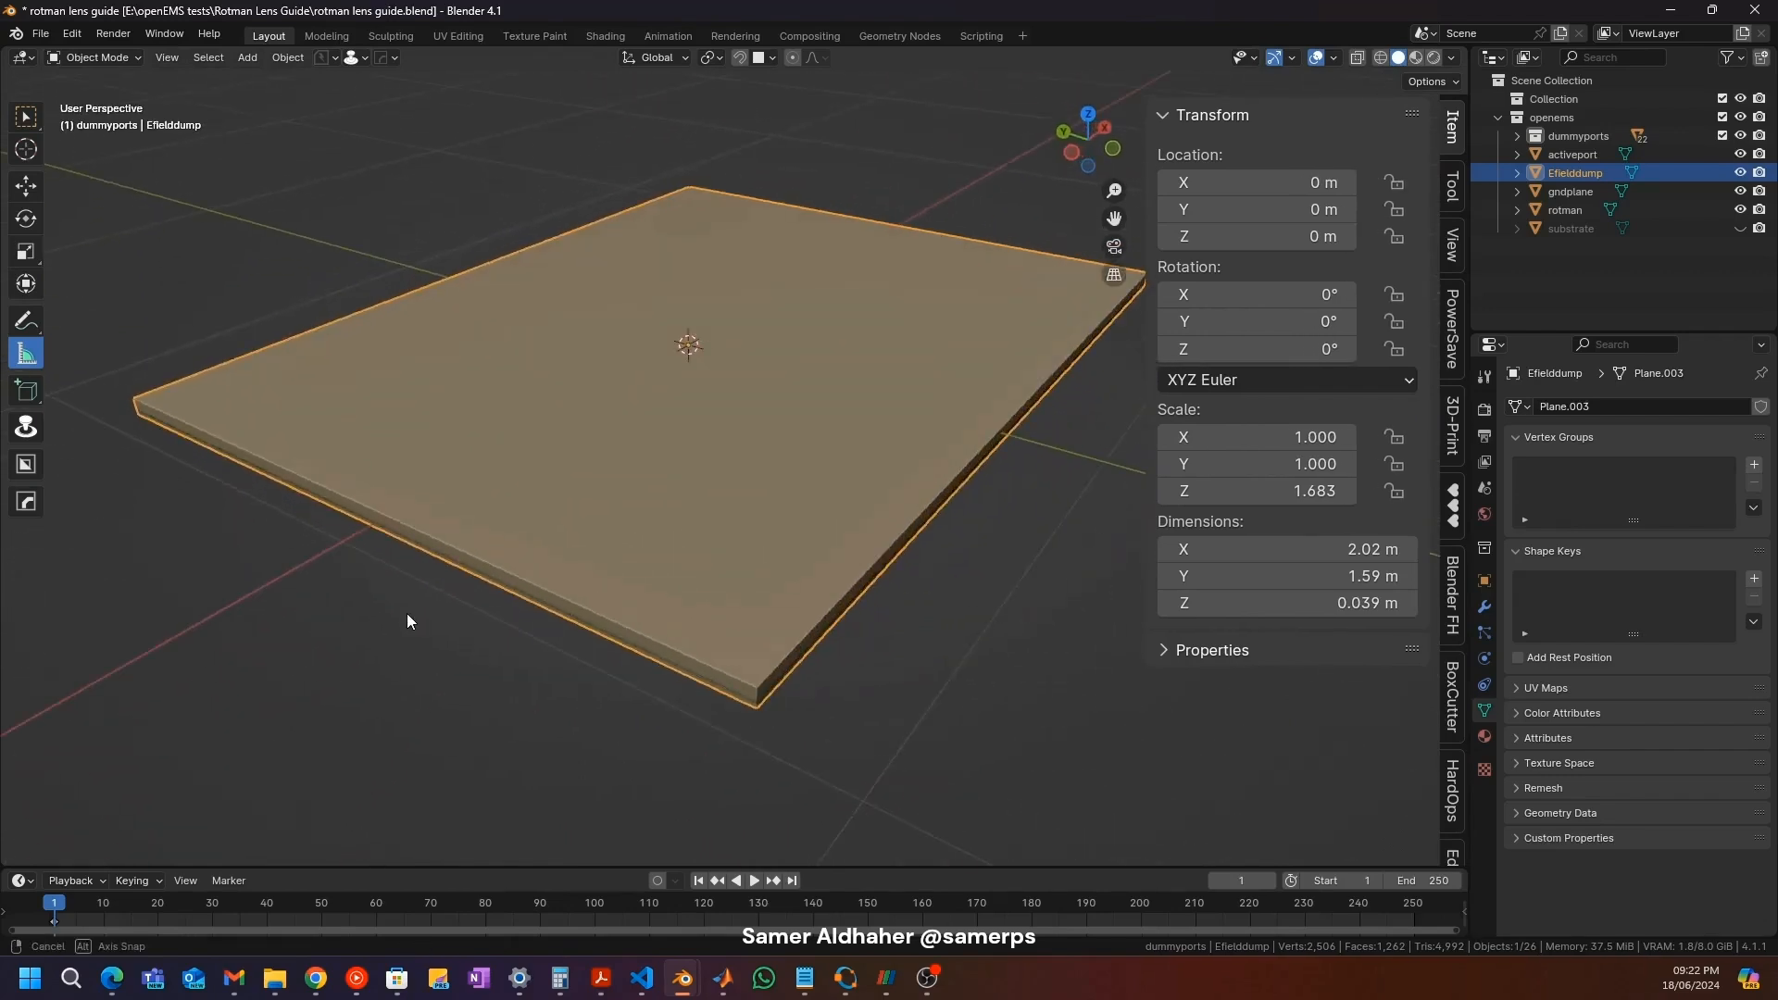
key(KP_Divide)
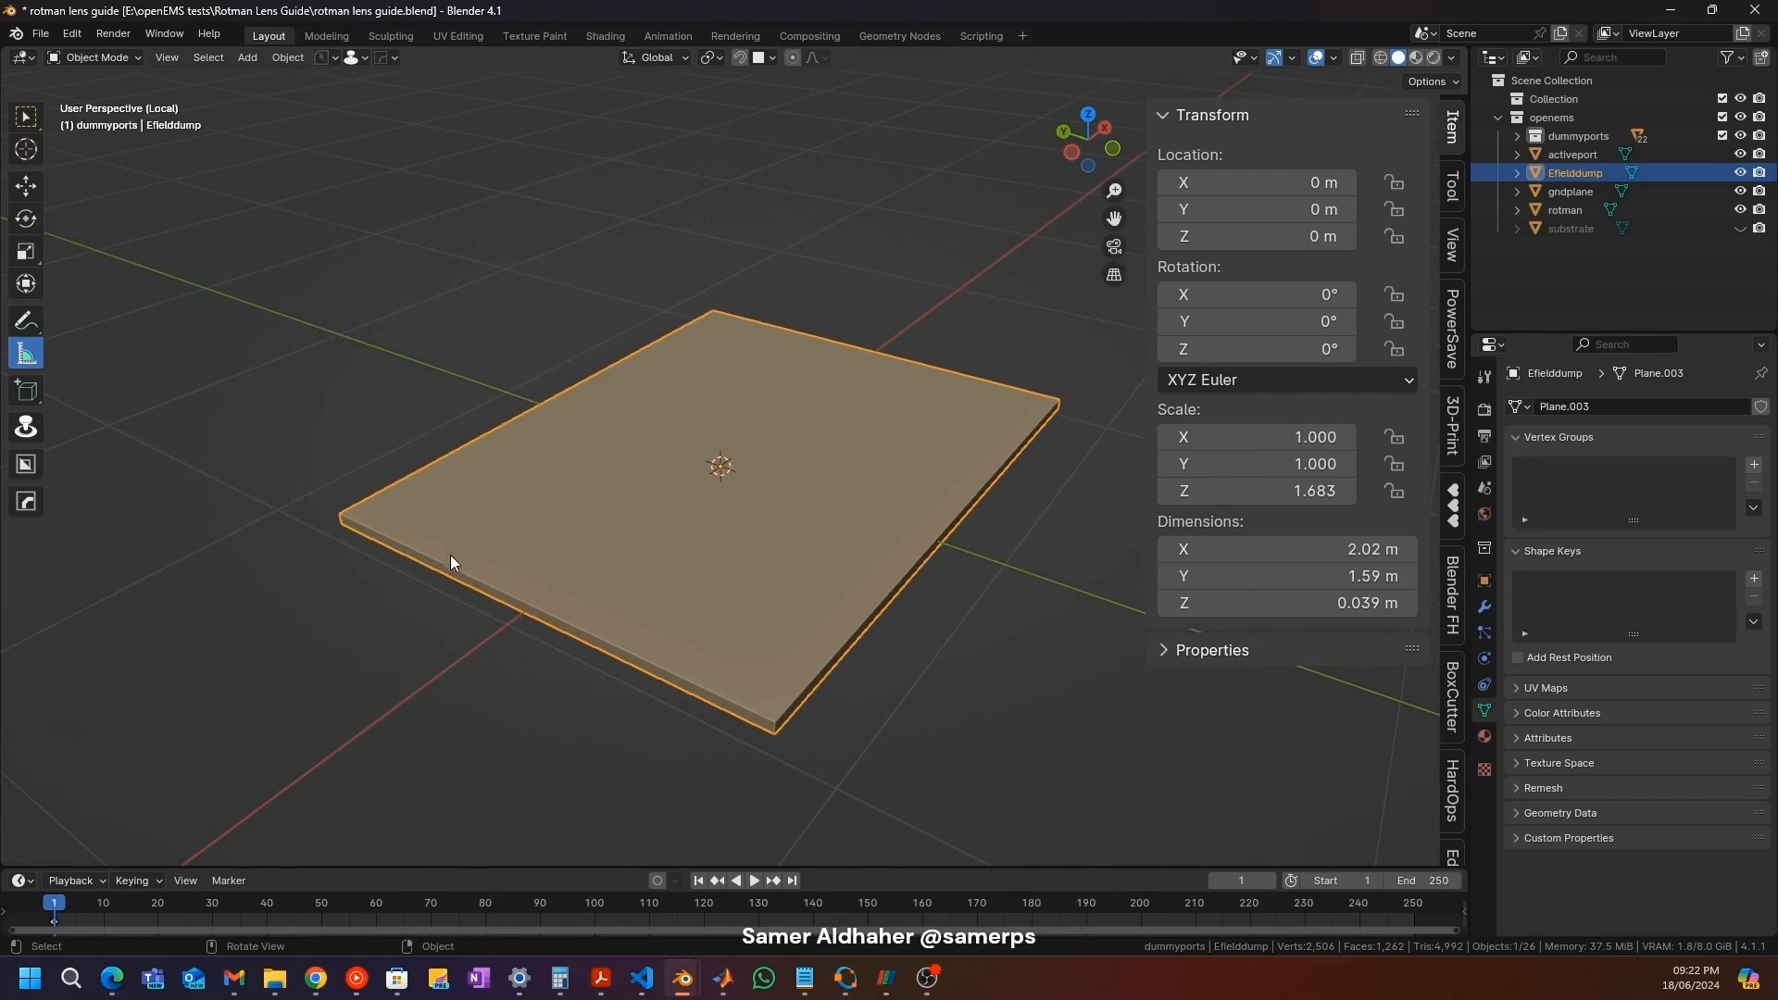
middle_drag(759, 574, 338, 496)
Step: Enter Edit Mode on Efielddump, turn on X-ray, and inspect the coordinates of its corner vertices
key(Tab)
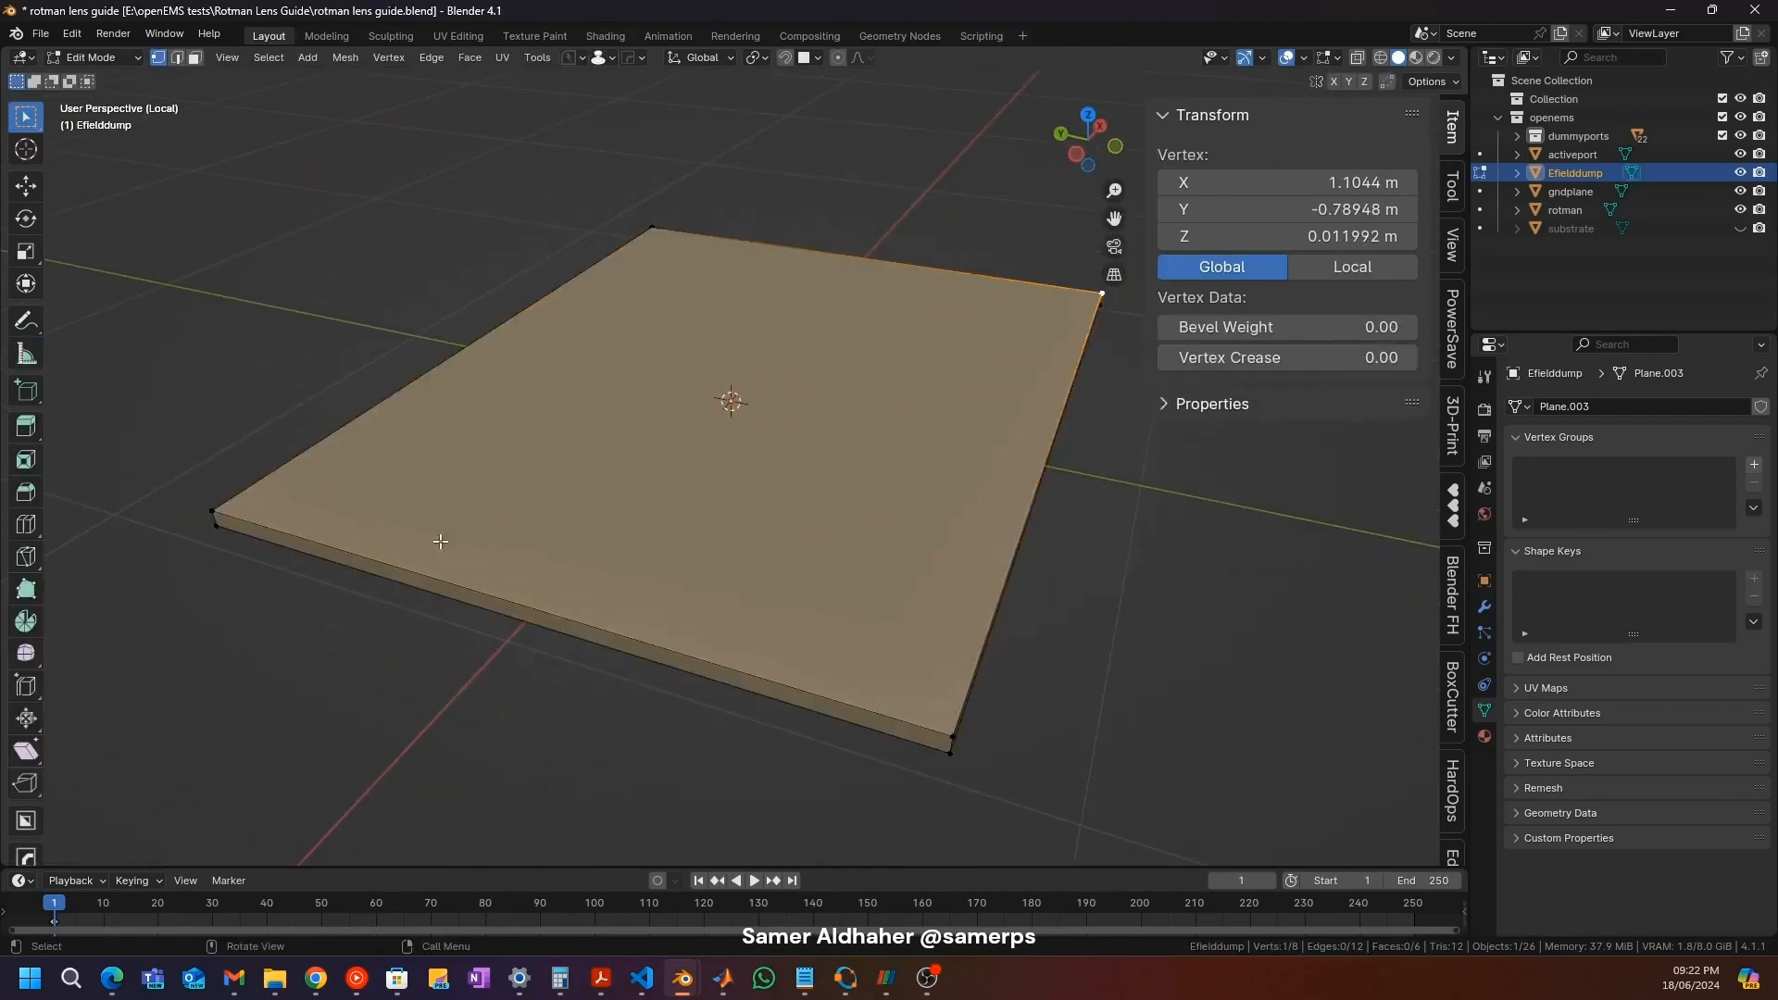
click(216, 510)
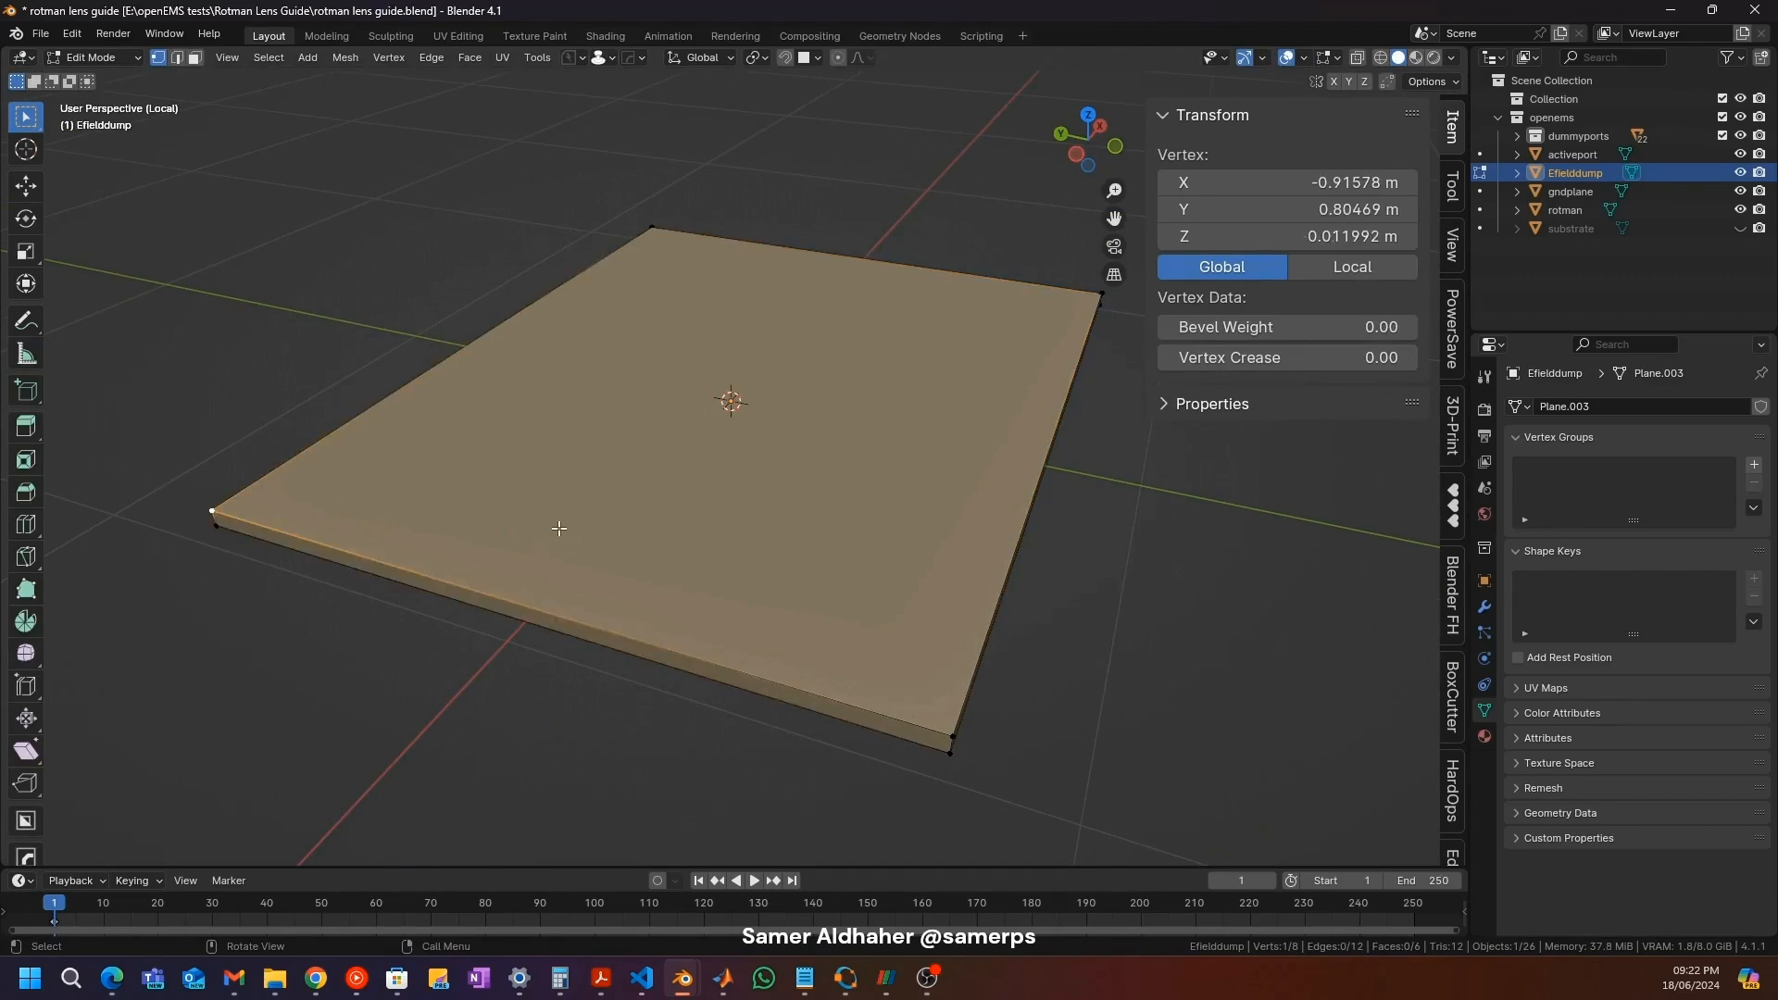
key(alt+z)
click(219, 519)
click(946, 748)
click(955, 735)
middle_drag(953, 732, 937, 717)
shift+middle_drag(326, 531, 572, 481)
scroll(571, 480, up, 1)
scroll(572, 481, down, 2)
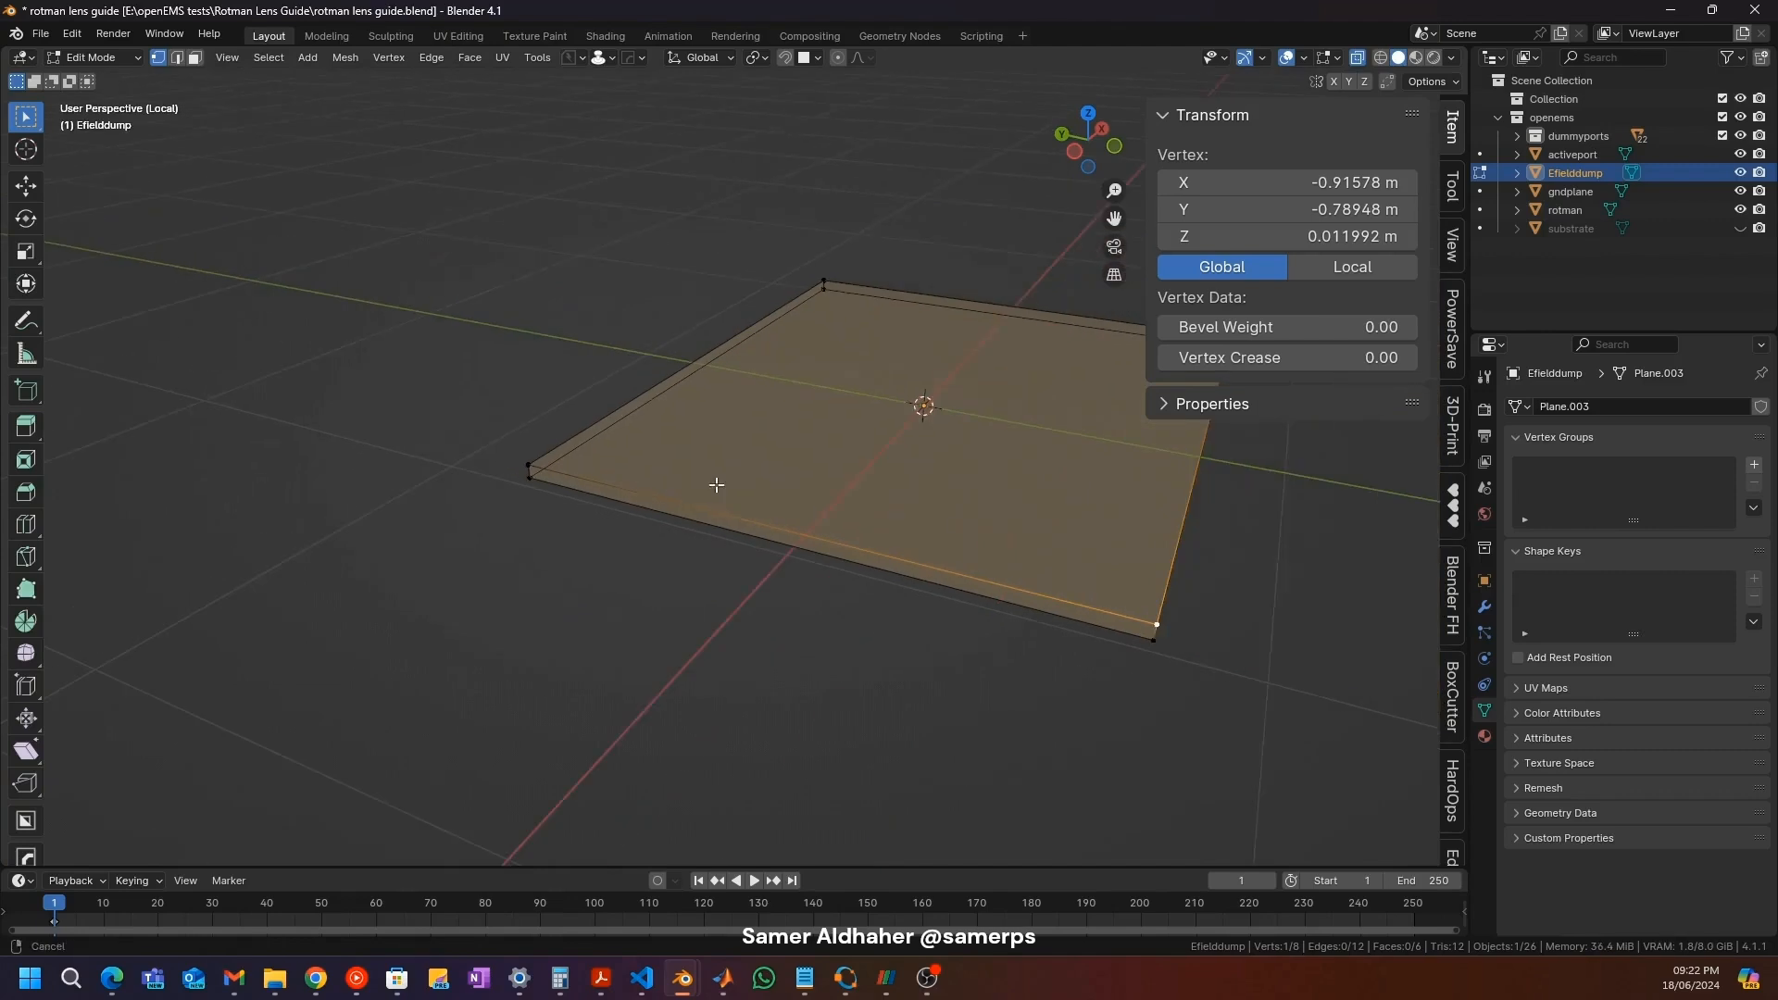
shift+middle_drag(718, 485, 509, 505)
Step: Select the box's lower corner vertex at negative X and positive Y, and compare its Local and Global coordinates
click(324, 507)
click(917, 408)
middle_drag(377, 528, 295, 507)
shift+middle_drag(383, 472, 482, 464)
scroll(337, 548, up, 3)
click(319, 578)
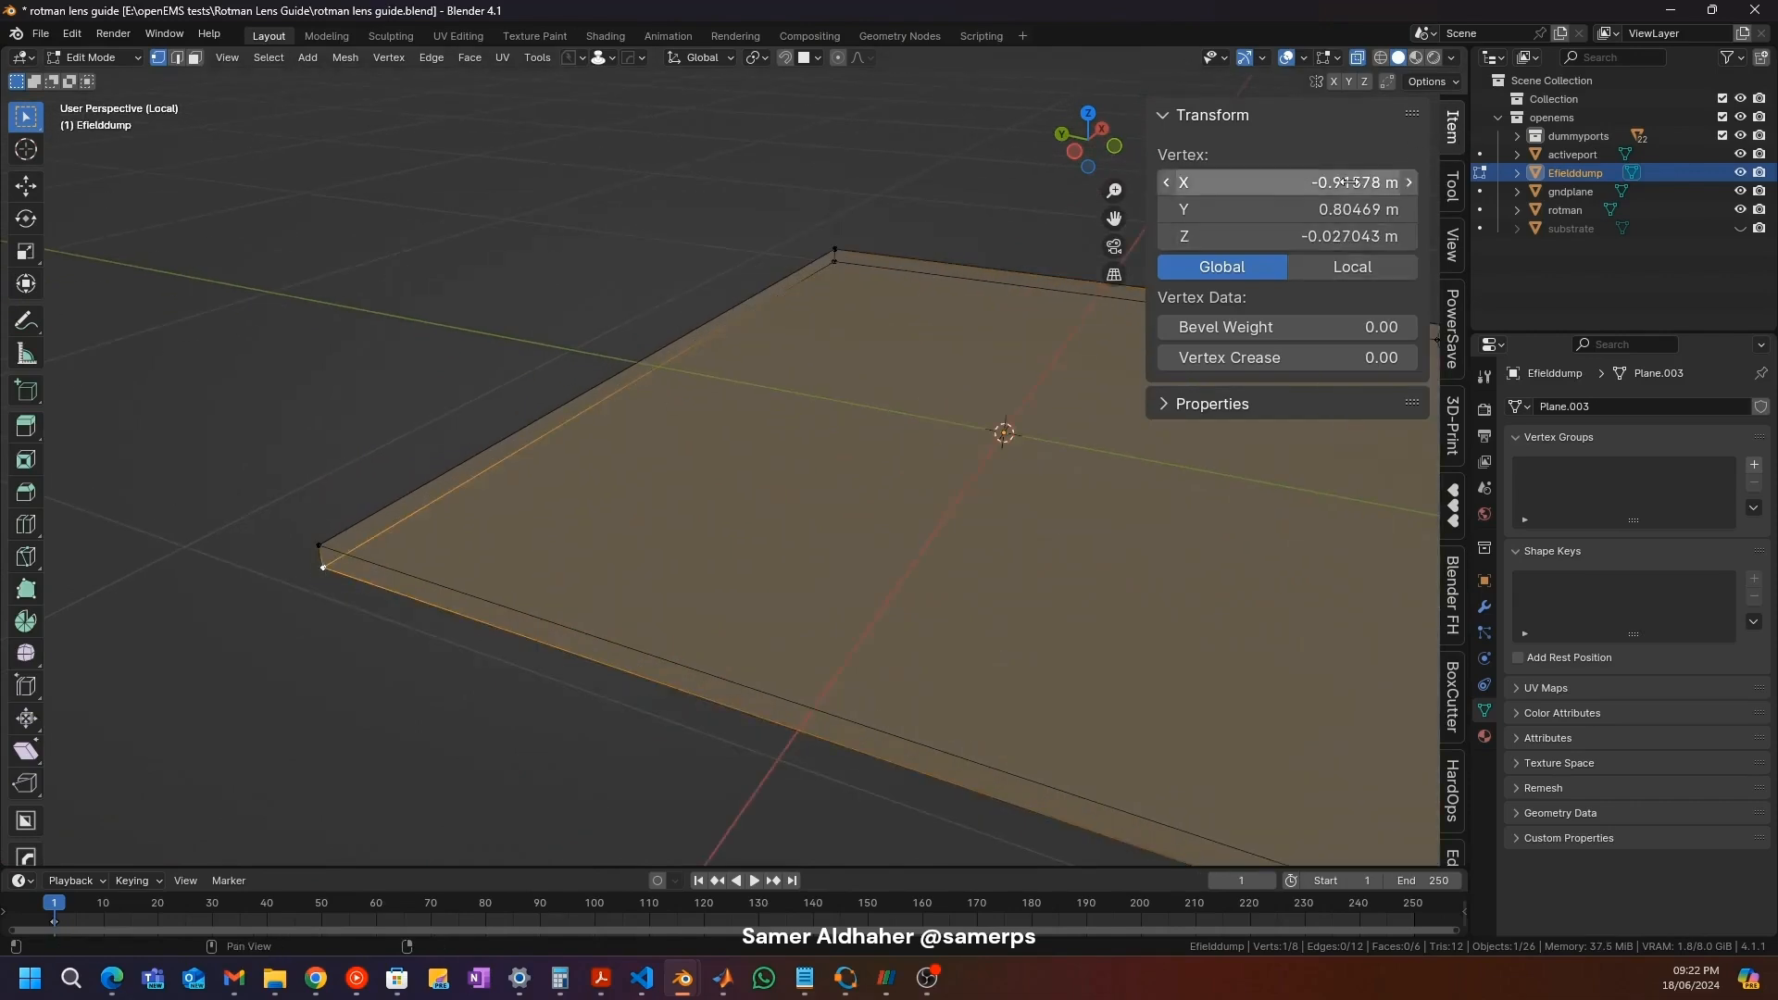
click(1348, 269)
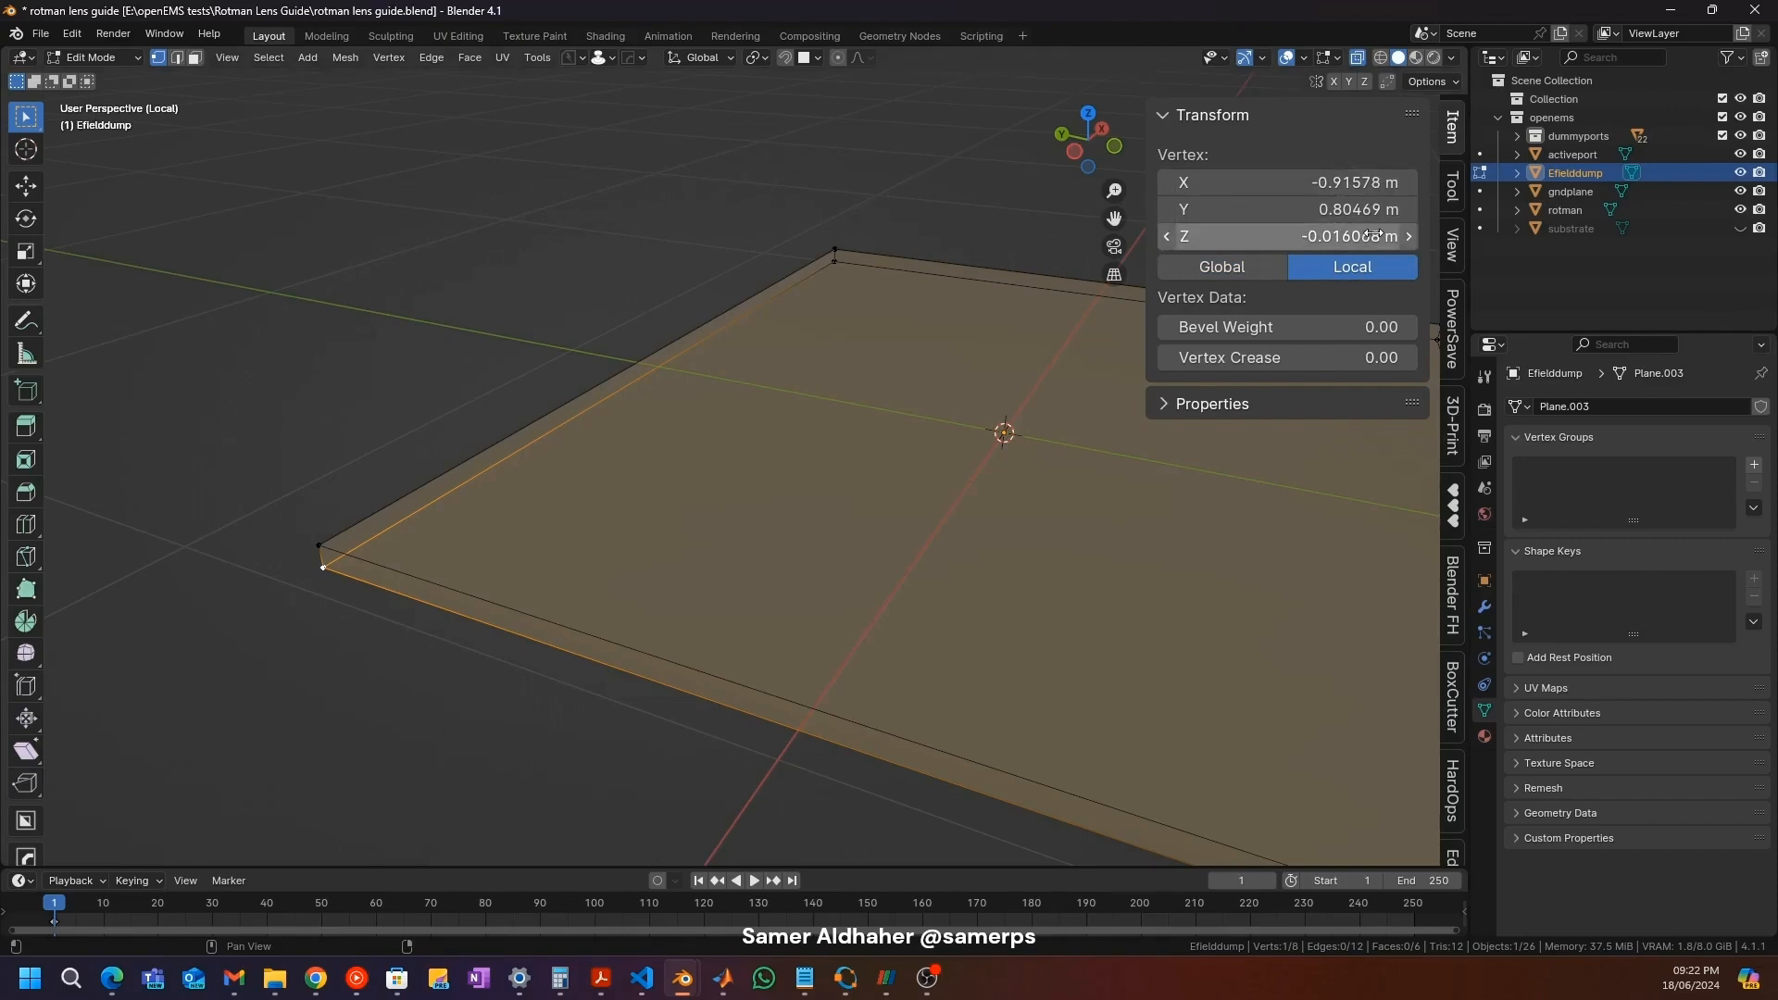
click(1230, 270)
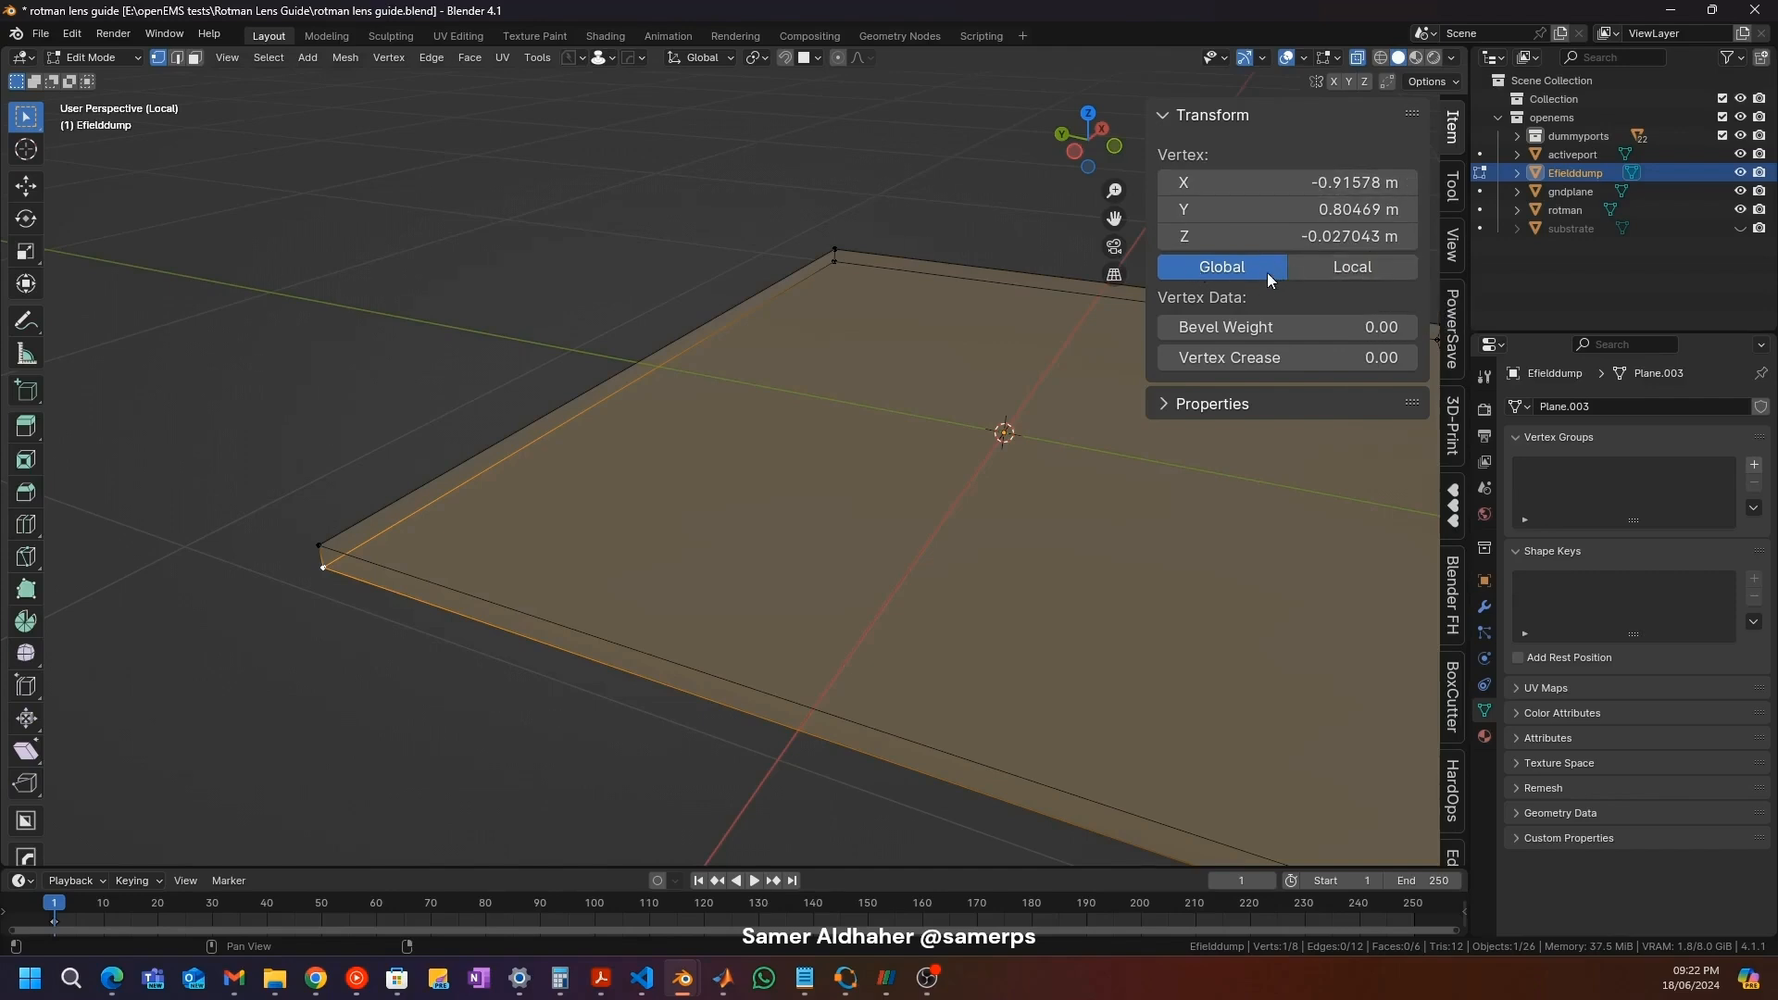
Step: Copy the vertex's global X coordinate, -0.915782, into the ET dump box's start X in rotman.m in Octave, keeping the e1 suffix
click(1272, 190)
double_click(1246, 182)
key(ctrl+c)
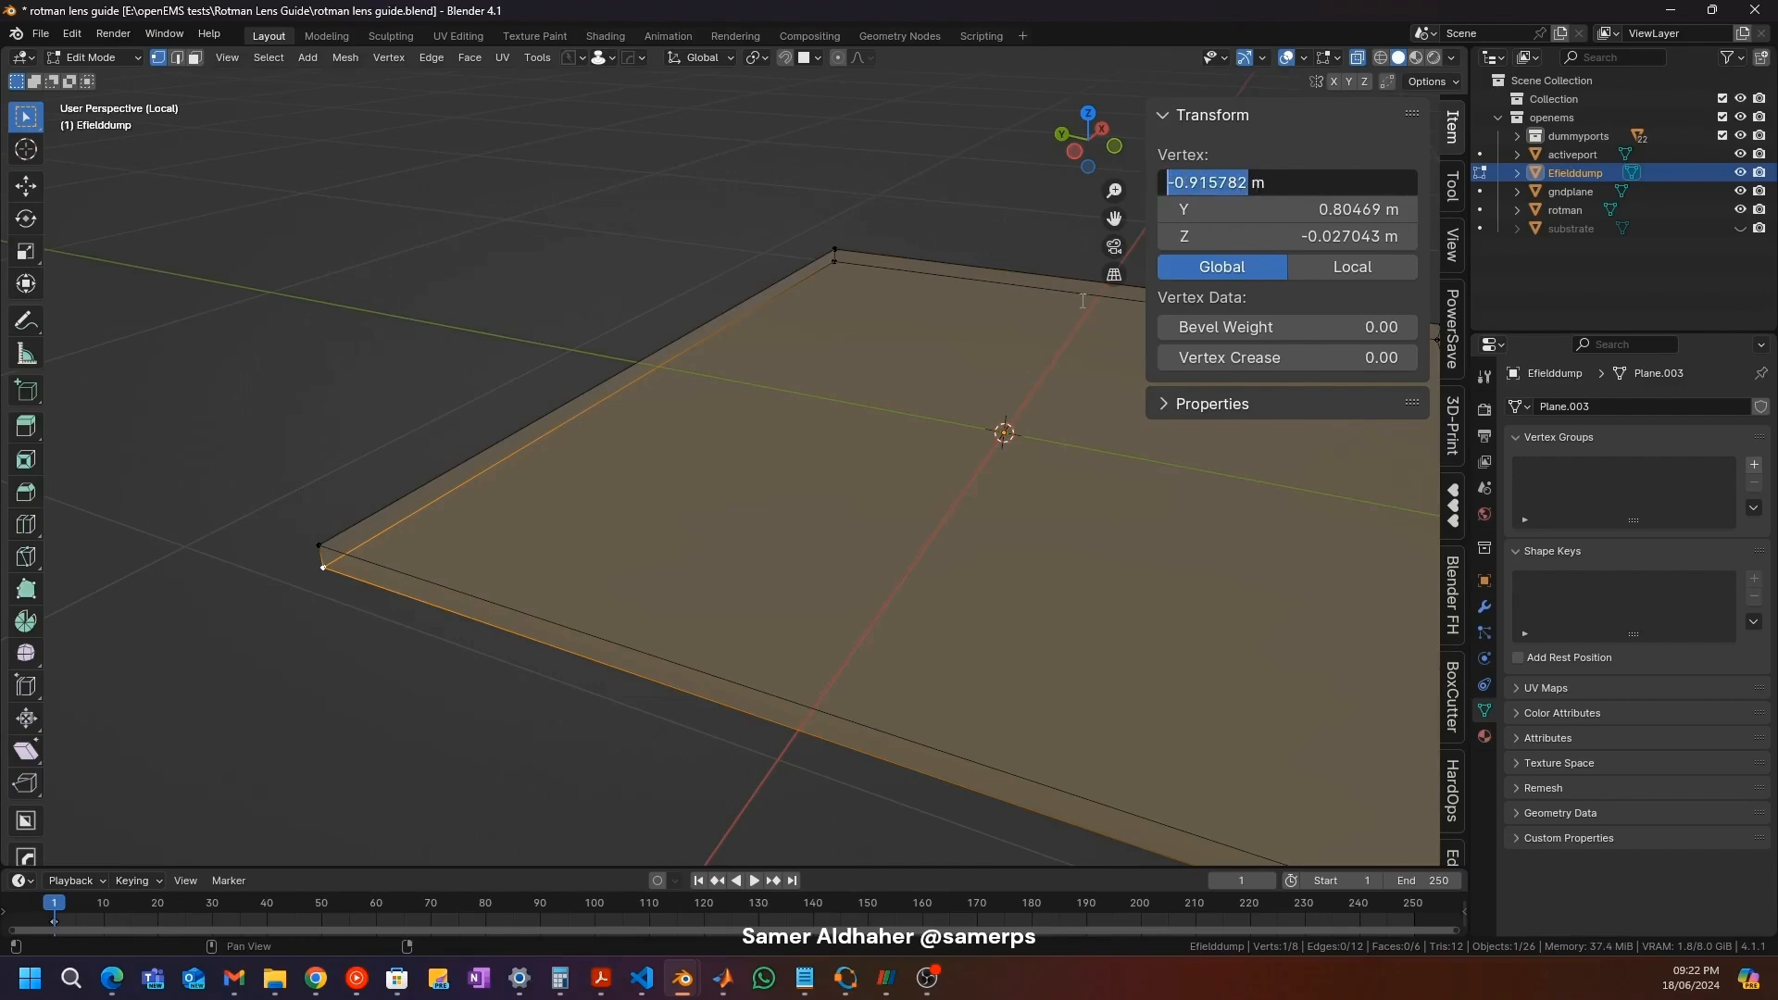
click(846, 978)
drag(514, 615, 618, 615)
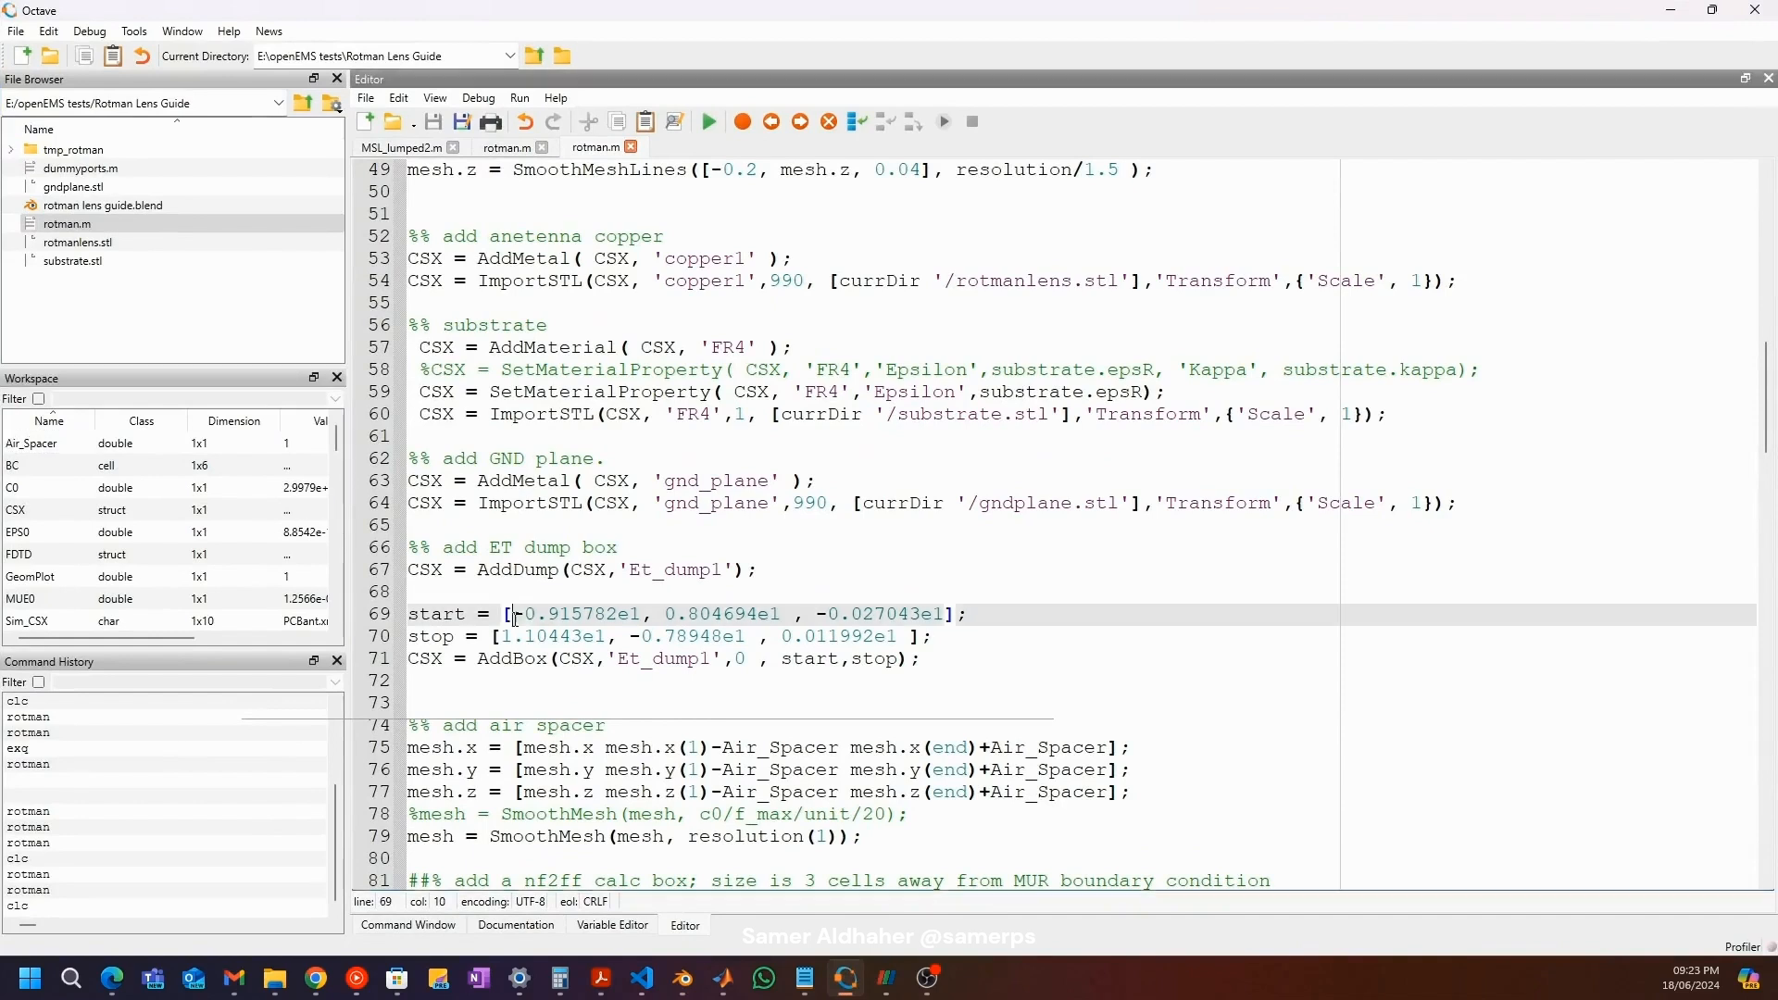
key(ctrl+v)
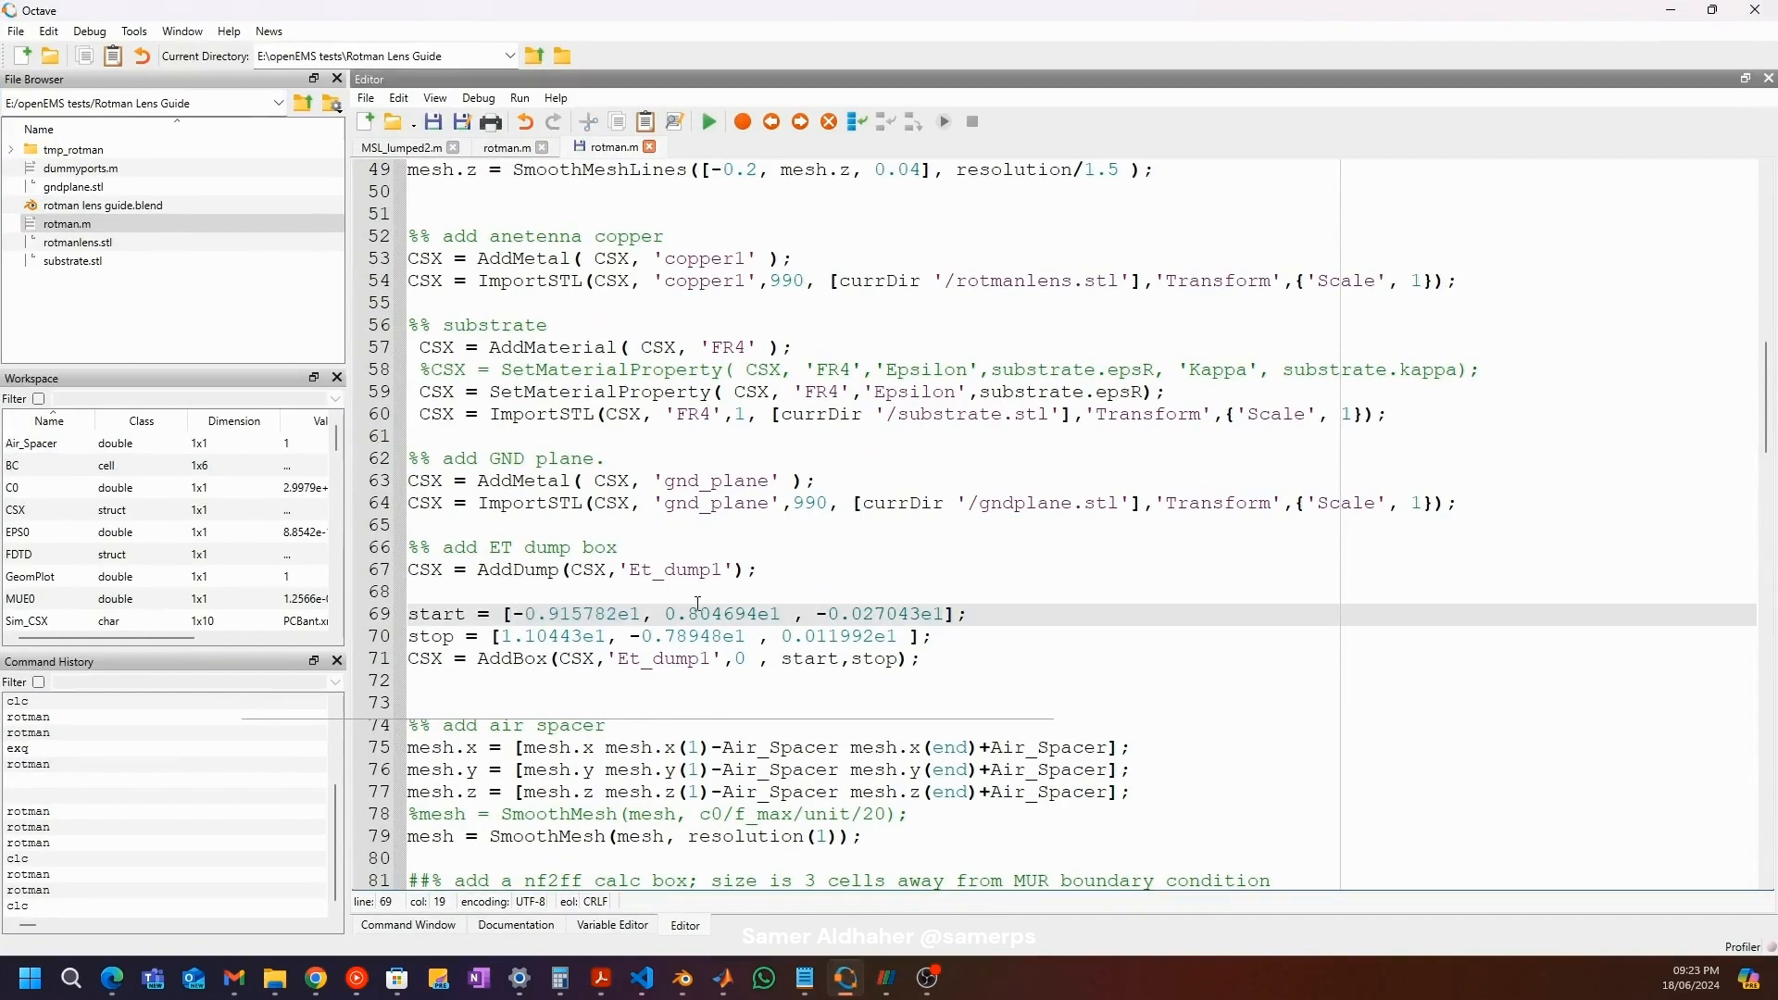
Step: Examine the e1 scaling suffix on the ET dump box's start X value
drag(617, 616, 642, 615)
click(625, 622)
key(shift+Left)
key(Right)
Step: Compare the vertex's Y coordinate in Blender with the script's start Y, and highlight the dump box's start and stop lines in Octave
key(alt+Tab)
click(1287, 217)
click(1282, 213)
key(alt+Tab)
key(Up)
click(665, 614)
drag(934, 637, 409, 614)
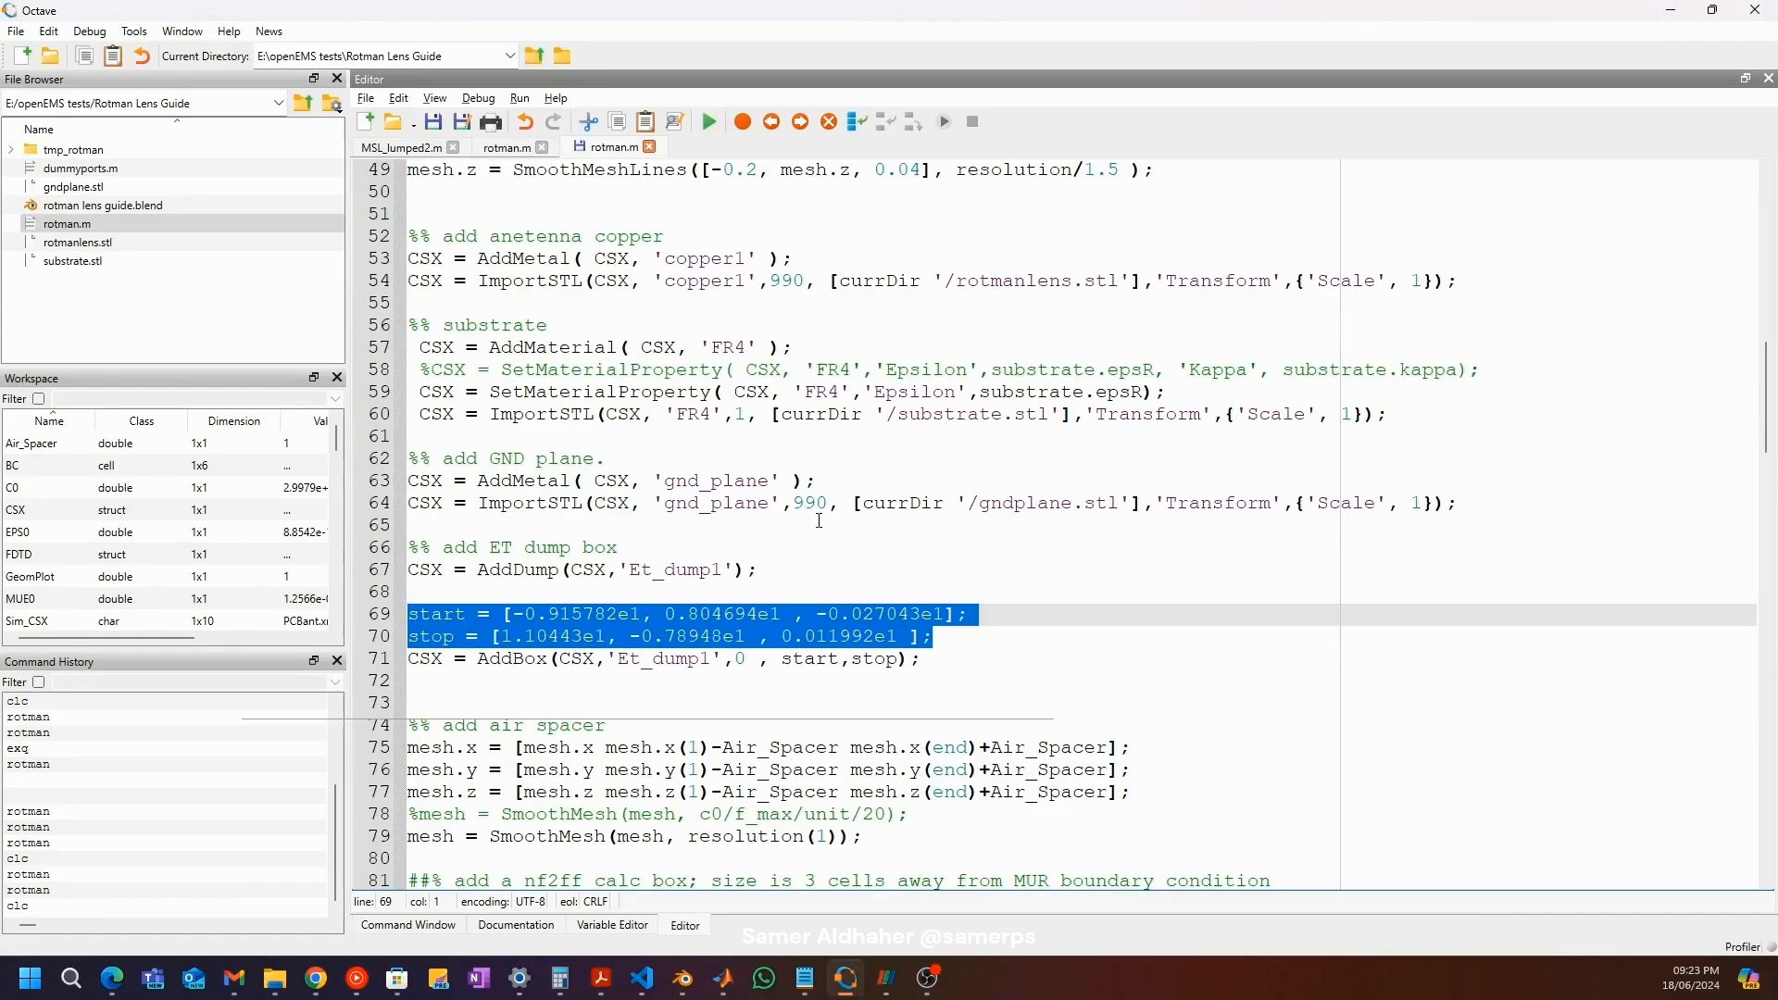
Step: Switch to Blender, leave the mesh editing and isolated view of the field dump box, and hide the Efielddump object
key(alt+Tab)
key(Tab)
key(KP_Divide)
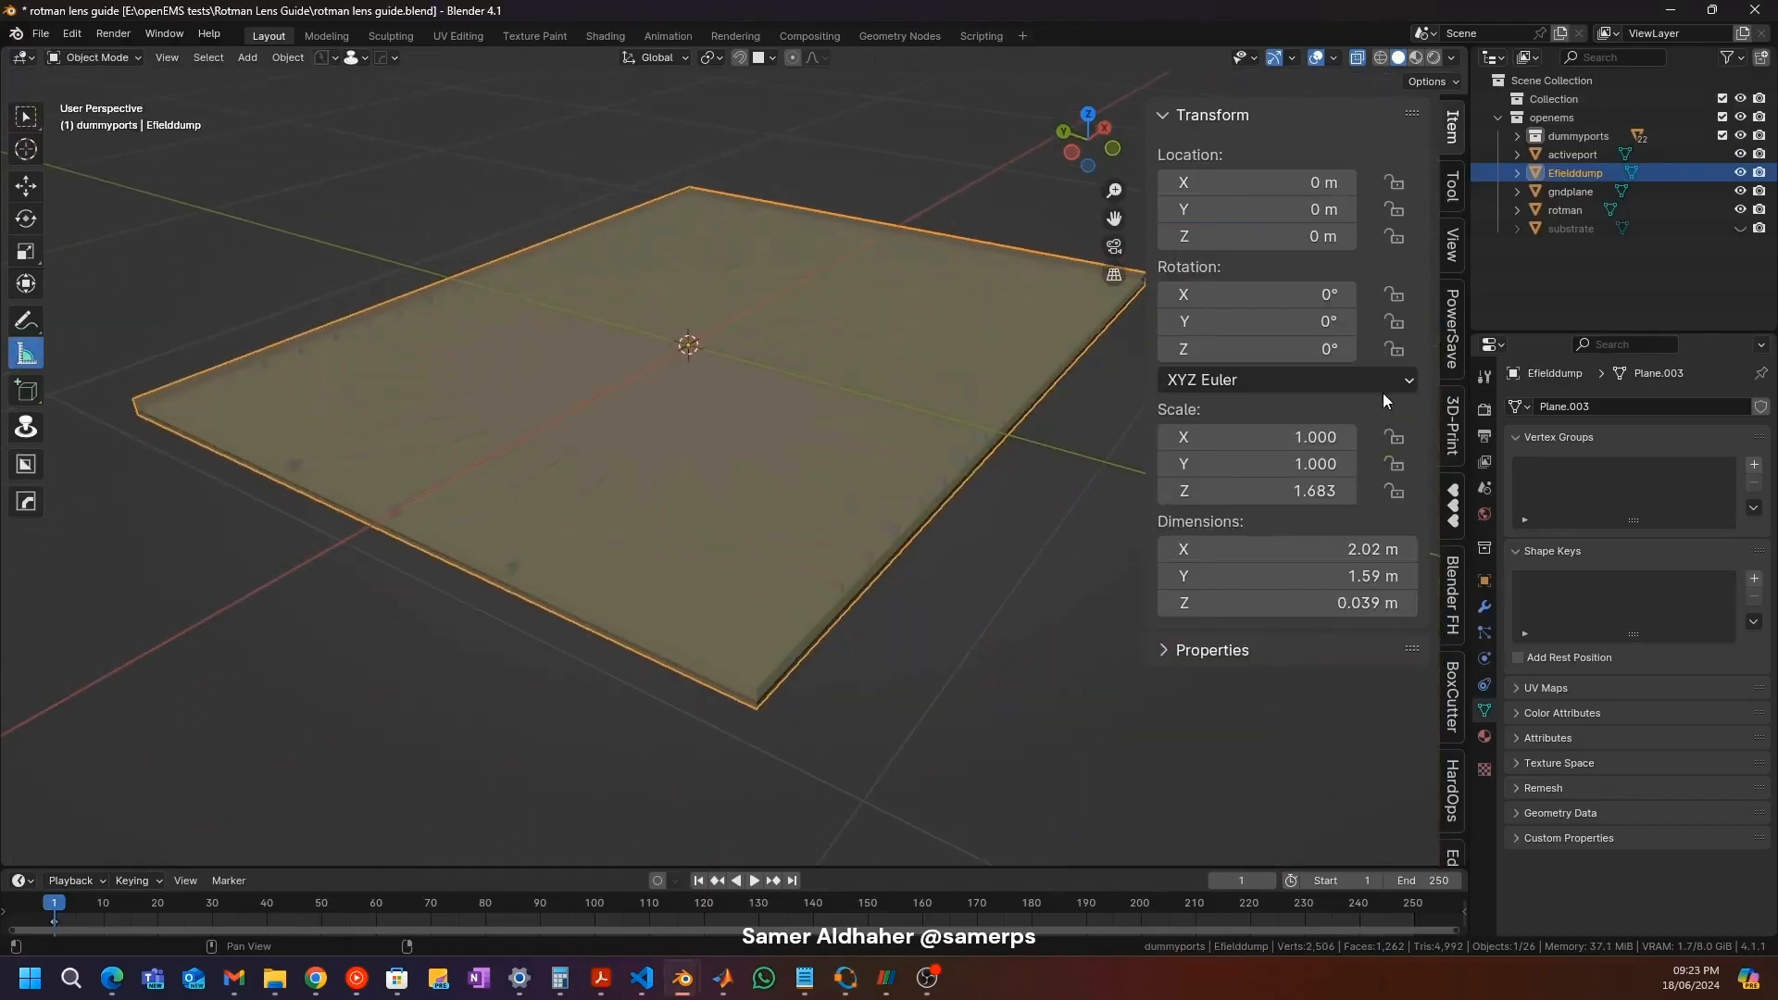
click(1740, 173)
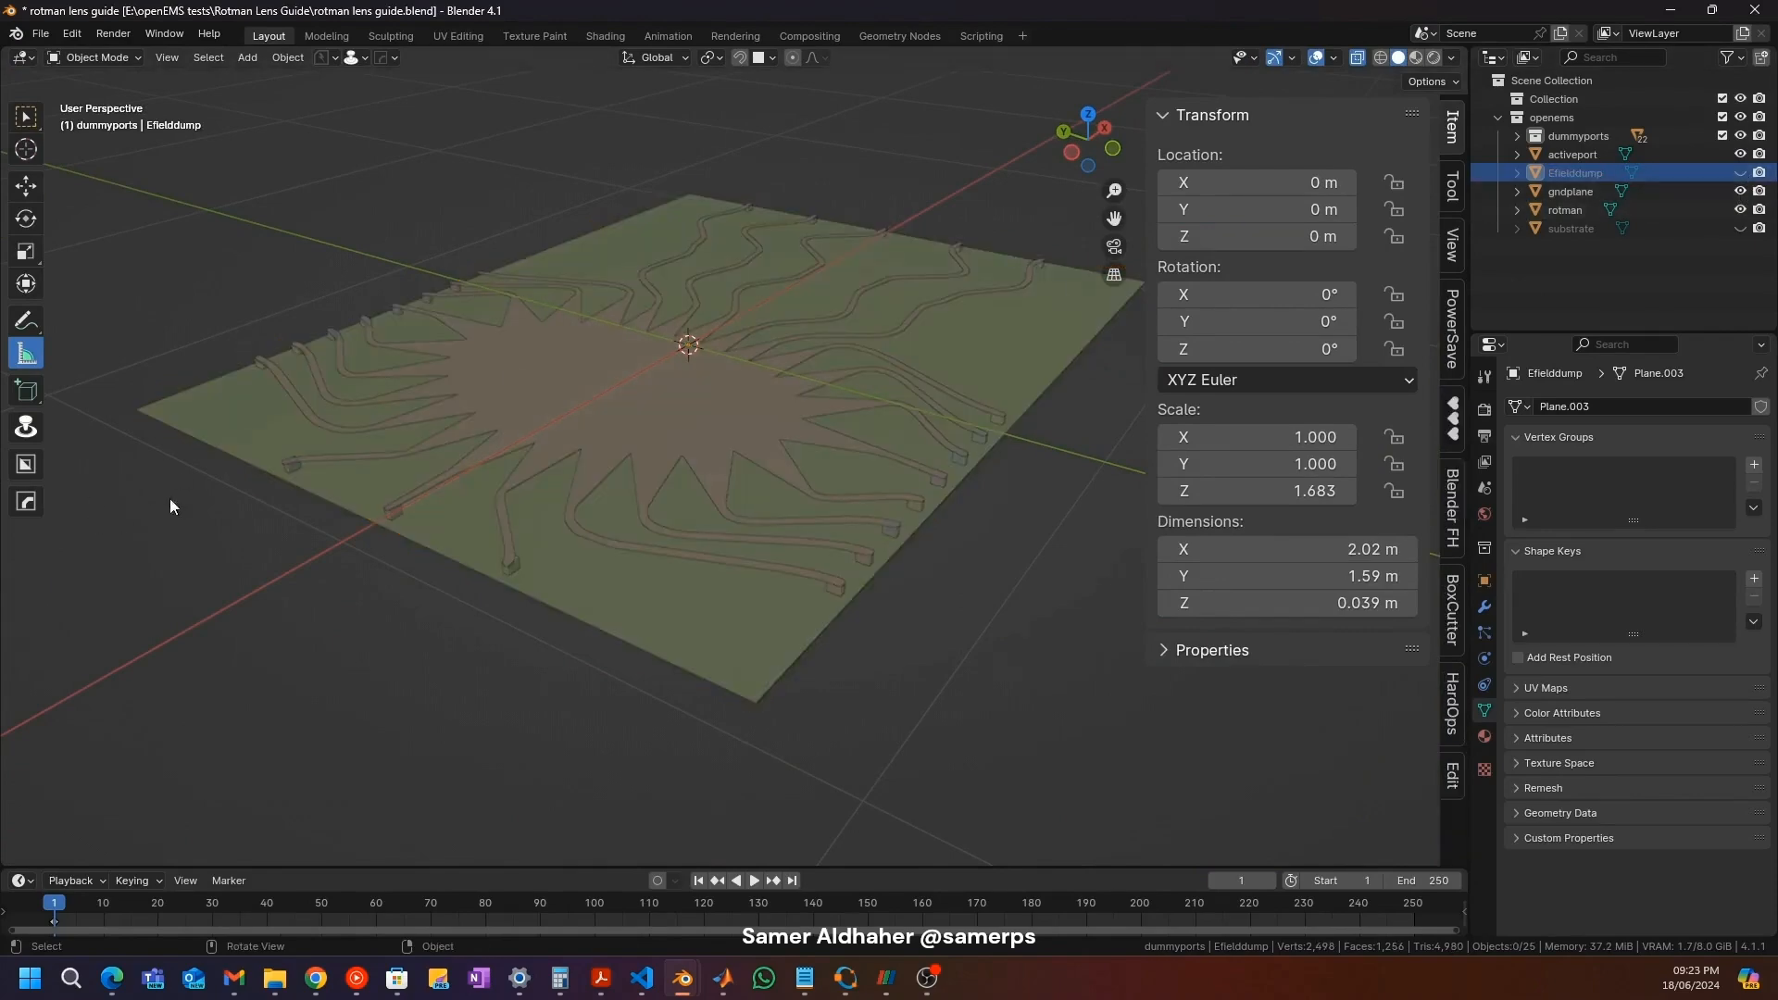
Step: Edit the activeport box's mesh and select its lower outer corner vertex to read its global coordinates
scroll(424, 476, up, 5)
click(410, 466)
scroll(435, 473, up, 4)
key(Tab)
click(473, 456)
click(384, 474)
scroll(470, 371, down, 8)
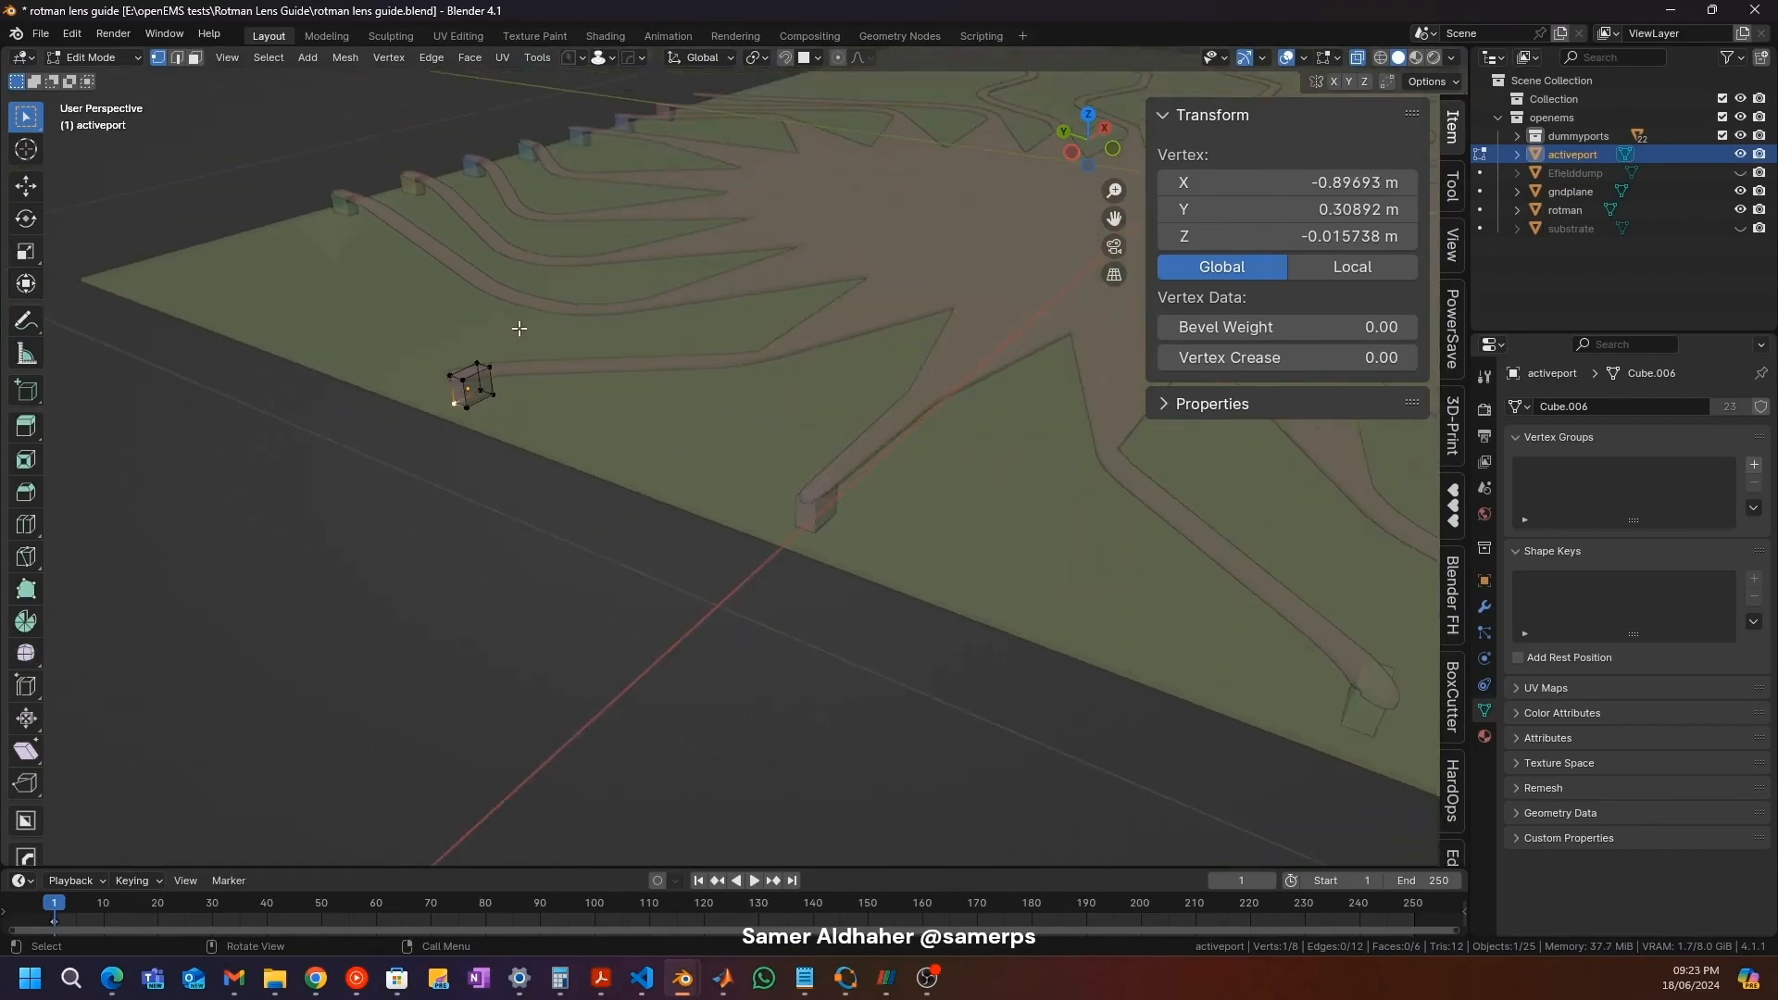
Step: Return activeport to Object Mode, turn off X-ray, and examine the port boxes around the lens
key(Tab)
middle_drag(686, 480, 354, 451)
scroll(543, 502, down, 2)
key(alt+z)
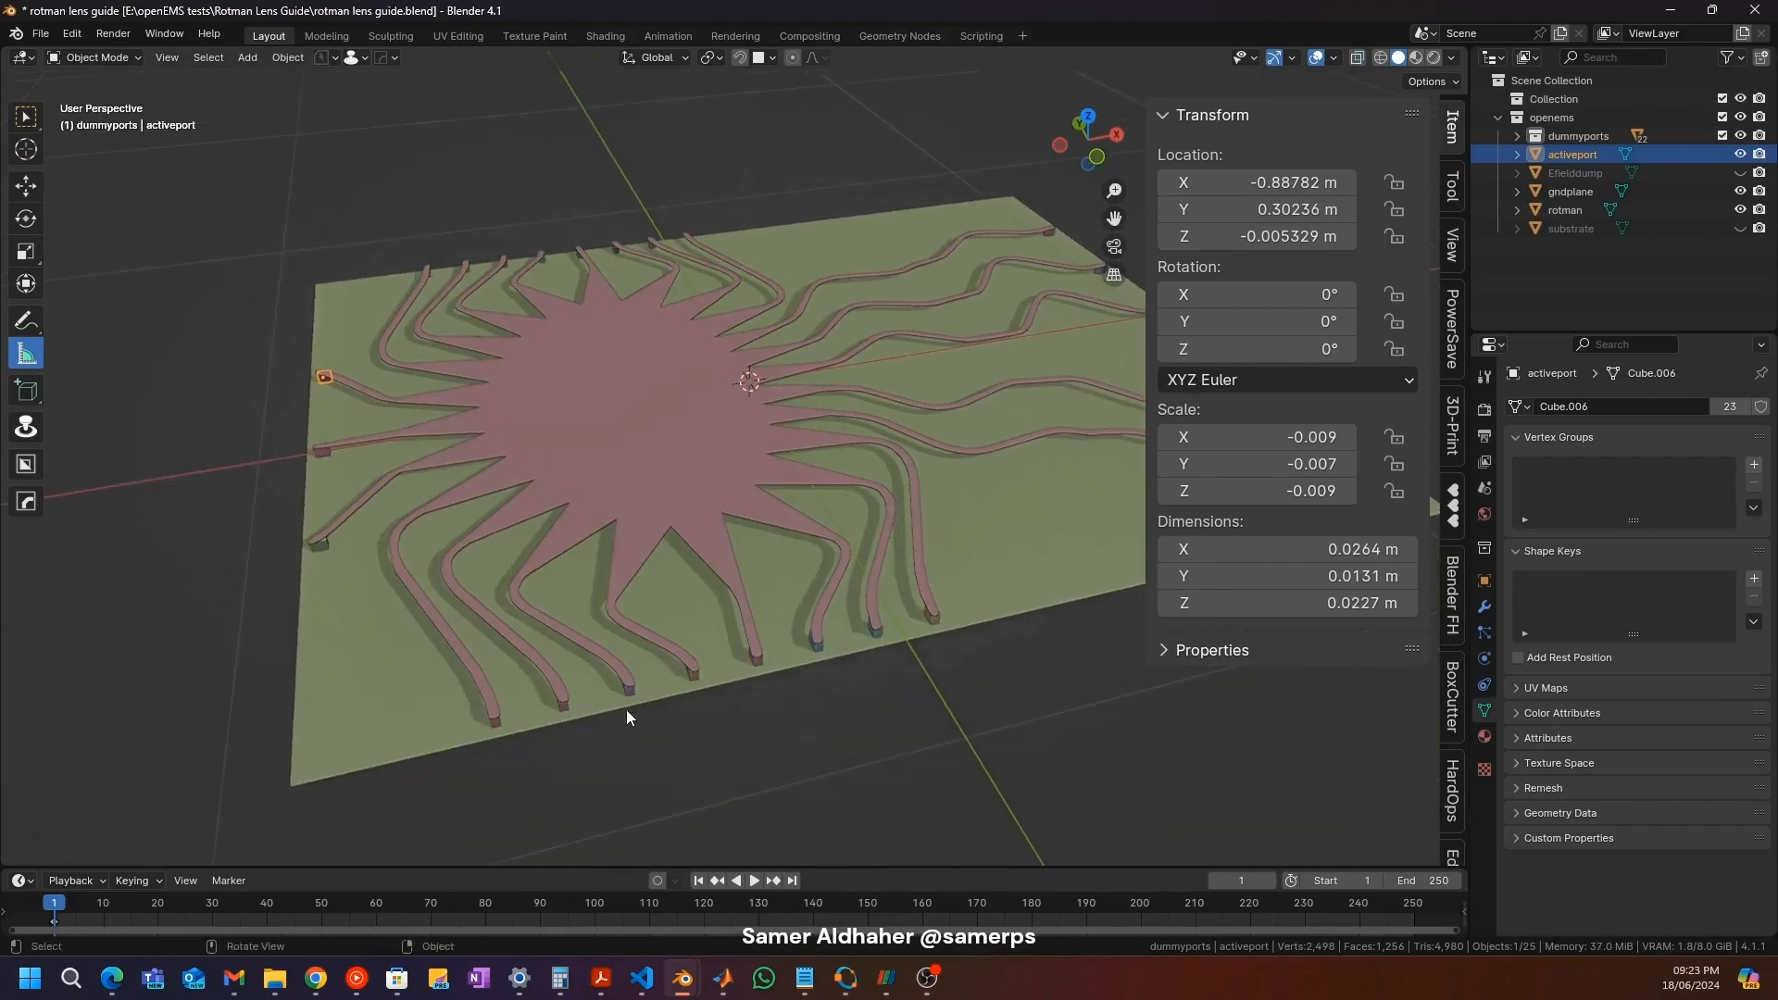
middle_drag(684, 374, 737, 437)
key(Tab)
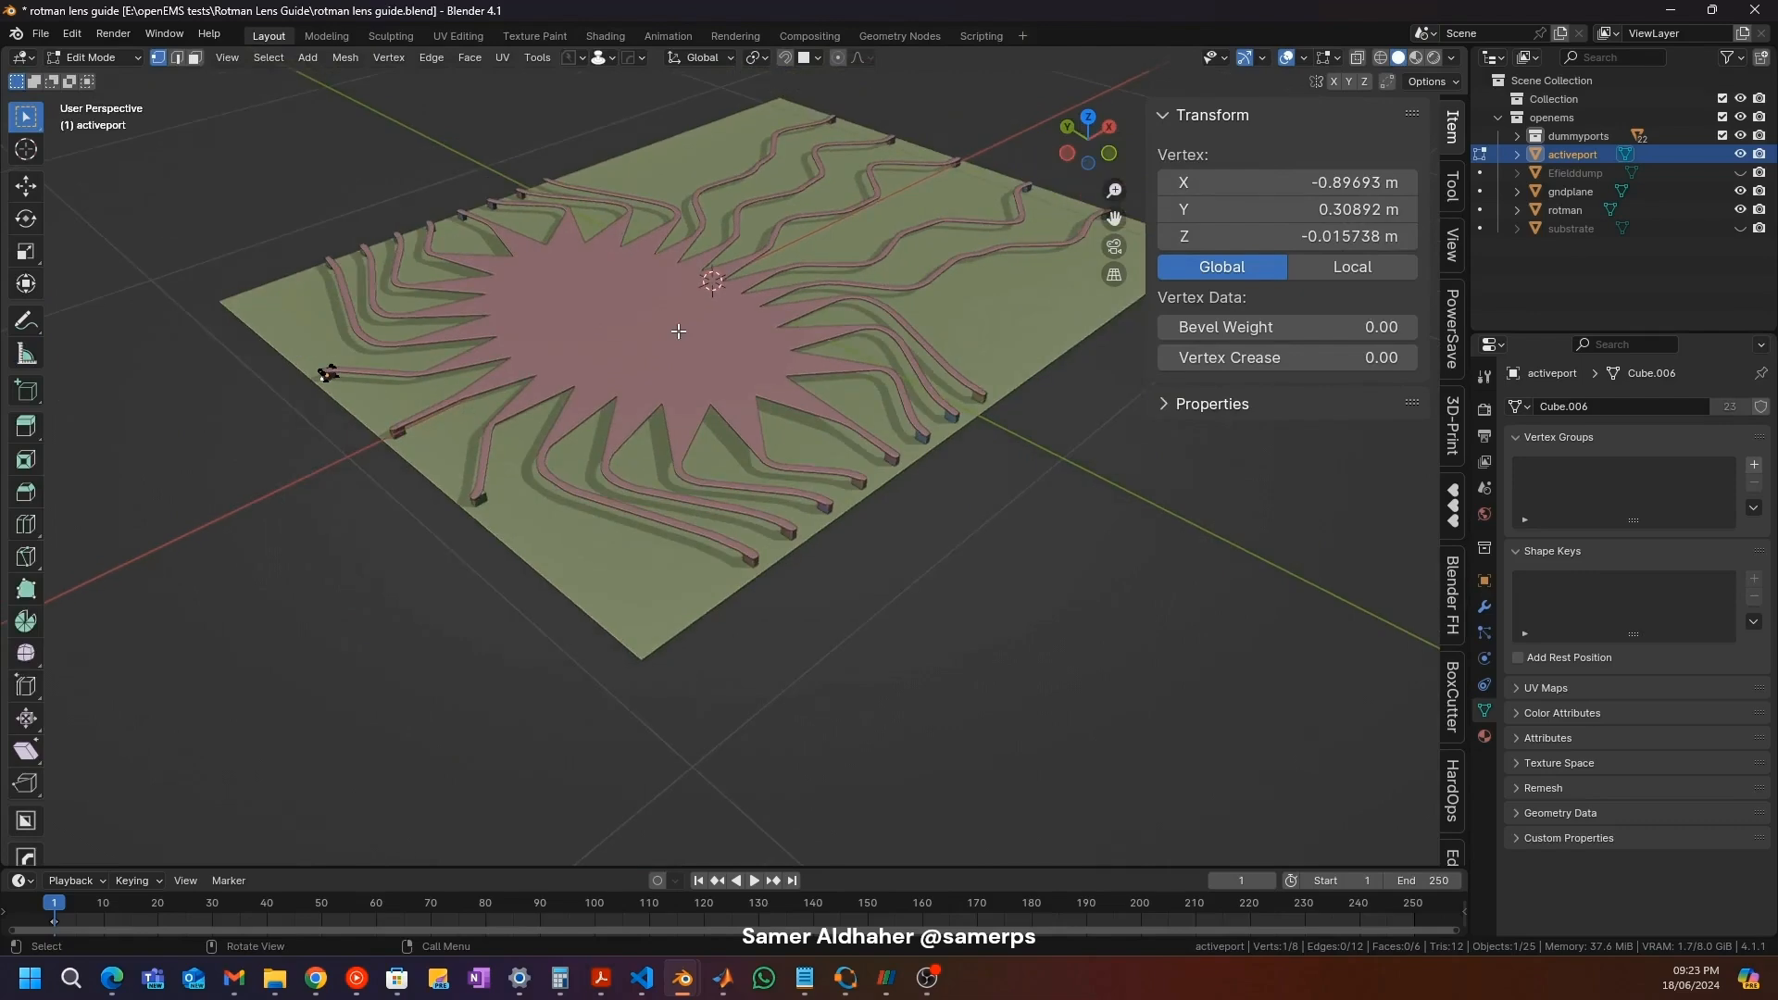
key(Tab)
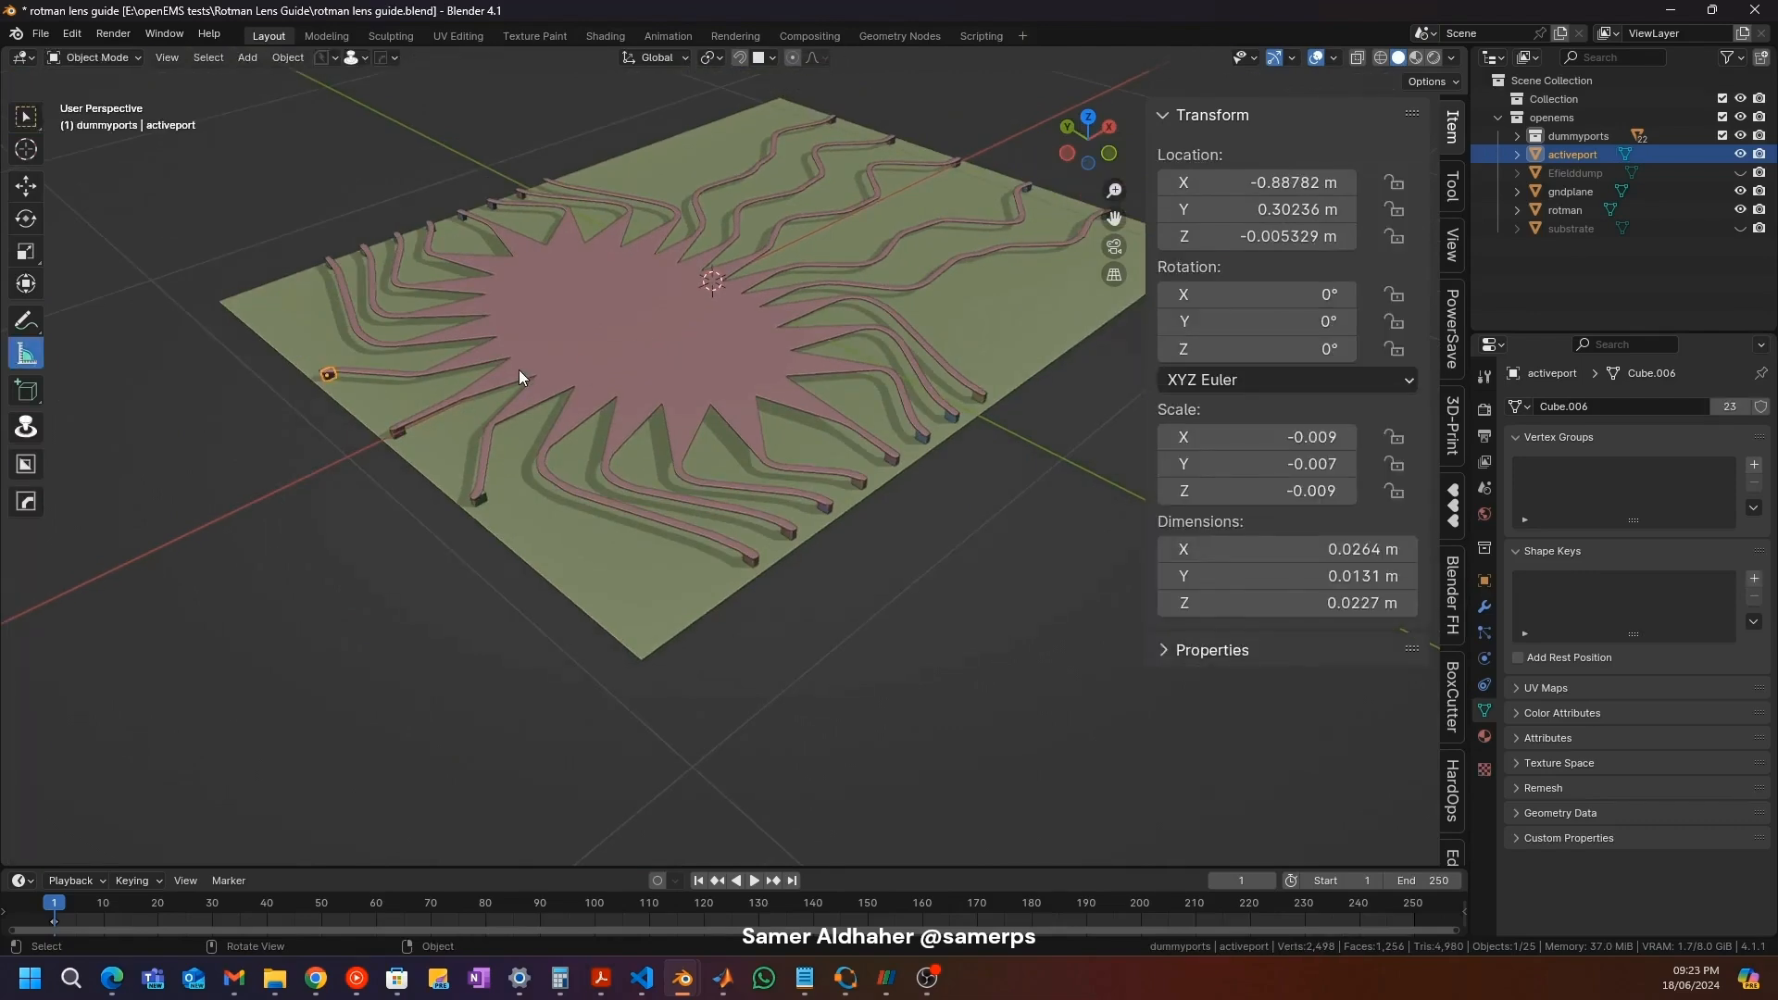
scroll(504, 387, up, 3)
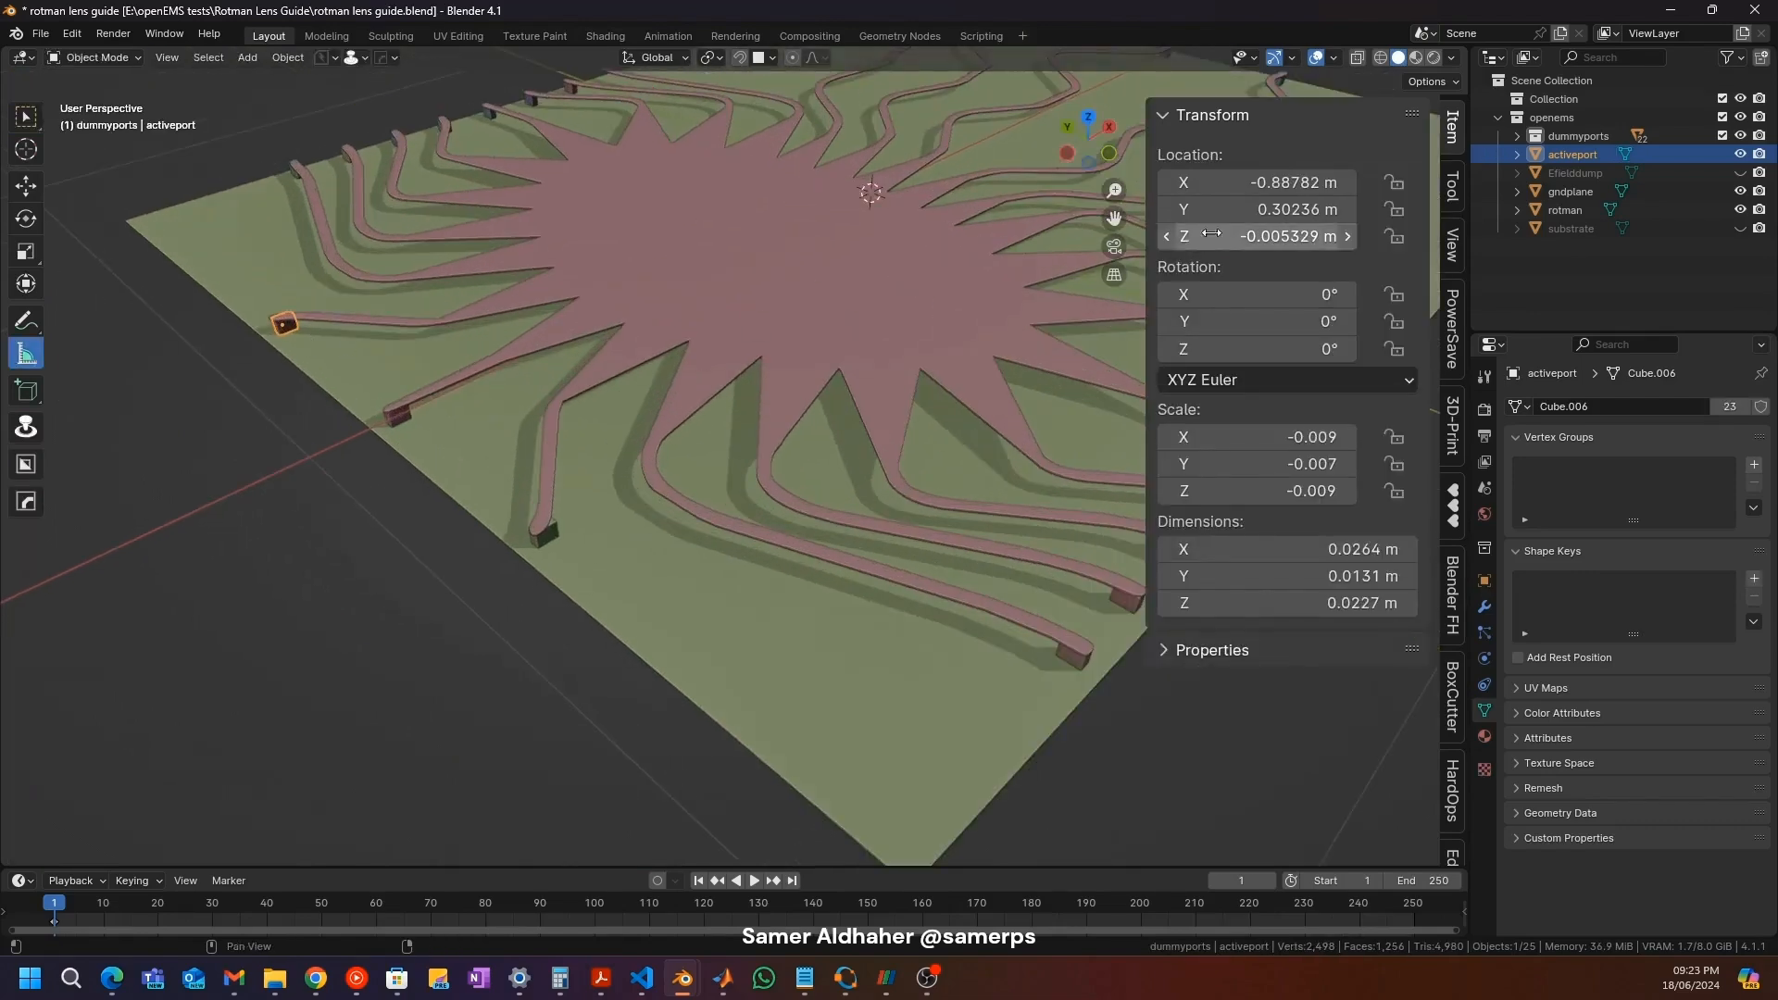
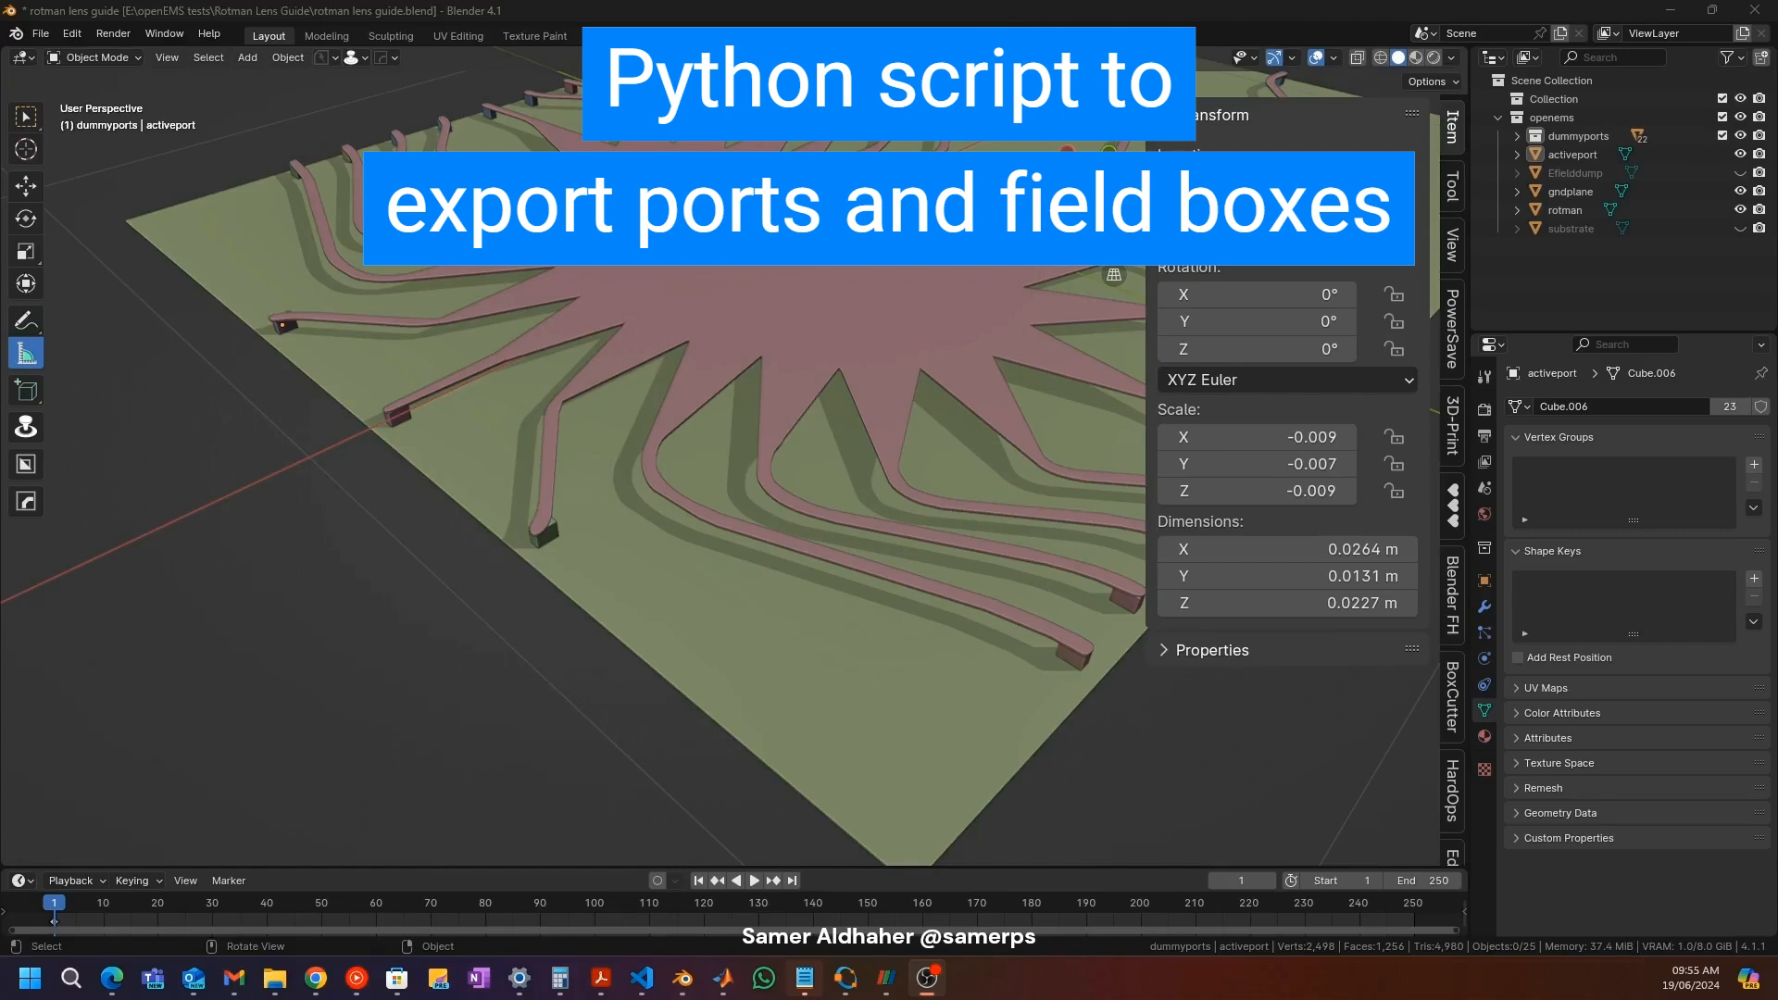
Step: Select the dummyport box at the end of the trace on the negative X axis
click(385, 420)
click(398, 415)
scroll(555, 506, down, 5)
scroll(629, 504, up, 3)
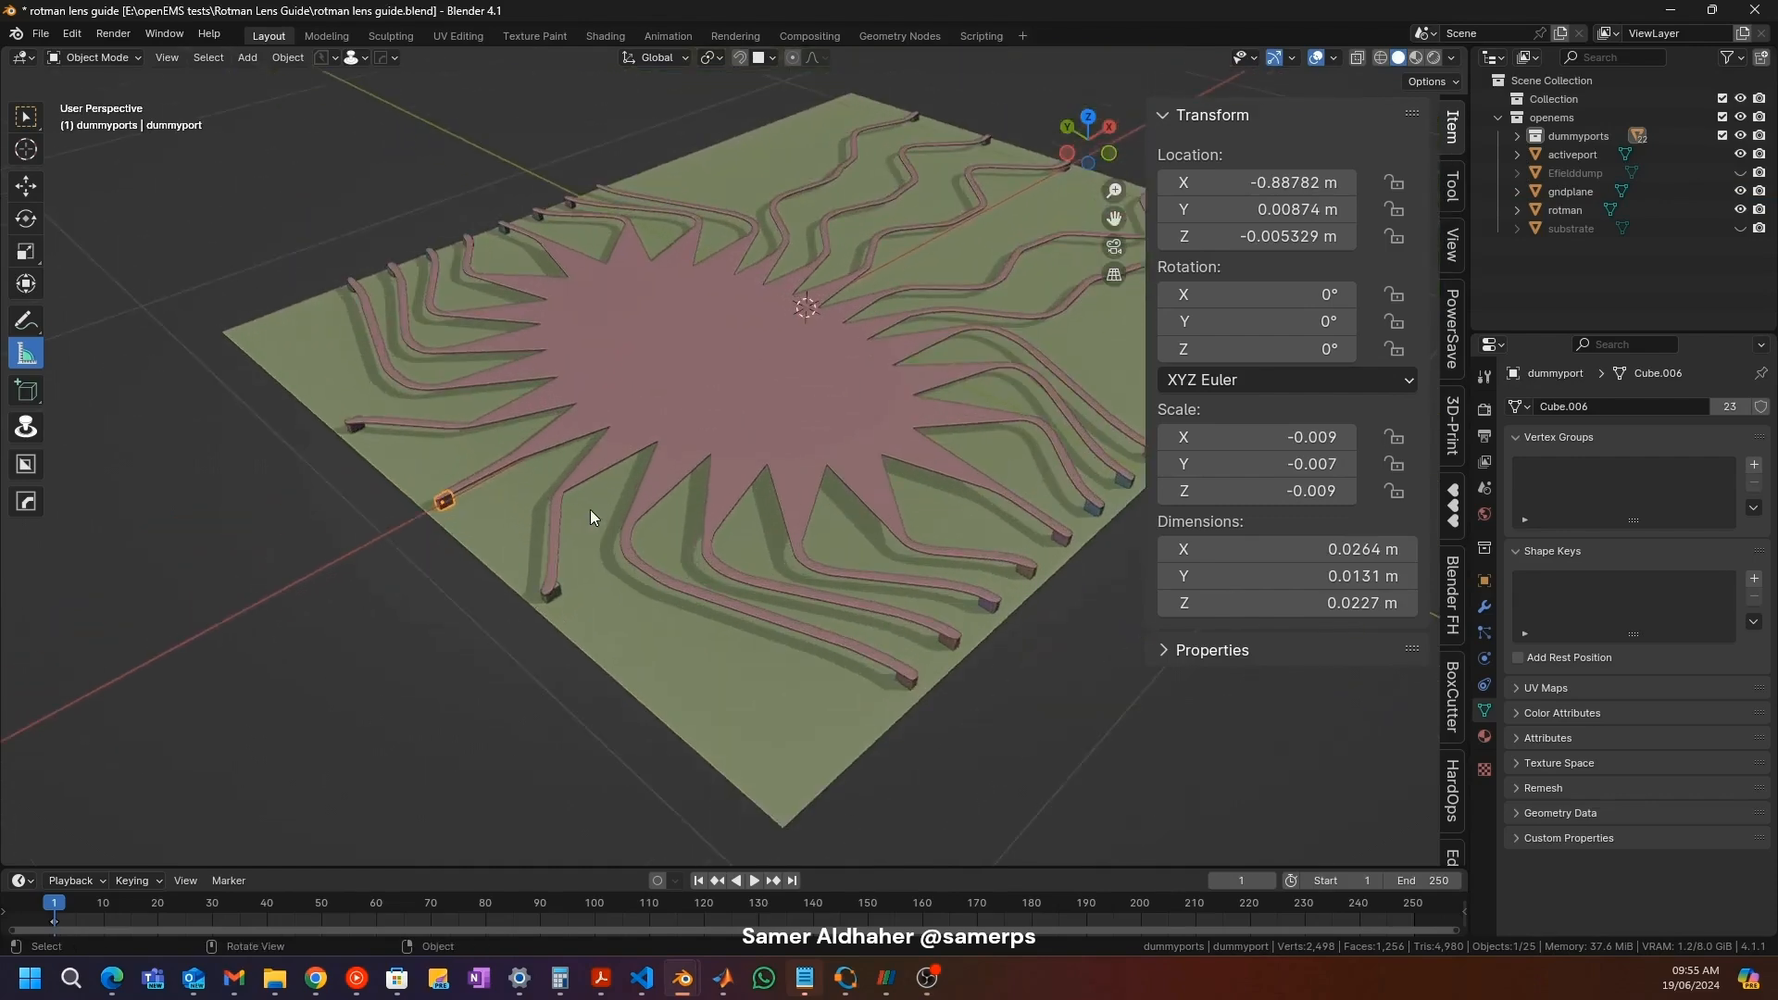
Step: Open the Scripting workspace and create a new text block containing "import bpy" and "import os"
click(972, 32)
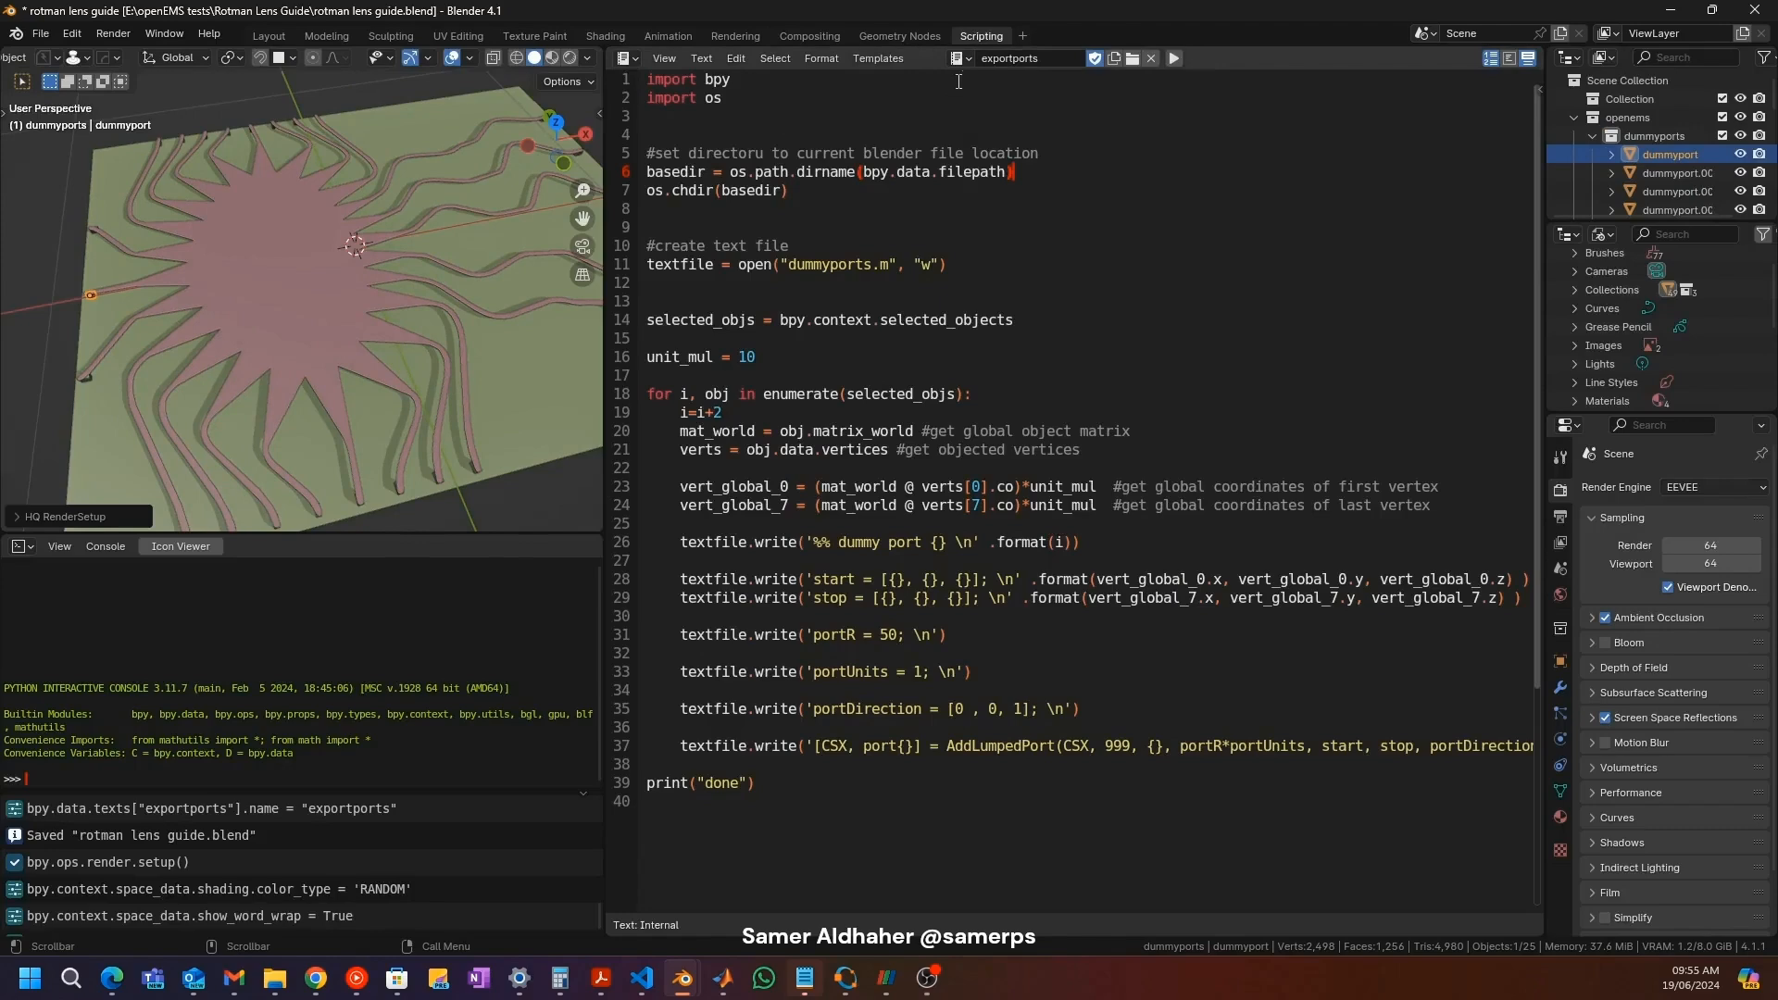
drag(897, 781, 869, 25)
click(1013, 130)
click(1115, 59)
text(import bpy)
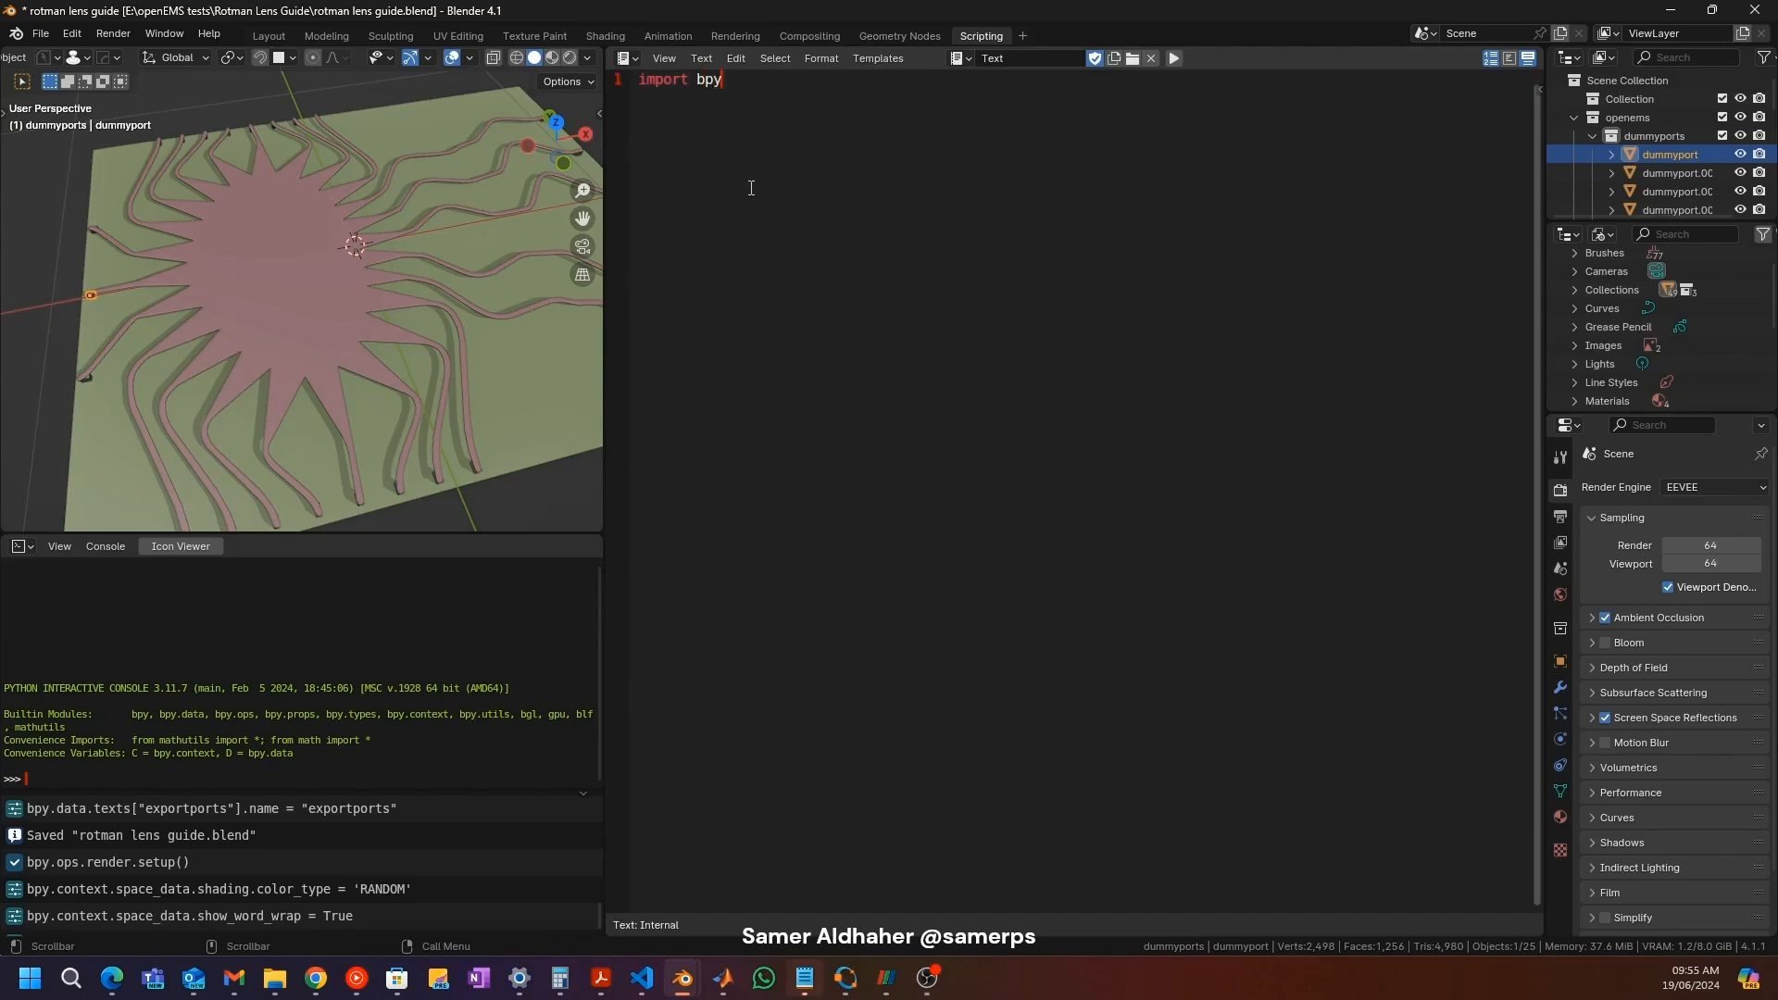
key(Return)
text(import os)
Step: Reopen the exportports script in the text editor and select the rotman object in the viewport
click(959, 57)
click(996, 83)
click(264, 275)
middle_drag(264, 275, 349, 135)
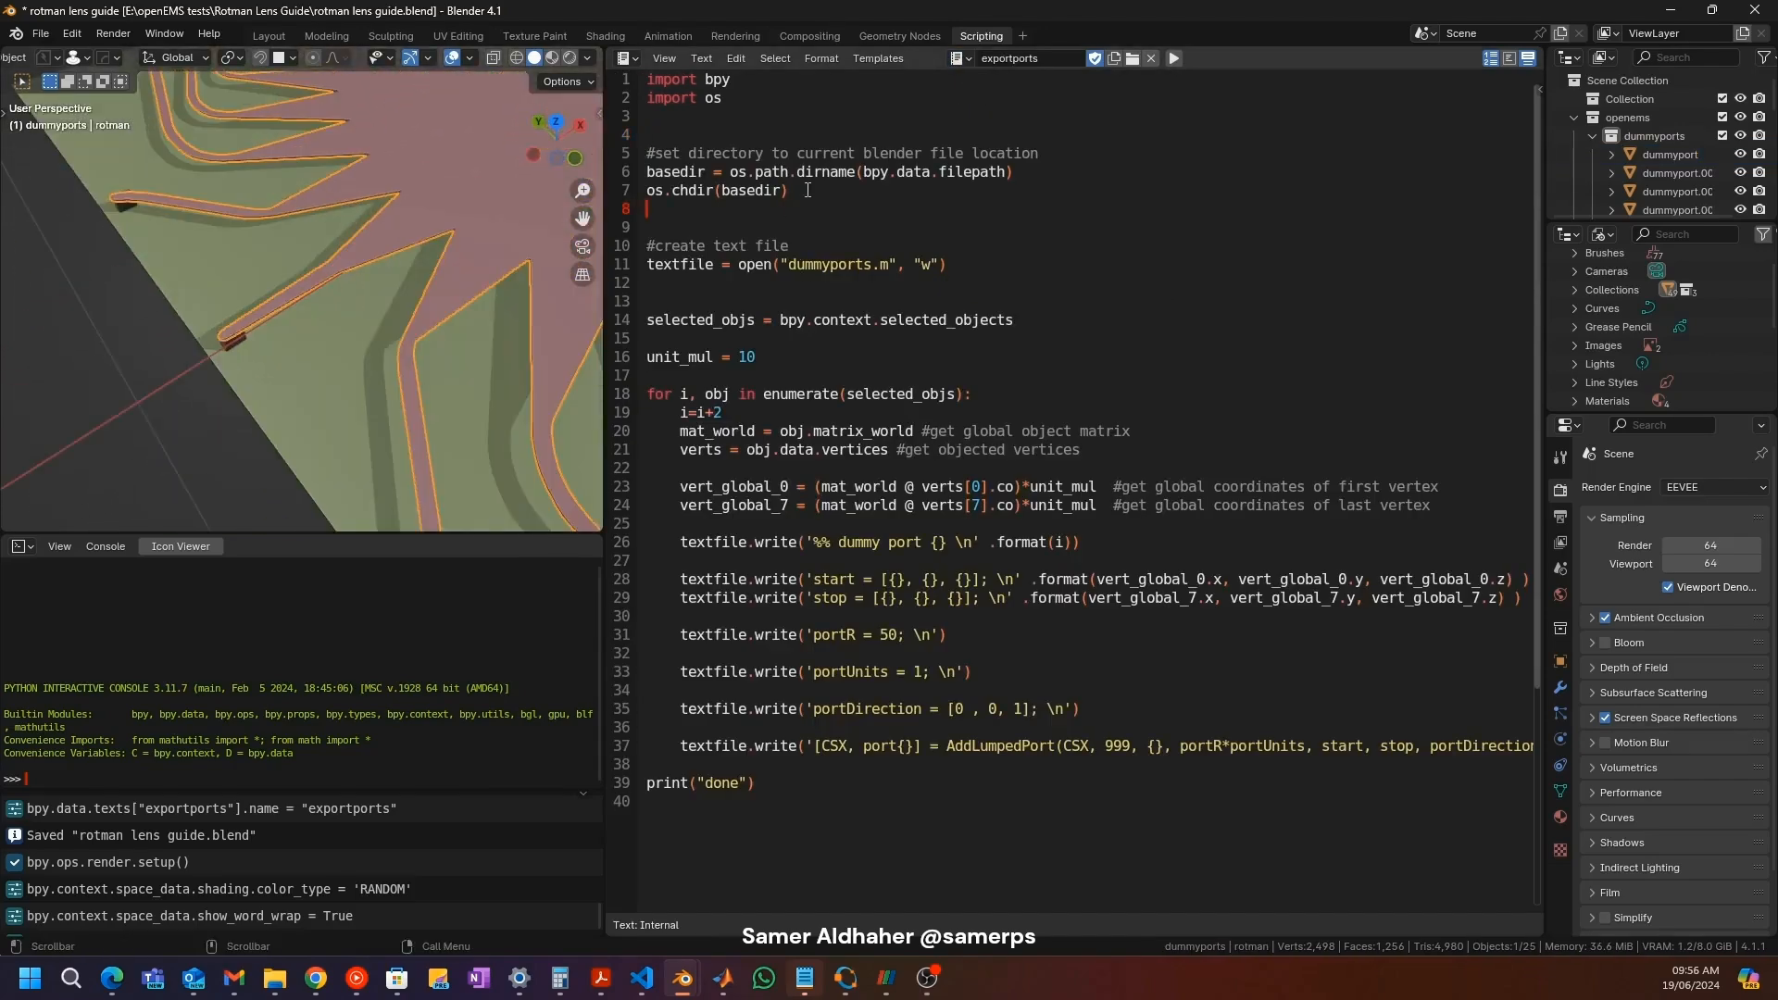
Step: Highlight the output file name dummyports.m in the script and widen the outliner area
drag(785, 265, 897, 265)
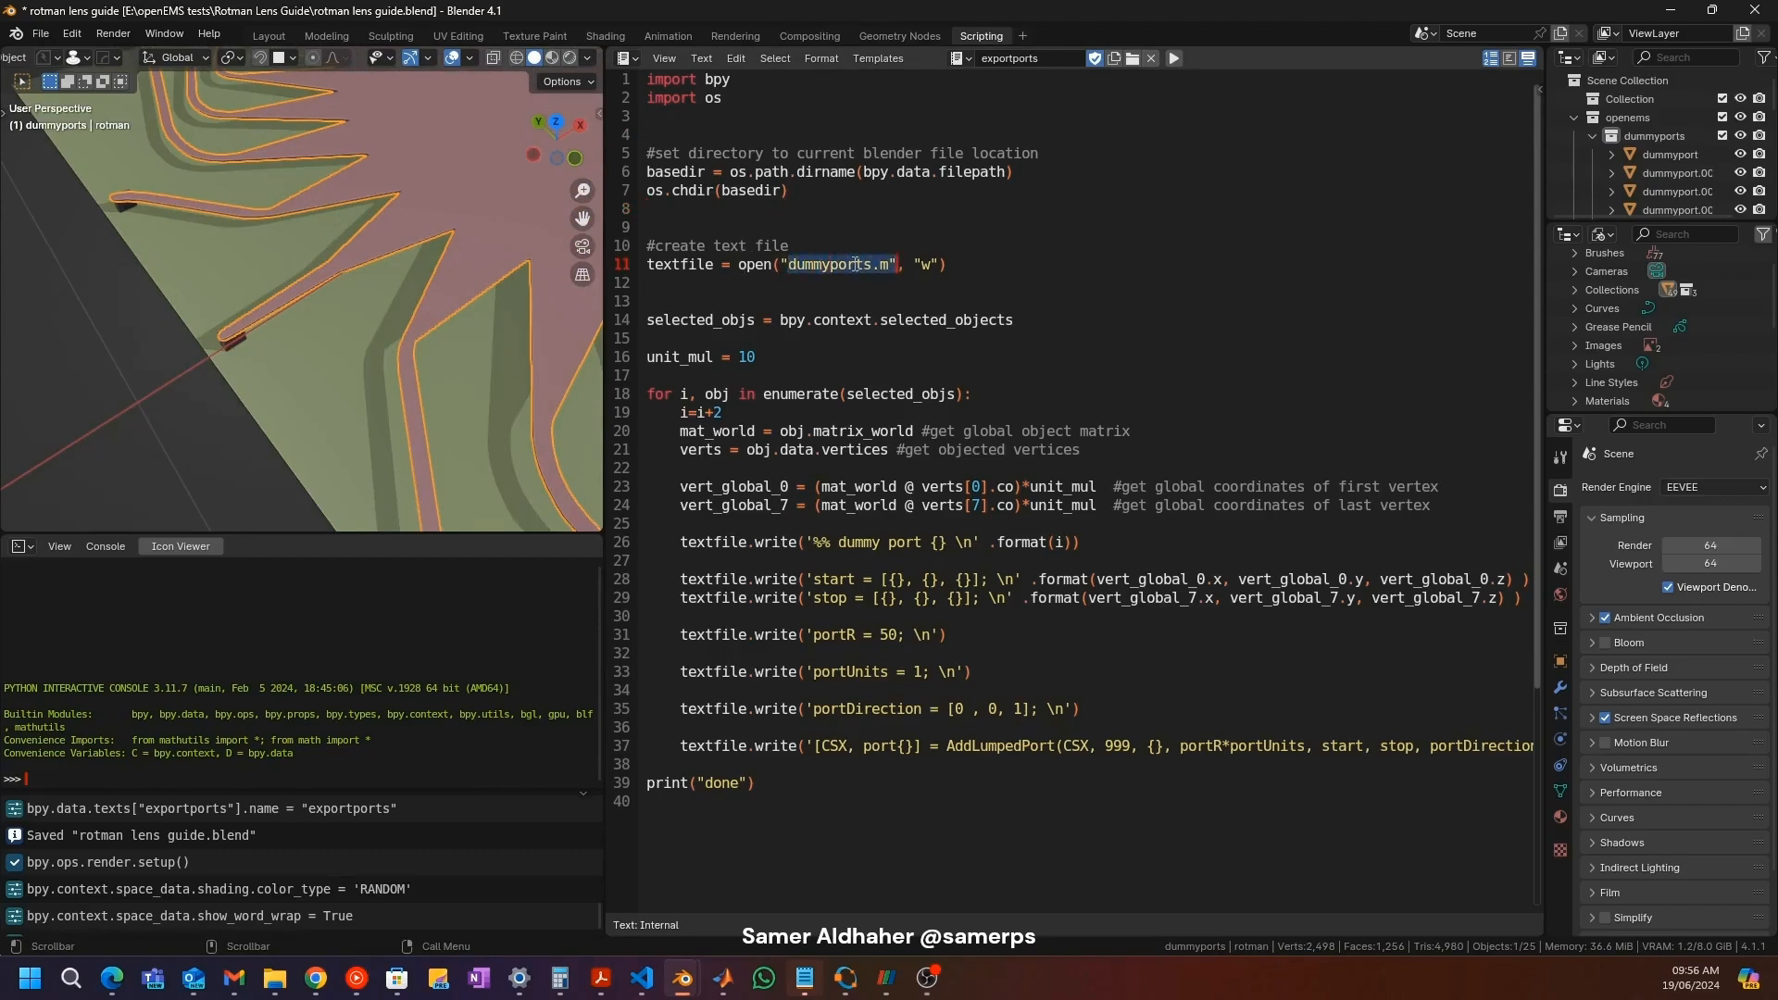
click(897, 265)
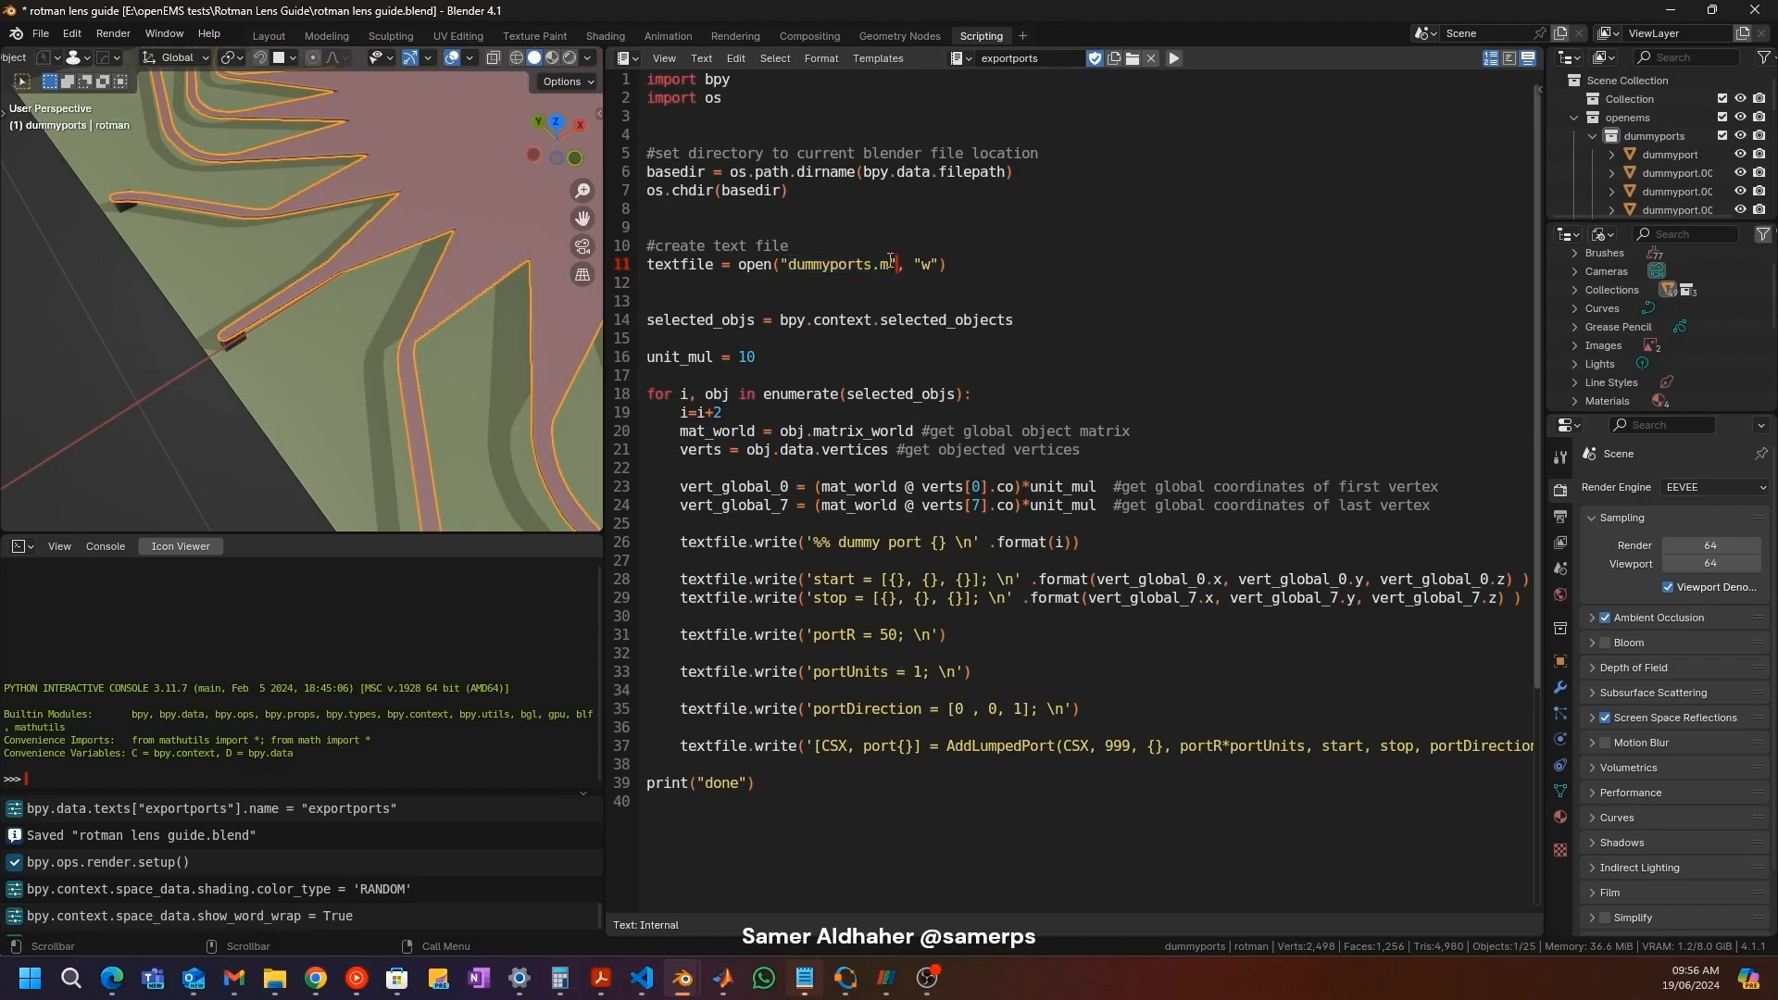
click(790, 266)
drag(790, 266, 889, 265)
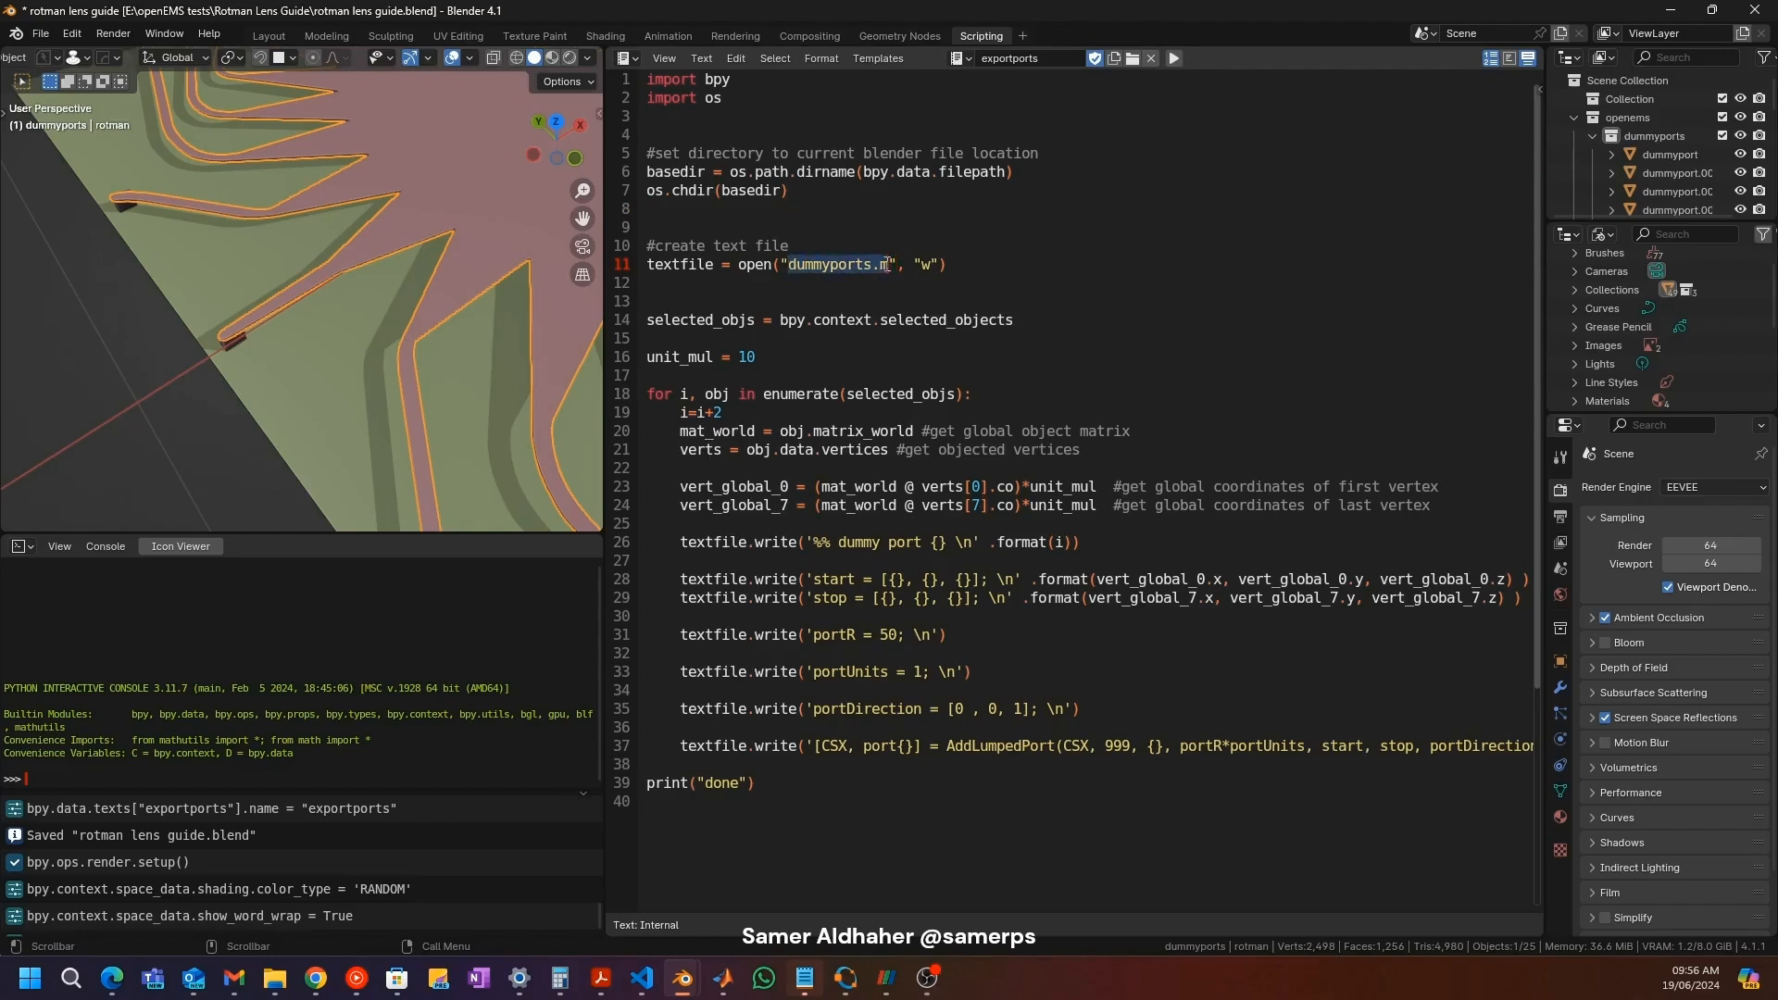
scroll(365, 203, down, 3)
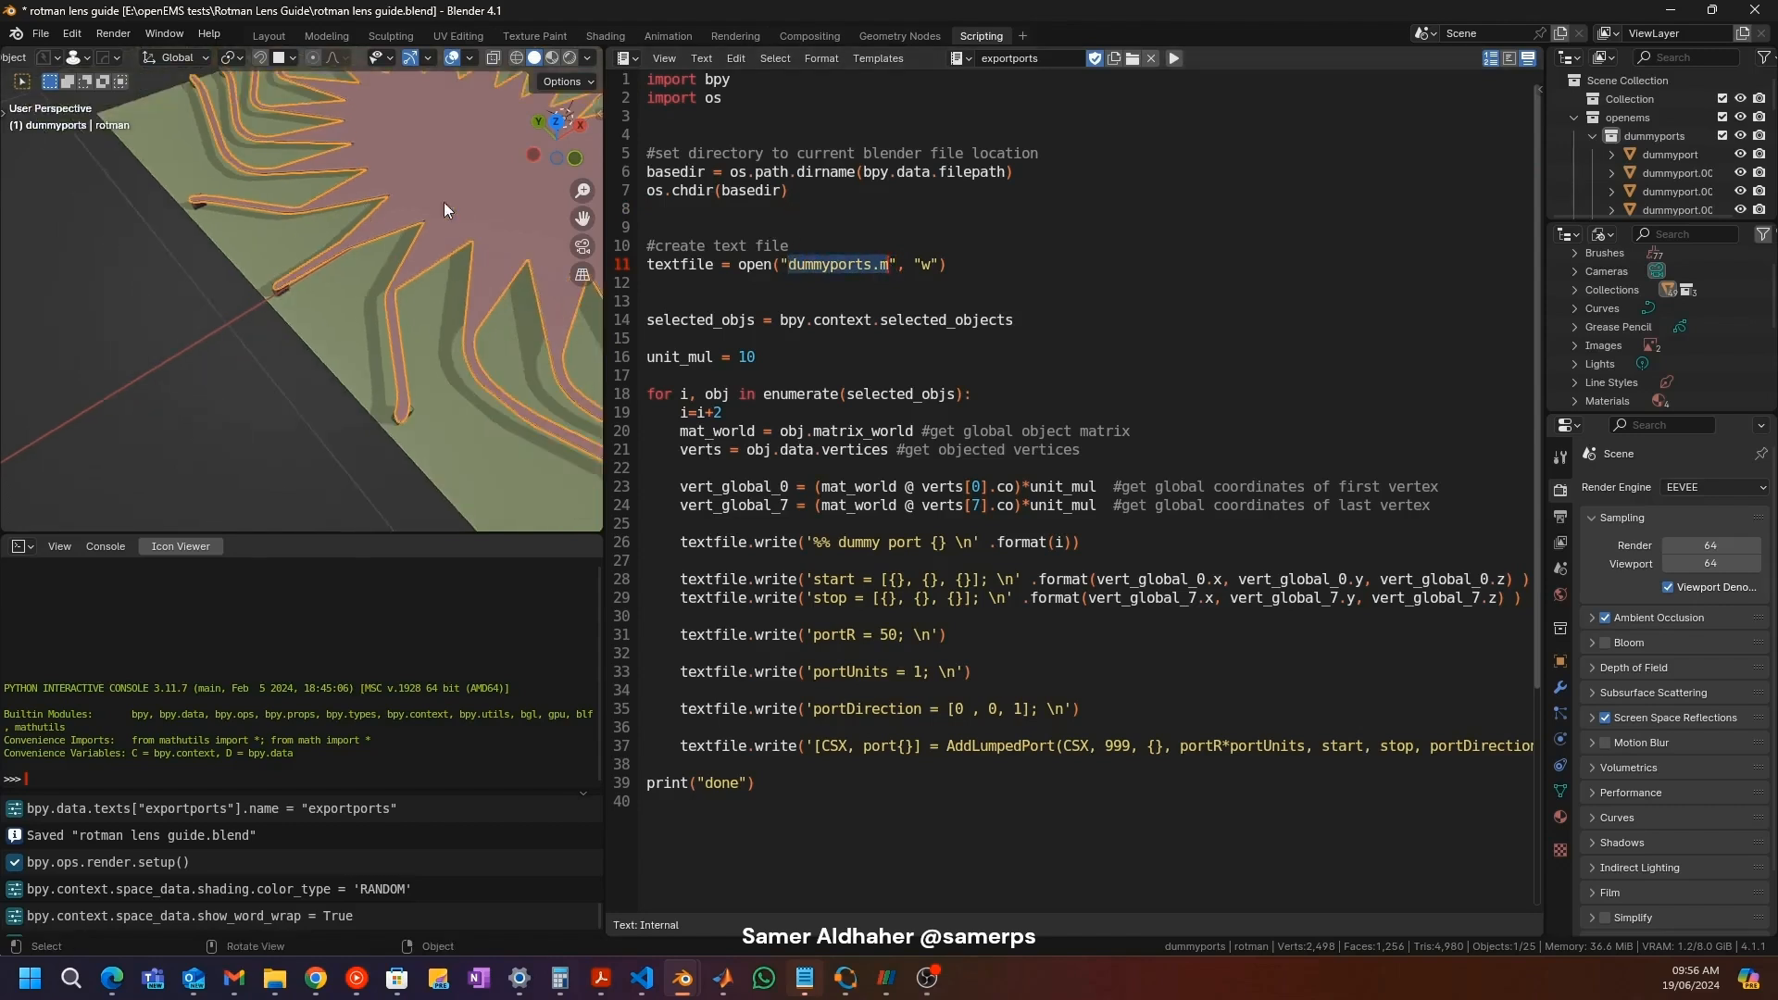
drag(1632, 217, 1405, 249)
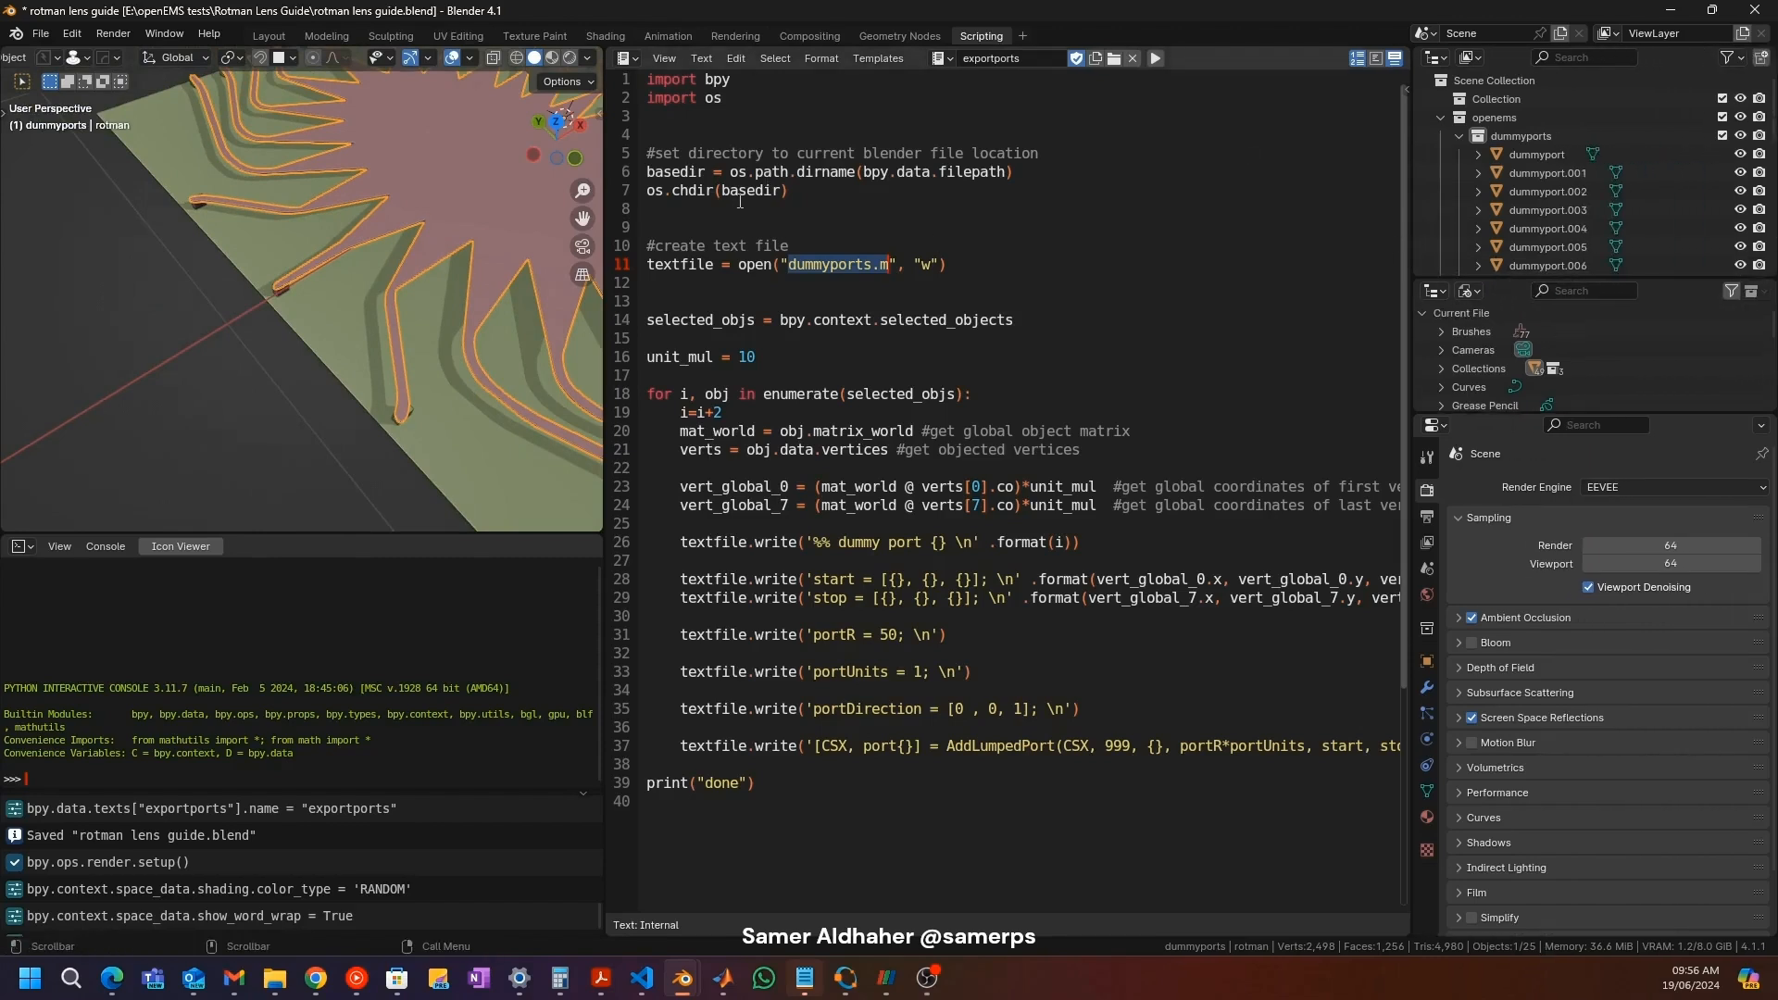
Step: Examine the basedir and os.chdir lines that set the working directory, and the file name passed to open
click(746, 192)
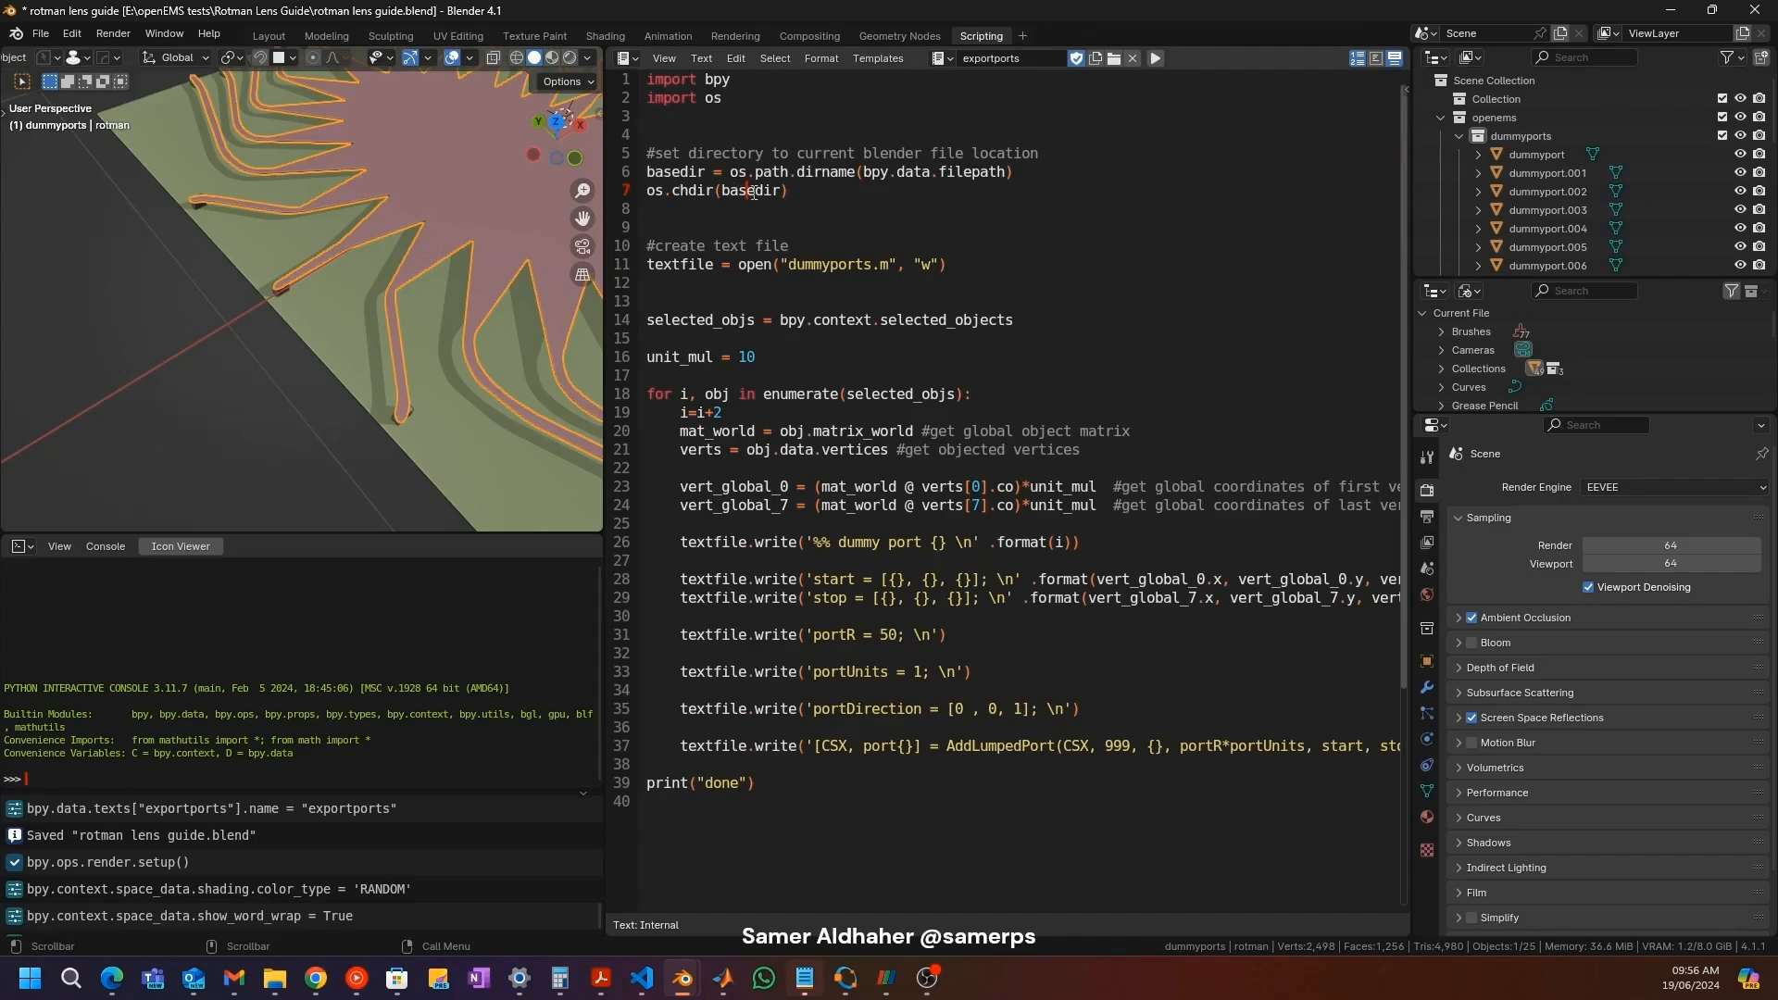
drag(783, 193, 644, 173)
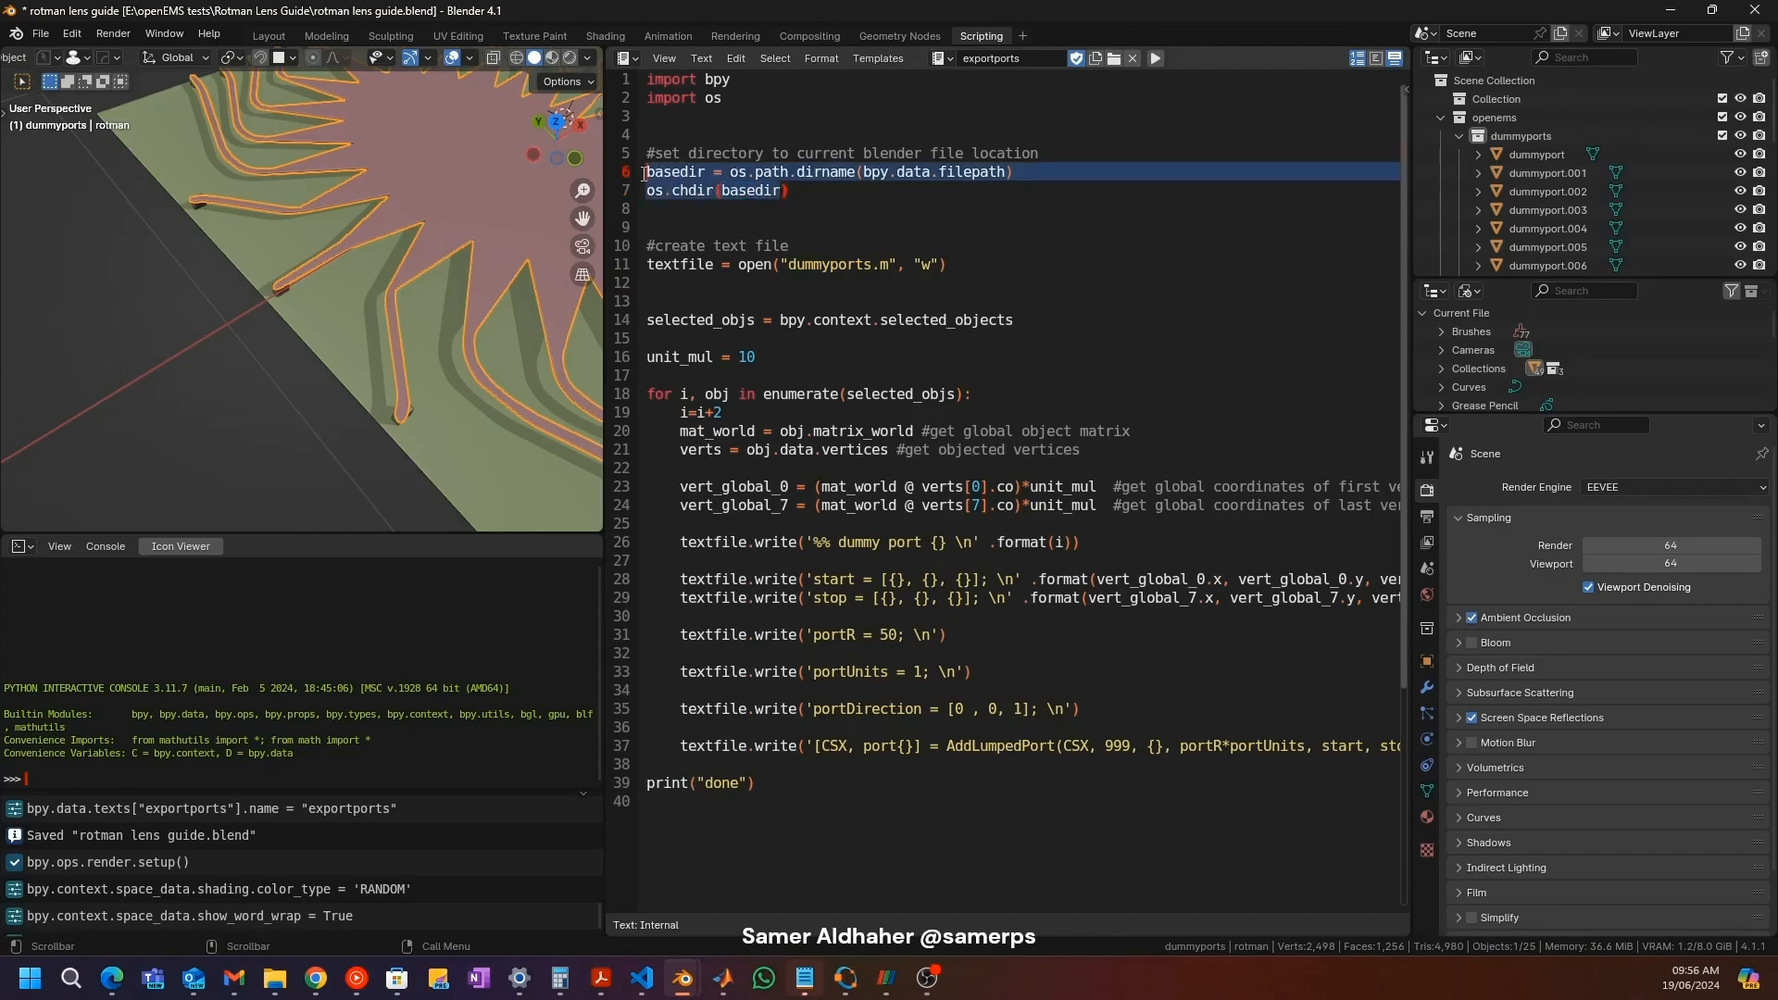
click(725, 188)
scroll(732, 196, down, 3)
scroll(736, 204, up, 1)
drag(789, 154, 916, 153)
scroll(833, 205, up, 3)
Step: Highlight the selected_objs variable in the script and select all objects in the dummyports collection
click(756, 266)
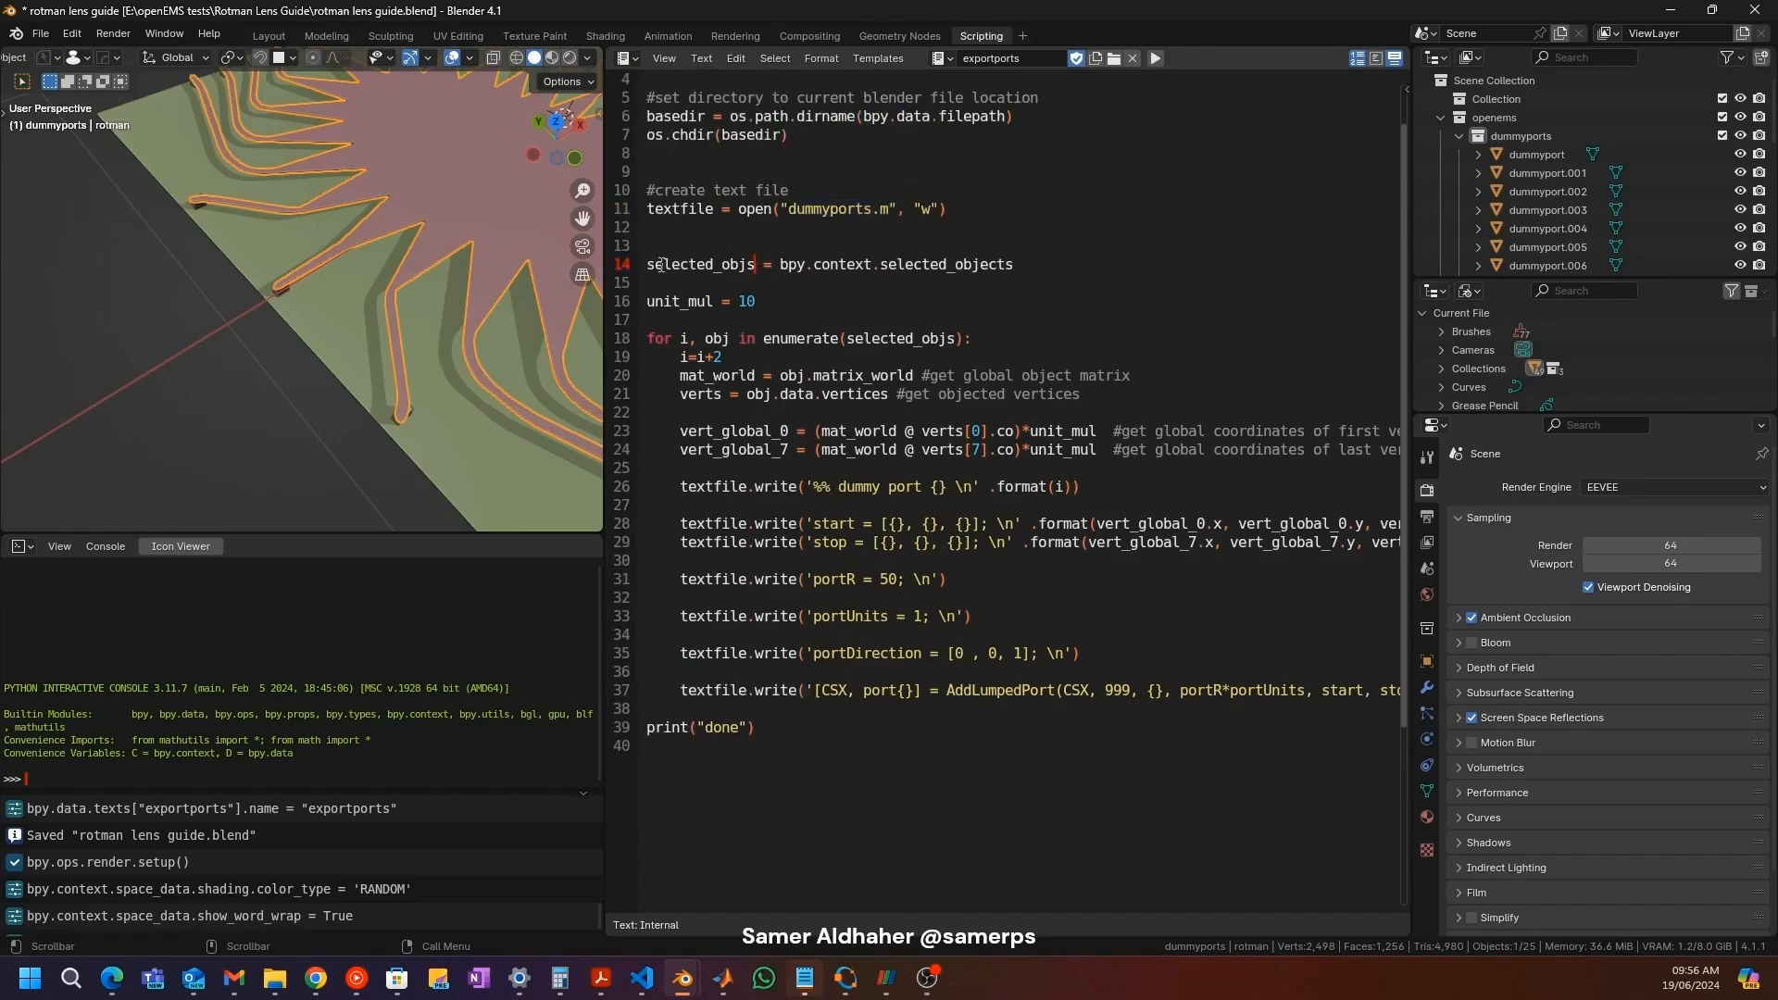
drag(652, 267, 764, 266)
double_click(1521, 135)
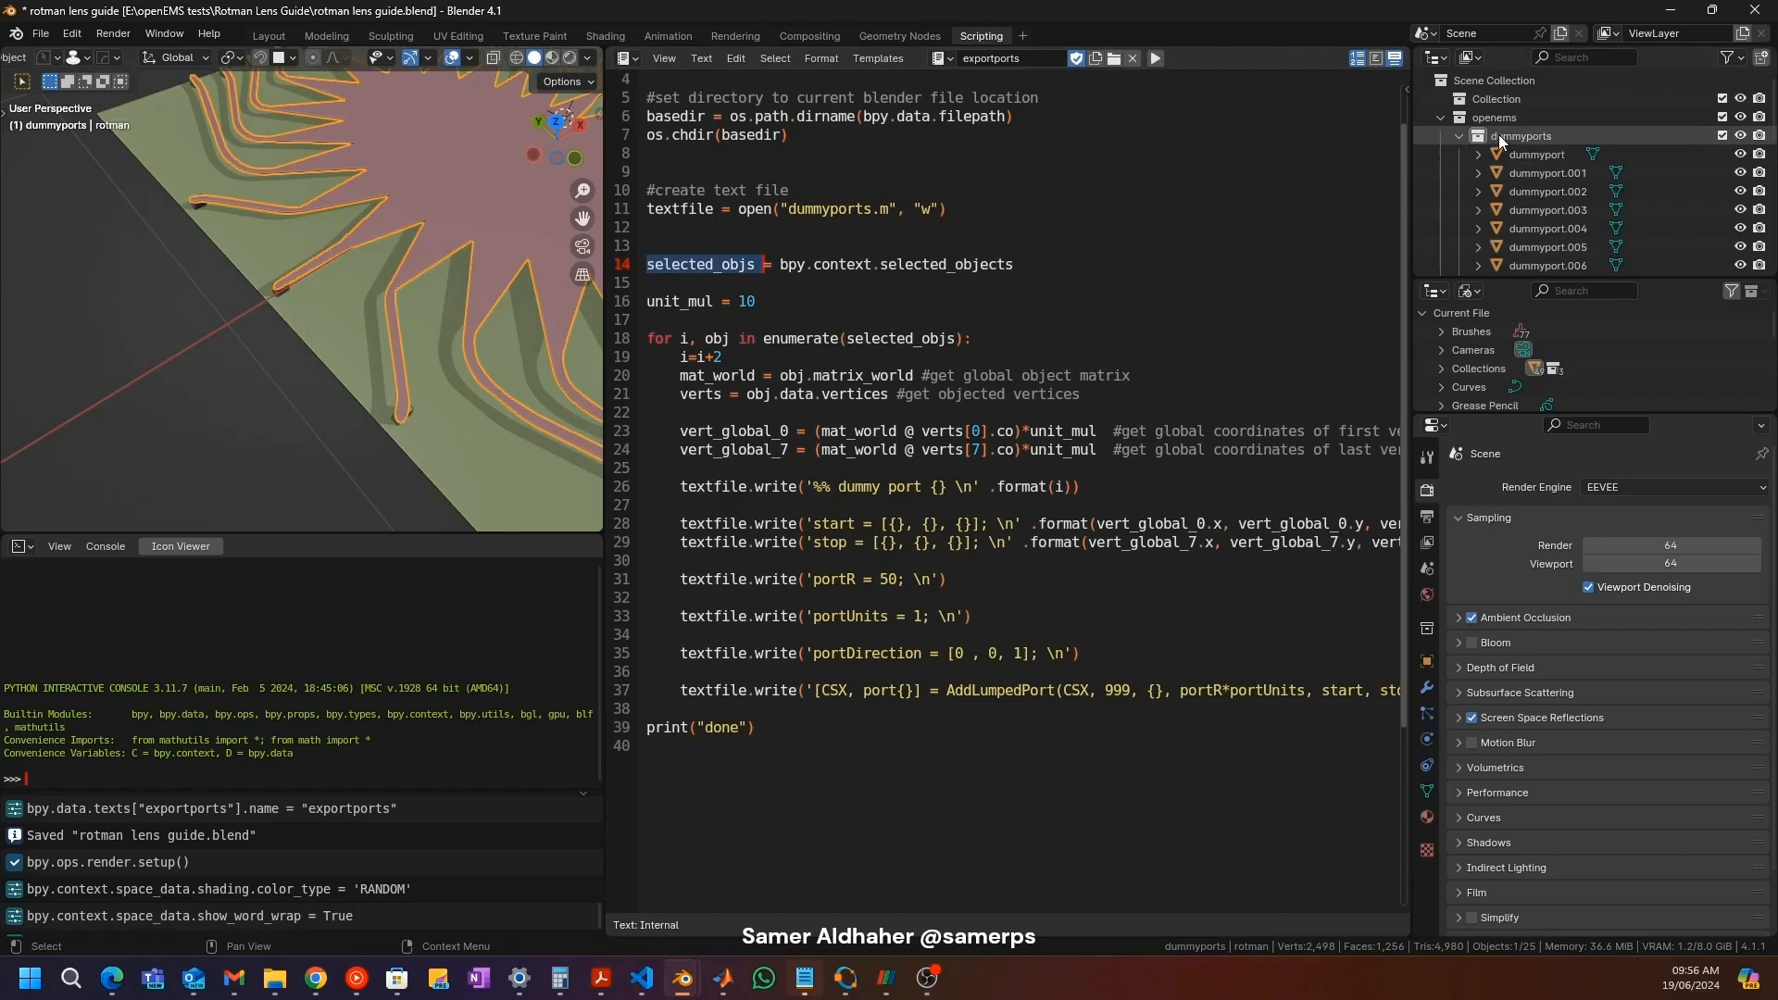
click(1481, 135)
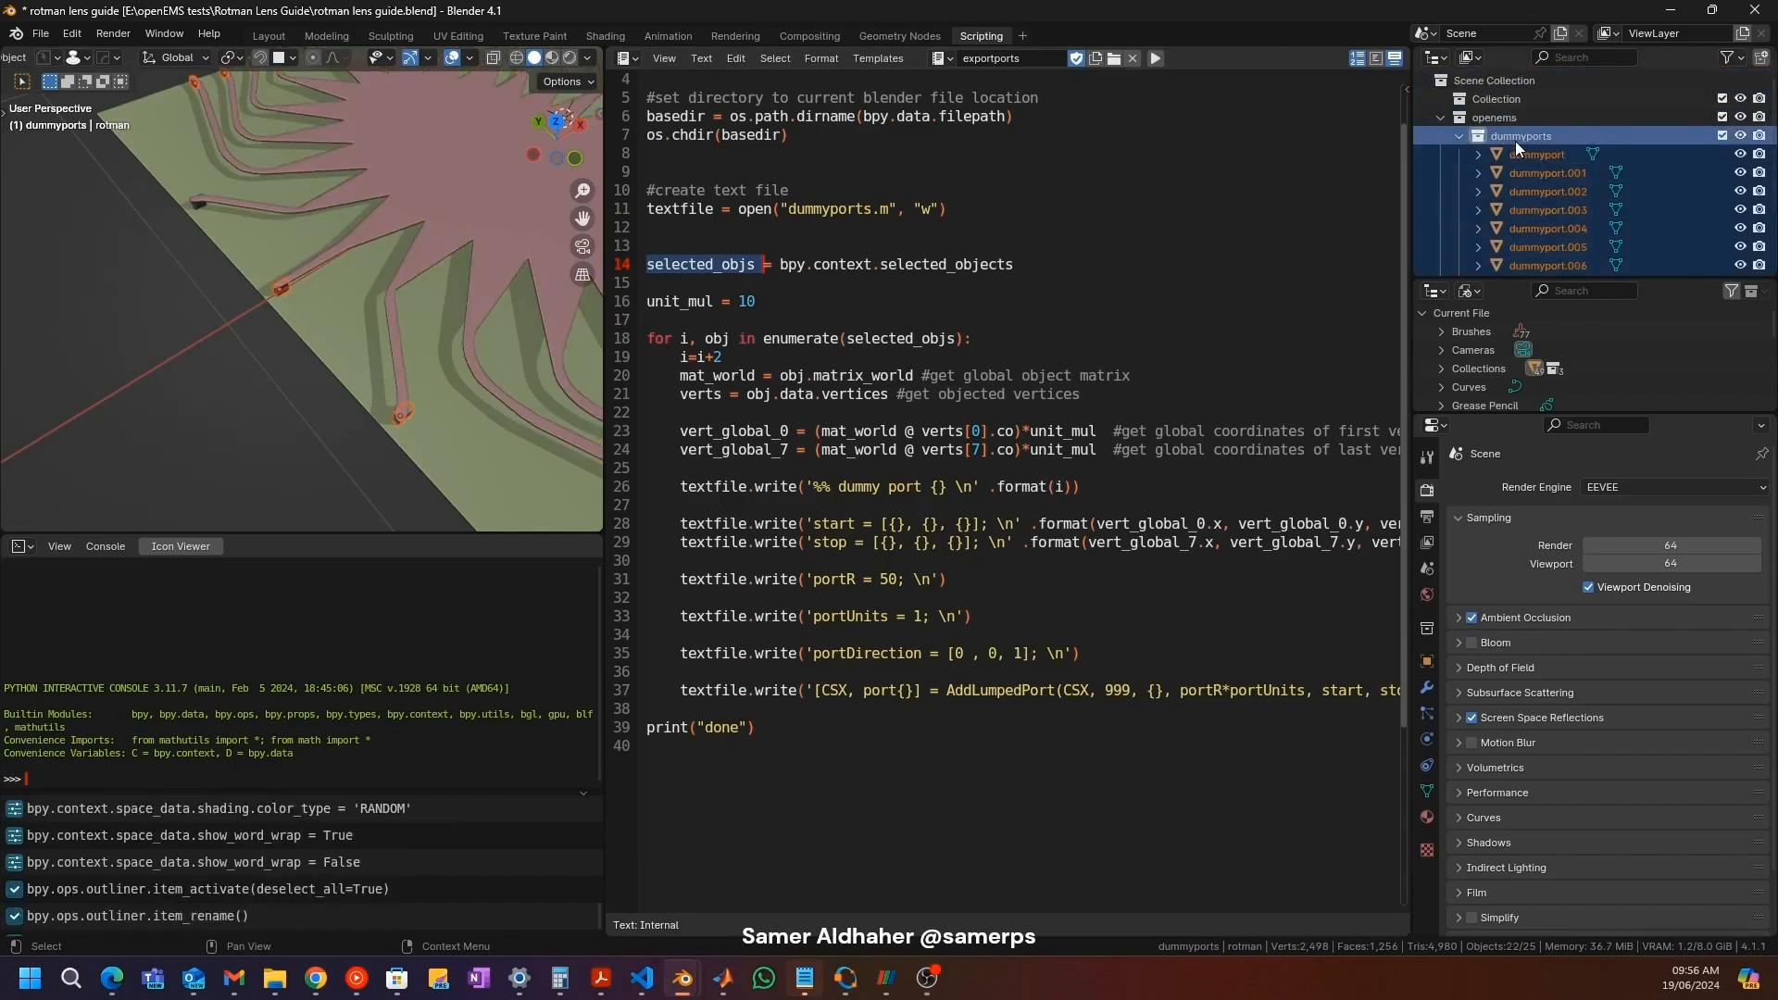
key(KP_Decimal)
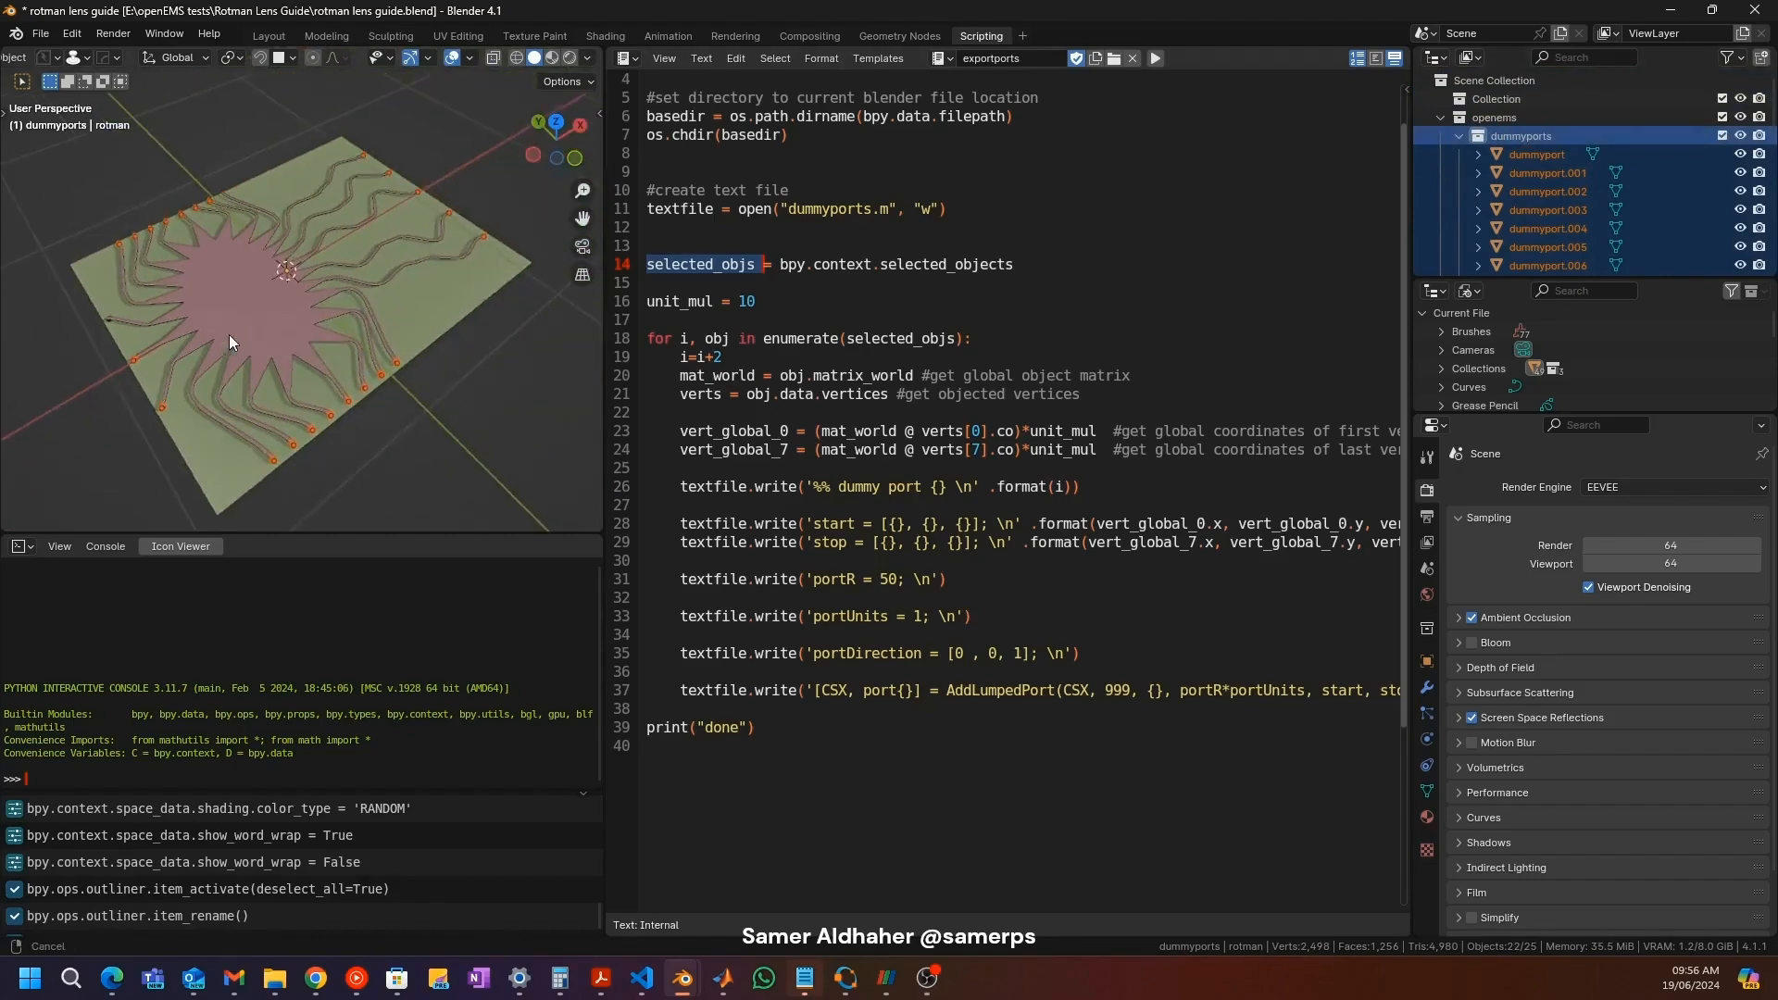
shift+middle_drag(228, 335, 348, 292)
scroll(293, 259, up, 4)
scroll(292, 258, down, 3)
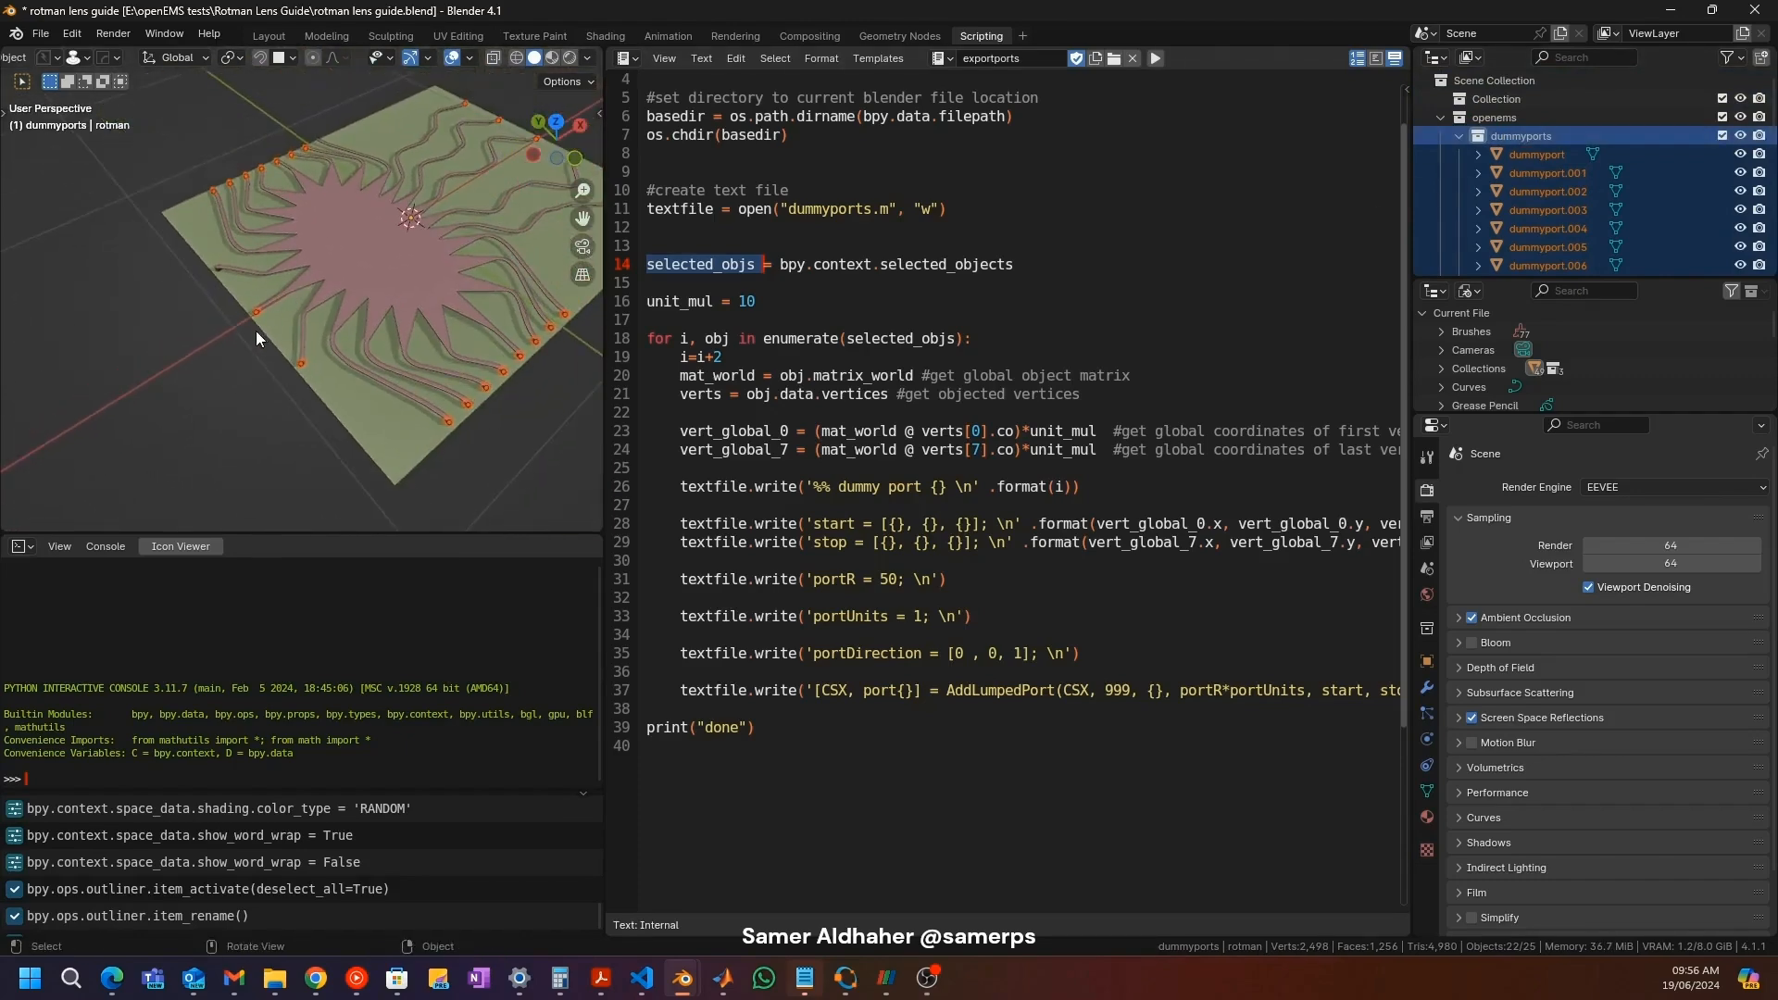
scroll(259, 330, up, 4)
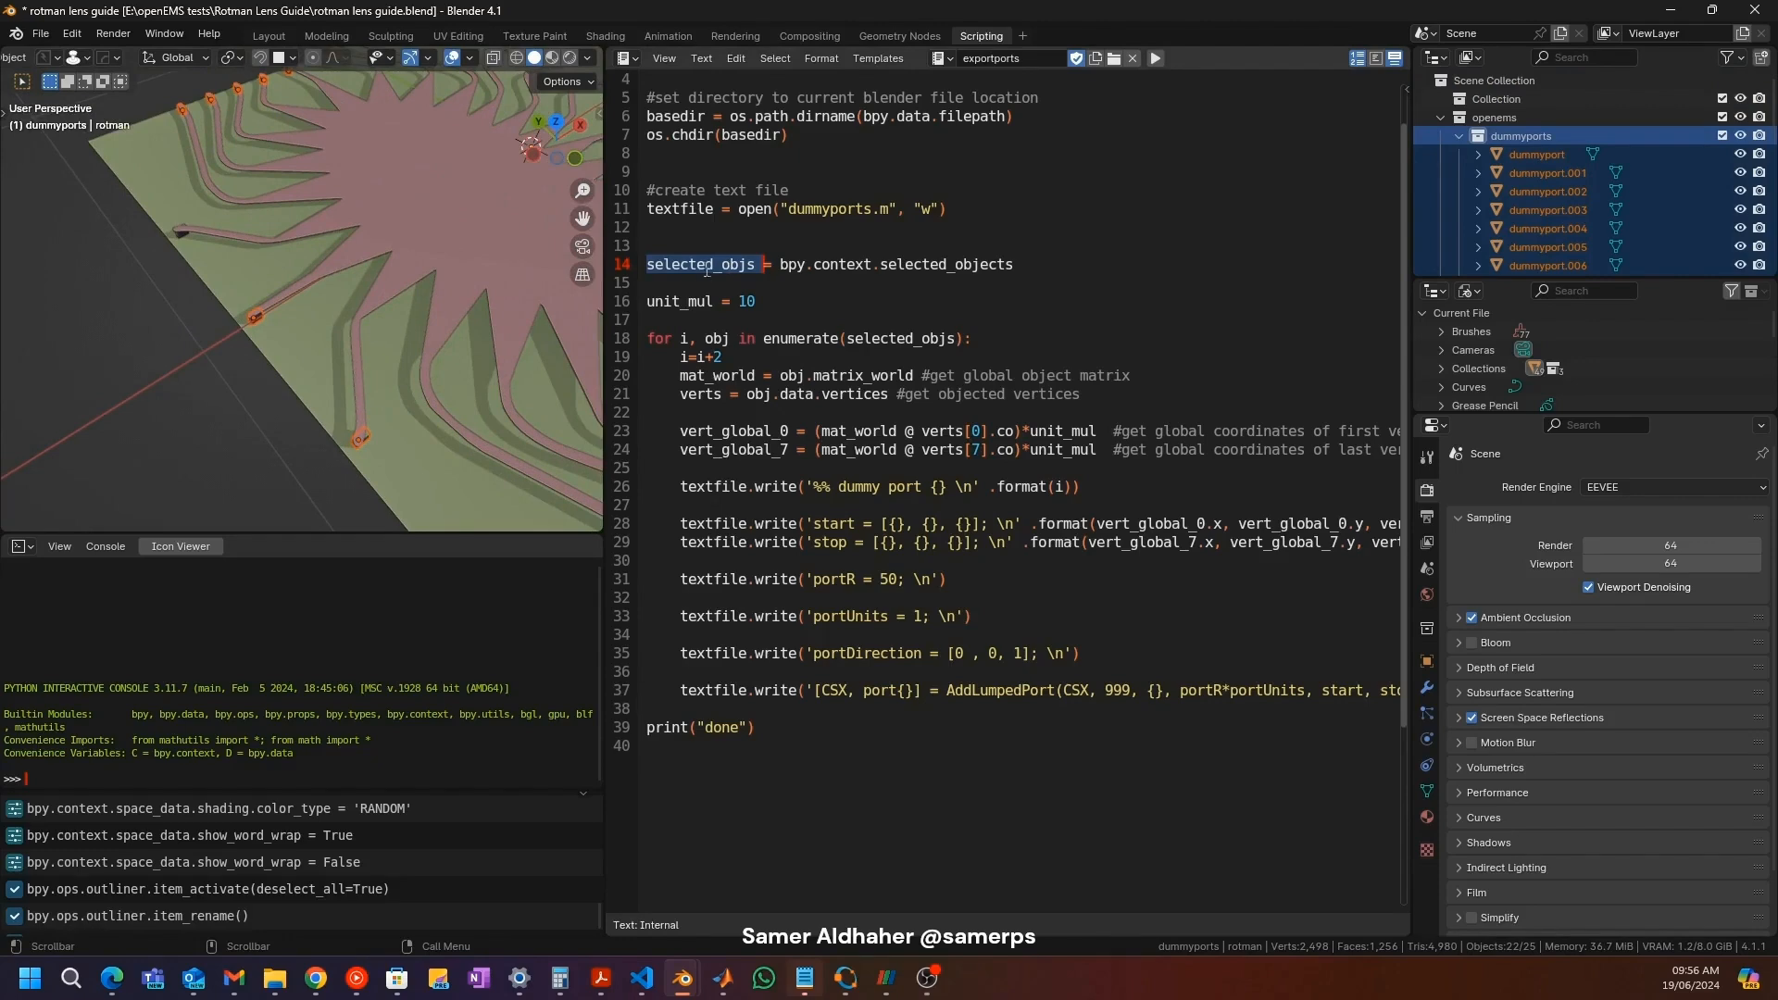
Step: Examine the script line that assigns bpy.context.selected_objects to selected_objs
click(729, 263)
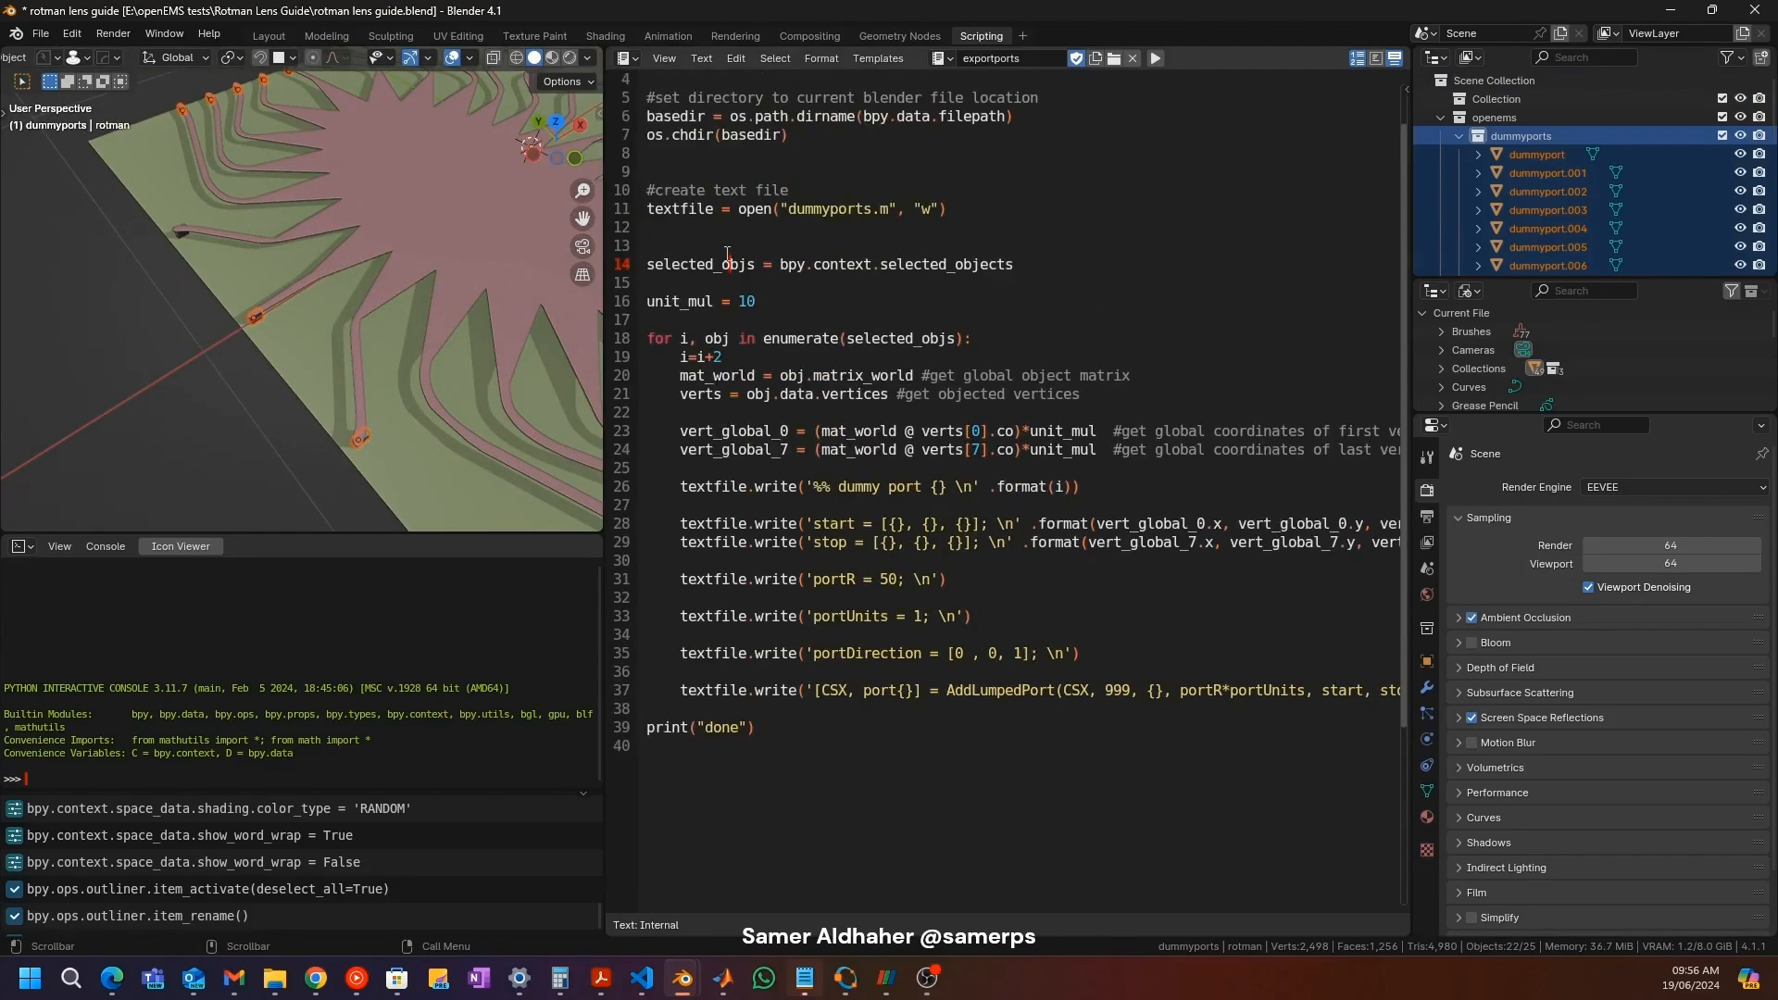
drag(755, 266, 645, 266)
drag(781, 266, 989, 267)
scroll(745, 258, down, 1)
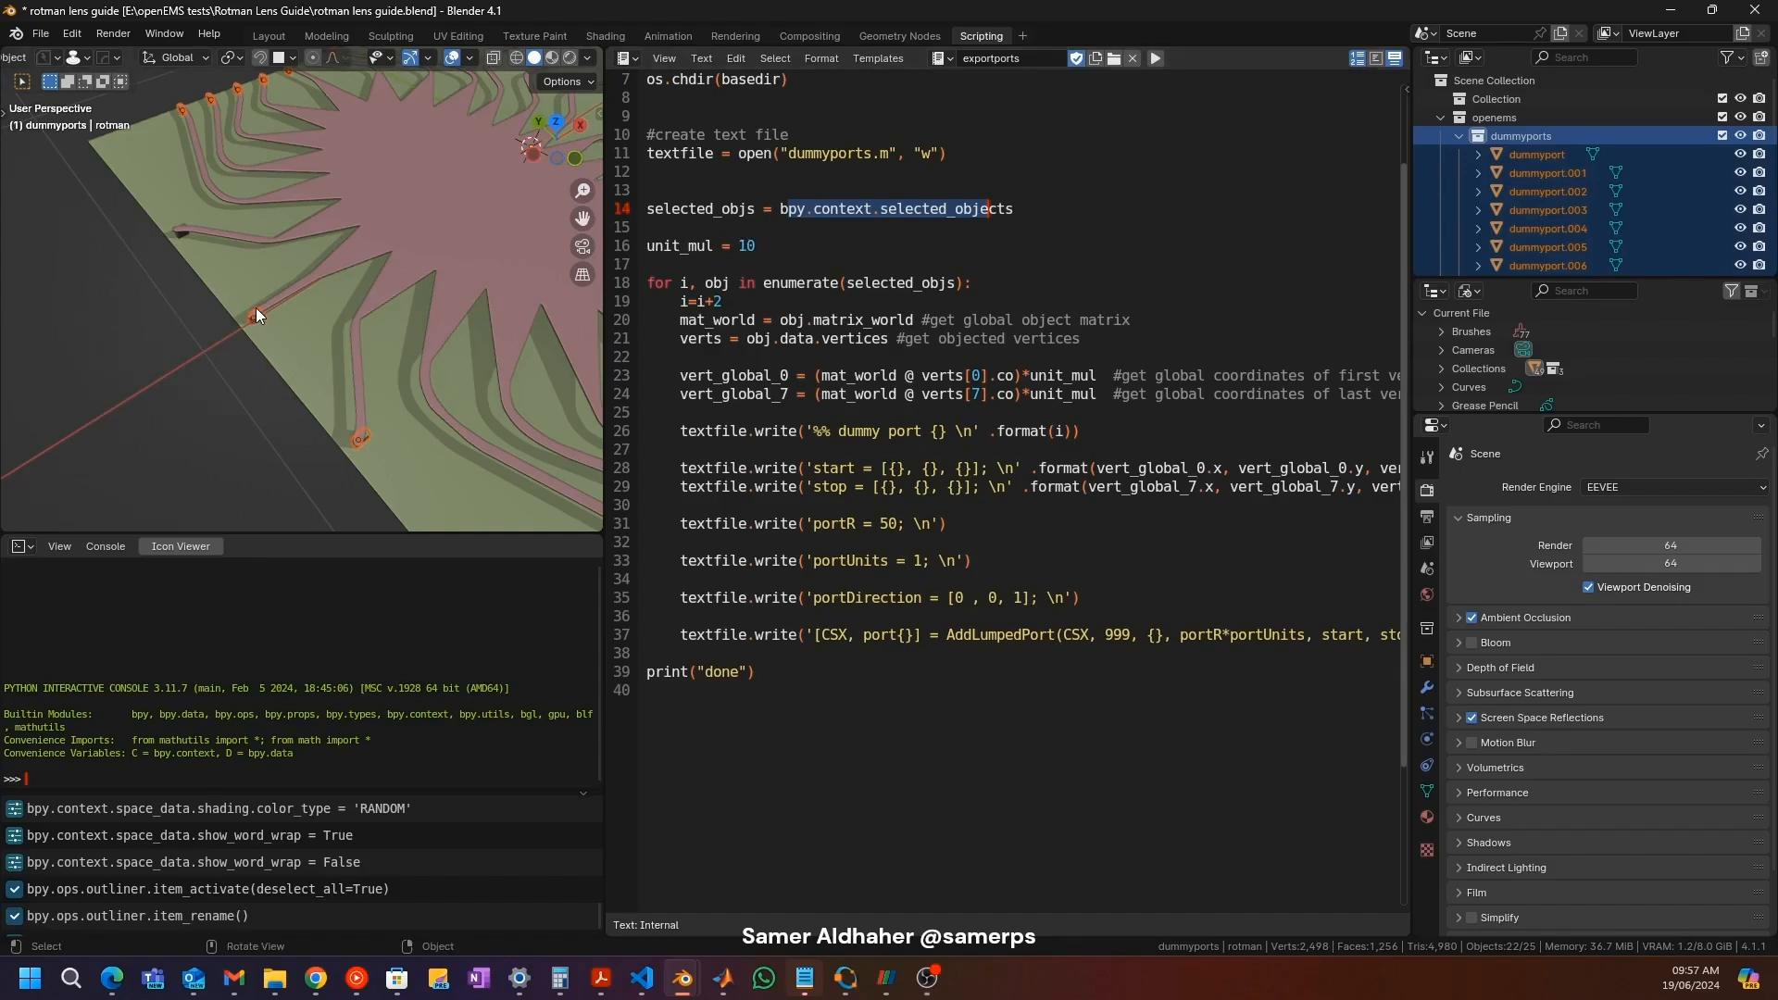
scroll(796, 291, down, 1)
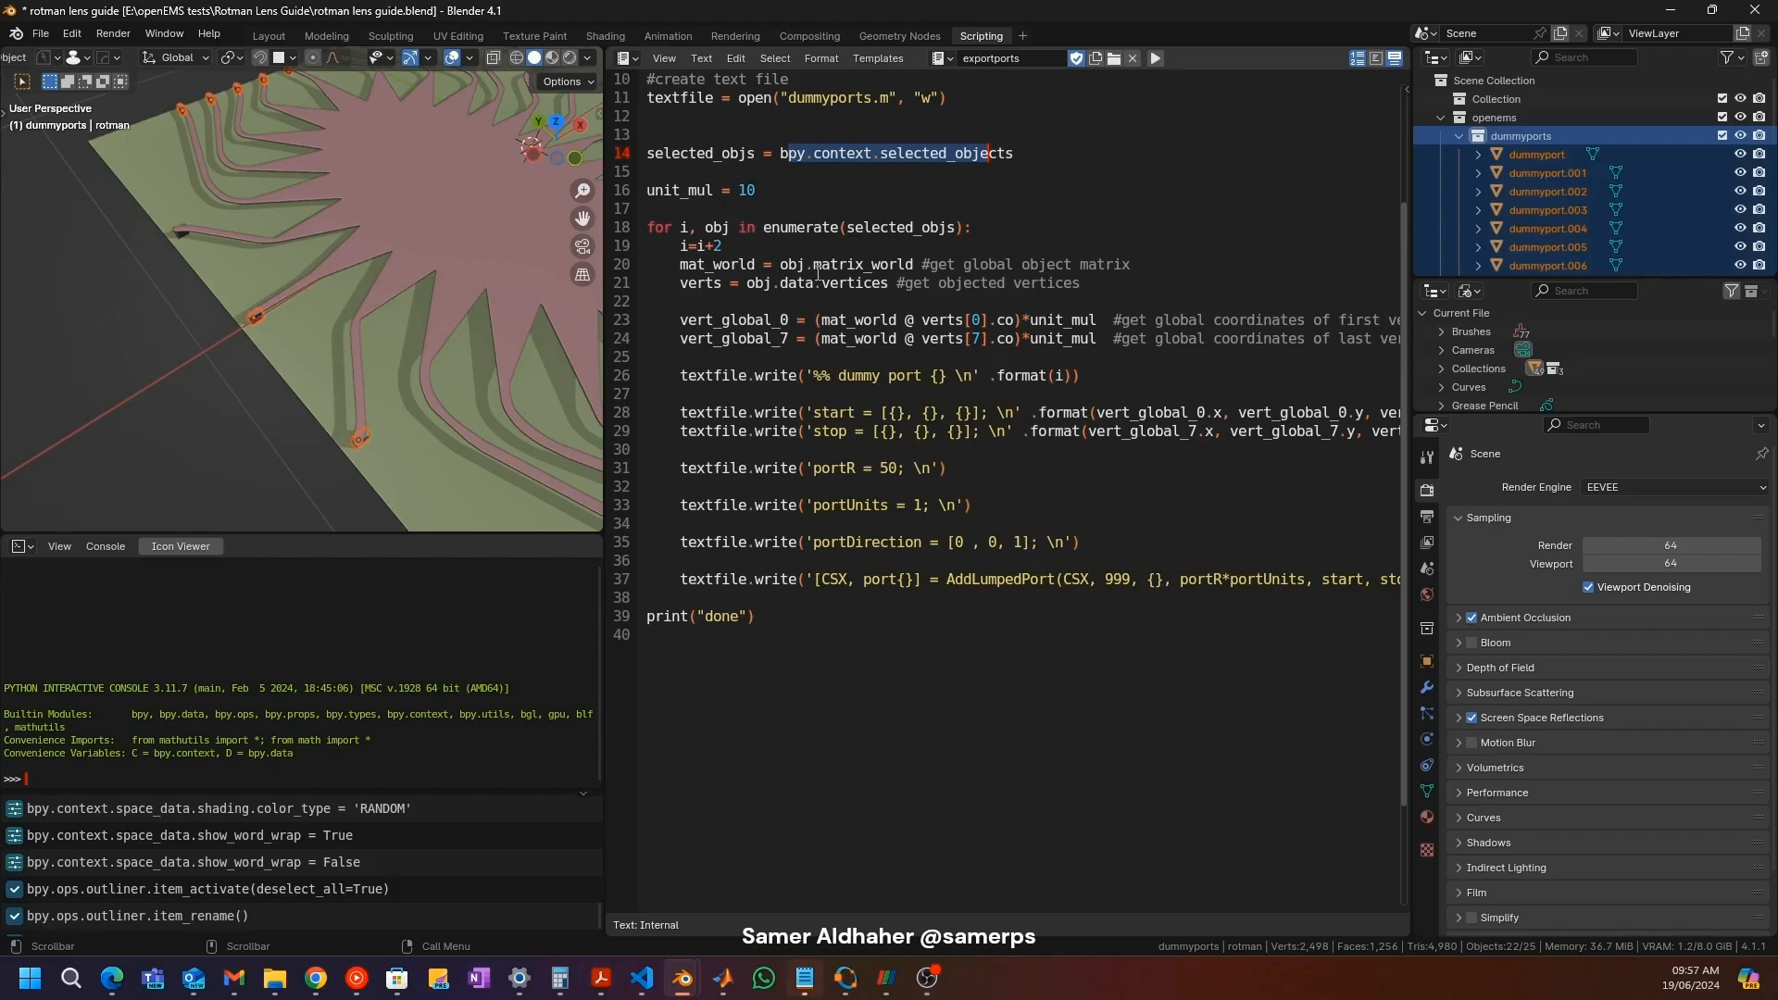
Step: Examine the loop's mat_world, verts and vert_global lines, highlighting the vertex indices 0 and 7
drag(681, 267, 886, 287)
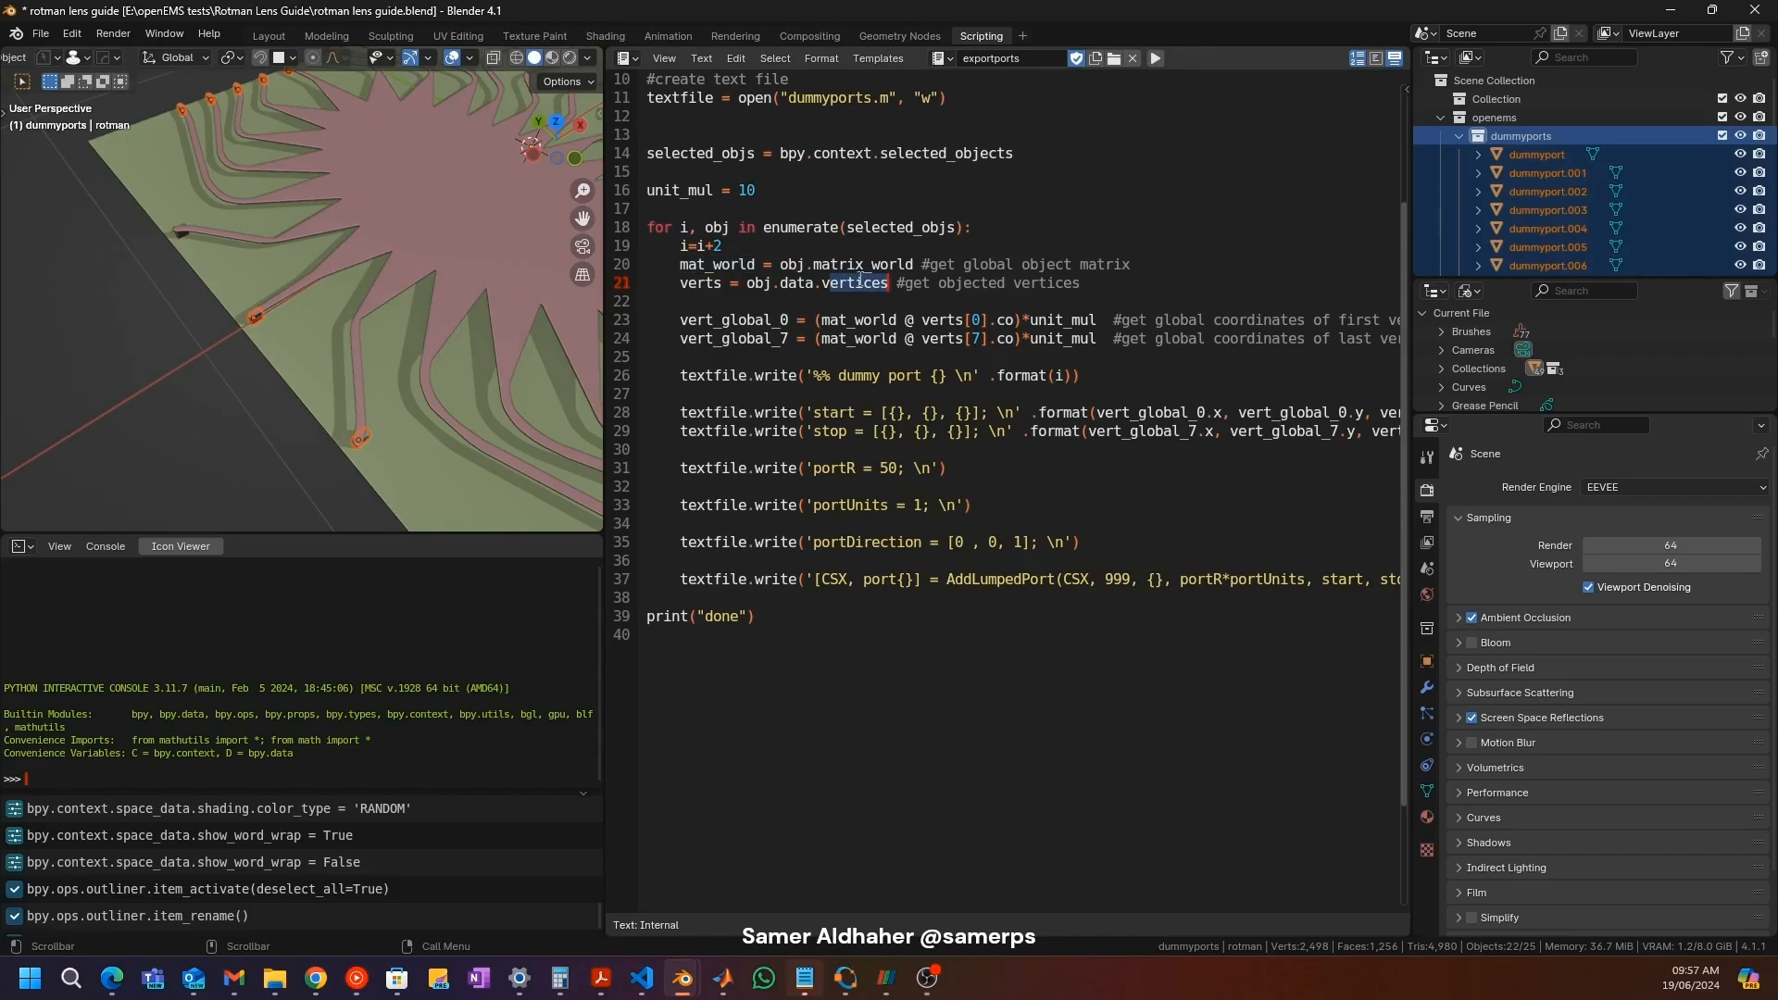
scroll(742, 285, down, 1)
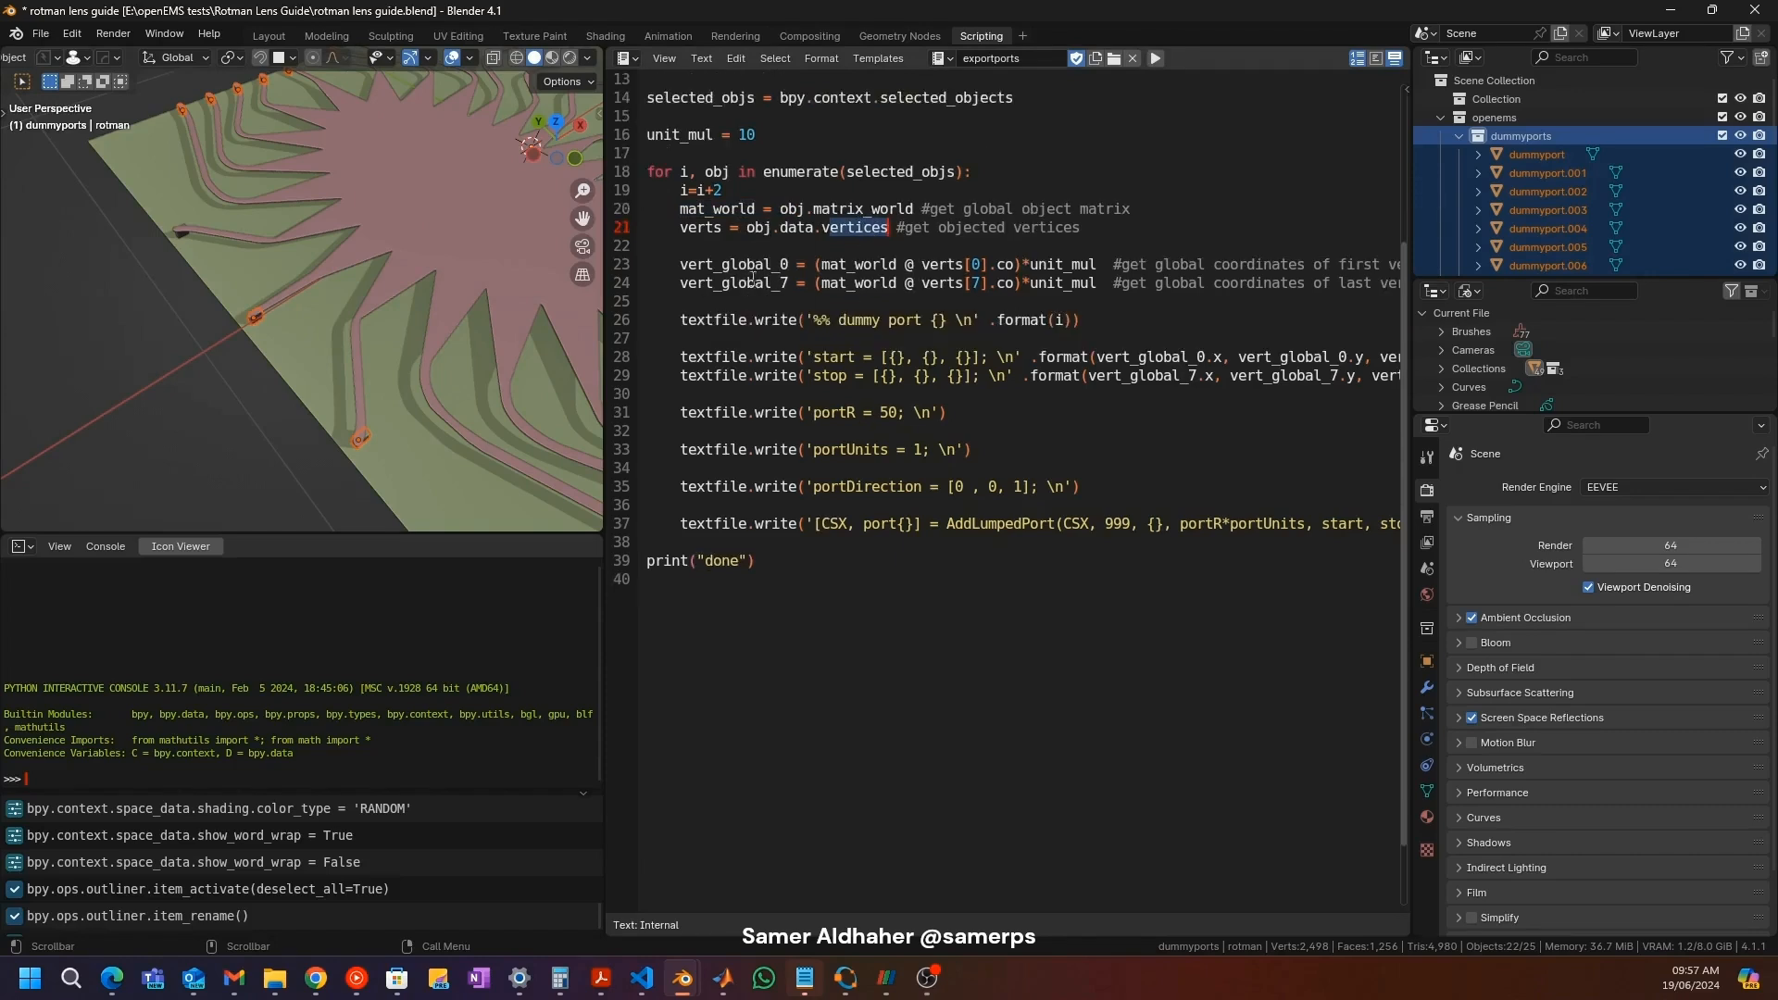
drag(671, 264, 838, 282)
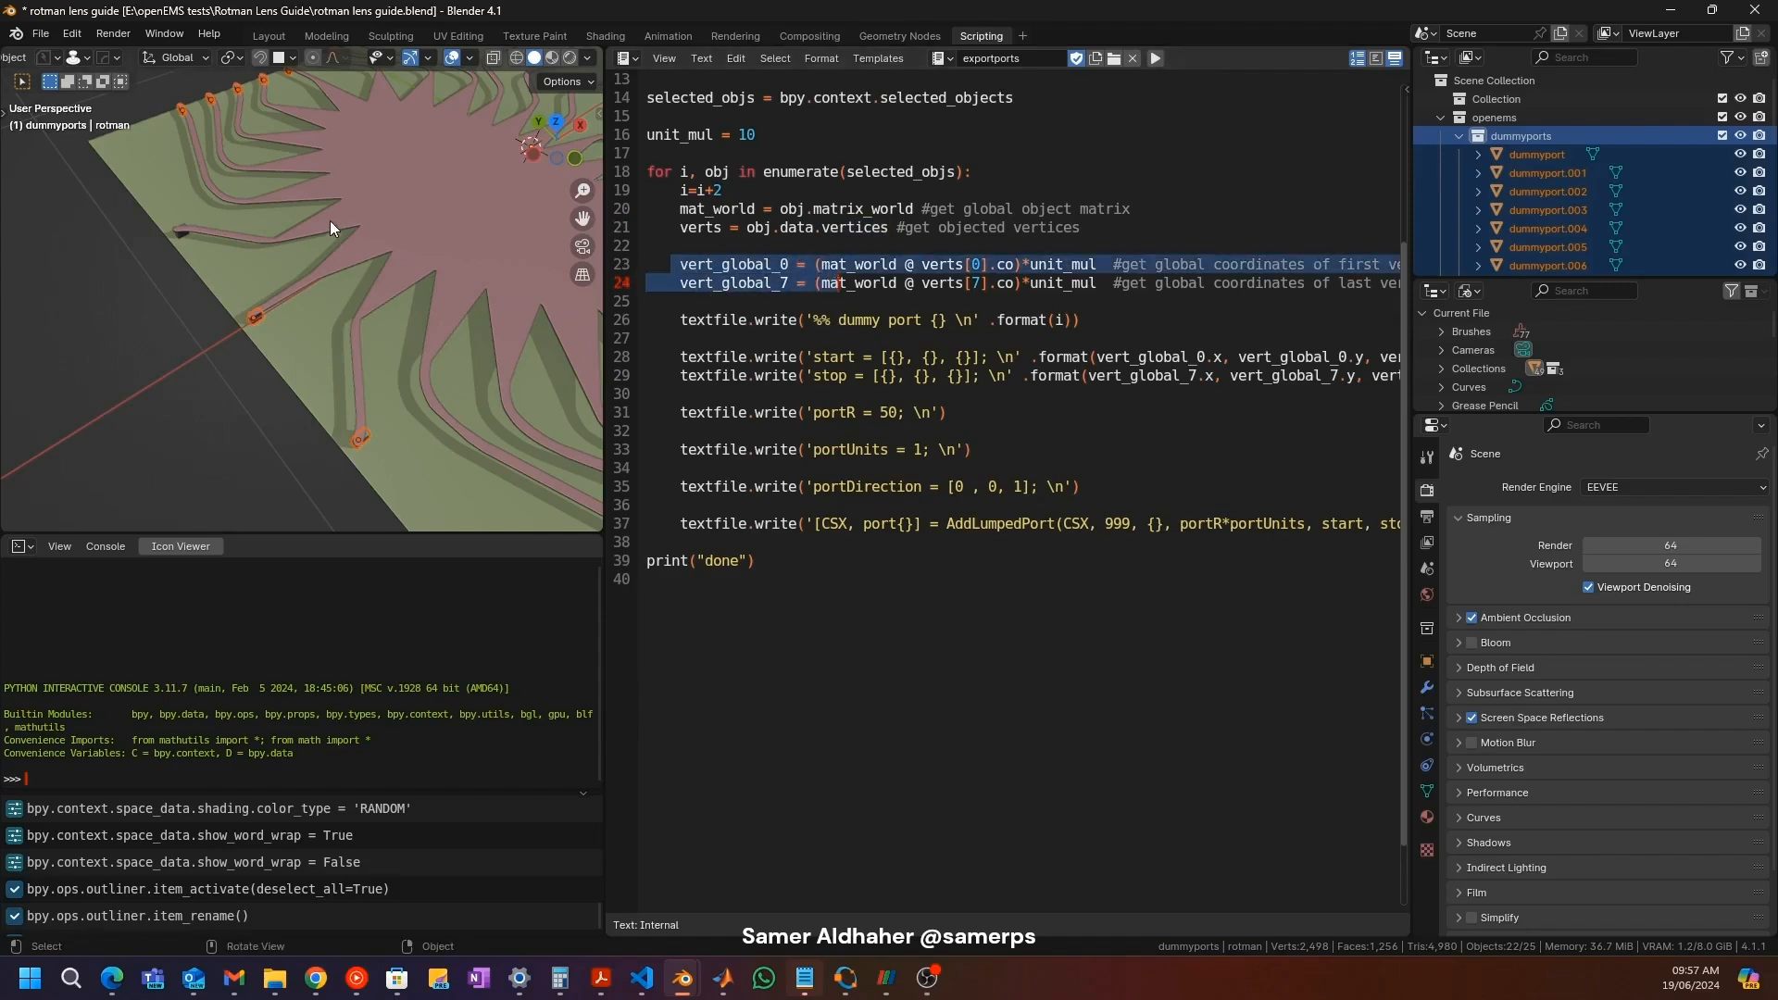
click(992, 283)
drag(969, 266, 983, 264)
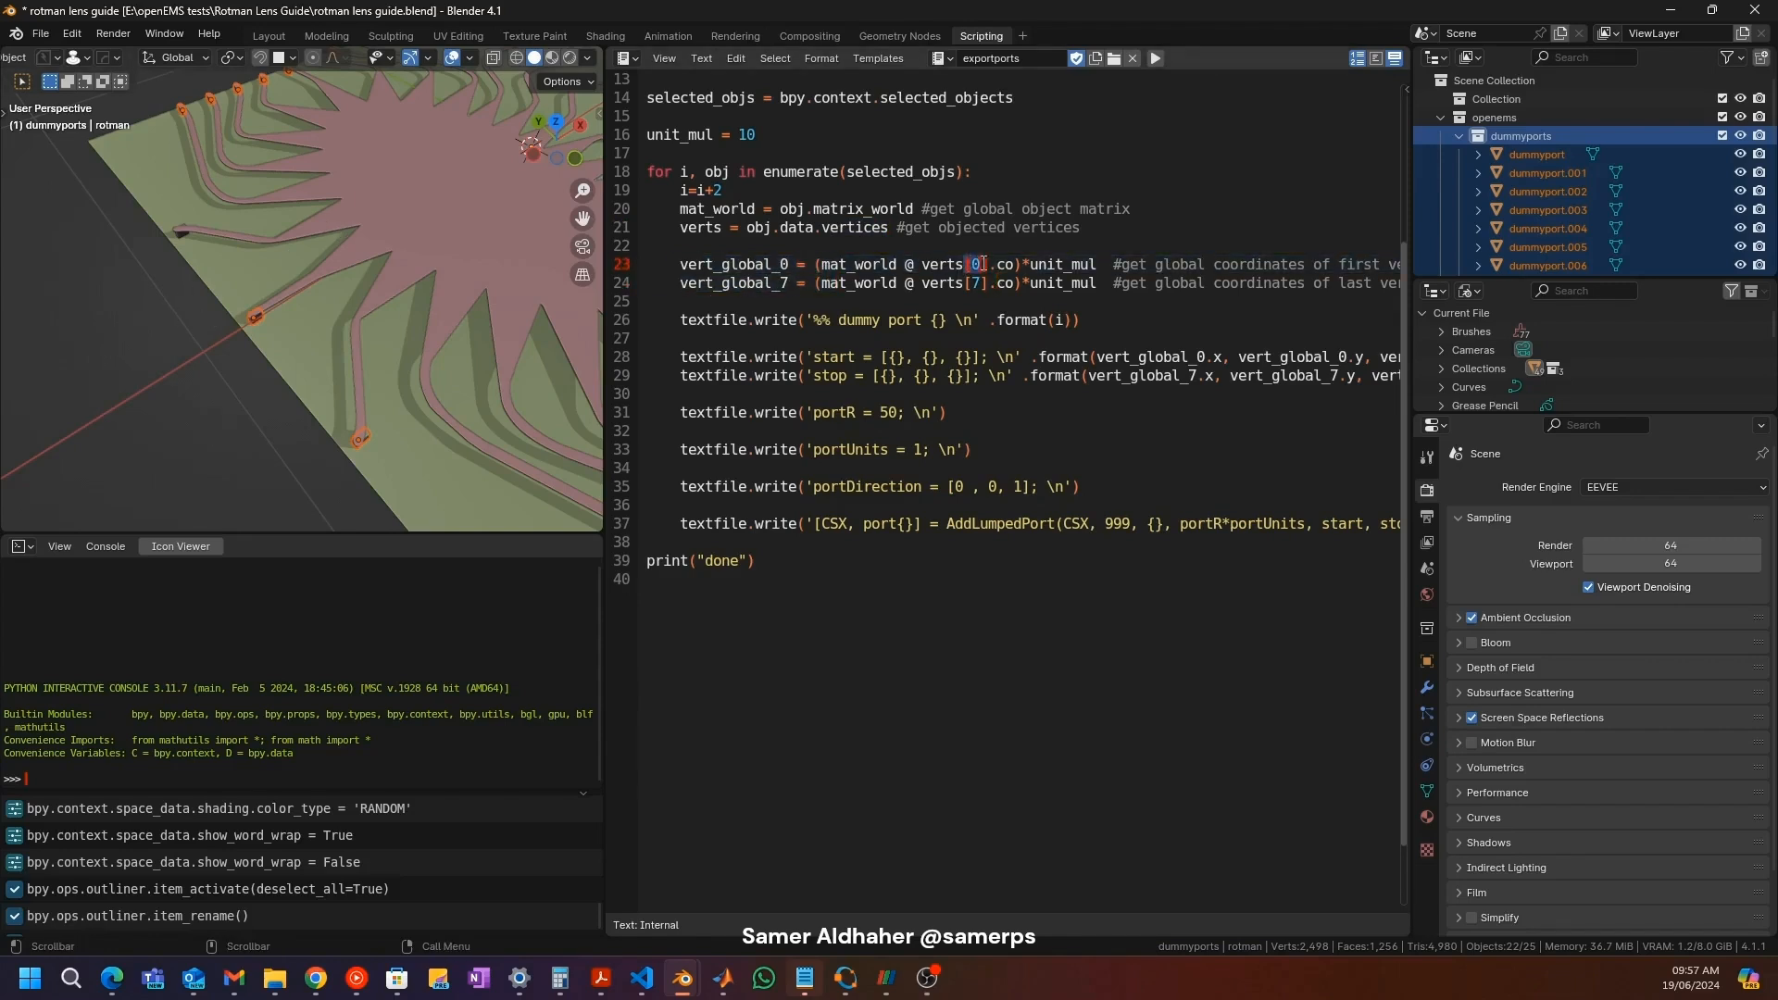
drag(969, 283, 984, 282)
Step: Isolate the dummyport box on the negative X axis in local view with its mesh in Edit Mode
scroll(313, 290, up, 3)
scroll(313, 291, up, 4)
key(Tab)
mouse_move(313, 389)
middle_down()
mouse_move(343, 376)
mouse_move(325, 394)
middle_up()
scroll(324, 394, down, 8)
scroll(306, 361, up, 6)
key(Tab)
click(296, 344)
key(Tab)
key(Tab)
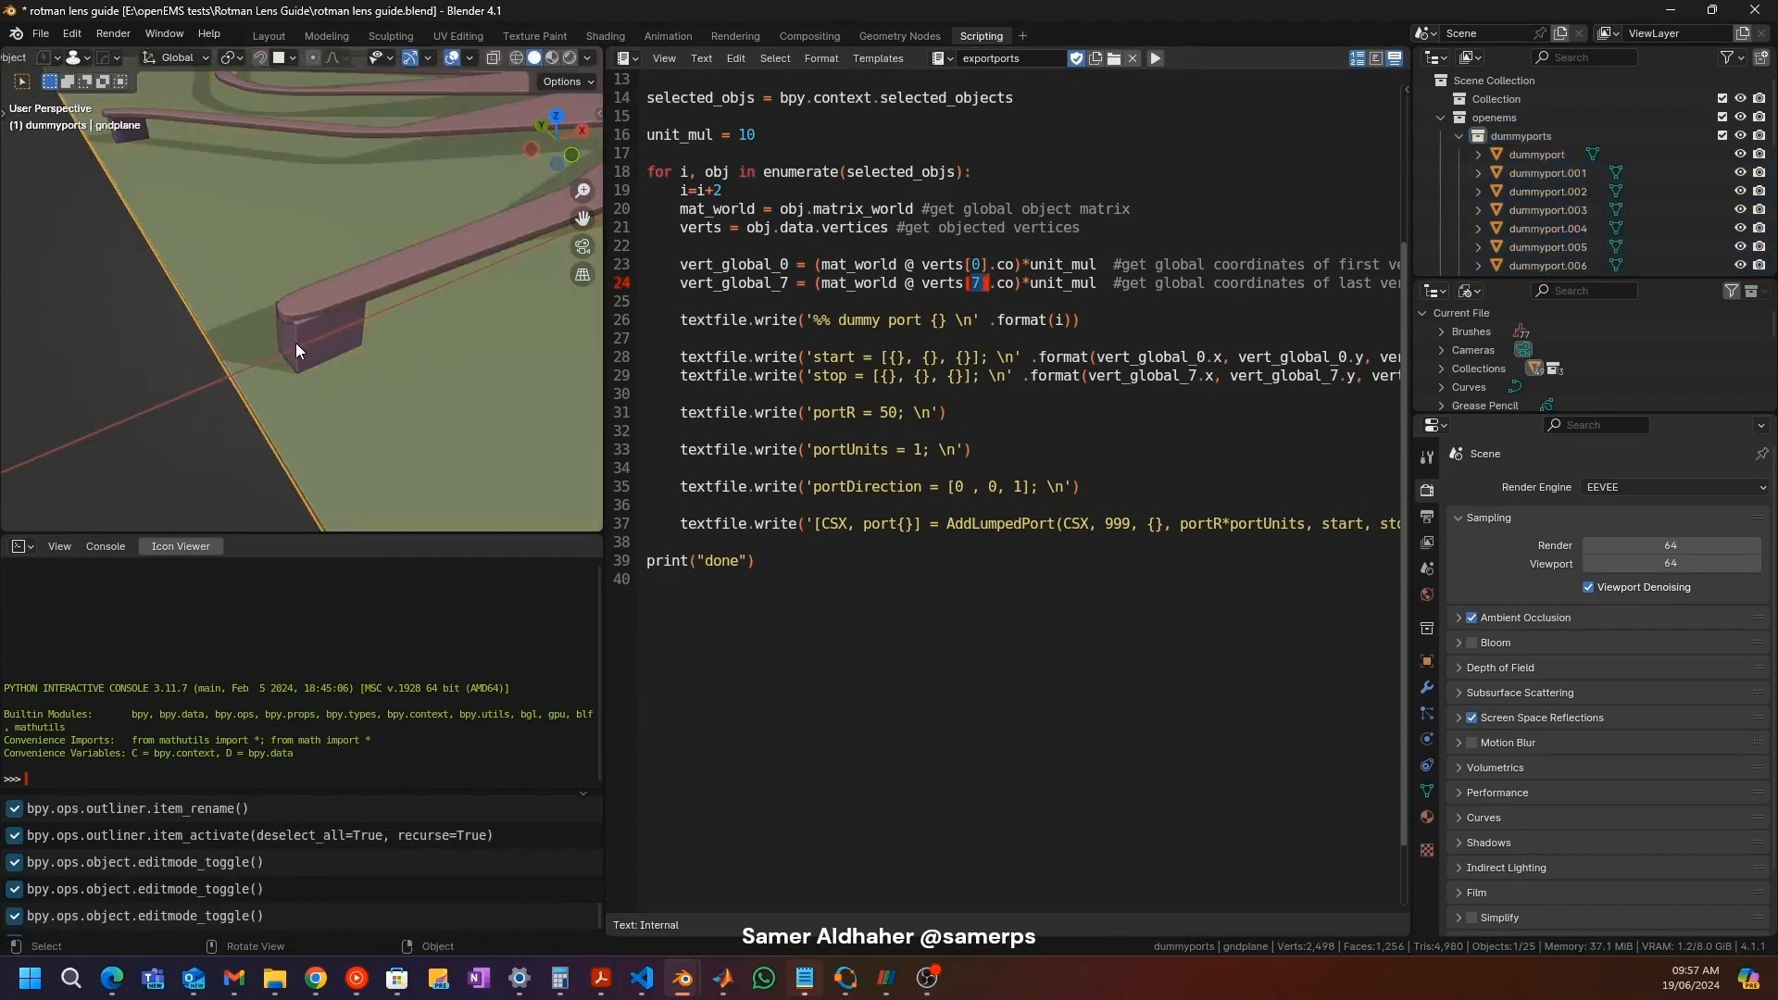
key(Tab)
key(KP_Divide)
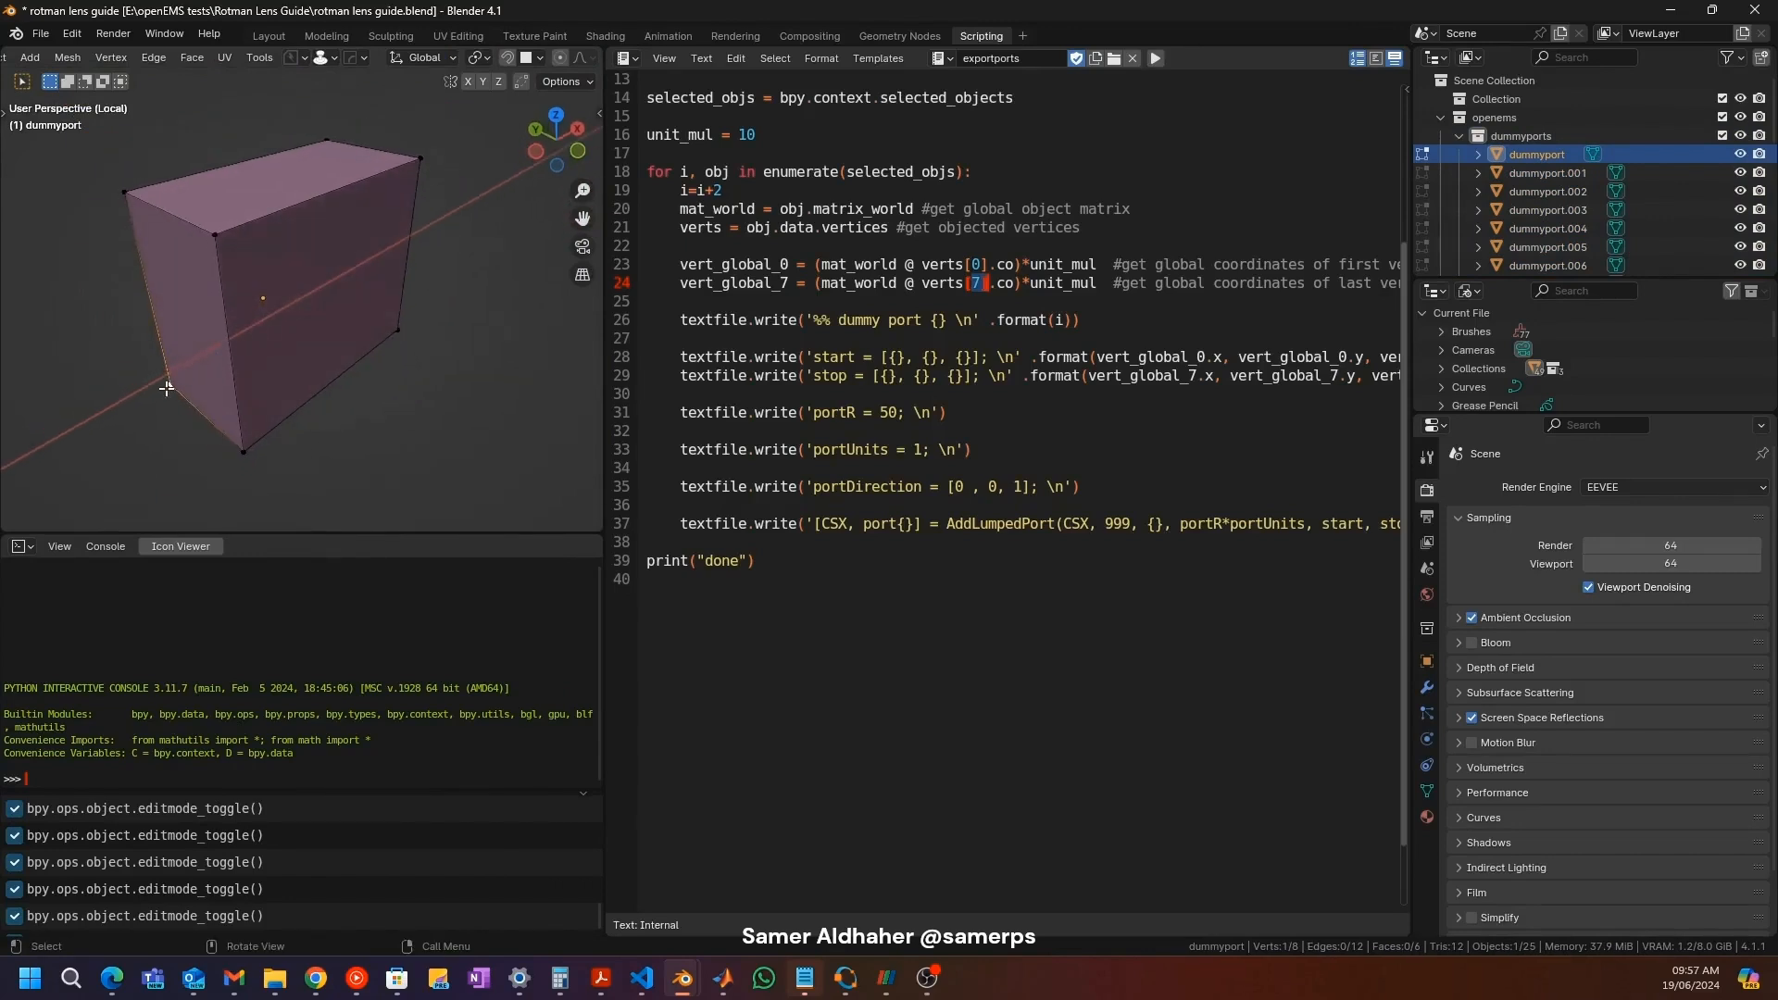
Step: Select individual corner vertices of the isolated dummyport box to identify its opposite start and stop corners
click(245, 452)
click(329, 142)
click(171, 388)
middle_drag(261, 379, 286, 381)
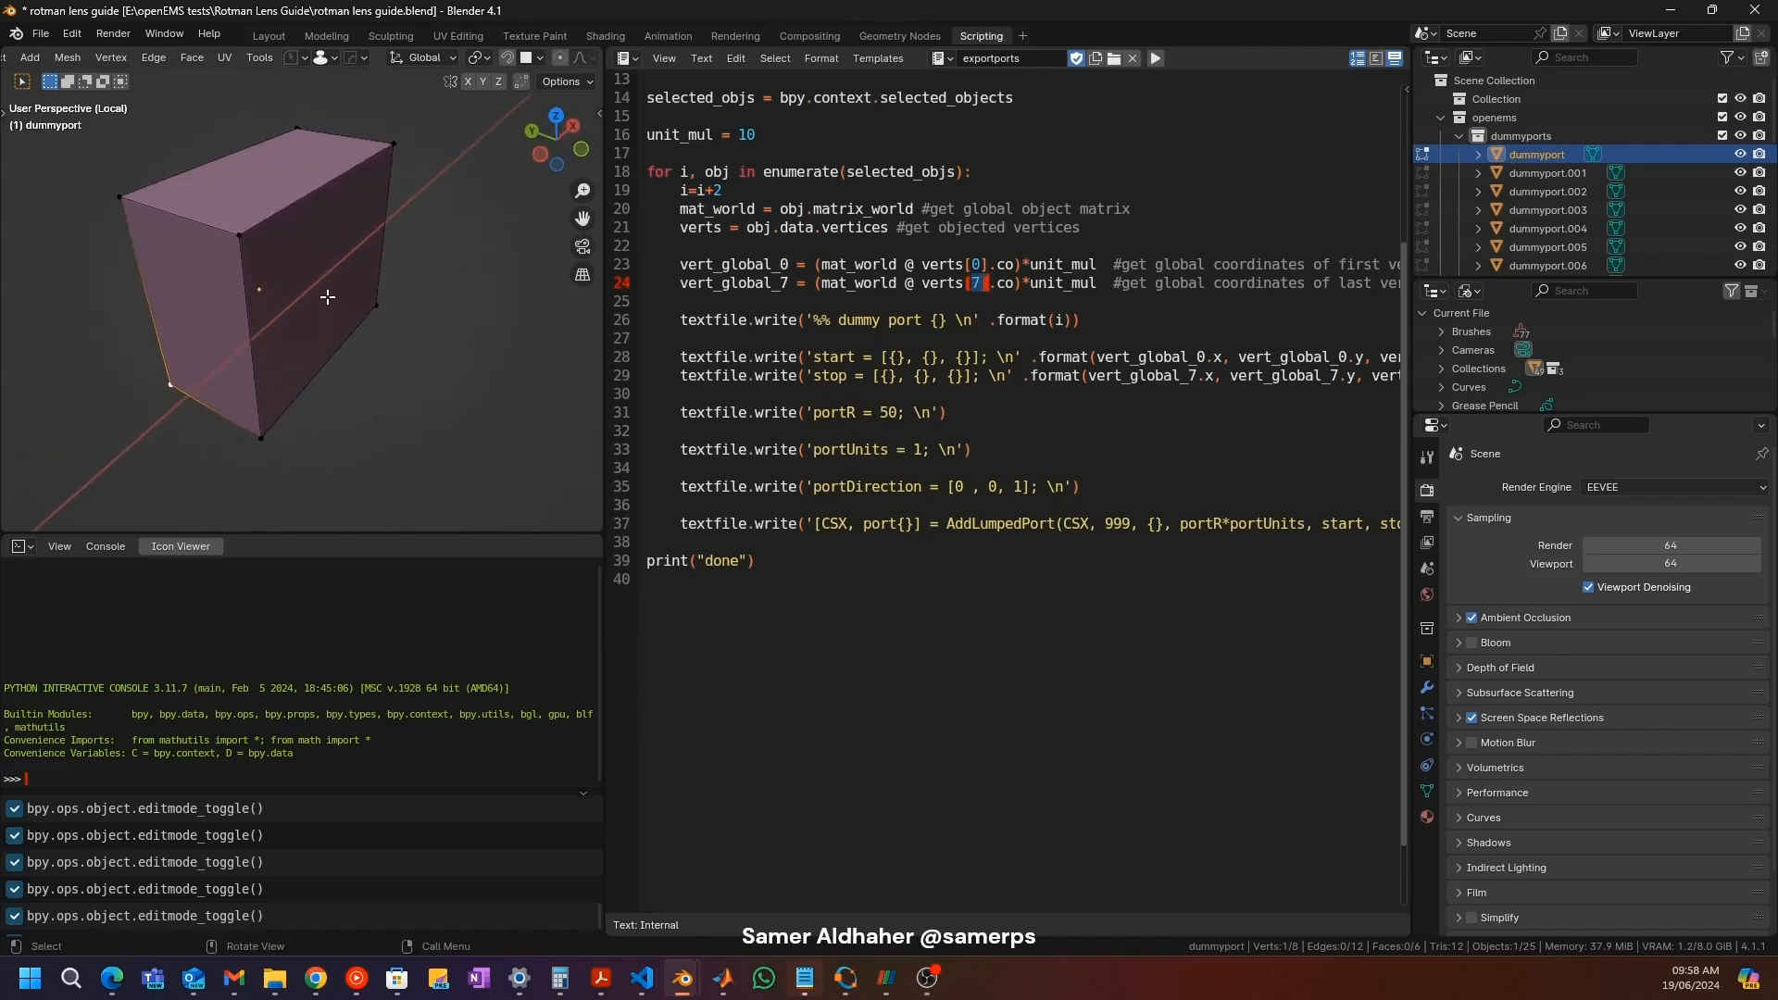
Step: Turn on the Indices overlay for the mesh and select all vertices of the dummyport box
scroll(561, 59, down, 3)
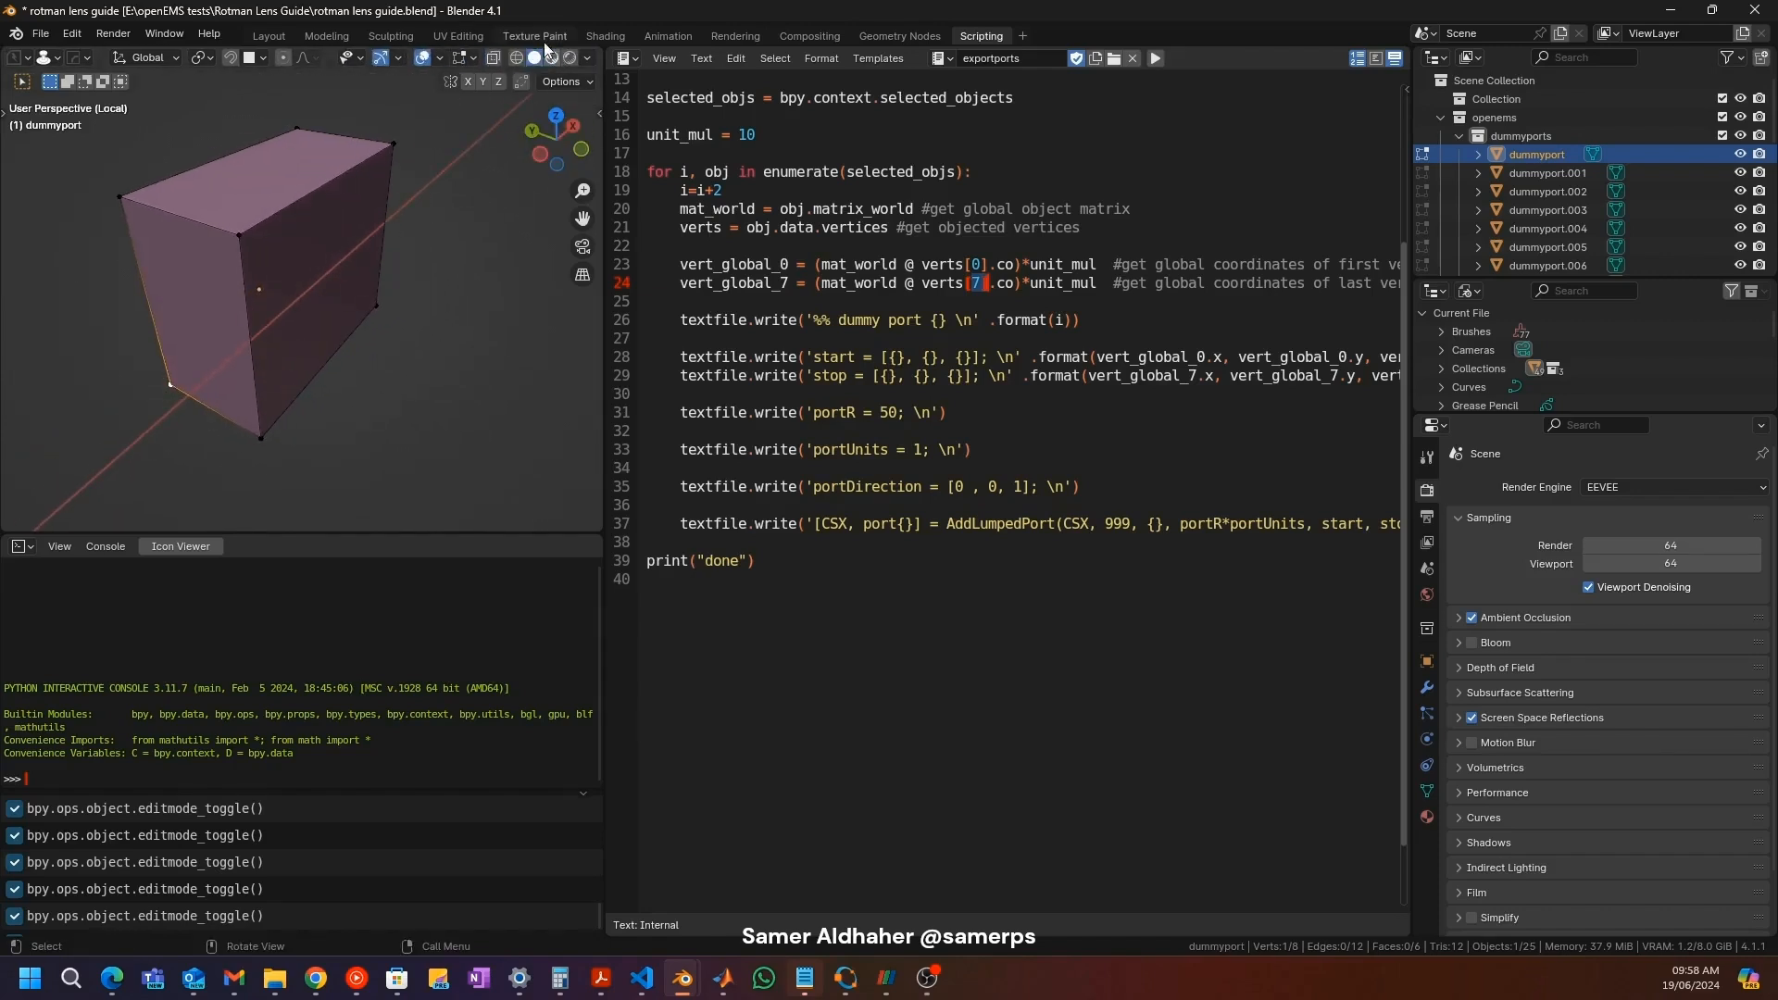
click(472, 57)
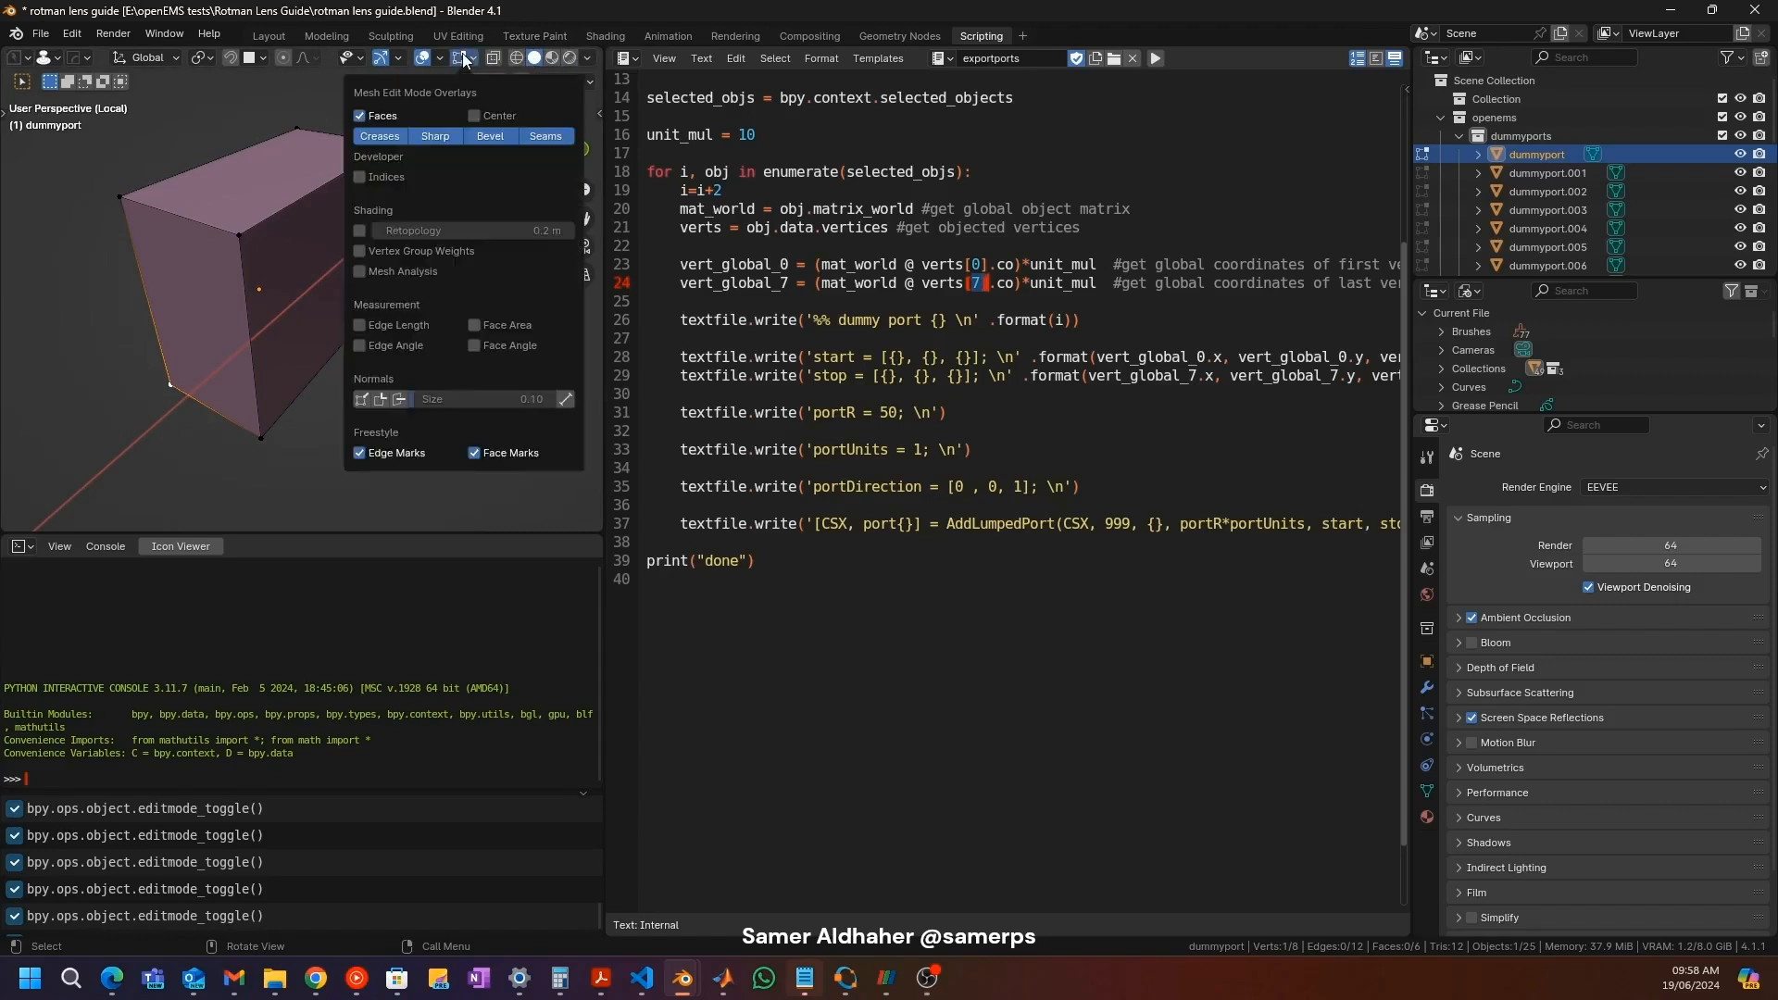
middle_drag(353, 322, 289, 306)
click(472, 178)
key(a)
Step: Select individual corner vertices of the dummyport box to compare their index numbers with verts[0] and verts[7] in the script
click(286, 458)
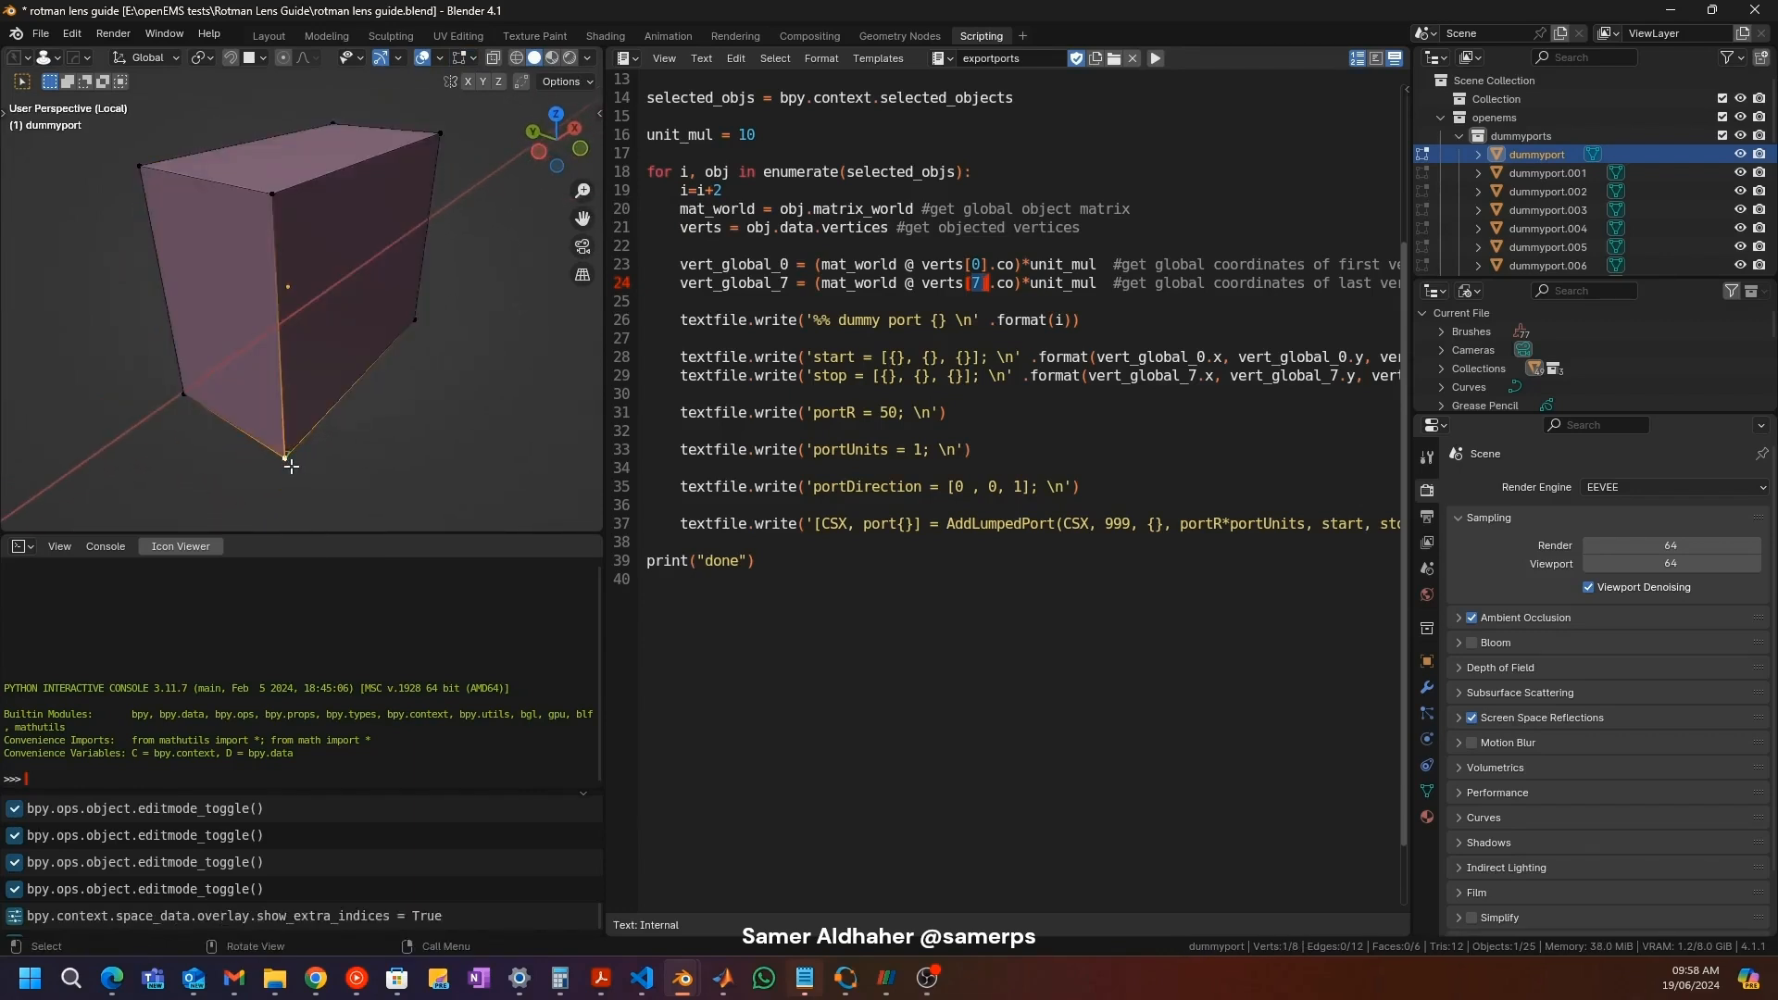
middle_drag(322, 122, 324, 214)
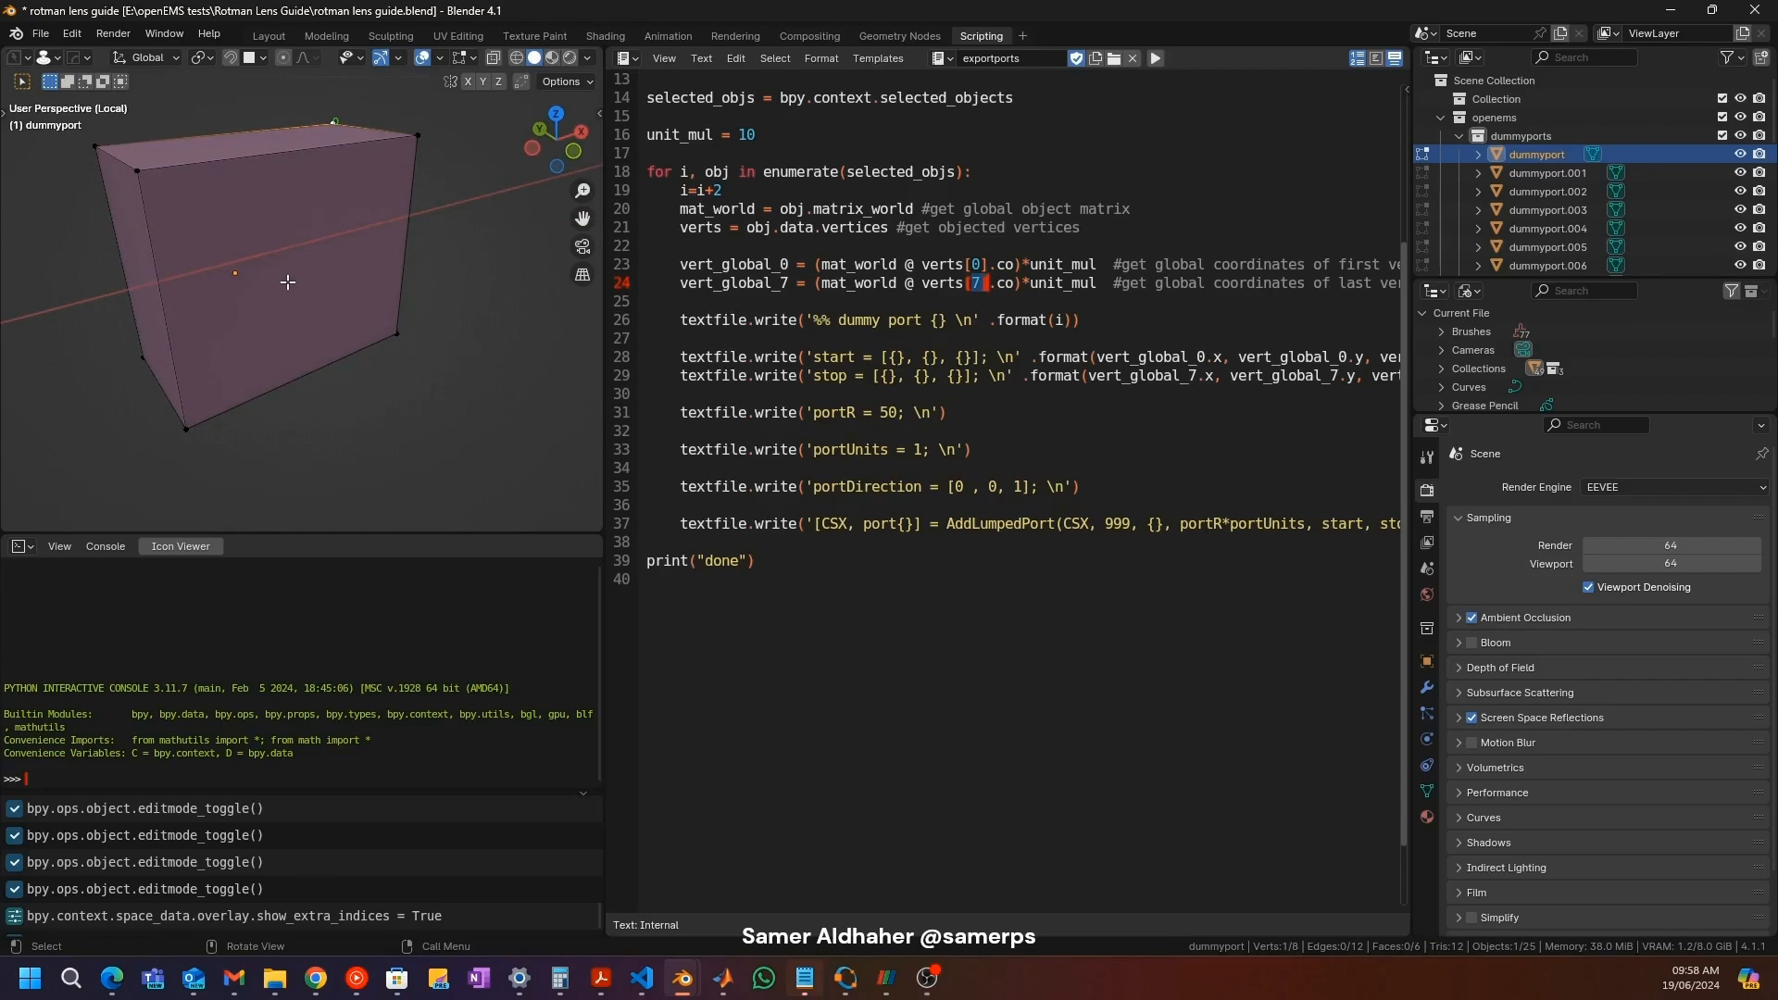
click(1107, 268)
click(976, 283)
click(401, 337)
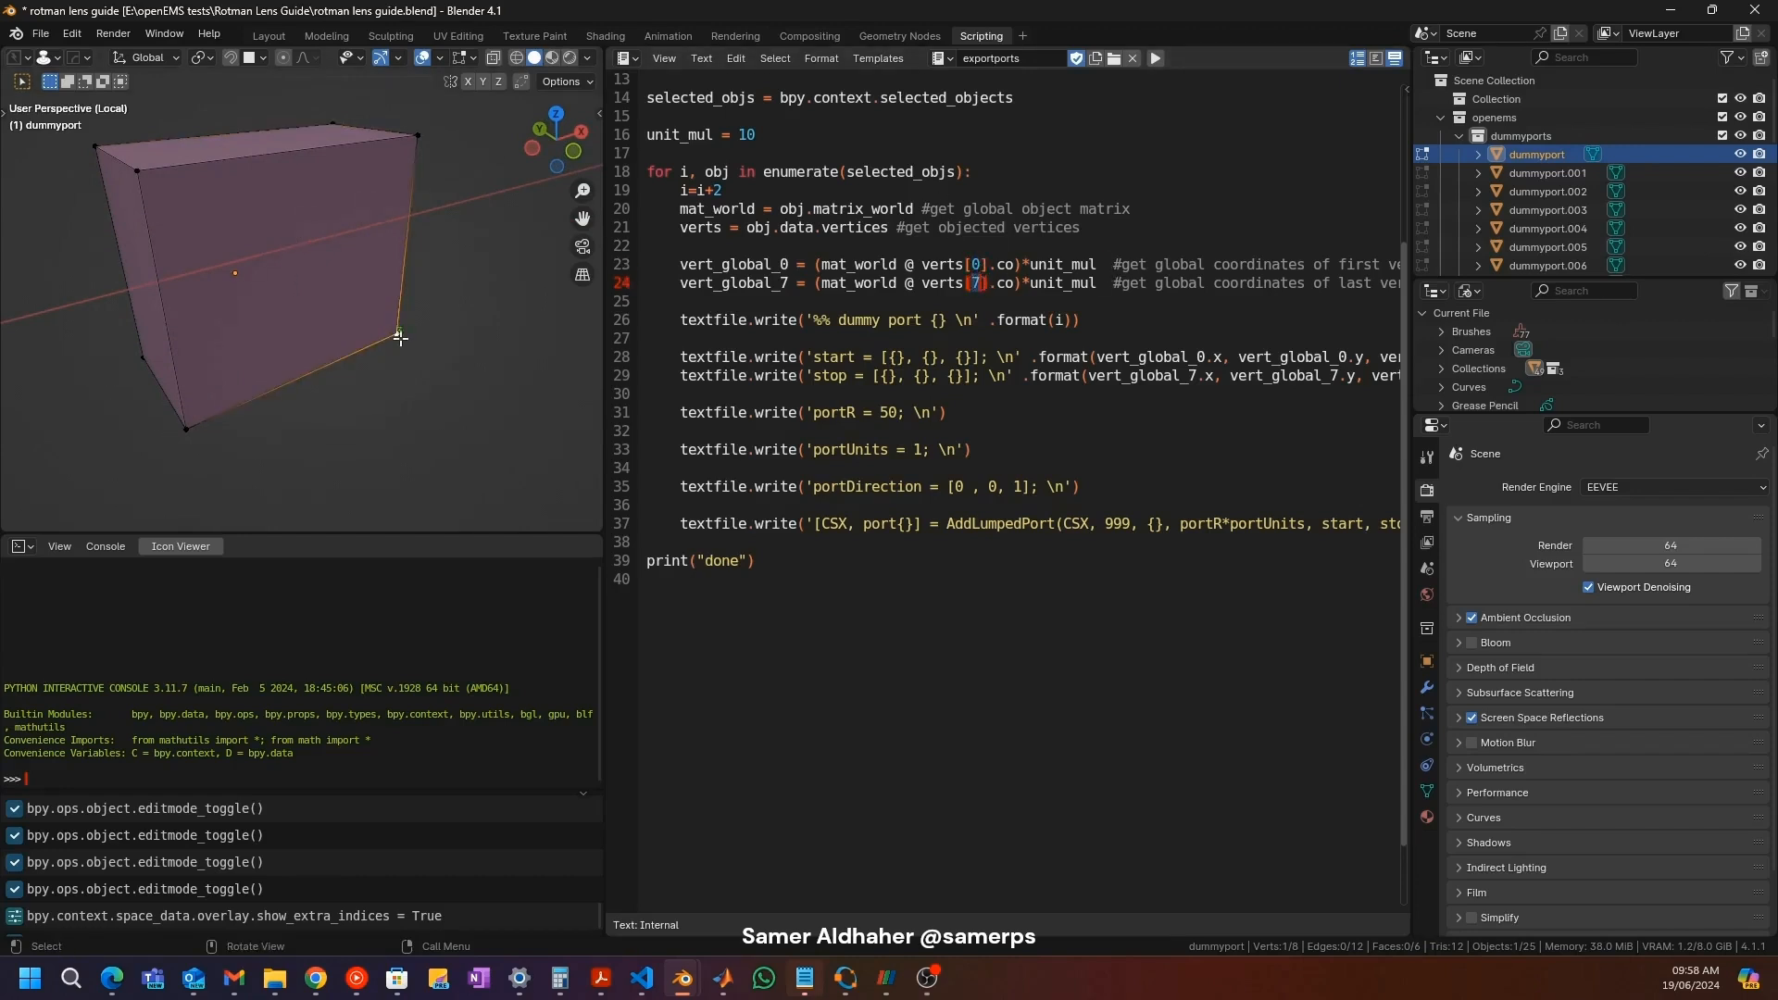
click(134, 167)
click(140, 354)
click(416, 136)
Step: Examine the script's textfile.write lines from the start and stop coordinates through AddLumpedPort by highlighting them
click(898, 267)
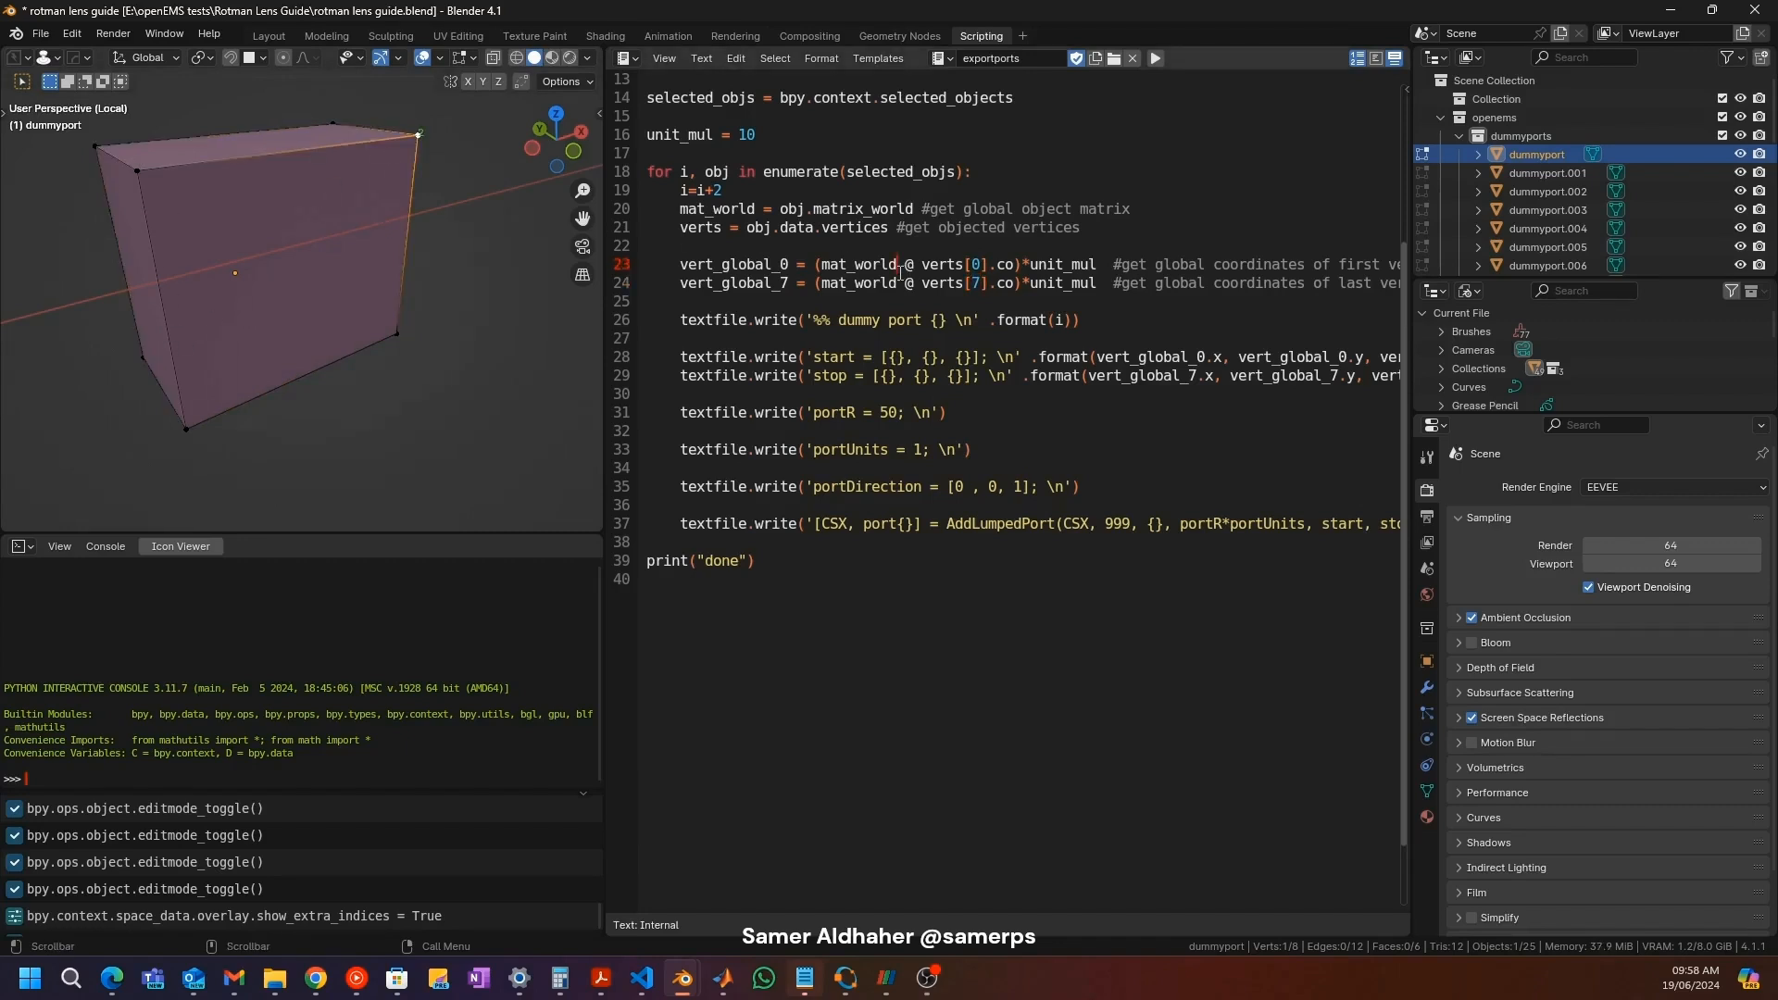
scroll(872, 264, down, 1)
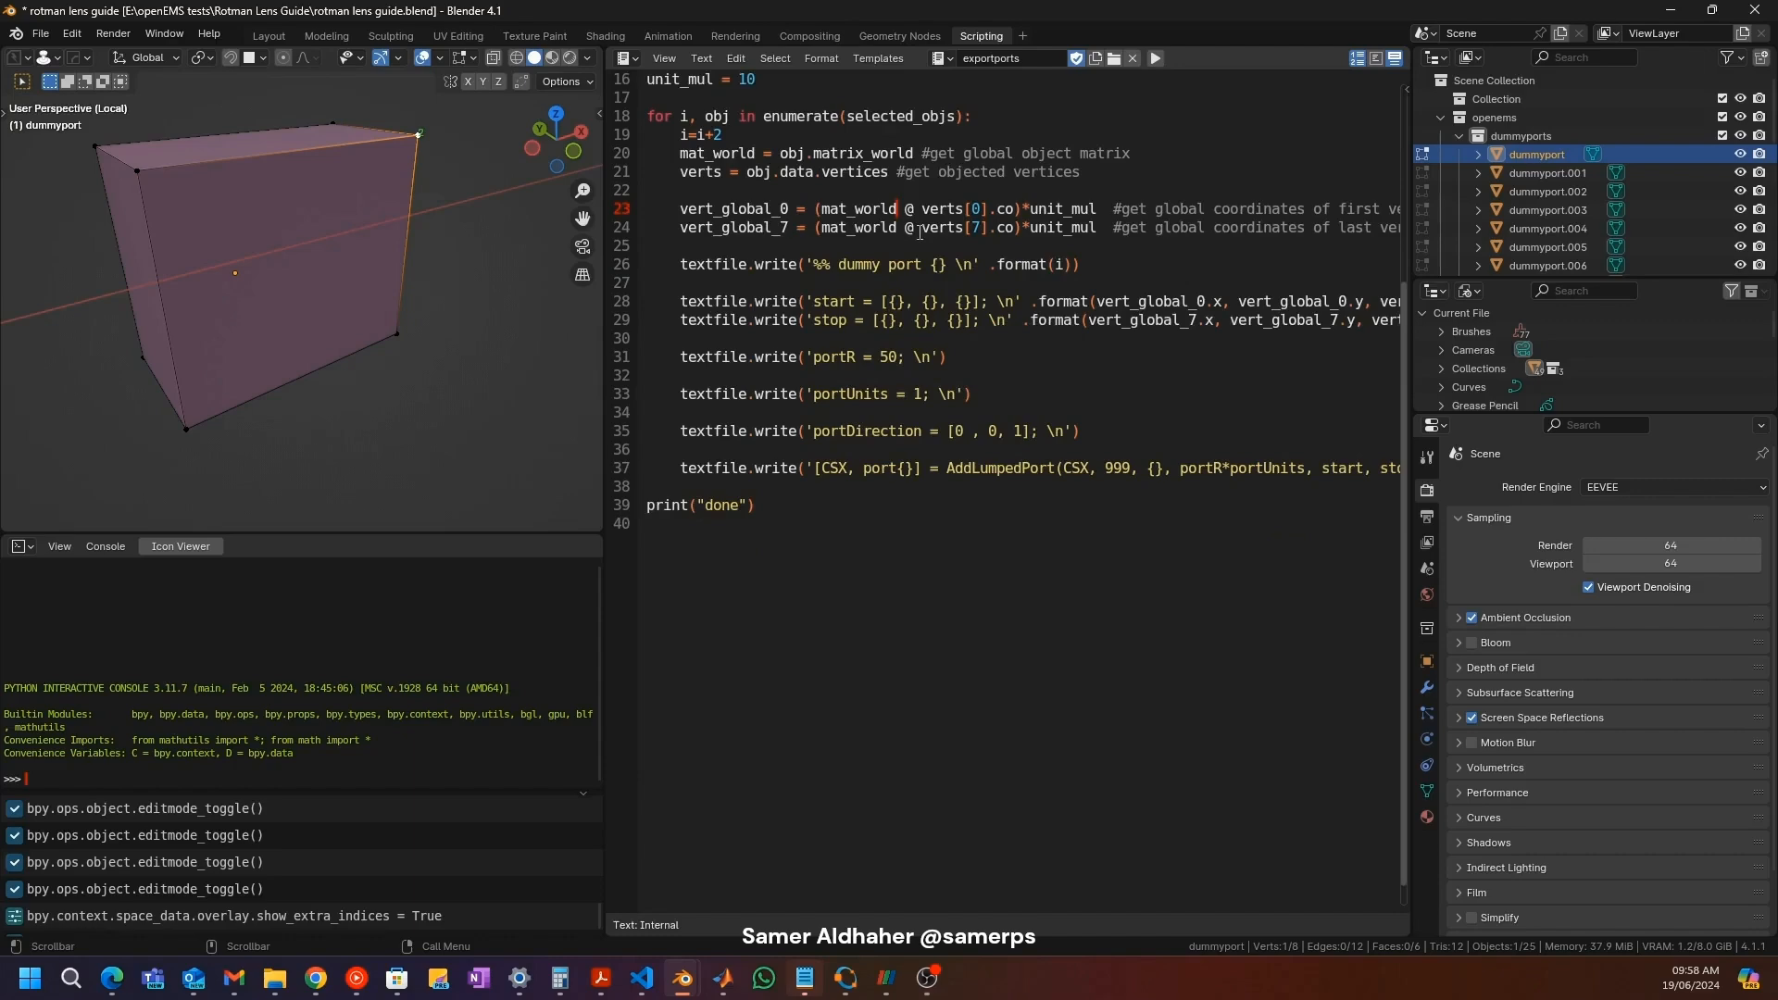
drag(682, 301, 1003, 467)
scroll(886, 238, up, 5)
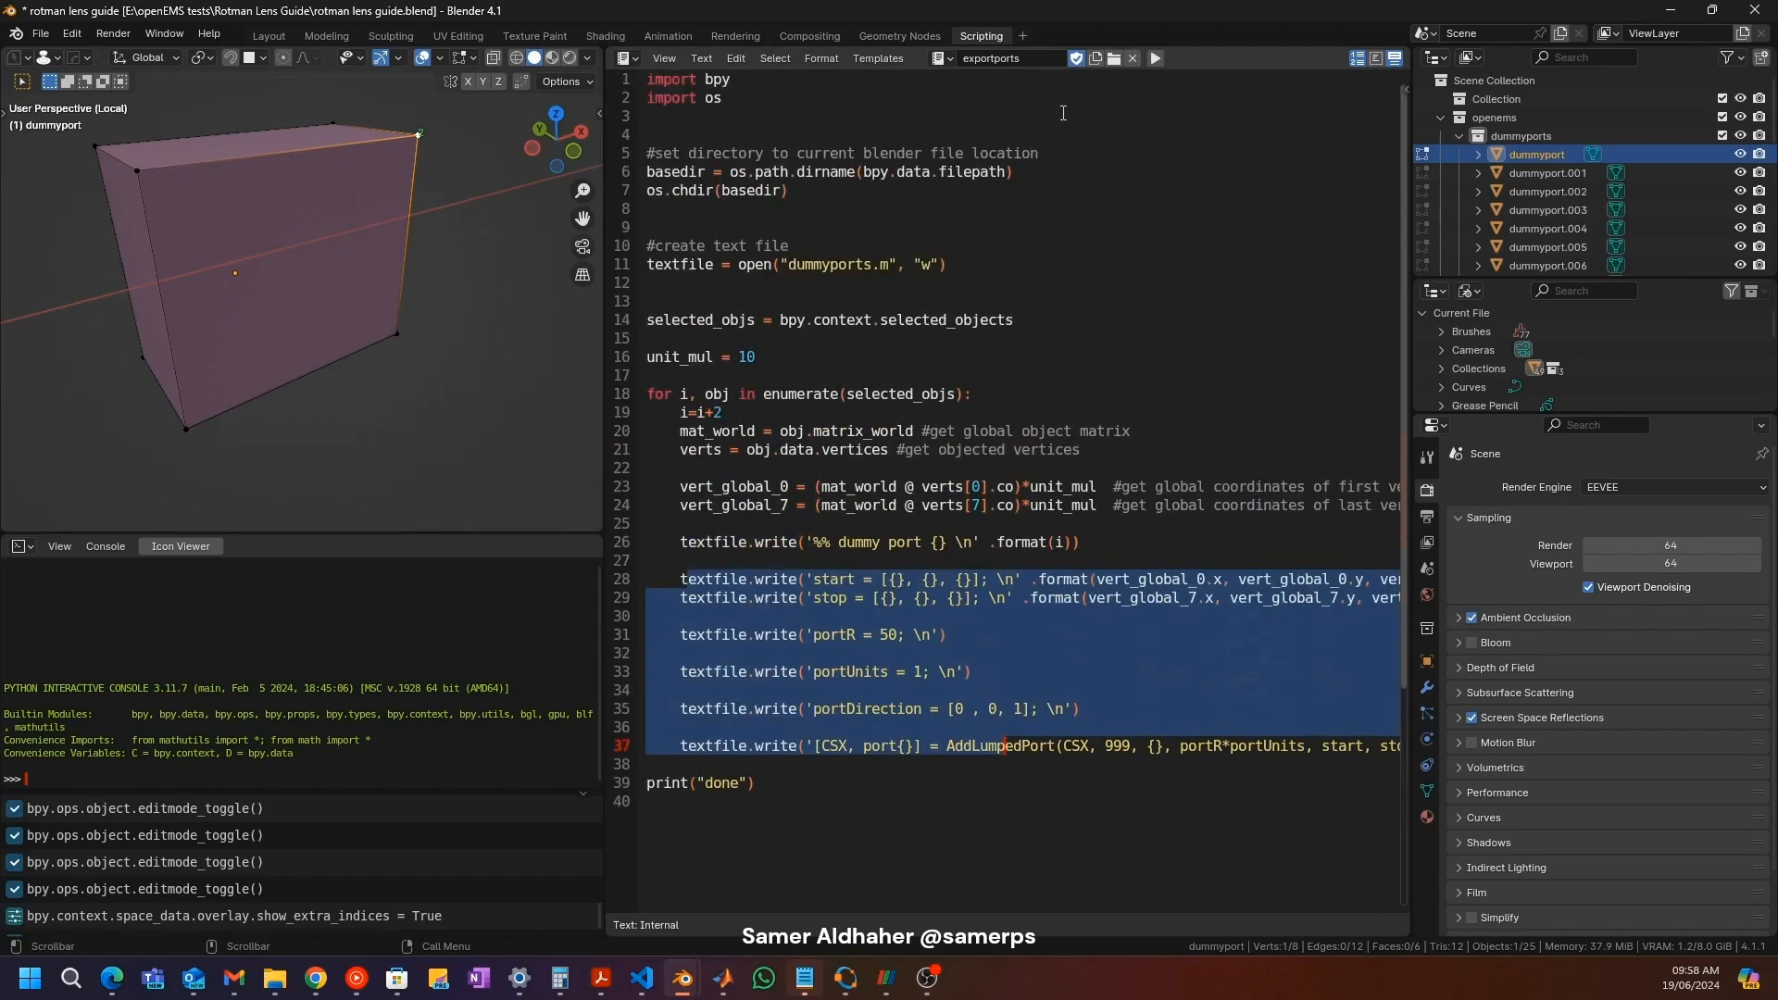
Step: Run the exportports script for the single dummyport box and examine the exported dummyports.m file, closing it again
click(1155, 59)
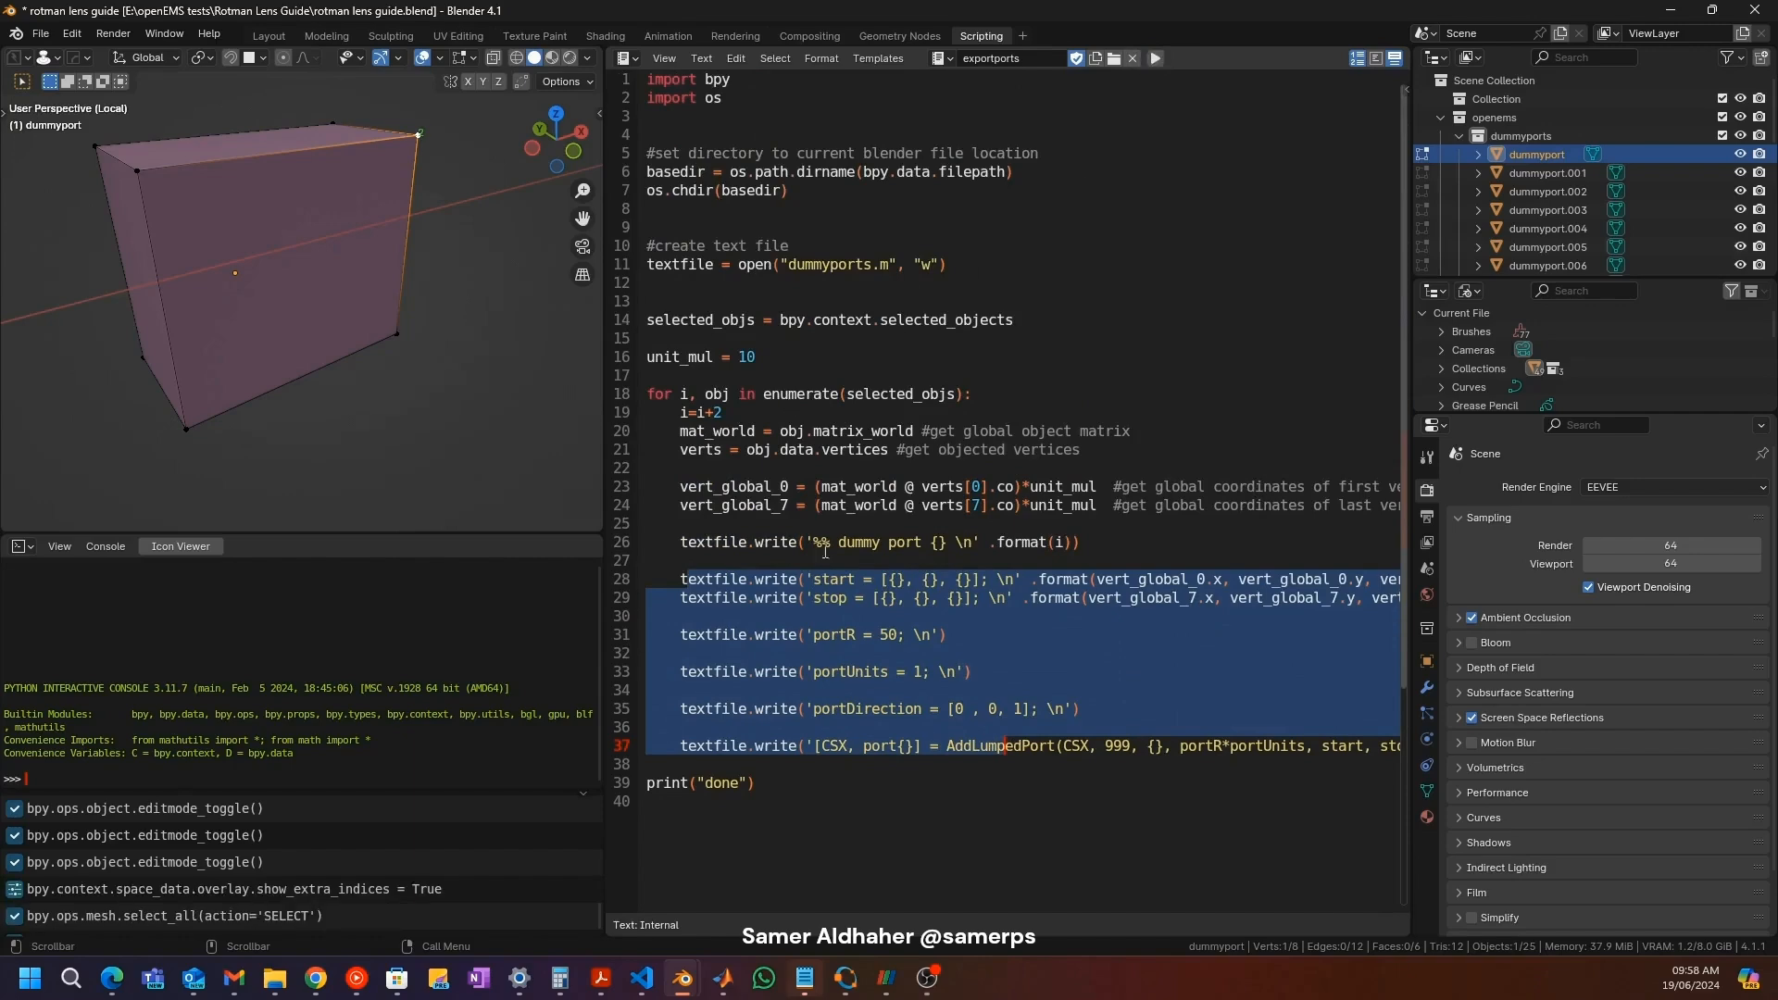
scroll(833, 559, down, 2)
mouse_move(261, 995)
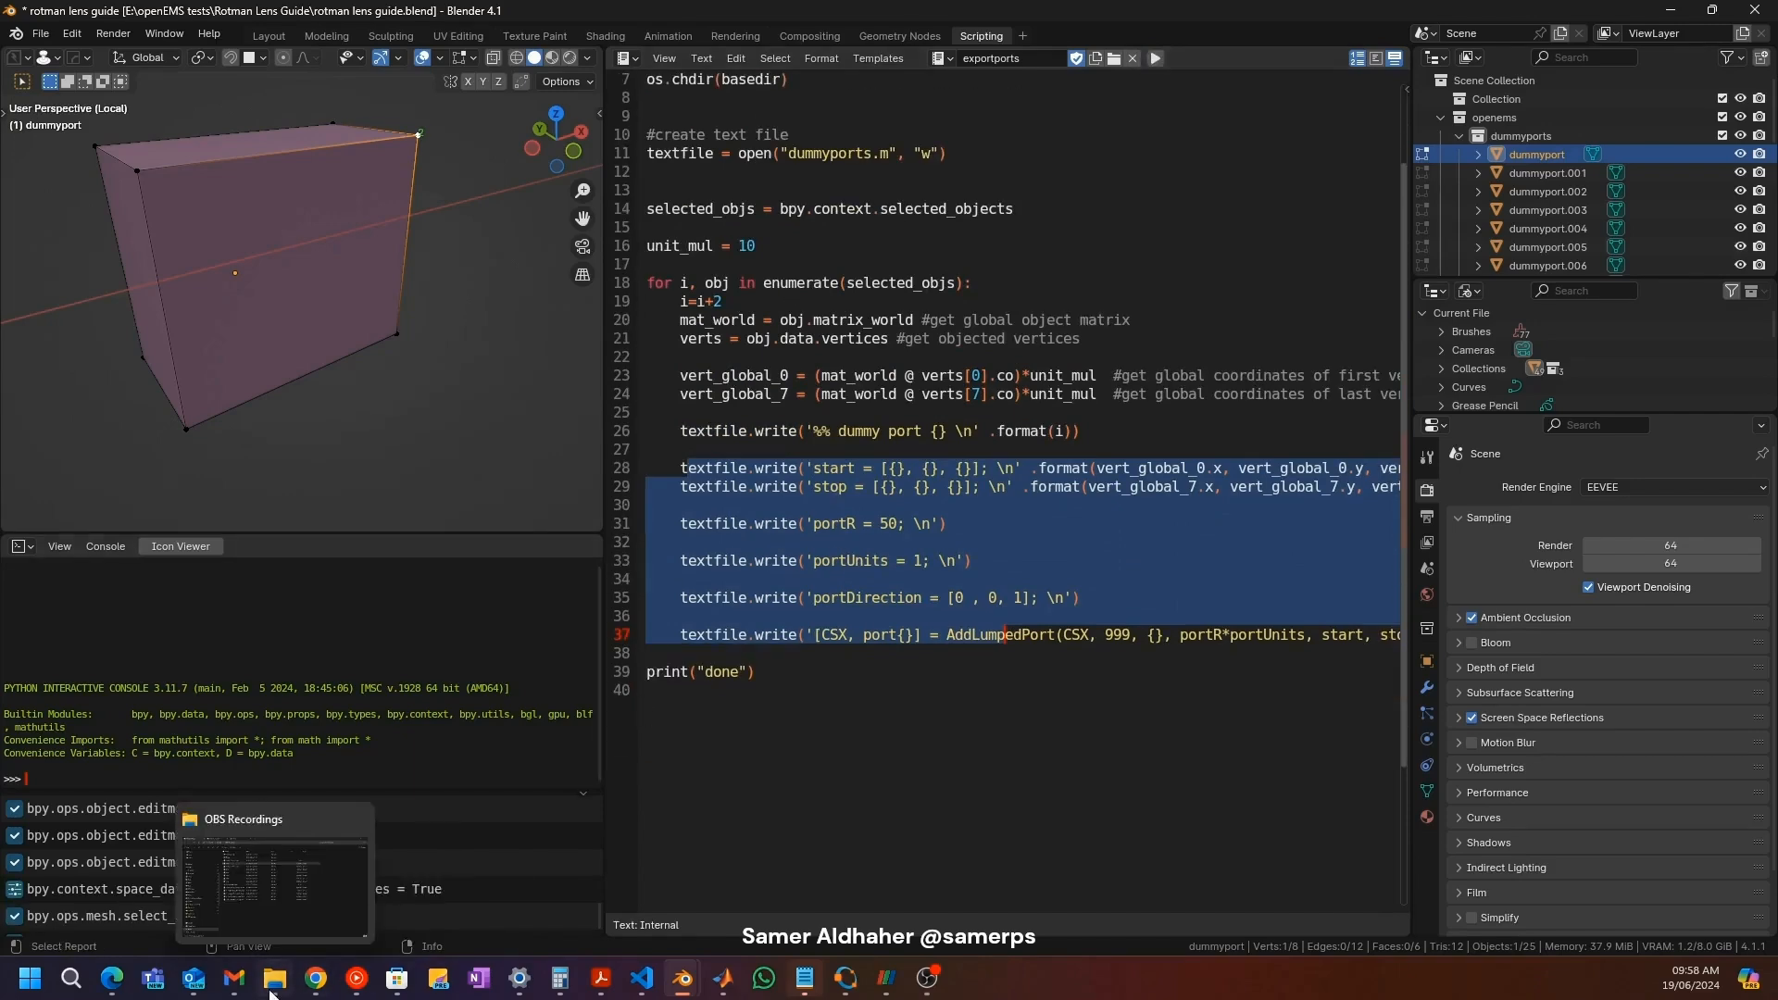
click(274, 982)
double_click(458, 196)
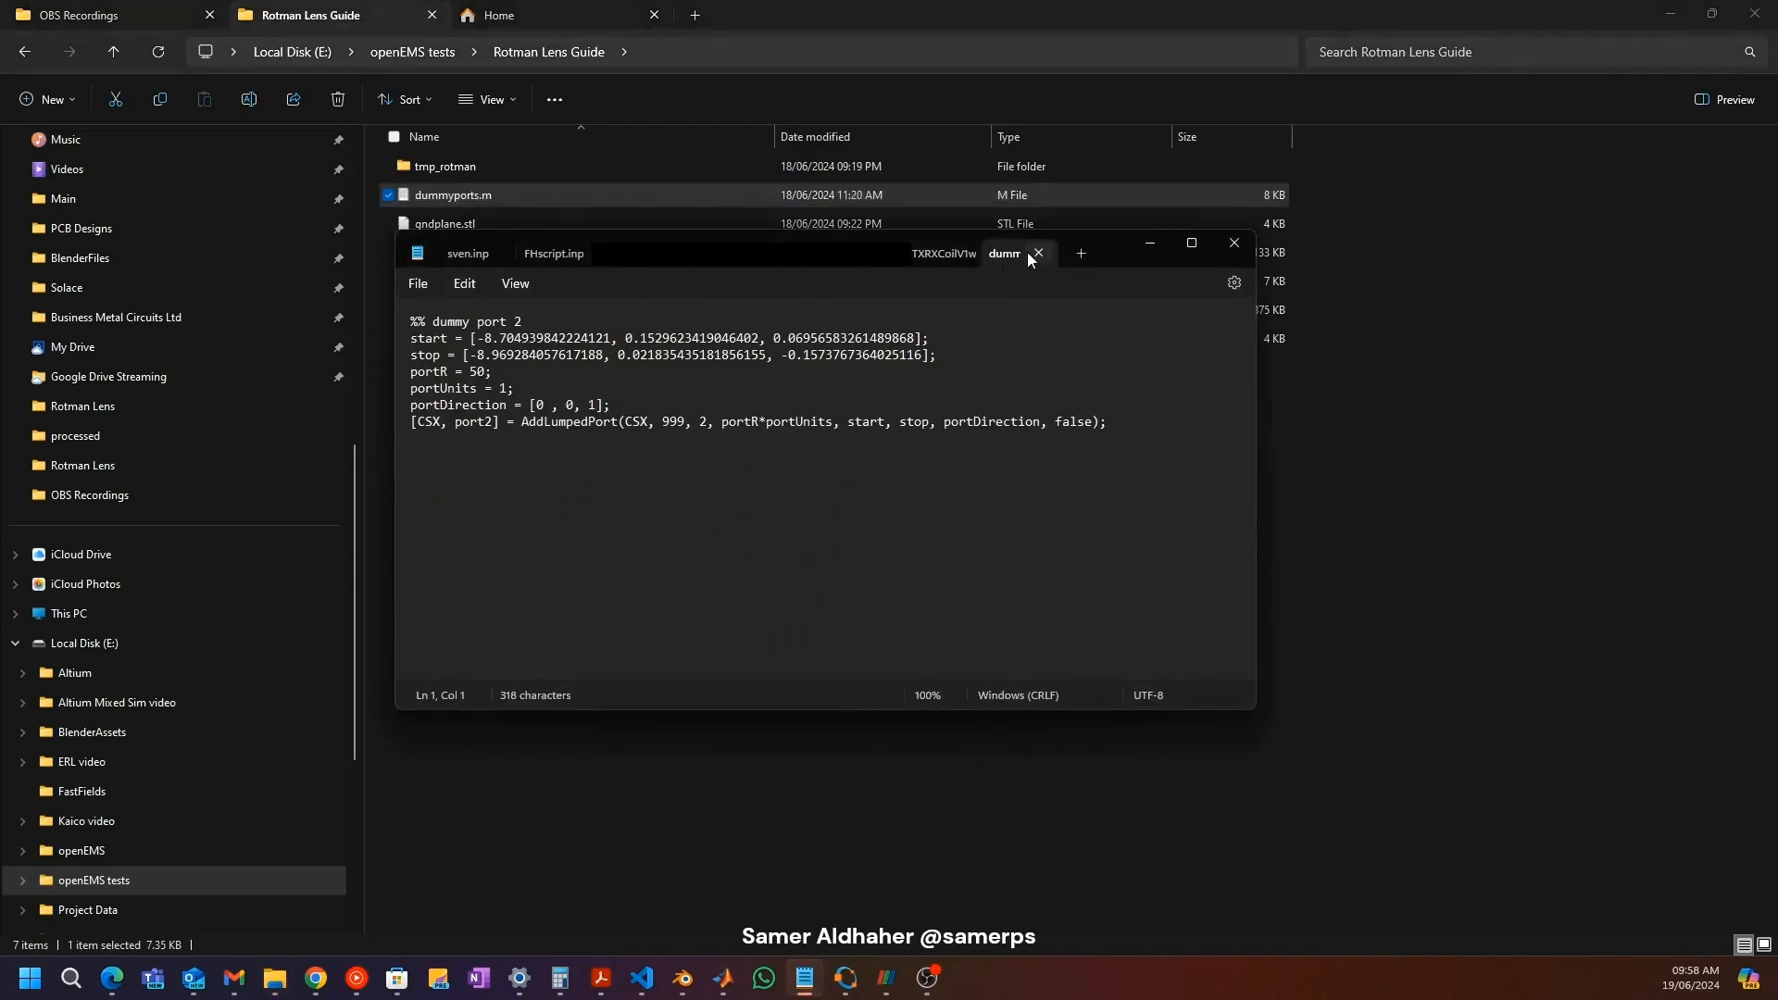
drag(980, 472, 371, 315)
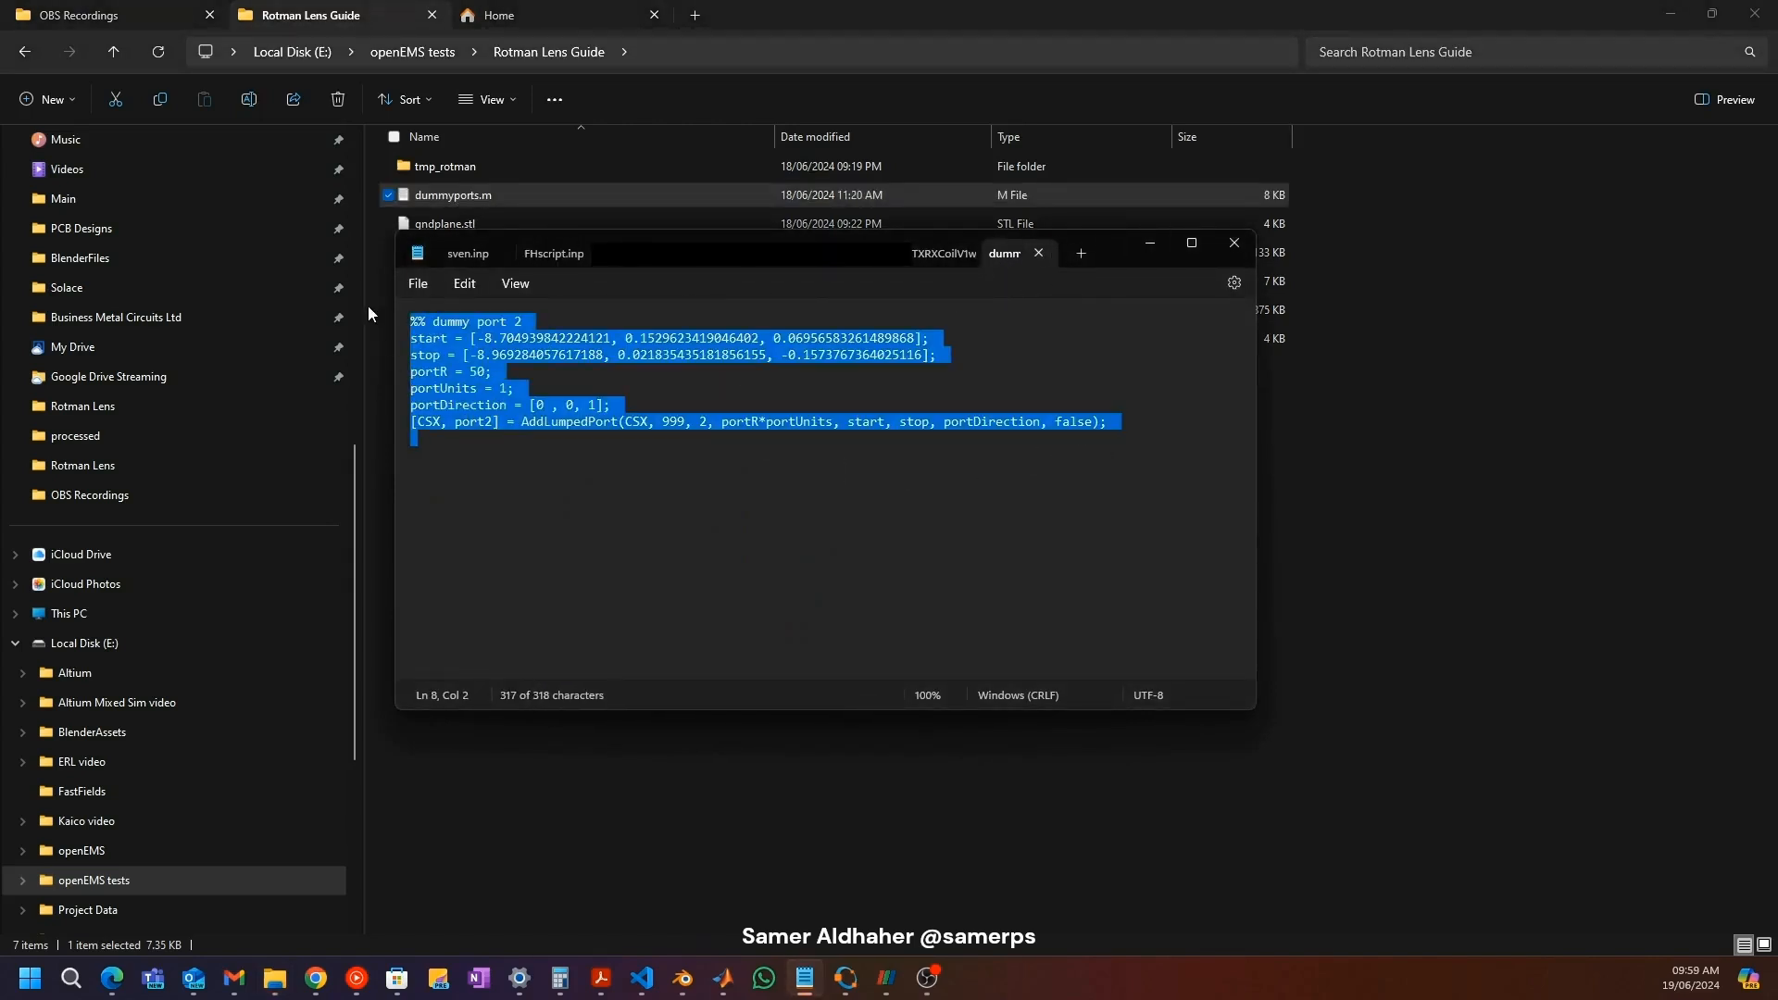
click(513, 369)
click(1039, 253)
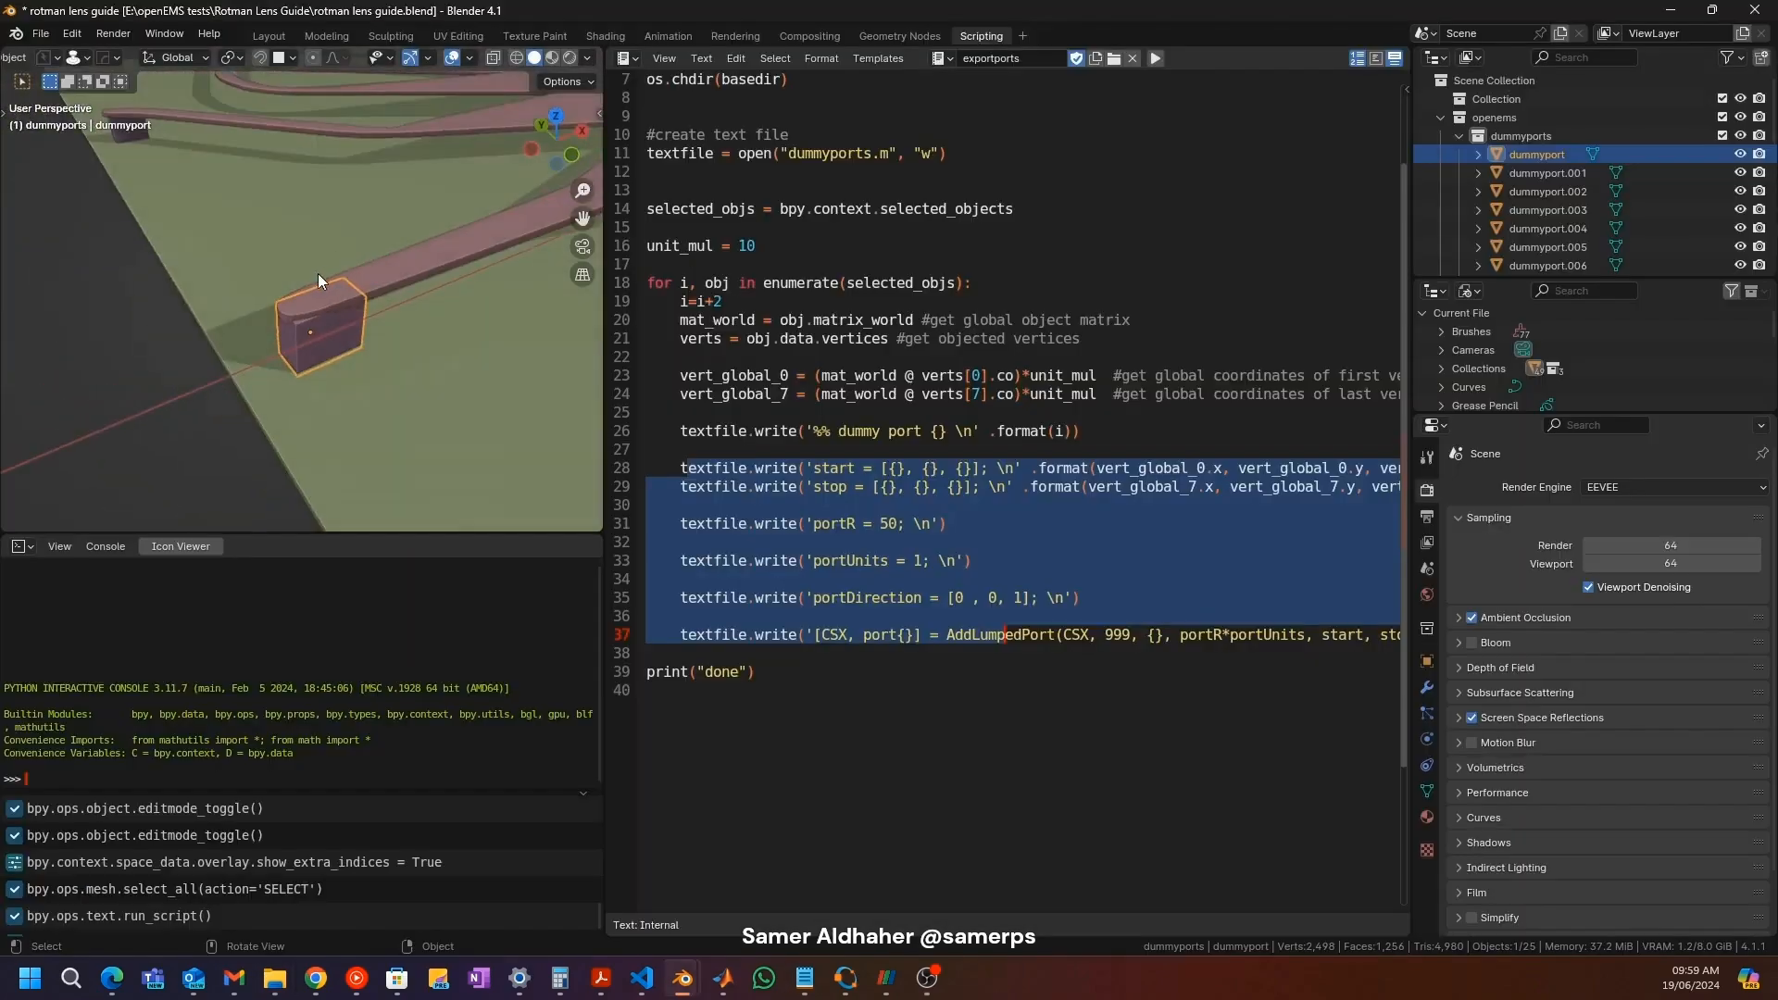
Step: Re-export the ports with every object in the dummyports collection selected, and open dummyports.m in a maximized window
scroll(318, 274, down, 6)
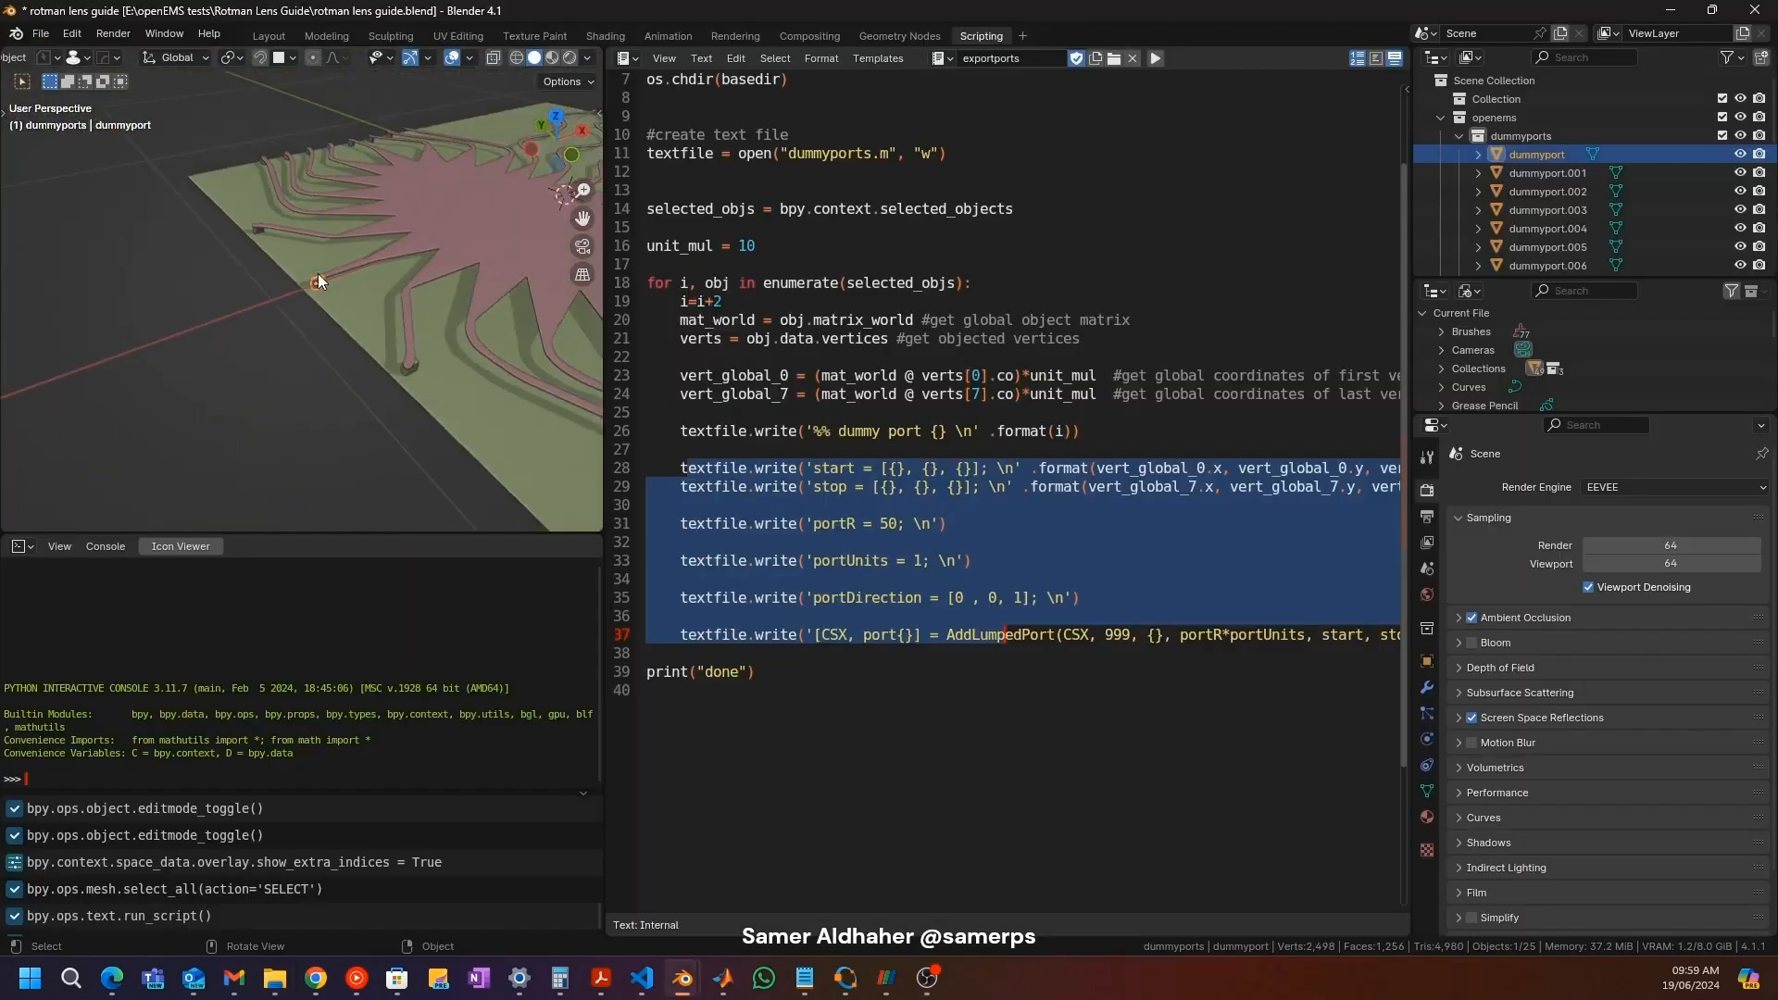
double_click(1479, 137)
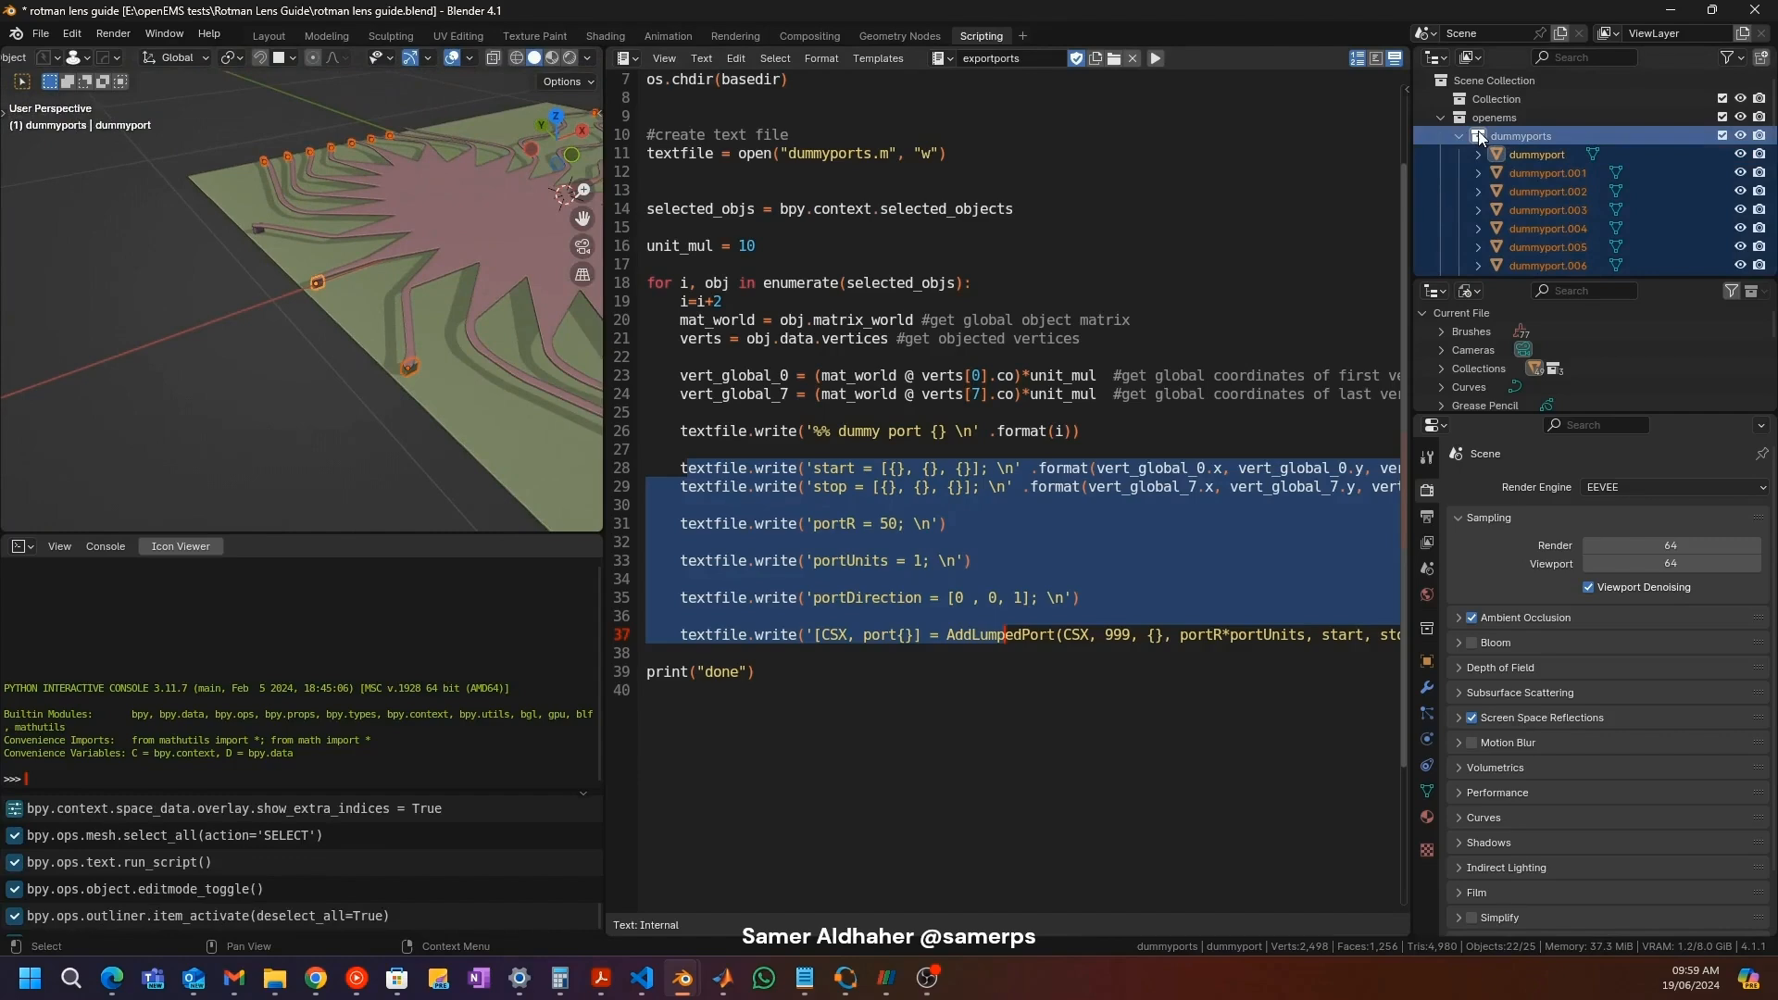
click(274, 979)
double_click(548, 194)
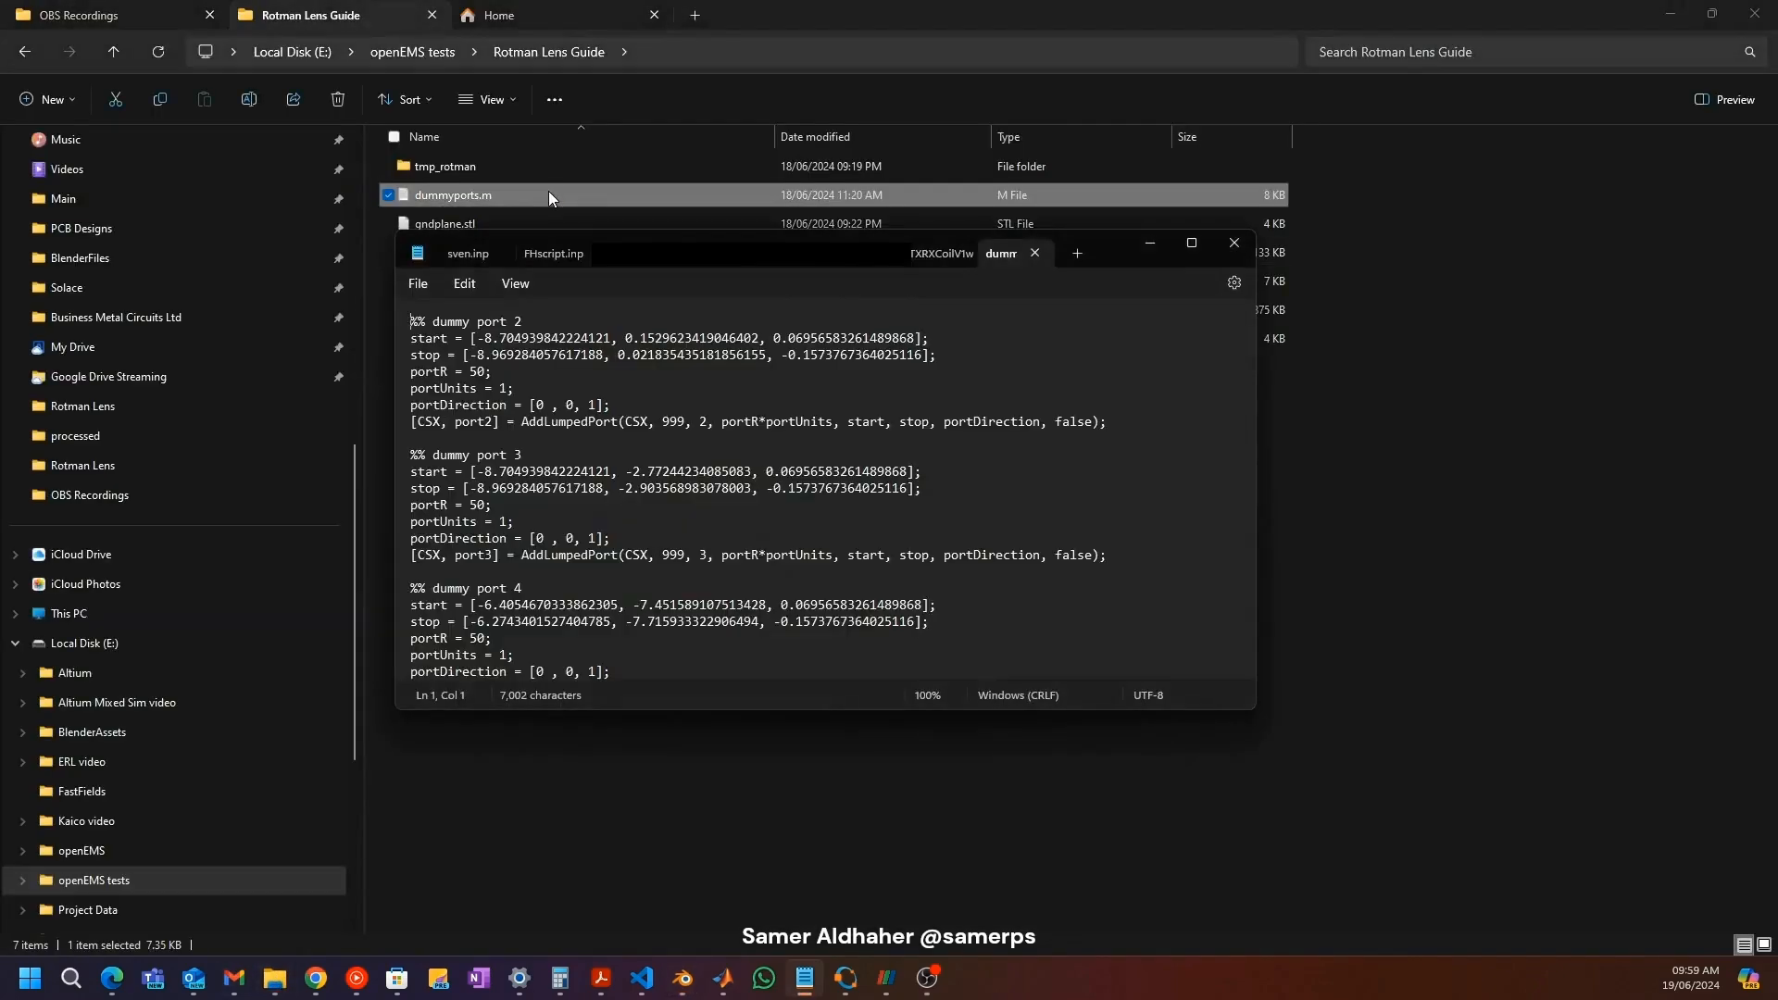
click(1191, 243)
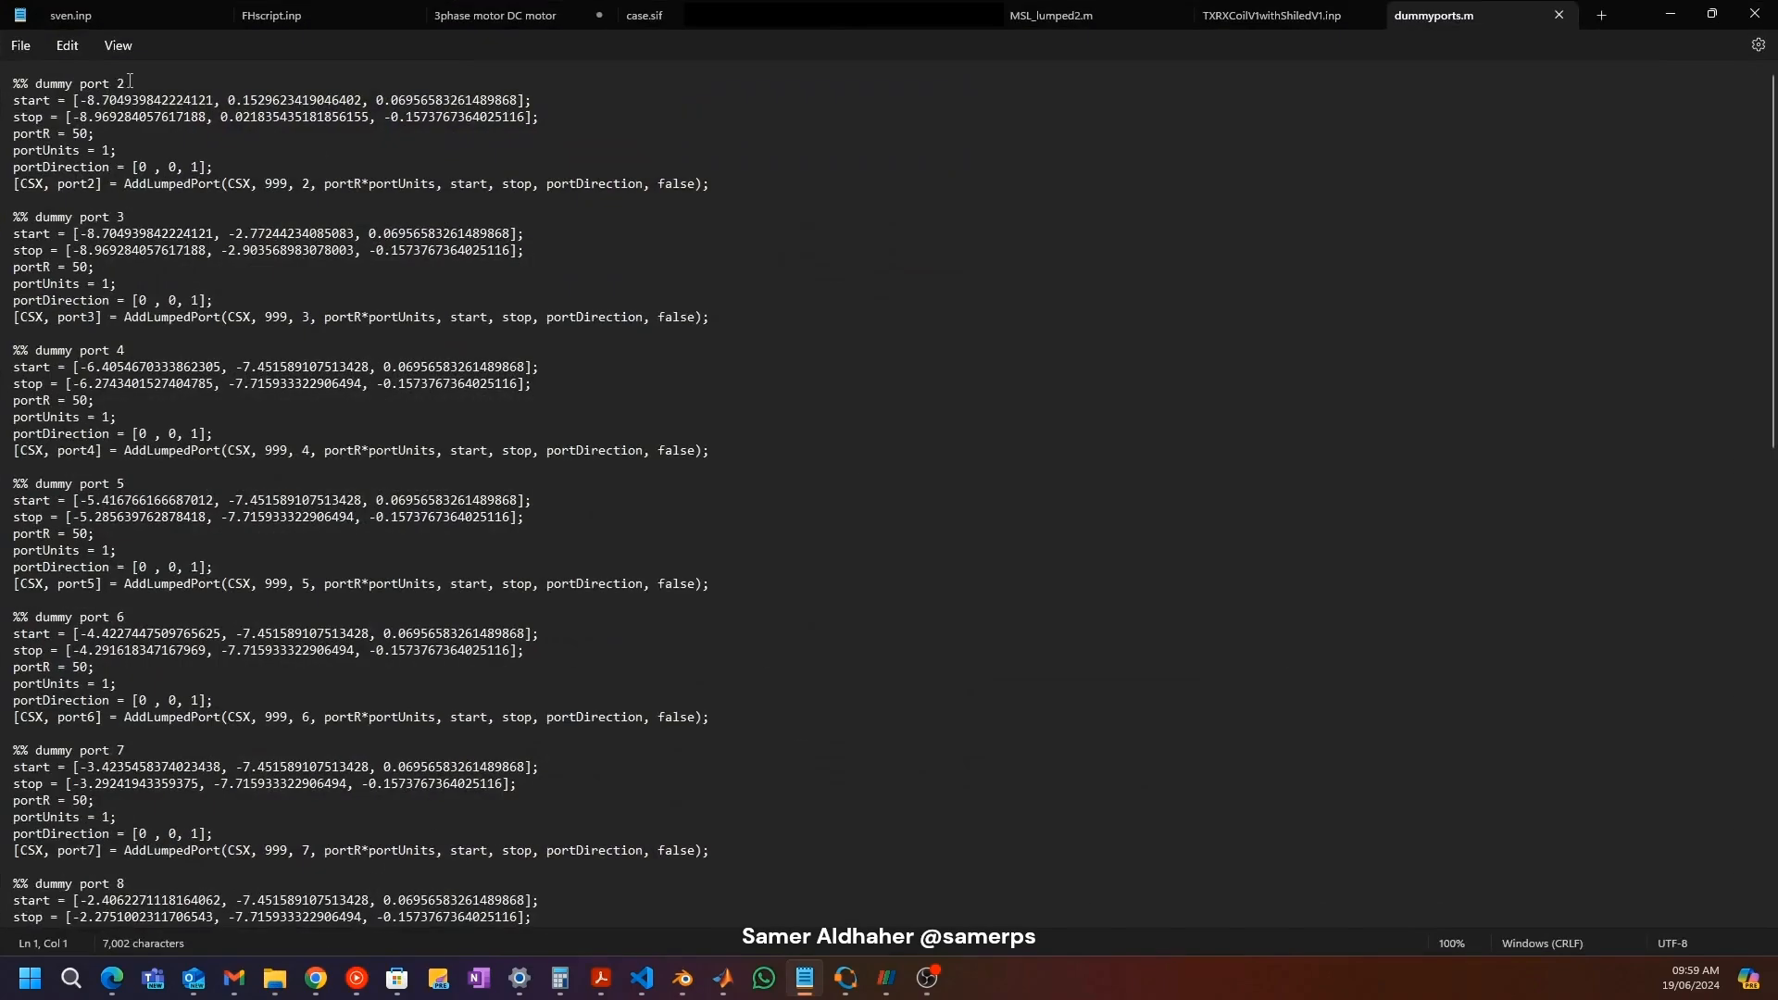
Step: Examine the exported port blocks in dummyports.m, starting from the number of dummy port 2
double_click(118, 78)
scroll(178, 137, down, 7)
scroll(177, 137, down, 20)
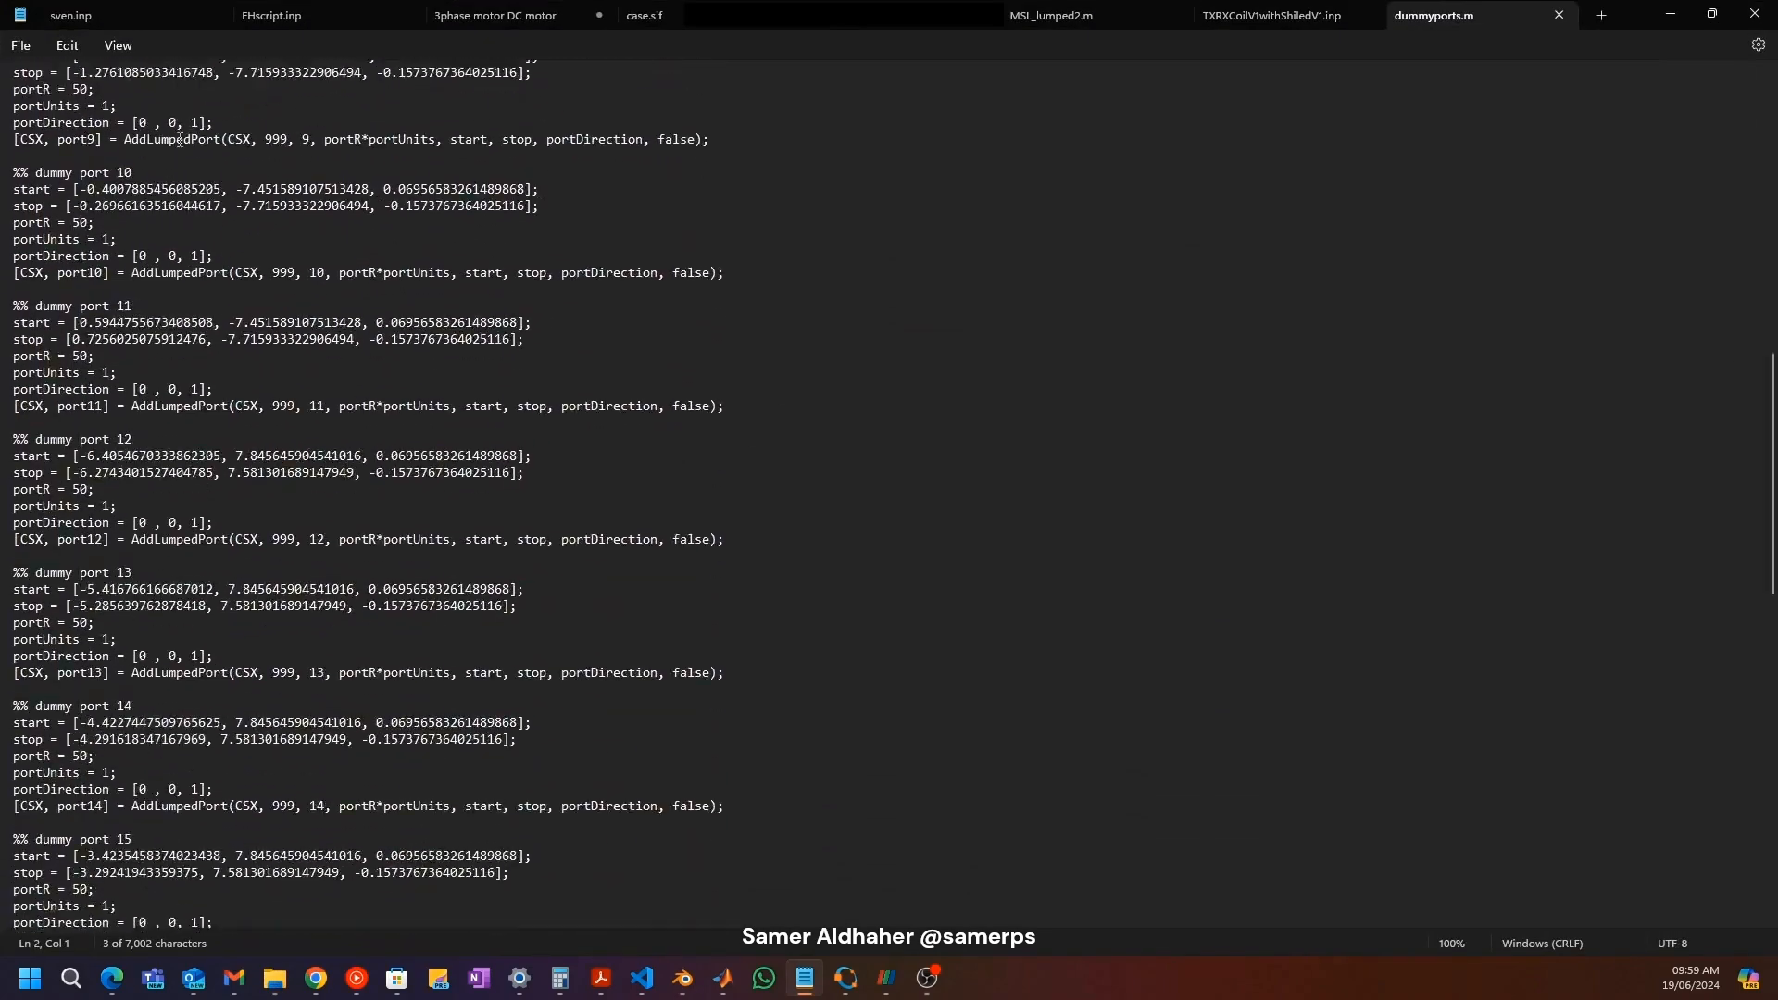
scroll(138, 786, up, 20)
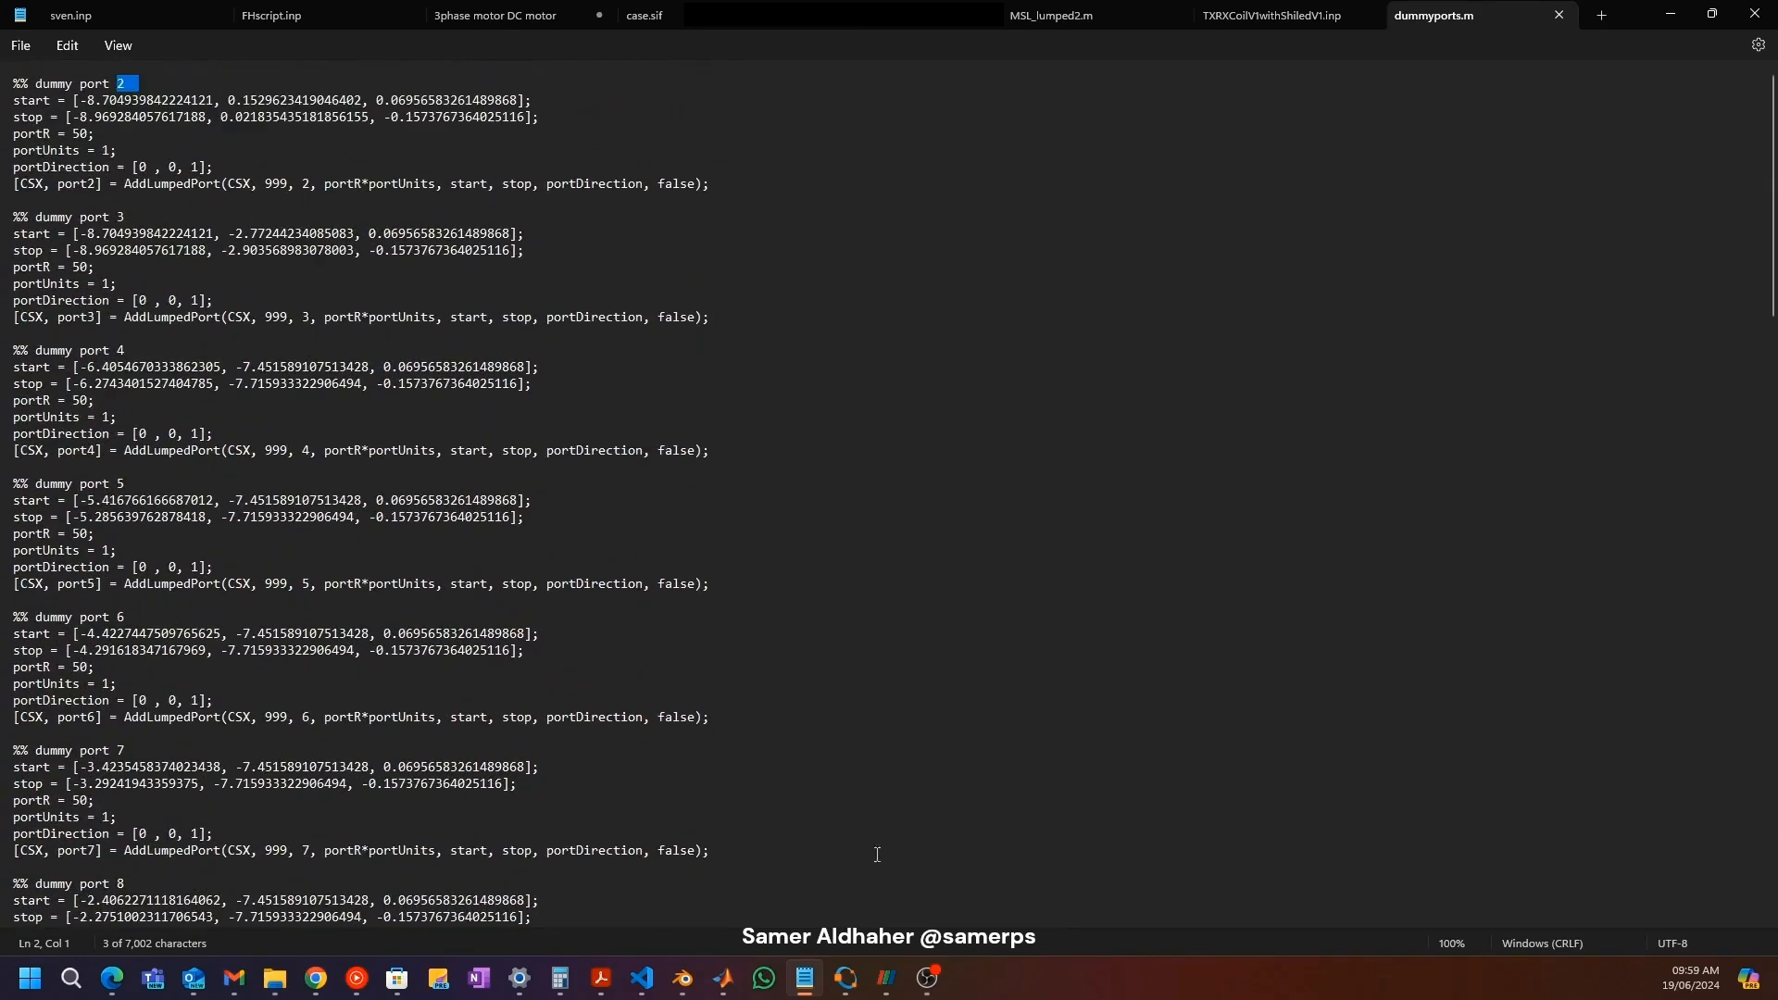
Step: Return to Blender and highlight the port numbering offset in the script's i=i+2 line
key(alt+Tab)
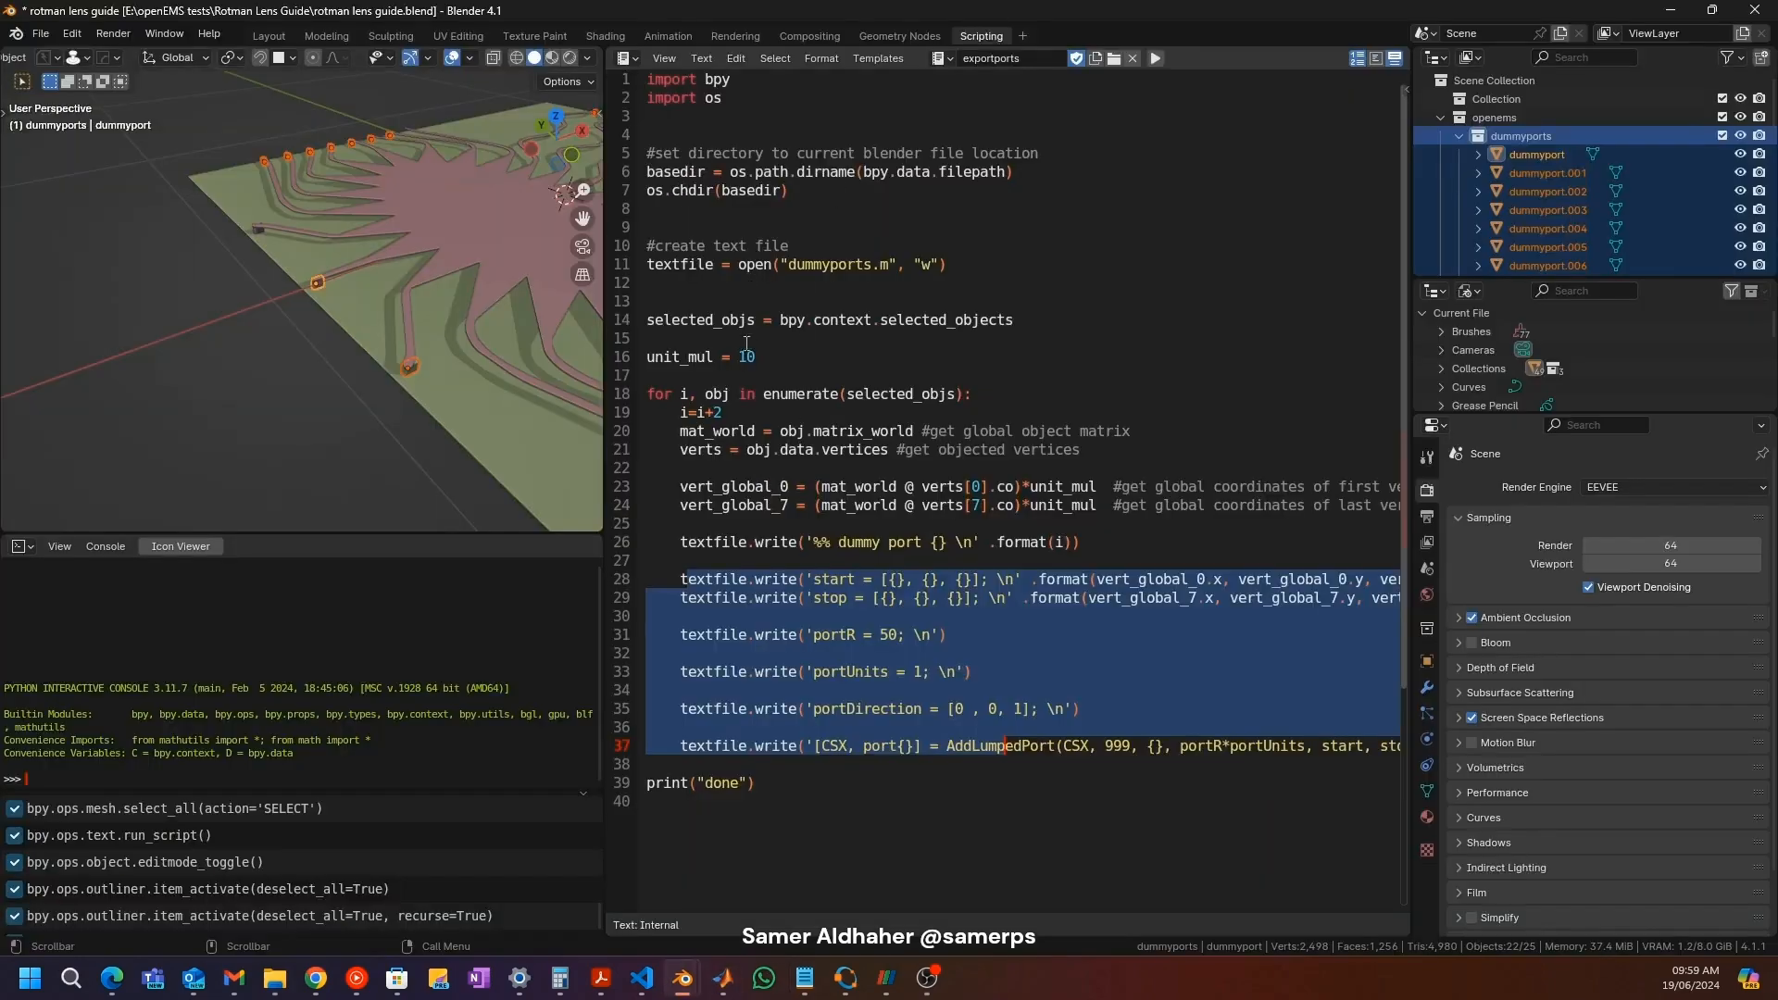
click(704, 412)
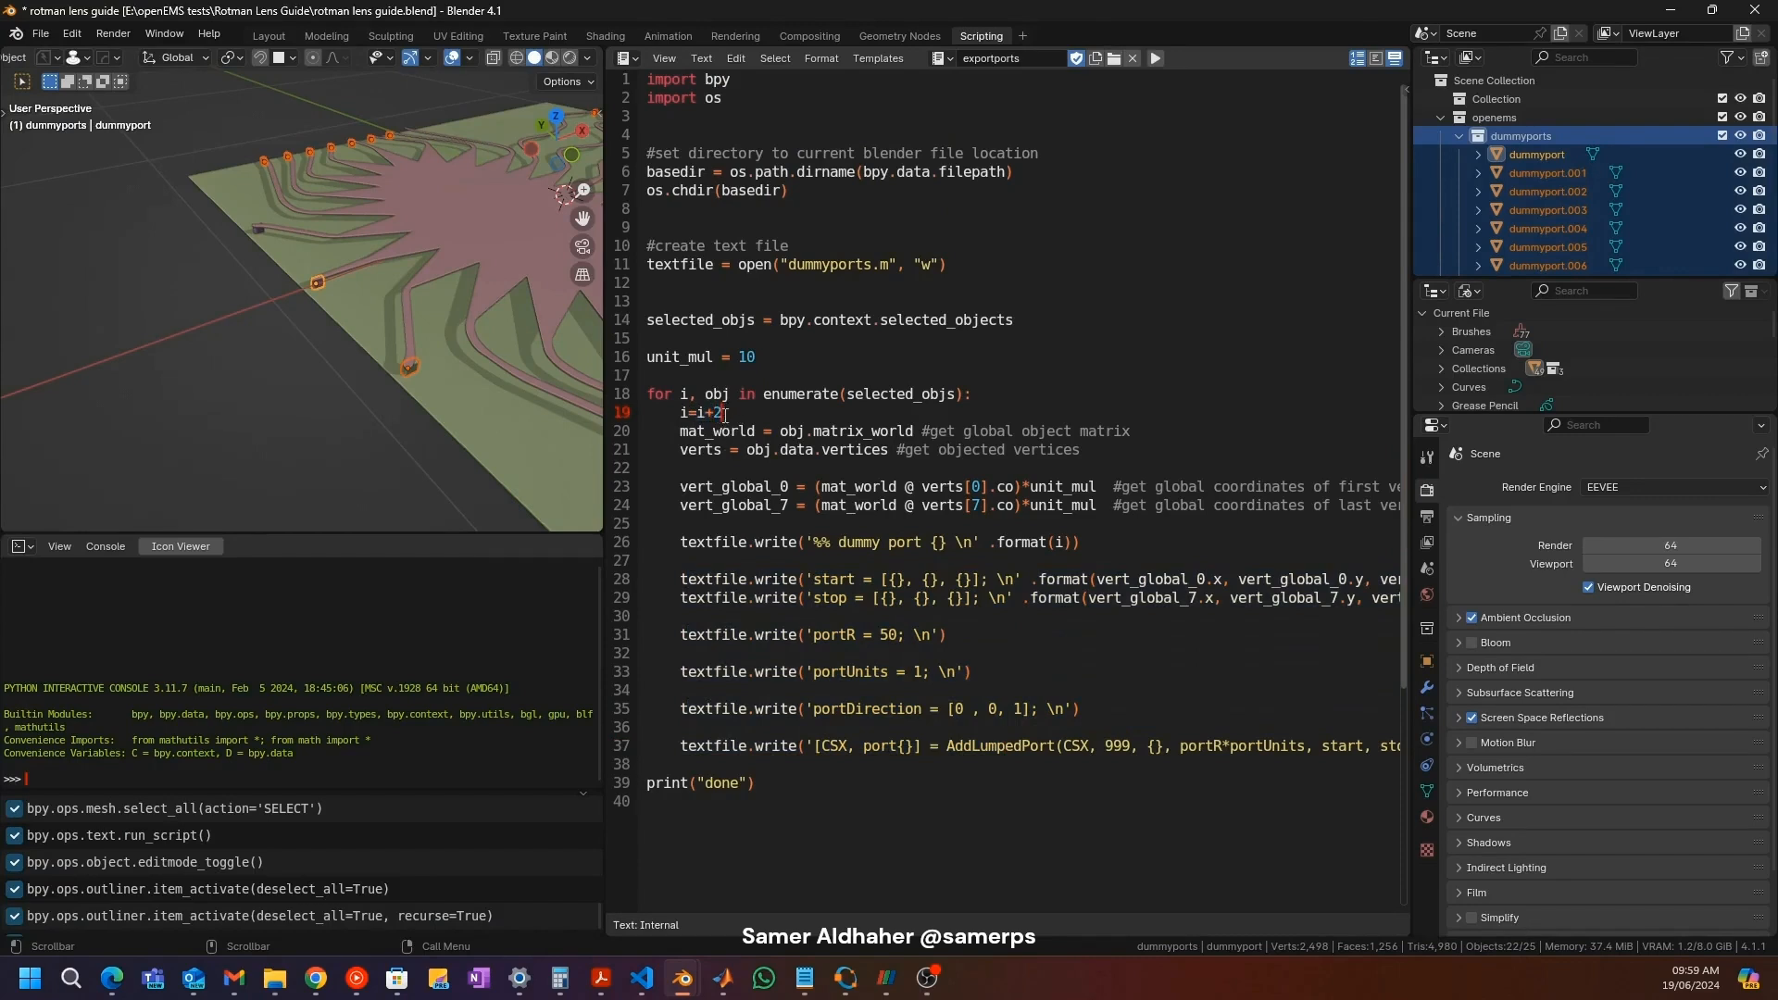
drag(725, 412, 707, 413)
click(715, 415)
double_click(722, 415)
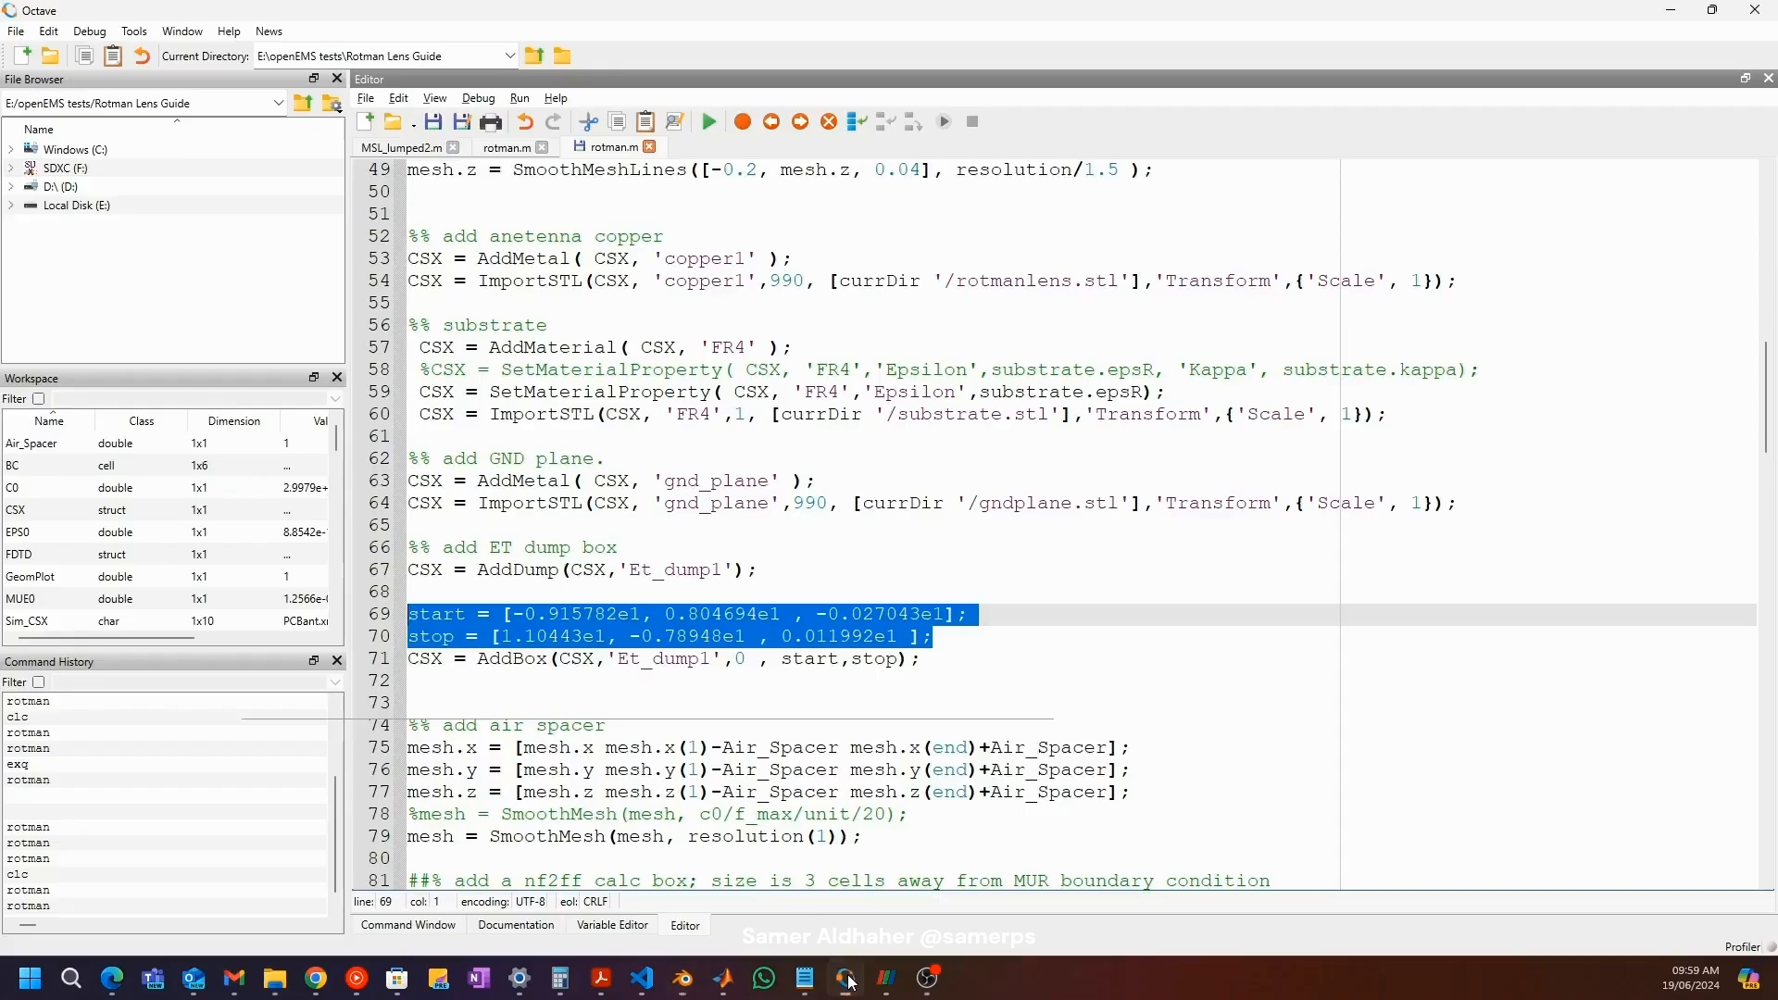
Step: Switch to Octave and examine the opening simulation setup section of the rotman.m script
click(845, 978)
scroll(645, 333, up, 7)
scroll(657, 314, down, 4)
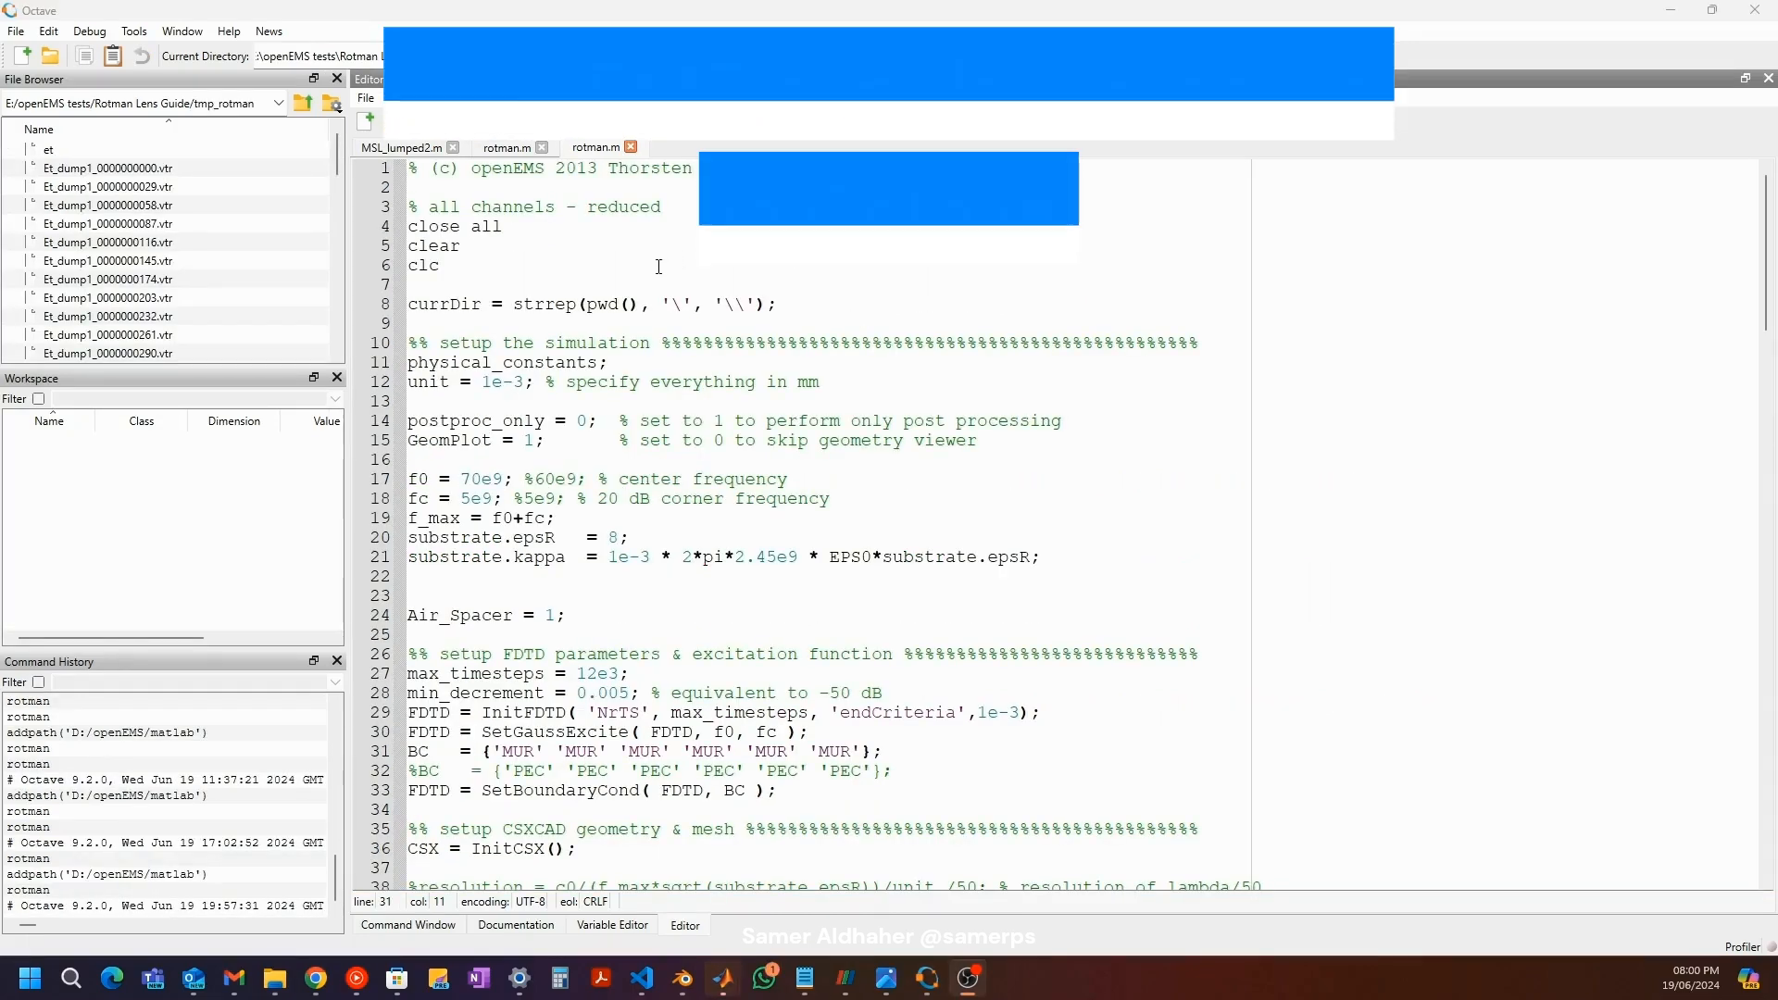
scroll(657, 266, down, 1)
scroll(659, 306, up, 1)
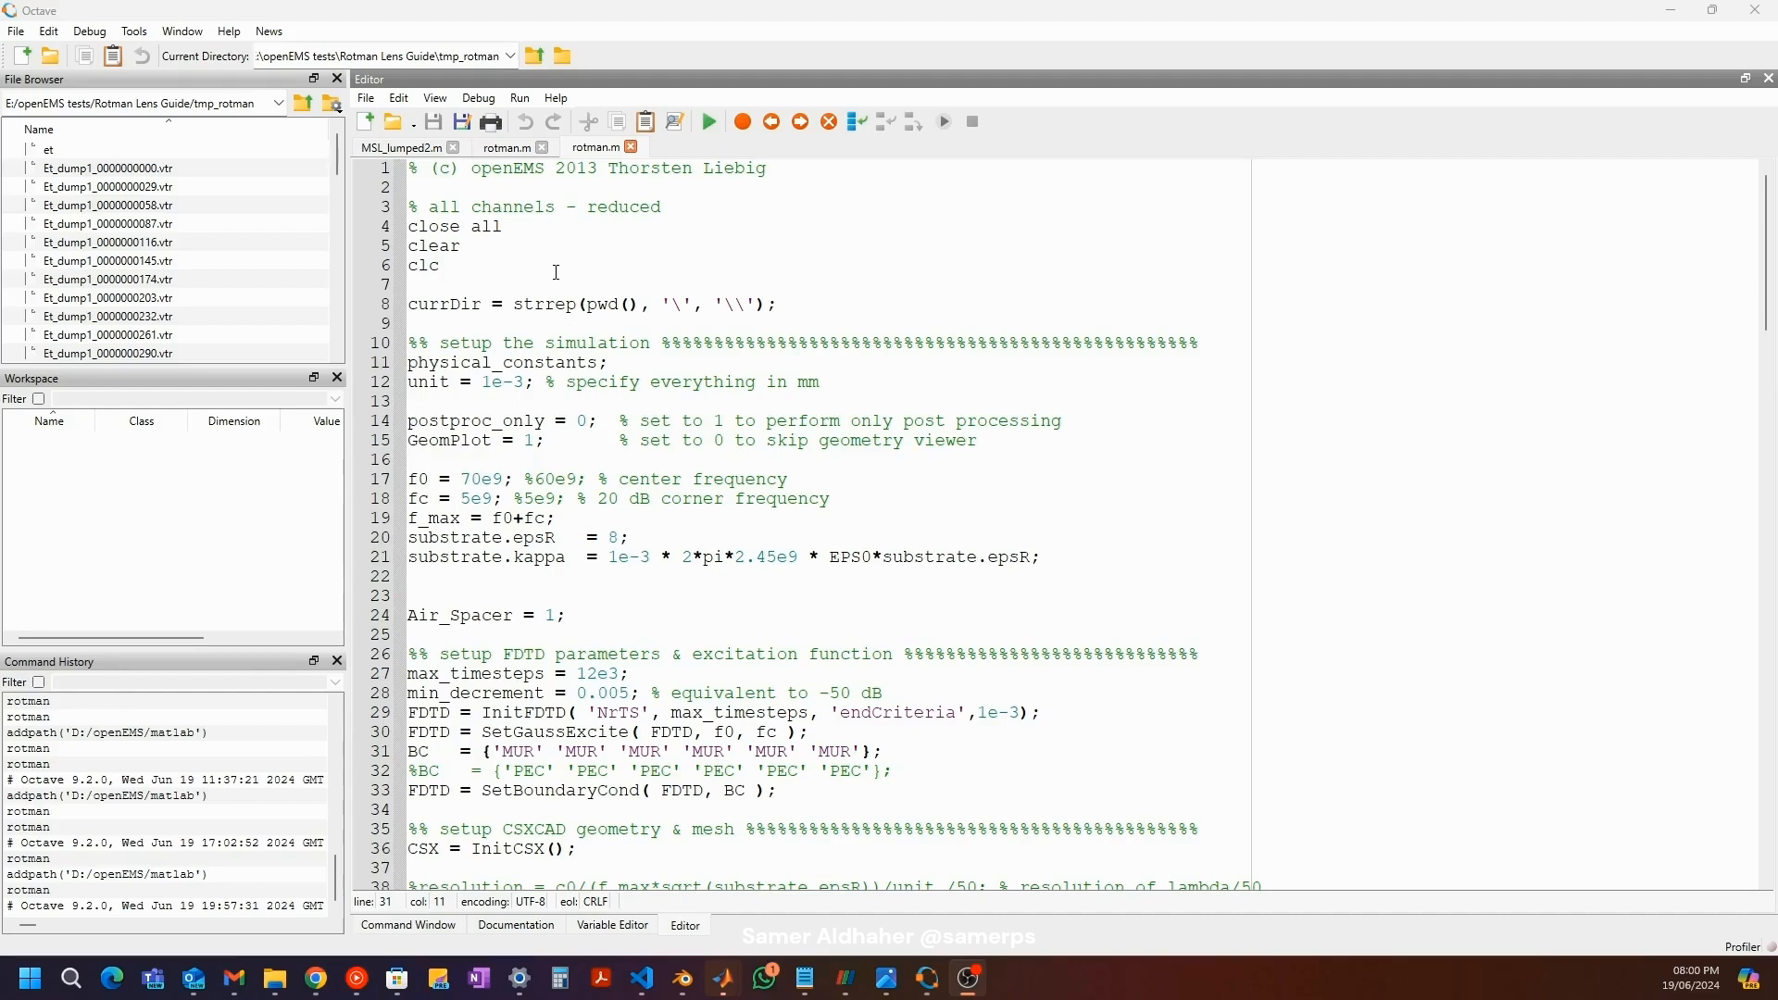
scroll(559, 269, down, 3)
scroll(555, 272, up, 3)
Step: Examine the center frequency f0 and substrate.epsR definitions in rotman.m, highlighting the frequency values
click(546, 479)
scroll(546, 479, down, 1)
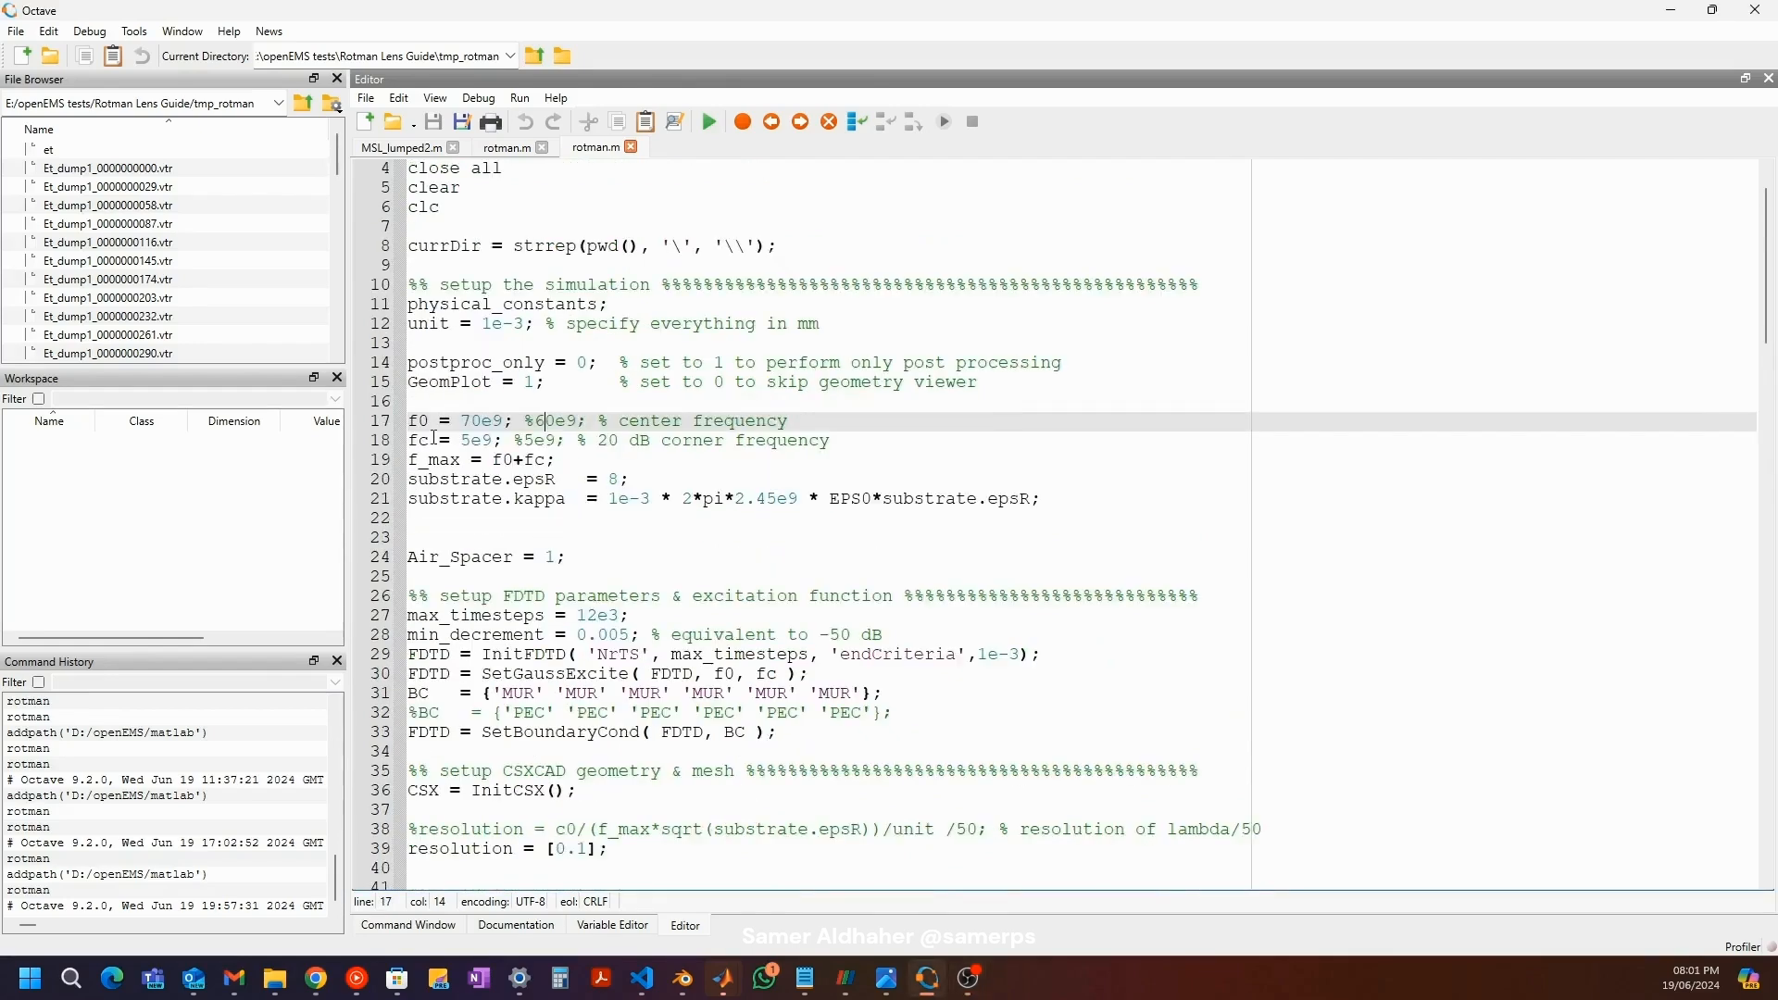
drag(464, 424, 580, 416)
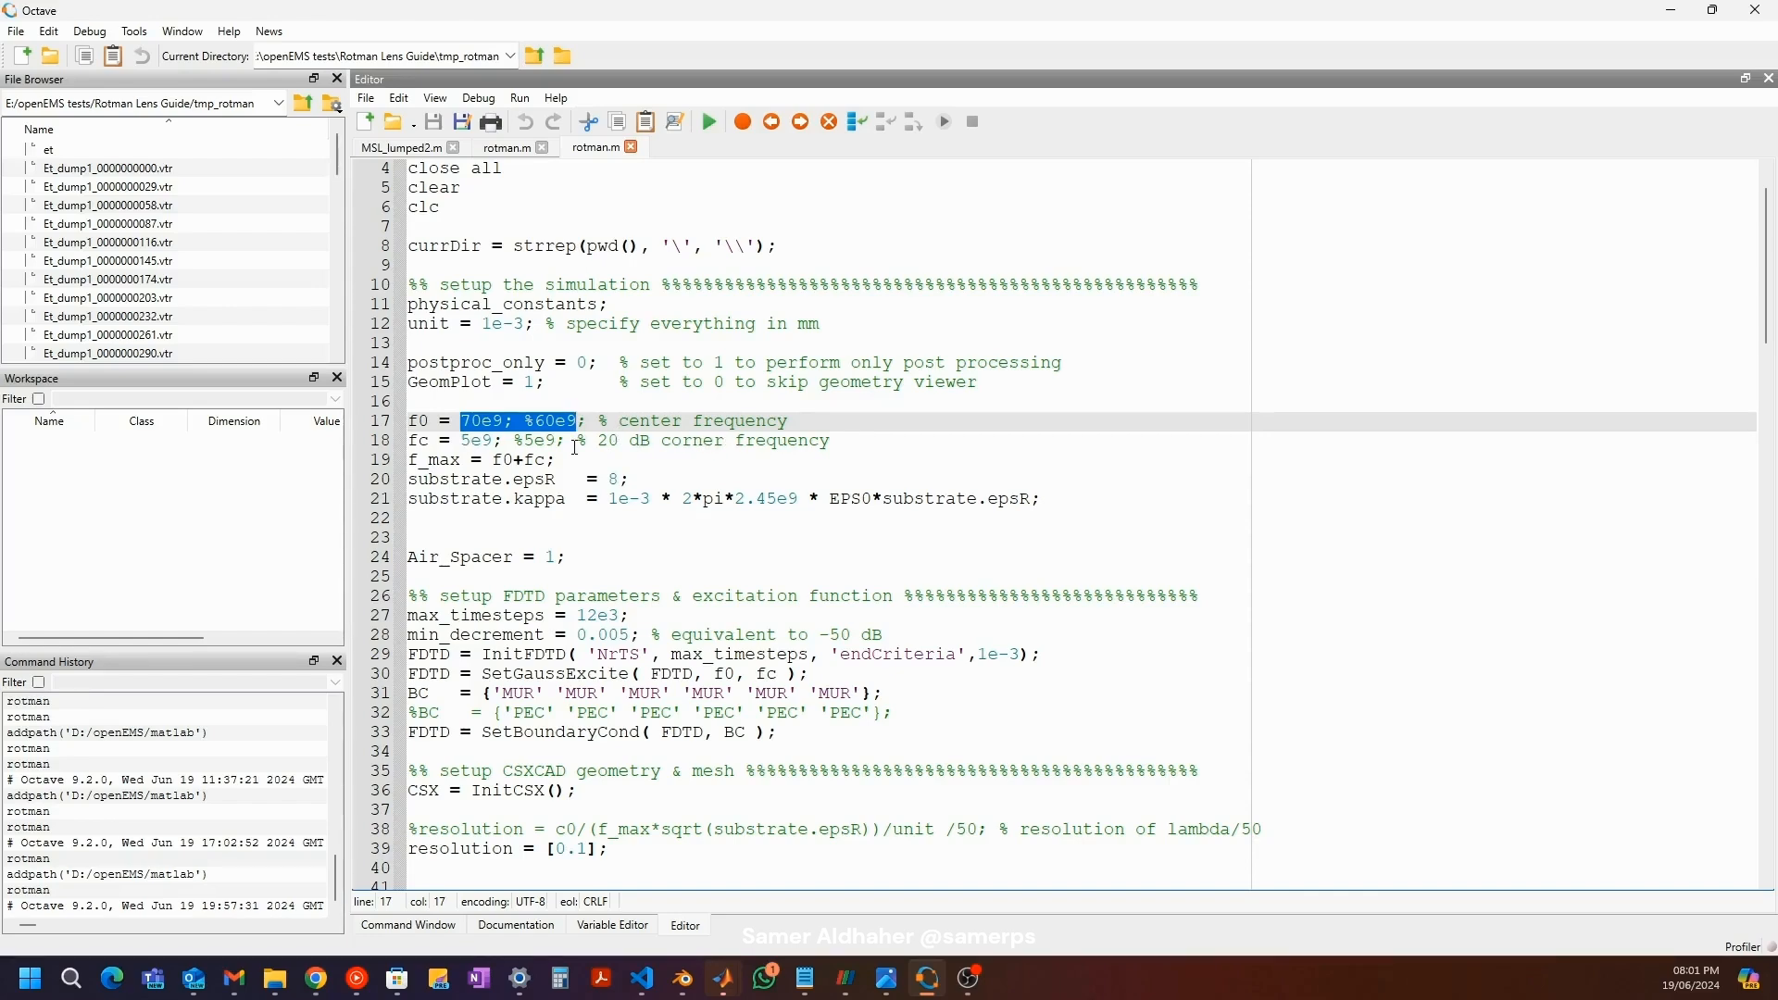
scroll(575, 447, down, 1)
drag(515, 421, 615, 417)
click(614, 417)
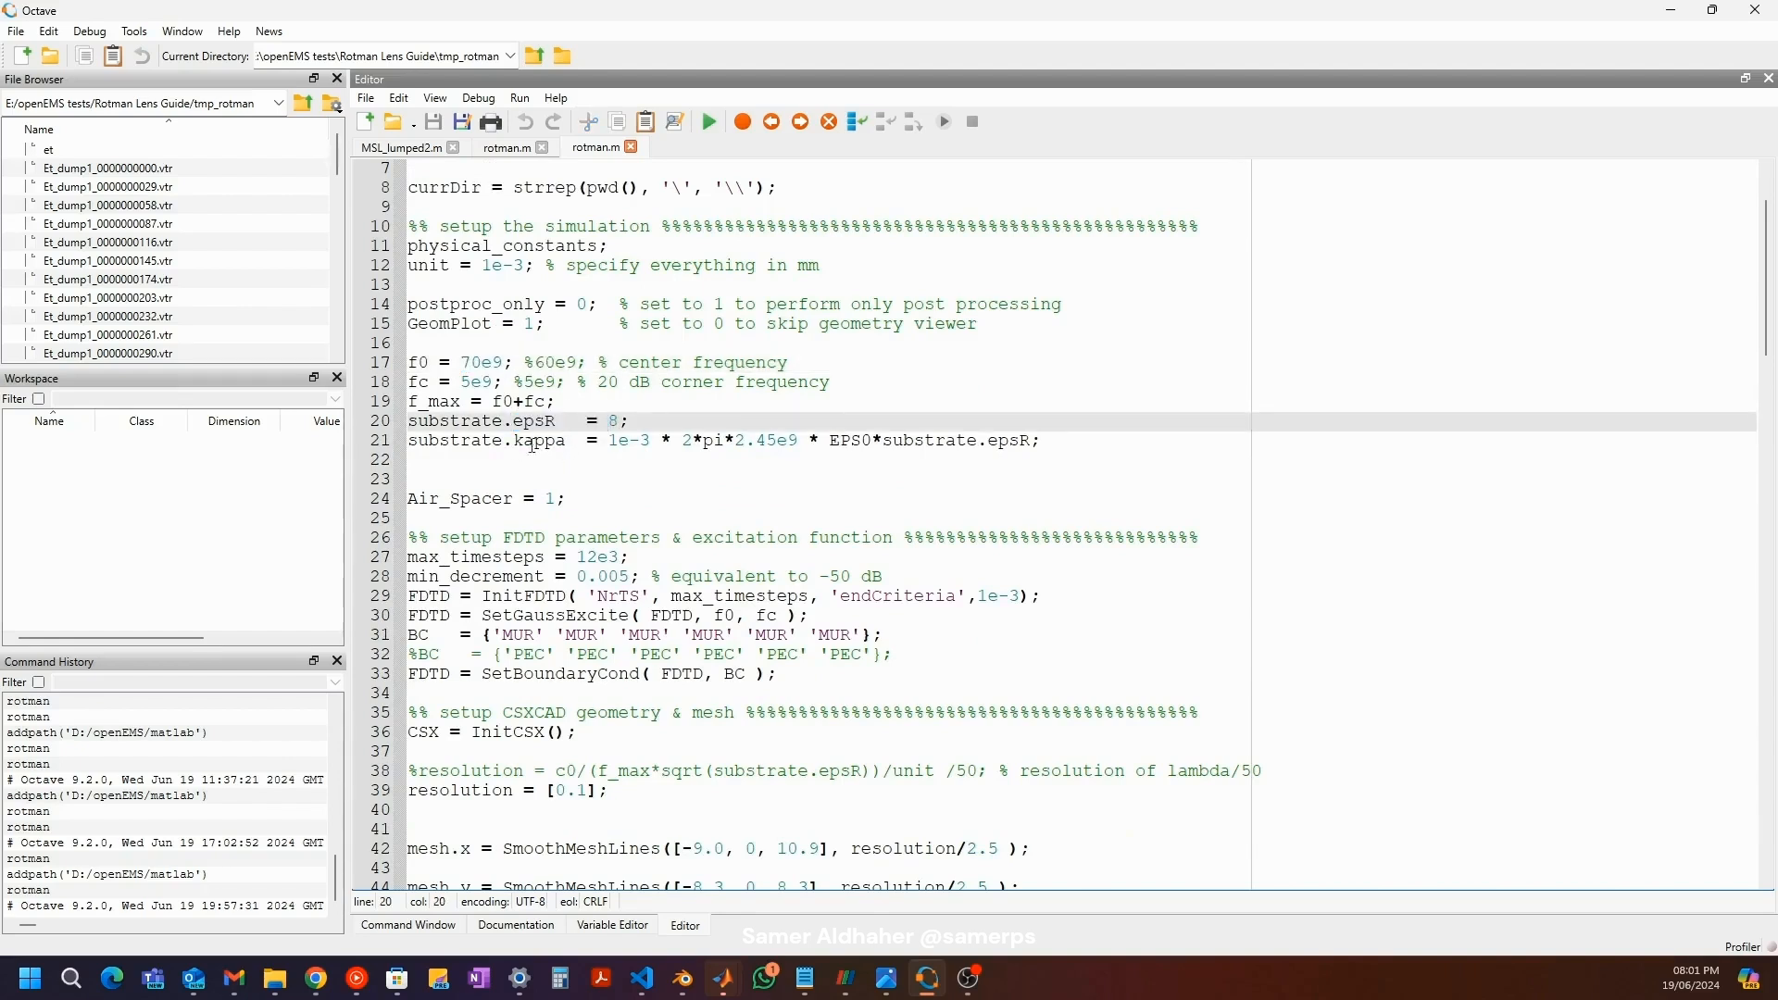
Step: Comment out the substrate.kappa line in rotman.m with a leading %
drag(504, 441, 577, 442)
scroll(578, 442, down, 1)
click(409, 382)
text(%)
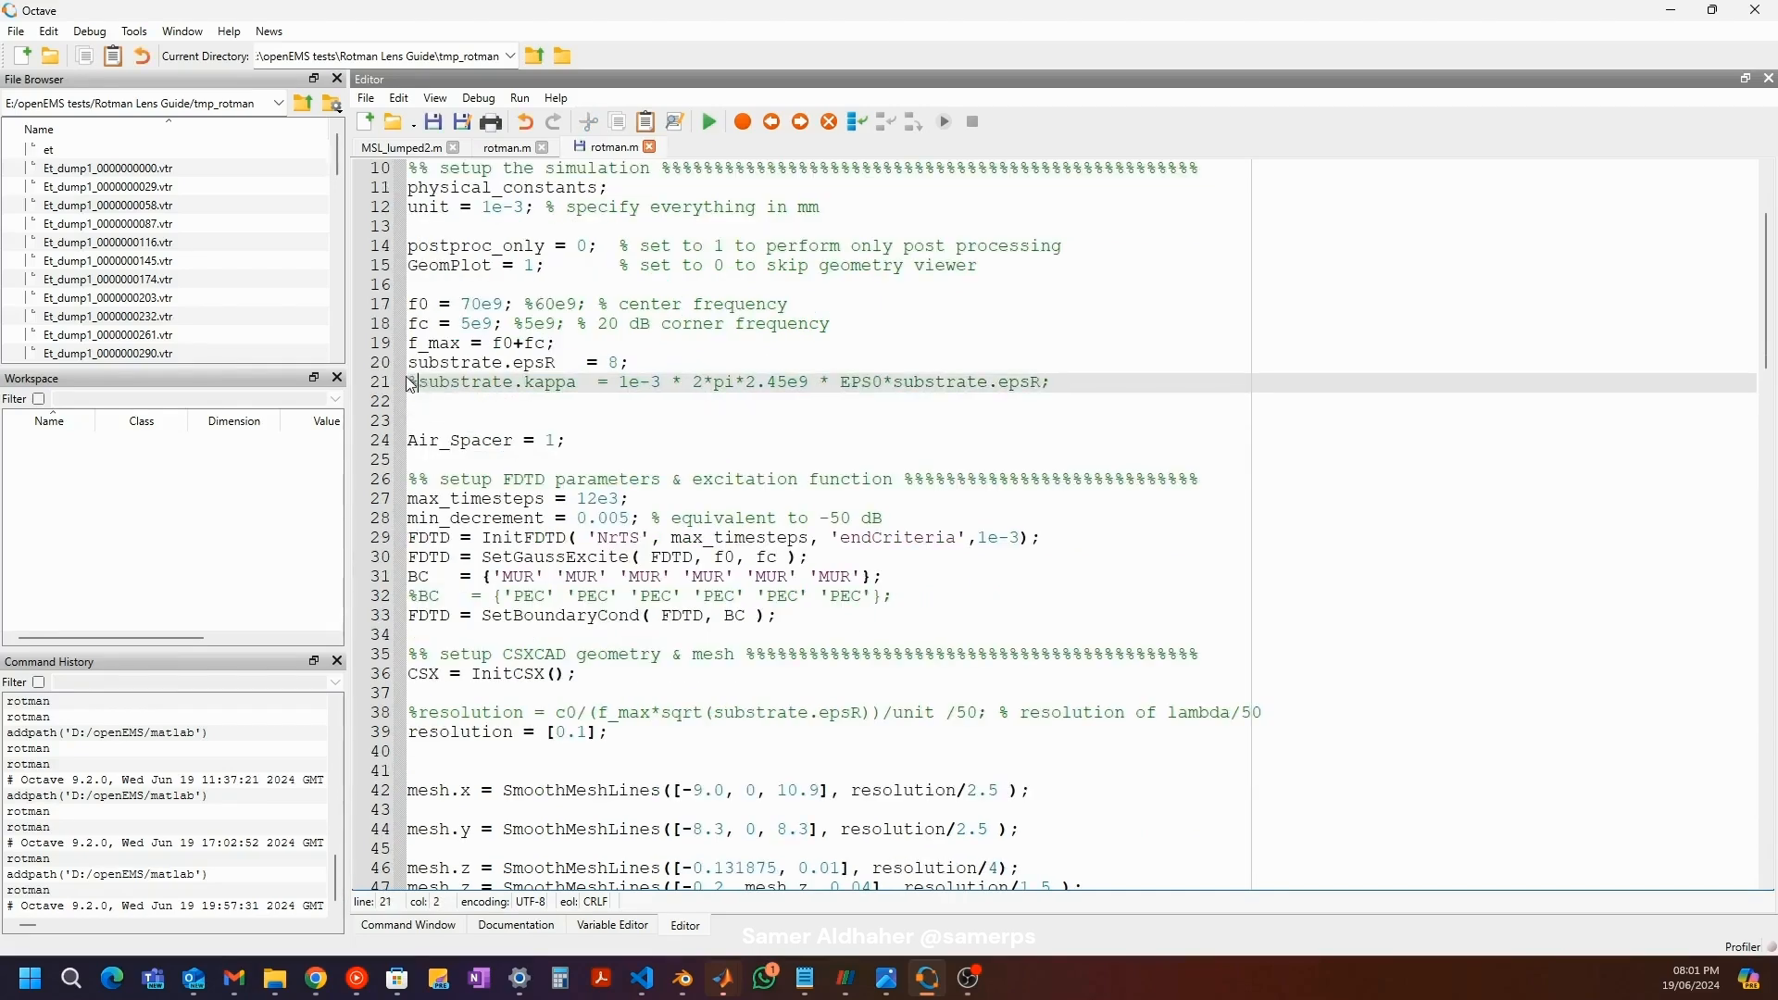
Step: Examine the air spacer setting and the maximum timesteps in the rotman.m simulation setup
drag(567, 441, 433, 442)
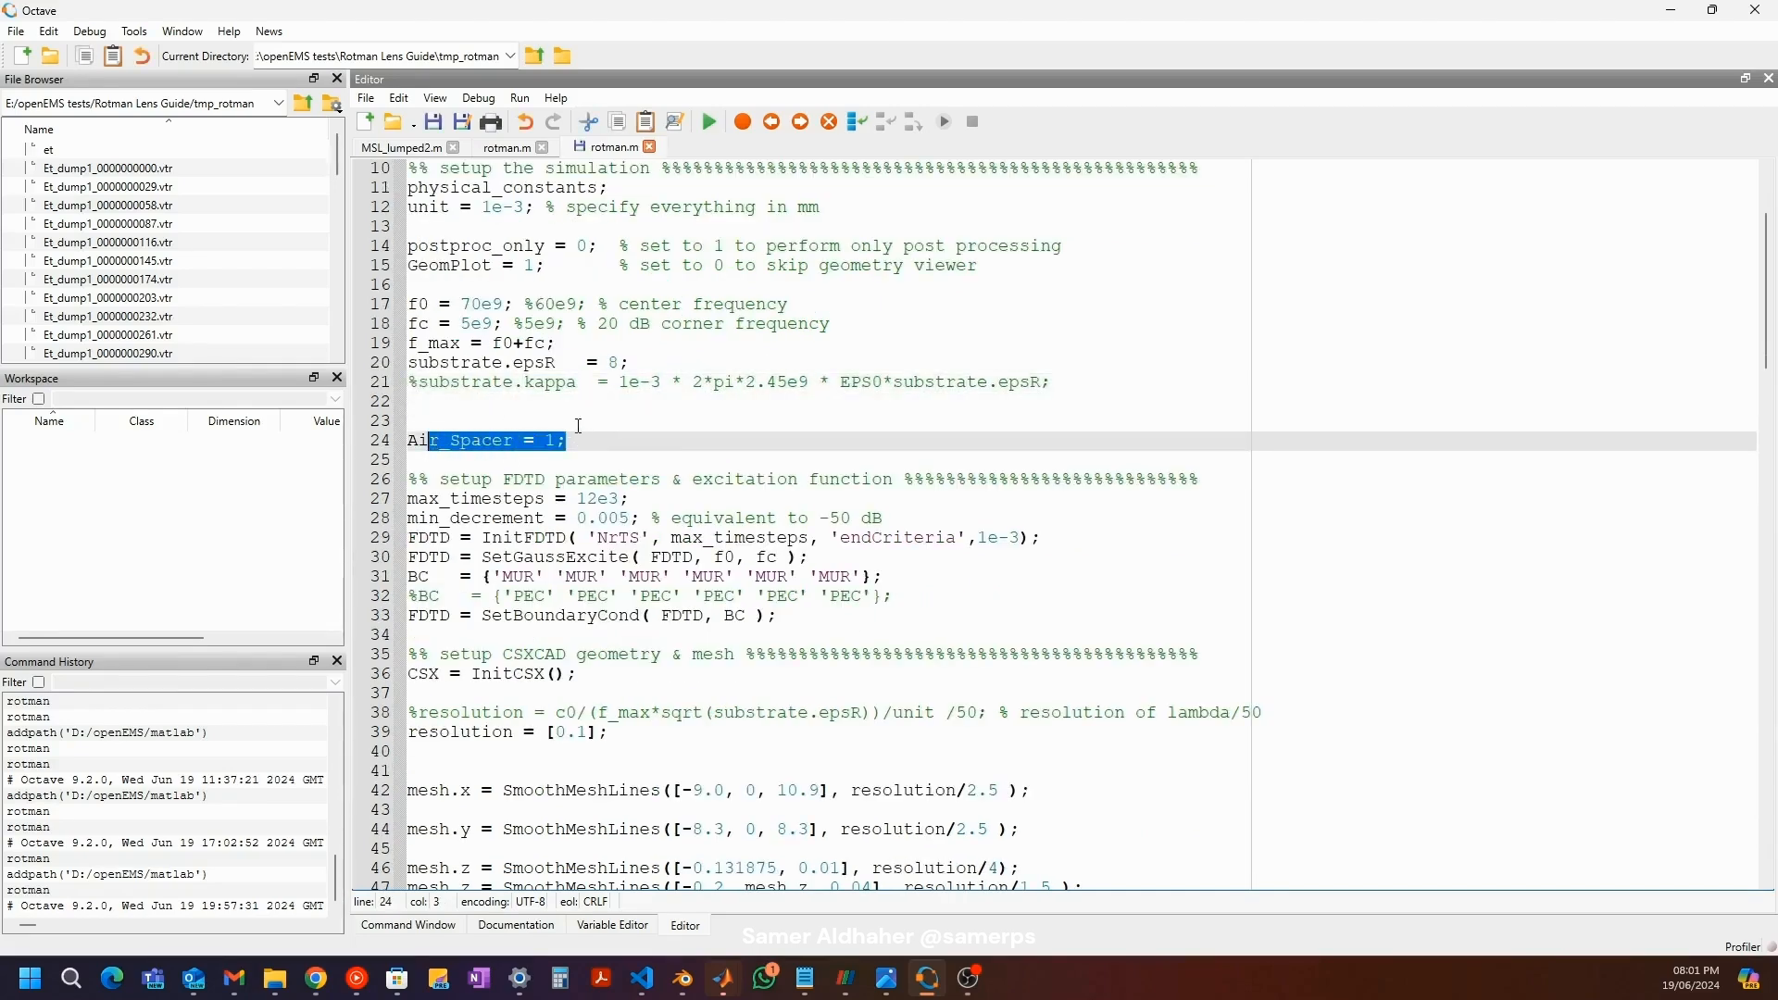
scroll(578, 425, down, 2)
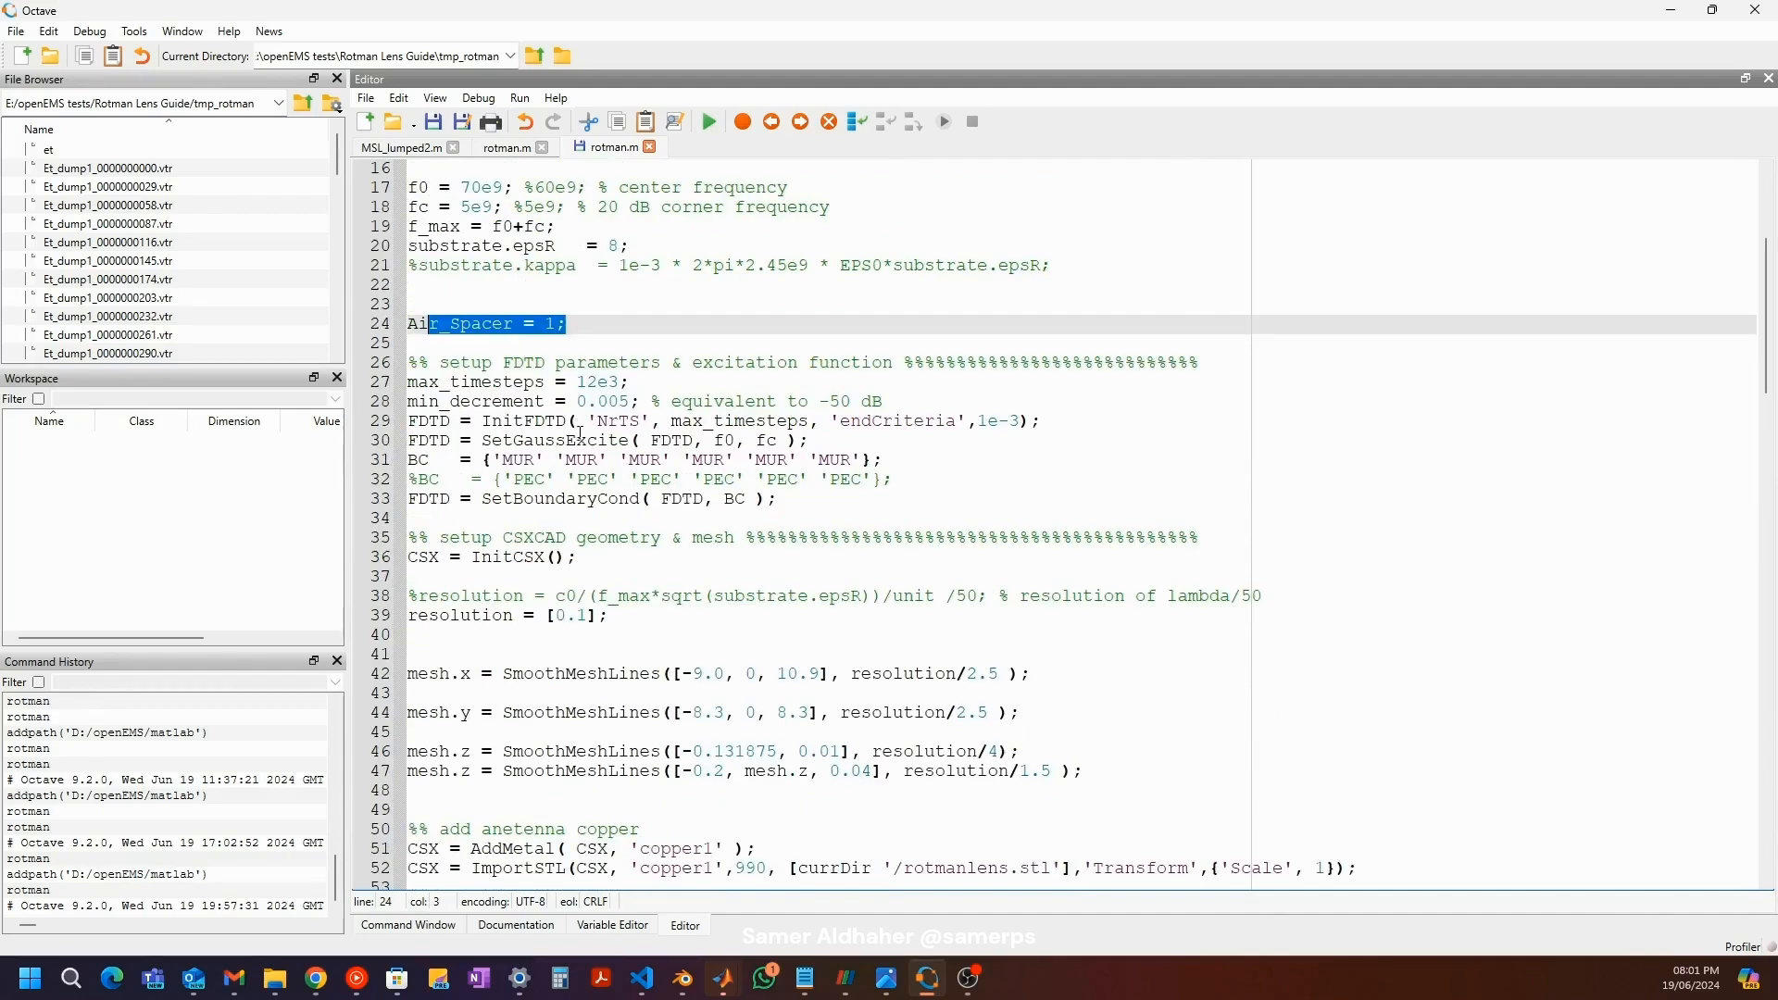
click(581, 435)
drag(545, 324, 560, 313)
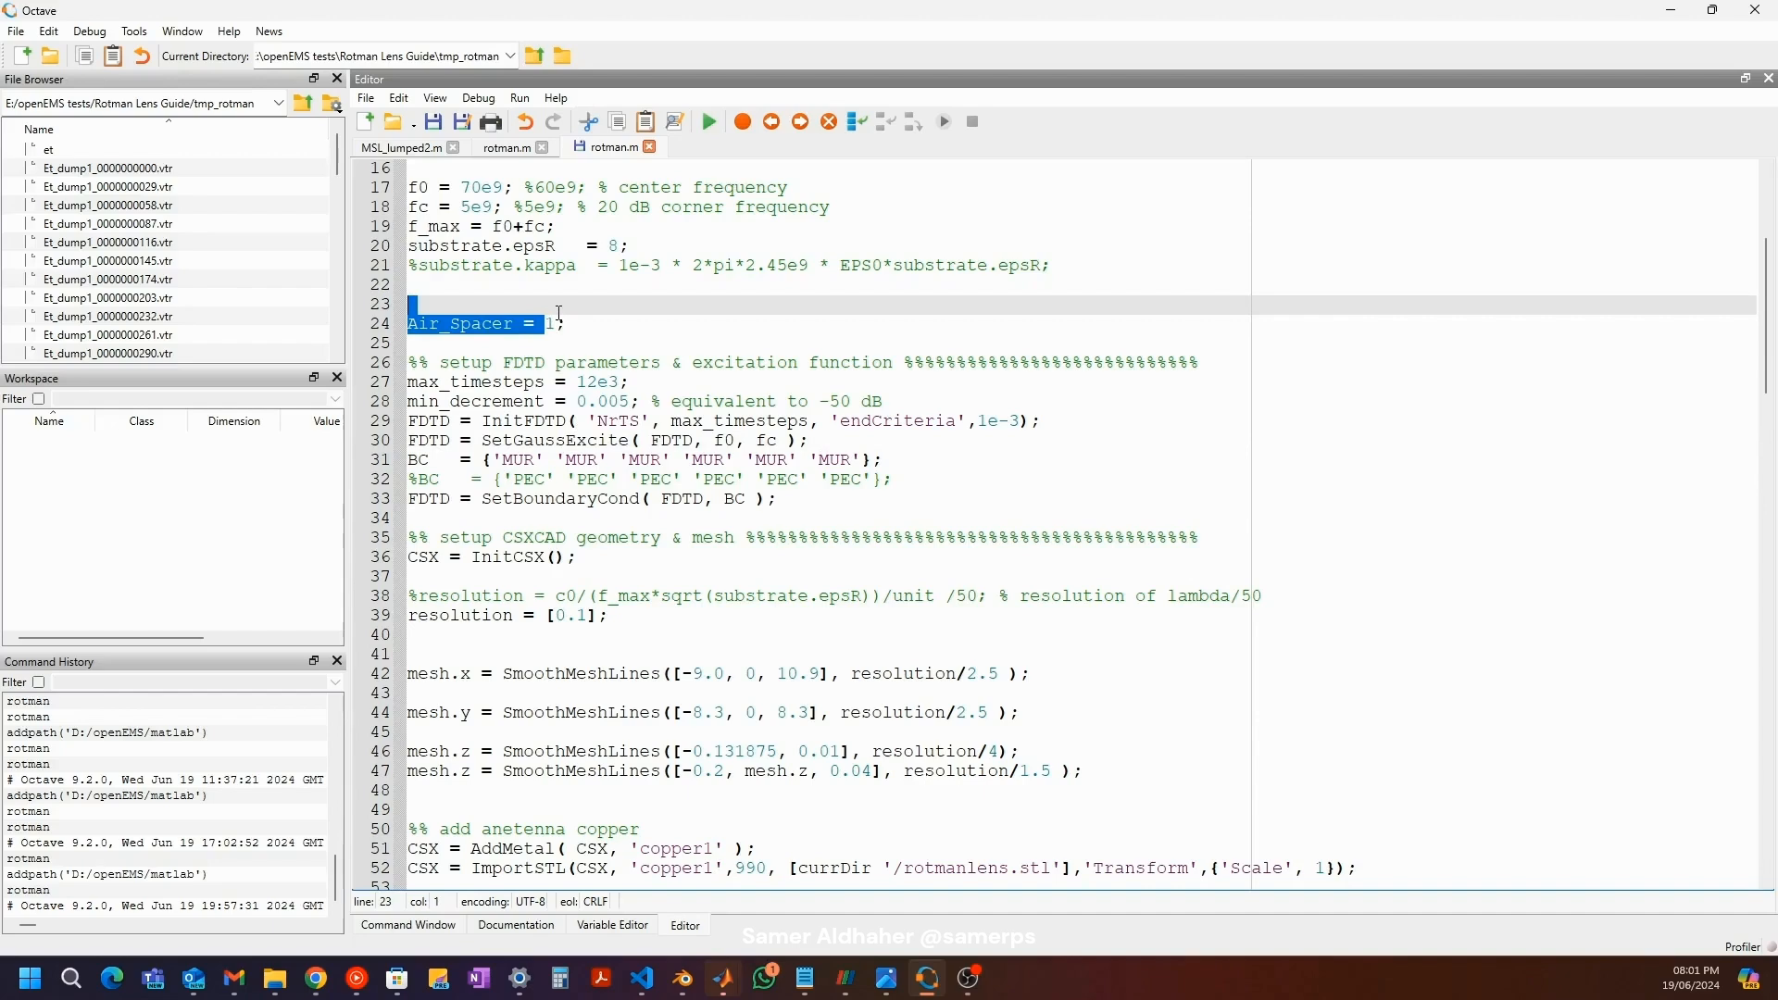
scroll(559, 313, down, 1)
drag(482, 304, 569, 303)
scroll(544, 285, down, 1)
drag(472, 265, 602, 263)
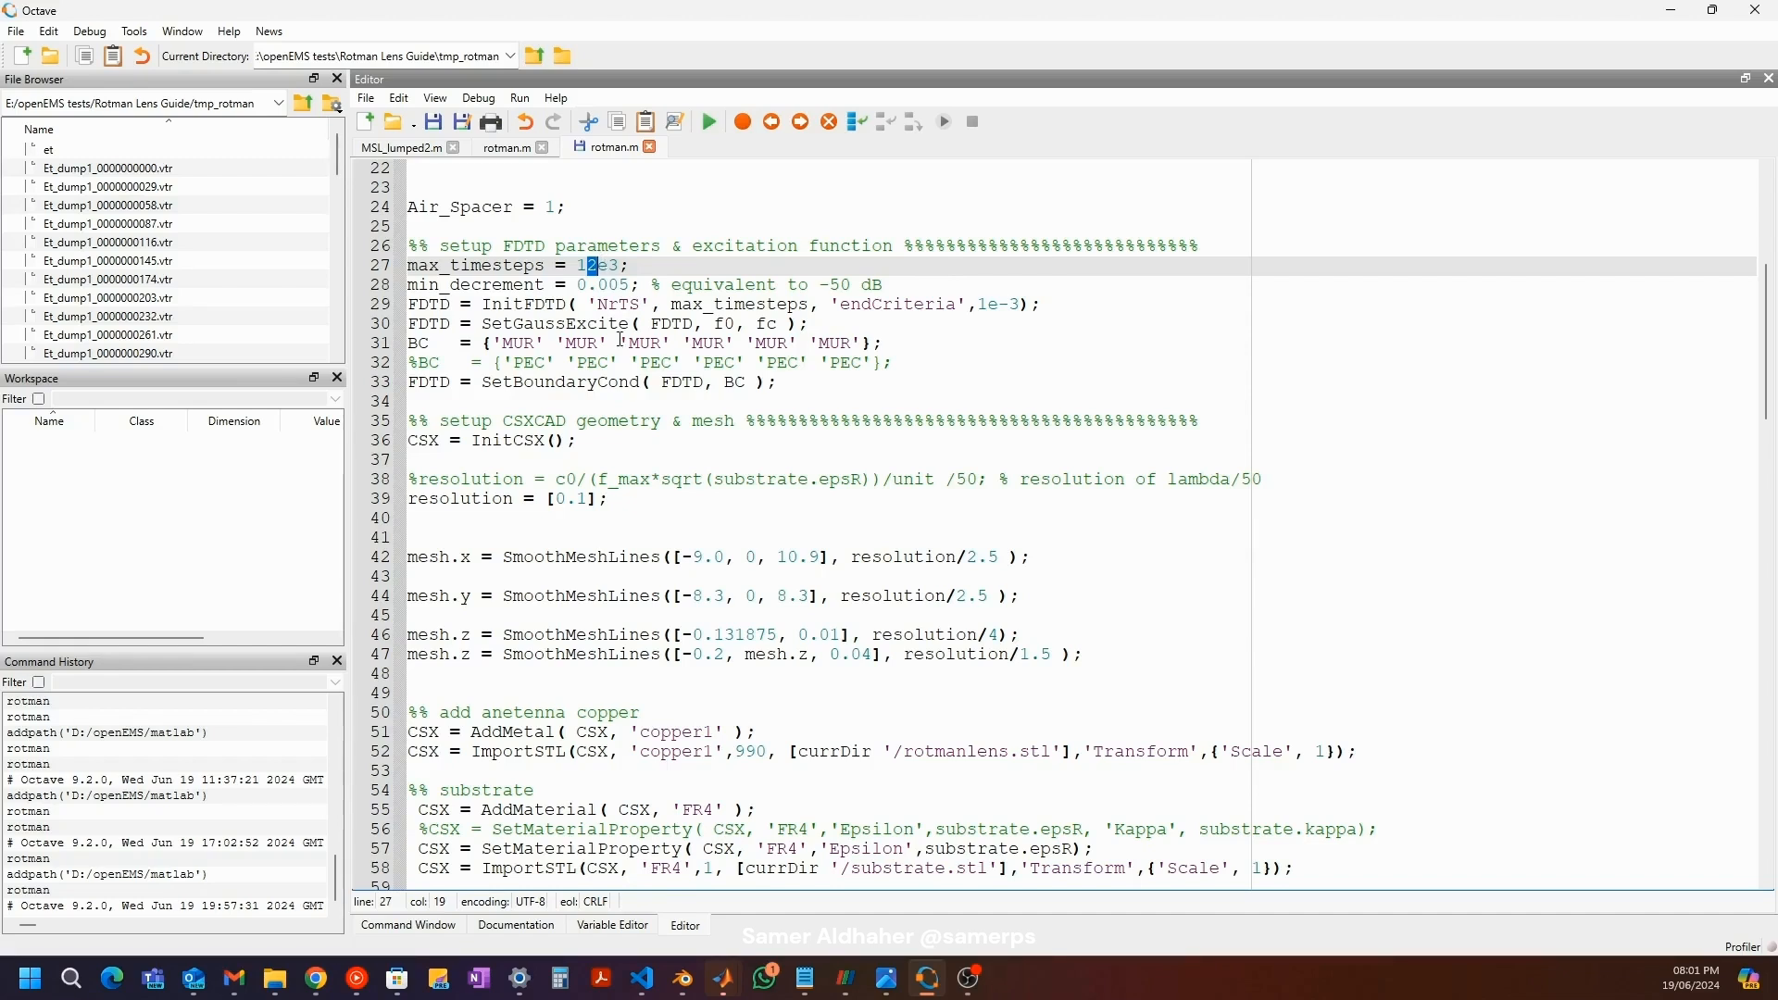
Step: Review the minimum decrement, the FDTD end criteria and the MUR boundary conditions in the script
drag(426, 287, 559, 282)
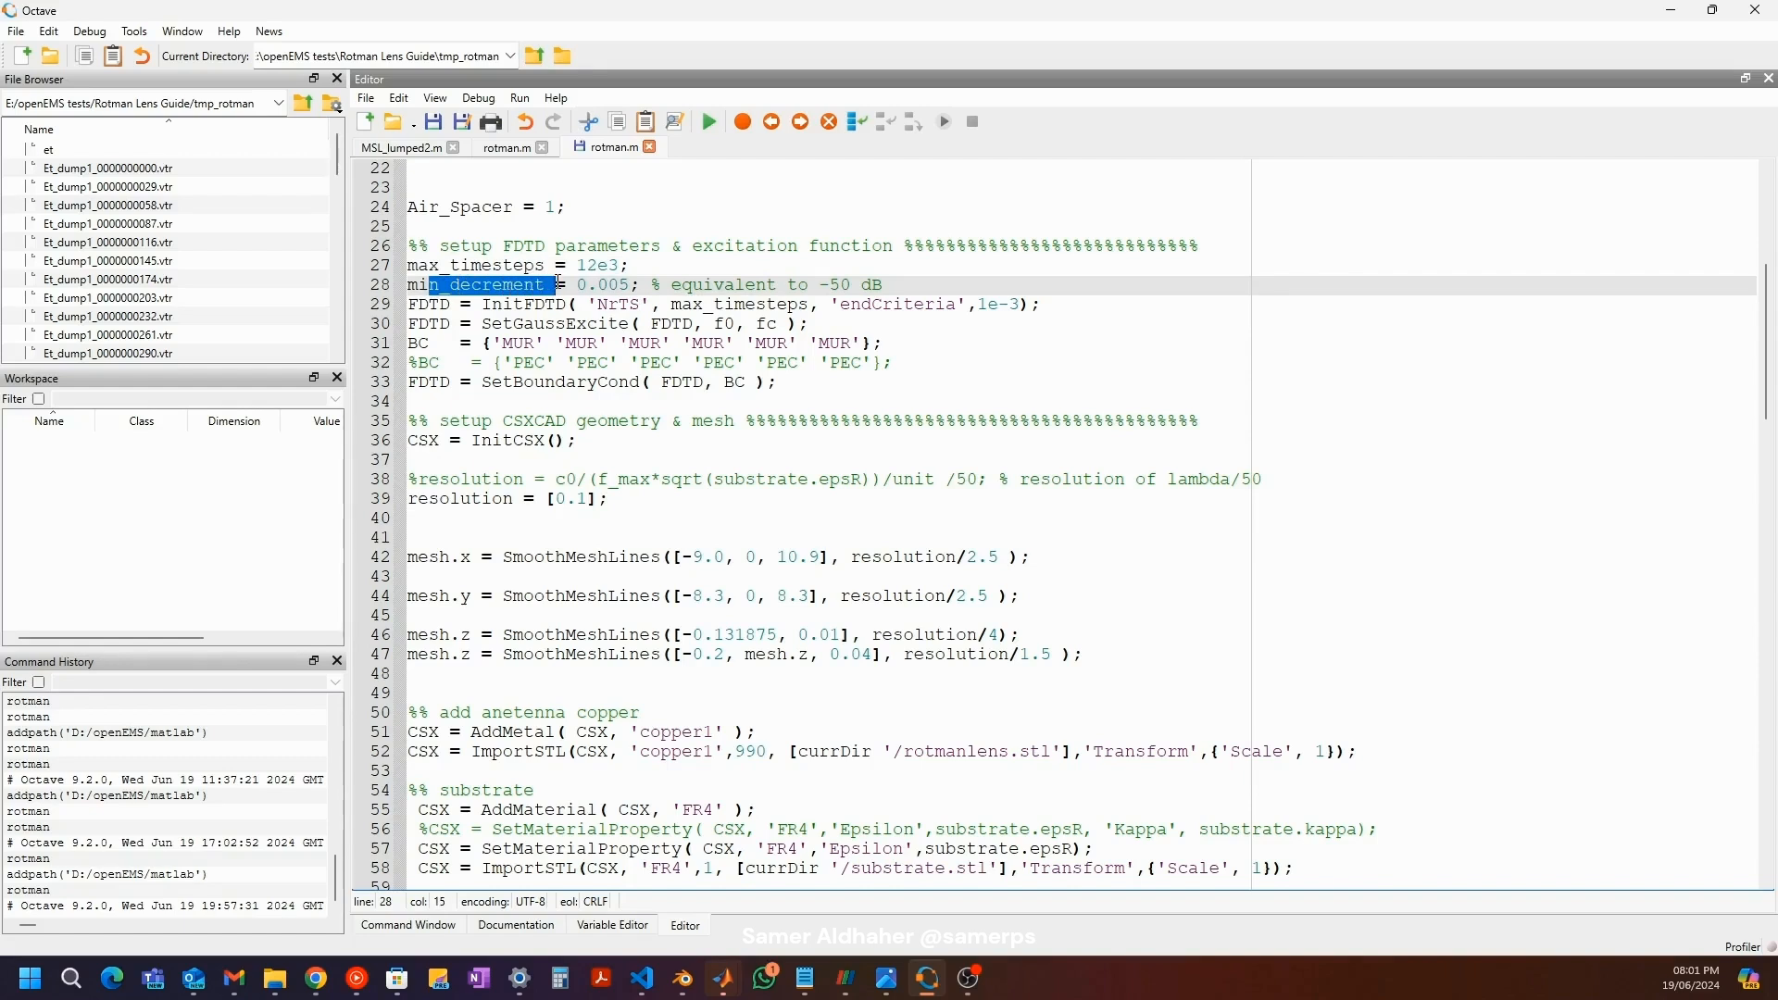
drag(850, 305, 908, 309)
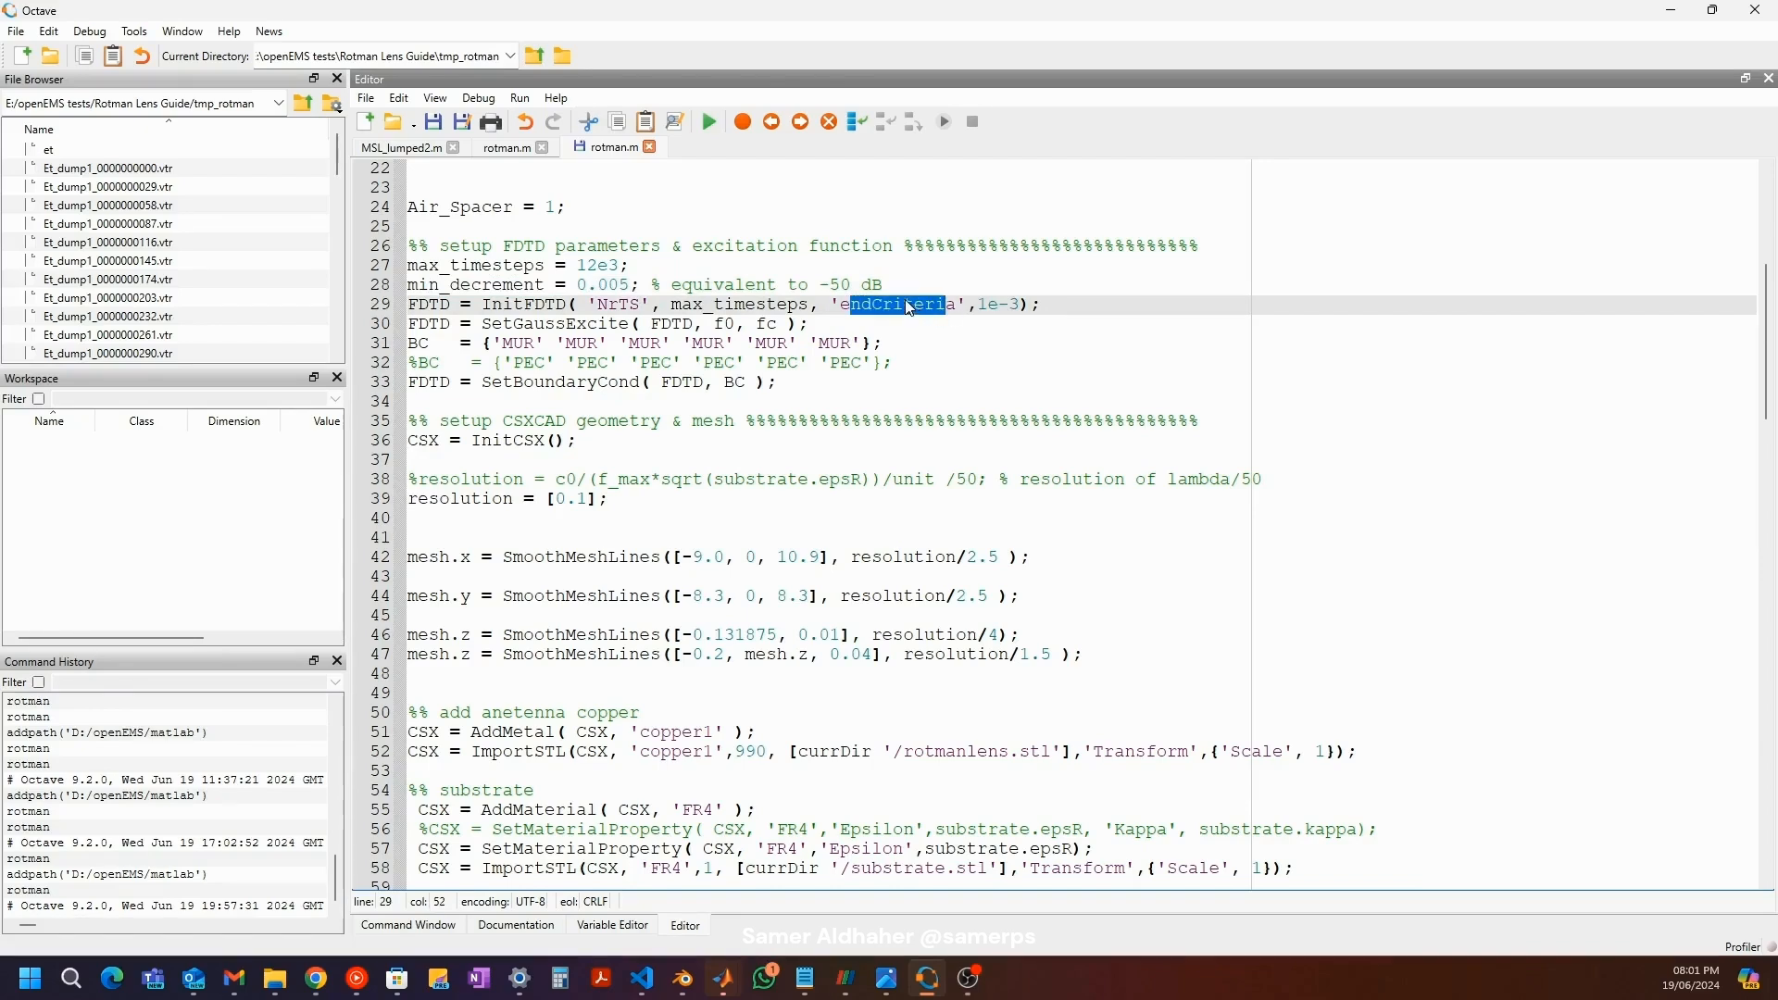
drag(525, 306, 642, 288)
scroll(642, 289, down, 1)
mouse_move(517, 286)
mouse_down()
mouse_move(439, 286)
mouse_move(534, 286)
mouse_up()
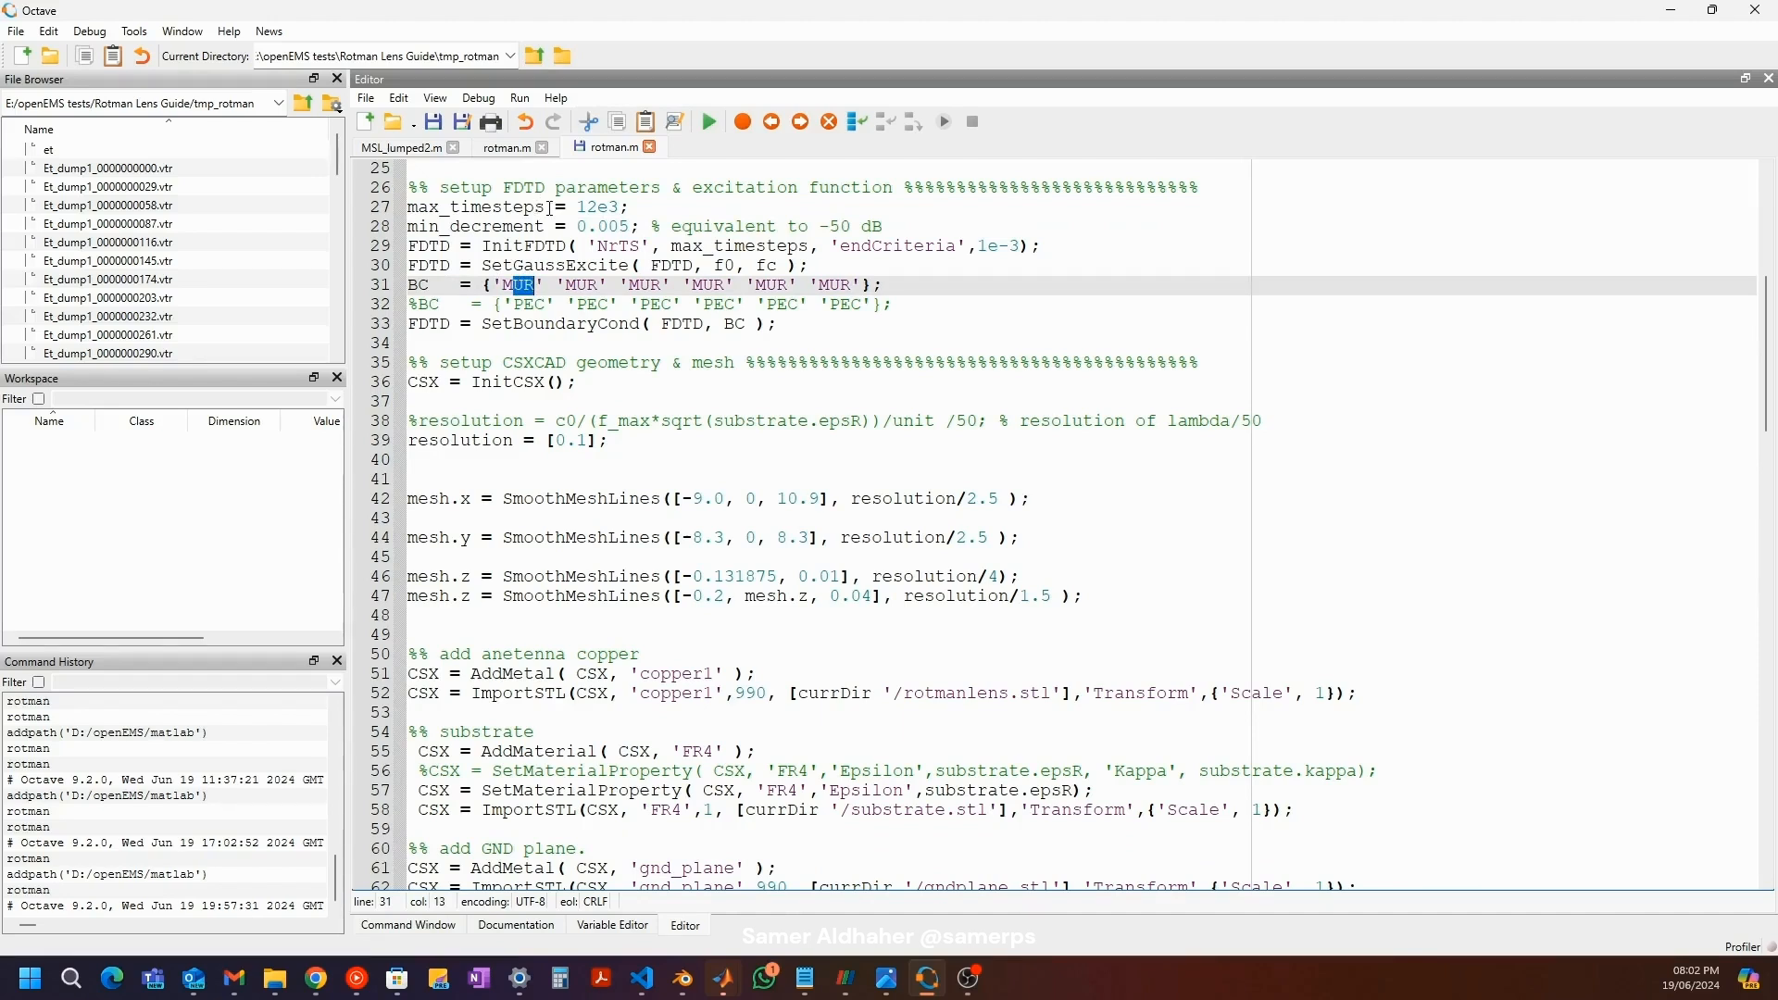
scroll(549, 208, down, 1)
double_click(535, 226)
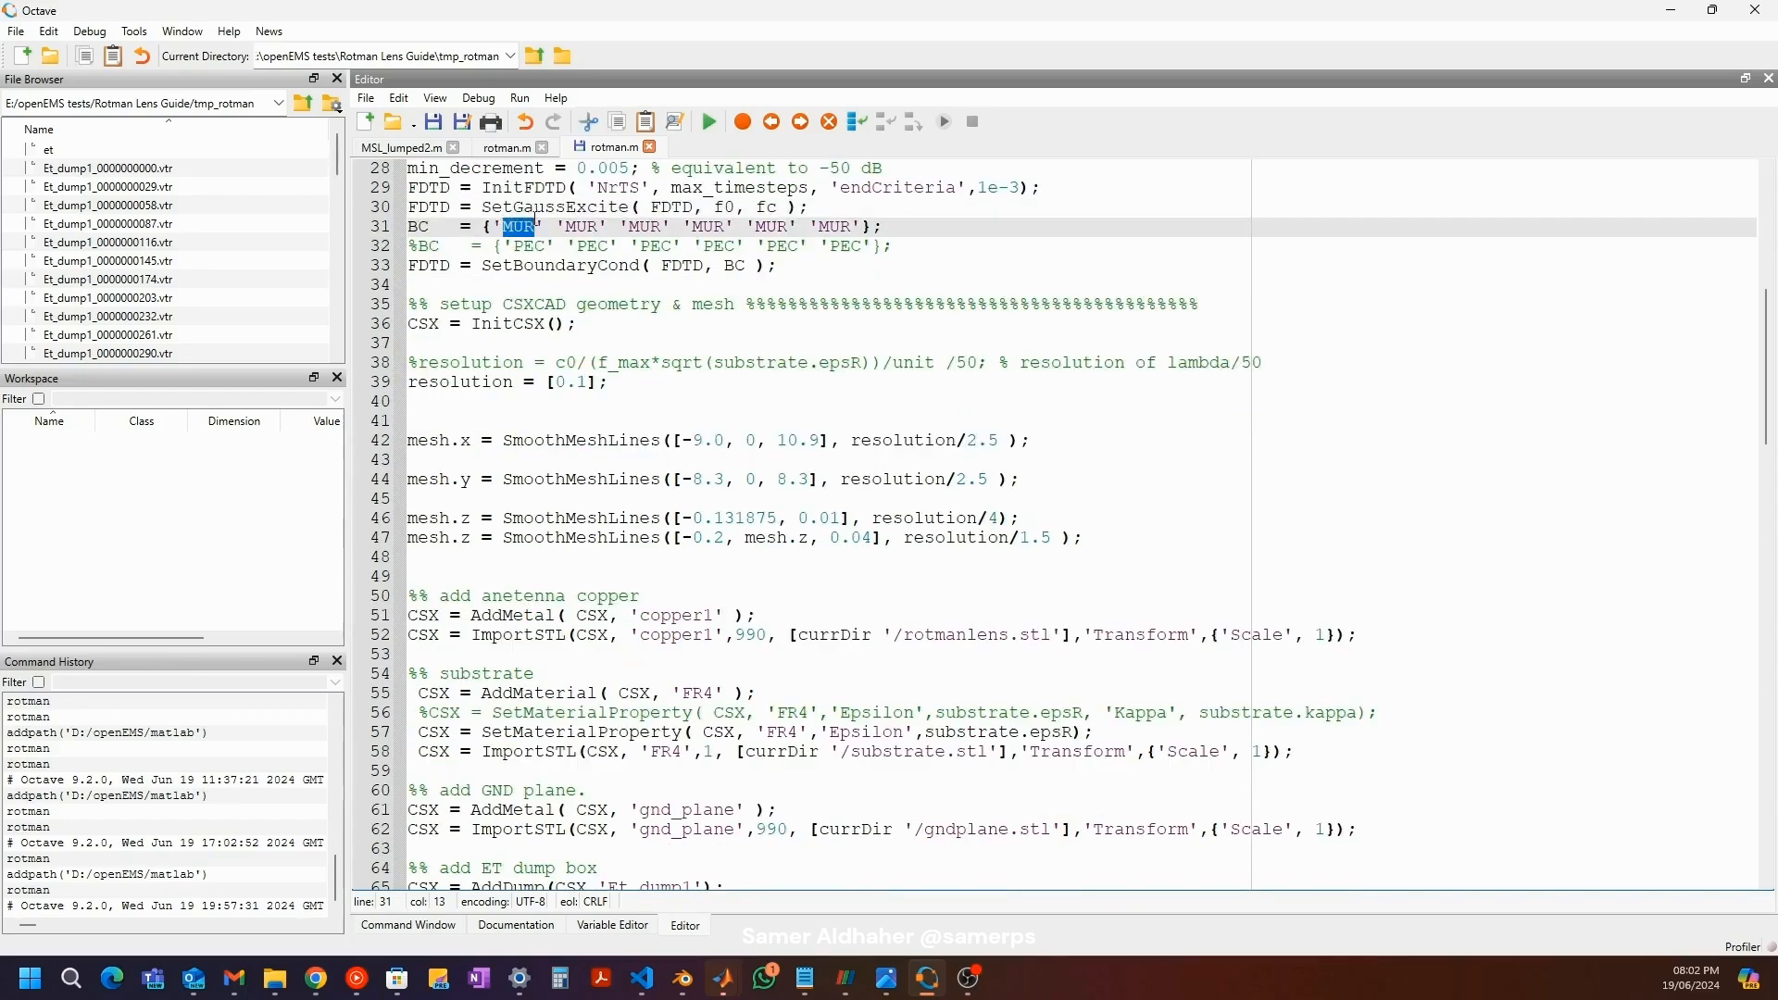
scroll(535, 223, down, 1)
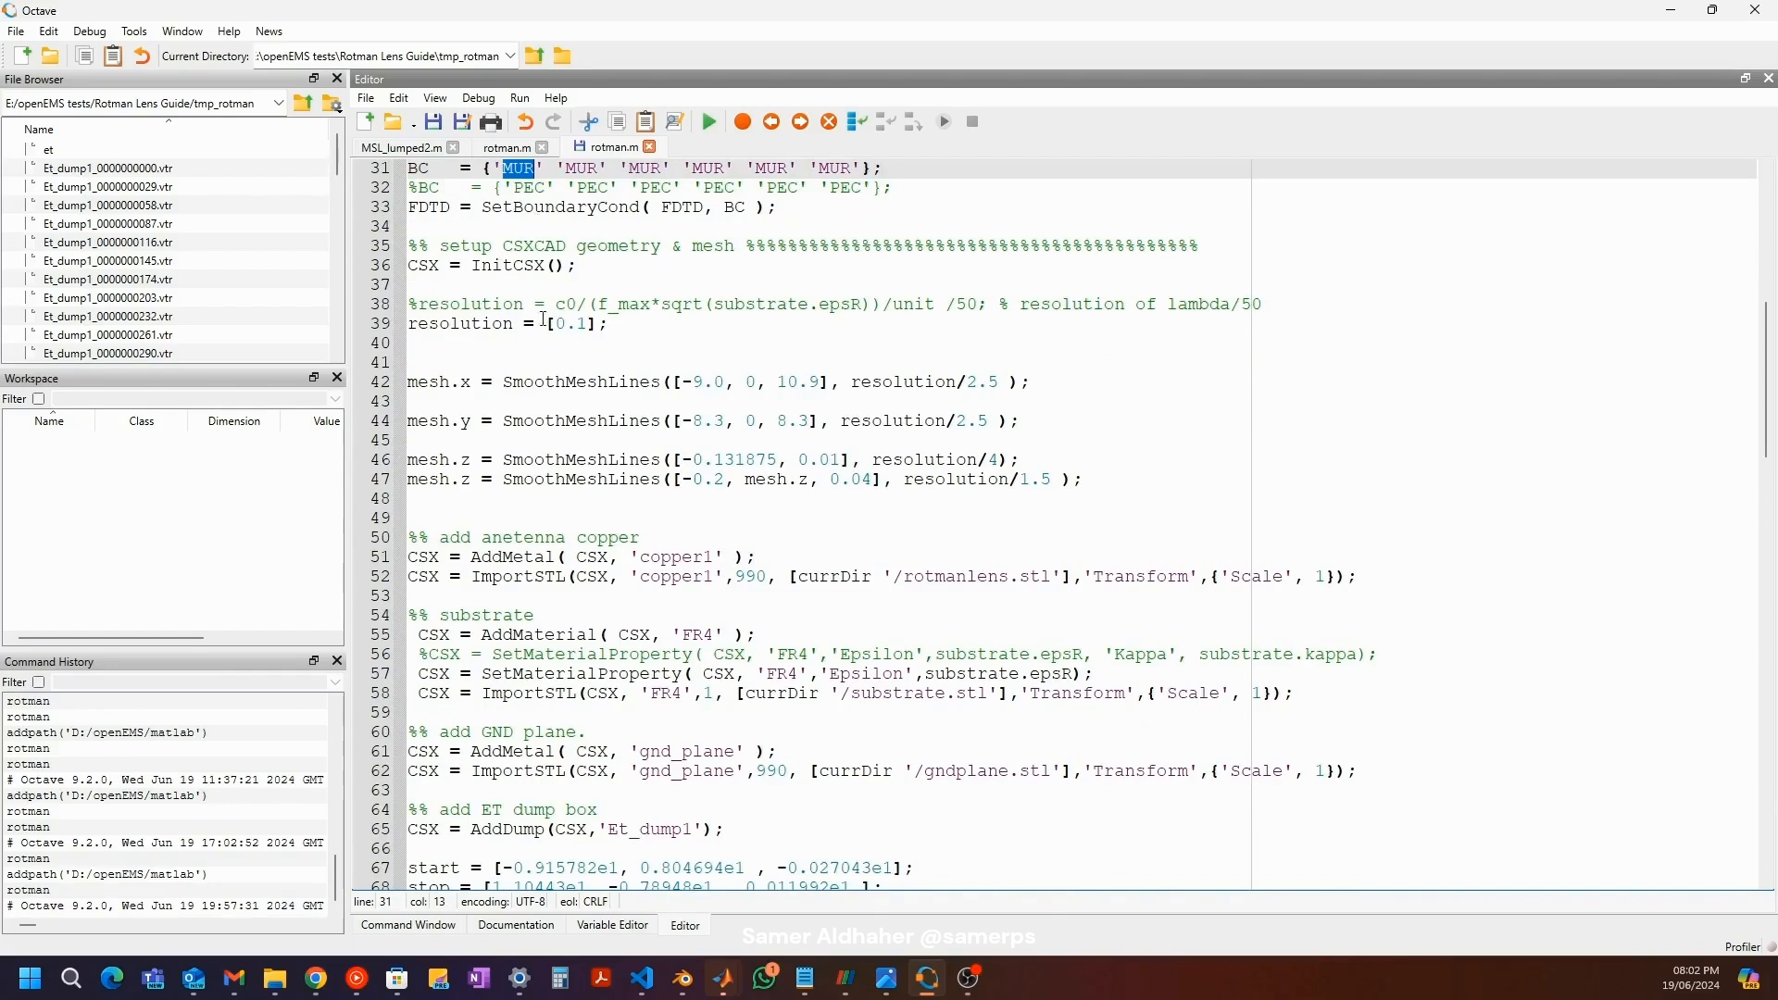
Step: Examine the resolution and the SmoothMeshLines definitions for mesh.x, mesh.y and mesh.z
drag(1121, 477, 404, 343)
click(535, 382)
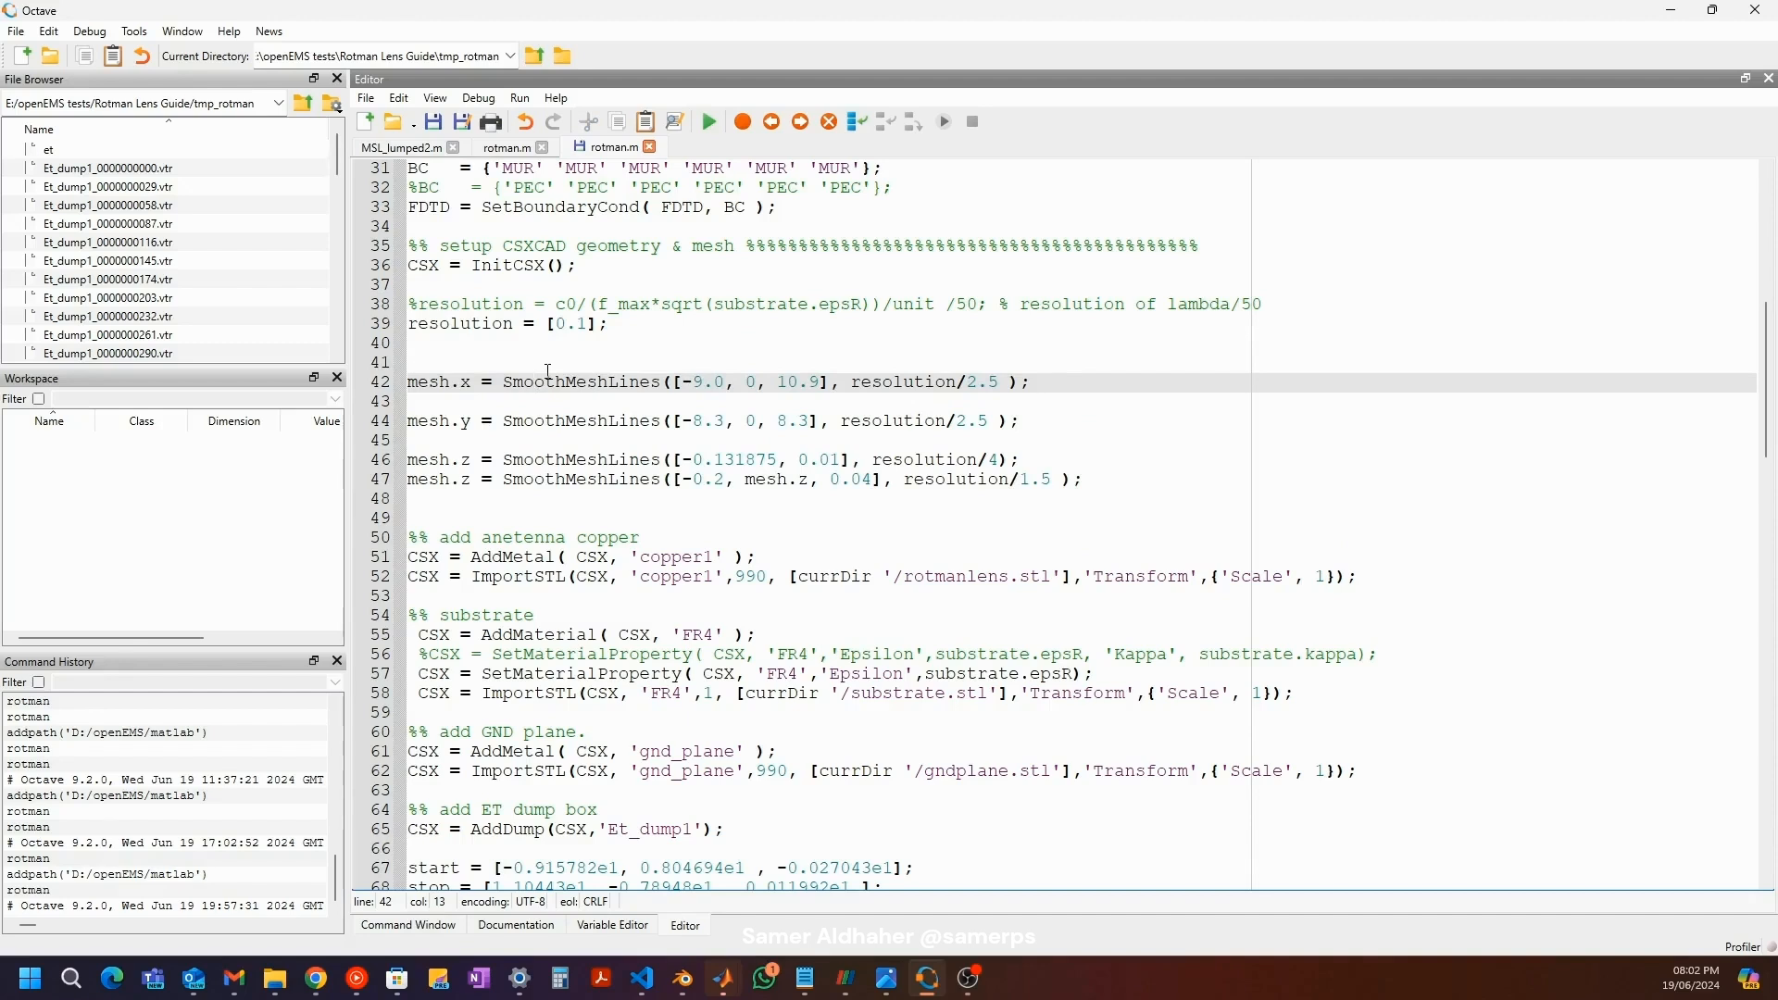
click(852, 479)
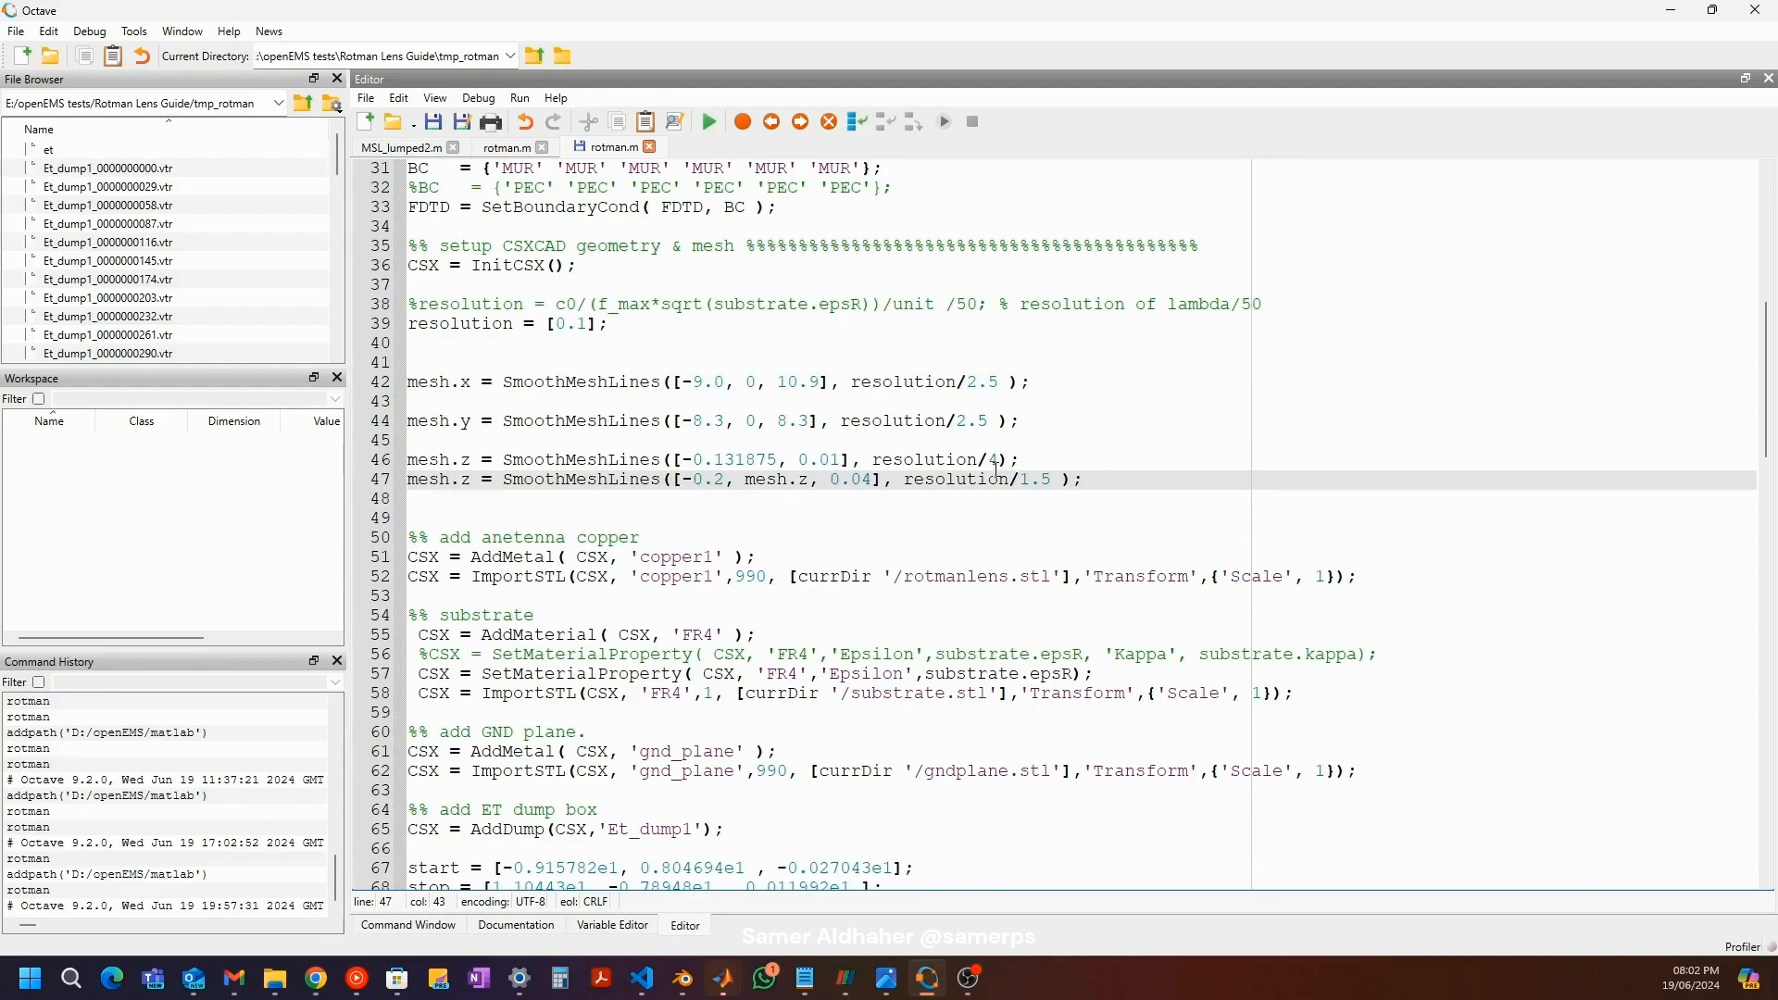
drag(1095, 479, 409, 380)
click(526, 368)
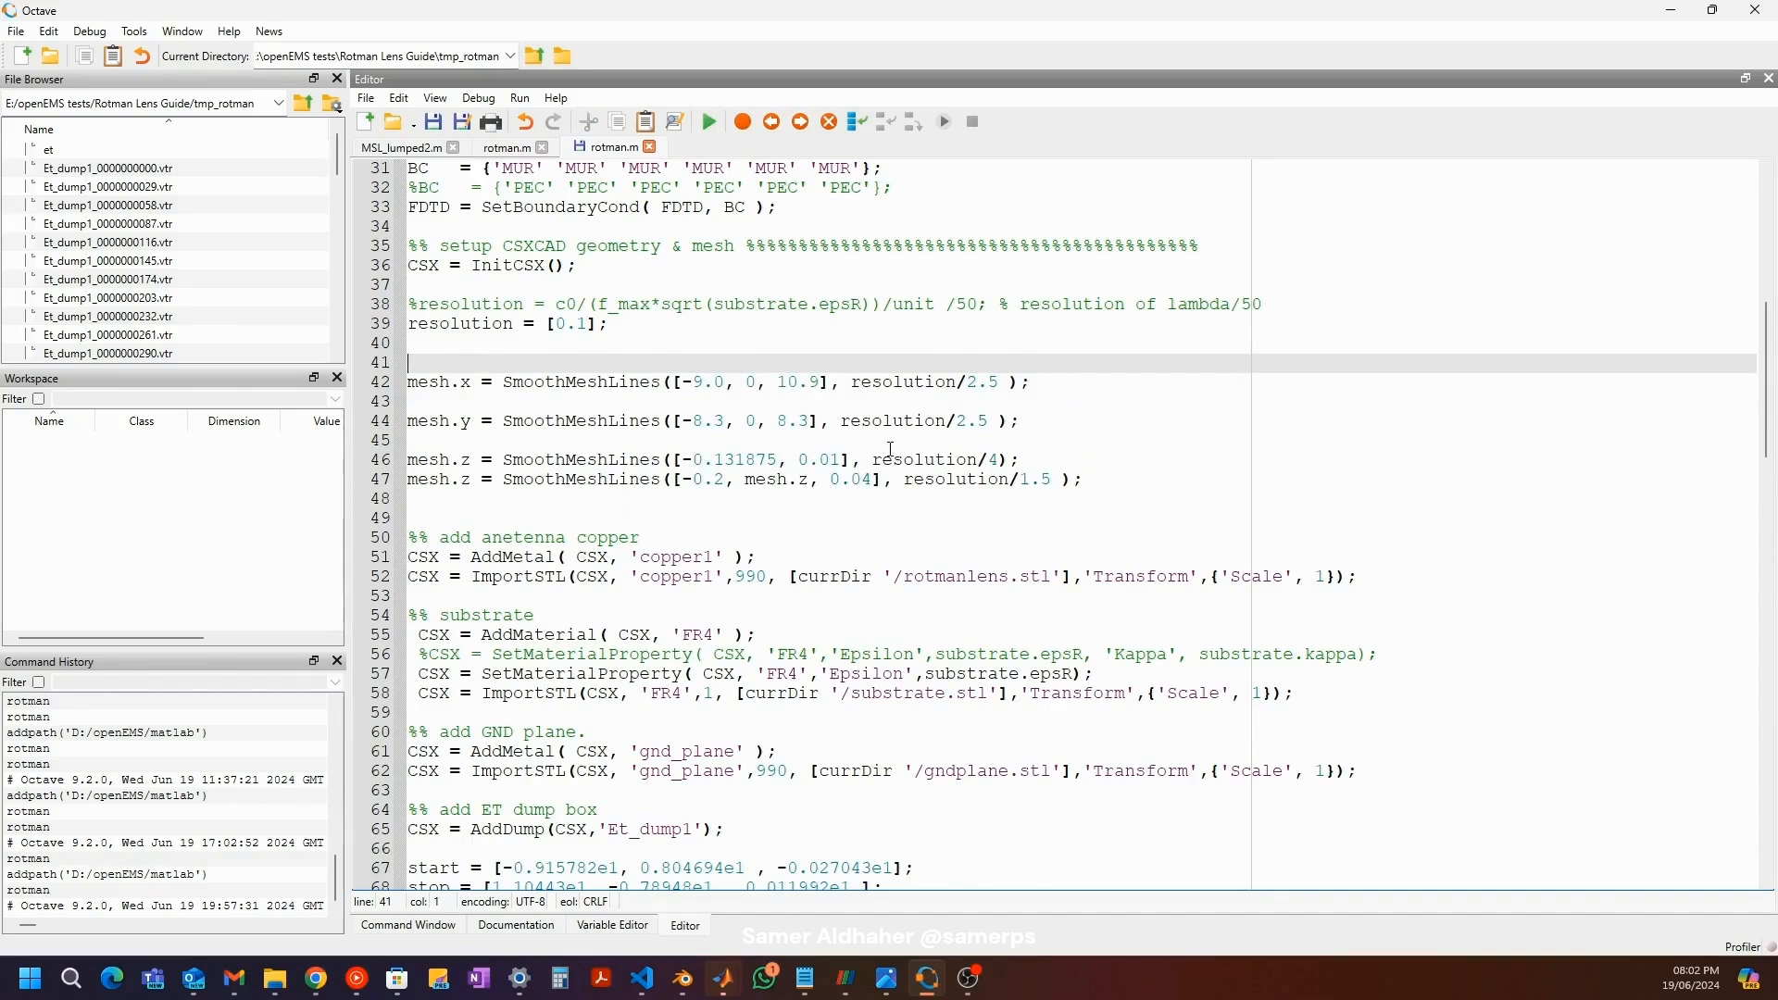
drag(1080, 476, 648, 324)
click(716, 401)
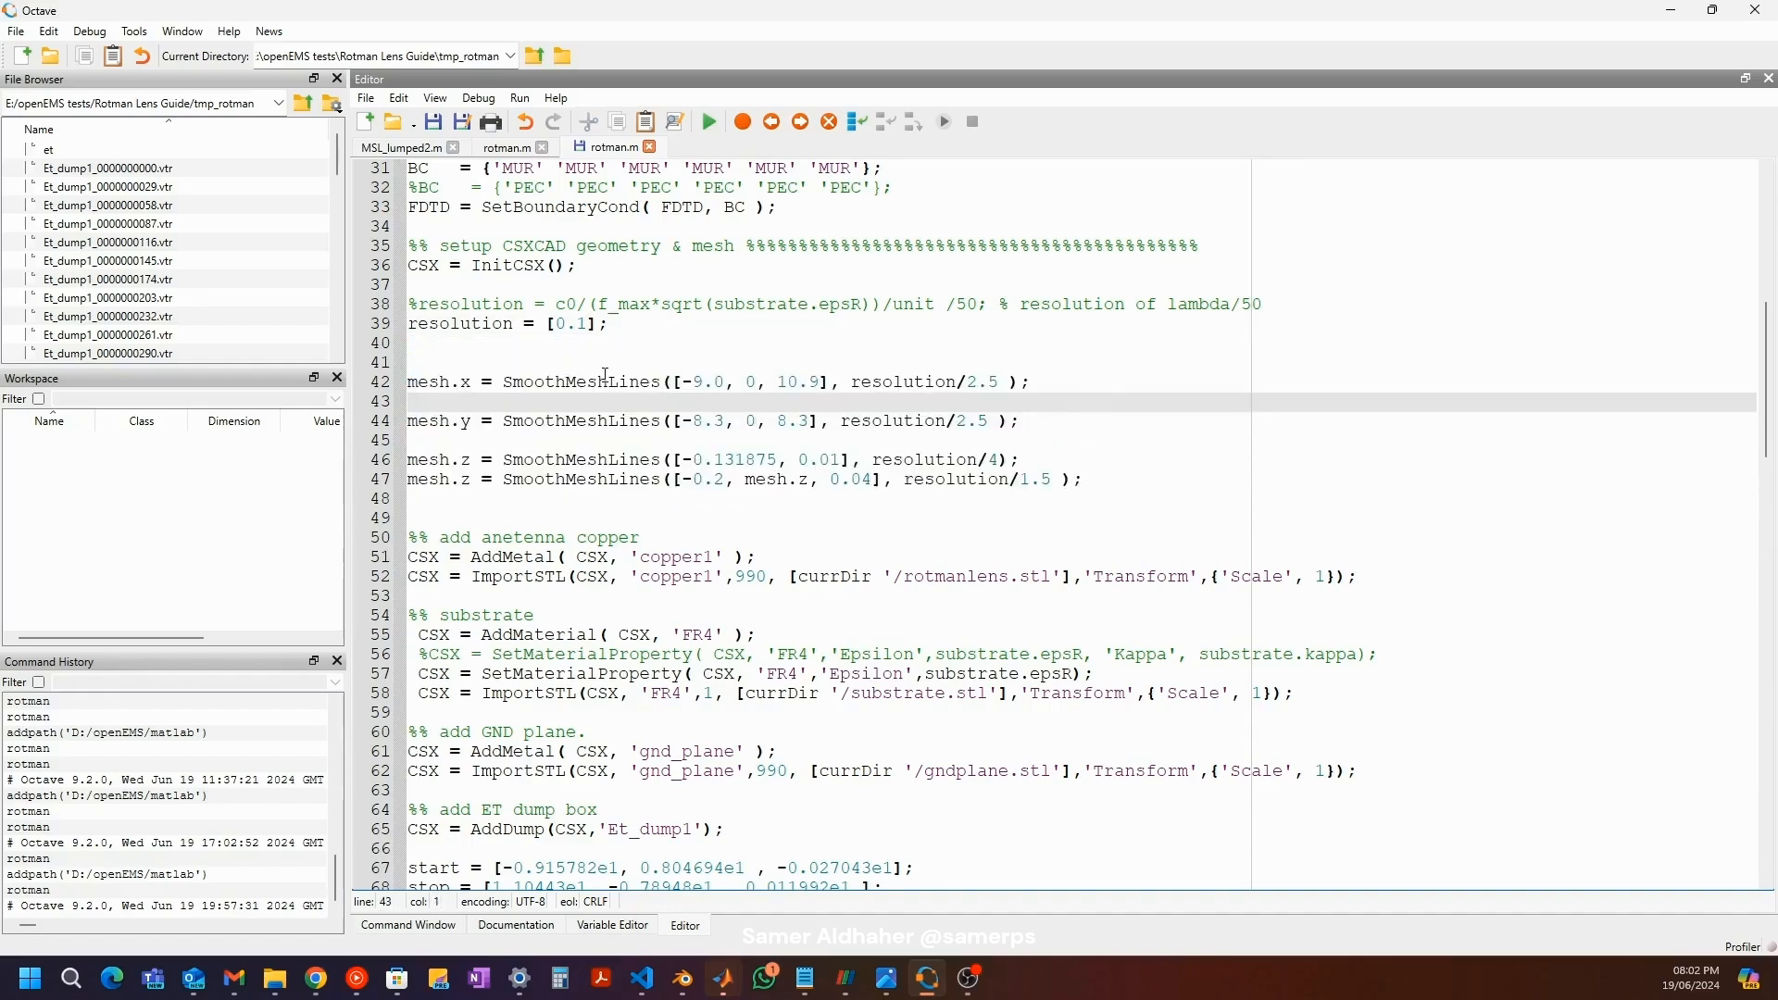
Step: Review the STL imports for copper, substrate and ground plane, plus the Et dump box and air spacer sections
scroll(643, 364, down, 3)
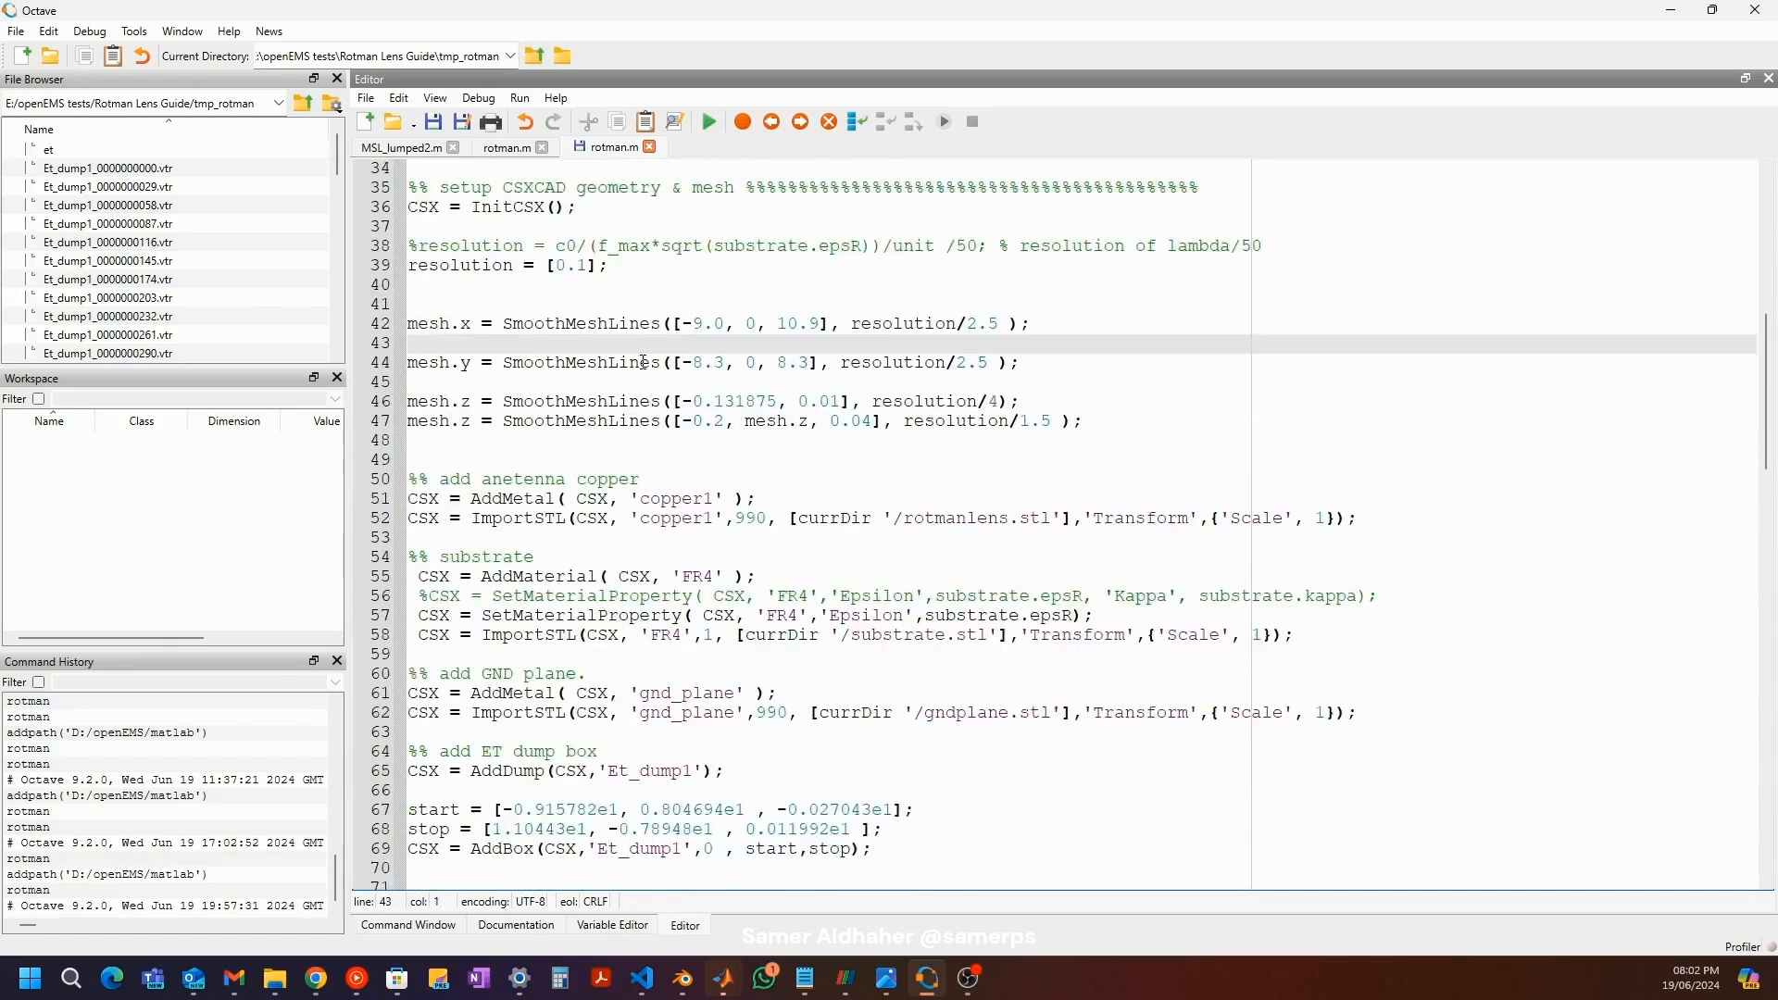
drag(439, 362, 618, 381)
drag(492, 401, 589, 401)
scroll(591, 401, down, 2)
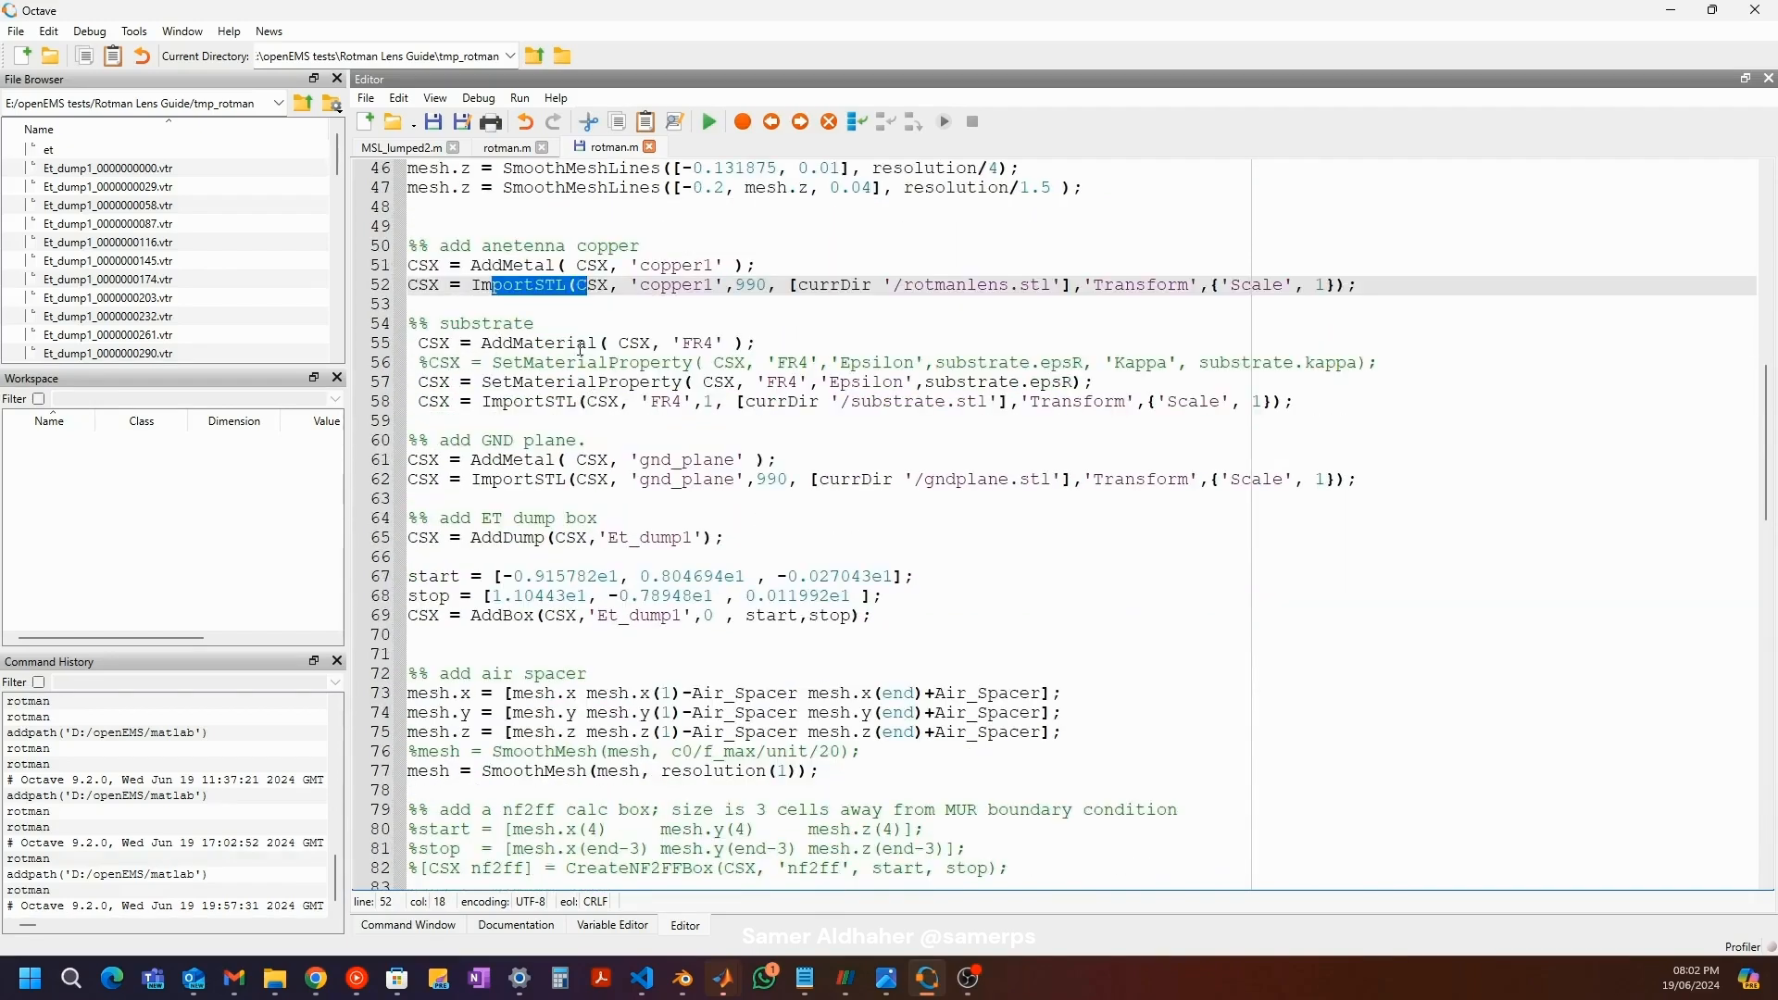
scroll(580, 349, down, 3)
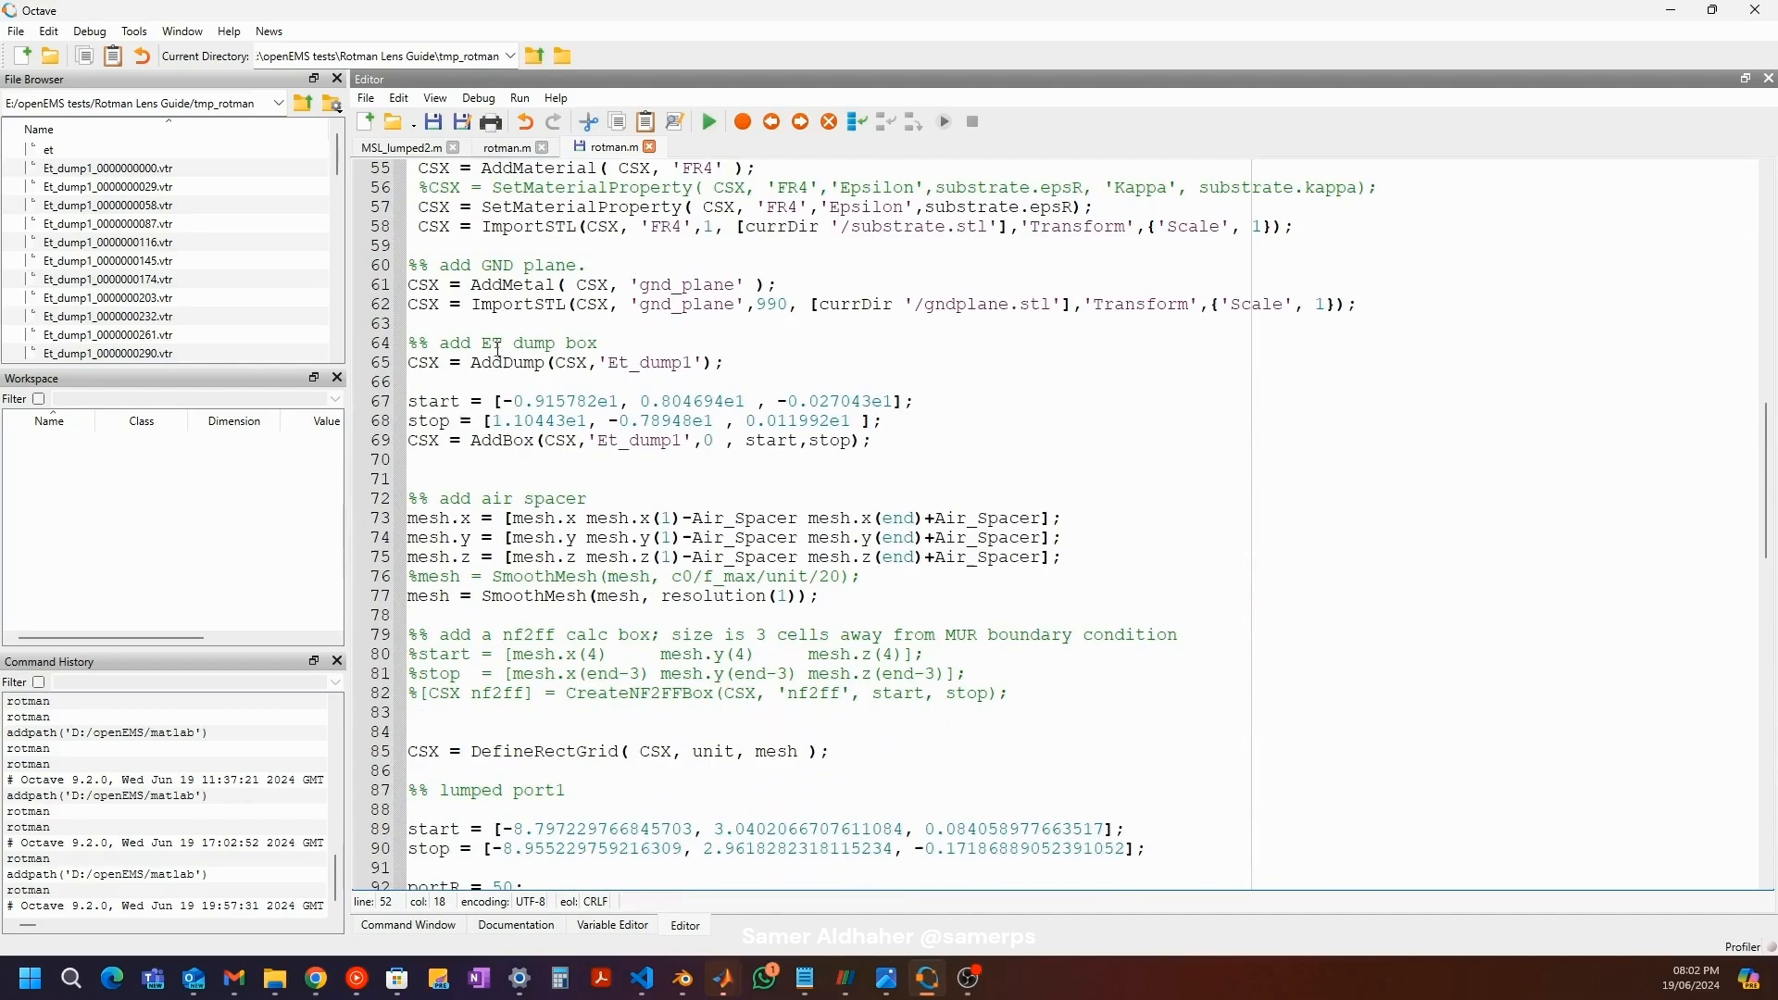
scroll(537, 345, down, 4)
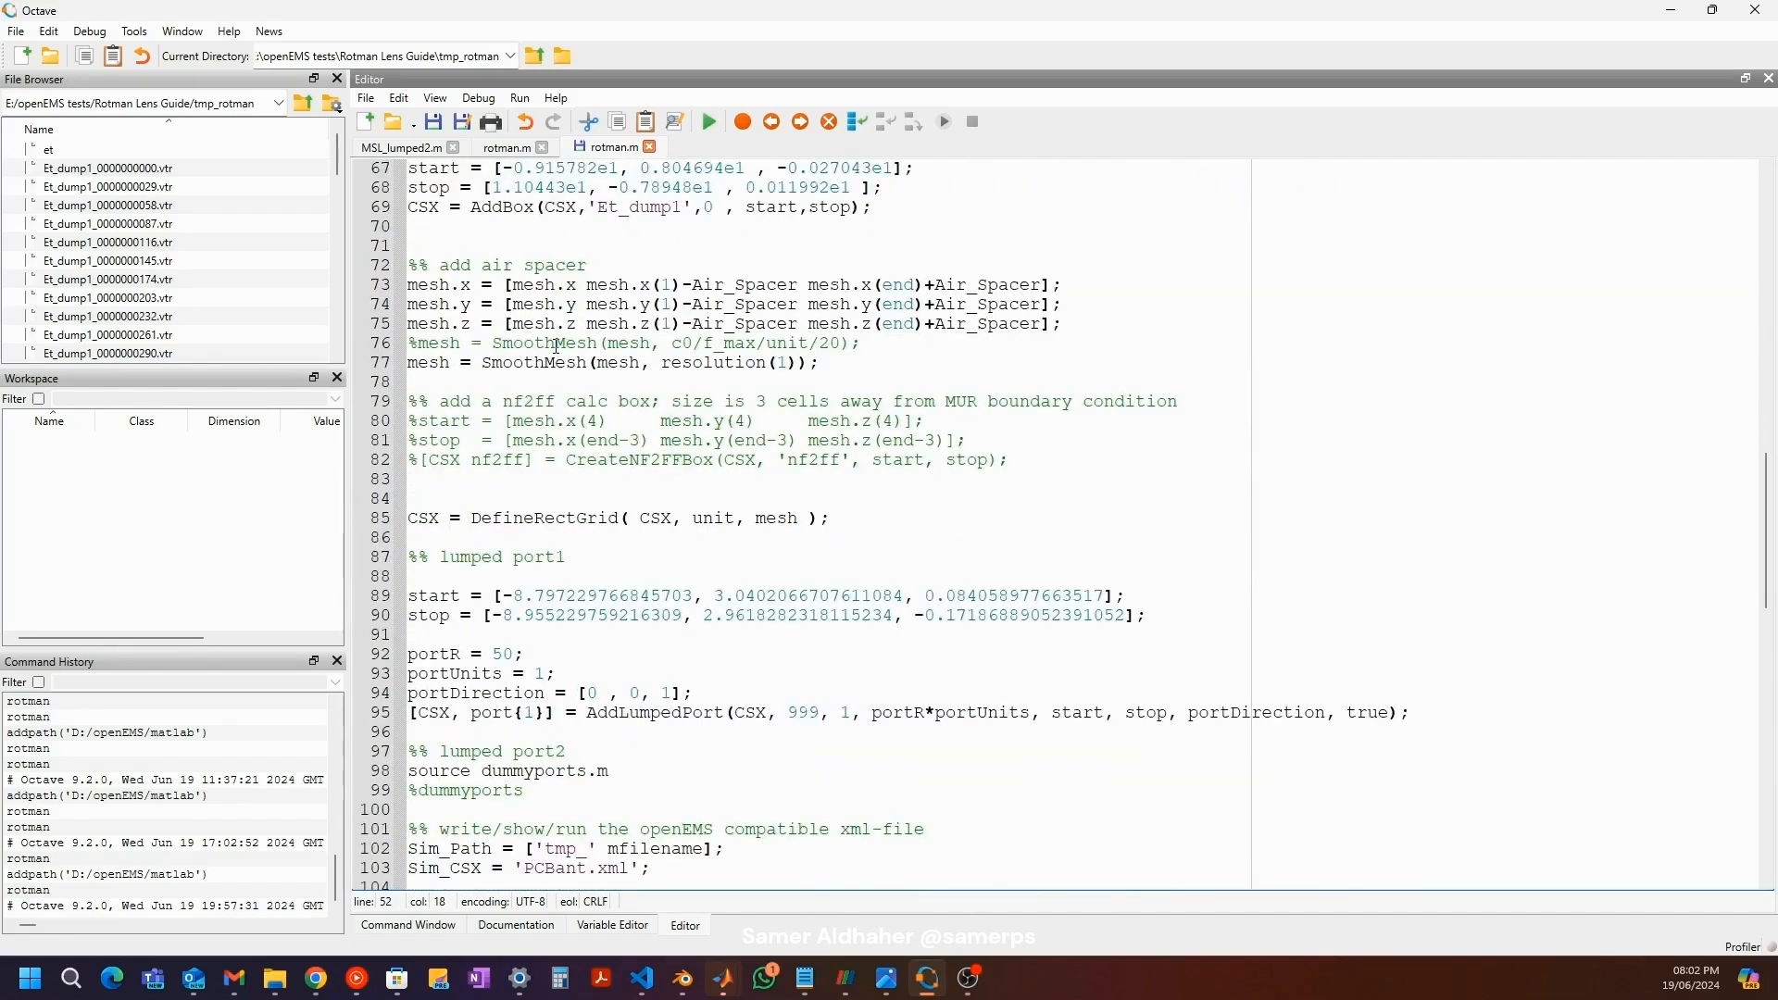
scroll(545, 401, up, 6)
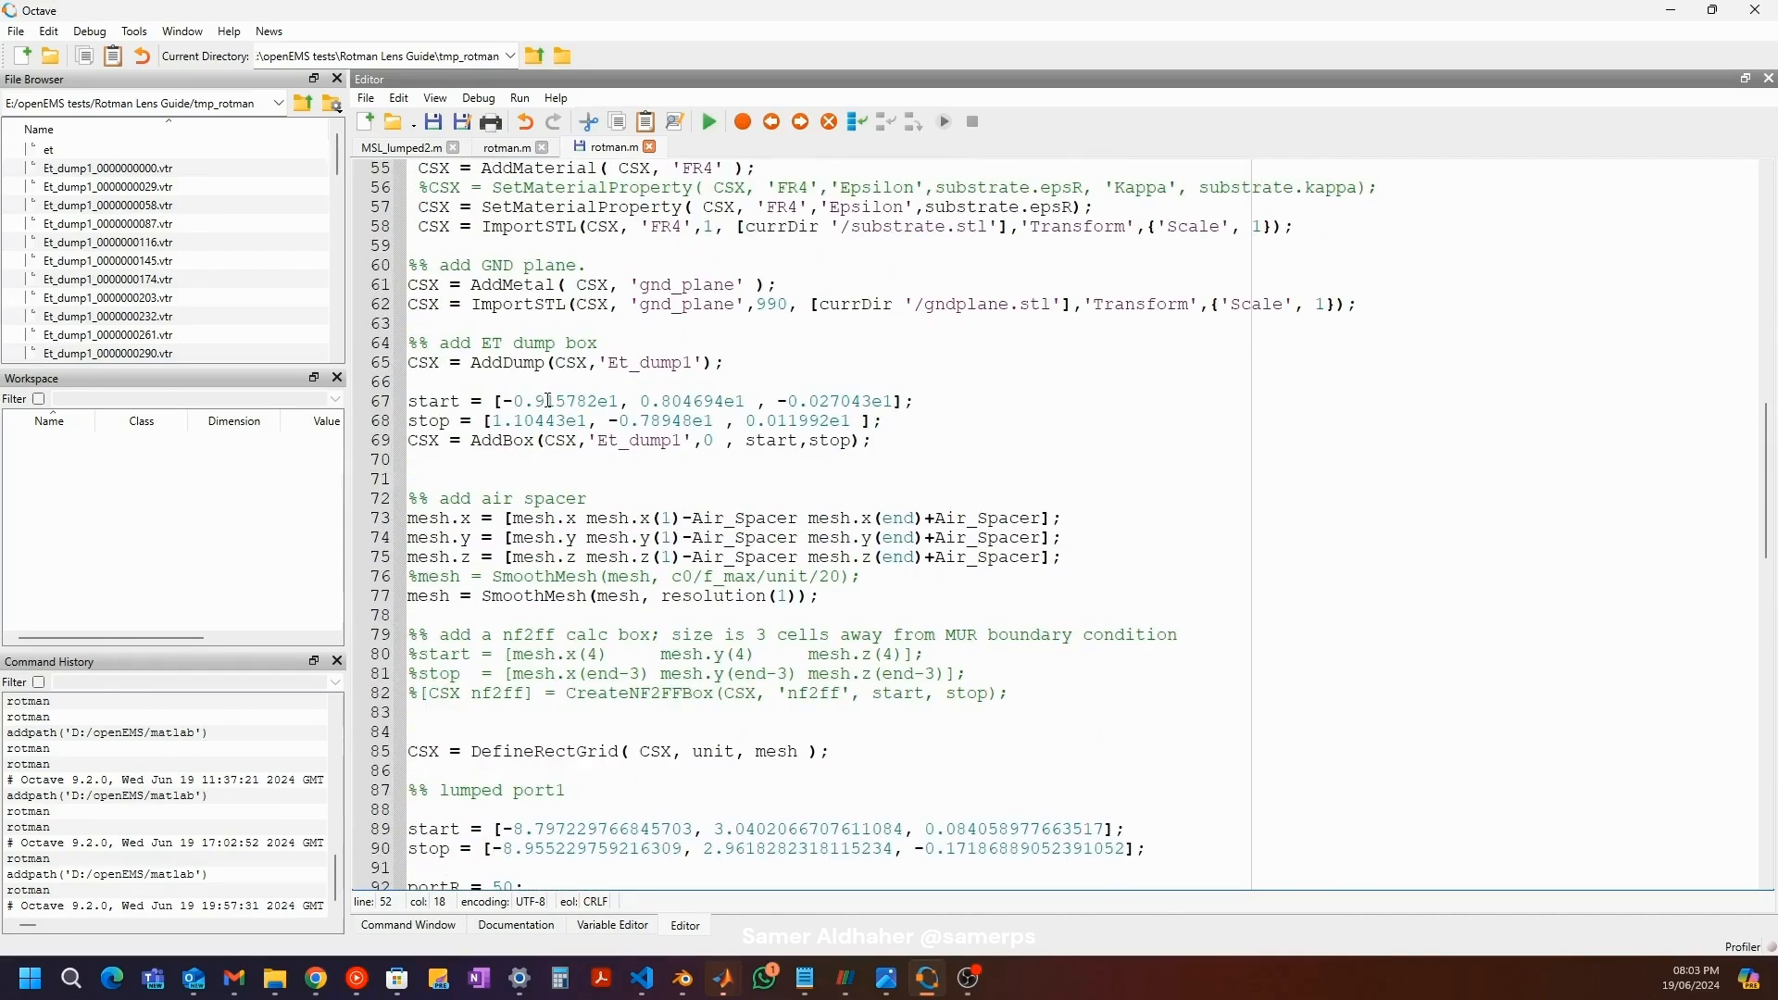
scroll(533, 352, down, 5)
scroll(533, 352, down, 2)
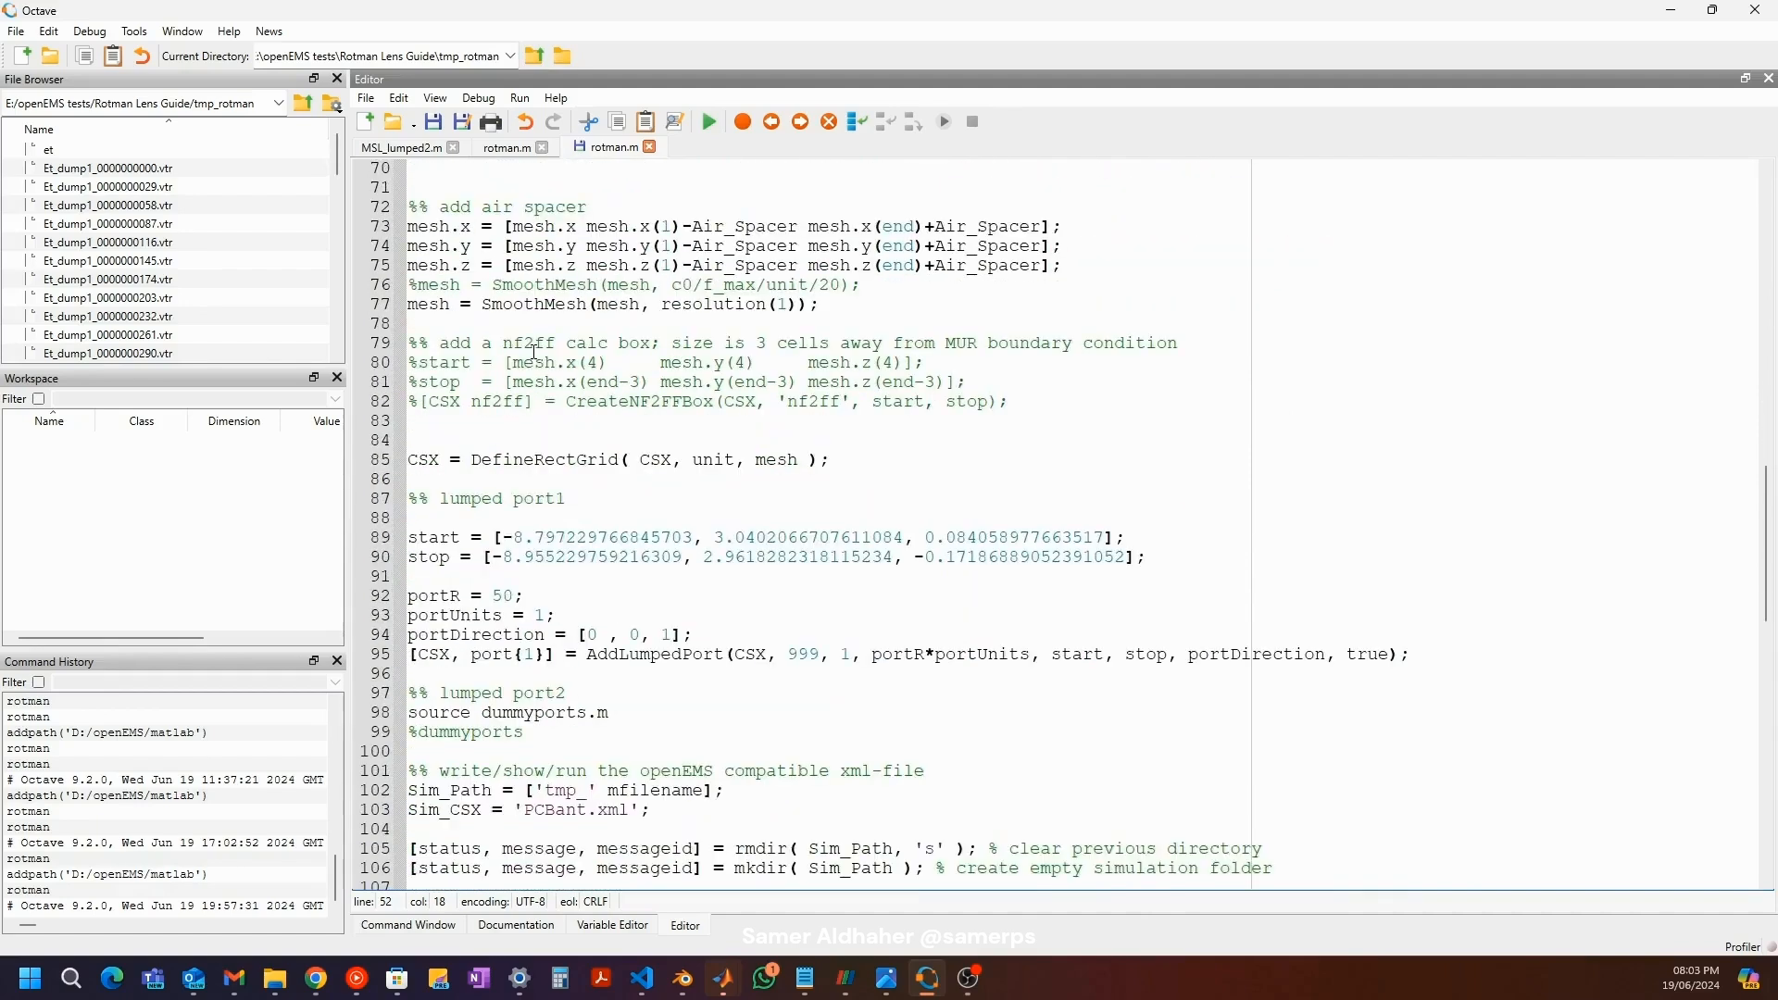
Step: Examine the lumped port definition, the dummyports.m source line and the simulation run and post-processing code
drag(608, 714, 470, 723)
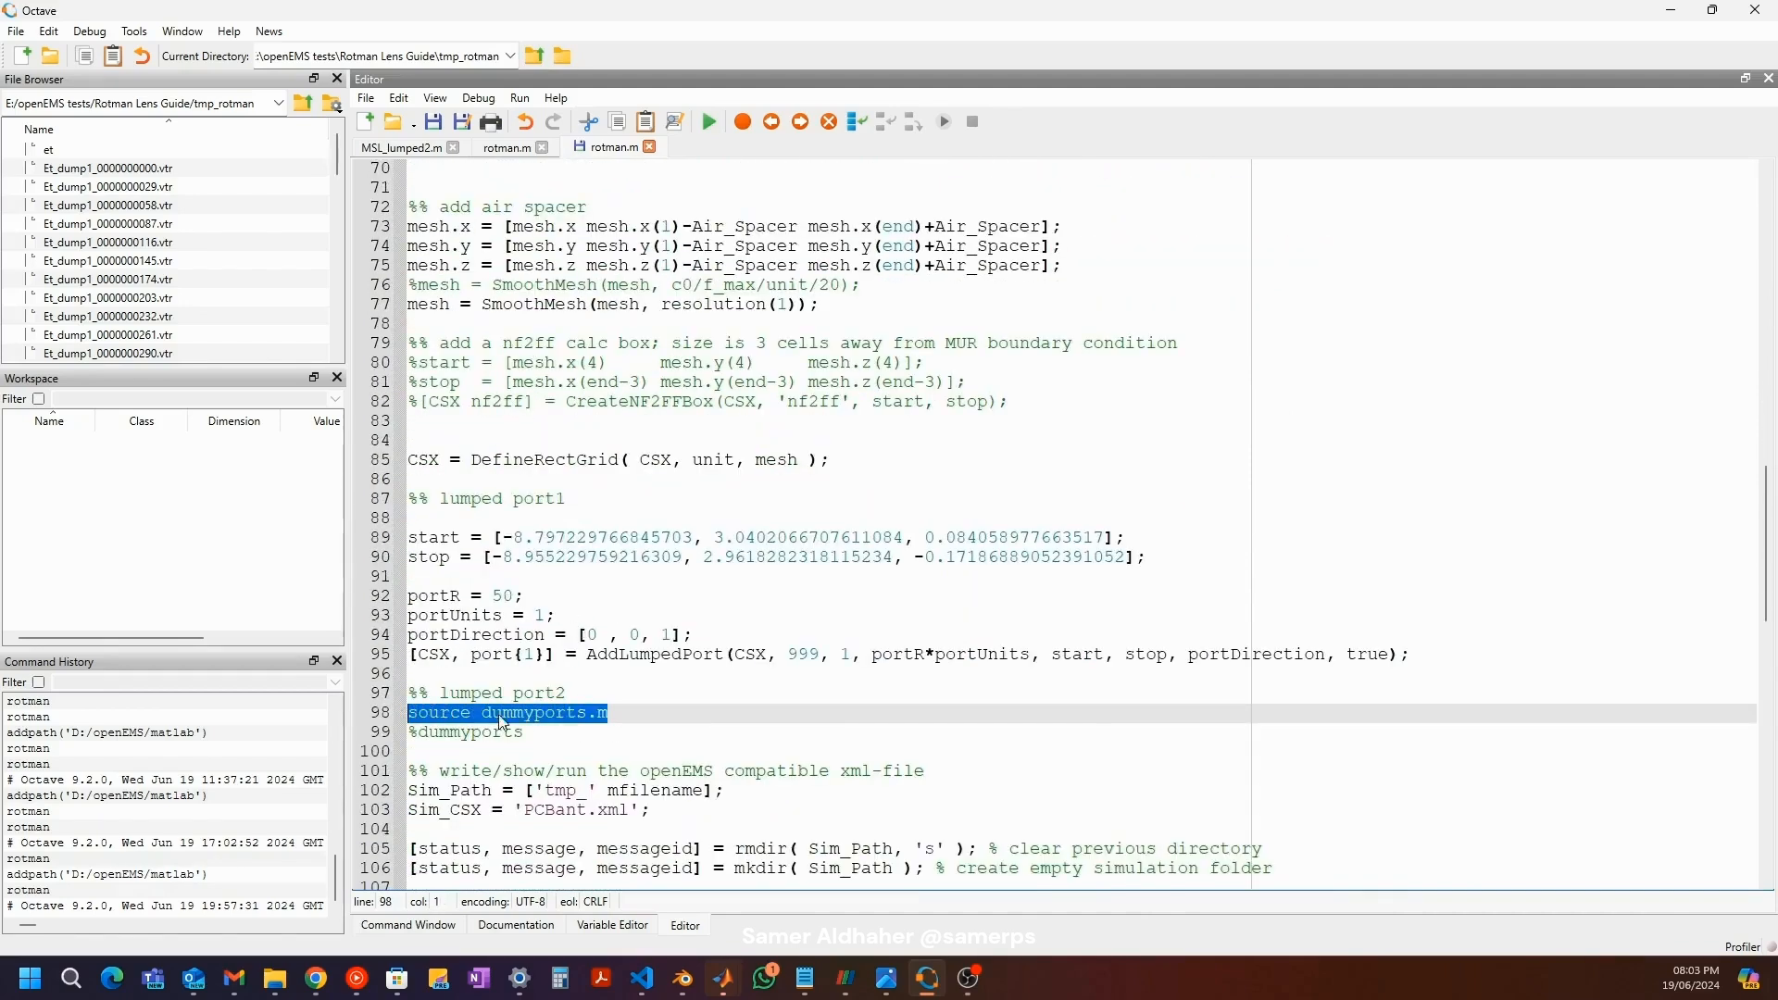
click(526, 714)
click(621, 715)
drag(1416, 654, 410, 567)
scroll(538, 558, down, 12)
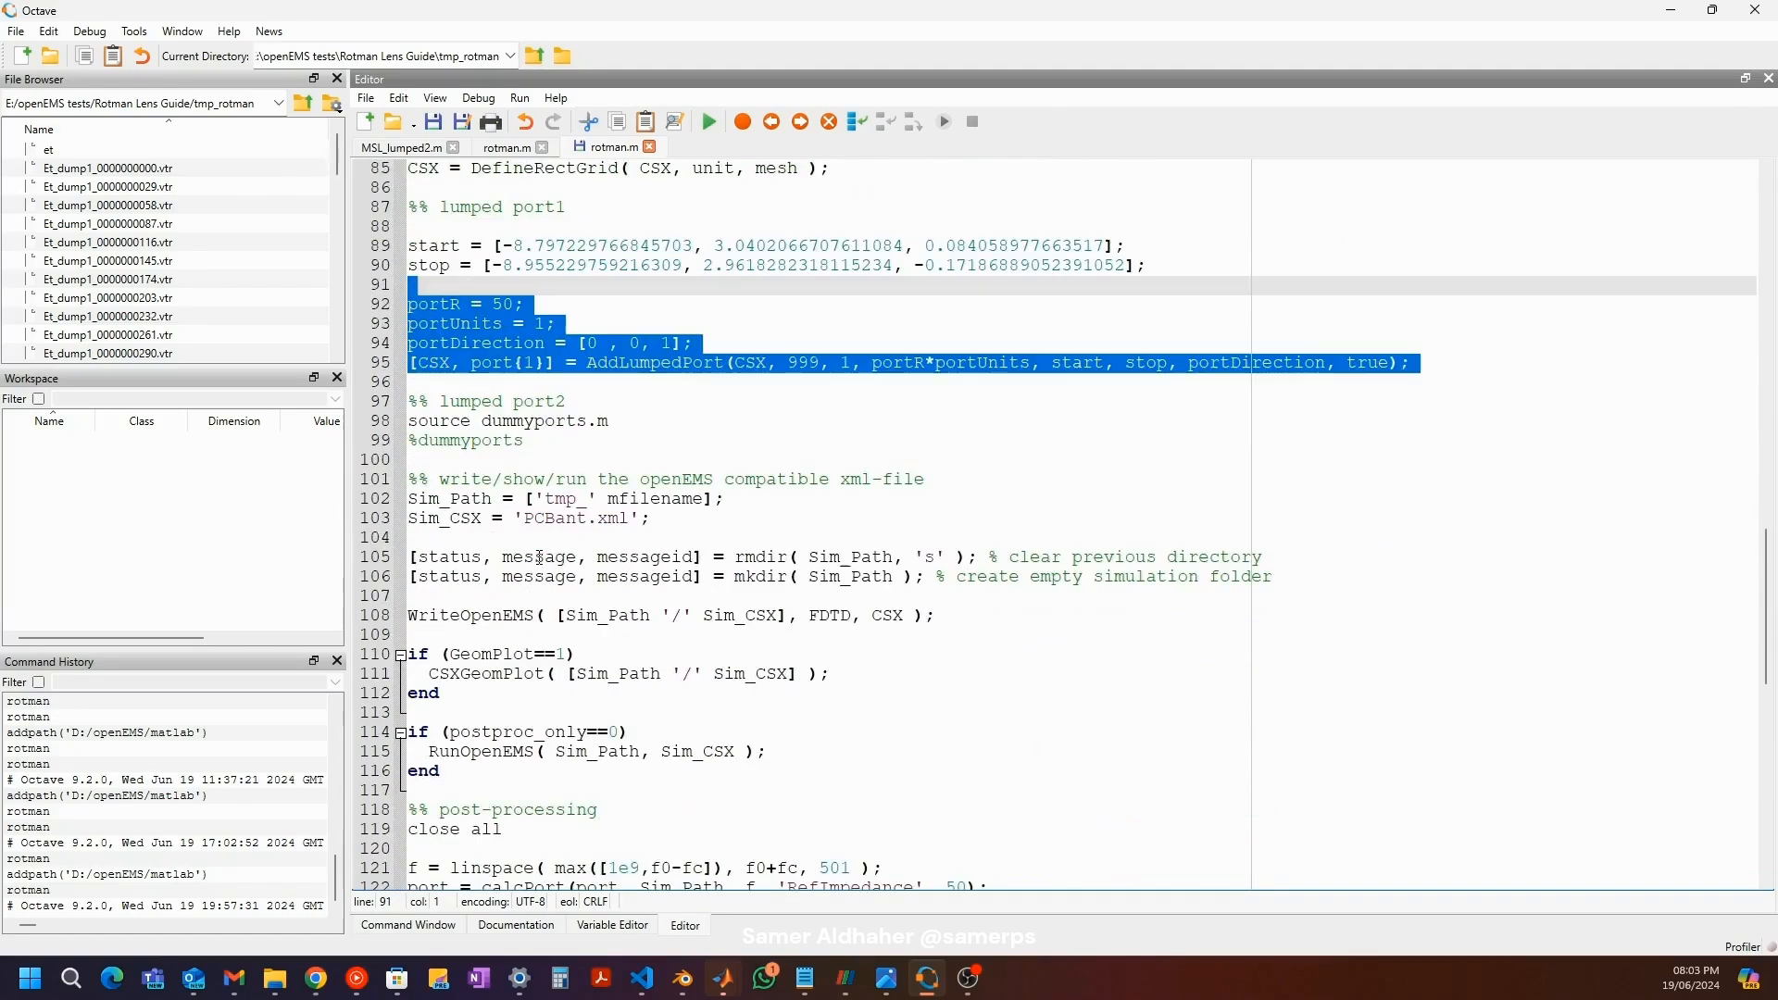
scroll(539, 558, up, 8)
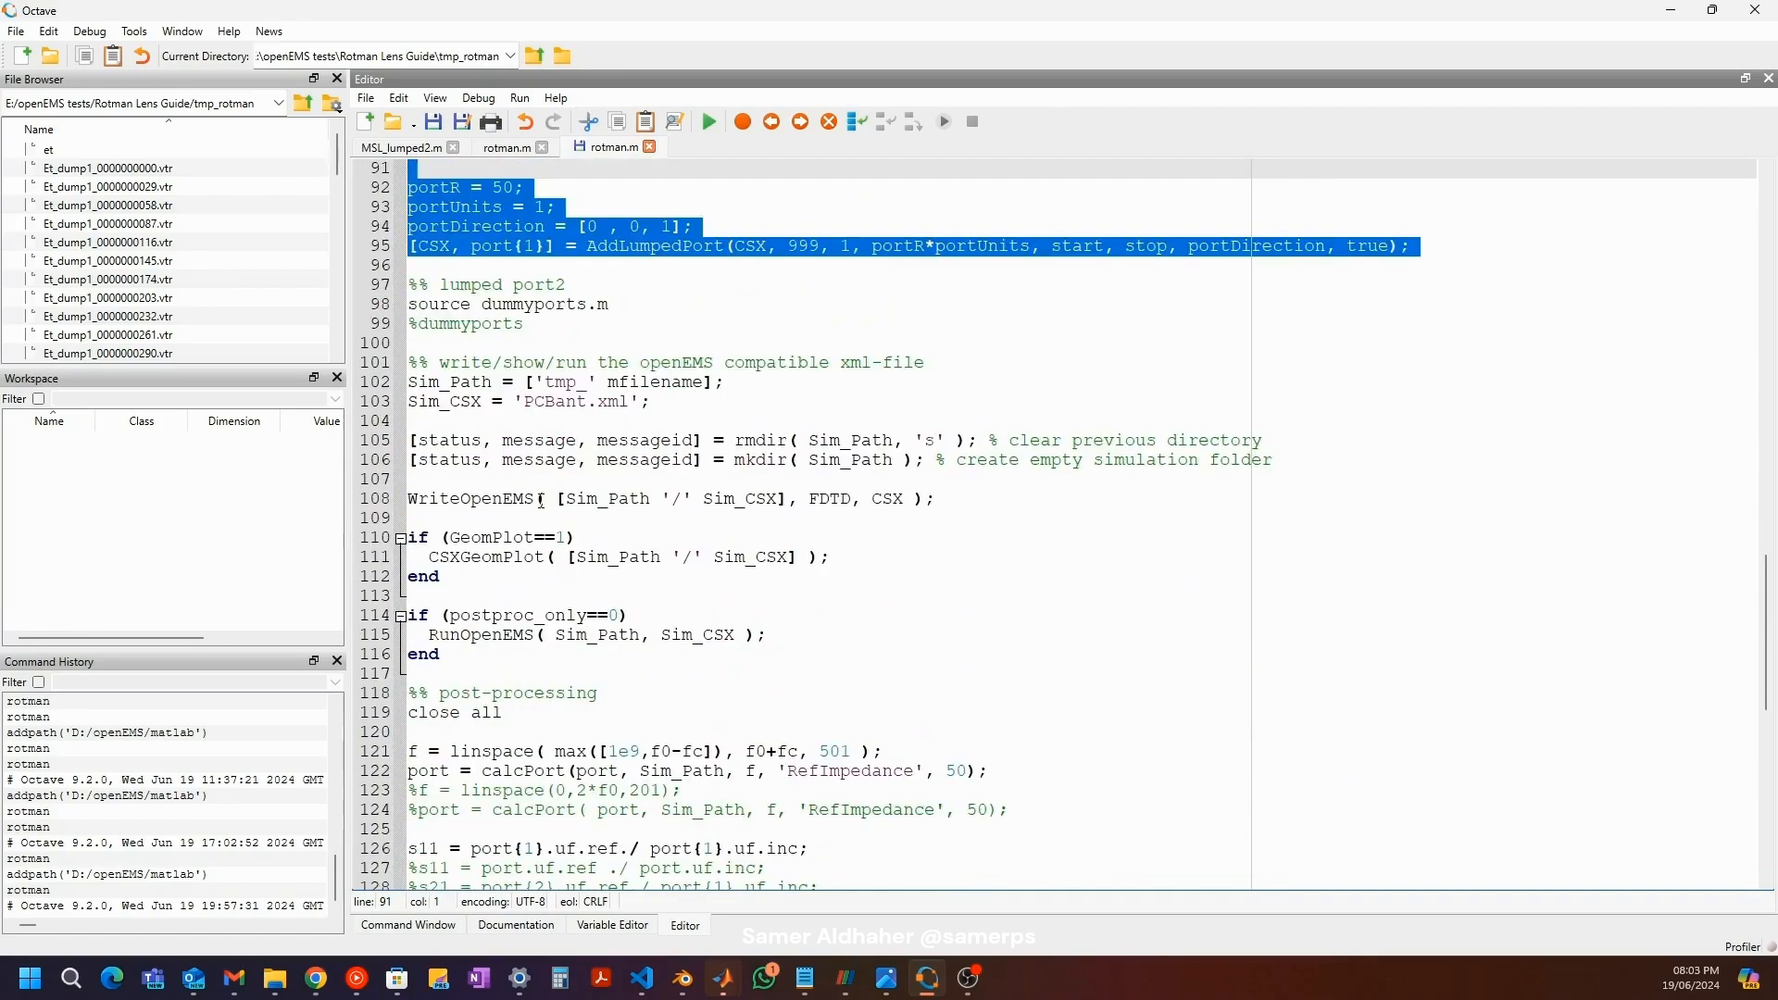
scroll(724, 507, down, 9)
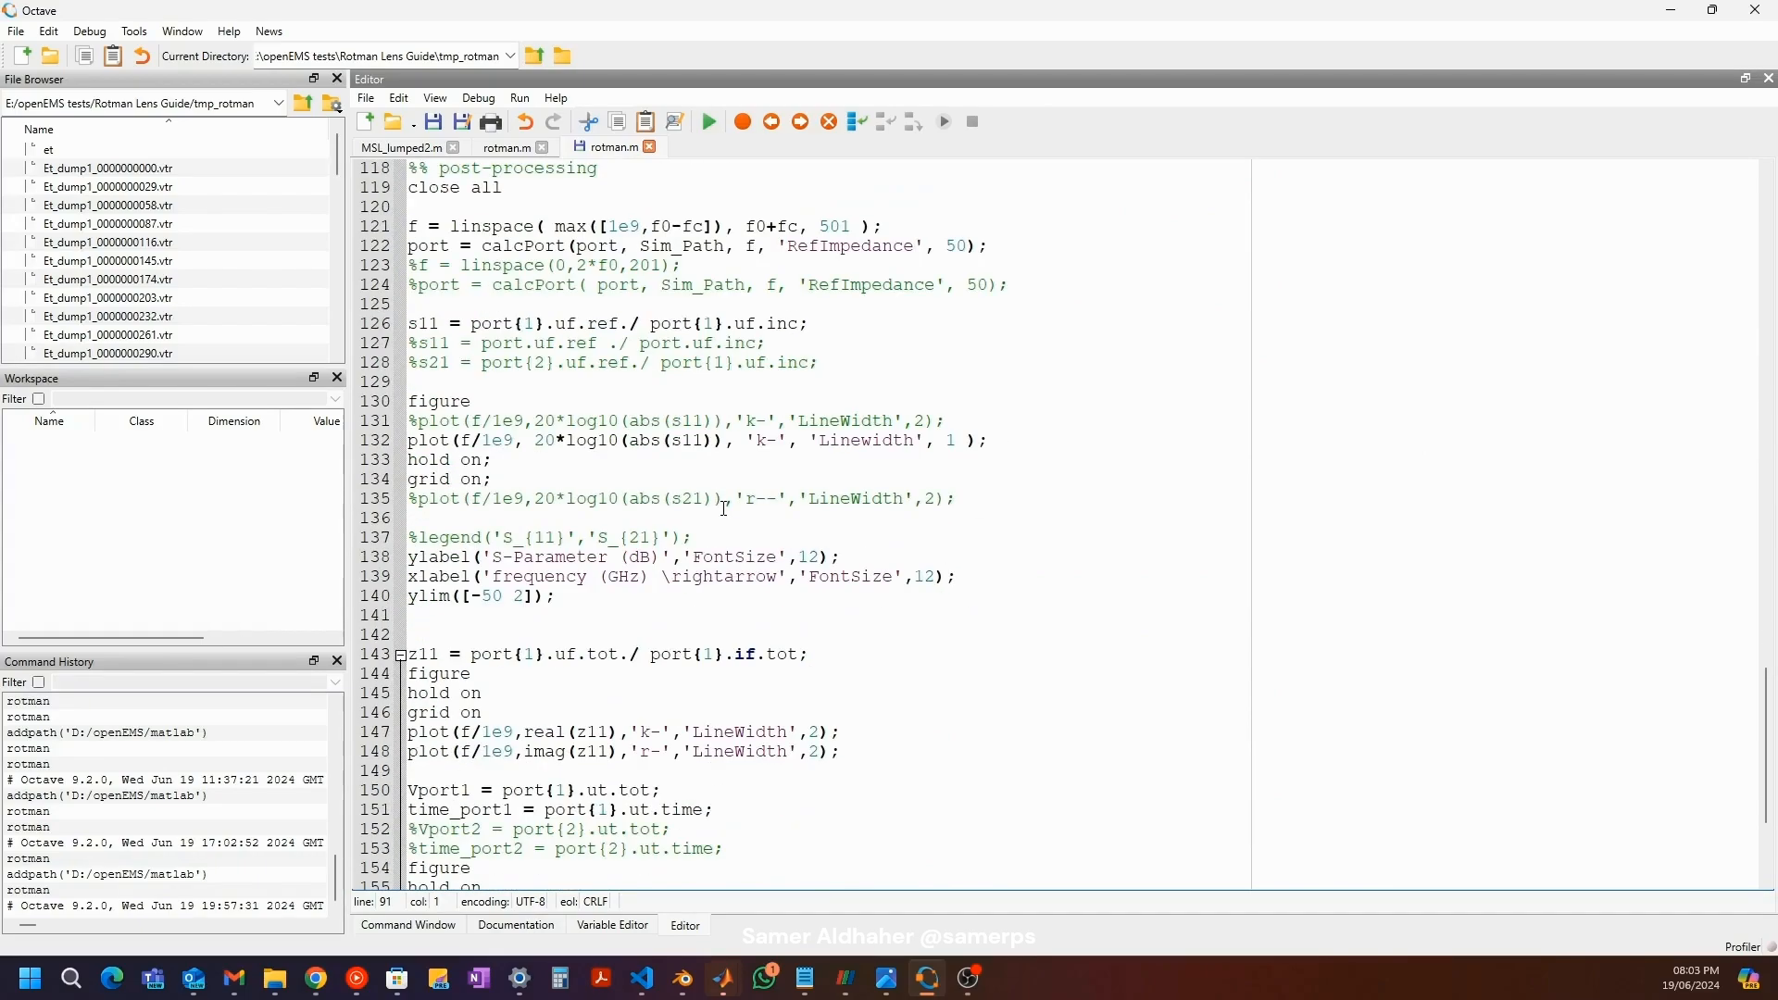
scroll(724, 508, up, 19)
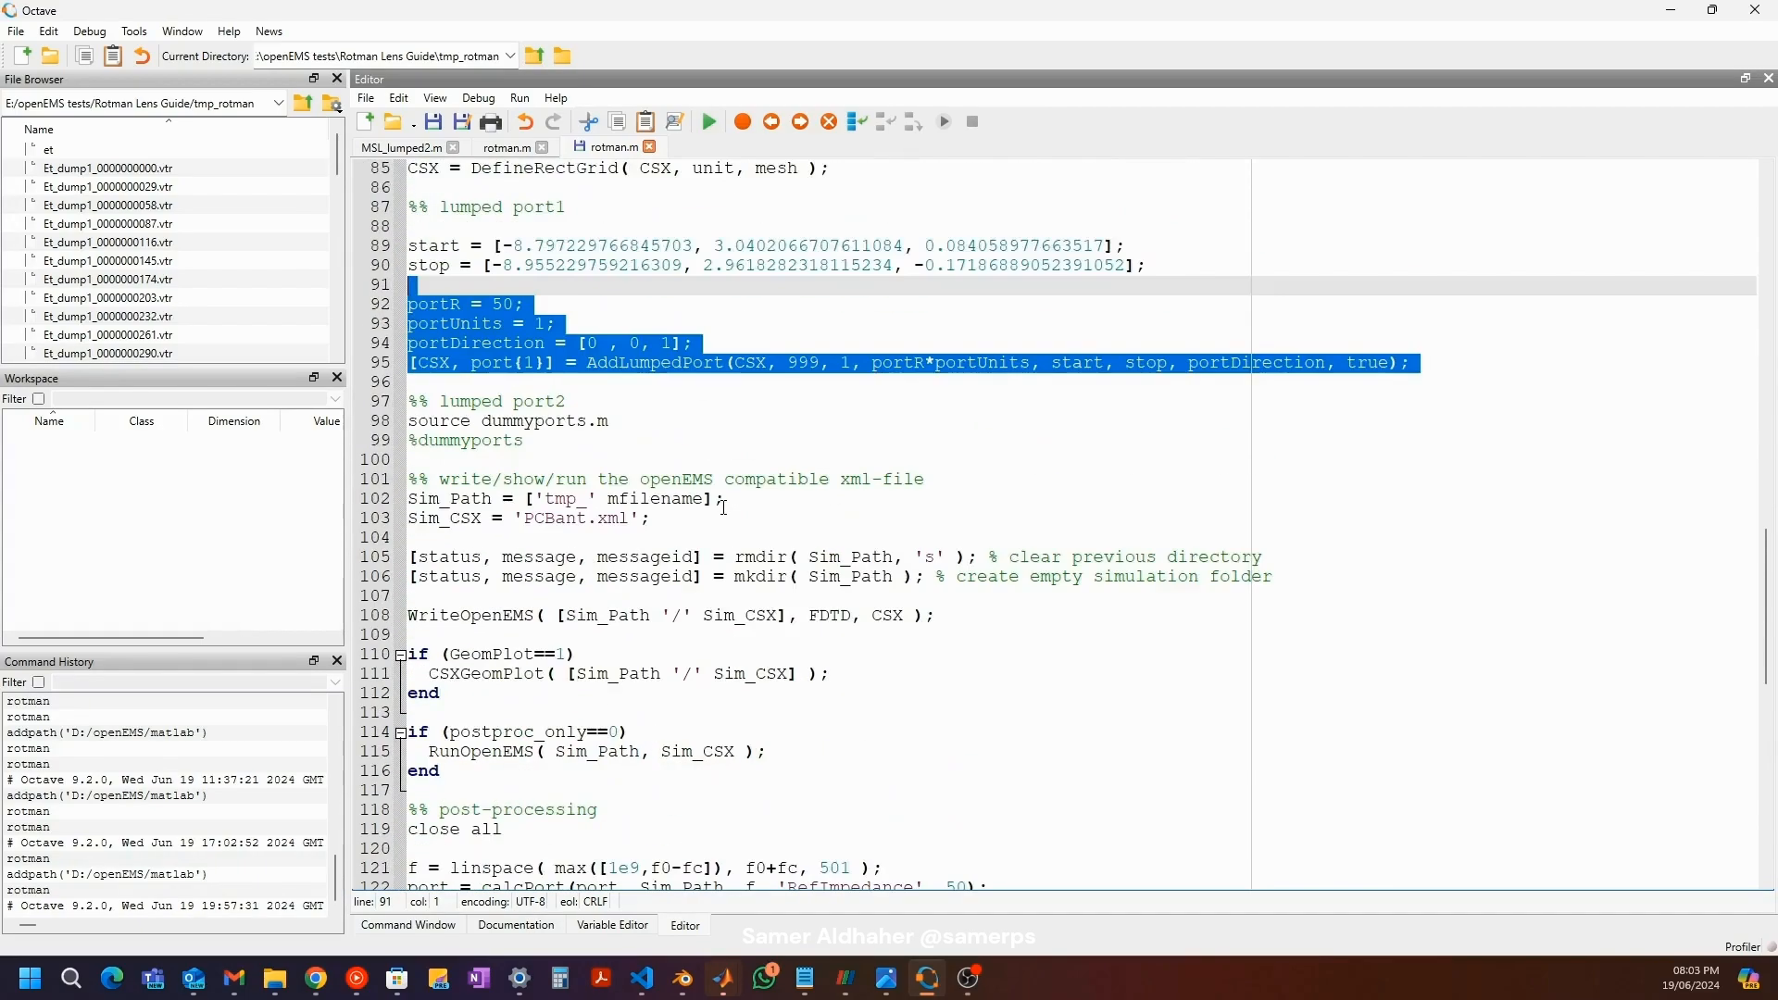
scroll(725, 507, up, 20)
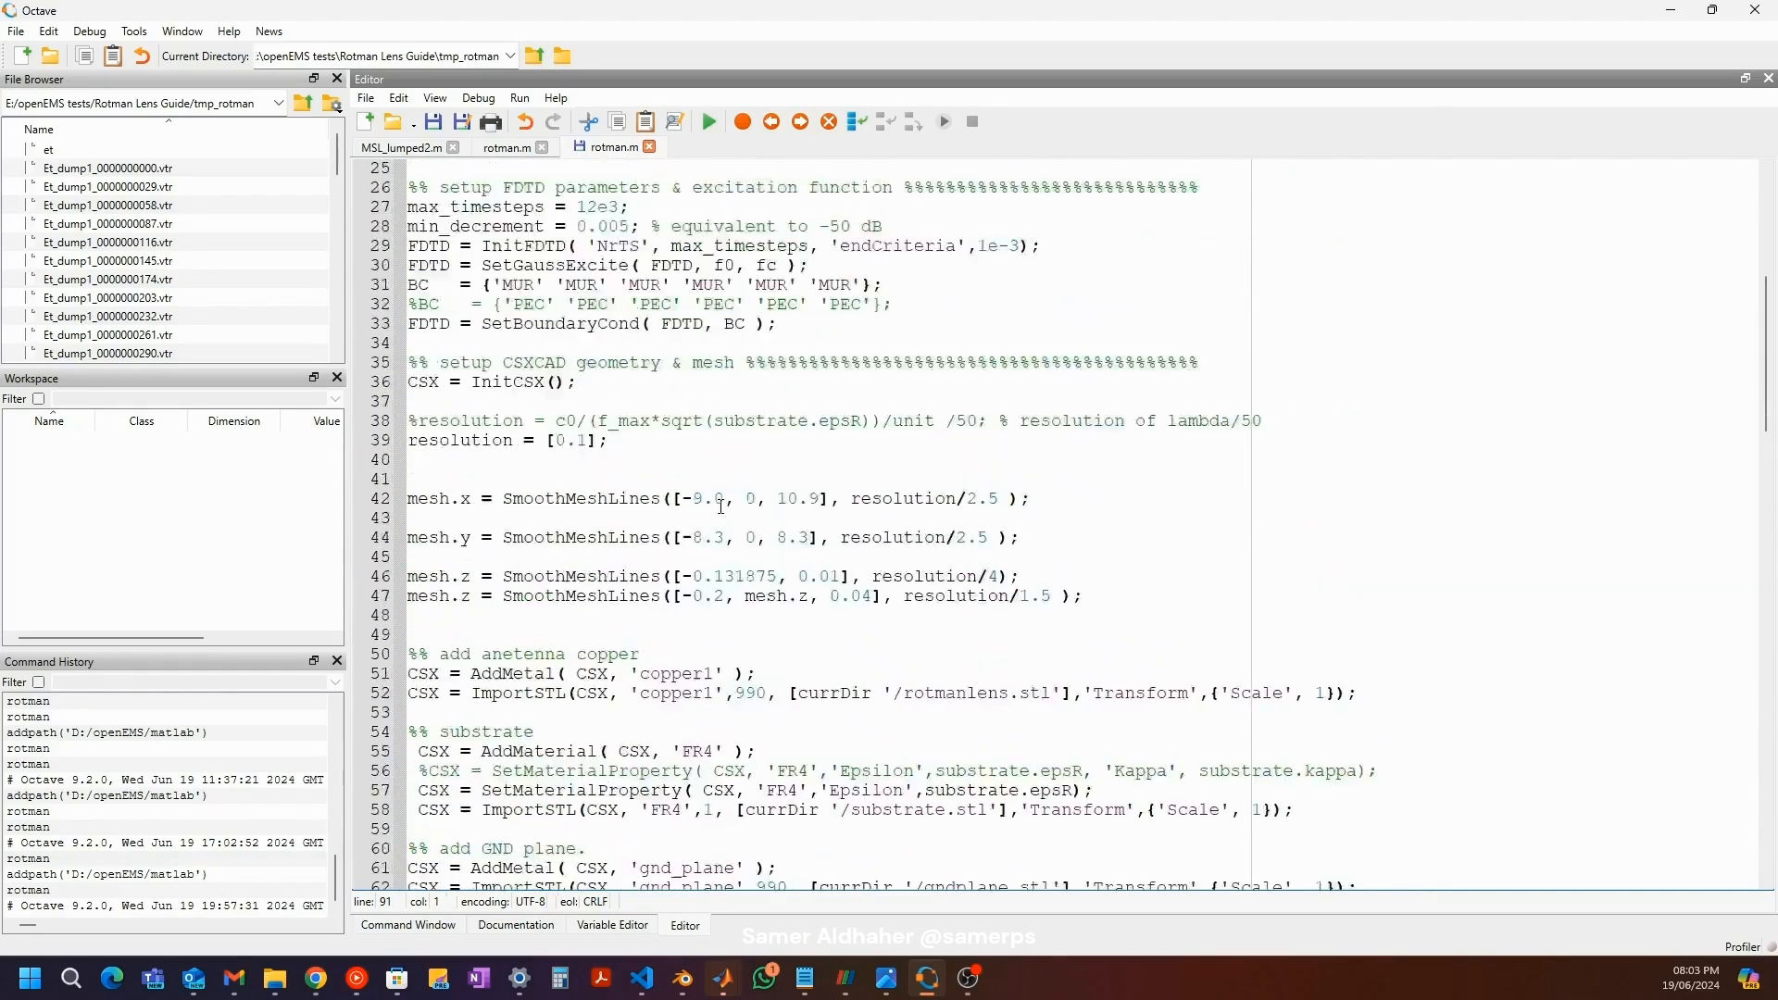
Step: Add the openEMS library folder to Octave's search path with addpath('D:/openEMS/matlab')
click(383, 930)
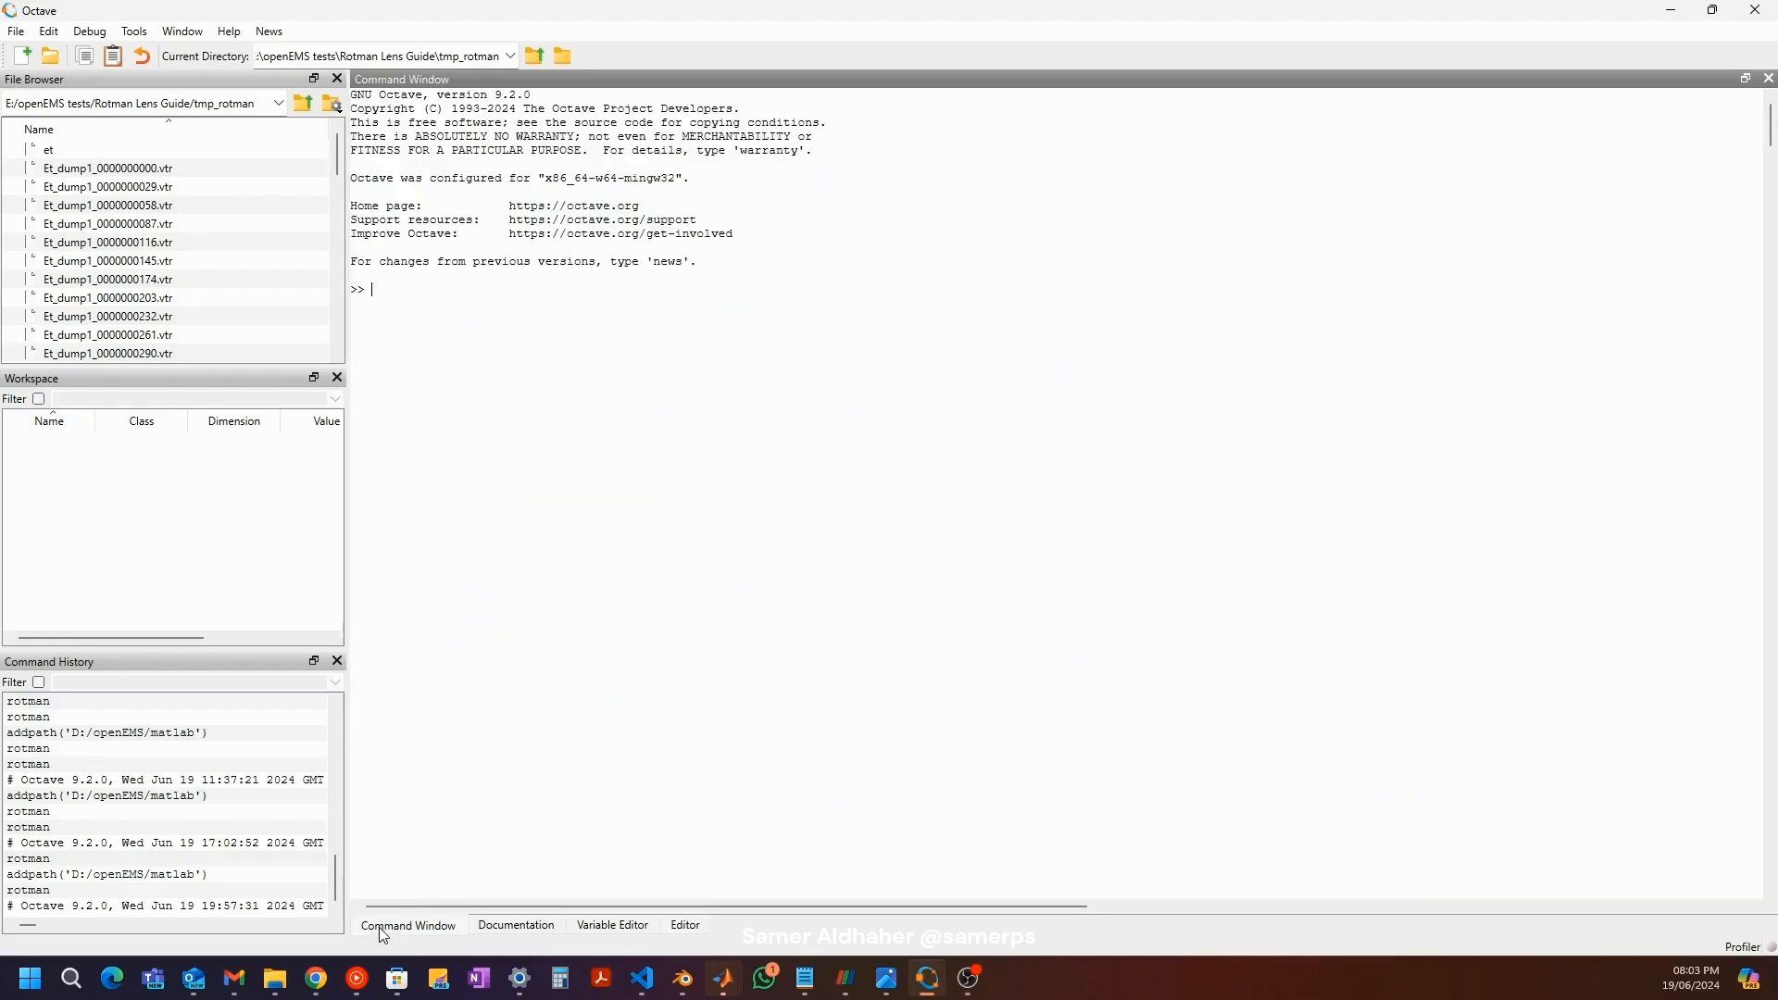
text(add)
key(Up)
key(Return)
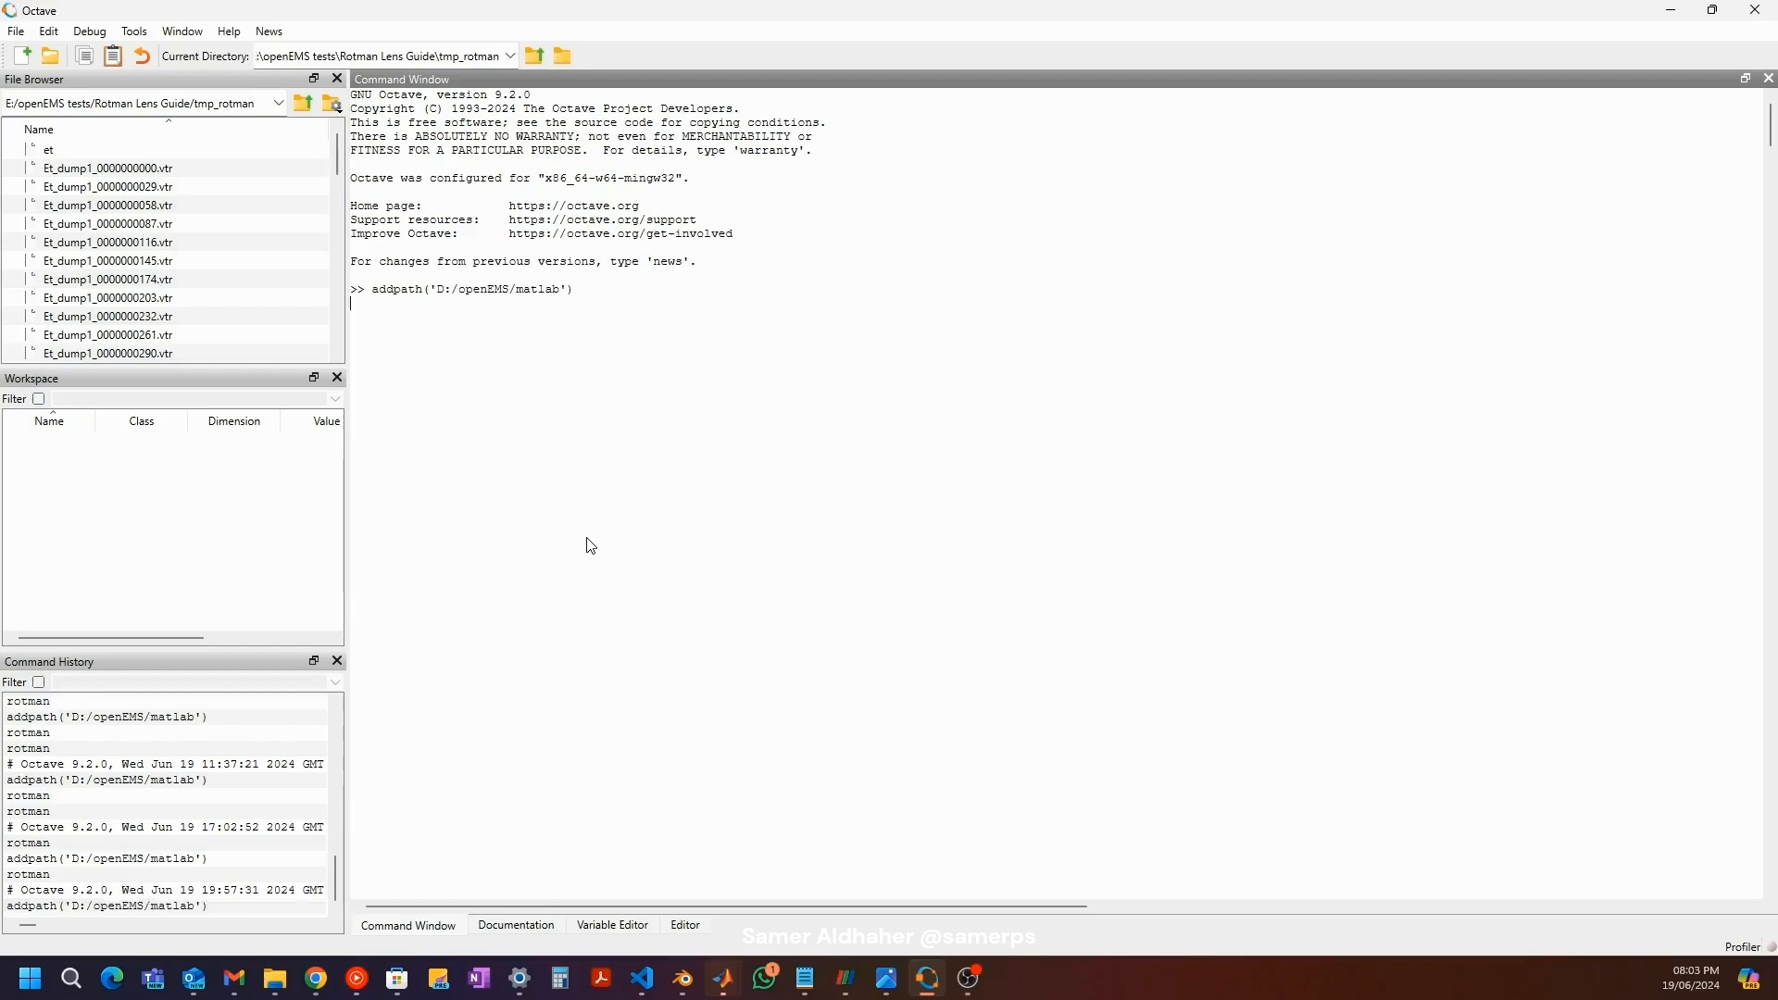
Step: Run rotman.m from the Rotman Lens Guide directory and answer yes to removing the entire contents of tmp_rotman
click(690, 928)
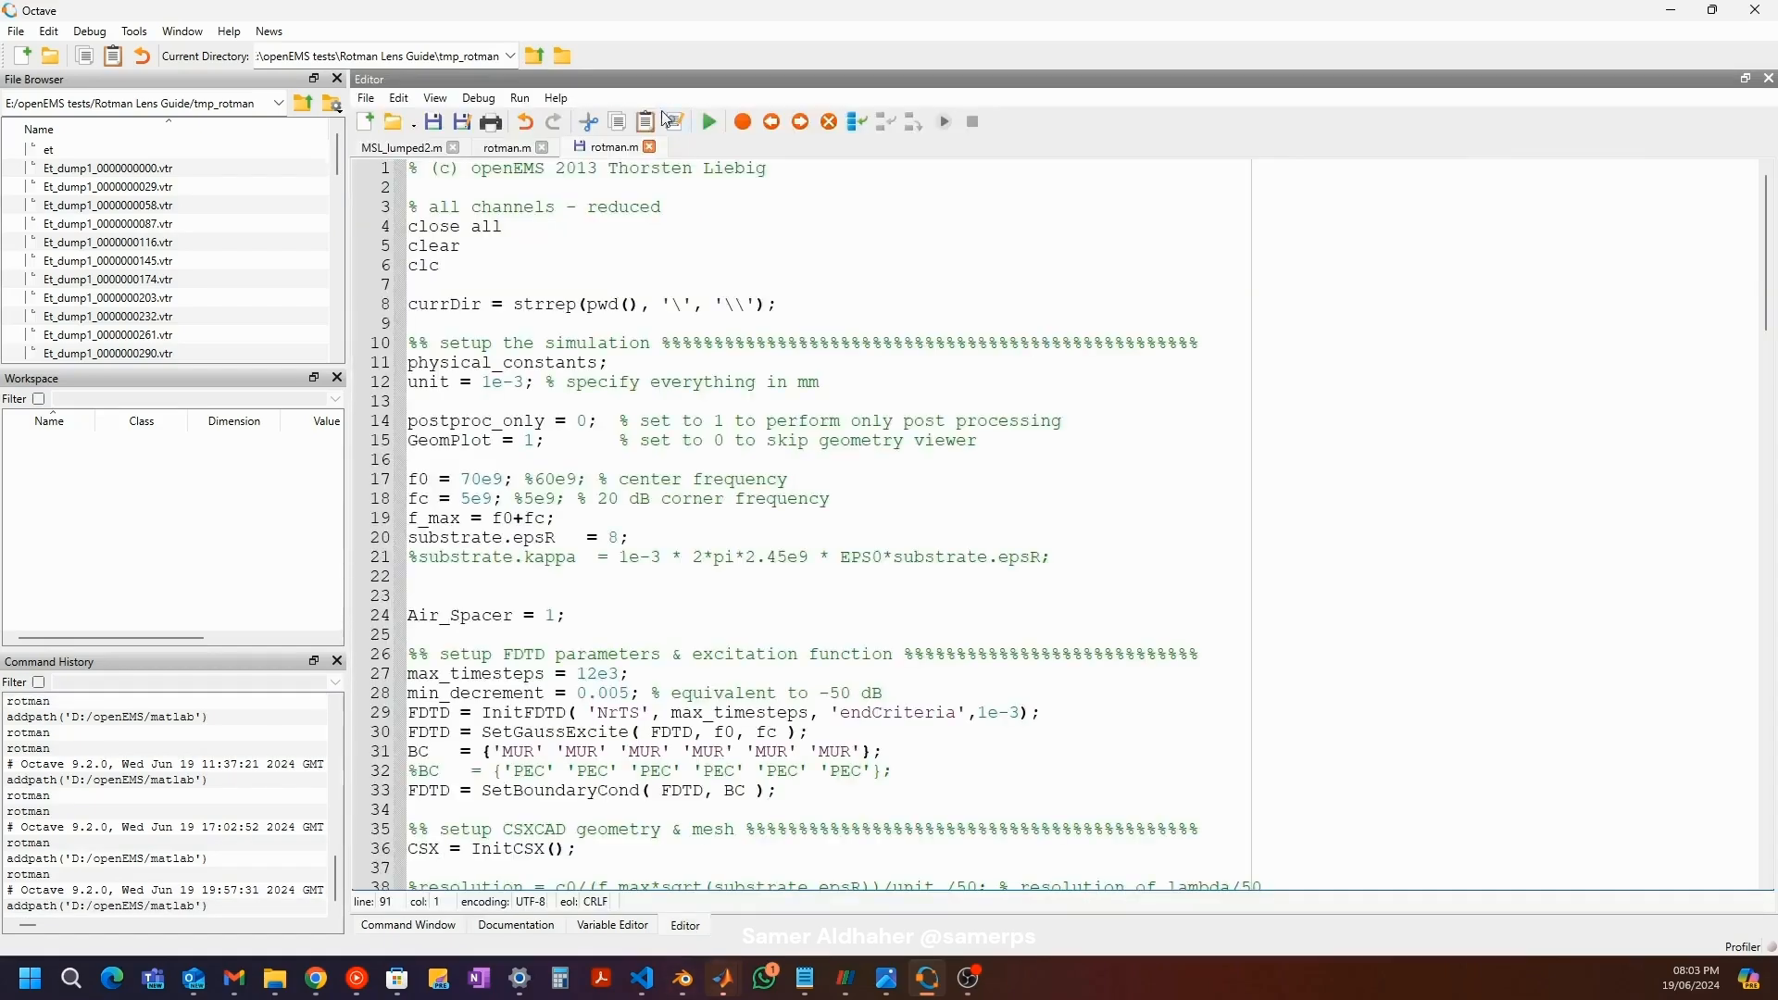
click(709, 121)
click(802, 508)
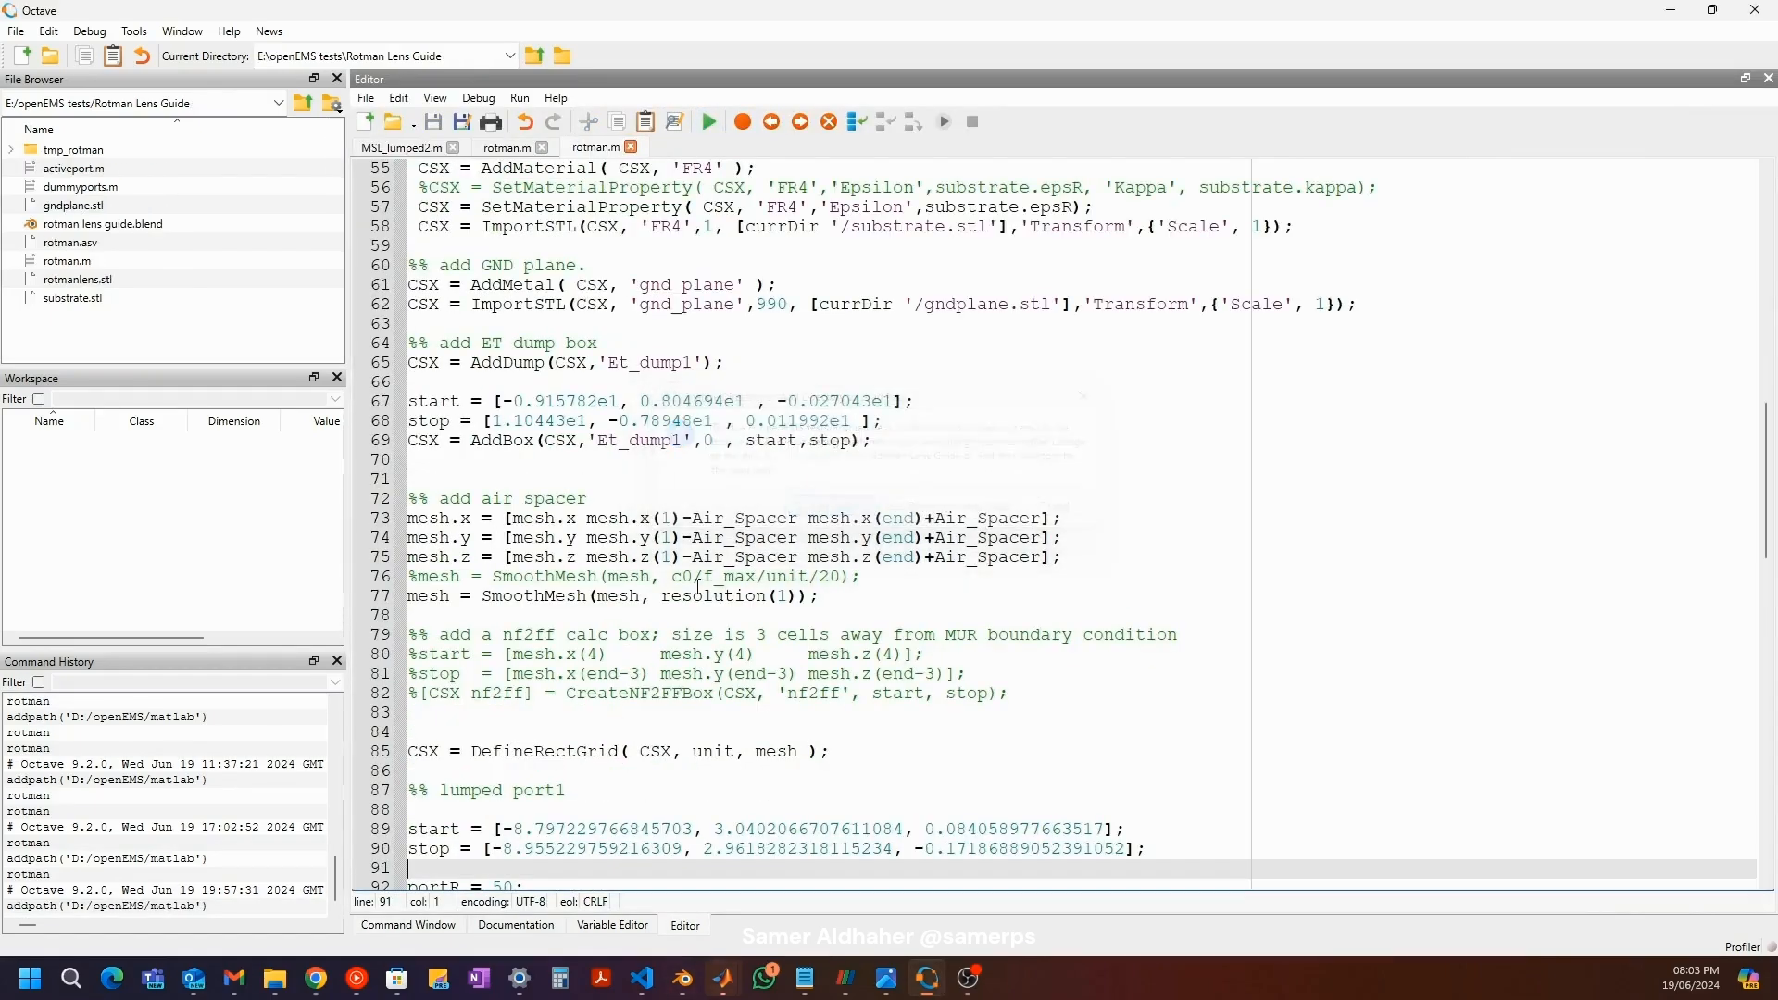
click(432, 925)
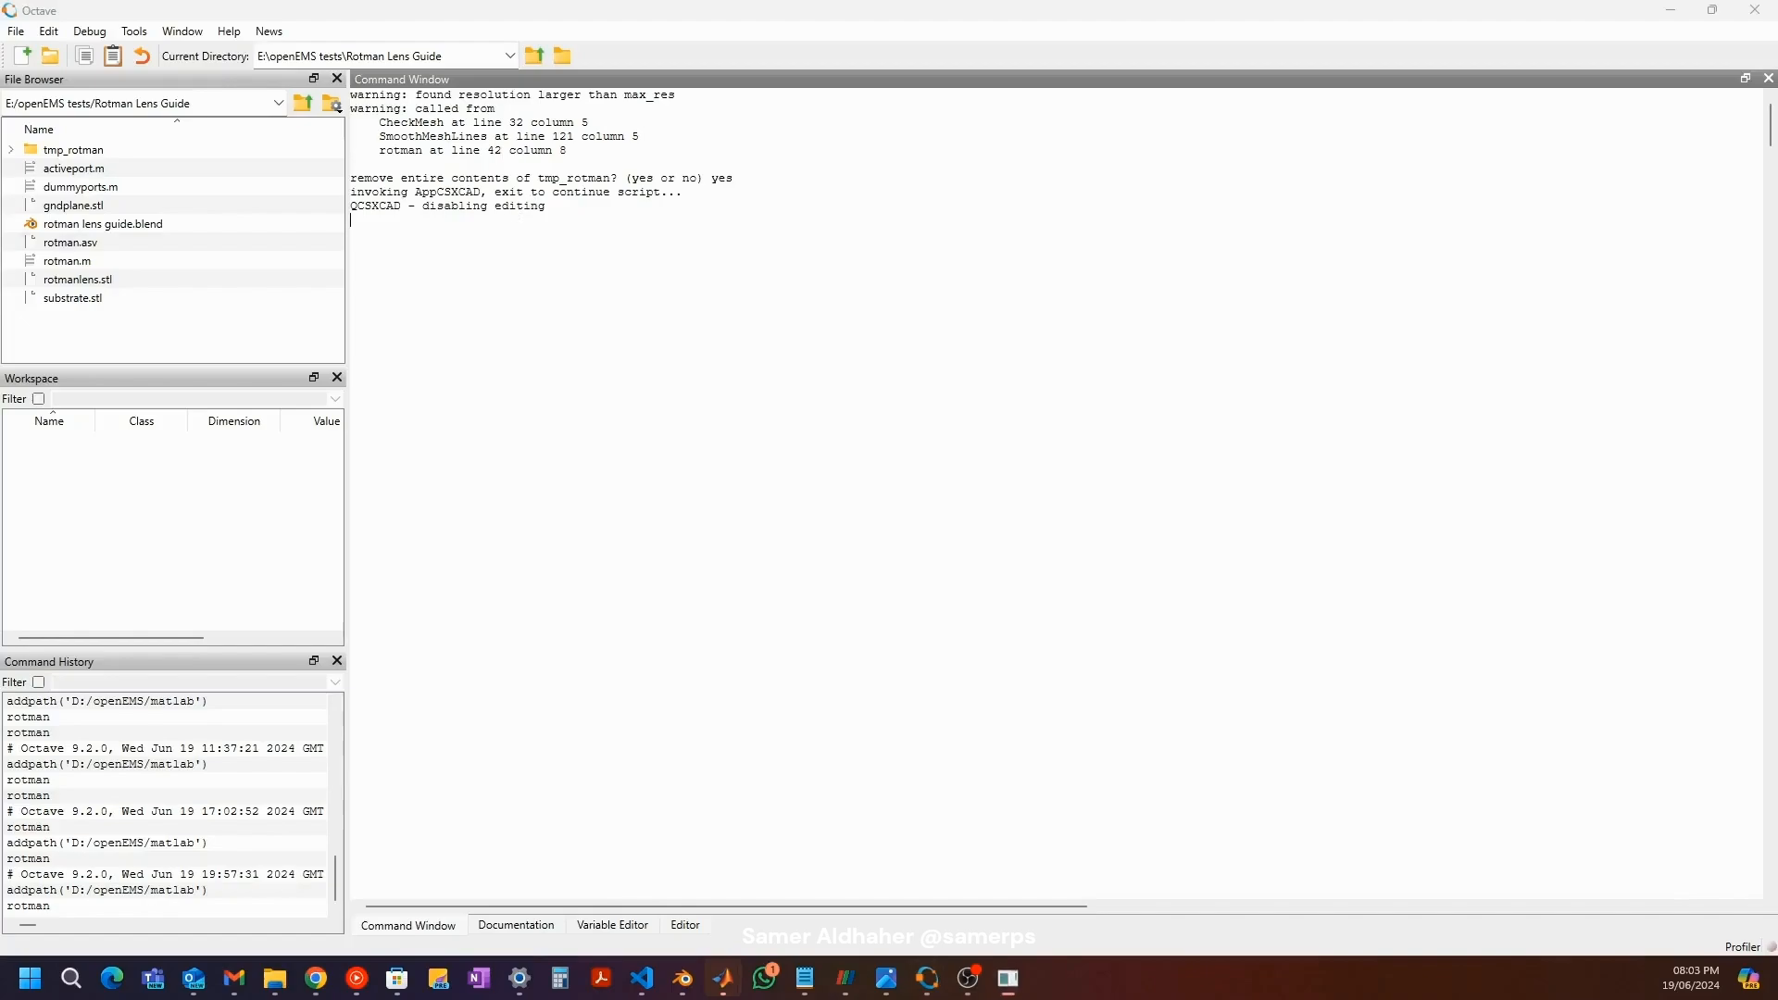
Step: Maximize the AppCSXCAD viewer and inspect the Rotman lens, its ports and the surrounding mesh in 3D
drag(296, 67, 816, 8)
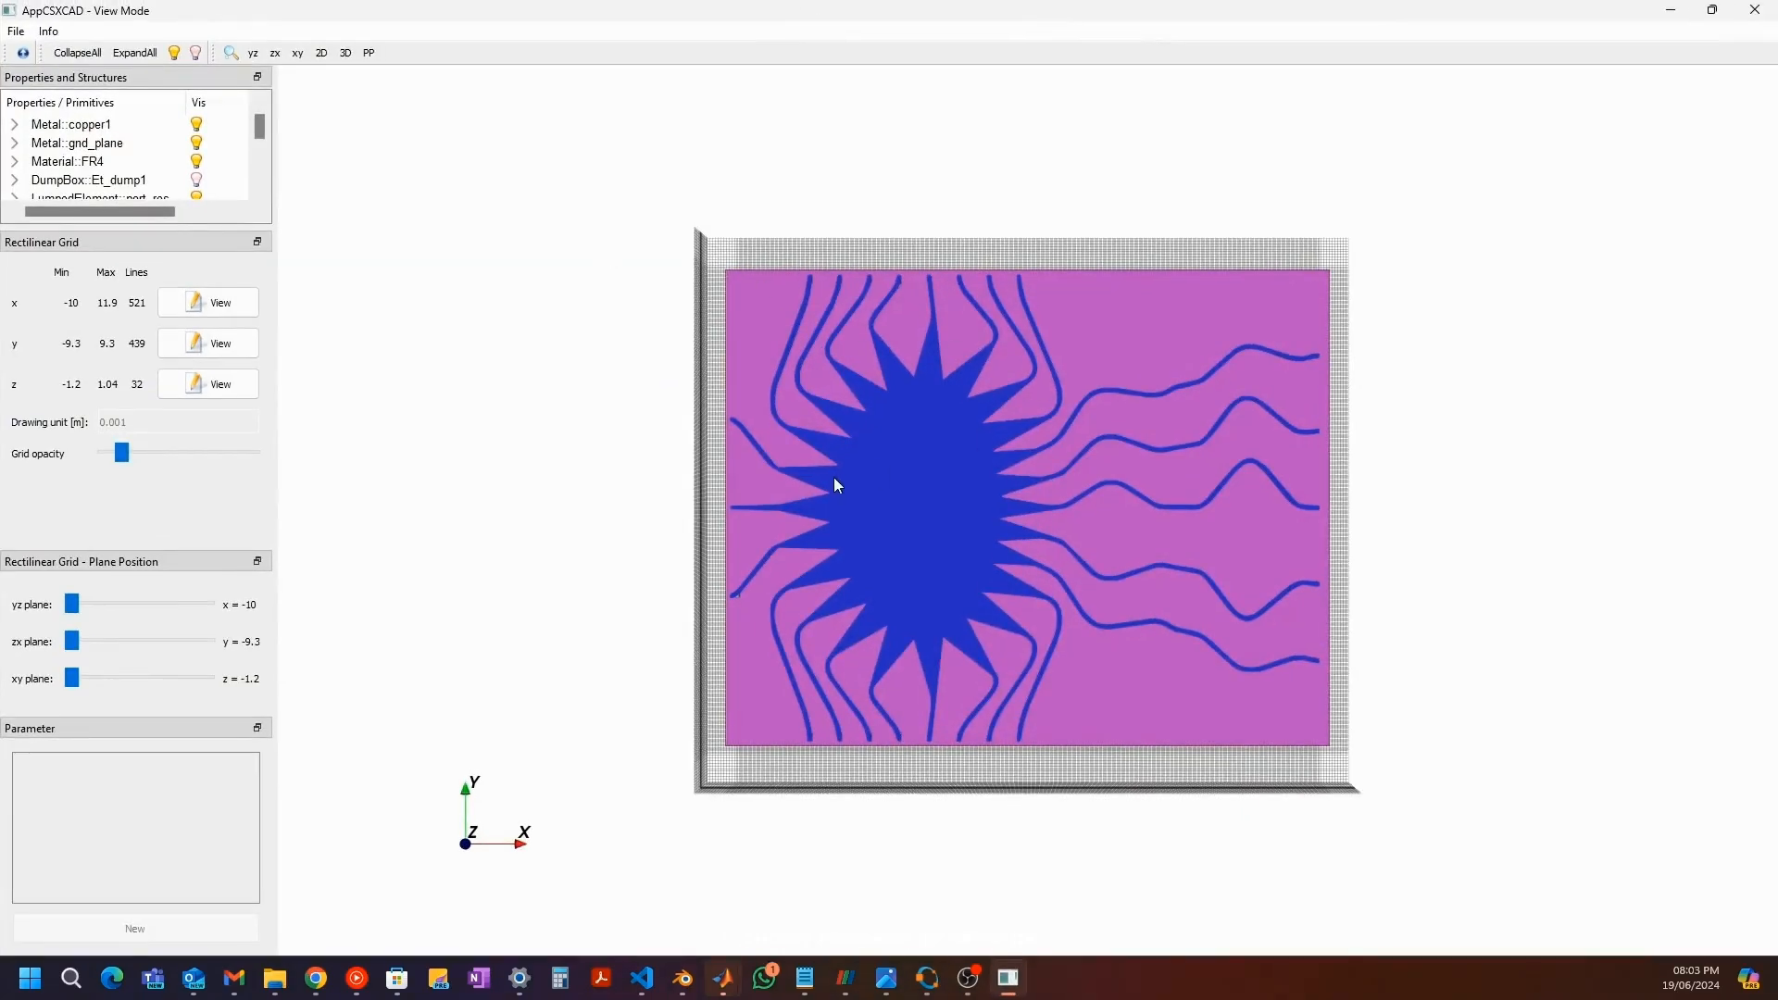
scroll(742, 498, up, 3)
drag(743, 499, 414, 529)
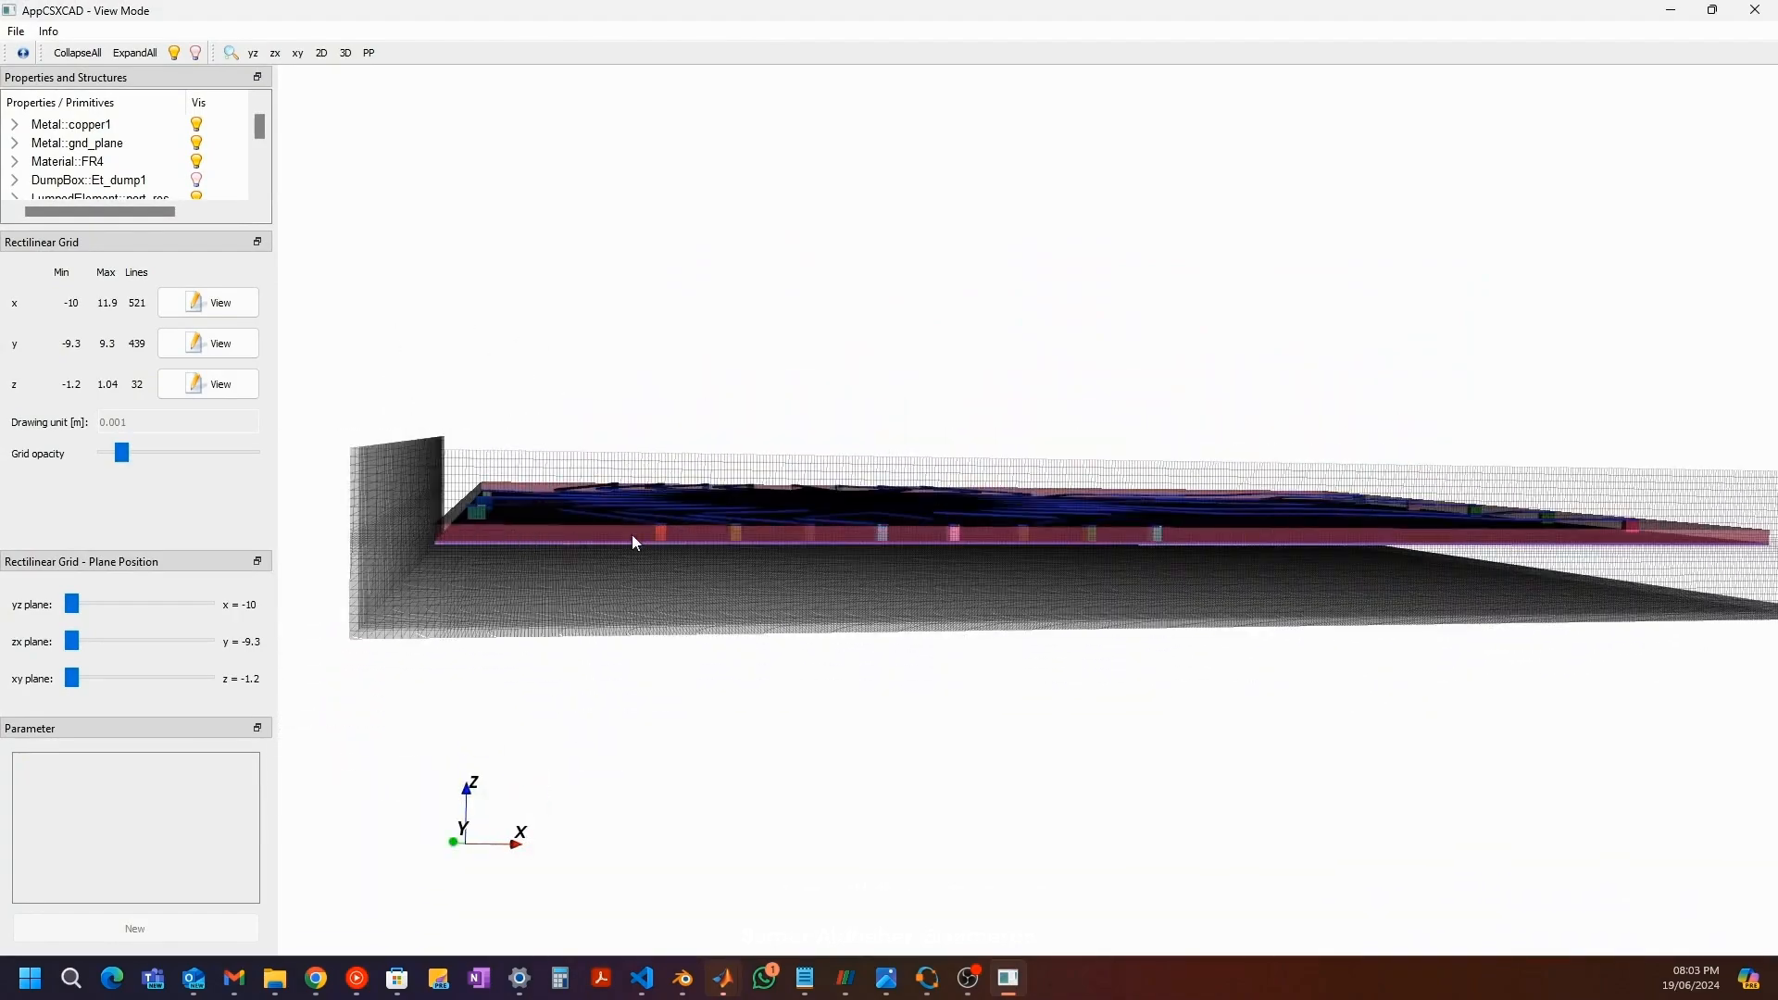
scroll(659, 532, up, 3)
scroll(655, 534, down, 3)
drag(608, 504, 740, 616)
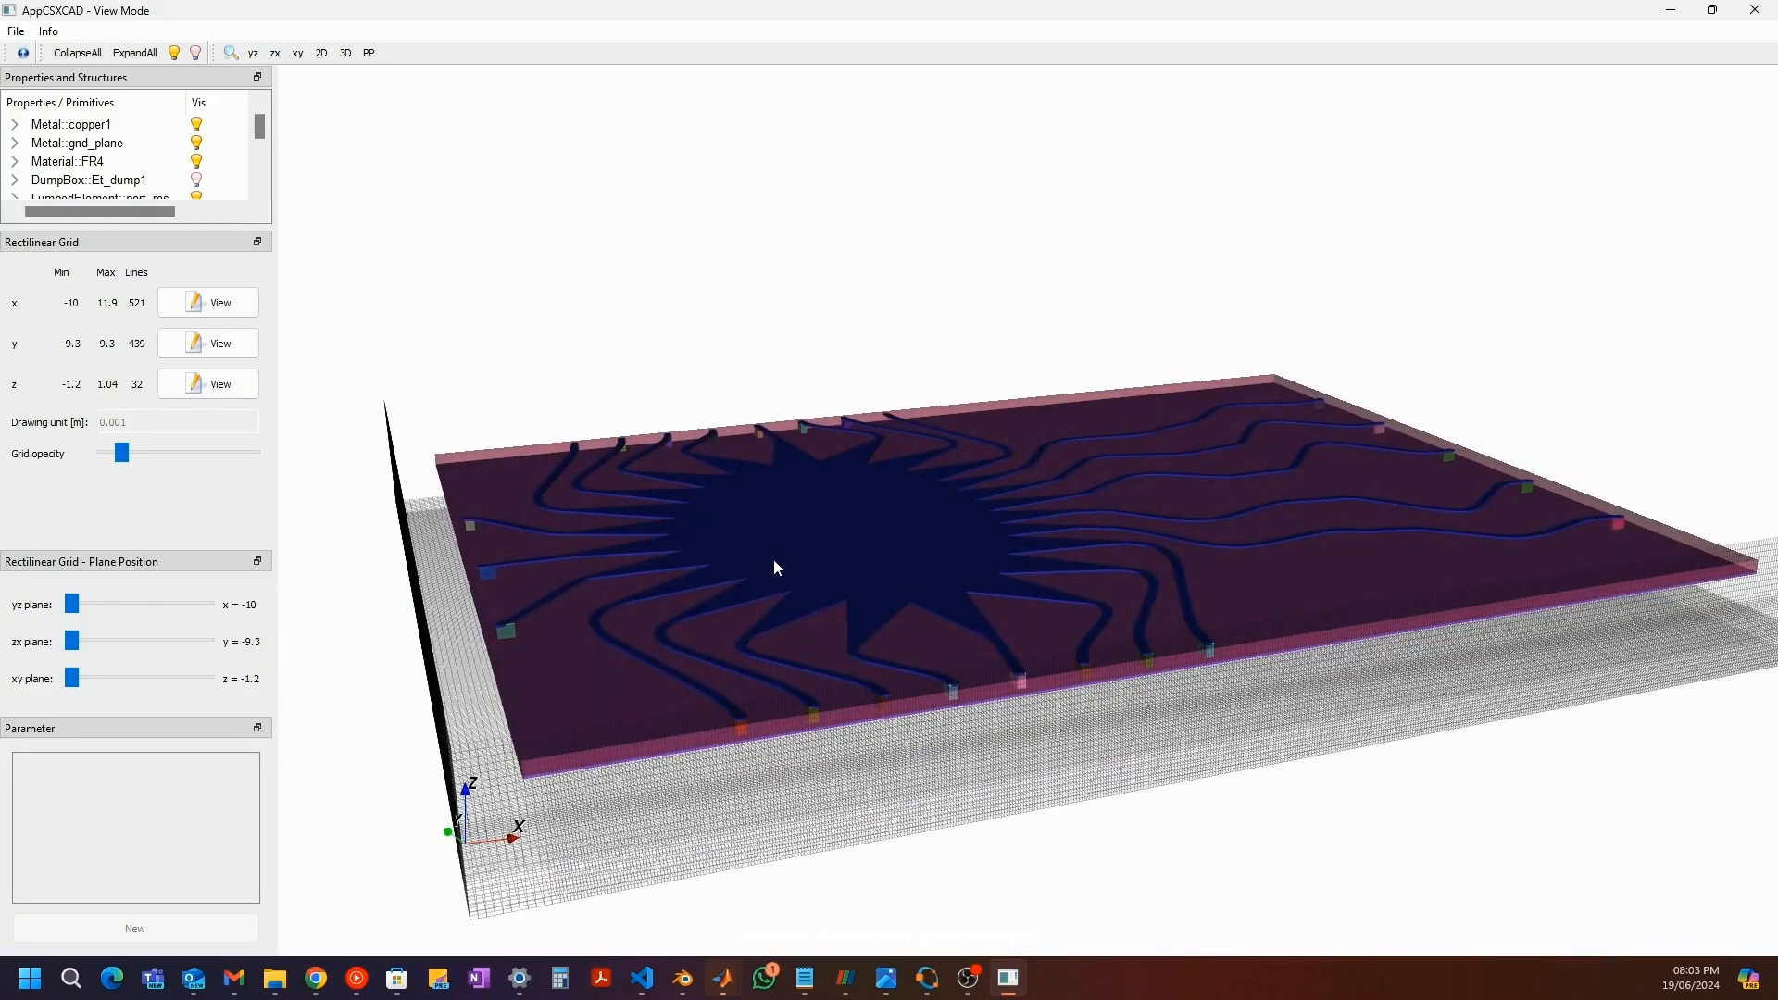
drag(875, 731, 755, 514)
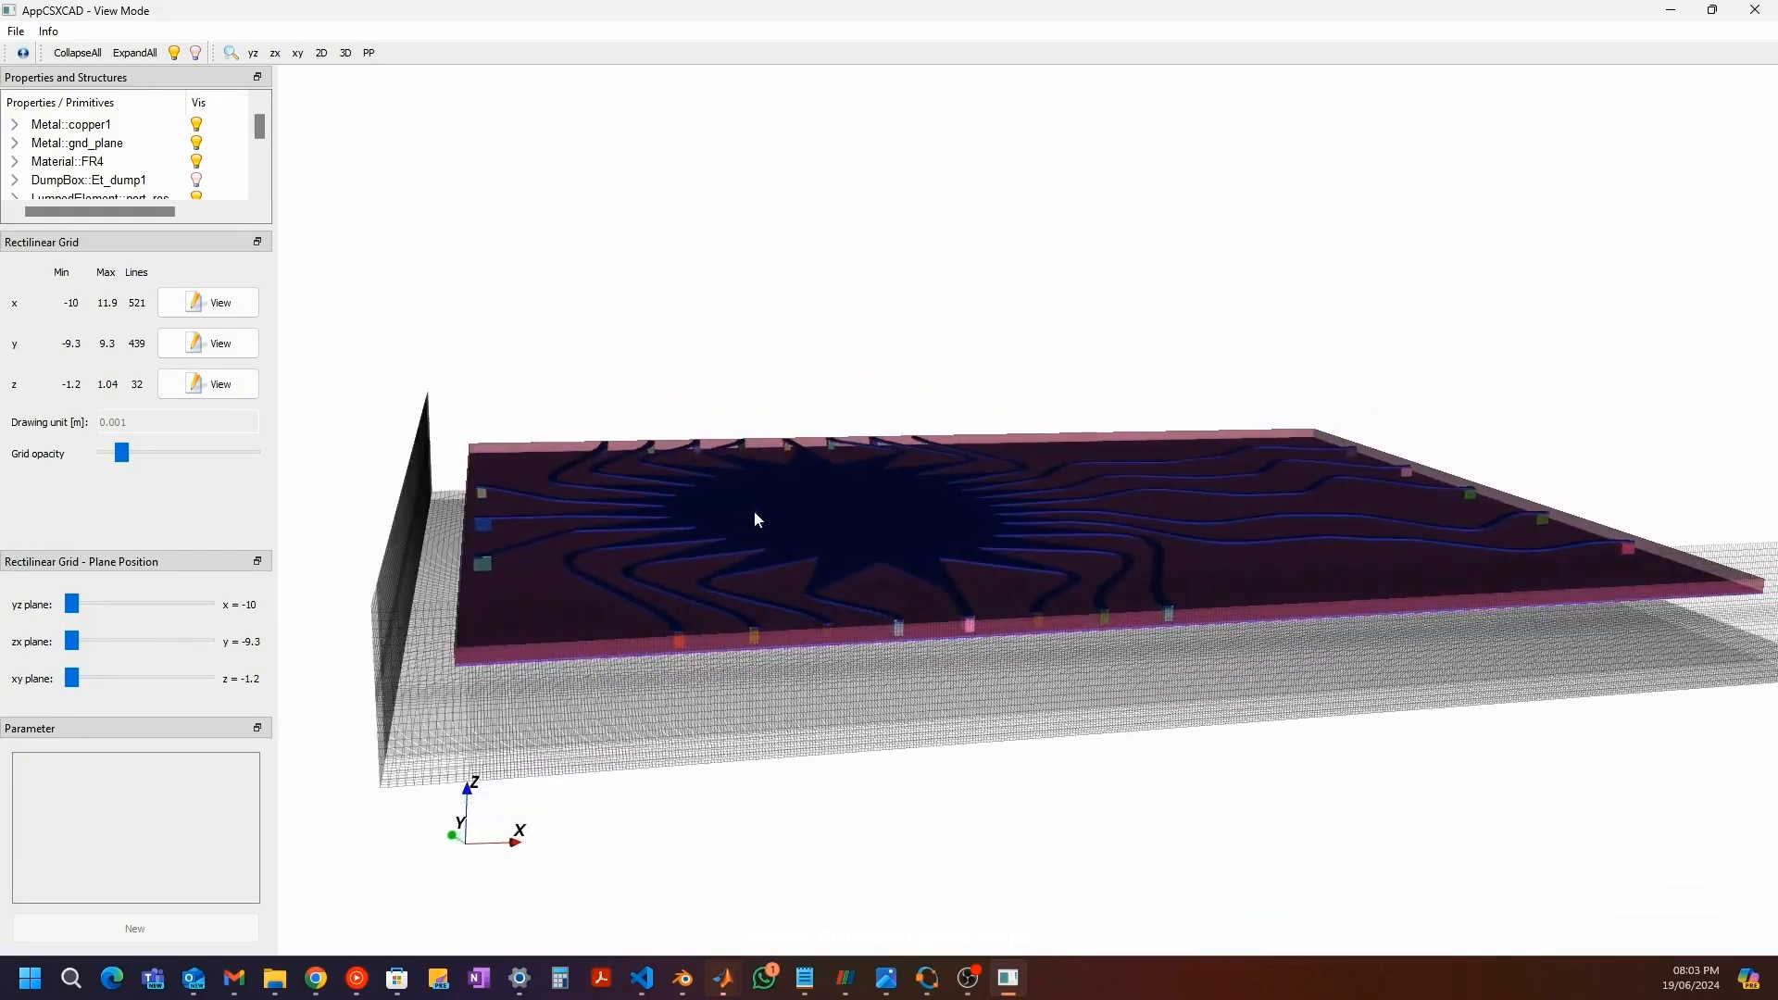
Step: Show the lens model and its mesh in 2D on the zx plane
drag(536, 660, 277, 111)
click(321, 53)
click(278, 55)
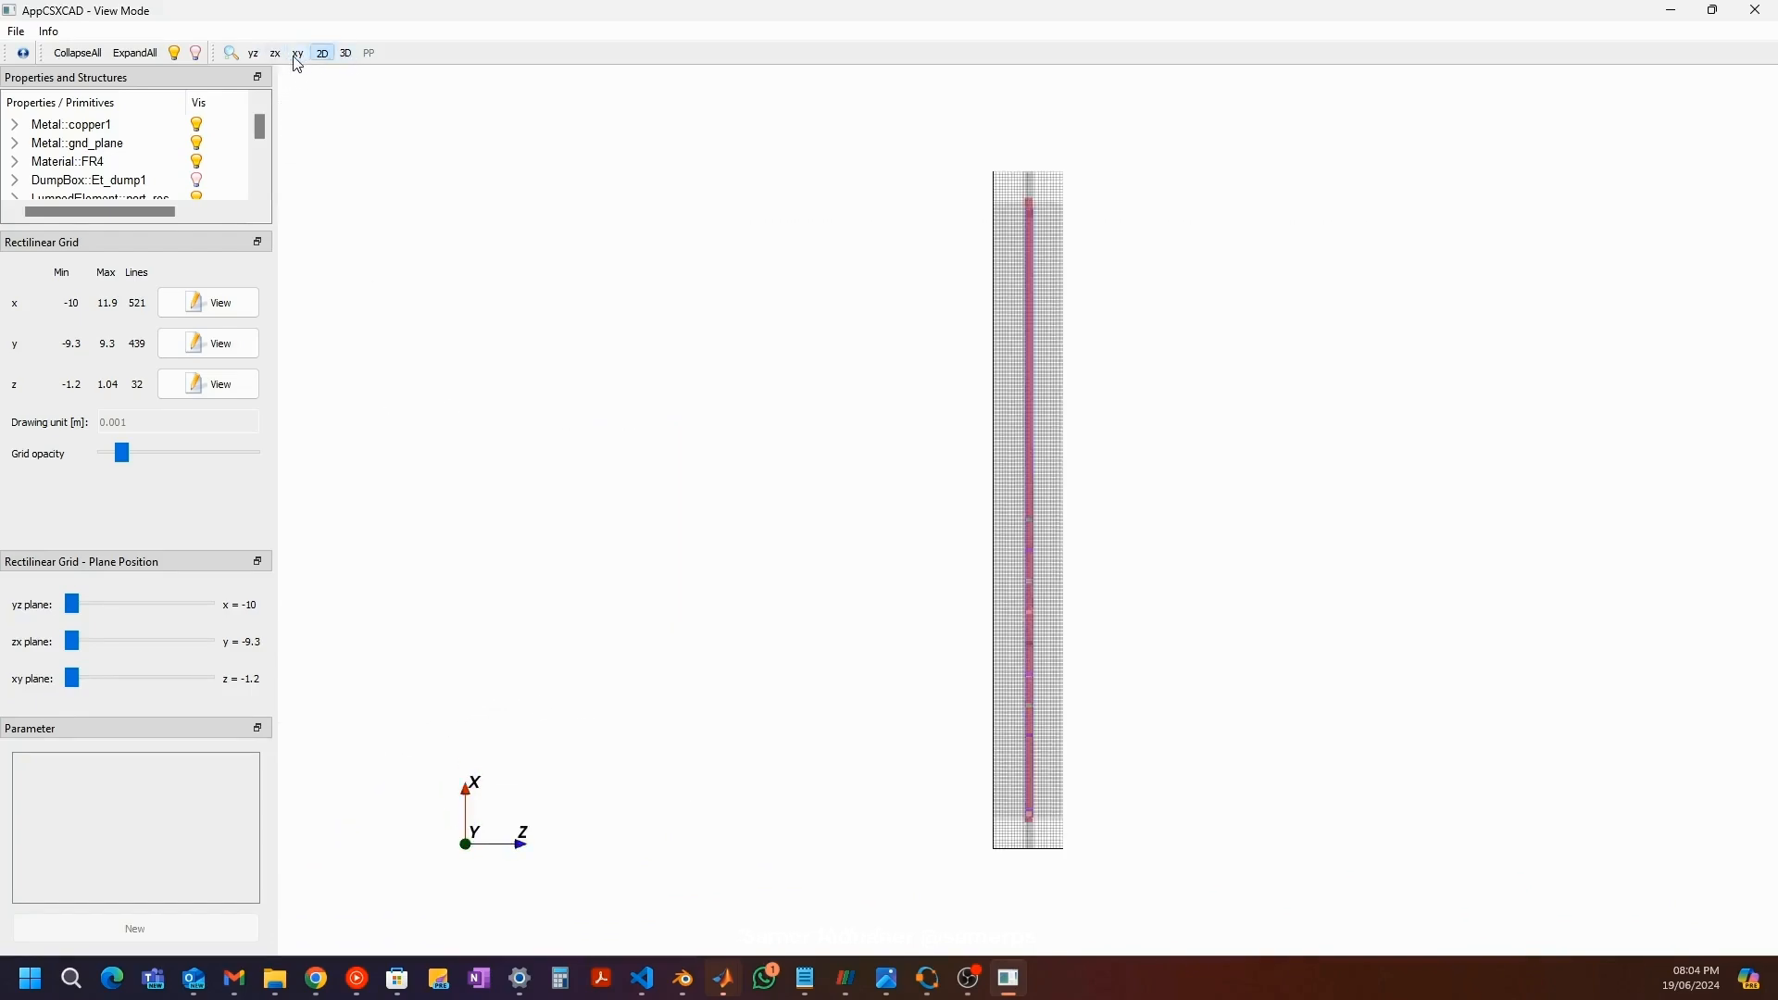
Step: Examine the substrate and mesh edge-on in the 2D zx view, and close the AppCSXCAD viewer so the simulation can run
scroll(1030, 113, up, 8)
middle_drag(1008, 124, 928, 560)
scroll(919, 252, down, 7)
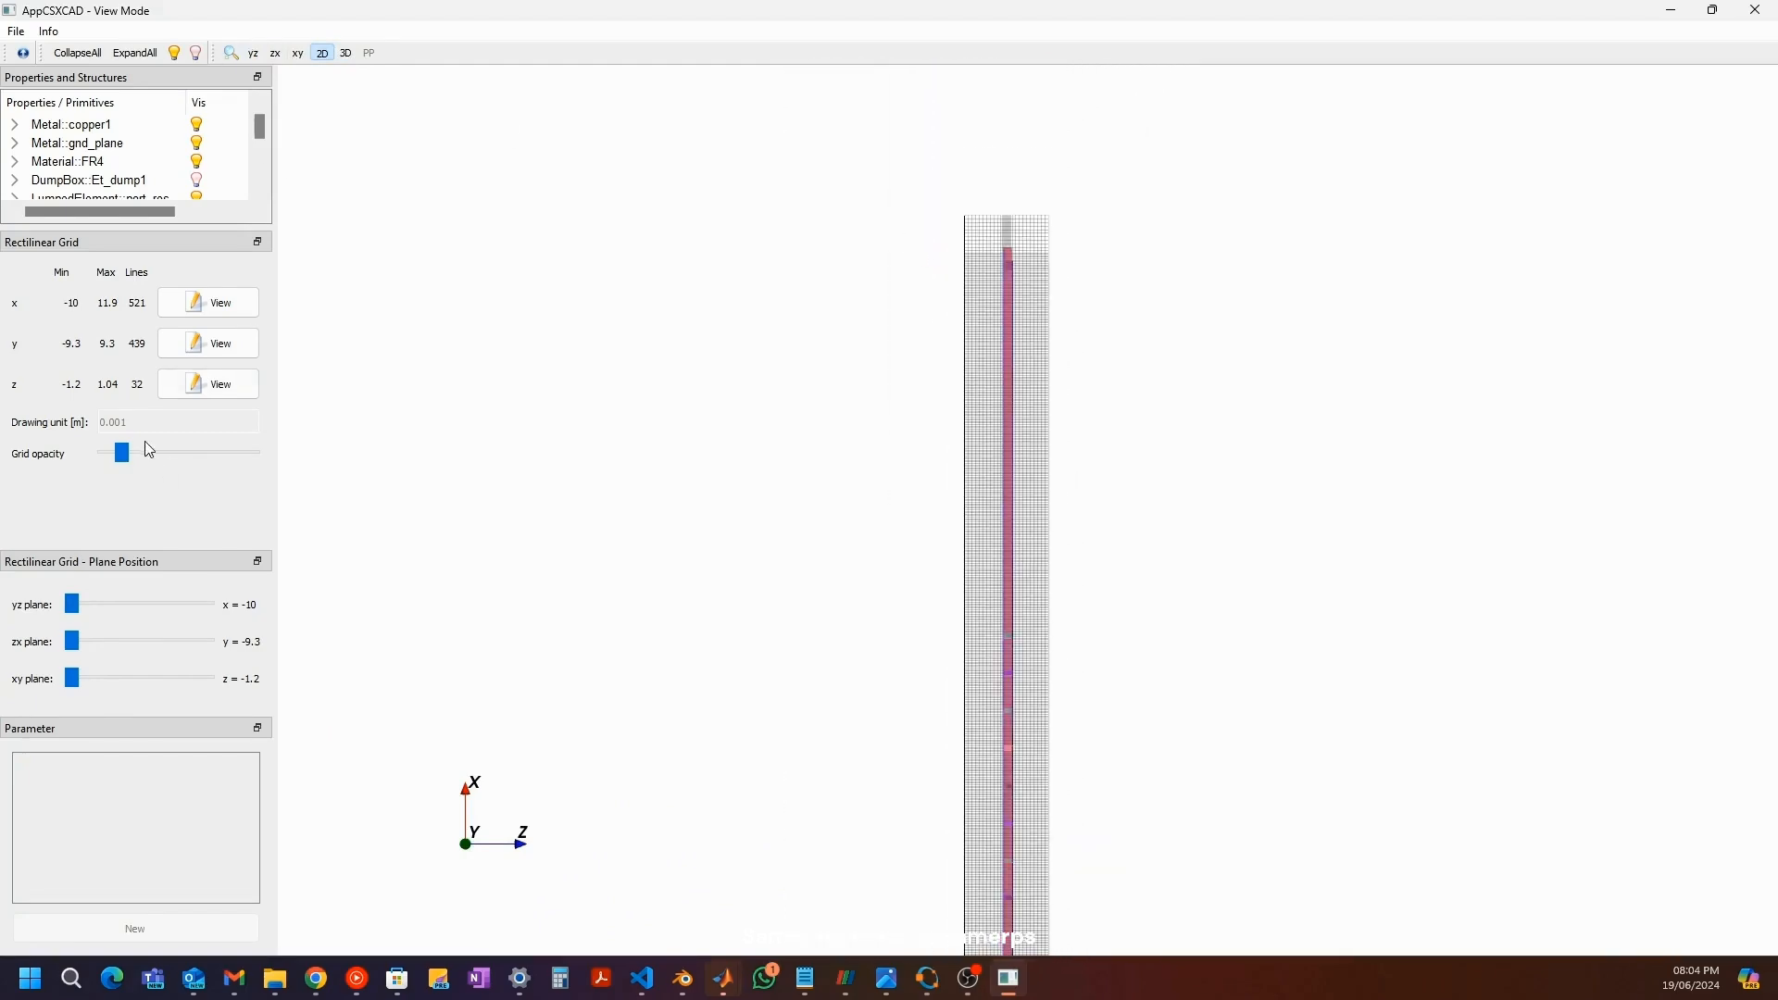
mouse_move(72, 679)
mouse_down()
mouse_move(153, 675)
mouse_move(55, 660)
mouse_move(131, 653)
mouse_move(55, 658)
mouse_up()
scroll(945, 536, down, 3)
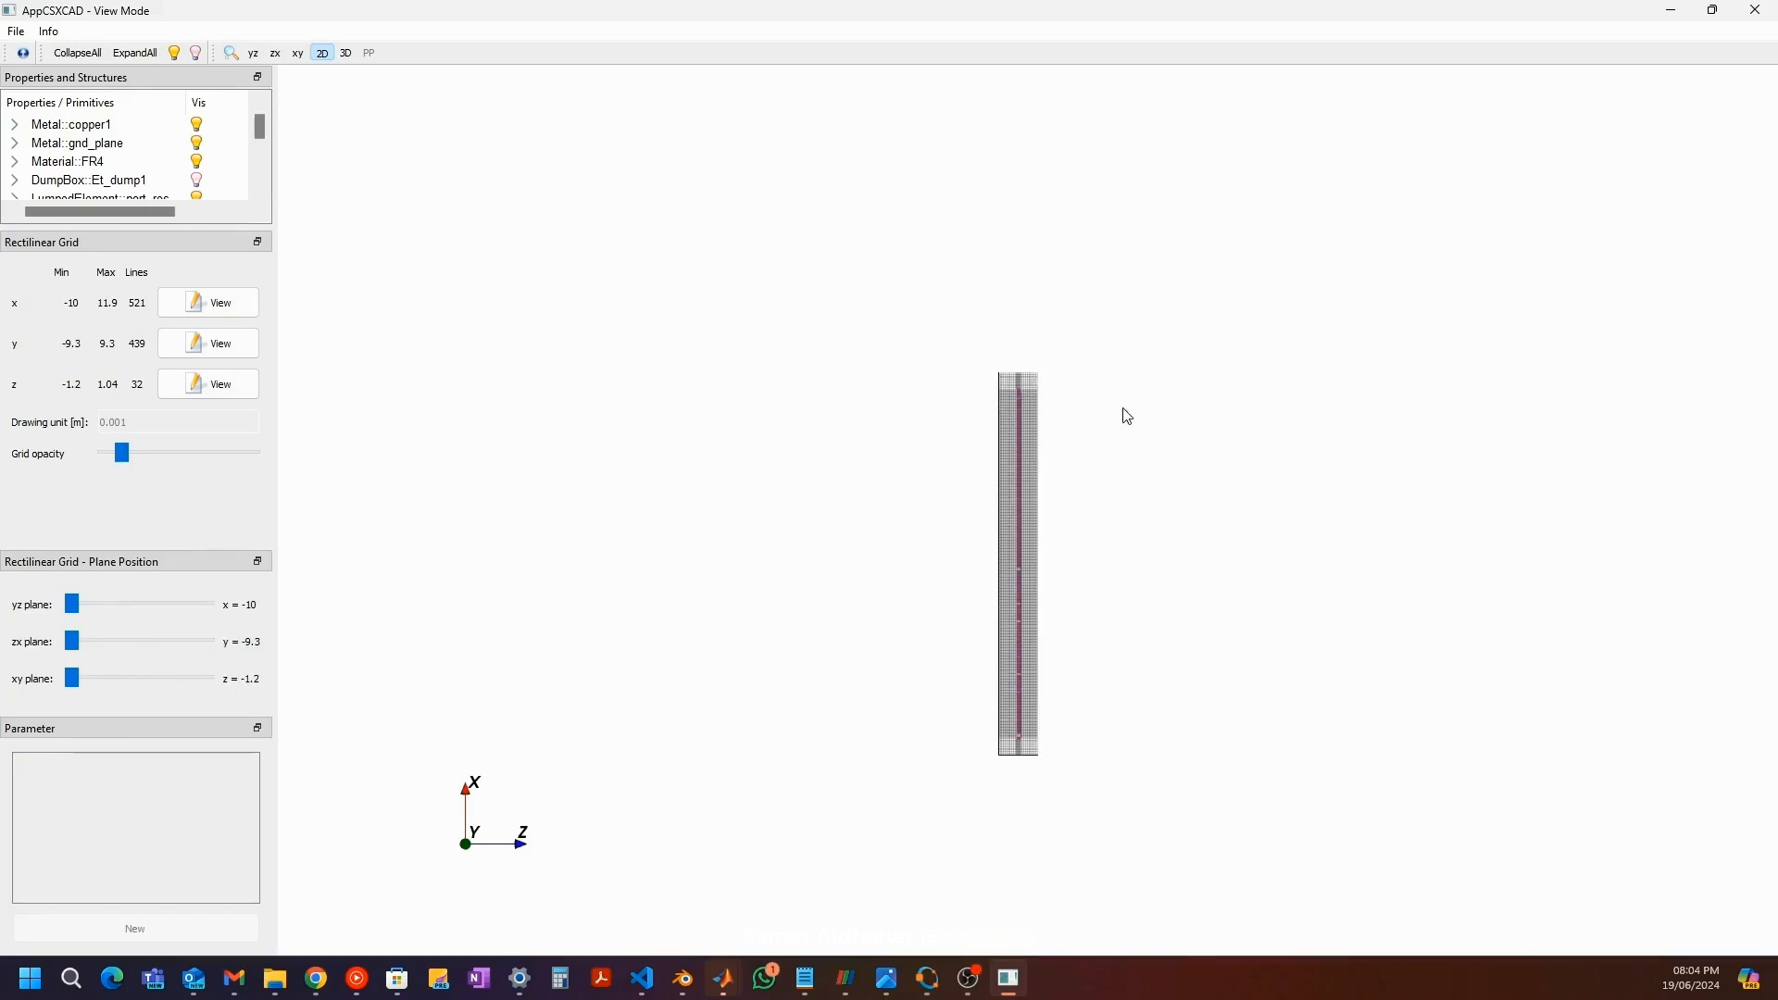
click(1756, 10)
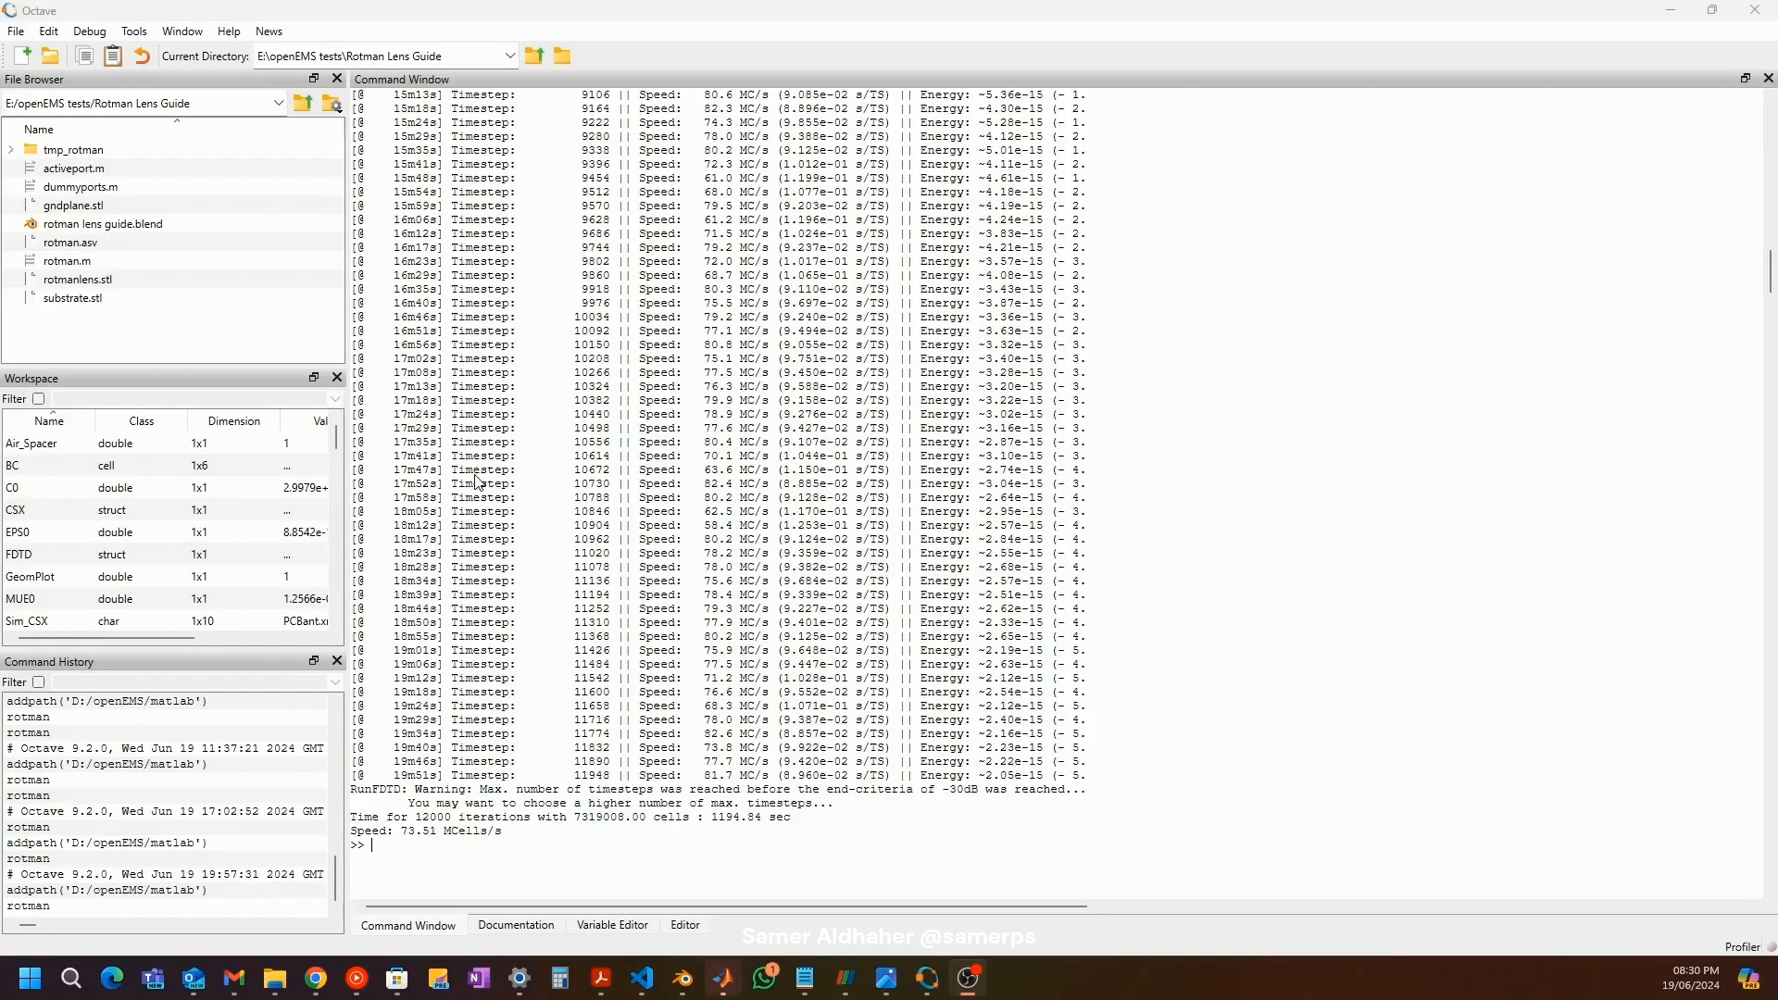
Step: Review the end of the simulation log in Octave and widen the Figure 3 plot of voltage against time
drag(404, 787, 482, 778)
click(482, 778)
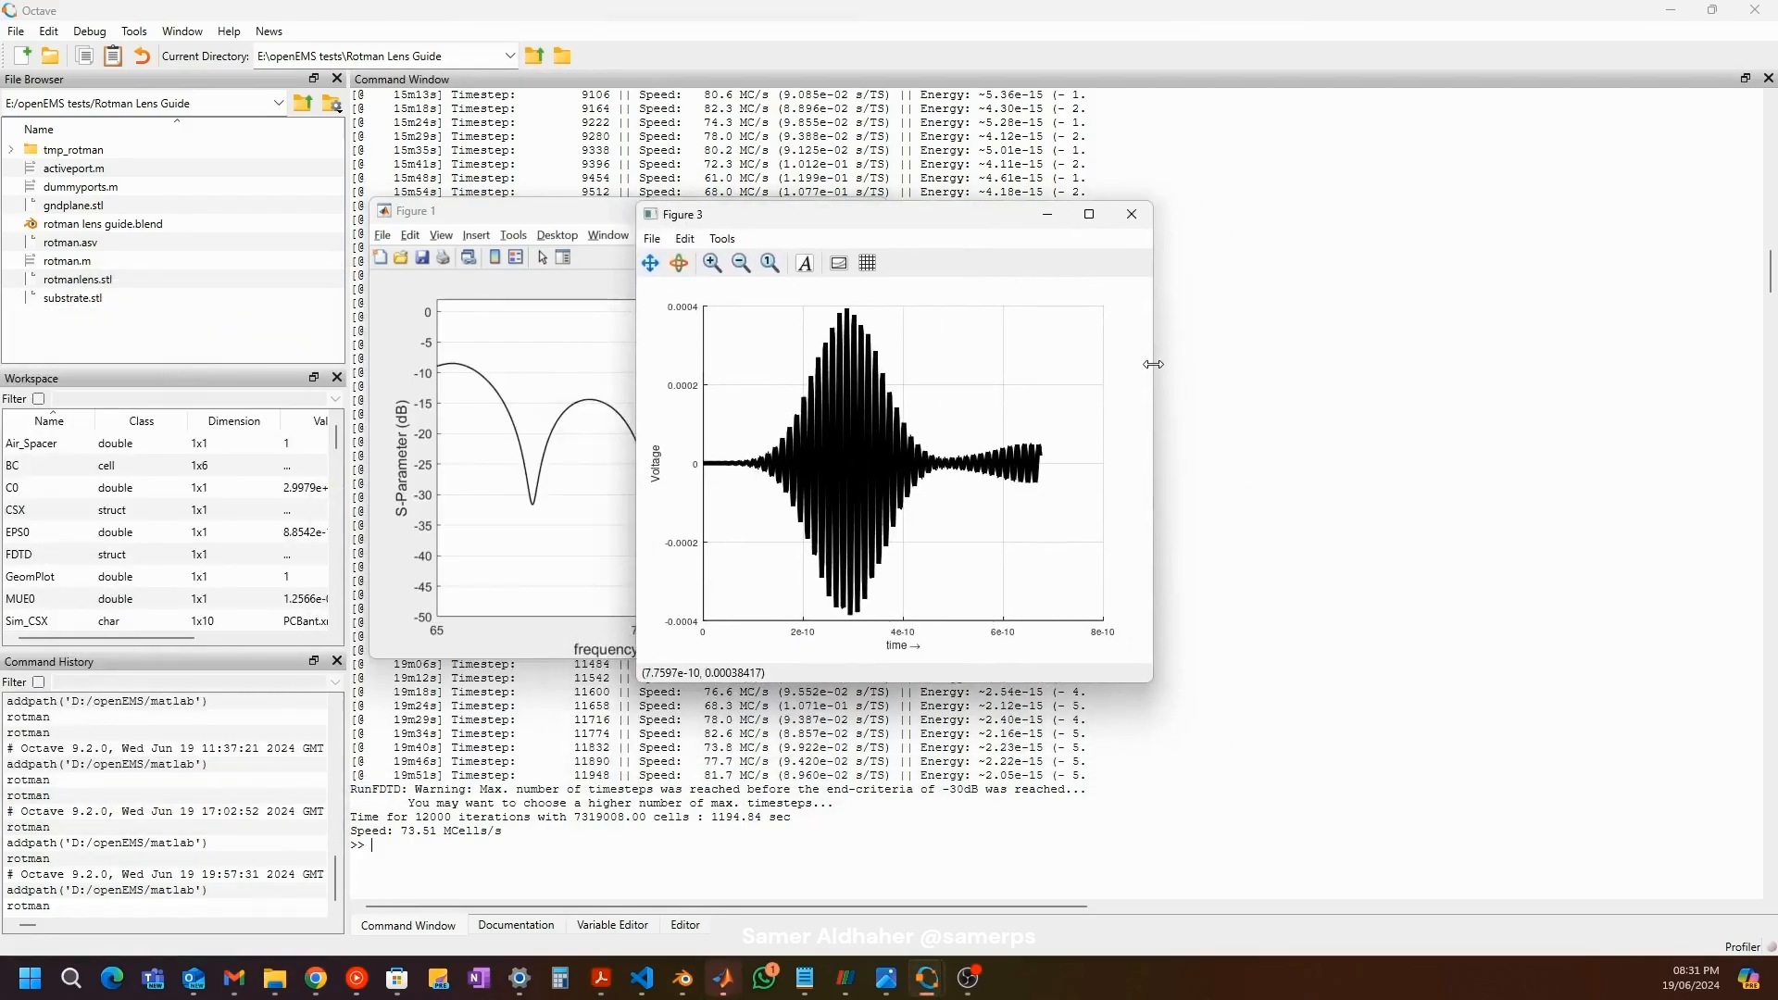
drag(1153, 364, 1305, 364)
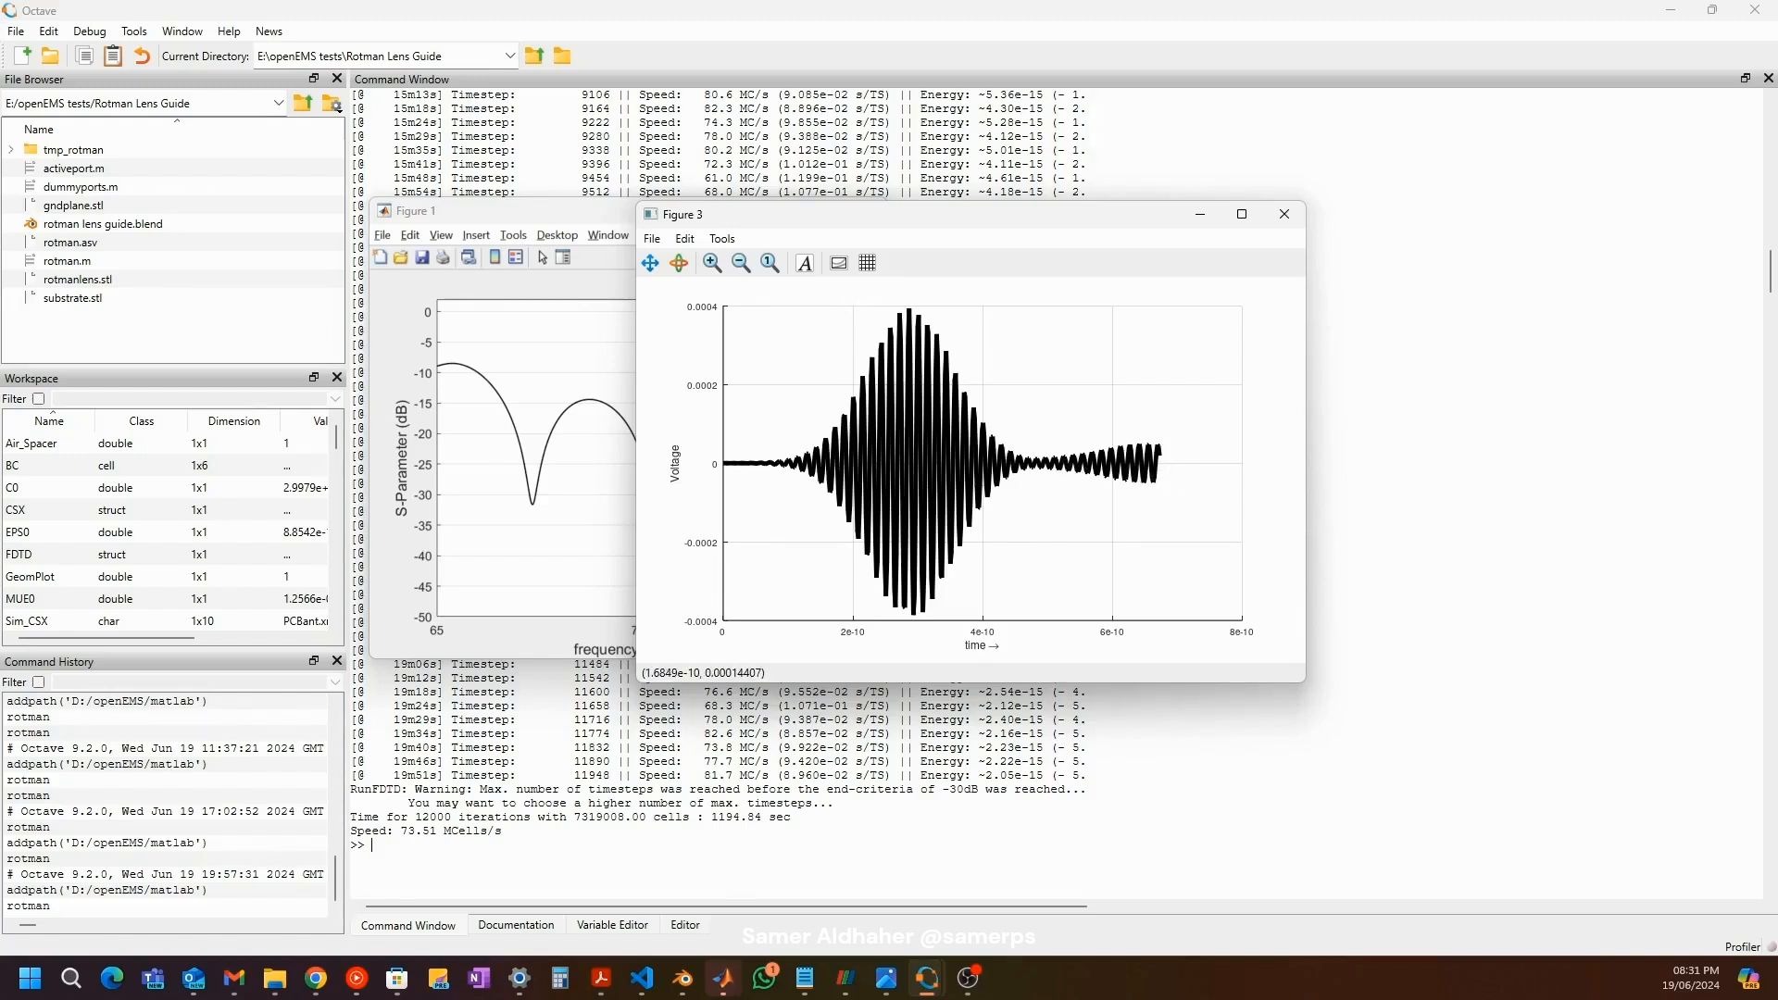
Step: Switch to ParaView and display the Et_dump1 E-field dataset in place of Clip1
right_click(852, 979)
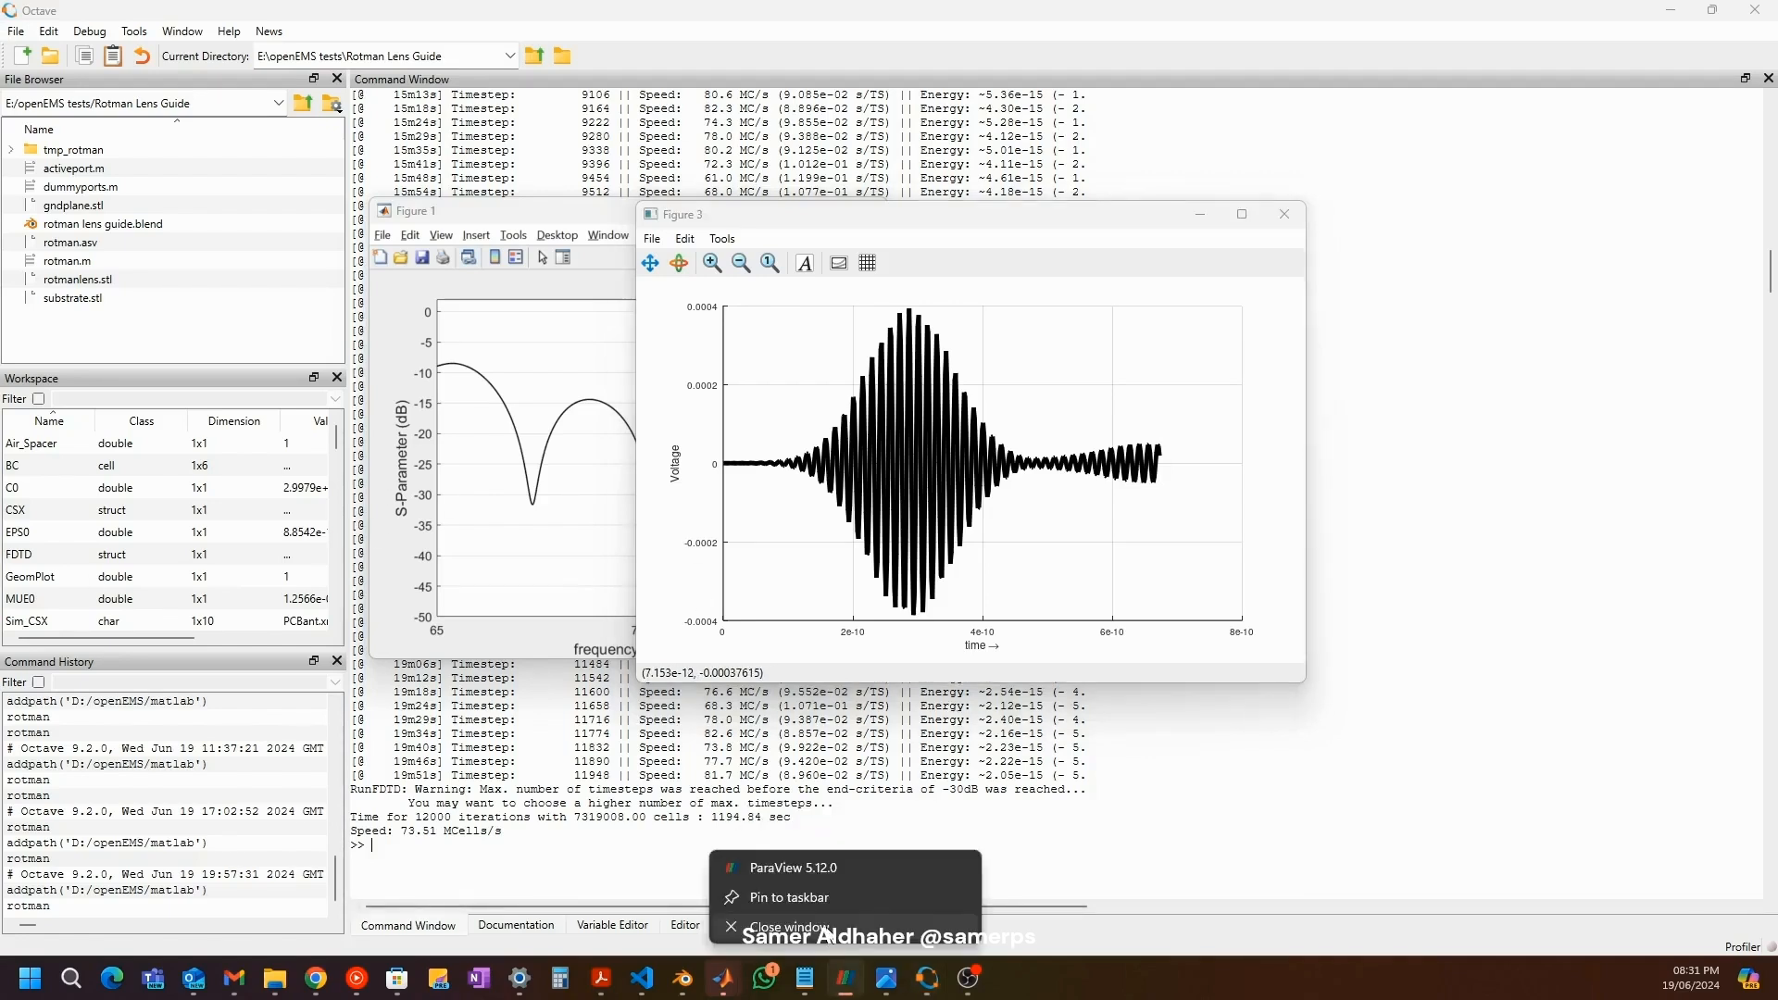
click(850, 980)
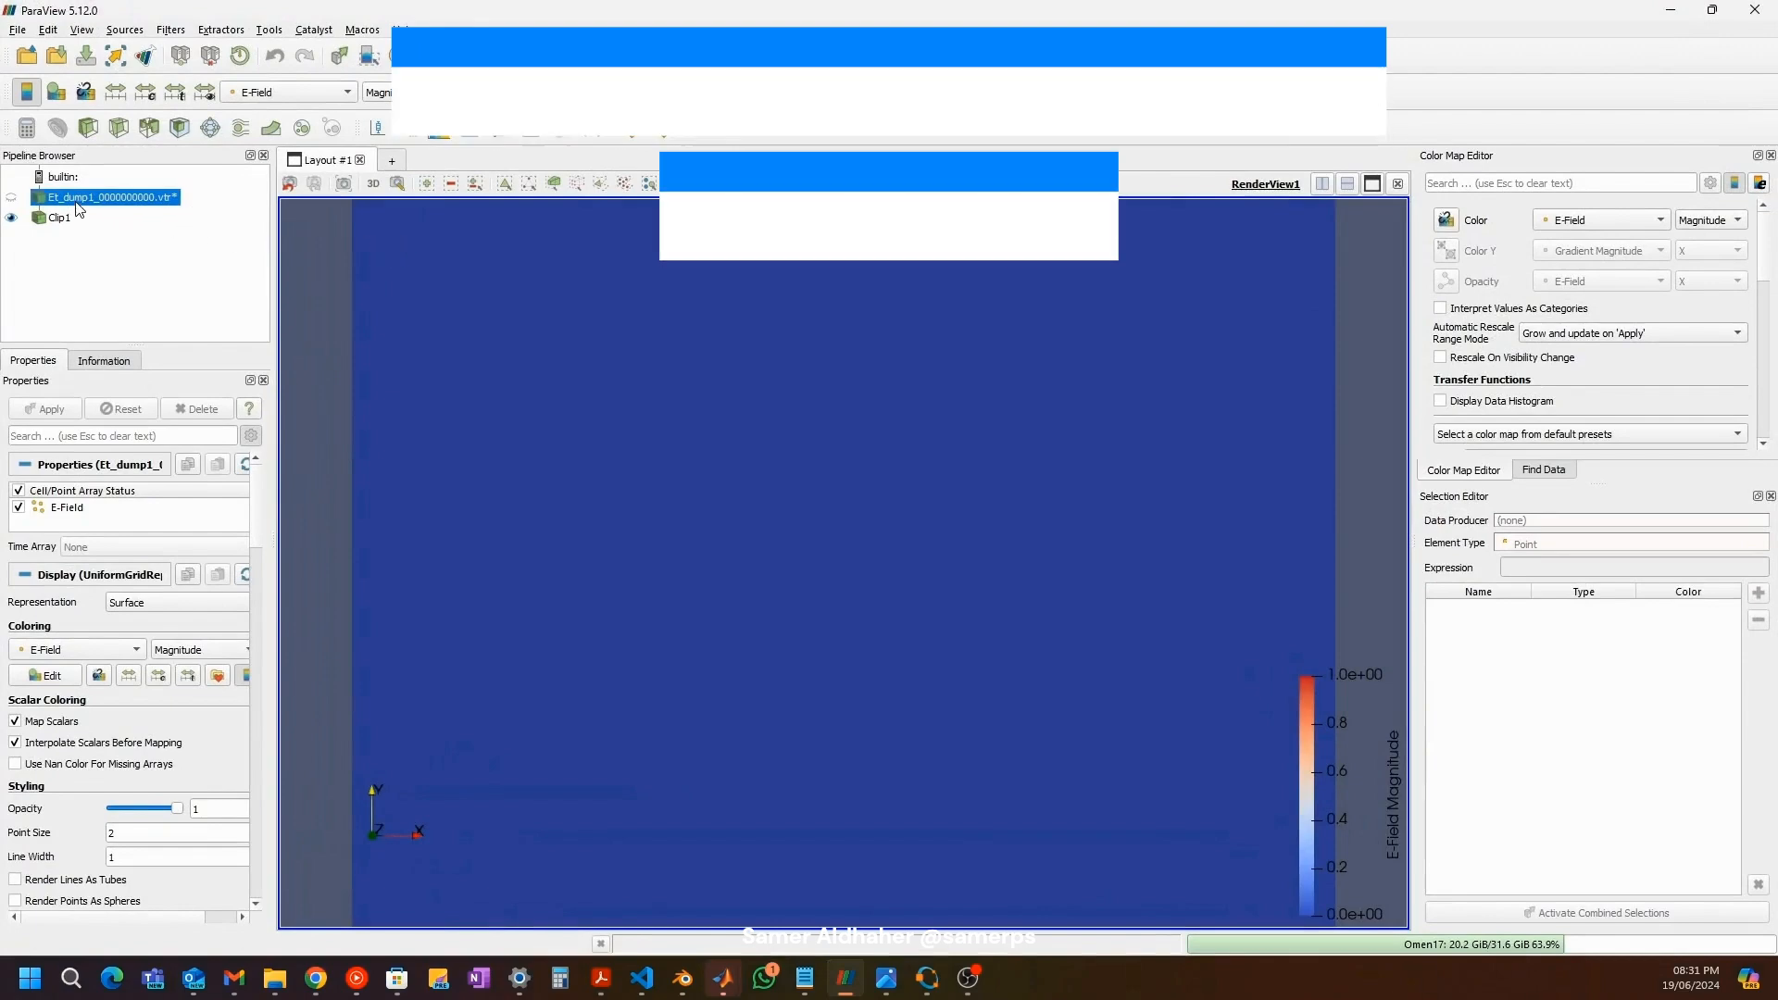
click(11, 198)
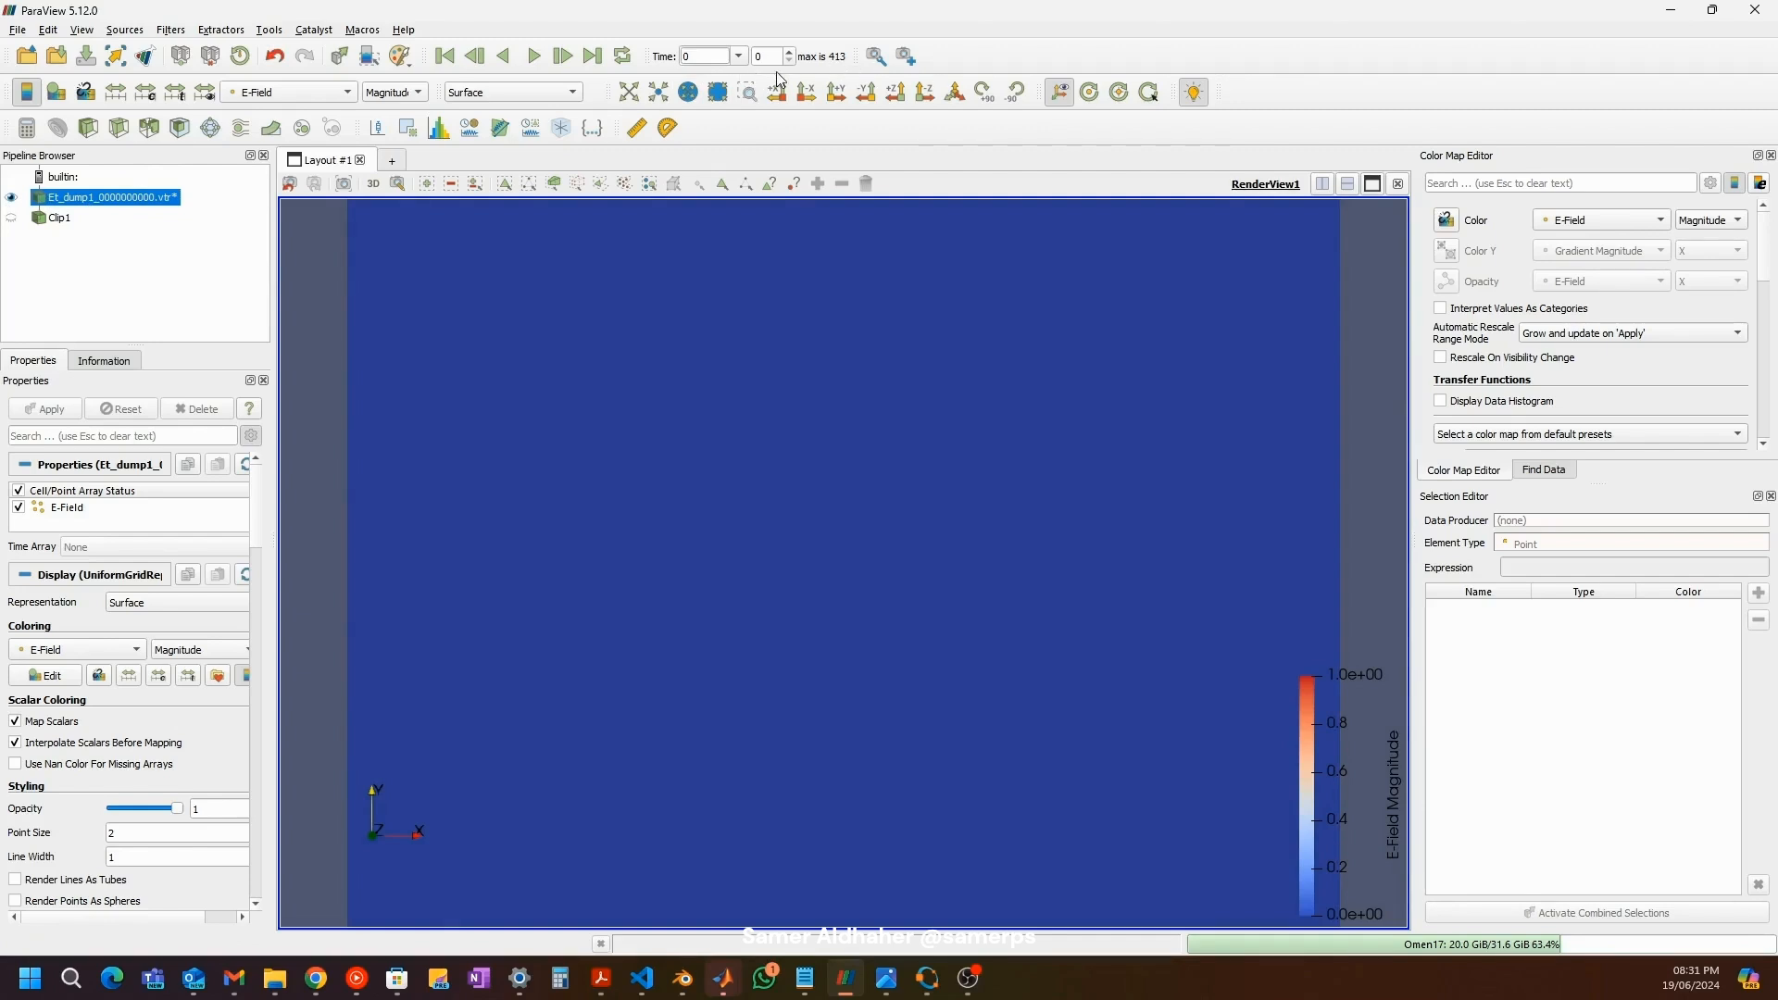
Step: Skip past the initial time steps of the E-field dump and play the animation from there
click(738, 57)
scroll(695, 172, down, 11)
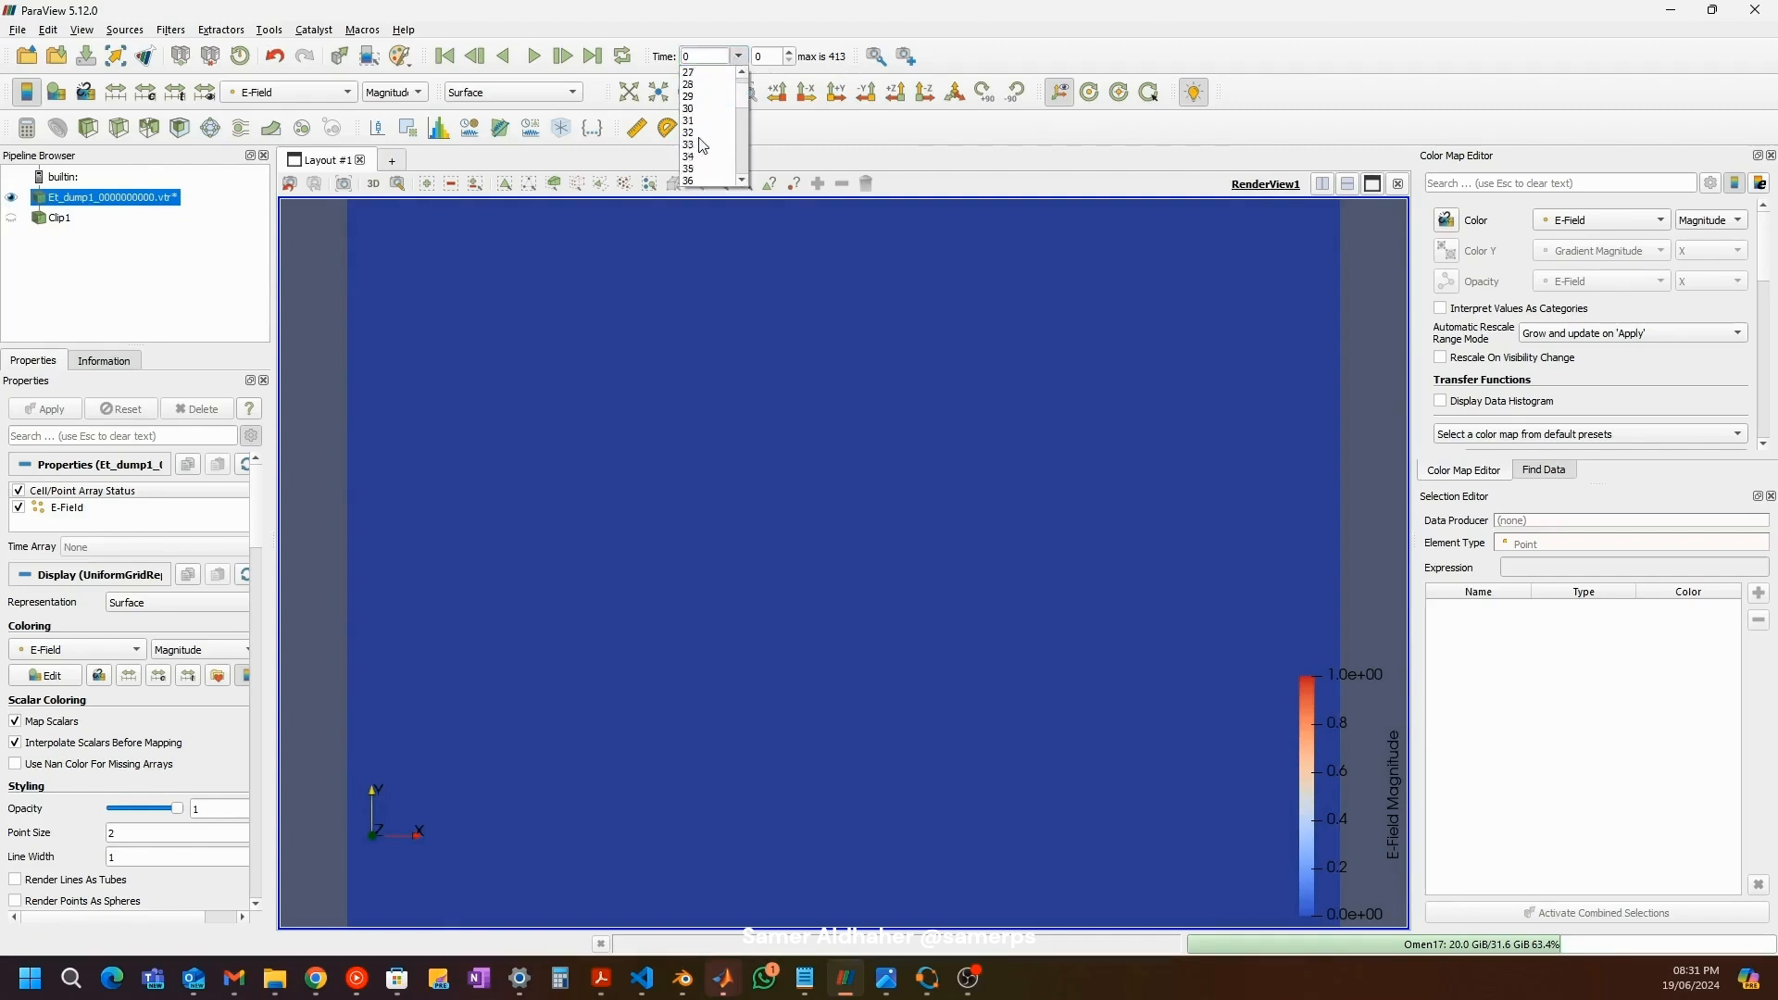
click(691, 168)
click(534, 56)
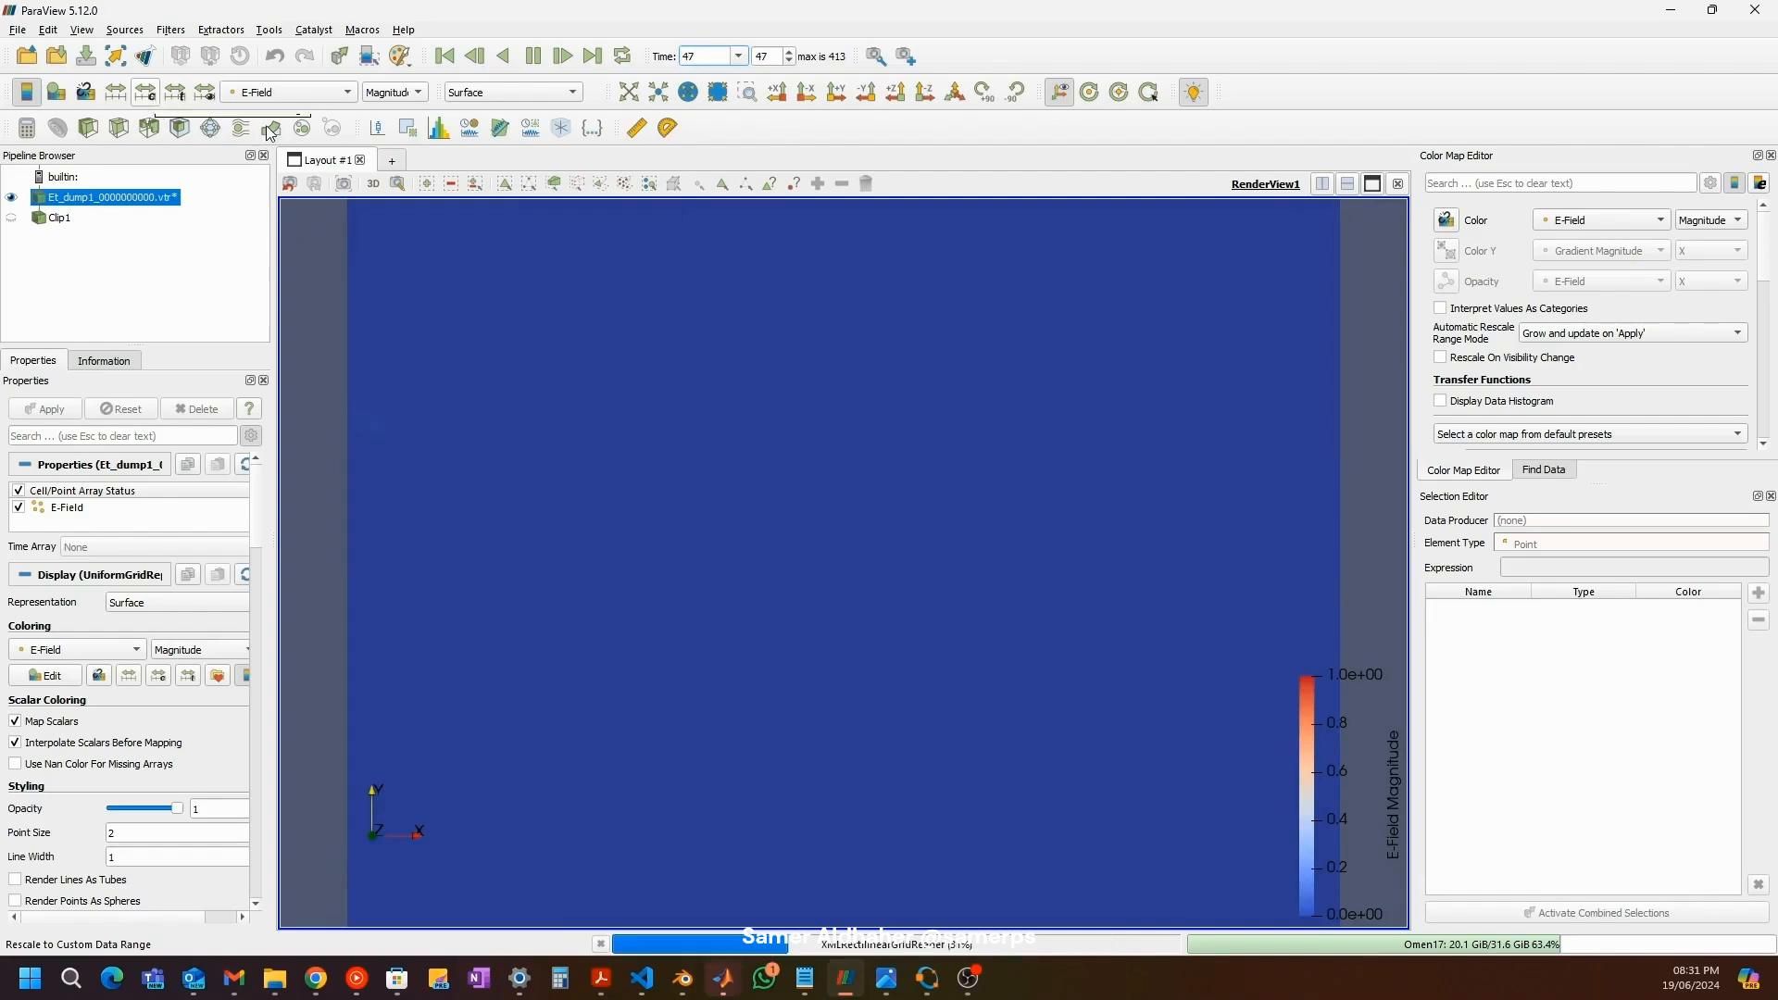
Step: Look through the Et_dump1 VTR files in the tmp_rotman folder in File Explorer and return to ParaView
click(275, 978)
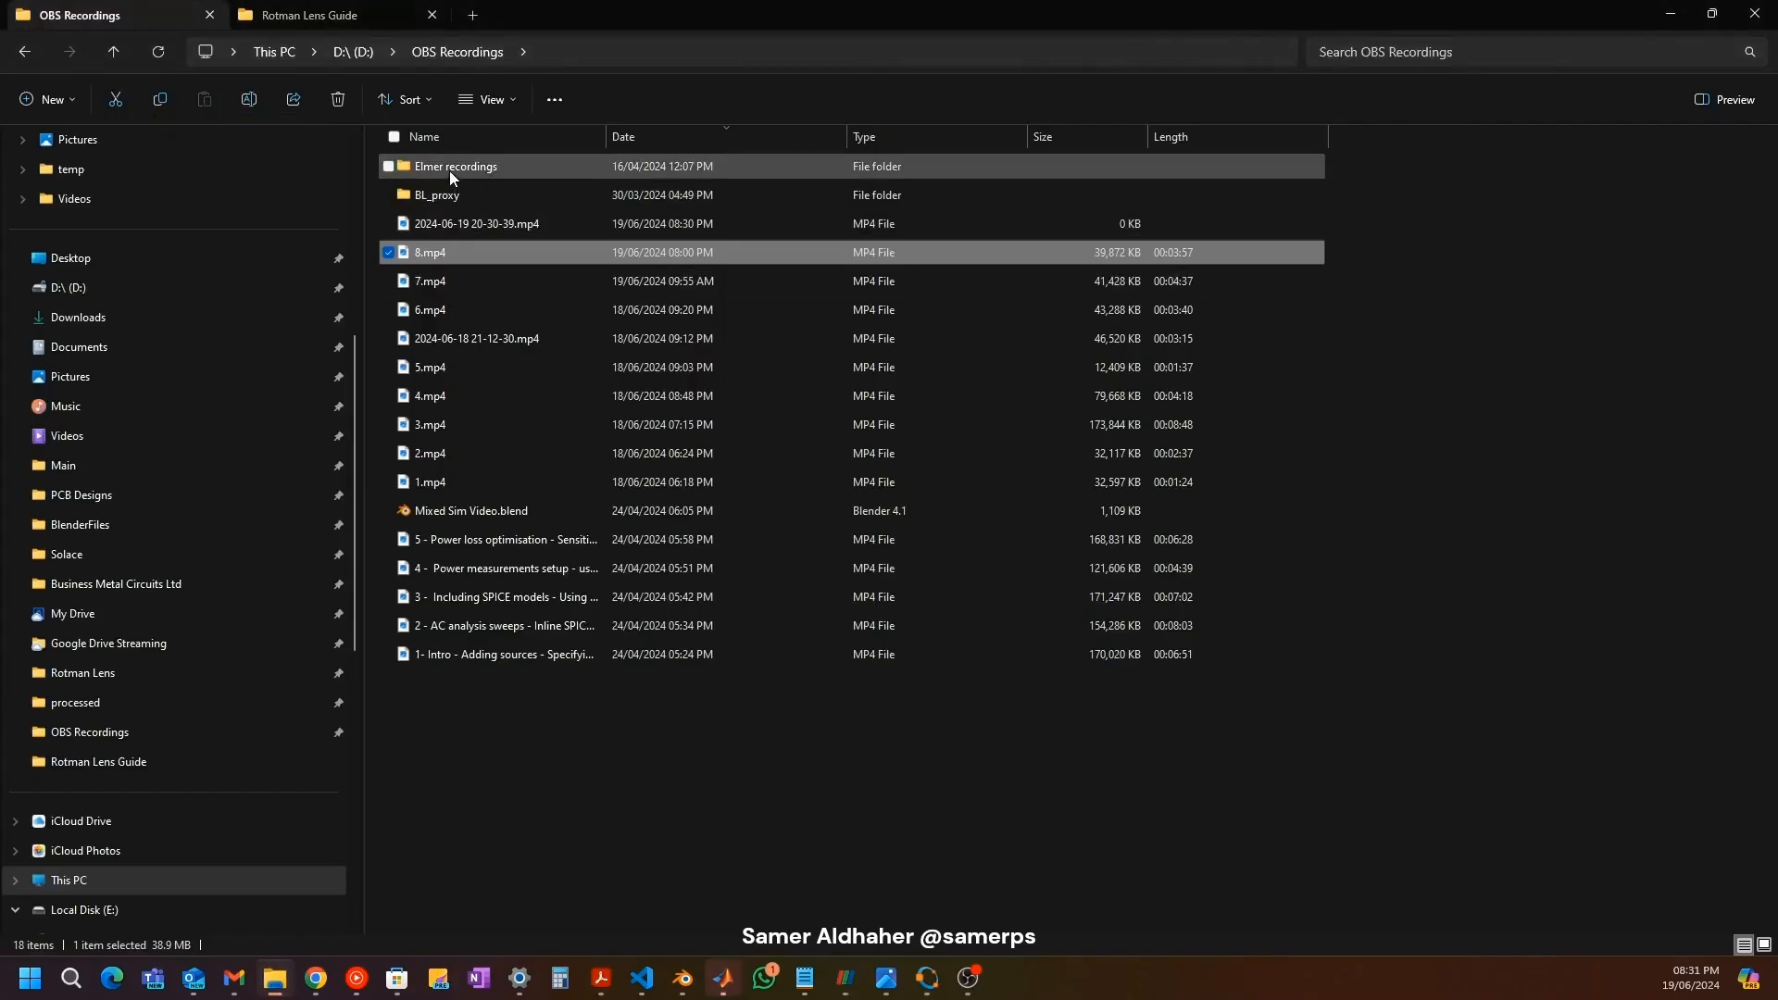
click(324, 5)
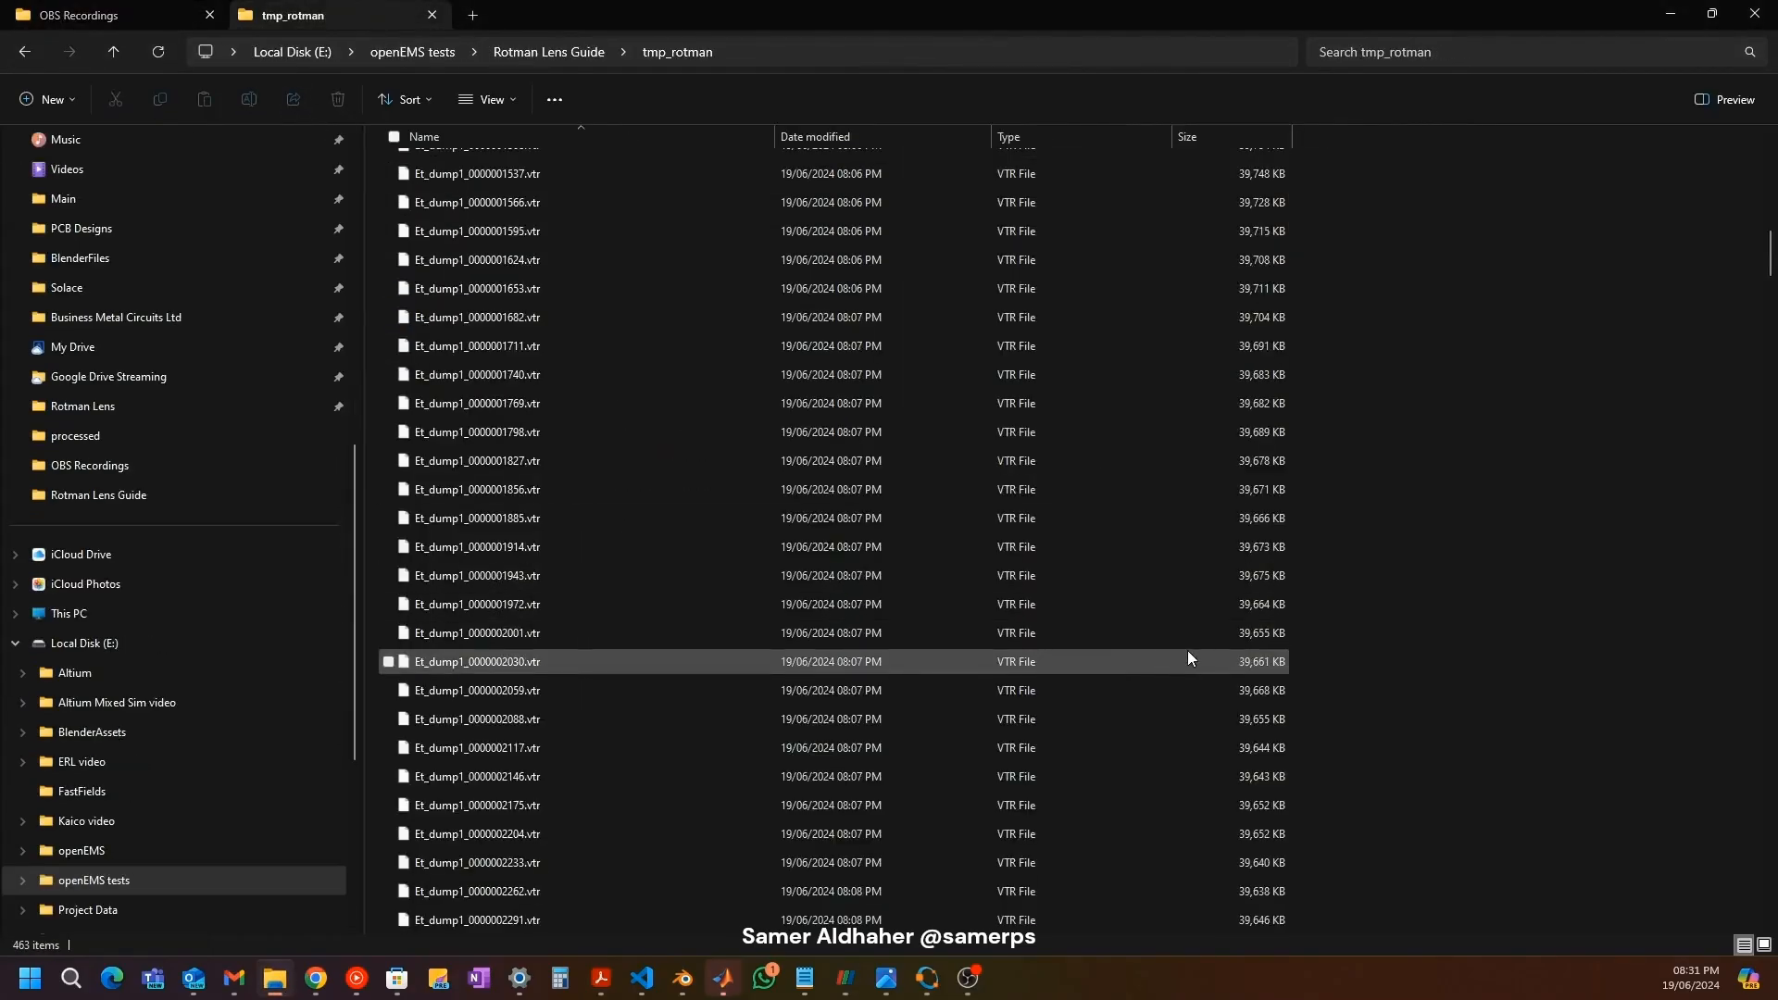
scroll(1186, 654, down, 4)
key(alt+Tab)
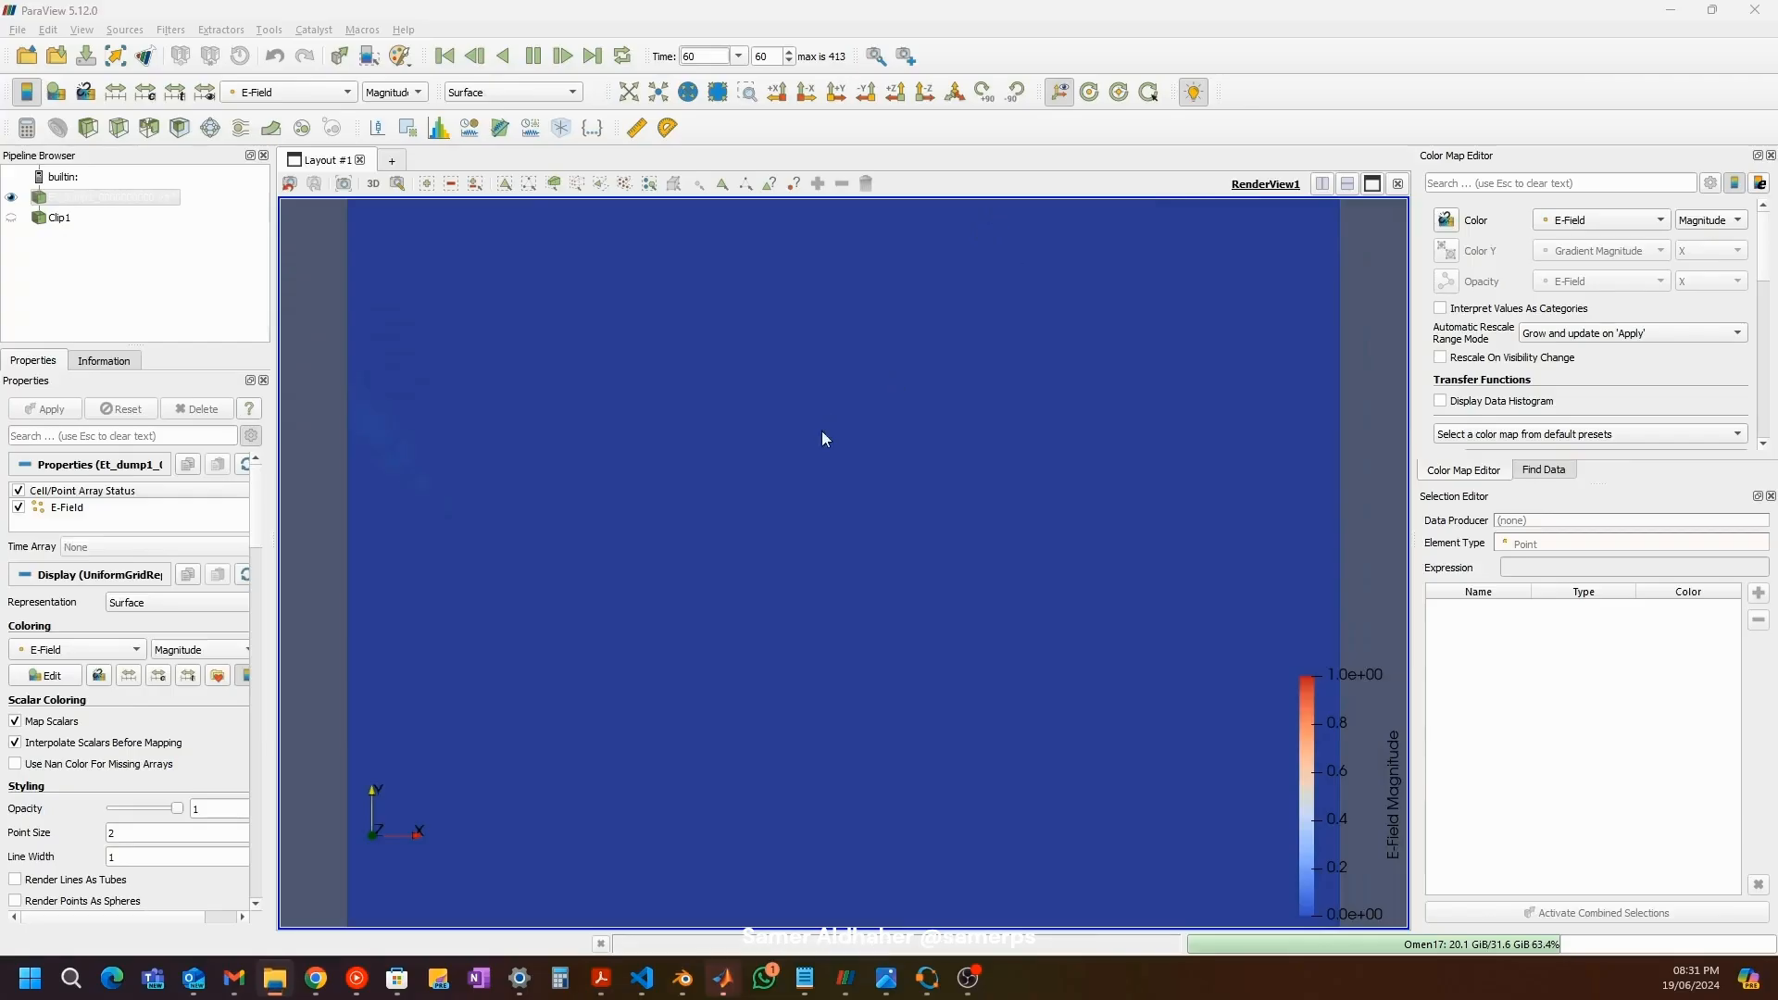
Step: Pause the animation, set the maximum of the E-field colour range to 0.25 and resume playback
click(534, 56)
click(145, 91)
key(Tab)
text(0.25)
key(Return)
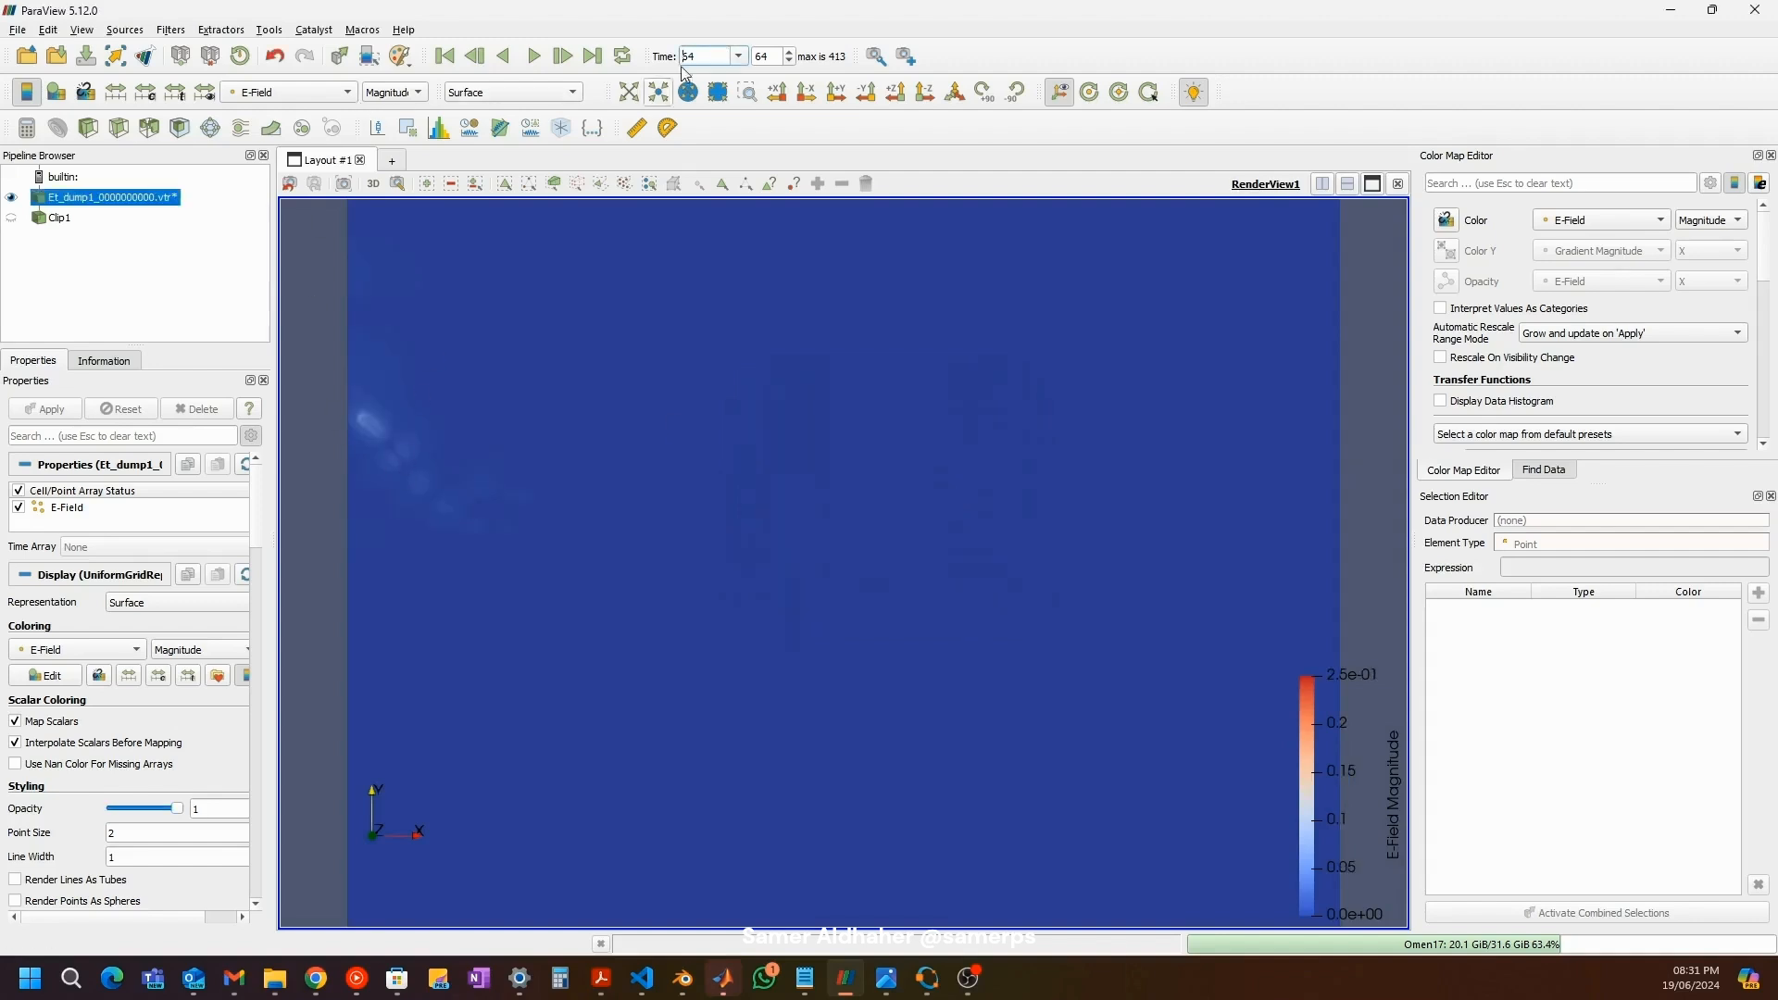
click(532, 58)
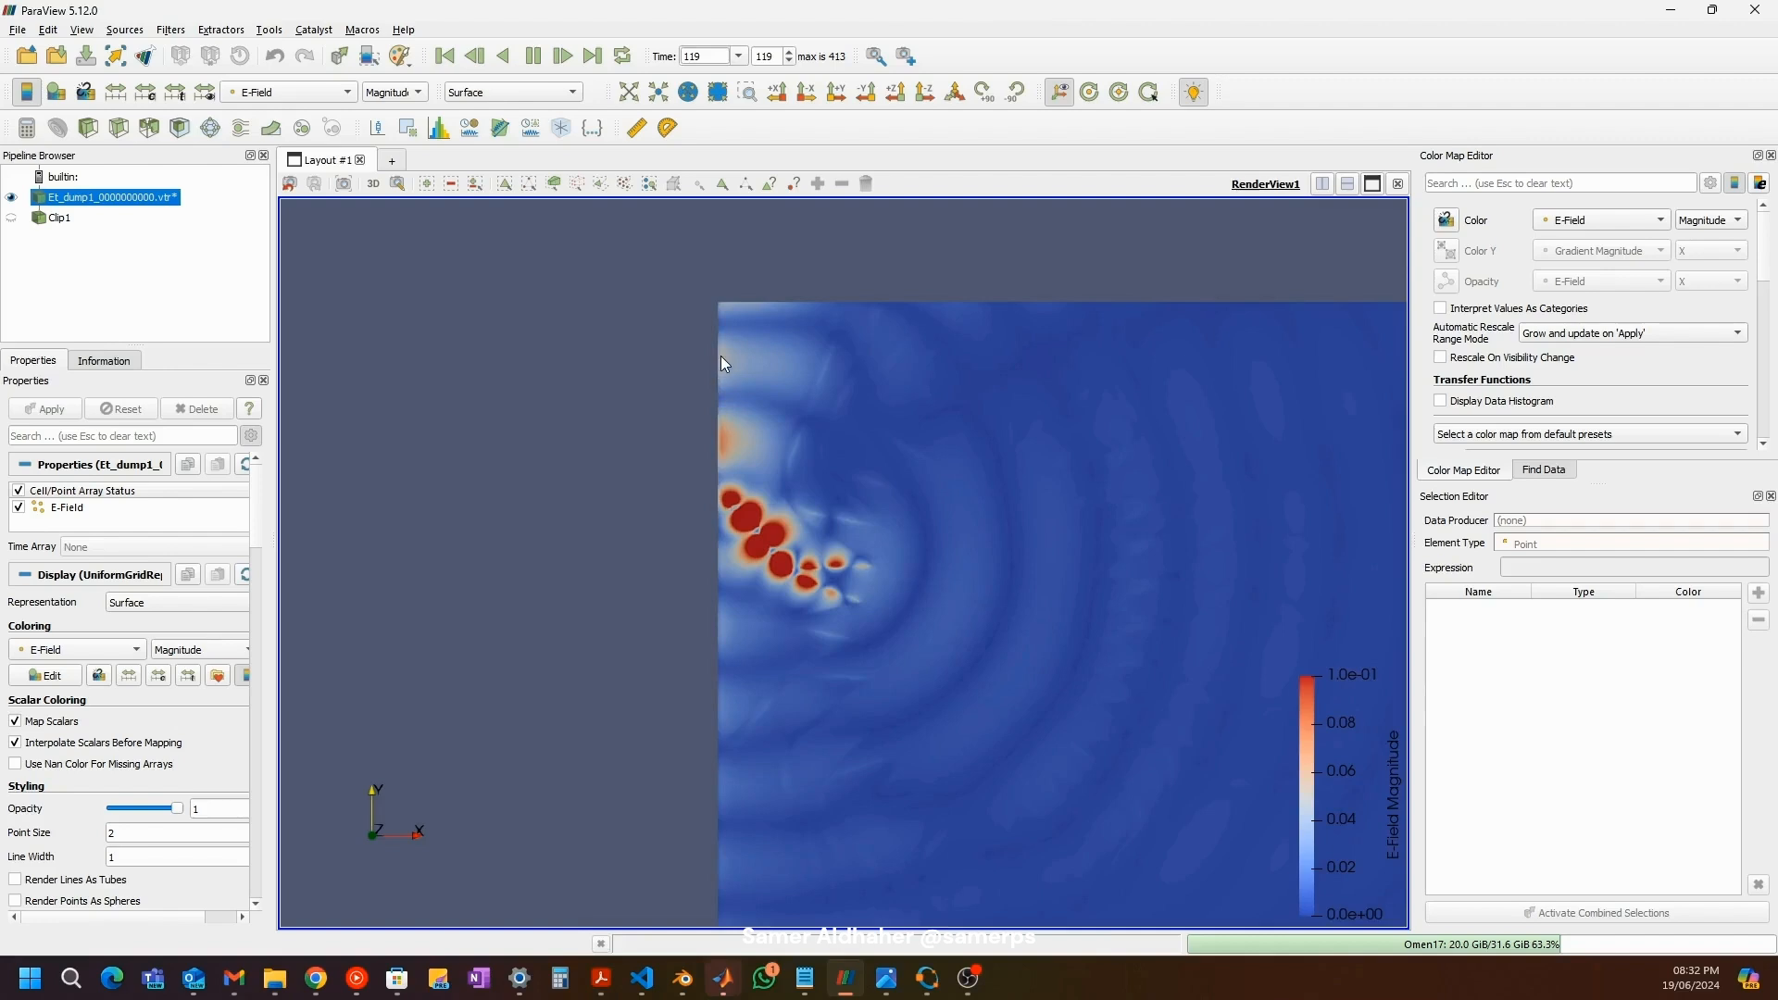
Step: Examine the wave near the feed port, pause the animation and inspect the field volume from its side
scroll(859, 464, up, 2)
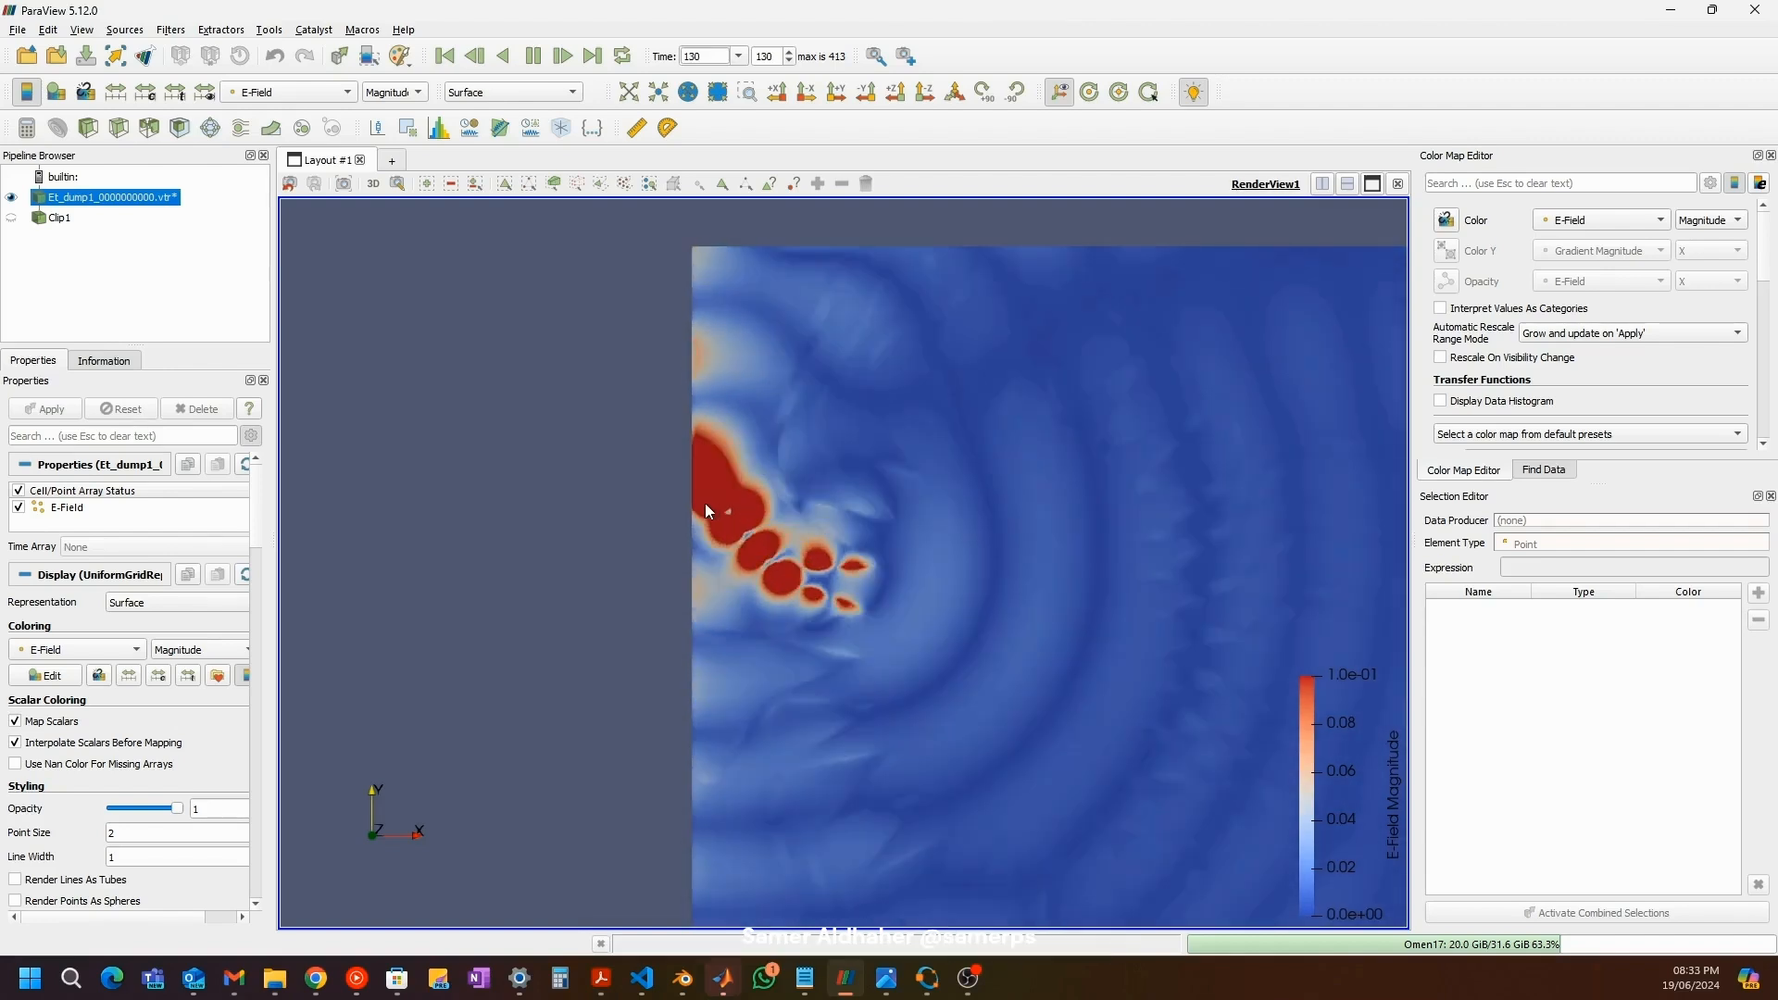
scroll(876, 523, down, 2)
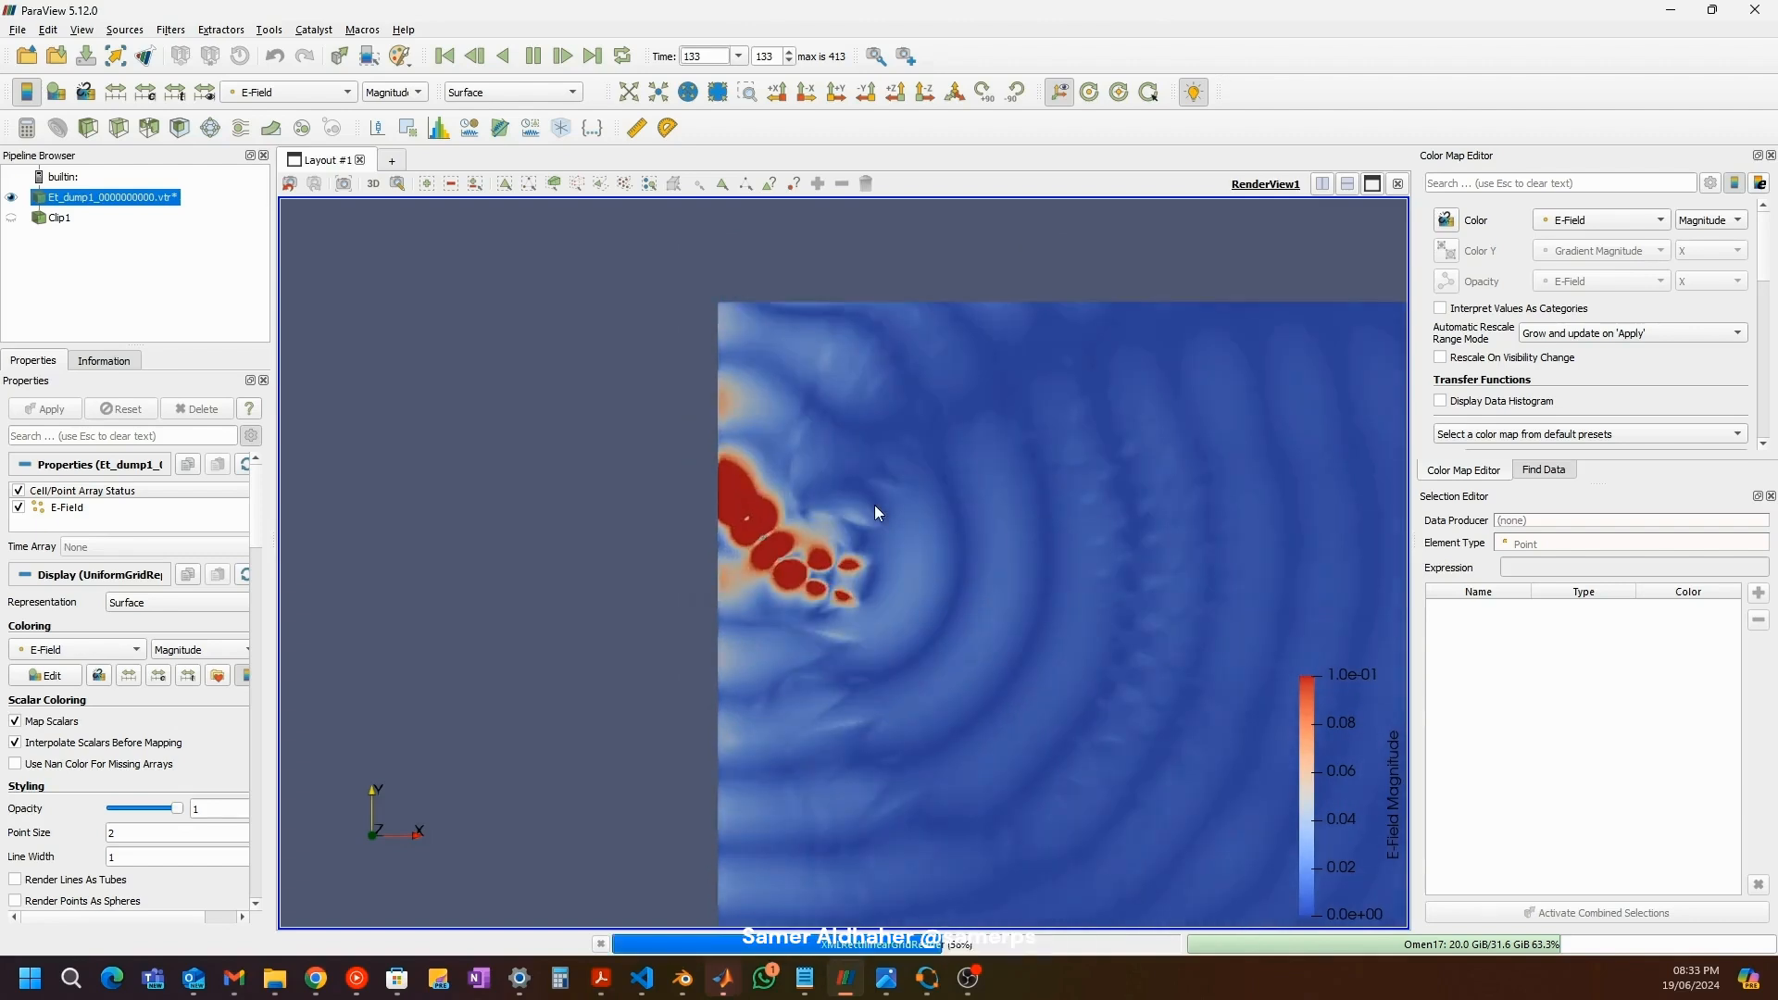
click(534, 59)
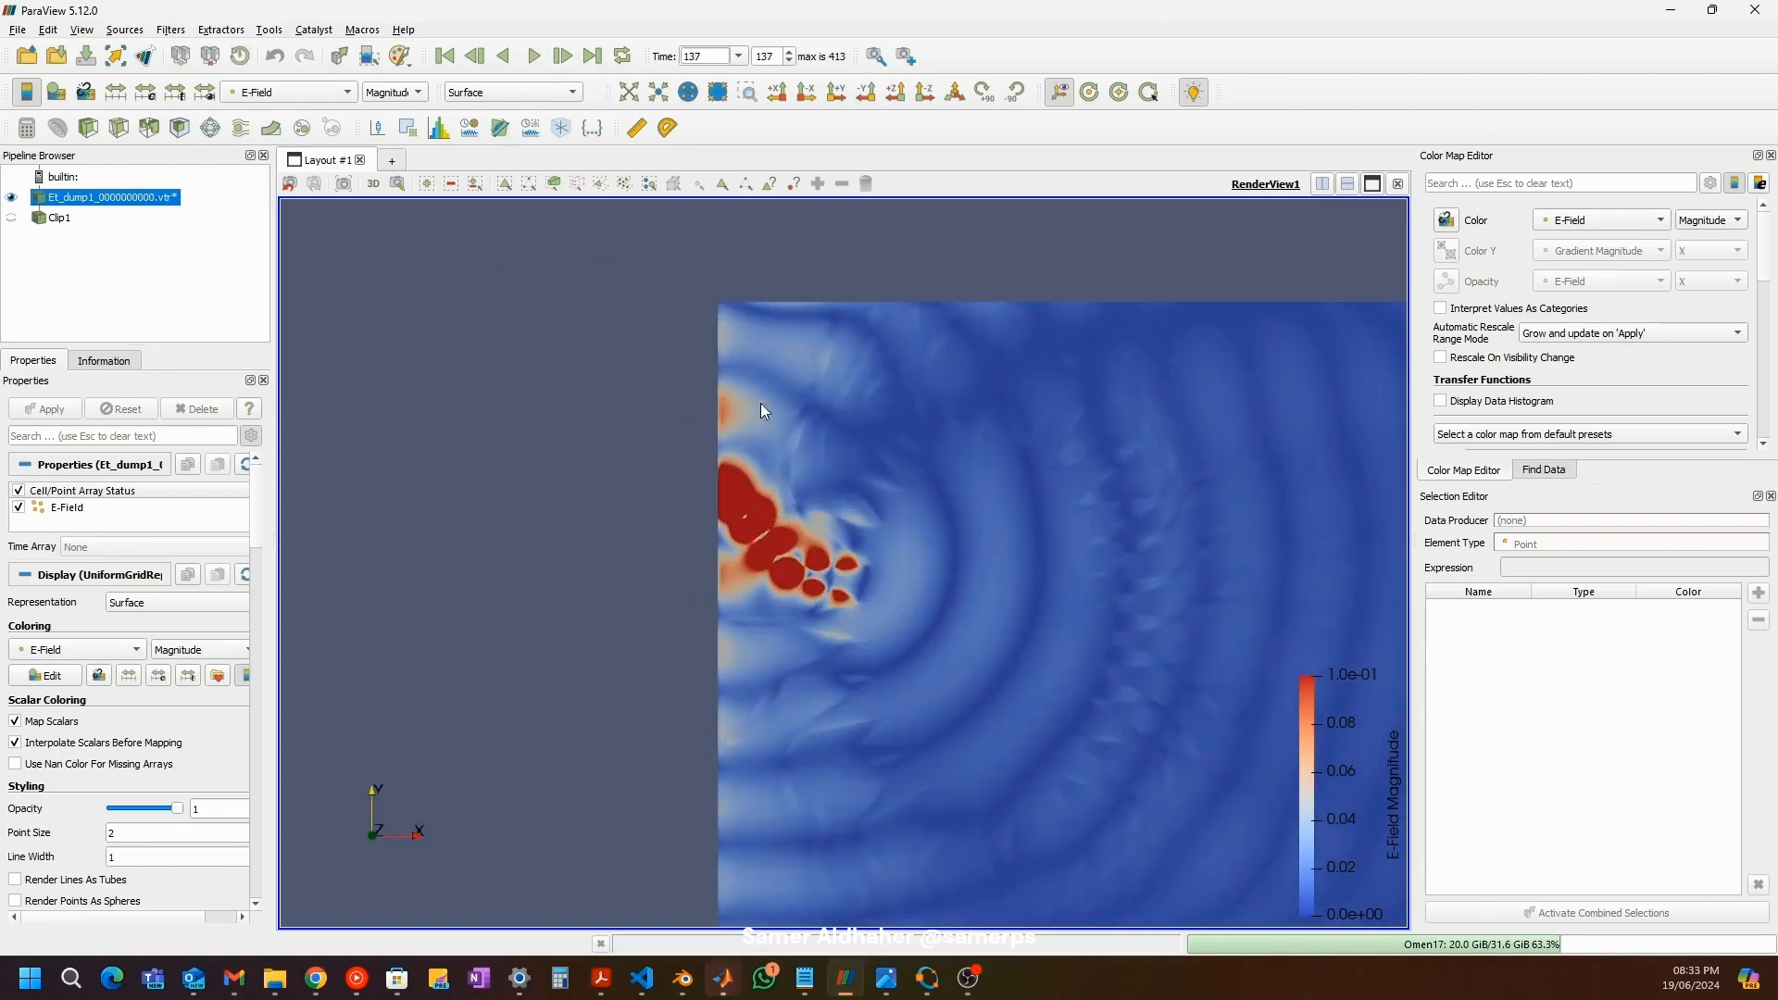
scroll(856, 499, down, 4)
drag(855, 498, 693, 599)
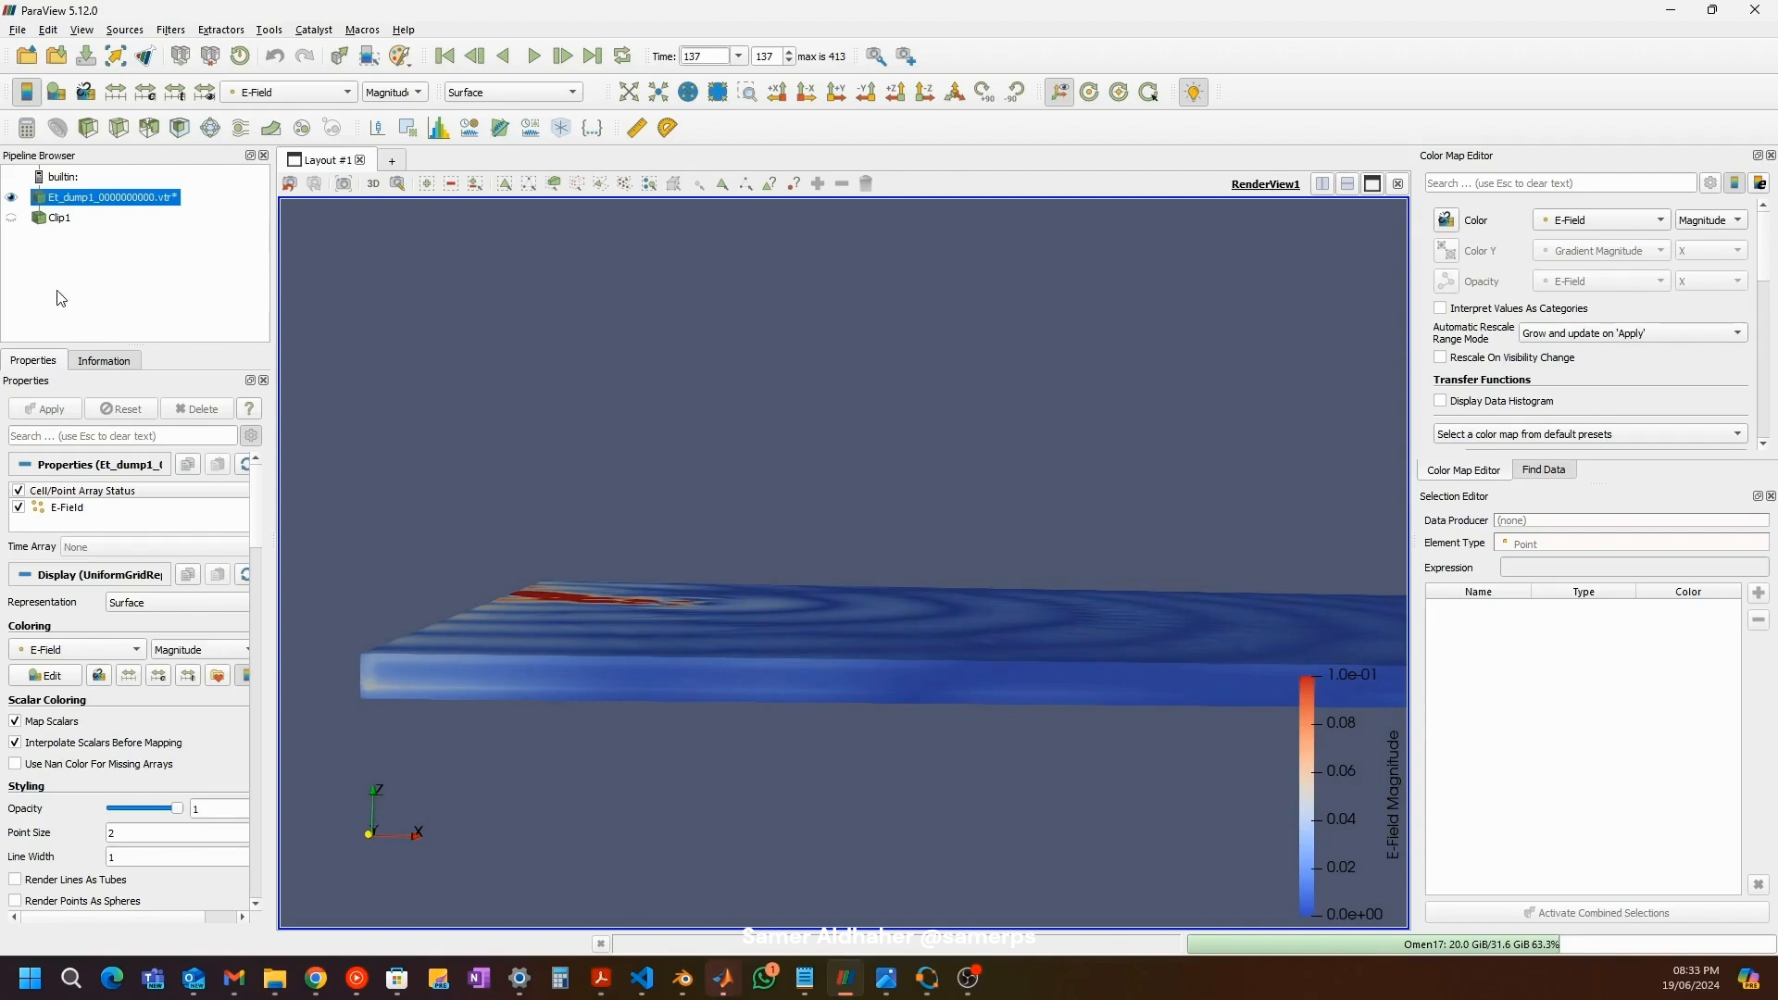
Step: Show the Clip1 cut instead of the full Et_dump1 dataset to expose the field inside the lens
click(61, 218)
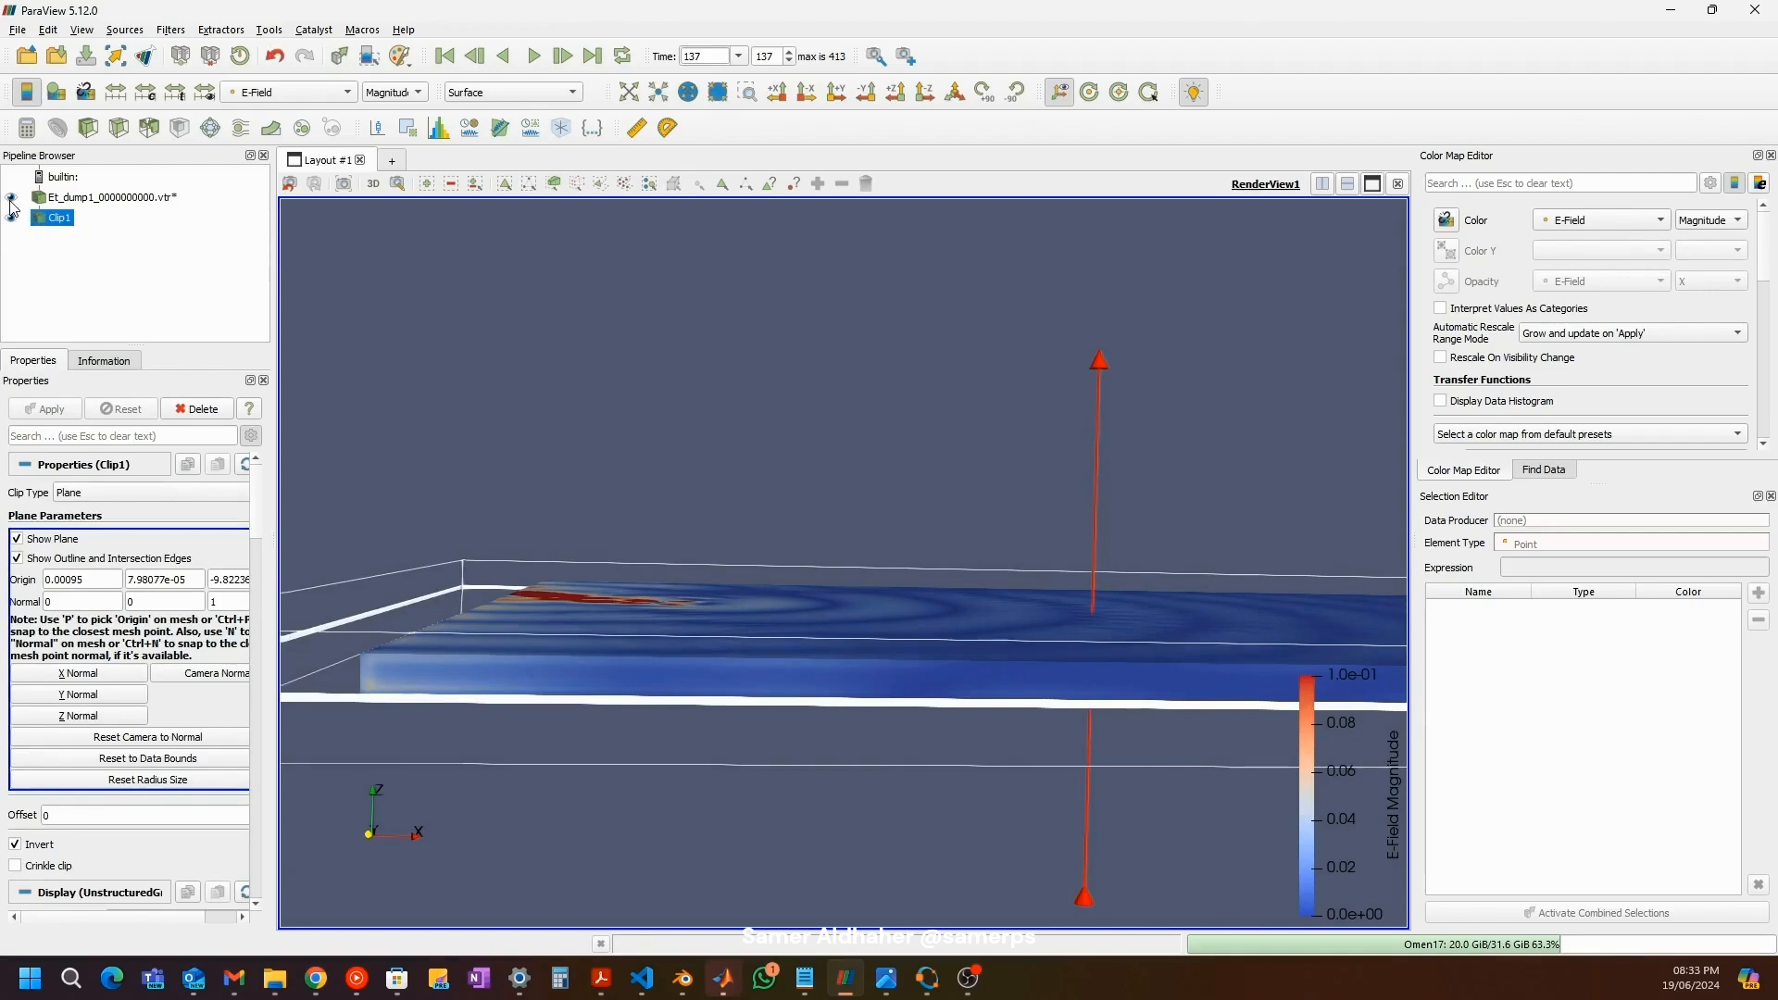
click(11, 218)
drag(698, 484, 705, 606)
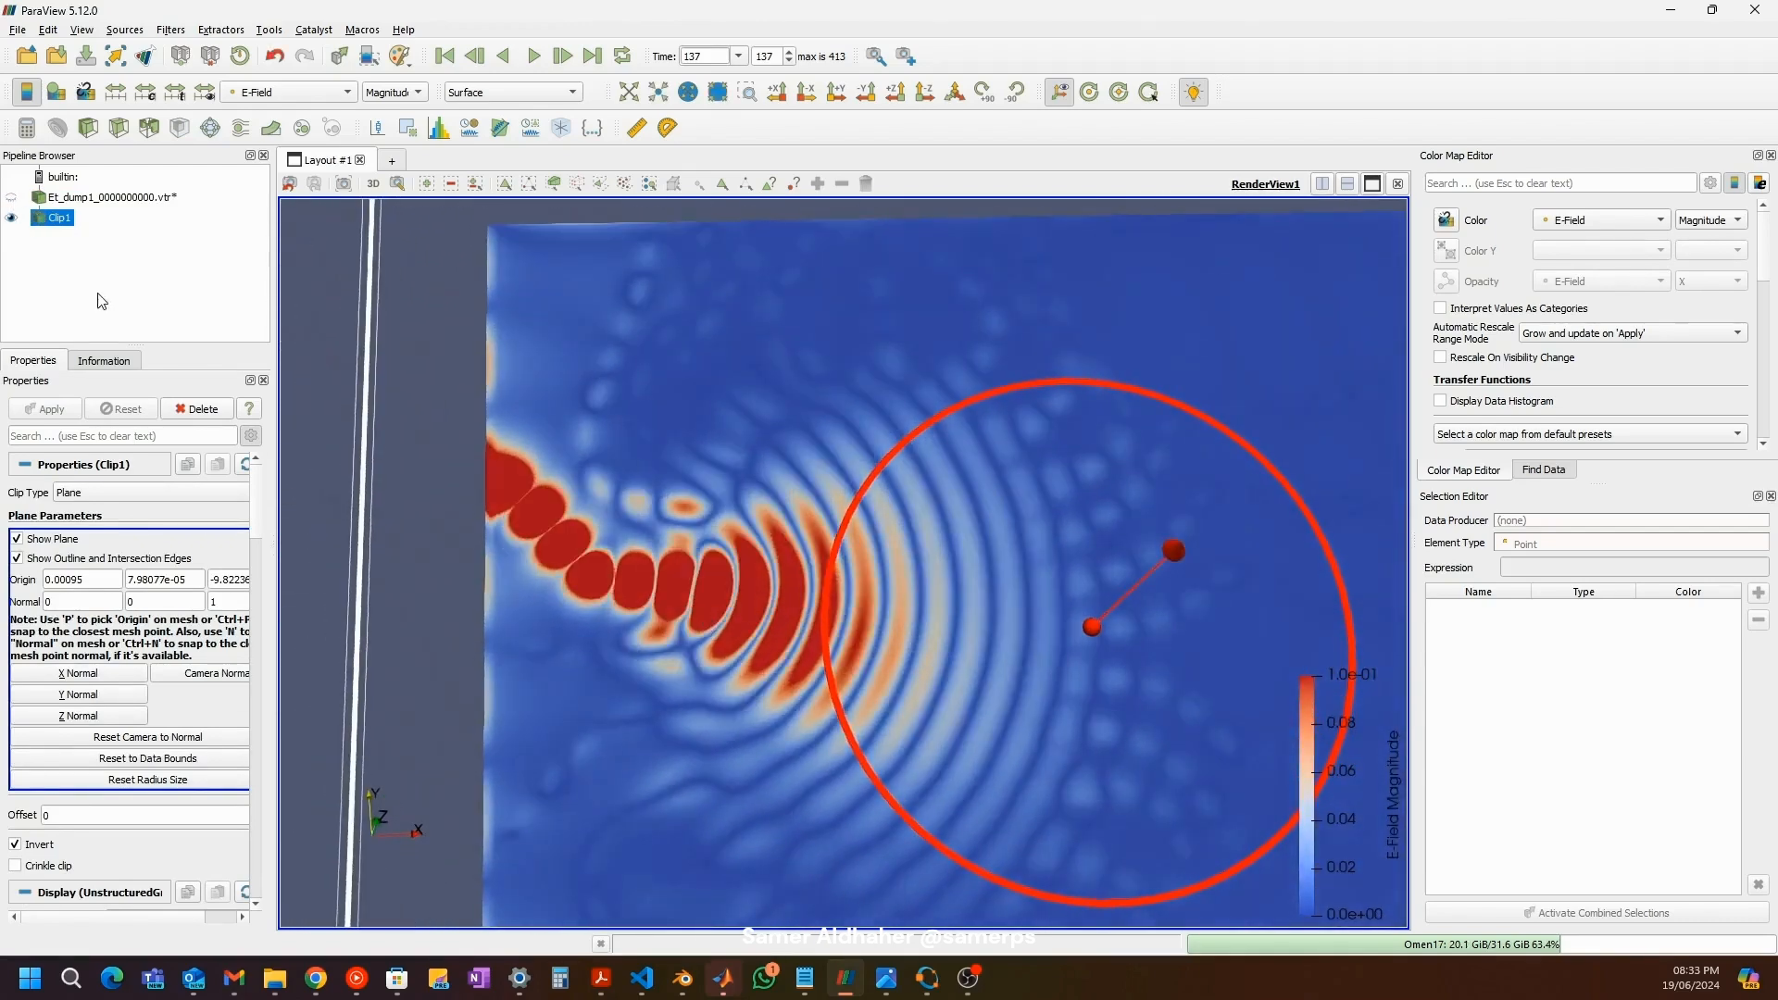
Step: Select the Et_dump1 dataset and align the camera with the -Z direction for a straight plan view of the clipped field
click(141, 198)
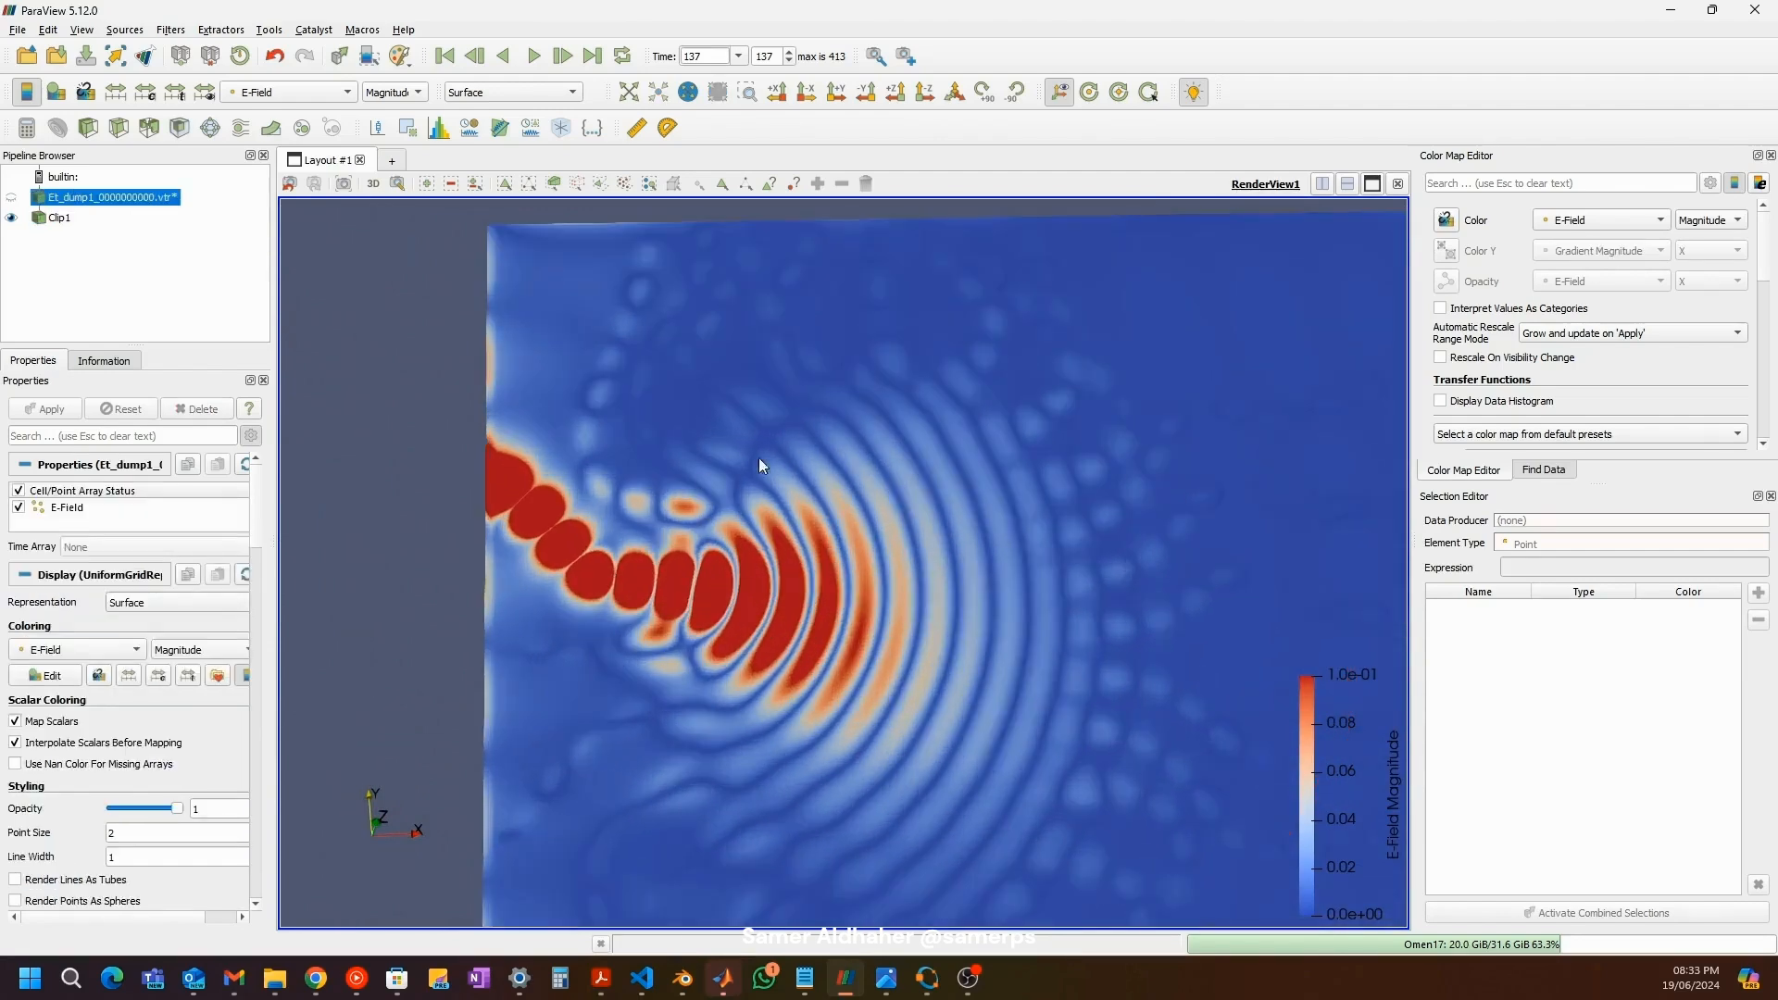
click(867, 94)
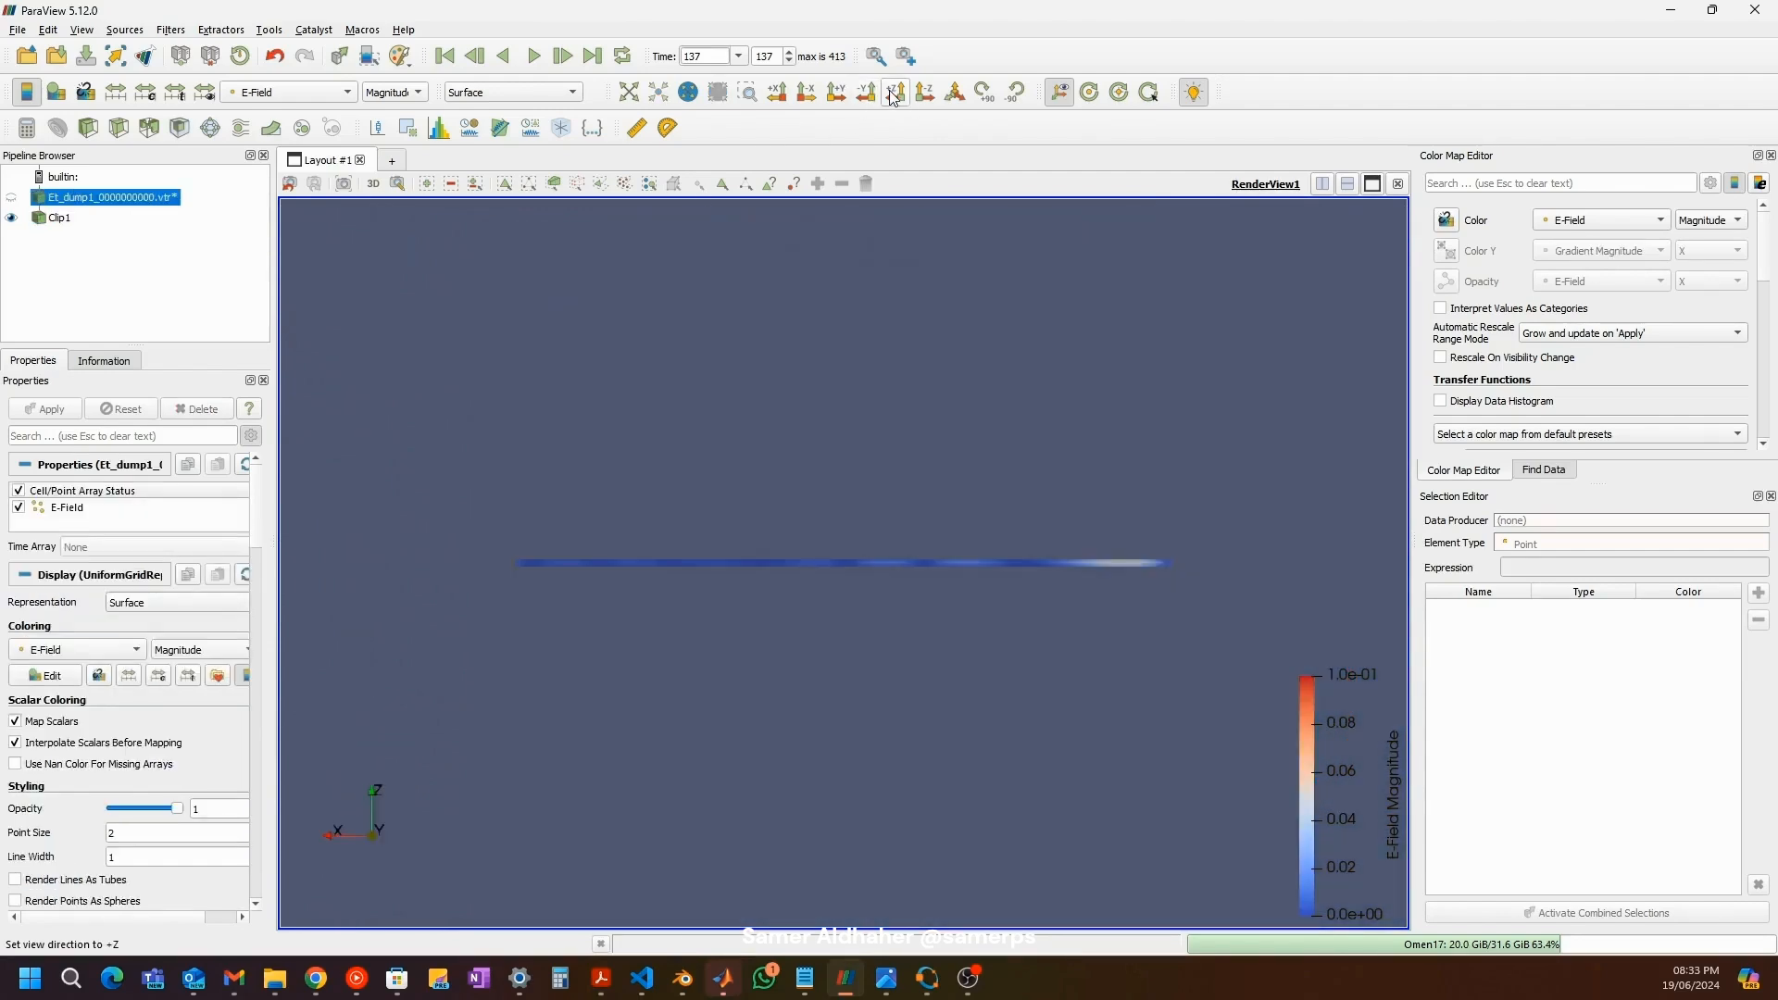
click(895, 95)
click(924, 95)
scroll(685, 486, up, 5)
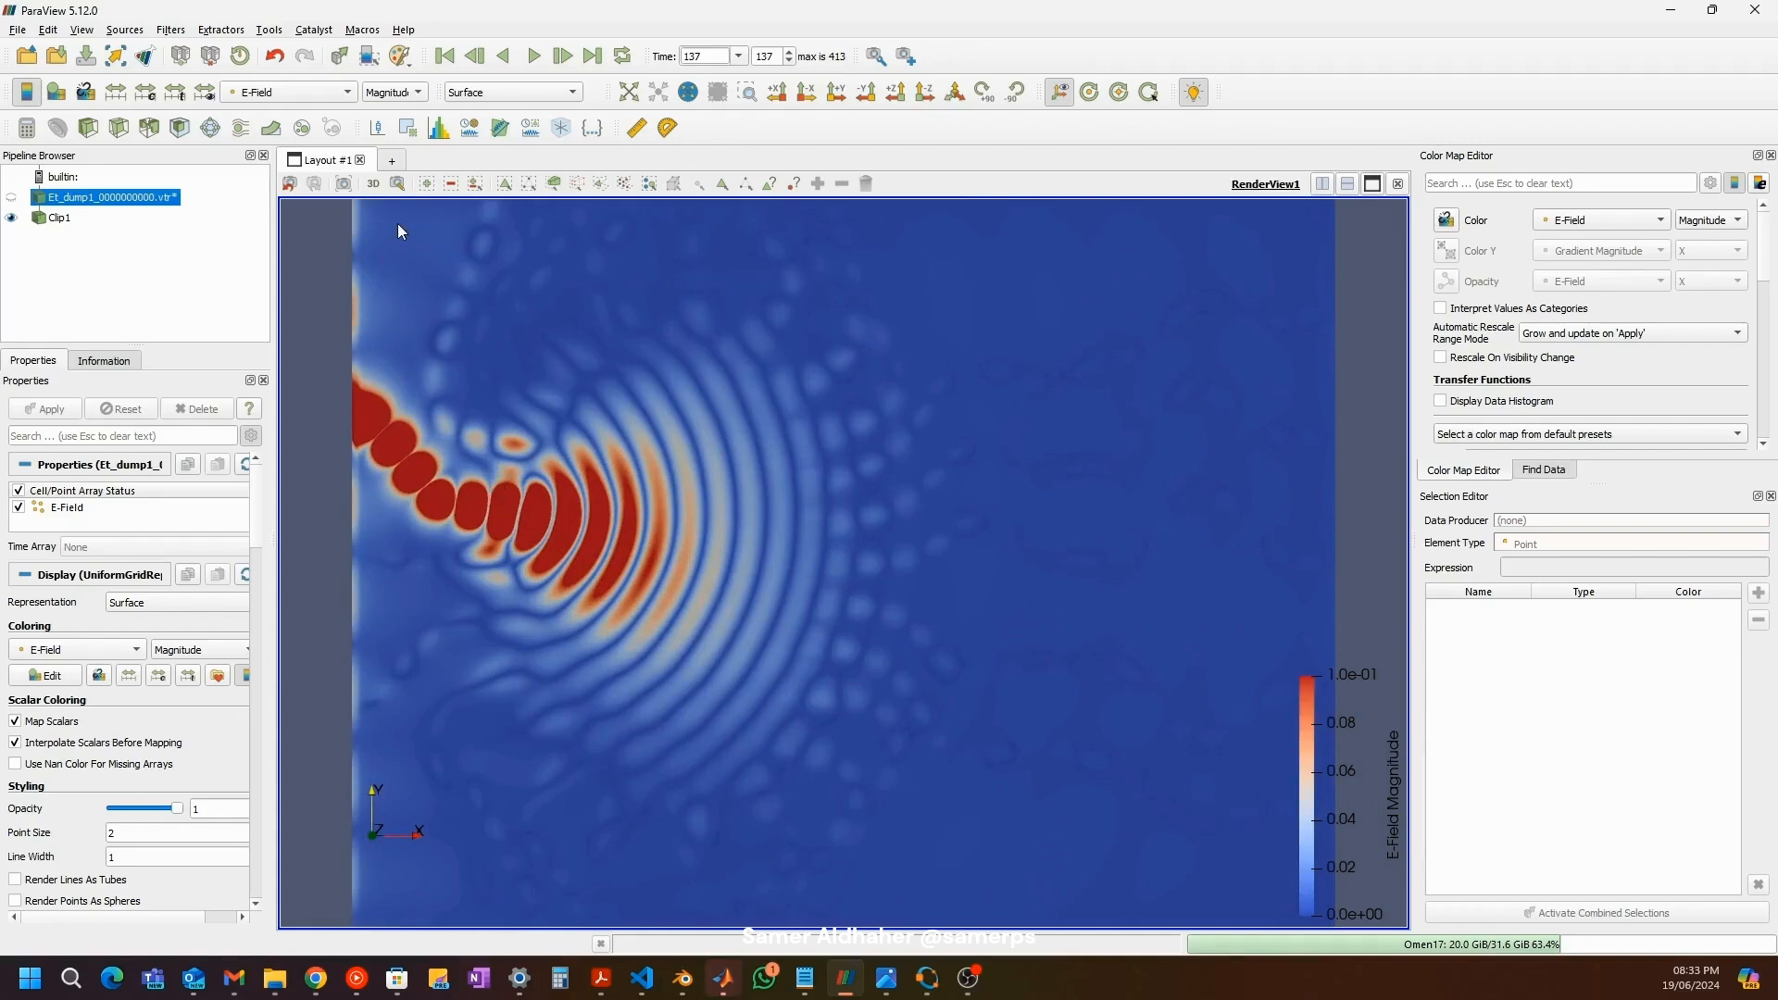
Step: Advance the animation a few time steps, pause it and set the maximum of the E-field colour range to 0.5
click(534, 55)
click(538, 63)
click(146, 93)
double_click(985, 502)
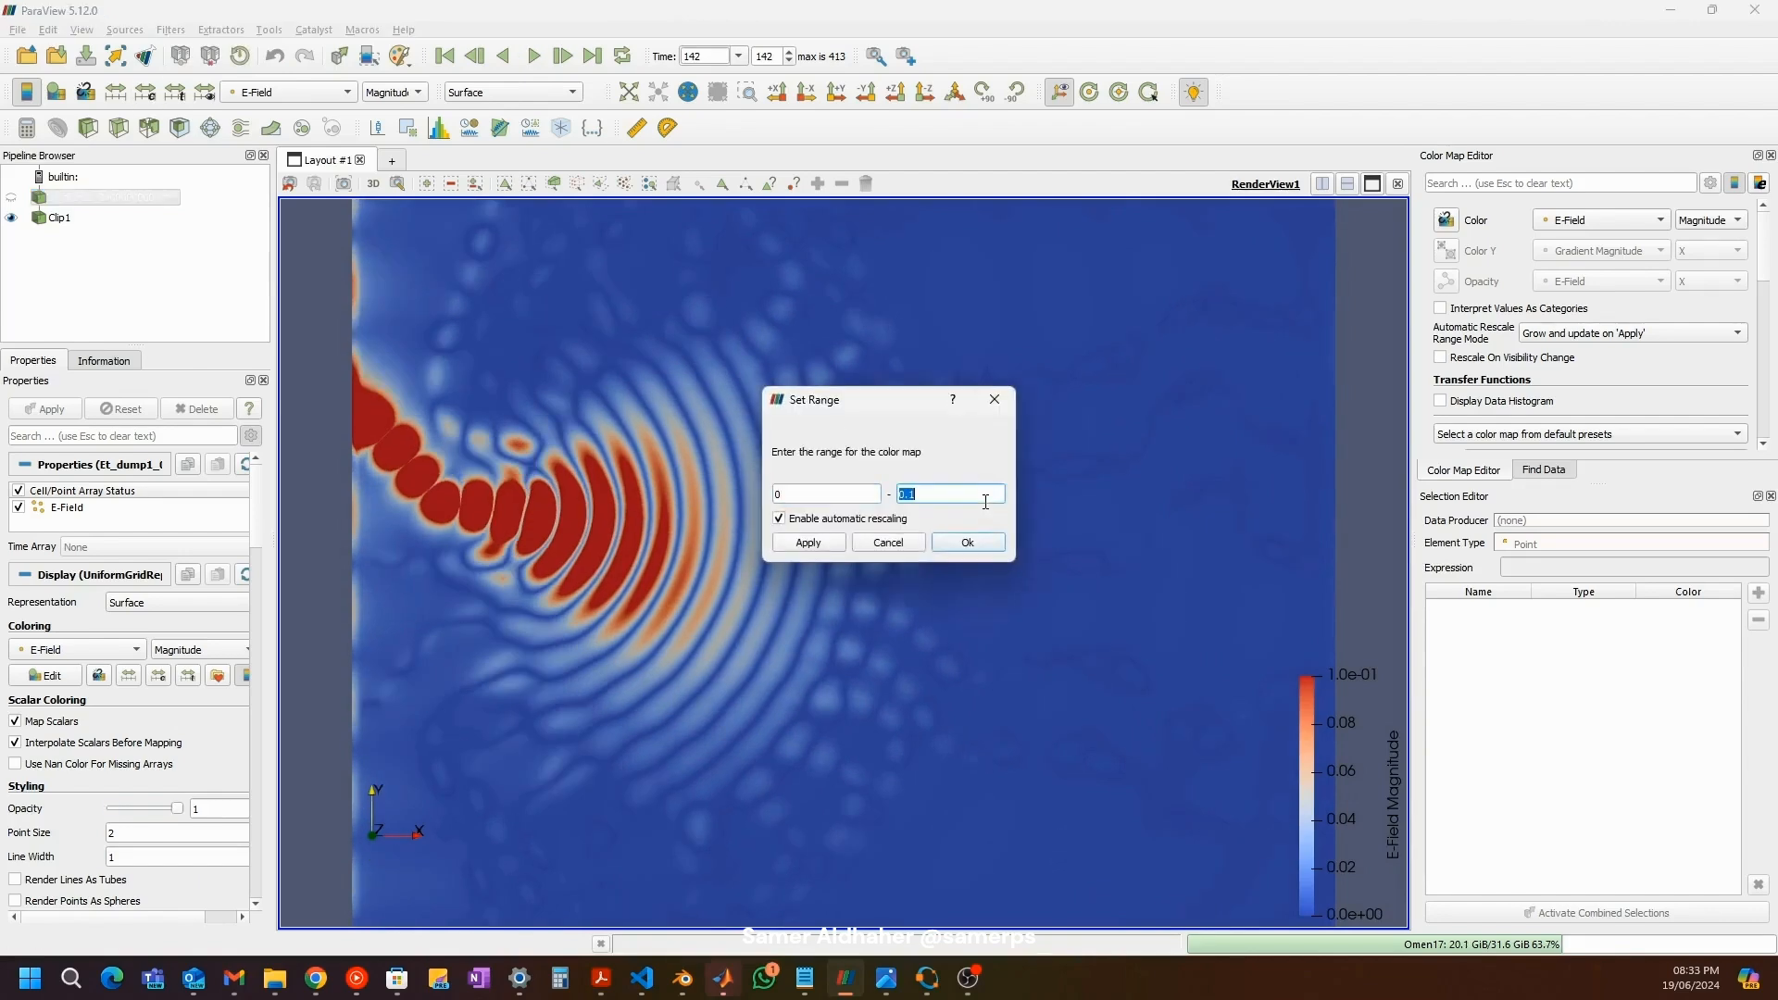
text(0.5)
key(Return)
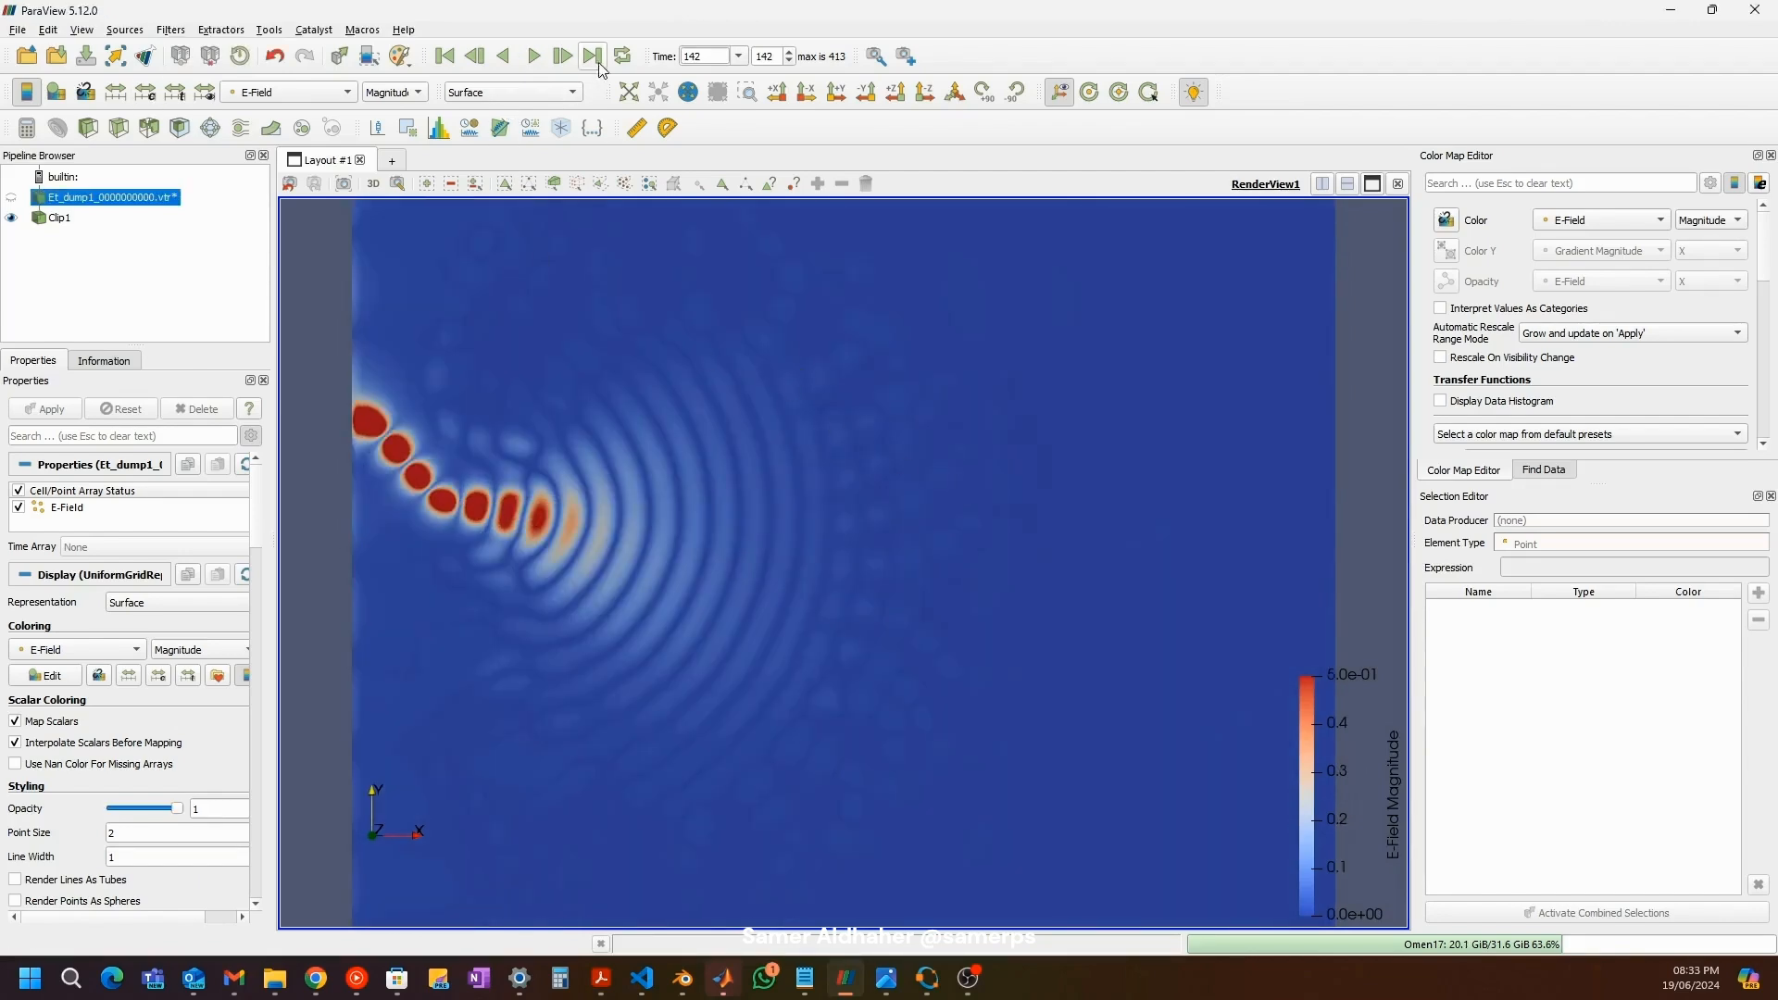
Step: Jump to time step 200, play the wave crossing the lens into the output lines, and pause it
double_click(721, 56)
text(200)
key(Return)
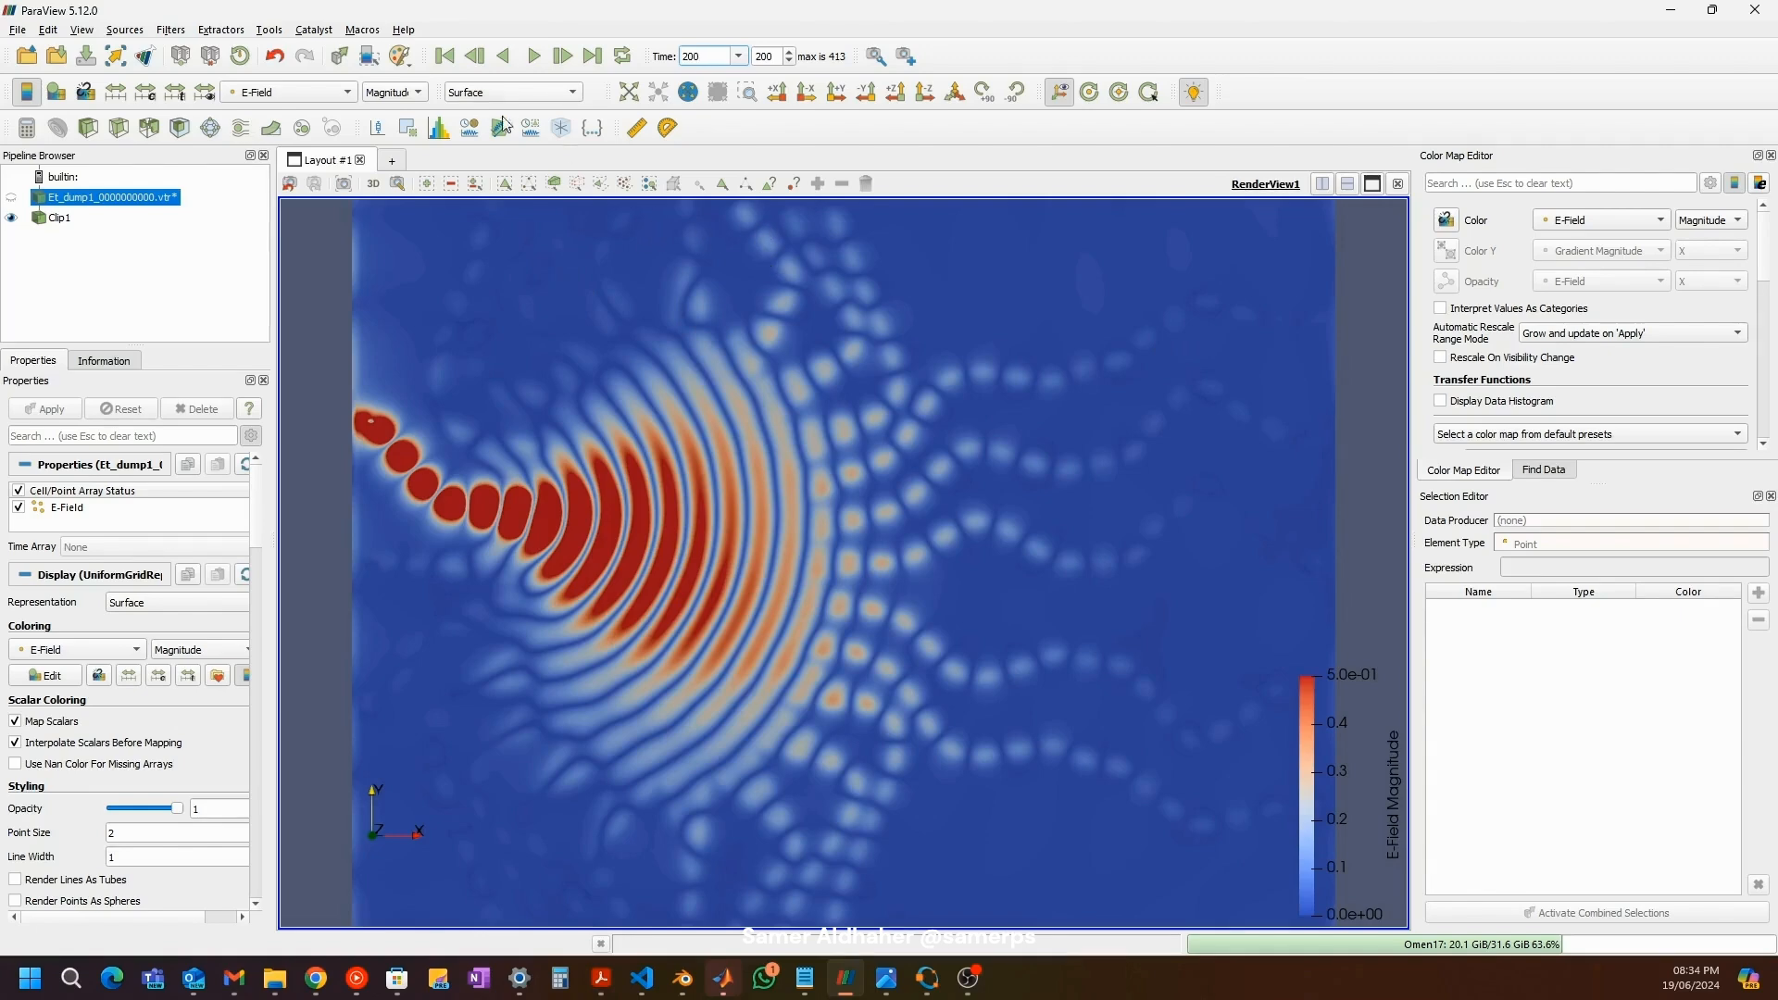
click(534, 57)
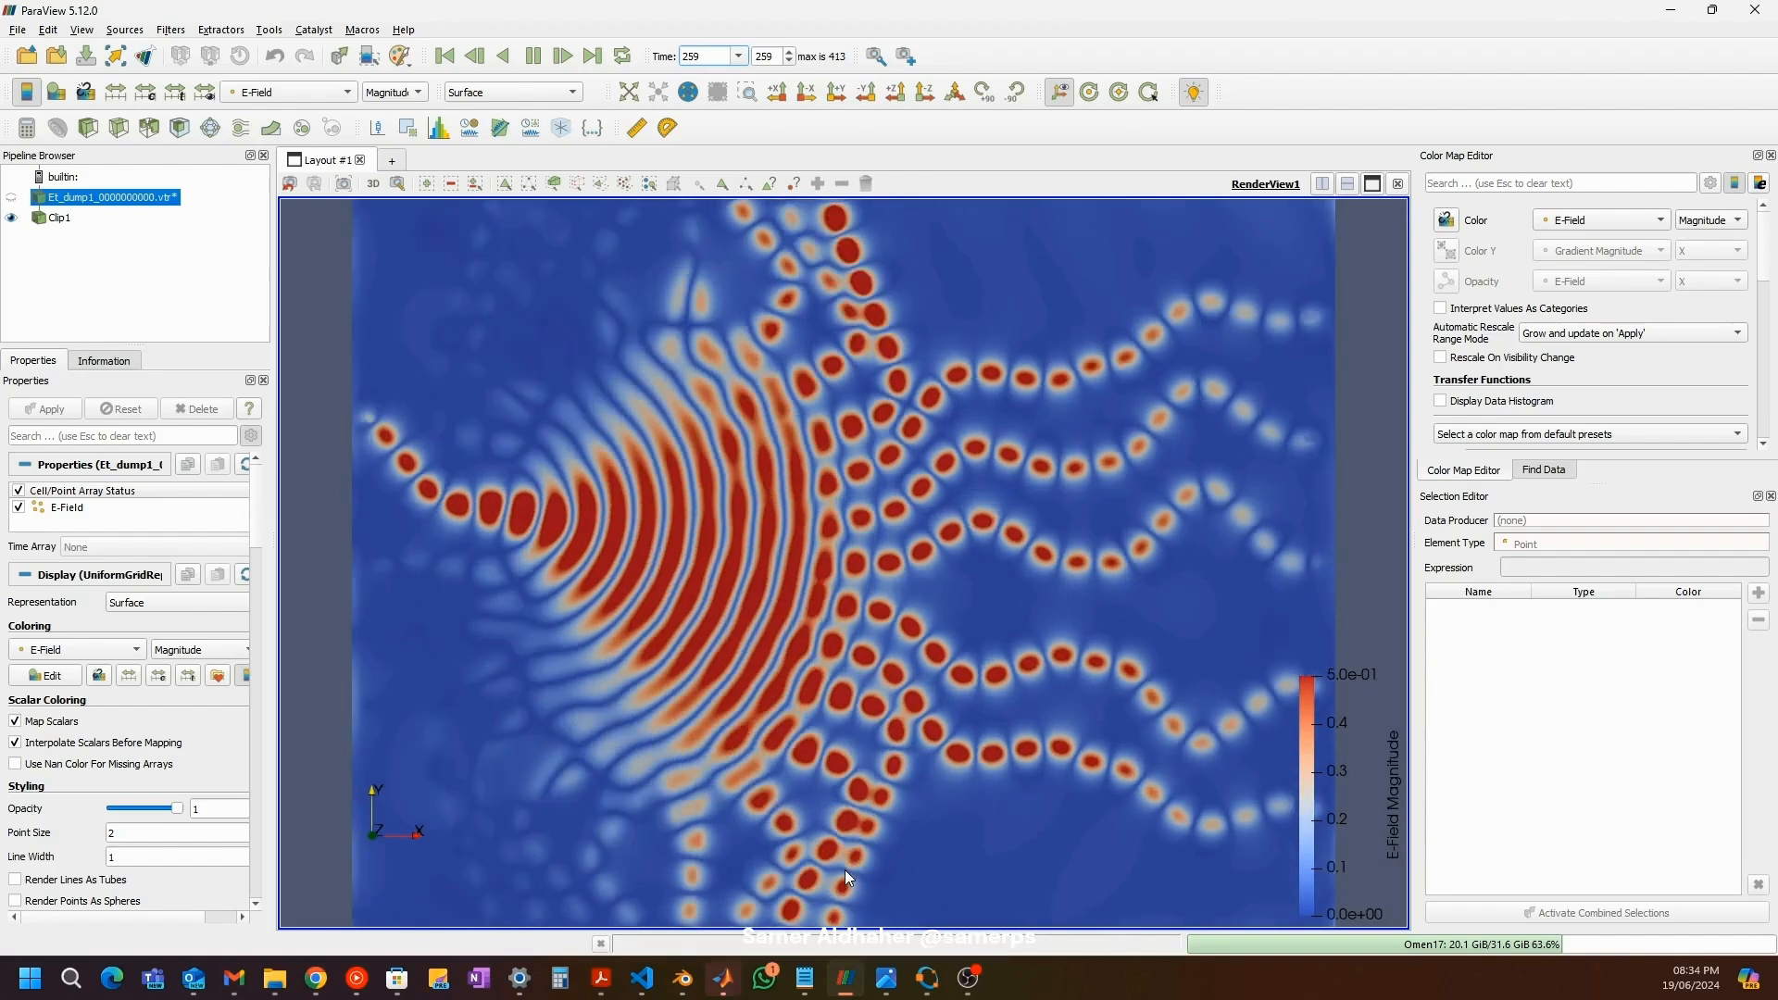
click(533, 55)
Step: Compare the E-field at time step 300 with the field at time step 250
drag(708, 55, 646, 57)
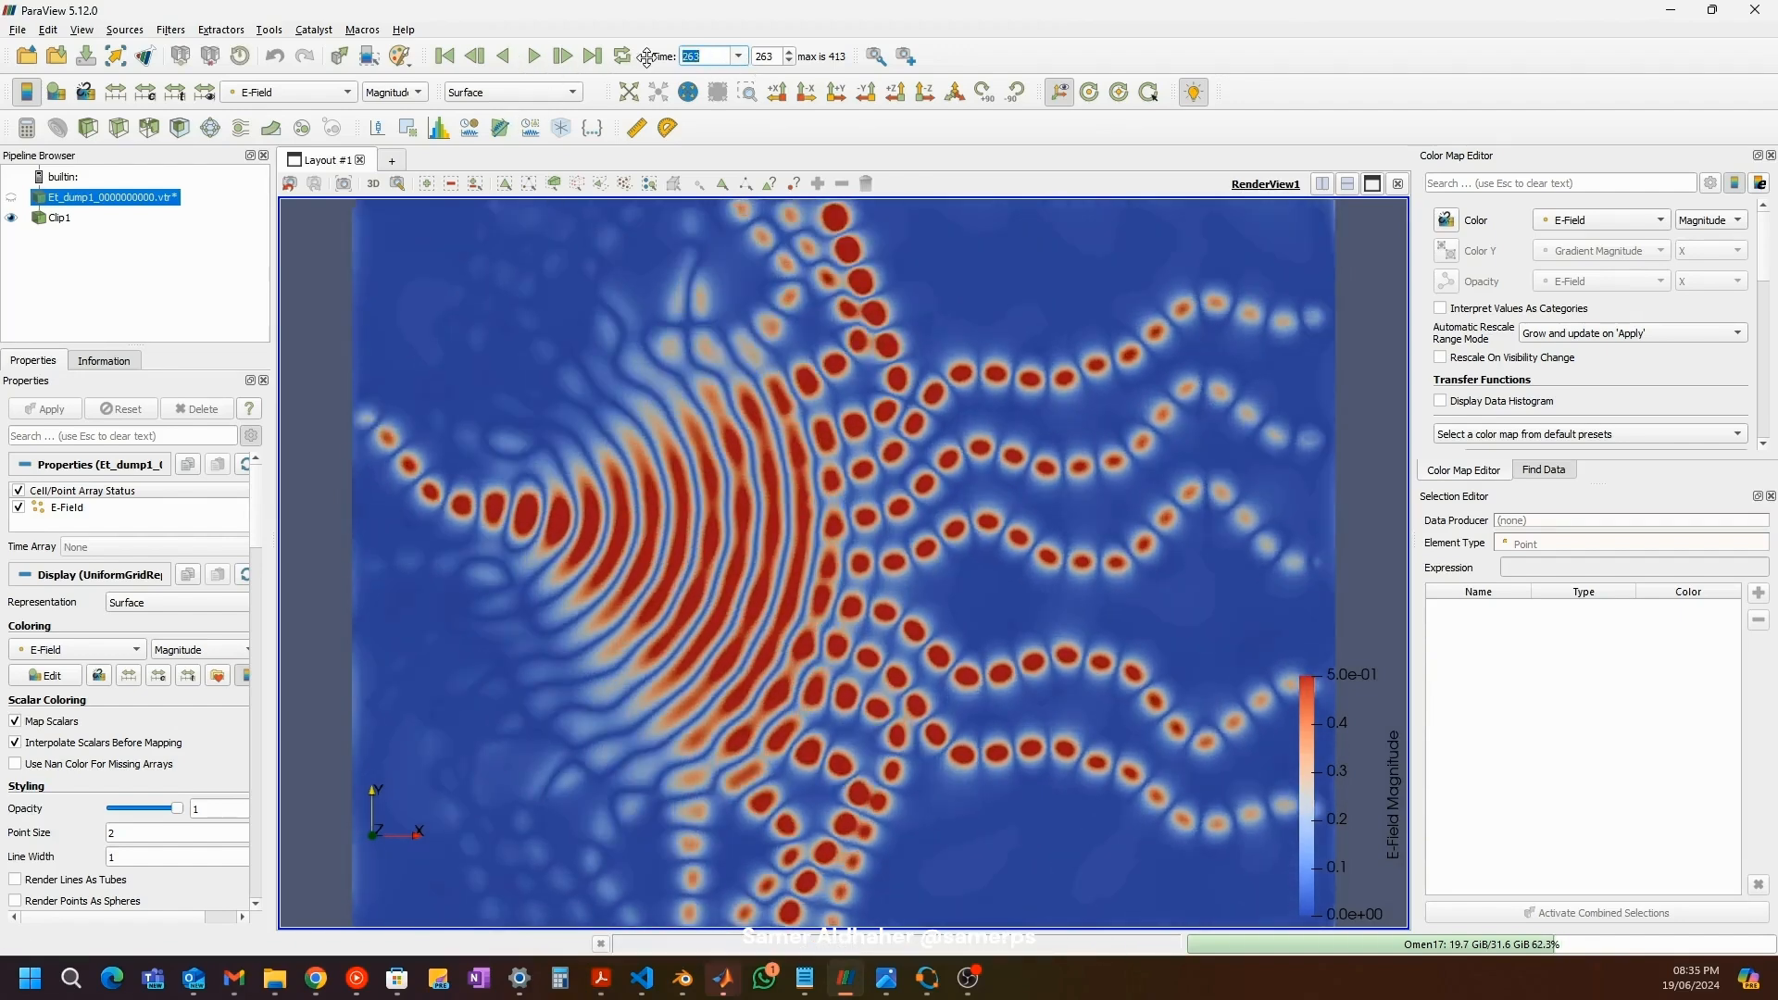
text(300)
key(Return)
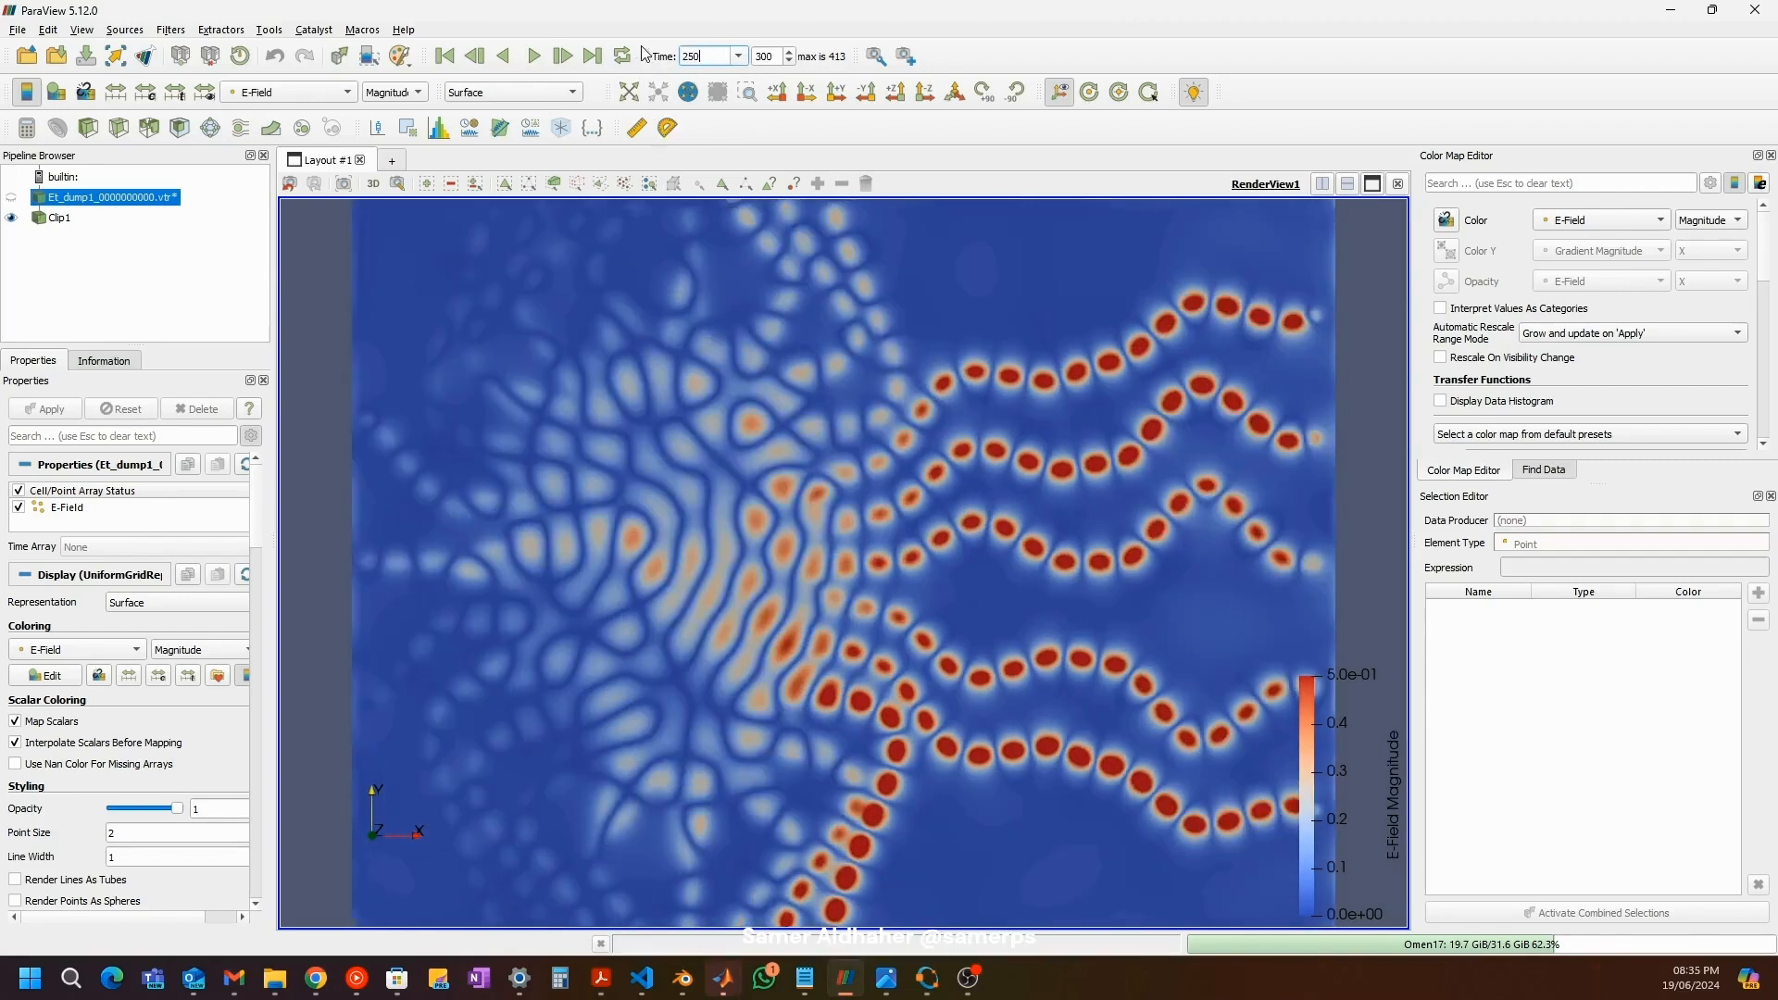
key(Return)
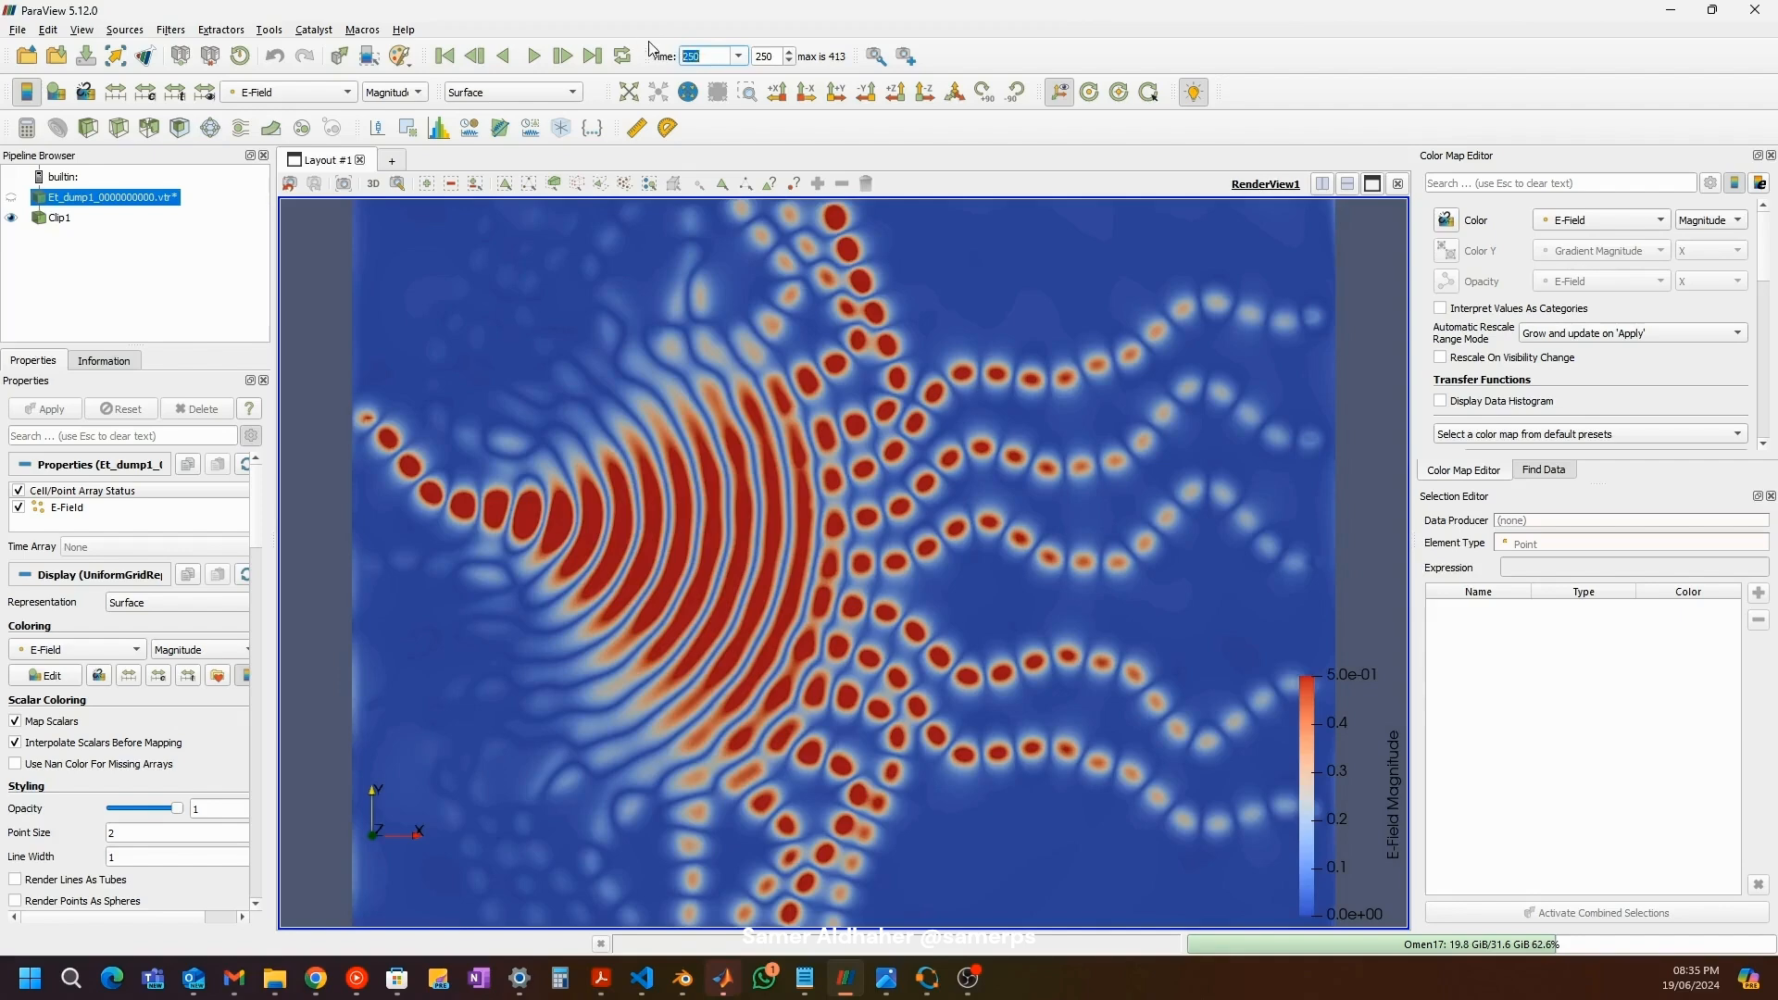
Step: Go to time step 275 and play the E-field animation onward from there
text(275)
key(Return)
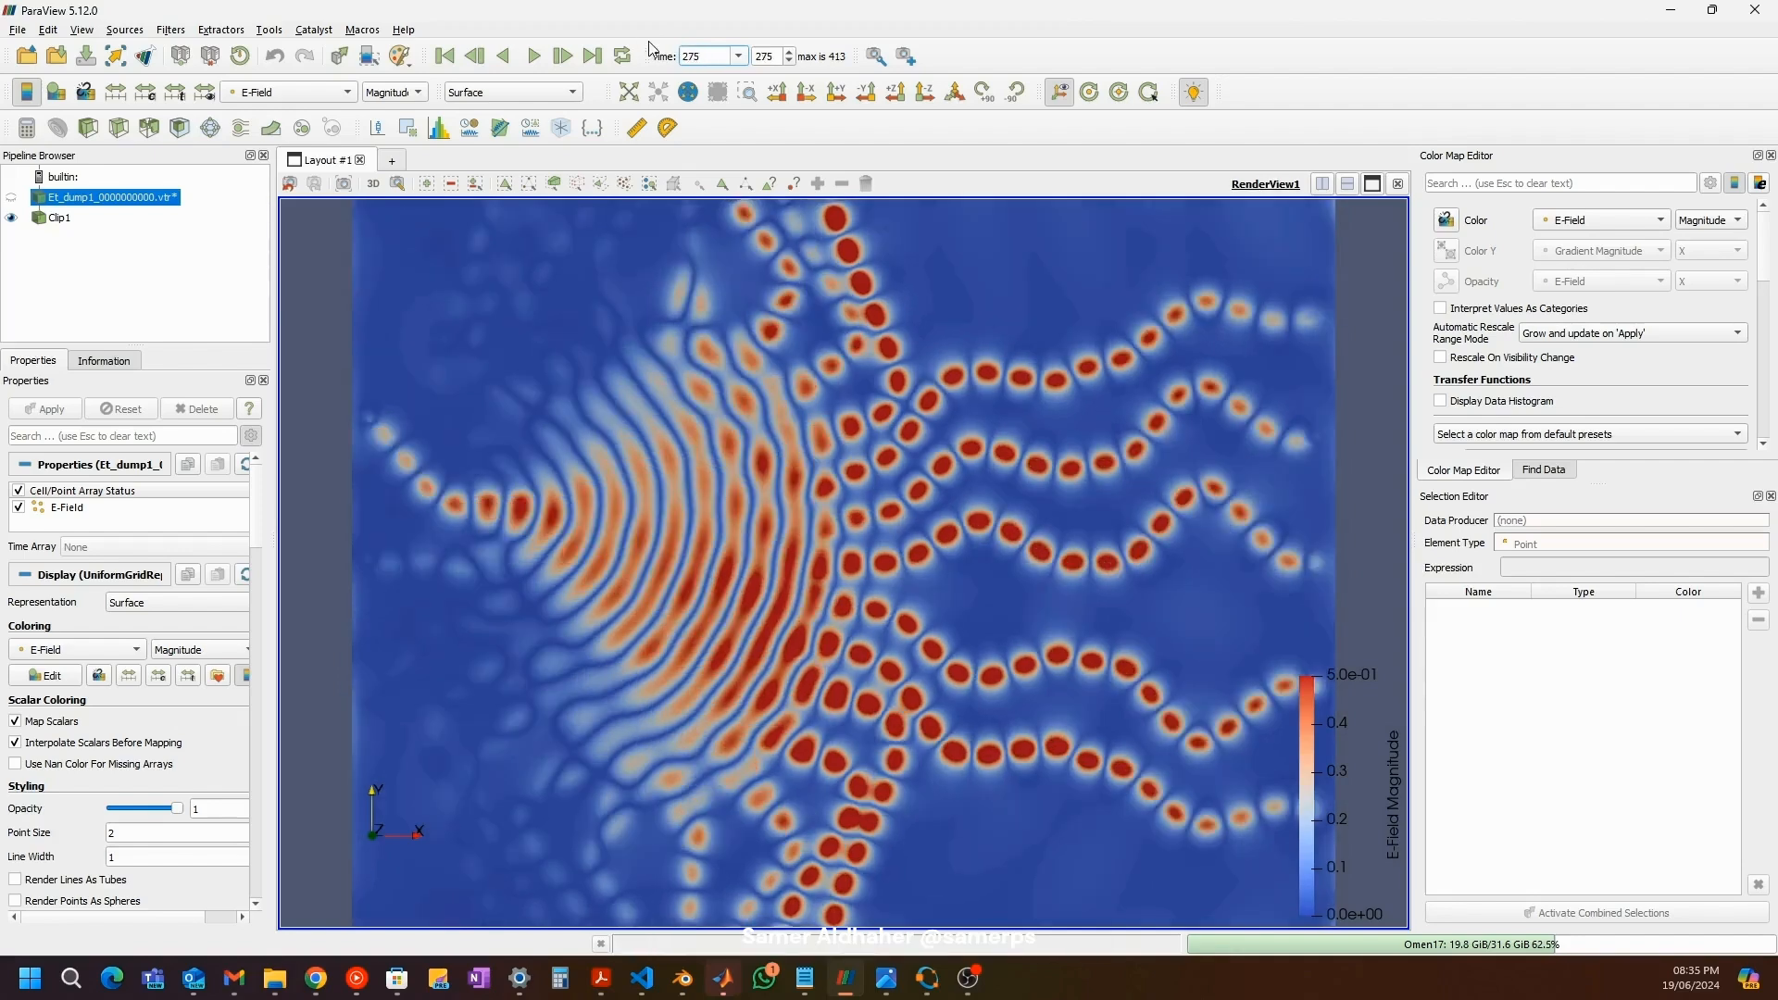
click(534, 56)
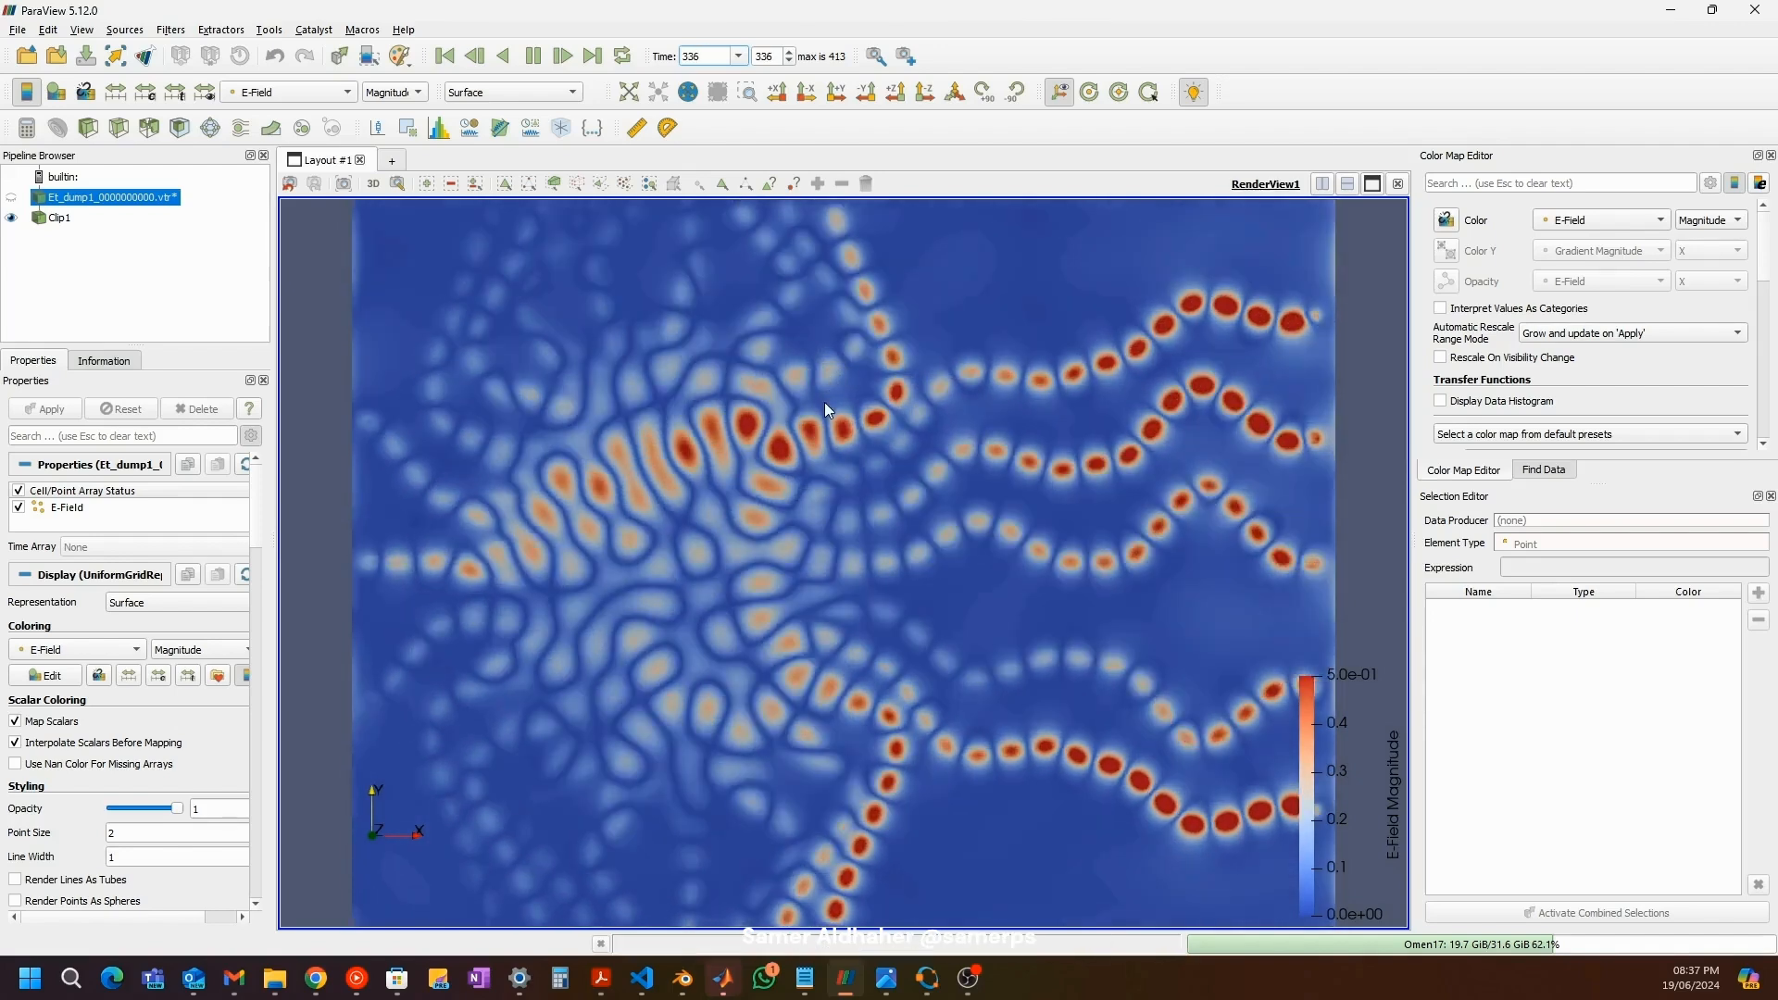
Step: Set the animation time to 250 for the tilted view of the field
drag(786, 431, 976, 508)
drag(1217, 469, 1200, 499)
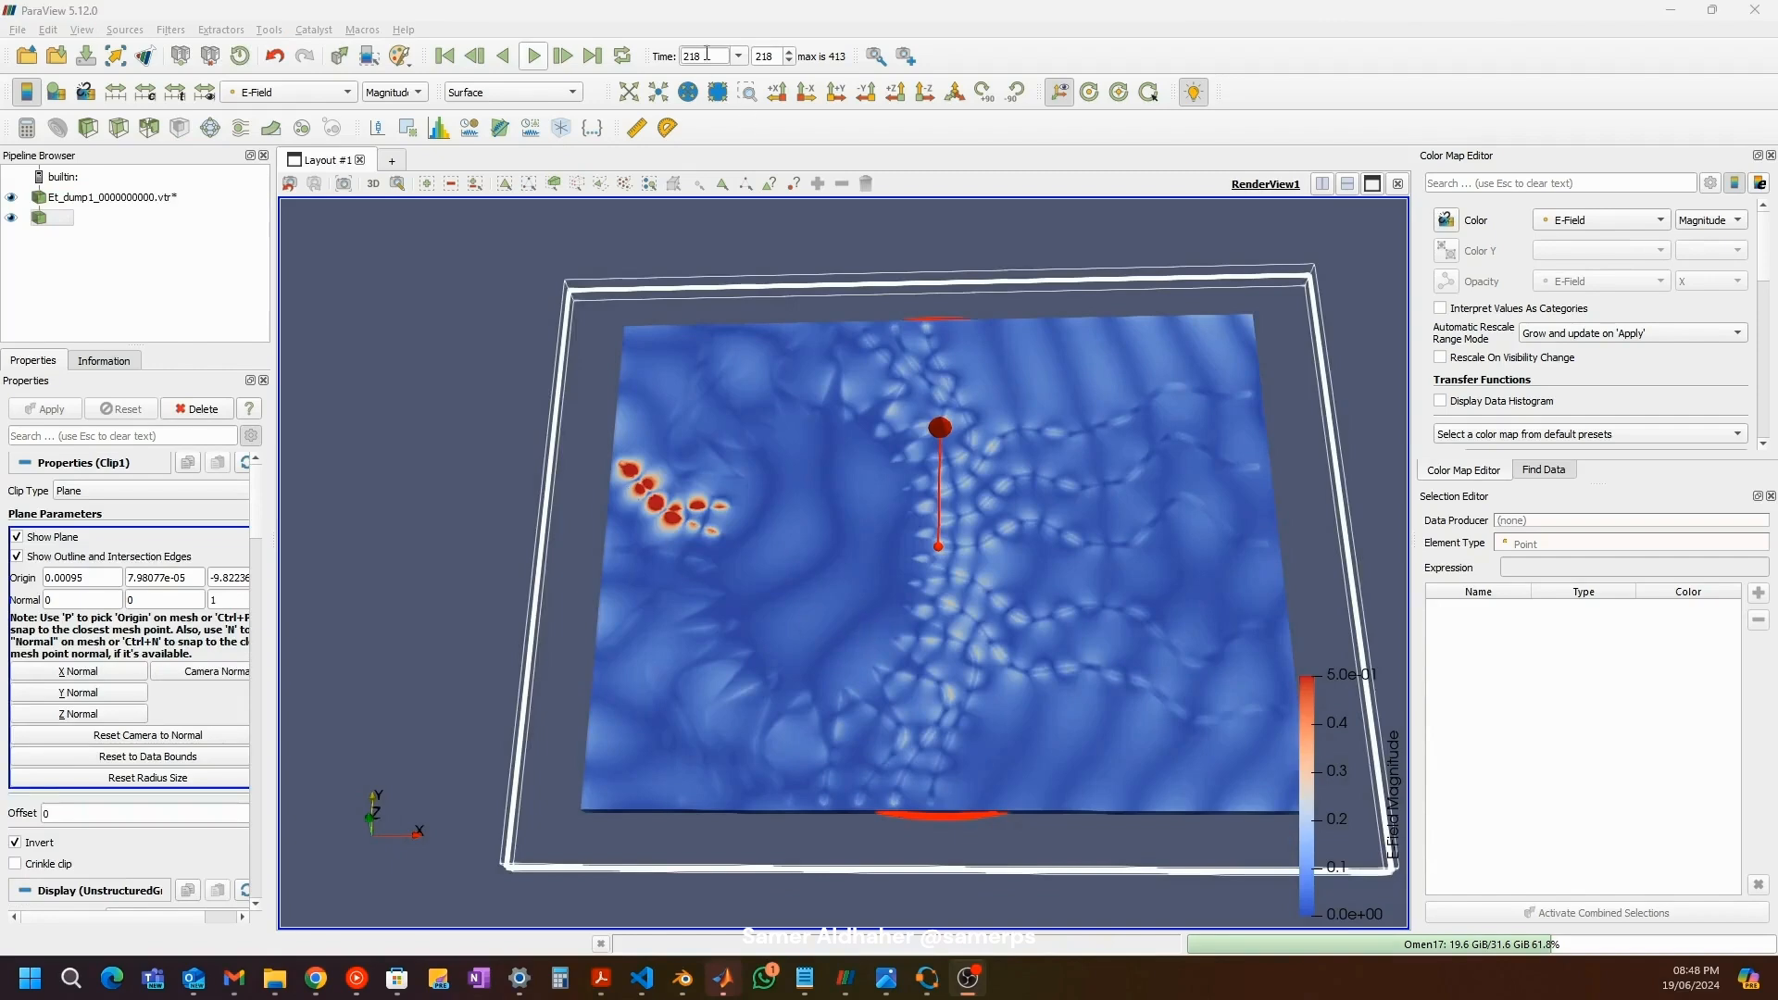
double_click(706, 58)
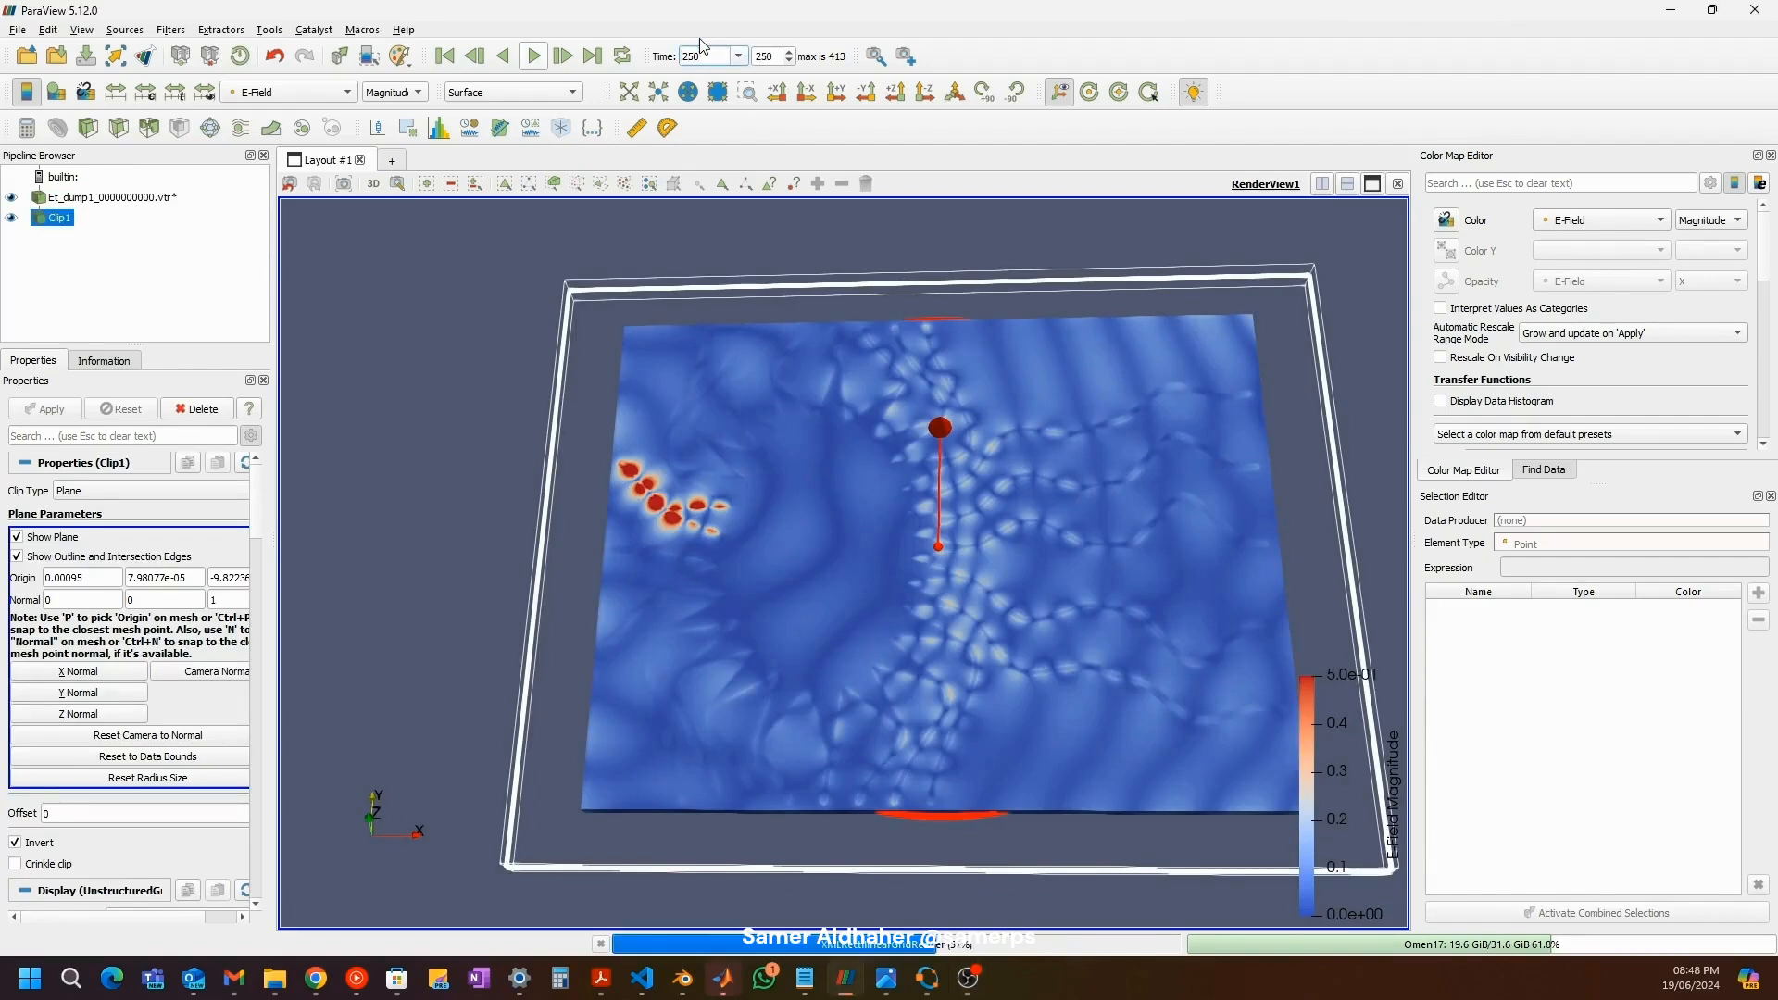
Step: Load time step 250 and warp the clipped field by the E-Field vectors with a scale factor of 0.005
key(Return)
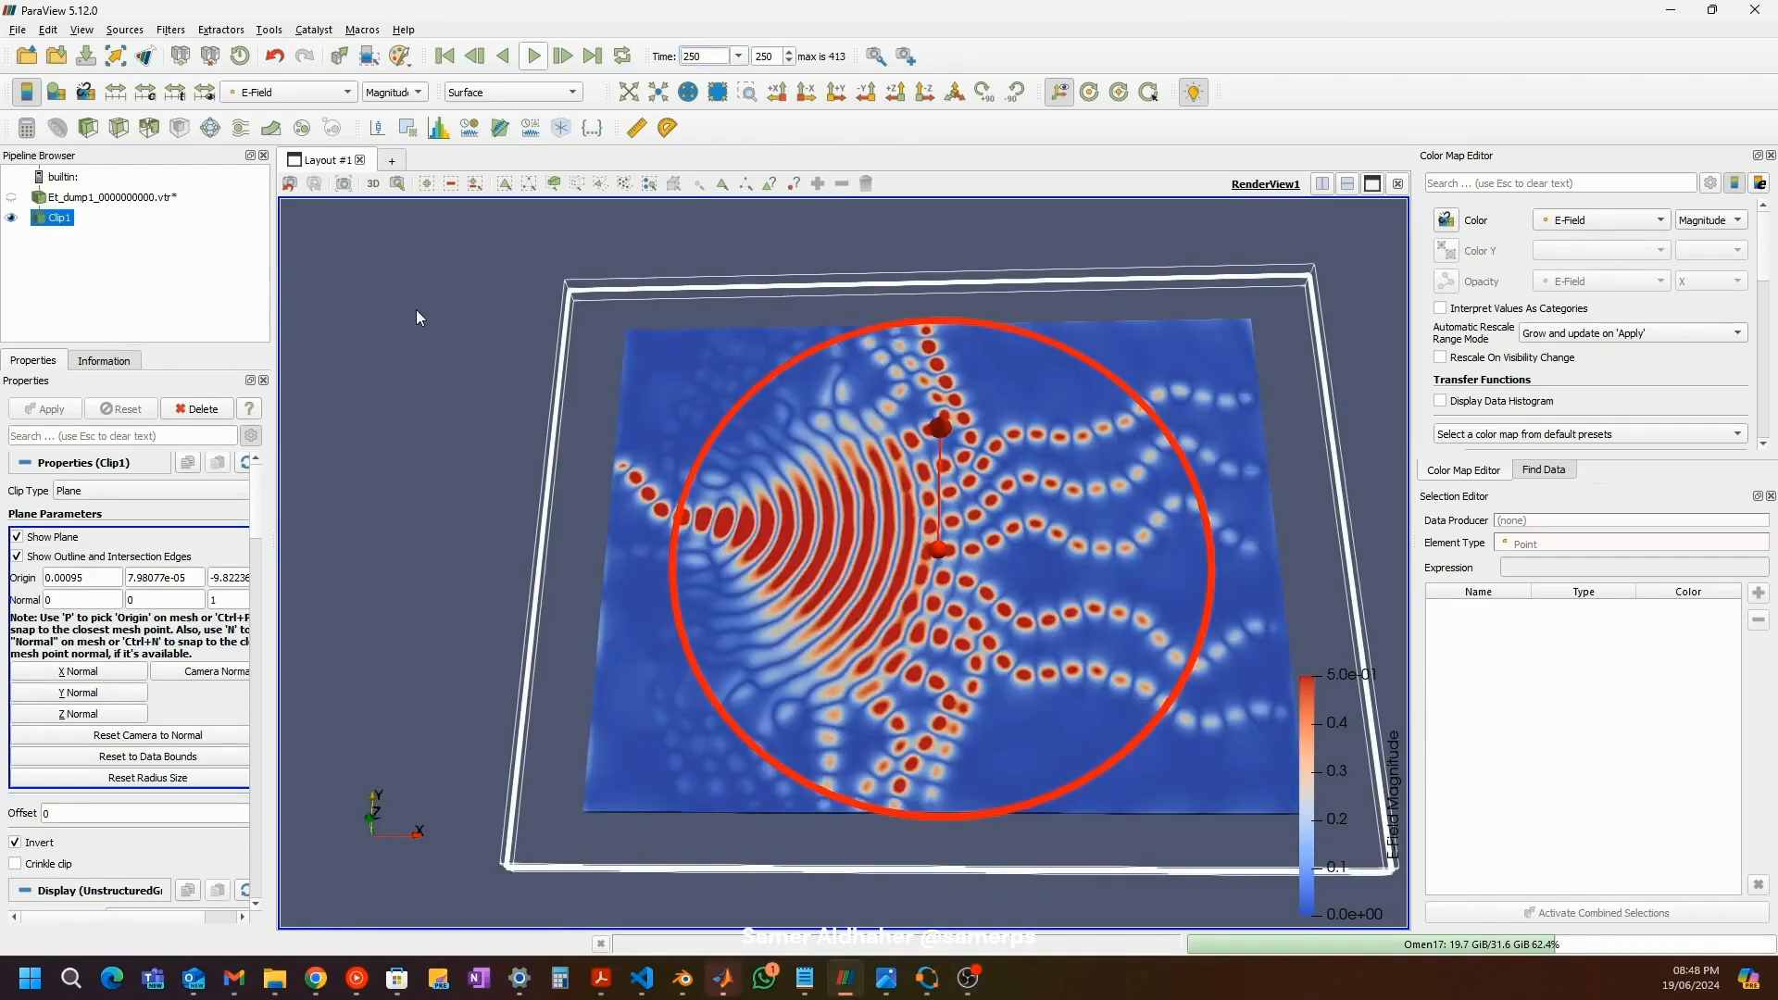
drag(554, 425, 442, 352)
right_click(62, 219)
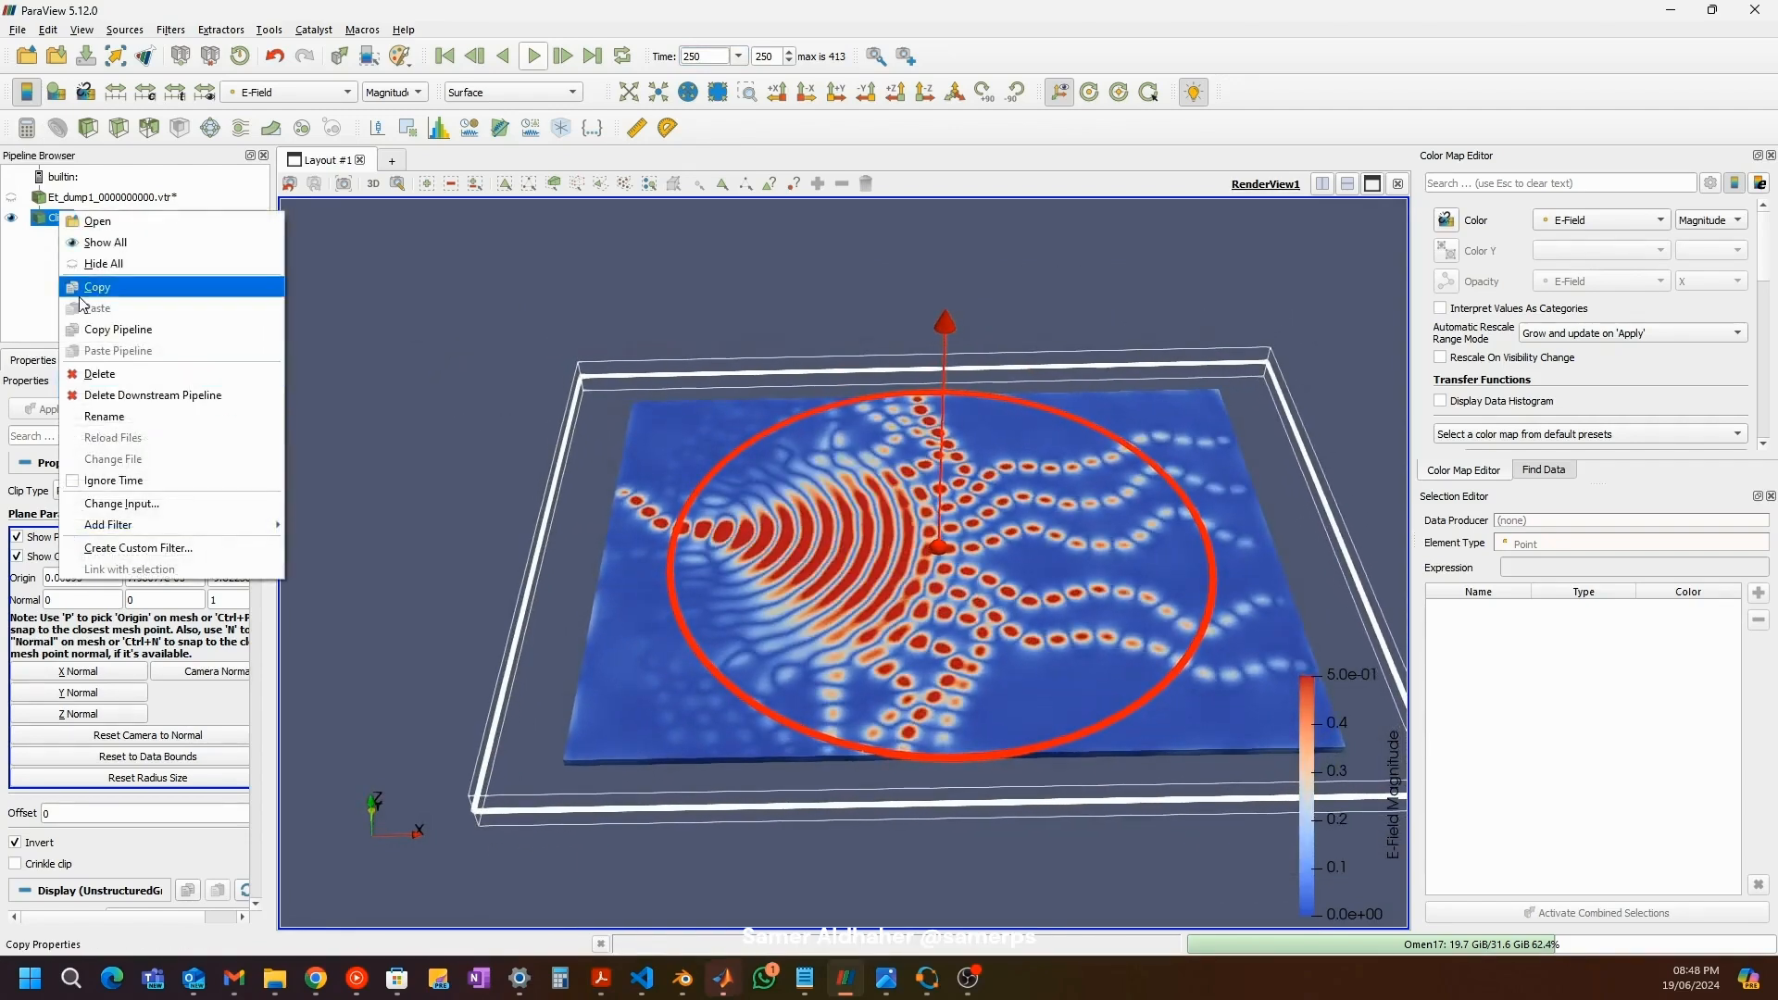
click(206, 176)
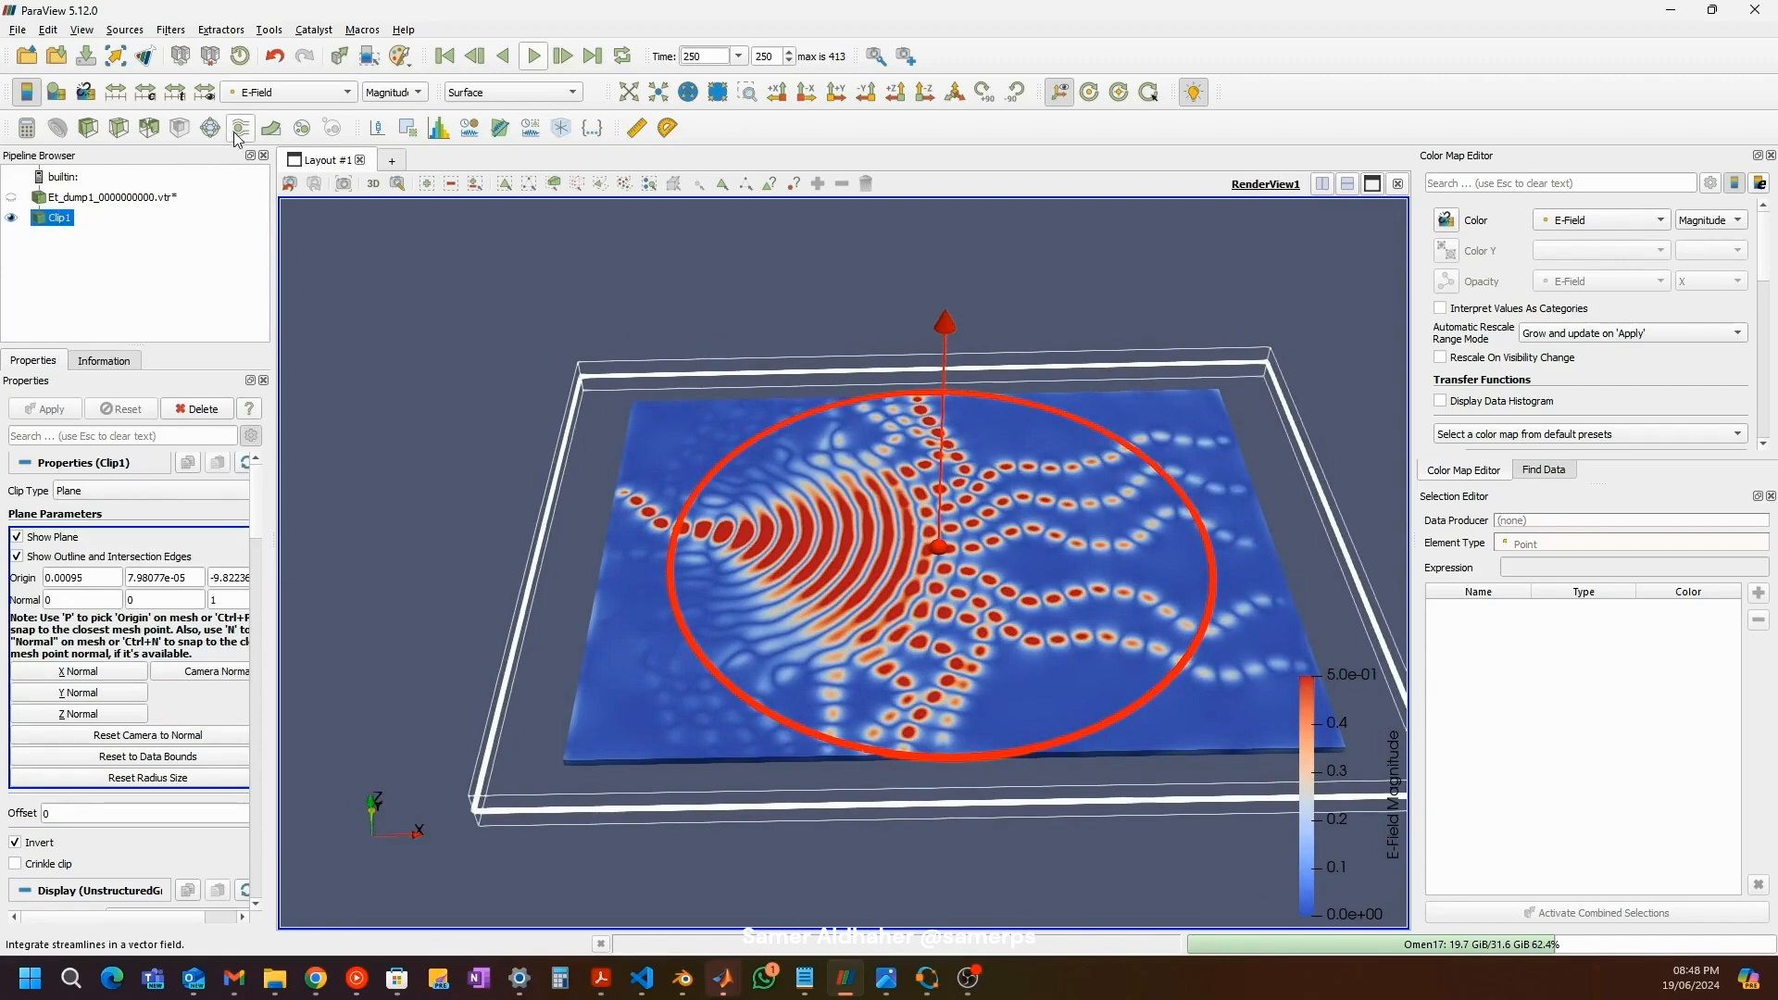
click(271, 128)
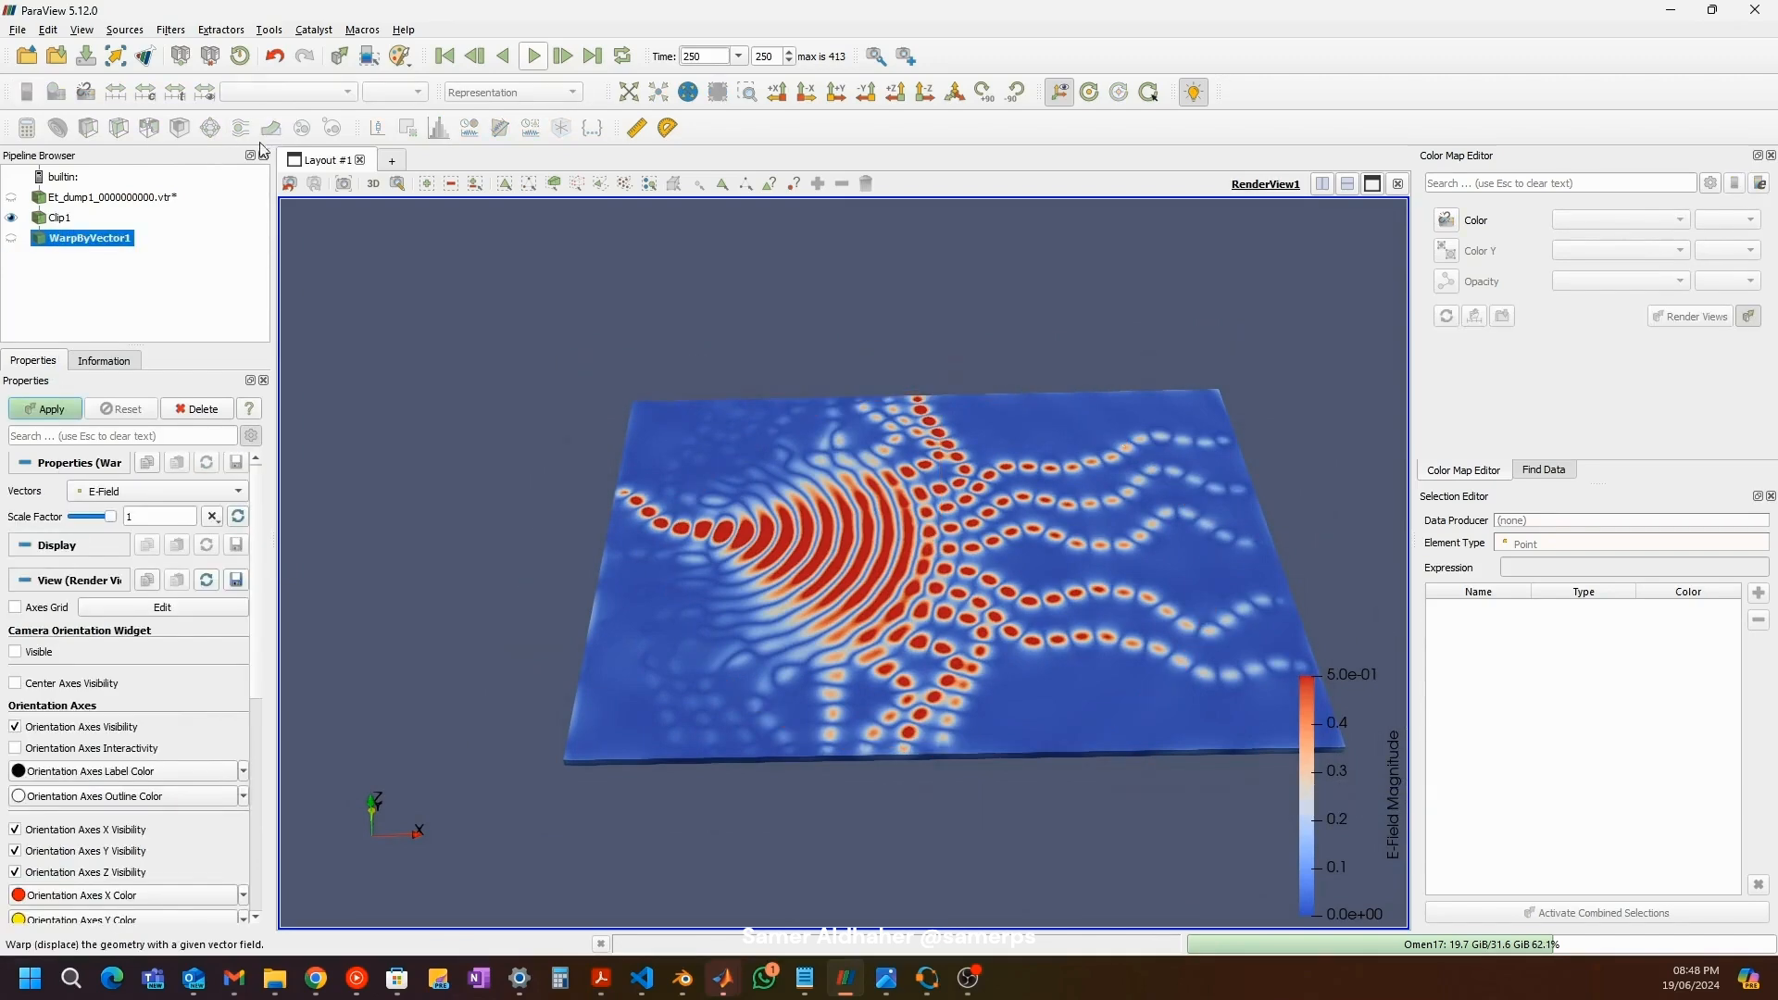
click(12, 238)
double_click(204, 518)
click(45, 409)
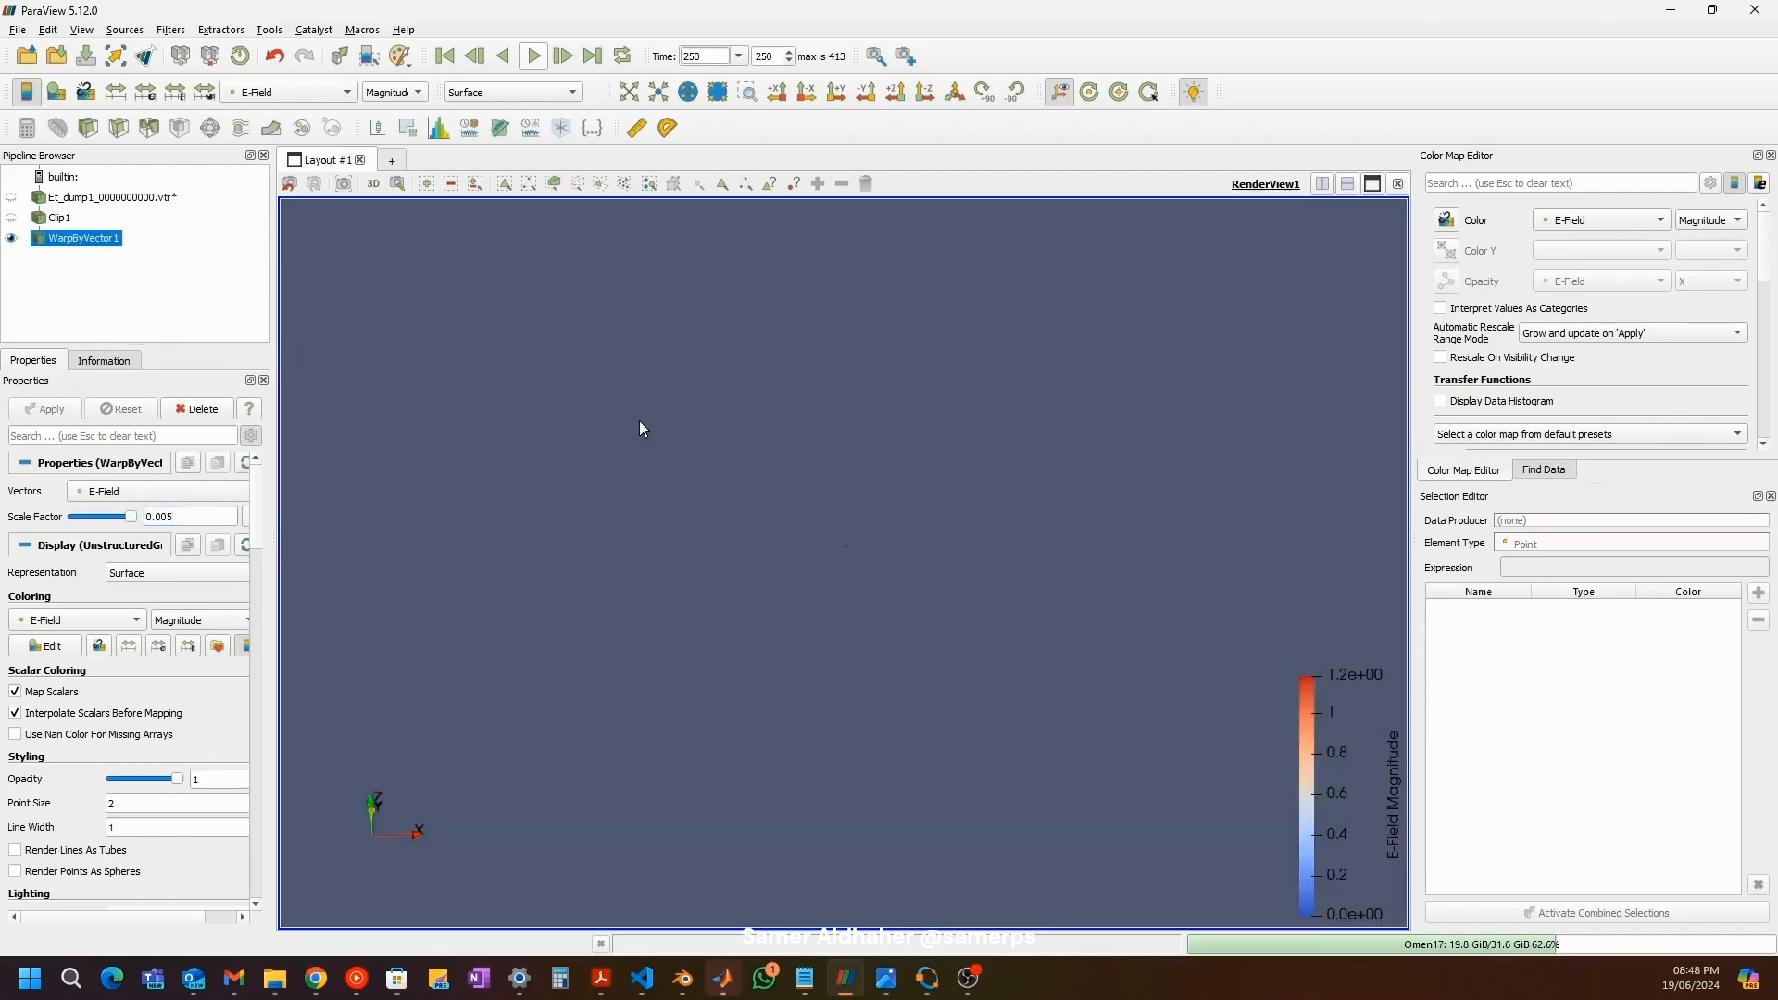
Step: Change the warped E-field's representation to Points and view the field peaks at an angle
drag(860, 498, 1024, 194)
click(954, 92)
drag(889, 435, 648, 570)
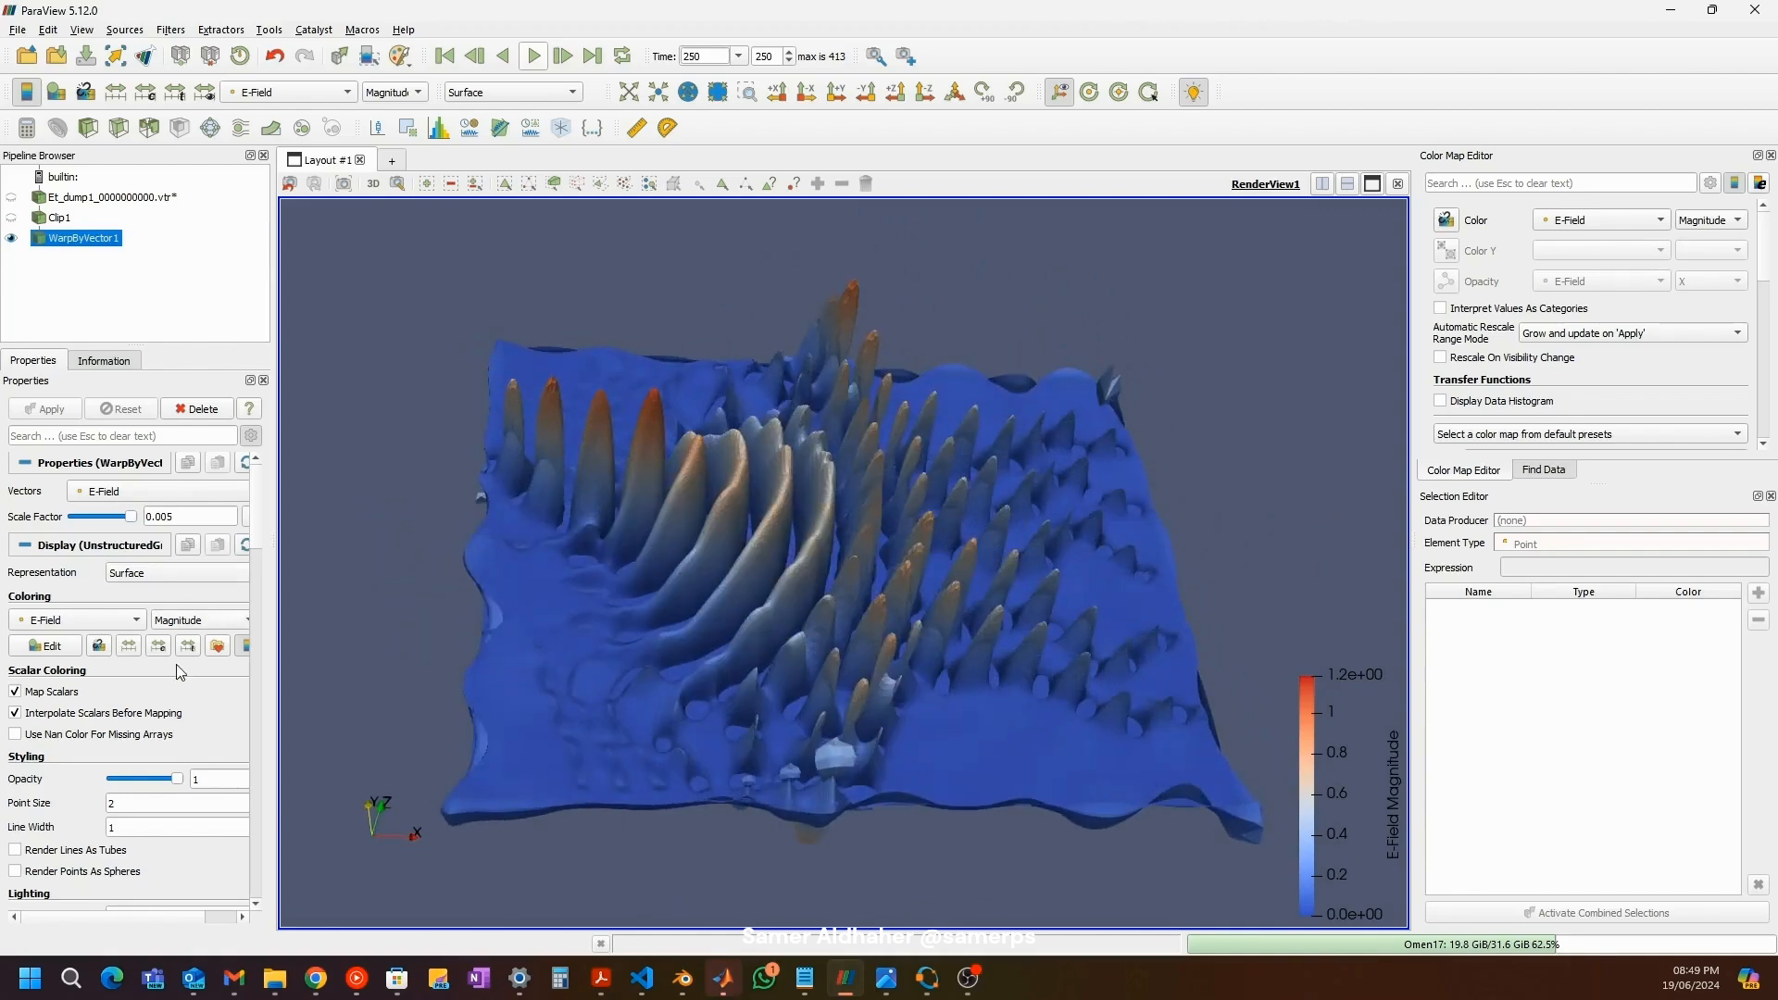
scroll(182, 669, down, 3)
scroll(224, 681, up, 3)
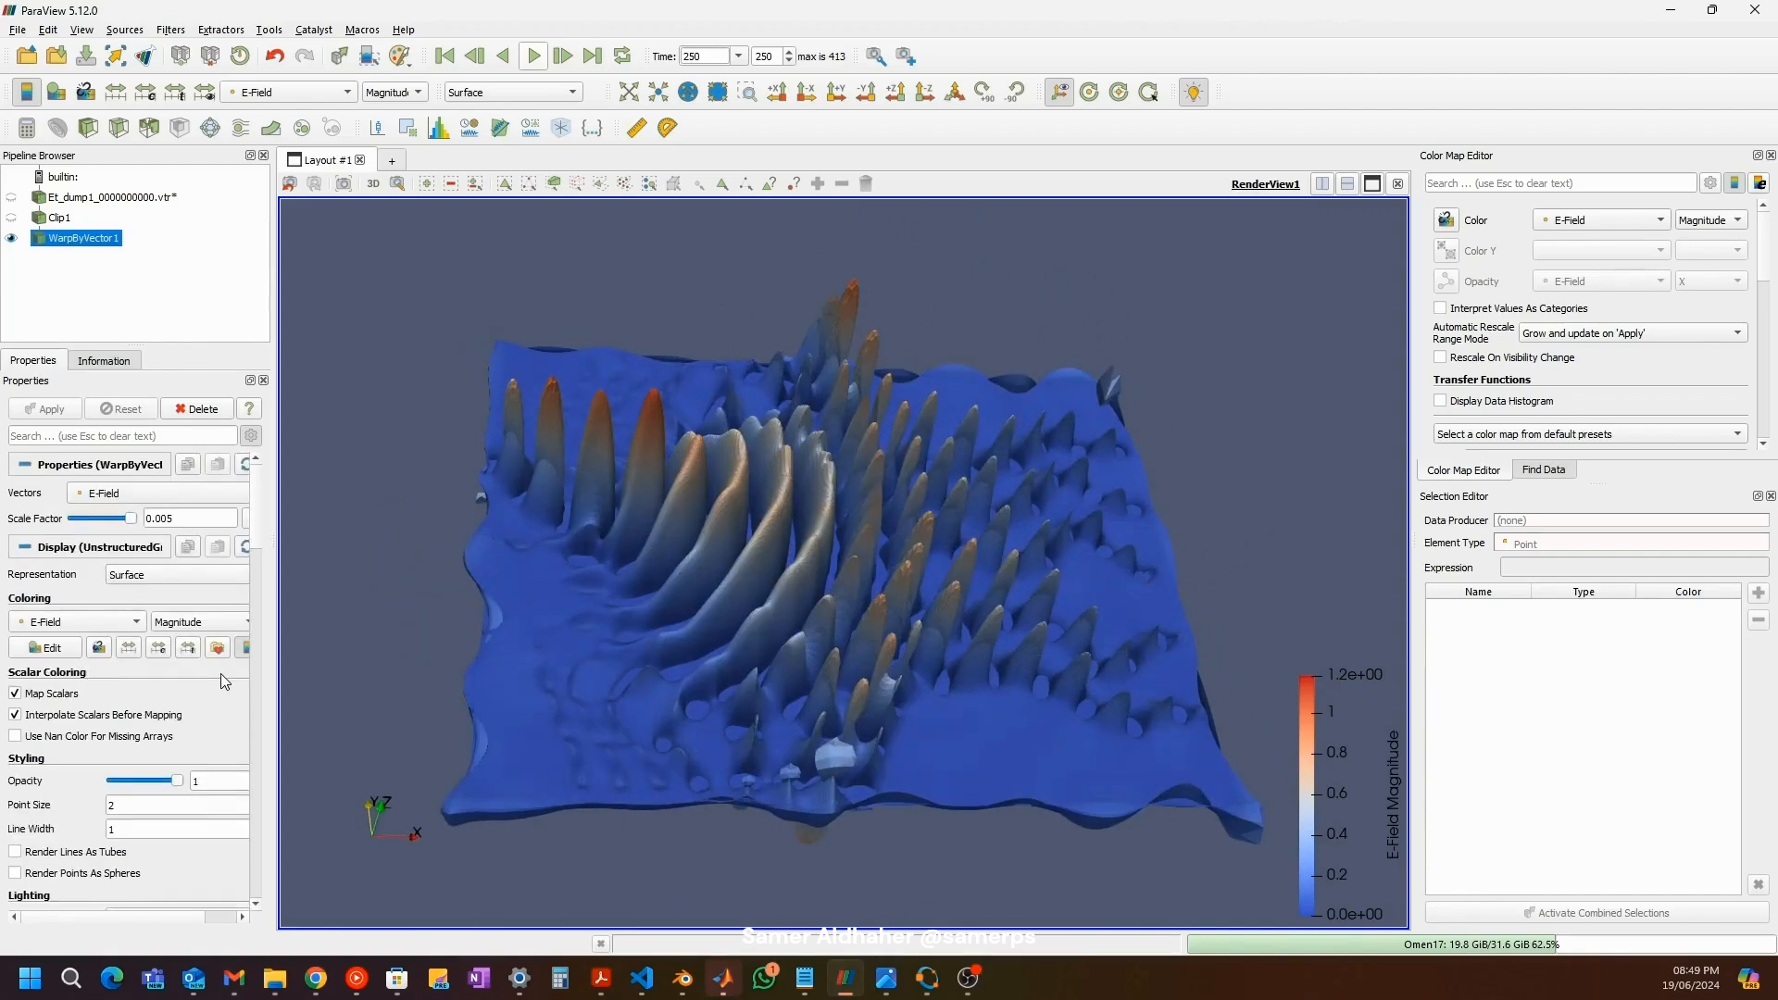
click(179, 576)
click(165, 556)
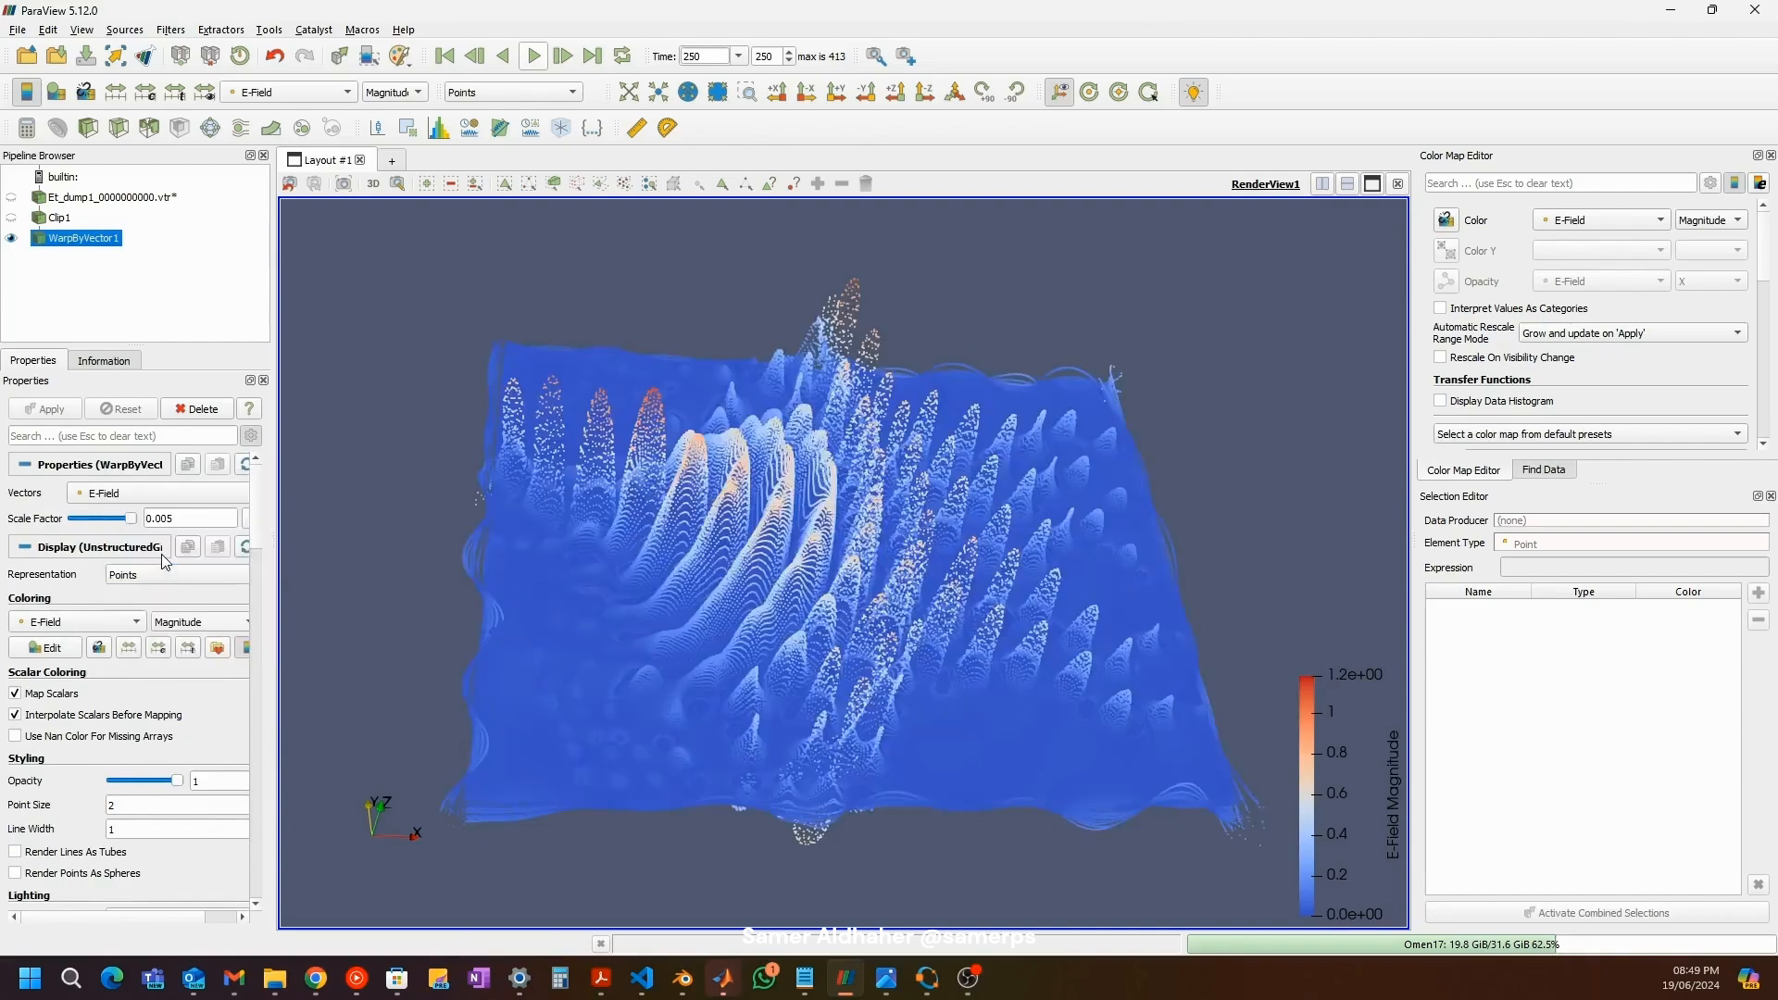
drag(622, 485, 621, 553)
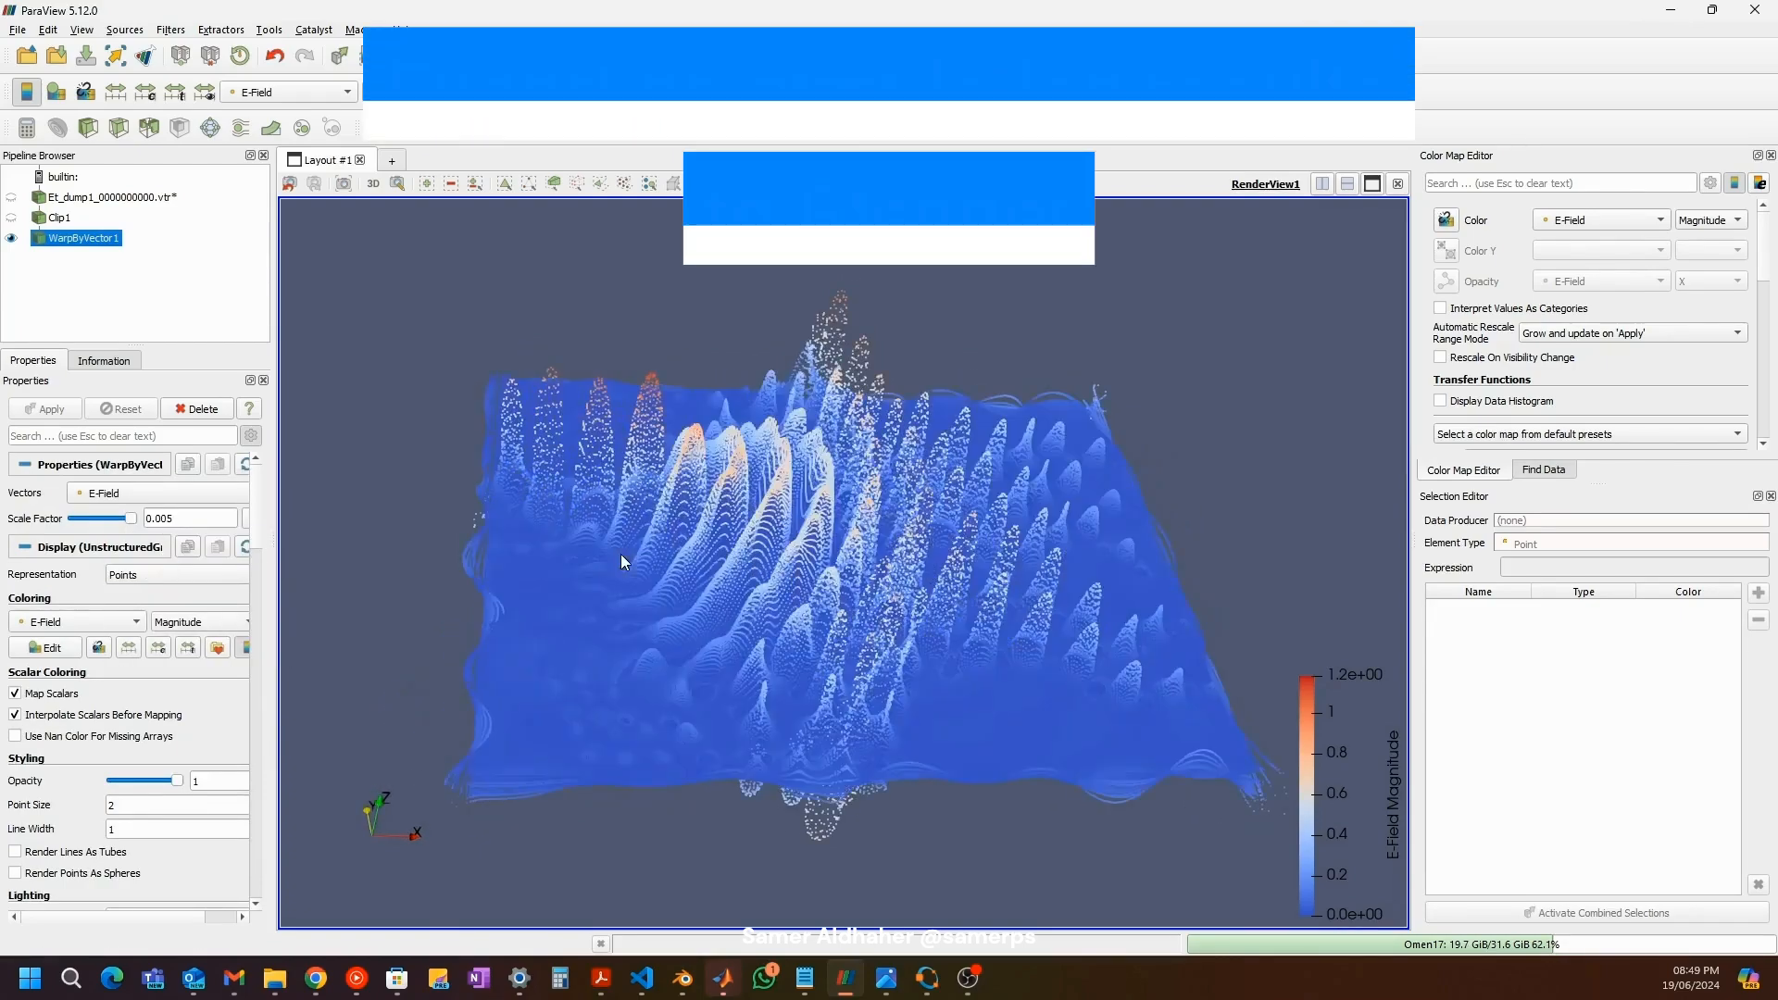
Step: Export the scene as an X3D file named 250 in the Rotman Lens Guide folder, without color legends
click(18, 30)
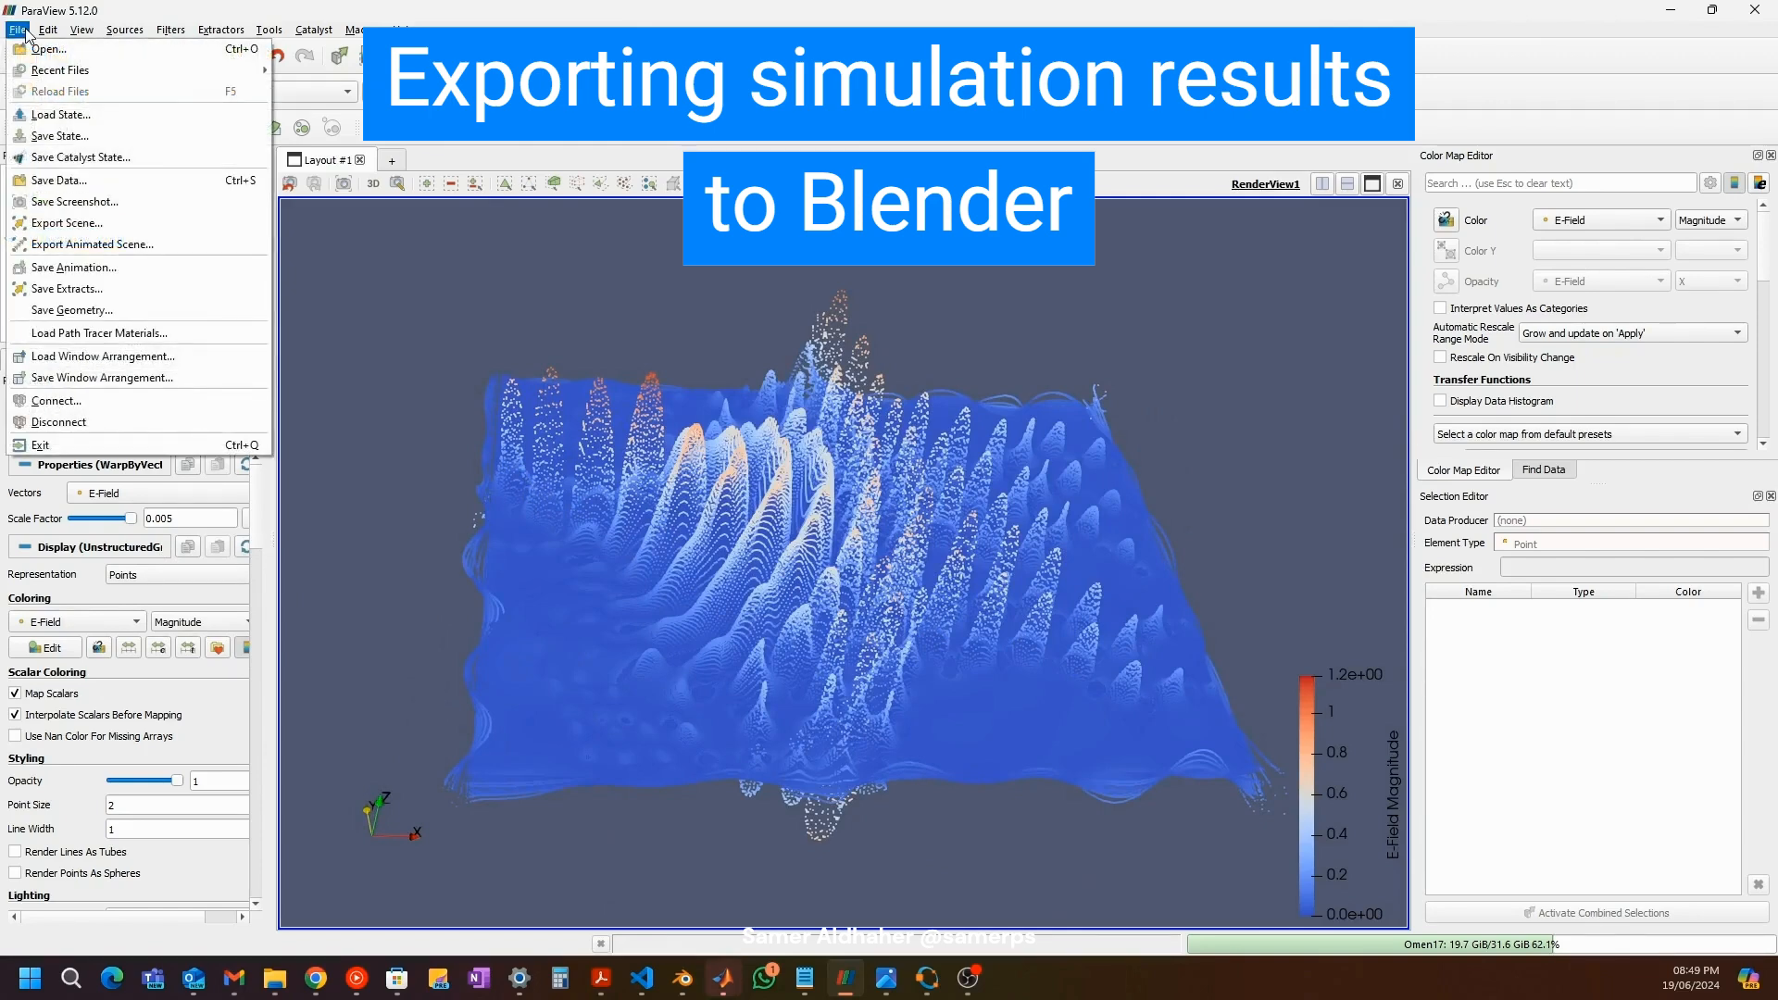
click(90, 225)
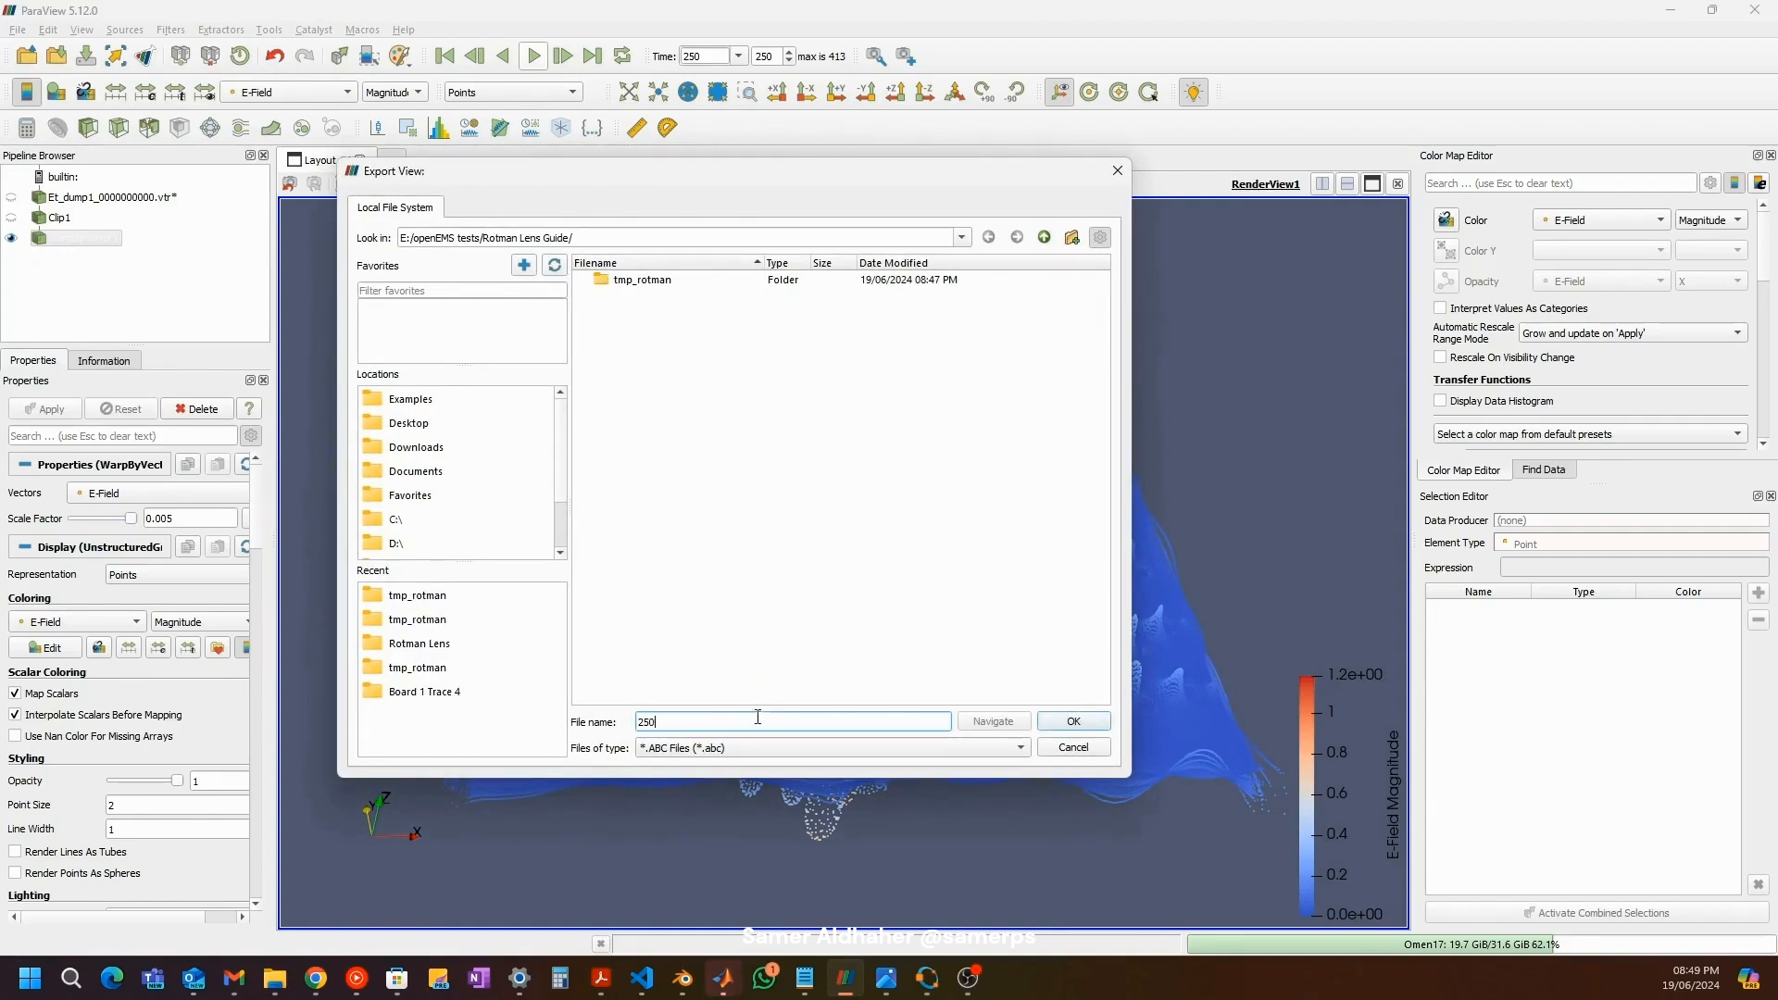
click(769, 747)
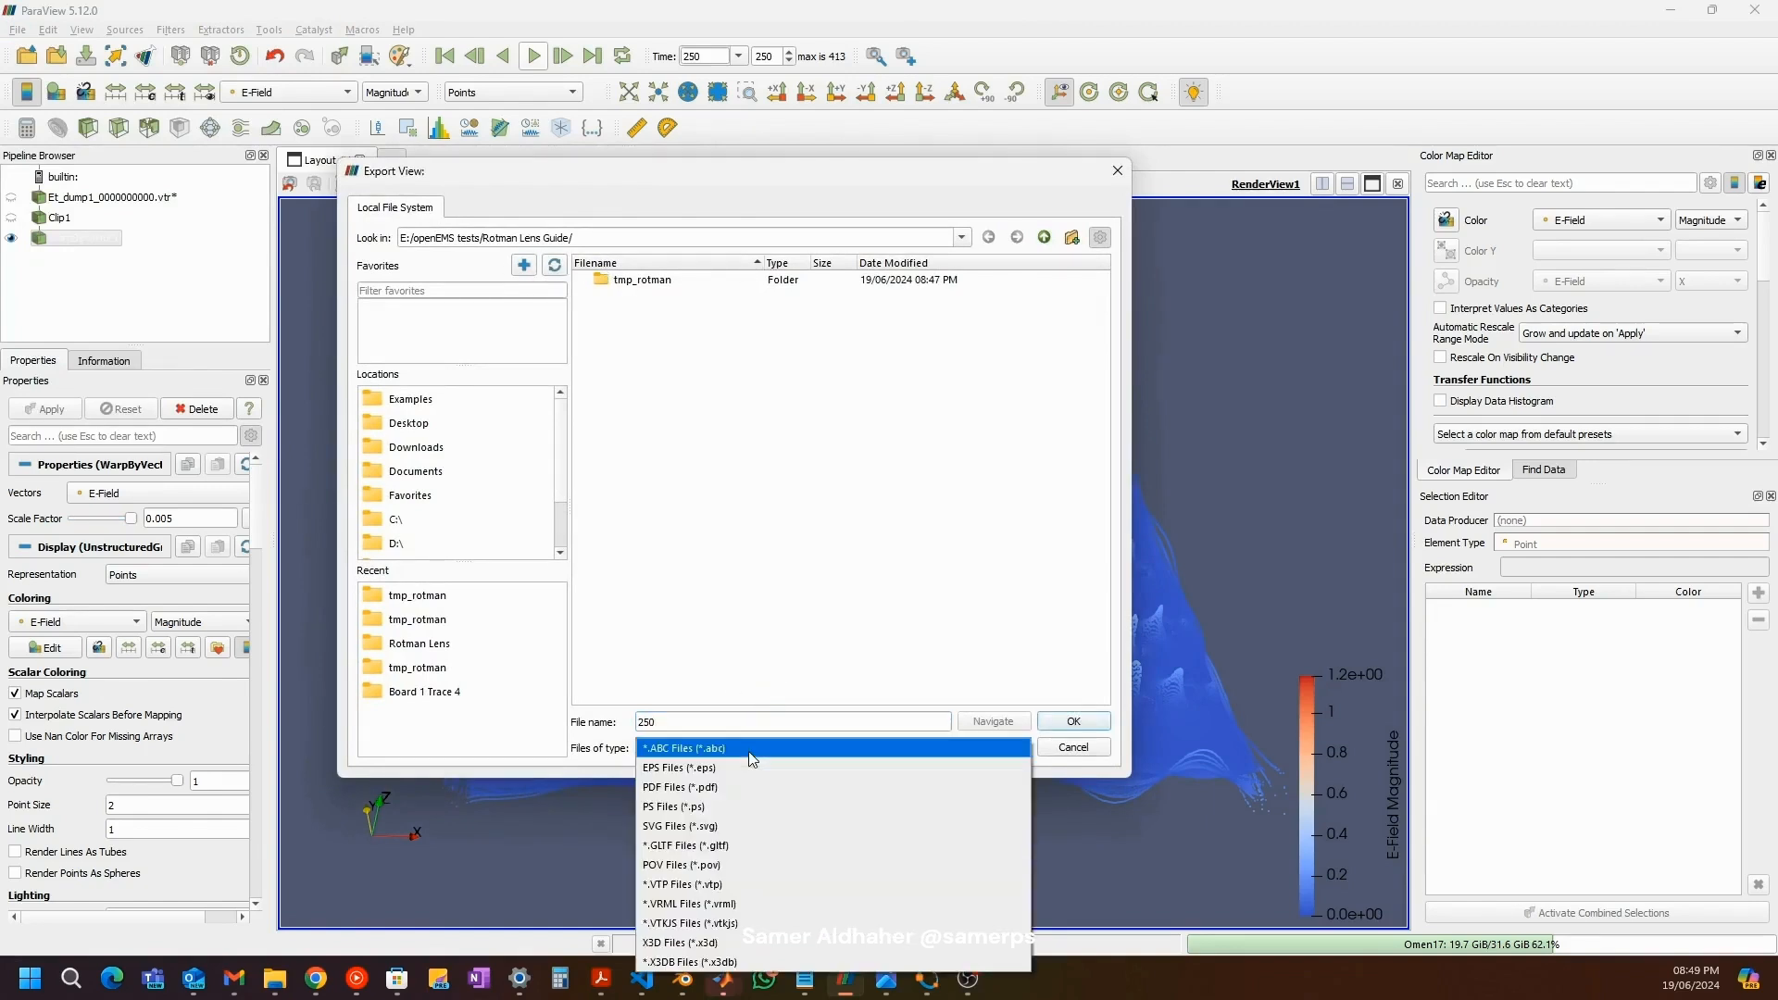
click(704, 944)
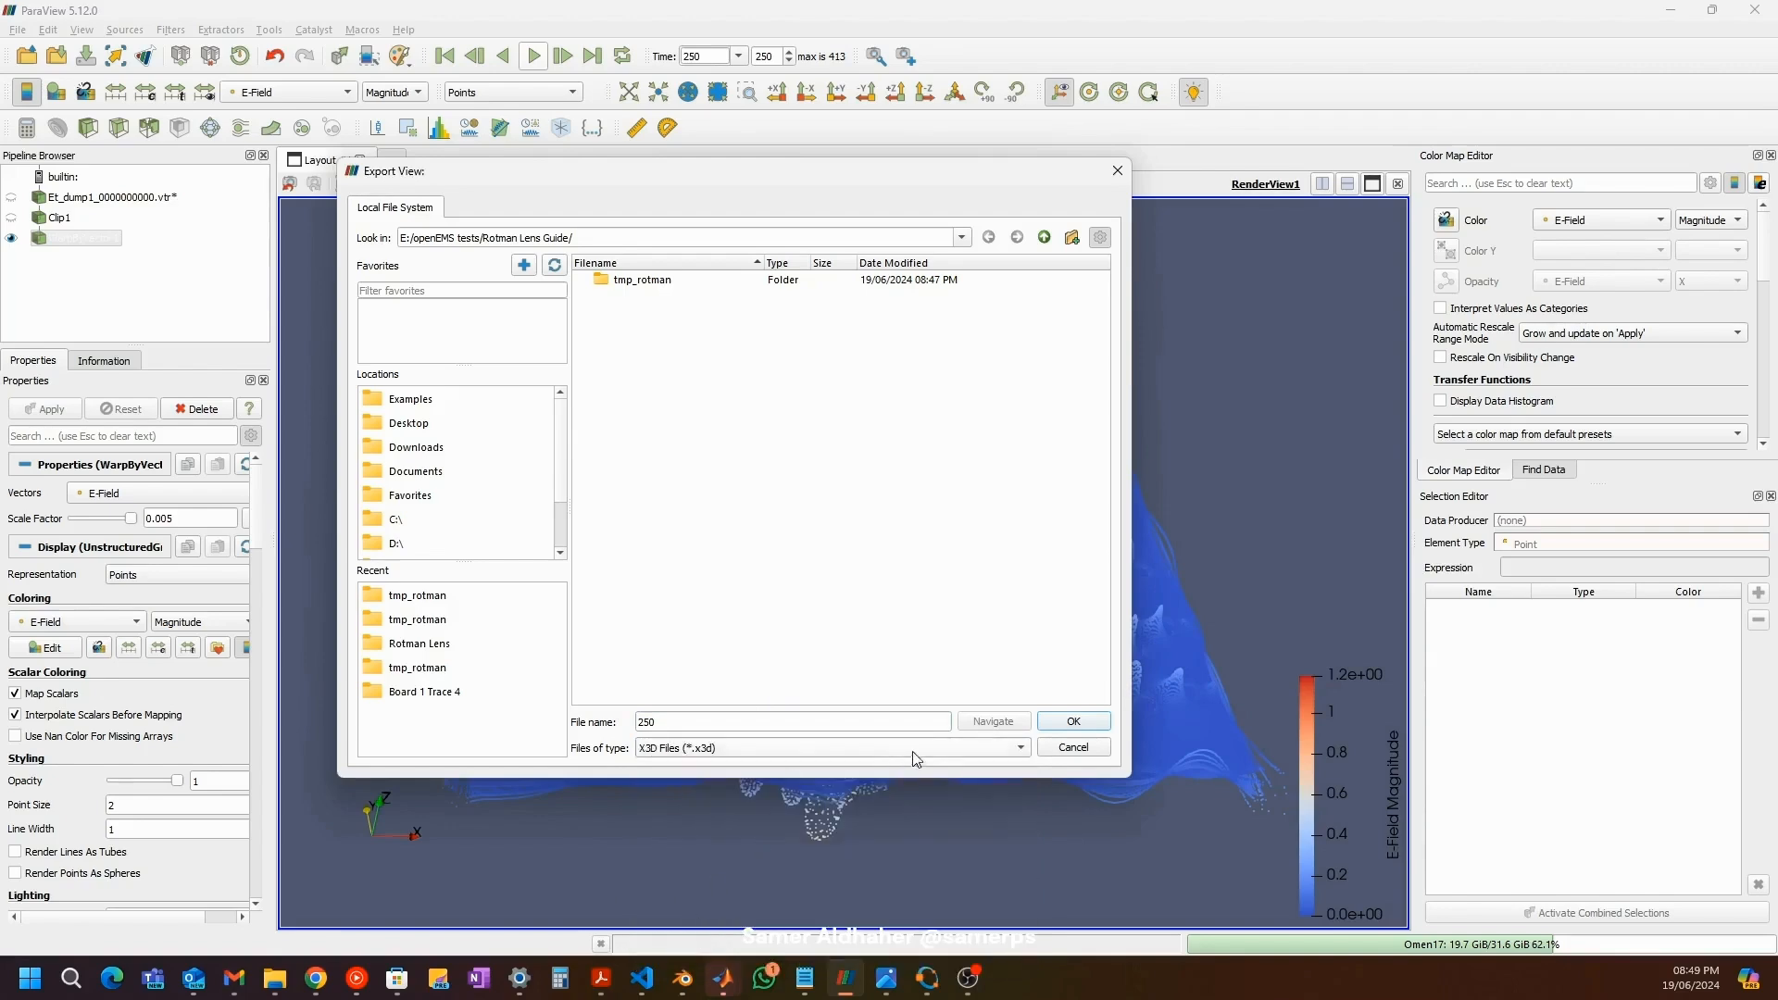
click(1077, 726)
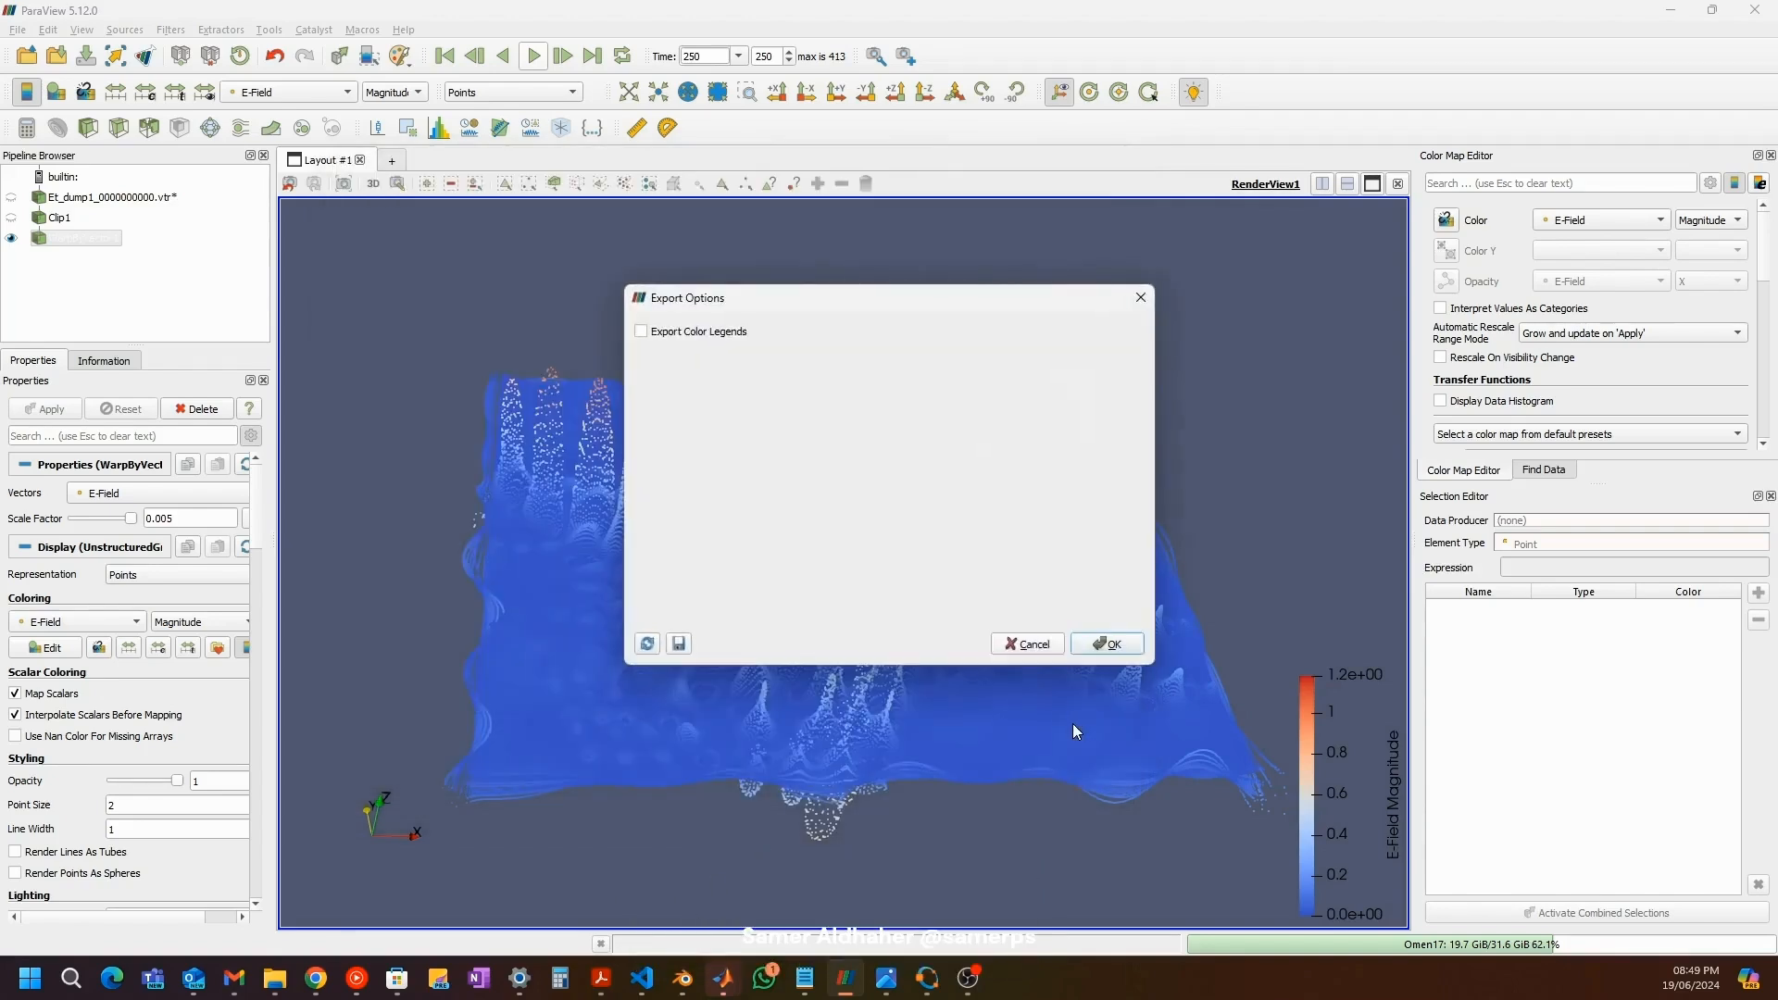
click(1111, 643)
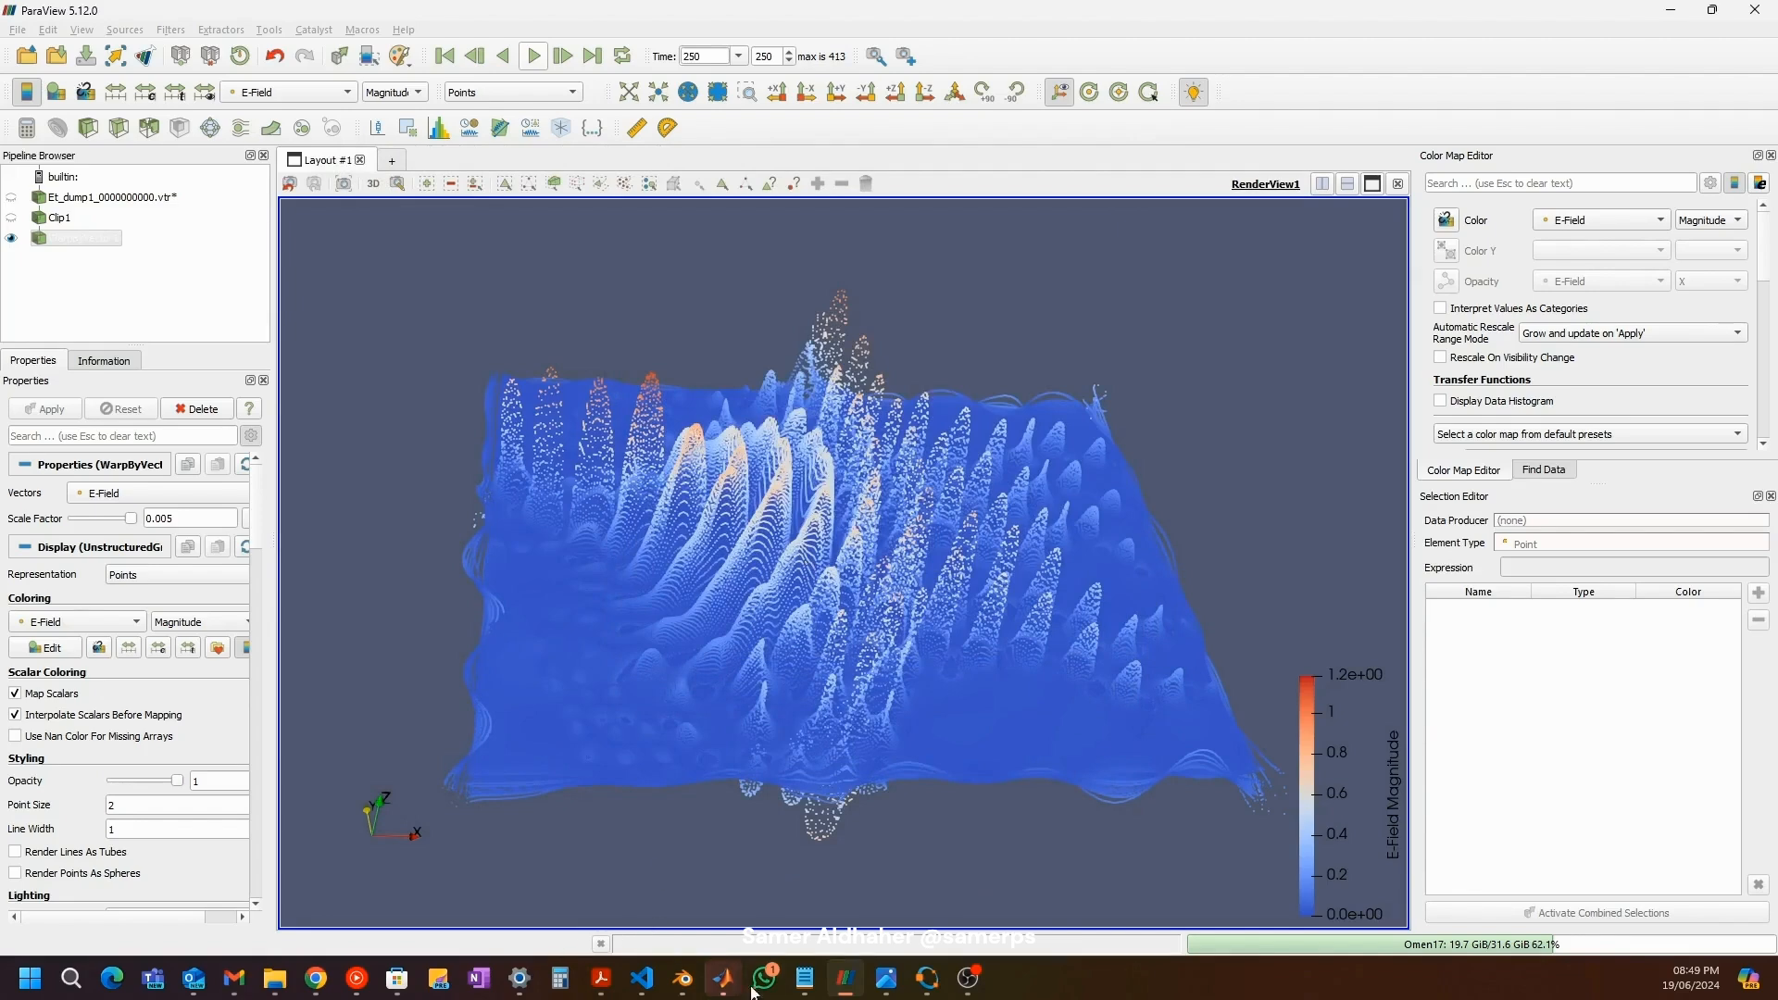
Step: Switch to Blender, dismiss the splash screen, and delete all the default scene objects
click(695, 986)
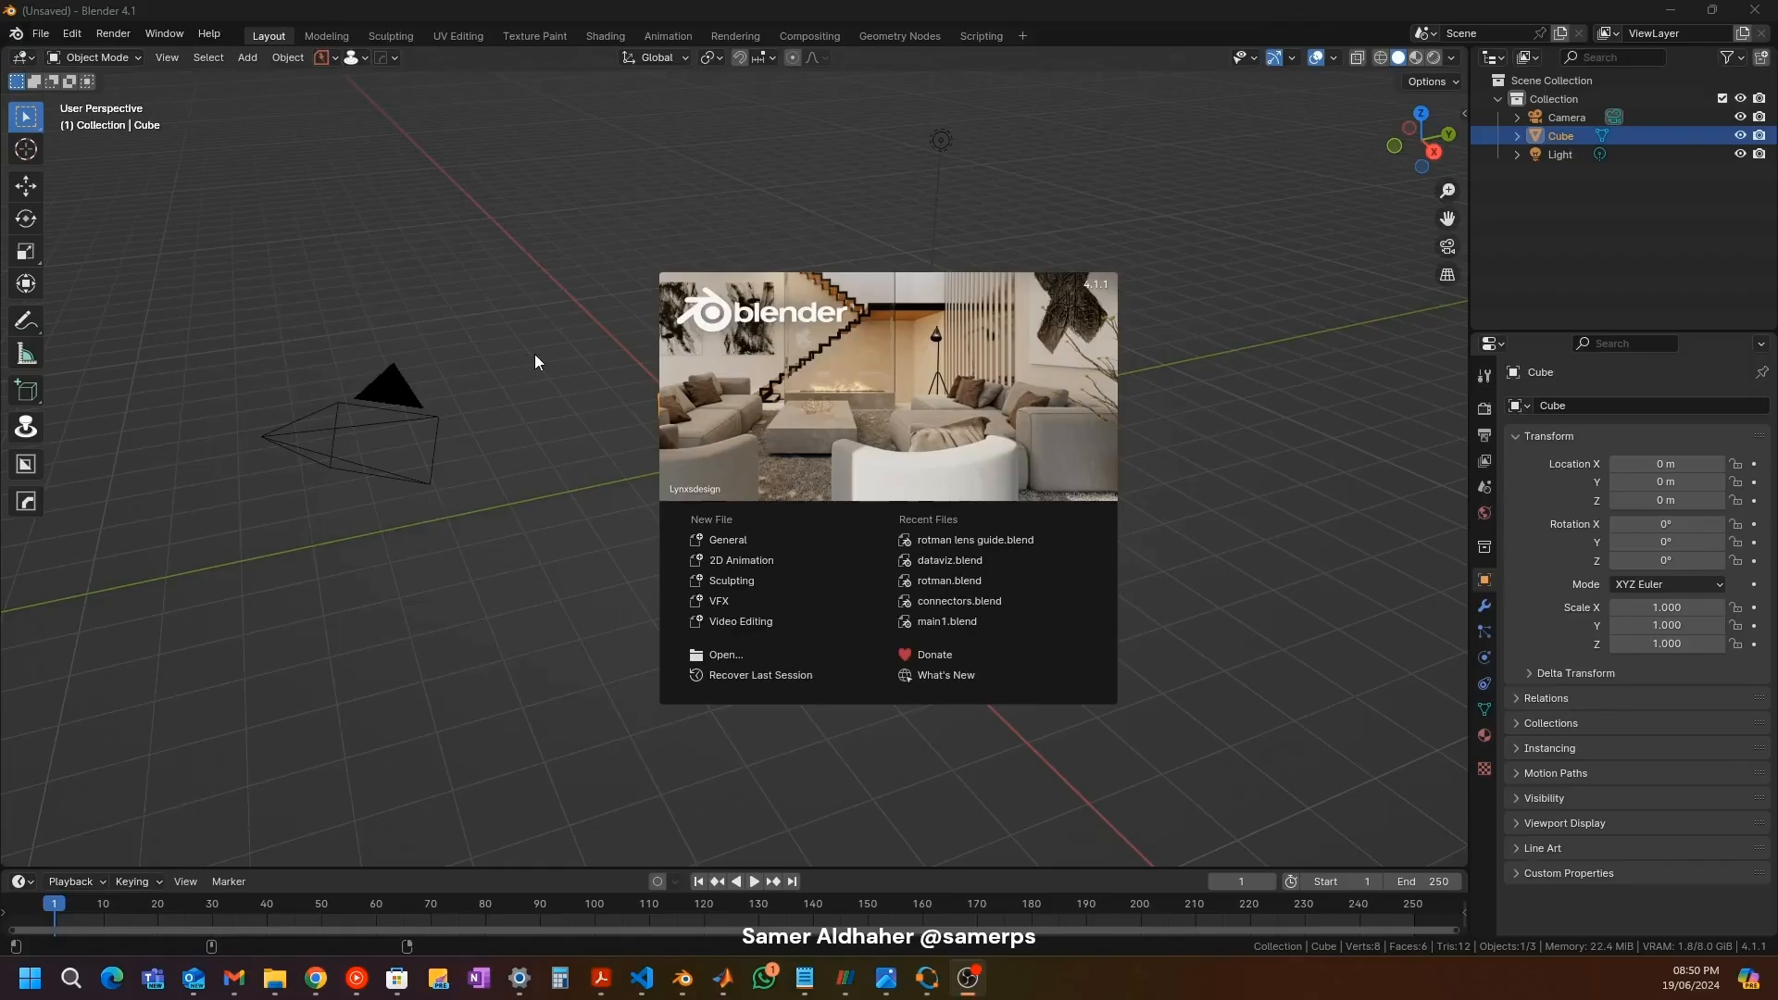
click(541, 357)
key(a)
key(x)
click(546, 353)
Step: Locate the X3D import format and check in the preferences whether the Web3D X3D/VRML2 format add-on is enabled
click(41, 34)
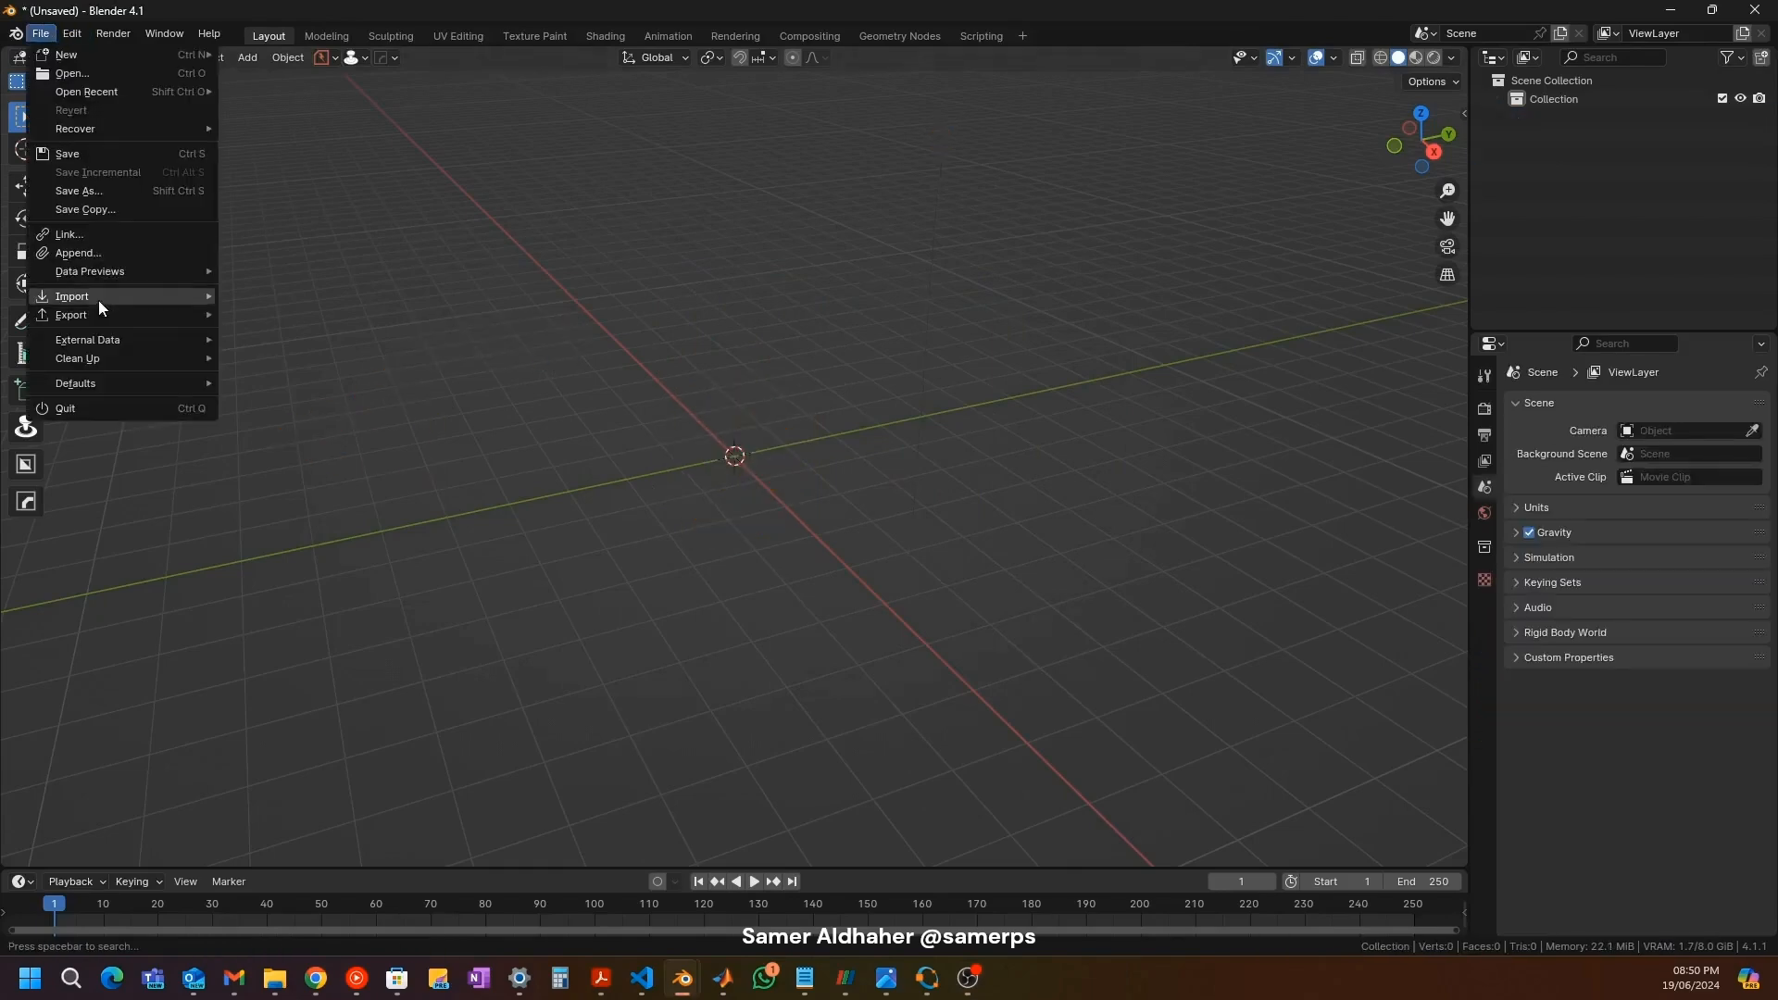
mouse_move(98, 298)
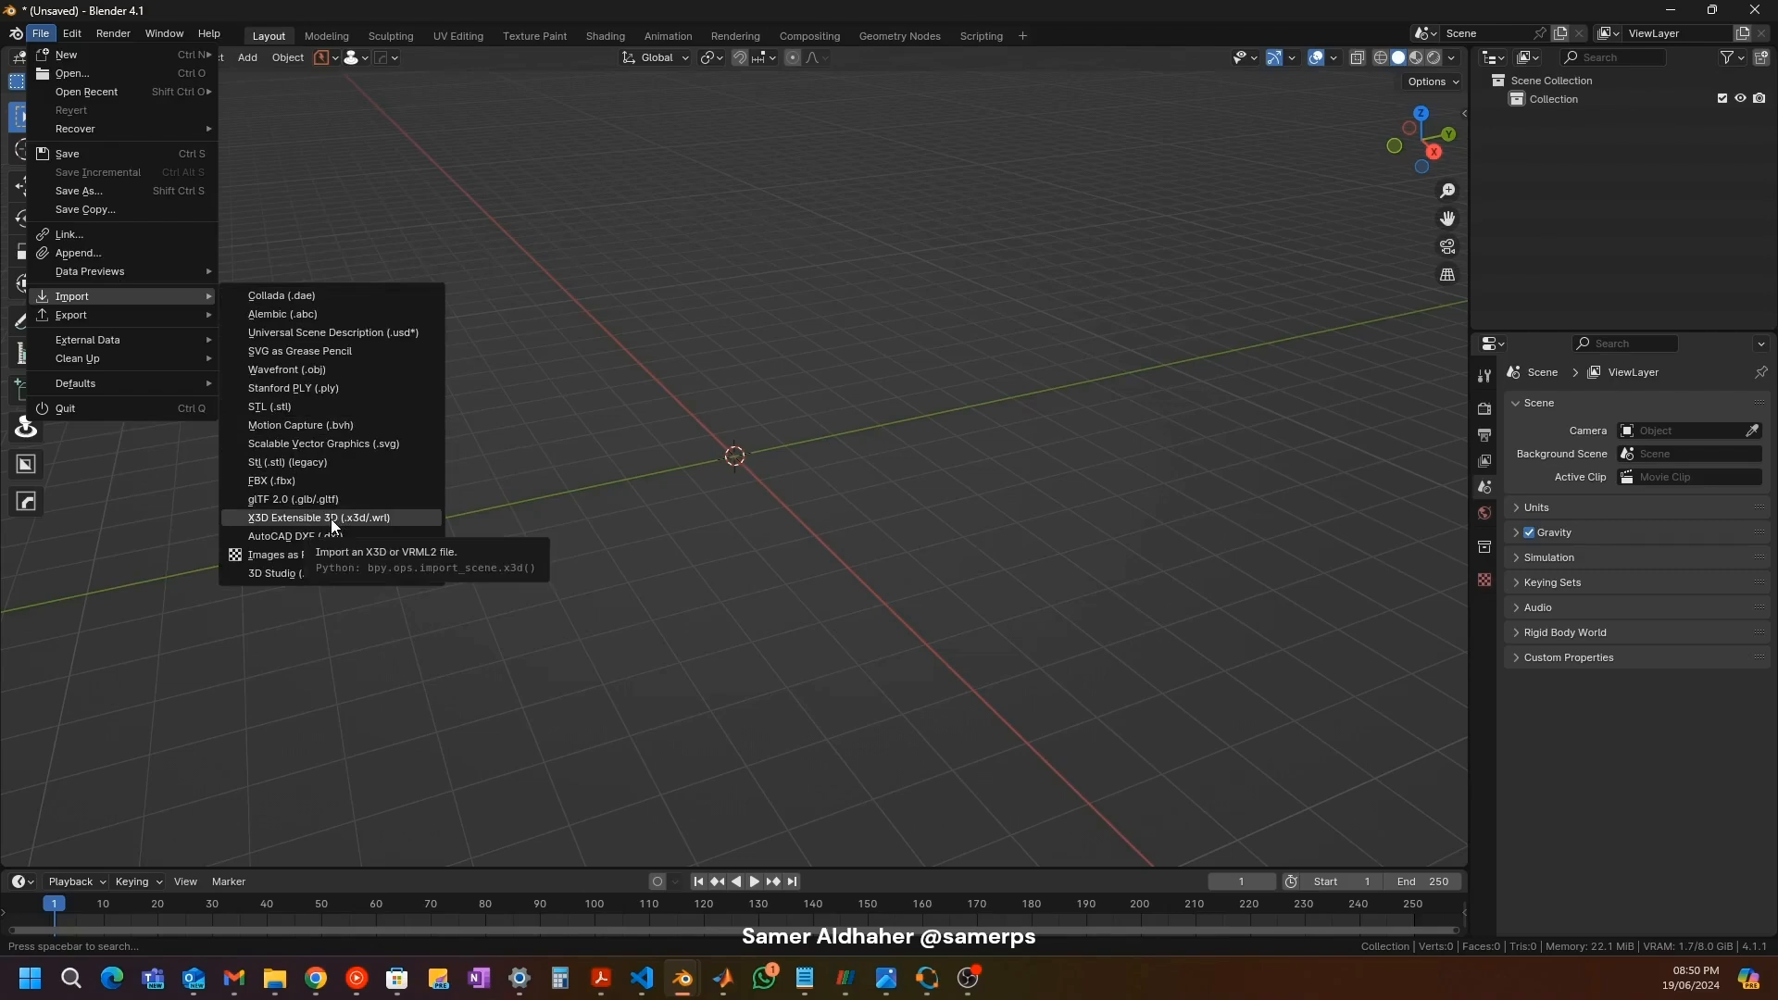
mouse_move(72, 32)
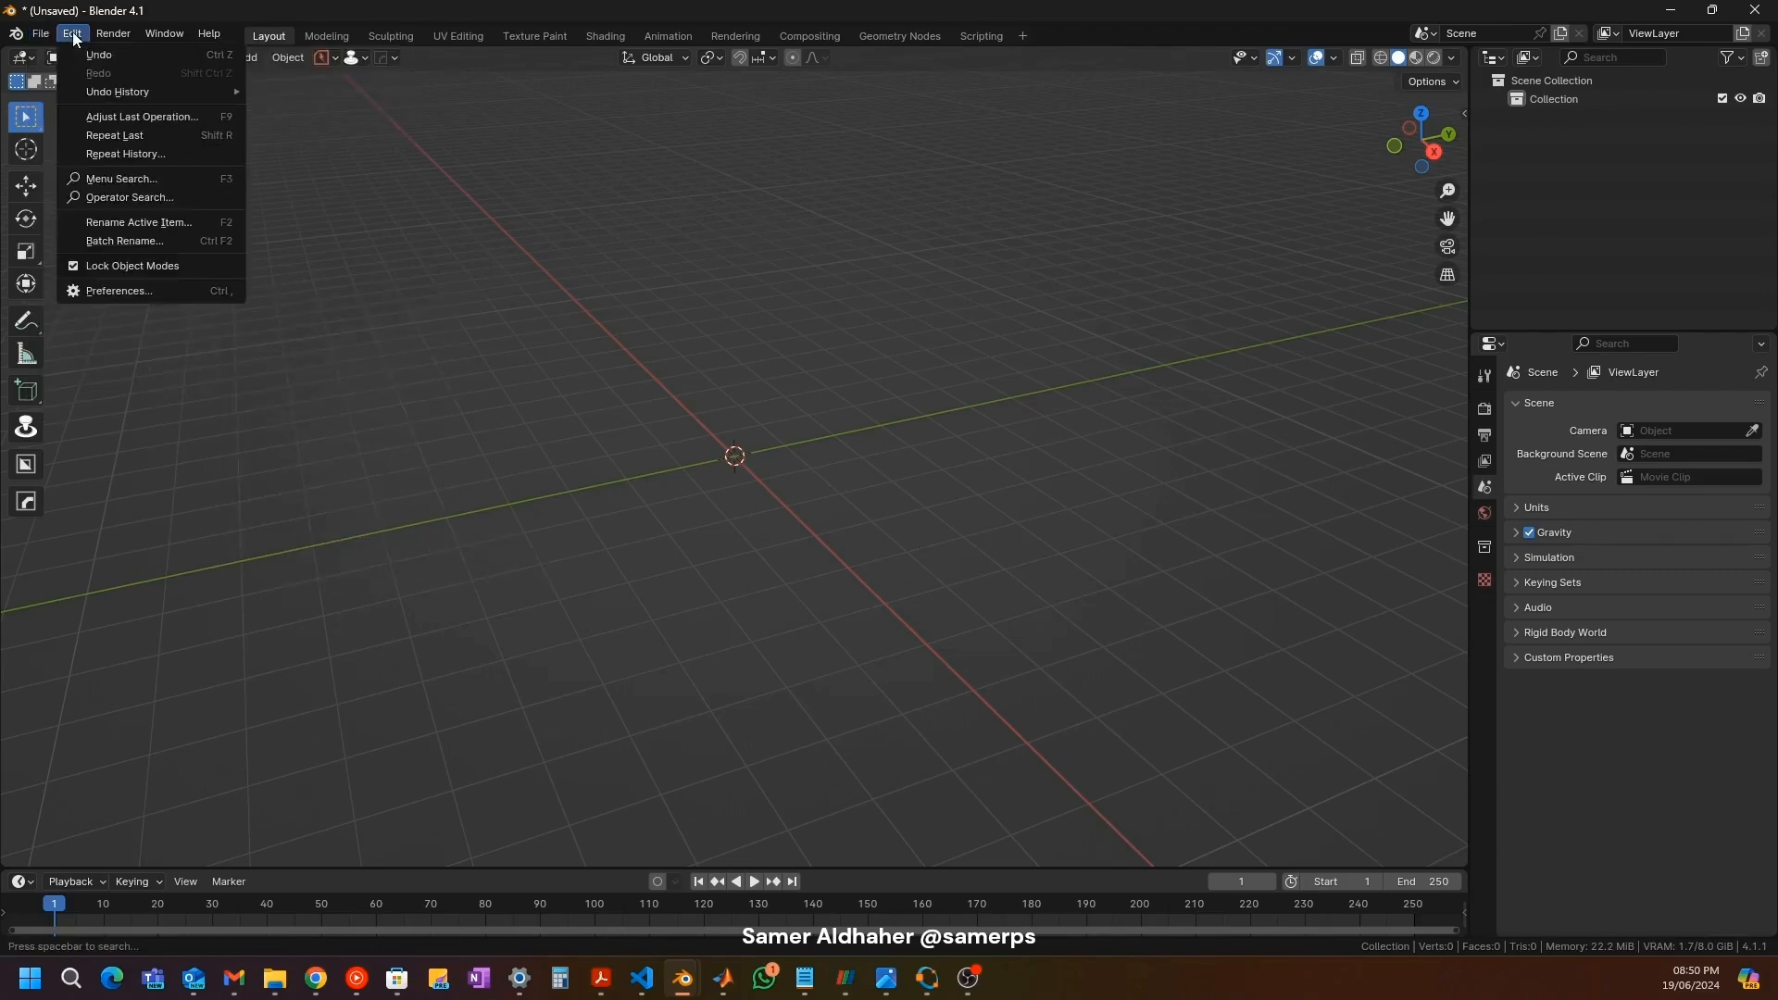
click(153, 291)
scroll(298, 190, down, 6)
scroll(297, 190, up, 6)
click(498, 94)
text(x3d)
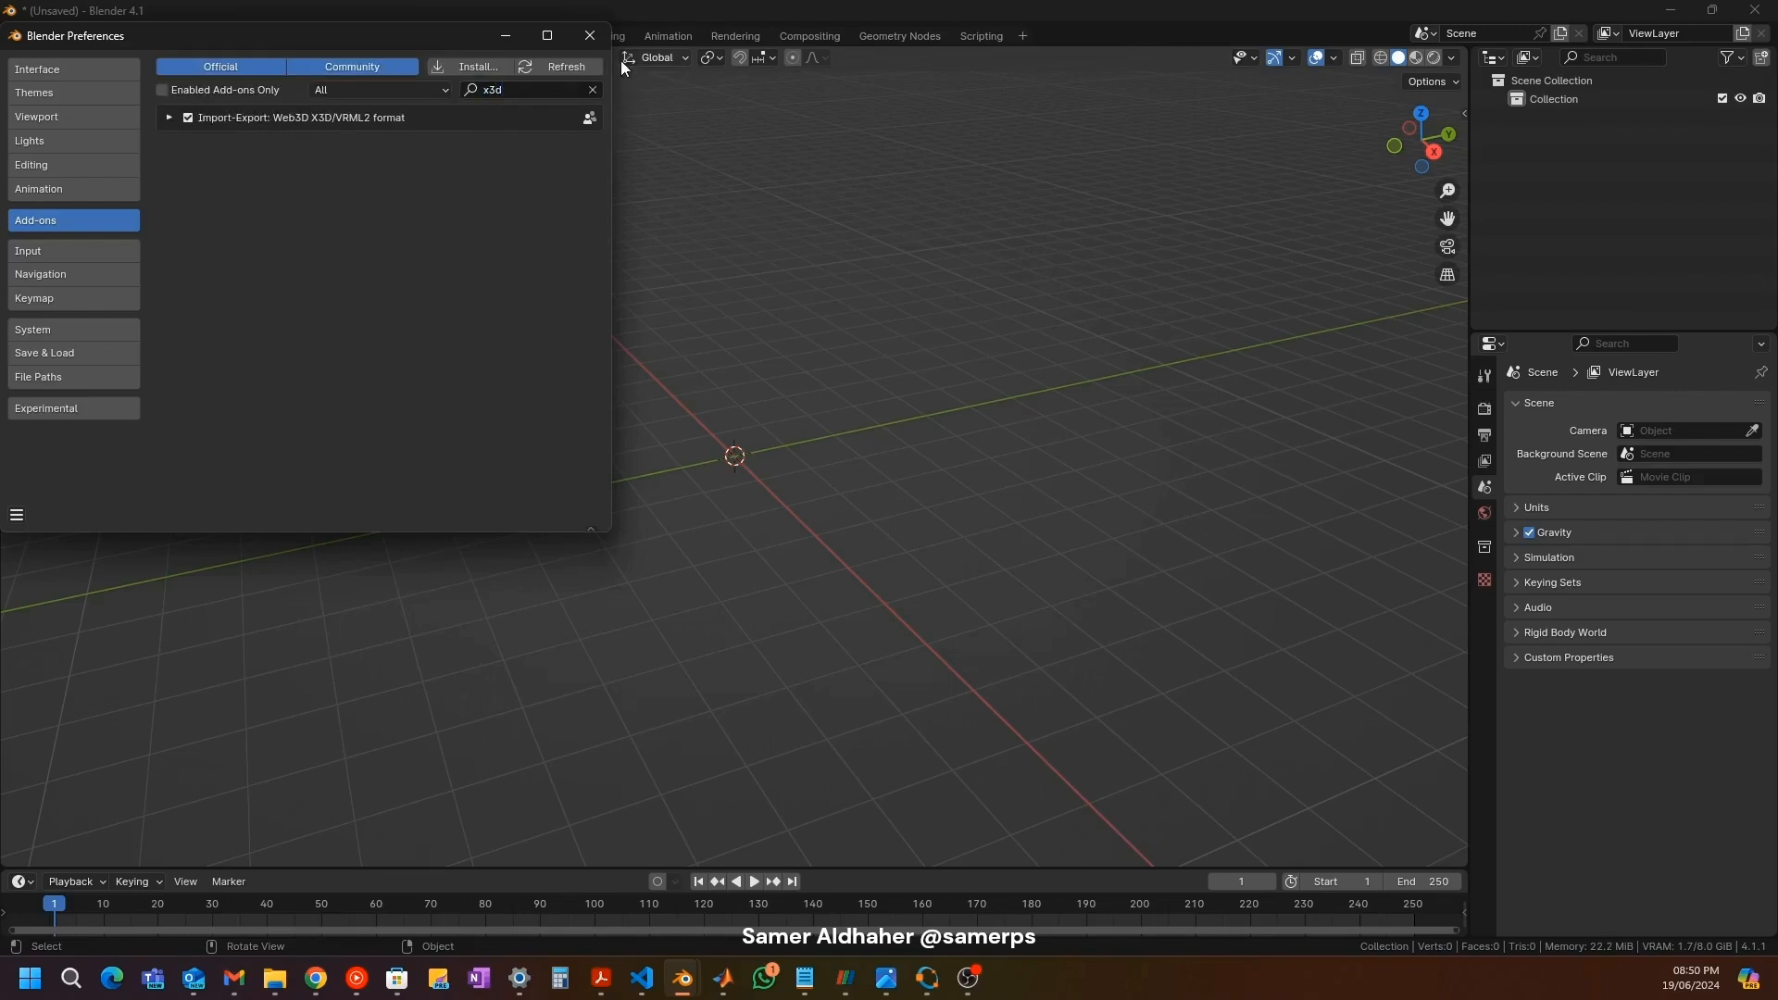
click(590, 35)
Step: Import 250.x3d from the Rotman Lens Guide folder with Z Forward and Y Up
click(42, 34)
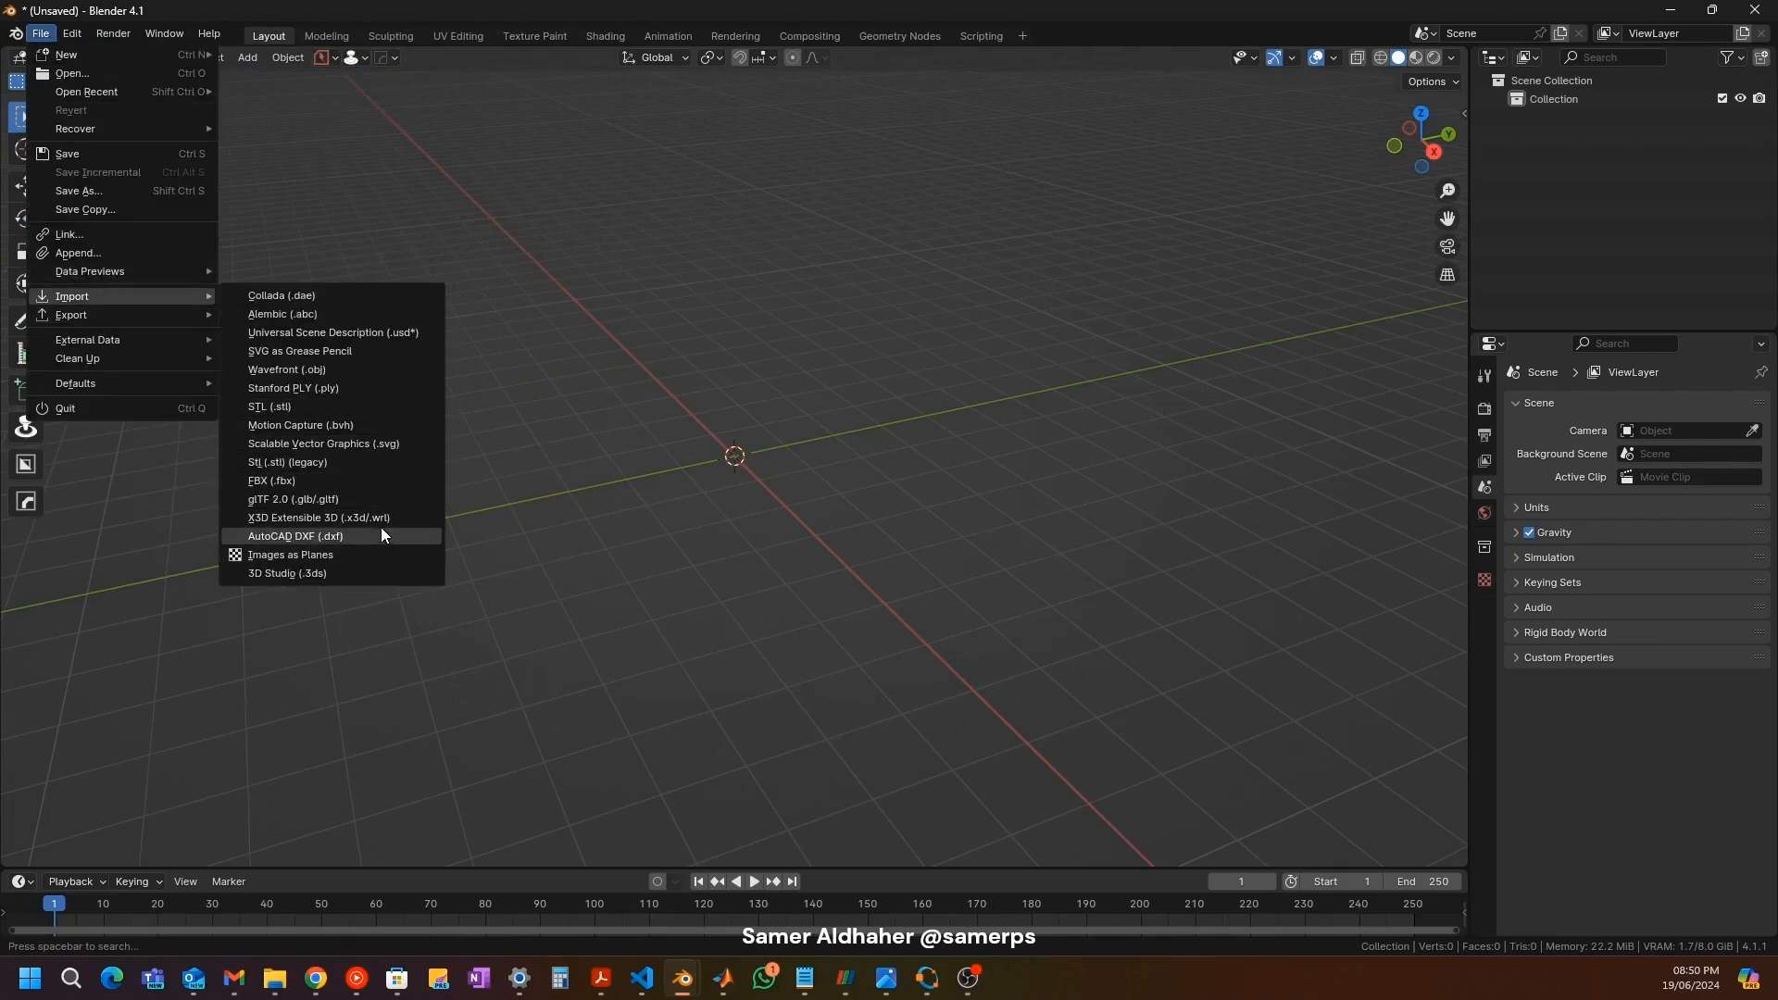
click(387, 518)
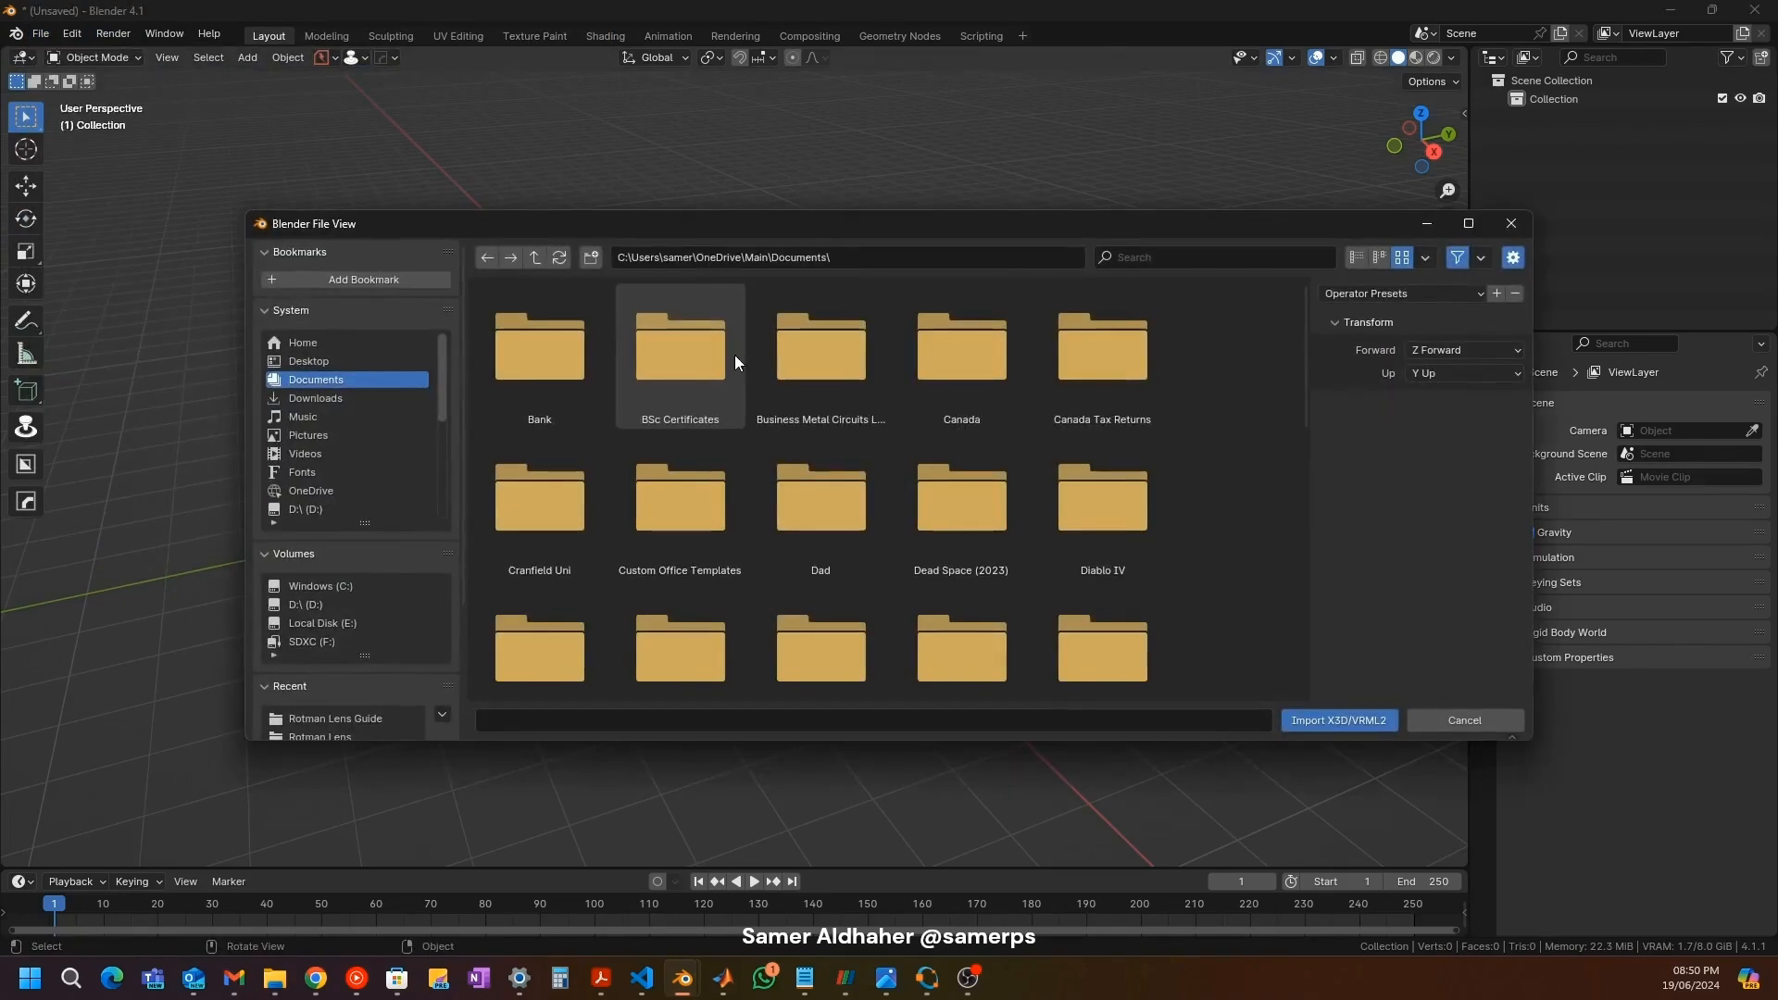
click(331, 719)
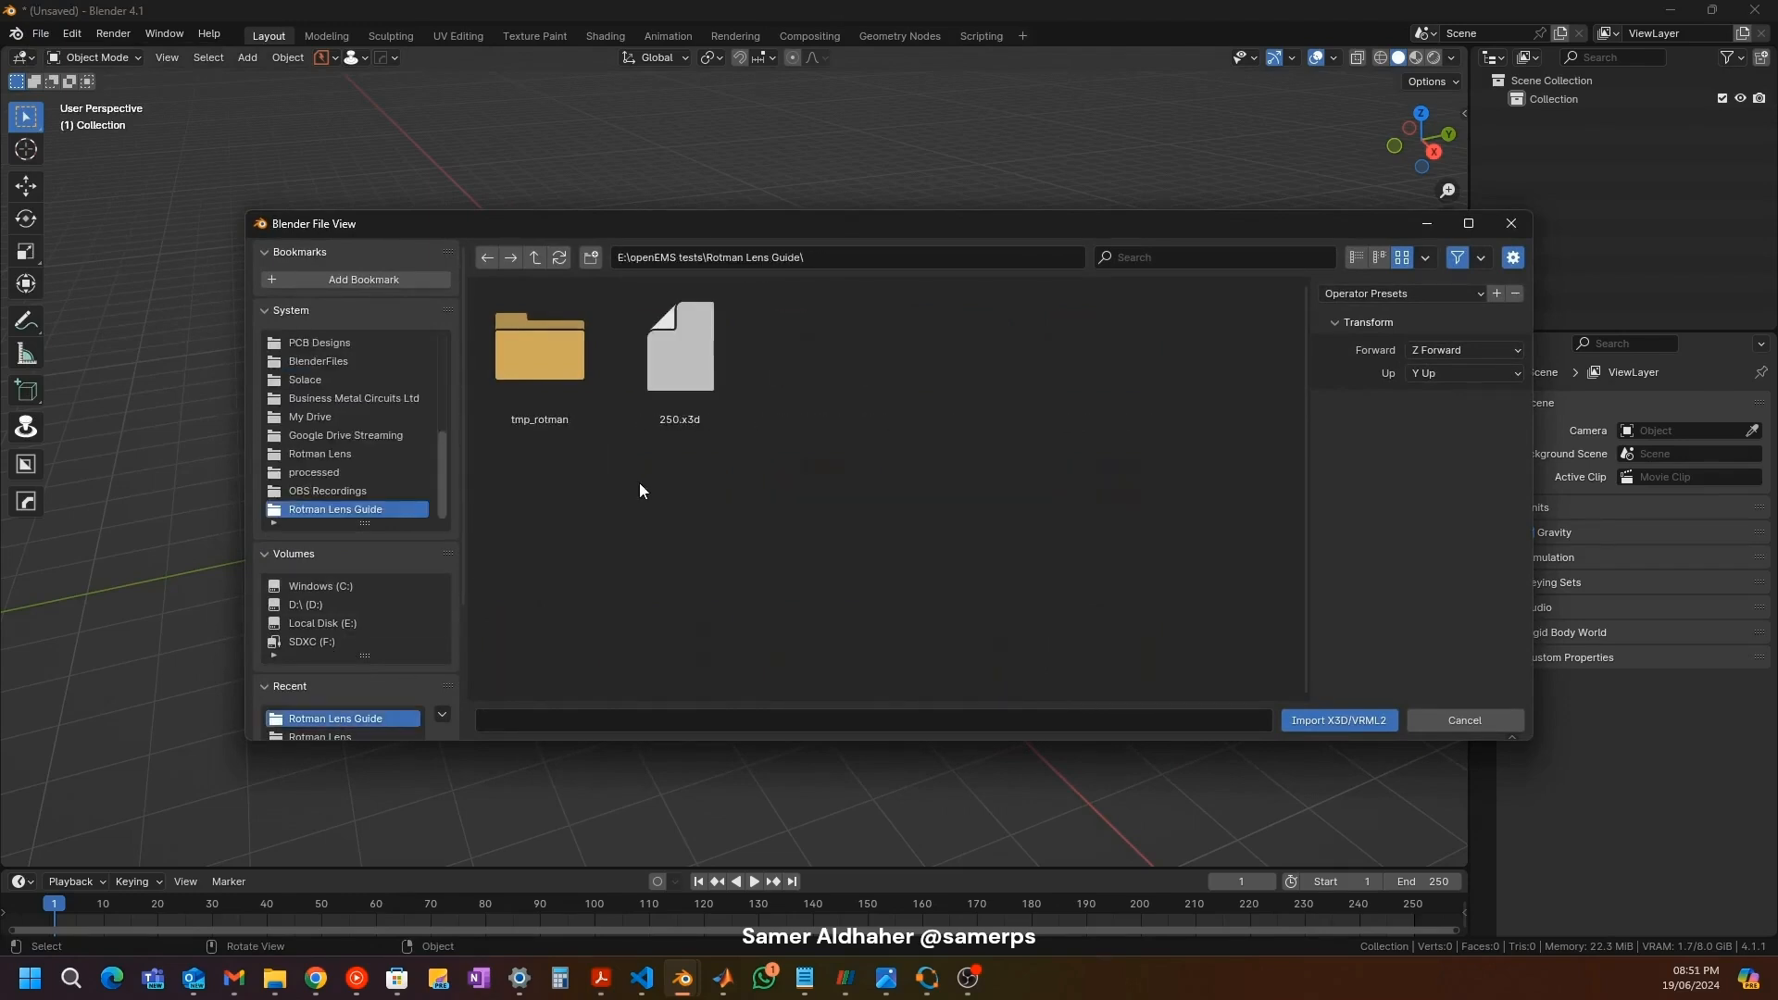
click(665, 375)
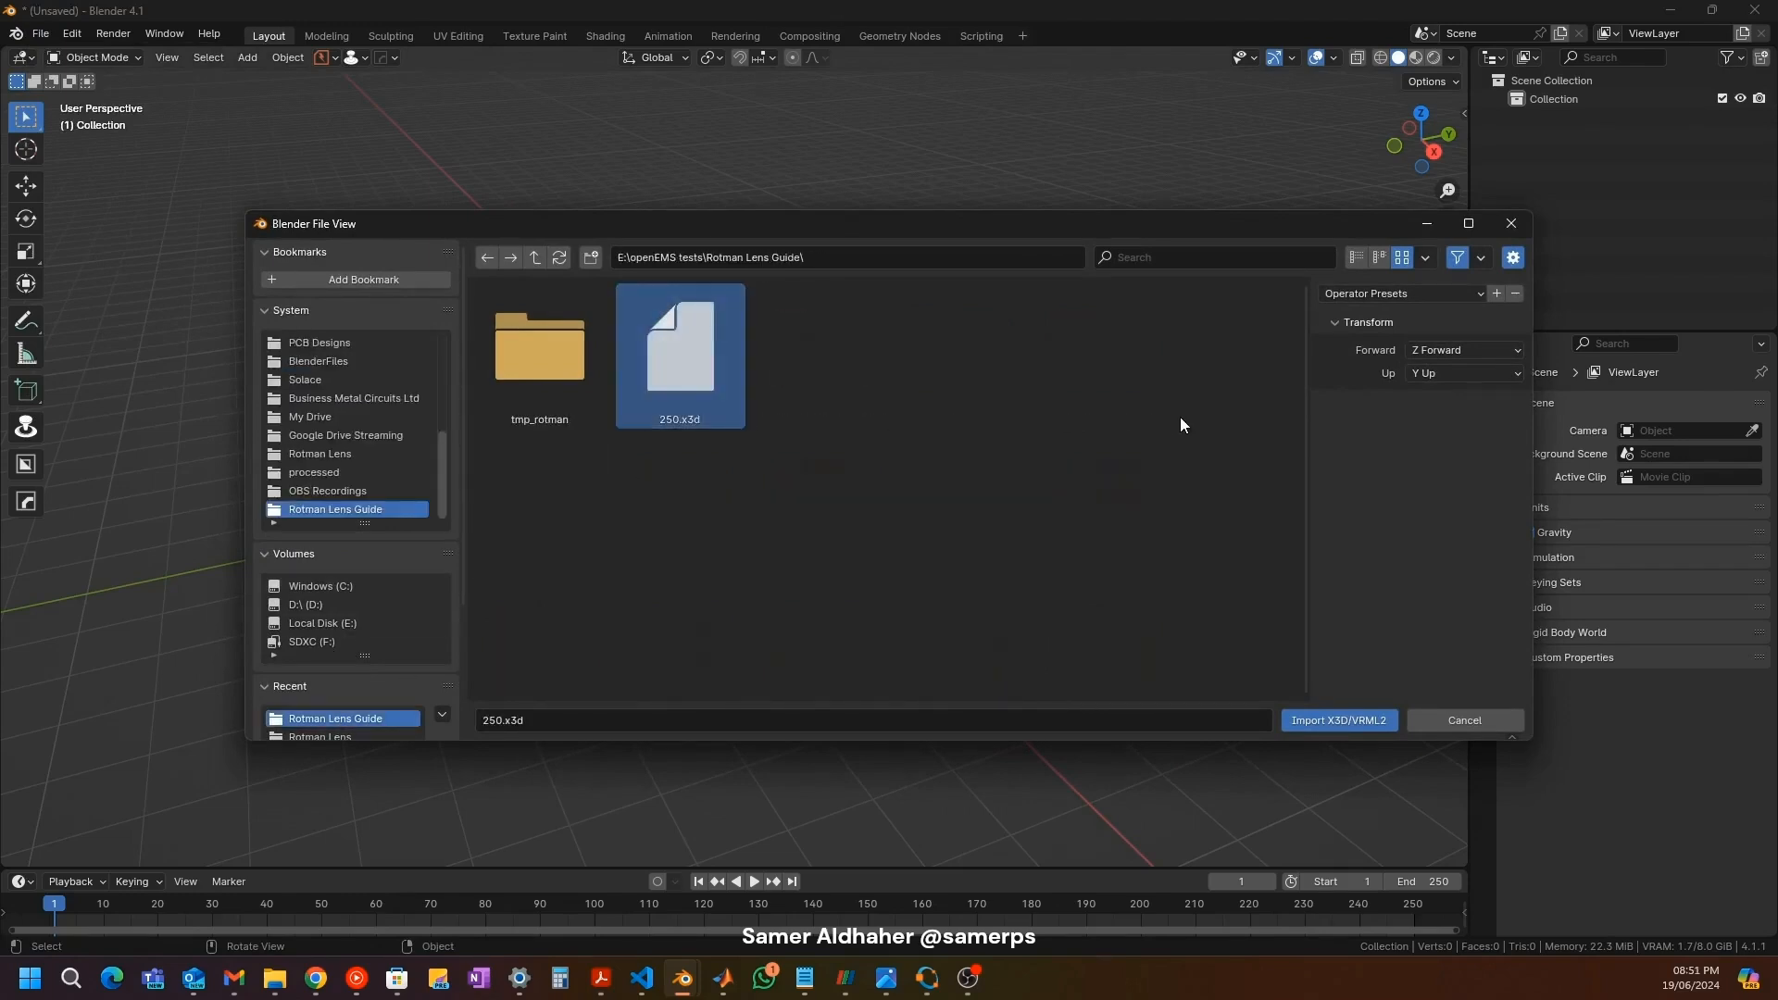
click(1345, 722)
Step: Delete the five imported DirectLight objects and the Viewpoint camera, keeping only Shape_PointSet
mouse_move(833, 473)
middle_down()
mouse_move(794, 475)
mouse_move(908, 459)
mouse_move(805, 469)
middle_up()
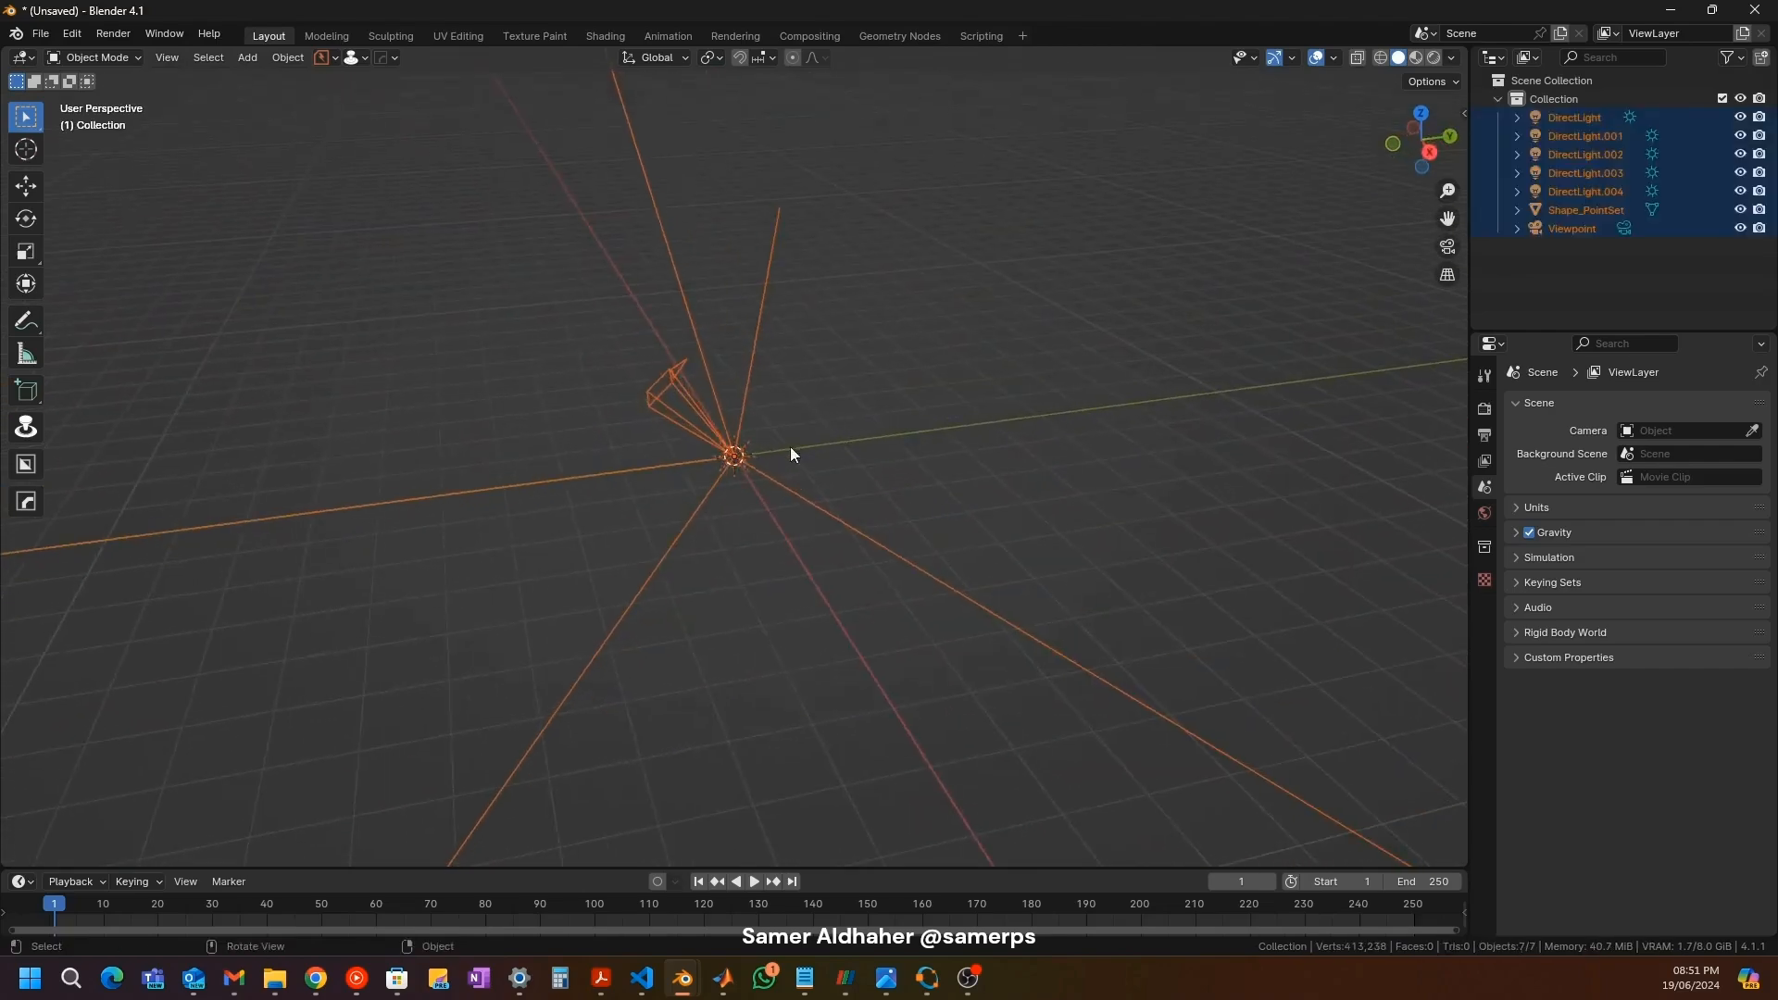
scroll(704, 295, up, 2)
scroll(680, 403, down, 1)
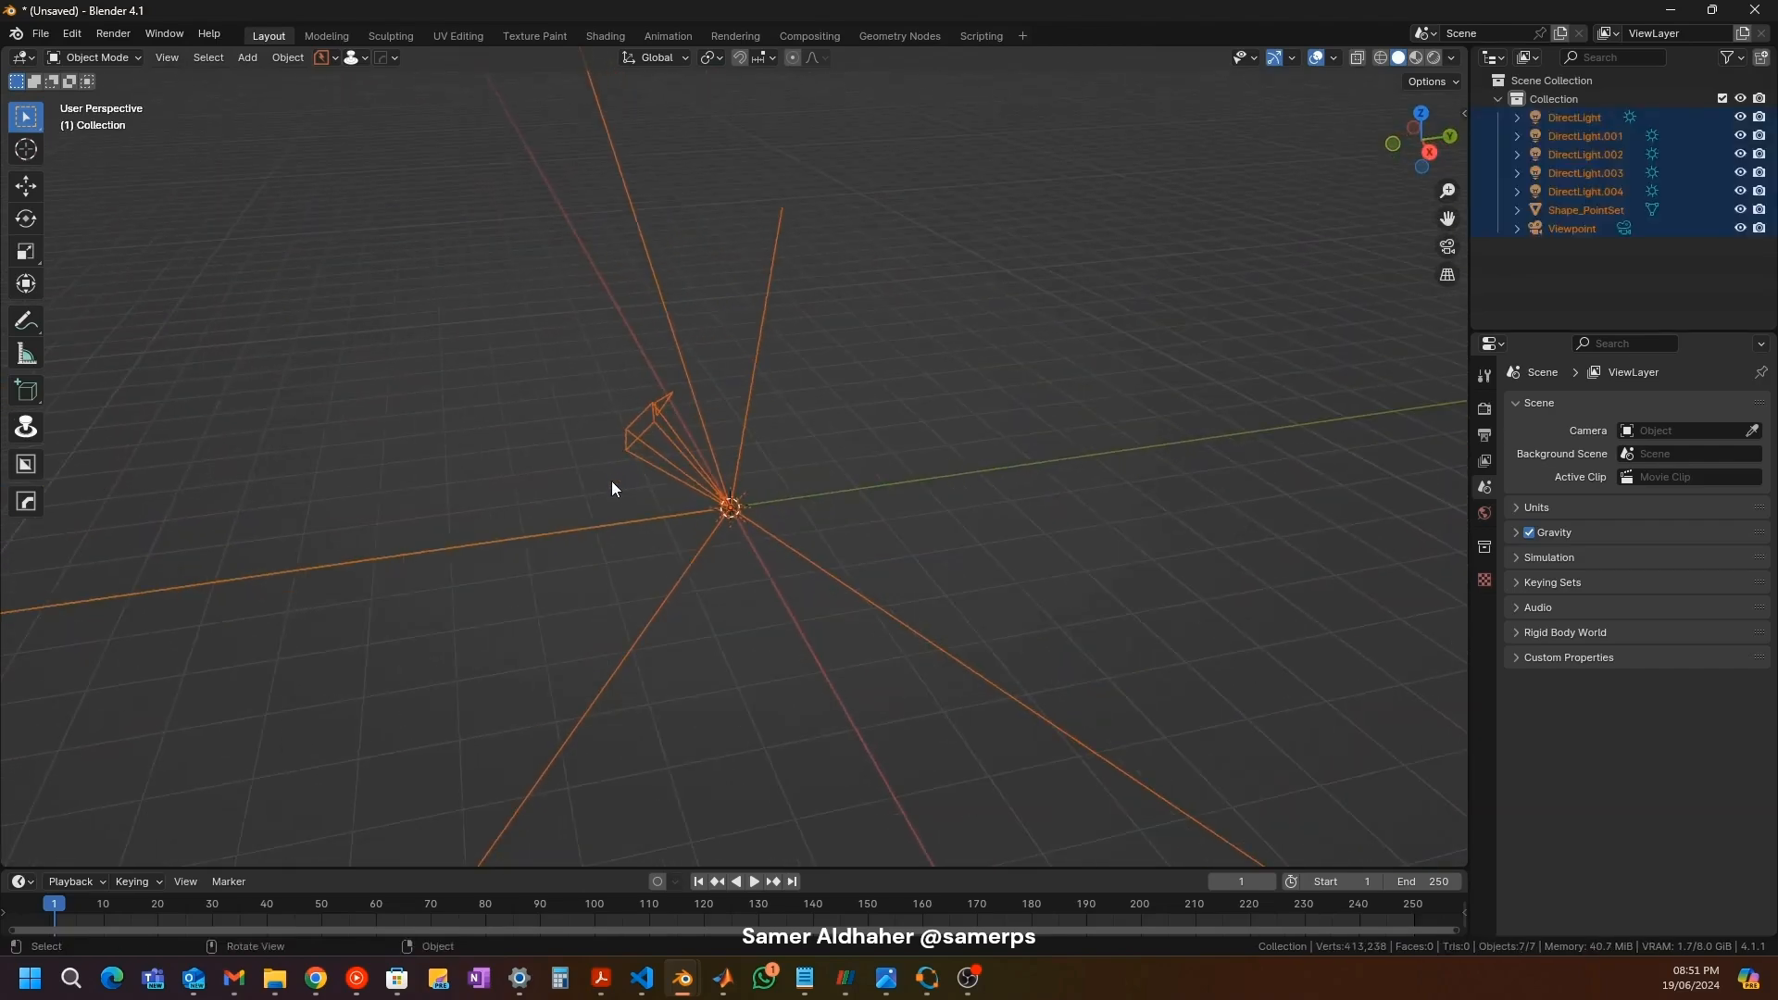
middle_drag(625, 505, 725, 505)
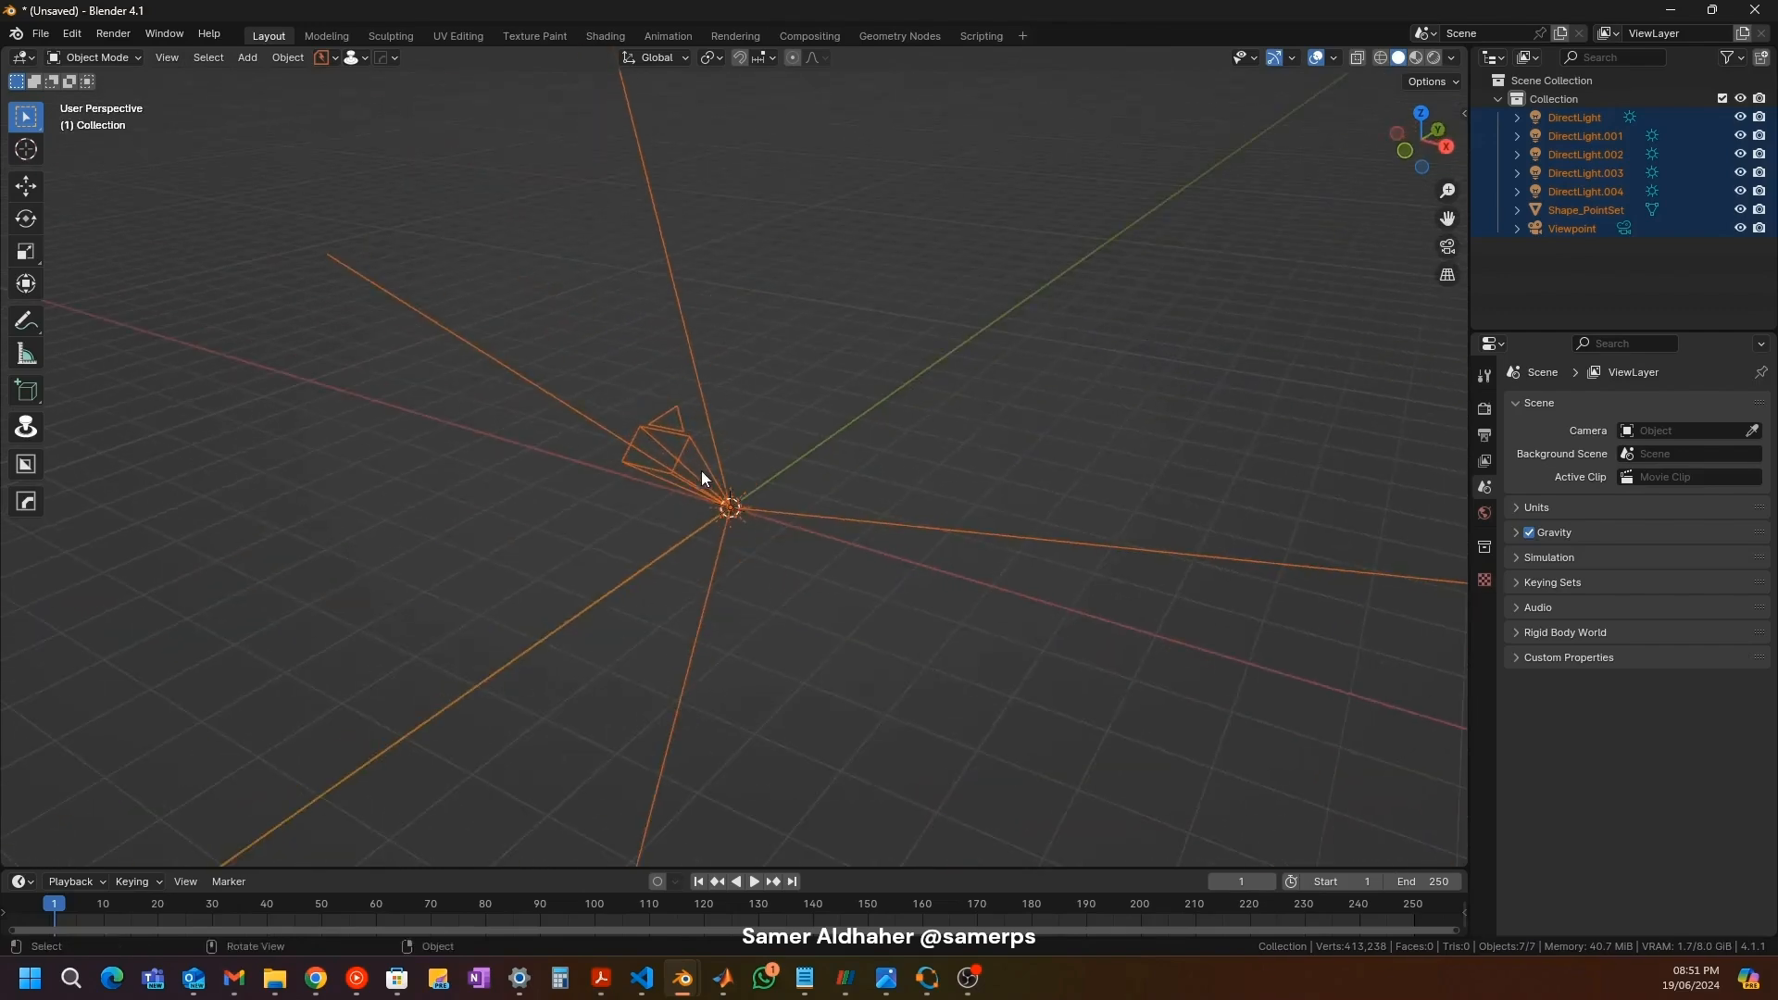
scroll(708, 394, up, 4)
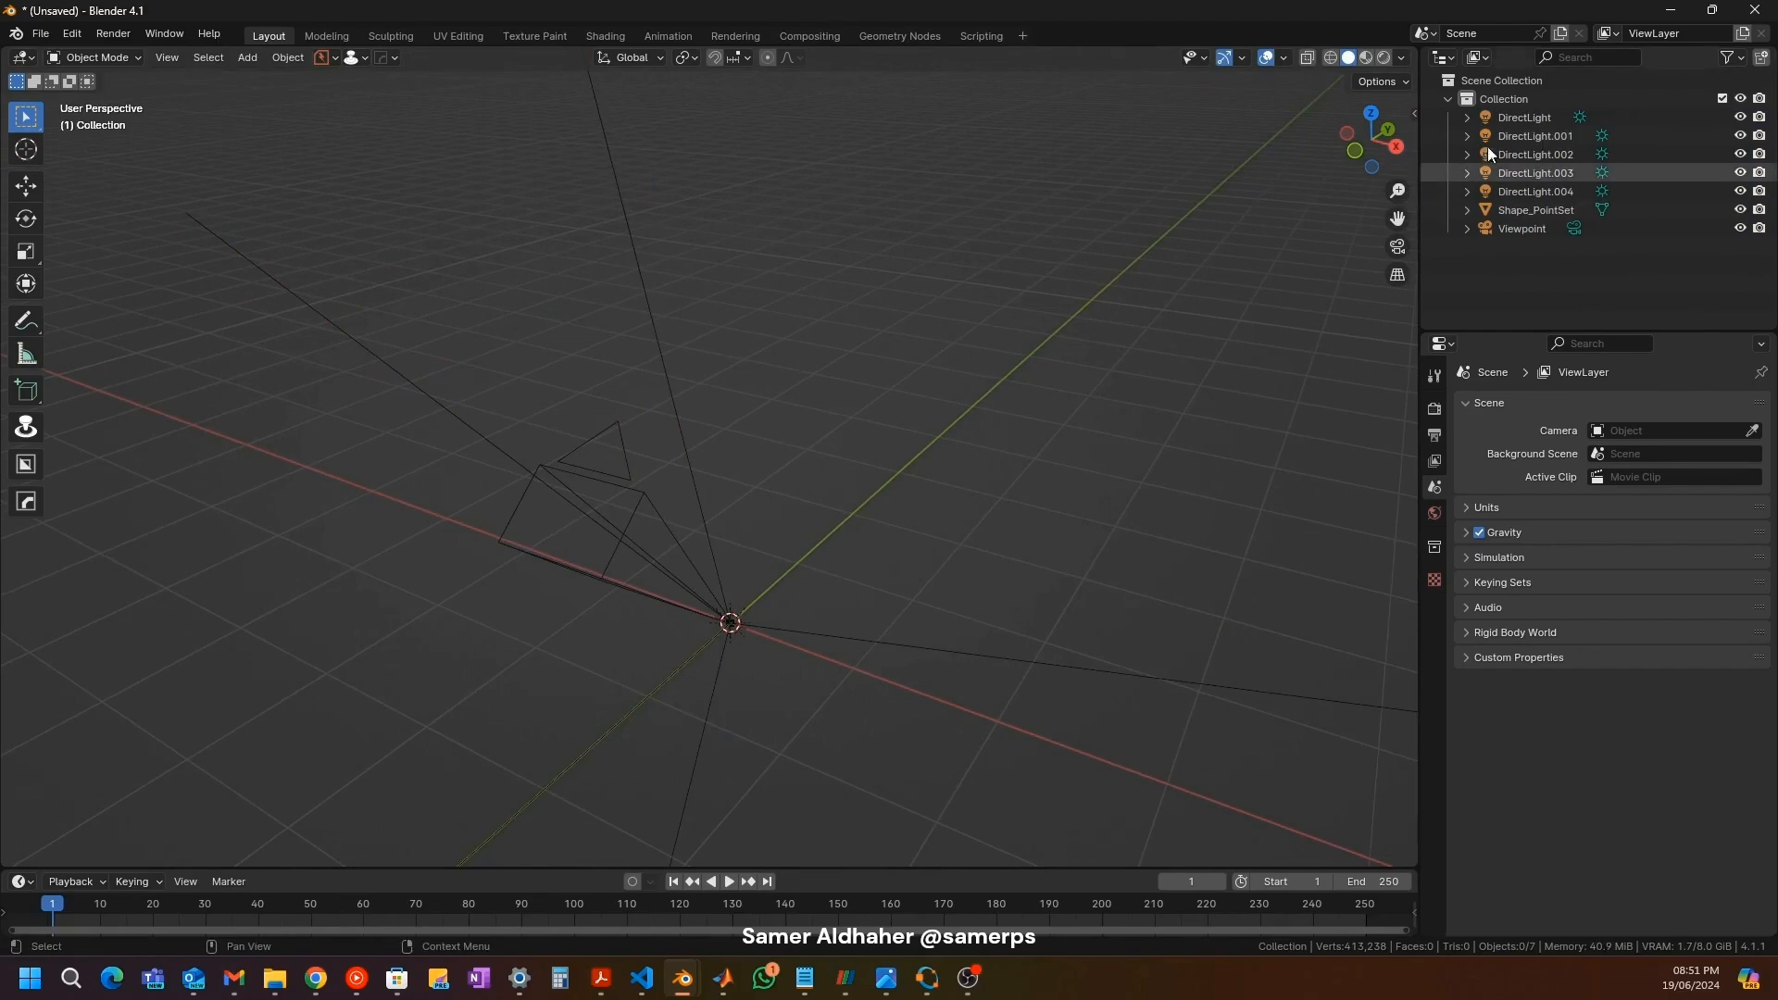
click(1517, 115)
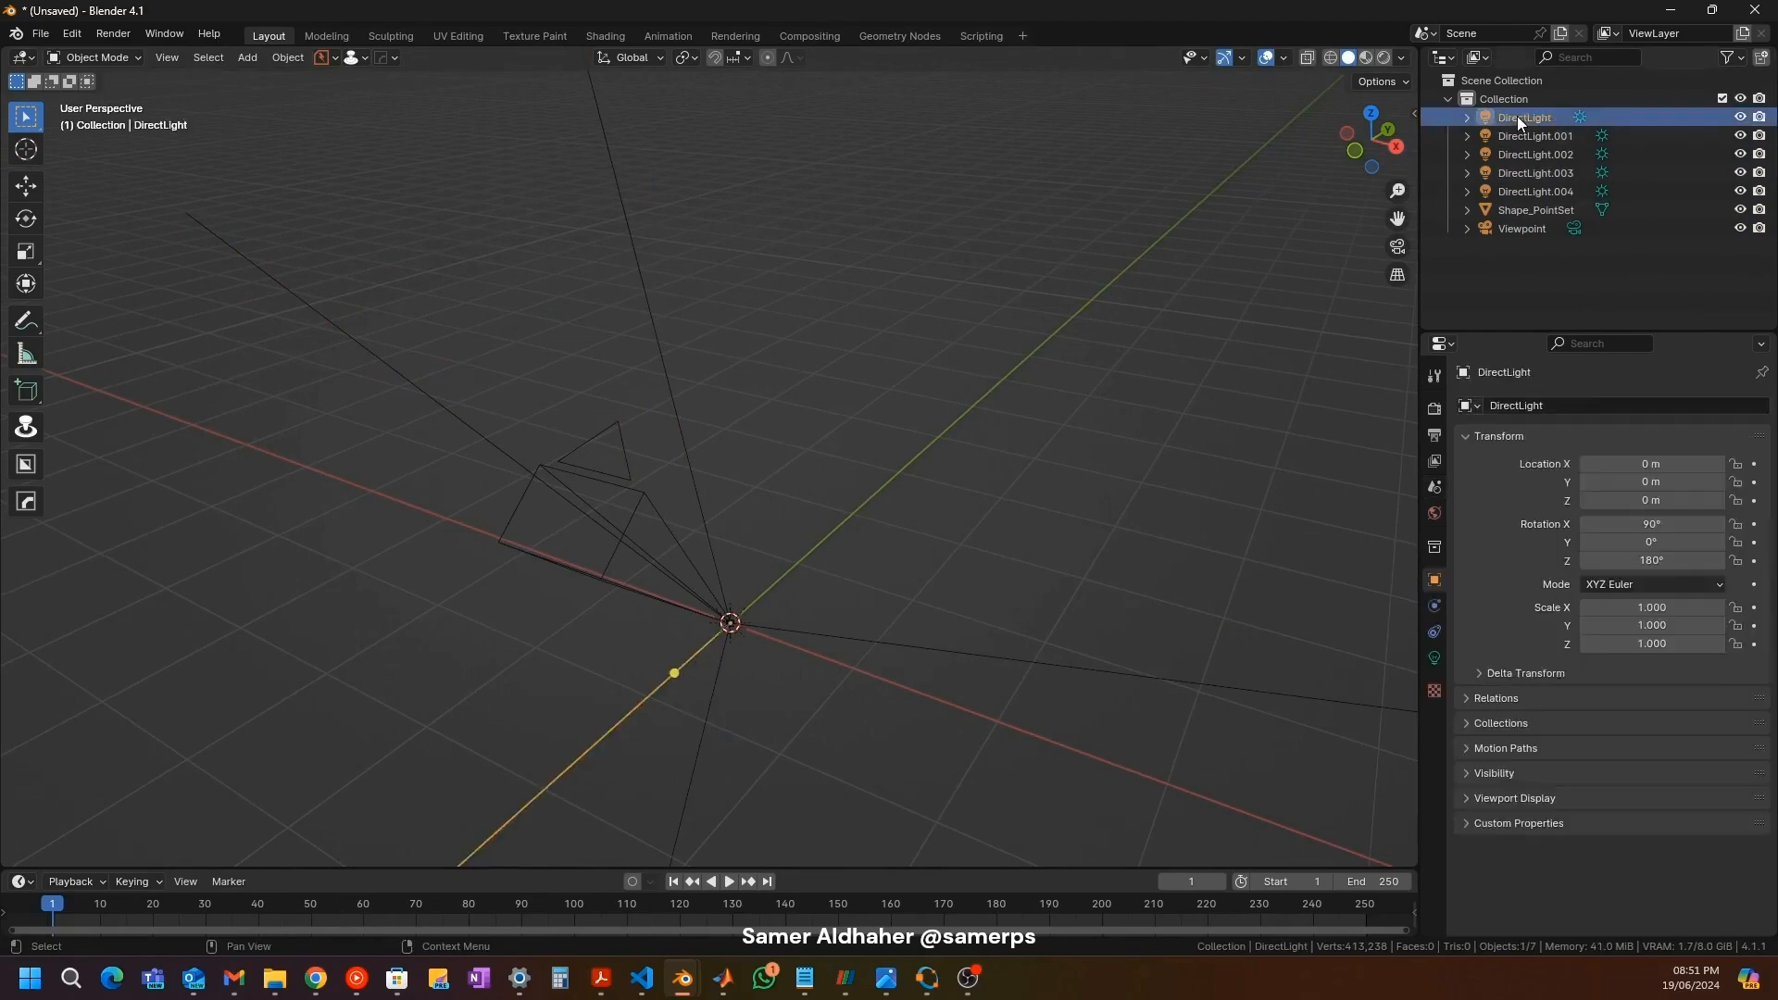
click(1524, 211)
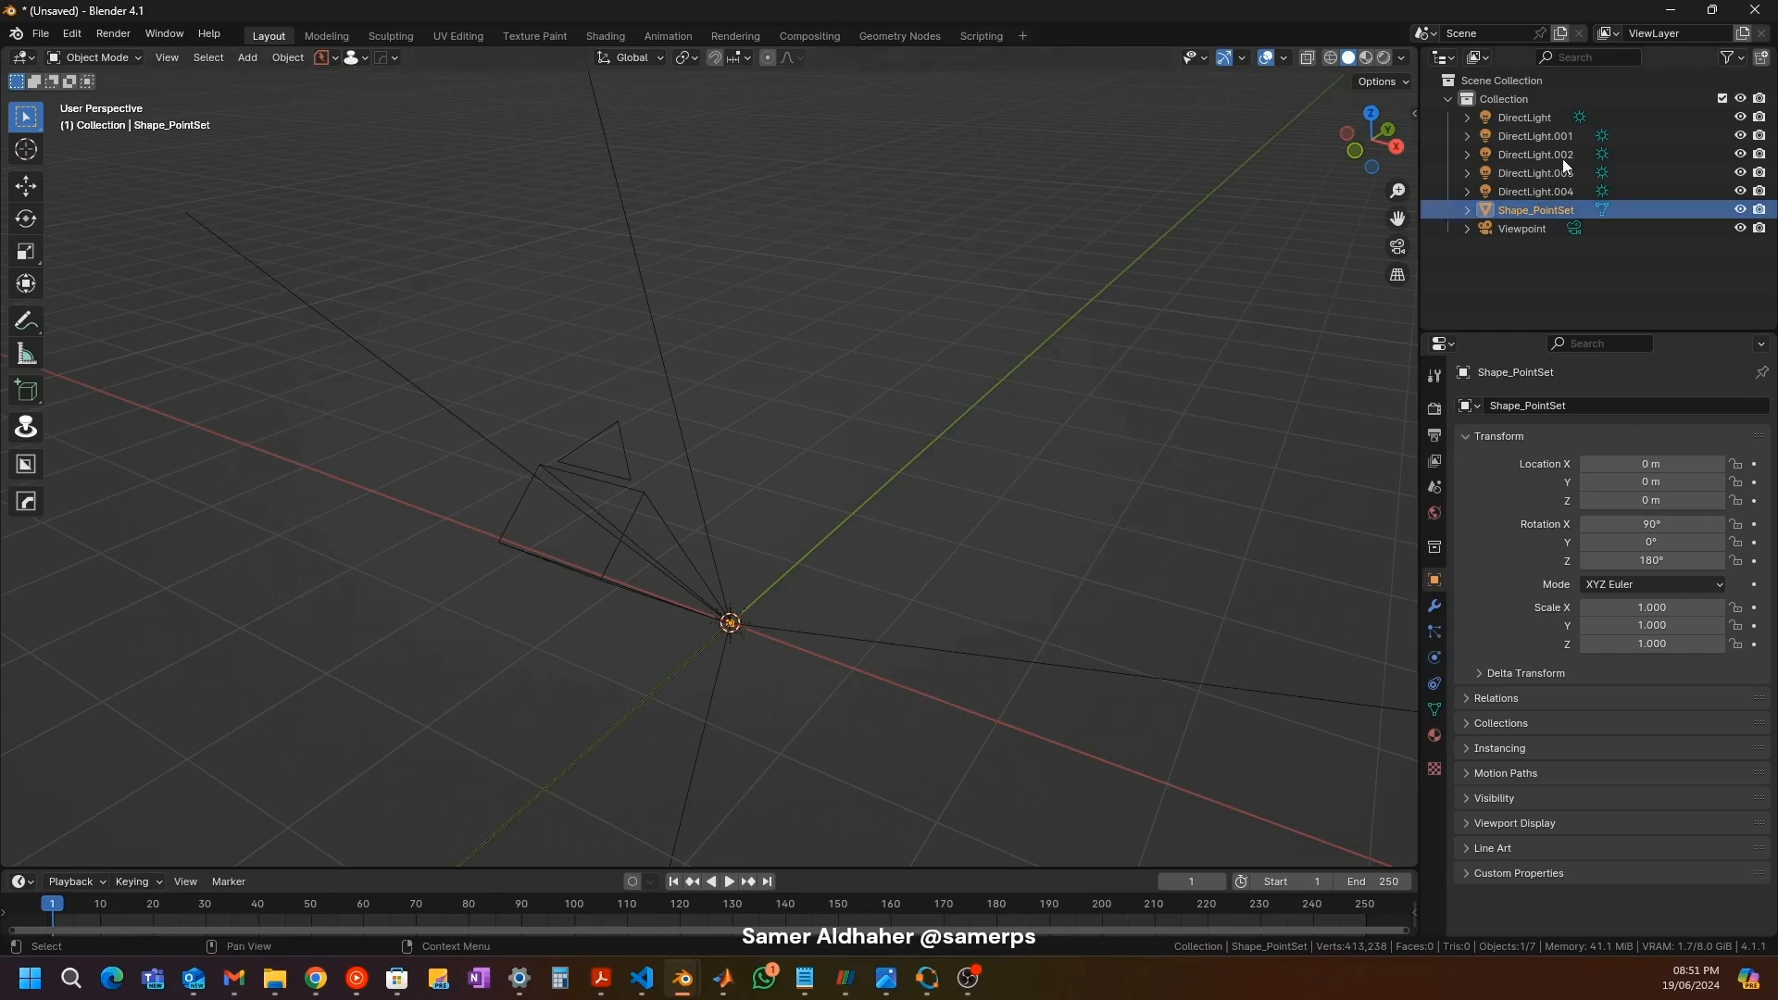
click(1519, 118)
shift+click(1520, 190)
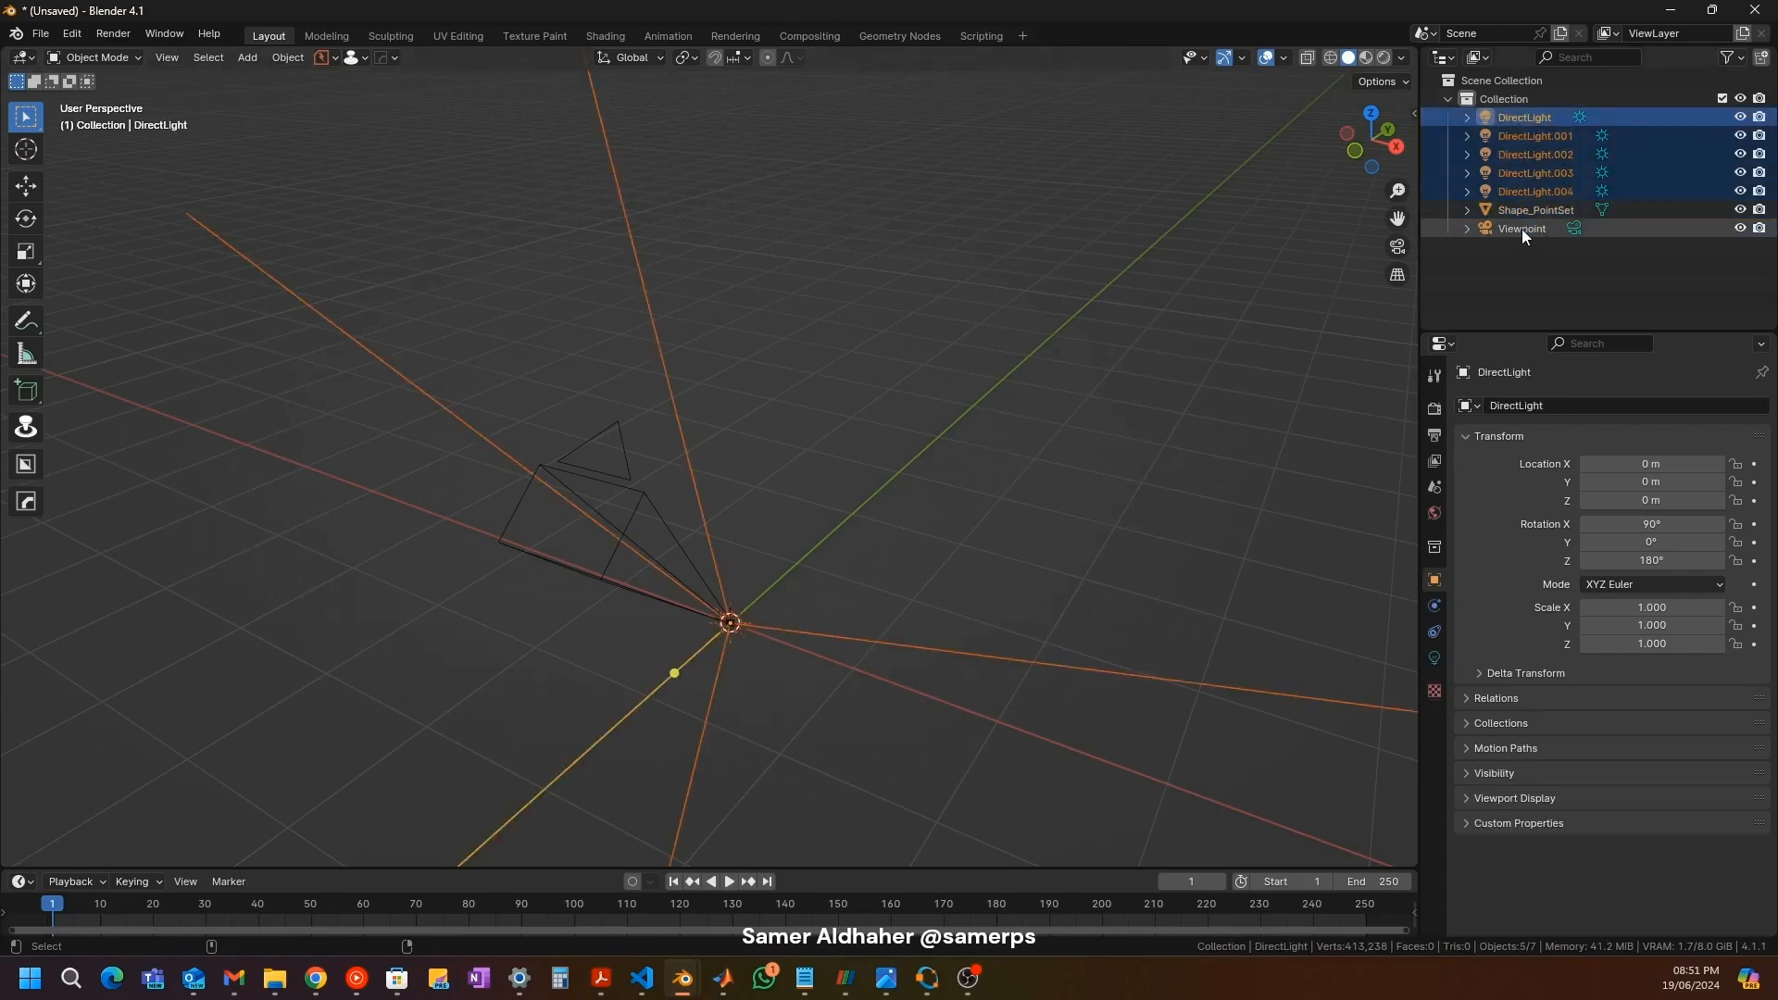
ctrl+click(1520, 229)
key(Delete)
Step: Scale Shape_PointSet uniformly by a factor of 100
click(1498, 120)
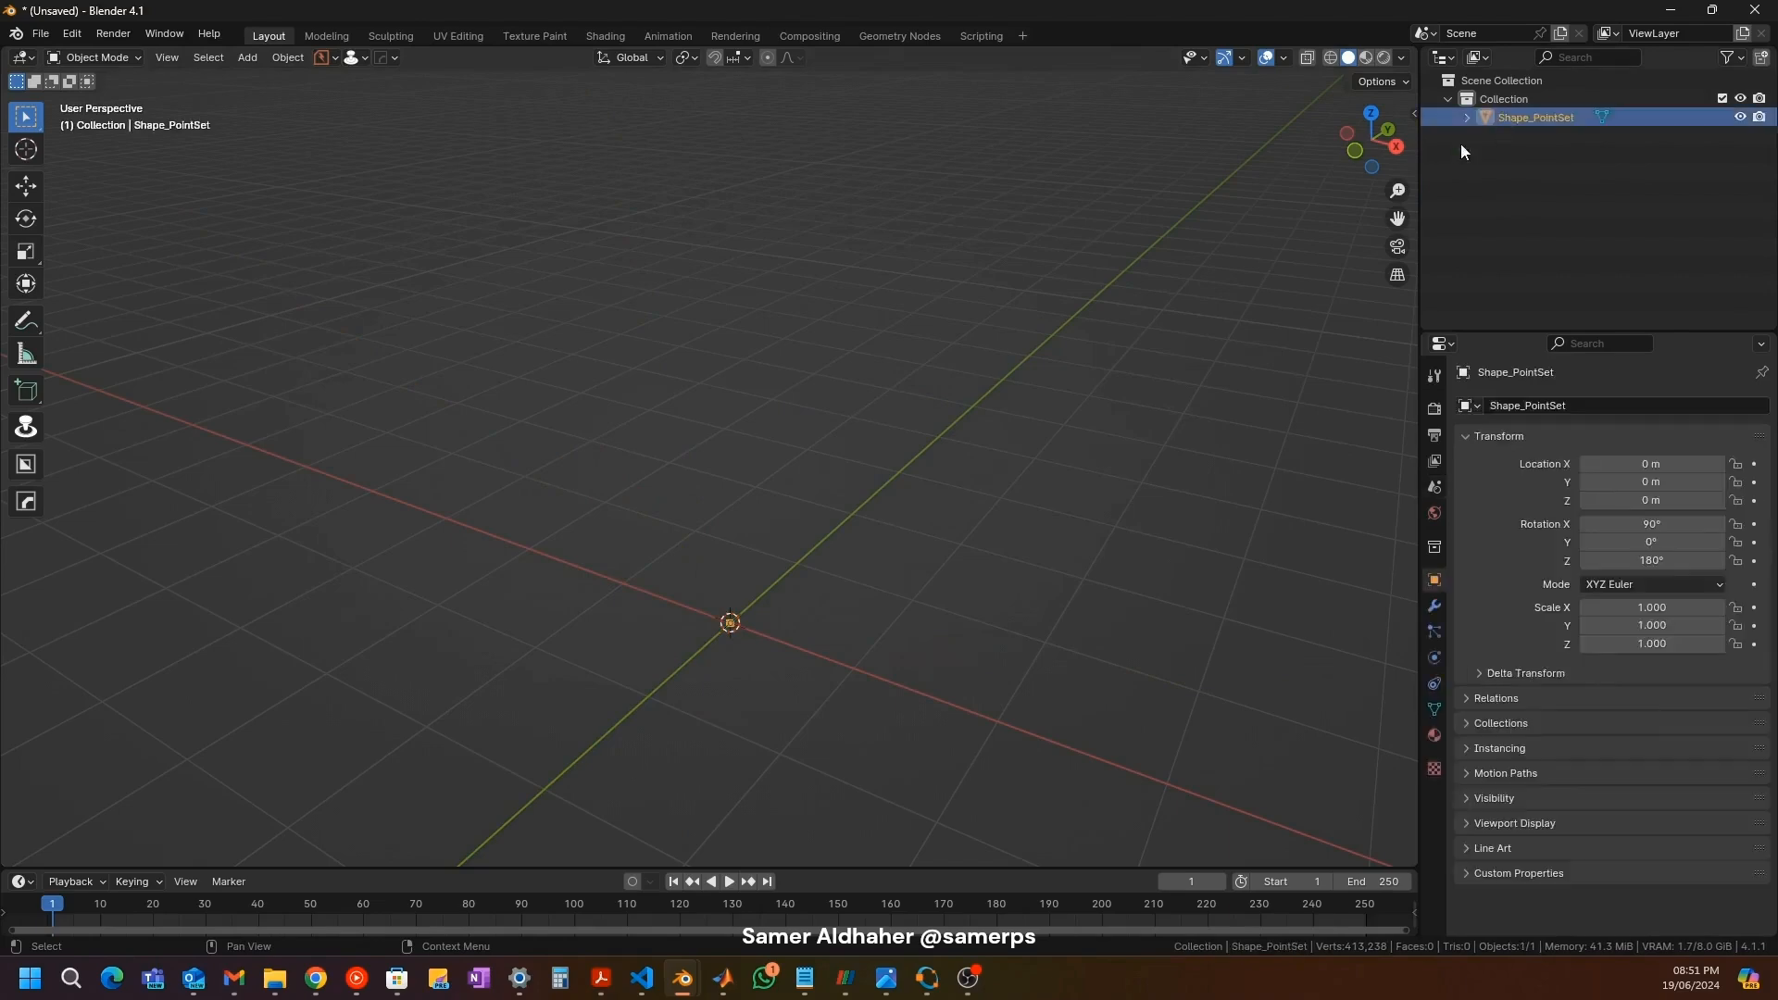
text(s1000)
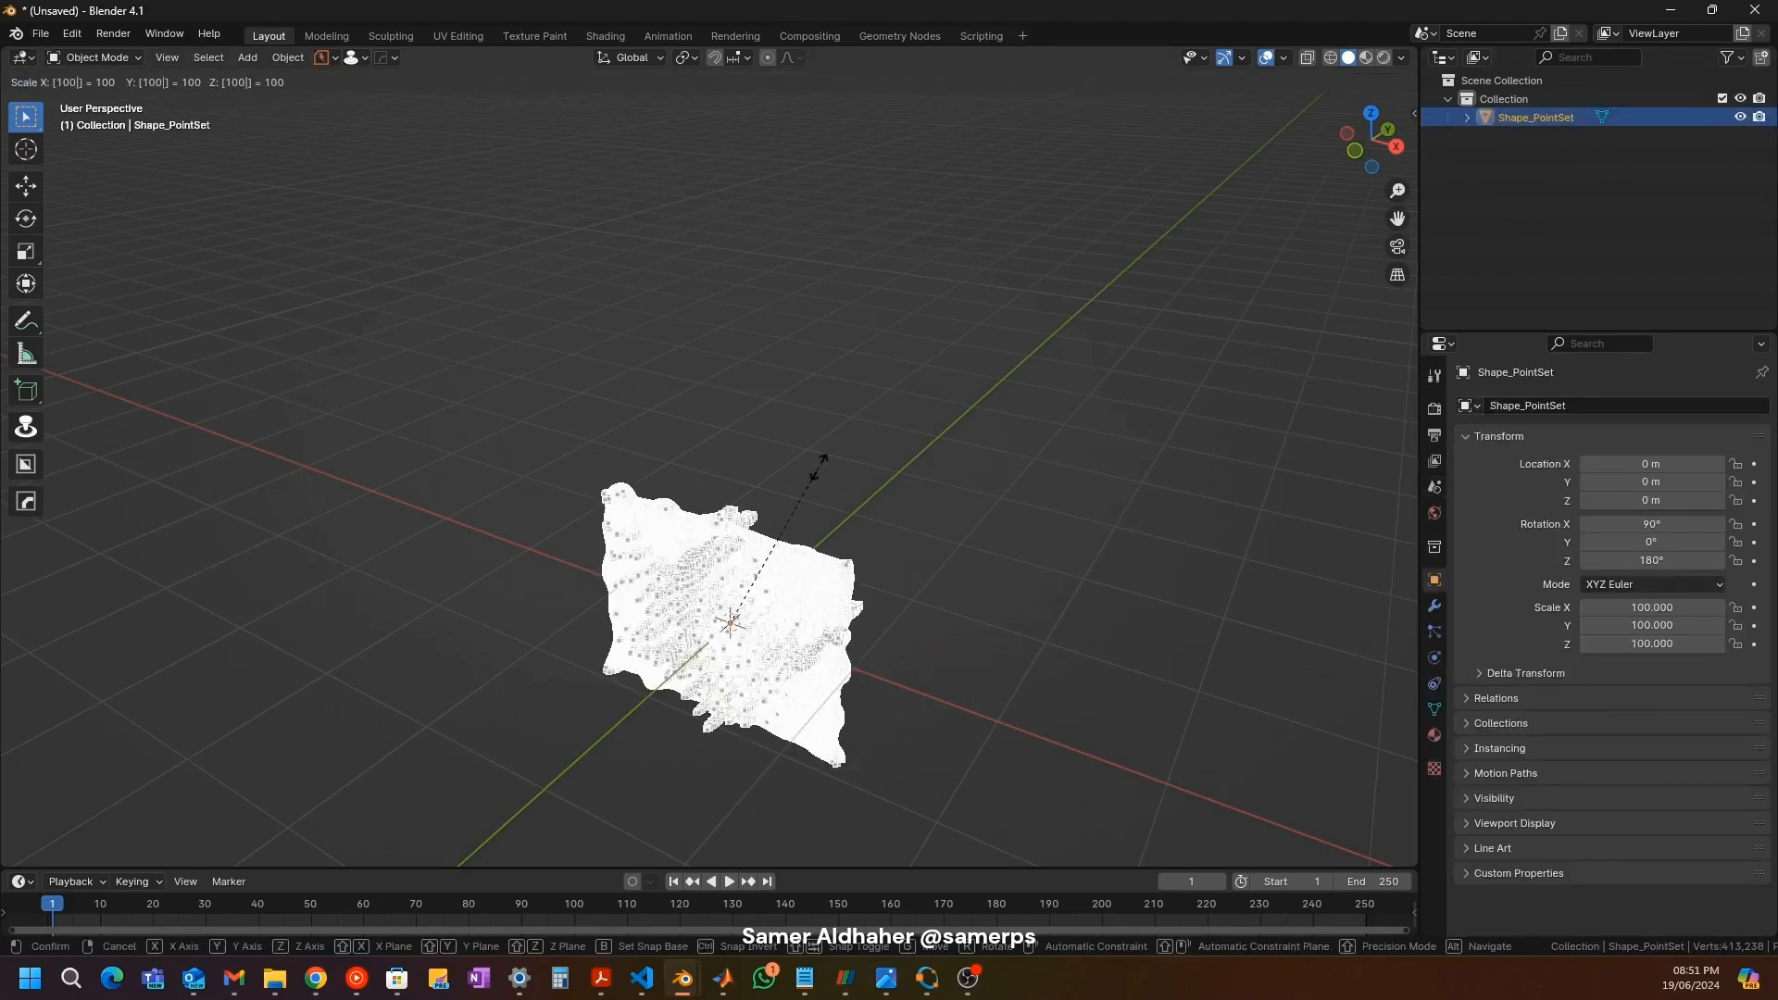
key(Return)
click(807, 537)
Step: Rotate Shape_PointSet 90° about the X axis so that the field plane lies flat
scroll(670, 584, up, 2)
middle_drag(670, 583, 614, 567)
click(643, 563)
key(x)
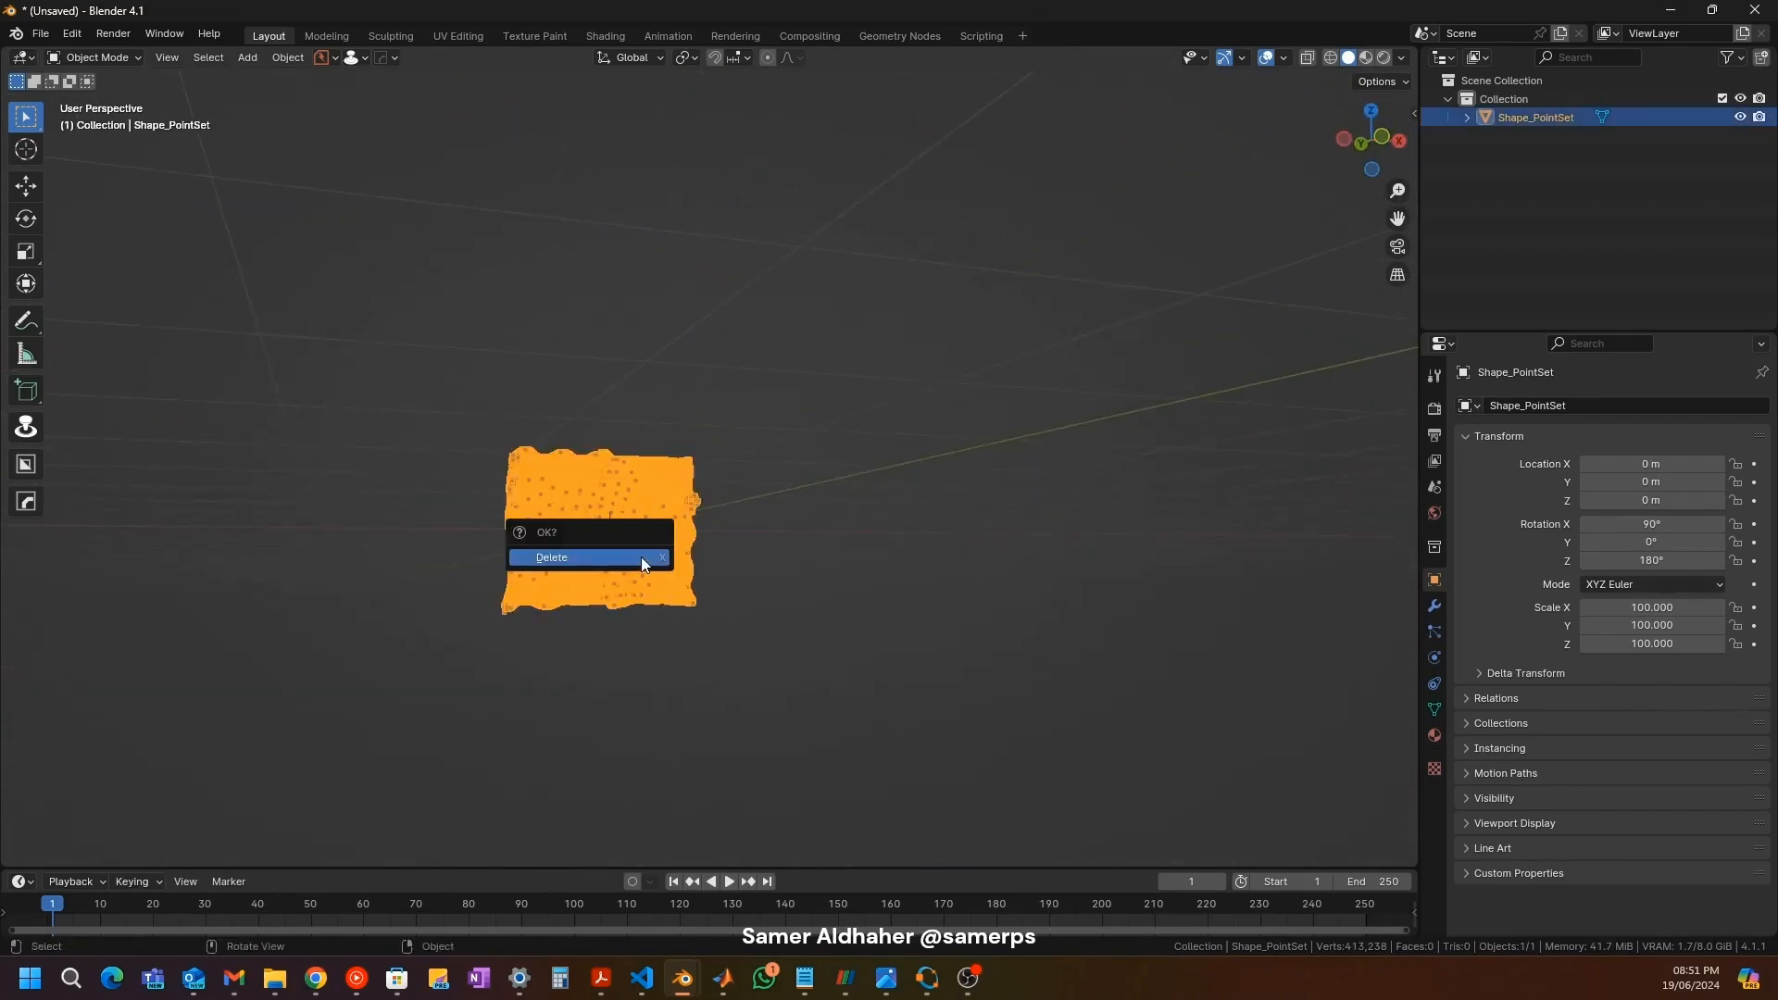
key(Escape)
text(rx90)
key(Return)
click(641, 557)
Step: Open Shape_PointSet in Edit Mode to examine its vertices up close
middle_drag(641, 557, 564, 425)
scroll(626, 519, up, 4)
scroll(564, 425, up, 1)
click(569, 426)
key(Tab)
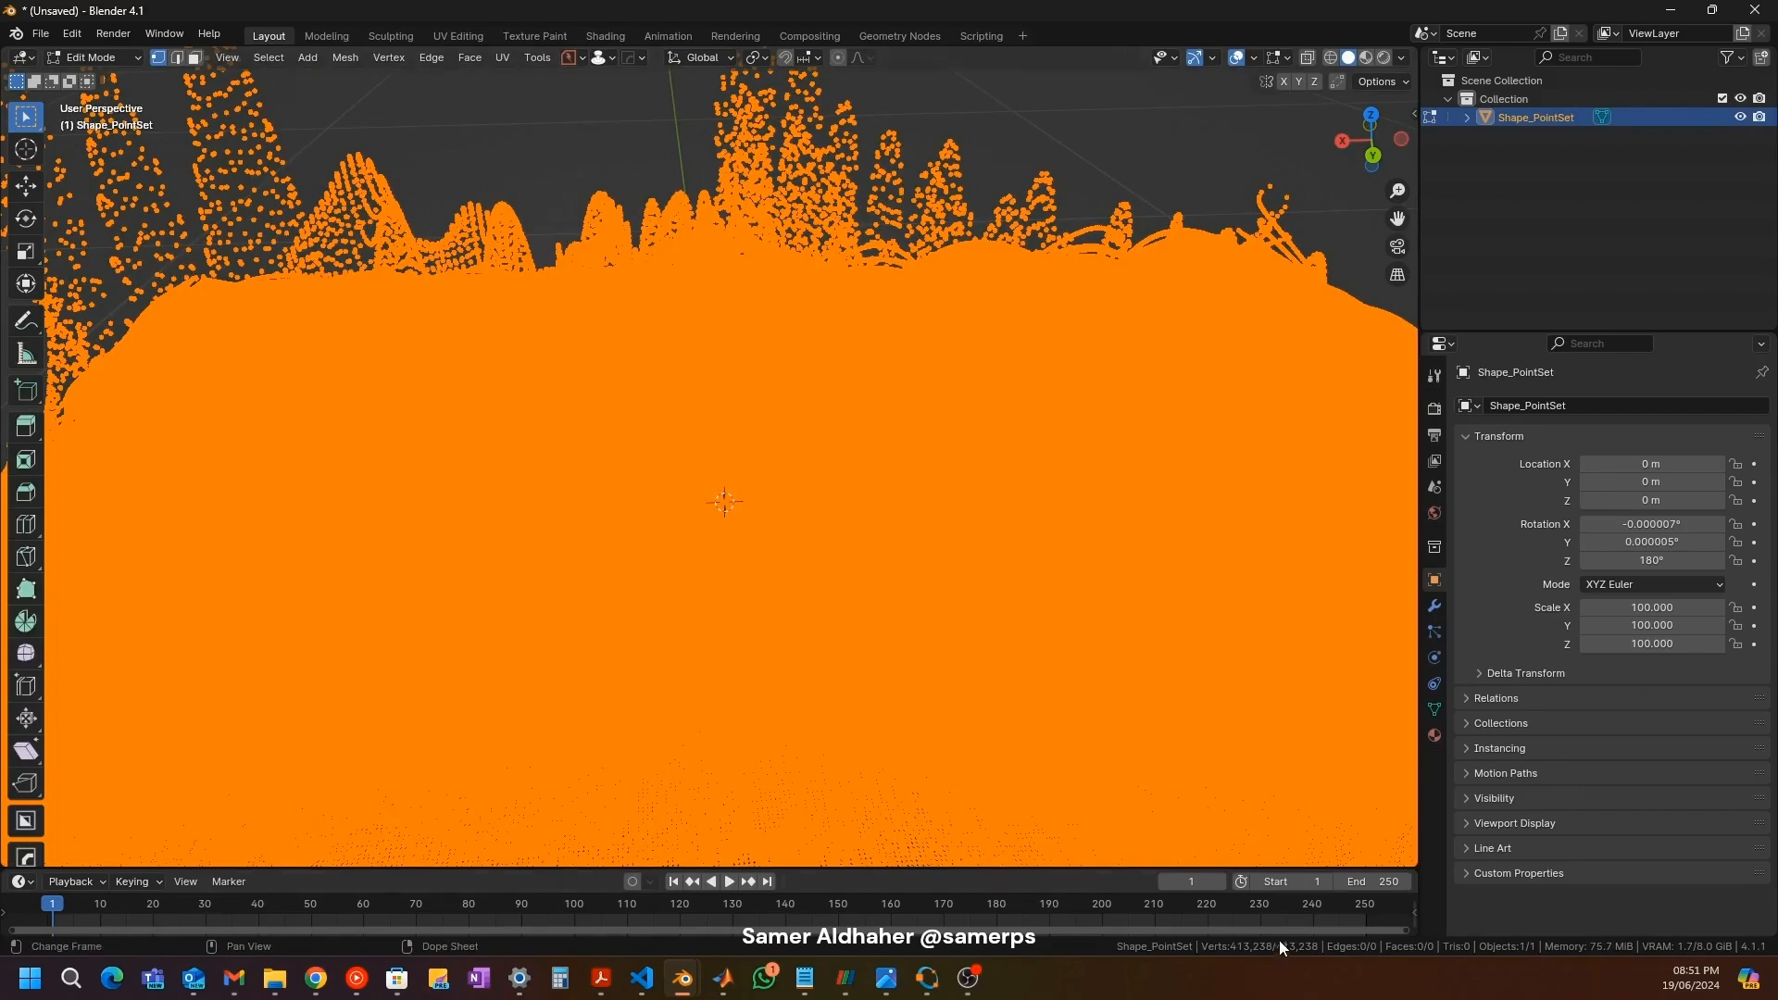
Step: Return Shape_PointSet to Object Mode and examine the peaks of the point cloud from several angles
scroll(670, 397, down, 5)
click(440, 219)
middle_drag(559, 323, 604, 350)
key(Tab)
click(480, 203)
middle_drag(935, 602, 895, 579)
scroll(896, 382, up, 3)
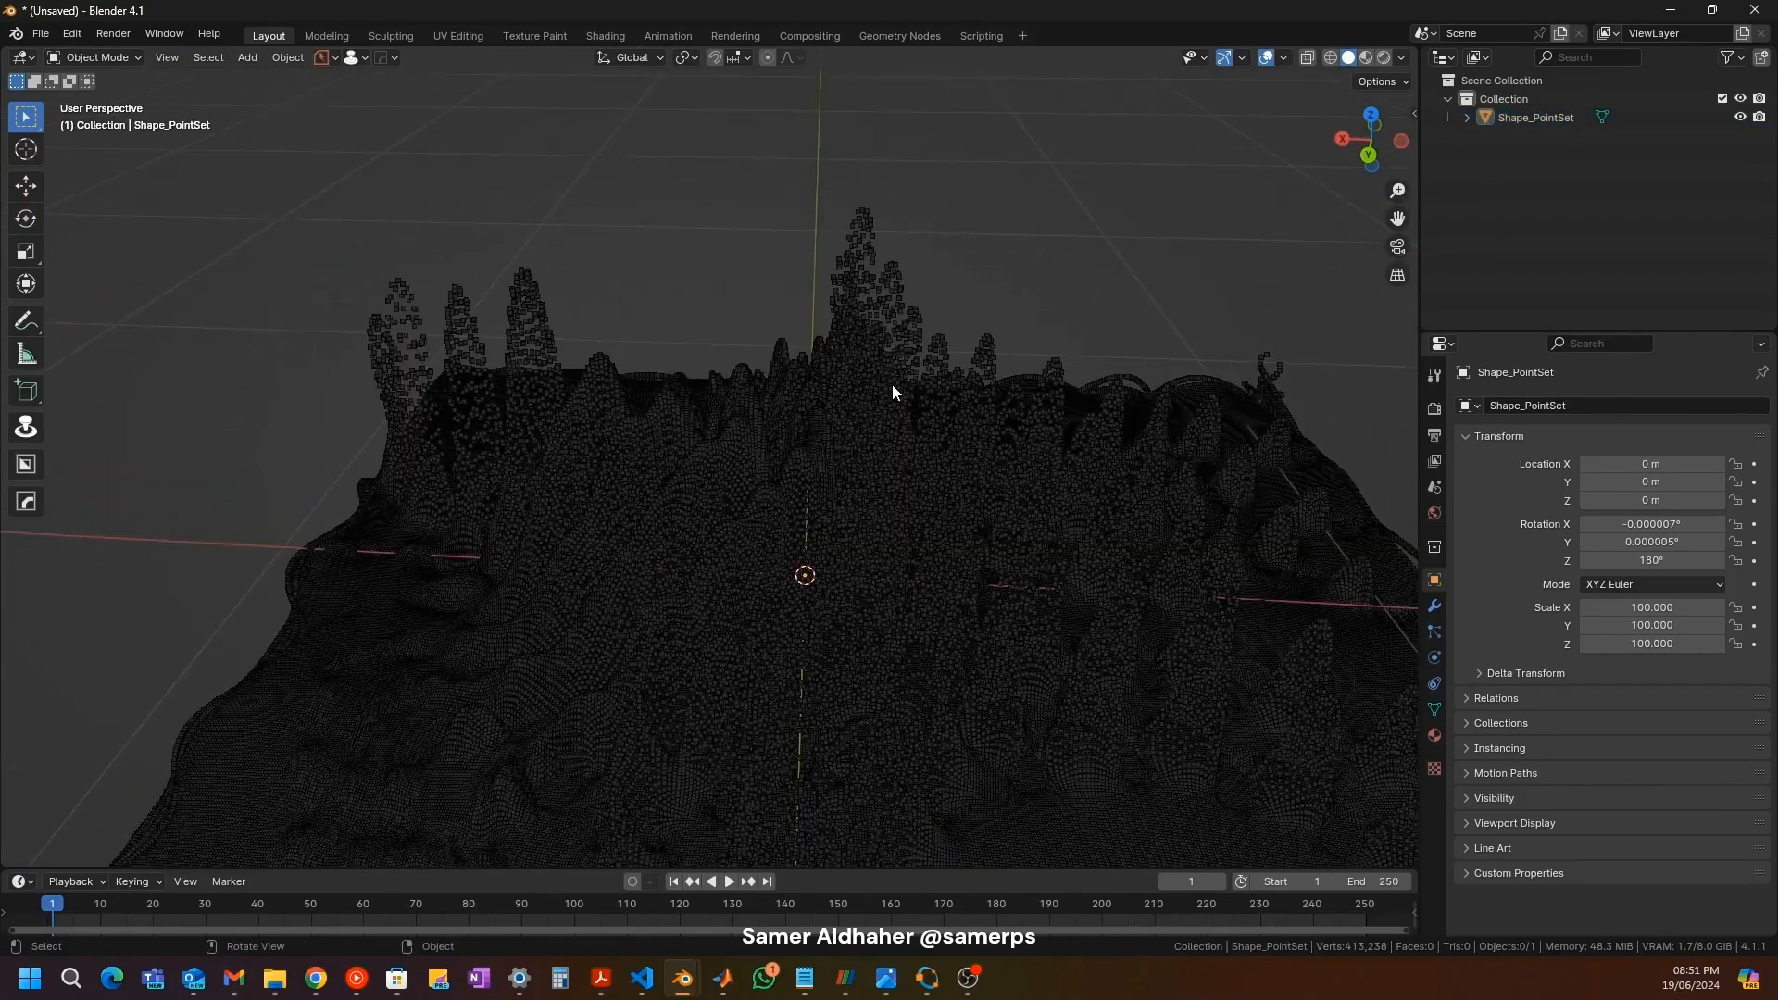
scroll(896, 381, down, 3)
scroll(1039, 614, up, 4)
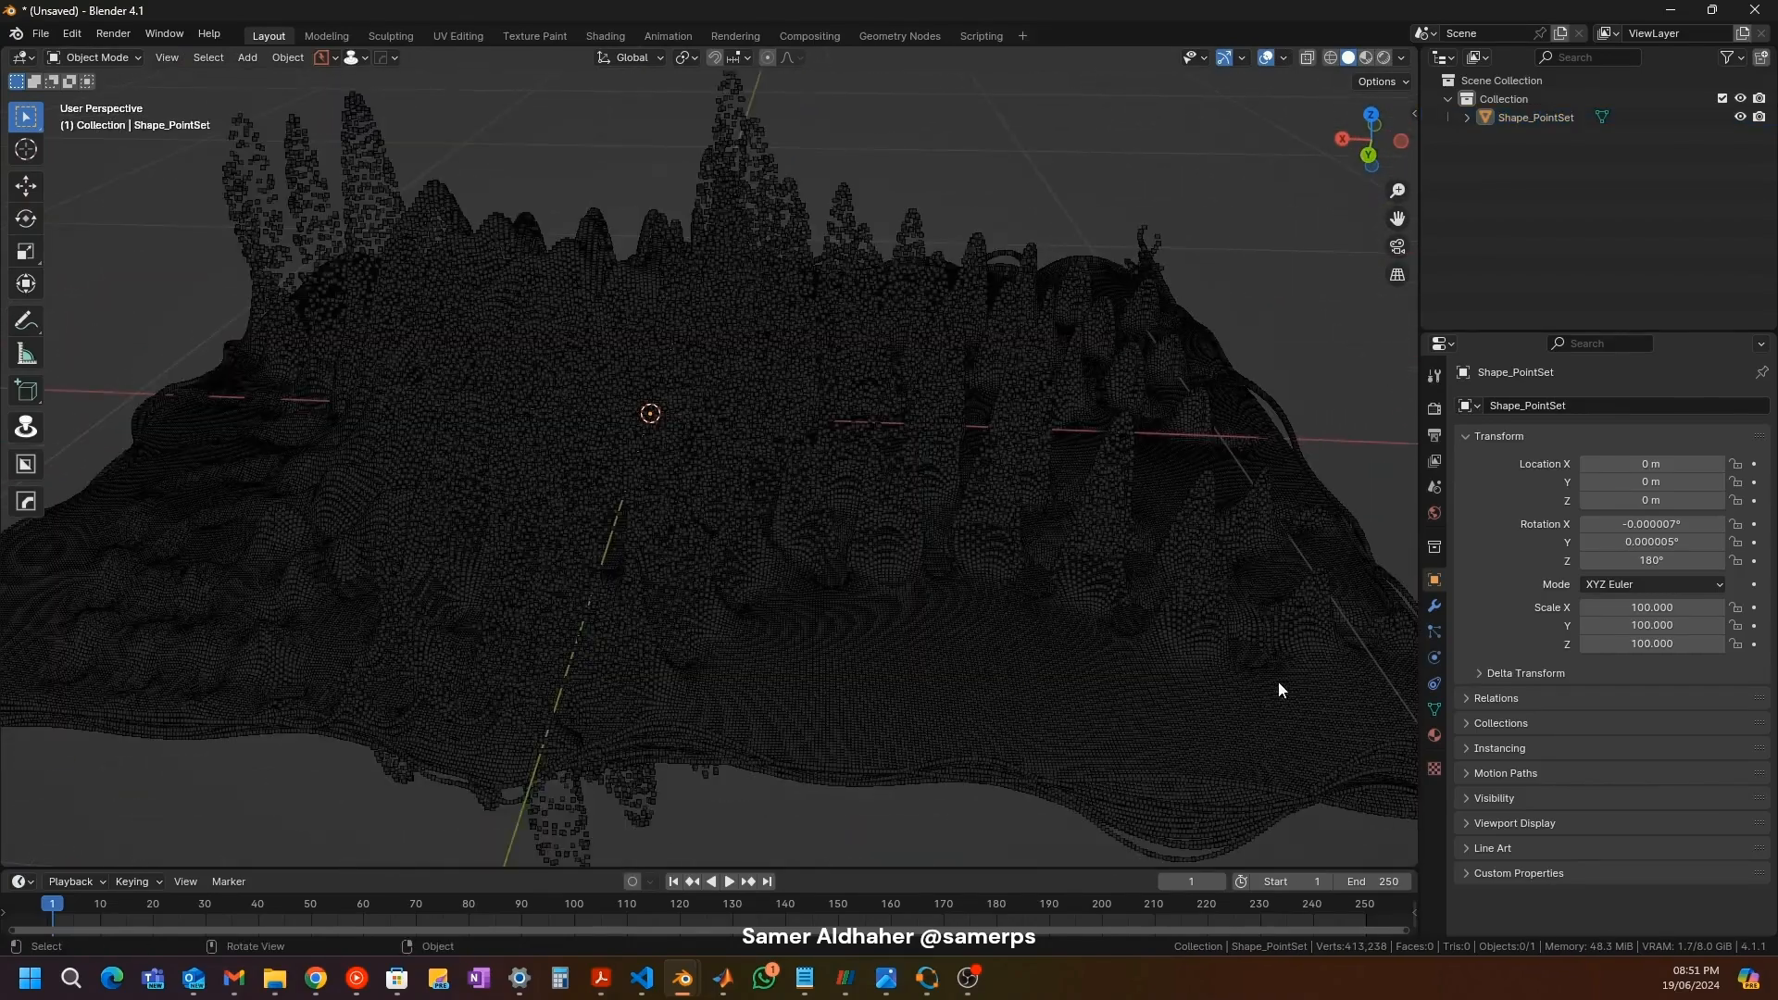
scroll(816, 389, down, 3)
middle_drag(631, 448, 425, 385)
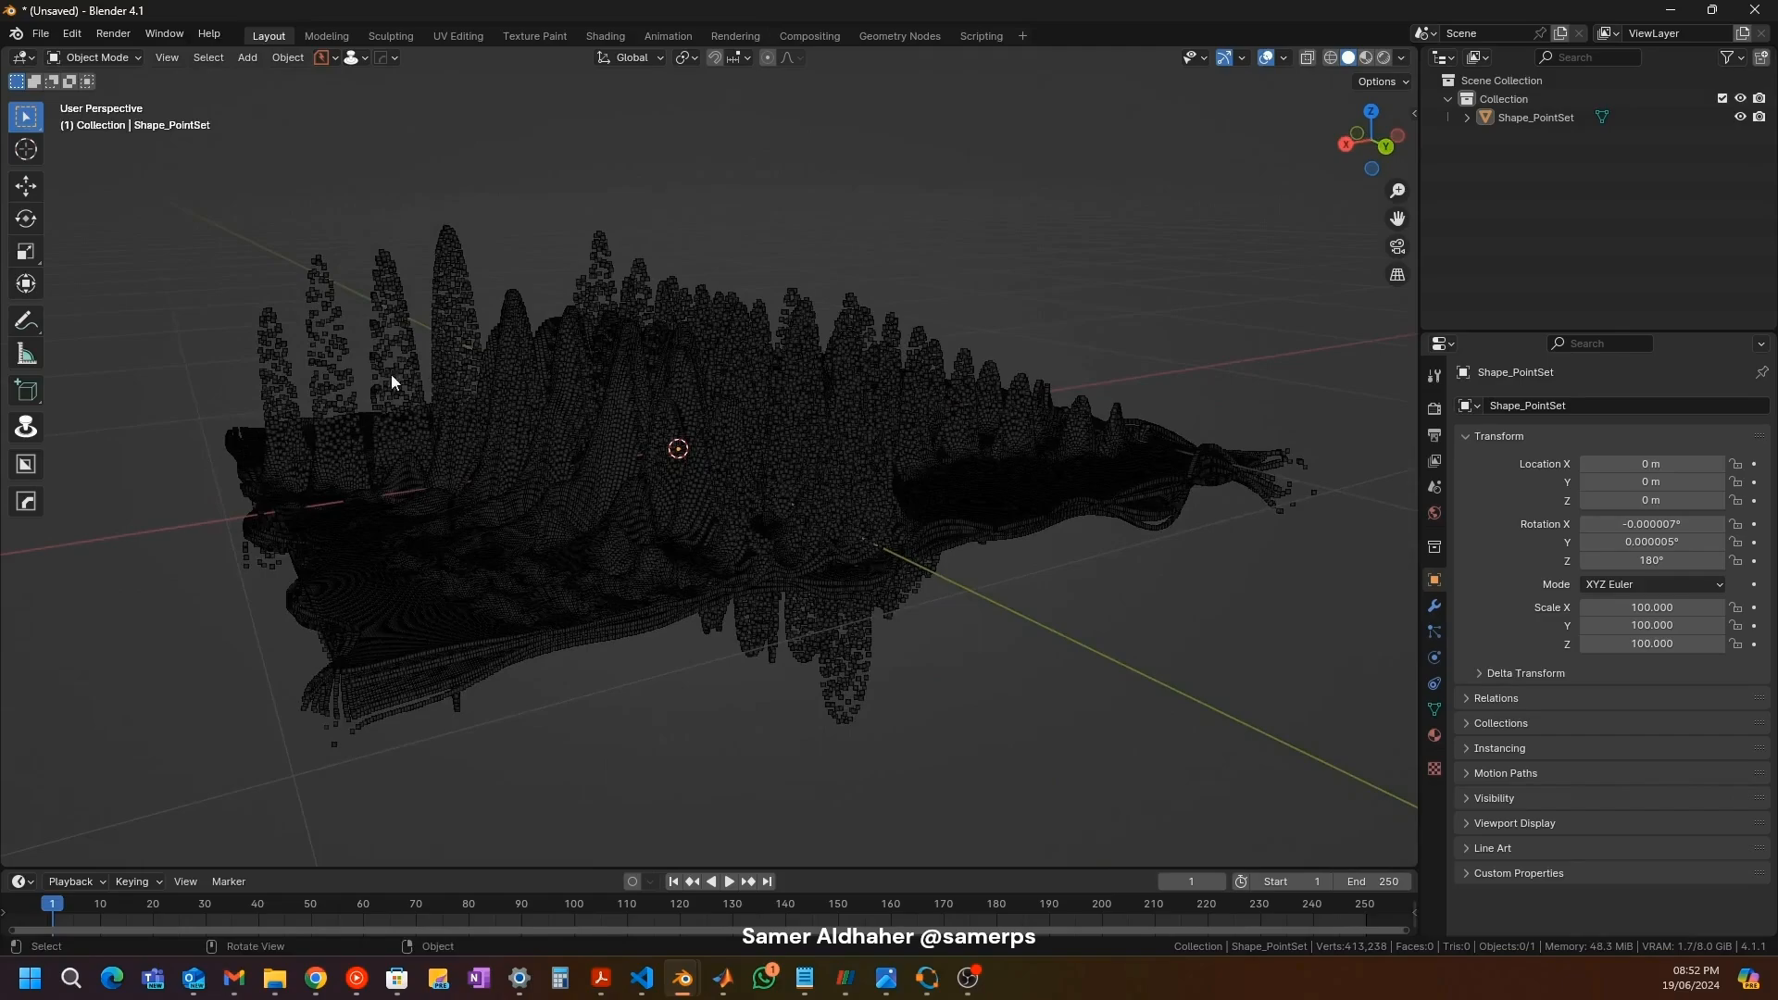
middle_drag(630, 381, 542, 507)
click(496, 446)
middle_drag(496, 446, 543, 352)
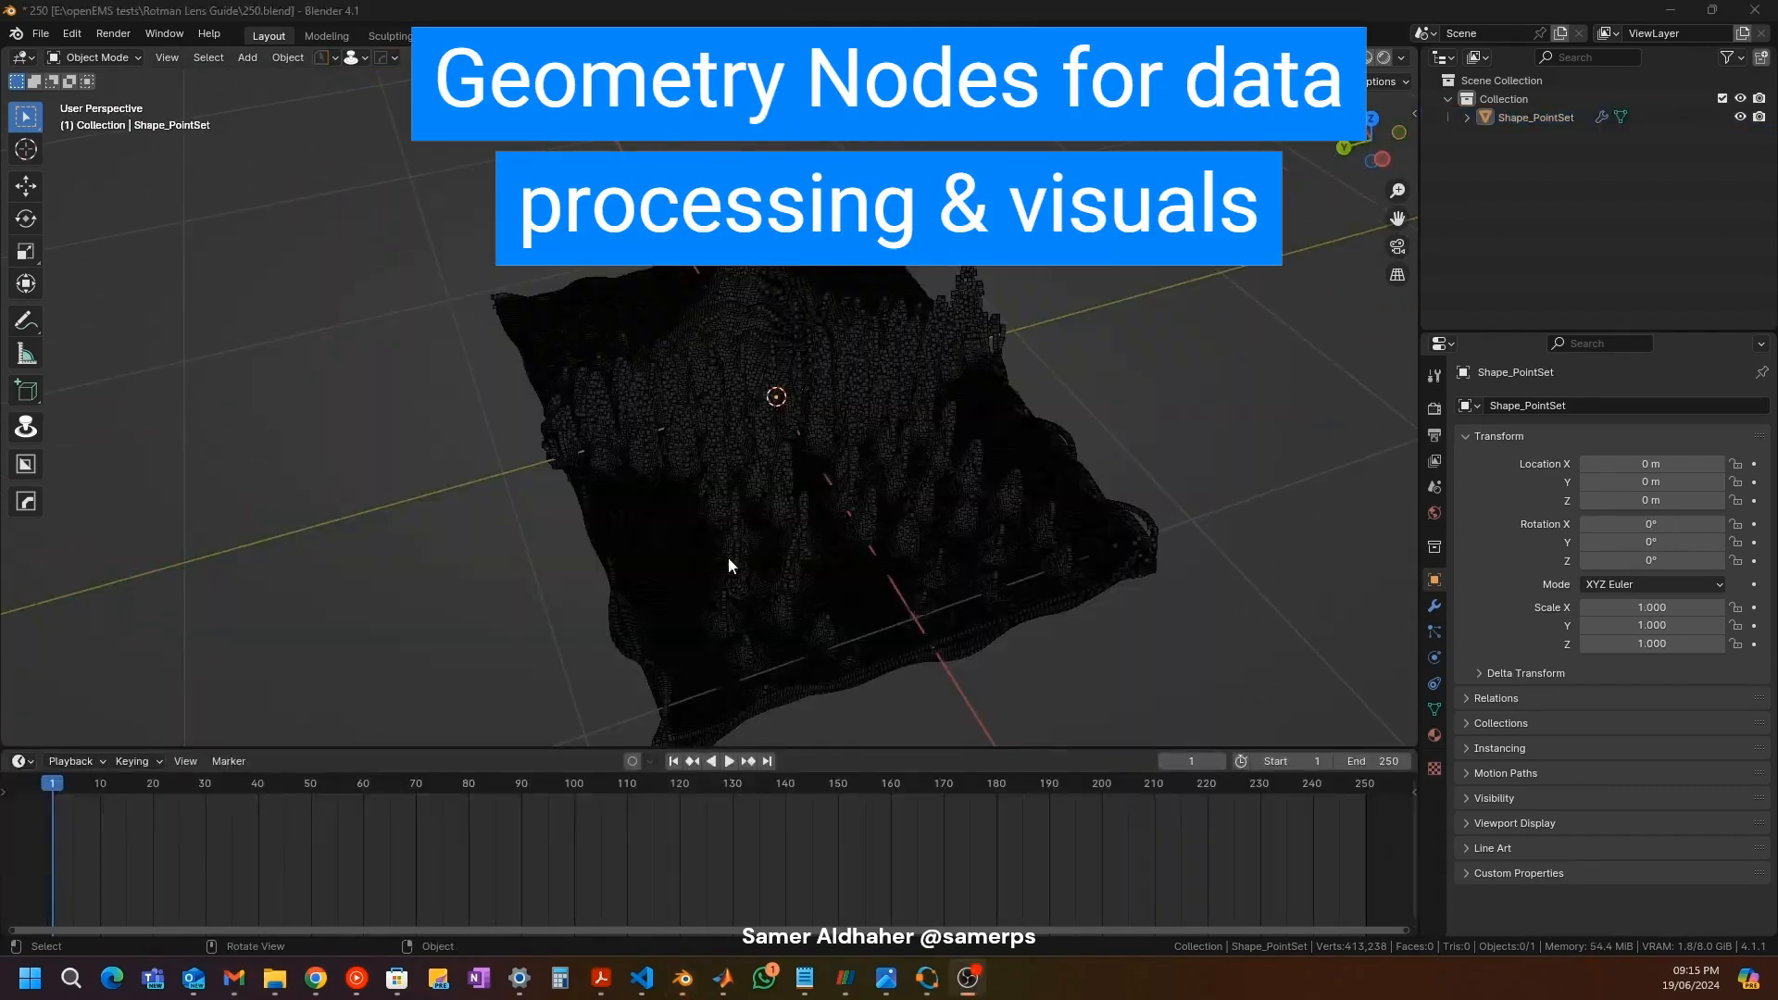
middle_drag(729, 559, 608, 394)
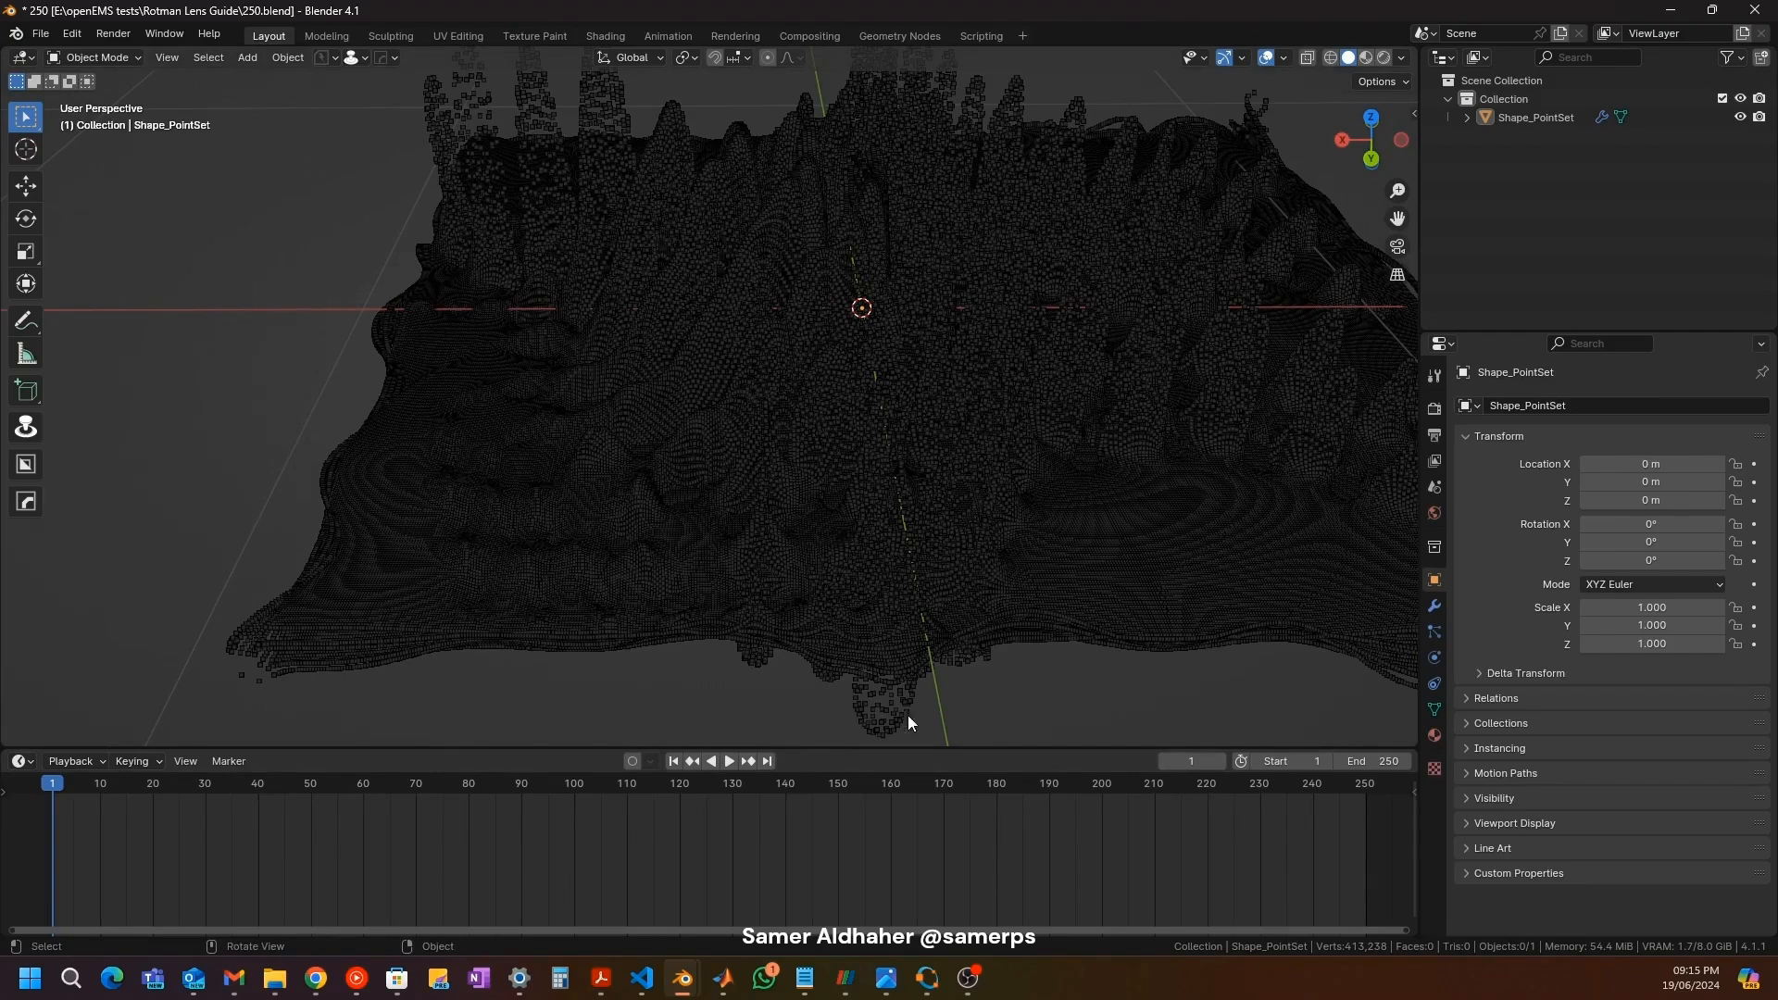
Step: Enlarge the Timeline area and turn it into a Geometry Node Editor
drag(908, 750, 905, 528)
click(21, 539)
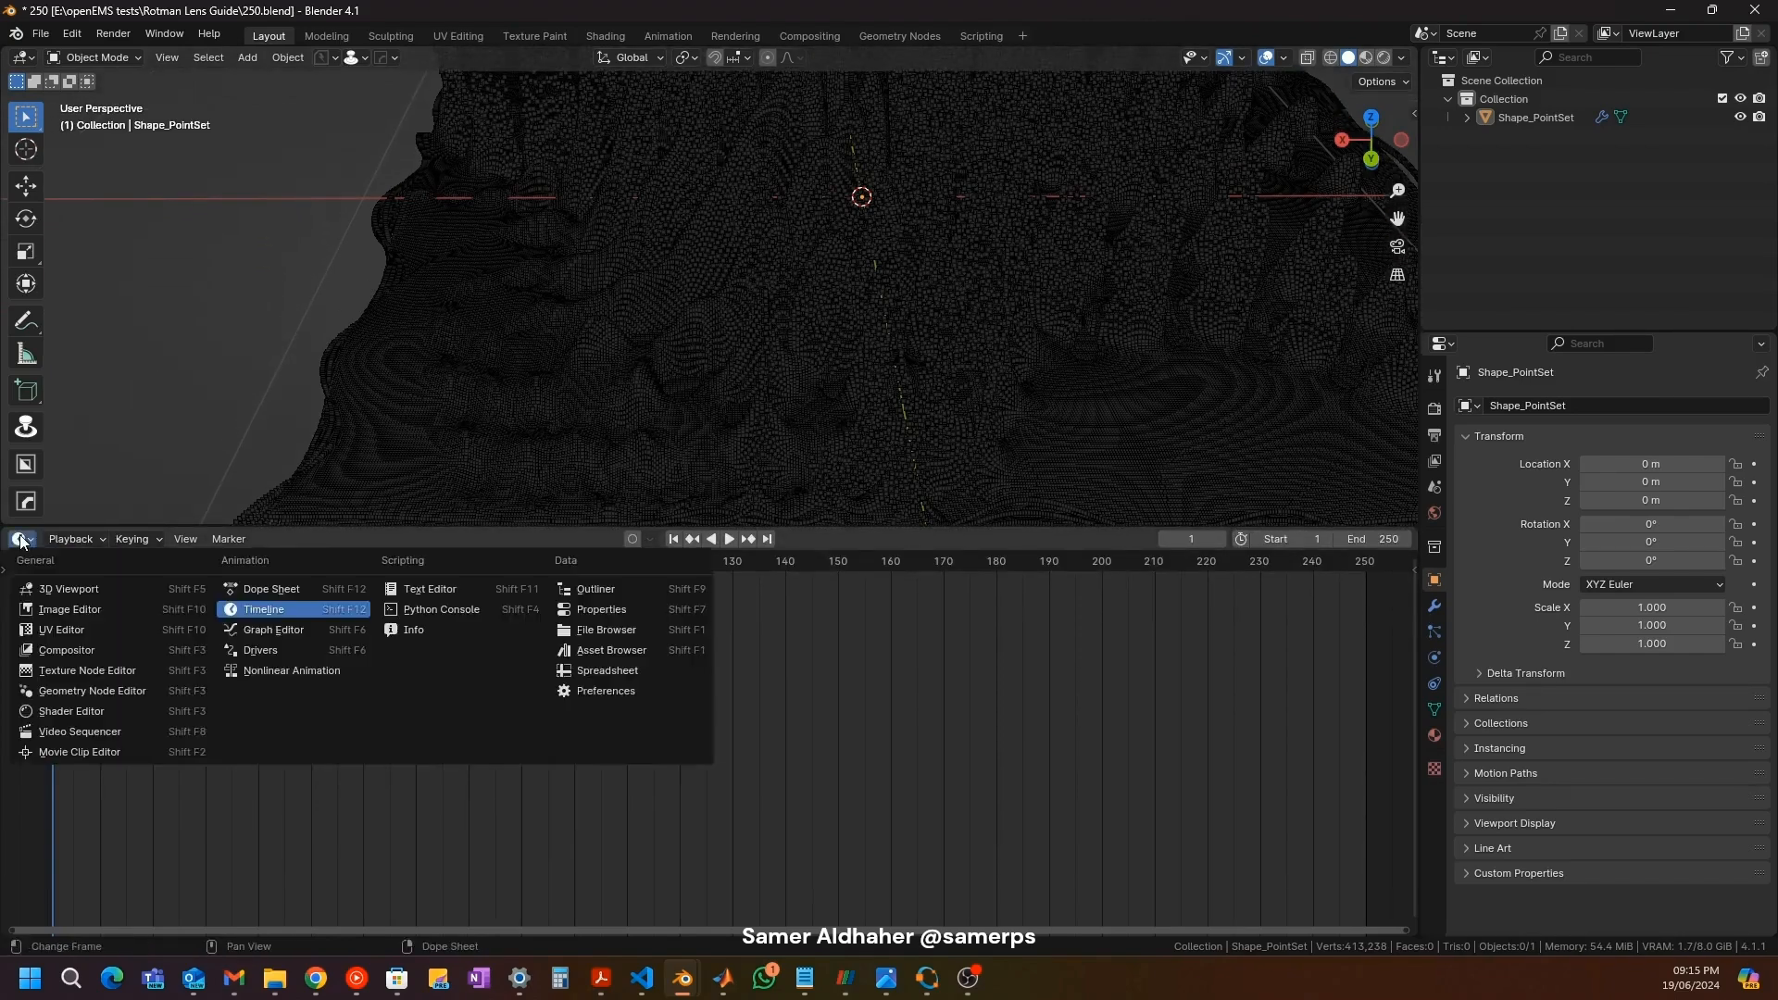
click(129, 692)
Step: Apply all transforms to Shape_PointSet and deselect it
scroll(612, 196, down, 4)
shift+middle_drag(648, 190, 623, 287)
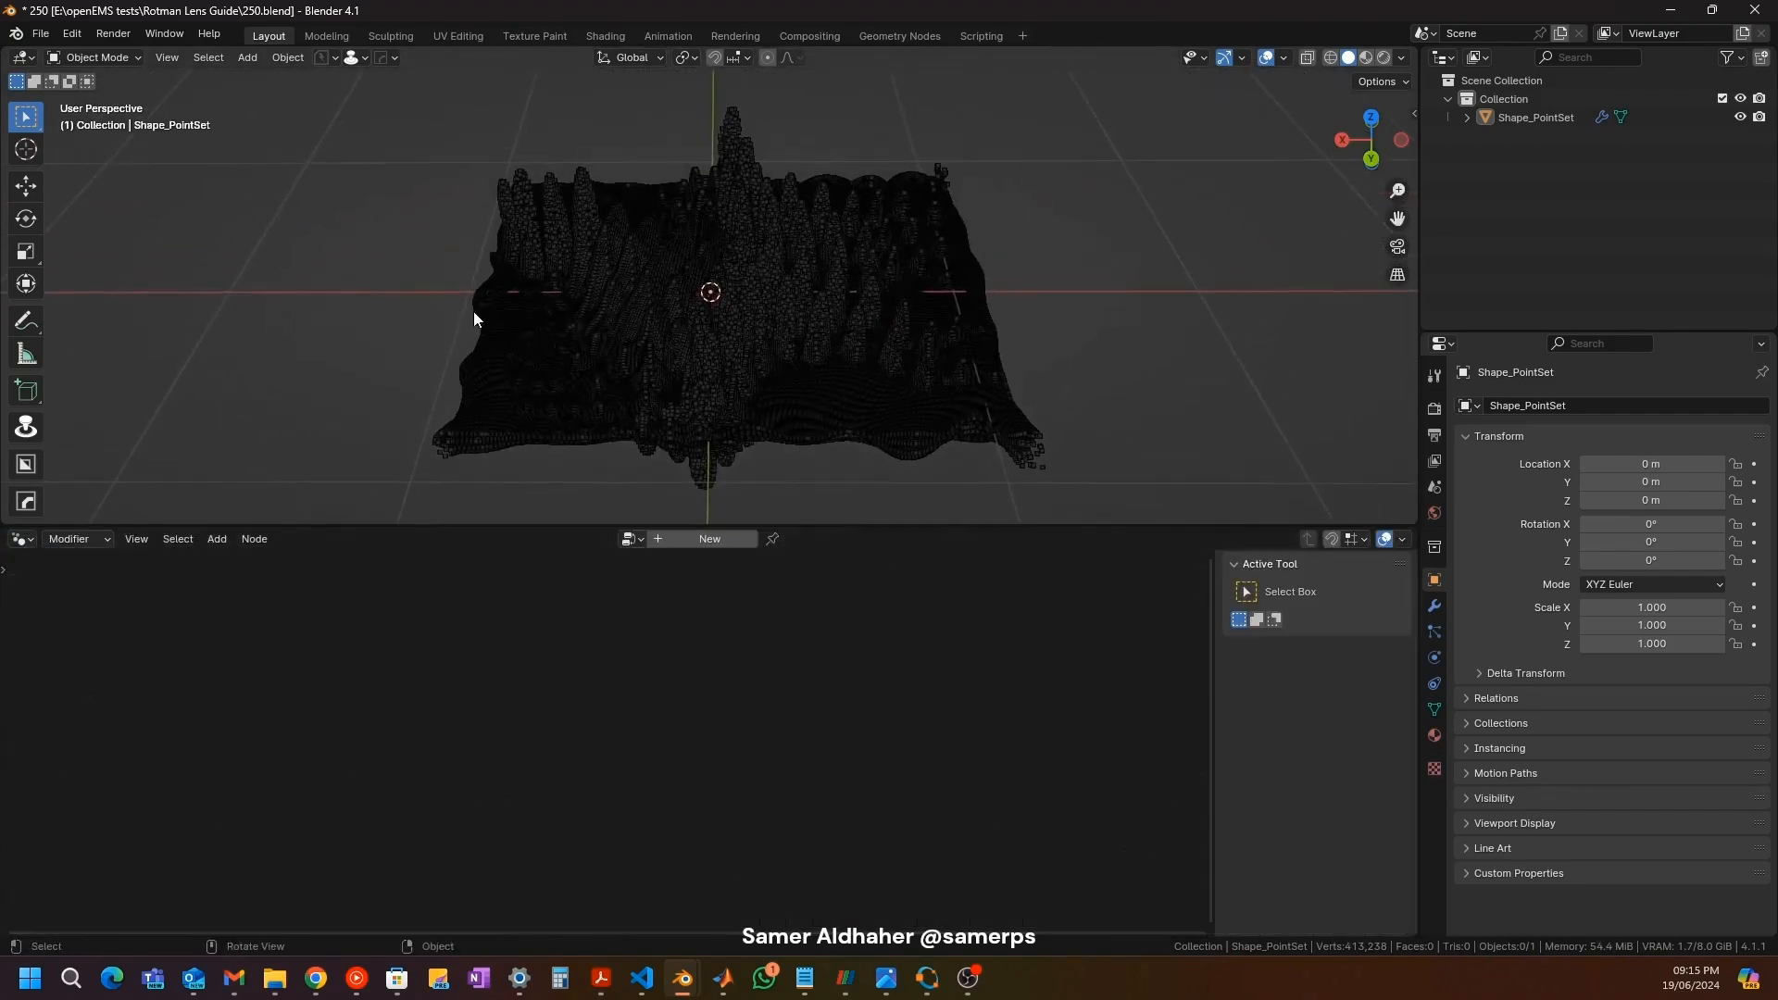
click(609, 320)
key(ctrl+a)
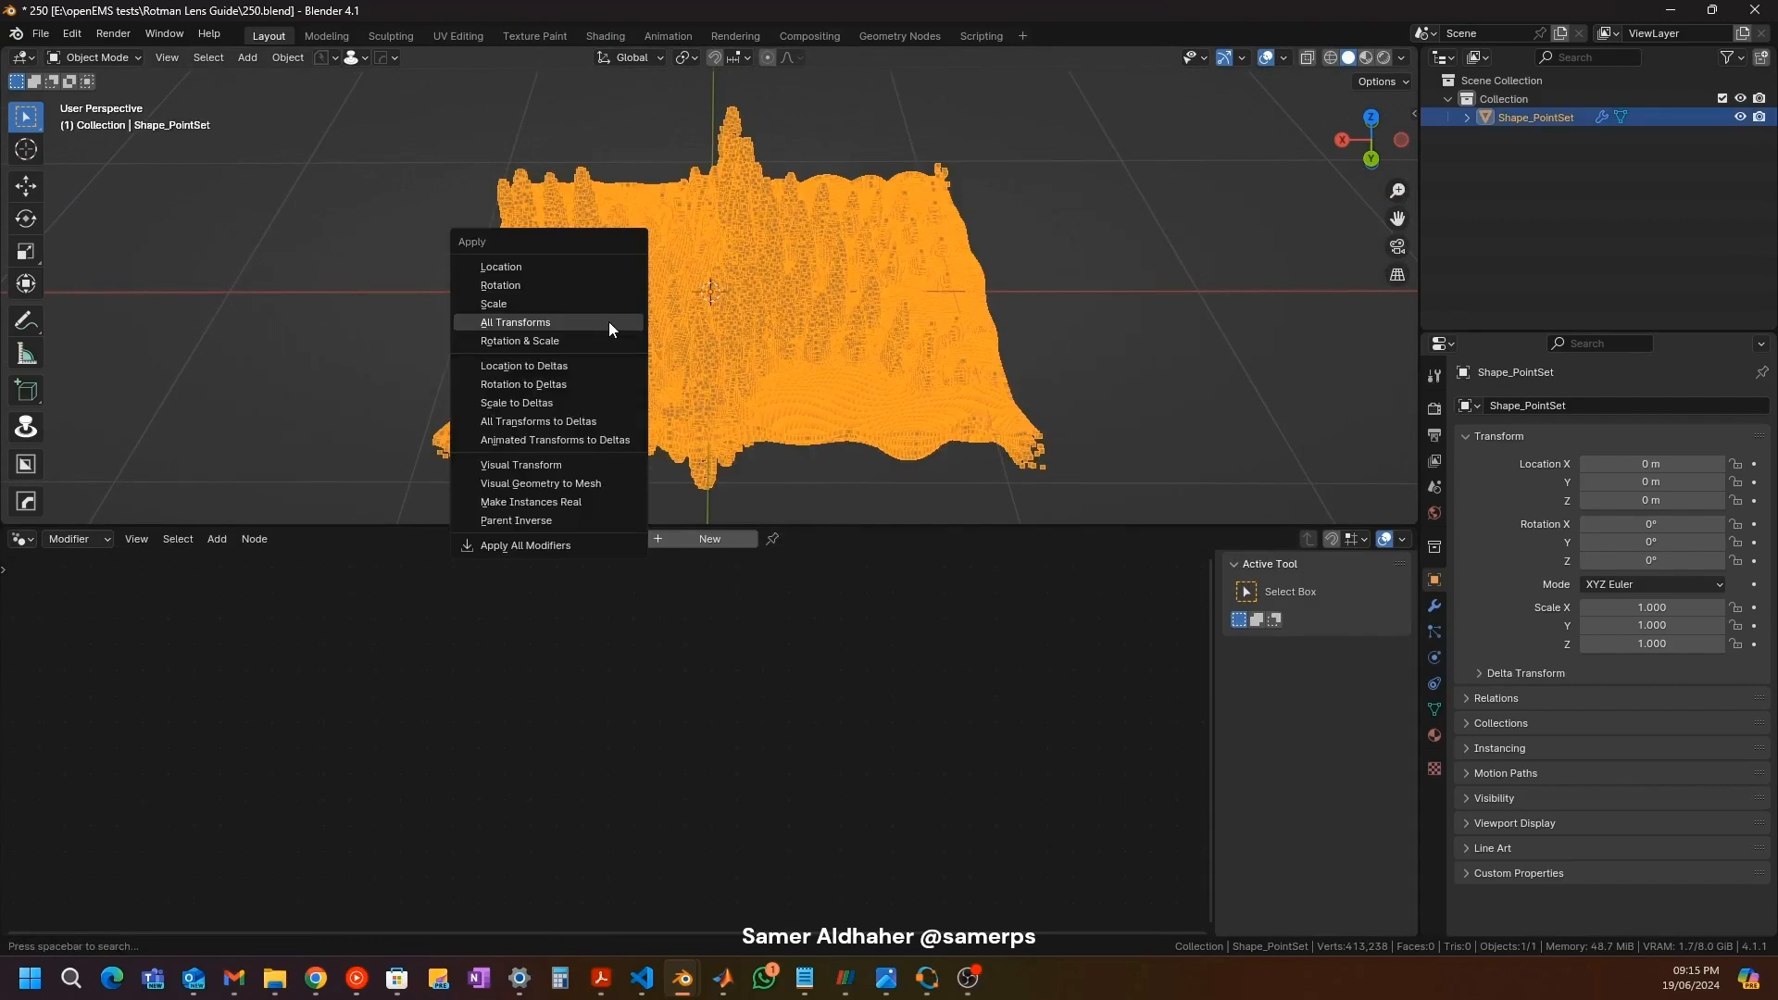
click(608, 321)
click(422, 275)
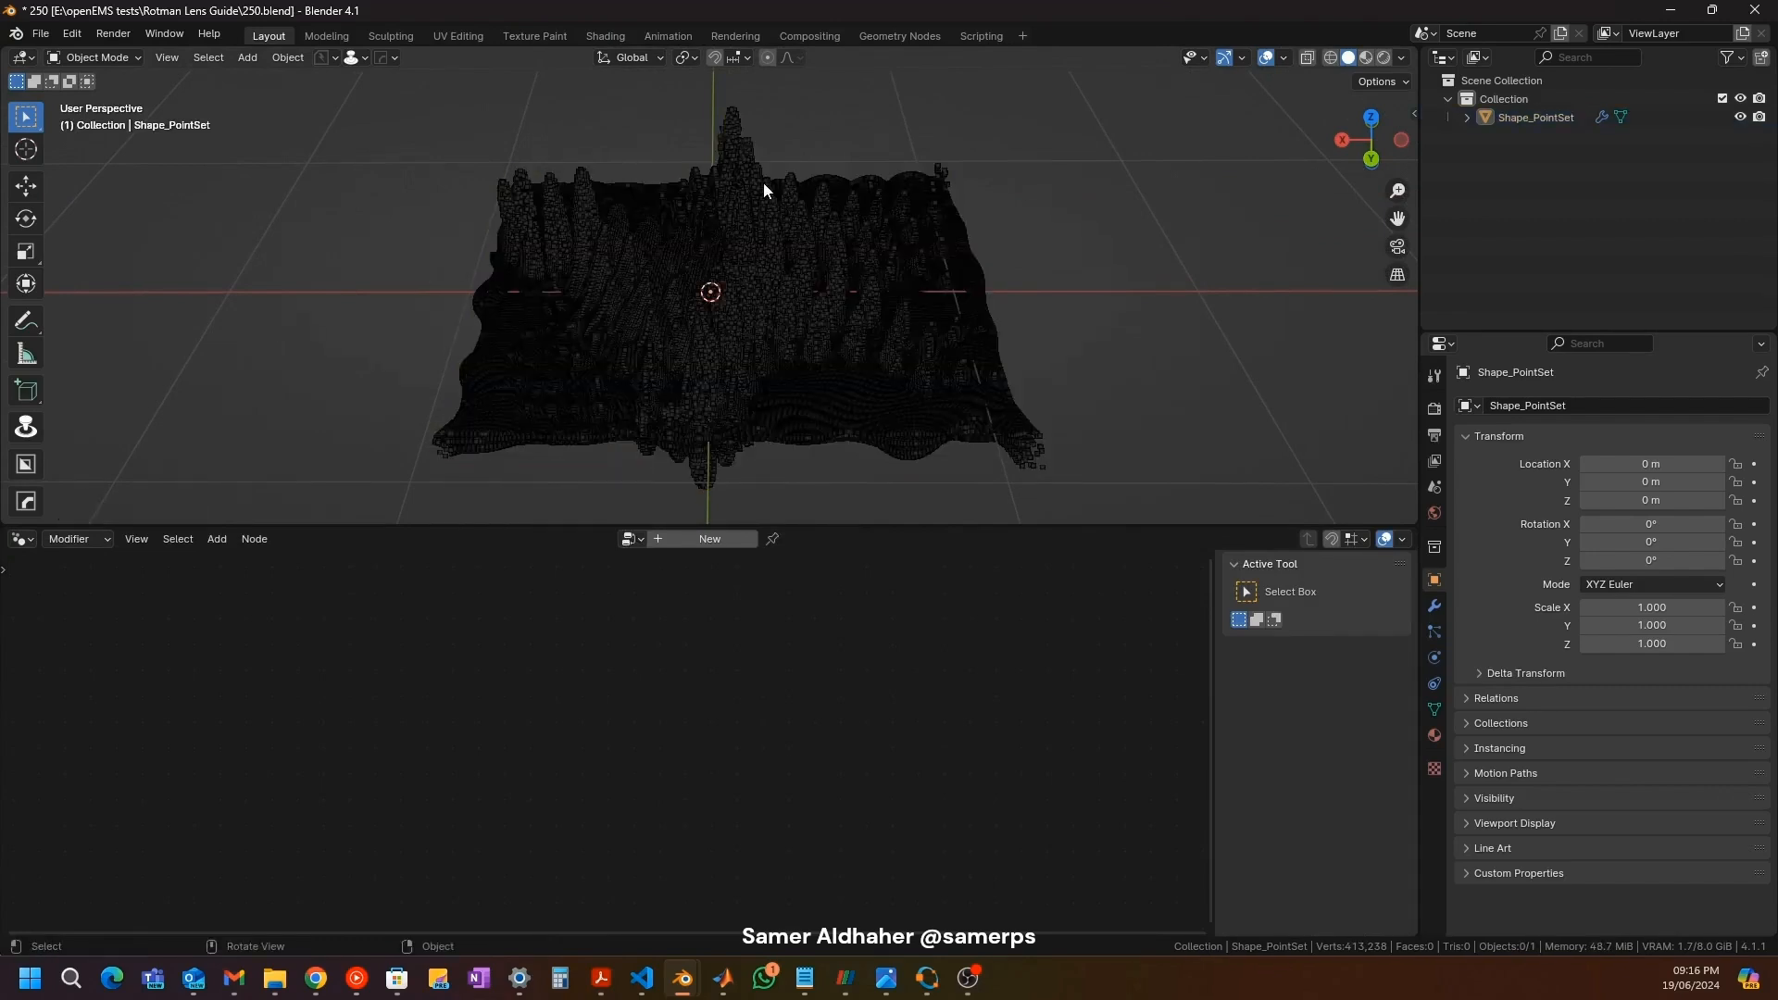
Step: Add a mesh cube with a new Geometry Nodes tree and hide Shape_PointSet in the viewport
key(shift+a)
mouse_move(468, 230)
click(539, 248)
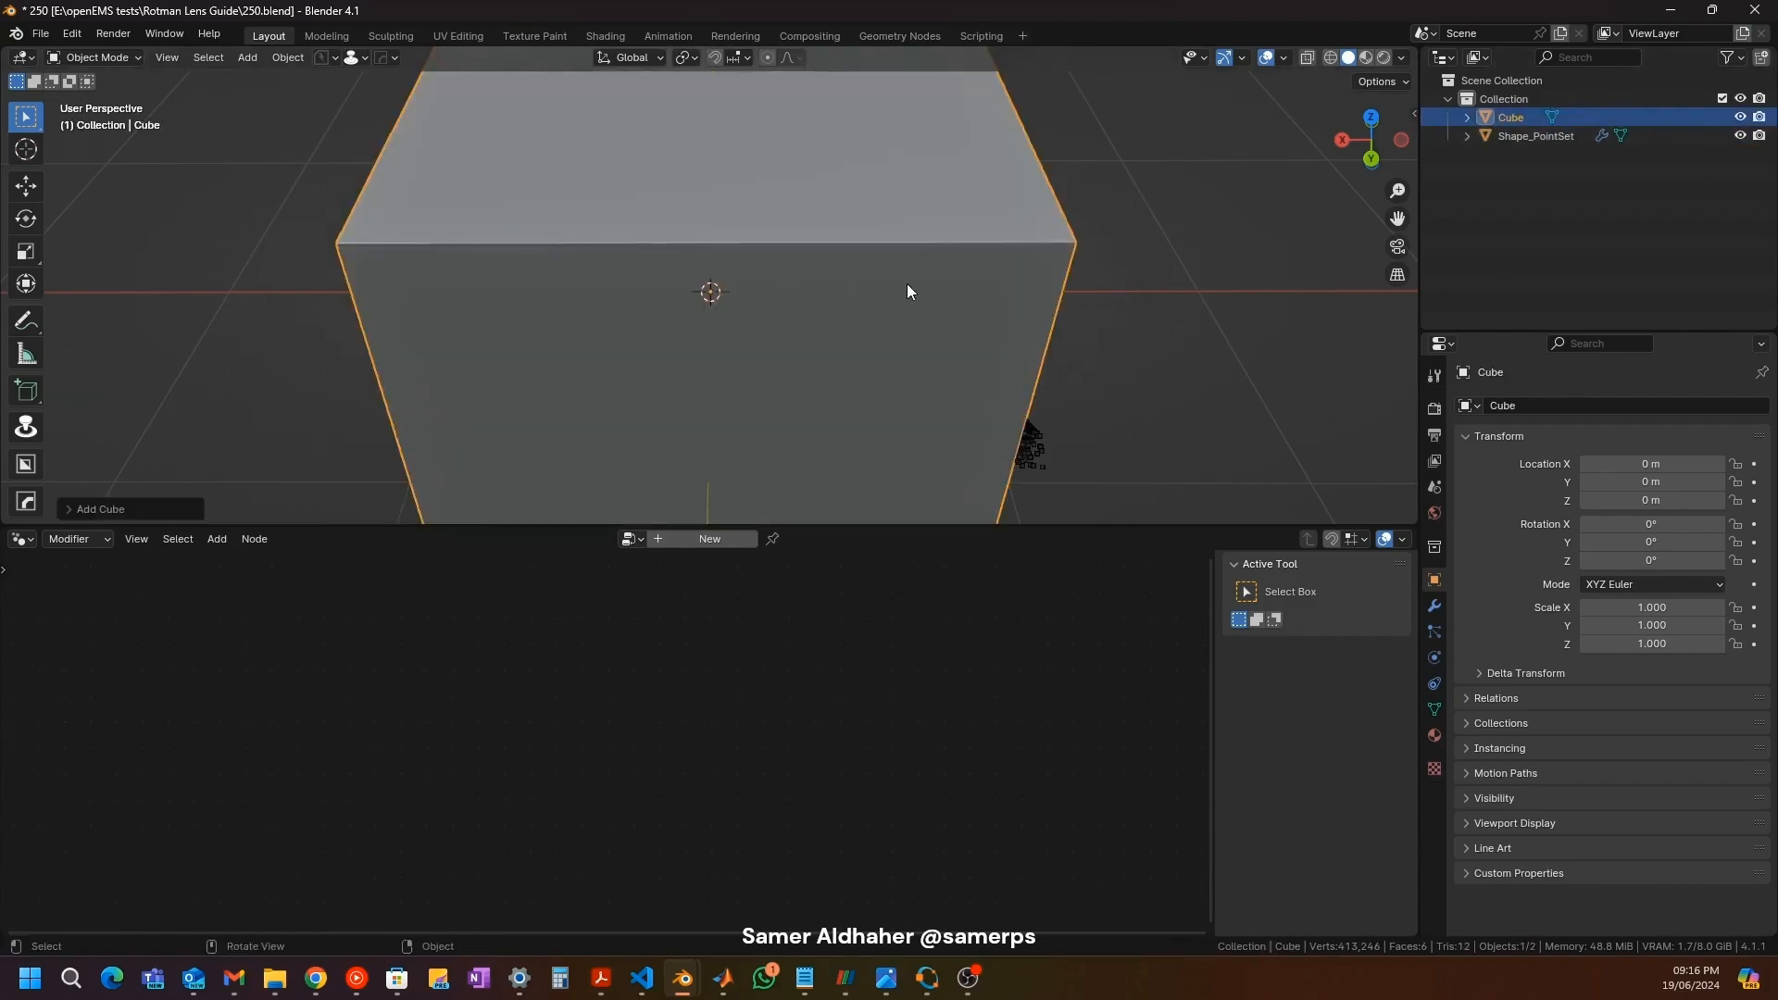
click(693, 541)
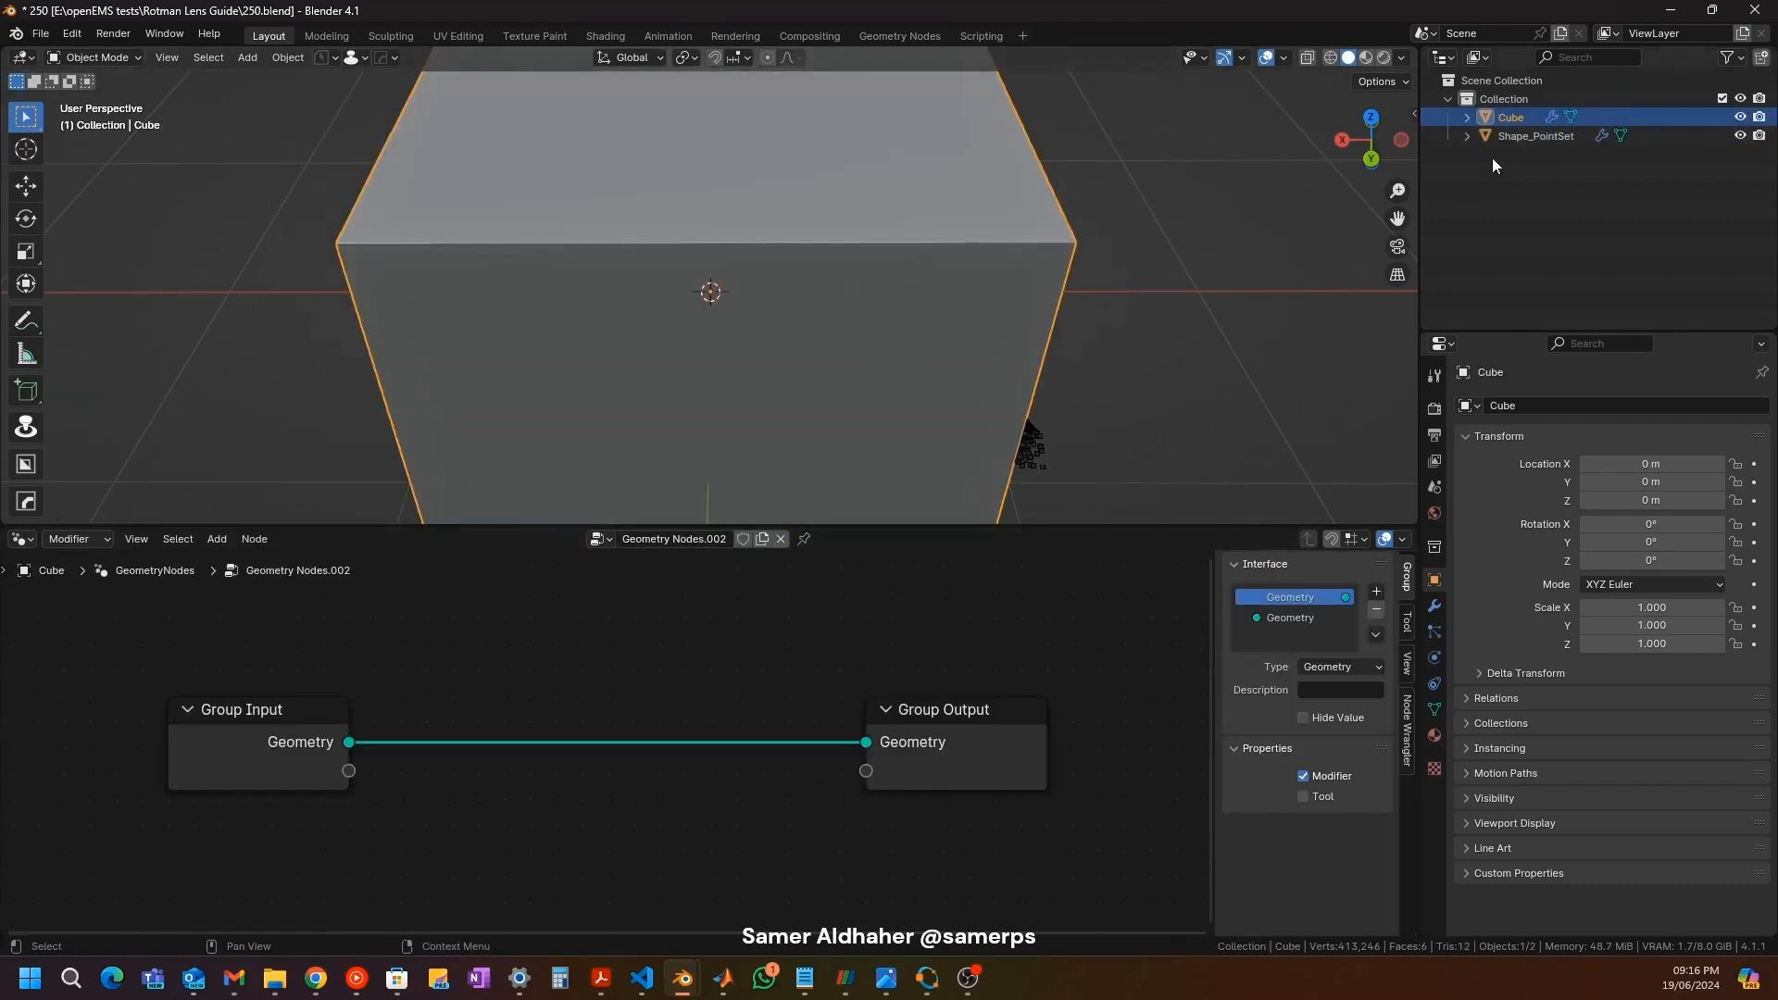
click(1740, 135)
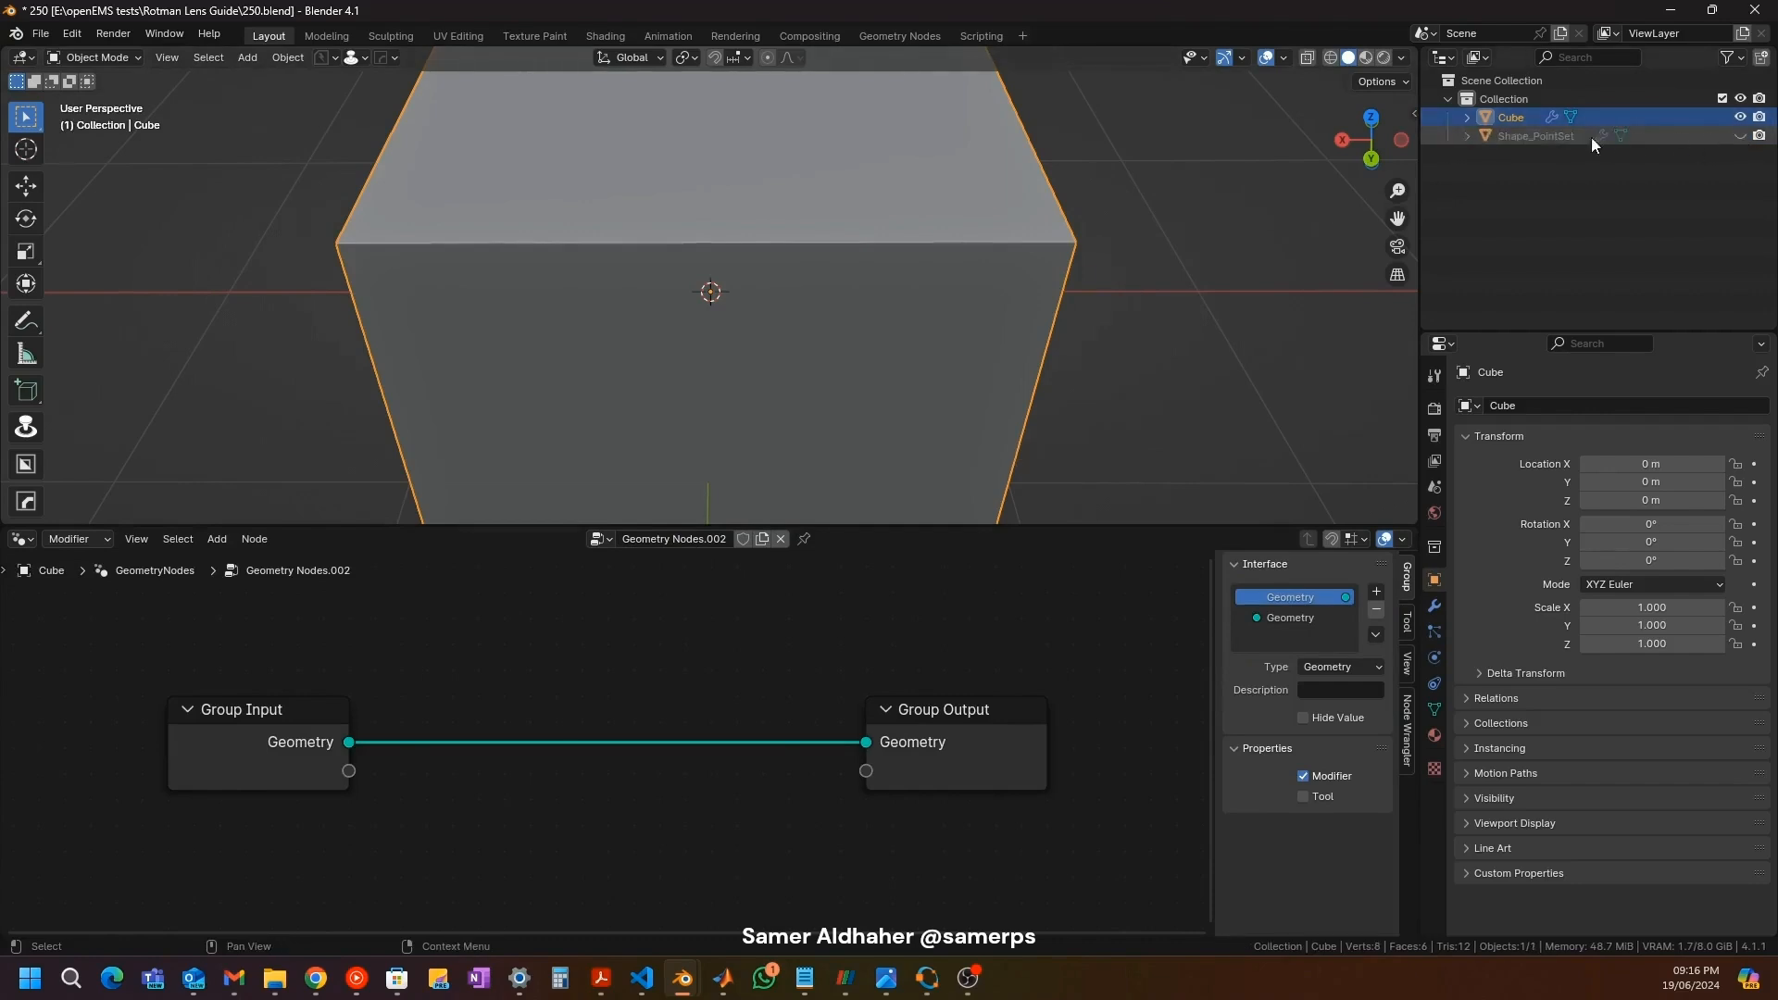
middle_drag(1046, 274, 760, 282)
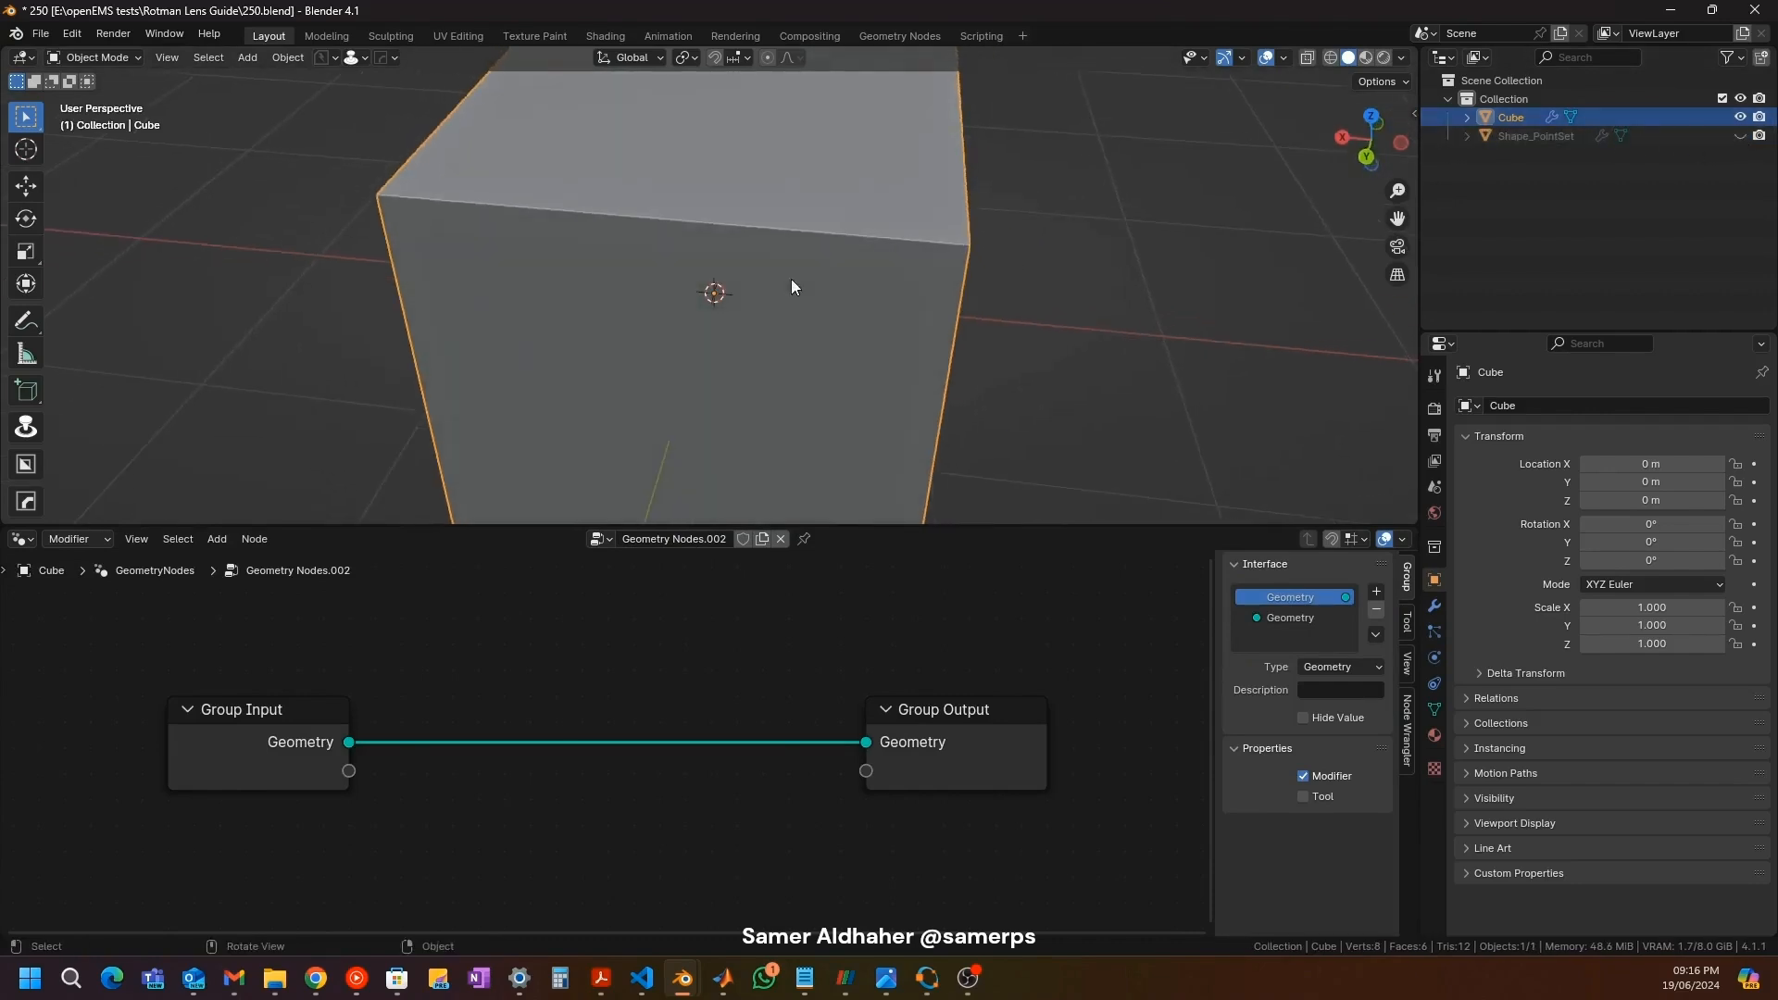
Step: Bring Shape_PointSet into the node tree as an Object Info node, feeding its Geometry to the Group Output in place of the Group Input
drag(1518, 141, 481, 686)
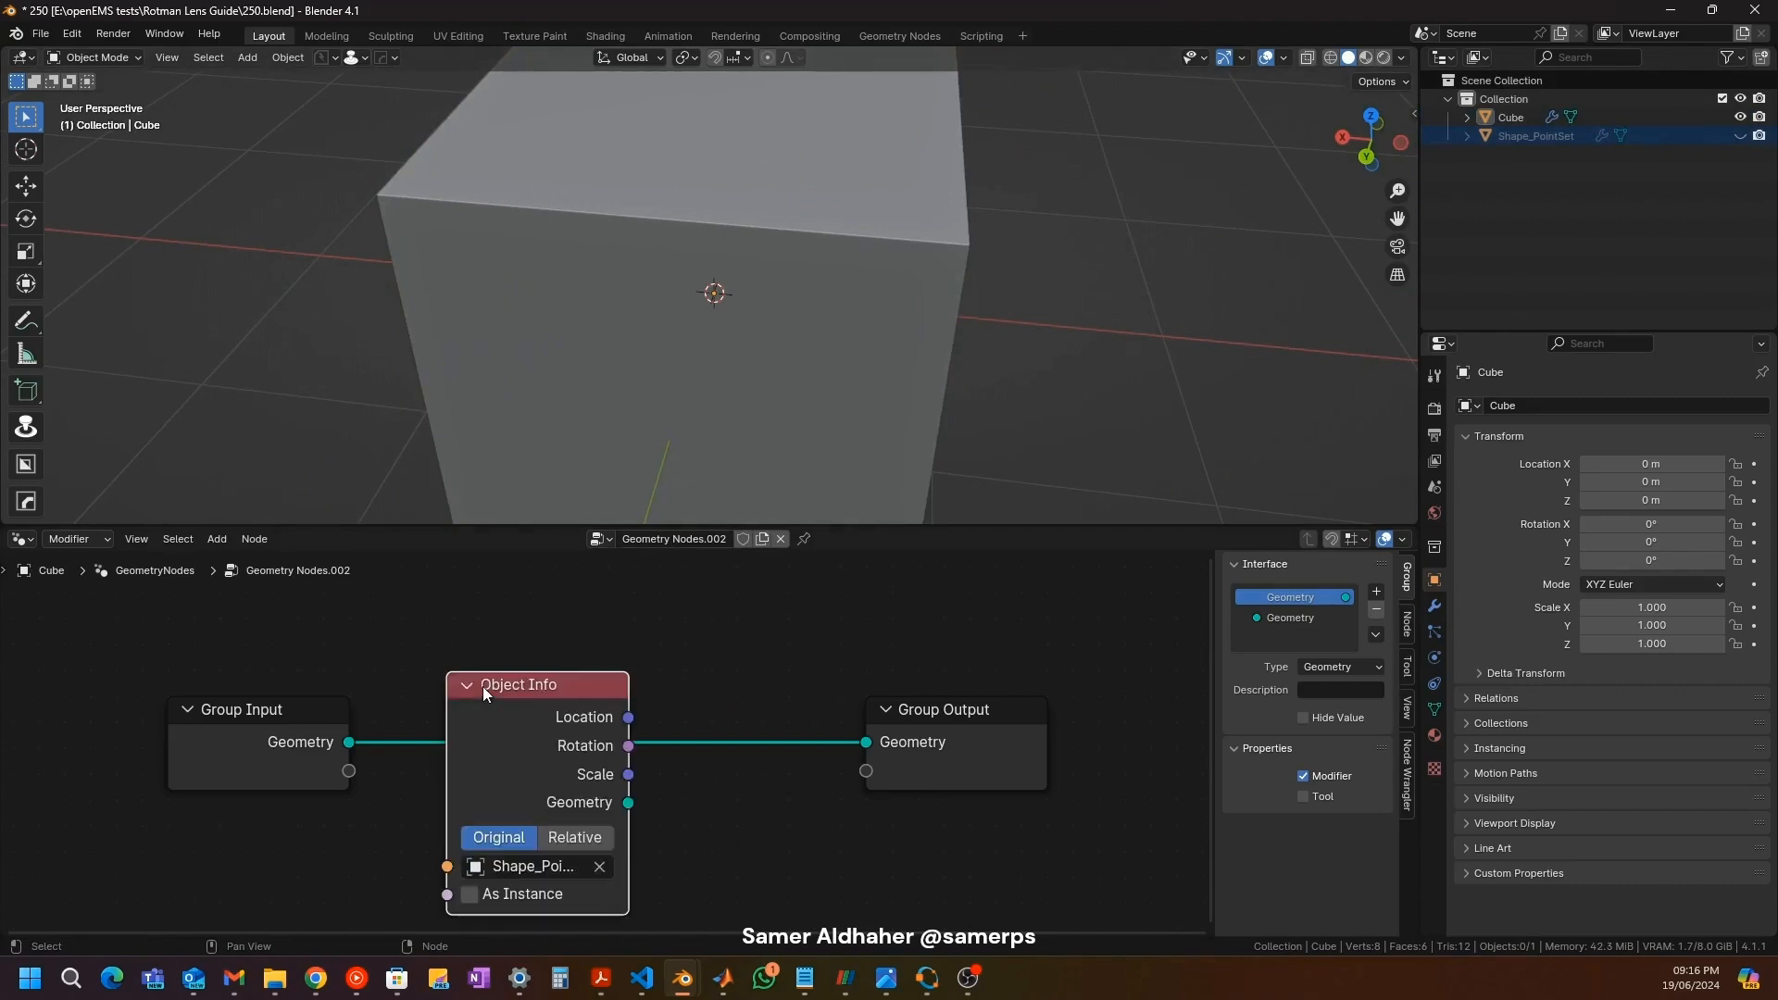
click(477, 686)
drag(634, 788, 855, 748)
click(303, 720)
key(x)
Step: Spread the Object Info and Group Output nodes apart to make room between them
drag(619, 673, 263, 667)
scroll(582, 197, down, 2)
middle_drag(602, 225, 668, 236)
scroll(649, 242, up, 4)
middle_drag(341, 345, 691, 320)
drag(955, 710, 1049, 718)
Step: Add a Separate XYZ node below the link from Object Info to Group Output
click(780, 665)
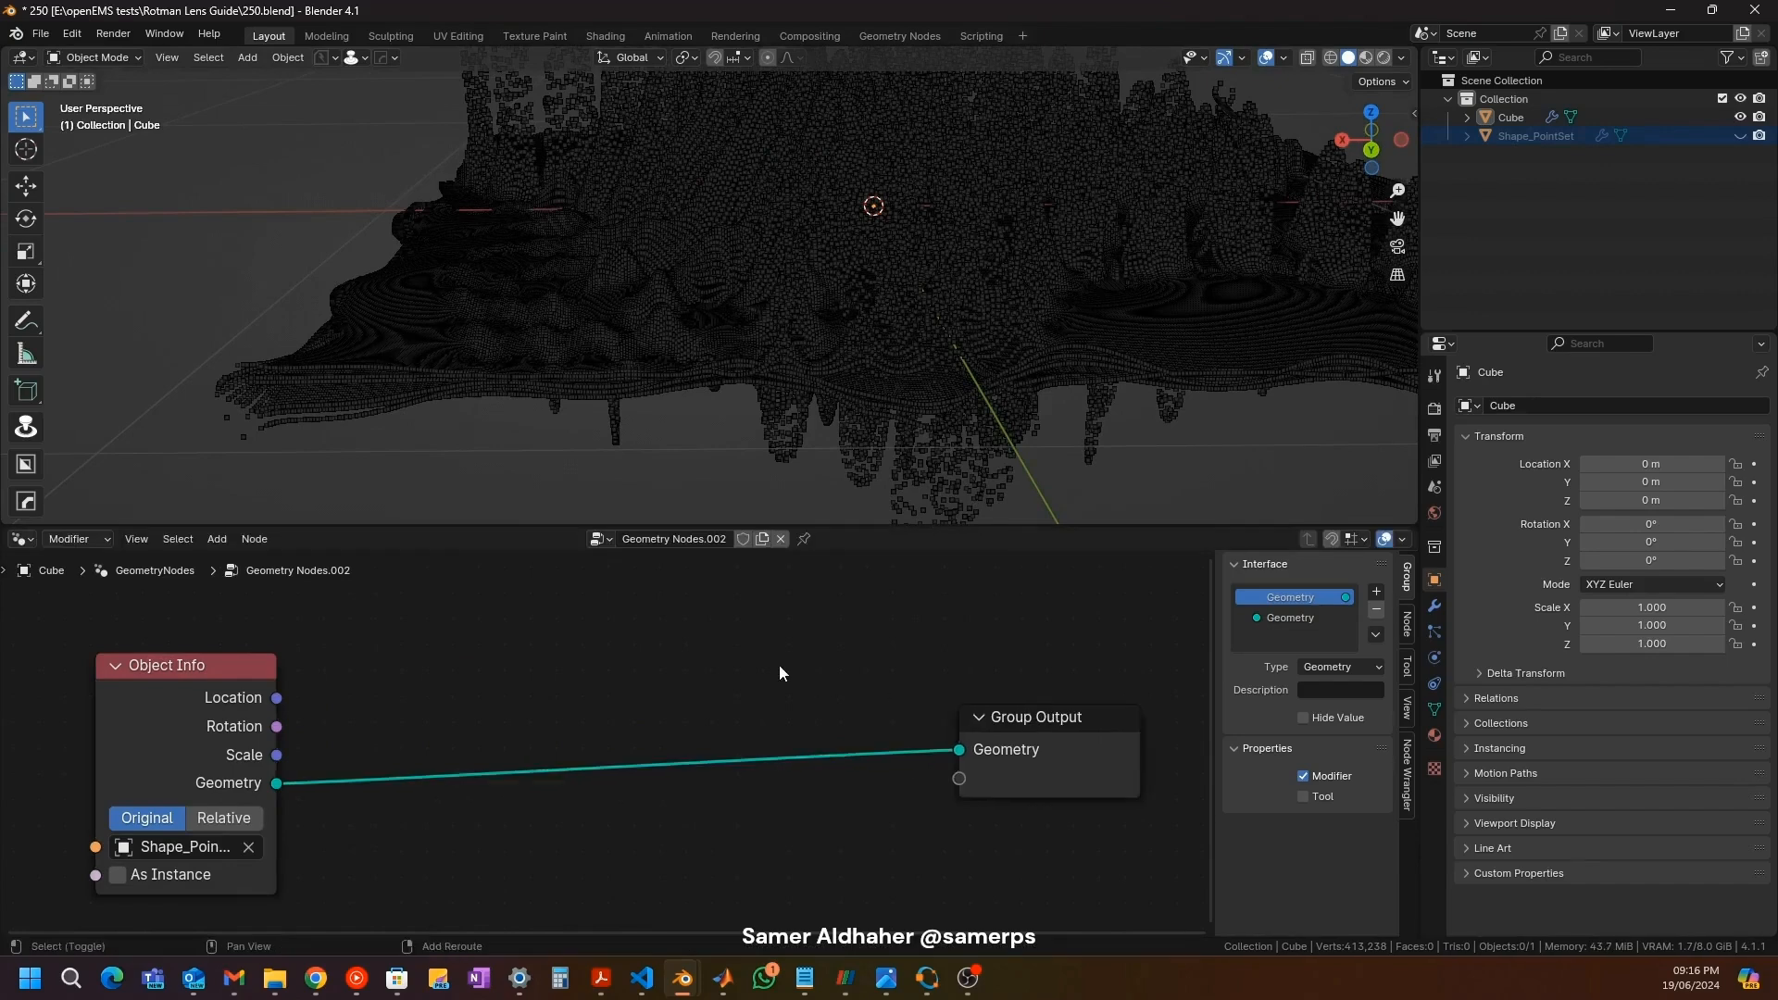
key(shift+a)
text(sep)
key(Return)
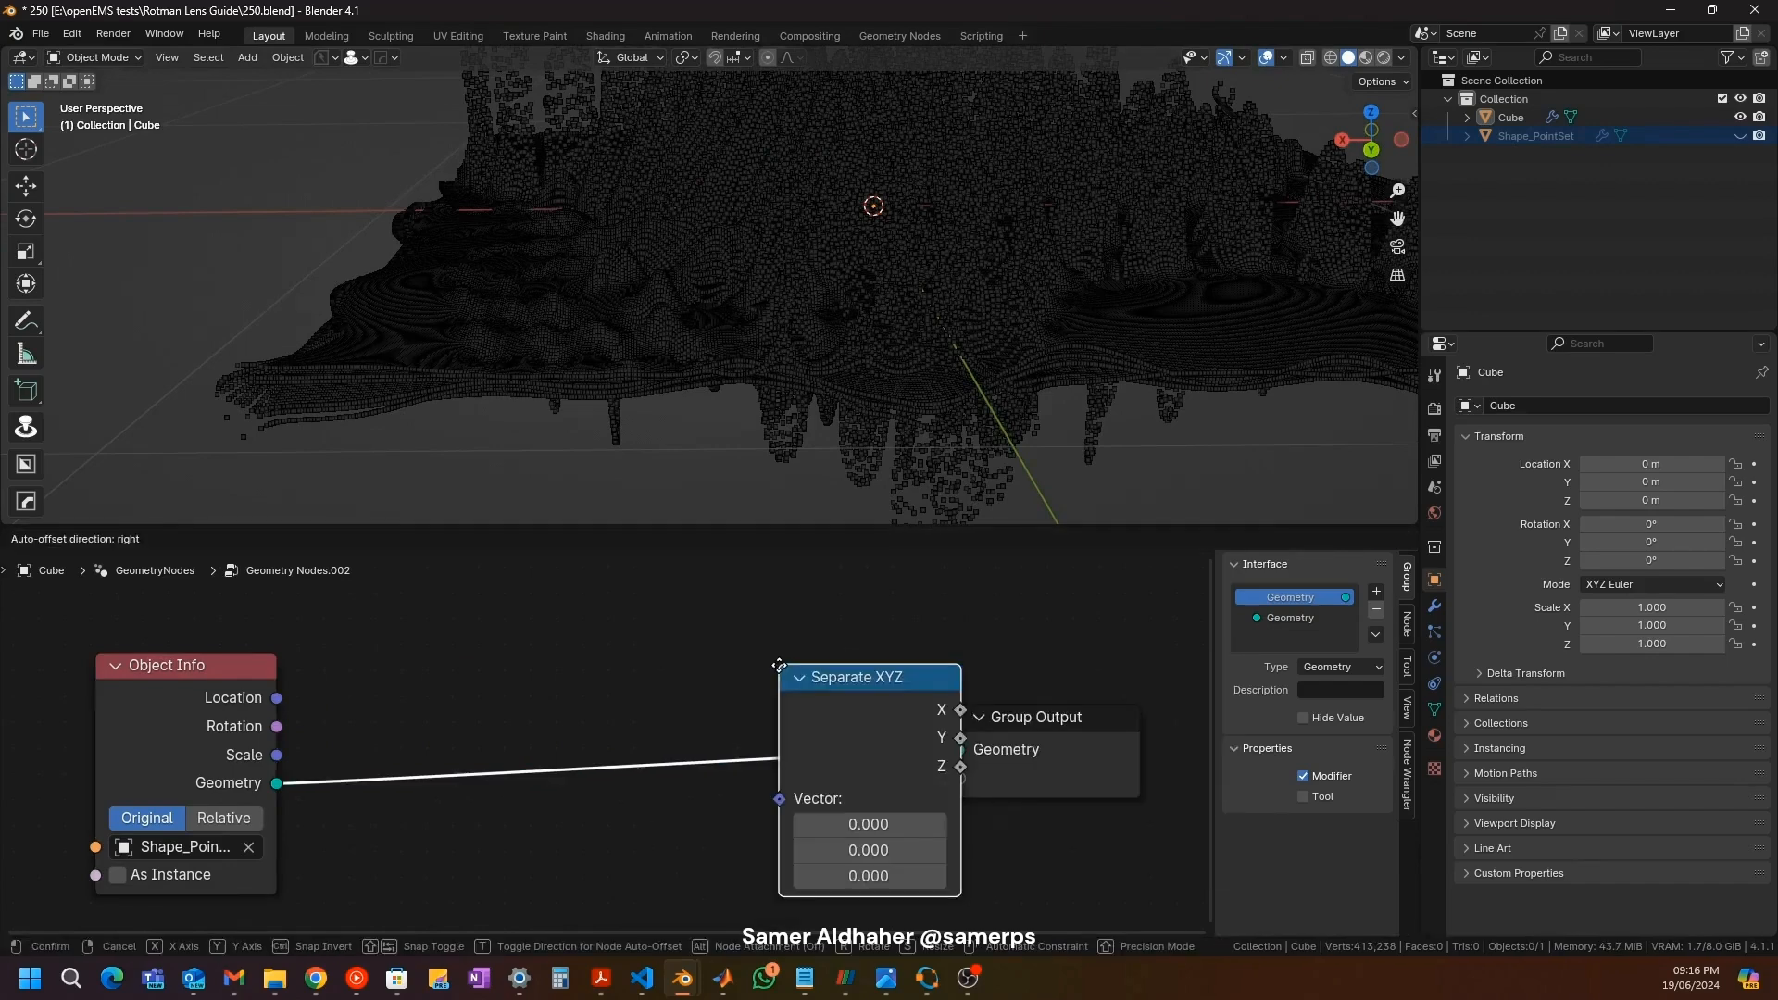
click(566, 819)
Step: Add a Position node and connect it to the Vector input of Separate XYZ
scroll(556, 659, down, 1)
middle_drag(556, 659, 599, 610)
scroll(485, 666, down, 1)
middle_drag(484, 666, 492, 627)
key(shift+a)
text(pos)
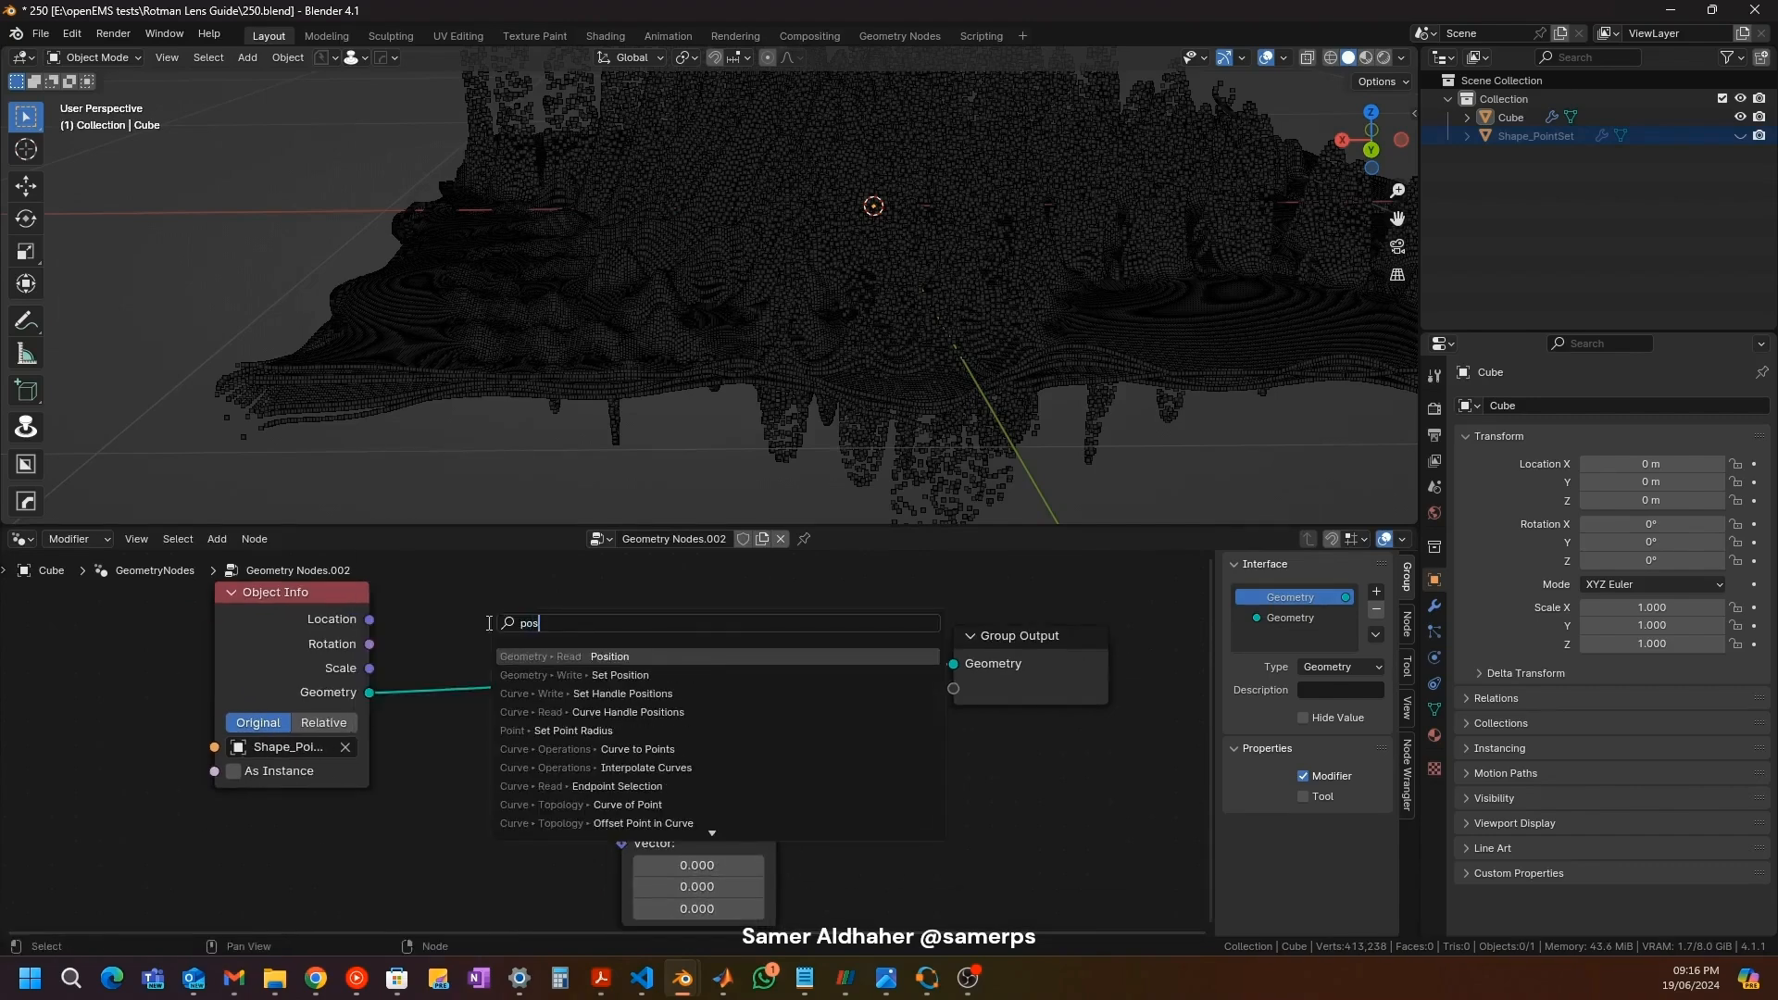
key(Return)
click(392, 868)
drag(547, 899, 639, 851)
Step: Insert a Delete Geometry node between Object Info and Group Output, and pin the node tree
middle_drag(757, 781, 516, 770)
drag(813, 625, 981, 648)
click(785, 748)
key(shift+a)
text(delete)
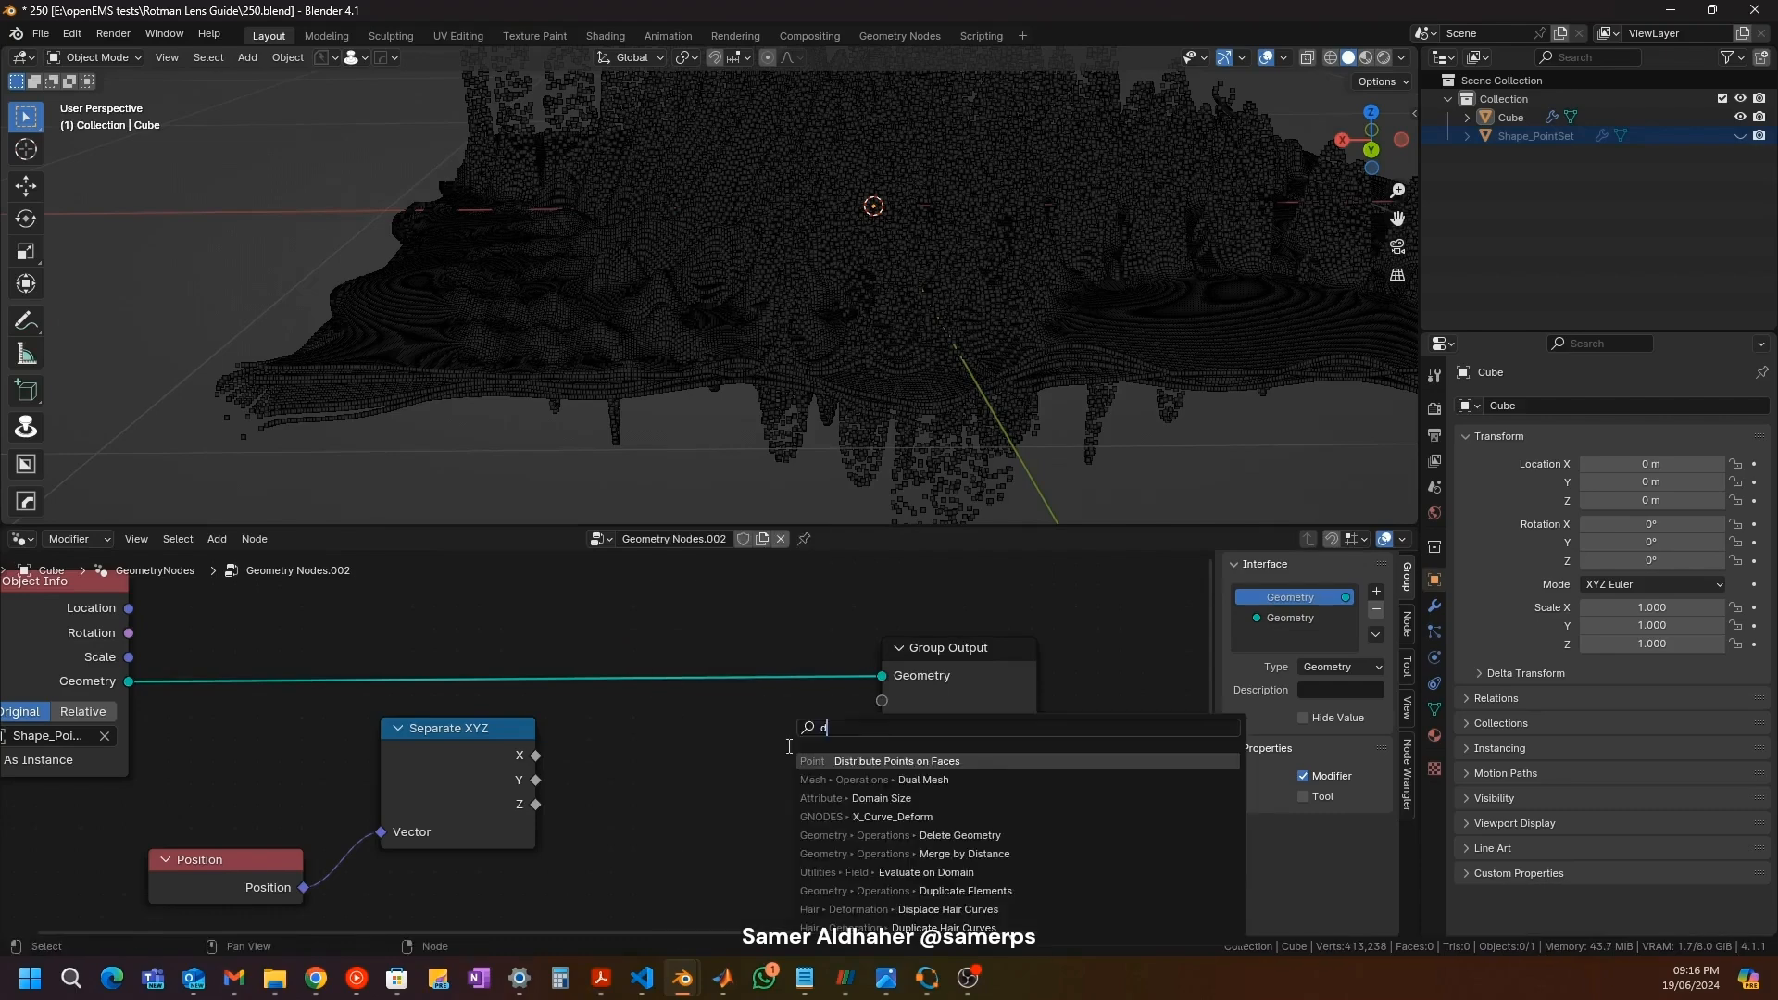
key(Return)
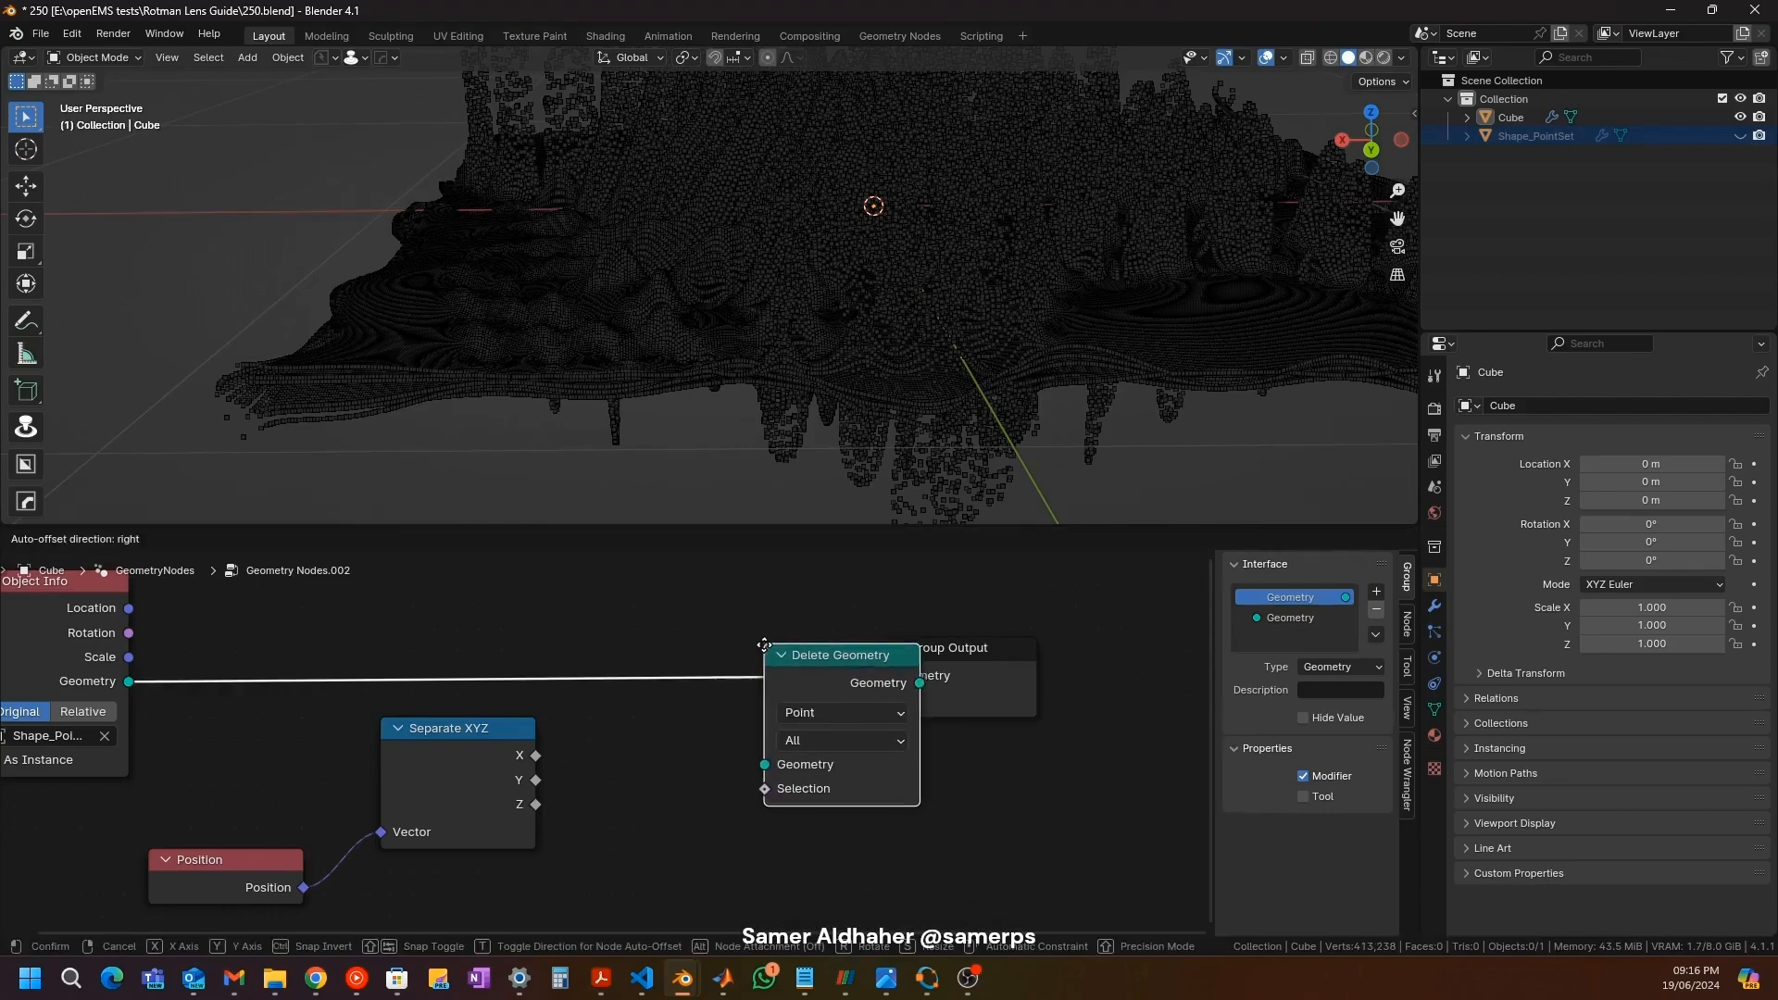
click(769, 639)
drag(760, 650, 931, 591)
drag(500, 747, 457, 772)
click(802, 539)
Step: Add a Compare node beside Separate XYZ and set its operation to Equal
click(685, 765)
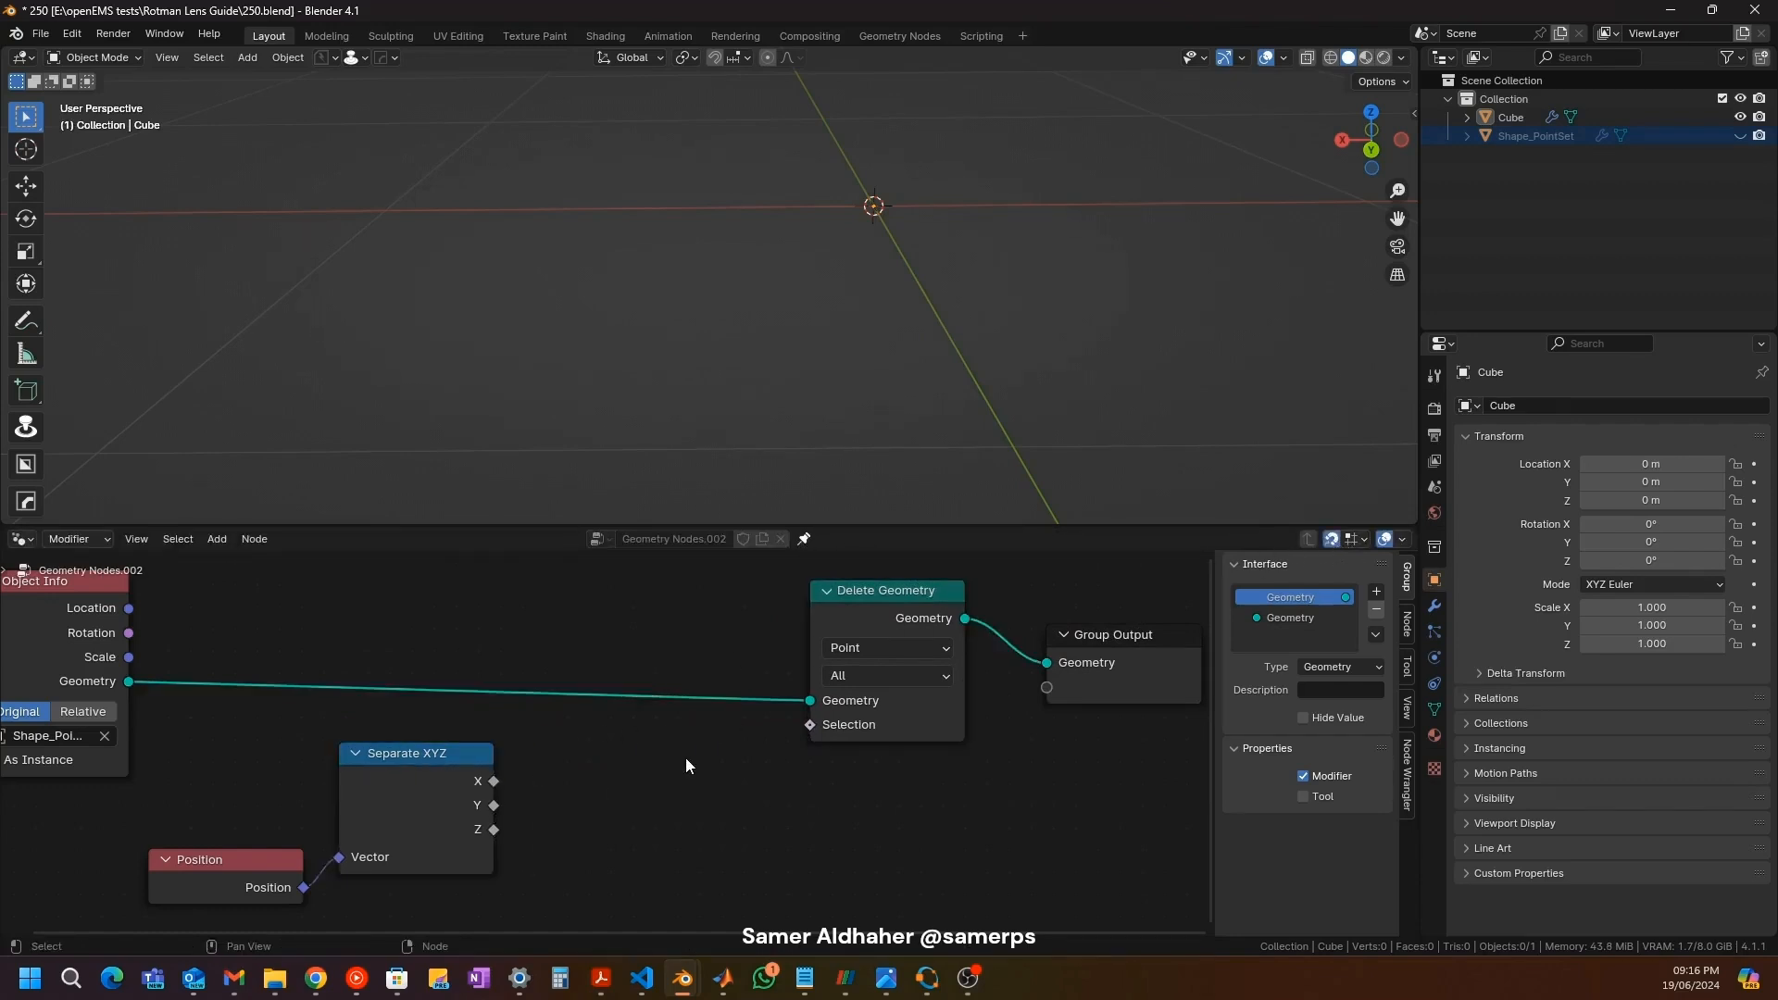
key(shift+a)
text(m)
key(BackSpace)
text(com)
key(Return)
click(609, 743)
click(658, 796)
click(674, 809)
click(682, 837)
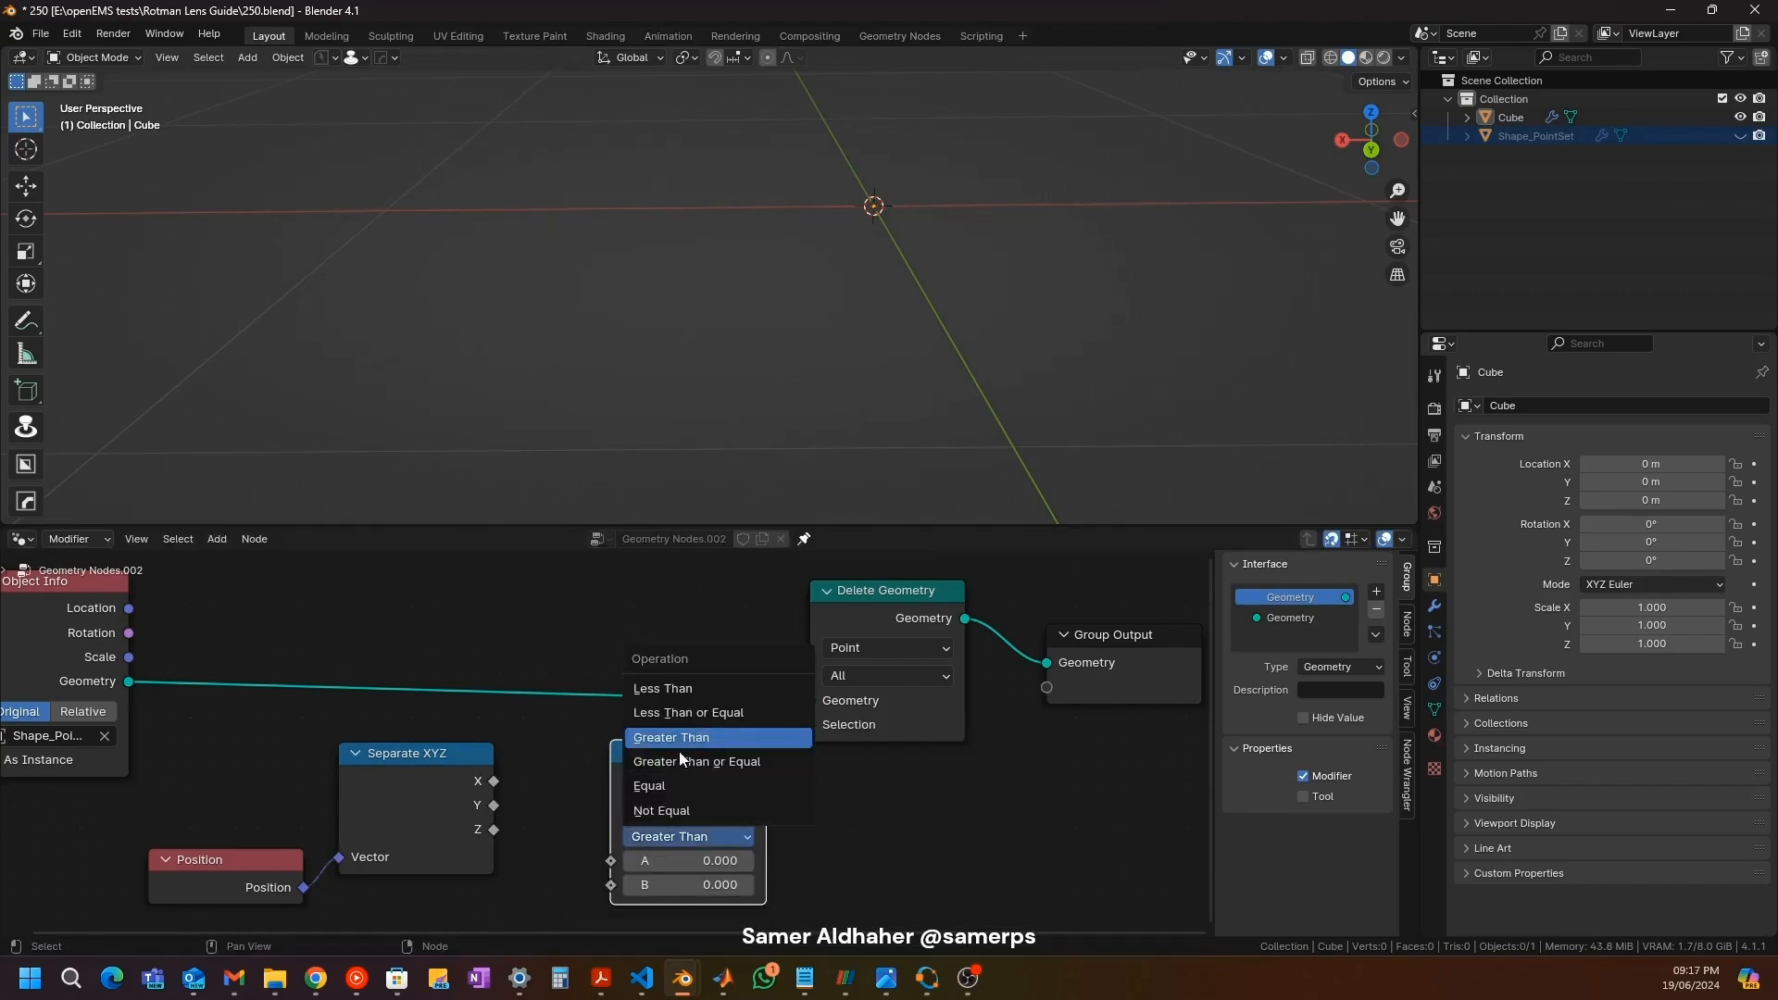
click(664, 786)
Step: Wire the Z output of Separate XYZ to input A of the Equal node and its Result to Delete Geometry's Selection
scroll(564, 772, down, 2)
drag(485, 788, 603, 868)
drag(758, 738, 808, 684)
drag(222, 820, 105, 868)
drag(388, 739, 326, 759)
middle_drag(635, 818, 669, 760)
scroll(667, 760, up, 6)
scroll(669, 759, down, 2)
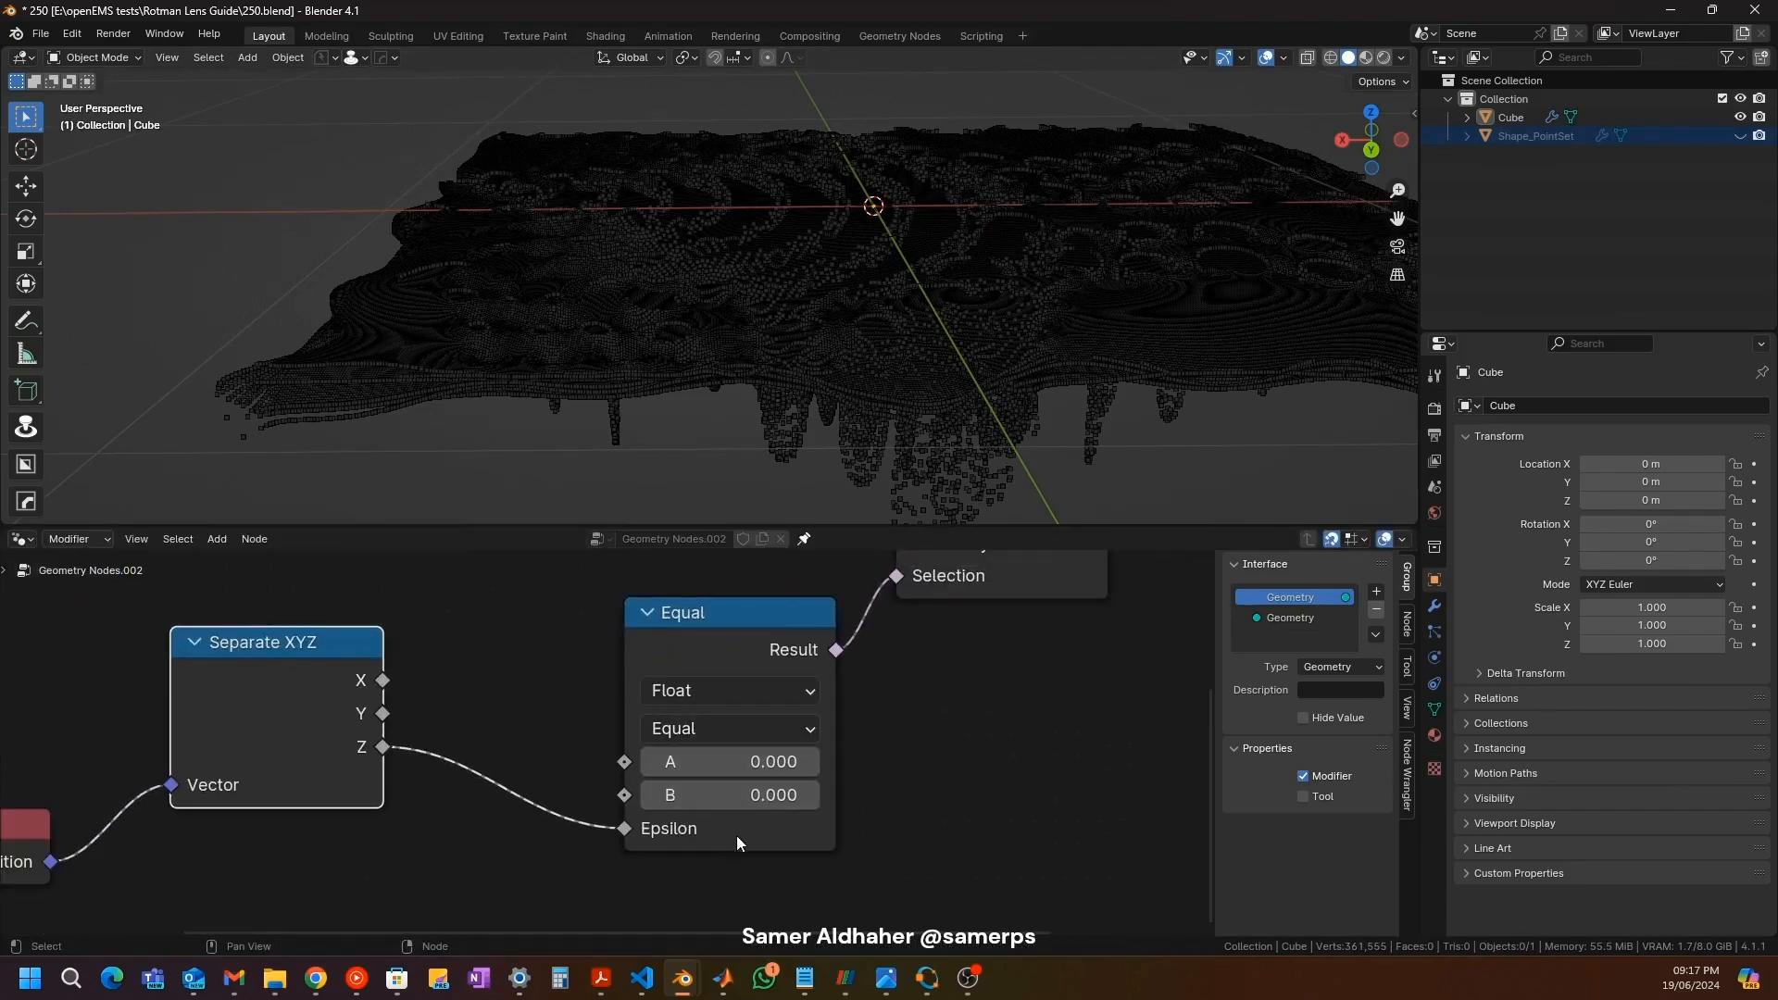
drag(635, 831, 625, 761)
Step: Set the Equal node's Epsilon to 0.051 and move the node closer to Separate XYZ
middle_drag(865, 264, 806, 266)
click(701, 826)
drag(701, 826, 699, 826)
middle_drag(755, 294, 685, 352)
drag(679, 613, 528, 644)
middle_drag(979, 650, 705, 745)
scroll(839, 630, down, 4)
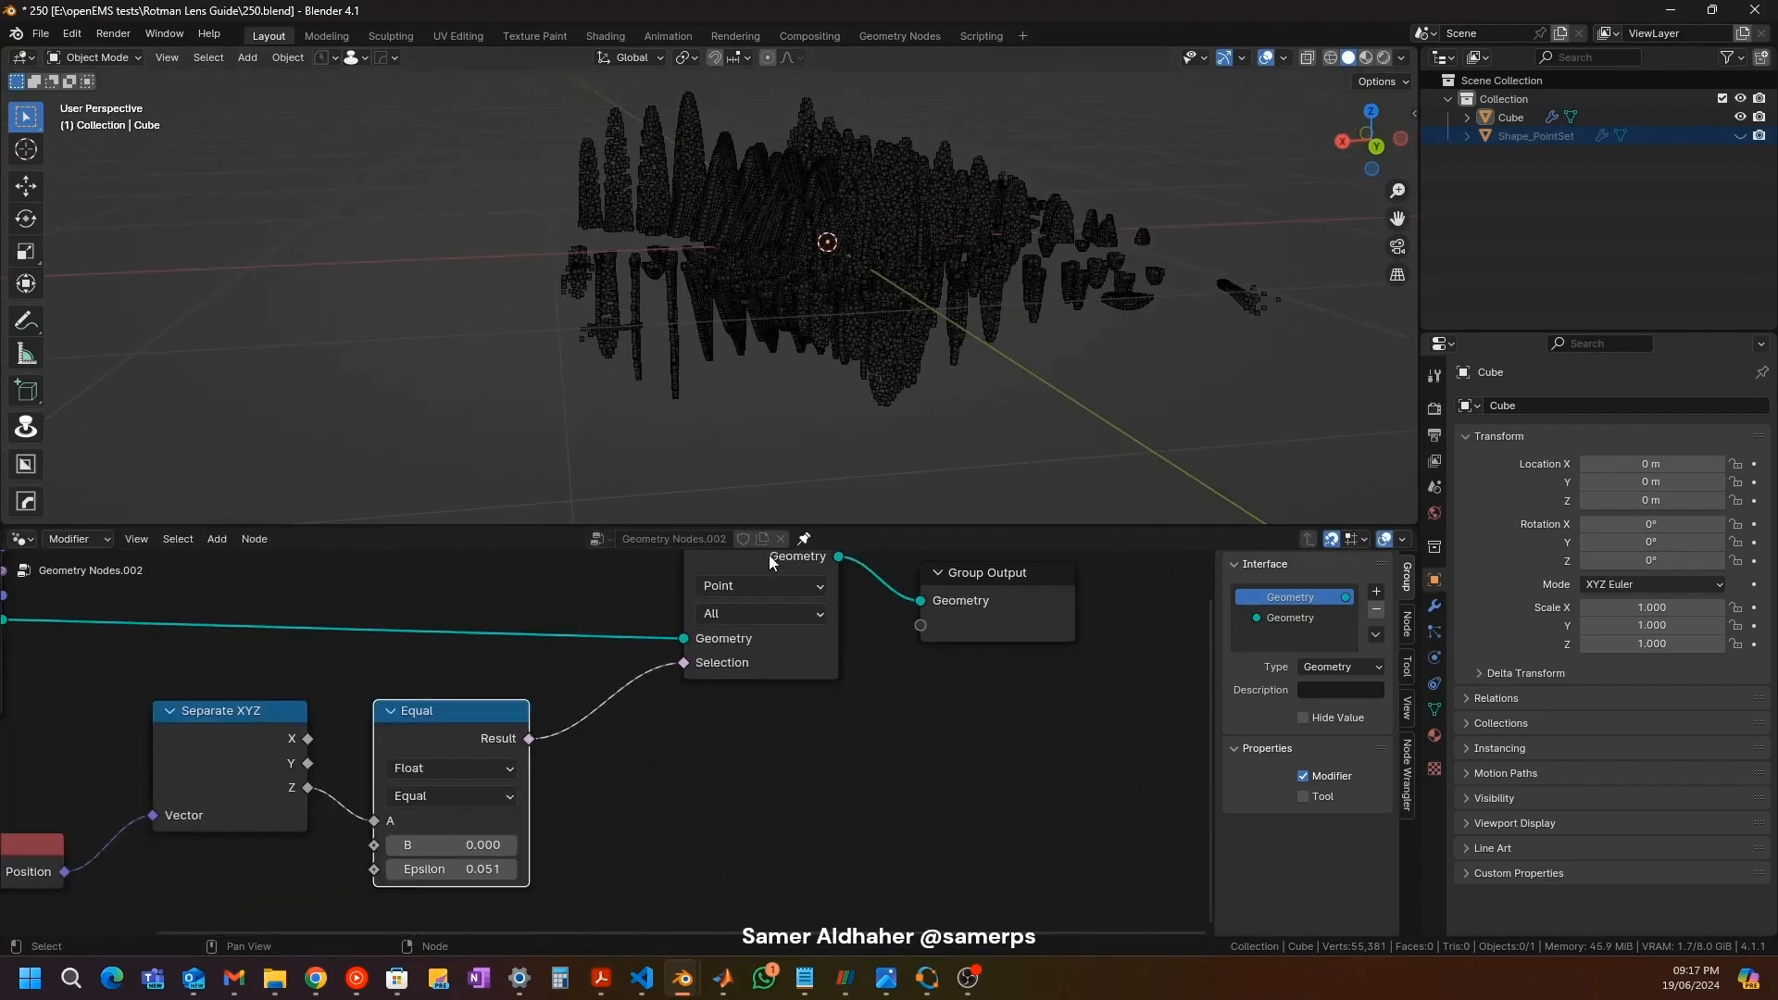
Step: Move the Delete Geometry and Group Output nodes apart to make room for another node
scroll(947, 729, down, 1)
middle_drag(945, 727, 960, 802)
scroll(553, 146, up, 3)
shift+middle_drag(578, 163, 632, 280)
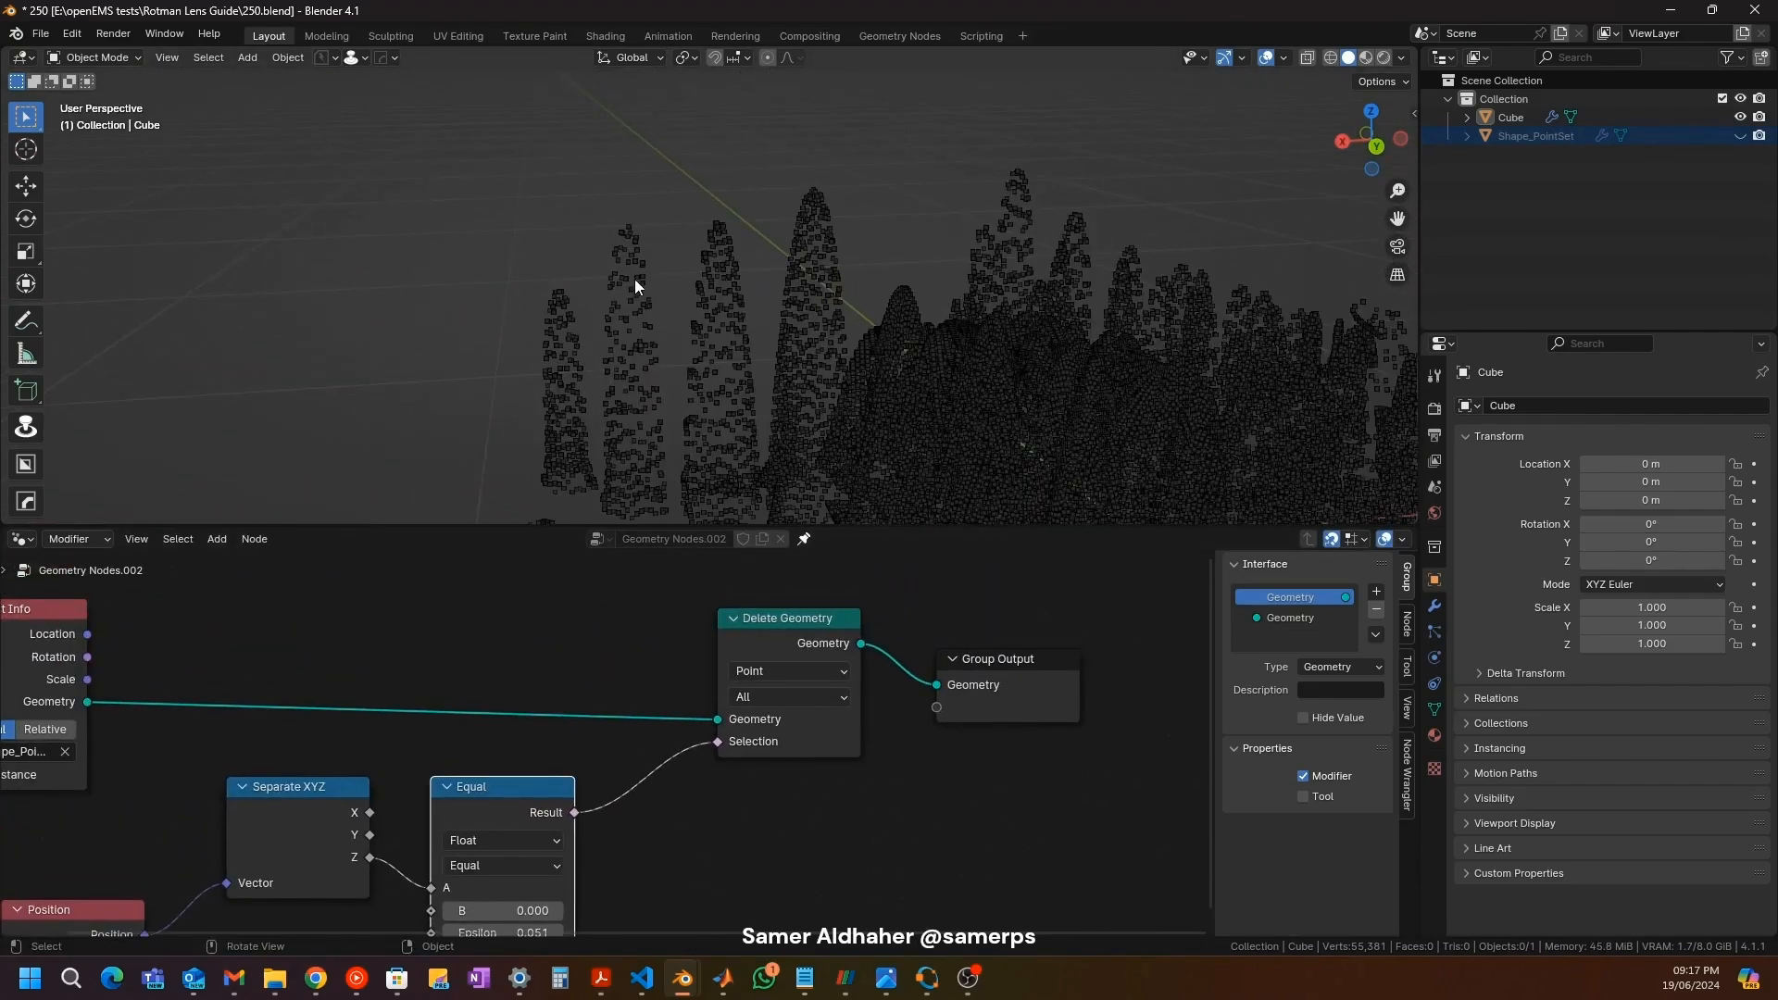
drag(793, 640, 752, 625)
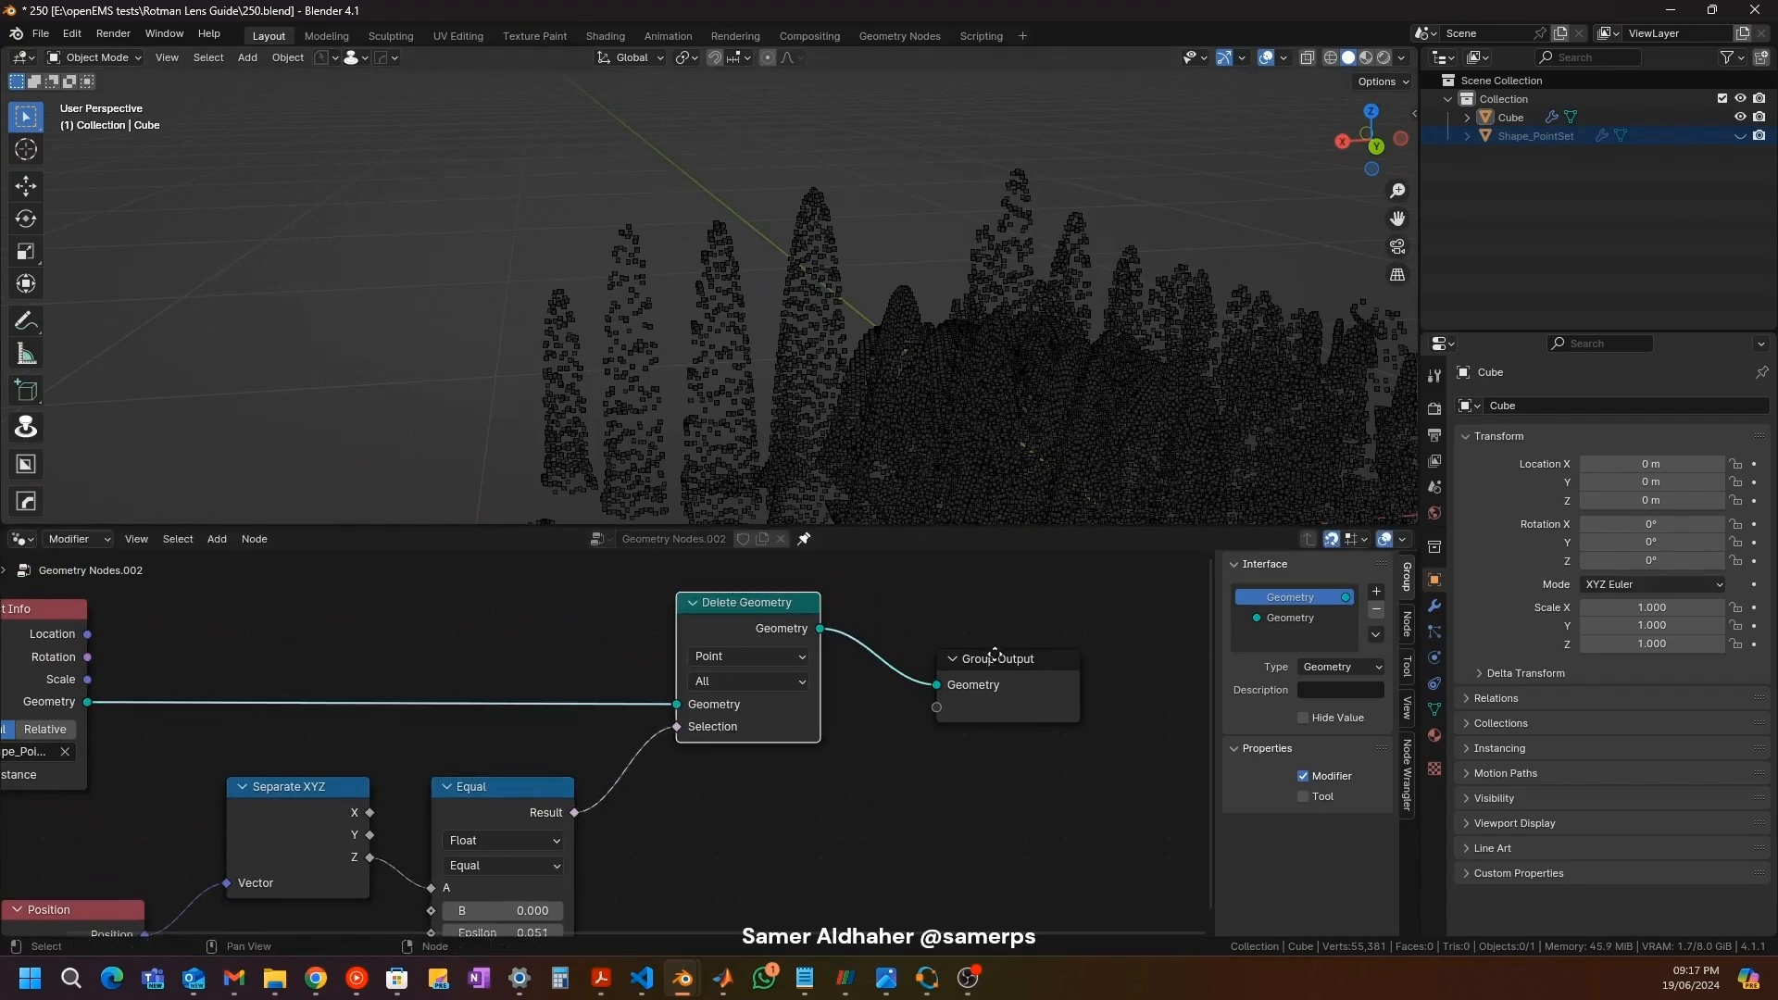
drag(994, 651, 1118, 656)
scroll(622, 211, up, 3)
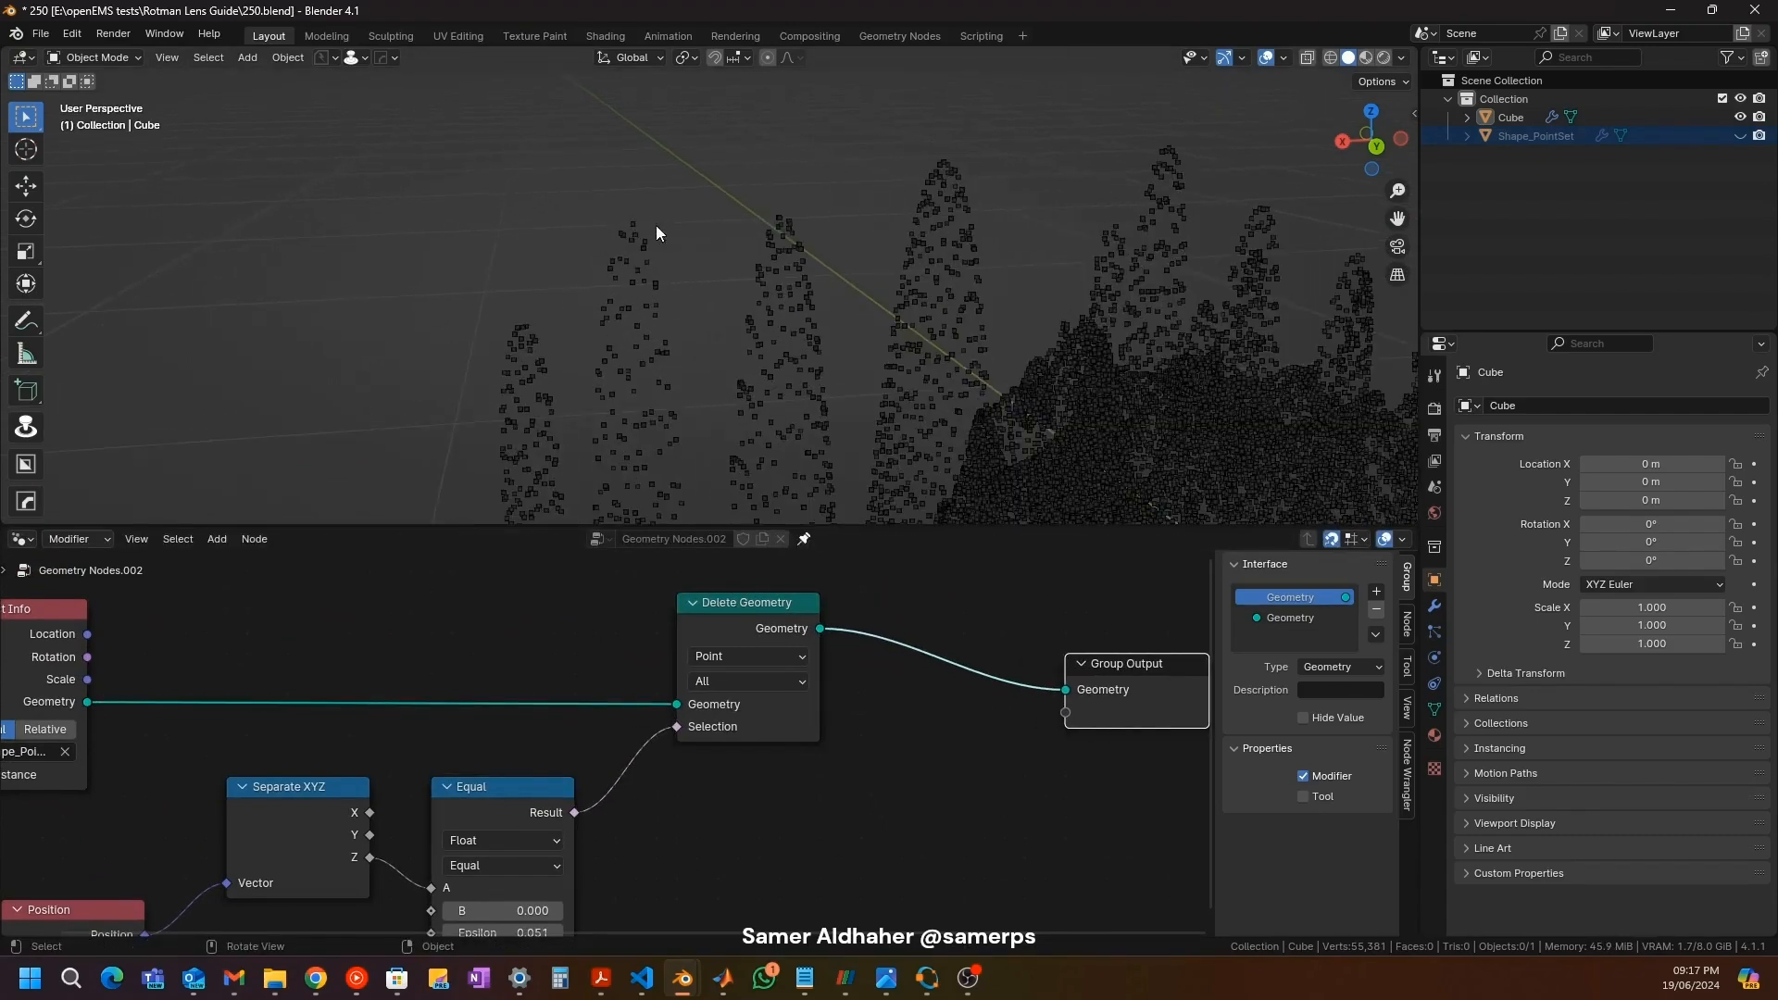
middle_drag(979, 688, 763, 704)
drag(917, 684, 1080, 663)
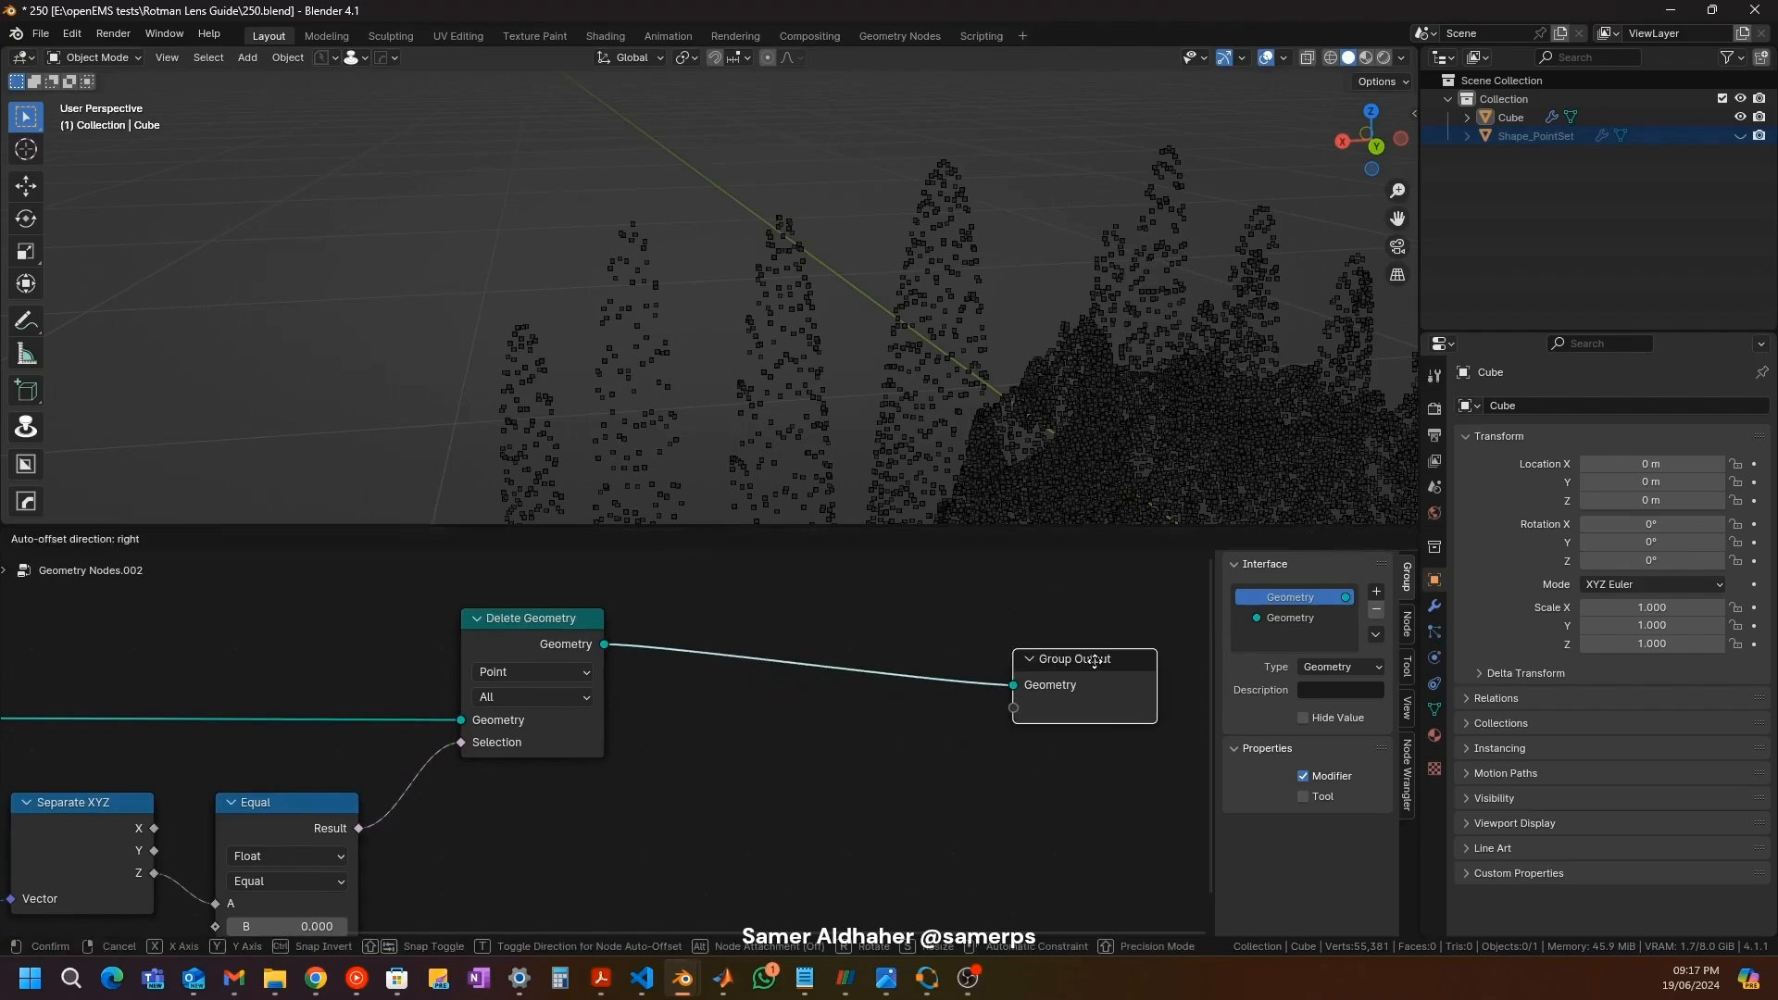
drag(563, 622, 500, 623)
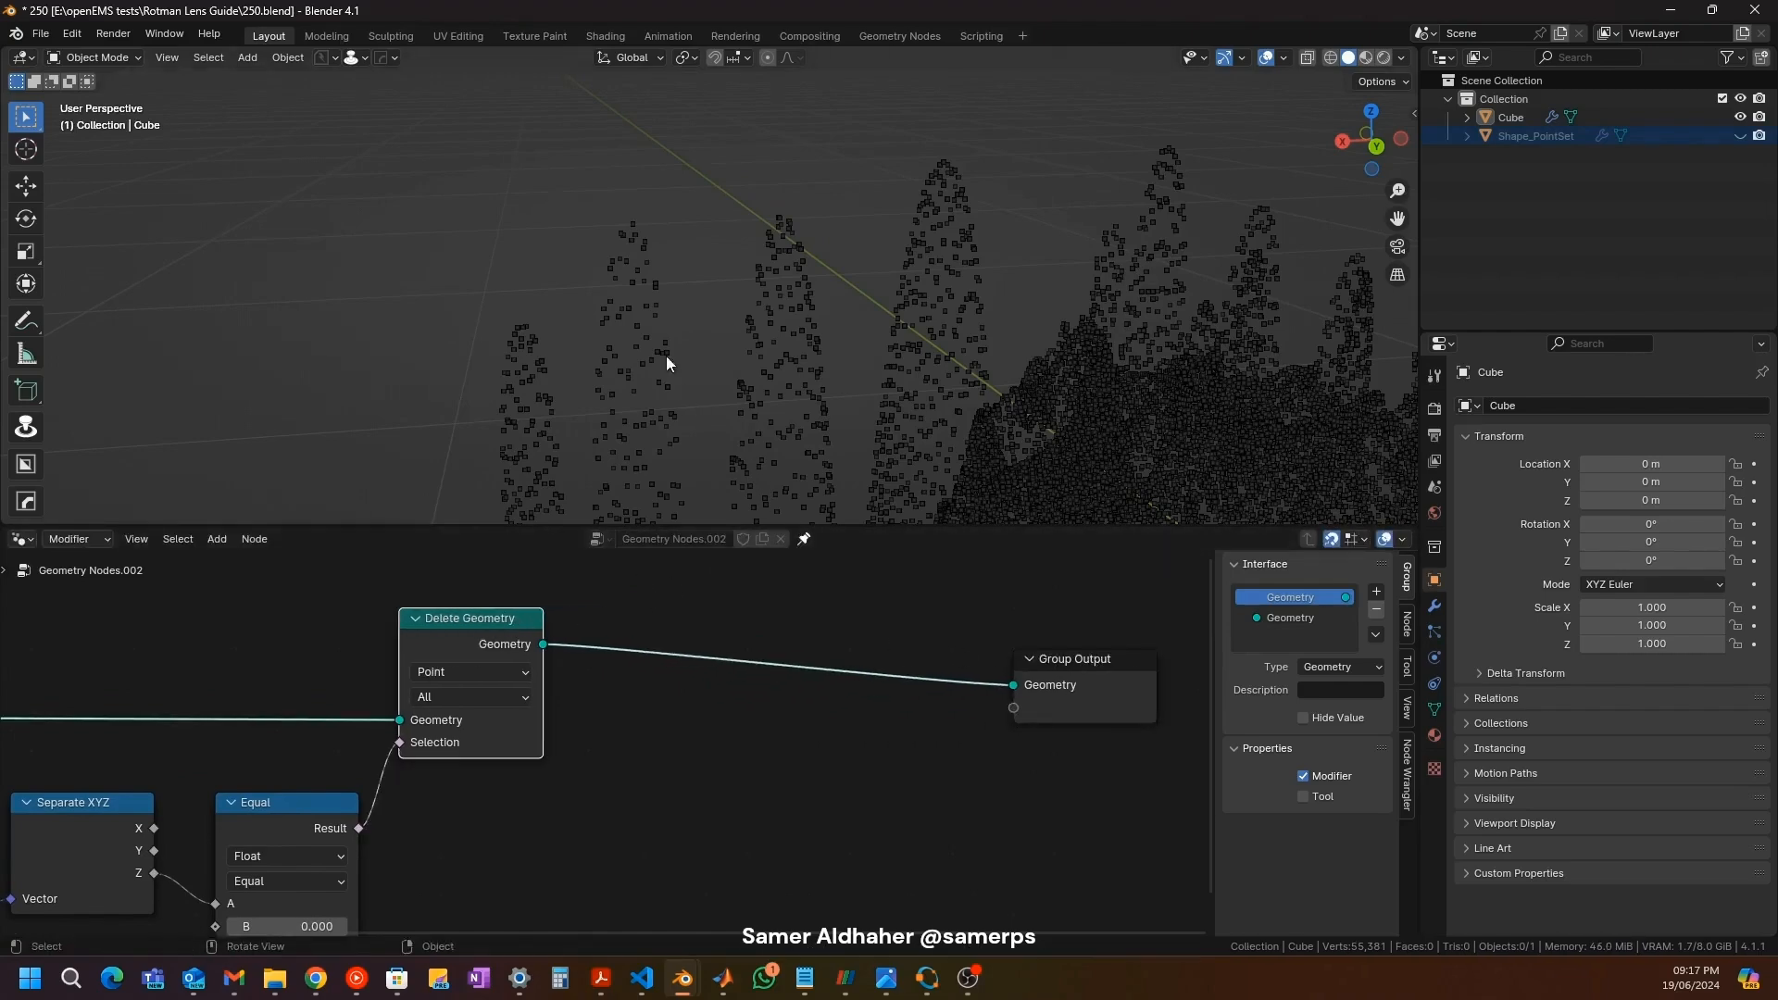
middle_drag(674, 379, 750, 463)
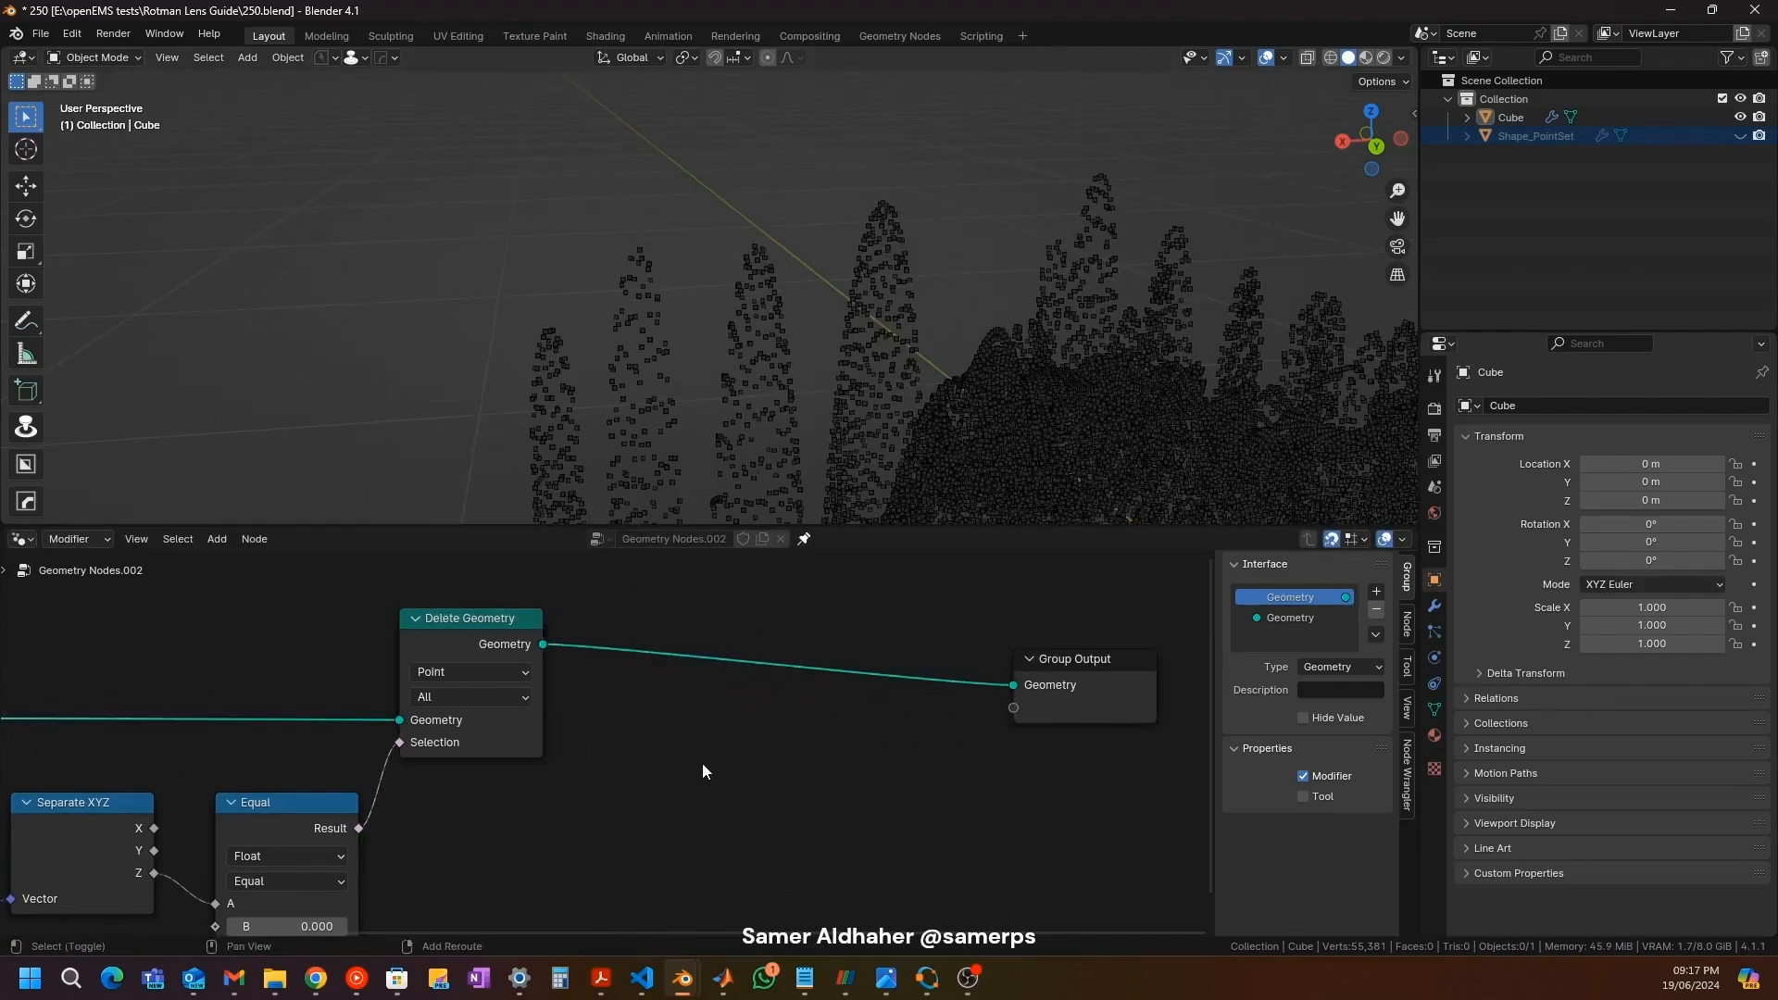
Step: Insert an Instance on Points node between Delete Geometry and Group Output, with free space around it
key(shift+a)
text(ins)
key(Down)
key(Down)
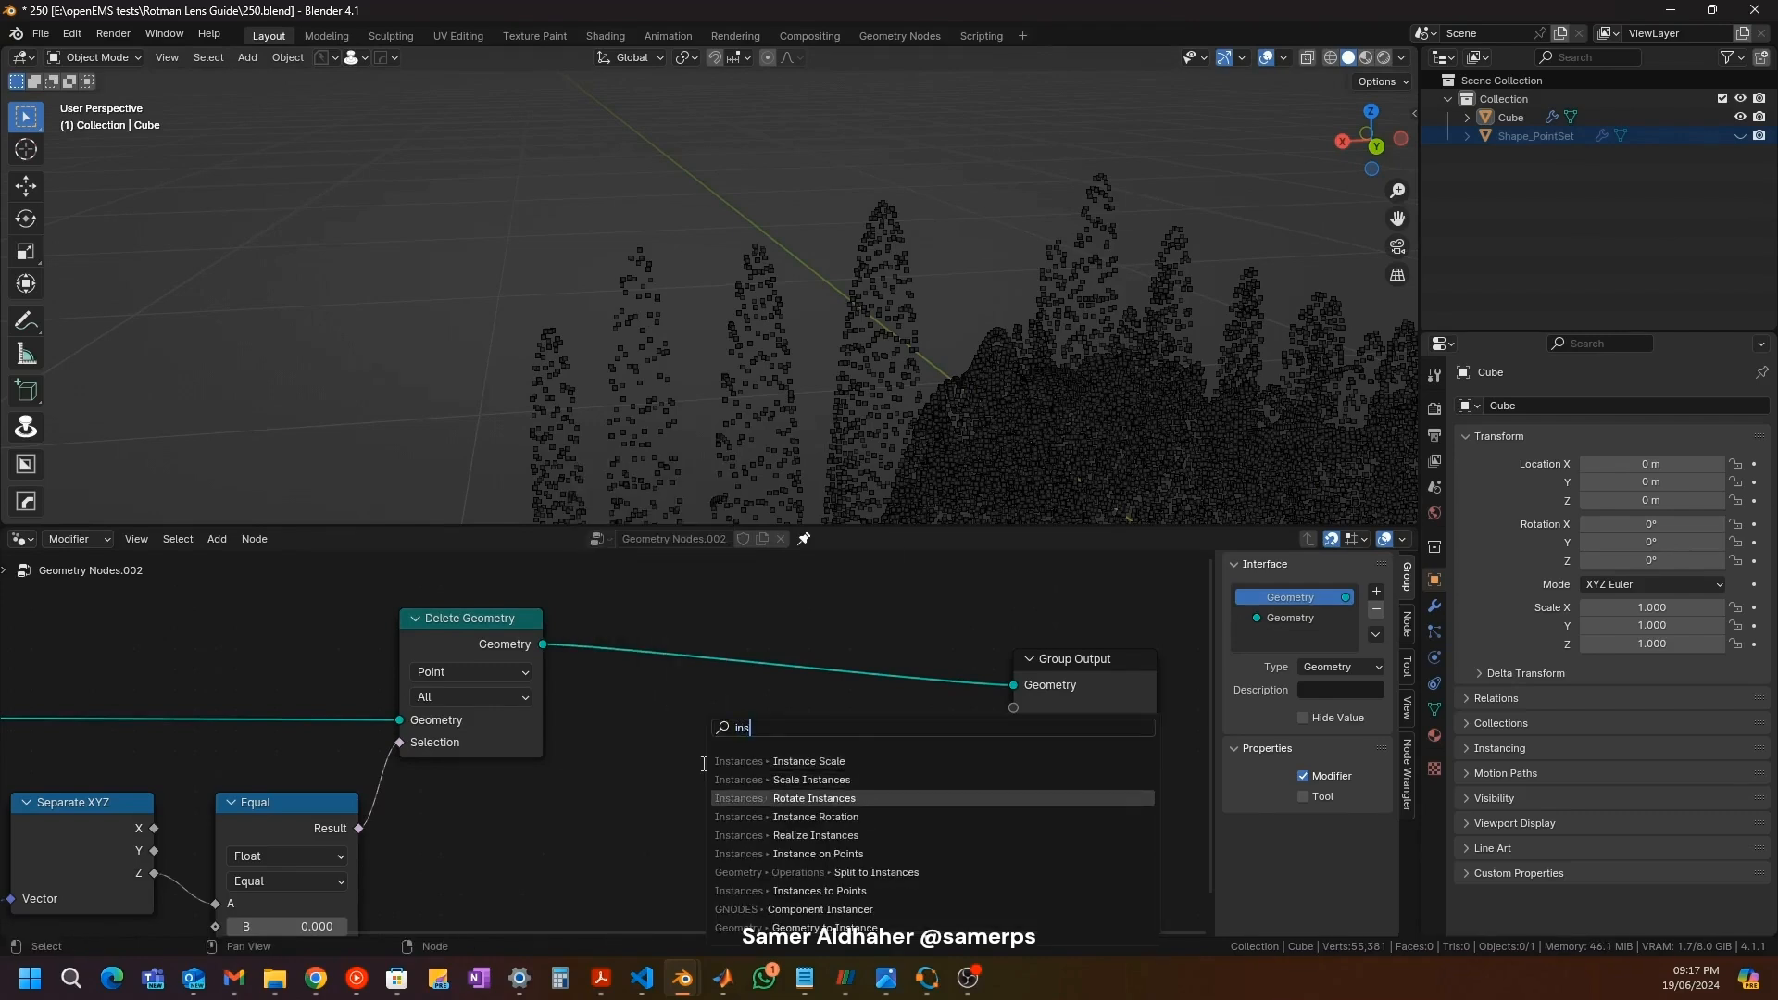
text(tance on)
key(Return)
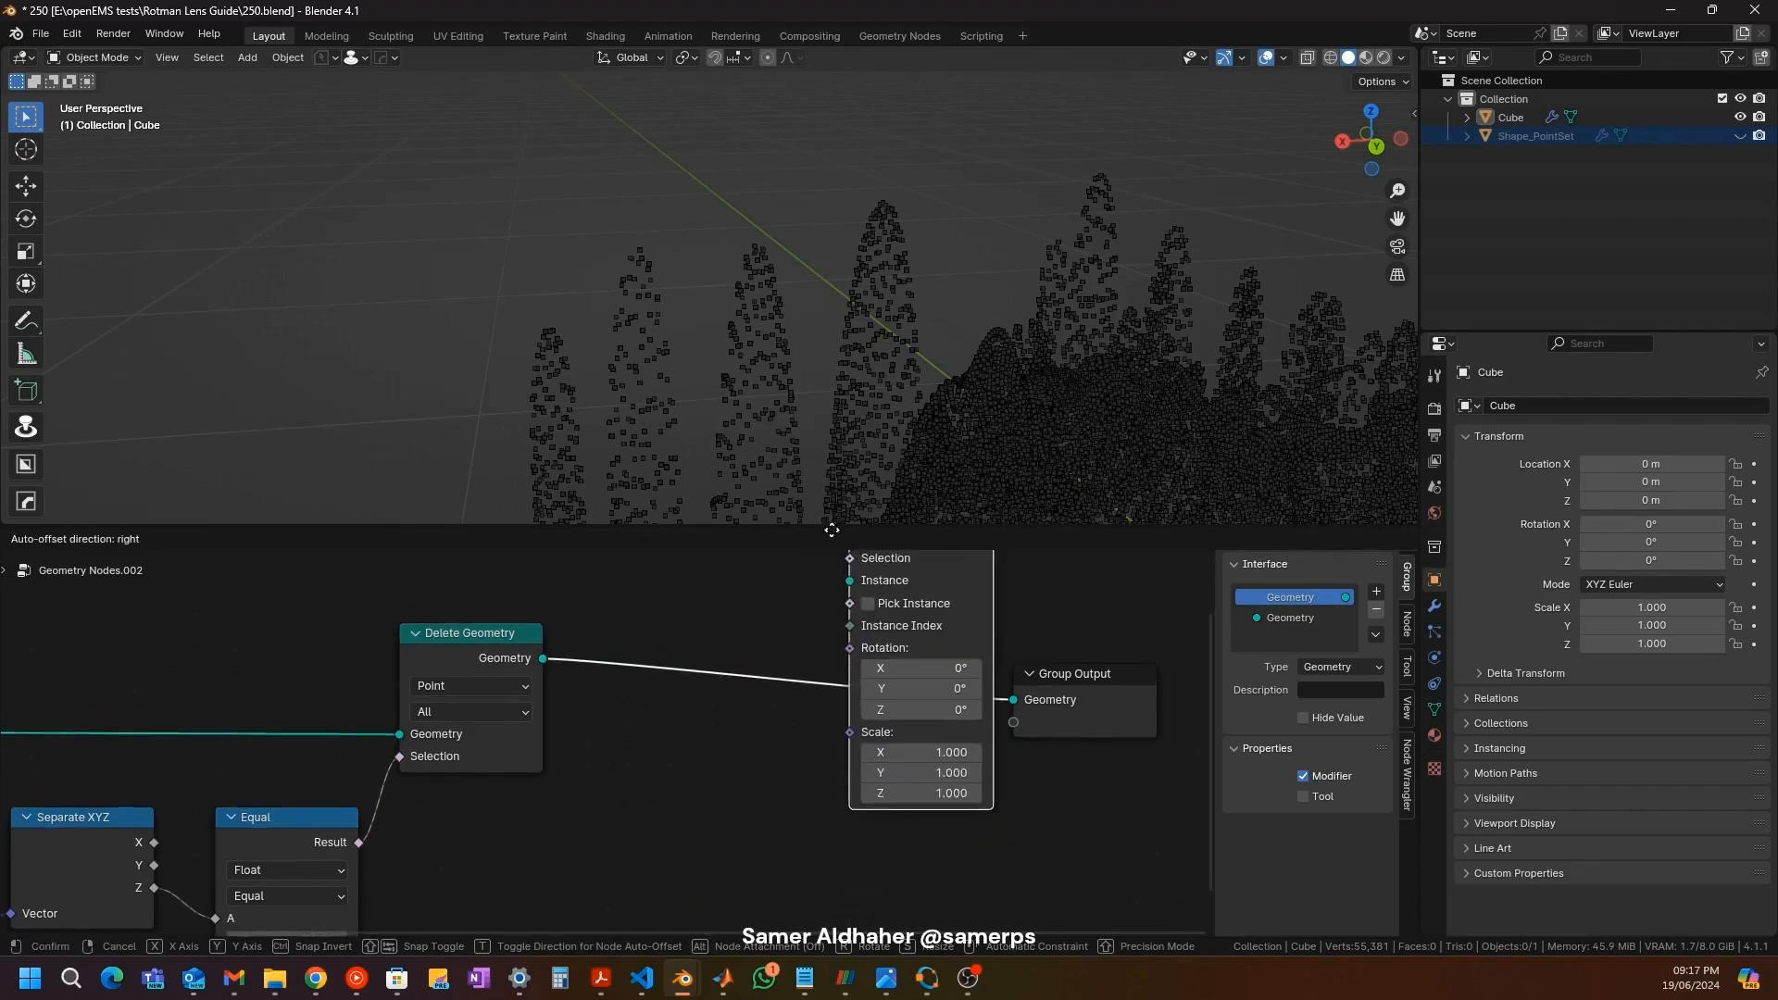
click(825, 632)
scroll(822, 690, down, 3)
middle_drag(821, 702, 748, 653)
drag(907, 663, 998, 650)
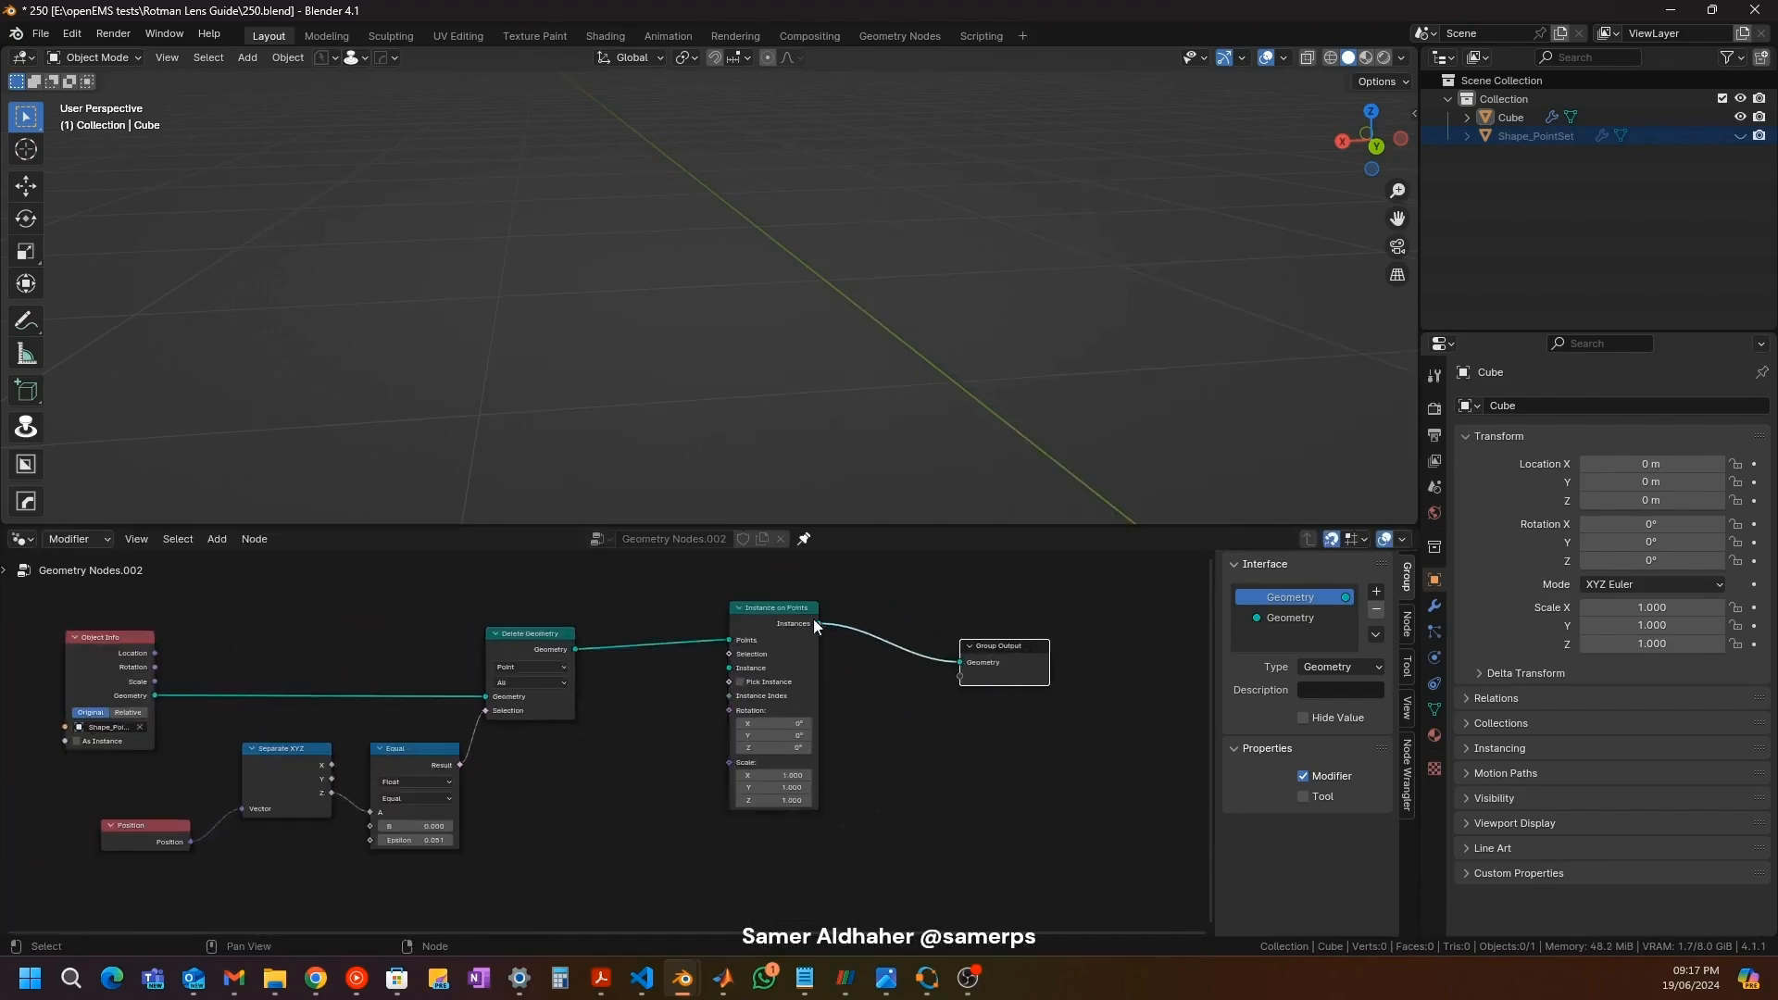
drag(804, 610, 868, 610)
Step: Add a Cube mesh node and connect its Mesh output to the Instance input of Instance on Points
click(703, 706)
key(shift+a)
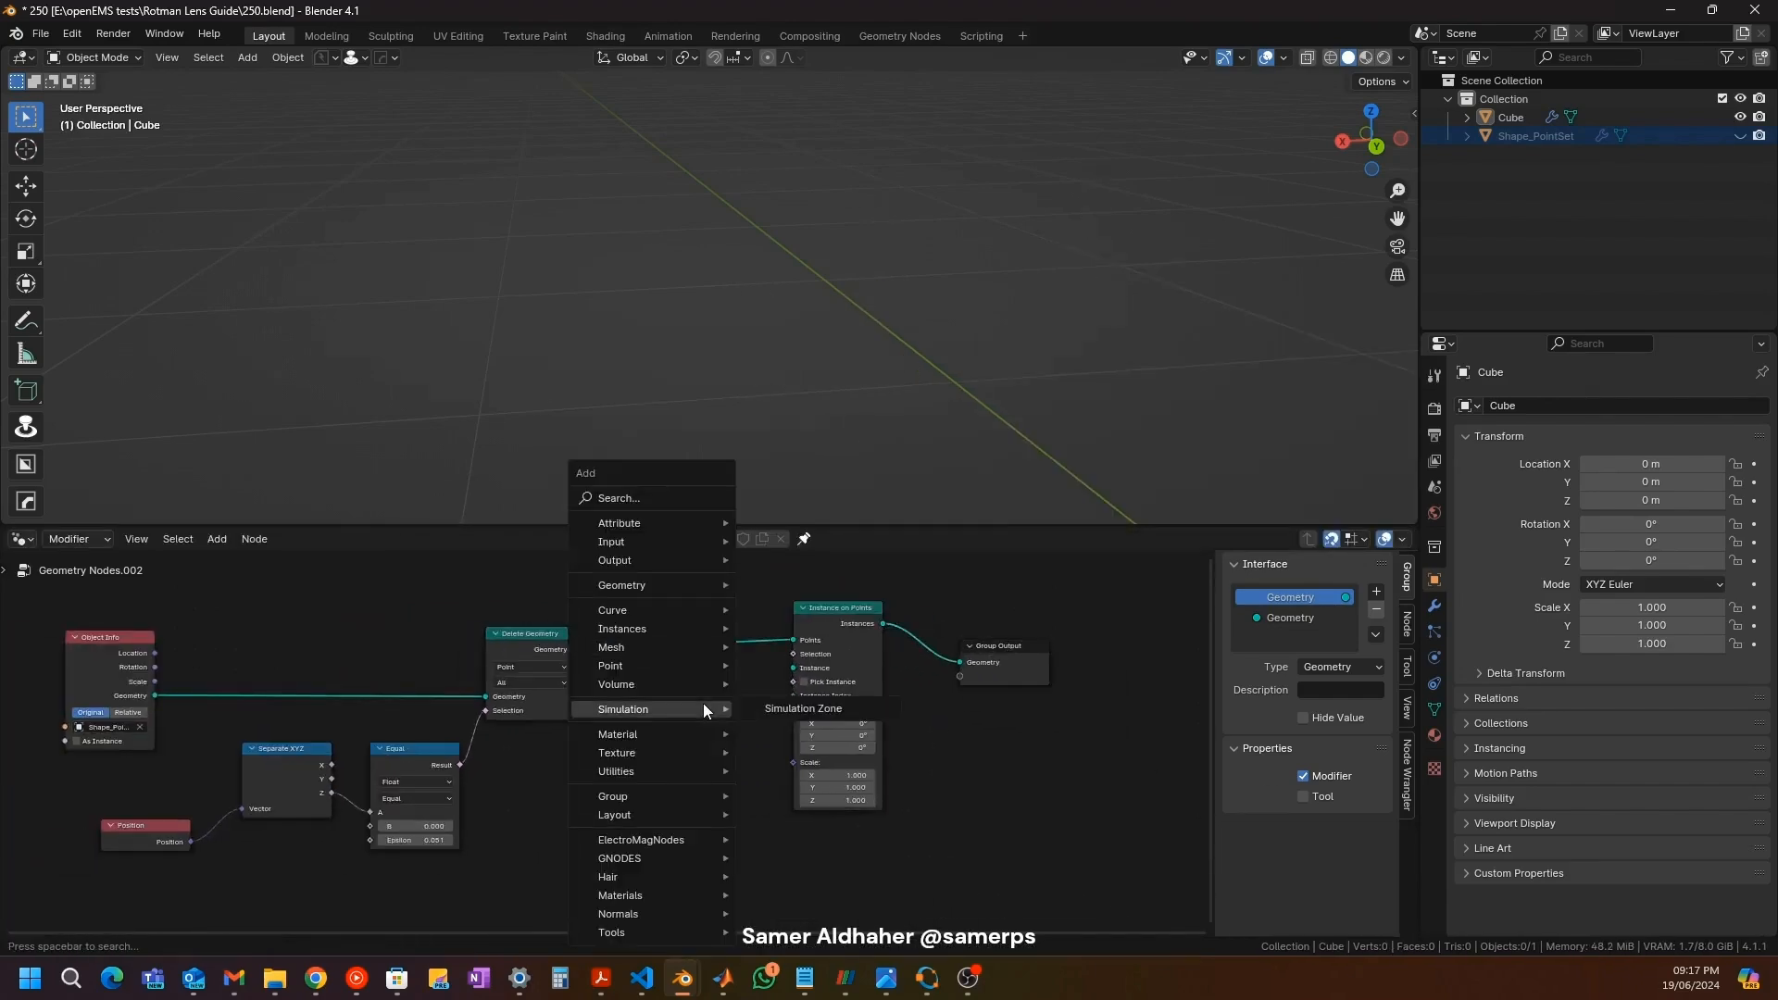
text(cube)
key(Return)
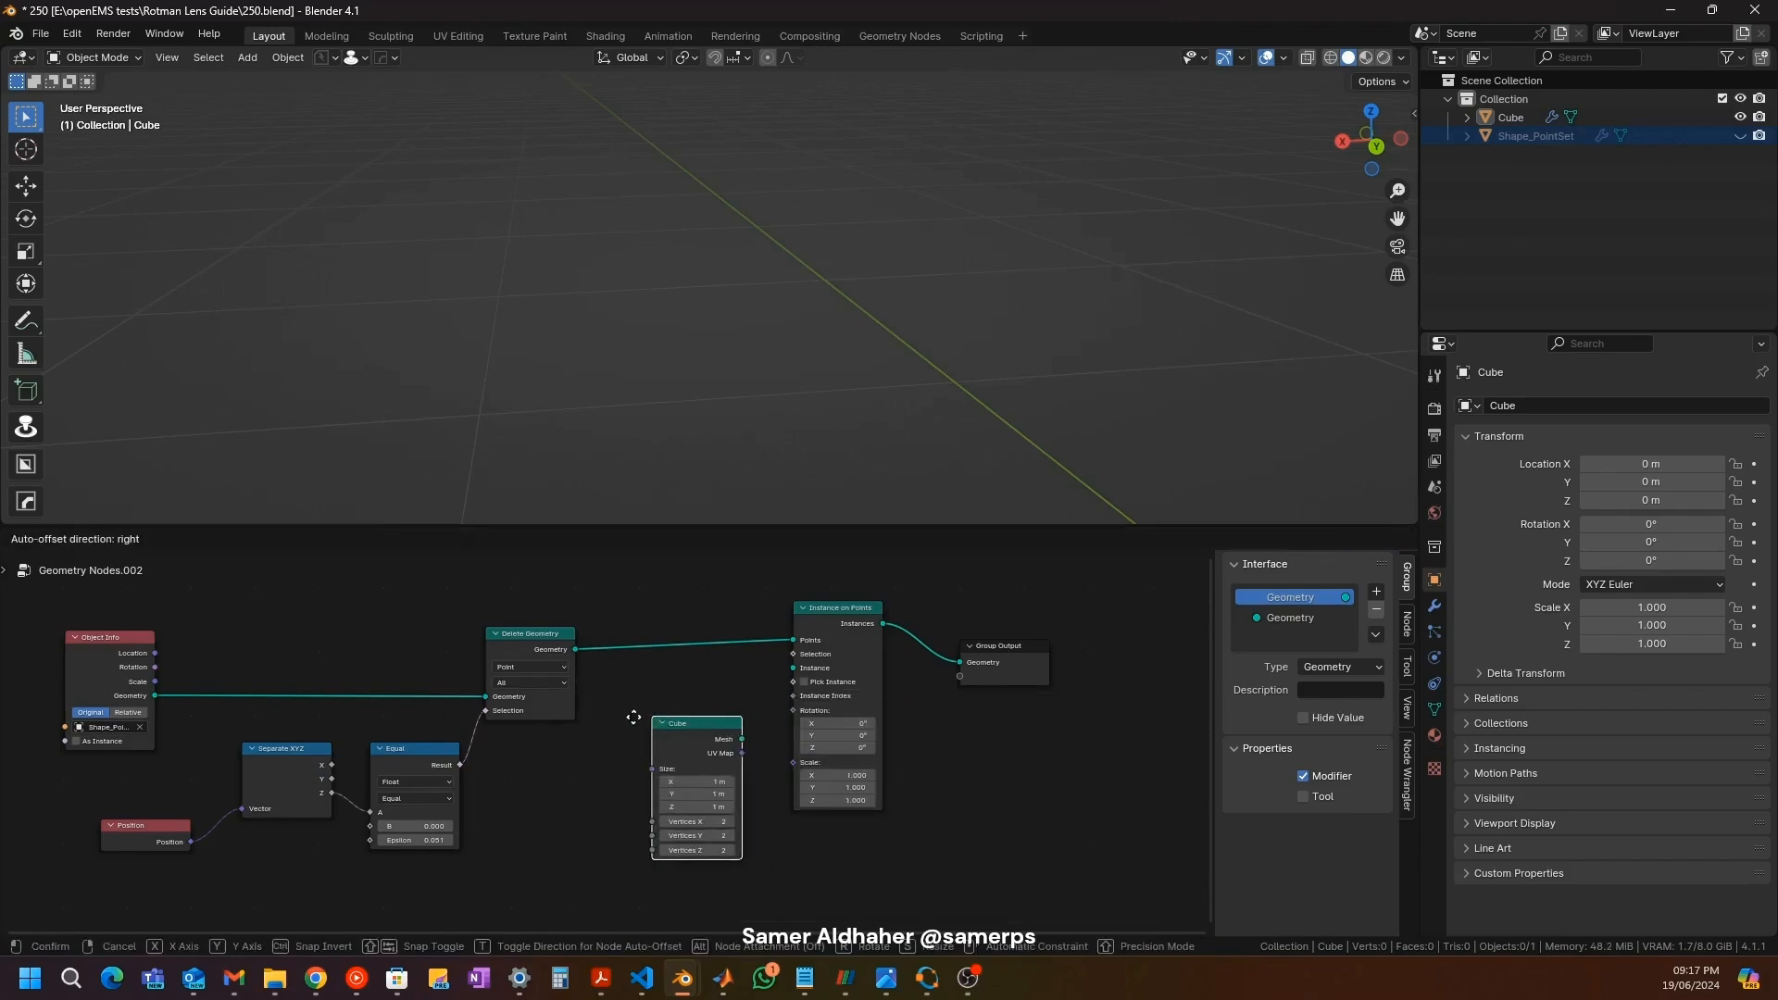
click(616, 715)
scroll(713, 787, up, 3)
drag(609, 672, 539, 698)
middle_drag(658, 709, 565, 784)
drag(553, 789, 752, 645)
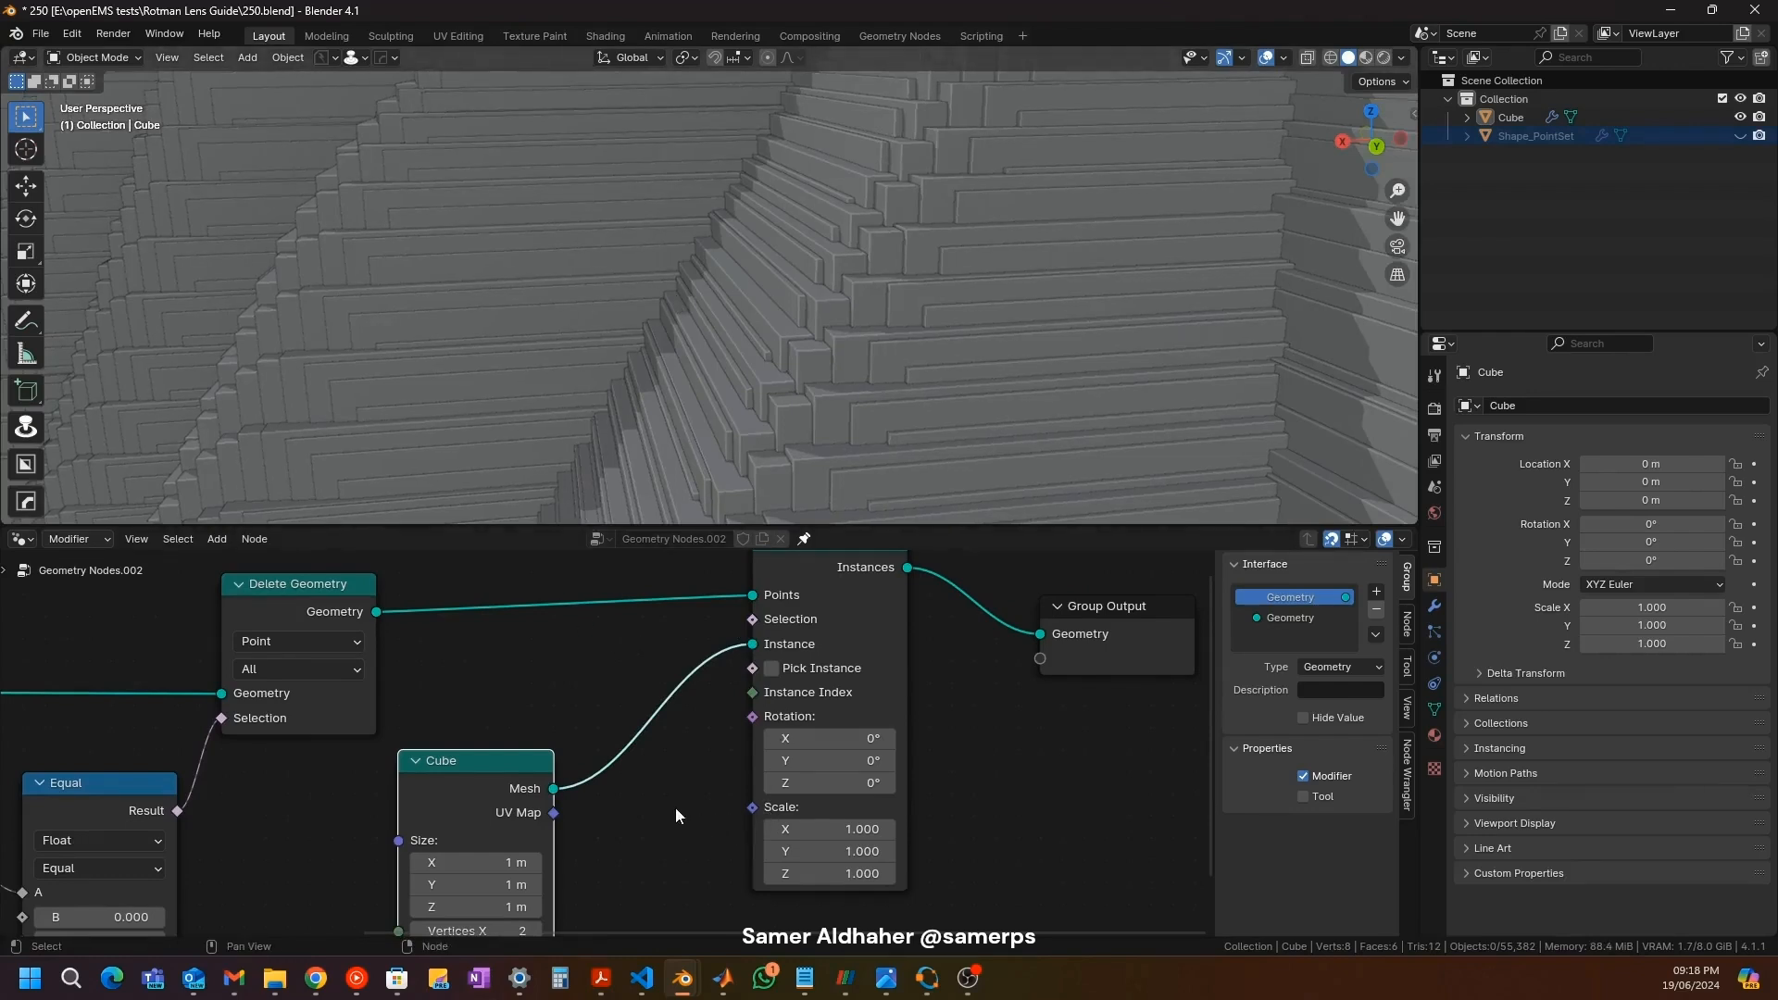
Step: Set the Instance on Points scale to 0.01 on all three axes
drag(827, 830, 827, 874)
text(0.0)
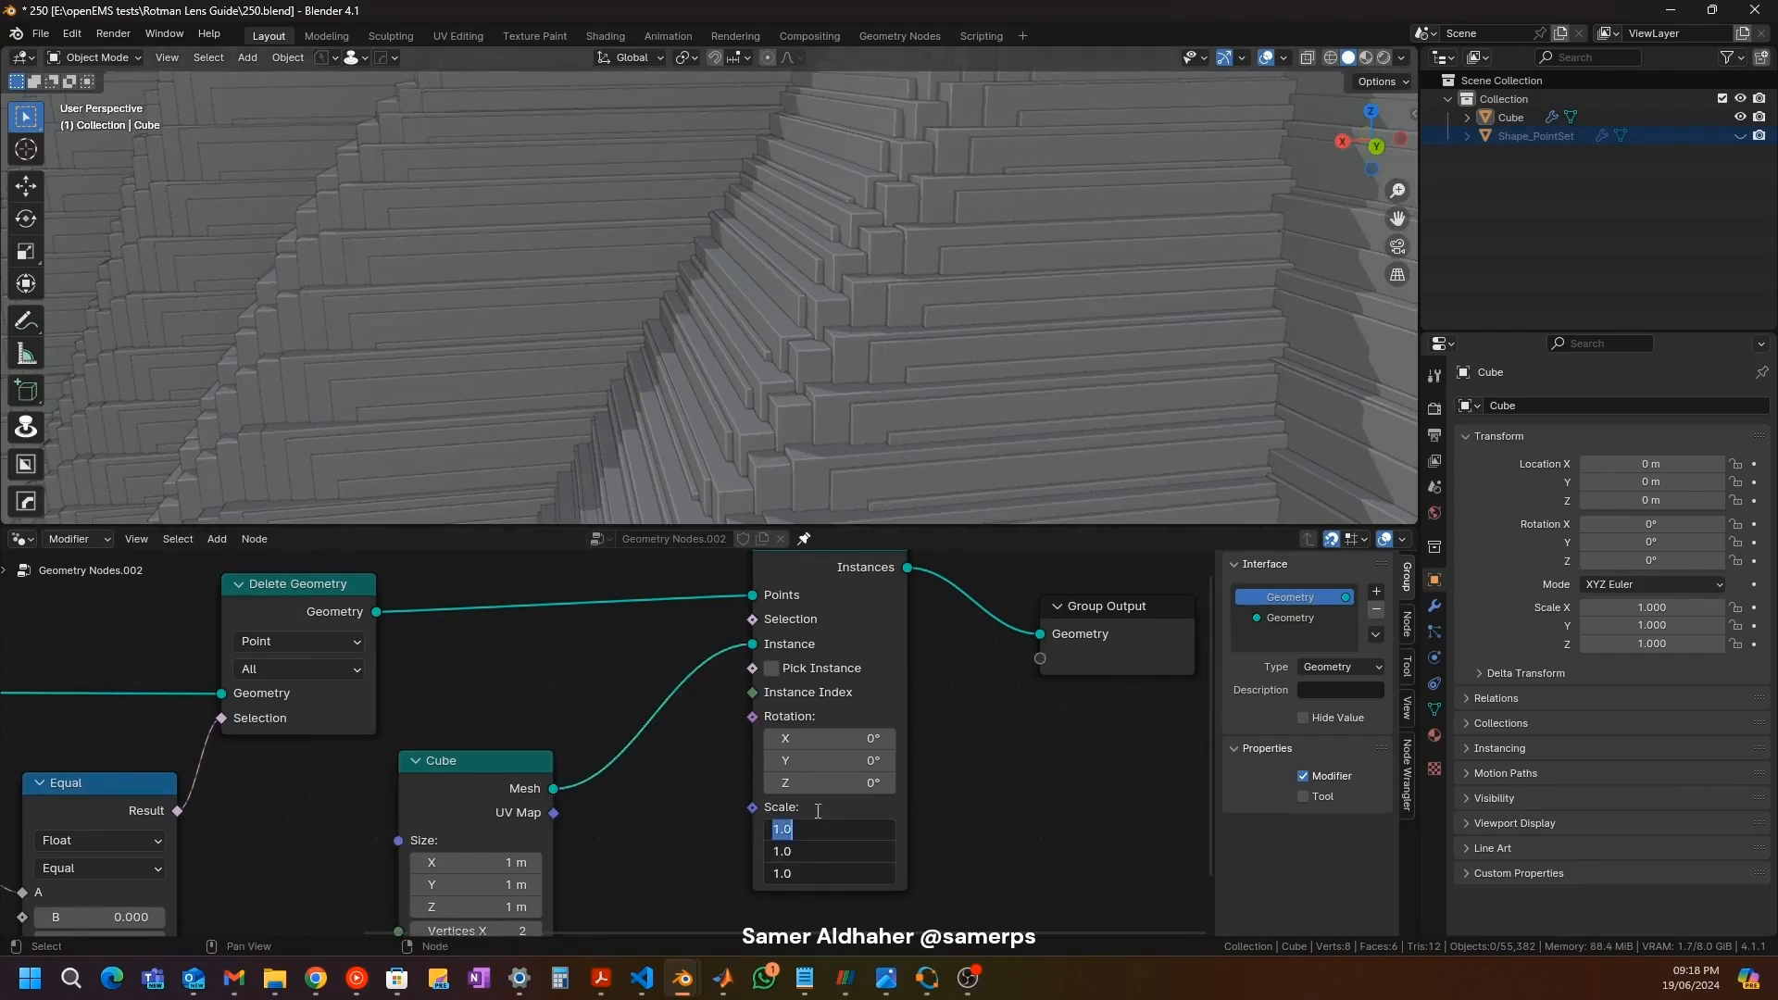
text(1)
key(Return)
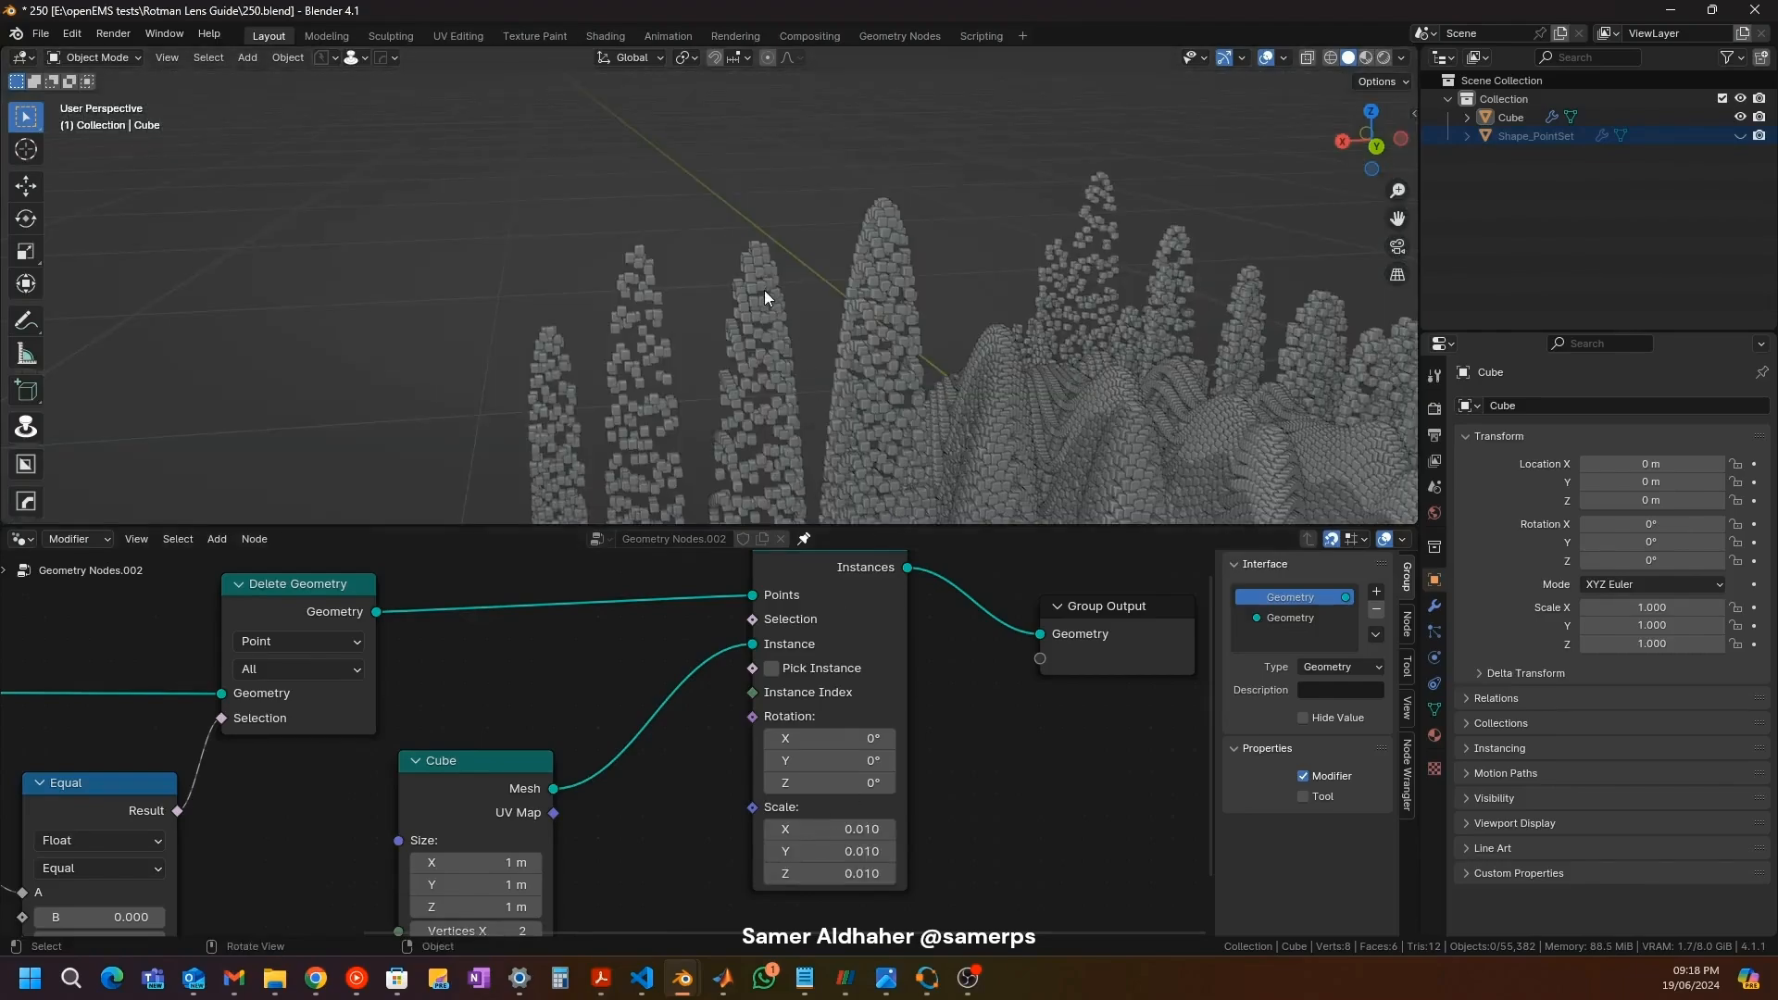
Step: Insert a Subdivision Surface node between Cube and Instance on Points, and delete the stray subdivide node
middle_drag(807, 261, 802, 199)
key(alt+v)
scroll(842, 218, down, 4)
scroll(802, 198, up, 6)
drag(486, 763, 442, 761)
click(515, 718)
key(shift+a)
text(subd)
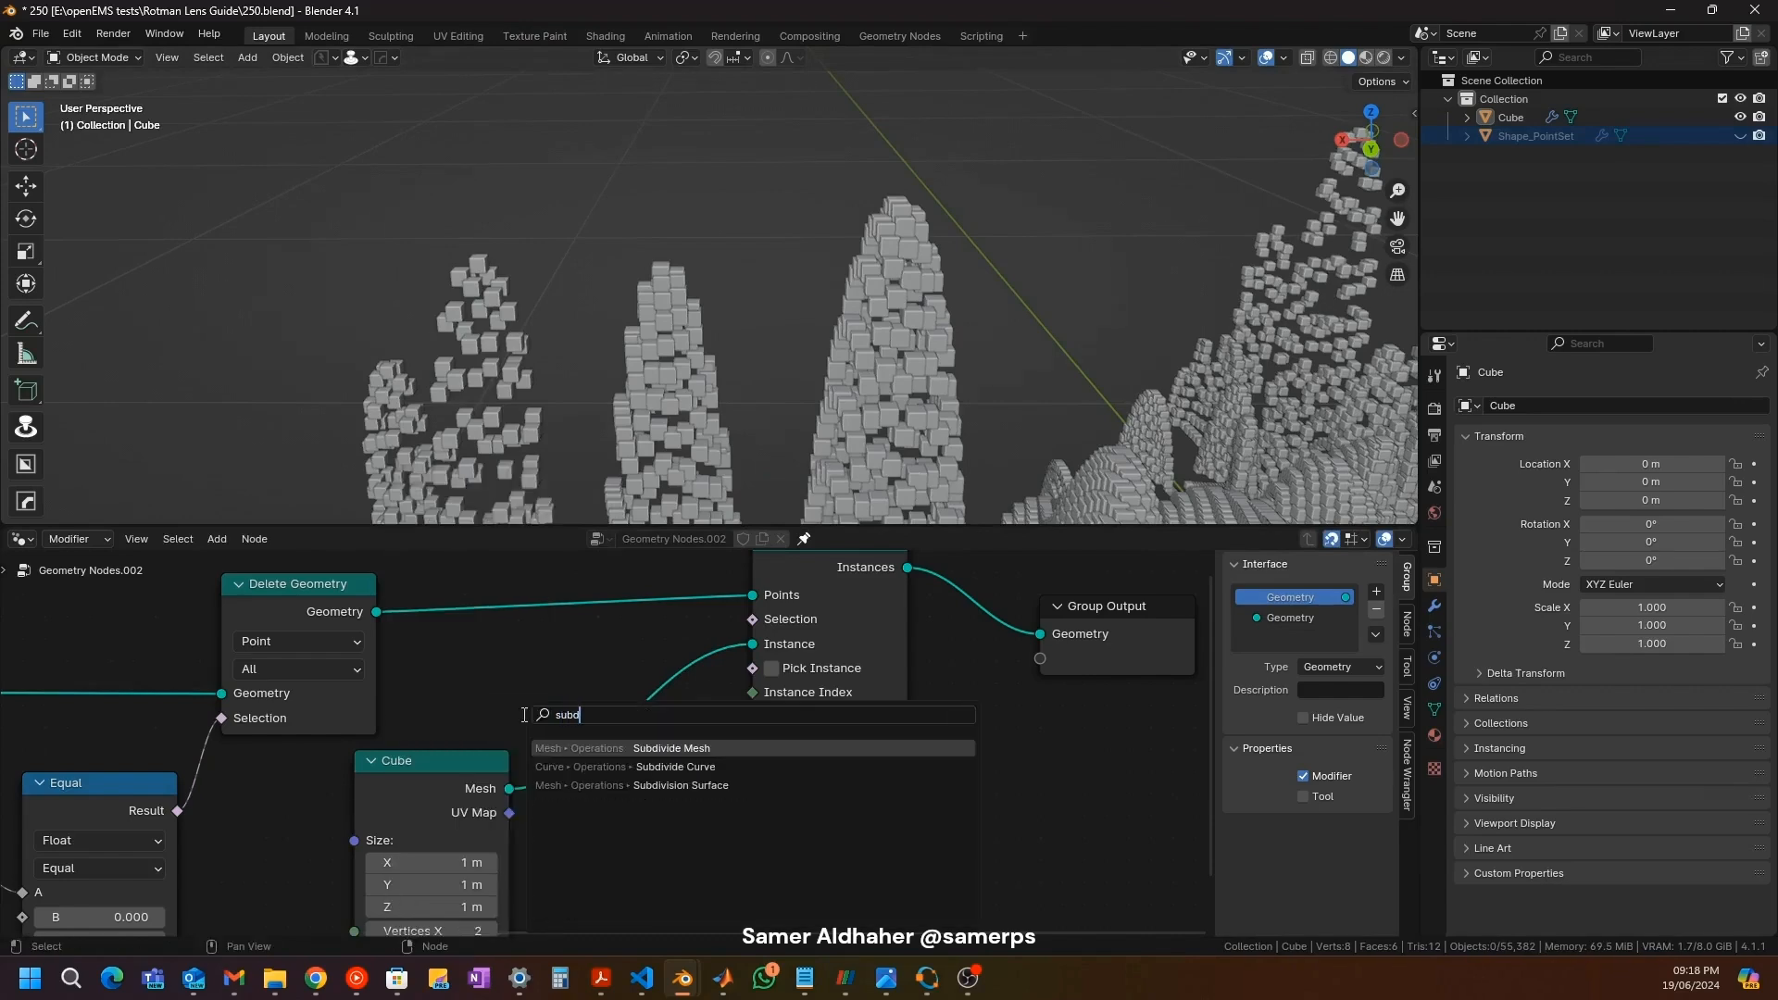
key(BackSpace)
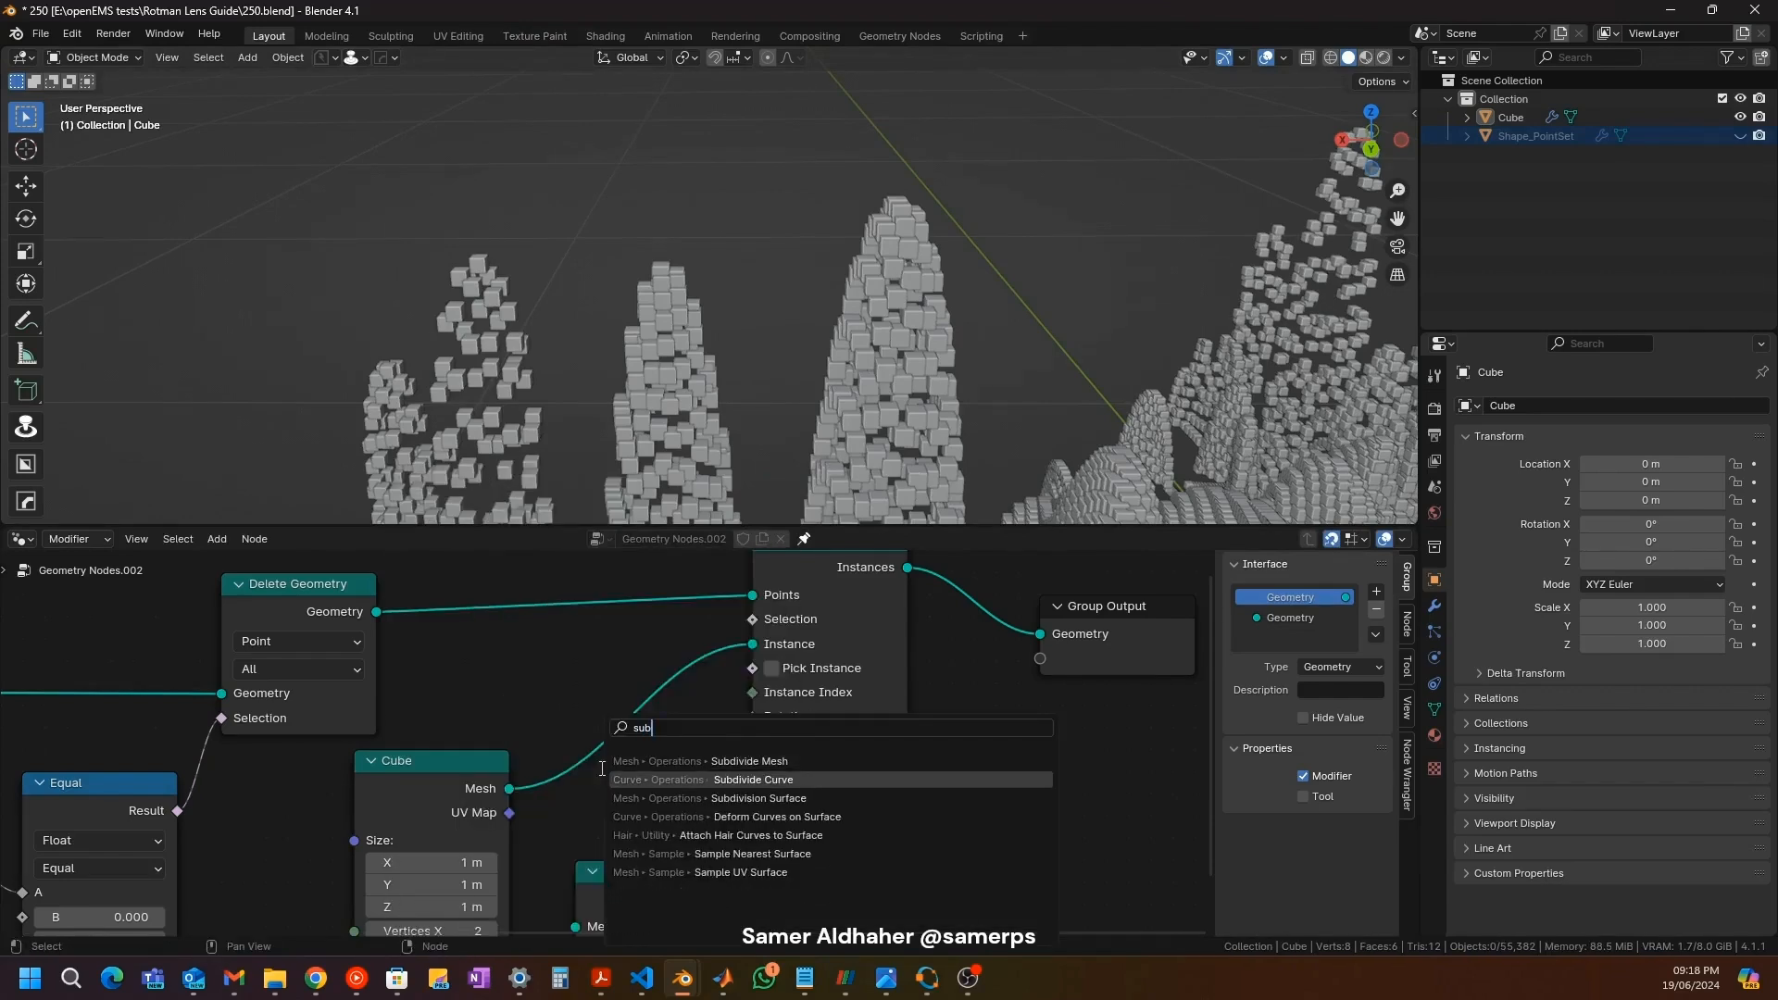
click(757, 798)
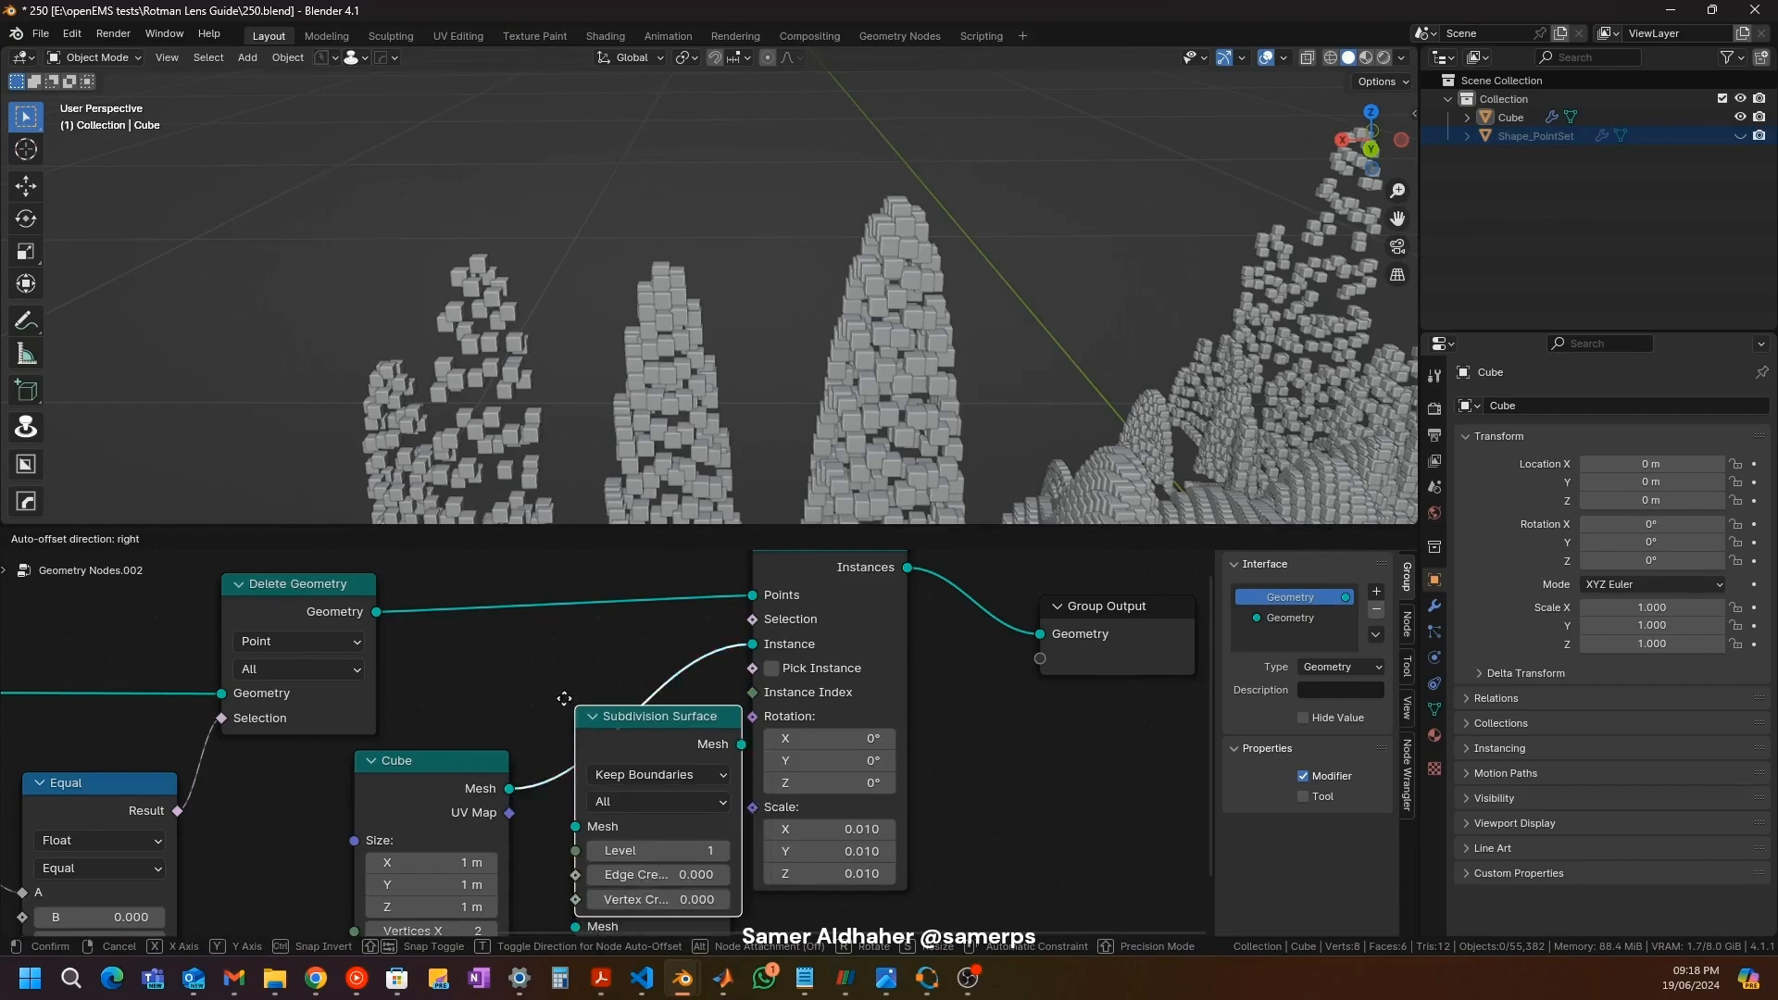
click(588, 716)
key(x)
Step: Add a UV Sphere mesh node below the Subdivision Surface node
middle_drag(497, 556, 484, 642)
key(shift+a)
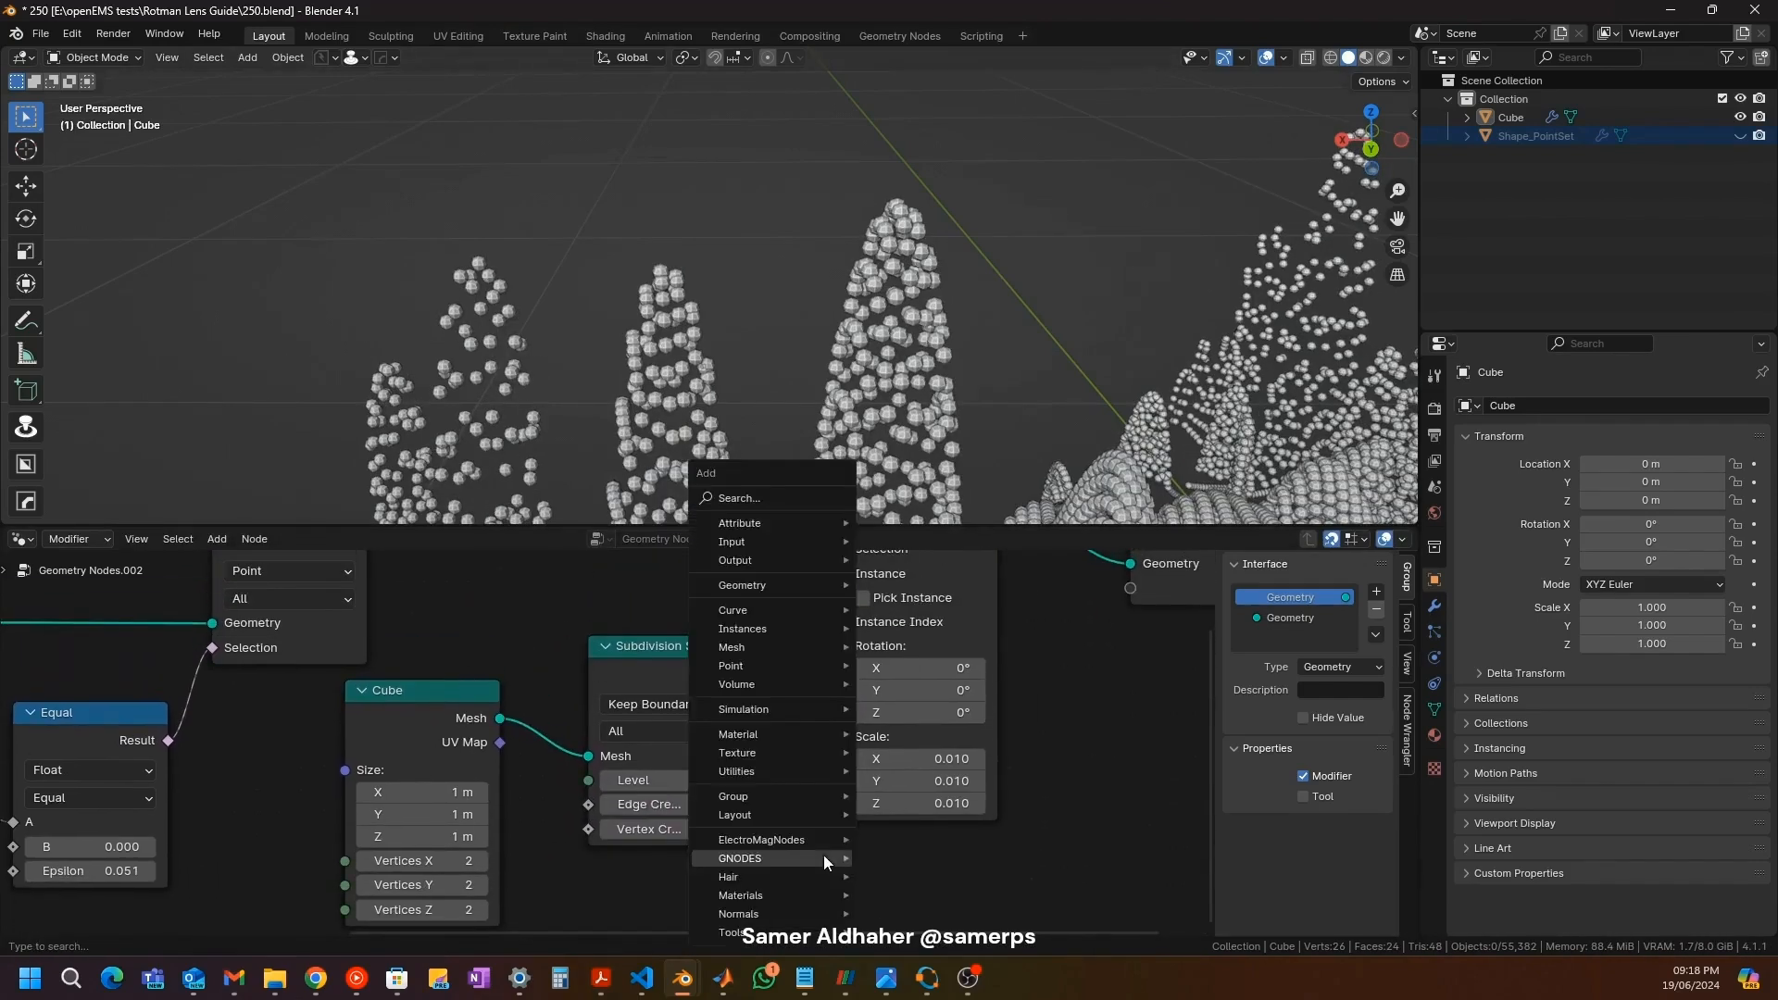
text(speher)
key(BackSpace)
key(BackSpace)
key(BackSpace)
key(BackSpace)
text(her)
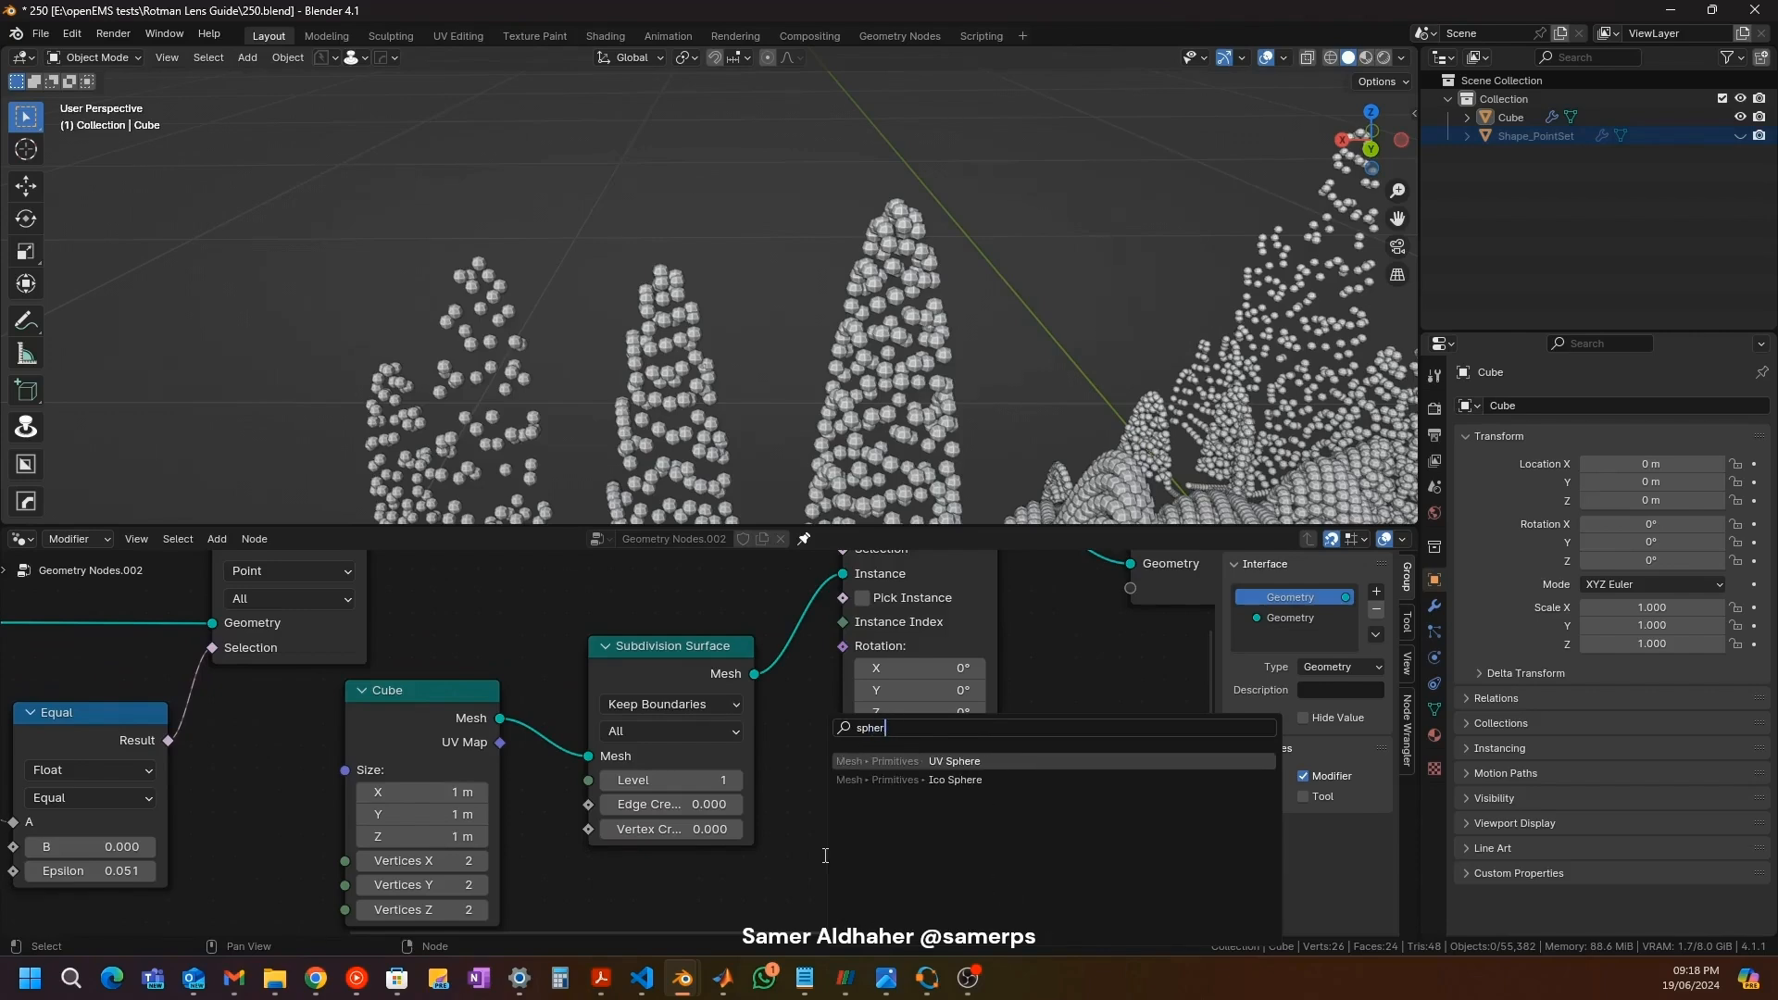
key(Return)
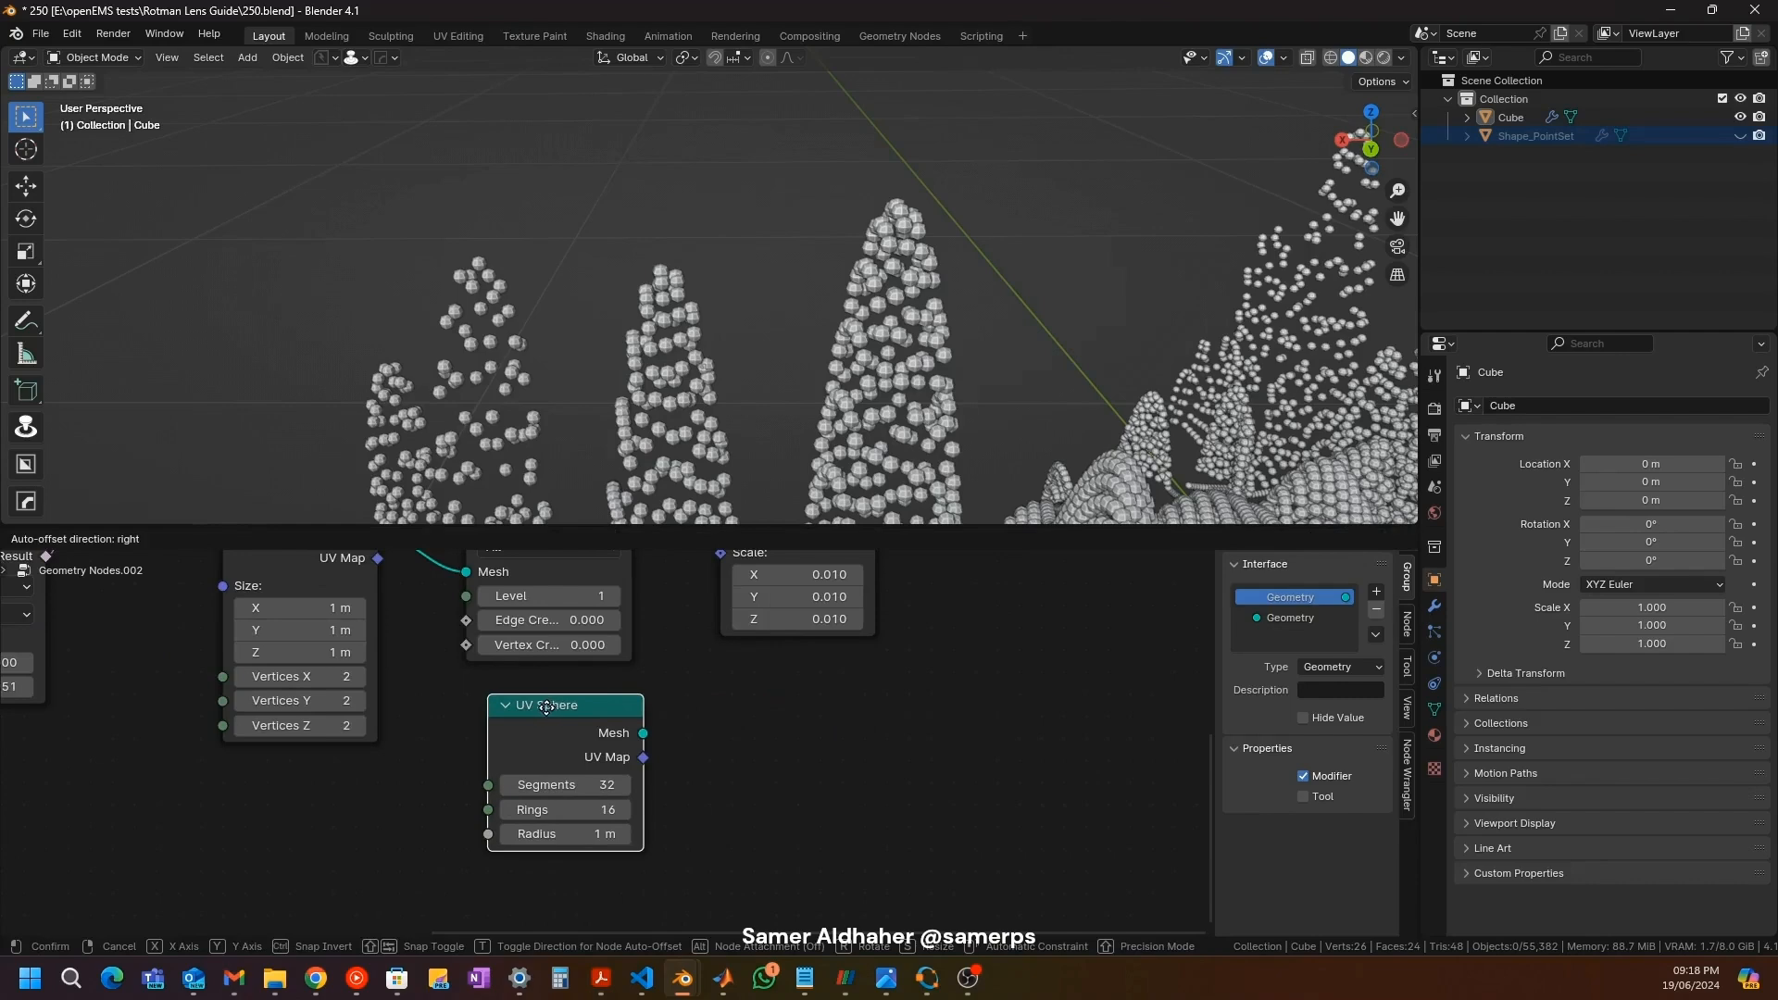
click(486, 695)
middle_drag(734, 709, 798, 847)
middle_drag(586, 574, 570, 629)
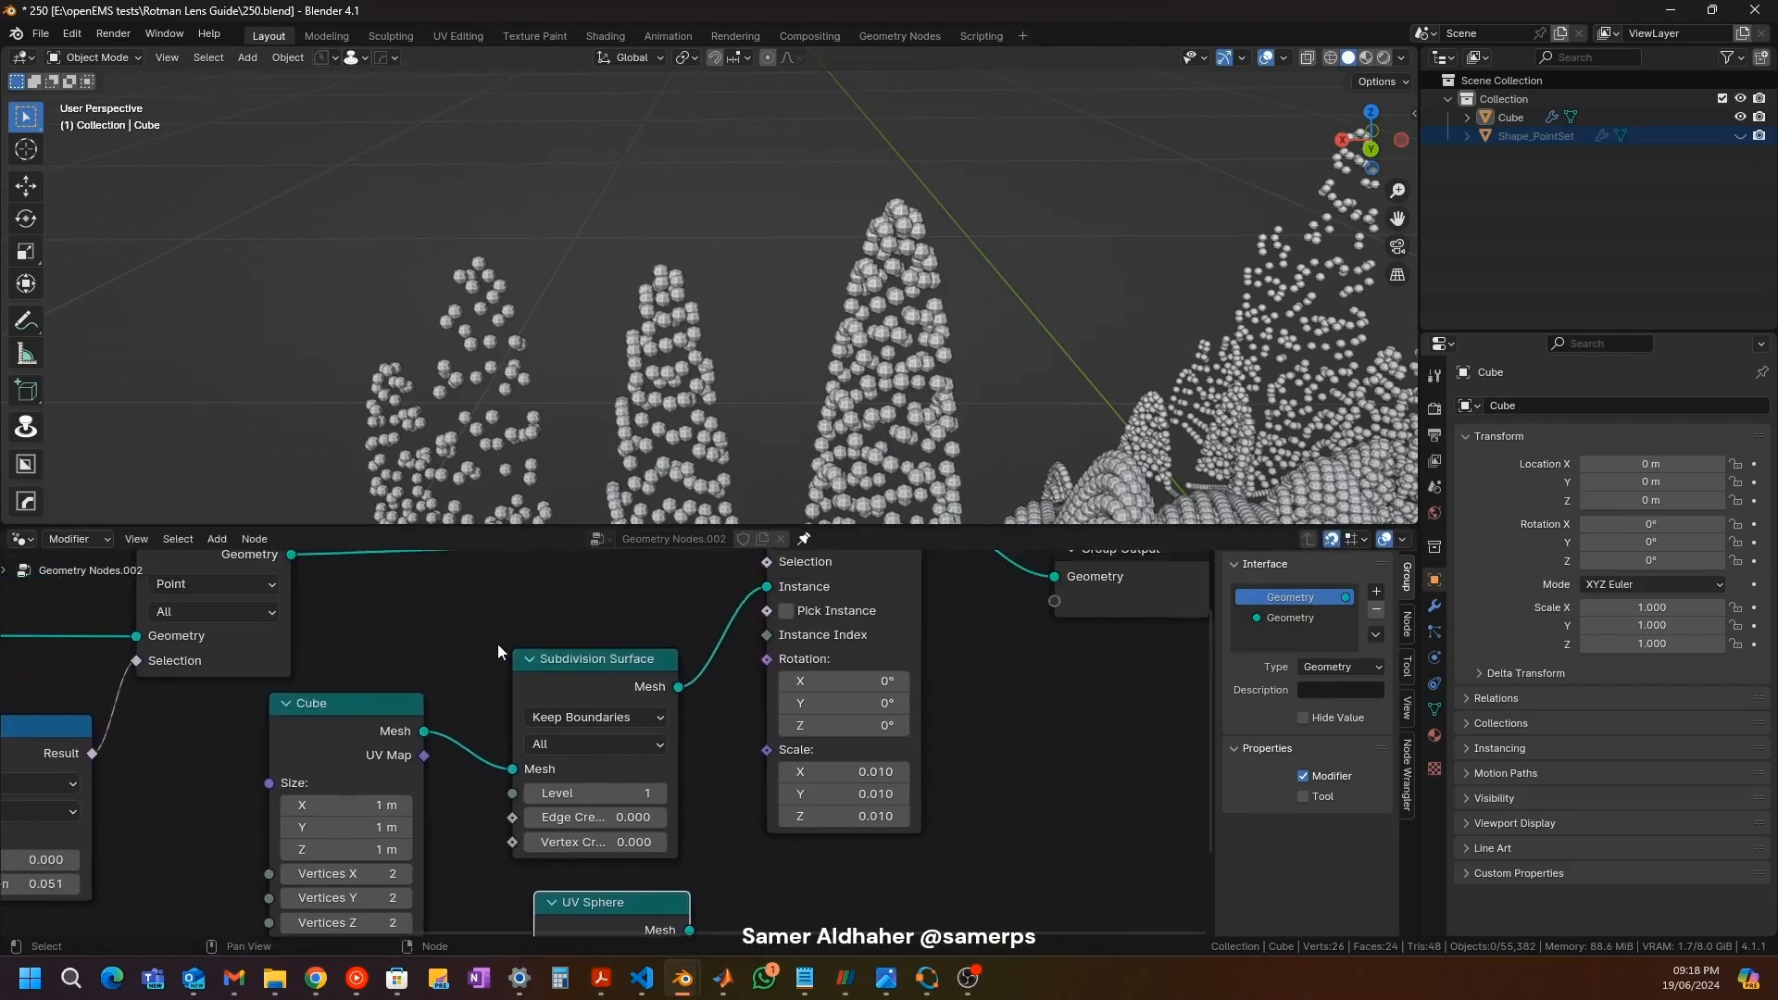
Step: Mute and unmute the Subdivision Surface node to compare the plain and subdivided cube instances
click(598, 660)
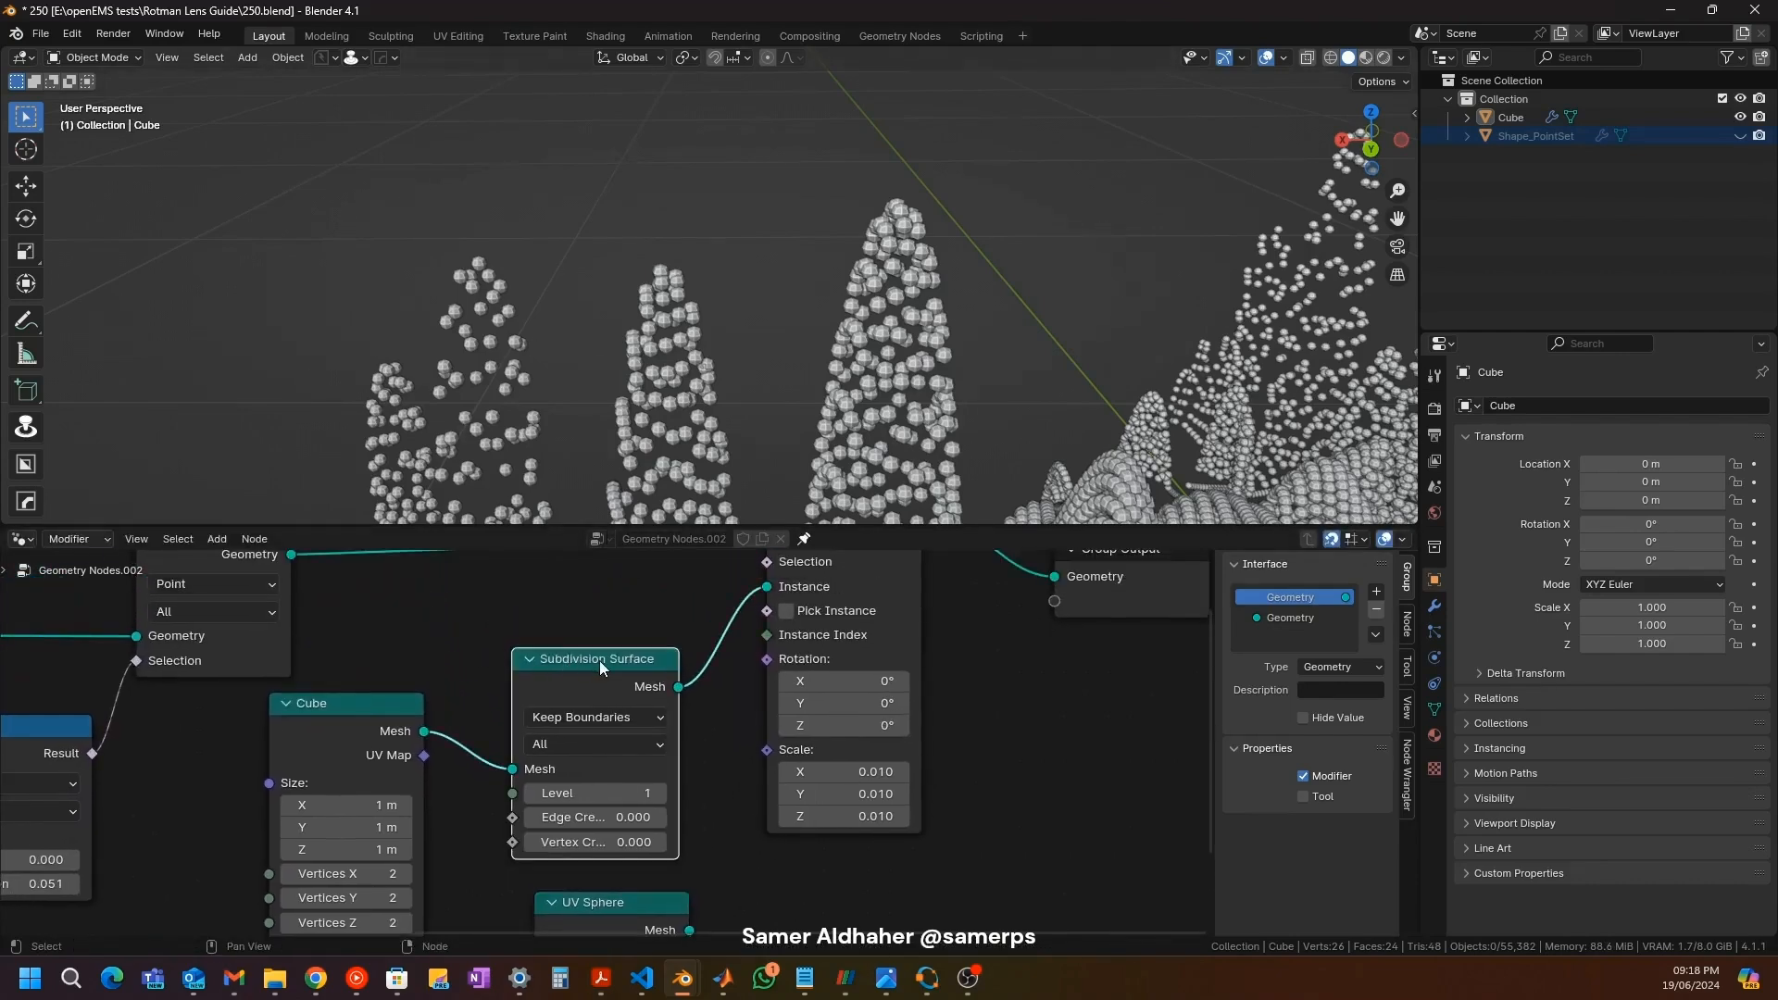
key(m)
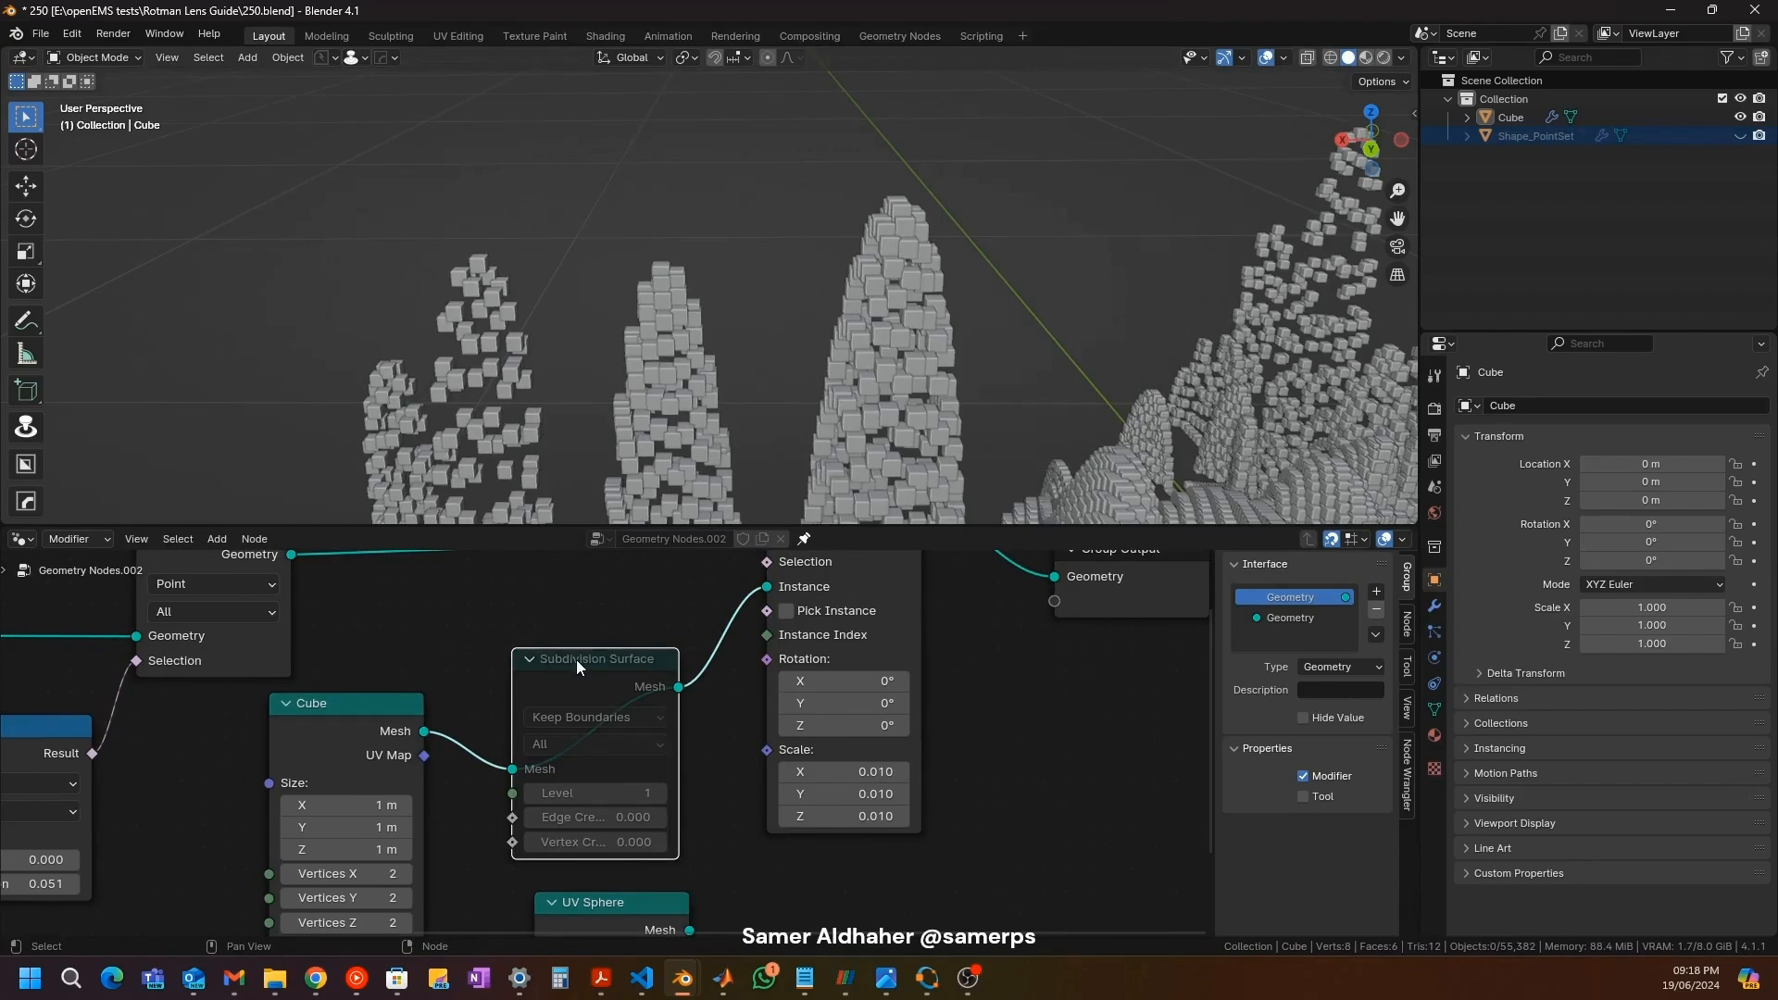
key(m)
Step: Delete the unconnected UV Sphere node
middle_drag(576, 659, 576, 543)
click(656, 787)
key(x)
Step: Insert a Set Shade Smooth node between Instance on Points and Group Output, with Group Output moved aside
middle_drag(677, 710, 592, 835)
middle_drag(813, 618, 591, 760)
drag(827, 697, 947, 697)
key(shift+a)
text(set shade)
key(Return)
click(822, 637)
middle_drag(693, 304, 655, 488)
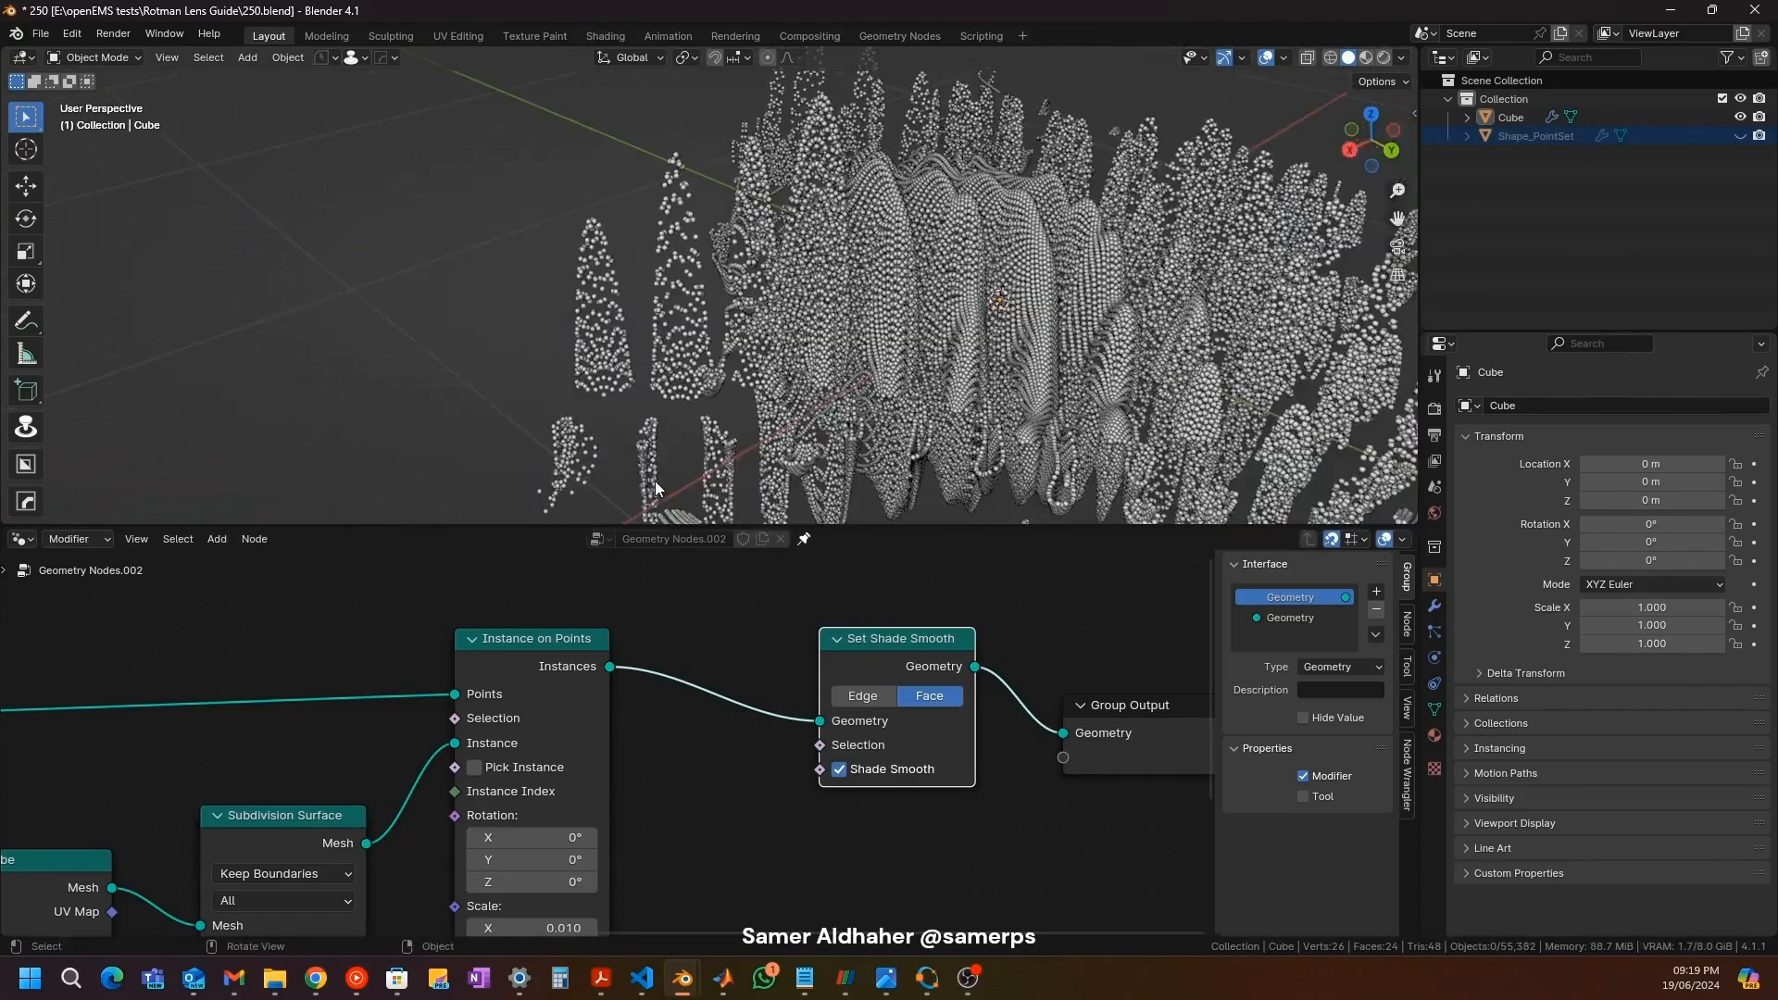
Step: Move Group Output, Set Shade Smooth and Instance on Points away to free up space, and shift Cube closer to Subdivision Surface
drag(519, 648, 508, 670)
scroll(648, 309, up, 3)
middle_drag(585, 369, 607, 313)
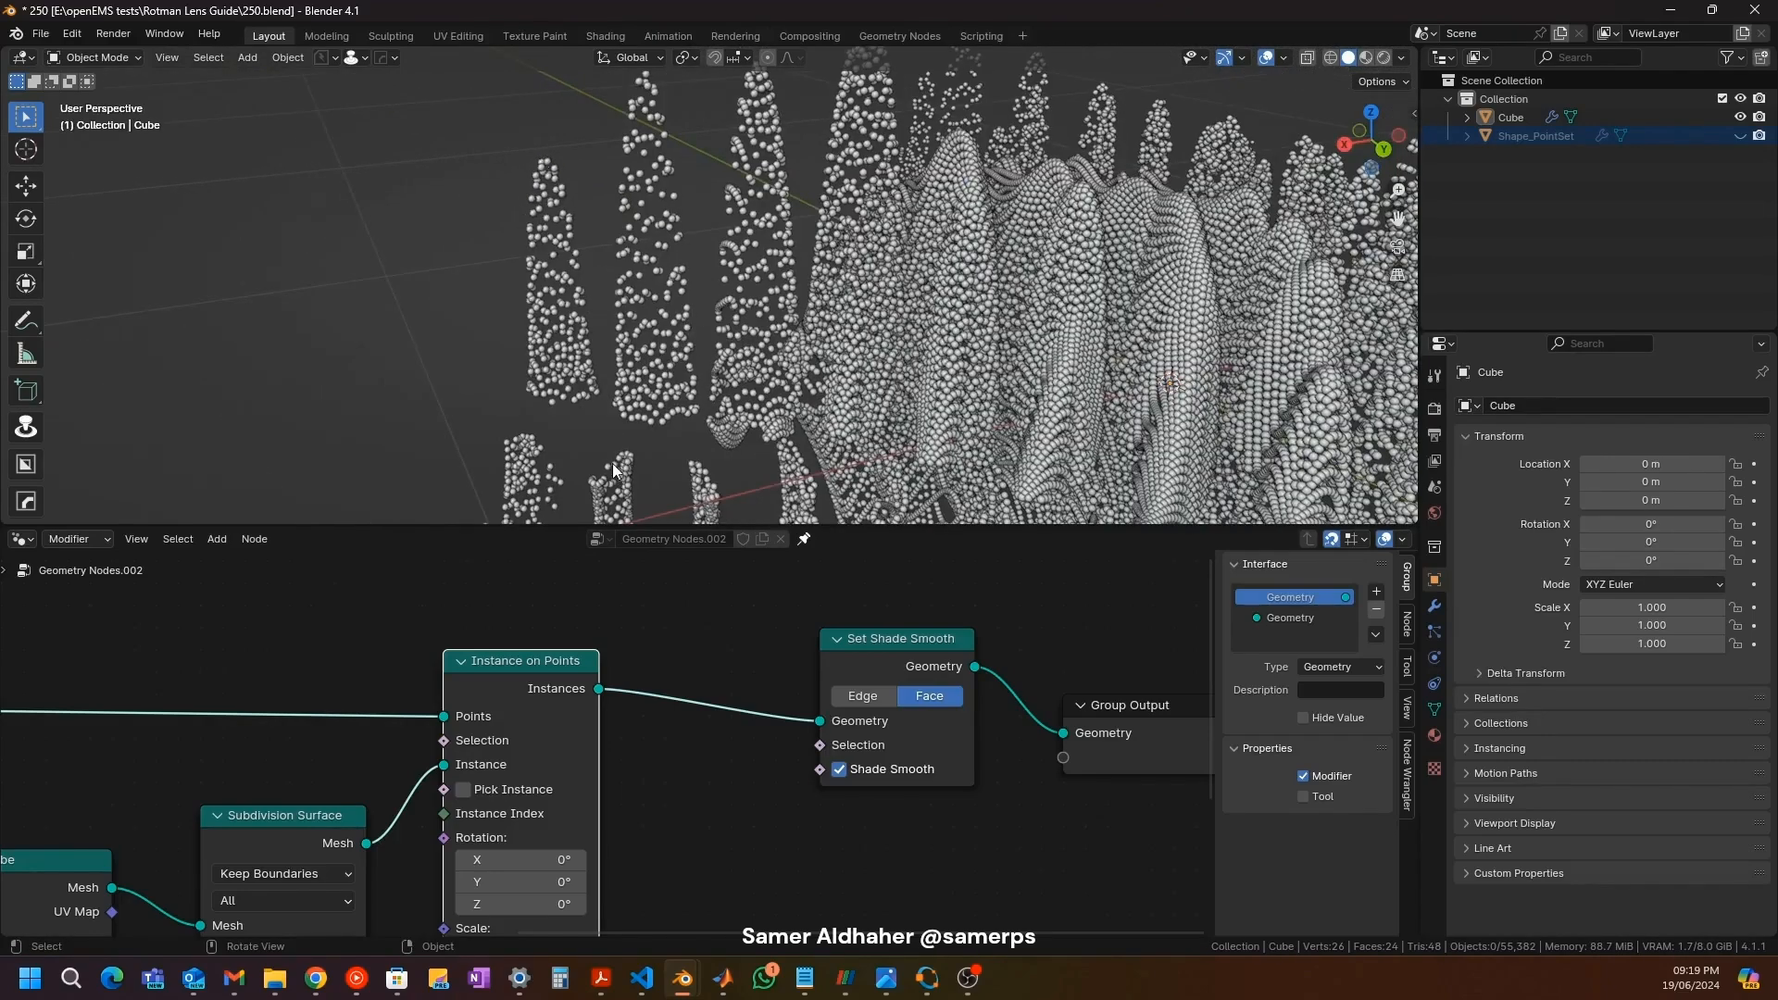
scroll(815, 597, down, 3)
drag(995, 660, 1124, 622)
drag(871, 627, 999, 628)
drag(643, 637, 861, 625)
middle_drag(796, 648, 884, 594)
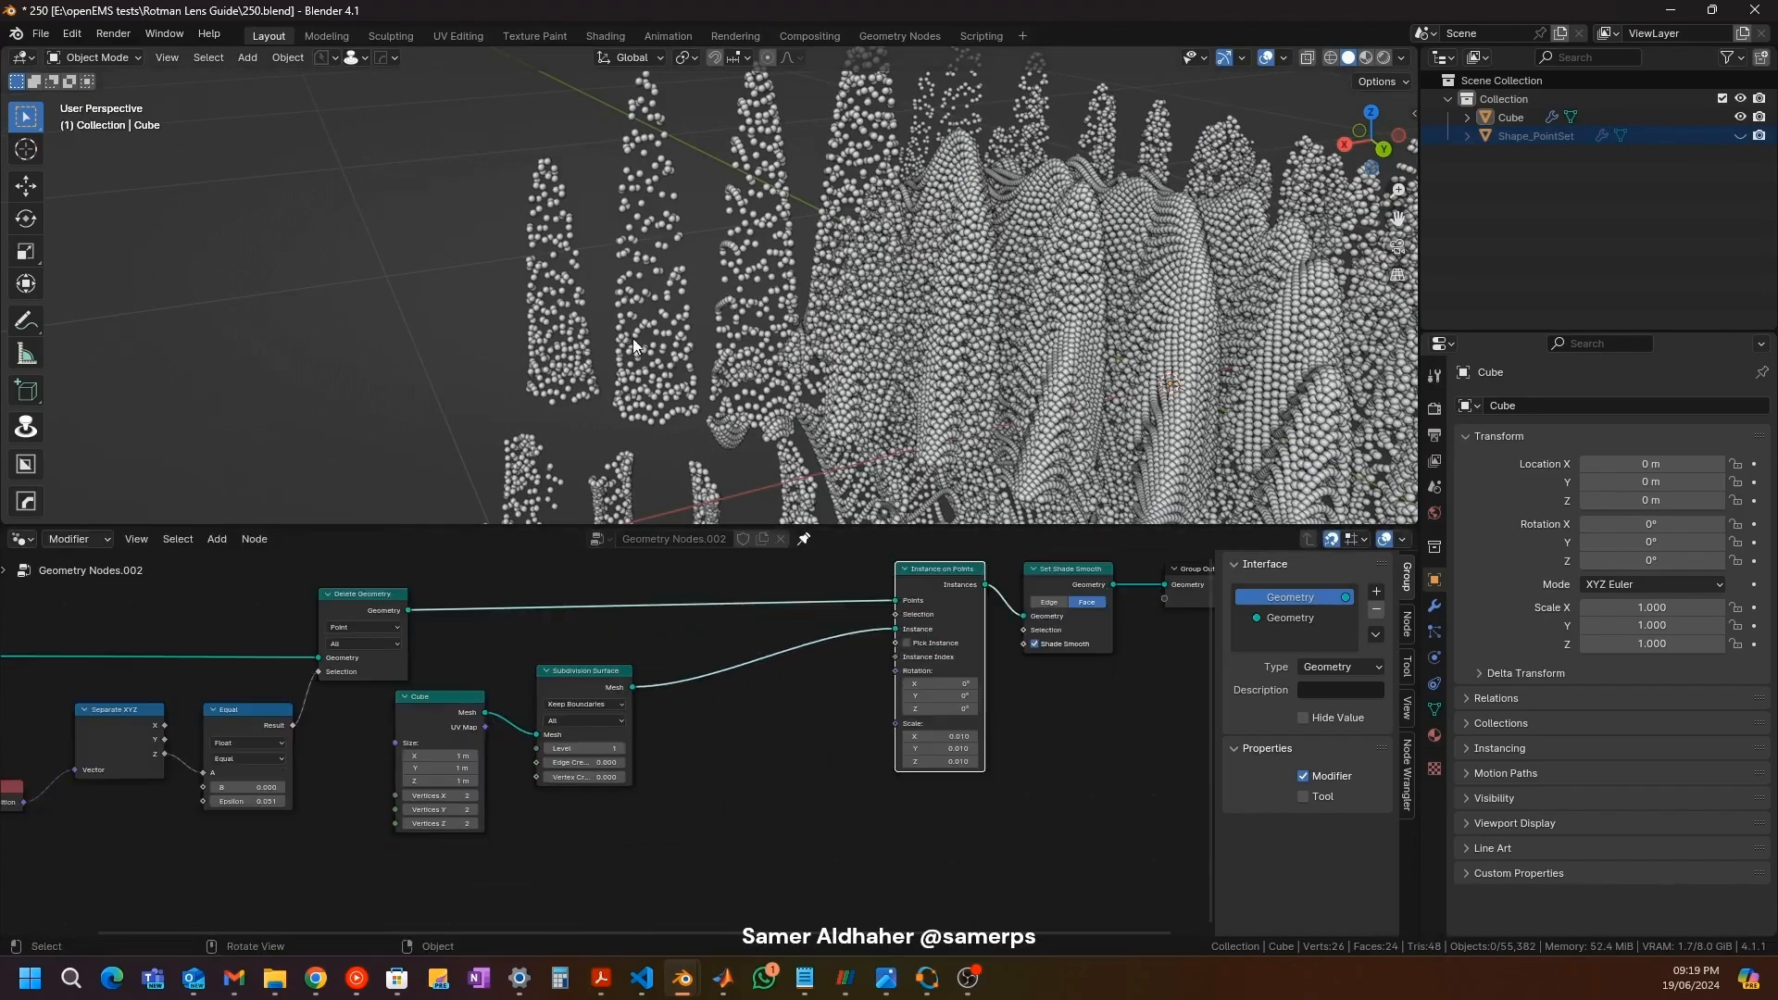
middle_drag(542, 256, 580, 219)
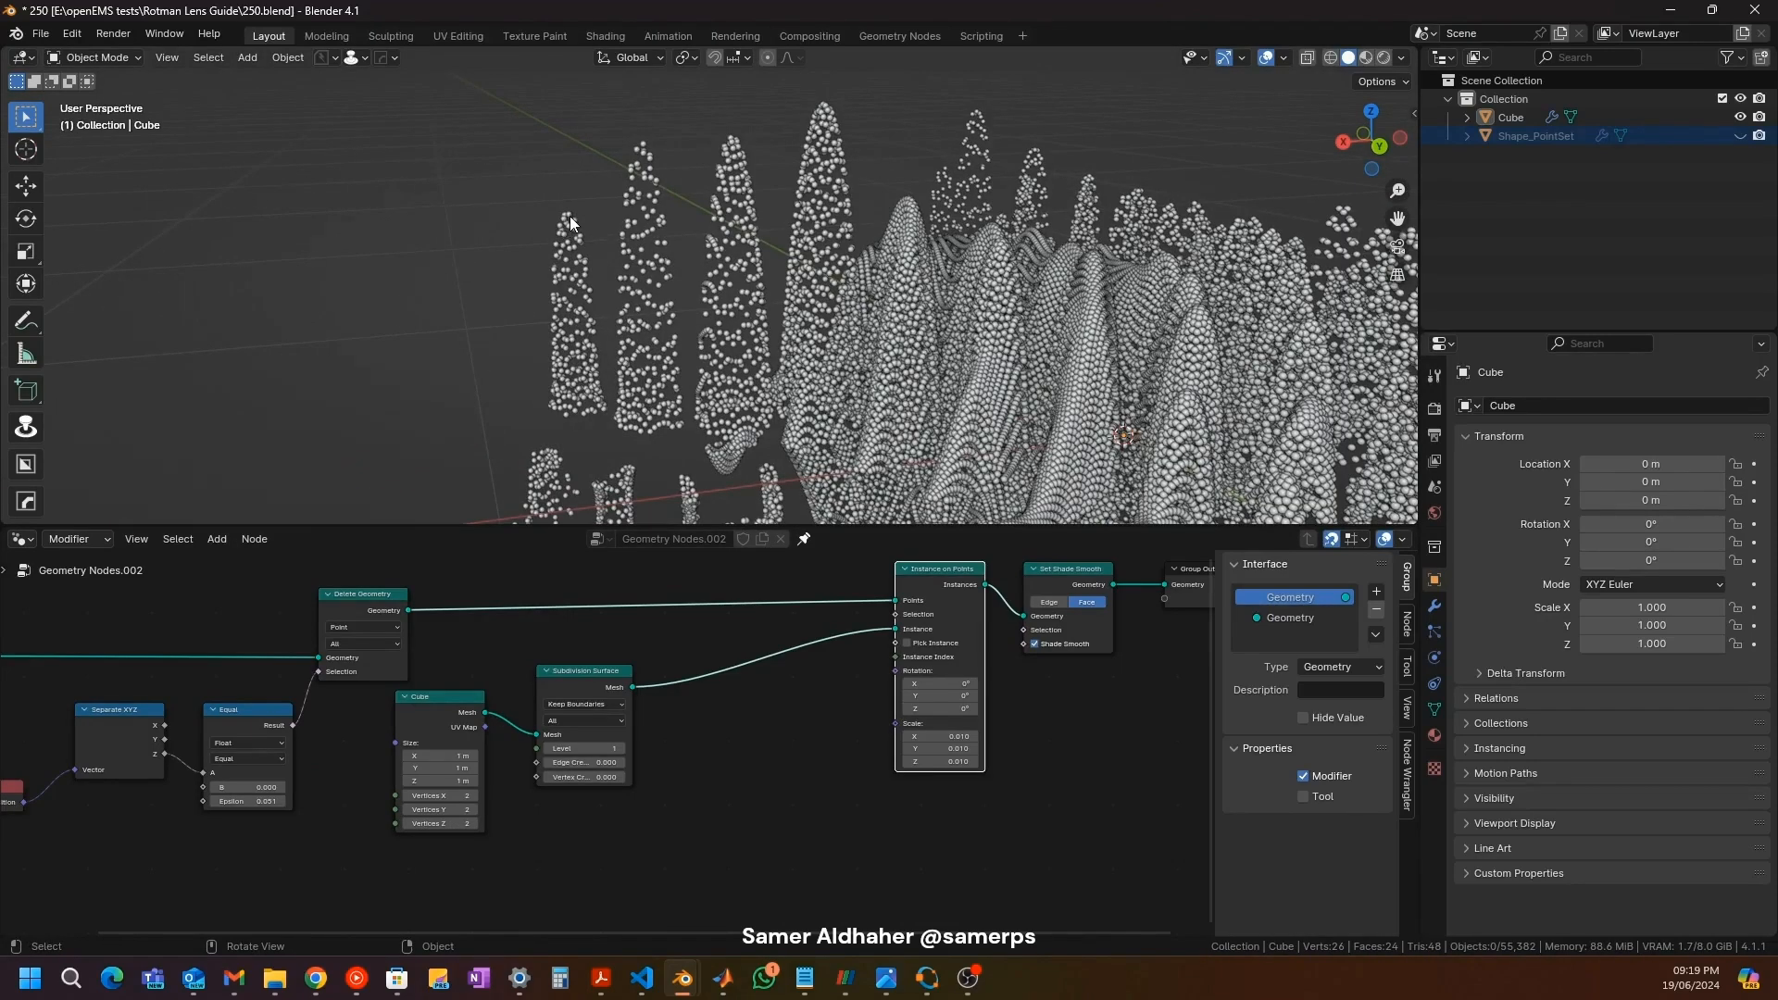
scroll(494, 690, up, 1)
drag(459, 702, 486, 702)
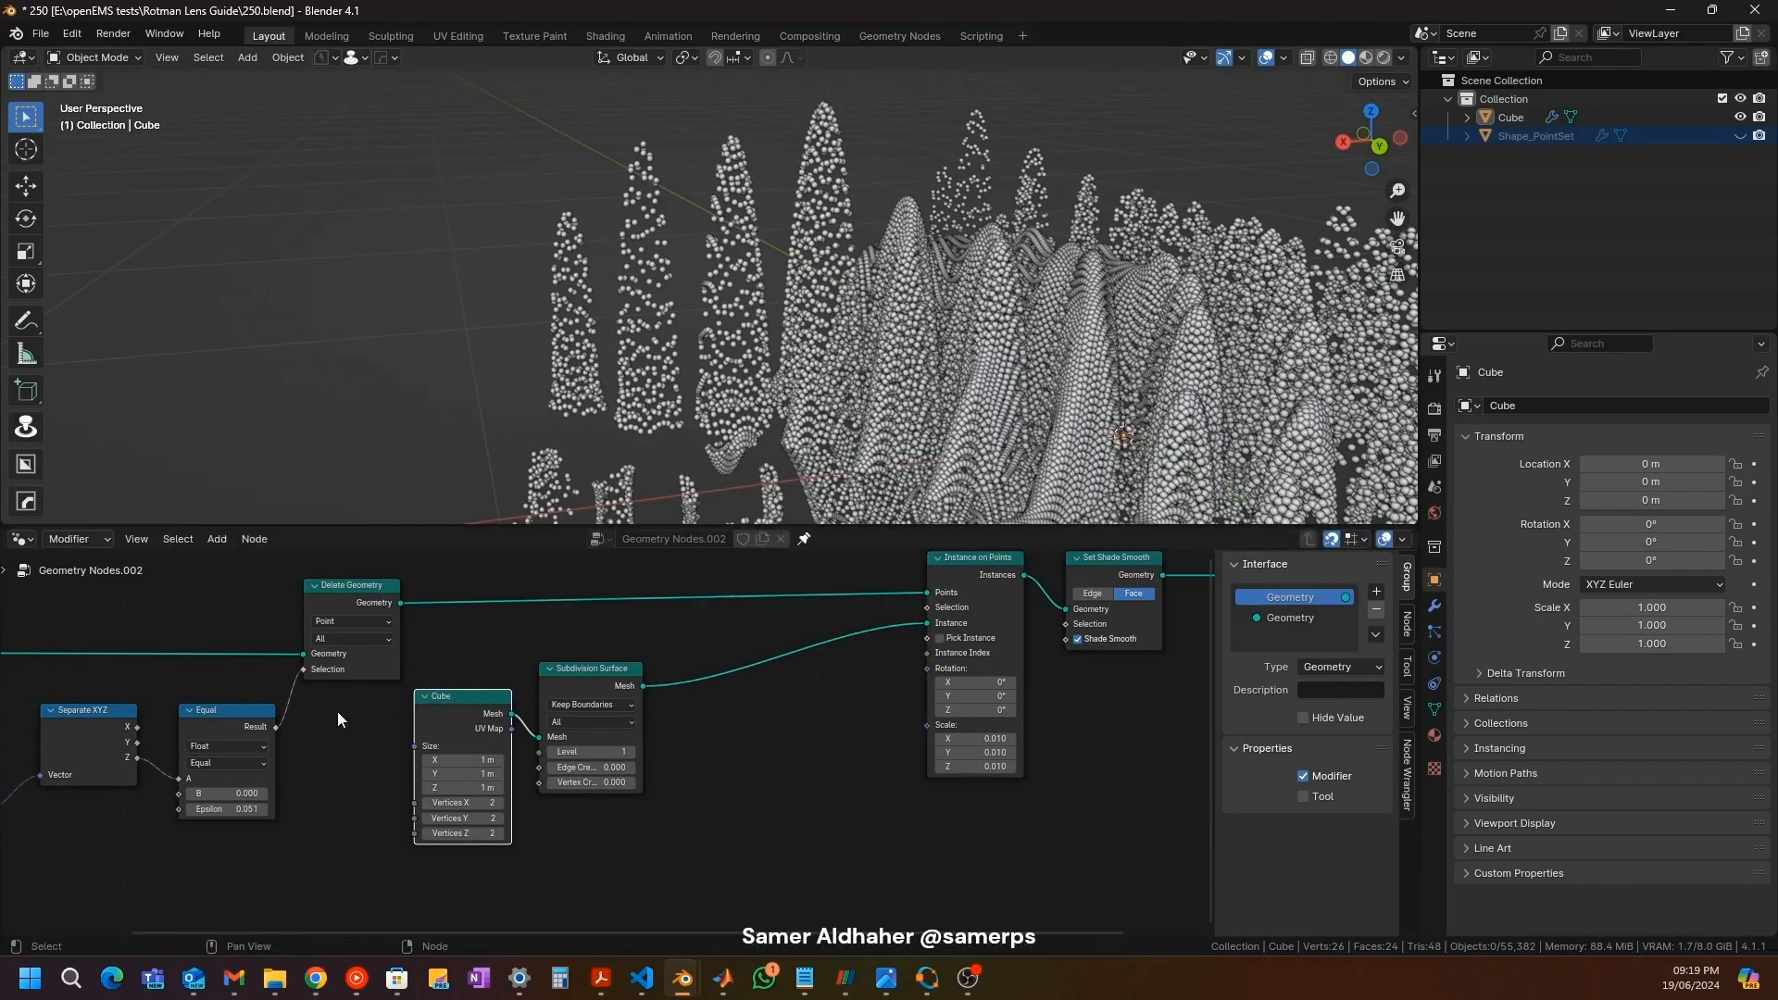
Step: Add a Math node fed by the Z output of Separate XYZ, set it to Absolute and place it below Equal
middle_drag(307, 741, 428, 667)
drag(192, 643, 448, 878)
text(ma)
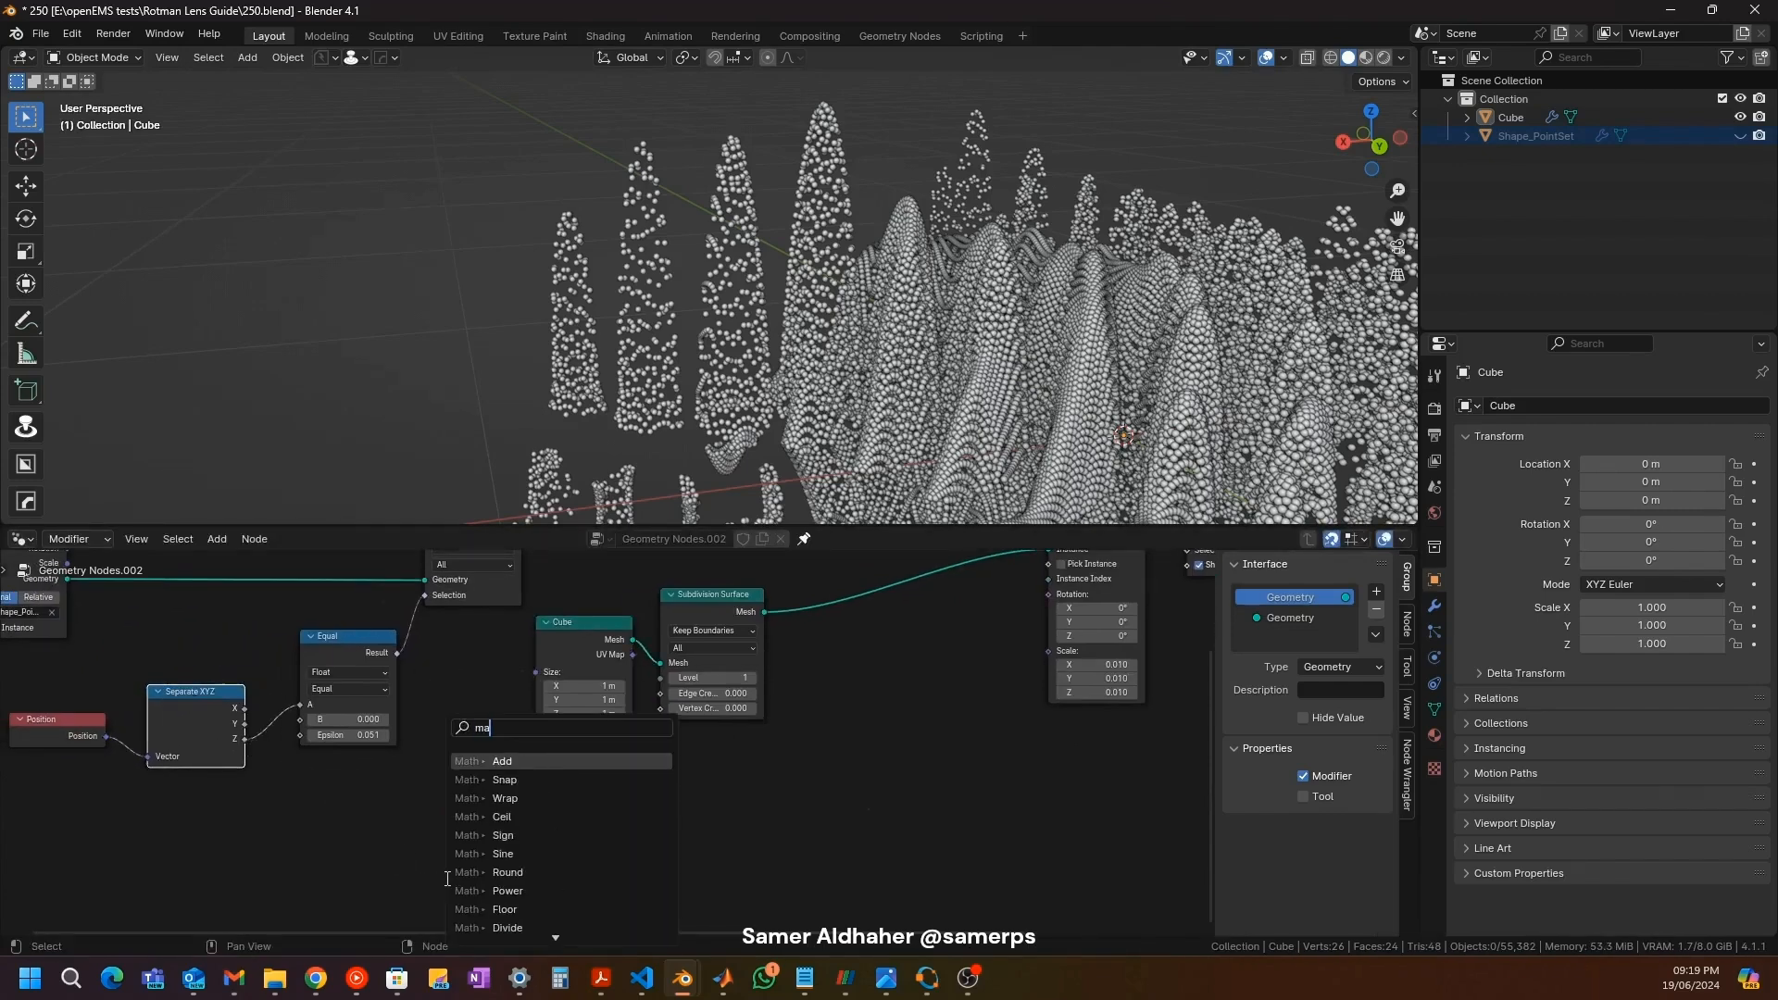
key(Return)
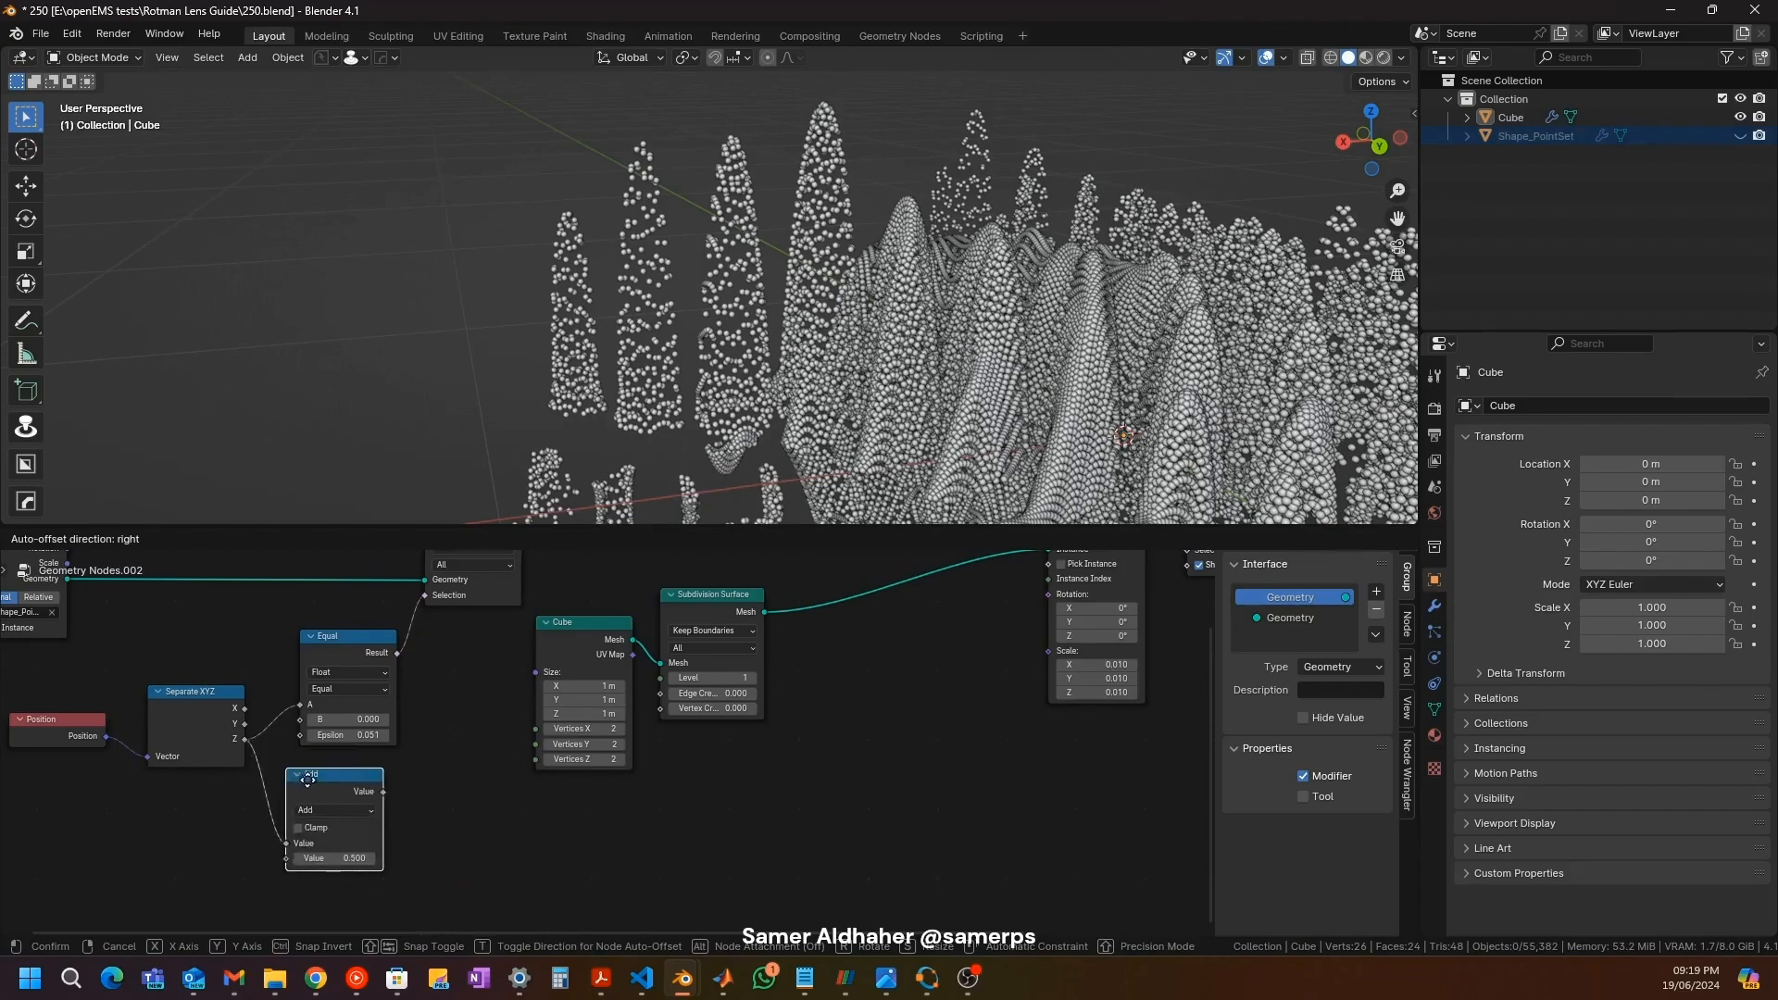
click(352, 802)
click(353, 809)
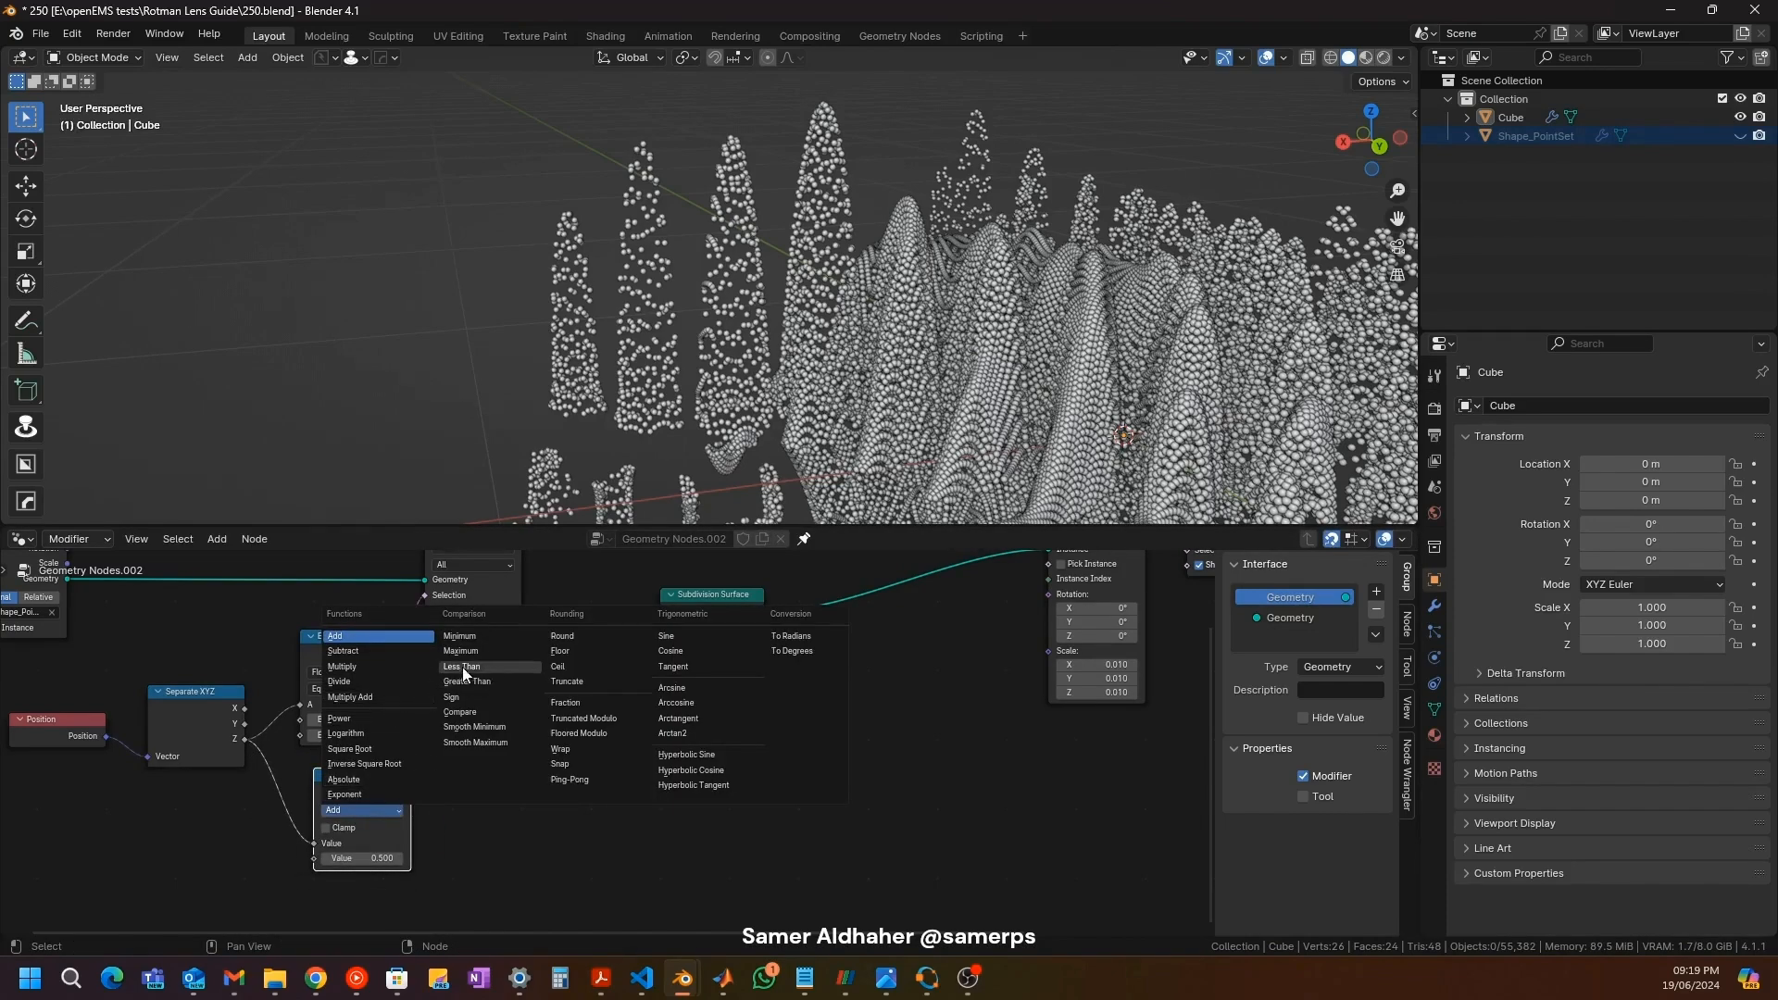
click(376, 782)
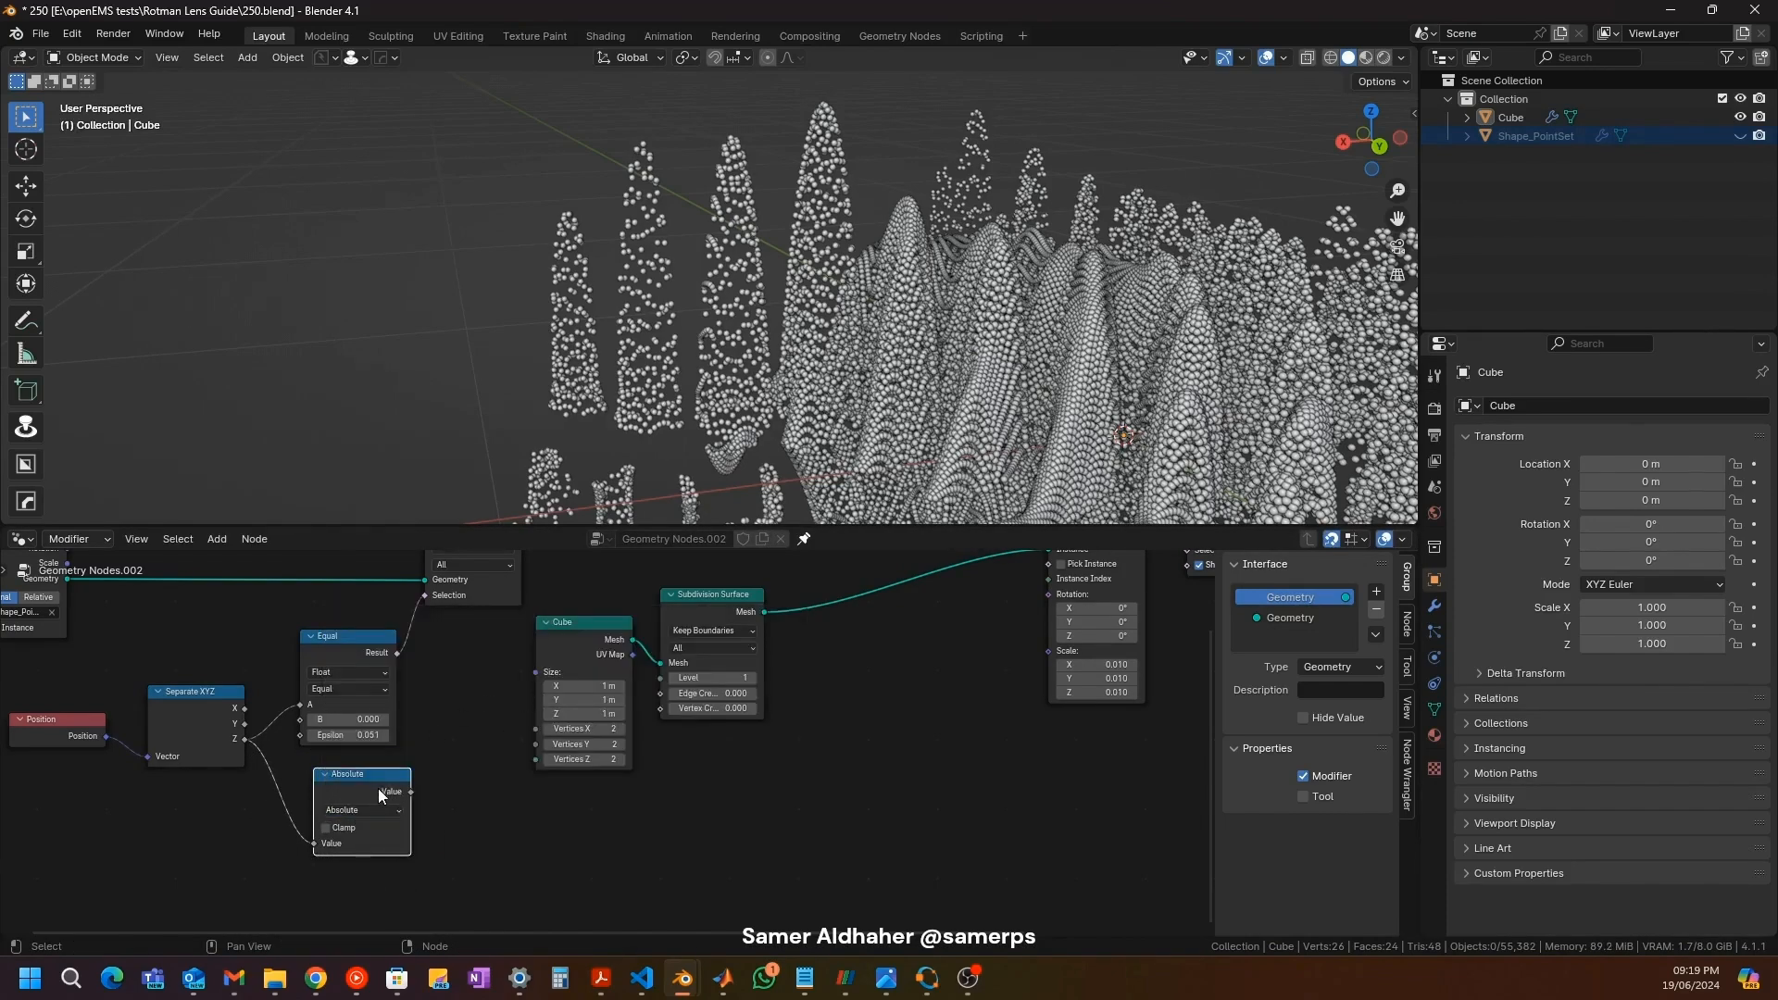
key(g)
click(355, 833)
Step: Add an Attribute Statistic node, feeding Delete Geometry's output into its Geometry input and the Absolute value into its Attribute input
middle_drag(532, 706, 402, 788)
drag(615, 687, 829, 681)
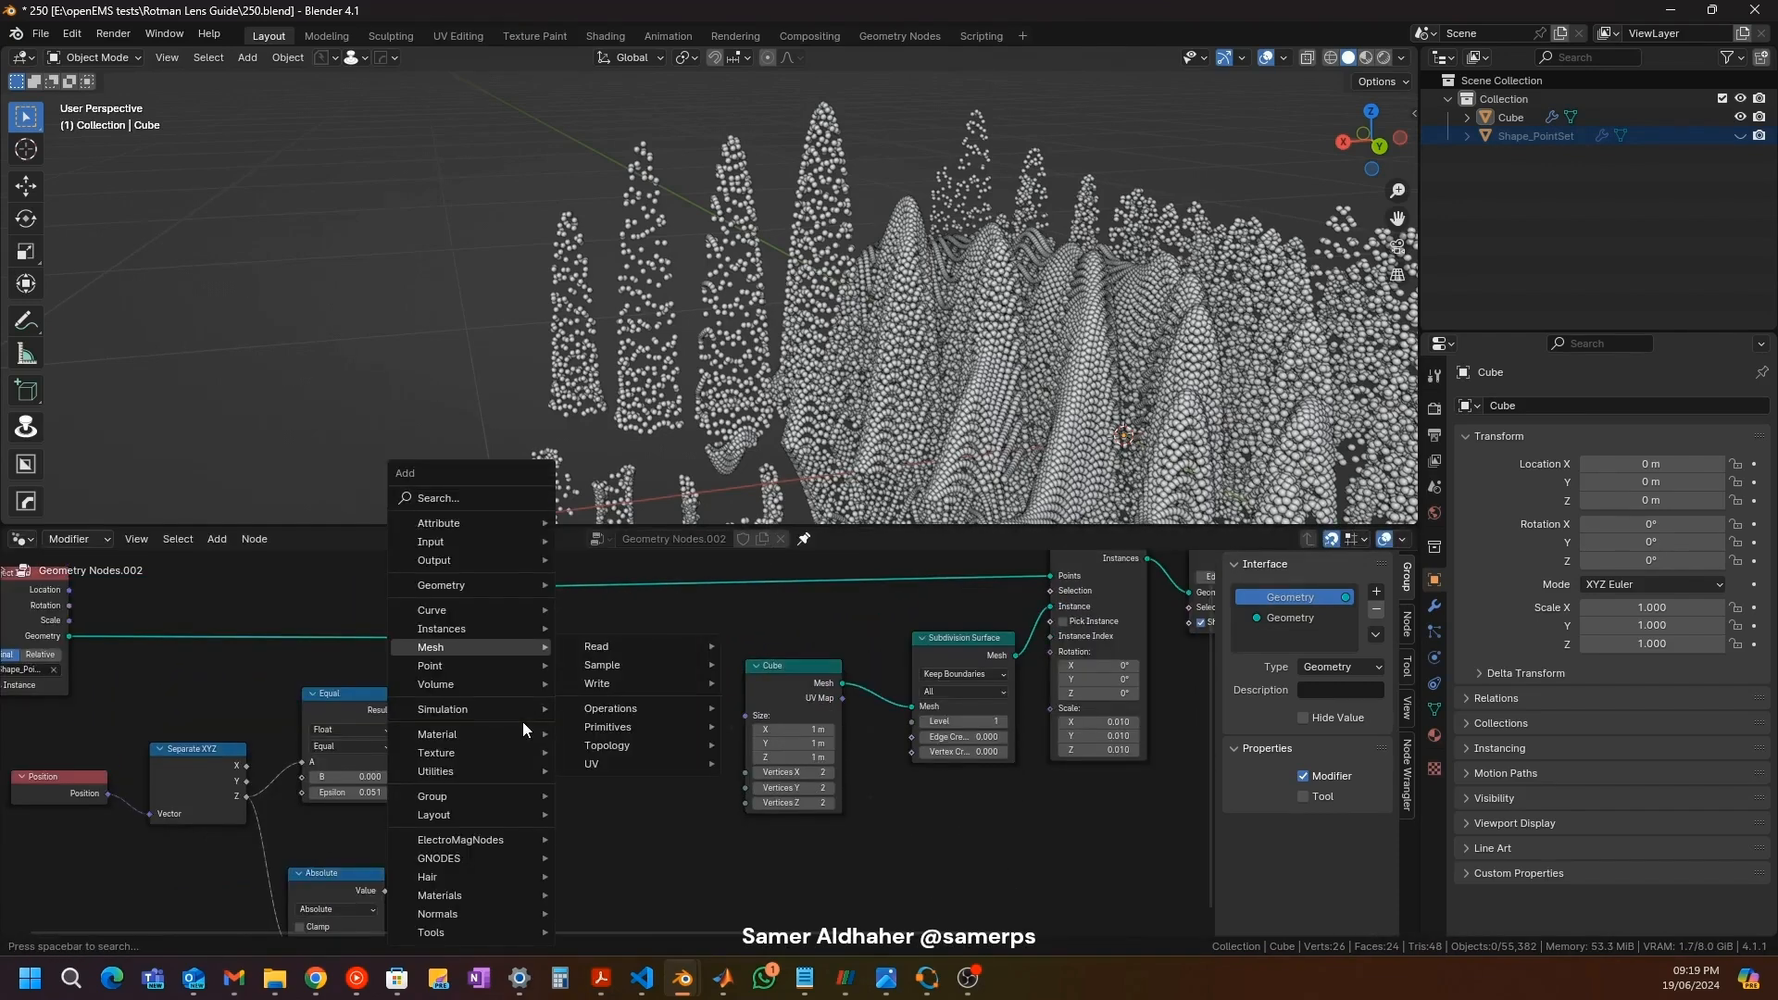
text(sta)
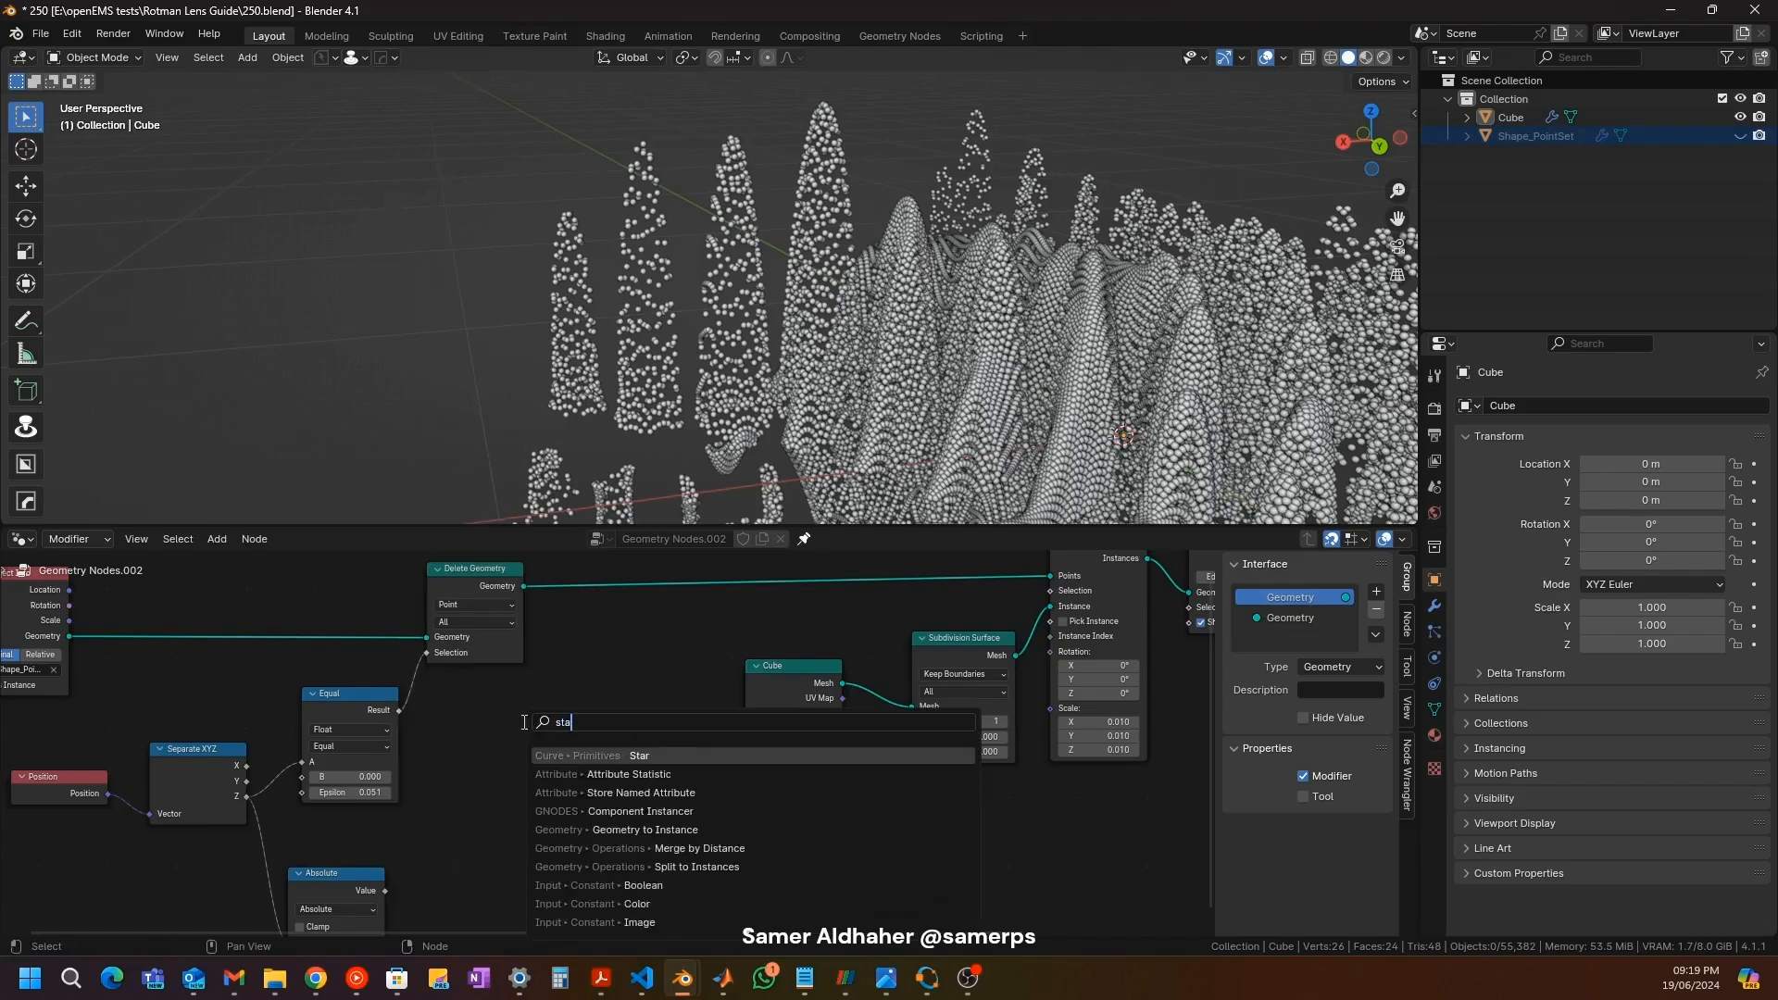
text(t)
key(Return)
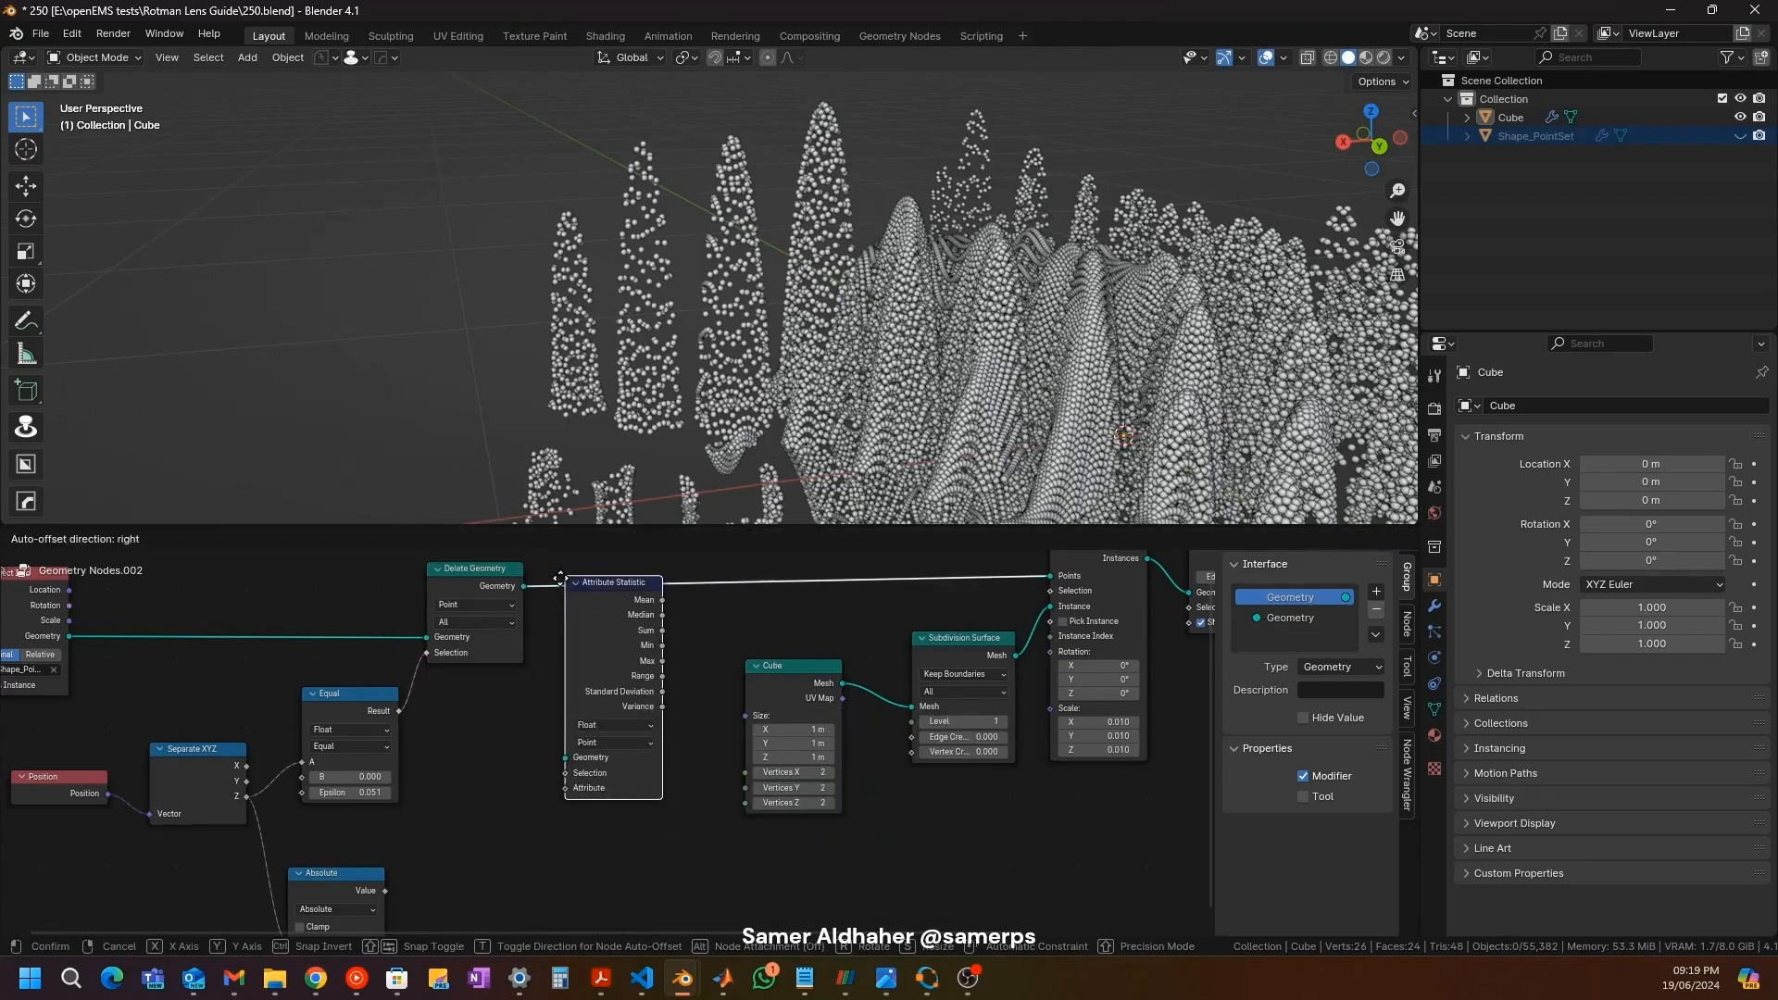
click(550, 722)
drag(524, 624, 554, 815)
drag(386, 807, 551, 856)
Step: Add a Math node fed by the Max output of Attribute Statistic
middle_drag(656, 697, 608, 703)
drag(598, 735, 713, 823)
text(math)
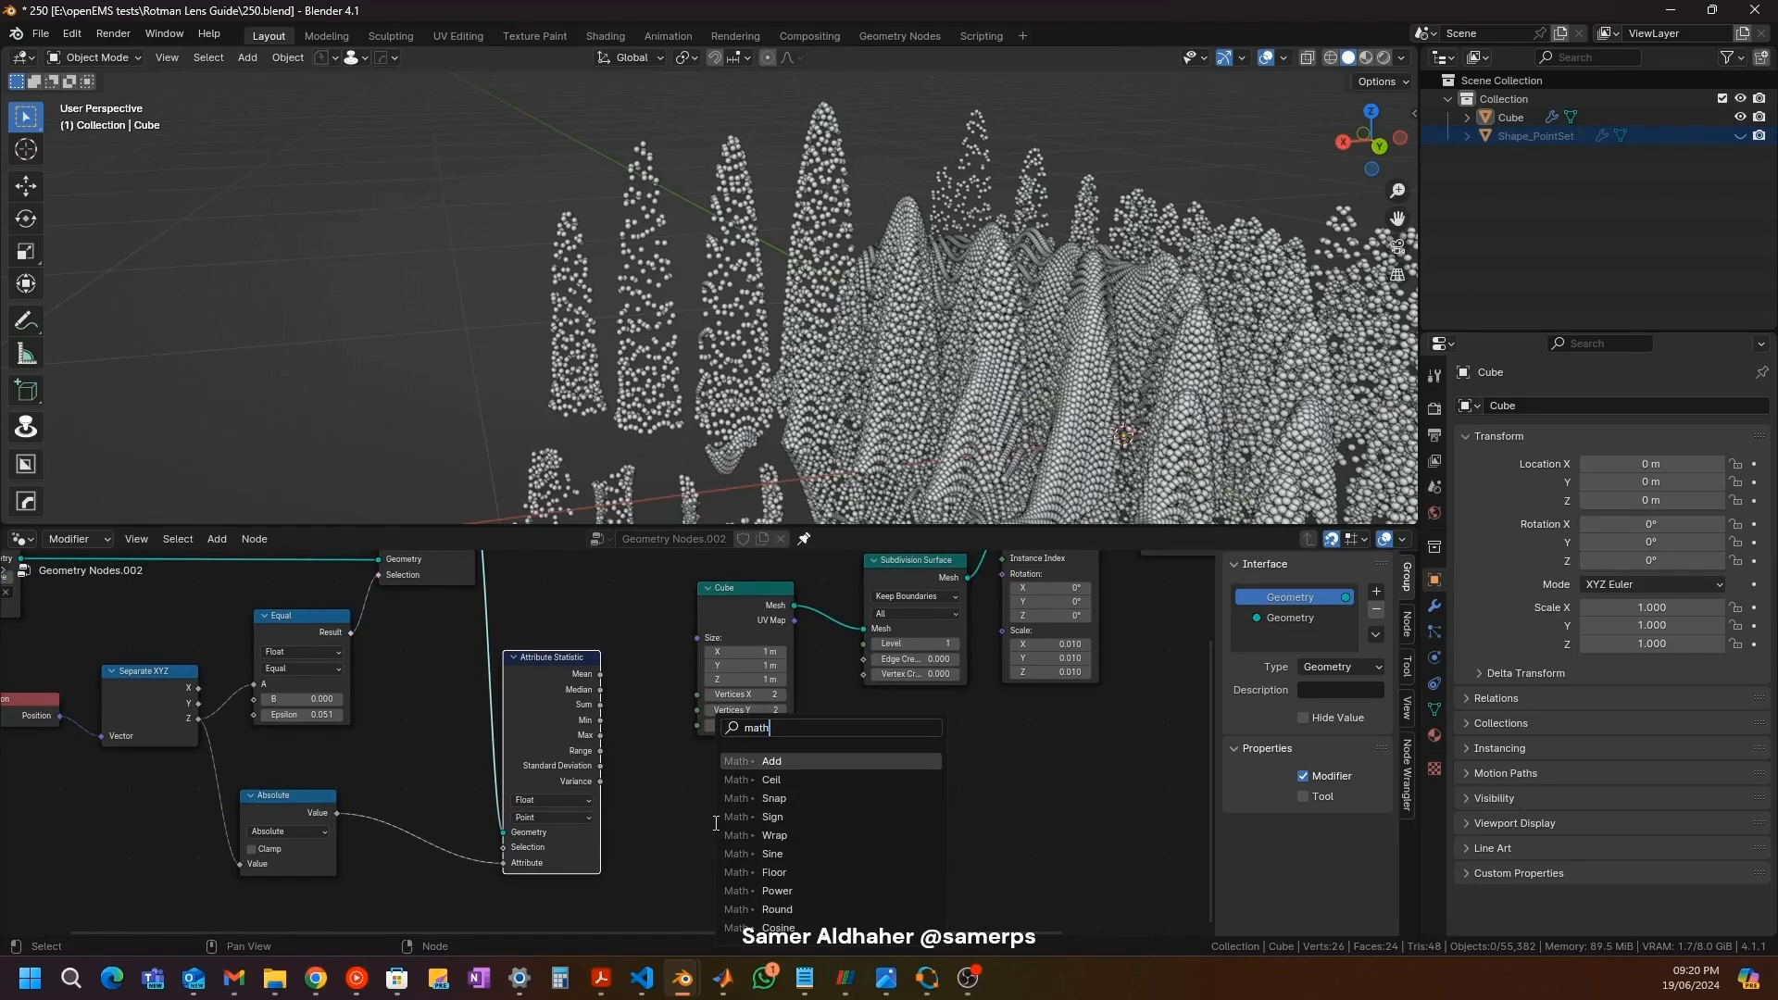
key(Return)
click(697, 783)
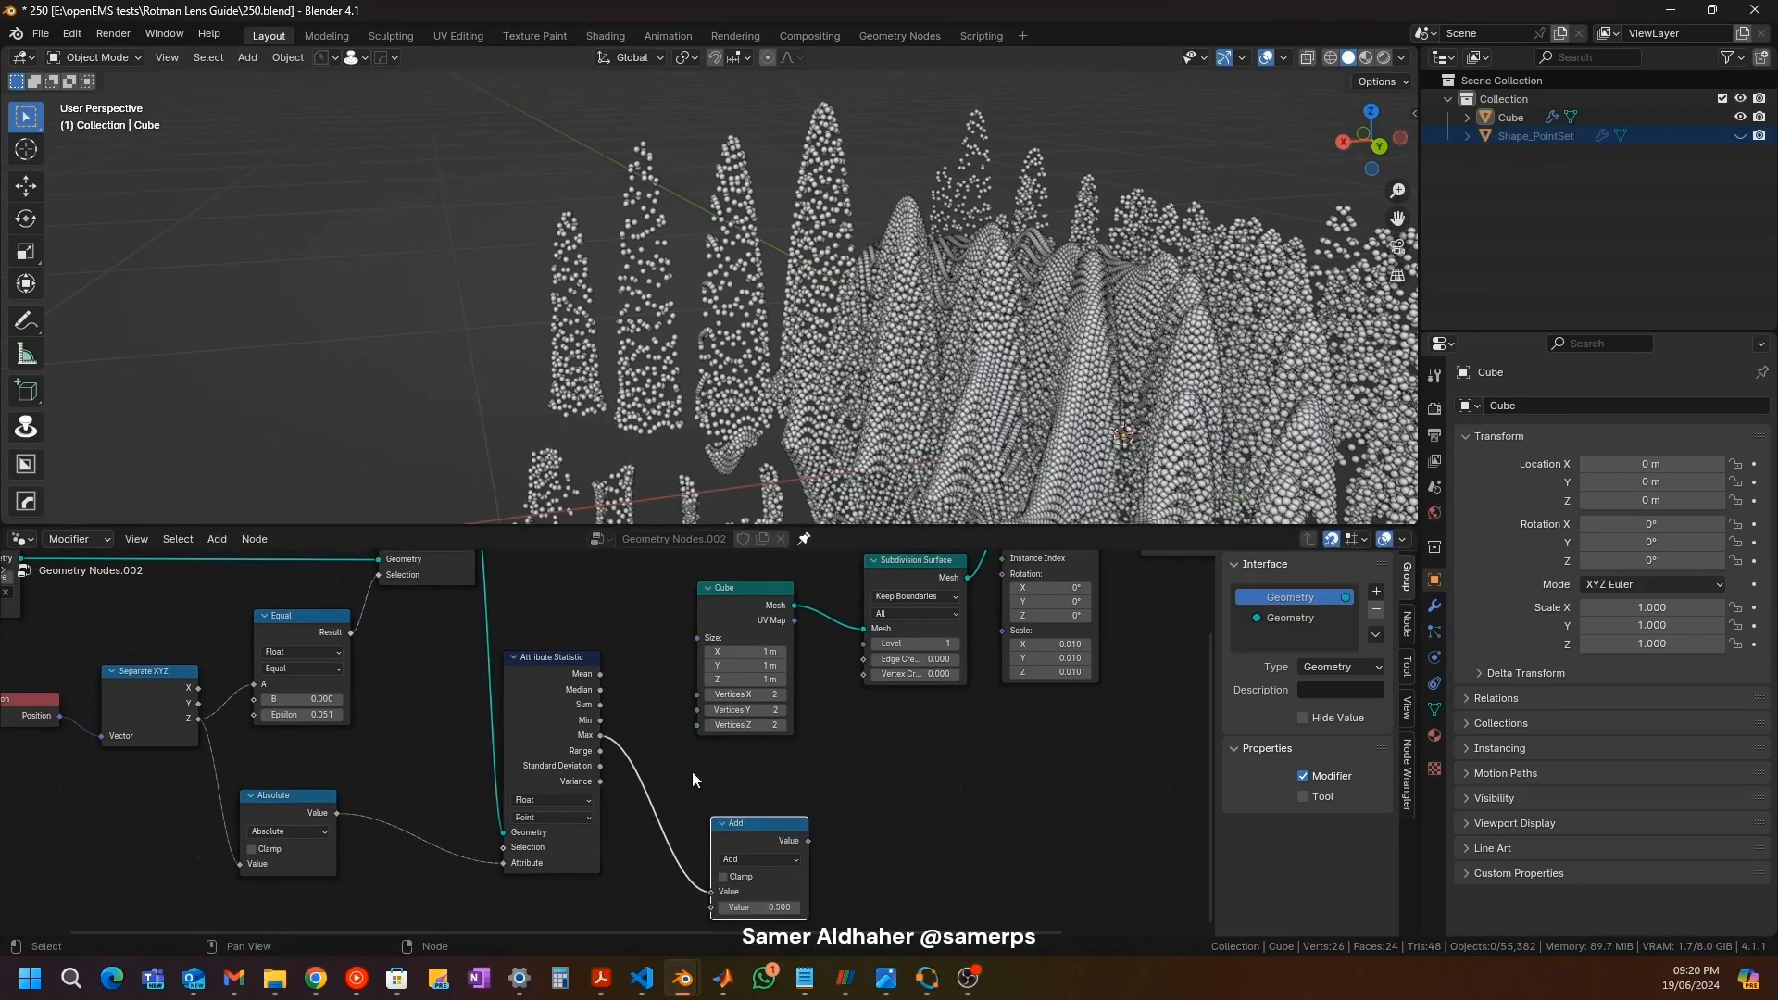
Step: Add a Map Range node beside the new Math node, leaving it unconnected
middle_drag(692, 774, 709, 724)
click(861, 718)
key(shift+a)
text(map)
key(Return)
click(947, 724)
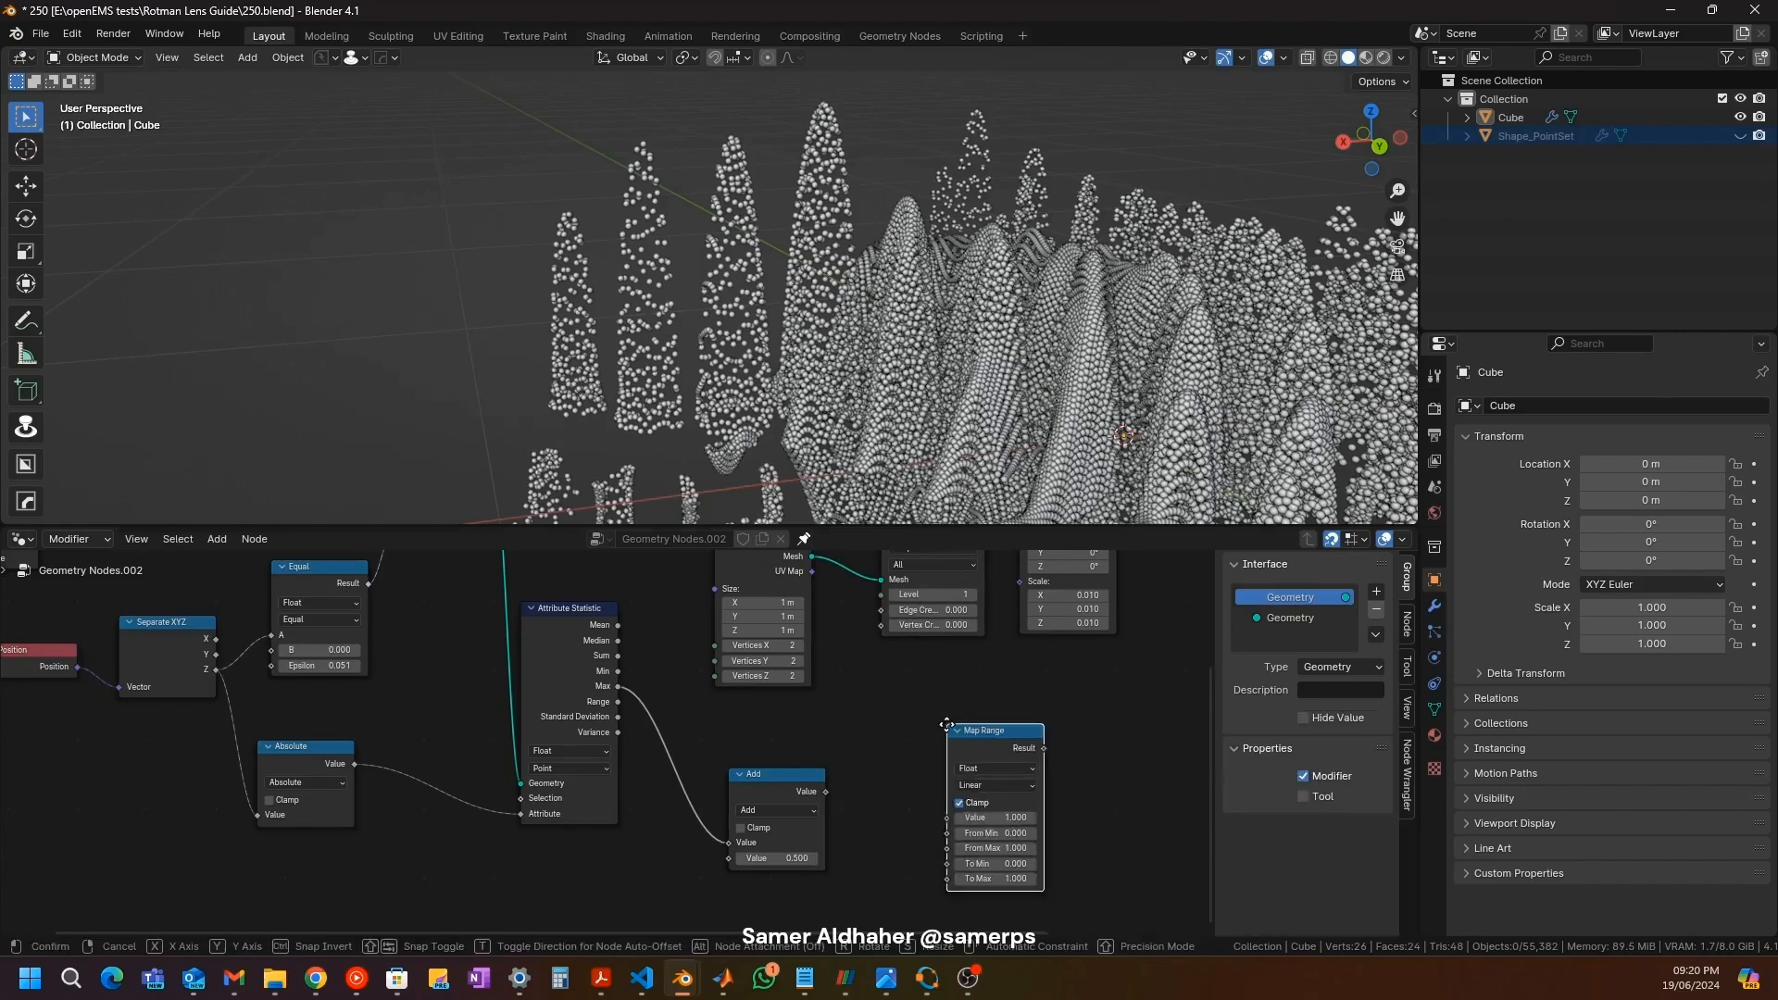
scroll(733, 720, up, 2)
Step: Set the Math node fed by Max to Divide and move the Max link to its second Value input
click(819, 774)
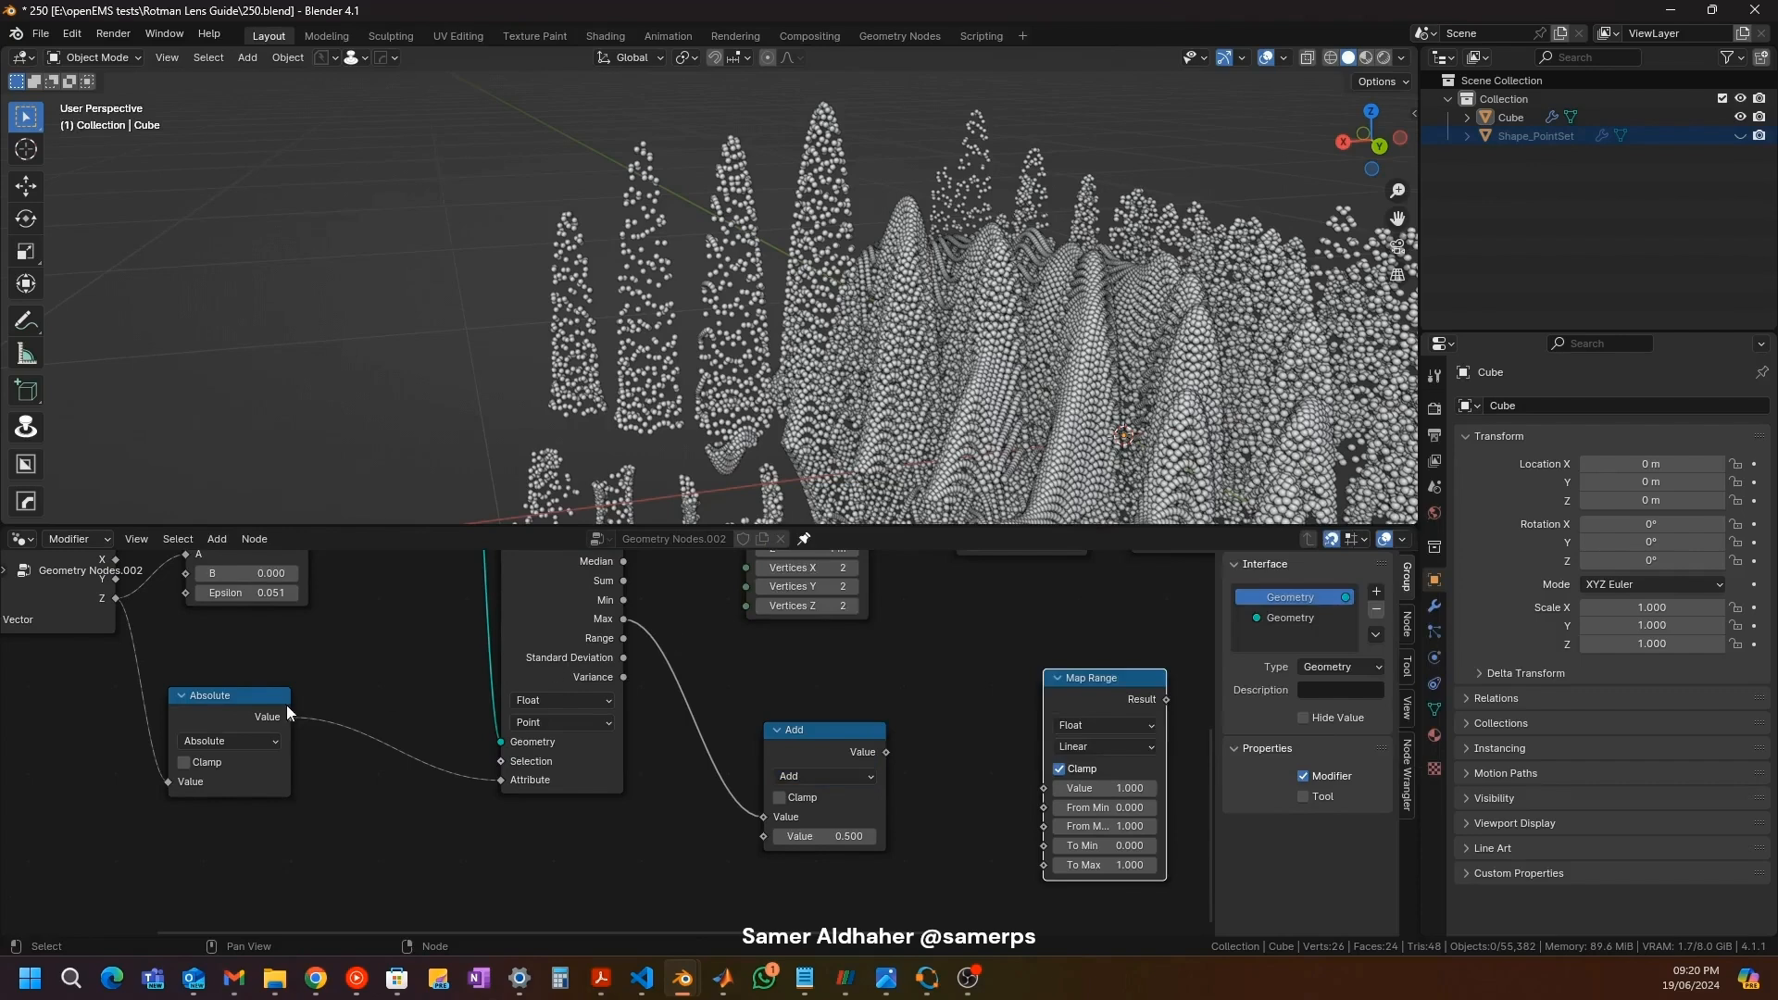
middle_drag(468, 632, 597, 719)
middle_drag(509, 671, 402, 638)
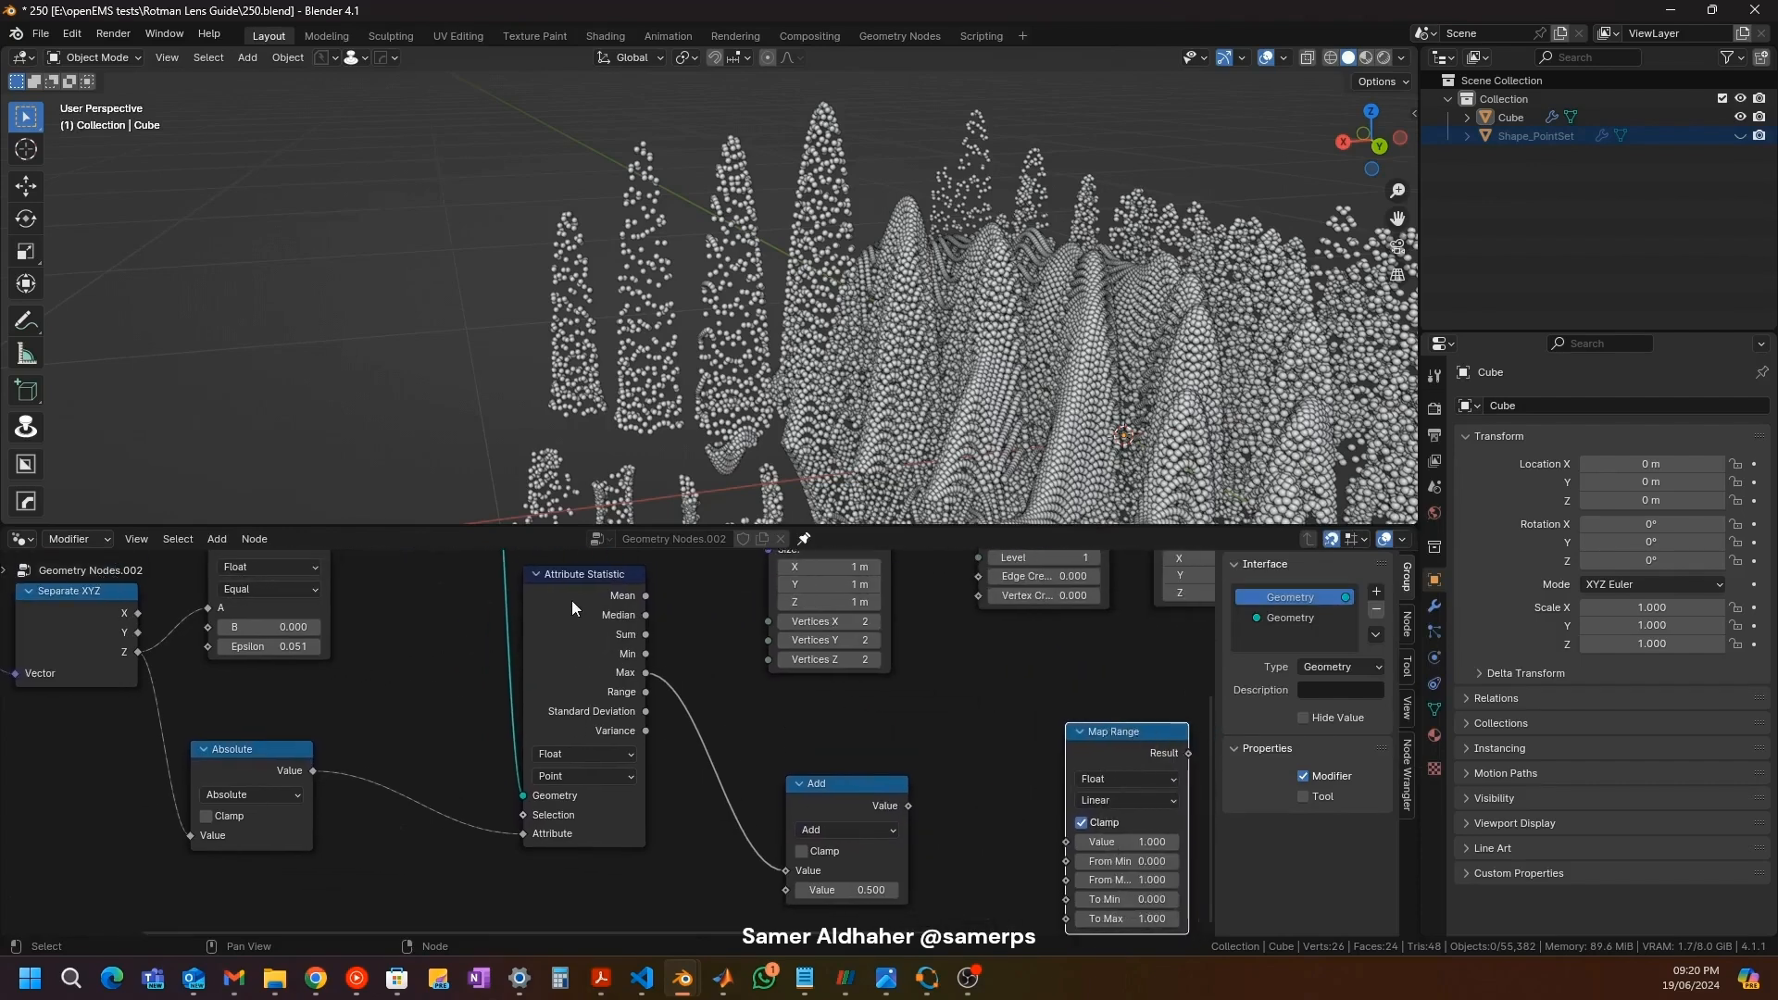
click(823, 831)
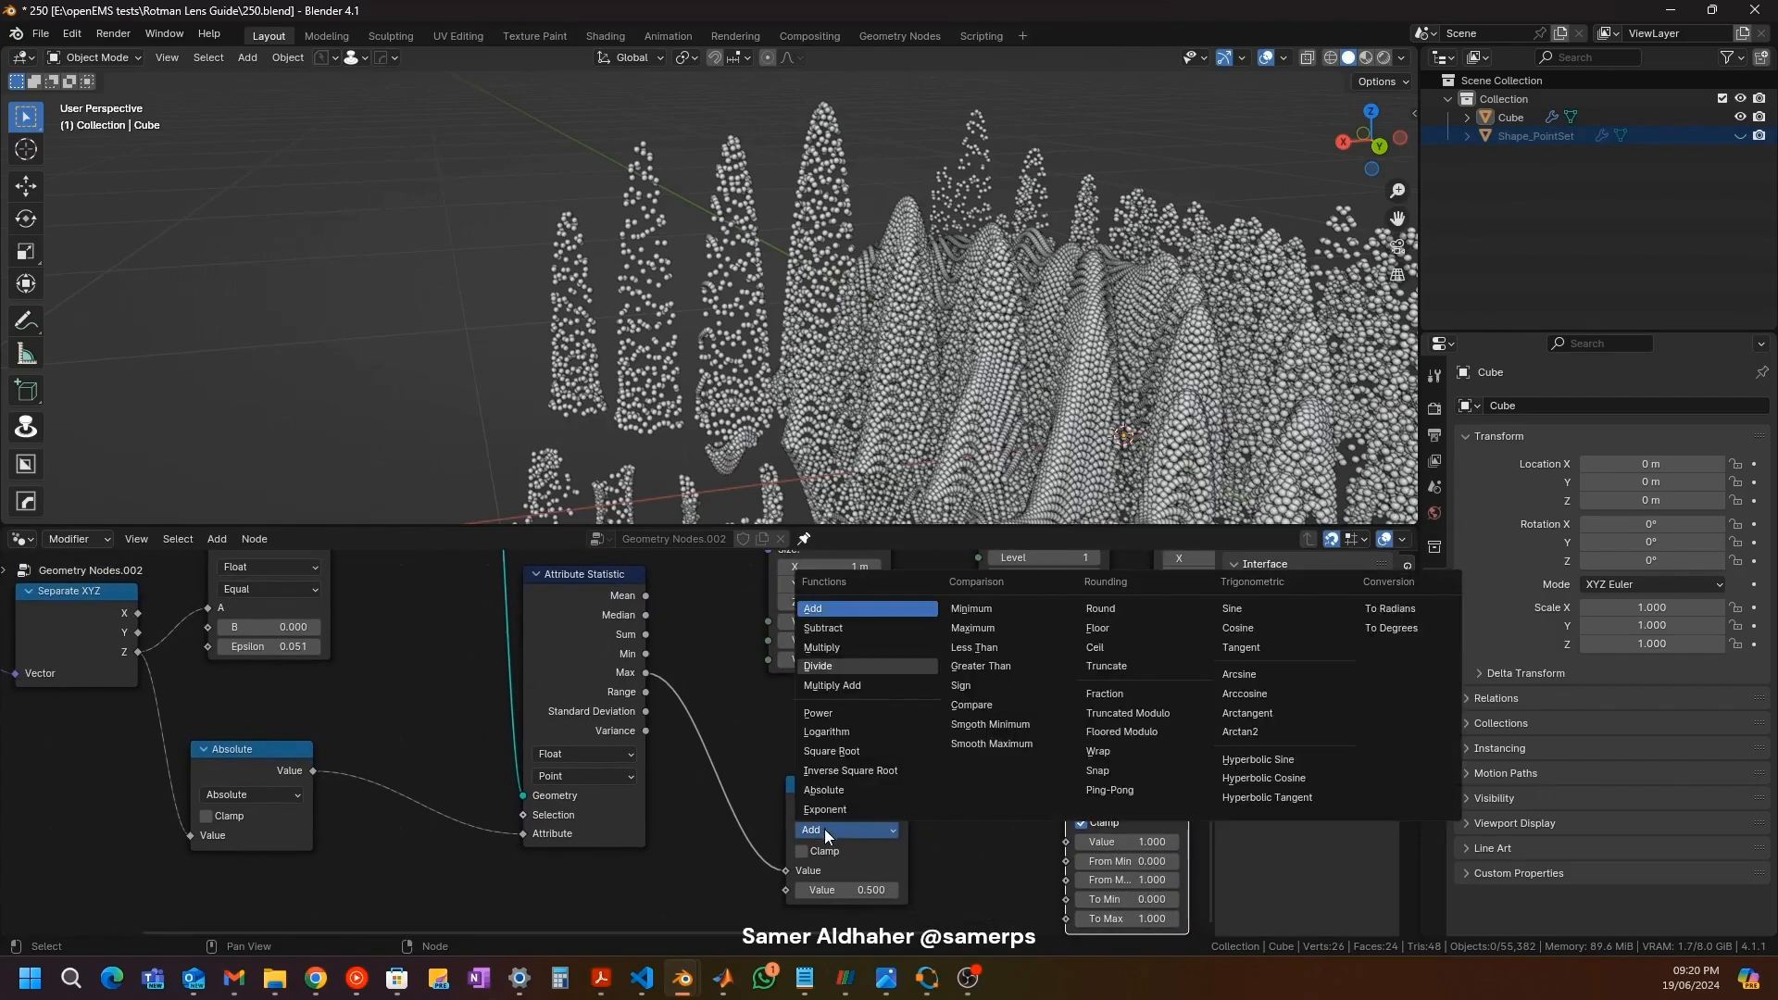
click(824, 667)
middle_drag(725, 772, 747, 755)
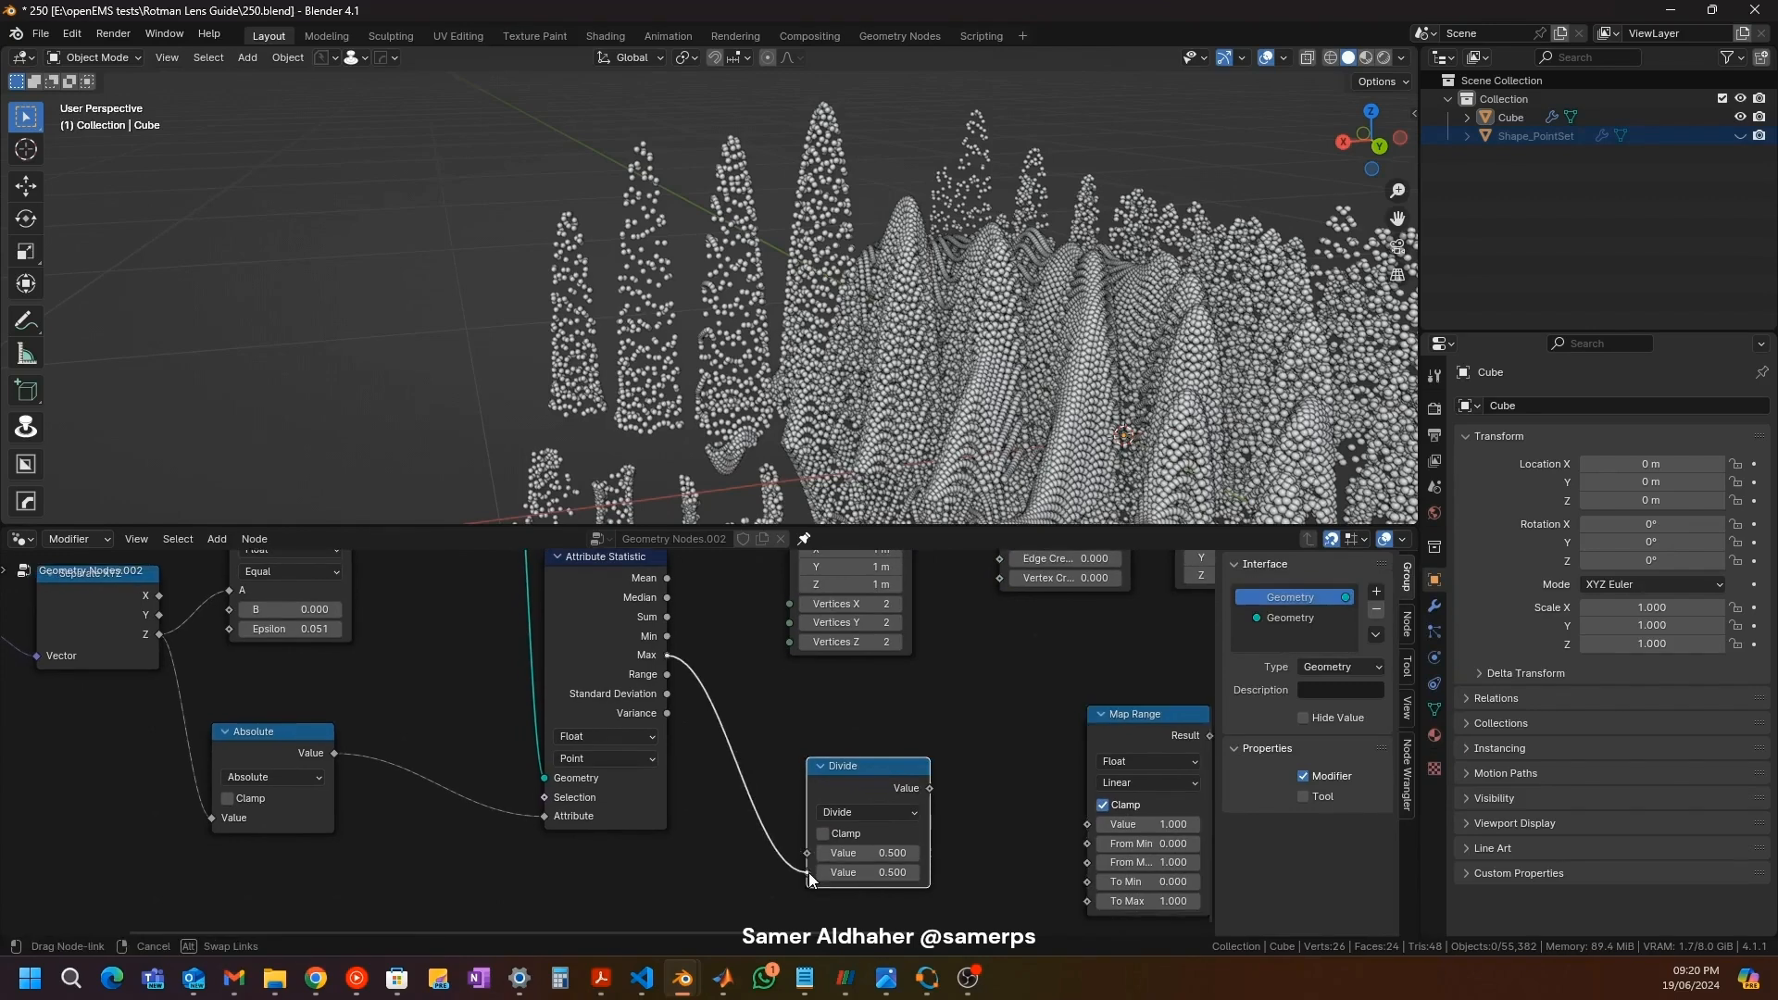
Step: Connect the Absolute node's Value output to the first Value input of Divide
middle_drag(321, 708, 360, 769)
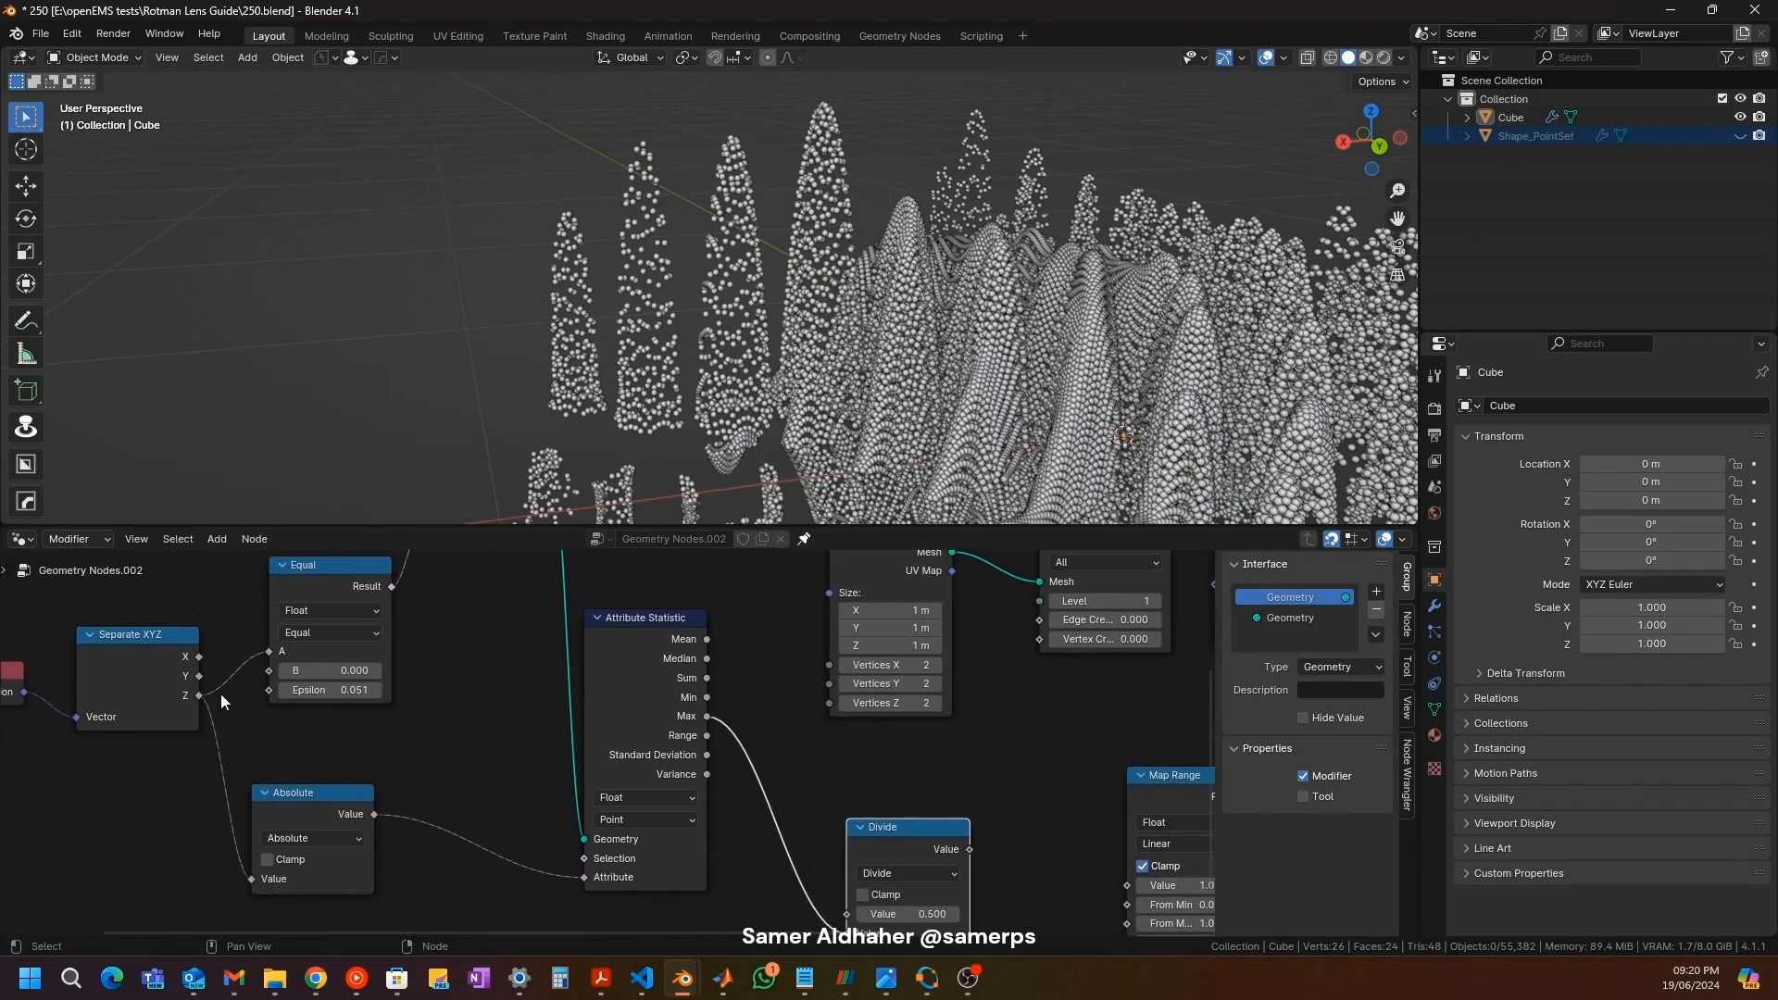
drag(198, 697, 214, 702)
middle_drag(420, 798, 392, 821)
drag(345, 833, 826, 826)
Step: Connect the Divide node's Value output to the Scale input of Instance on Points
scroll(690, 607, down, 1)
middle_drag(683, 599, 548, 747)
scroll(667, 798, down, 3)
middle_drag(686, 804, 678, 750)
scroll(682, 738, up, 4)
drag(650, 804, 637, 755)
middle_drag(673, 731, 554, 801)
scroll(603, 781, down, 2)
drag(529, 842, 757, 663)
Step: Insert the Map Range node into the link between Divide and the Scale input of Instance on Points
scroll(702, 315, down, 6)
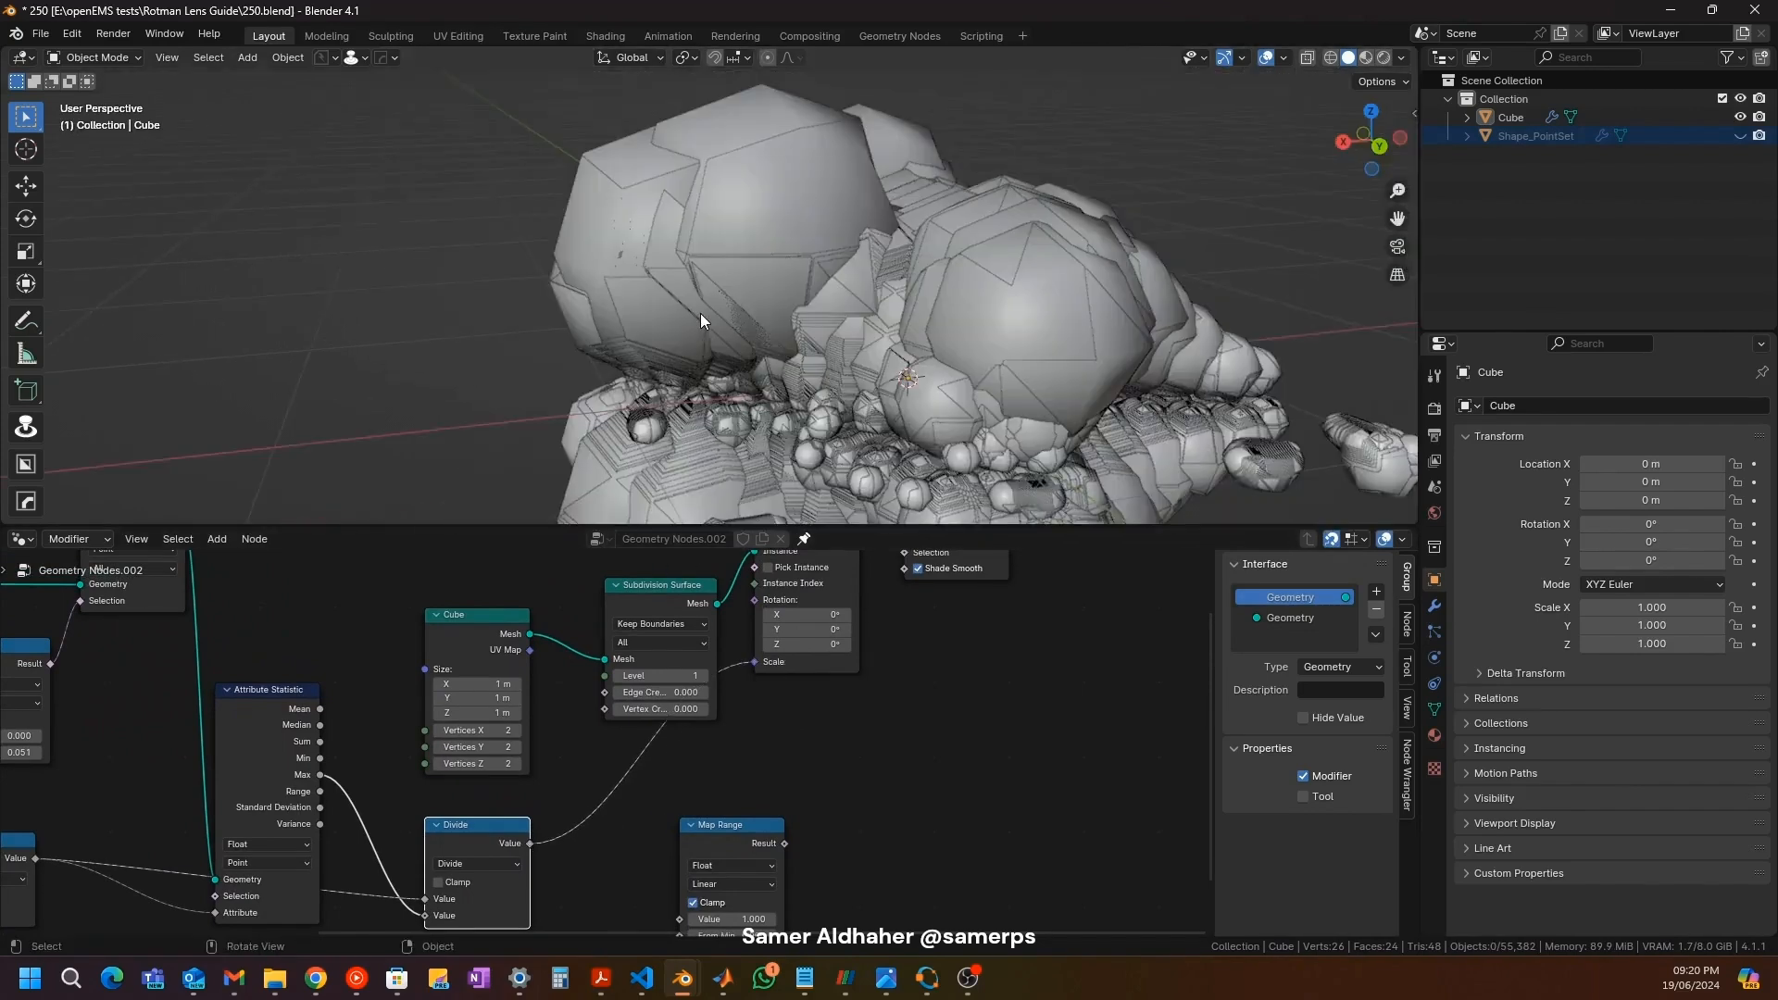
scroll(700, 313, up, 3)
middle_drag(775, 330, 731, 363)
scroll(741, 380, up, 4)
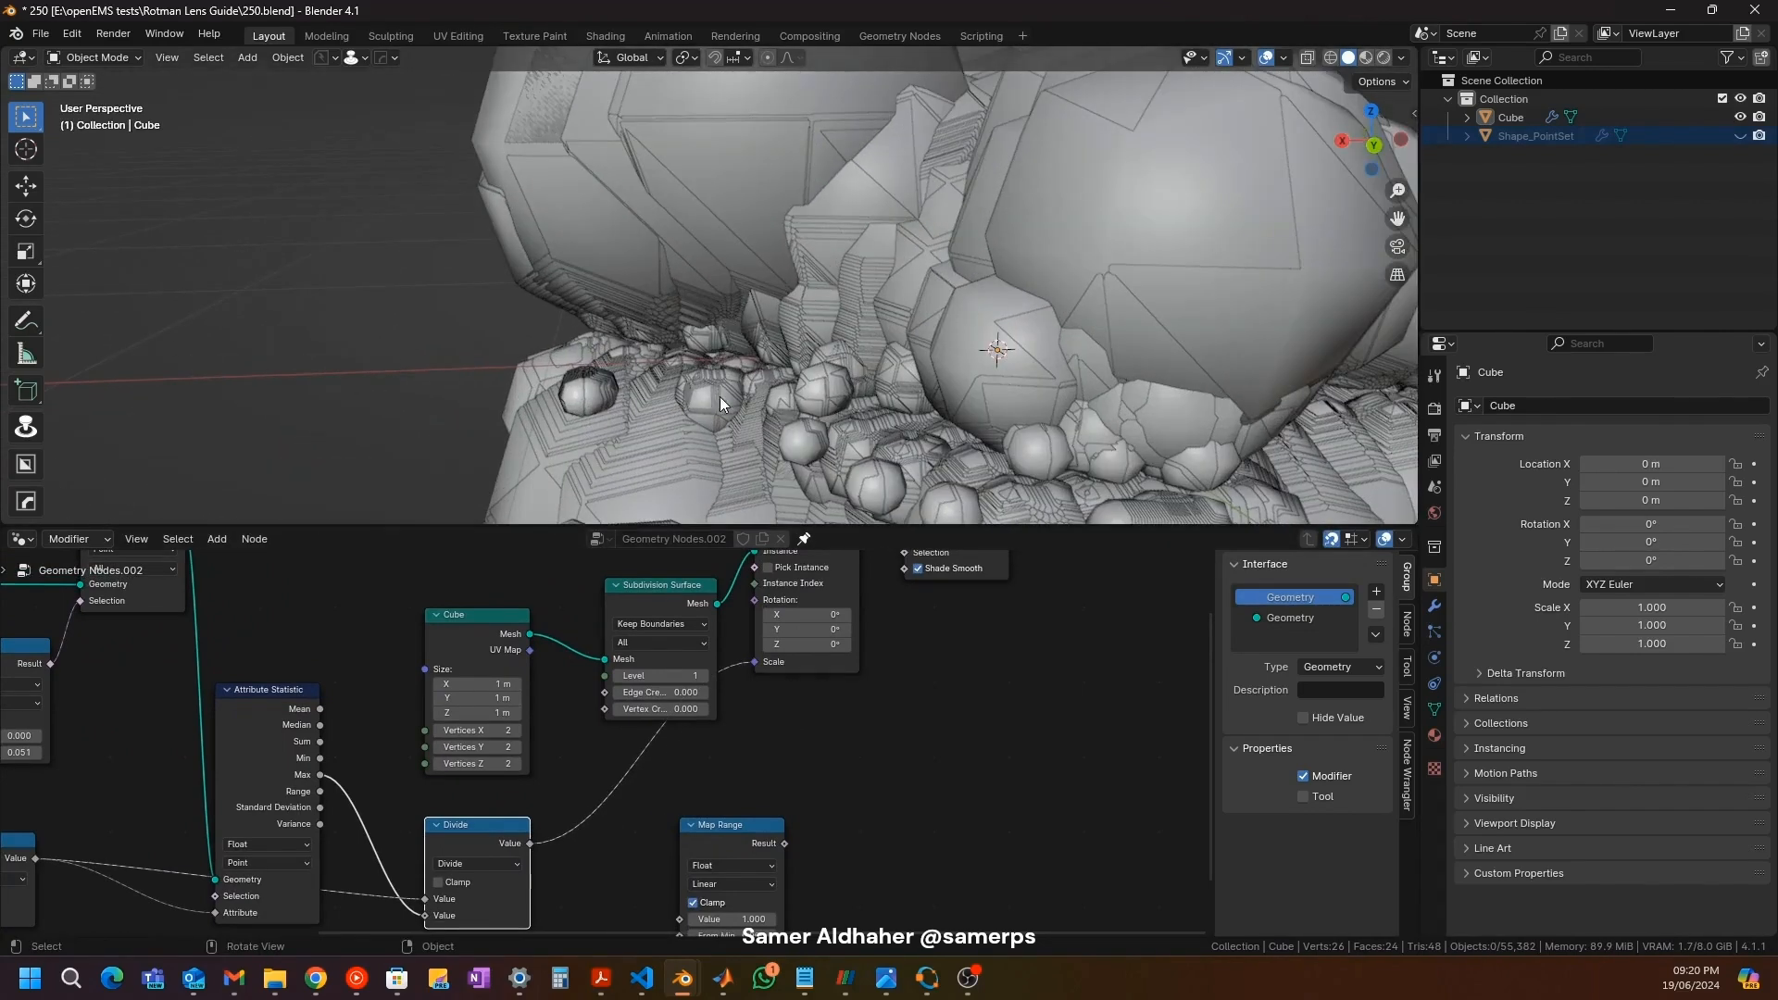
middle_drag(654, 779, 736, 671)
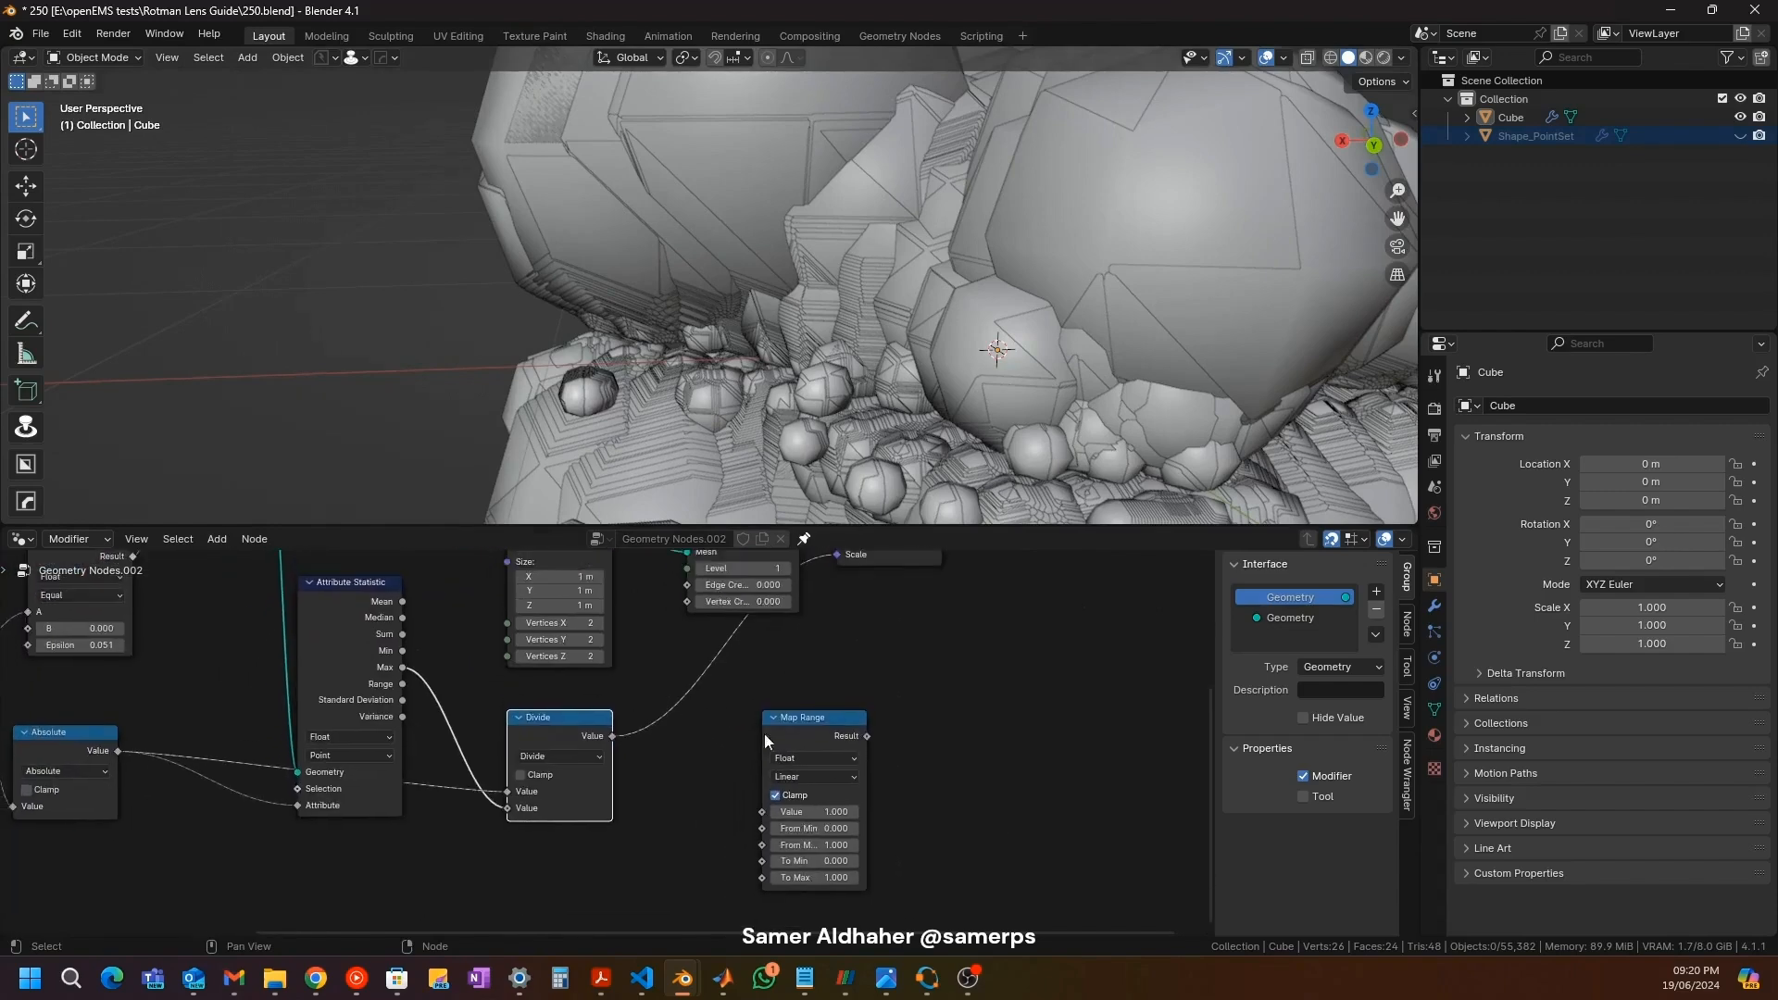
drag(802, 731, 713, 701)
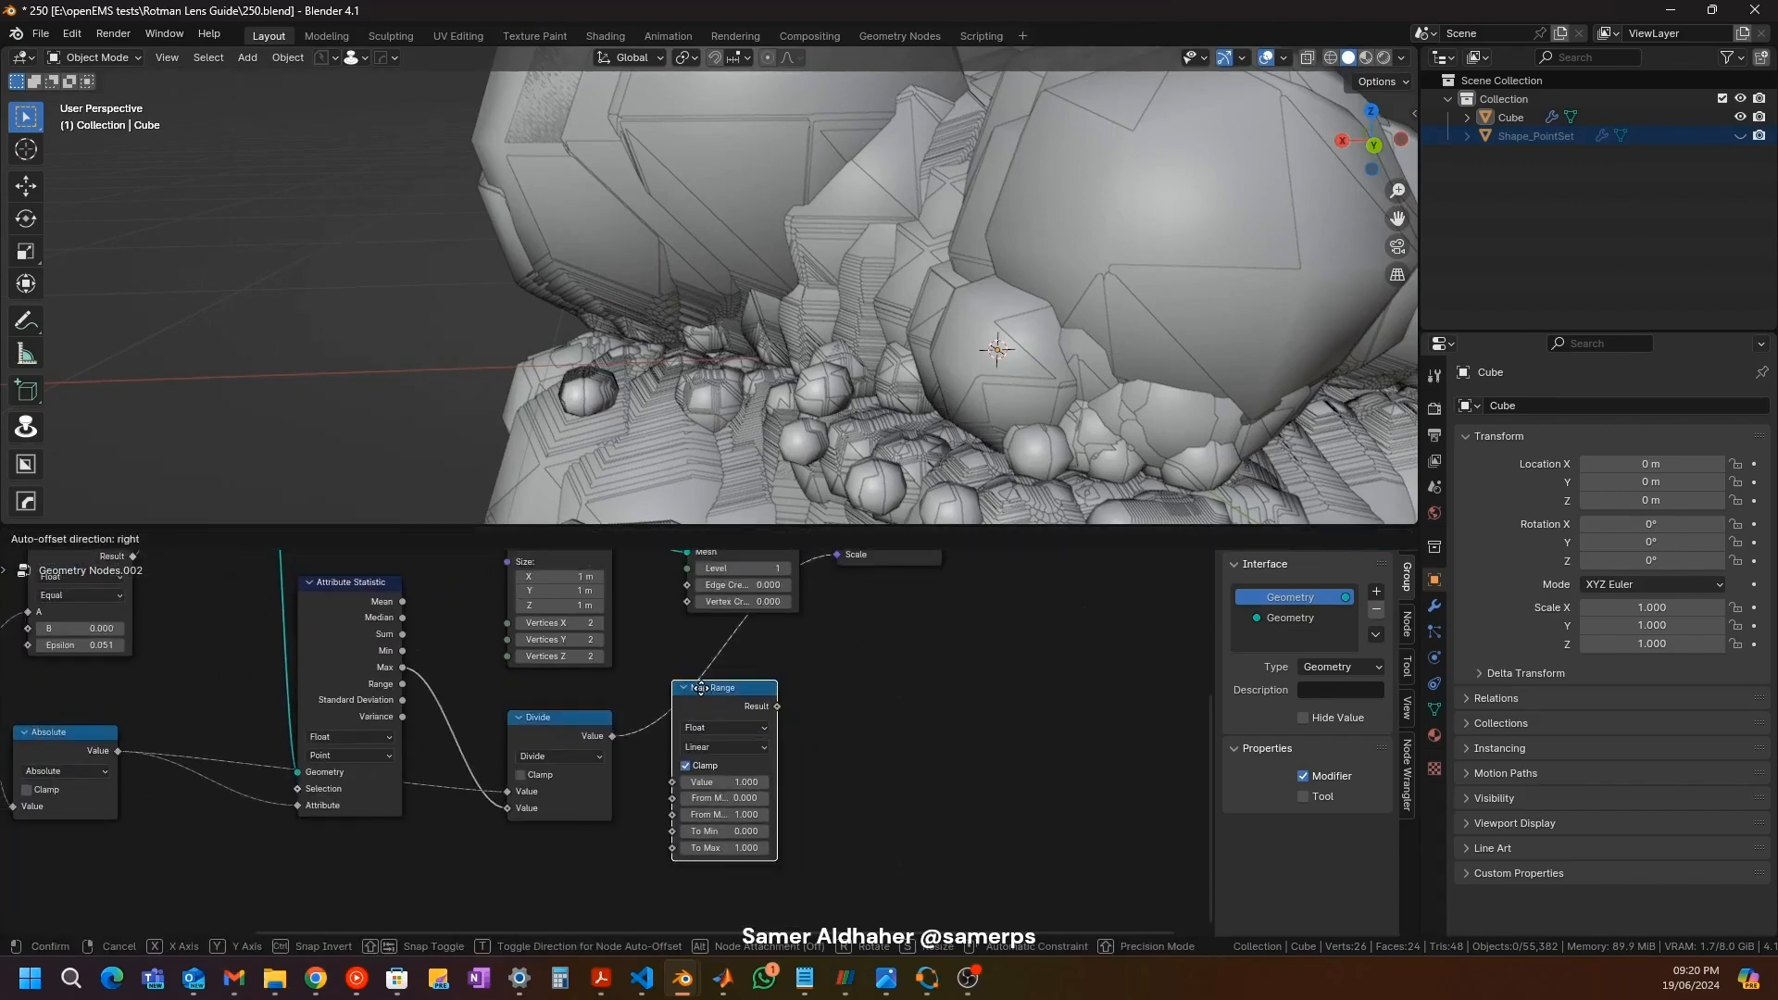
scroll(711, 784, up, 3)
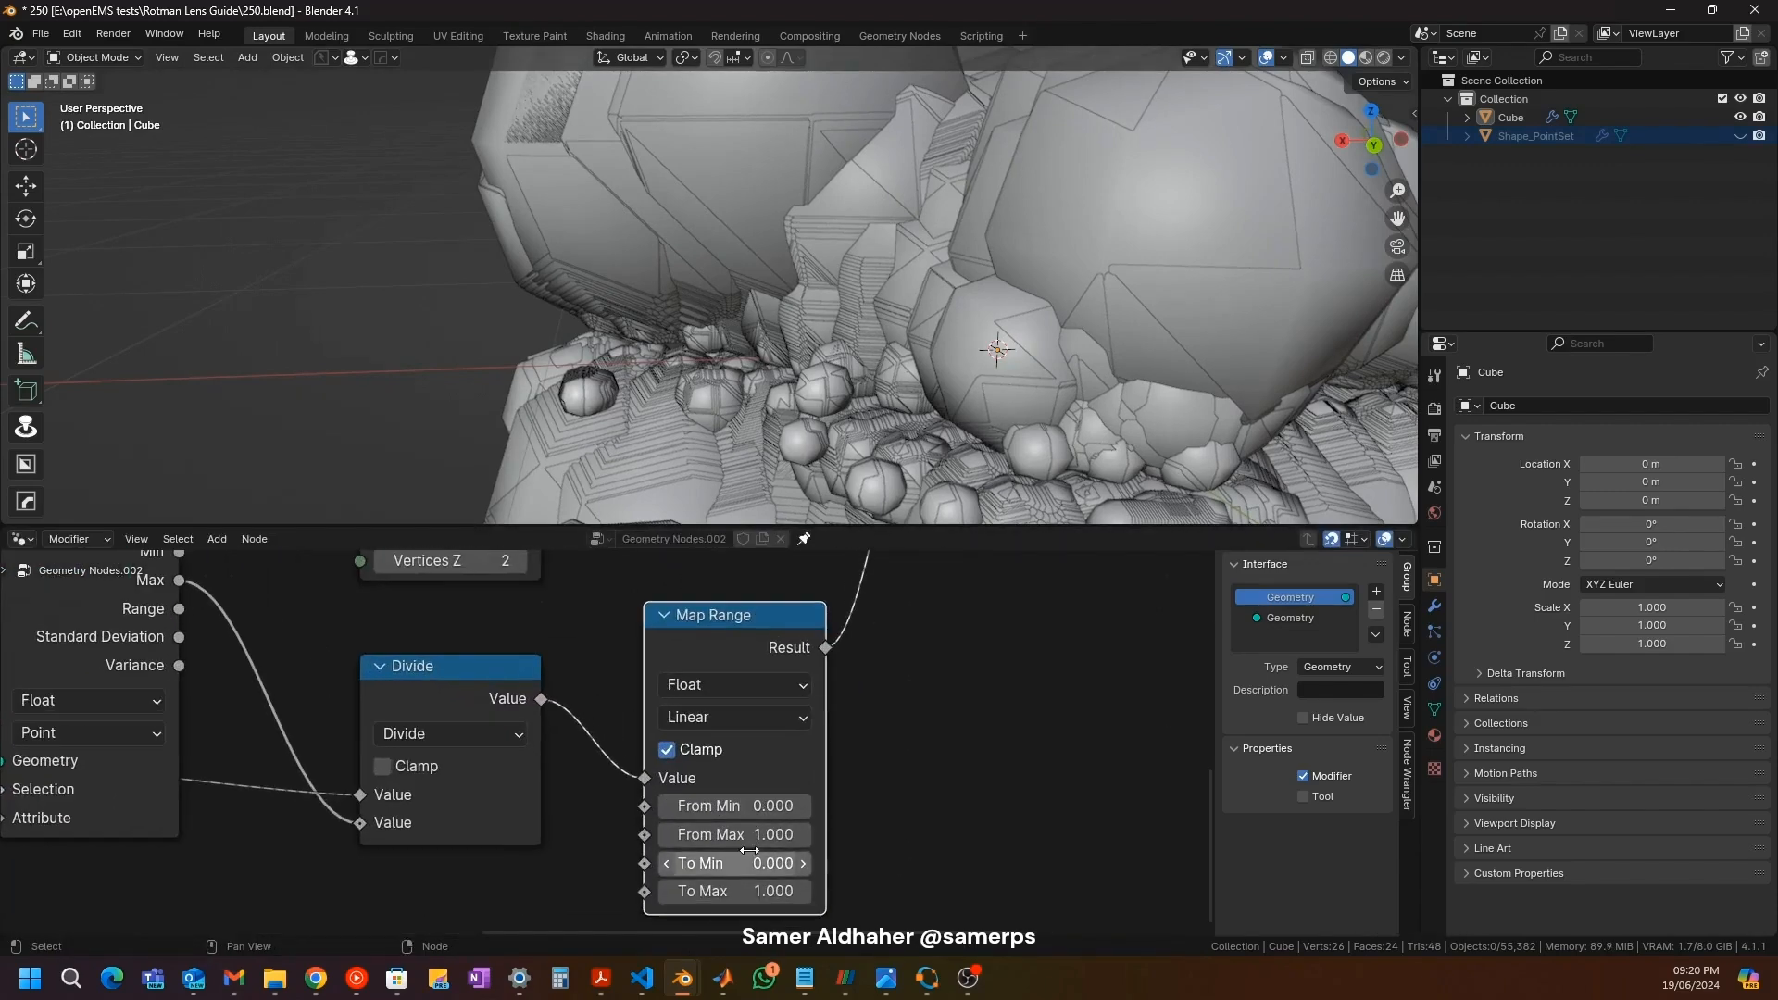
Step: Set the To Max value of the Map Range node to 0.04
scroll(761, 828, down, 5)
scroll(778, 796, up, 2)
scroll(780, 778, down, 2)
middle_drag(787, 667, 685, 802)
scroll(695, 807, down, 2)
scroll(750, 843, up, 2)
middle_drag(764, 866, 776, 668)
shift+drag(674, 804, 572, 804)
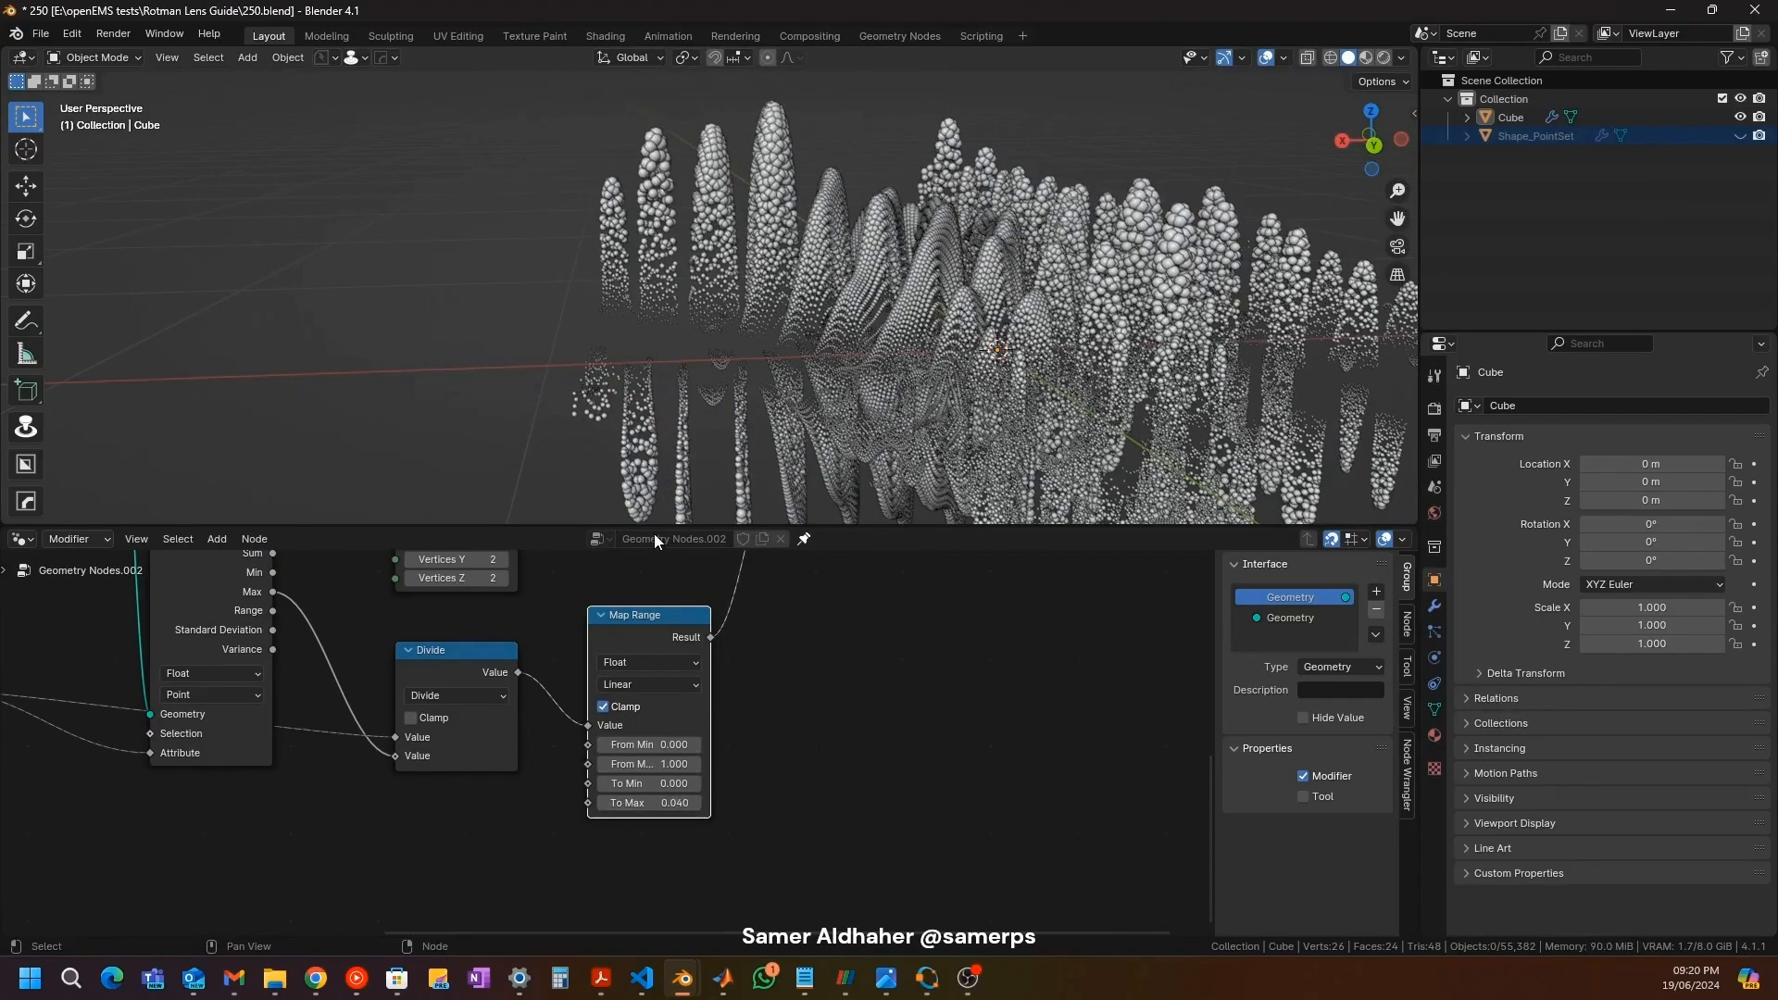
Step: Examine up close how the sphere sizes vary from the bases to the tips of the field peaks
scroll(630, 219, up, 4)
middle_drag(630, 218, 648, 237)
scroll(652, 250, down, 2)
scroll(670, 348, up, 4)
middle_drag(685, 360, 621, 435)
scroll(616, 202, up, 4)
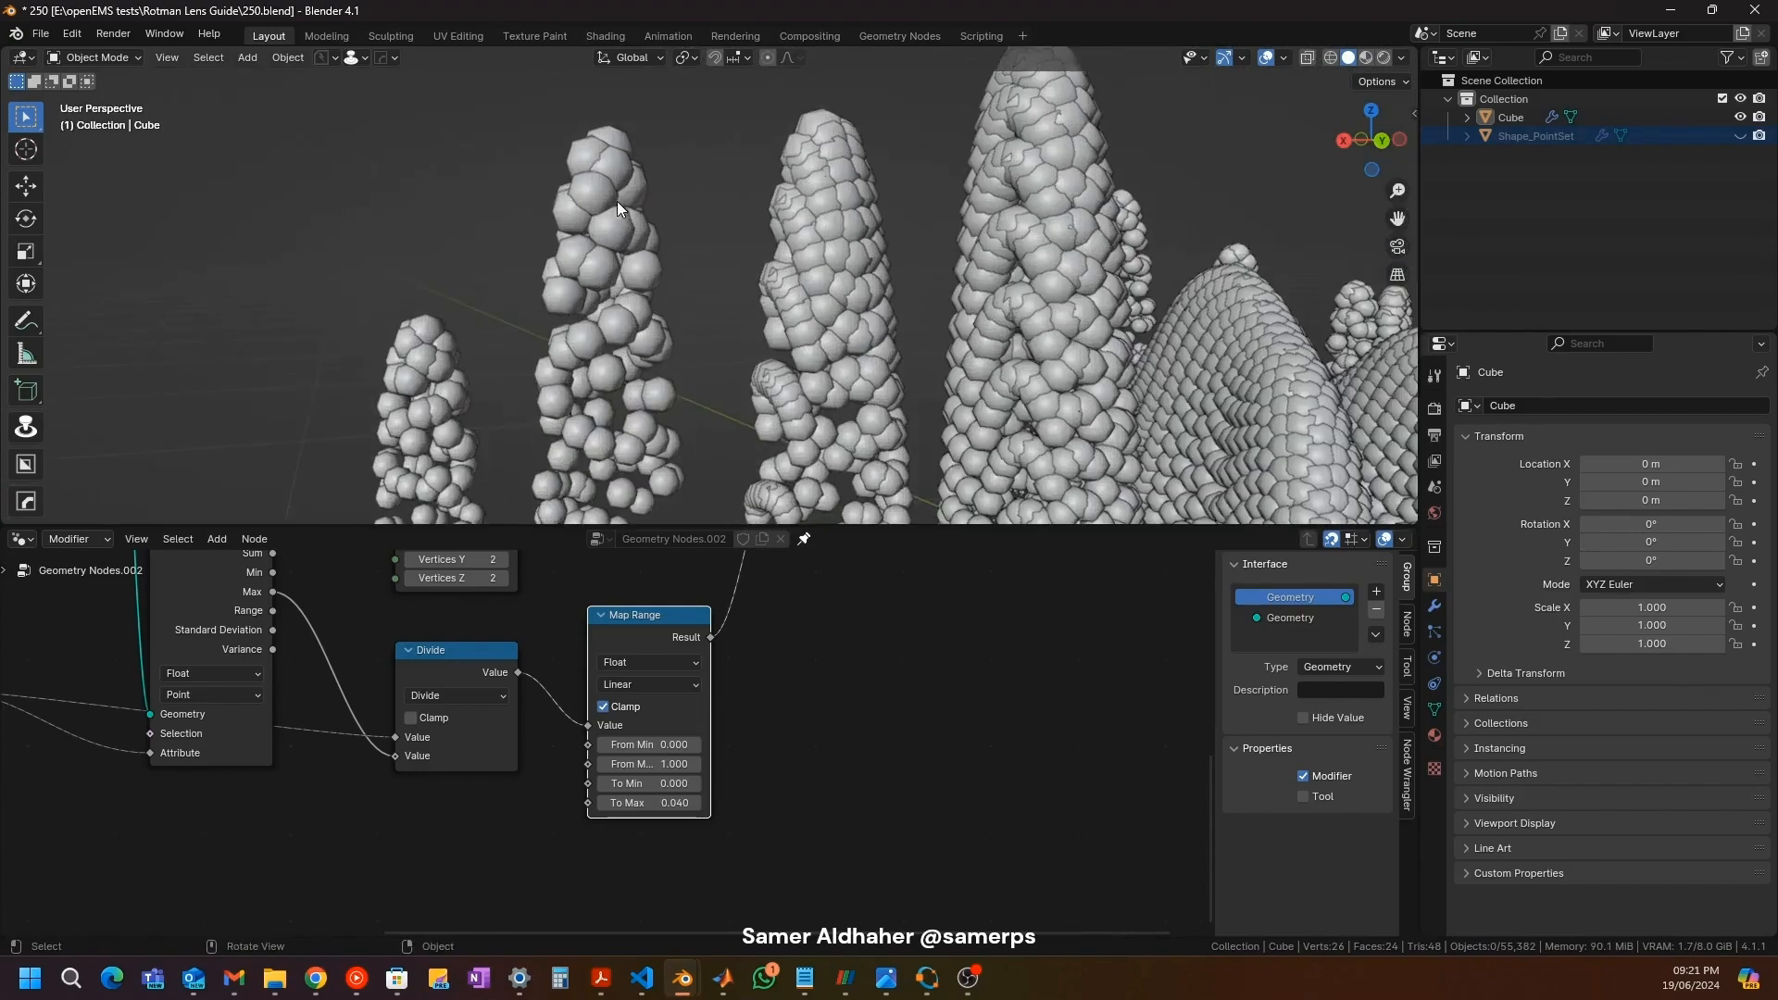
scroll(617, 202, down, 2)
scroll(723, 783, up, 4)
scroll(710, 807, up, 1)
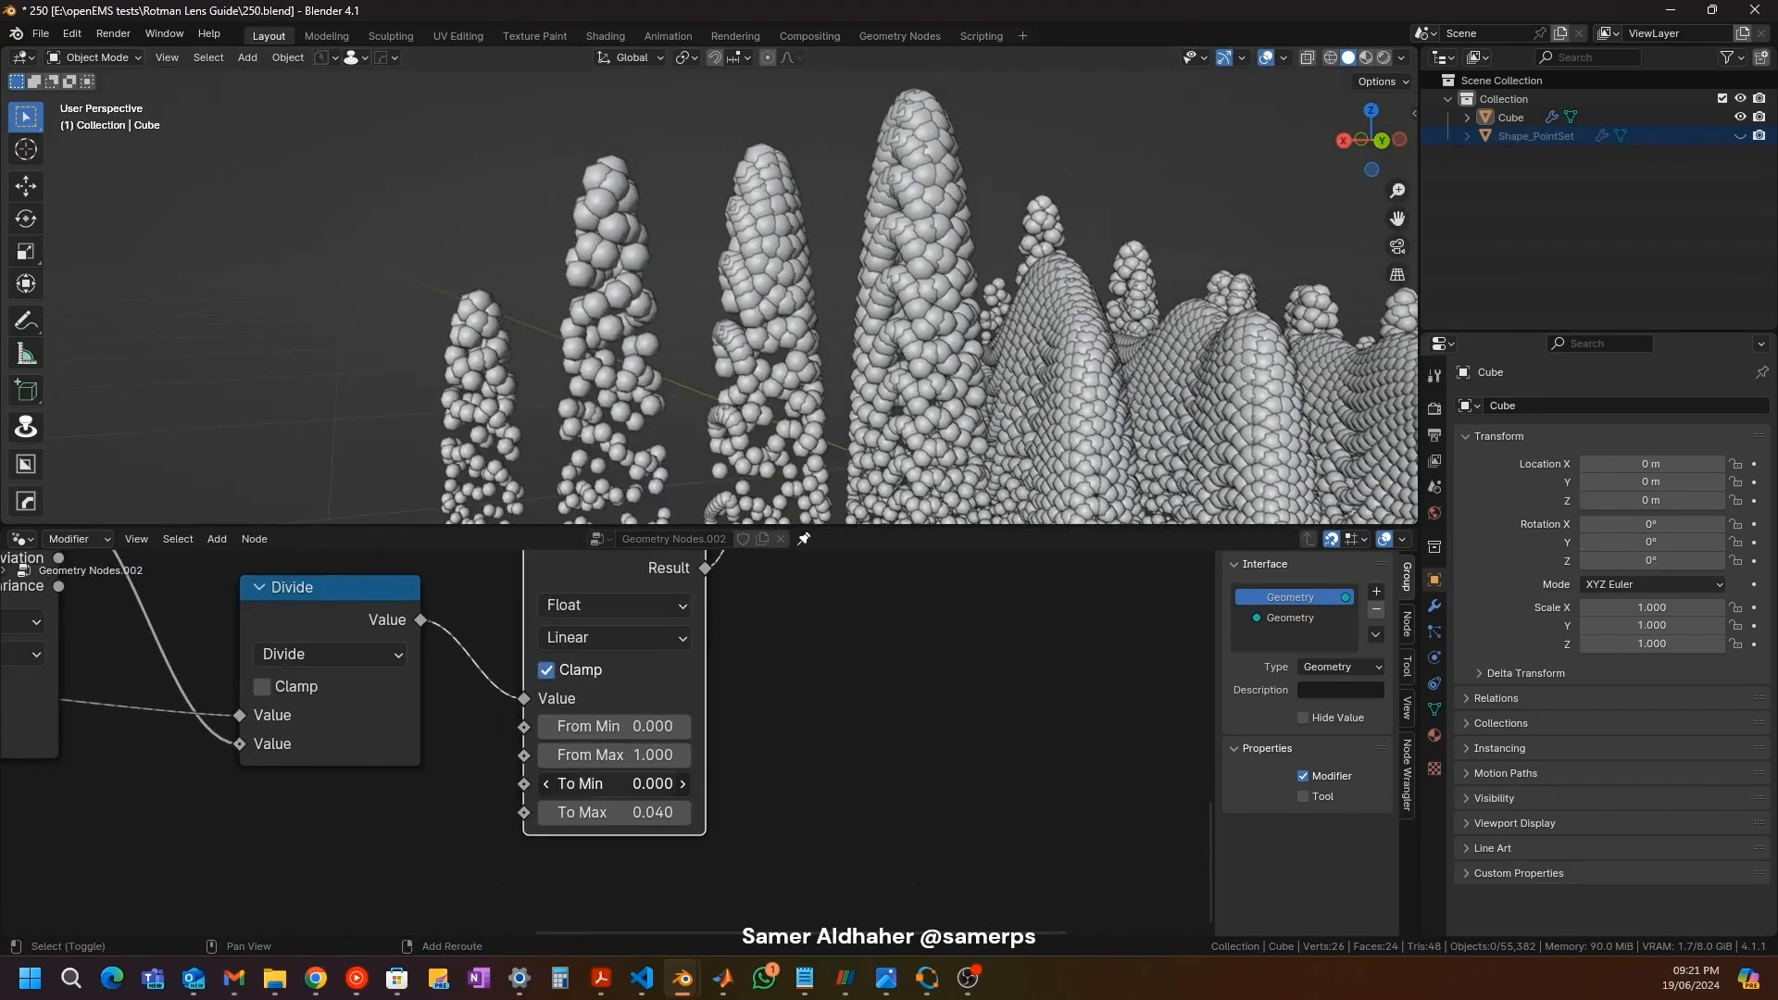
shift+middle_drag(596, 276, 685, 181)
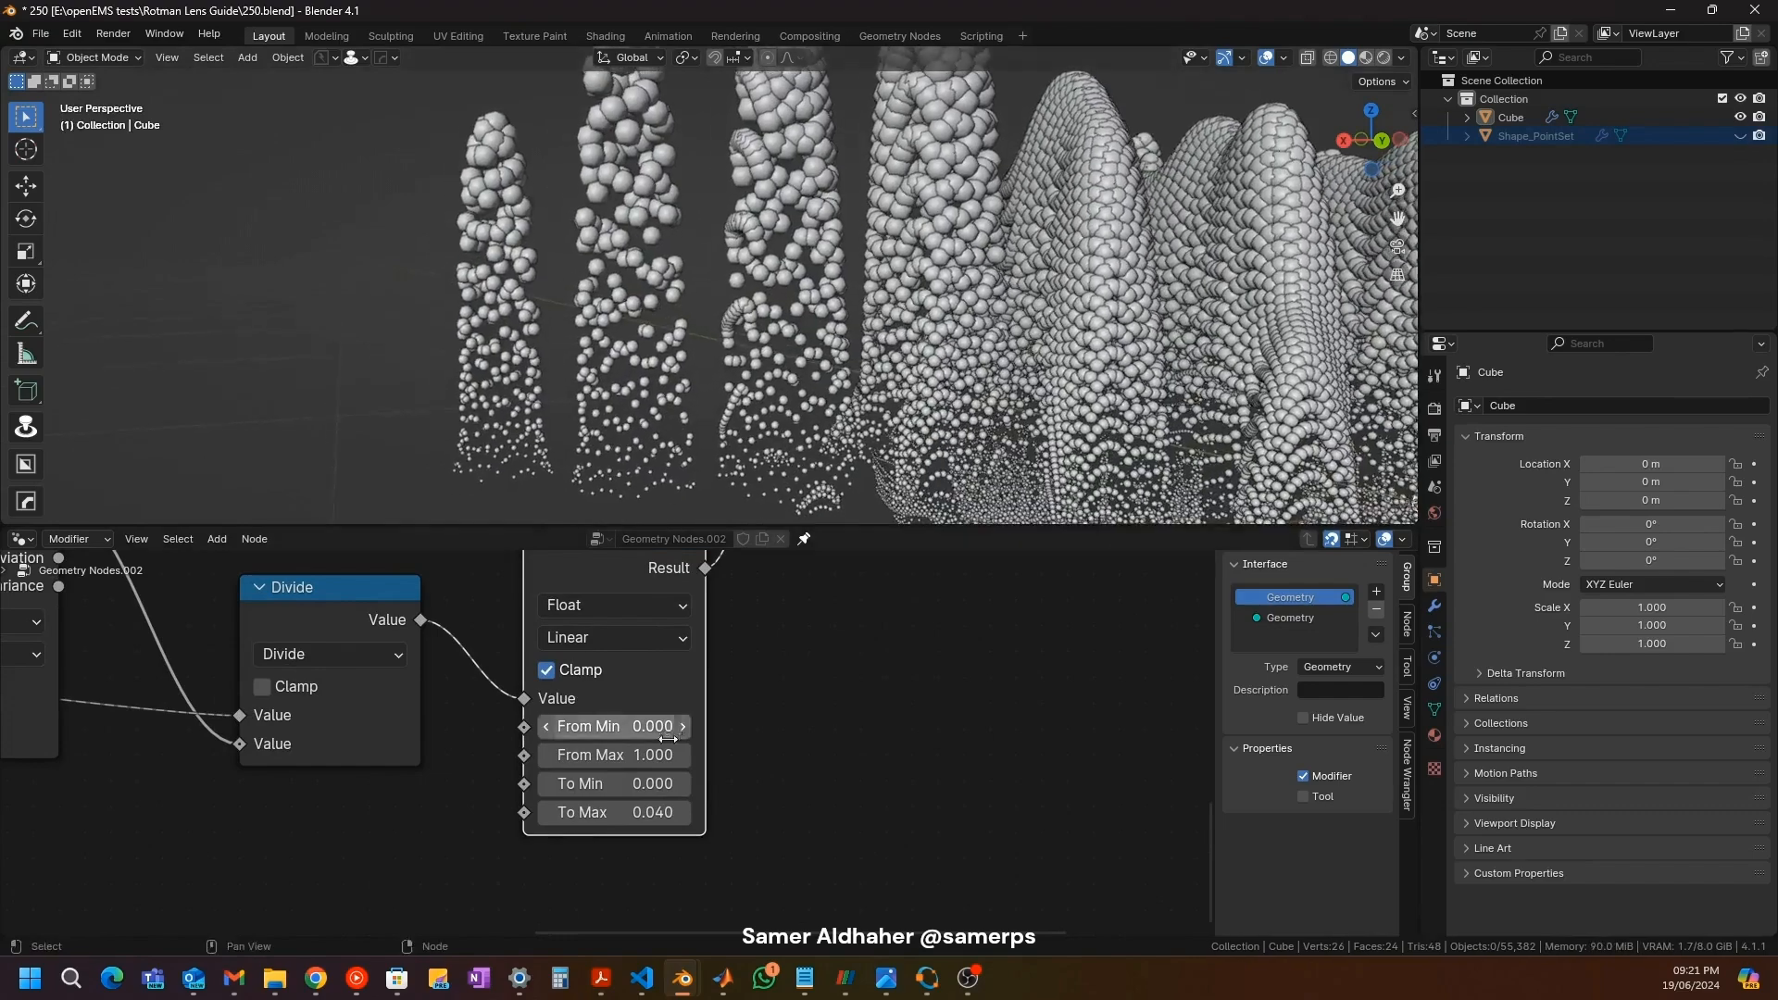
Step: Set the To Min value of the Map Range node to 0.005
mouse_move(615, 785)
mouse_down()
mouse_move(652, 785)
mouse_move(615, 784)
mouse_up()
click(645, 783)
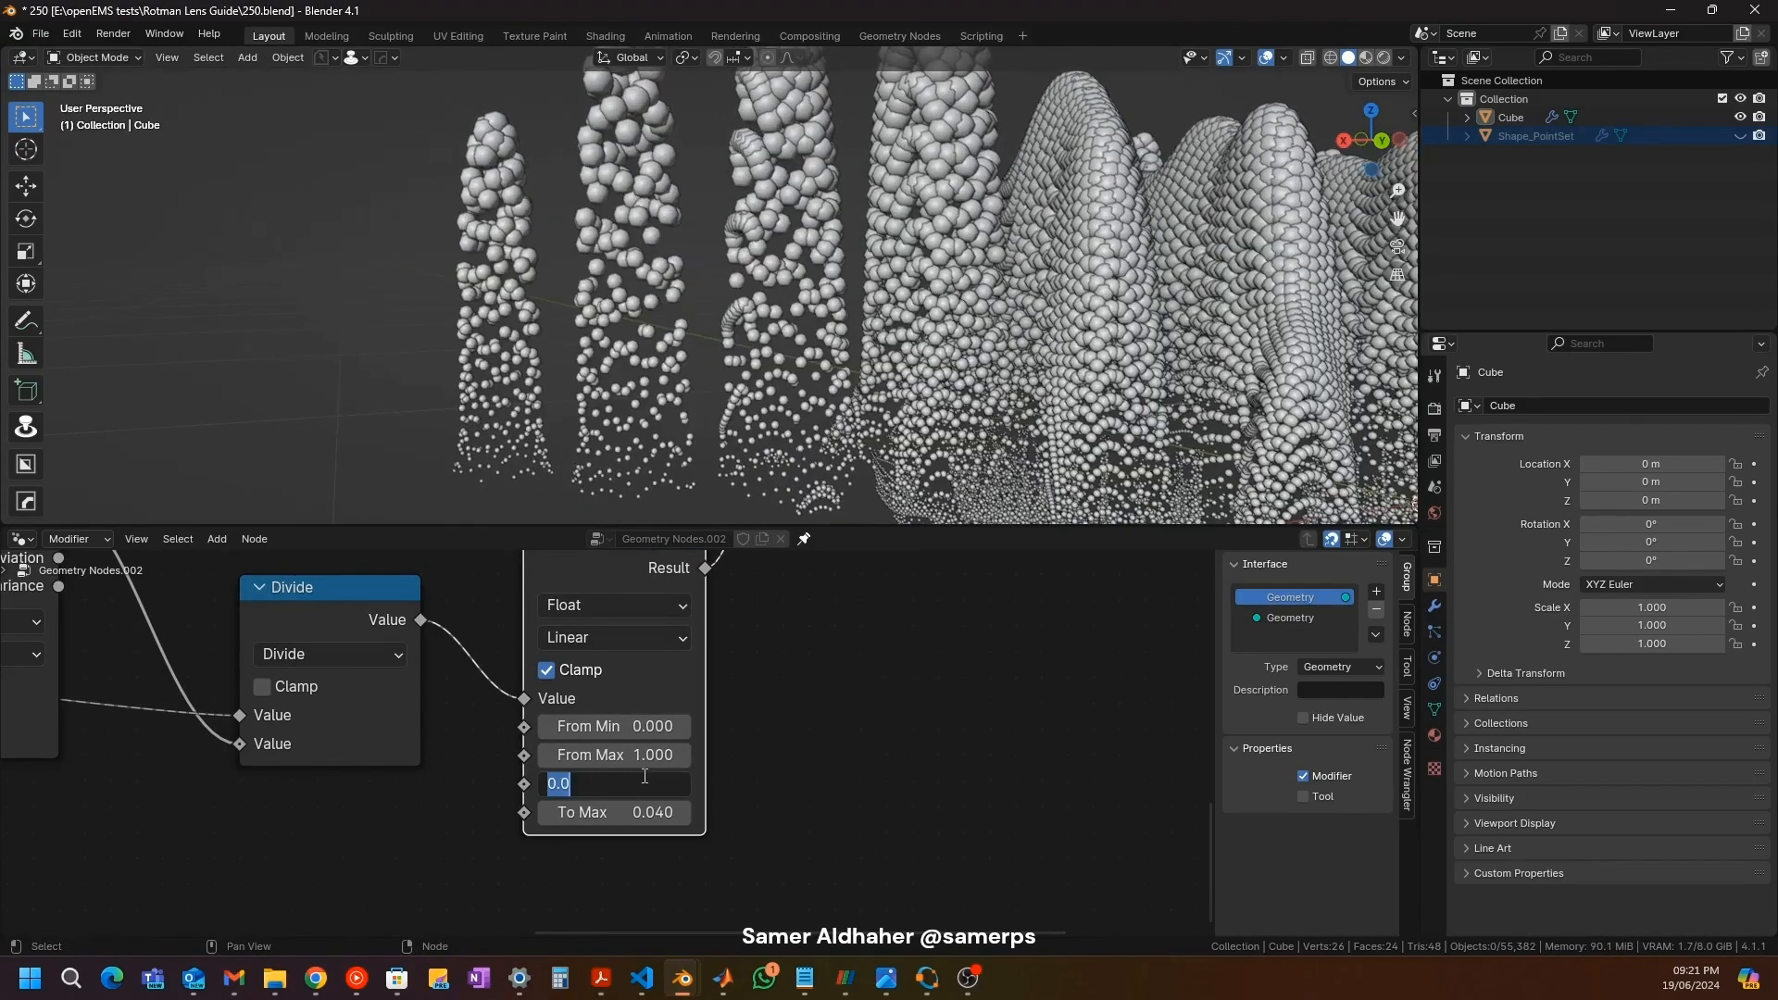
text(0.005)
key(Return)
middle_drag(713, 352, 704, 278)
Step: Try 0.03 as the Map Range To Max value, reduce it to 0.02, and check the sphere sizes across the field
click(592, 812)
click(575, 815)
text(3)
key(Return)
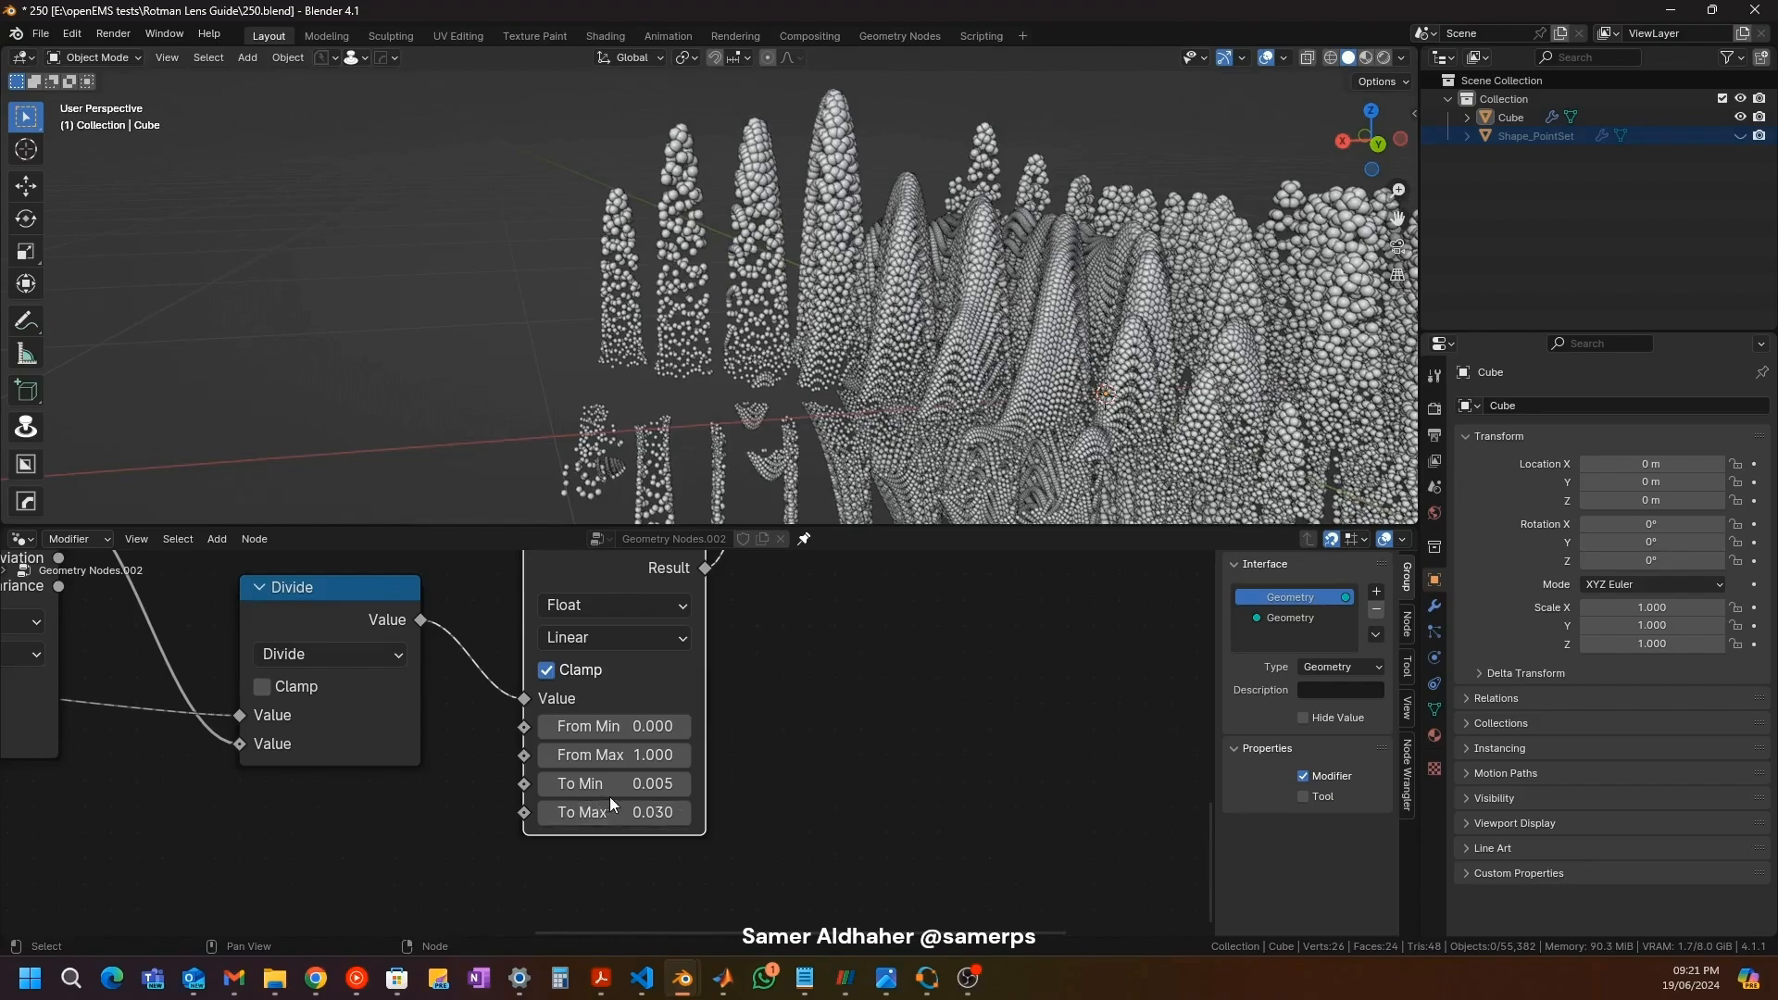
click(574, 812)
text(0.02)
key(Return)
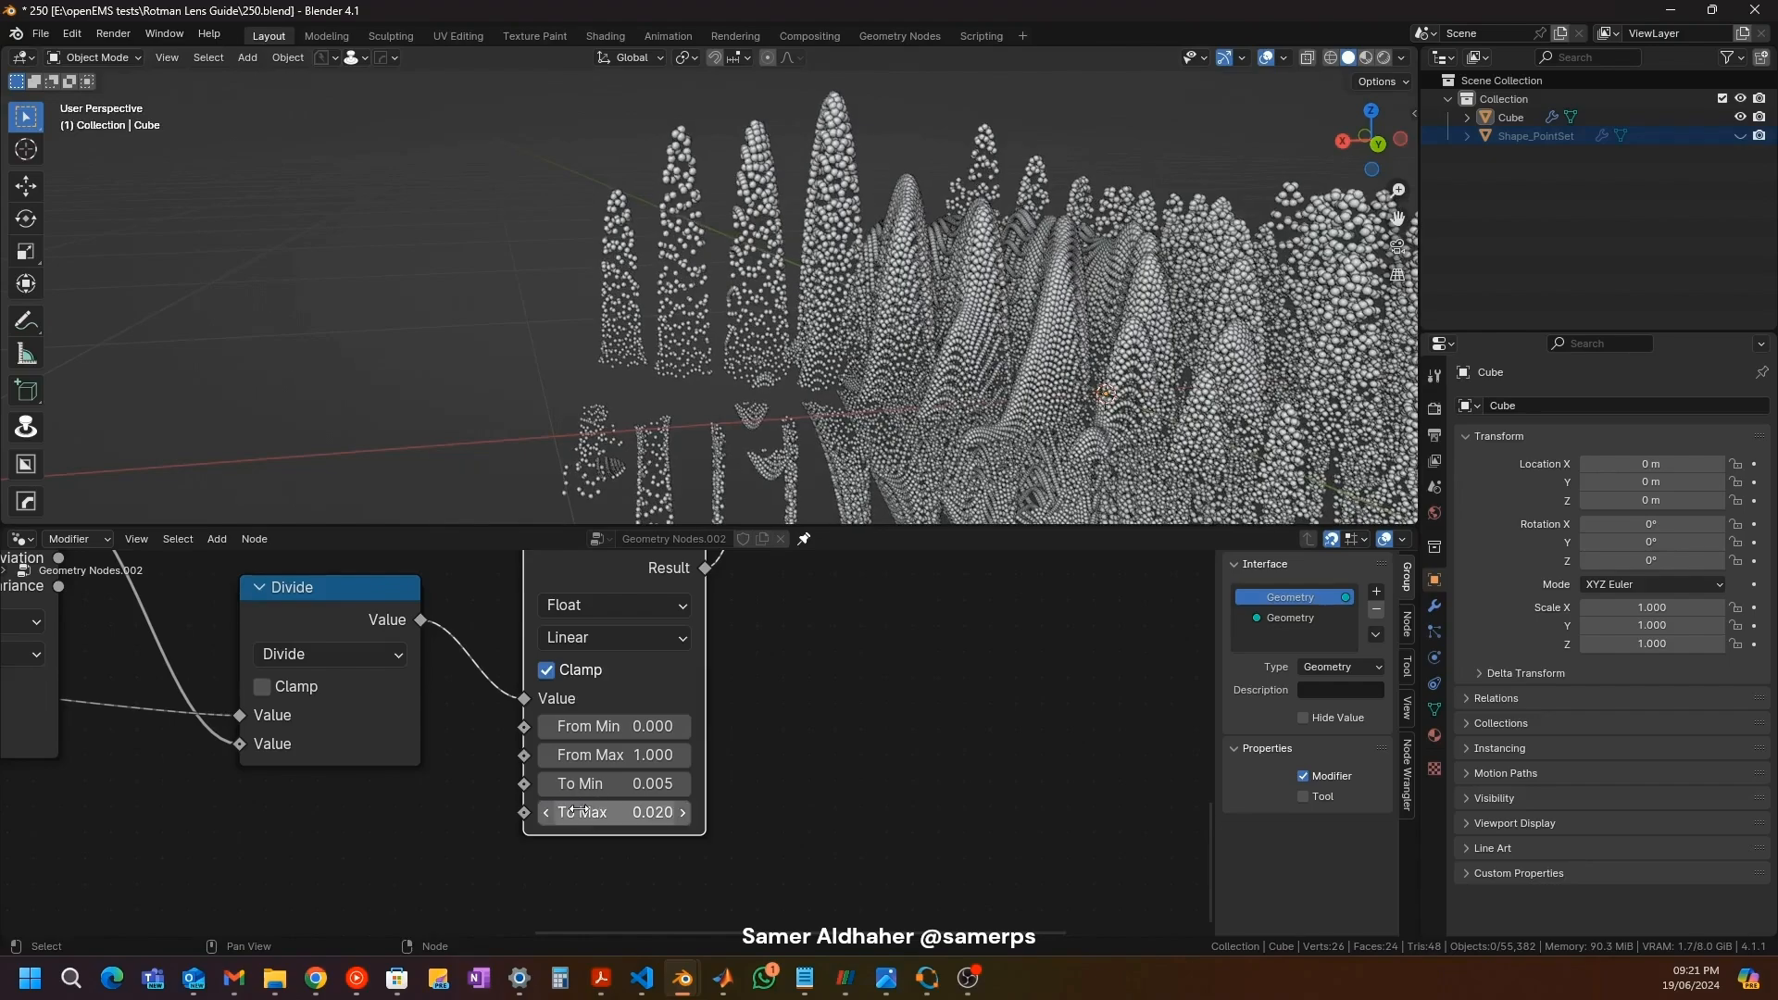
scroll(686, 231, down, 6)
middle_drag(621, 219, 838, 202)
scroll(783, 254, up, 6)
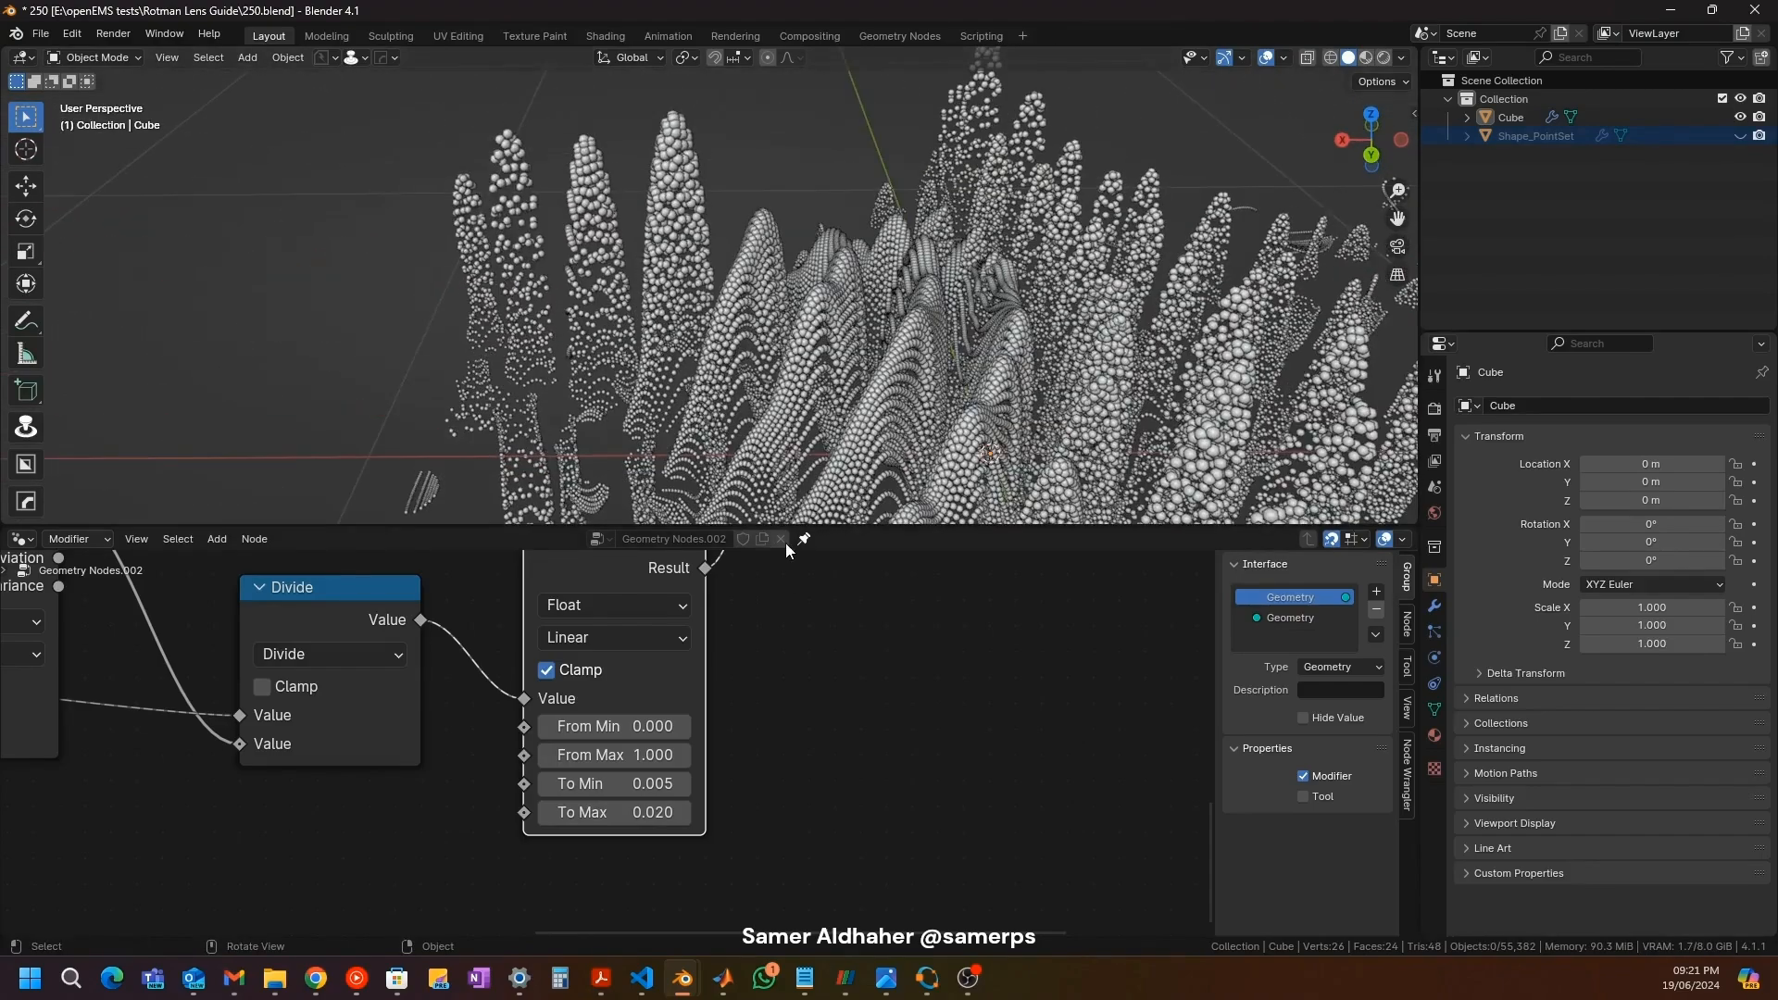
Step: Tidy the Map Range node's position and add a Store Named Attribute node below Instance on Points
scroll(719, 738, down, 3)
scroll(795, 647, down, 2)
drag(655, 765, 670, 721)
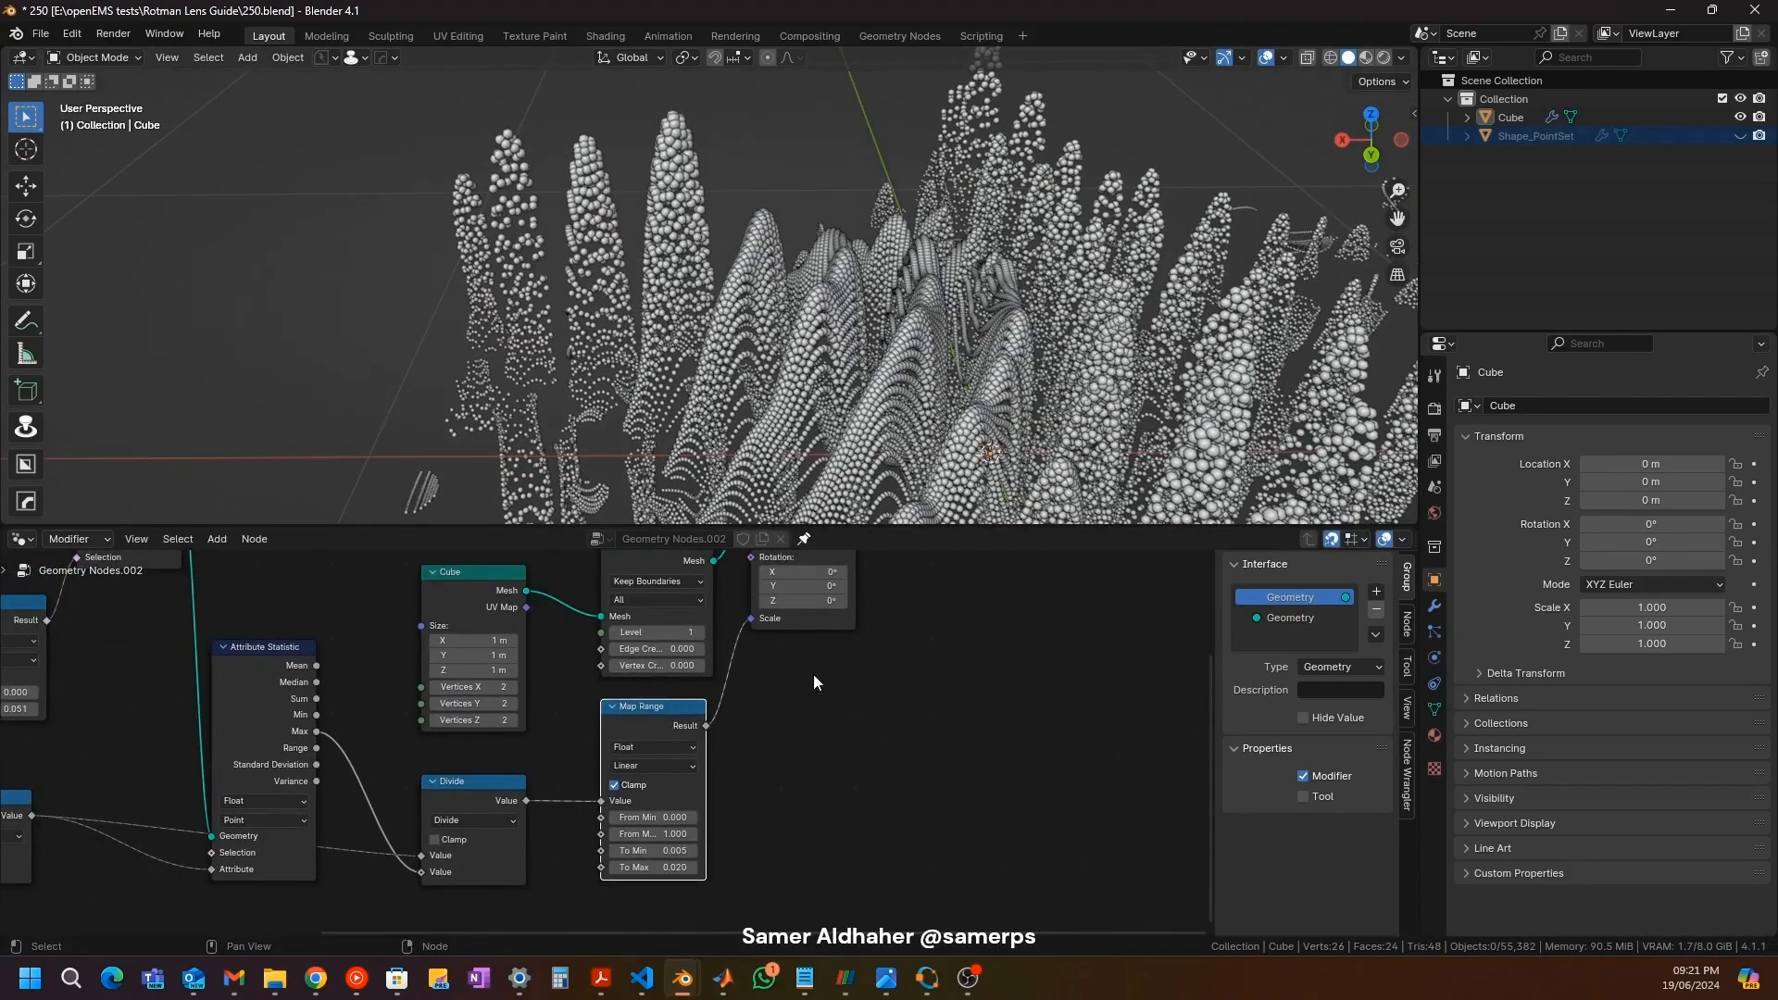
middle_drag(820, 639, 742, 765)
middle_drag(889, 654, 754, 708)
scroll(789, 707, down, 2)
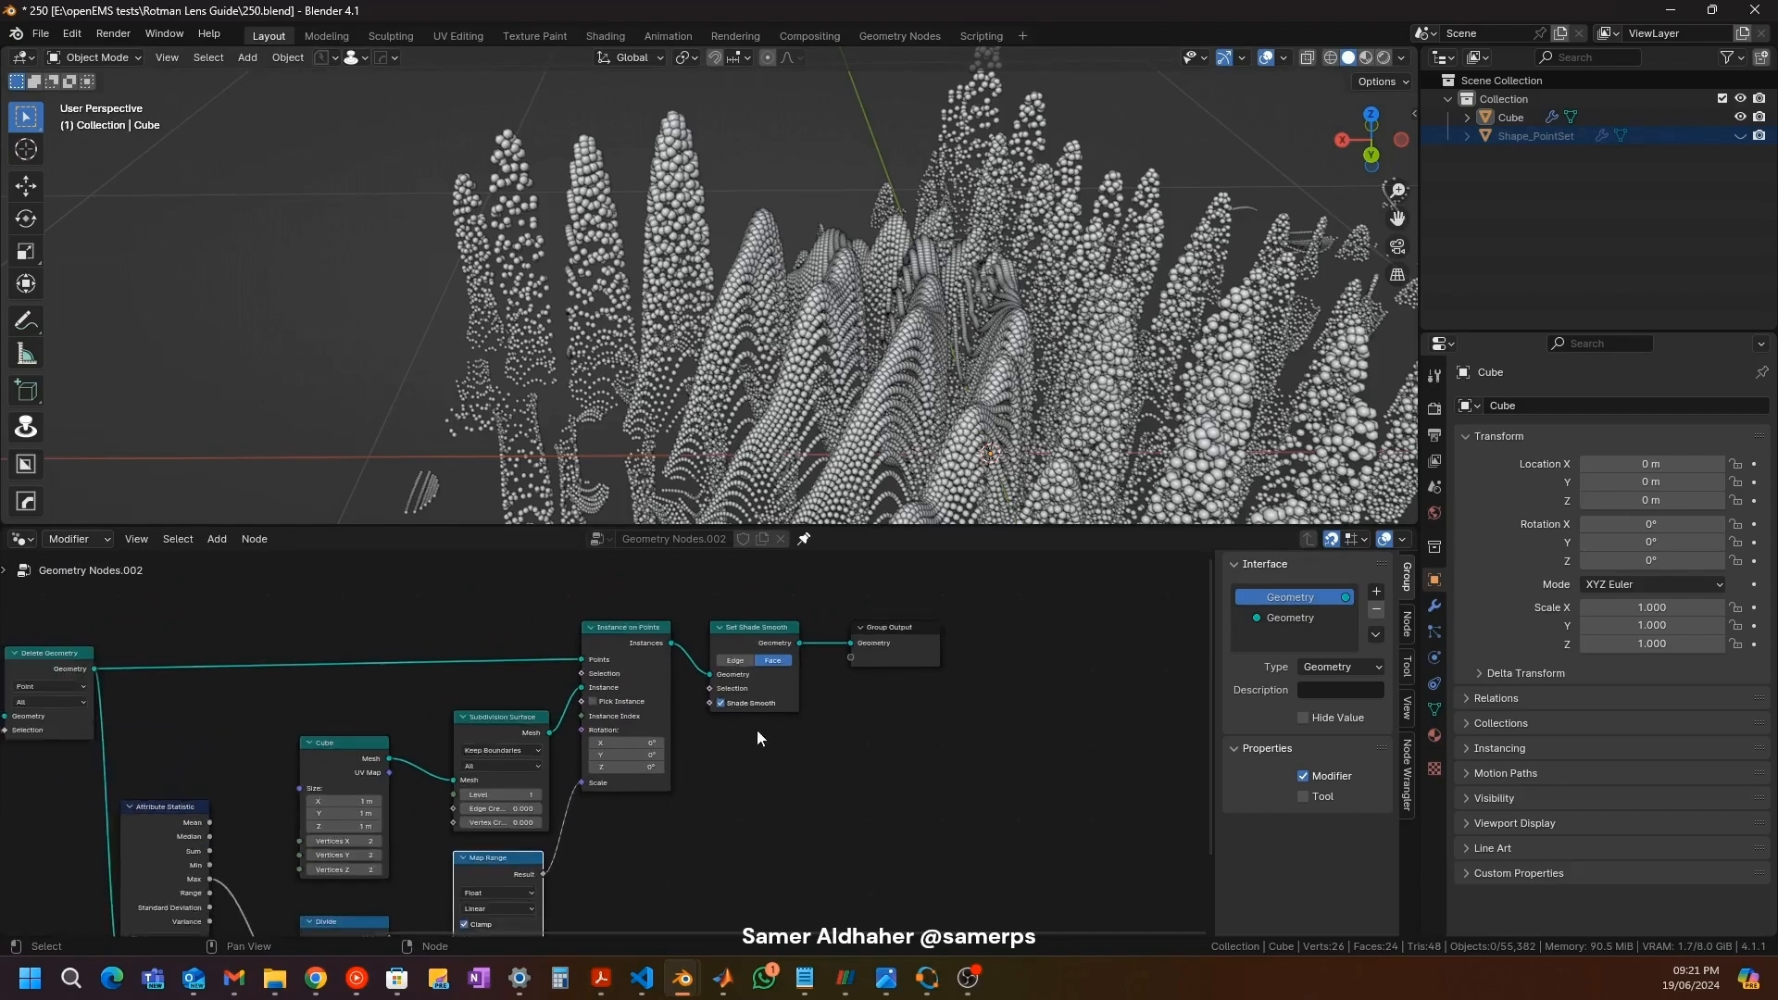
key(shift+a)
text(store)
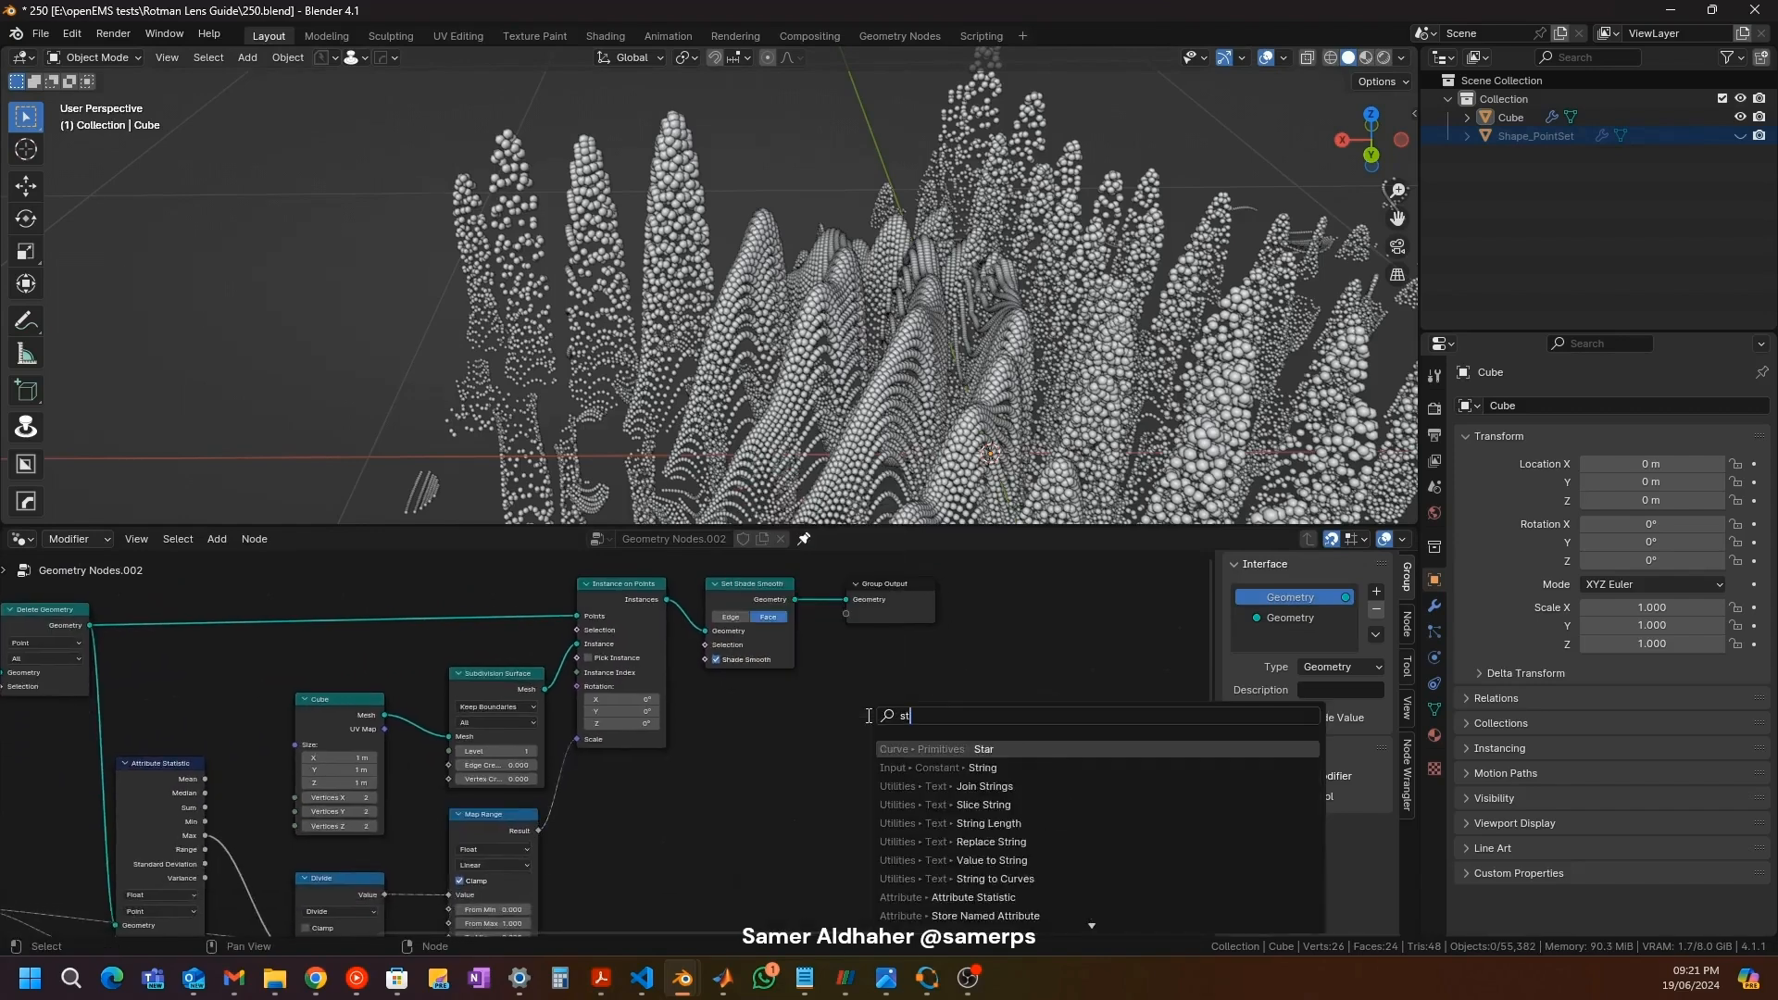
key(Return)
click(649, 742)
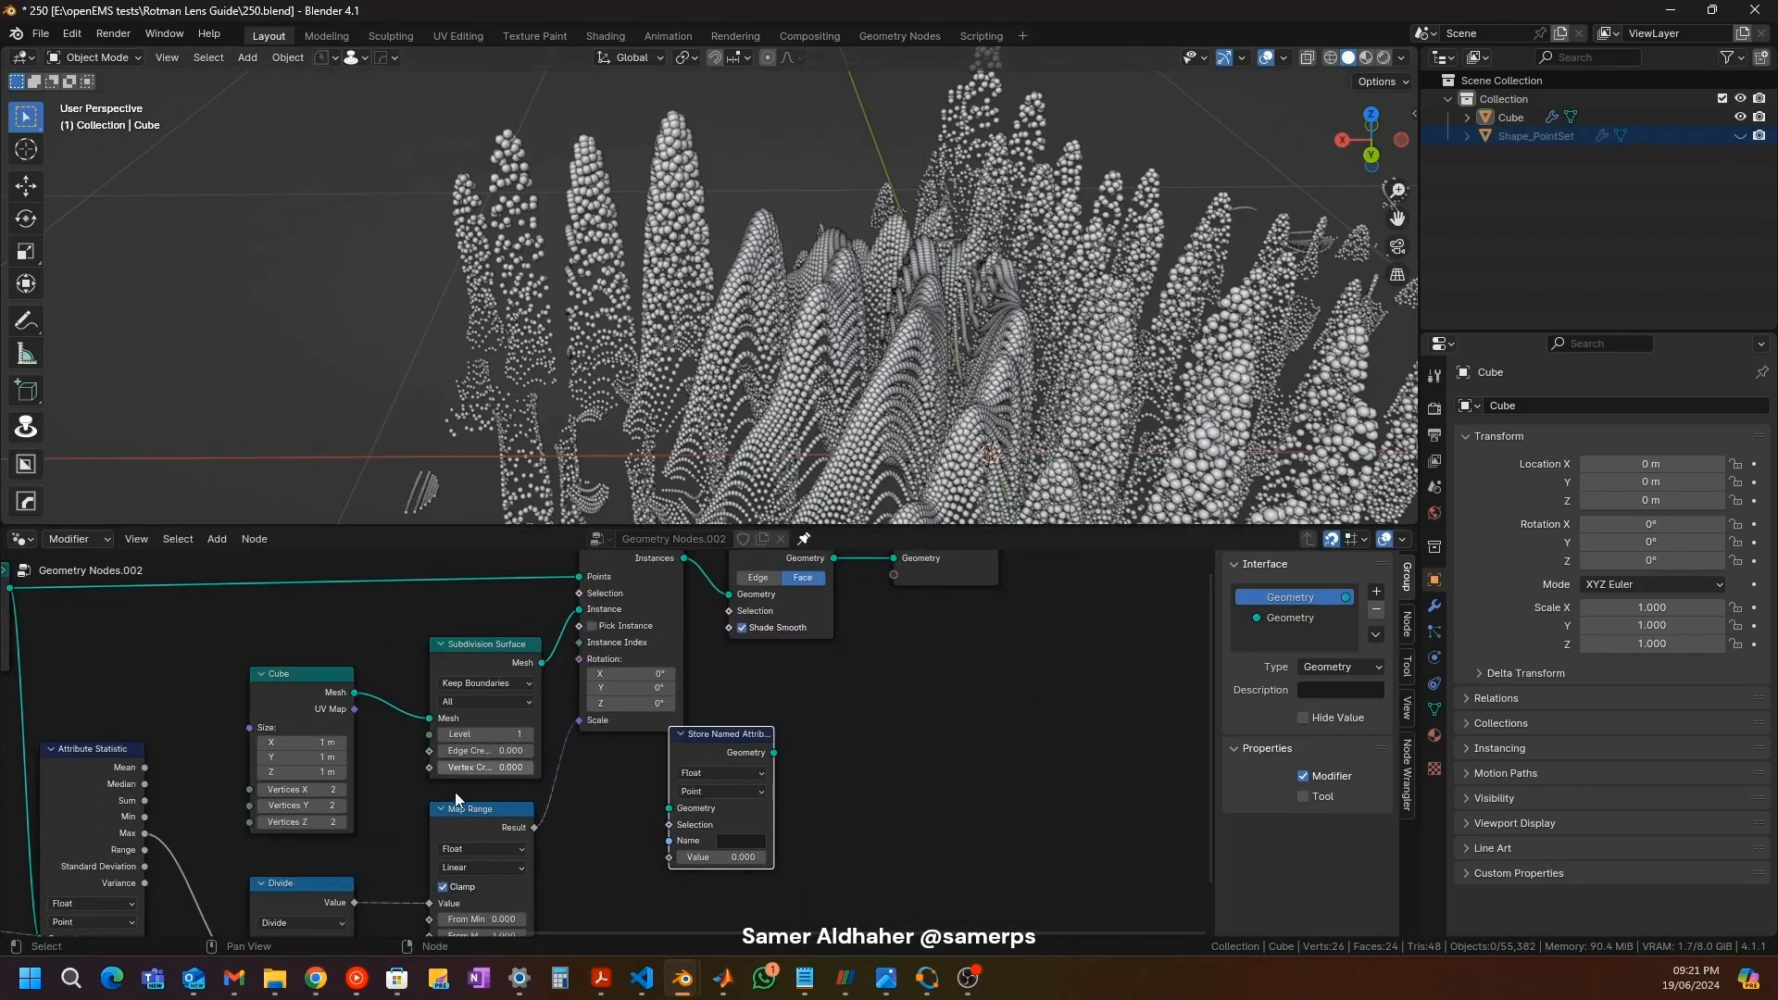
scroll(554, 744, up, 1)
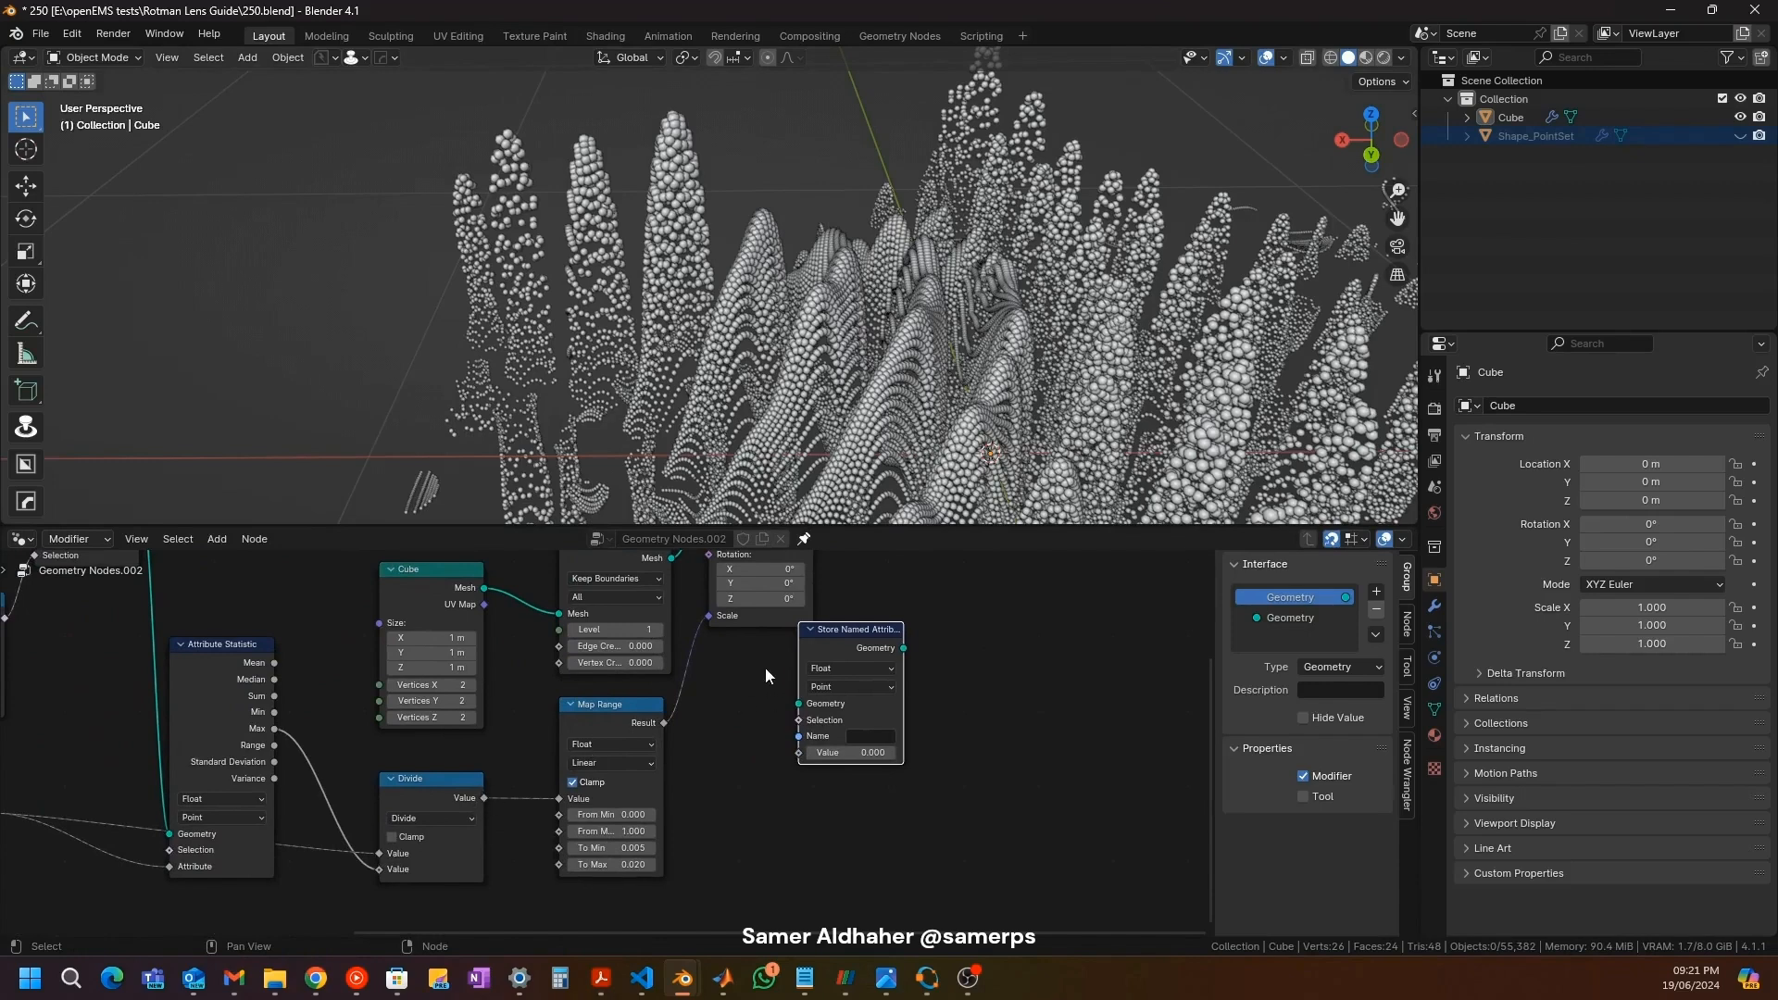
Step: Insert Store Named Attribute between Instance on Points and Set Shade Smooth, and name its attribute pos_norm
middle_drag(765, 679, 542, 819)
drag(691, 593, 855, 579)
scroll(576, 407, up, 3)
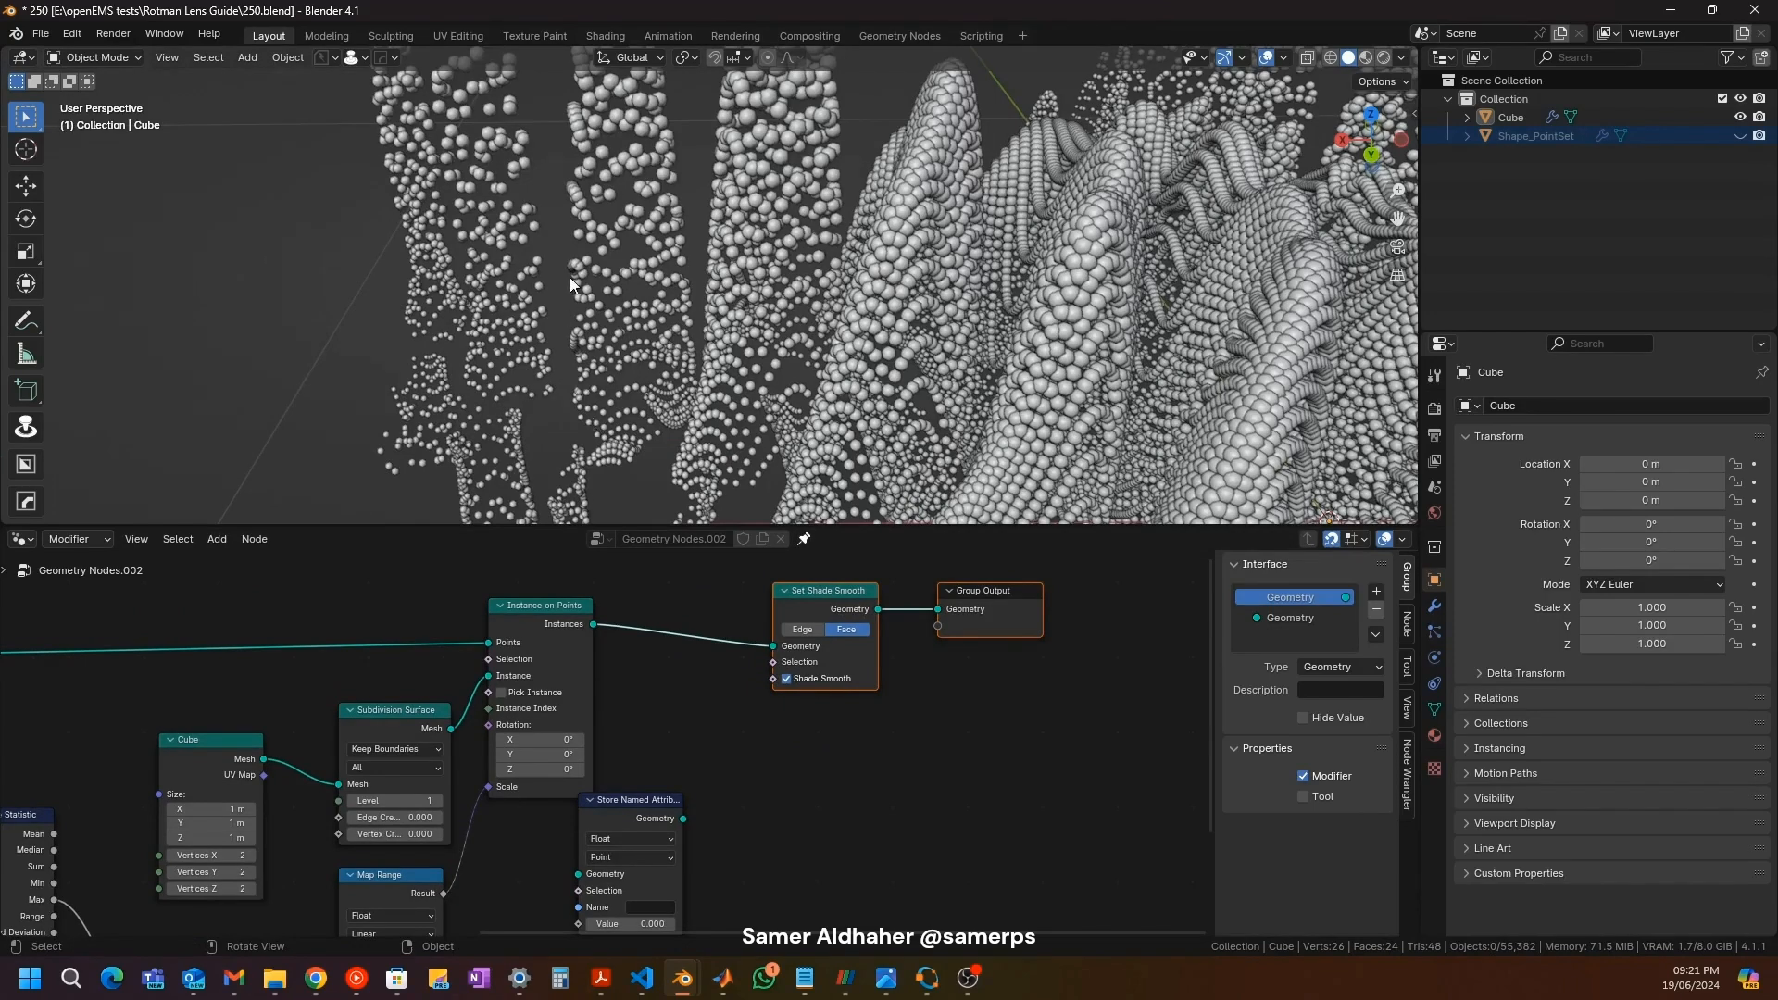
middle_drag(670, 598, 714, 553)
drag(686, 748, 782, 580)
click(801, 683)
text(pos_norm)
key(Return)
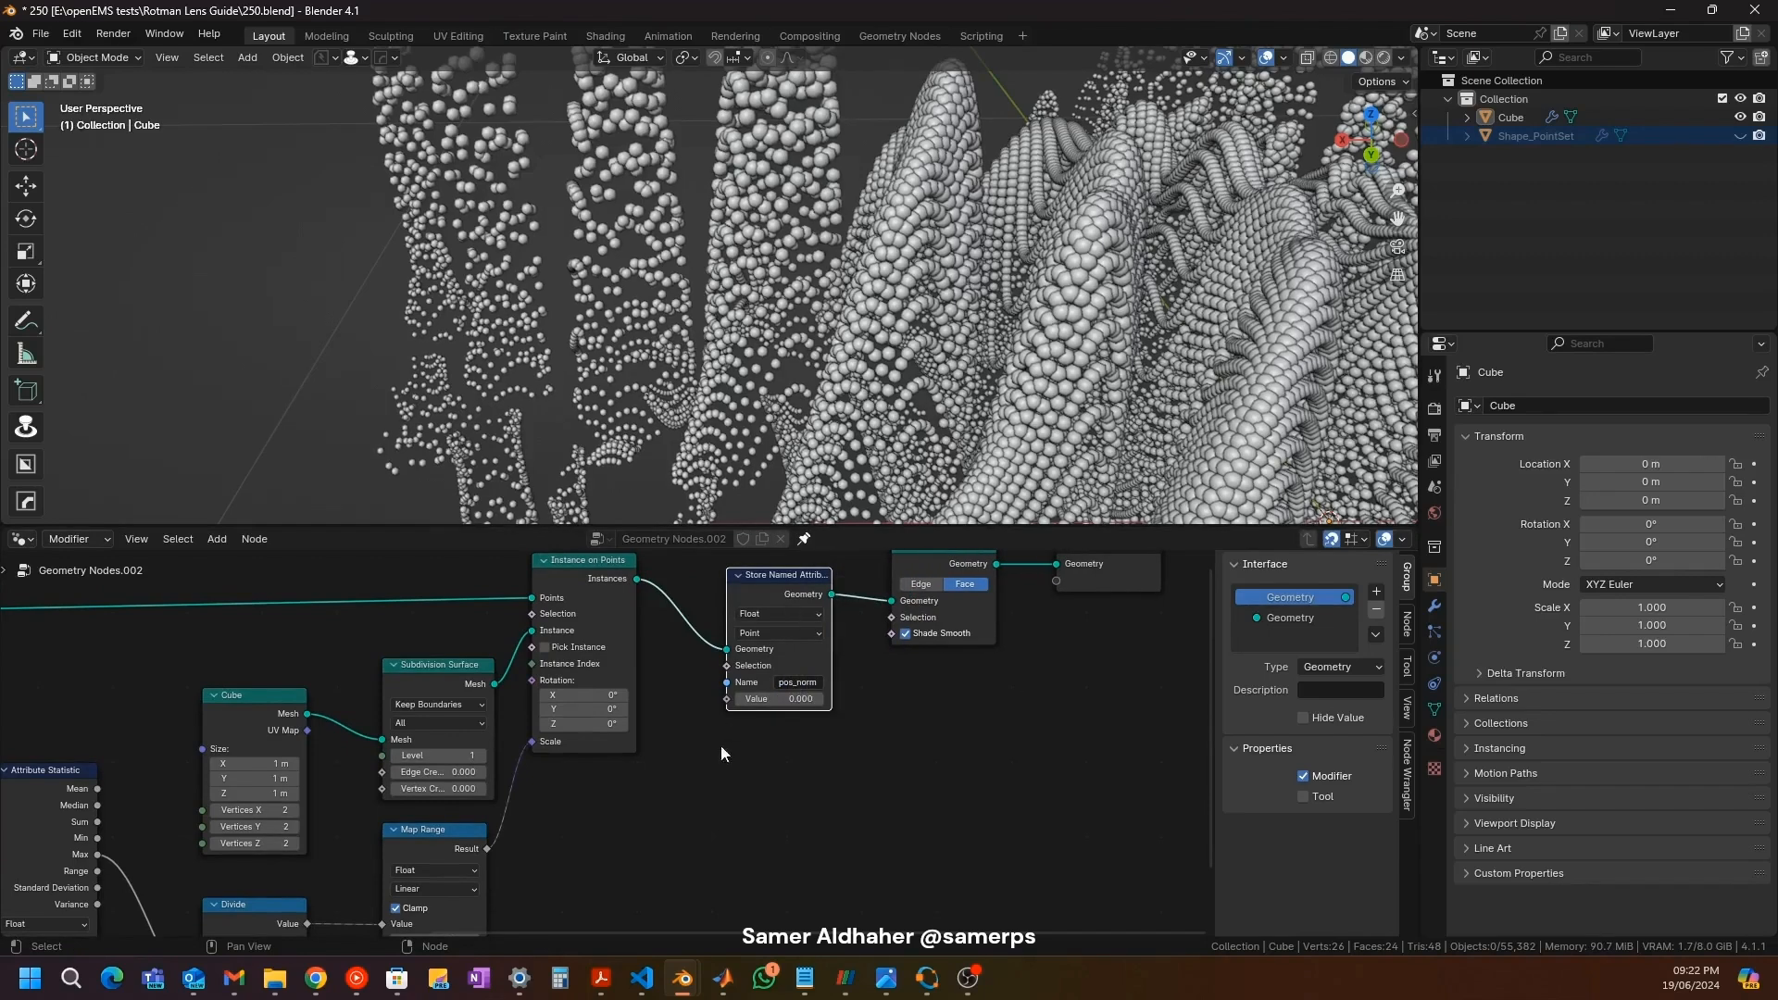
Step: Feed the normalised field value into the Value input of the Store Named Attribute node
middle_drag(722, 721, 825, 716)
middle_drag(620, 791, 667, 715)
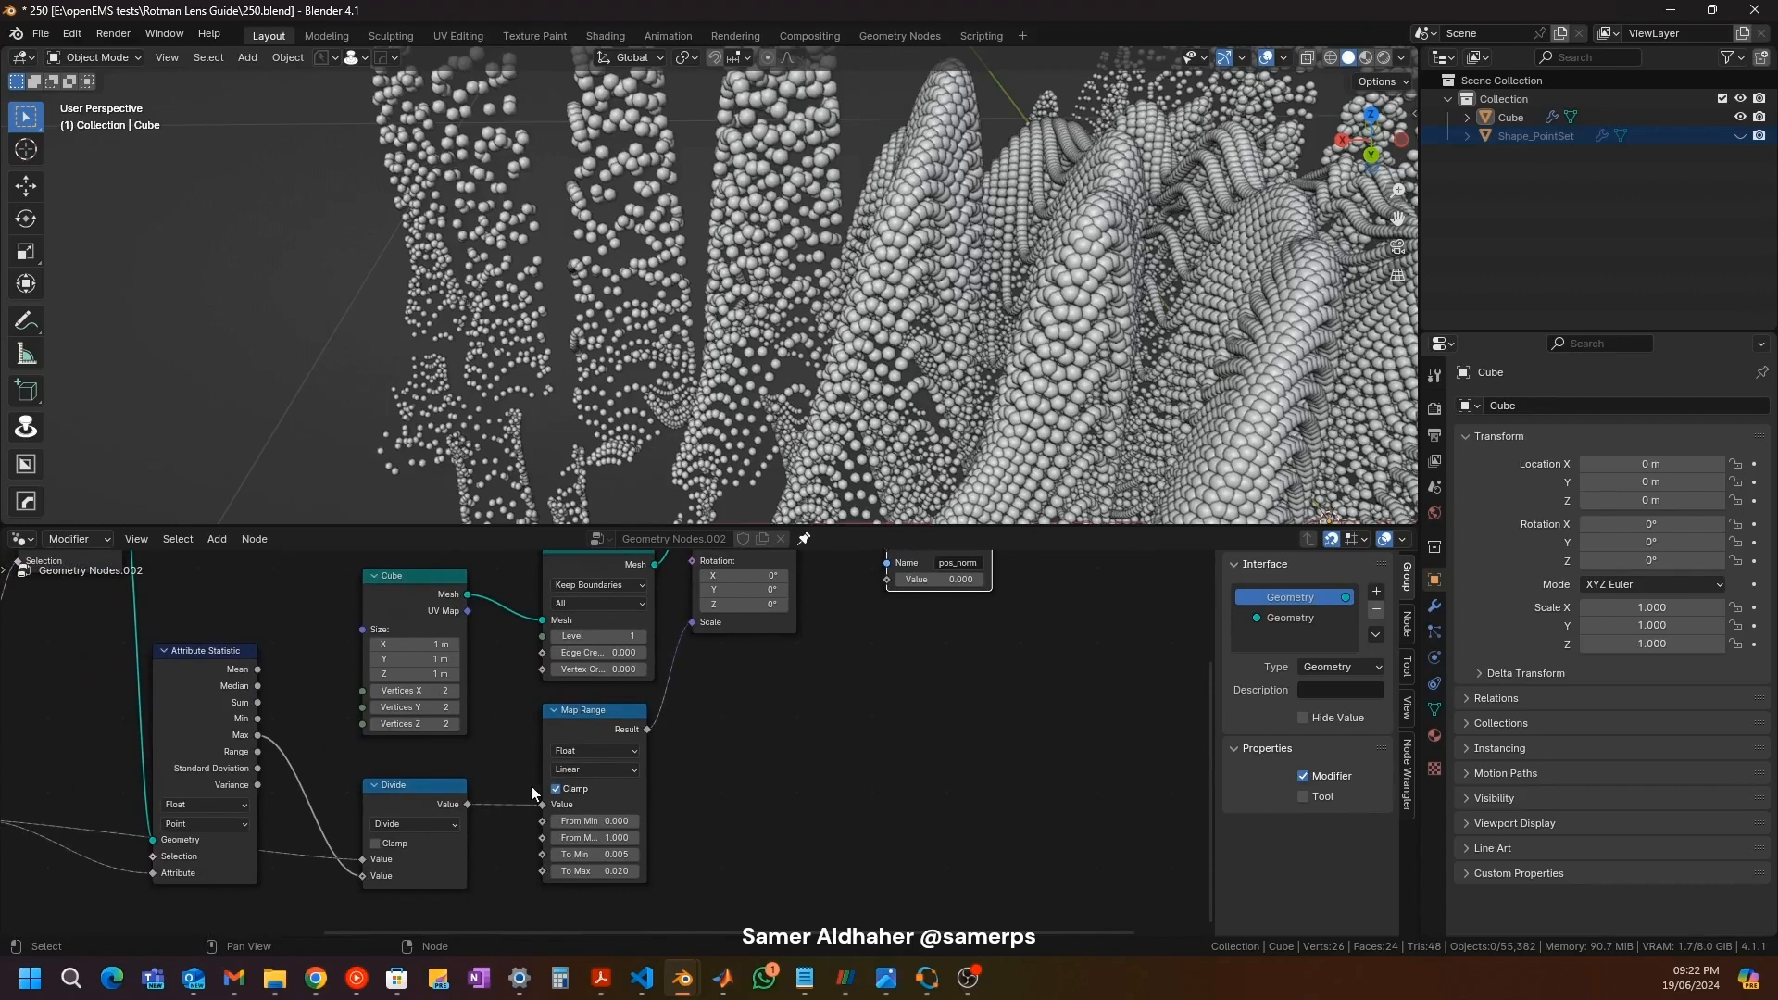
middle_drag(499, 728, 474, 759)
drag(621, 760, 861, 610)
Step: Rename the geometry node group as openEMSvis
double_click(685, 539)
text(openEM)
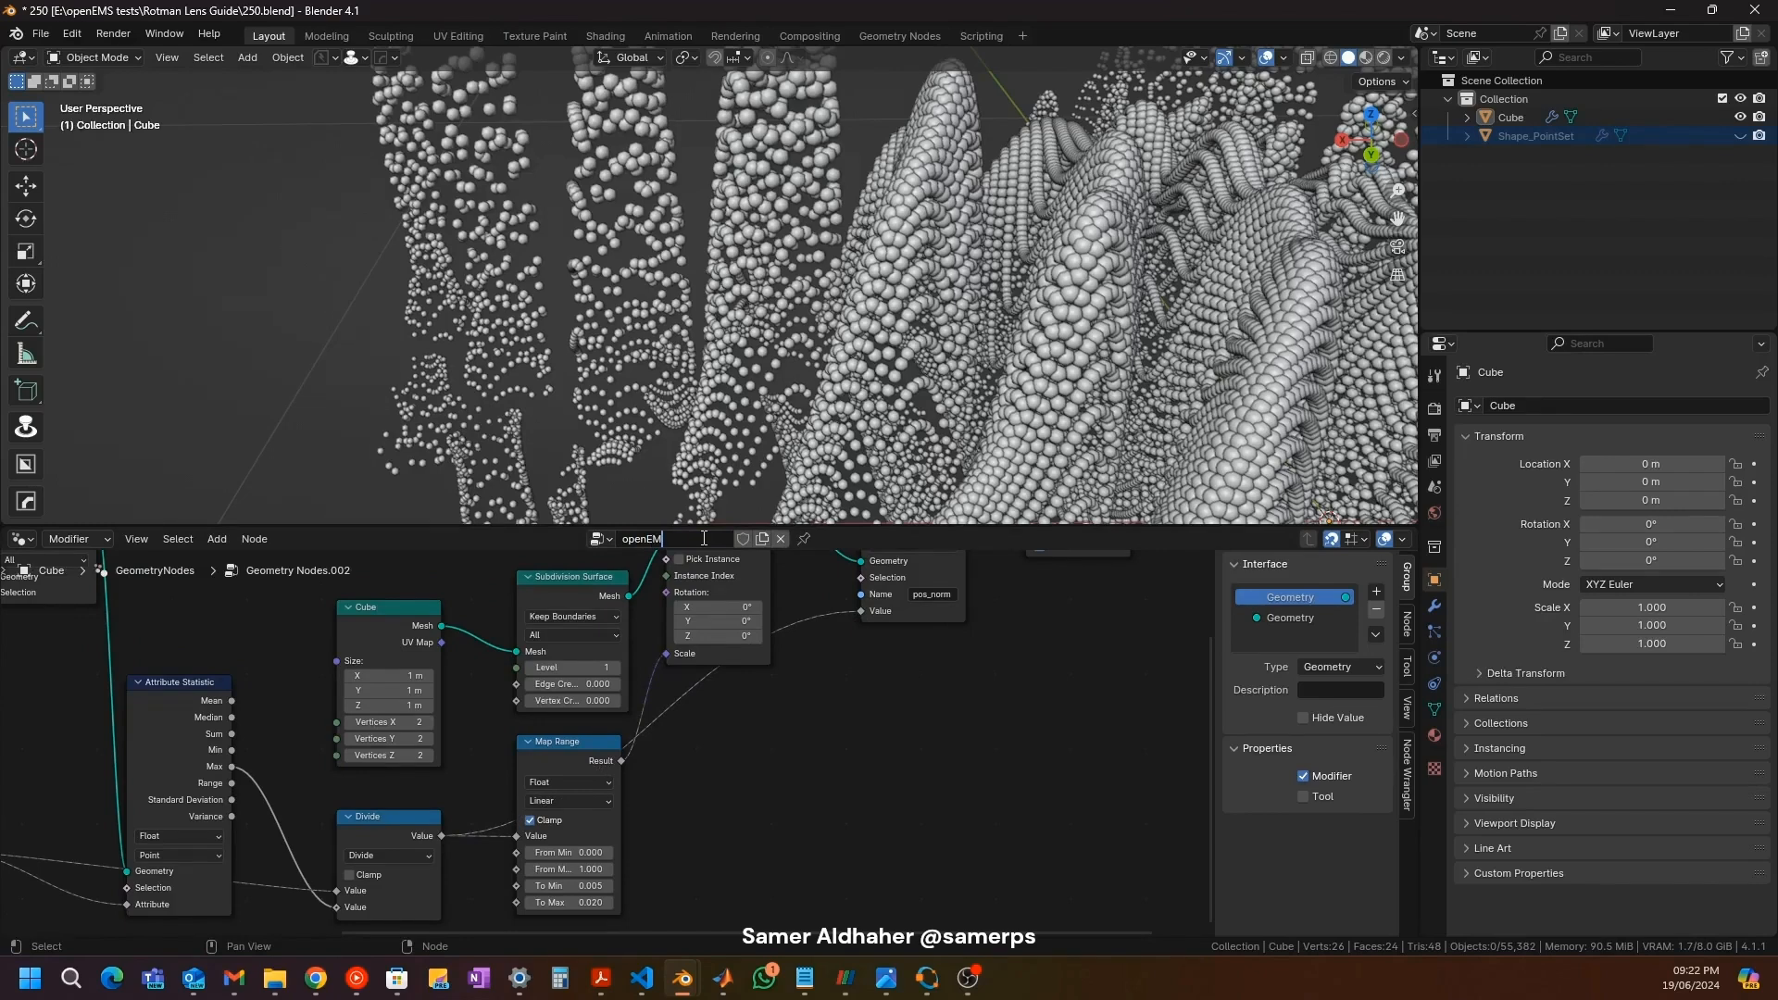
text(Svis)
key(Return)
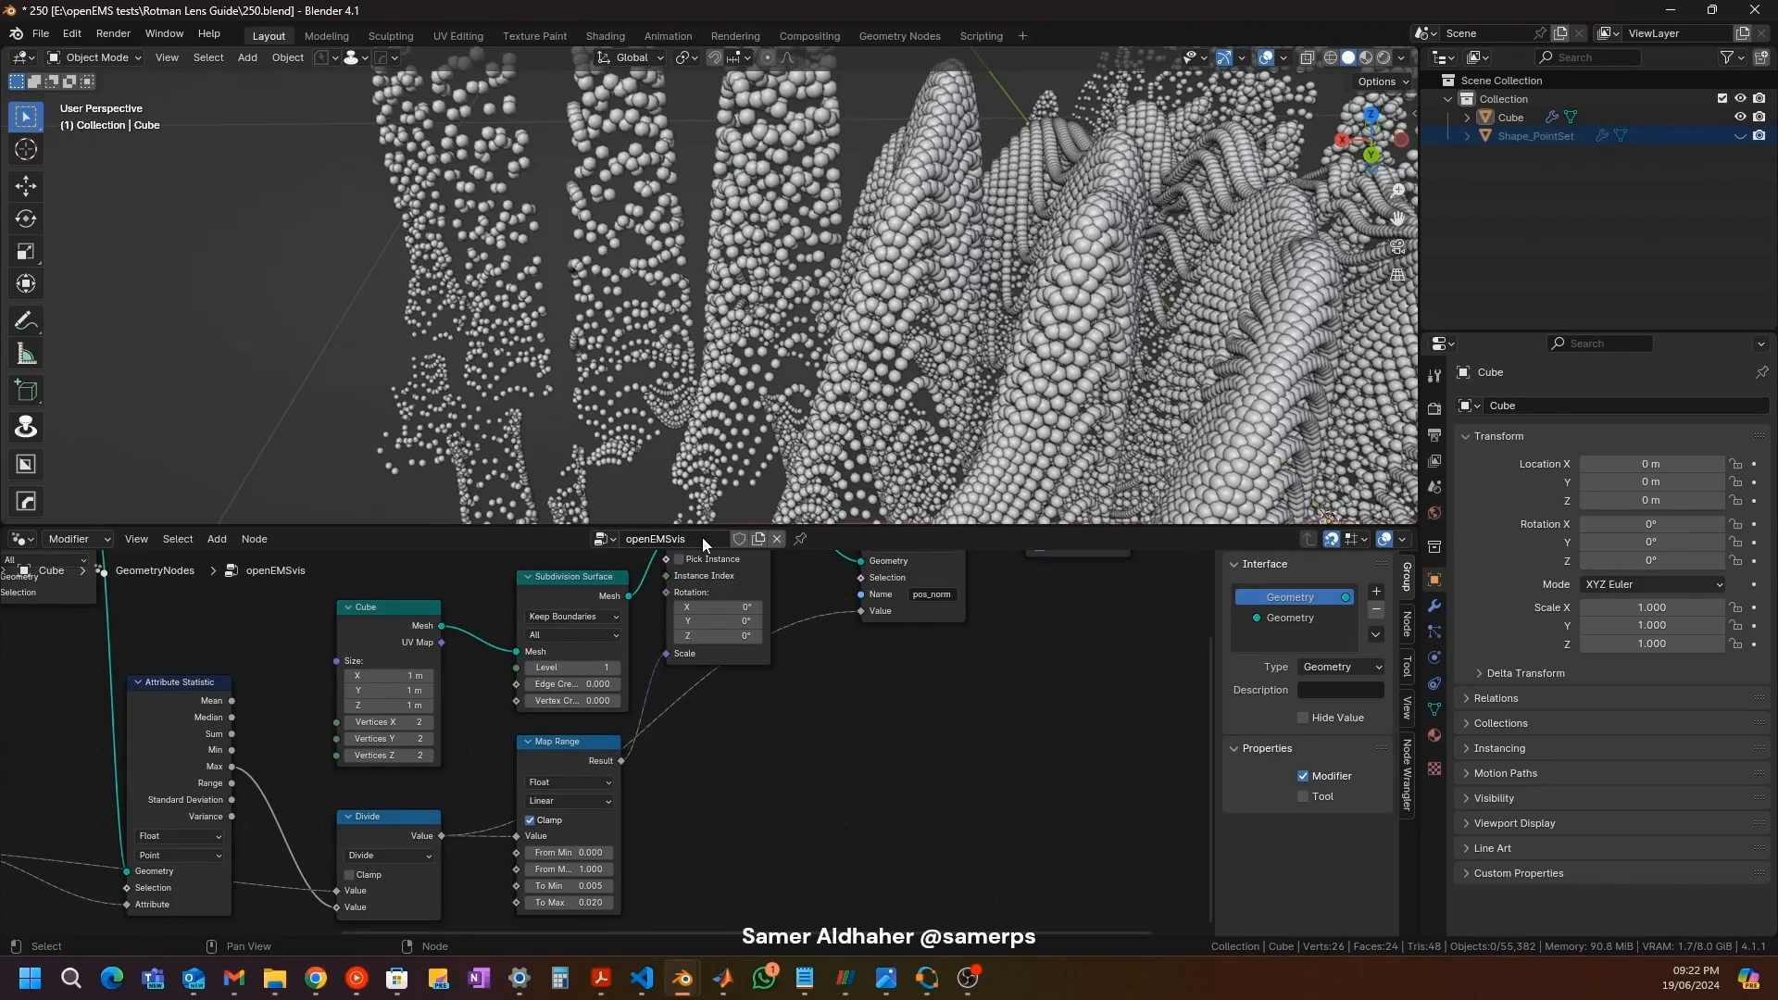
Step: Insert a Set Material node between Set Shade Smooth and Group Output
middle_drag(932, 686, 562, 889)
drag(861, 683, 978, 681)
key(shift+a)
text(set ma)
key(Return)
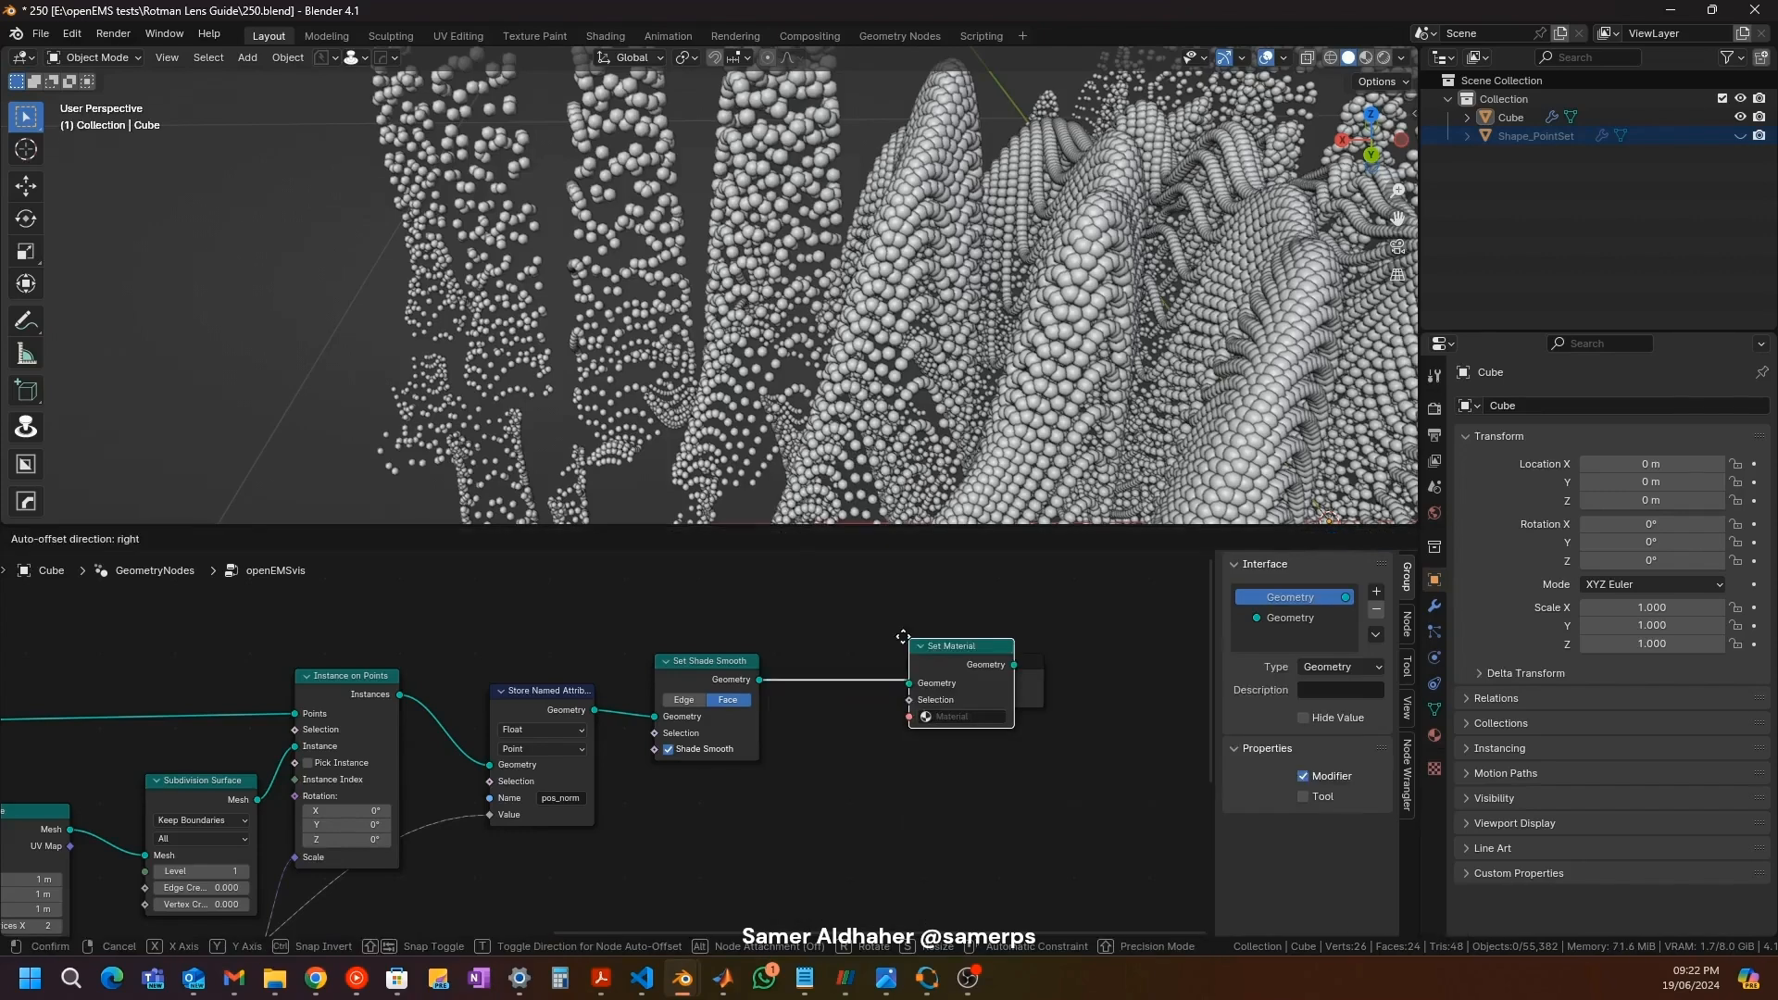
click(843, 641)
Step: Create a new material named openEMS_material on the Cube and assign it in the Set Material node
click(1436, 734)
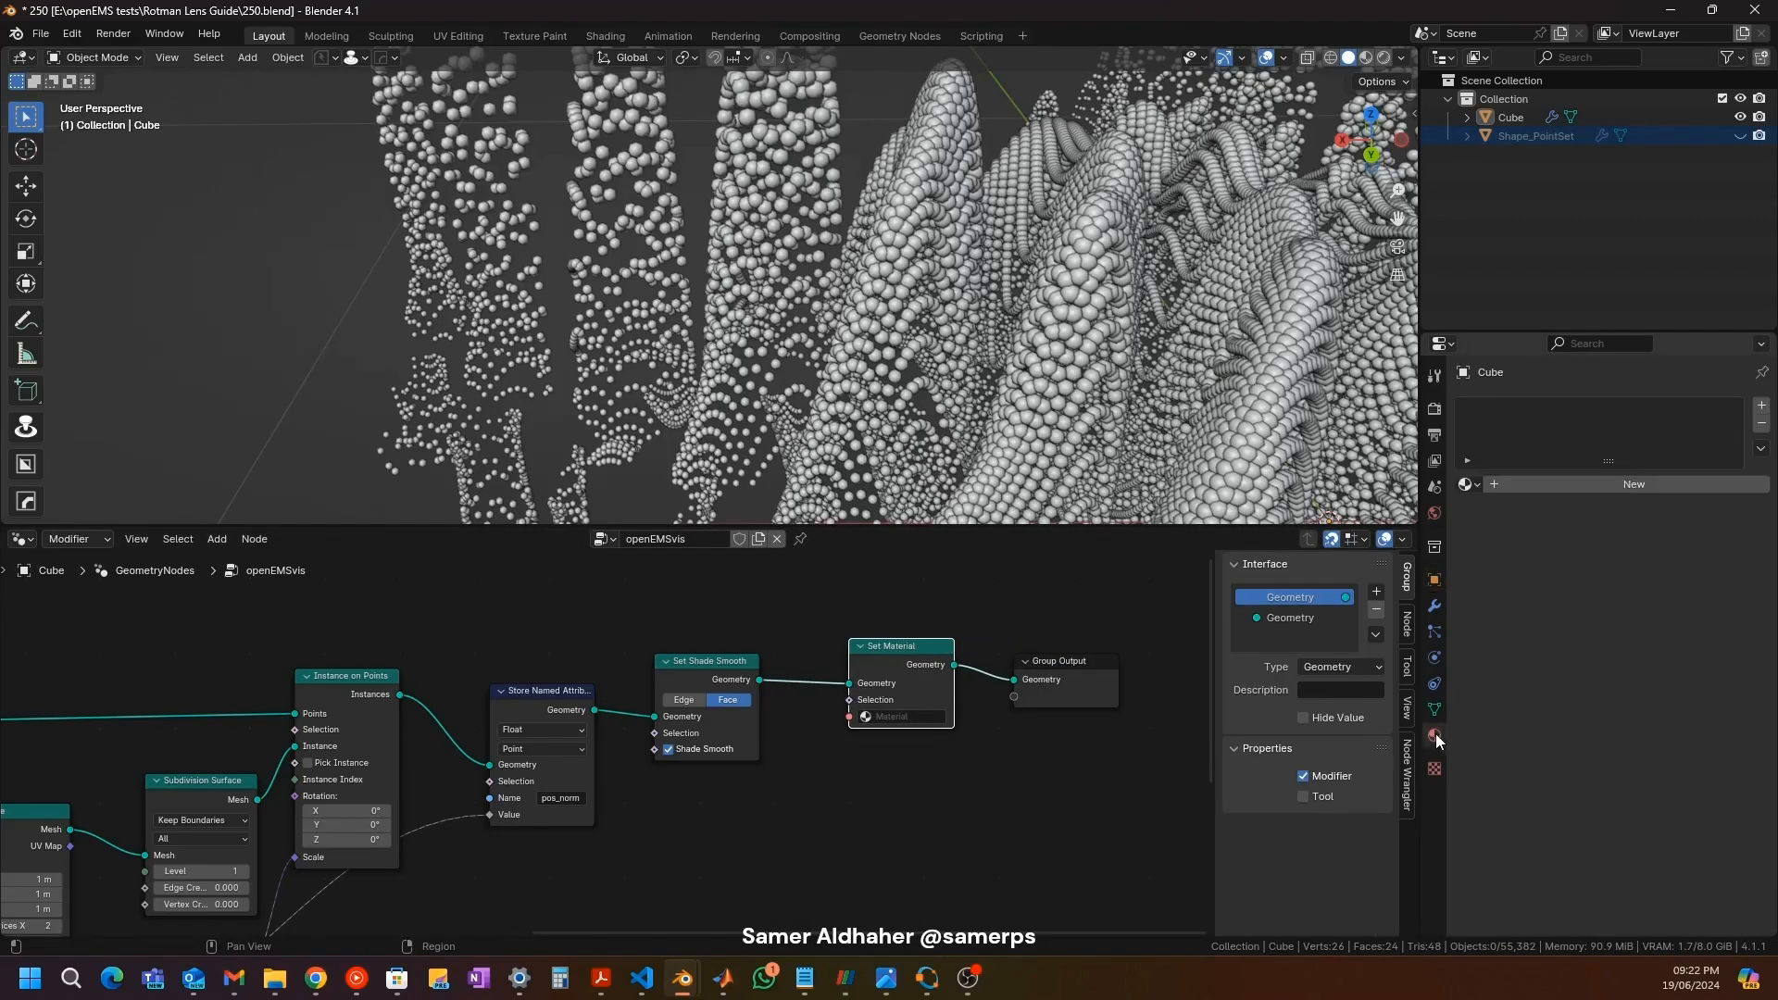
click(1518, 489)
text(openEMS_)
key(Return)
click(903, 717)
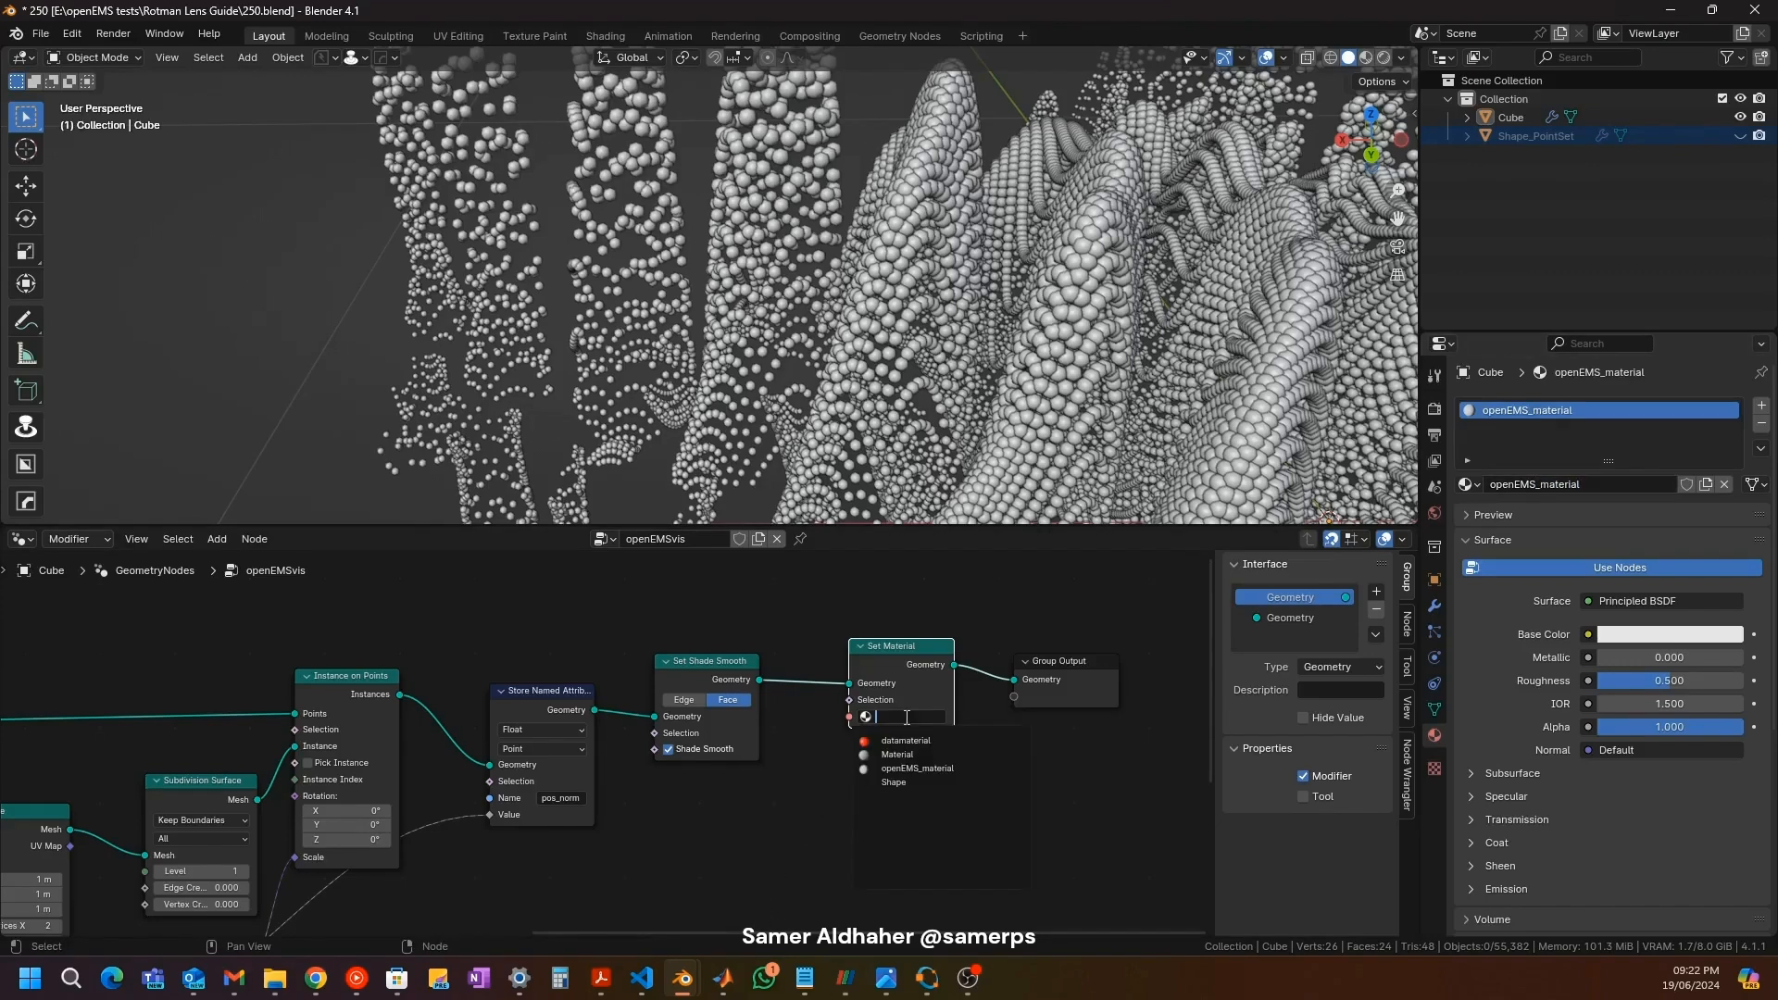
click(924, 768)
Step: Change the node area to the Shader Editor and frame the openEMS_material node tree
click(18, 540)
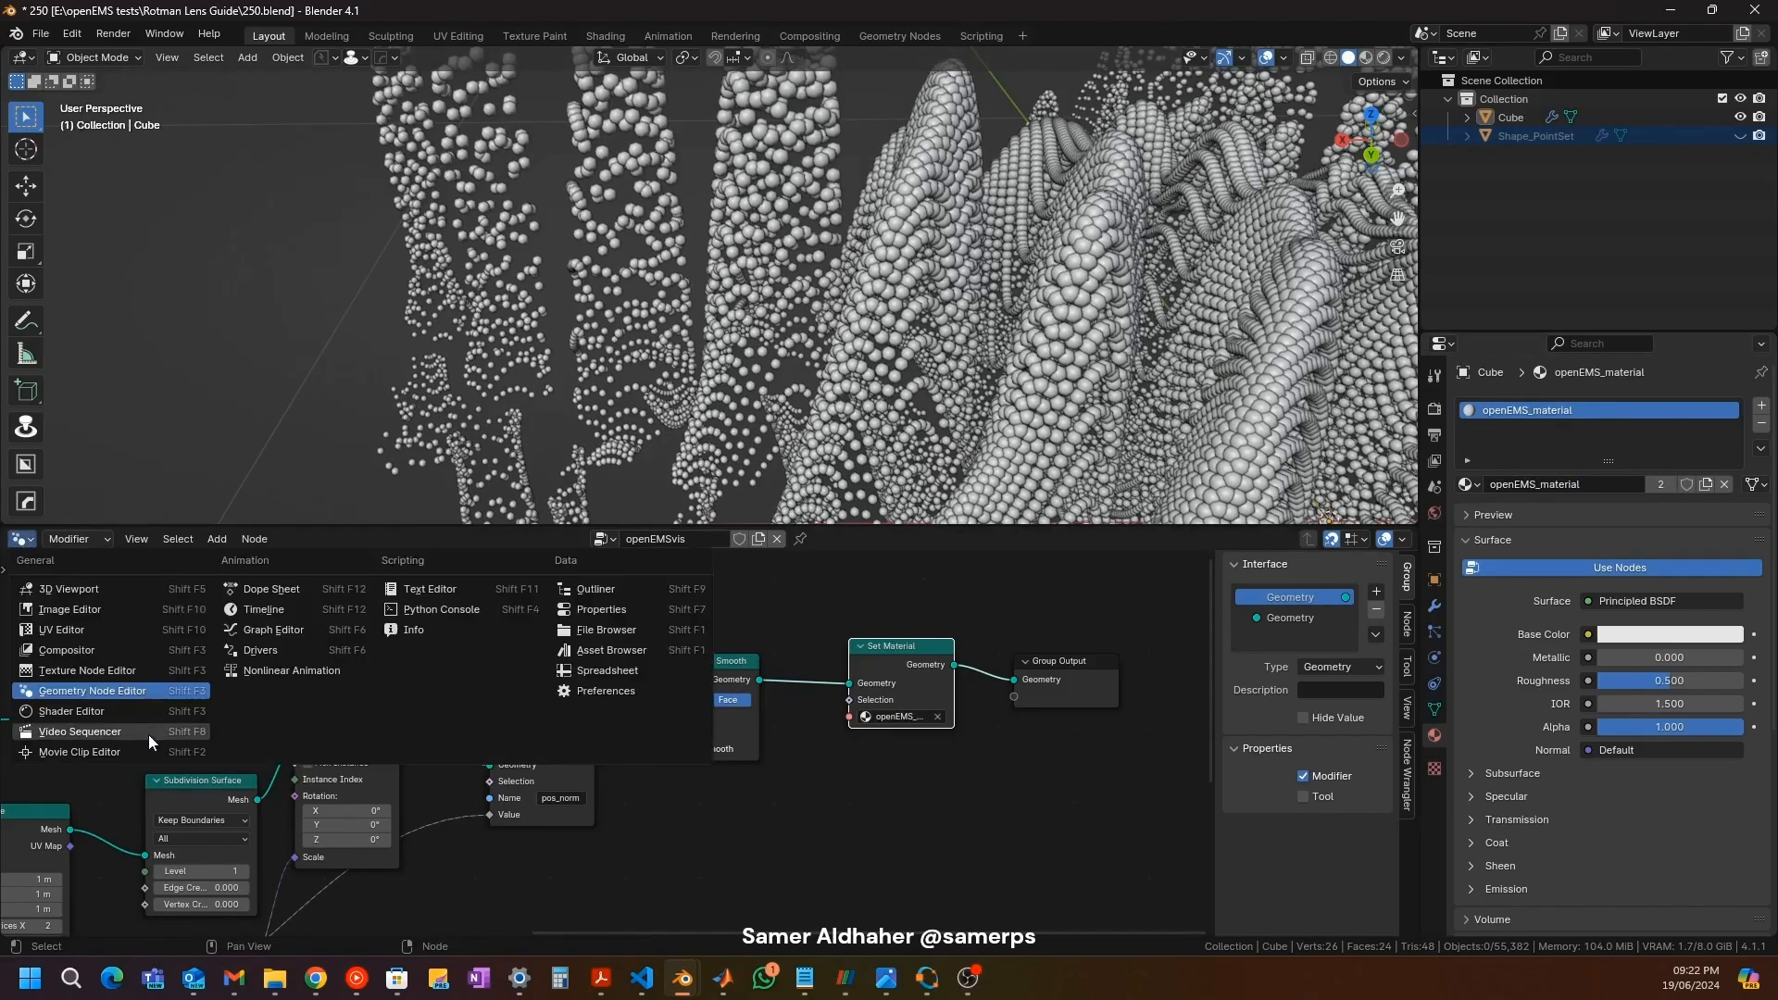
click(125, 702)
key(Home)
middle_drag(249, 668, 652, 671)
Step: Look up the modifier's named attributes and add an Attribute node named pos_norm beside the Principled BSDF
click(1435, 604)
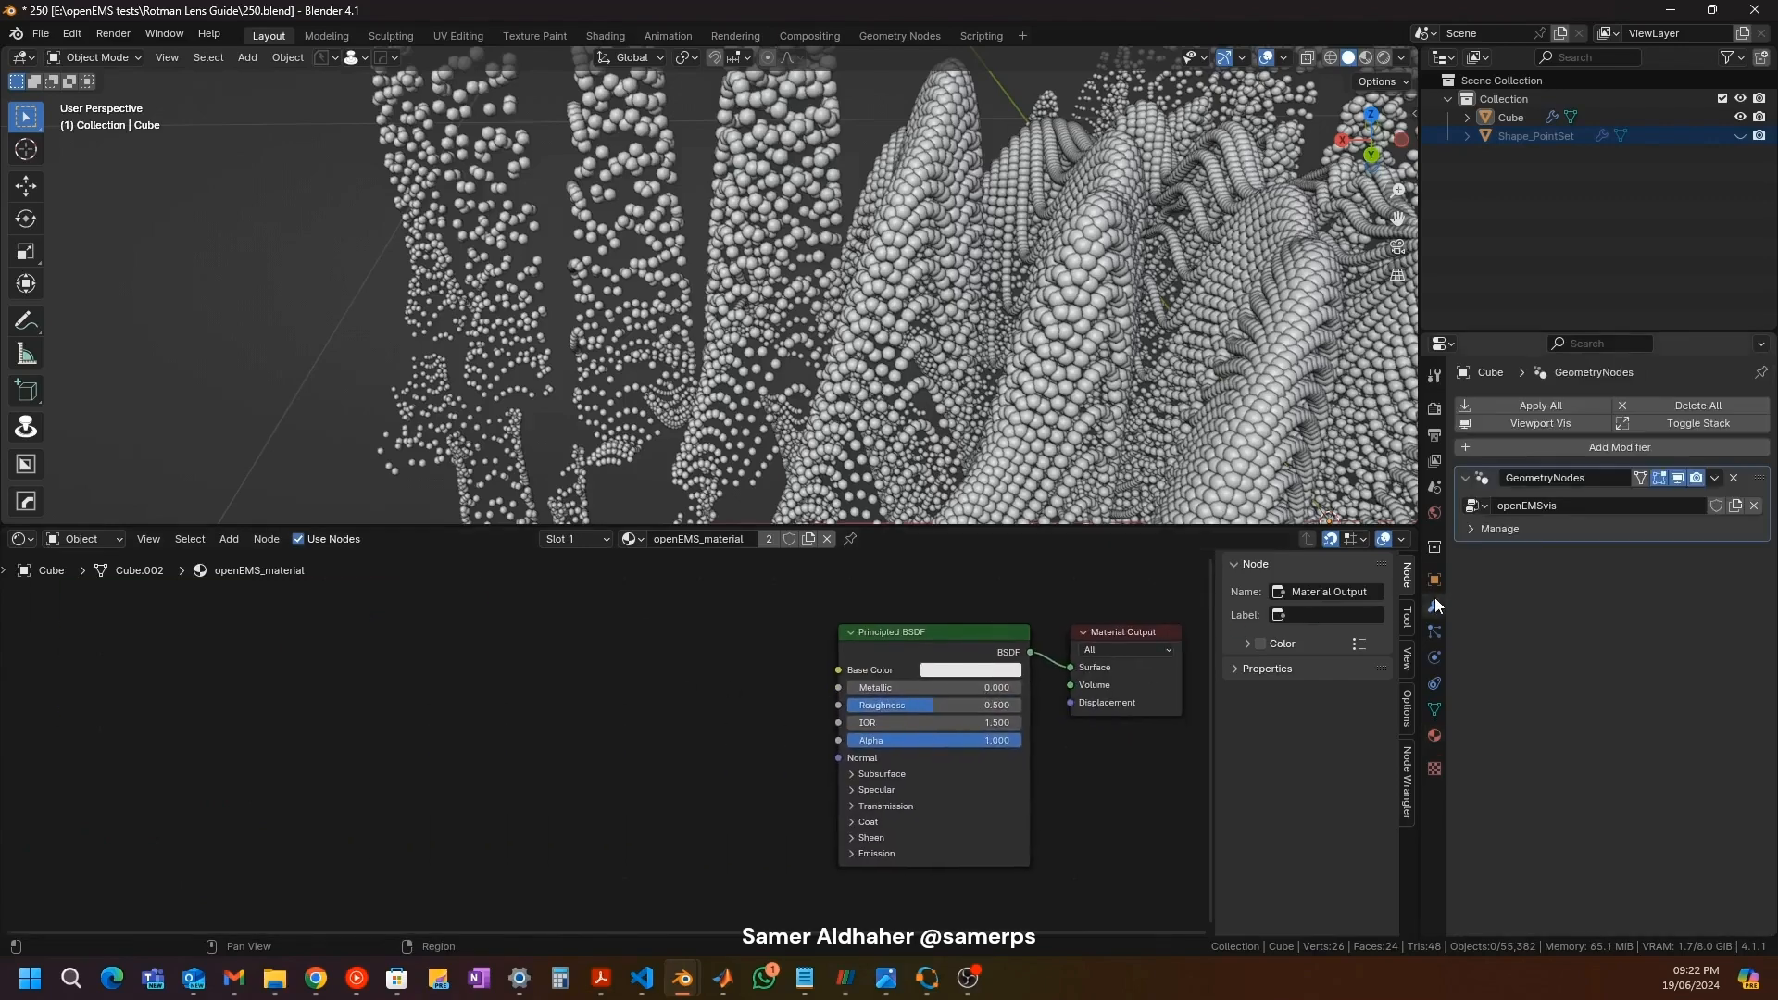
click(1472, 528)
click(1487, 578)
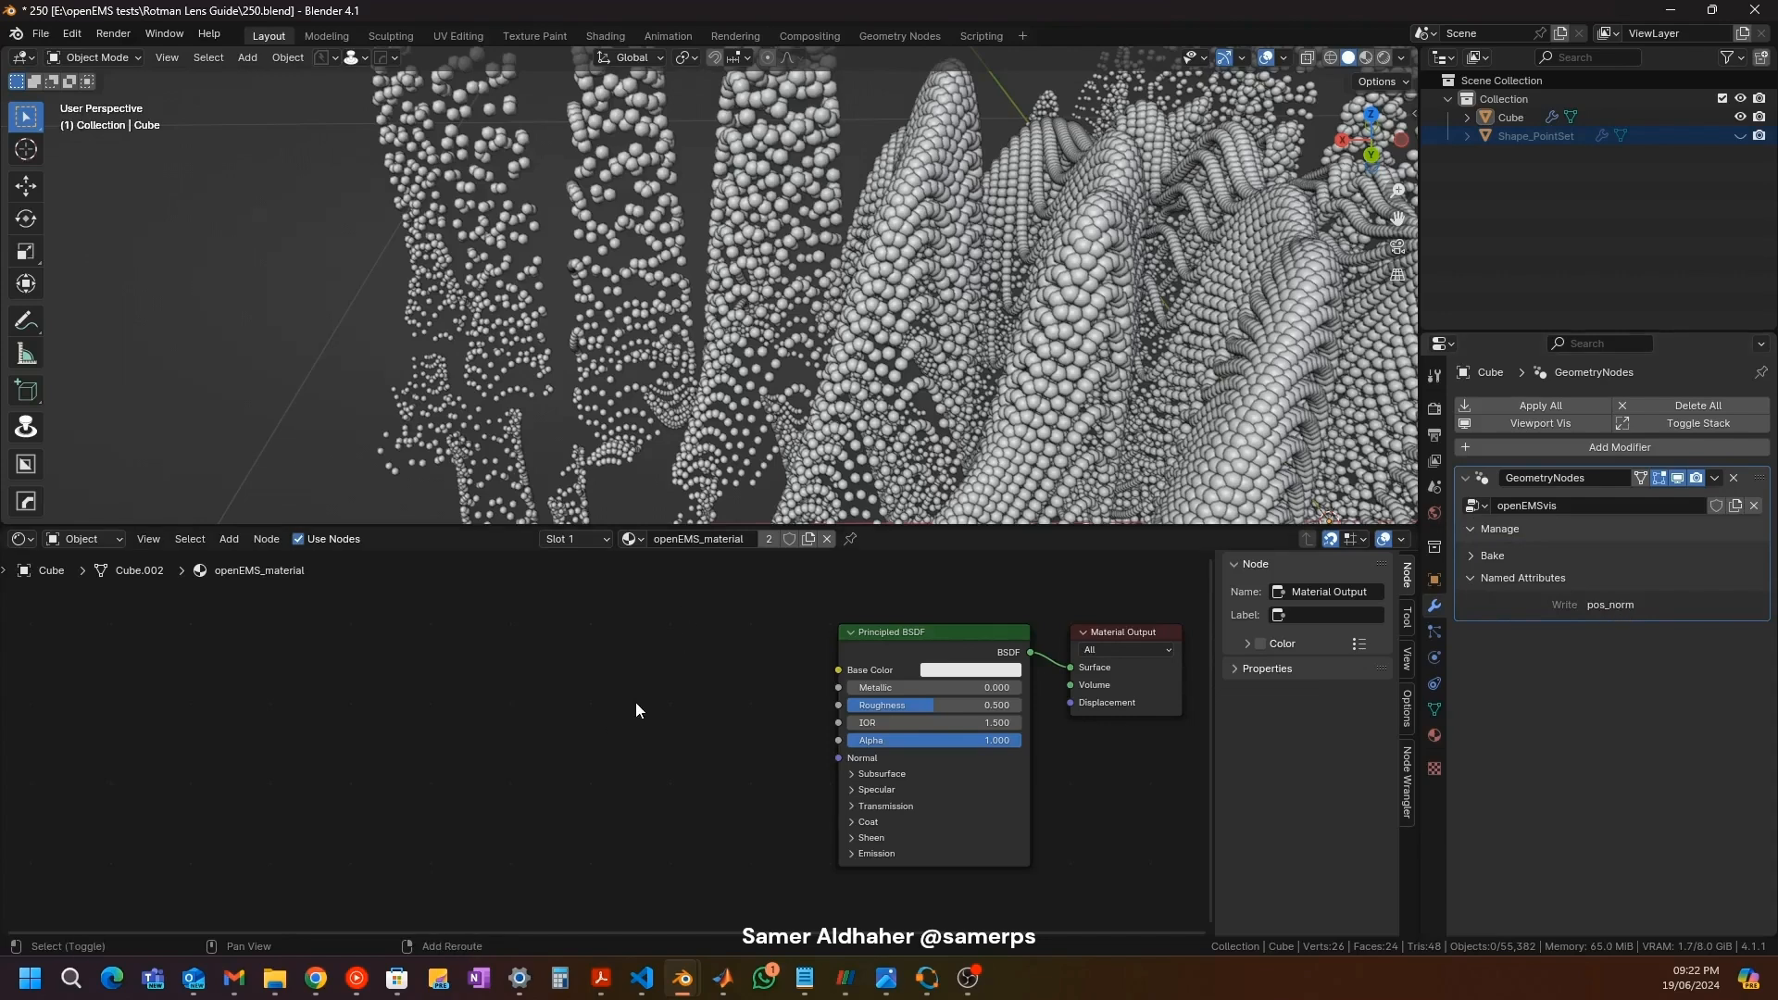
key(shift+a)
text(att)
key(Return)
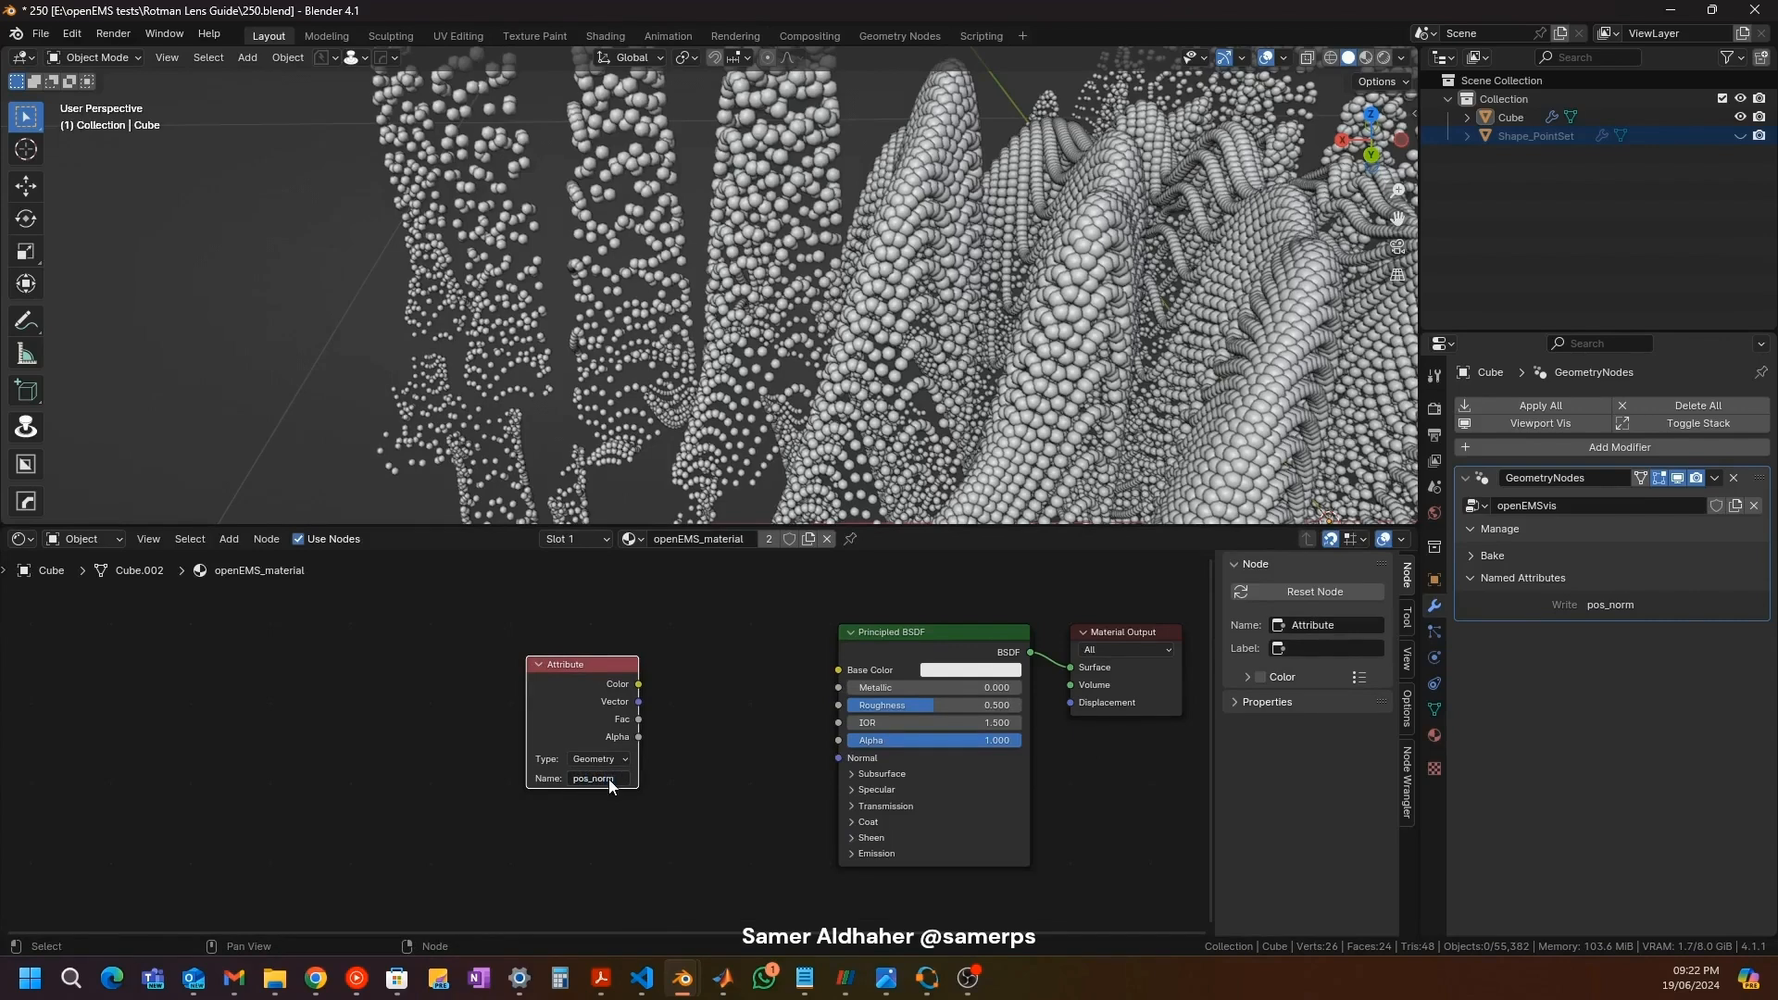
click(475, 686)
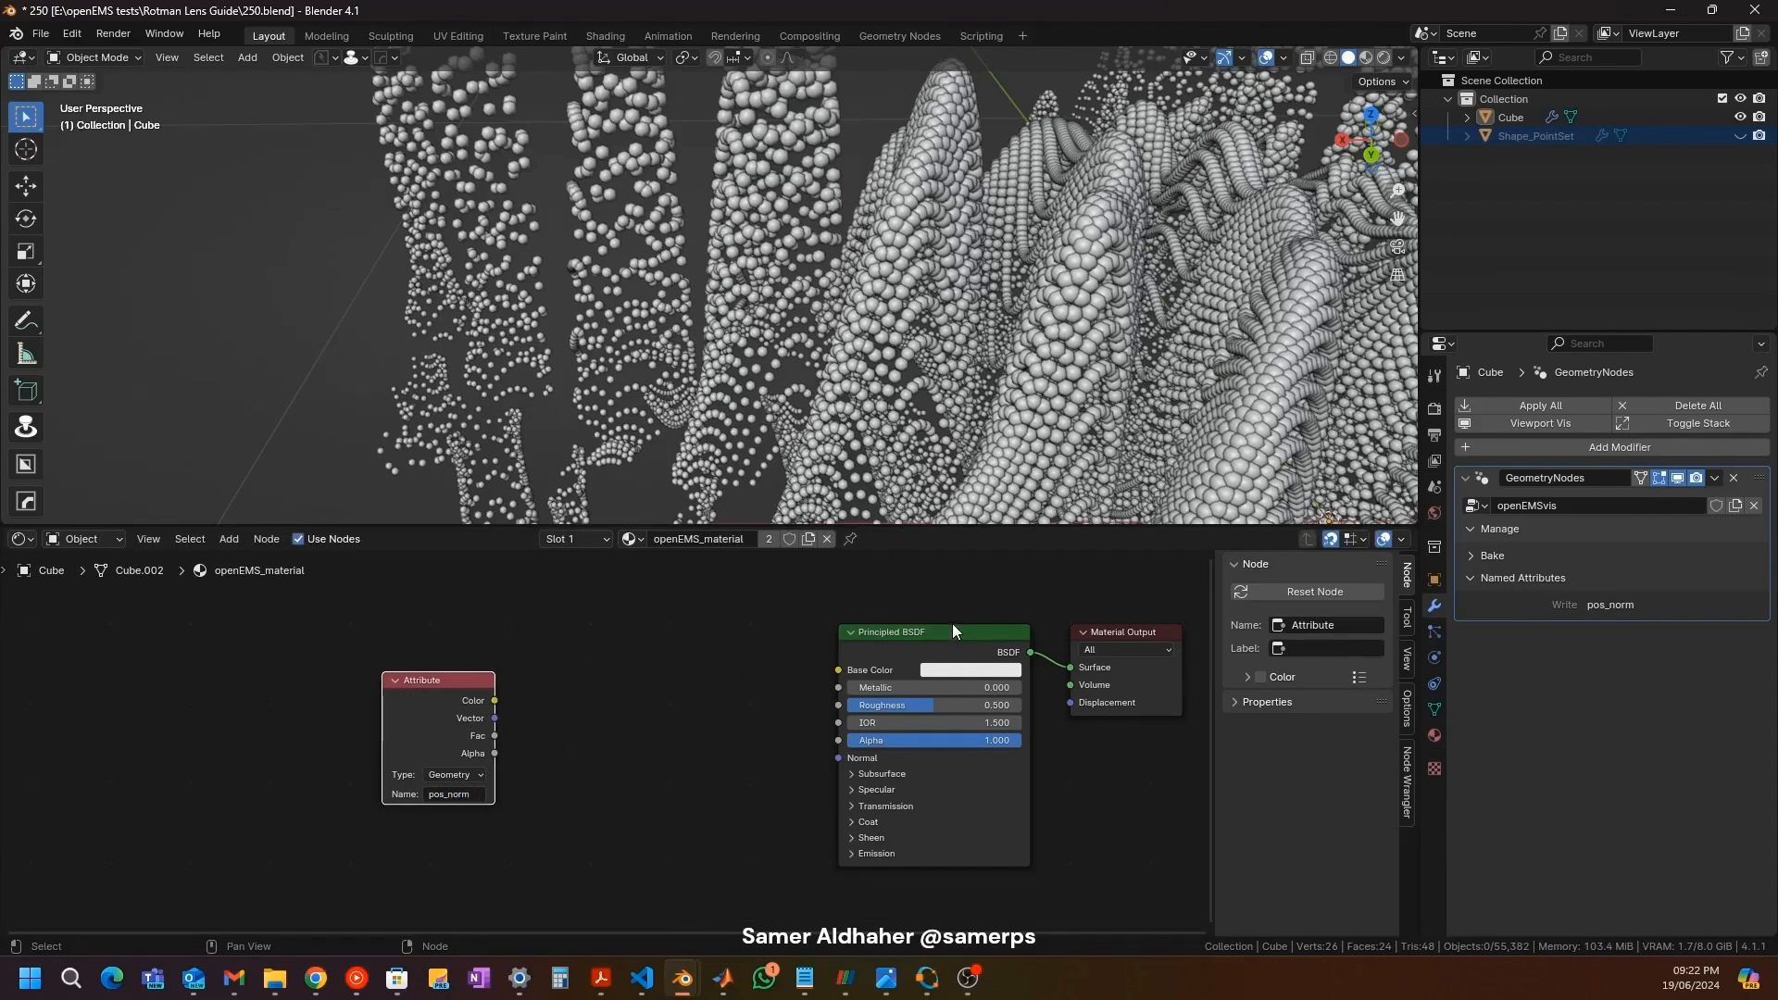
Step: Switch the viewport to Material Preview and preview the Attribute node's outputs on the material surface, ending with Fac
drag(954, 633, 881, 632)
click(1365, 59)
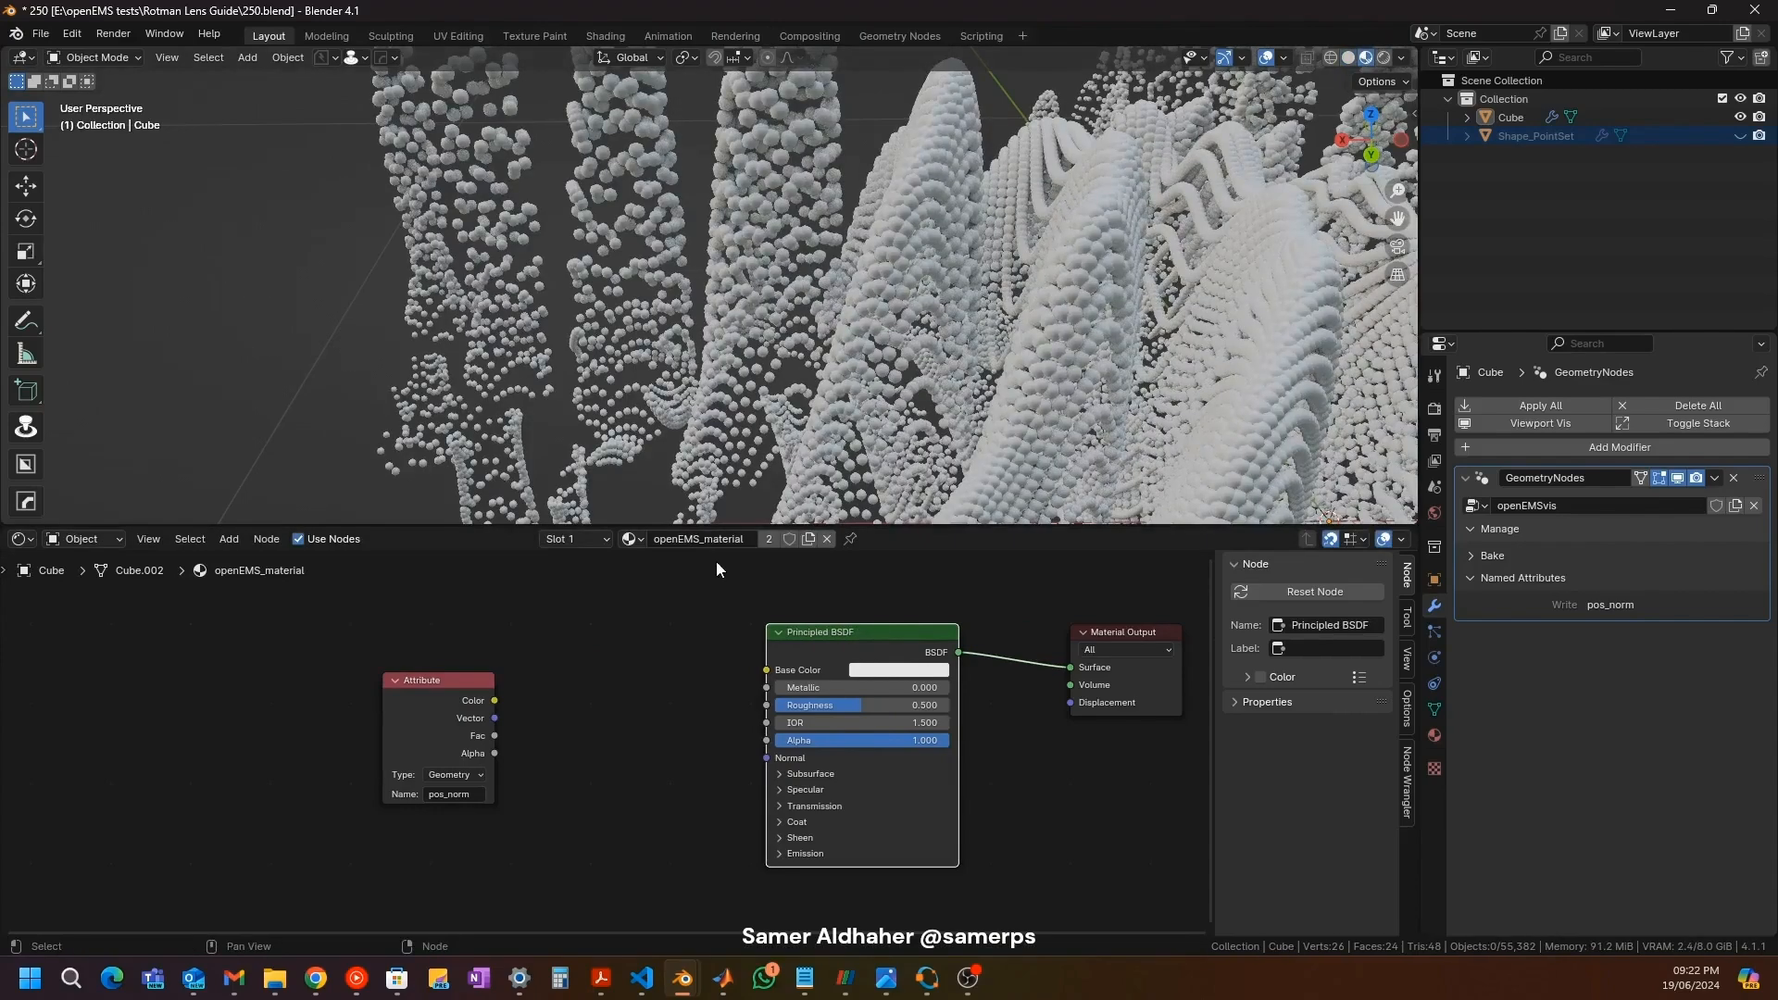
ctrl+shift+click(444, 697)
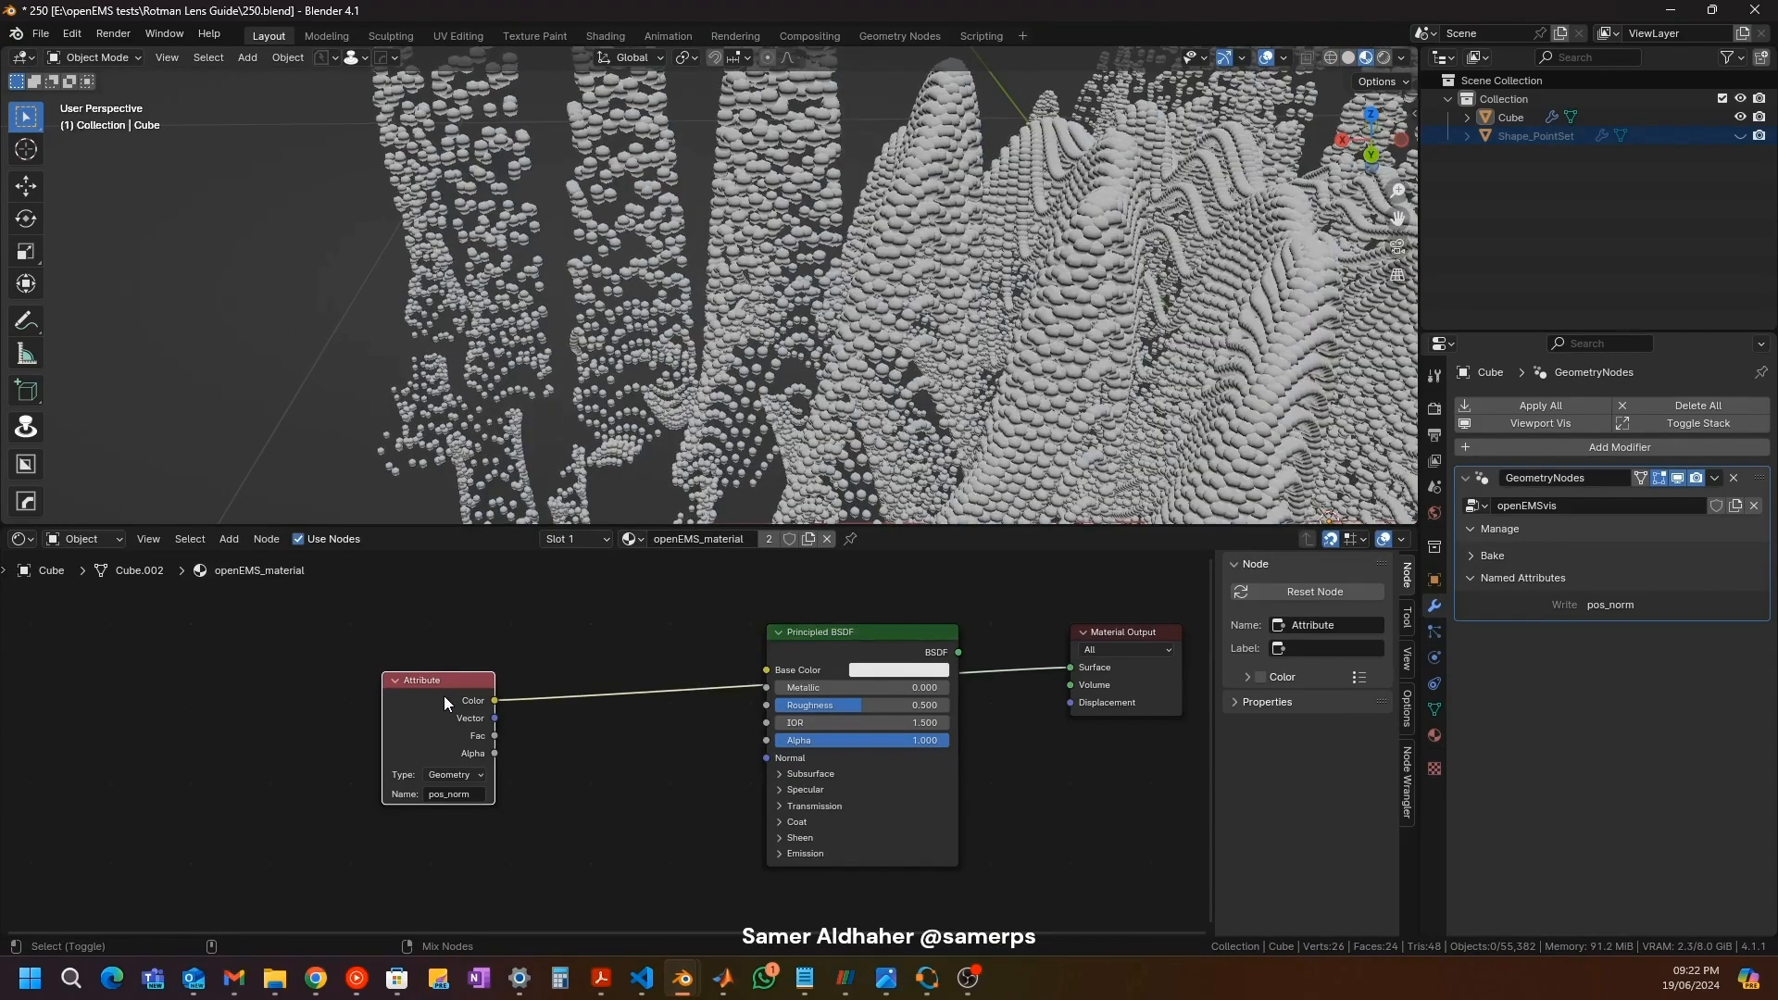
ctrl+shift+click(445, 694)
ctrl+shift+click(444, 694)
scroll(634, 261, down, 3)
middle_drag(633, 262, 859, 208)
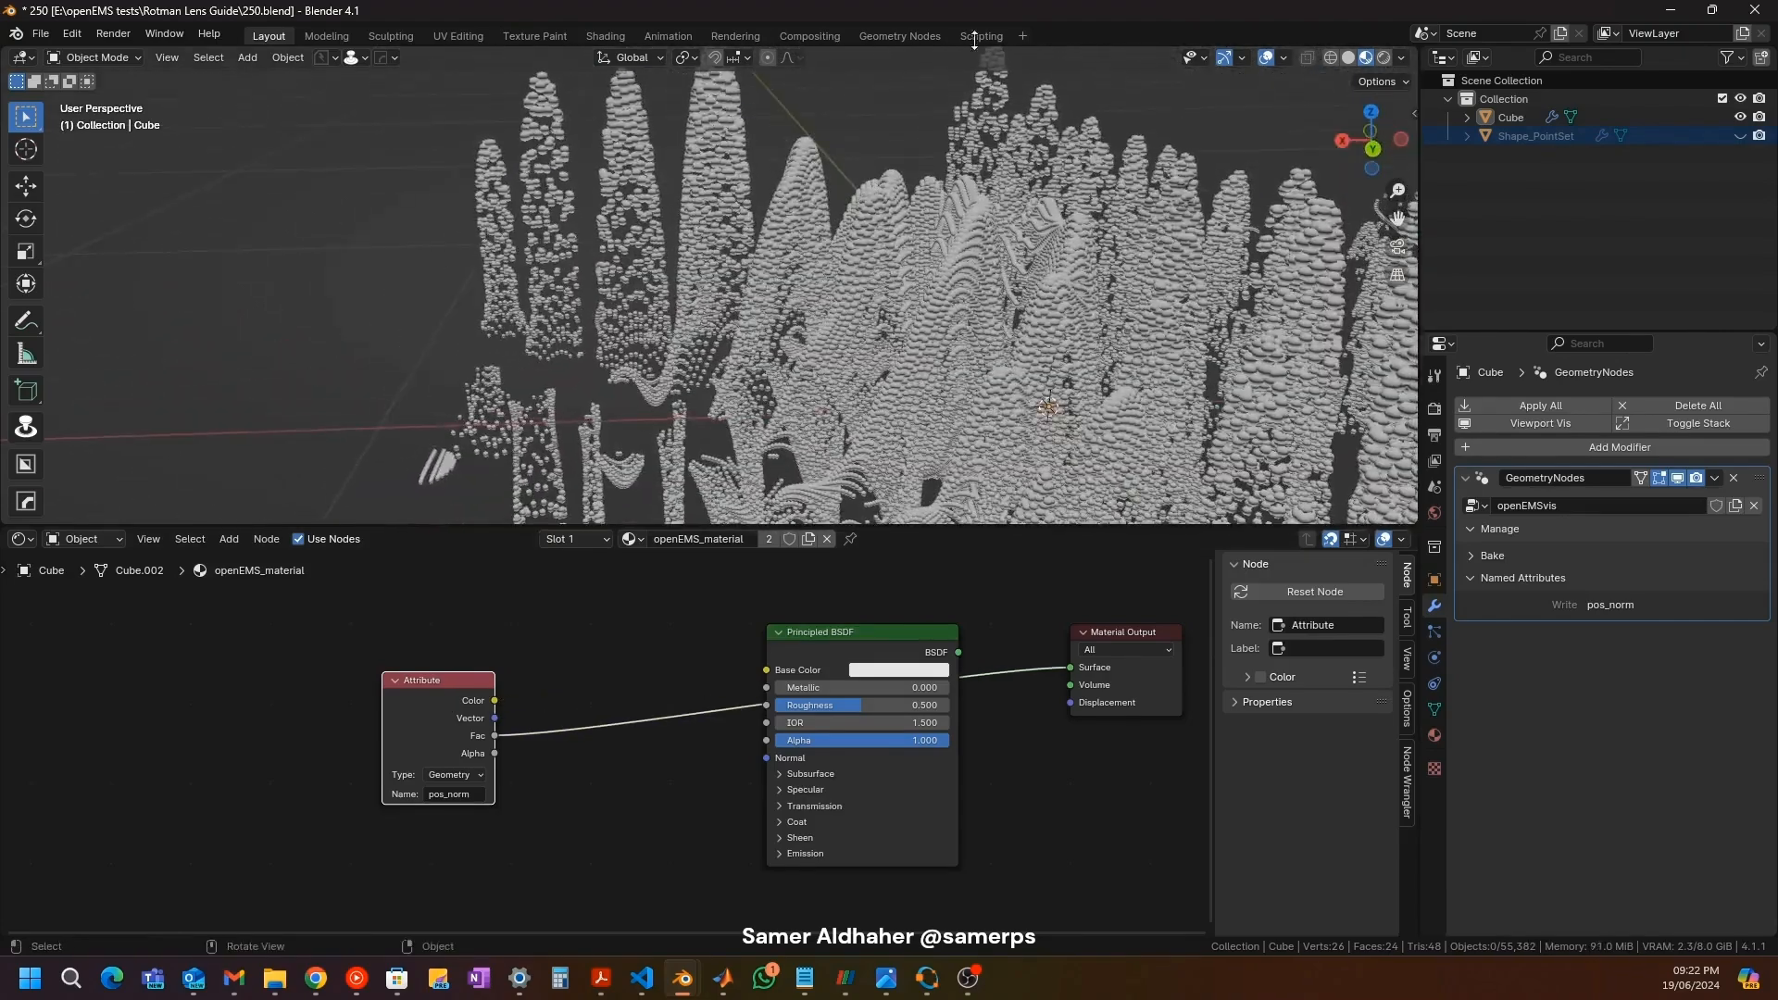
Step: Open the Geometry Nodes workspace and display the Instances data in the spreadsheet
click(917, 37)
click(85, 316)
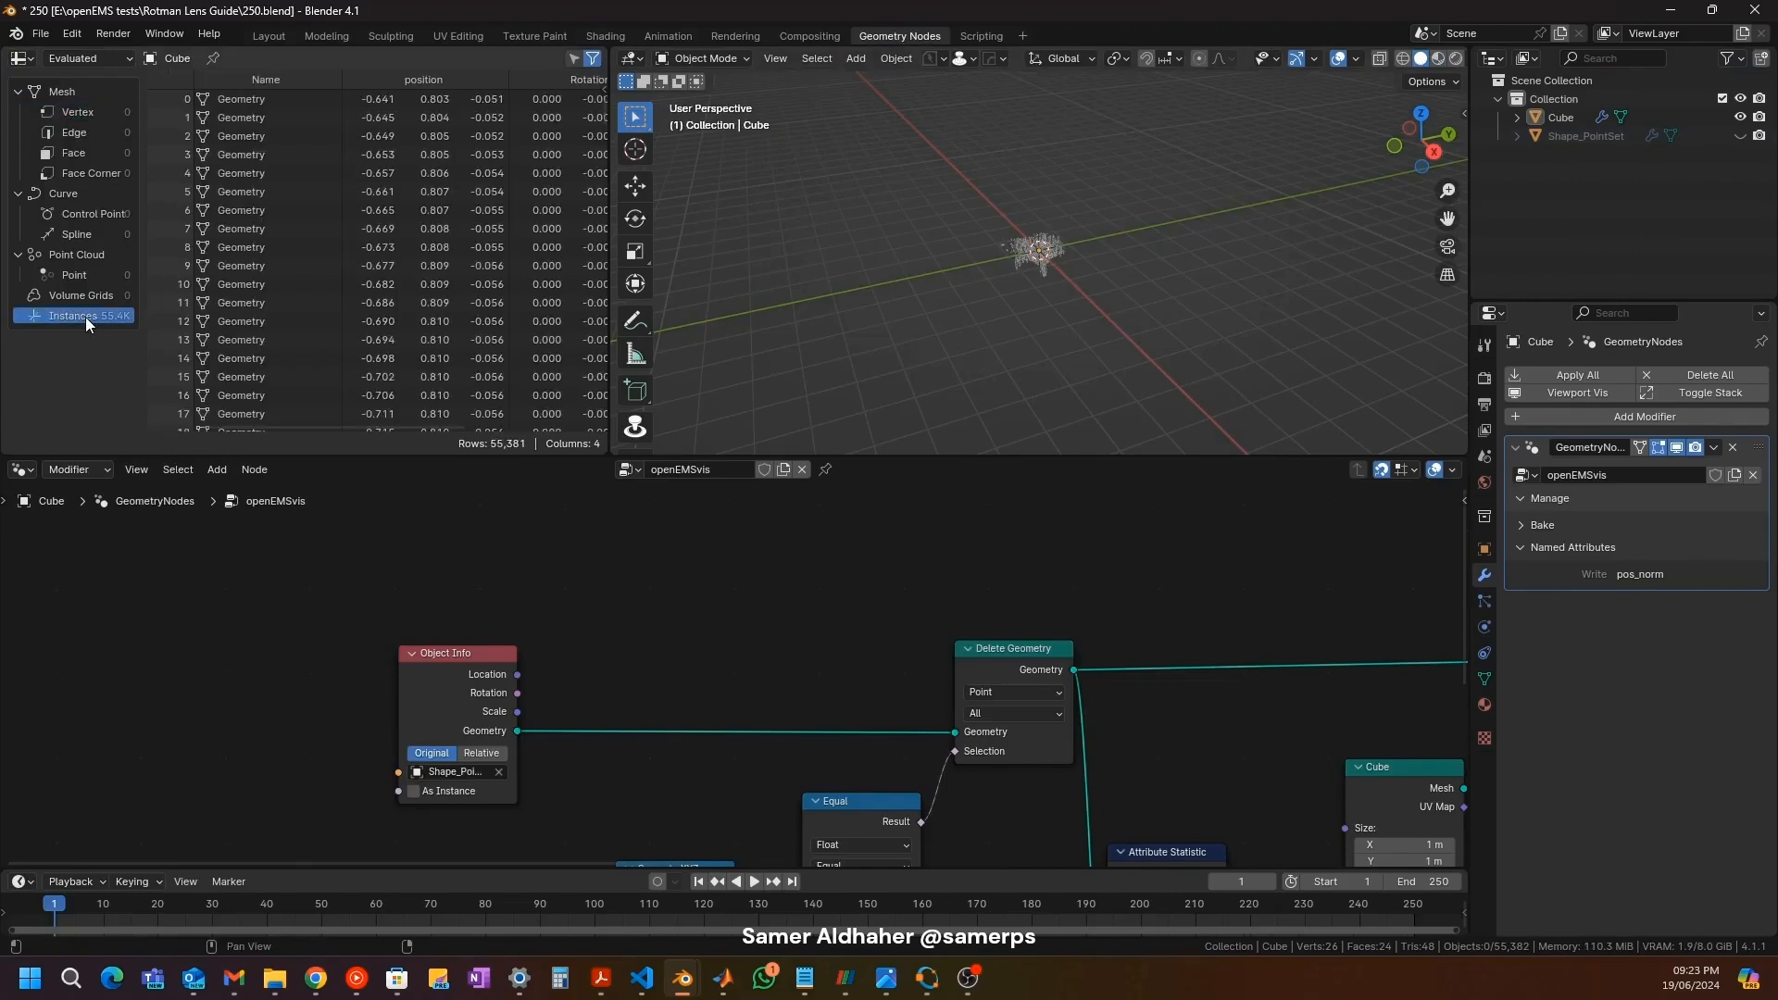
Step: Set the domain of the pos_norm Store Named Attribute node to Instance and check the instance columns in the spreadsheet
middle_drag(403, 198, 171, 335)
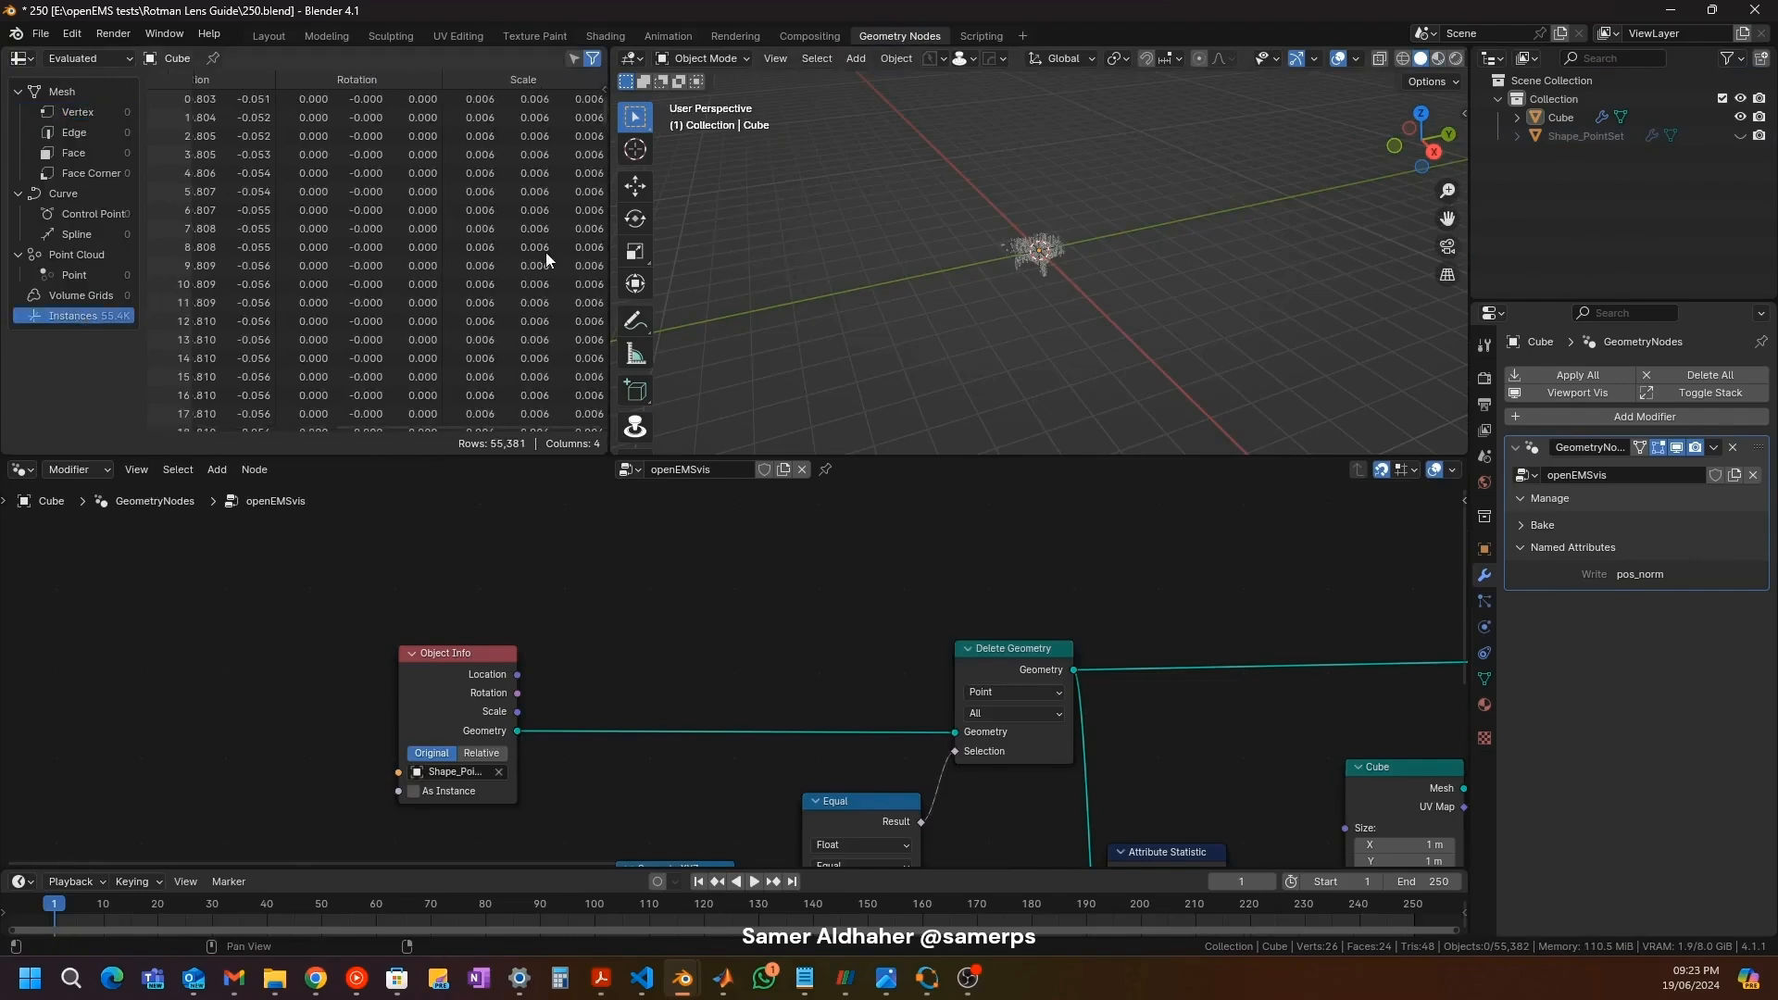
mouse_move(321, 305)
middle_down()
mouse_move(357, 309)
mouse_move(325, 309)
middle_up()
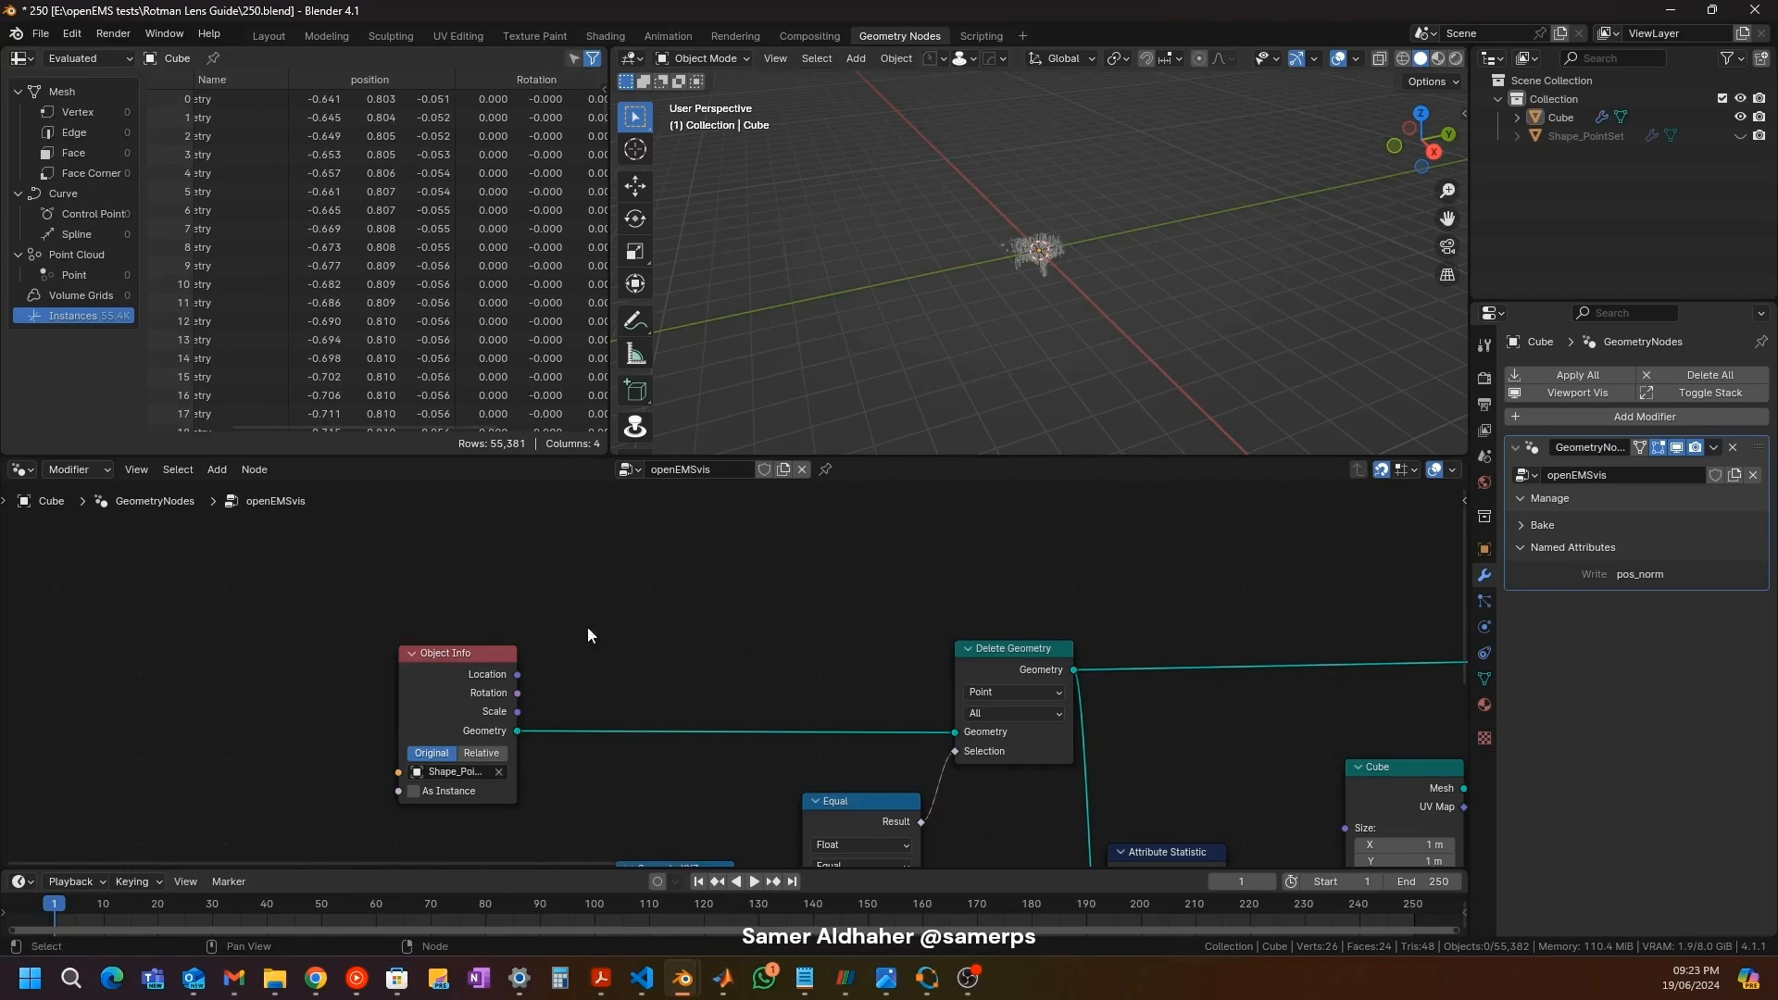
click(22, 470)
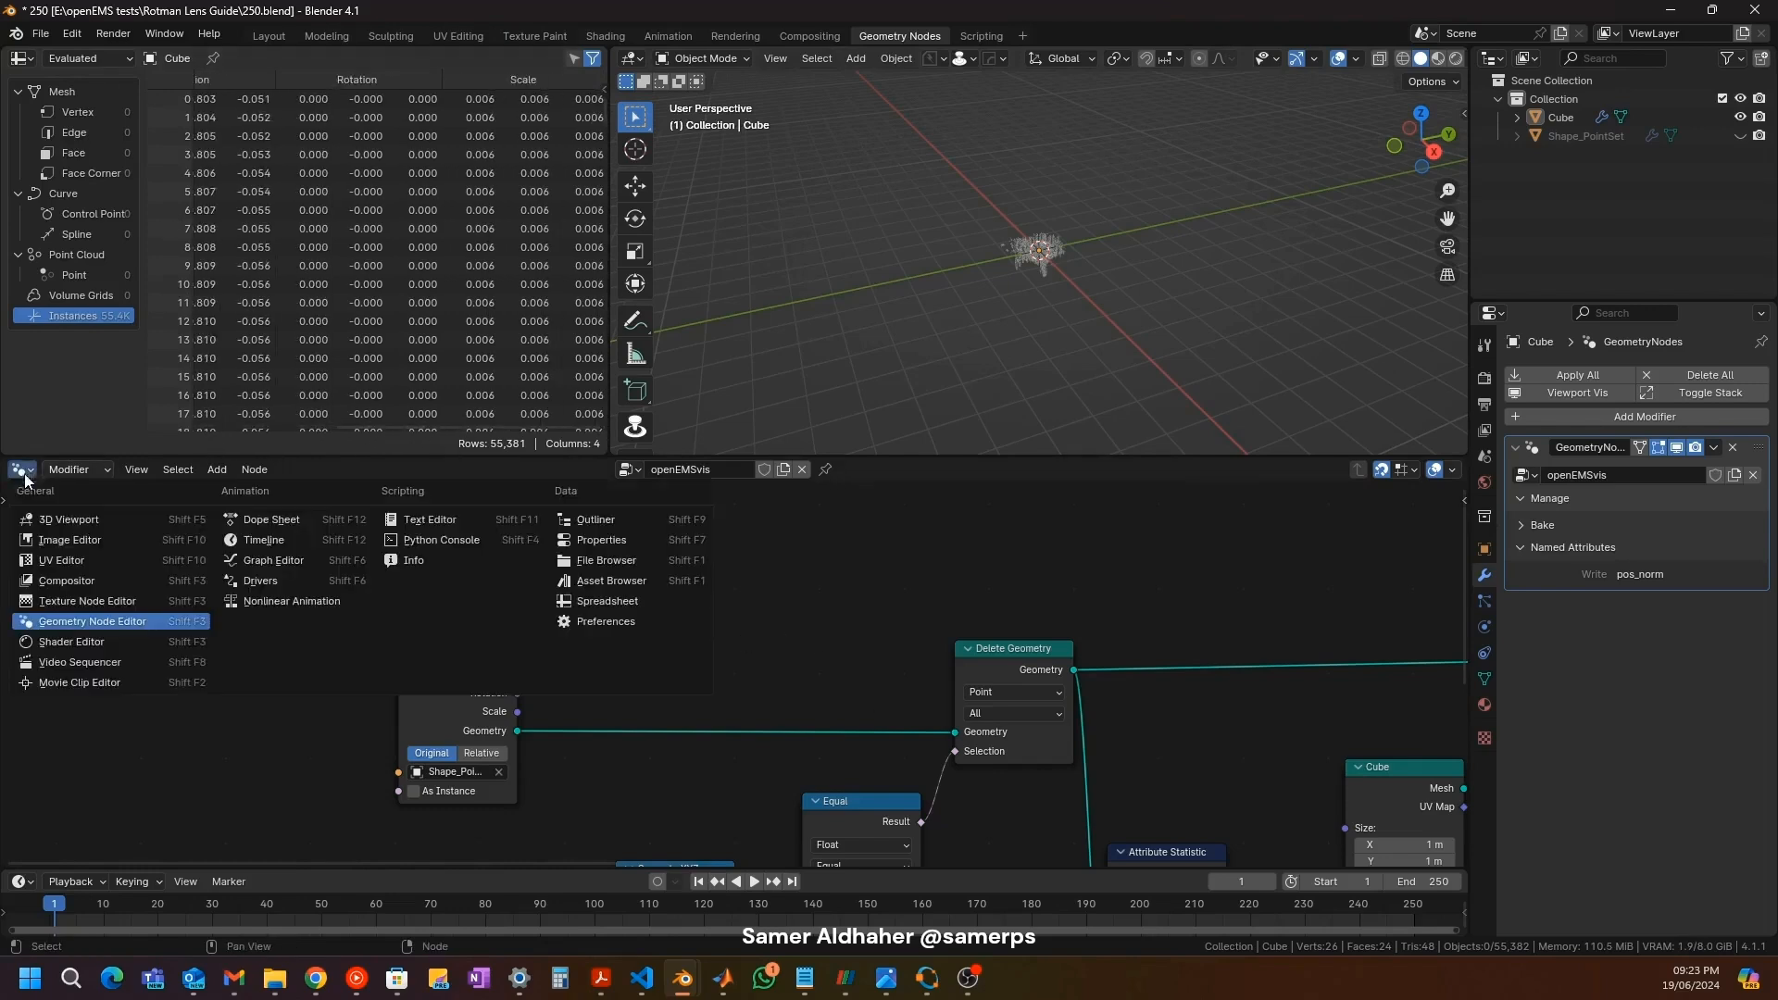
click(93, 620)
middle_drag(555, 567, 2, 480)
scroll(764, 543, down, 3)
middle_drag(764, 543, 87, 587)
scroll(922, 569, up, 6)
middle_drag(736, 718, 934, 679)
scroll(604, 643, up, 1)
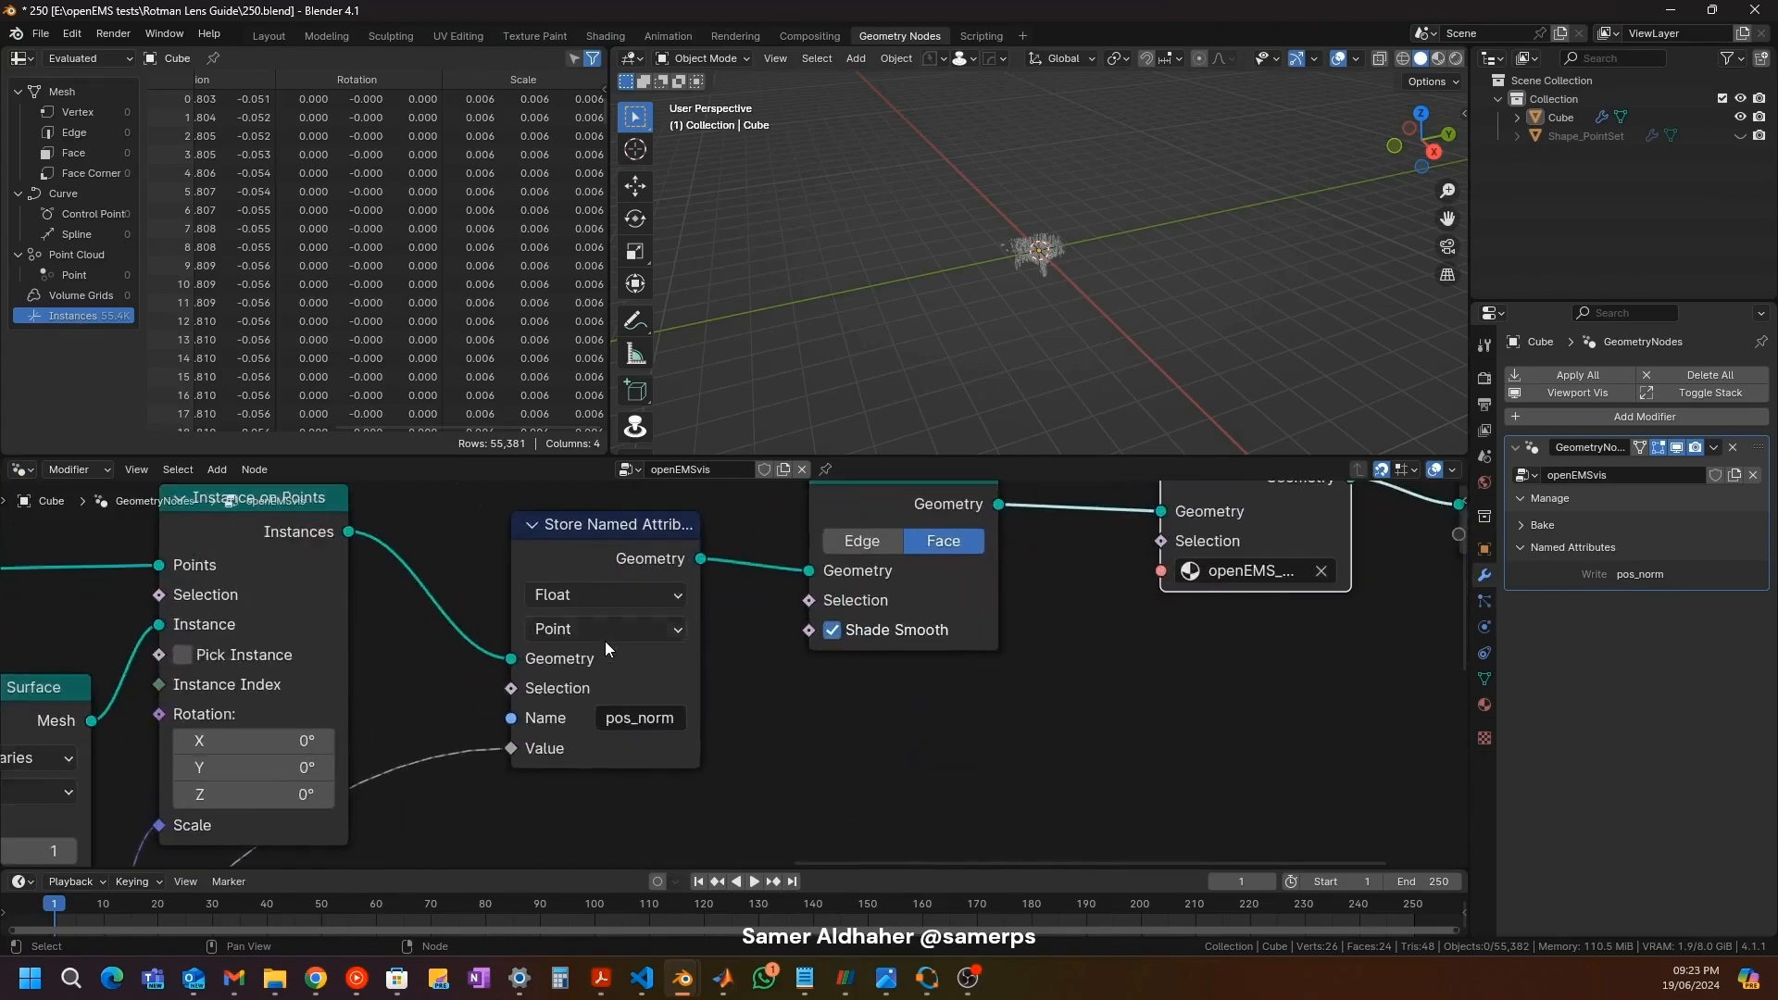
click(604, 630)
click(602, 845)
middle_drag(380, 142, 313, 142)
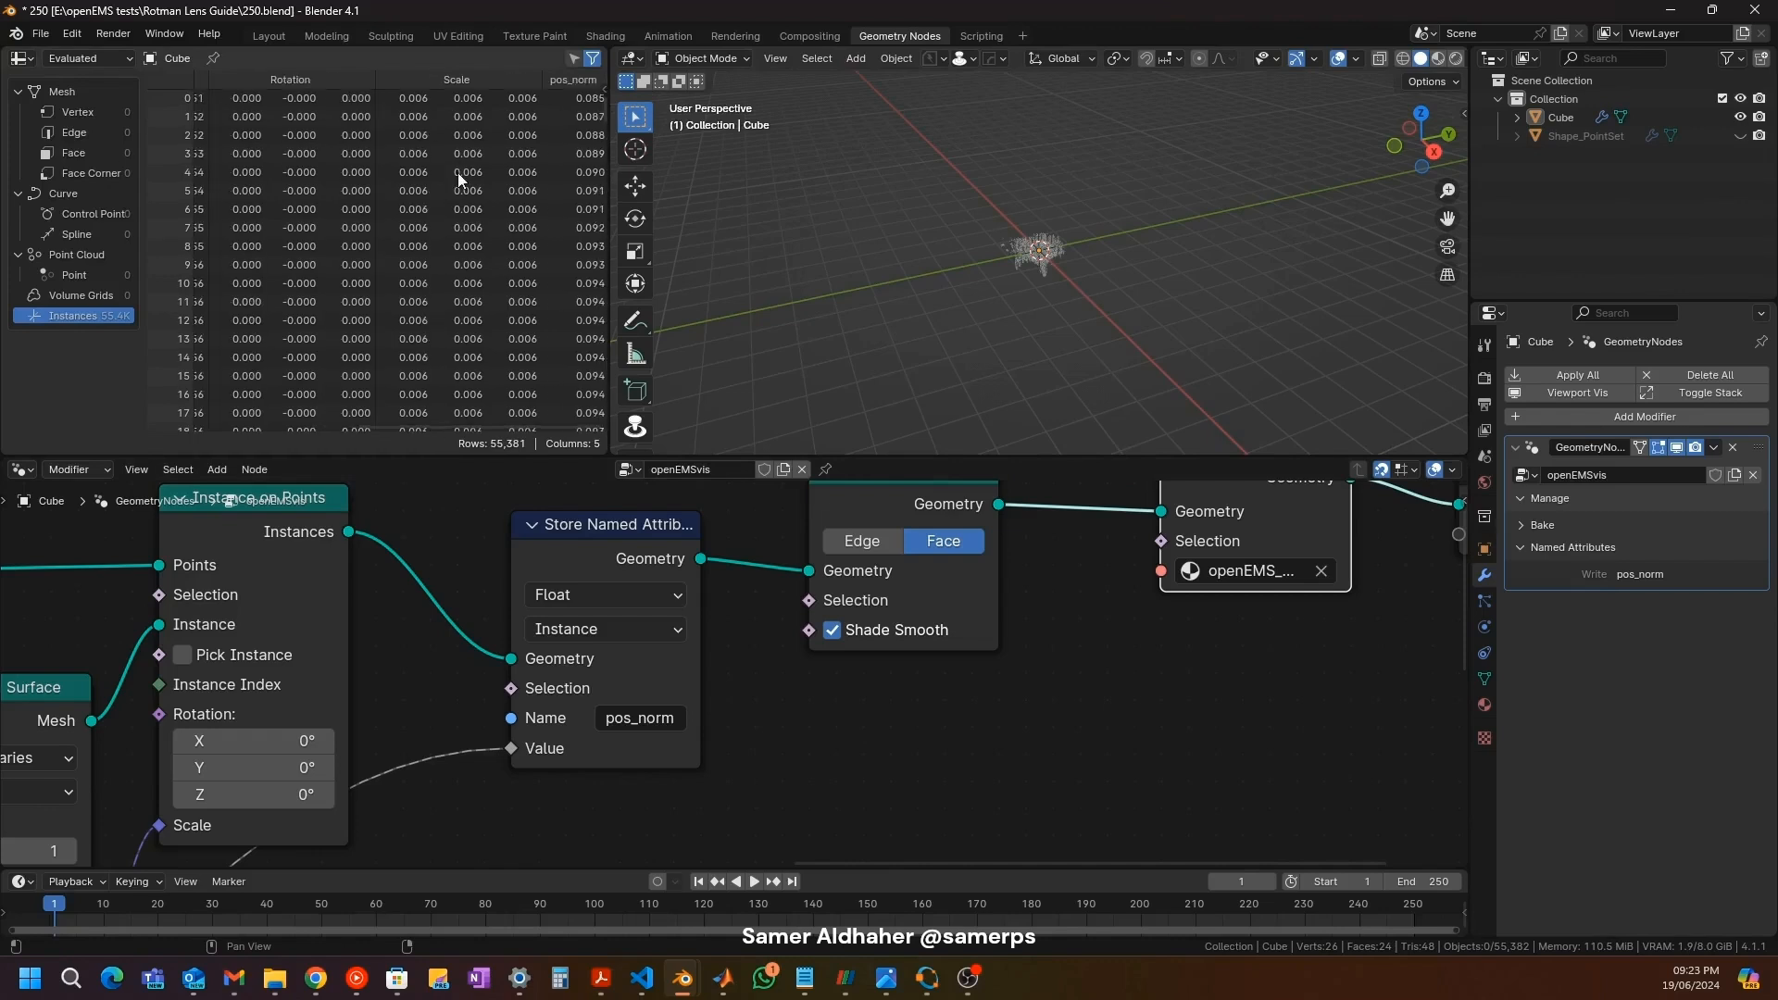
Step: Switch the Store Named Attribute domain to Point to compare the spreadsheet columns, and set it back to Instance
click(611, 629)
click(591, 703)
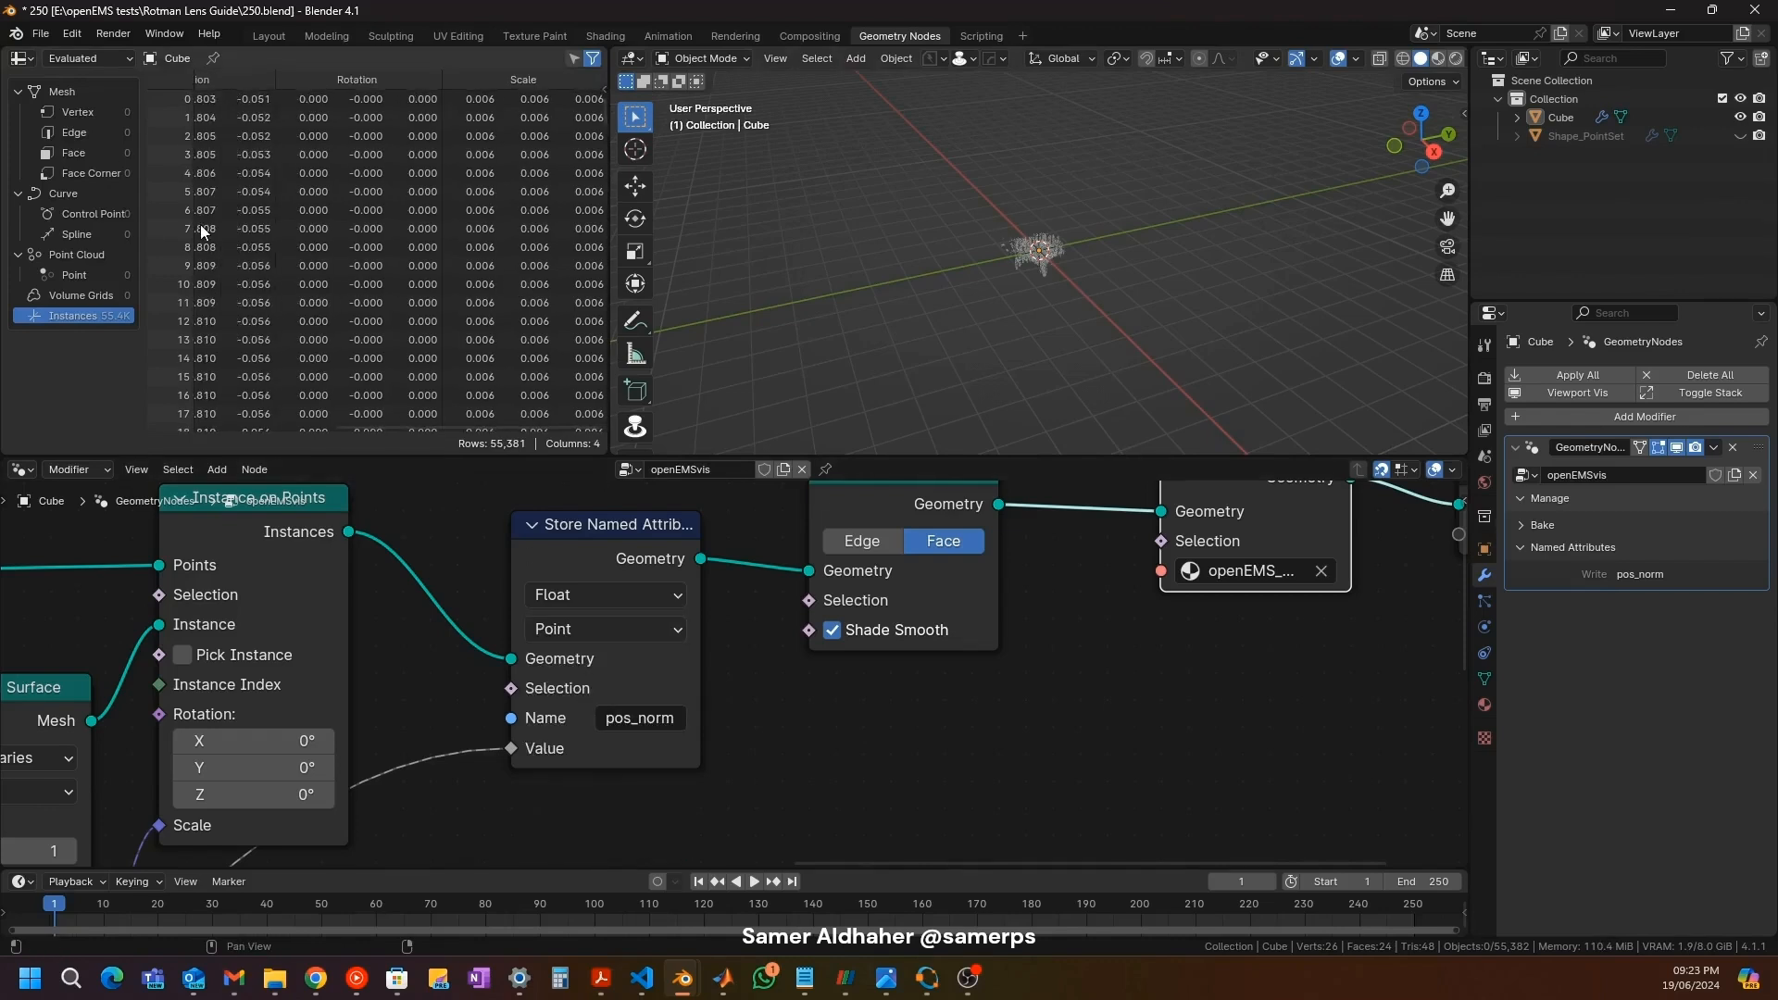
click(621, 630)
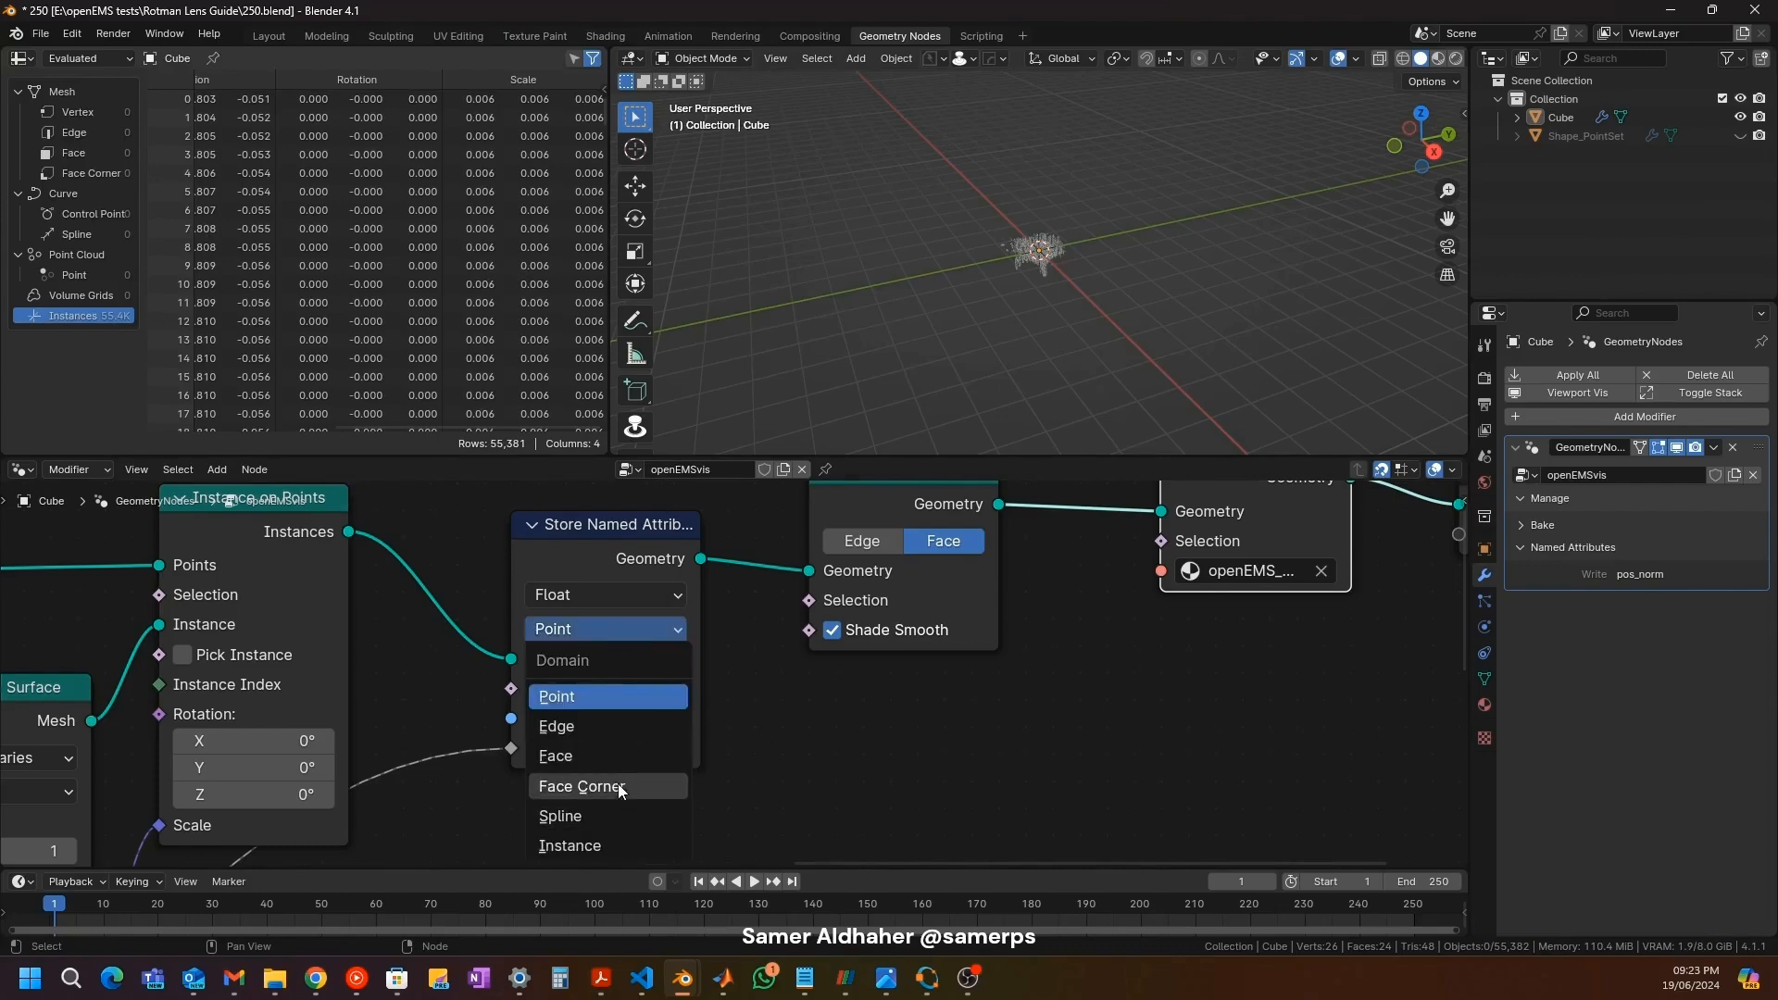
click(591, 841)
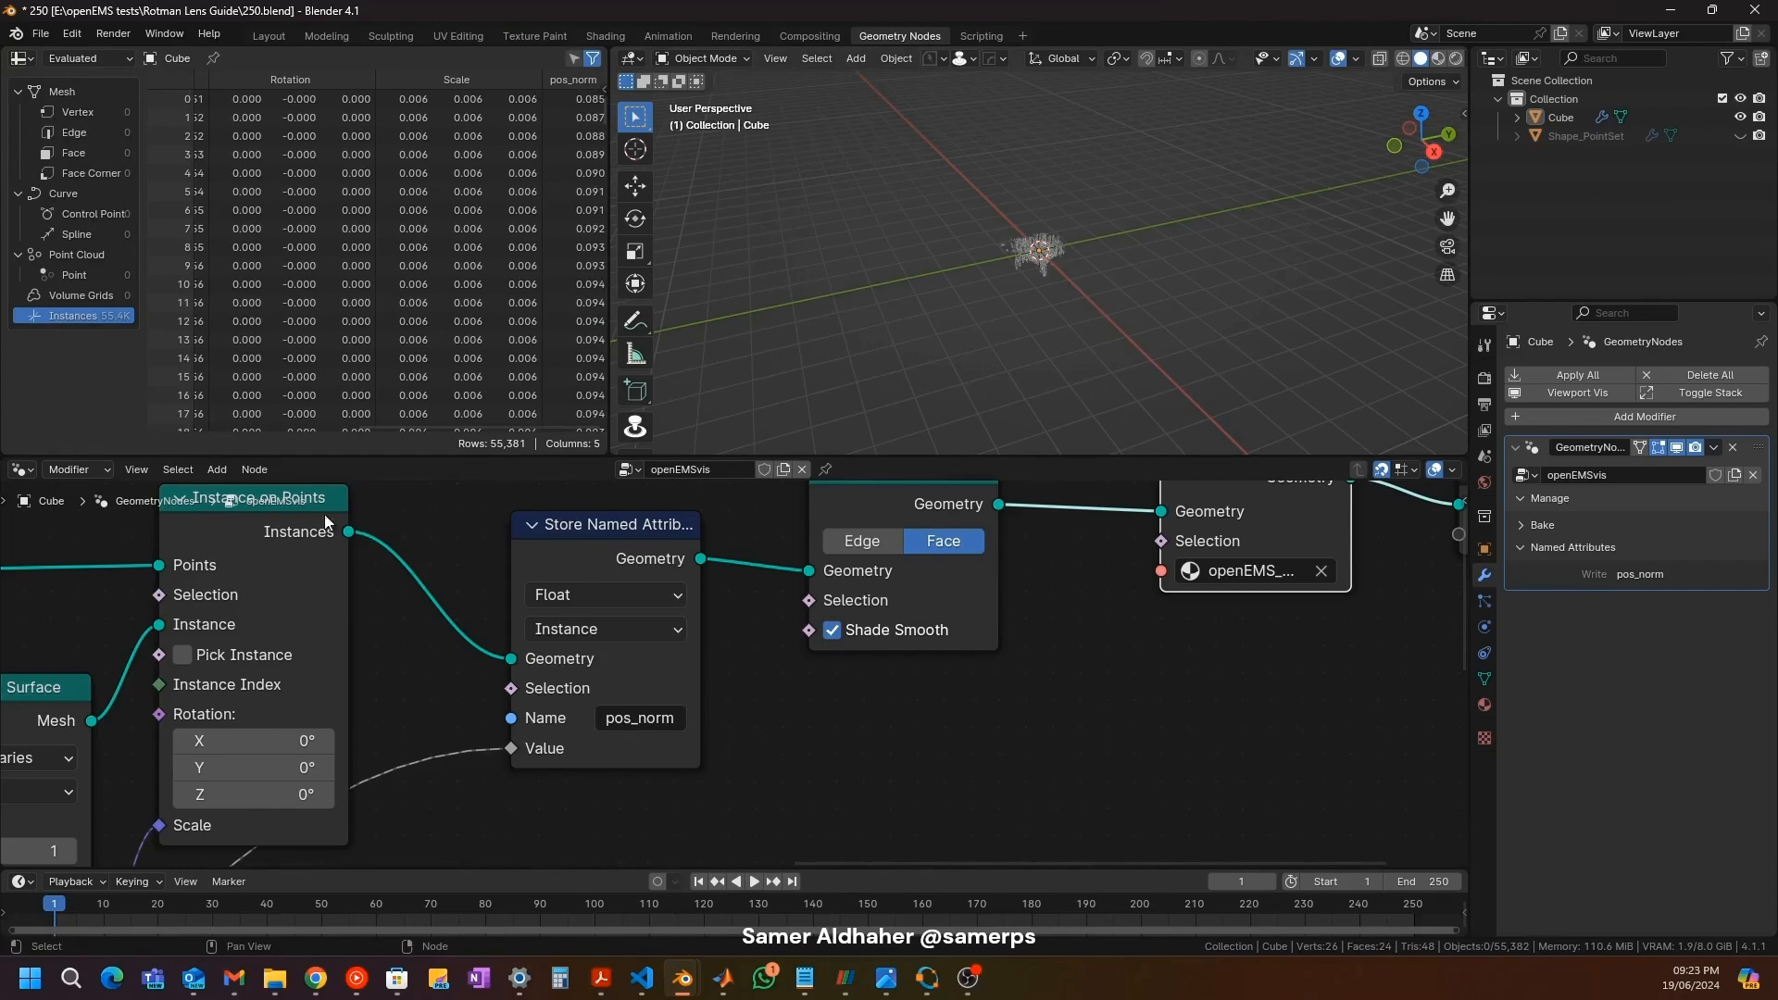
Step: Return to the Layout workspace and set the pos_norm Attribute node's type to Instancer
click(268, 35)
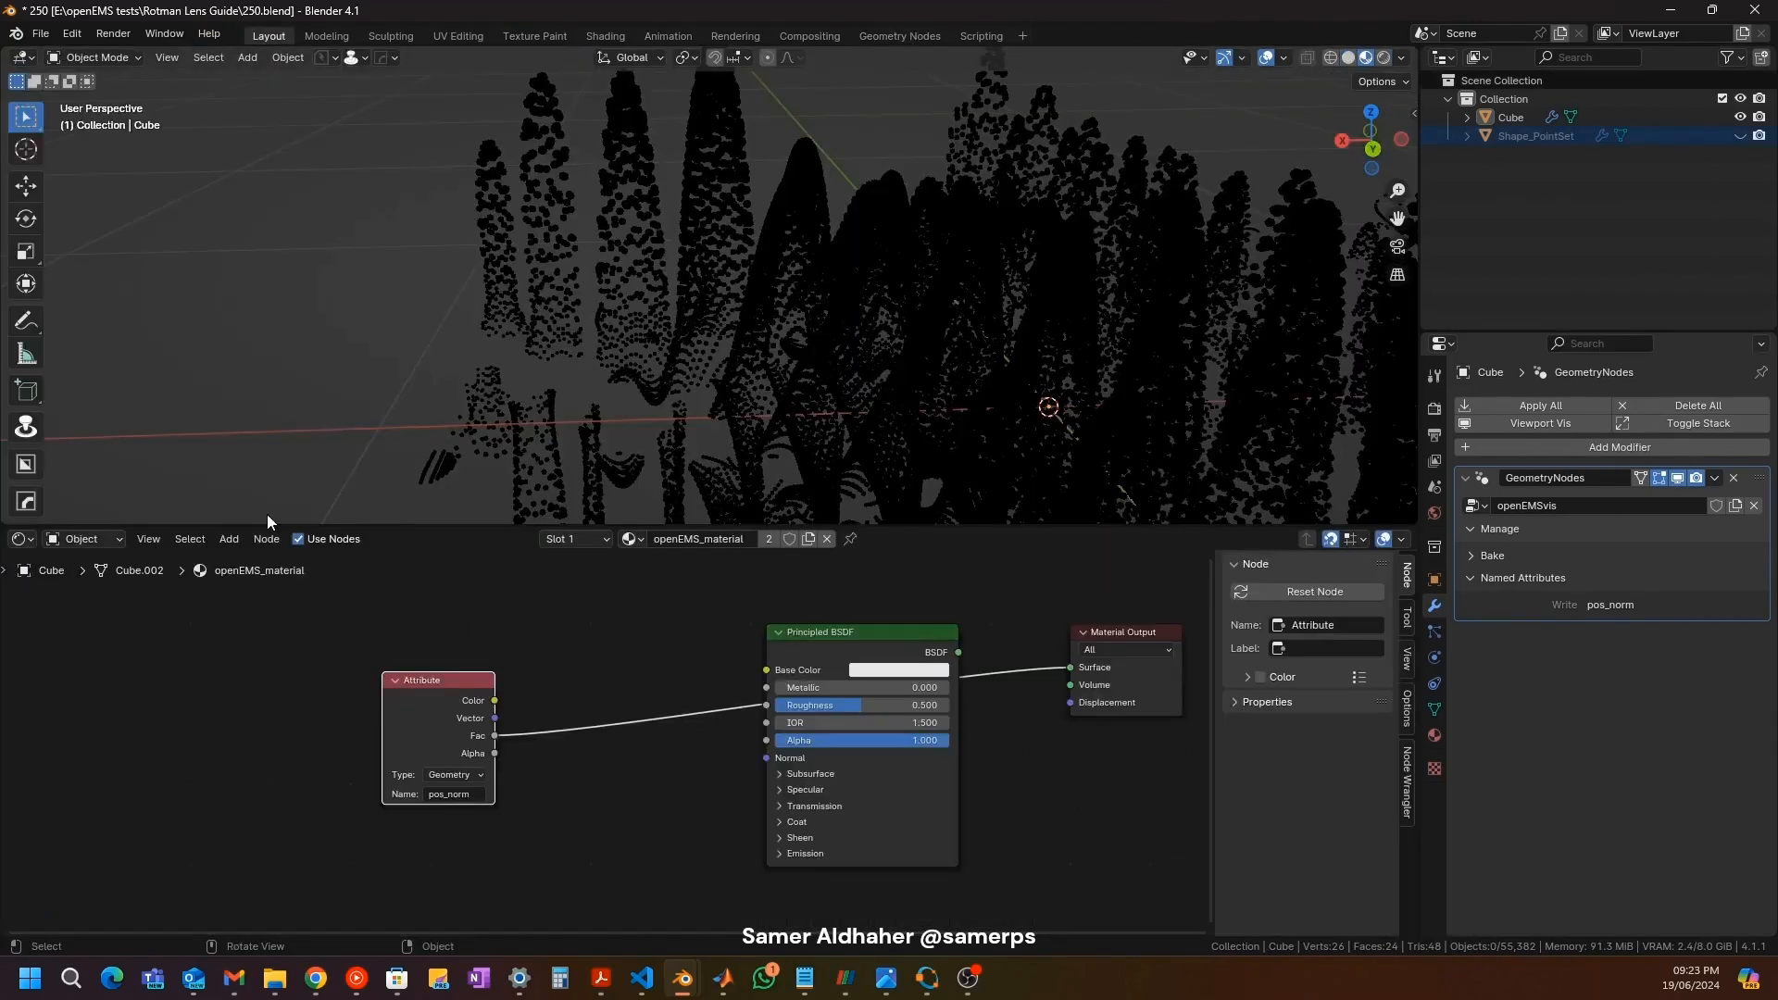
click(22, 539)
key(Escape)
click(464, 776)
click(482, 828)
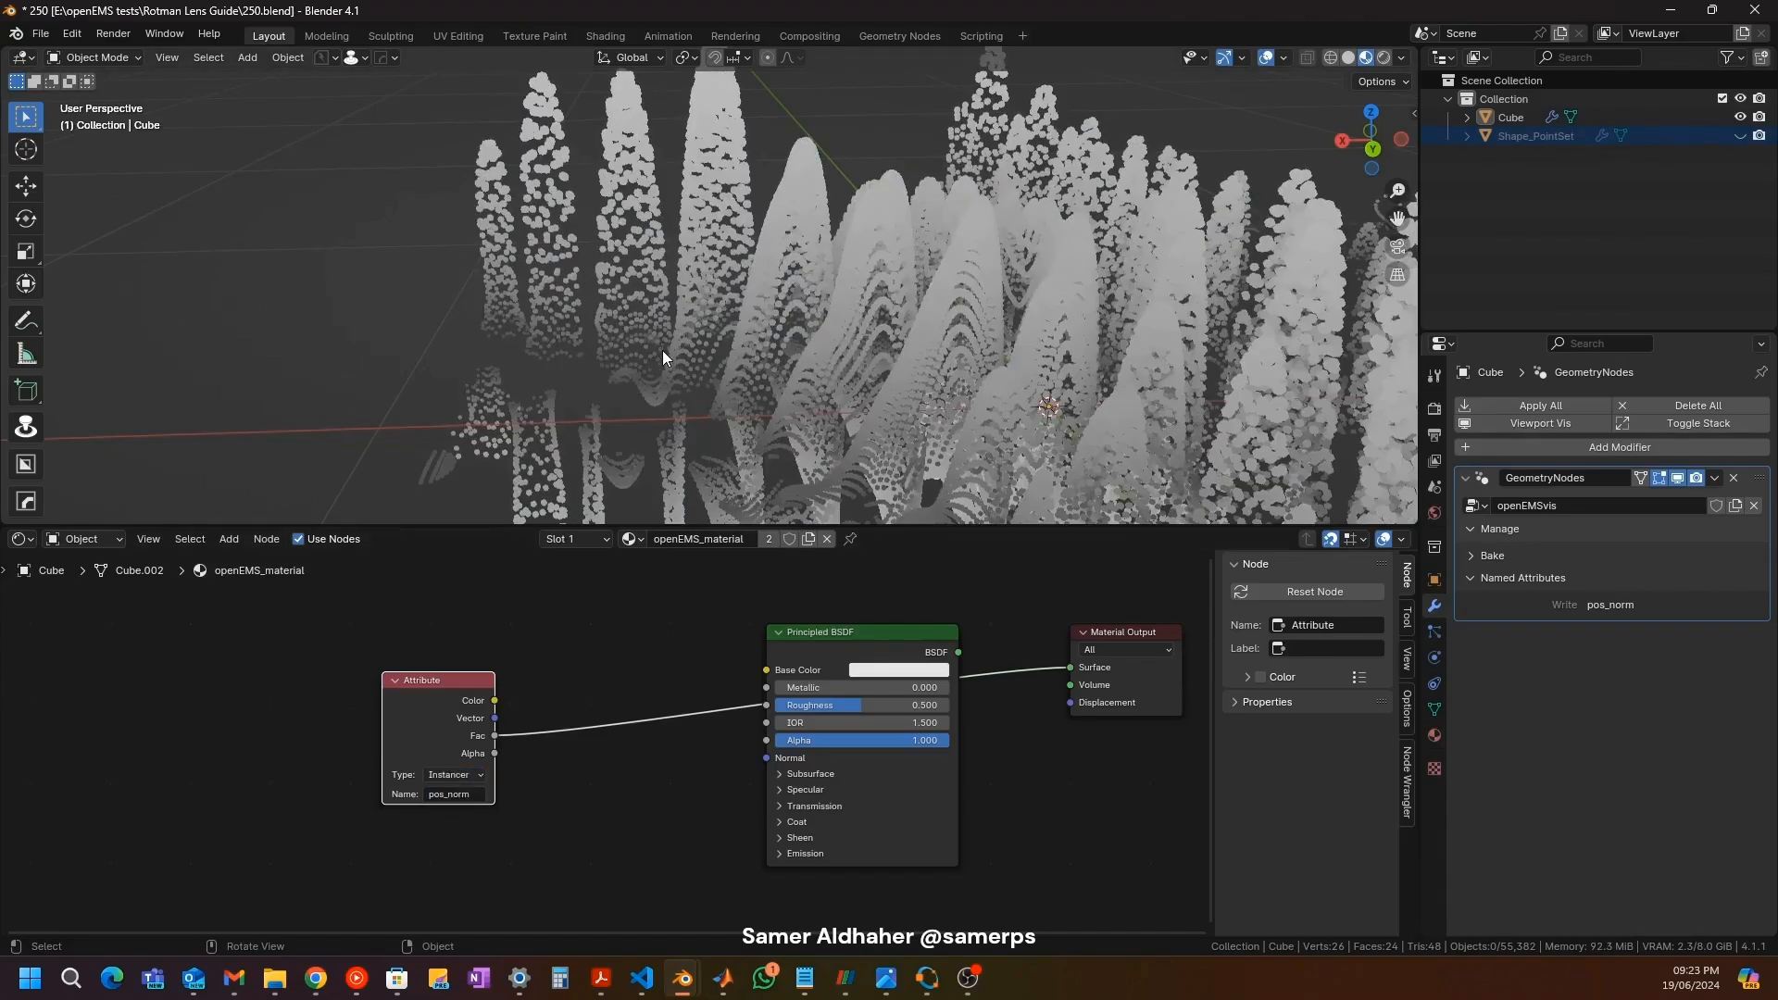
middle_drag(604, 342, 480, 743)
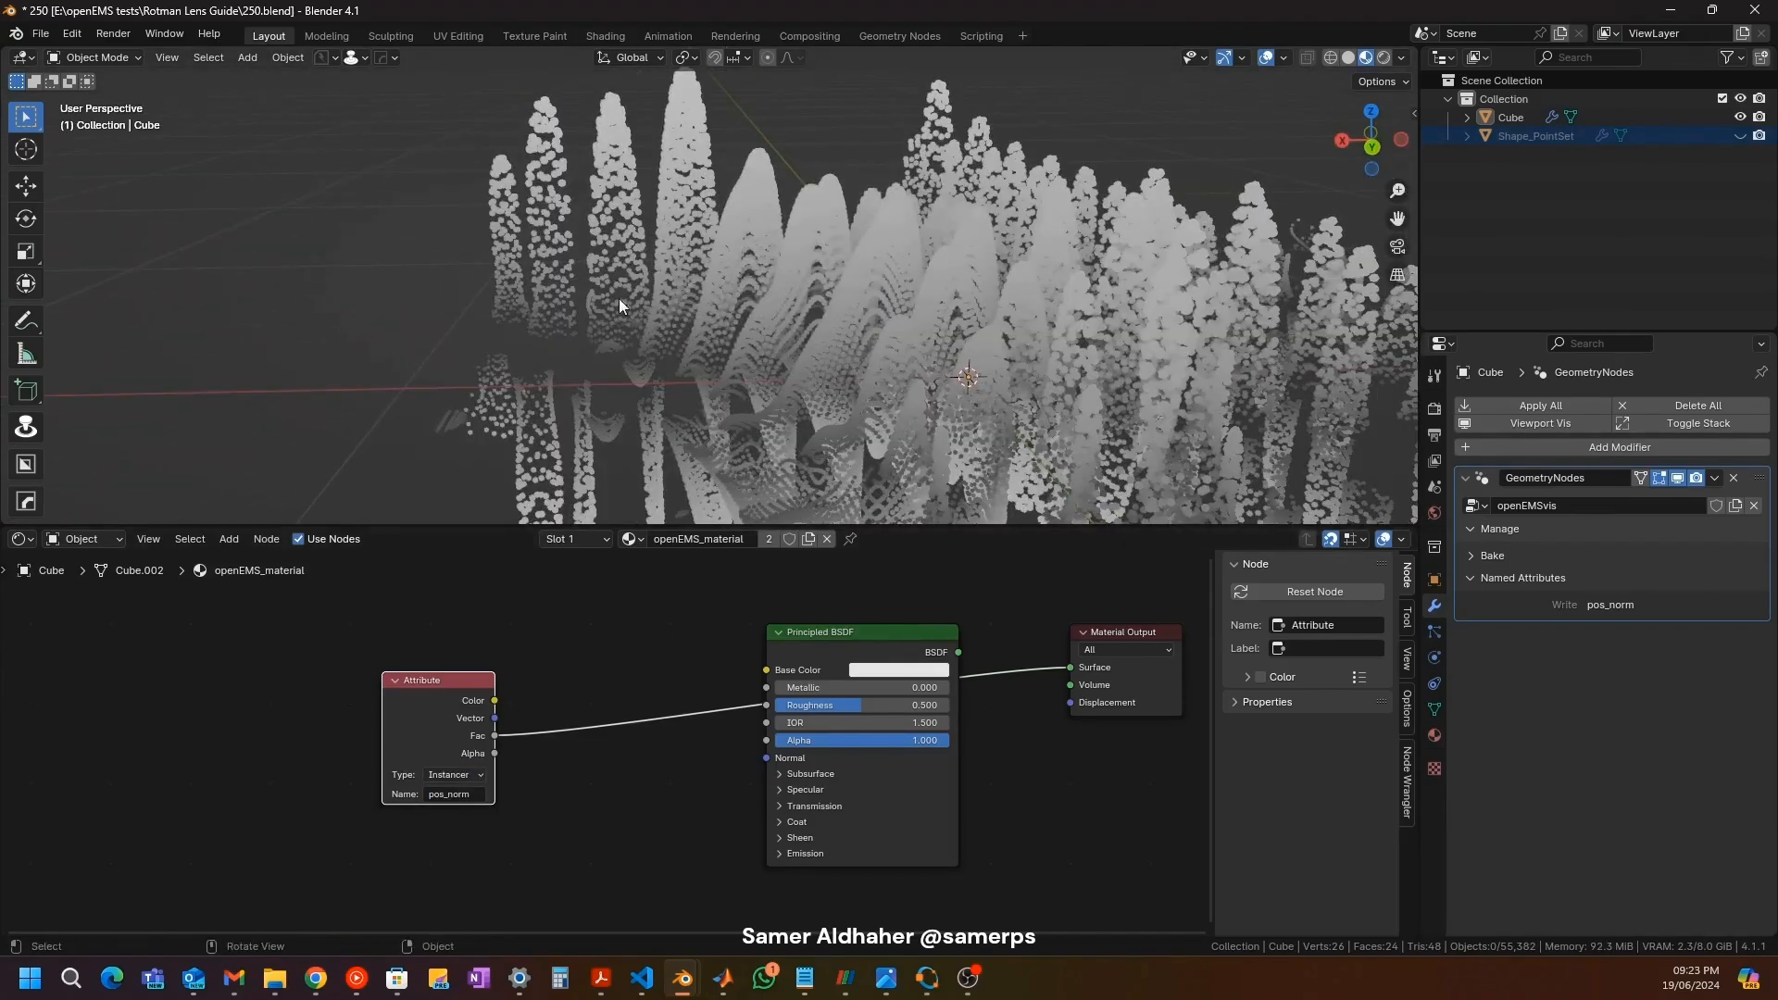
Step: Move the Attribute node away from the Principled BSDF and add a Map Range node between them
drag(419, 683, 324, 684)
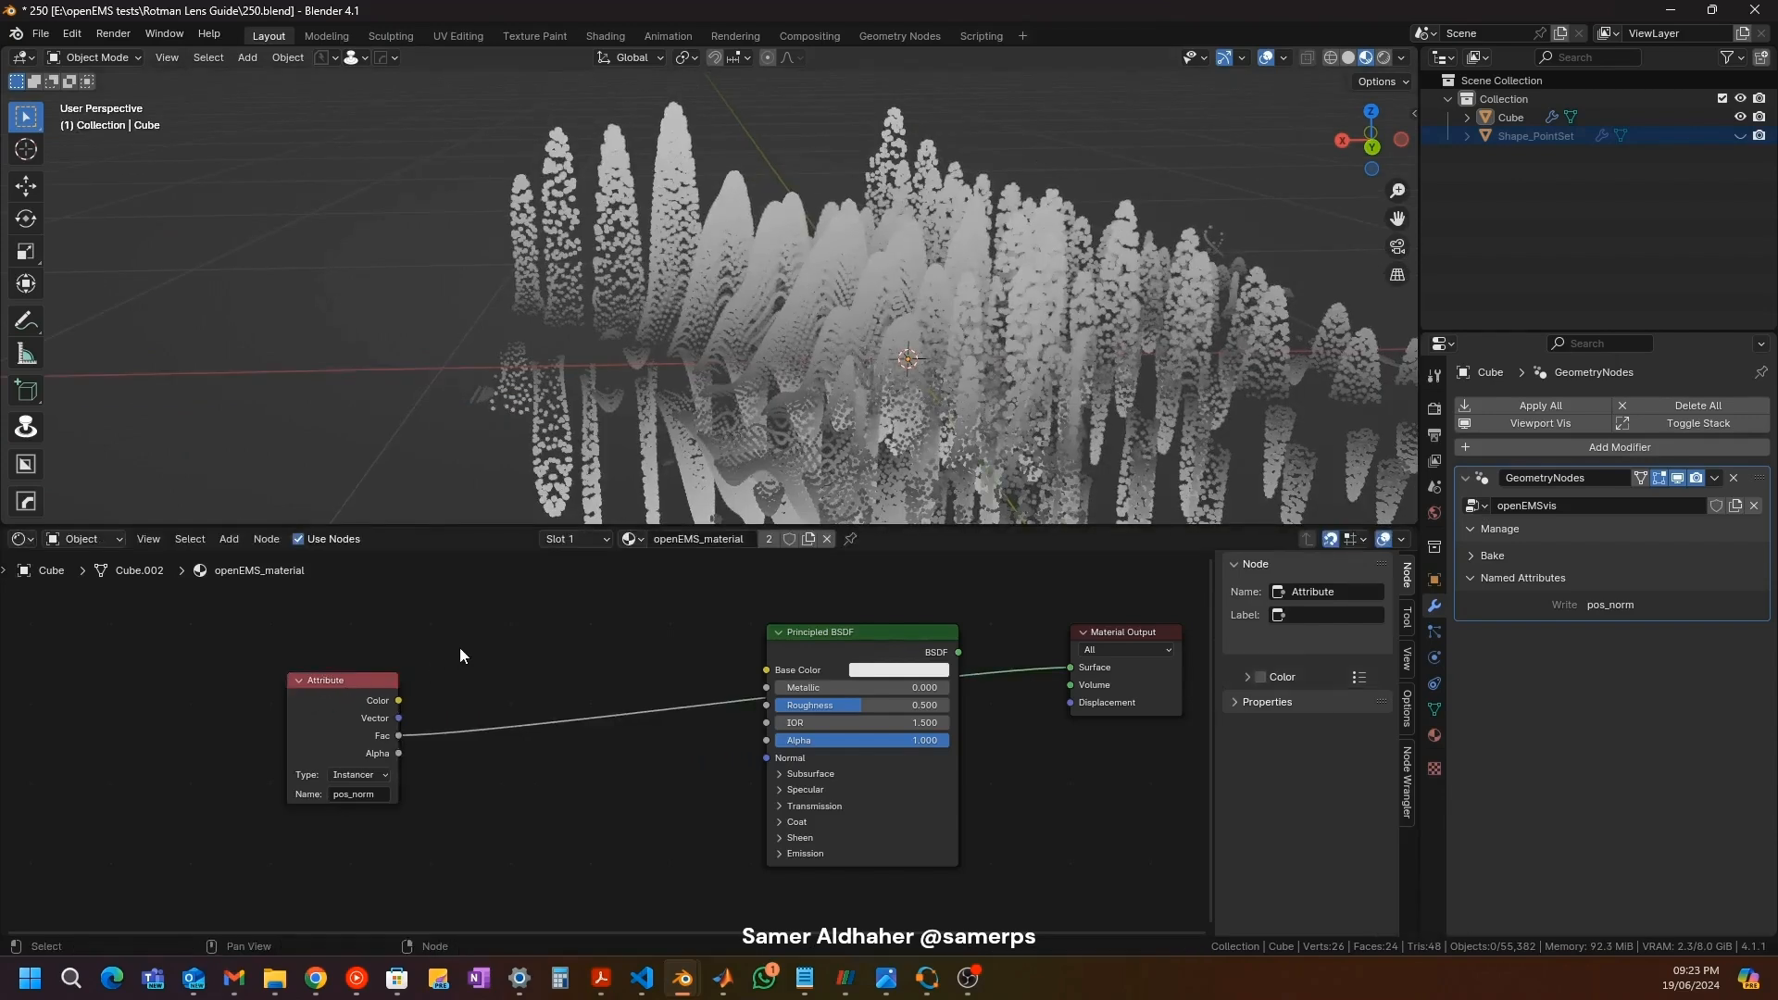
key(shift+a)
click(459, 647)
text(map)
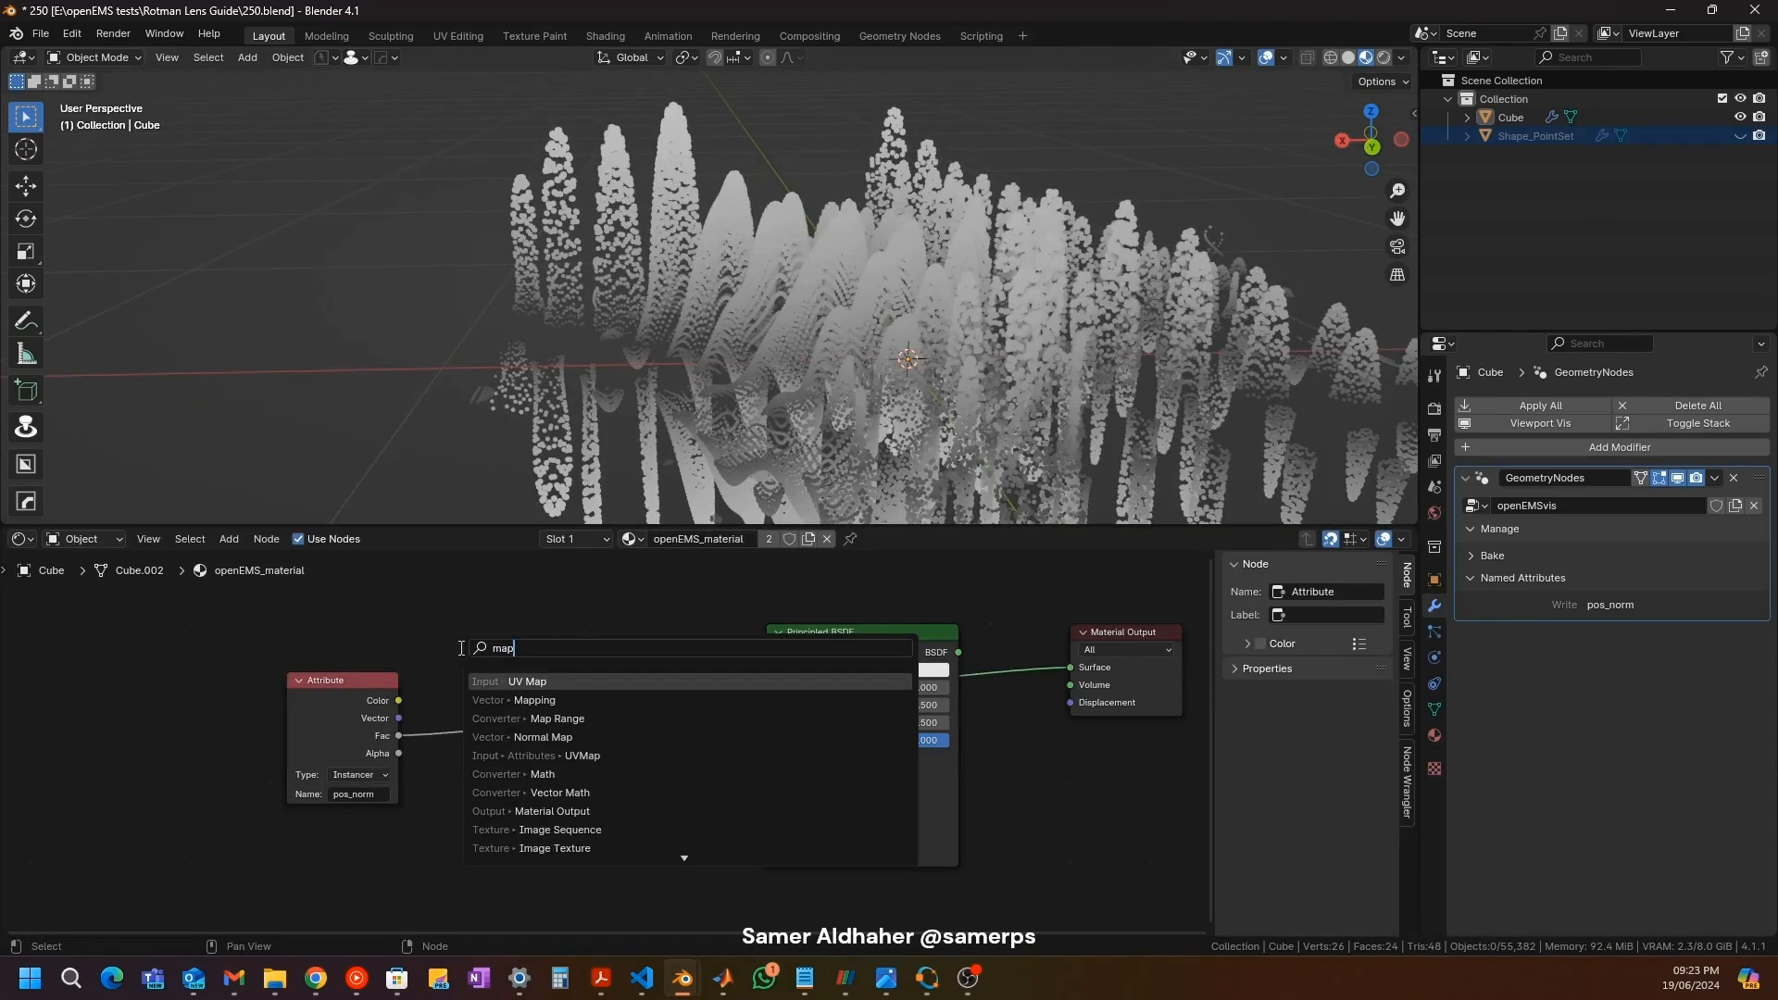
text( range)
key(Return)
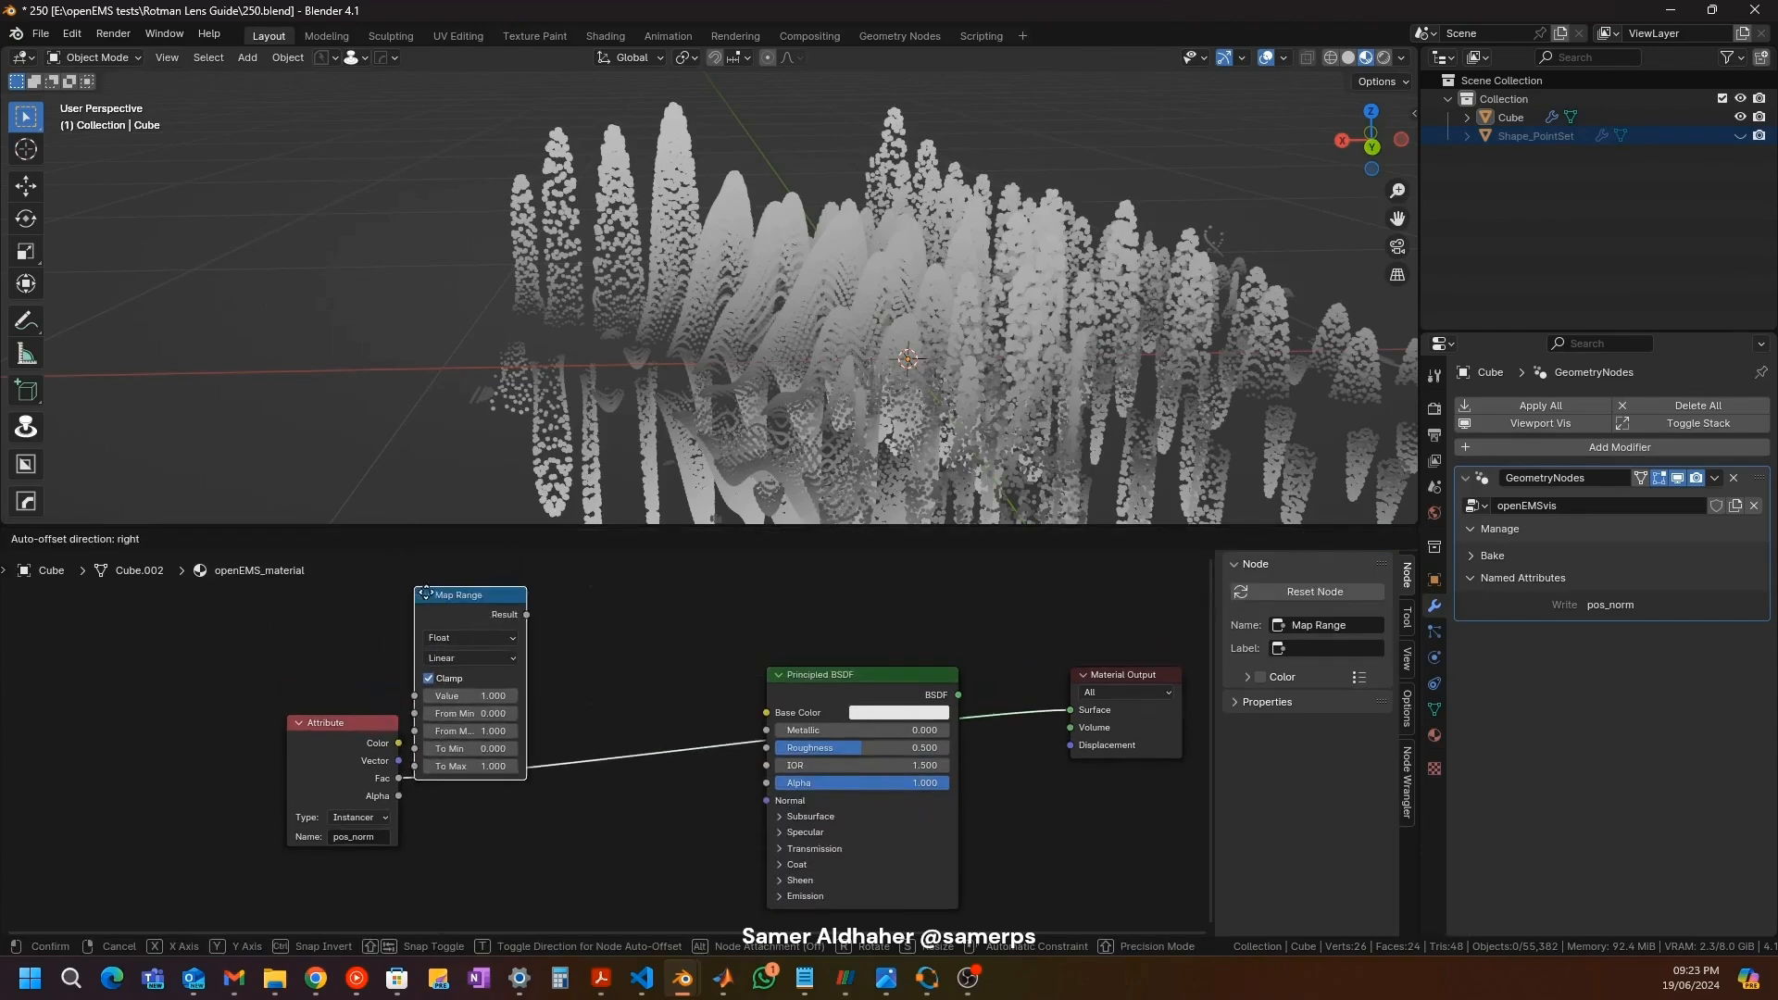
click(415, 644)
Step: Add a Blackbody node after the Map Range node and link its Color to the Principled BSDF's Base Color
key(shift+a)
text(bal)
key(Return)
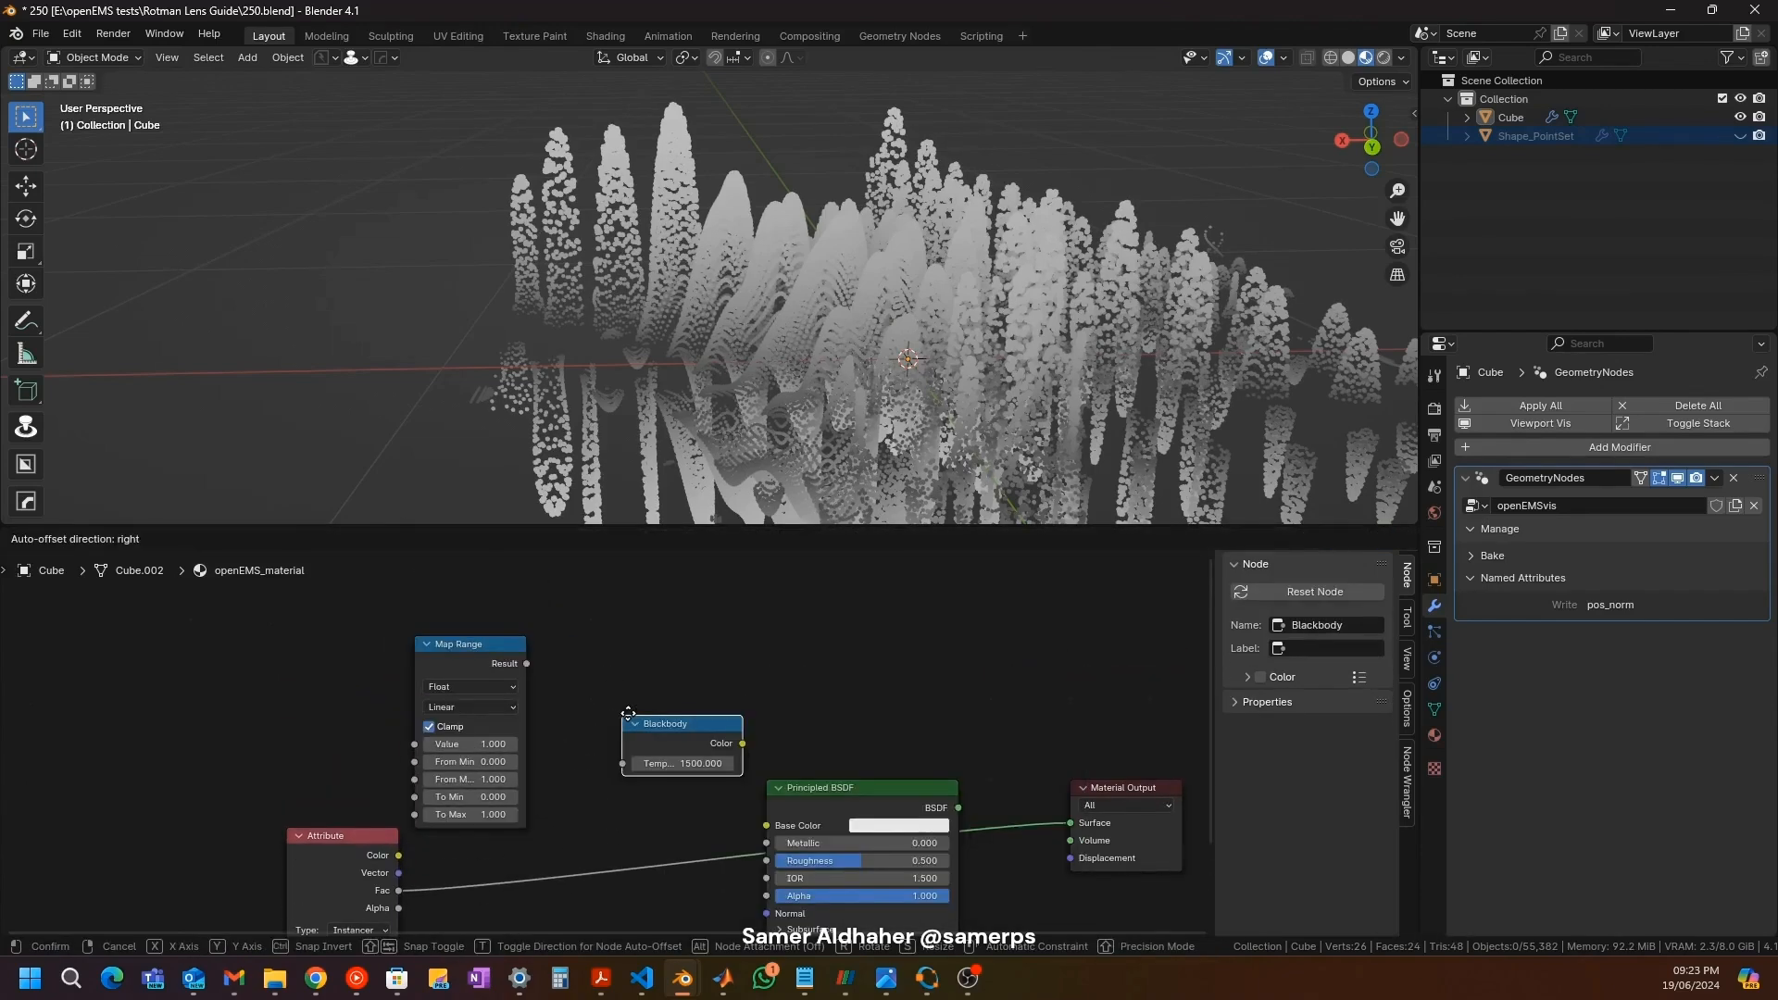
click(552, 732)
drag(666, 743, 766, 825)
Step: Link the Map Range Result to the Blackbody Temperature and the Attribute's Fac to the Map Range Value
drag(395, 856, 314, 873)
drag(526, 665, 563, 763)
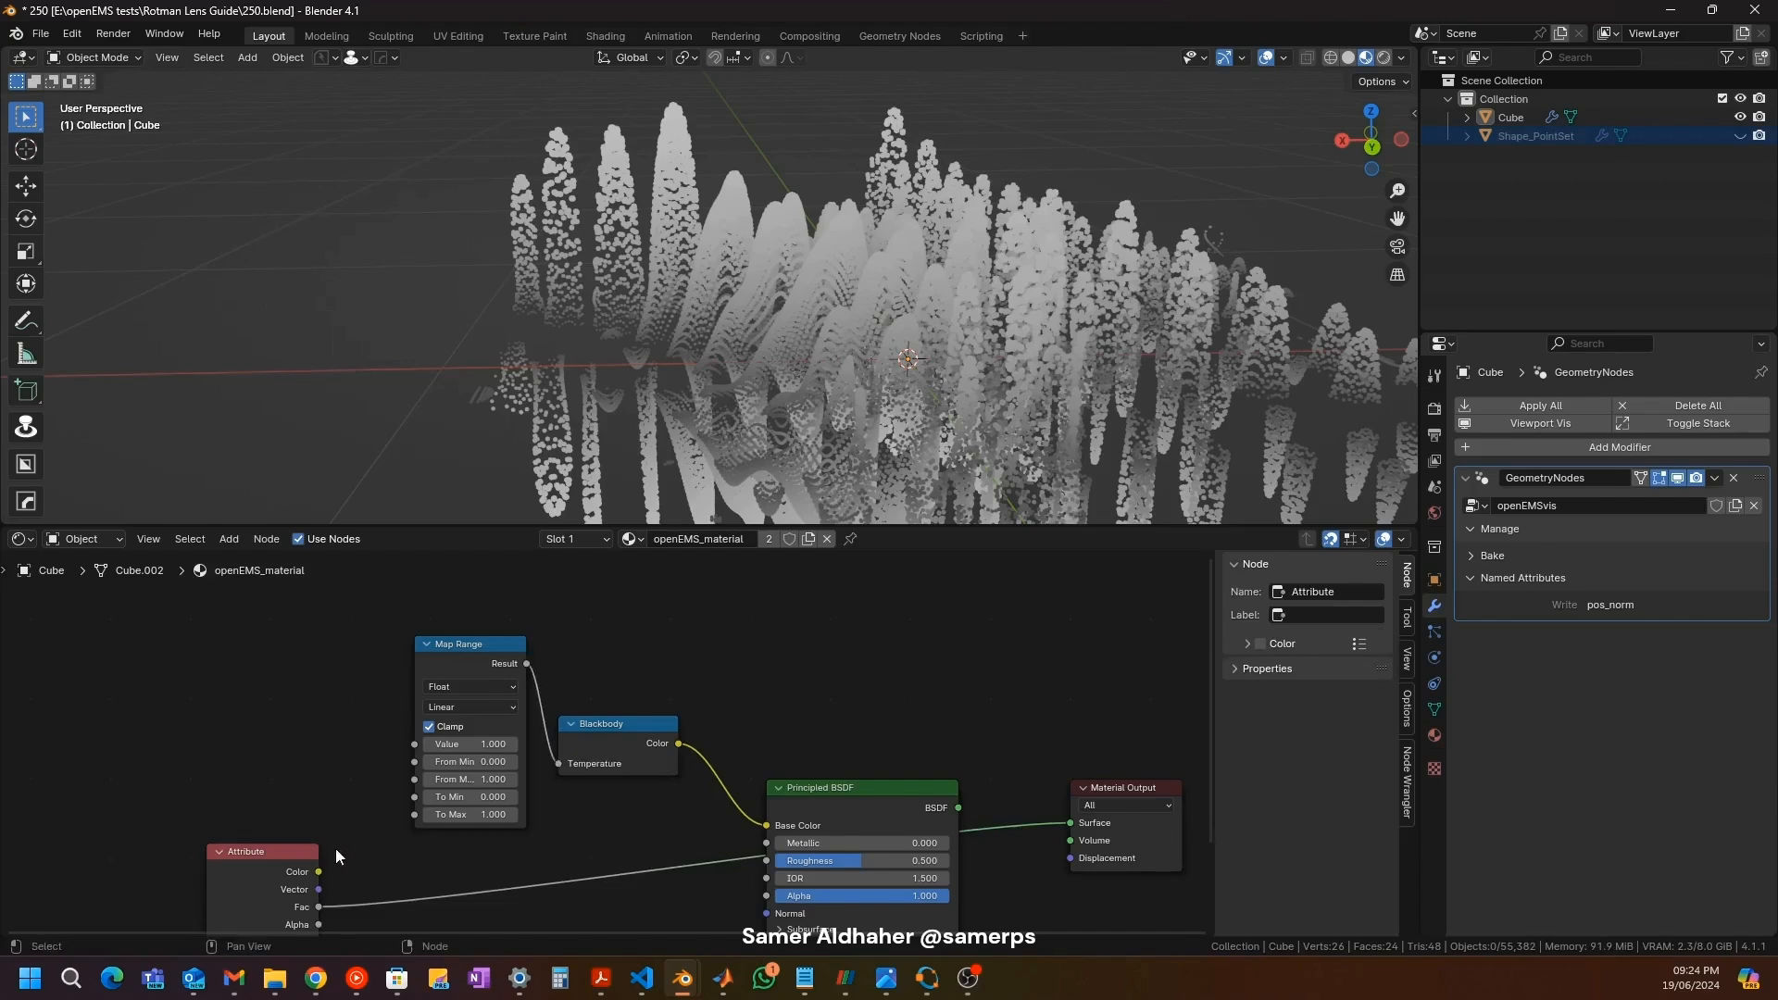
middle_drag(335, 848, 349, 809)
drag(334, 868, 430, 702)
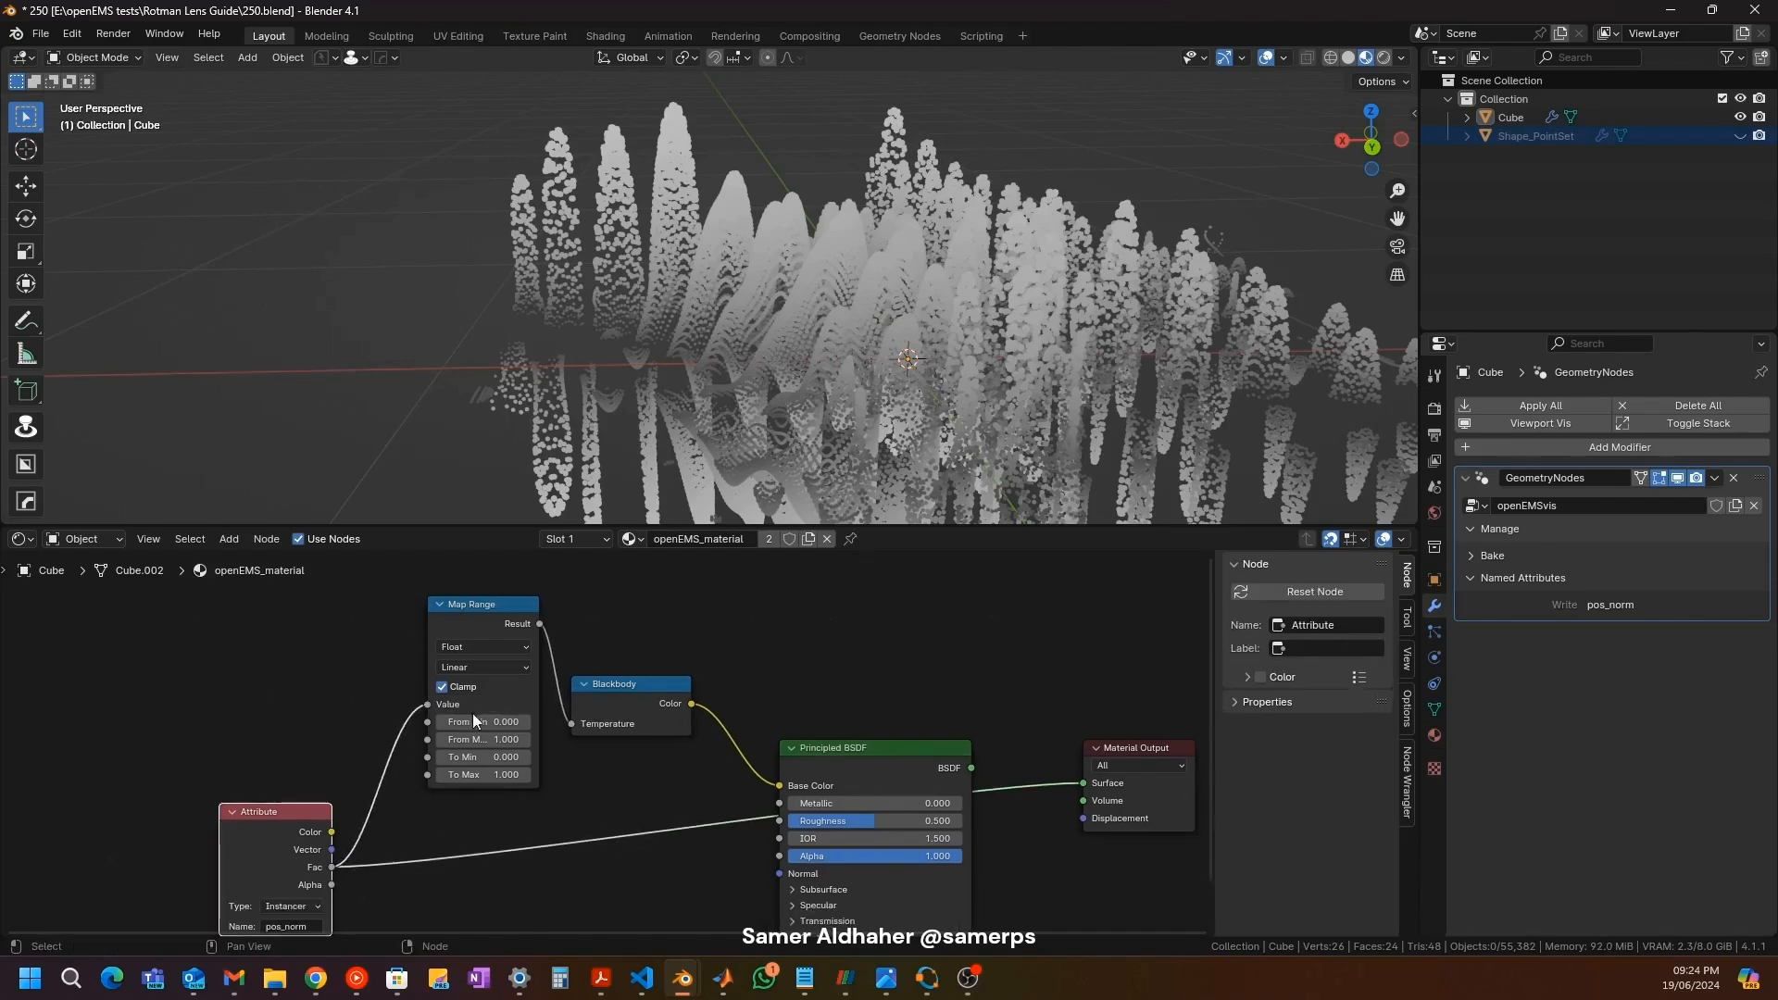
Step: Set the Map Range node's To Min to 1500 and To Max to 10000
click(482, 756)
text(1500)
click(521, 774)
text(10000)
key(Return)
middle_drag(866, 308, 769, 334)
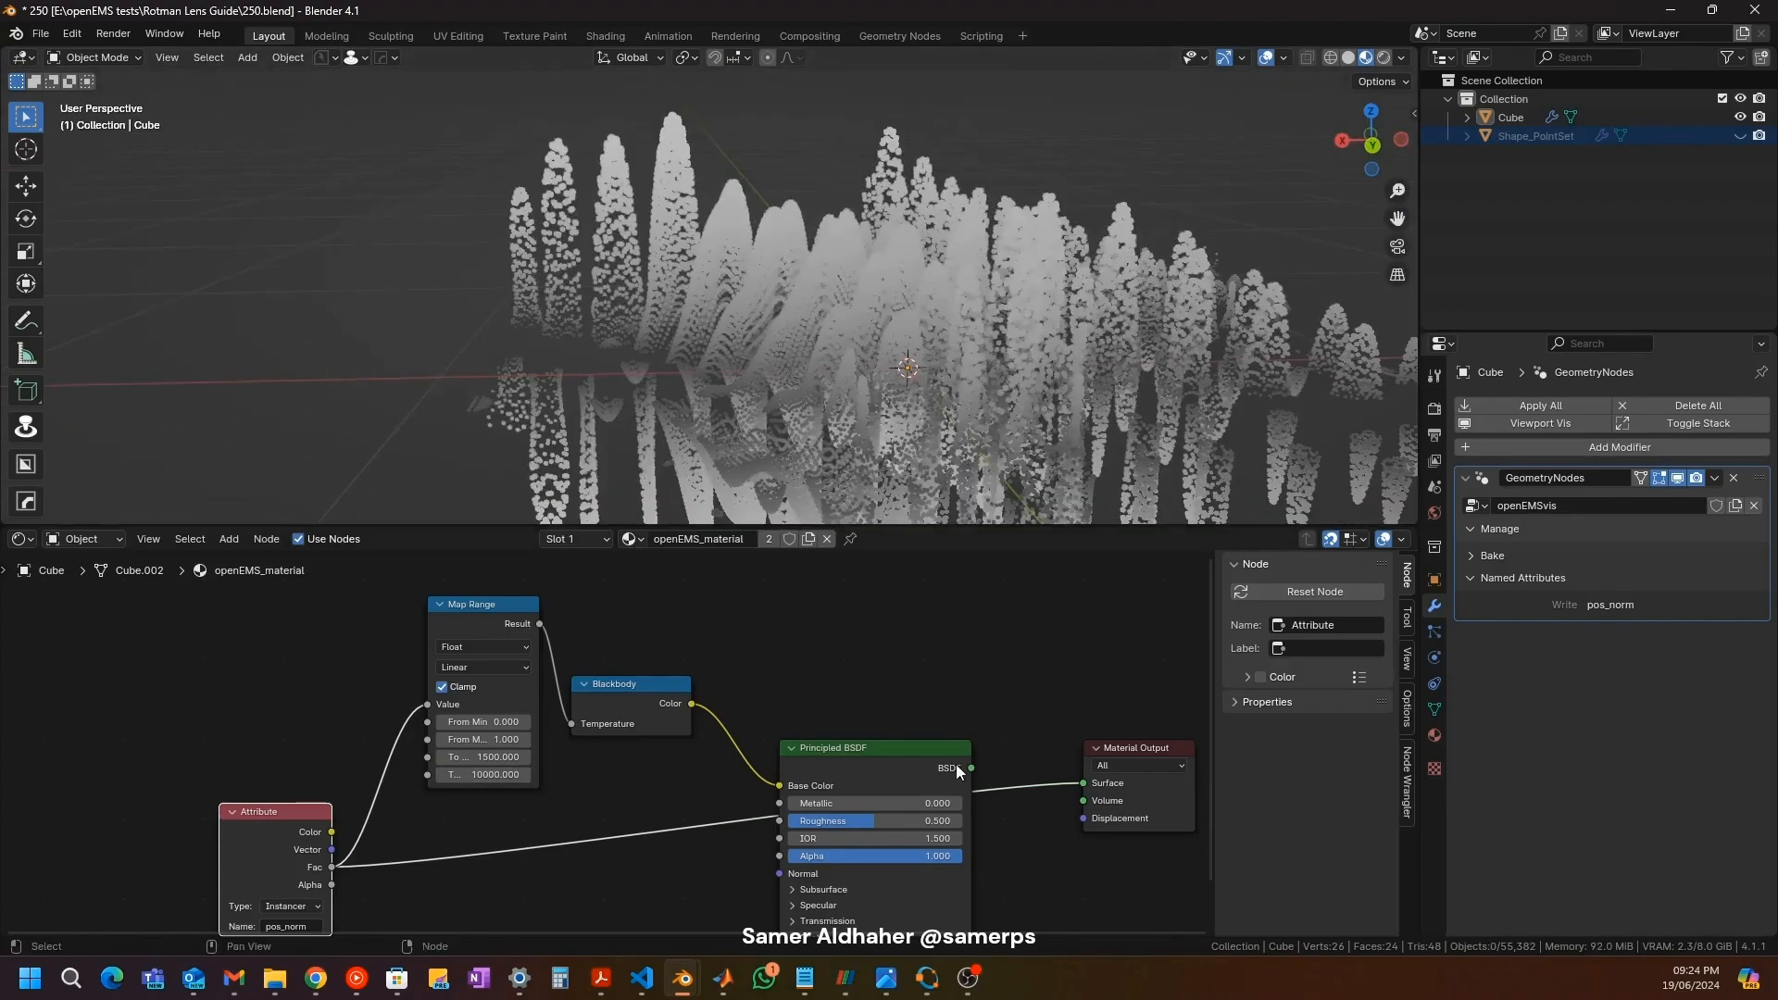
Step: Link the Principled BSDF output to the Material Output's Surface and inspect the coloured spheres up close
drag(972, 768, 1082, 783)
mouse_move(633, 228)
middle_down()
mouse_move(727, 233)
mouse_move(654, 232)
middle_up()
scroll(663, 199, up, 5)
middle_drag(670, 165, 669, 191)
scroll(670, 191, down, 1)
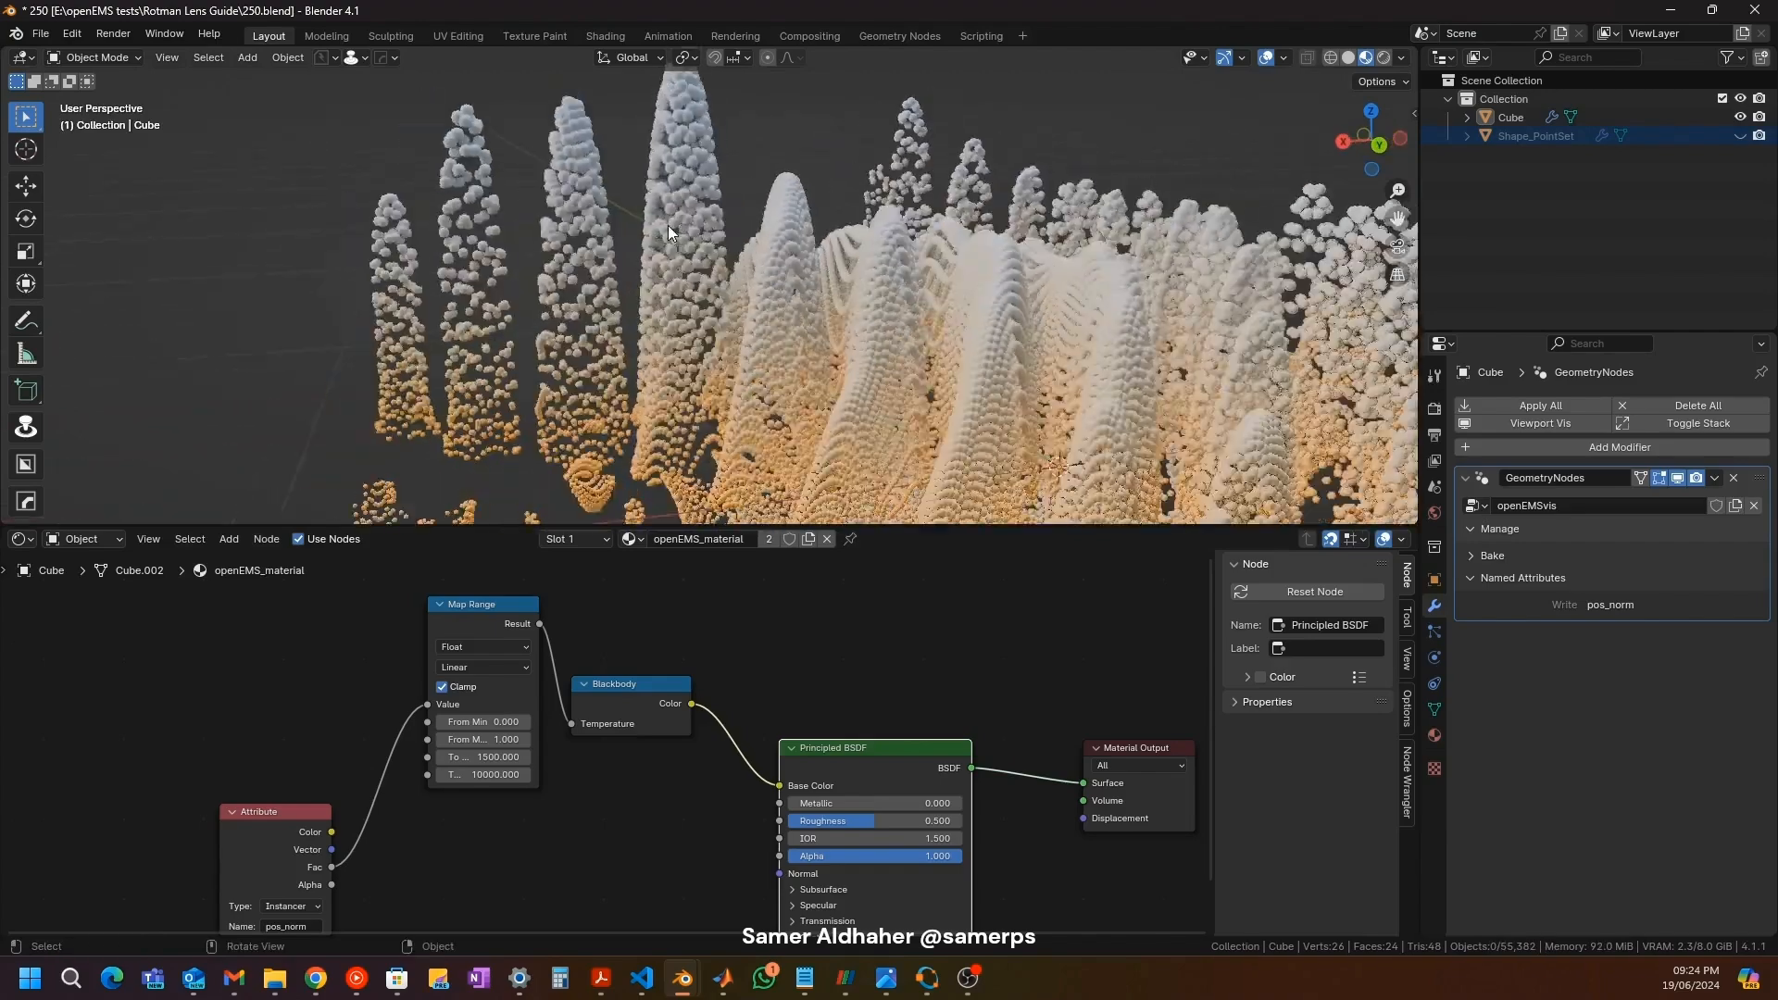
Step: Set the Map Range node's To Max to 5000 and To Min to 1000
click(505, 775)
text(50)
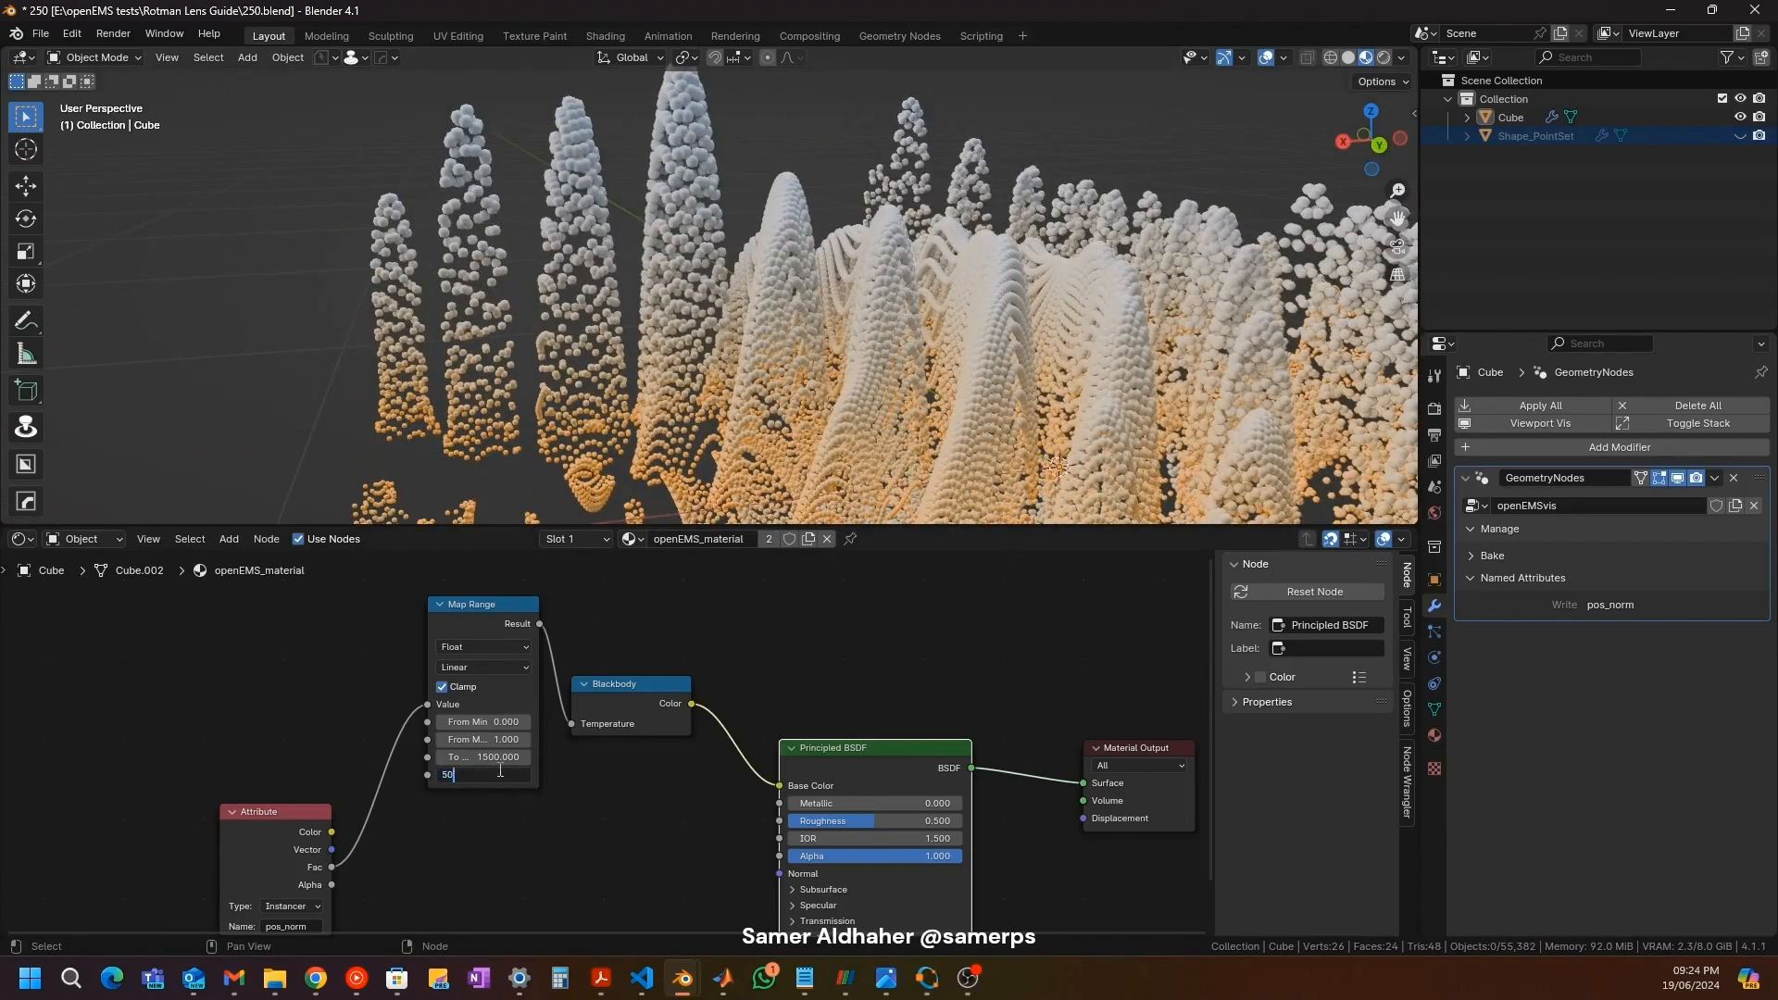
text(00)
key(Return)
click(494, 755)
text(1000)
key(Return)
middle_drag(552, 354, 536, 302)
scroll(544, 310, up, 3)
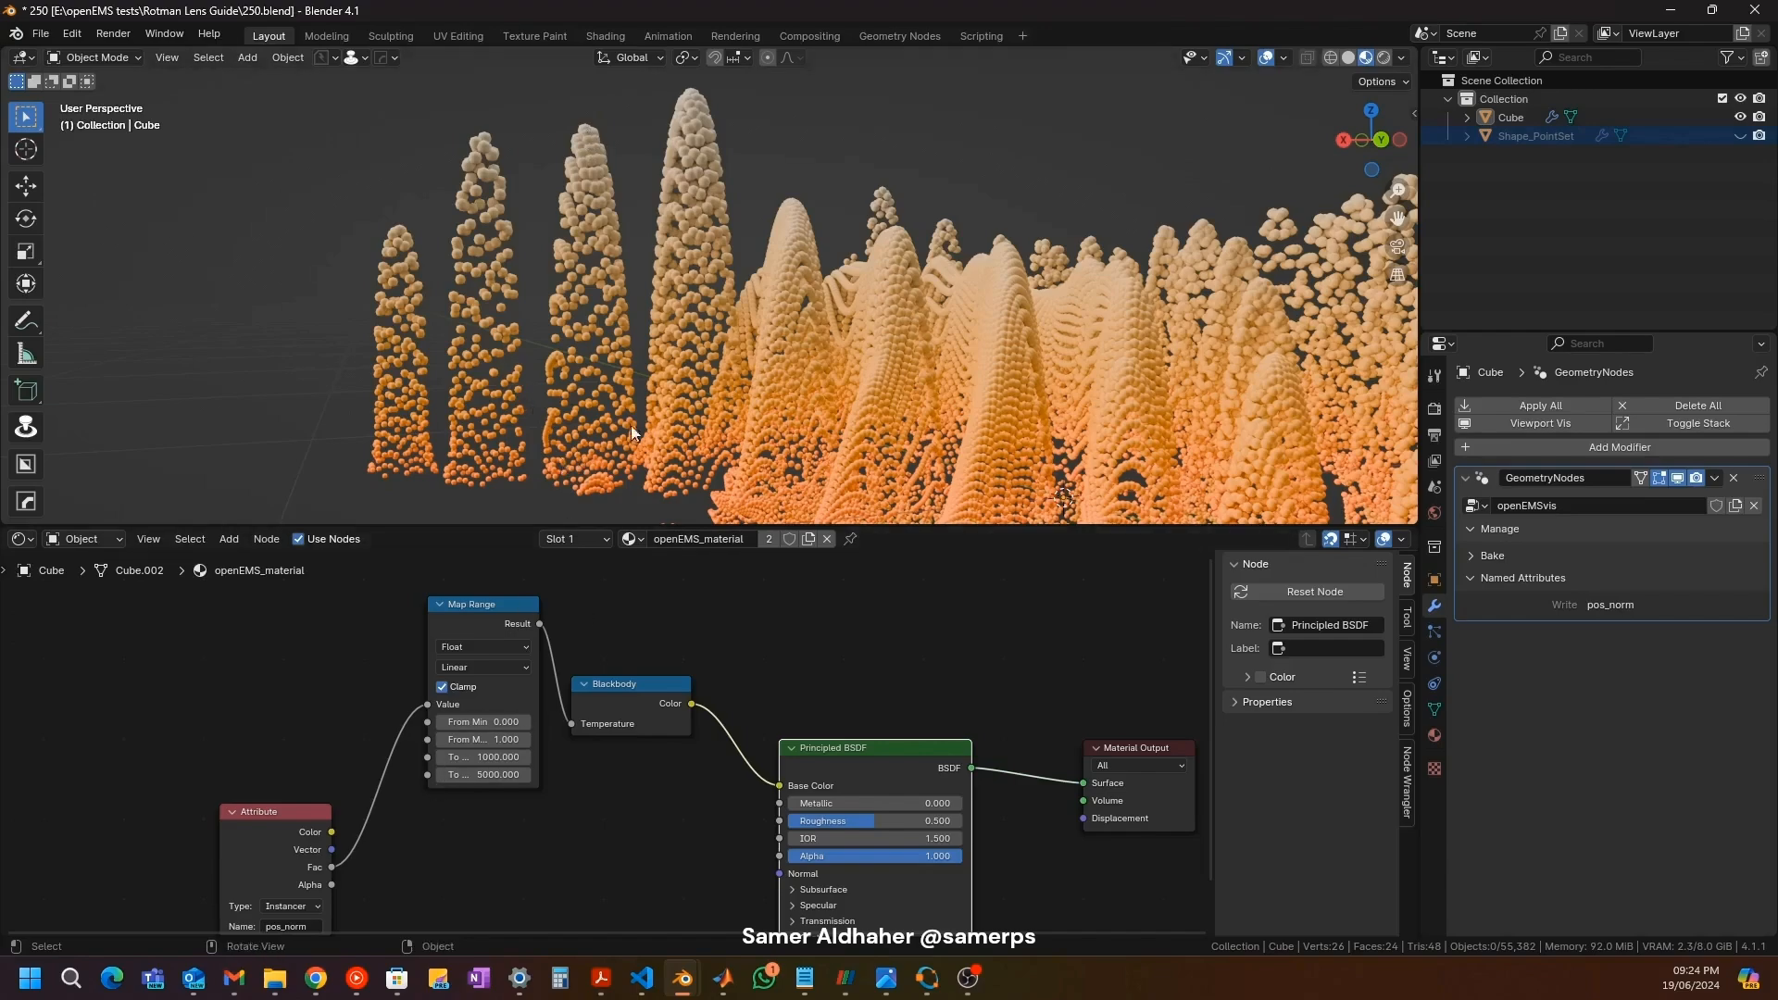
middle_drag(629, 463, 583, 636)
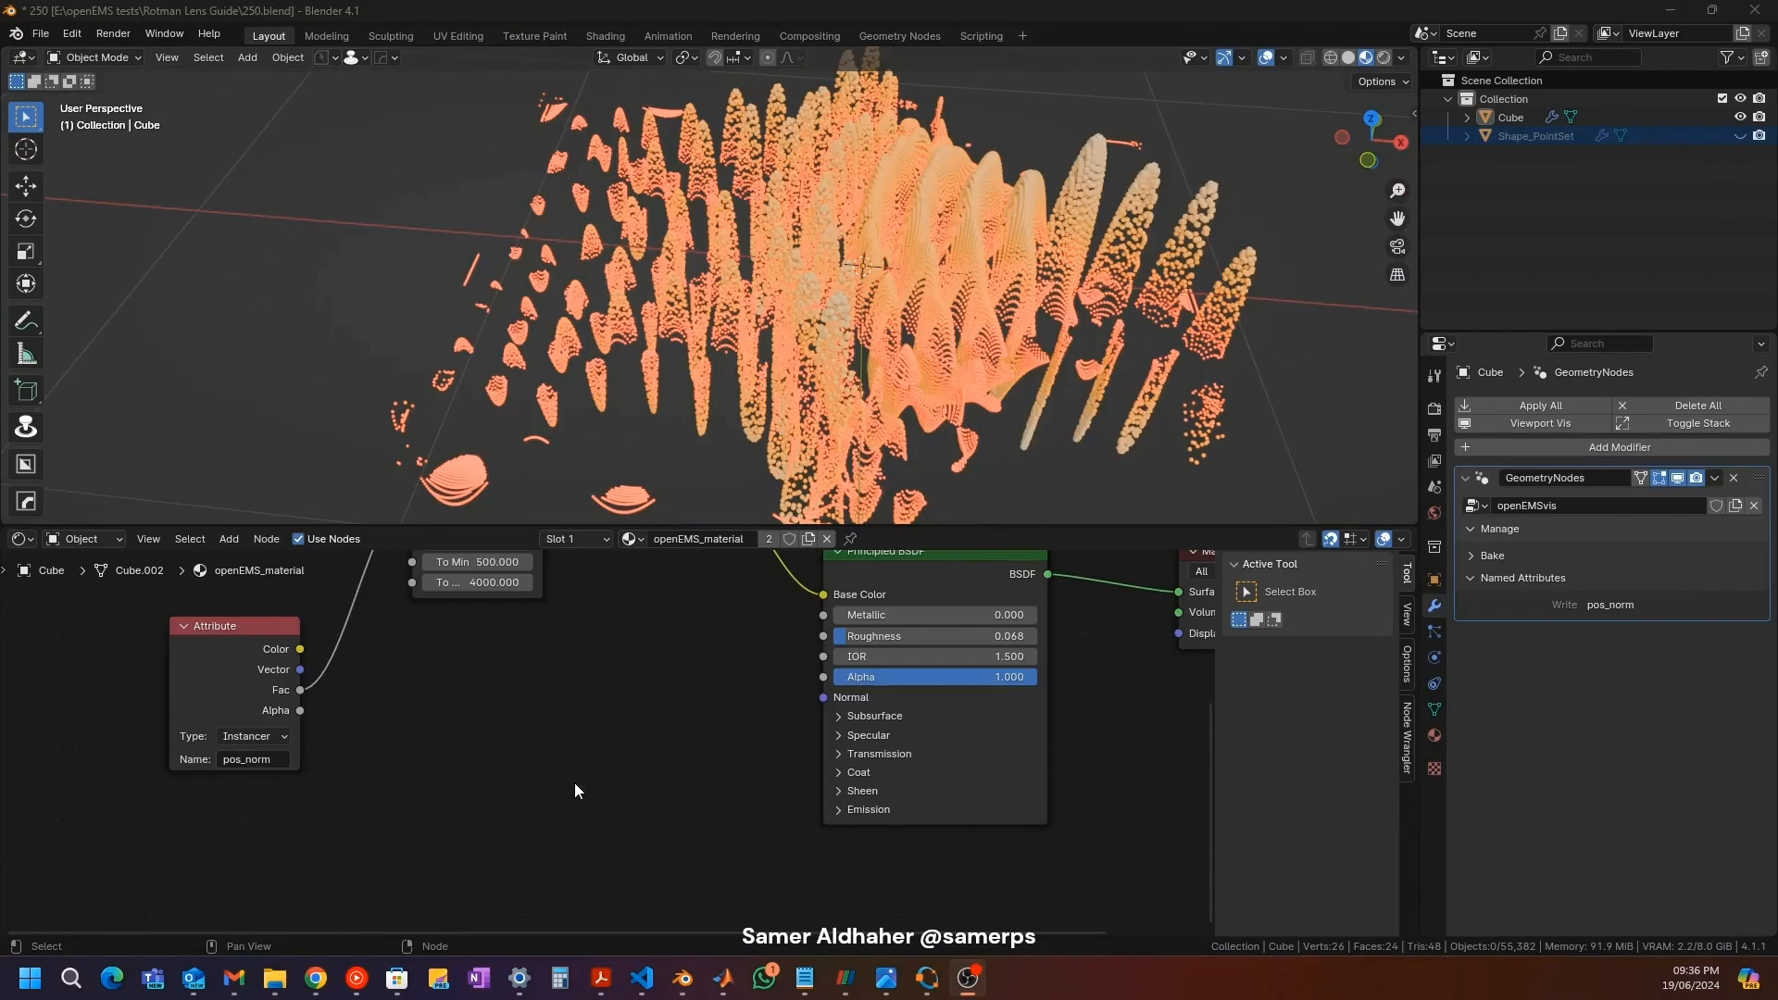
Step: Expand the Principled BSDF's Emission section, linking the Attribute's Fac to emission Strength and the Blackbody Color to emission Color
mouse_move(574, 790)
middle_down()
mouse_move(523, 865)
mouse_move(603, 877)
mouse_move(651, 834)
mouse_move(593, 767)
middle_up()
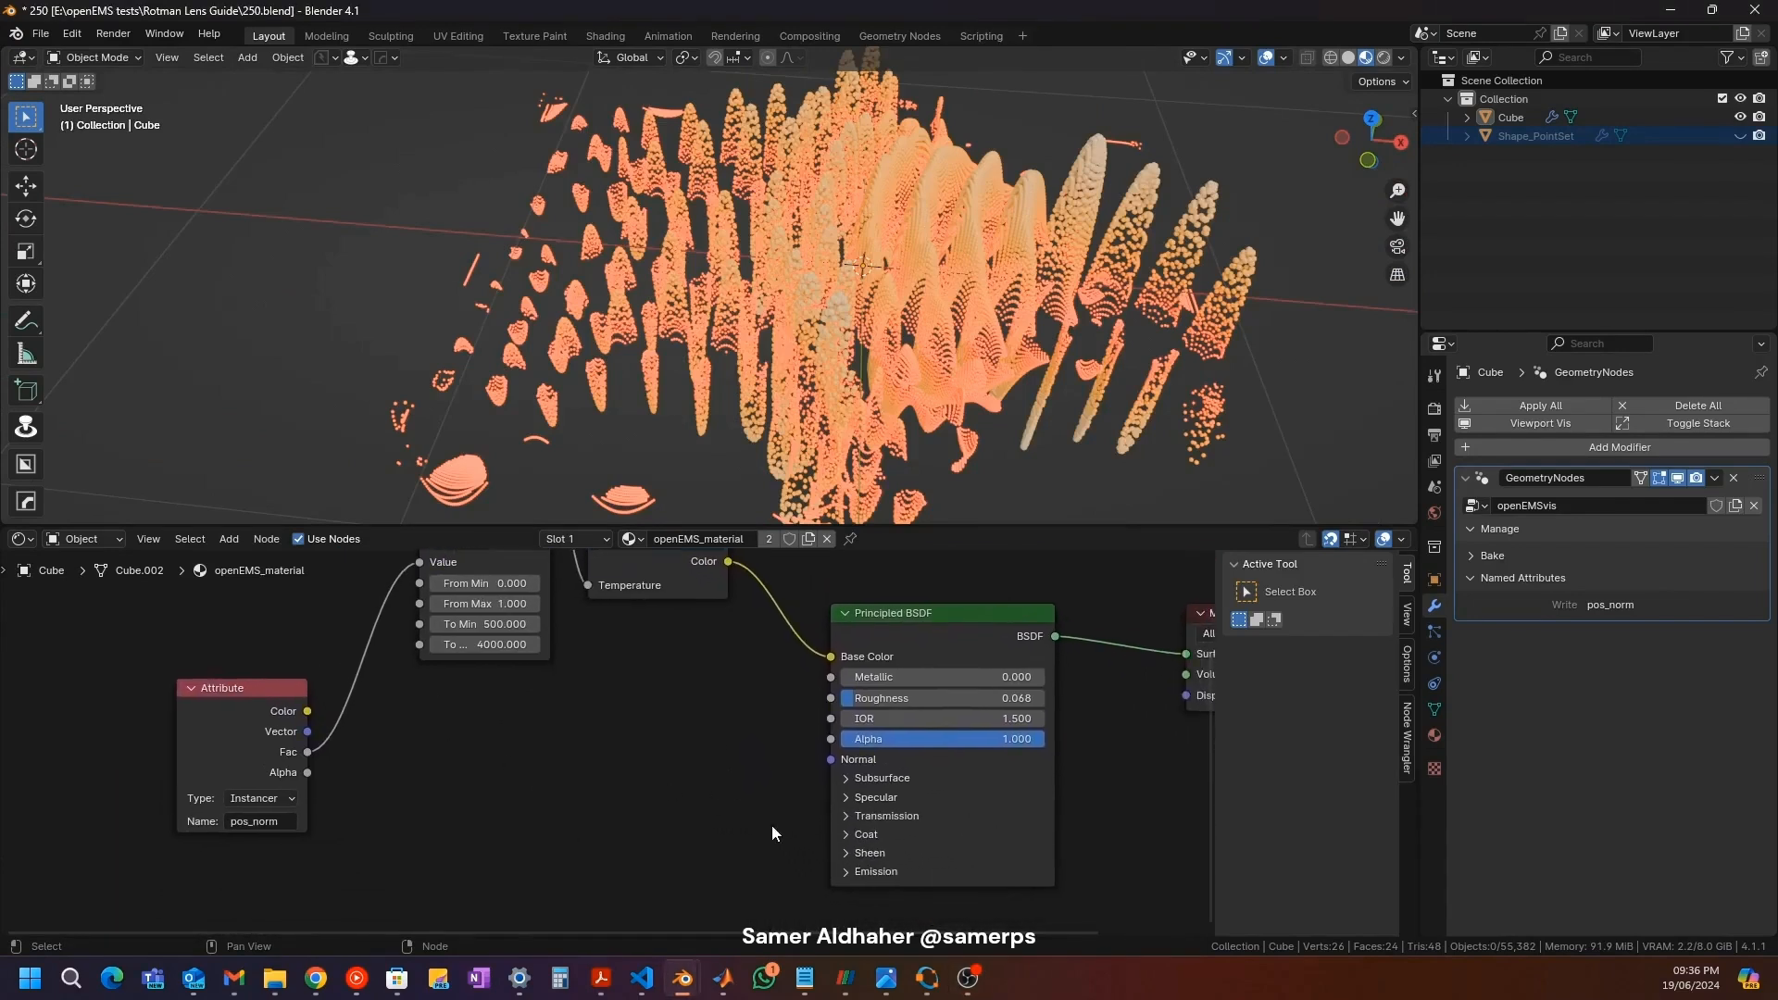
click(854, 872)
mouse_move(308, 752)
mouse_down()
mouse_move(808, 952)
mouse_move(818, 761)
mouse_up()
mouse_move(757, 814)
middle_down()
mouse_move(686, 925)
mouse_move(667, 628)
middle_up()
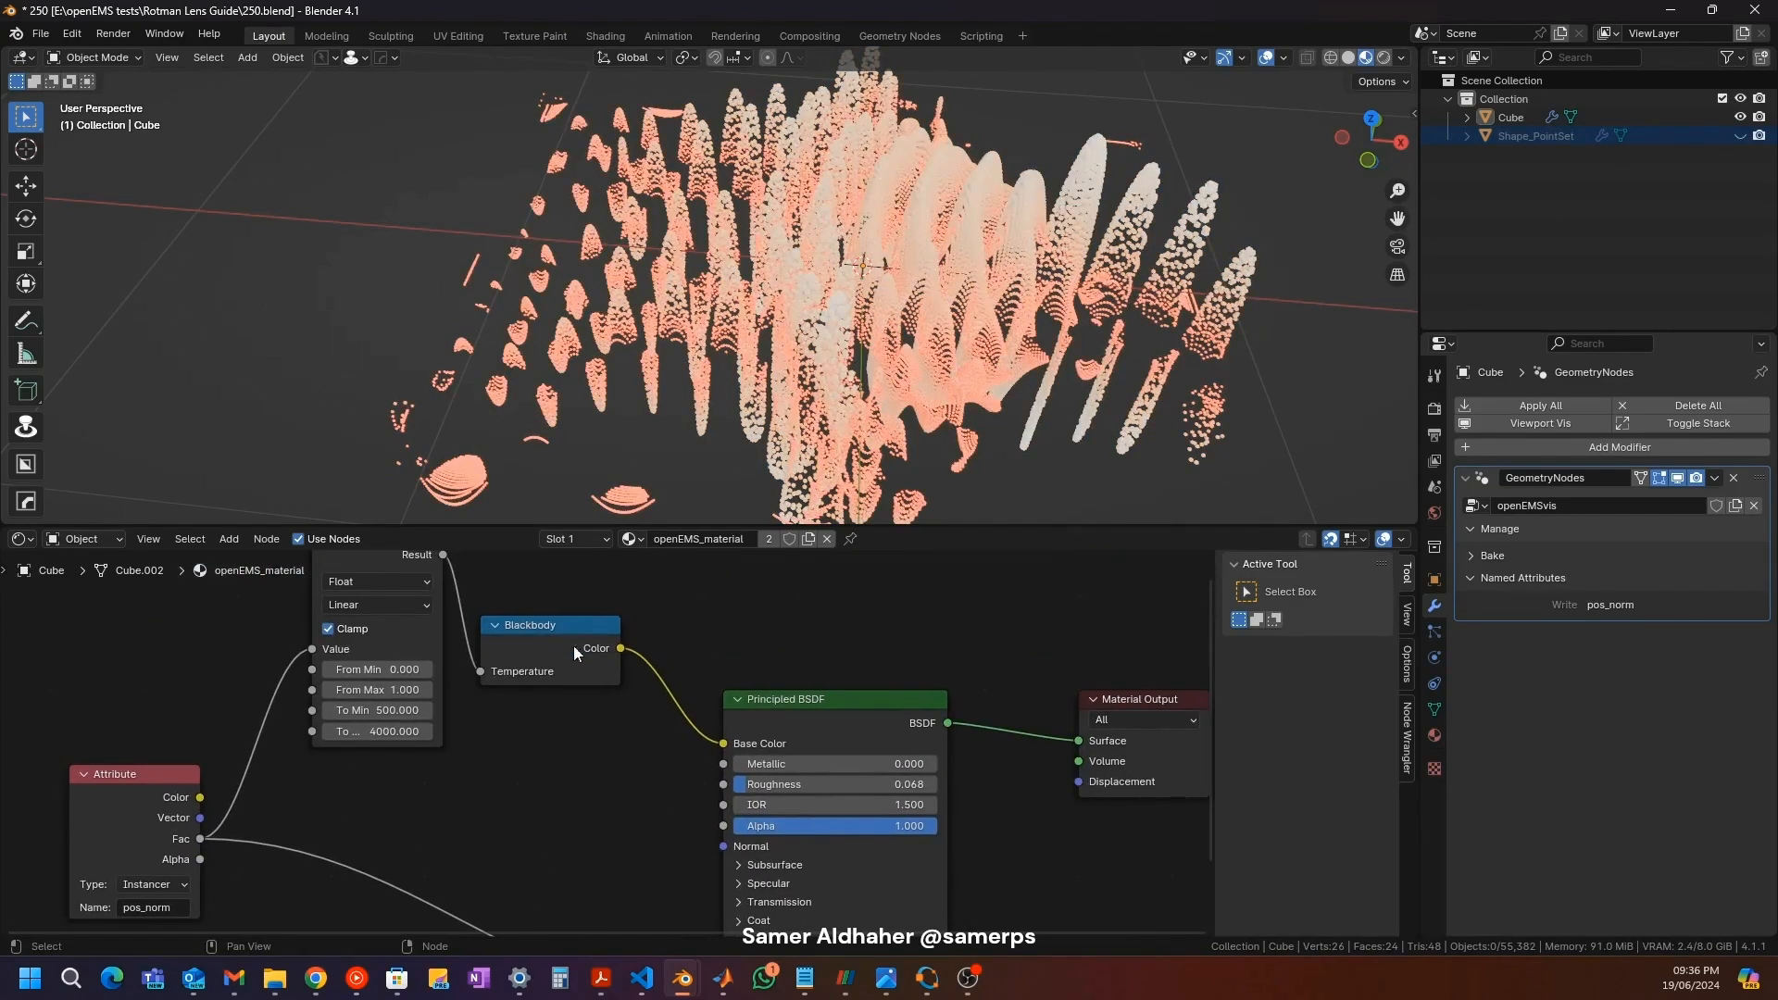
drag(620, 648, 728, 785)
Step: Insert a Math node between the Attribute's Fac and the emission Strength, set it to Multiply and adjust its second value
middle_drag(504, 652, 520, 687)
key(shift+a)
text(ma)
key(Return)
click(626, 761)
click(583, 745)
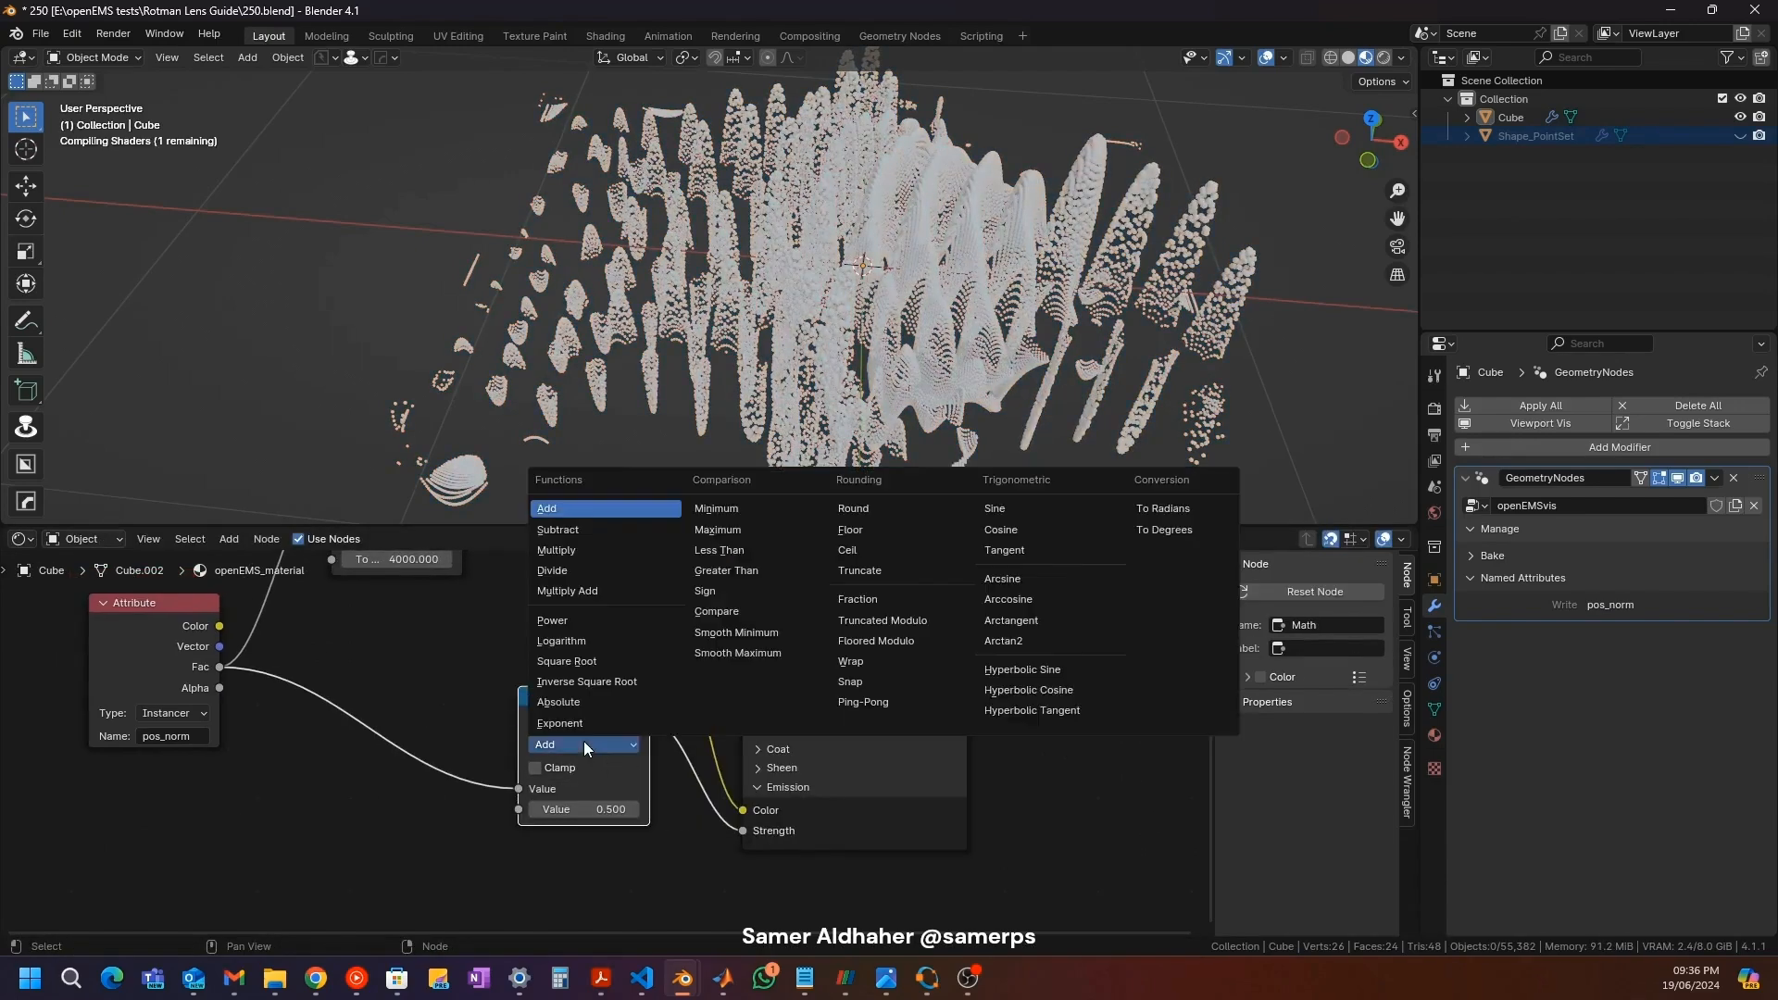
click(563, 549)
mouse_move(590, 811)
shift+mouse_down()
mouse_move(639, 810)
mouse_move(570, 810)
mouse_move(660, 811)
mouse_move(611, 810)
shift+mouse_up()
Step: Set the Map Range node's To Max to 2000
middle_drag(423, 614, 420, 744)
drag(411, 692, 414, 692)
text(200)
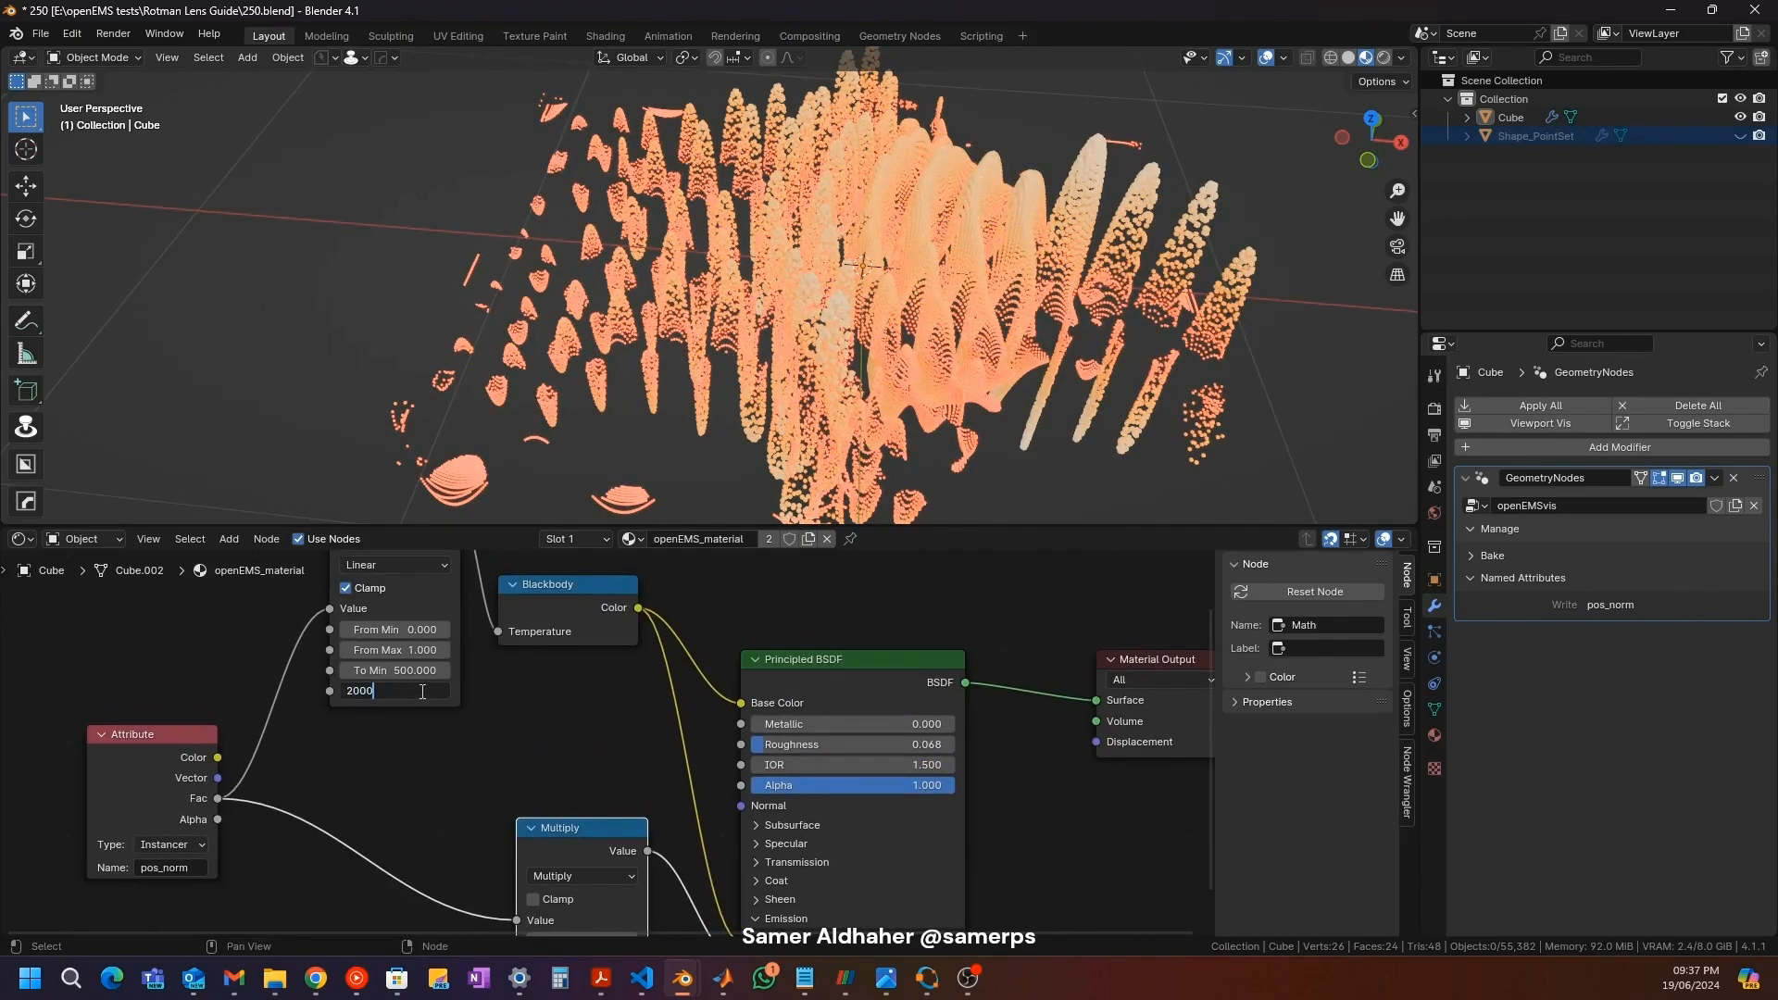
text(0)
key(Return)
Step: Set the Map Range node's To Min to 0
drag(423, 677, 421, 677)
click(421, 677)
text(0)
key(Return)
Step: Set the Map Range node's To Max to 5000, then deselect the objects and inspect the emissive spheres
click(389, 691)
text(5800)
key(Left)
key(Left)
key(Left)
key(shift+Right)
text(0)
key(Return)
click(622, 289)
middle_drag(622, 289, 582, 275)
click(457, 293)
scroll(639, 249, up, 4)
scroll(639, 248, down, 6)
scroll(548, 274, down, 2)
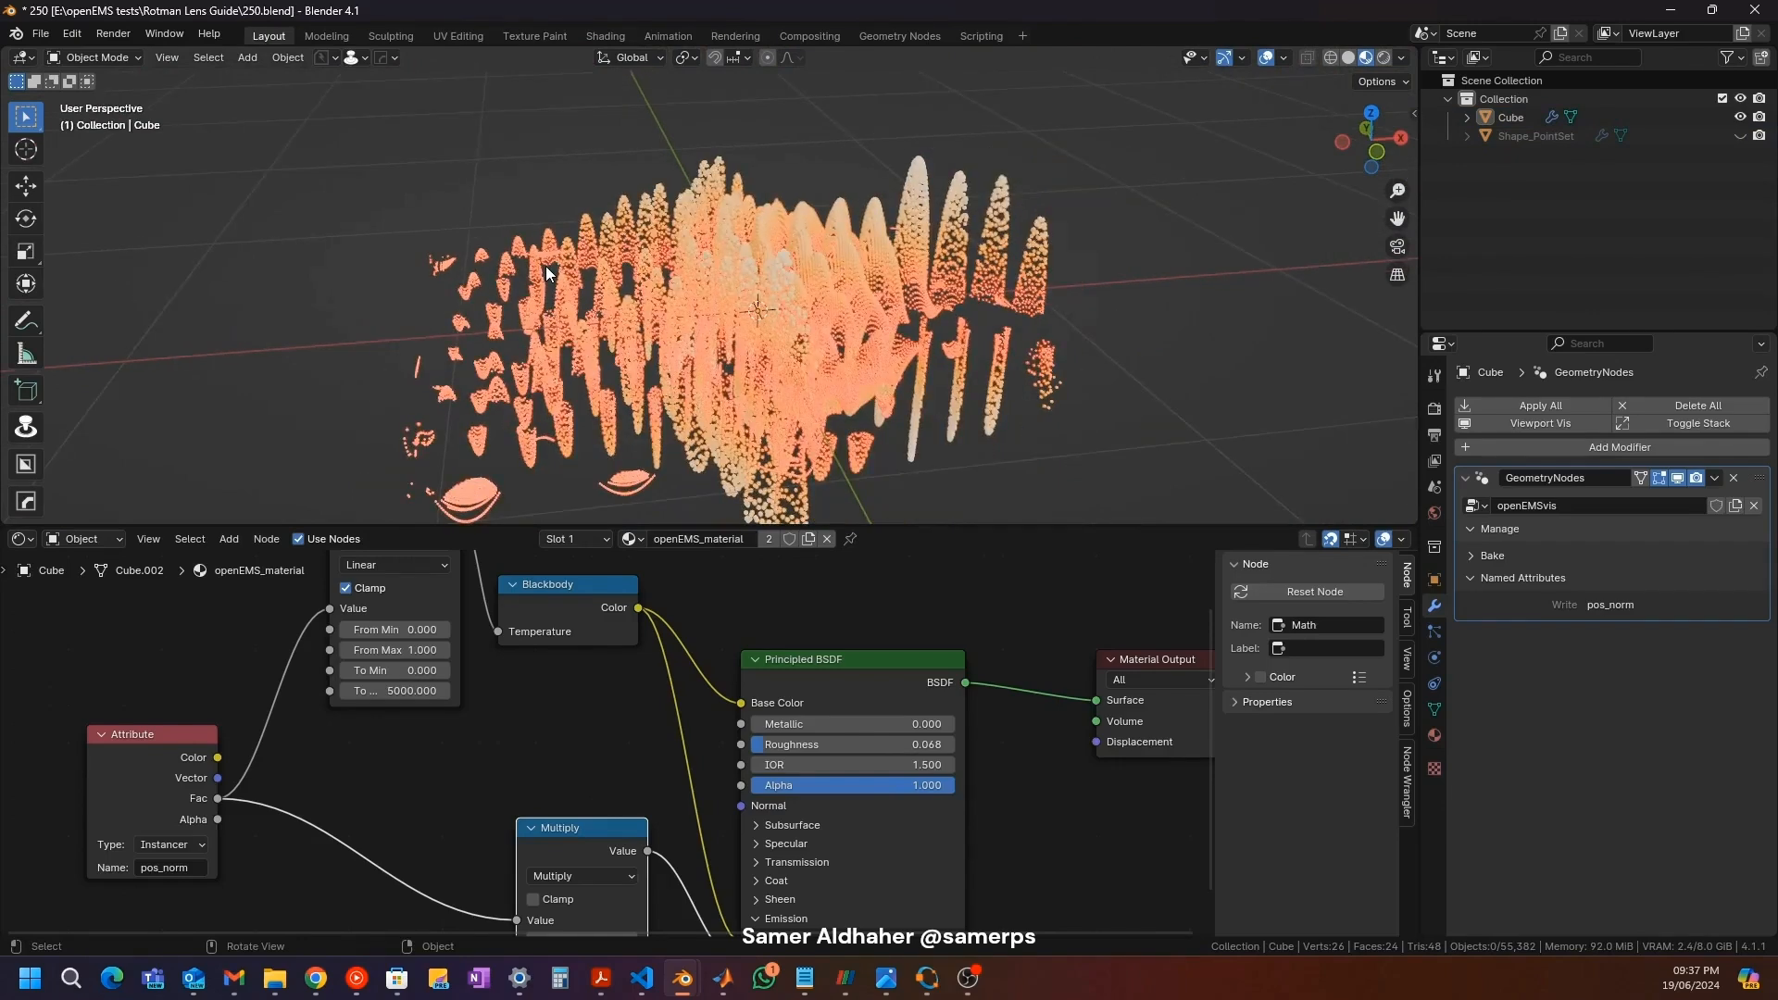
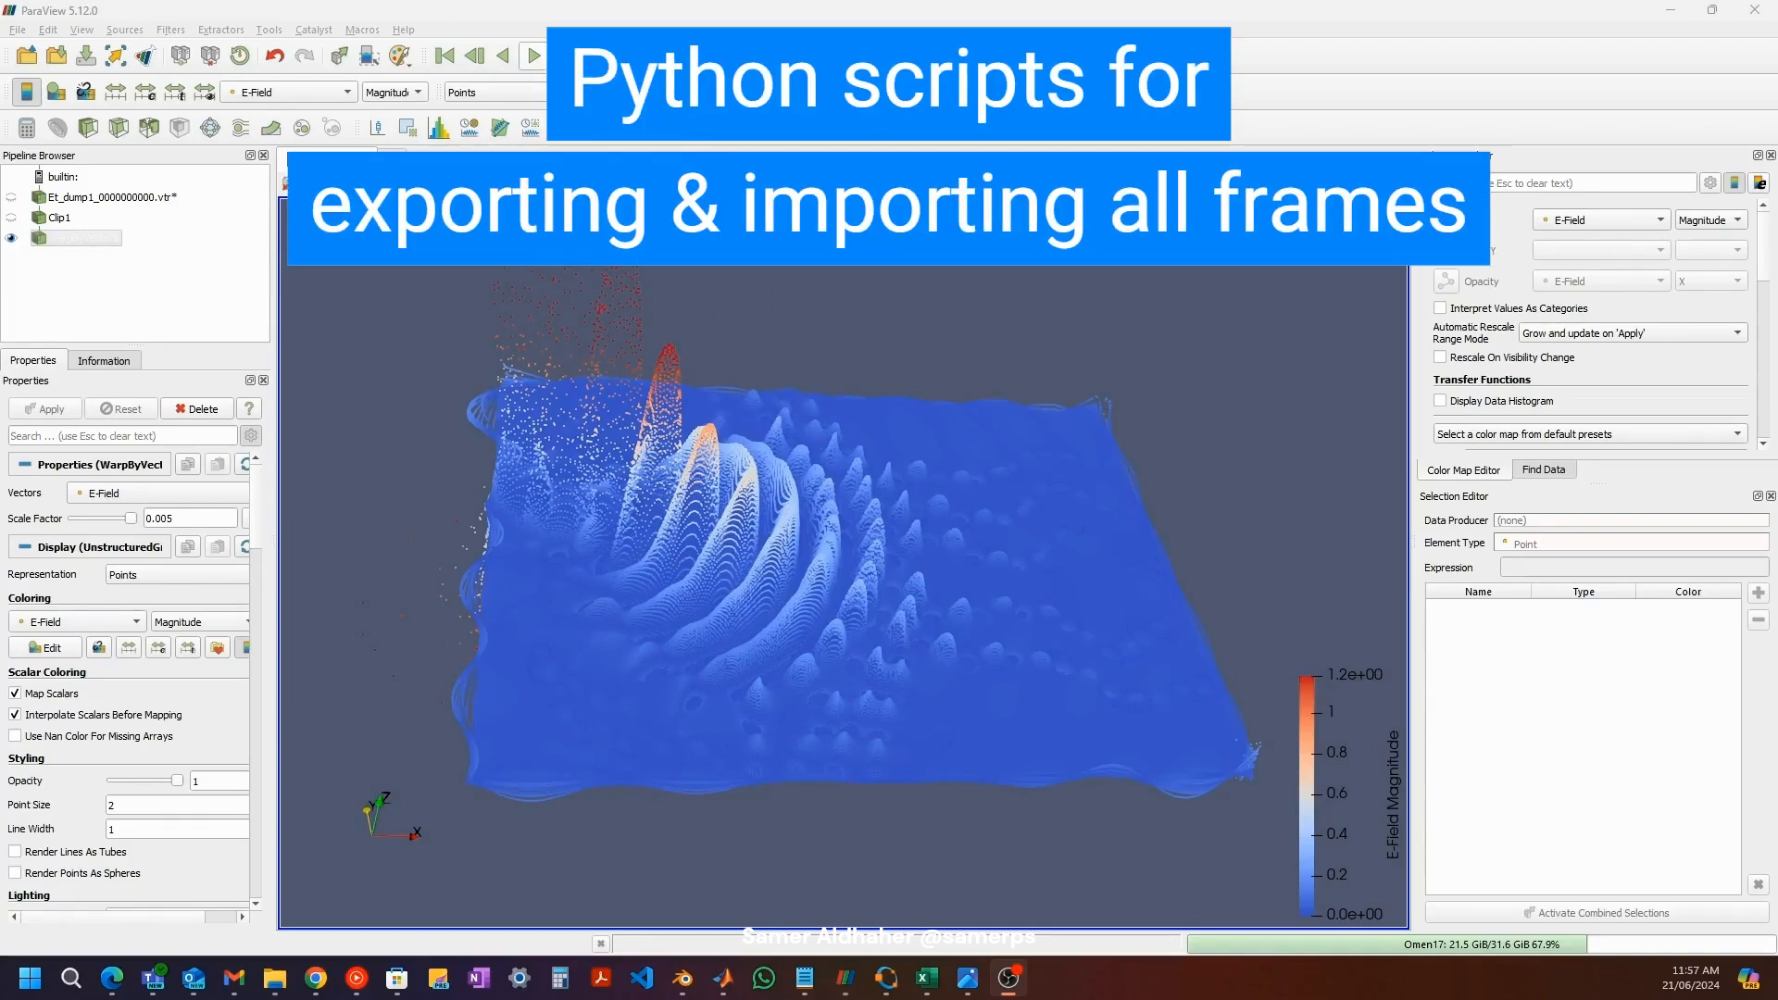
Step: In ParaView, open the Python Script Editor and review the file_dir and frame_range settings of paraview_export.py
click(269, 29)
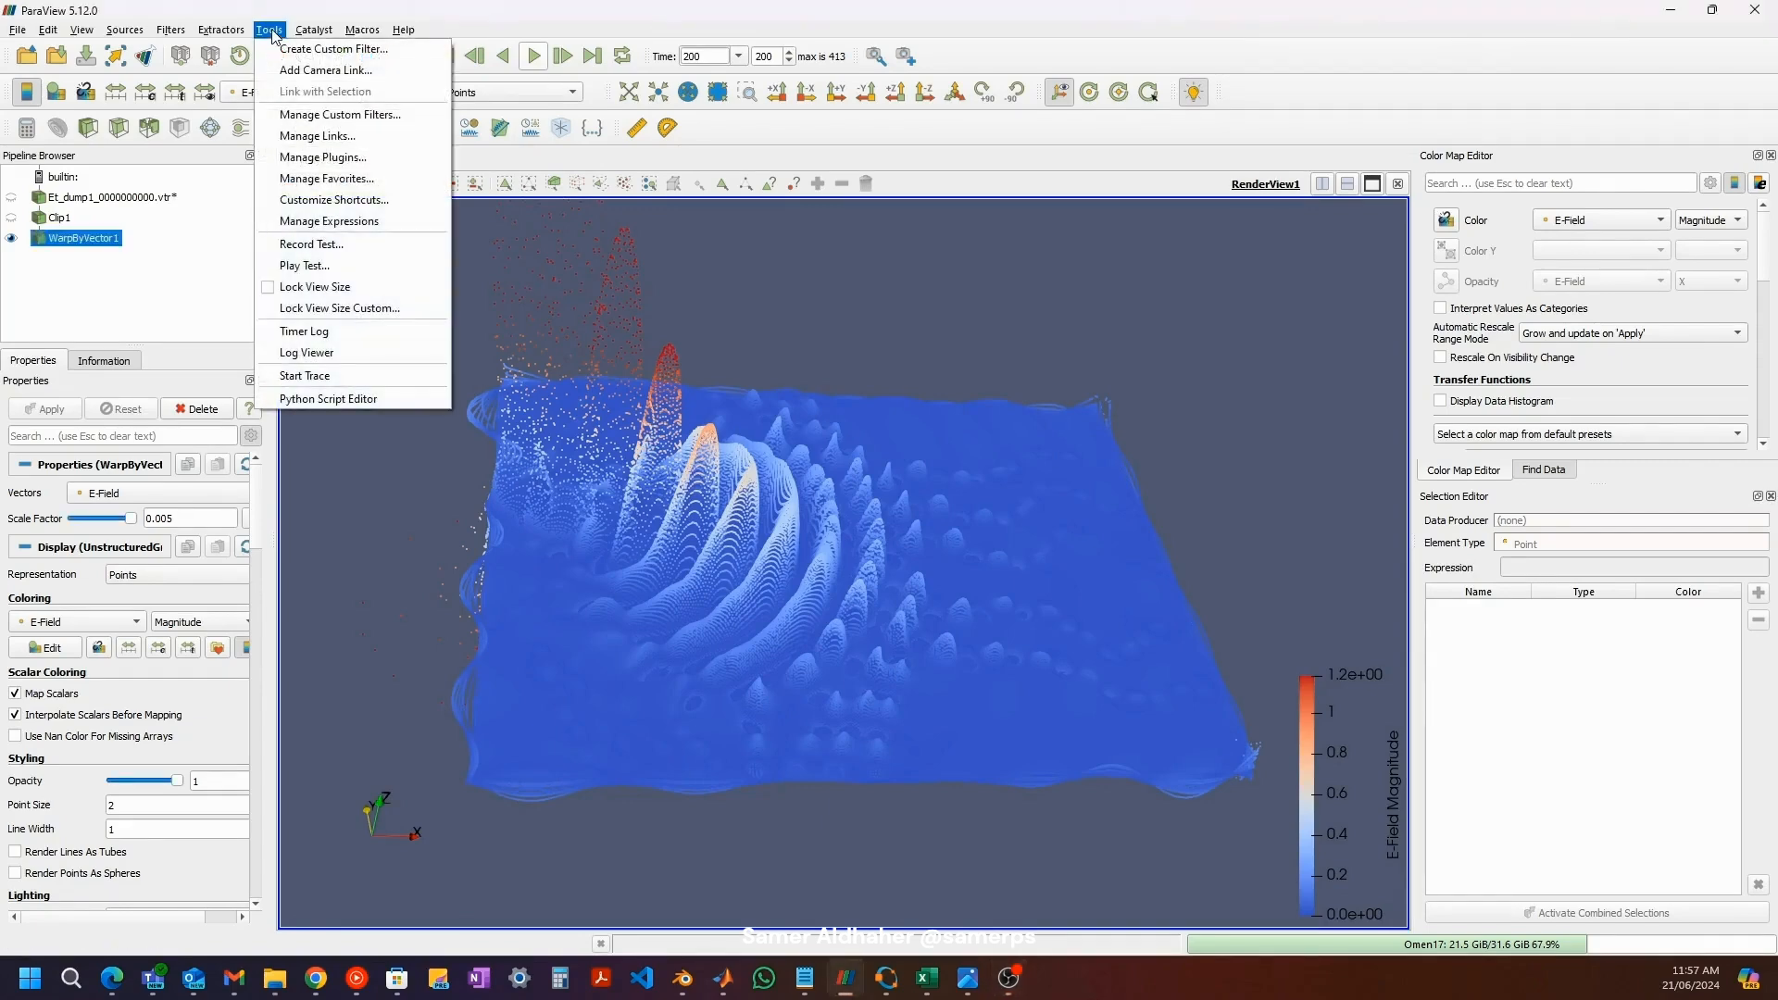
click(345, 396)
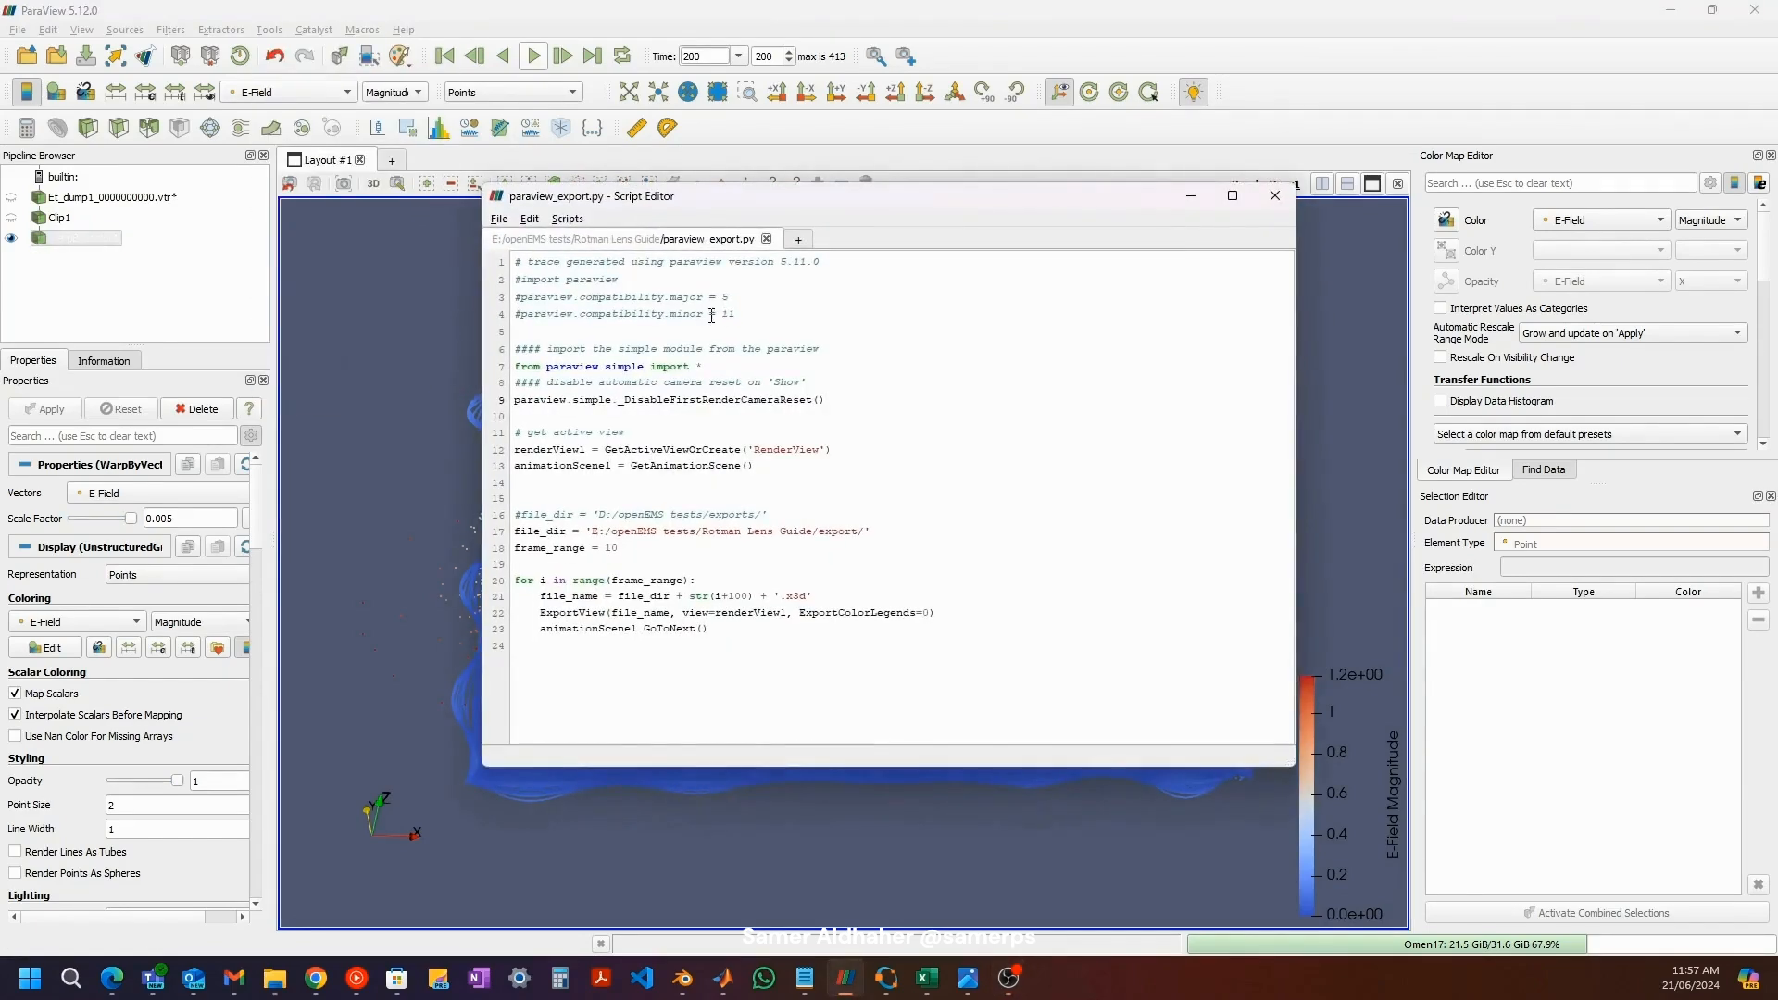
drag(787, 644, 825, 258)
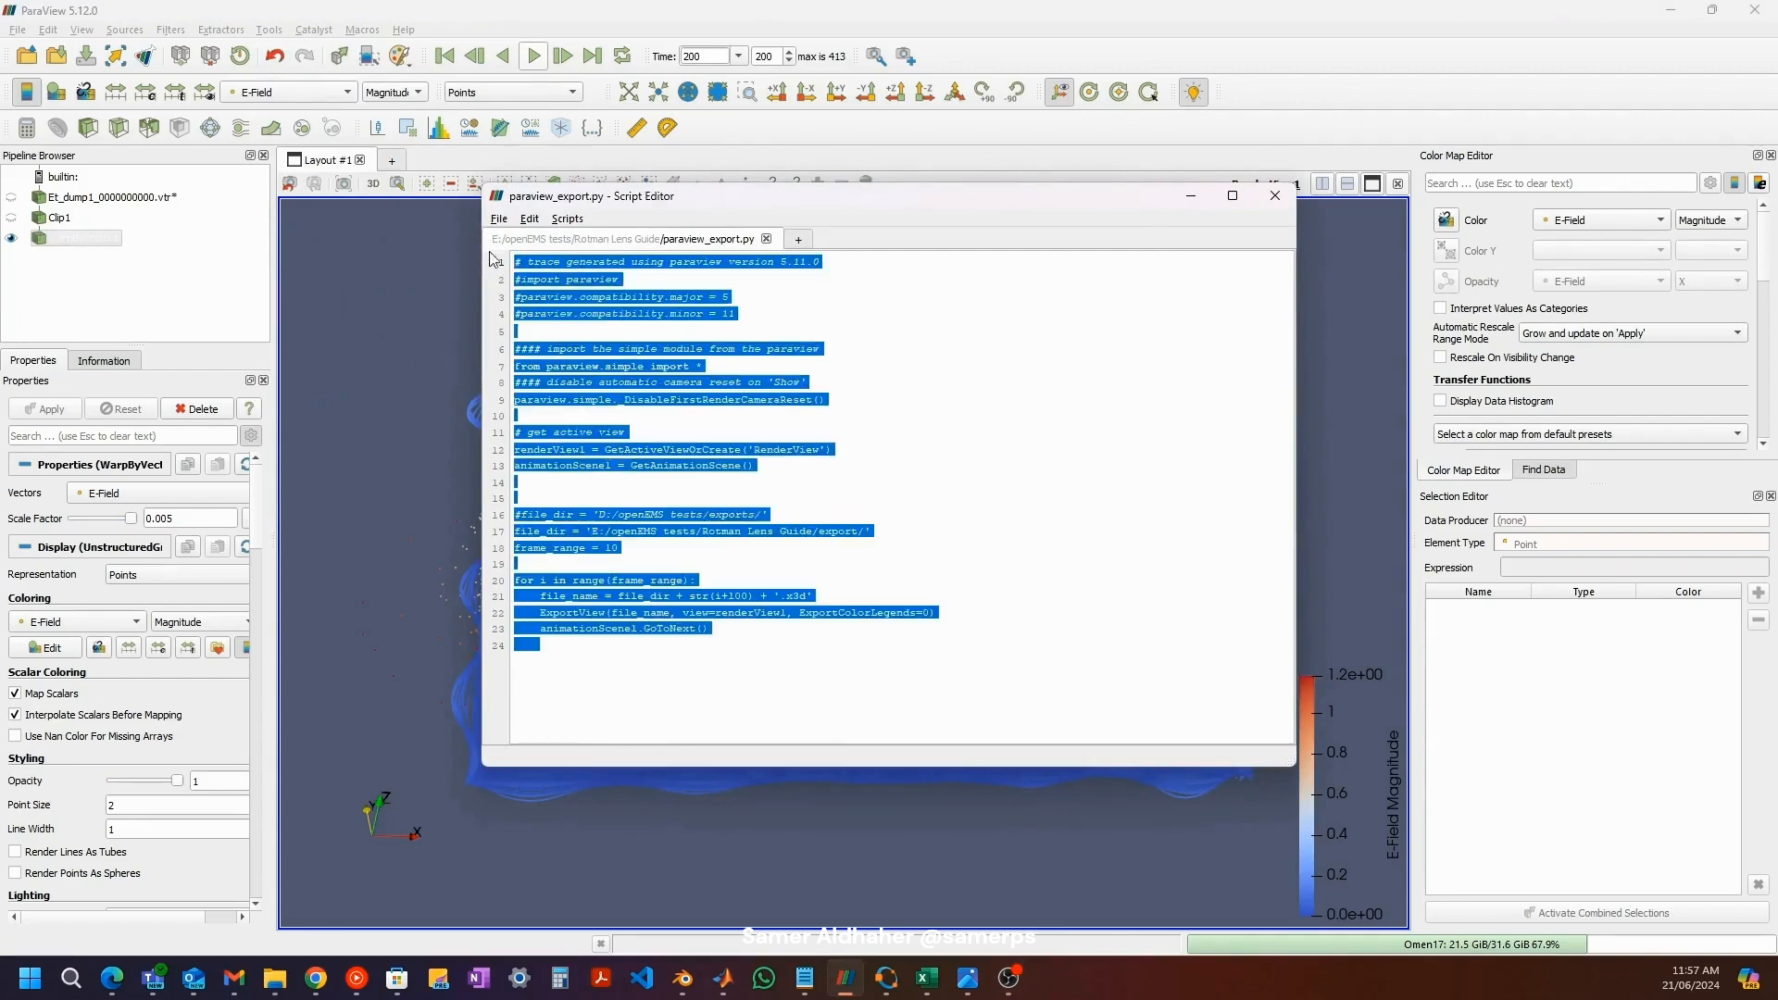
click(760, 495)
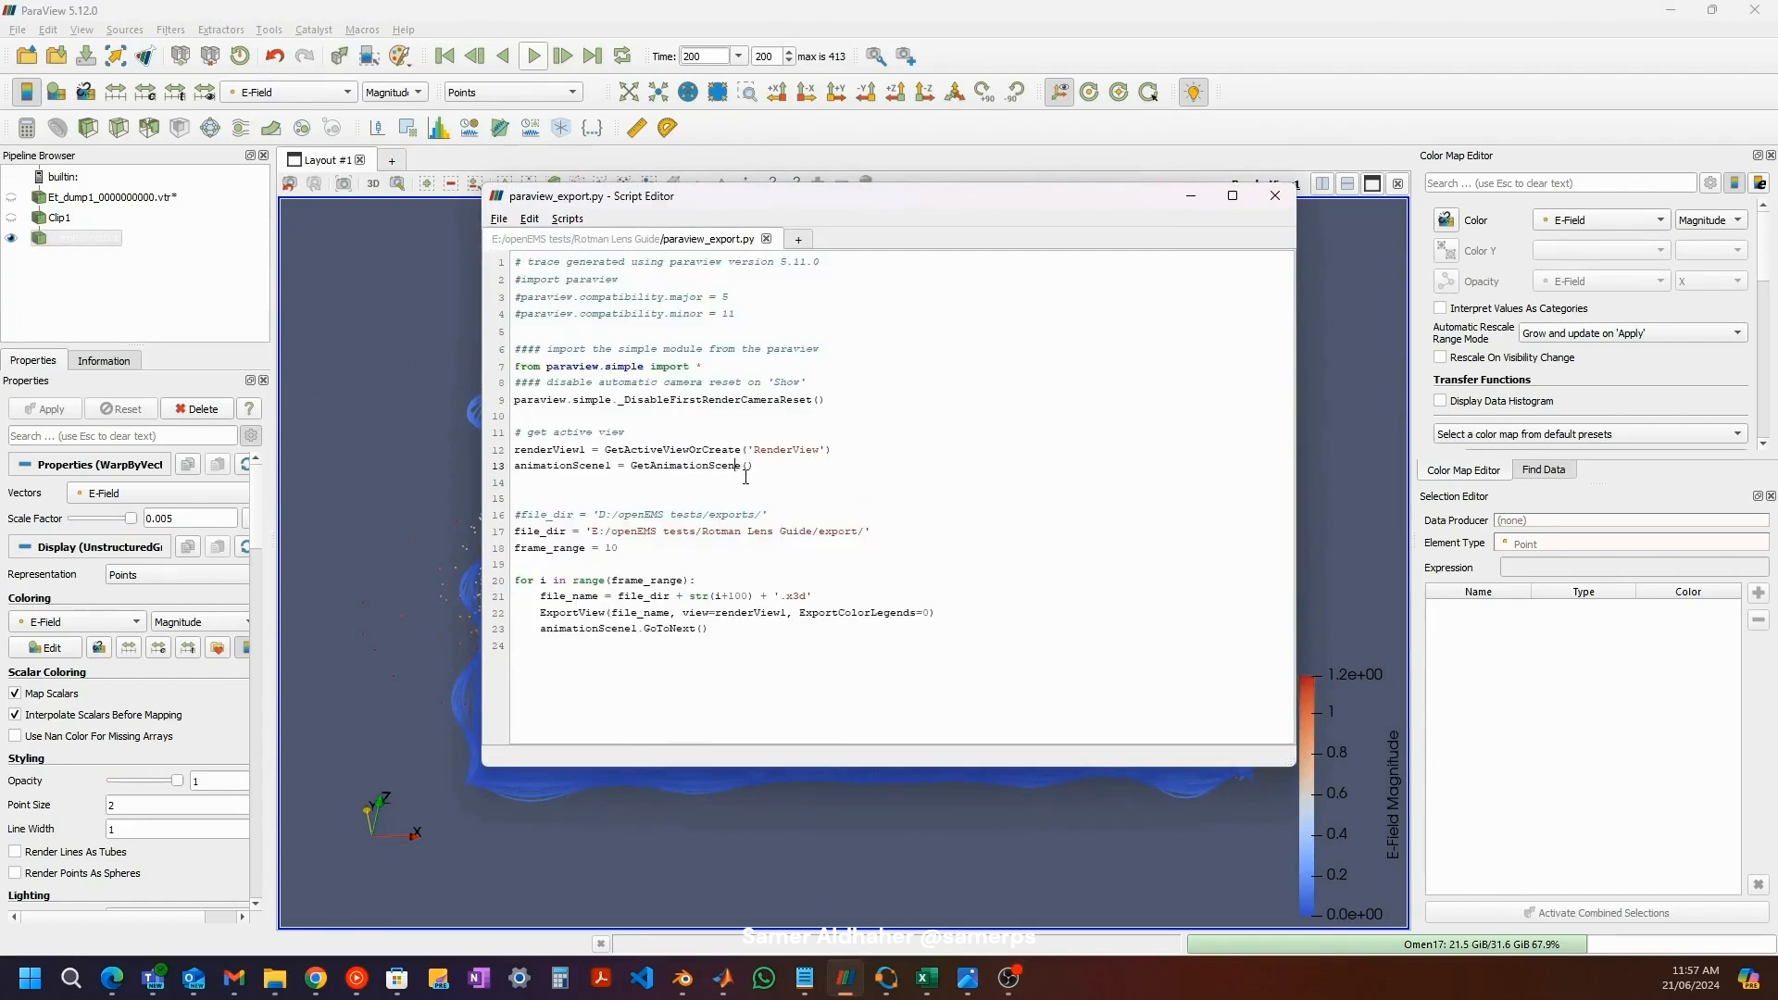
drag(527, 532, 777, 515)
click(575, 553)
drag(618, 549, 600, 553)
click(631, 549)
Step: Remove the +100 offset from the export script's file name so that it uses str(i) + '.x3d'
drag(707, 638, 702, 635)
key(Down)
key(BackSpace)
key(BackSpace)
key(BackSpace)
key(BackSpace)
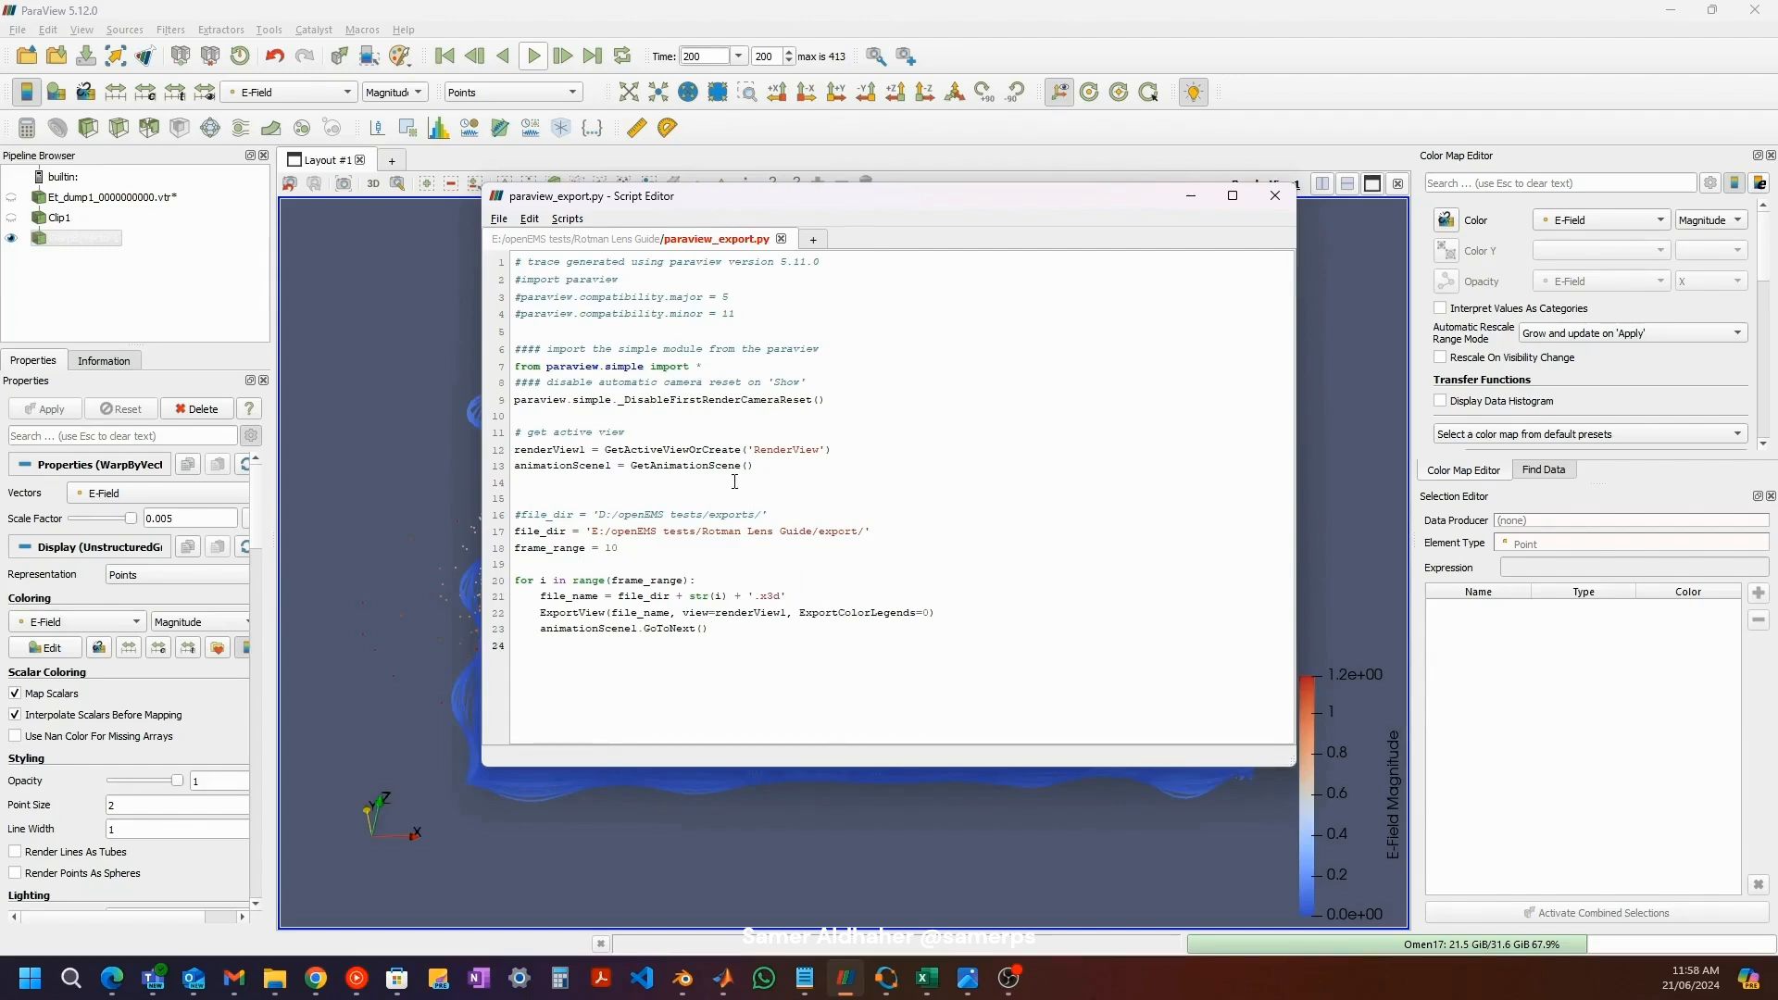
Step: Run the paraview_export.py script and look over the X3D files in the export folder
click(501, 220)
click(556, 375)
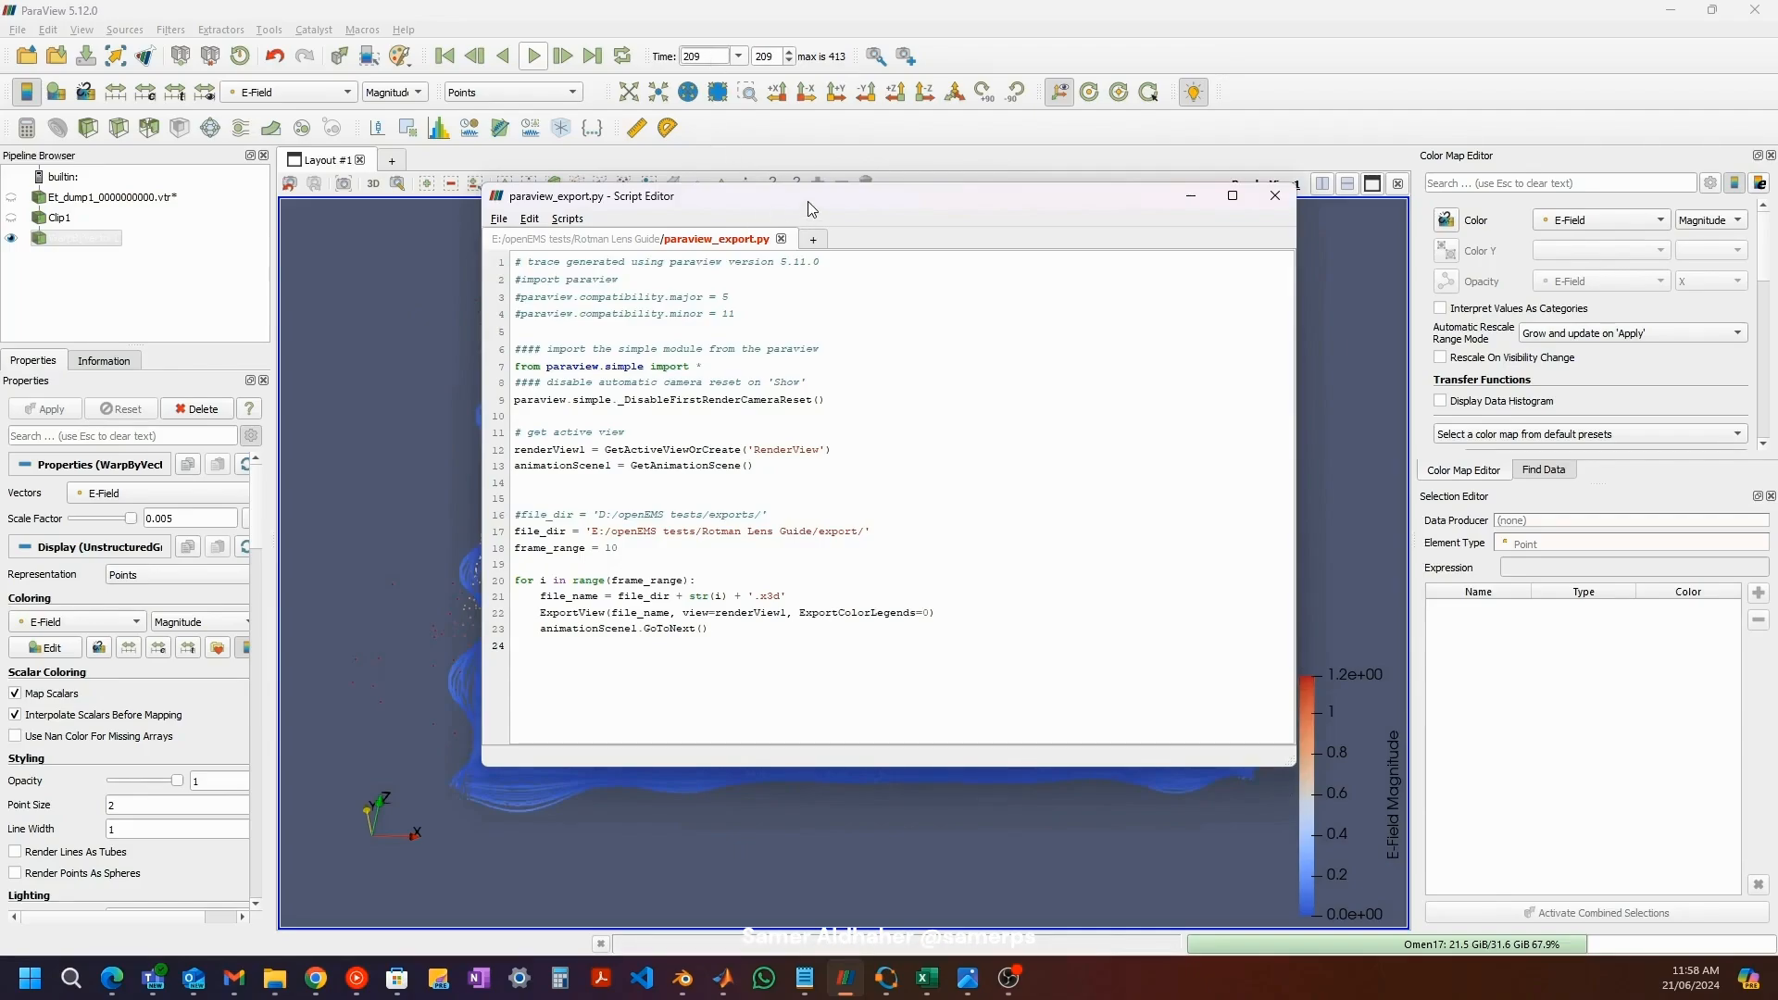
drag(787, 623, 776, 551)
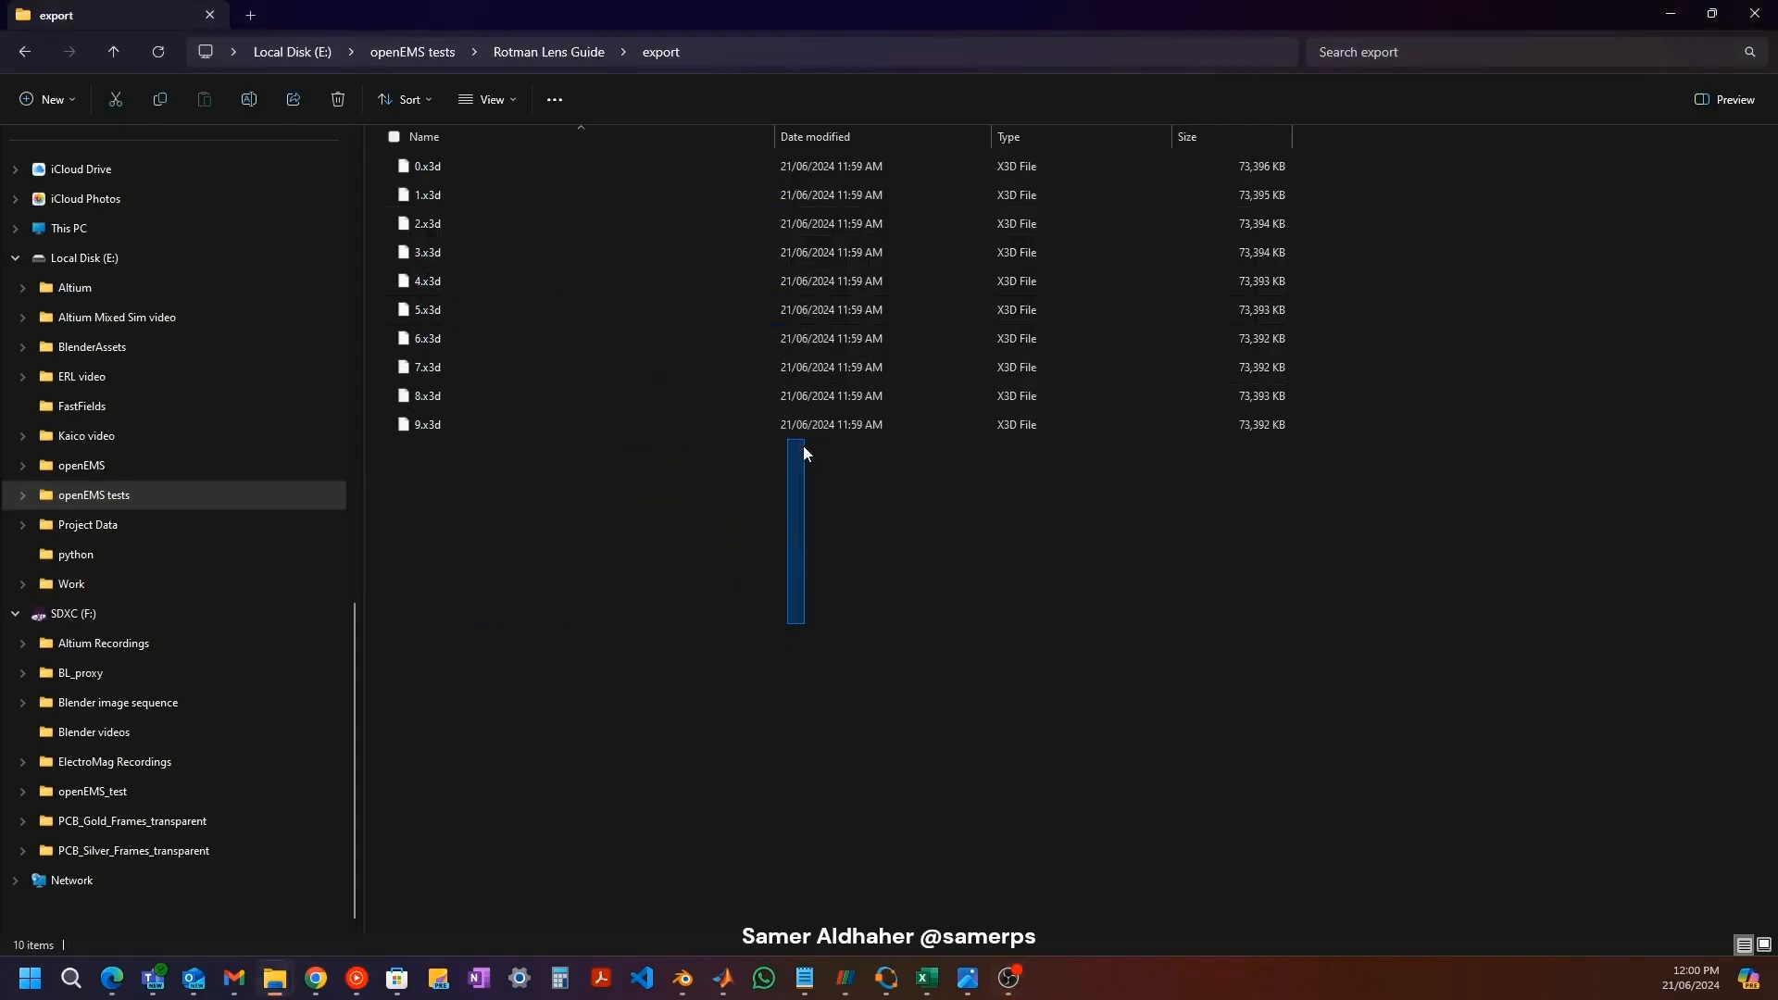
Step: Look over the exported files 0.x3d to 9.x3d in the export folder and switch to Blender
click(454, 157)
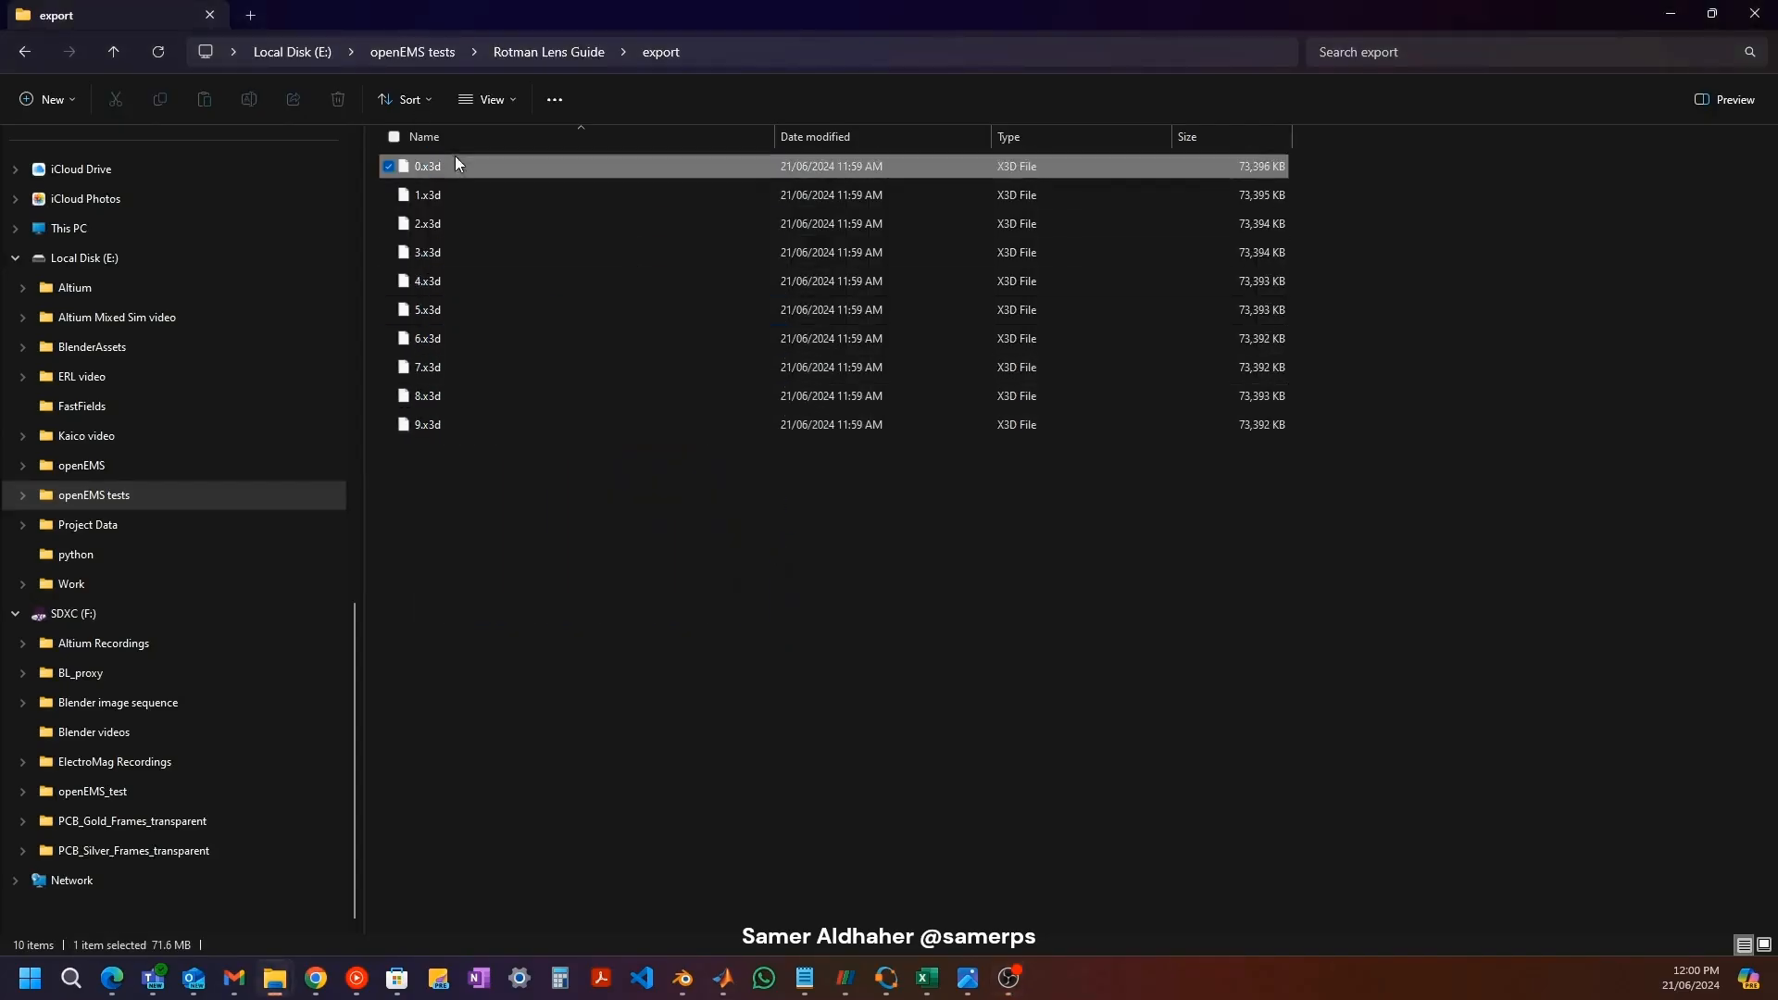
click(476, 435)
click(760, 609)
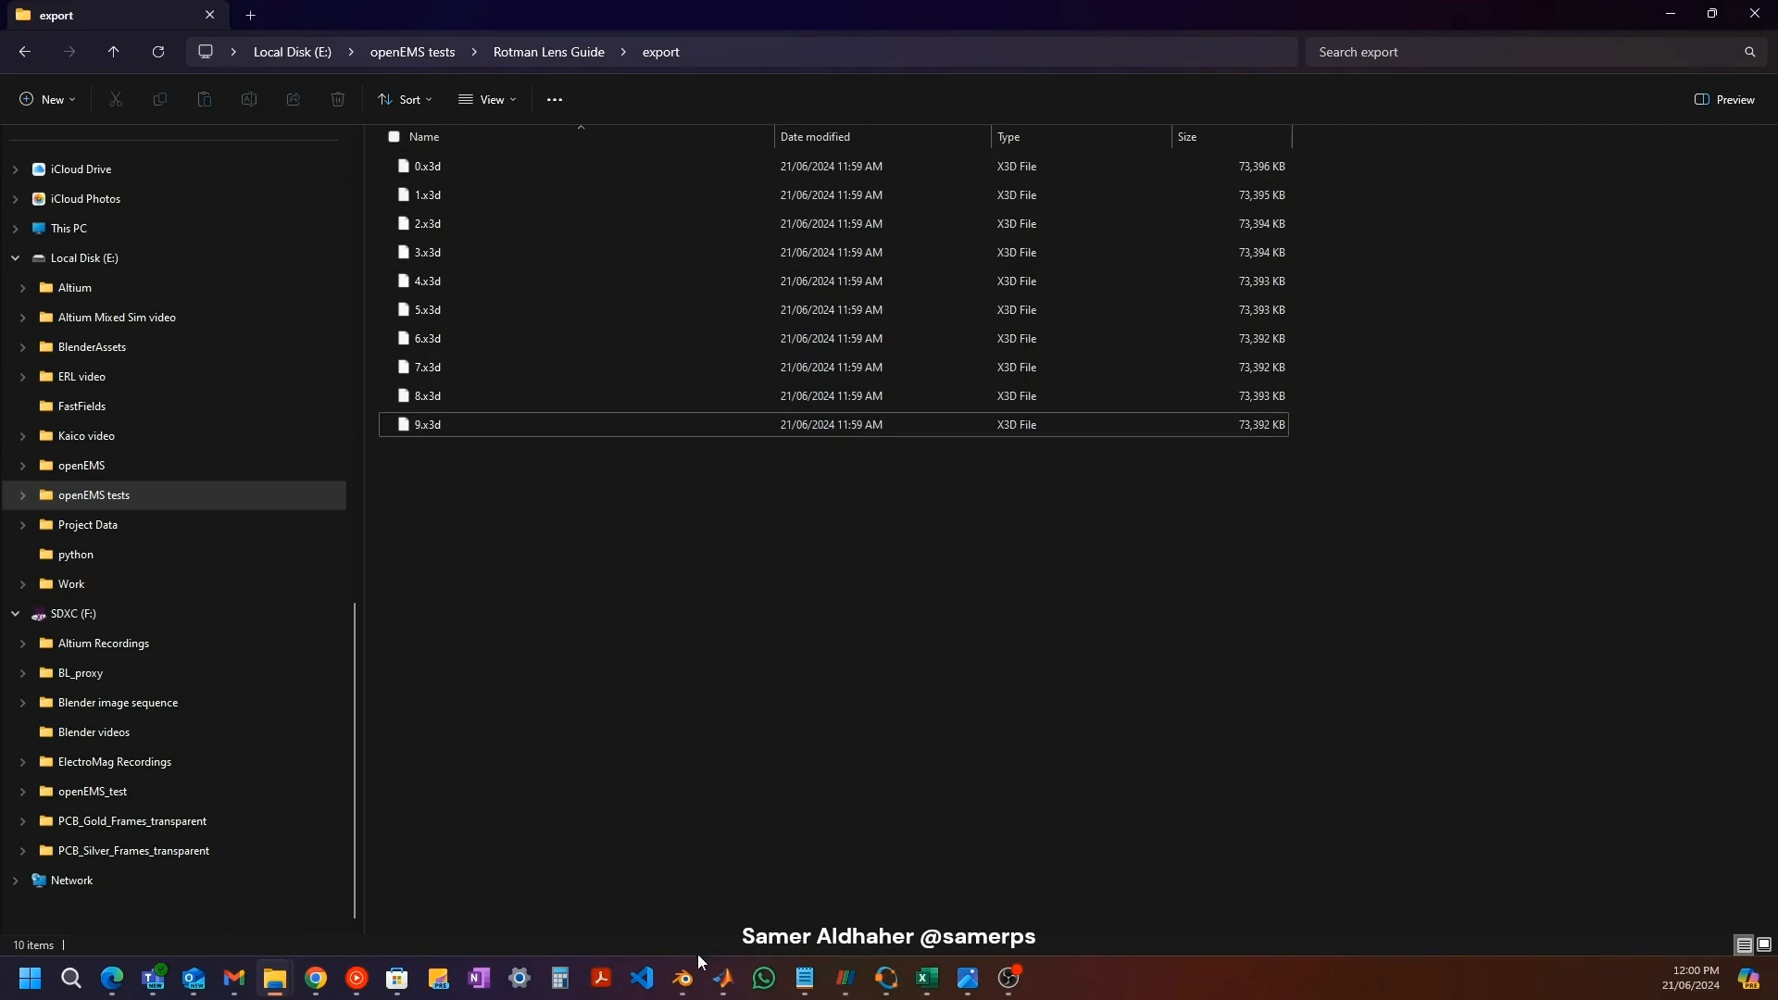
mouse_move(687, 977)
mouse_move(683, 978)
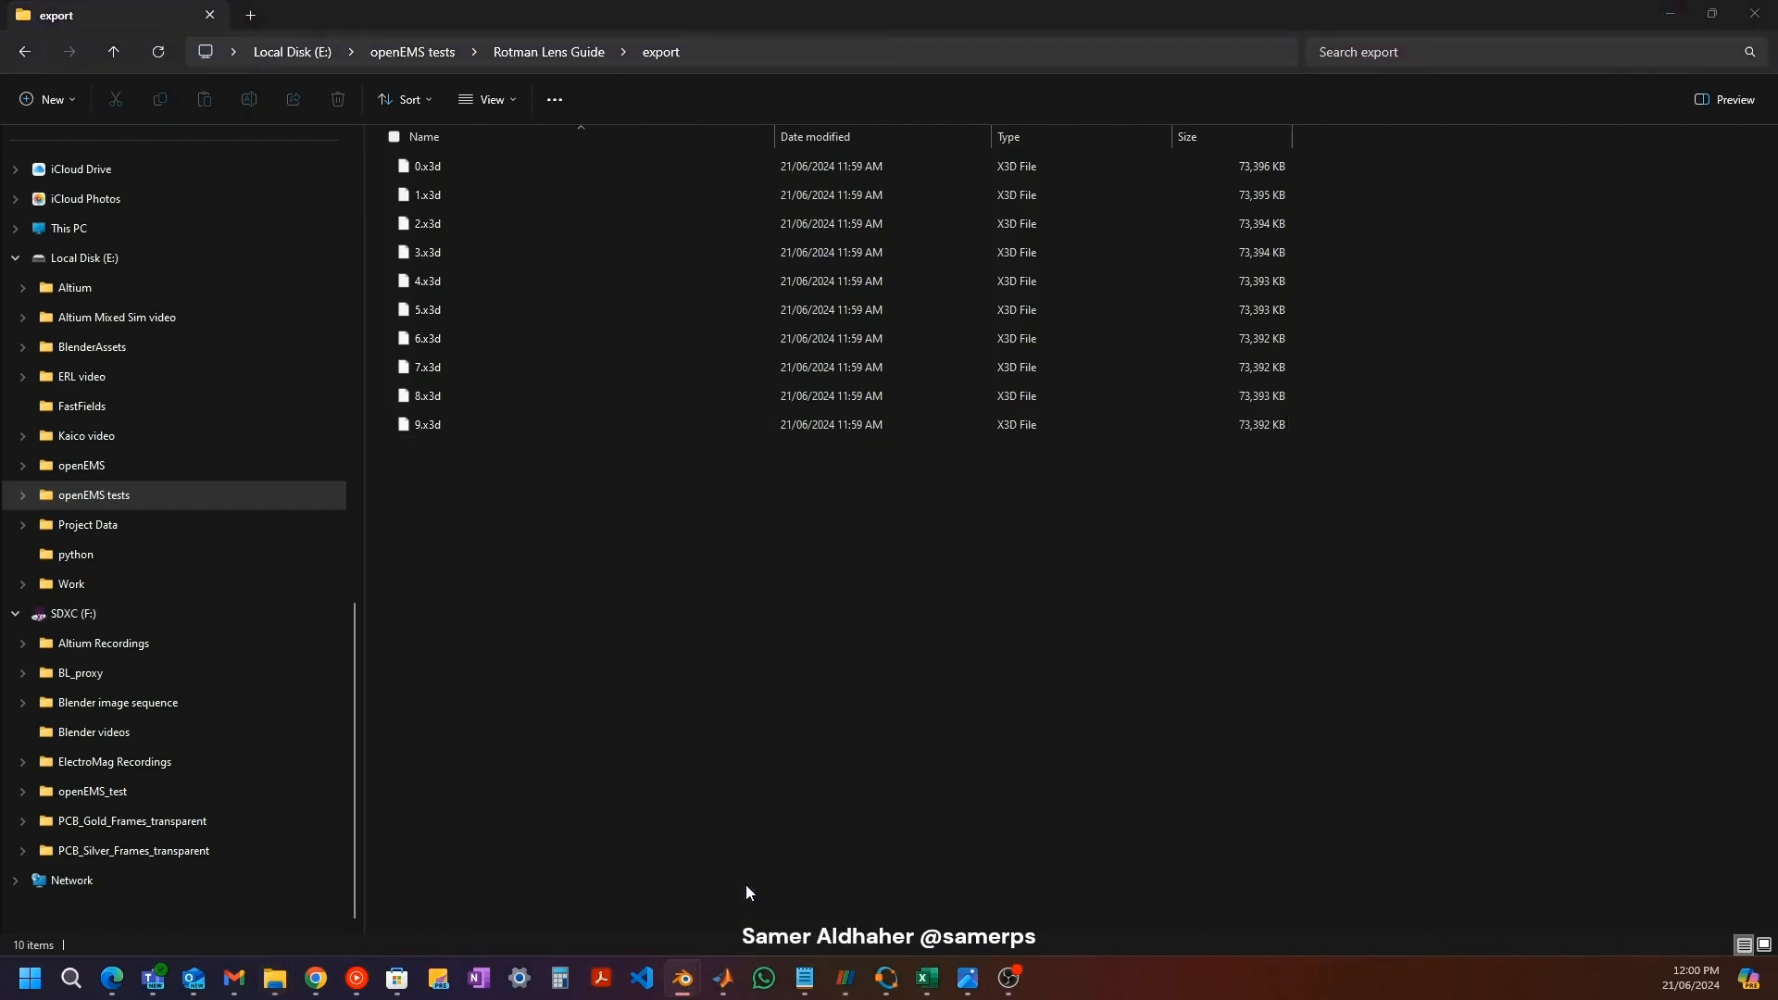
click(589, 874)
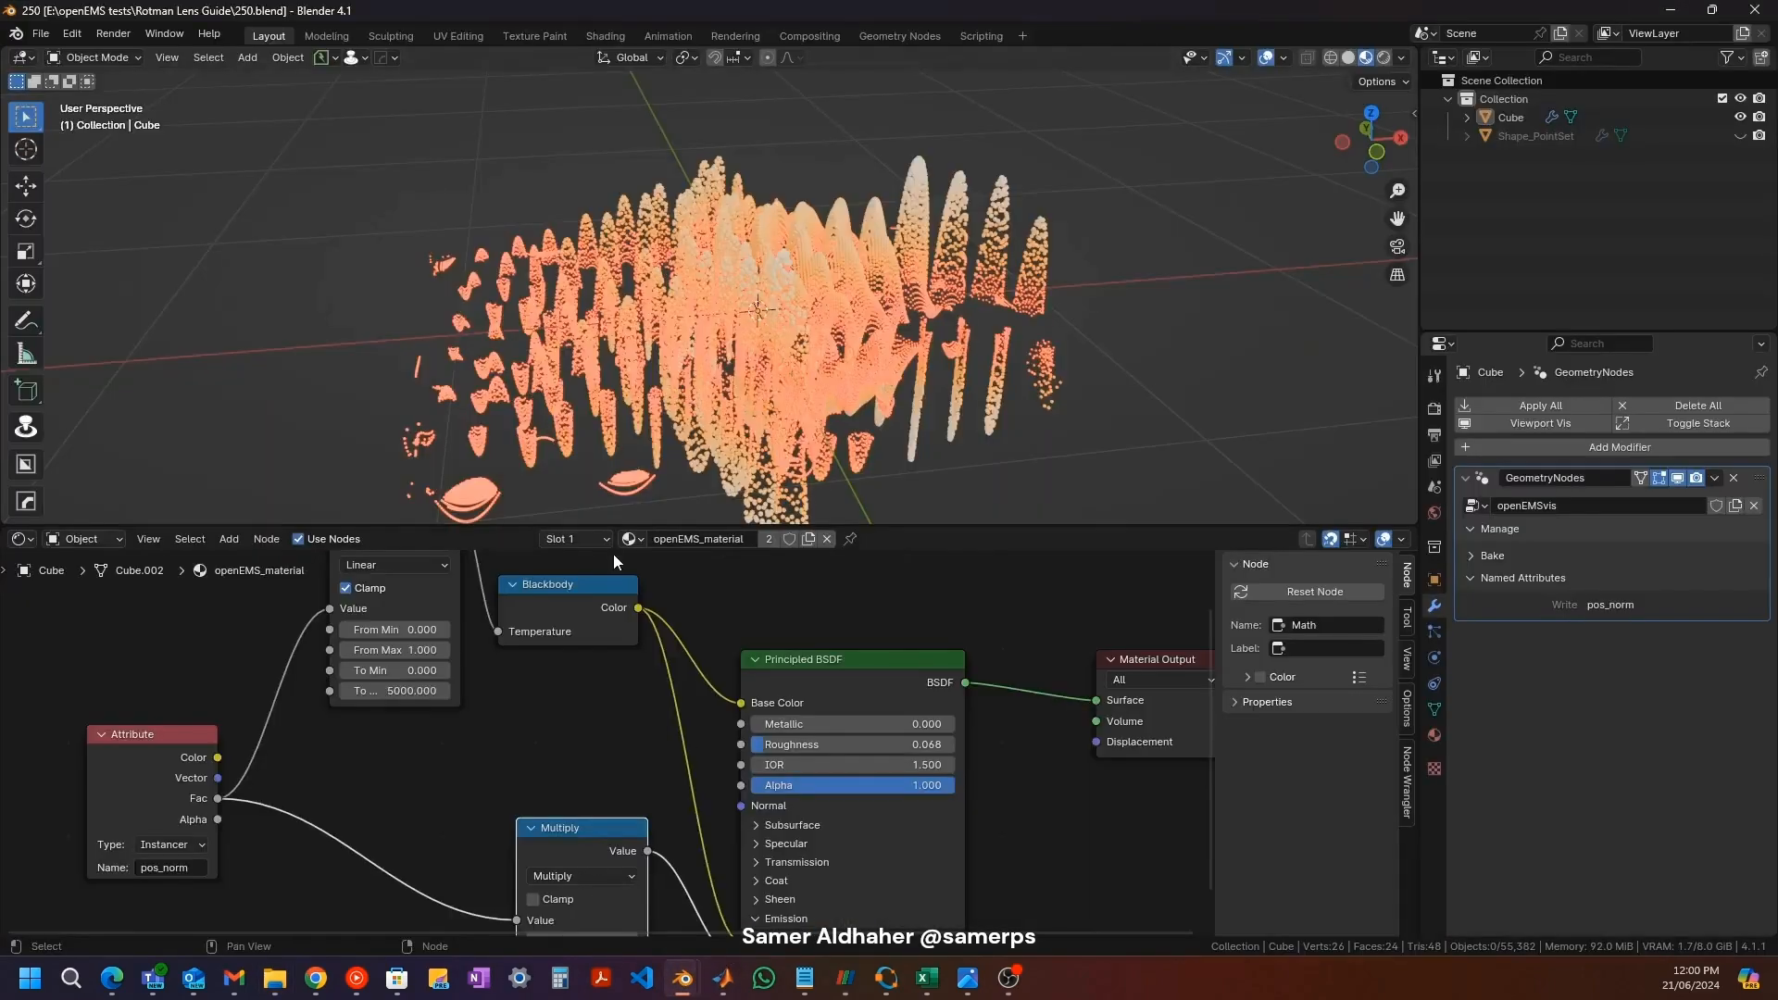
Step: Enlarge the 3D viewport, create a text file named importX3D in the Scripting workspace and save the project
drag(618, 536, 611, 615)
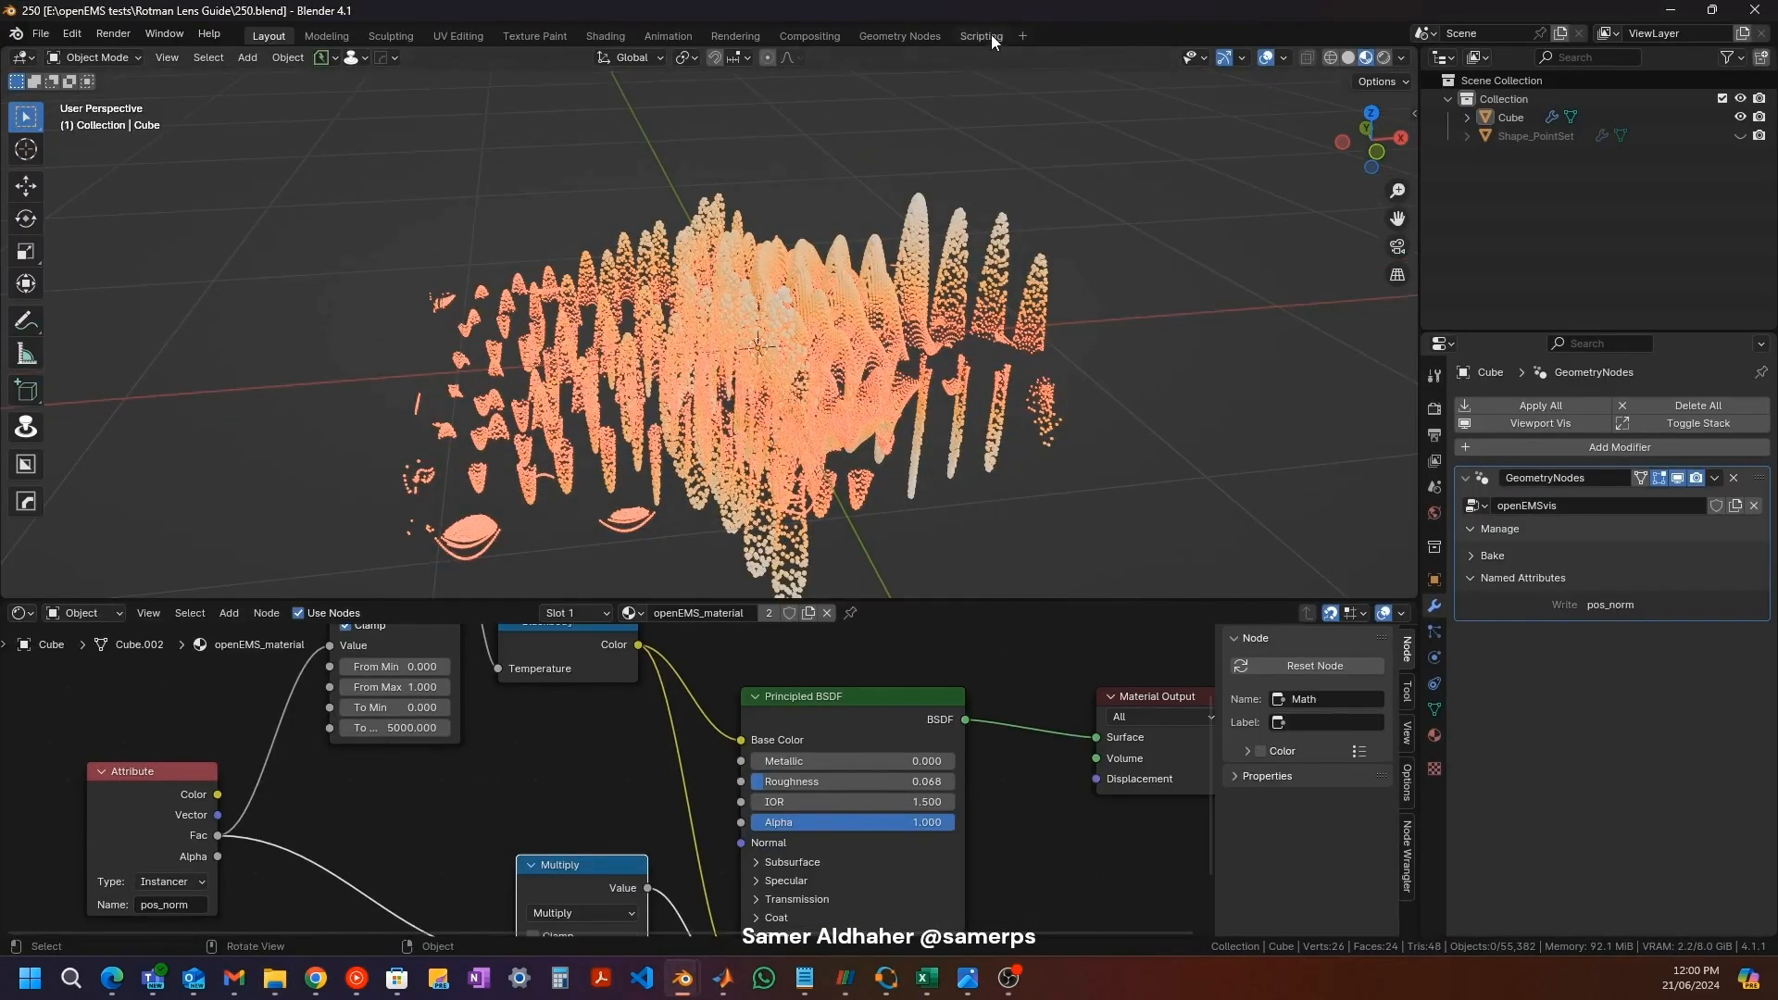
click(989, 36)
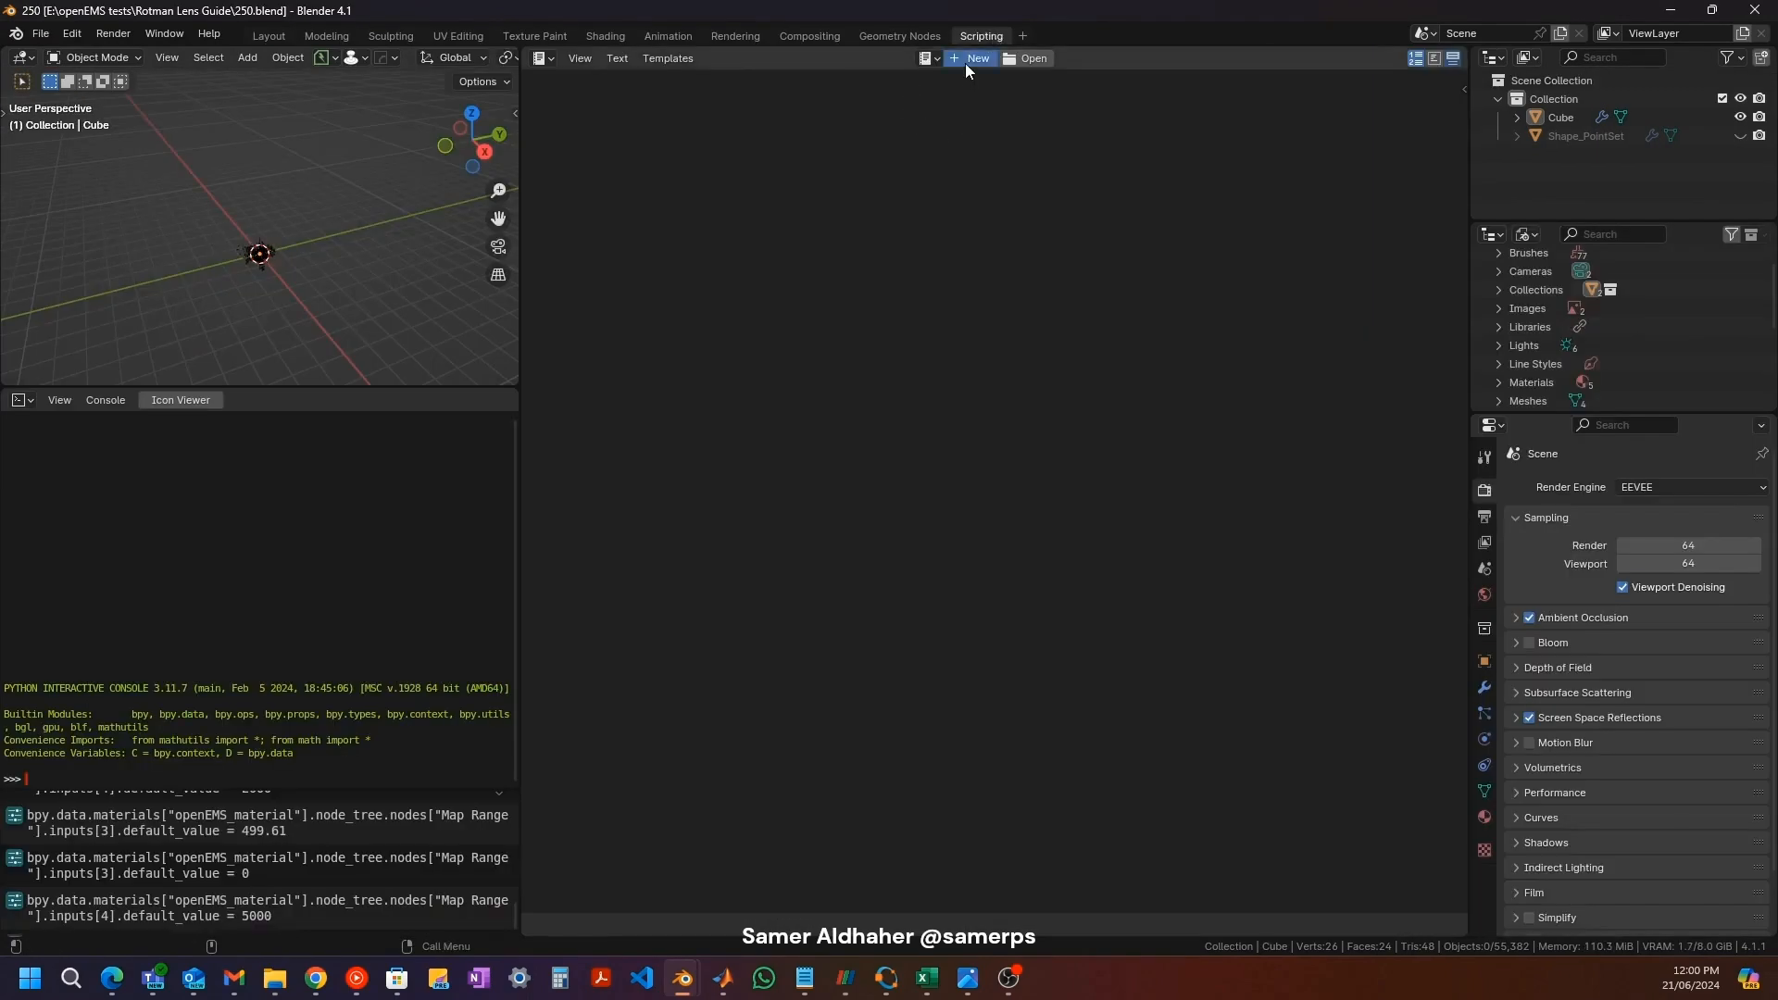
click(967, 59)
text(import)
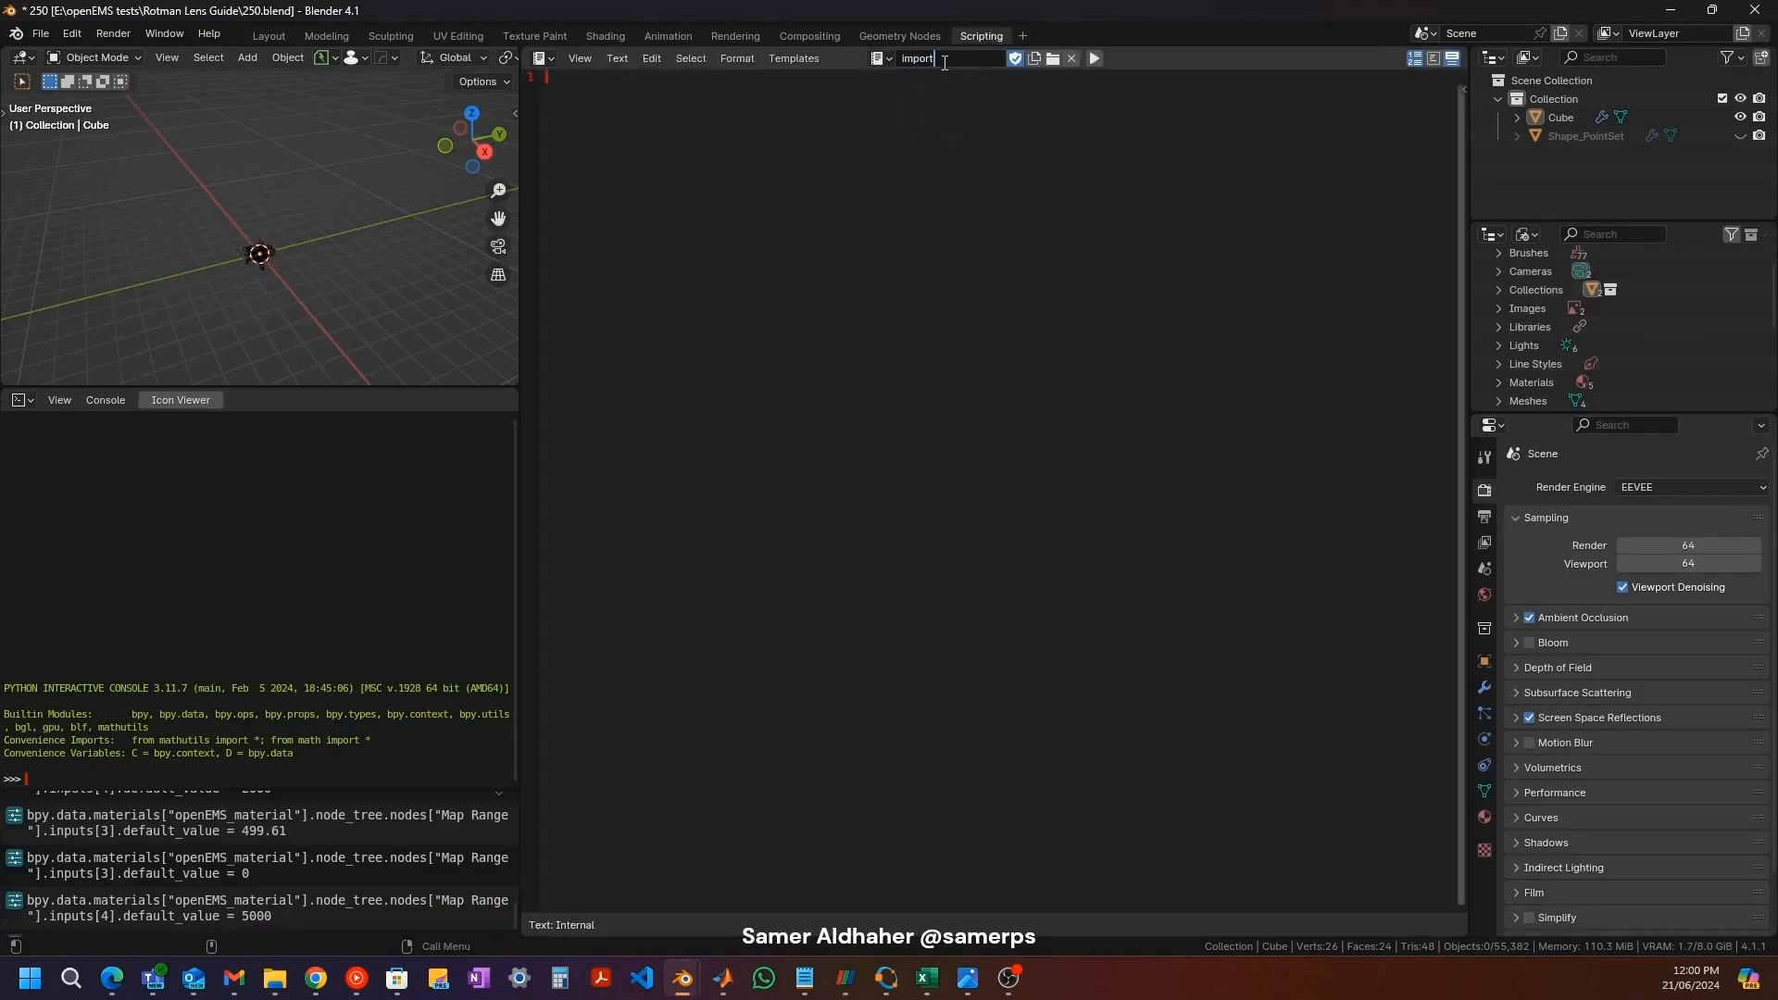
text(X3D)
key(Return)
key(ctrl+s)
Step: Insert the X3D import script with dir_loc set to 'E:/openEMS tests/Rotman Lens Guide/export/' and frame_range set to 10
text(import bpy import os import sys  dir_loc = 'E:/openEMS tests/Rotman Lens/export/'  frame_range = 100 for i in range(frame_range) :       file_loc = dir_loc  + str(i+200) + '.x3d'     print('importing ' + file_loc)      bpy.ops.import_scene.x3d(filepath = file_loc)      for obj in bpy.data.objects:          if obj.type == 'MESH' and obj.name == 'Shape_PointSet':         #if obj.type == 'CURVE' and obj.name == 'Shape_IndexedLineSet':                 obj.name = 'Et_' + str(i+200)                 obj.scale = obj.scale * 100         elif obj.type == 'CURVE' and obj.name == 'Shape_IndexedLineSet.001':                 obj.name = 'Ht_' + str(i)                 obj.scale = obj.scale * 100 #        elif len(obj.name) > 3:         elif obj.type == 'LIGHT' or obj.type == 'CAMERA' or obj.type == 'CURVE'  : #        elif obj.type == 'LIGHT' or obj.type == 'CAMERA' or obj.type == 'MESH' or obj.name == 'Shape_IndexedLineSet':             bpy.data.objects.remove(obj, do_unlink=True)     print('done'))
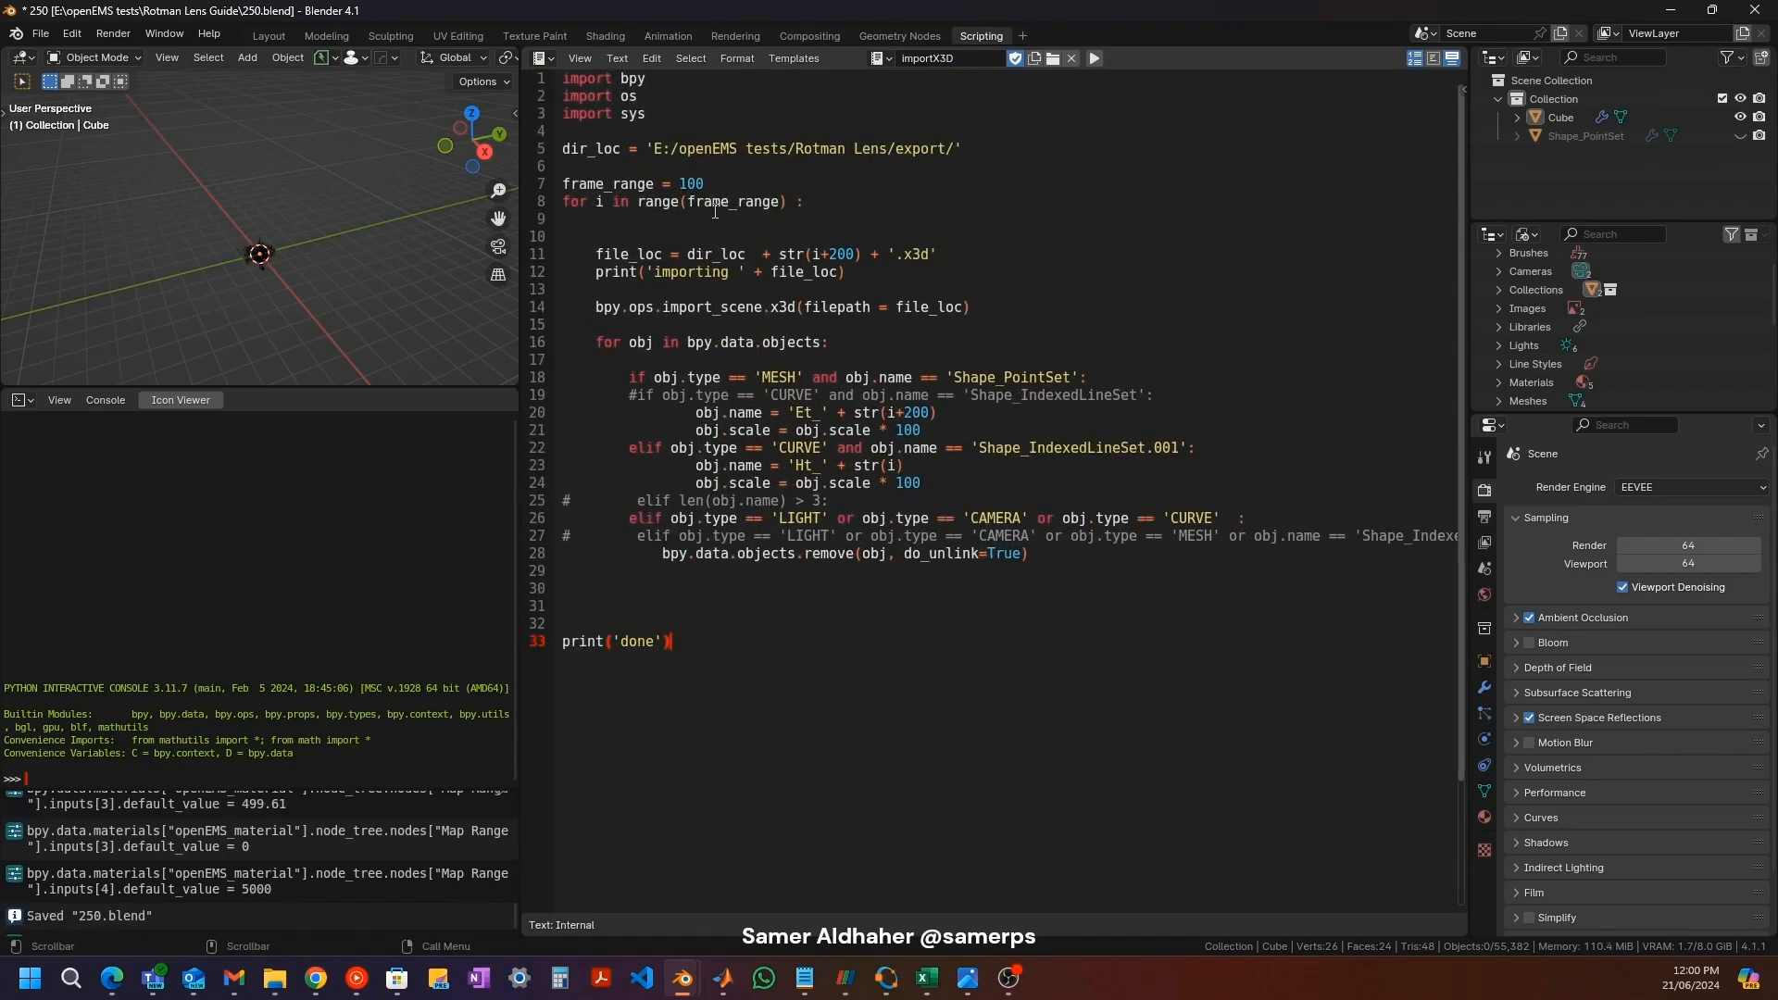
click(892, 150)
text(Guide)
click(701, 183)
key(BackSpace)
Step: Review the script's conditions that rename Shape_PointSet meshes and remove LIGHT, CAMERA and CURVE objects
click(1030, 378)
click(1592, 136)
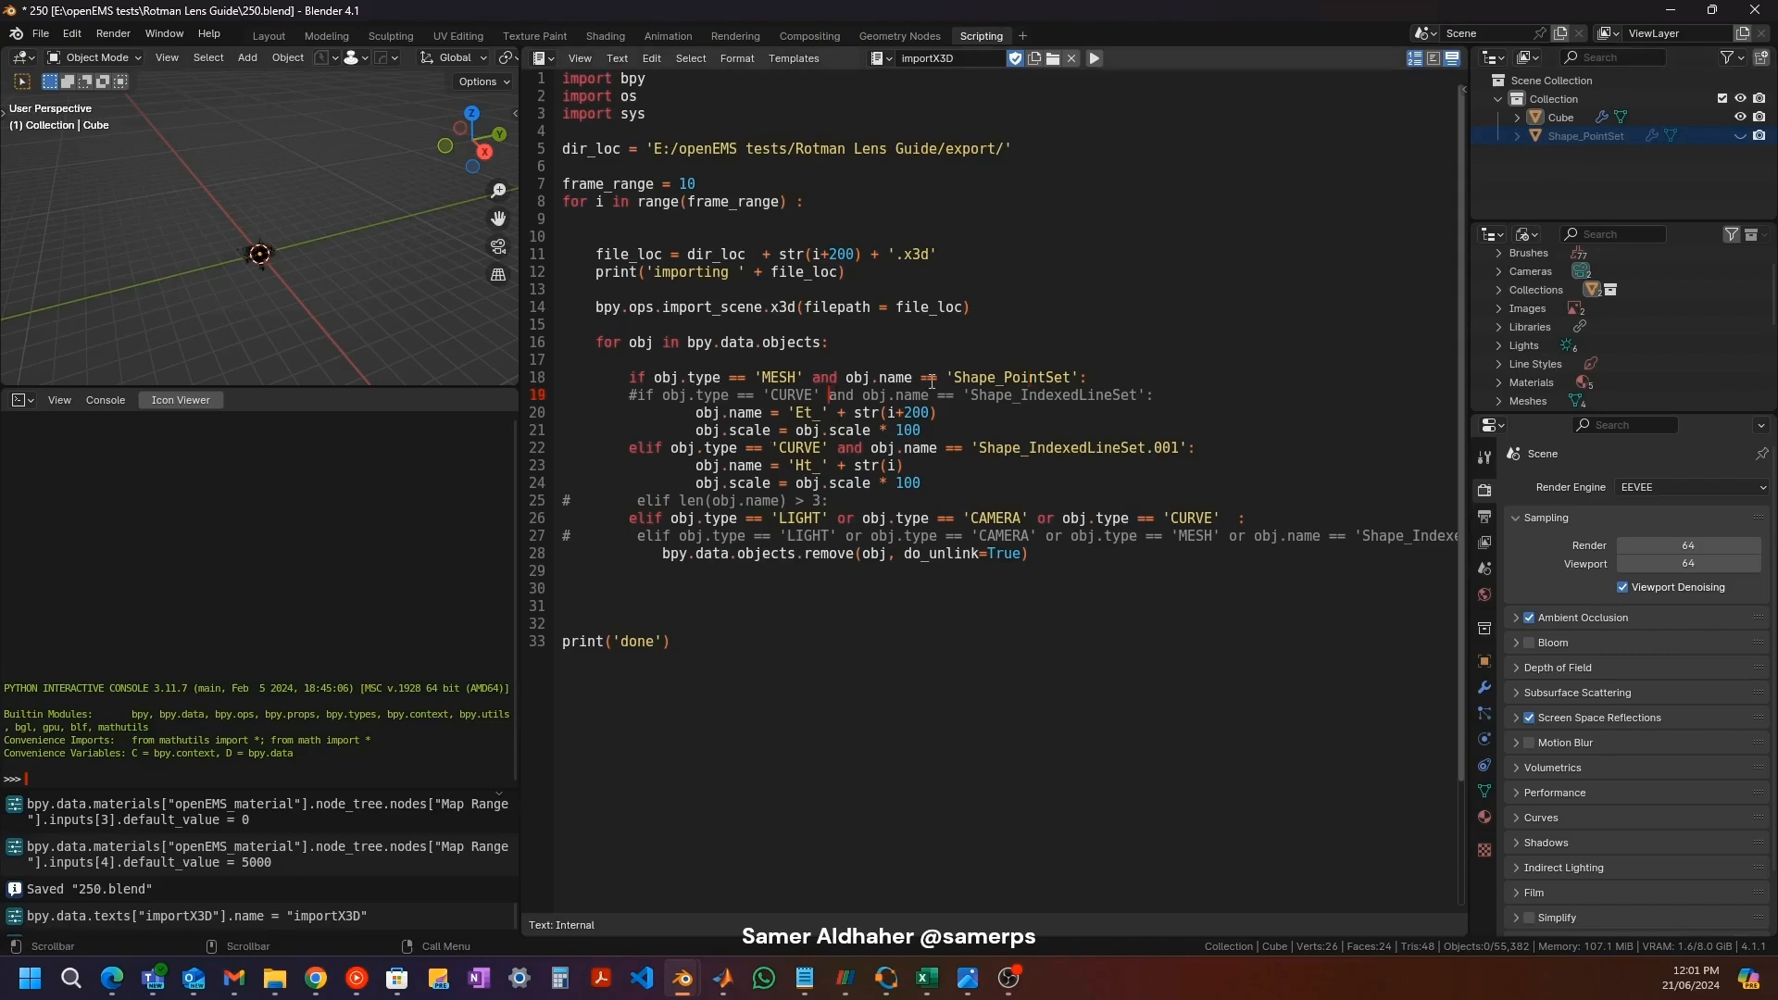
drag(738, 511, 1169, 515)
drag(786, 521, 845, 520)
drag(979, 519, 1228, 519)
middle_drag(337, 262, 213, 250)
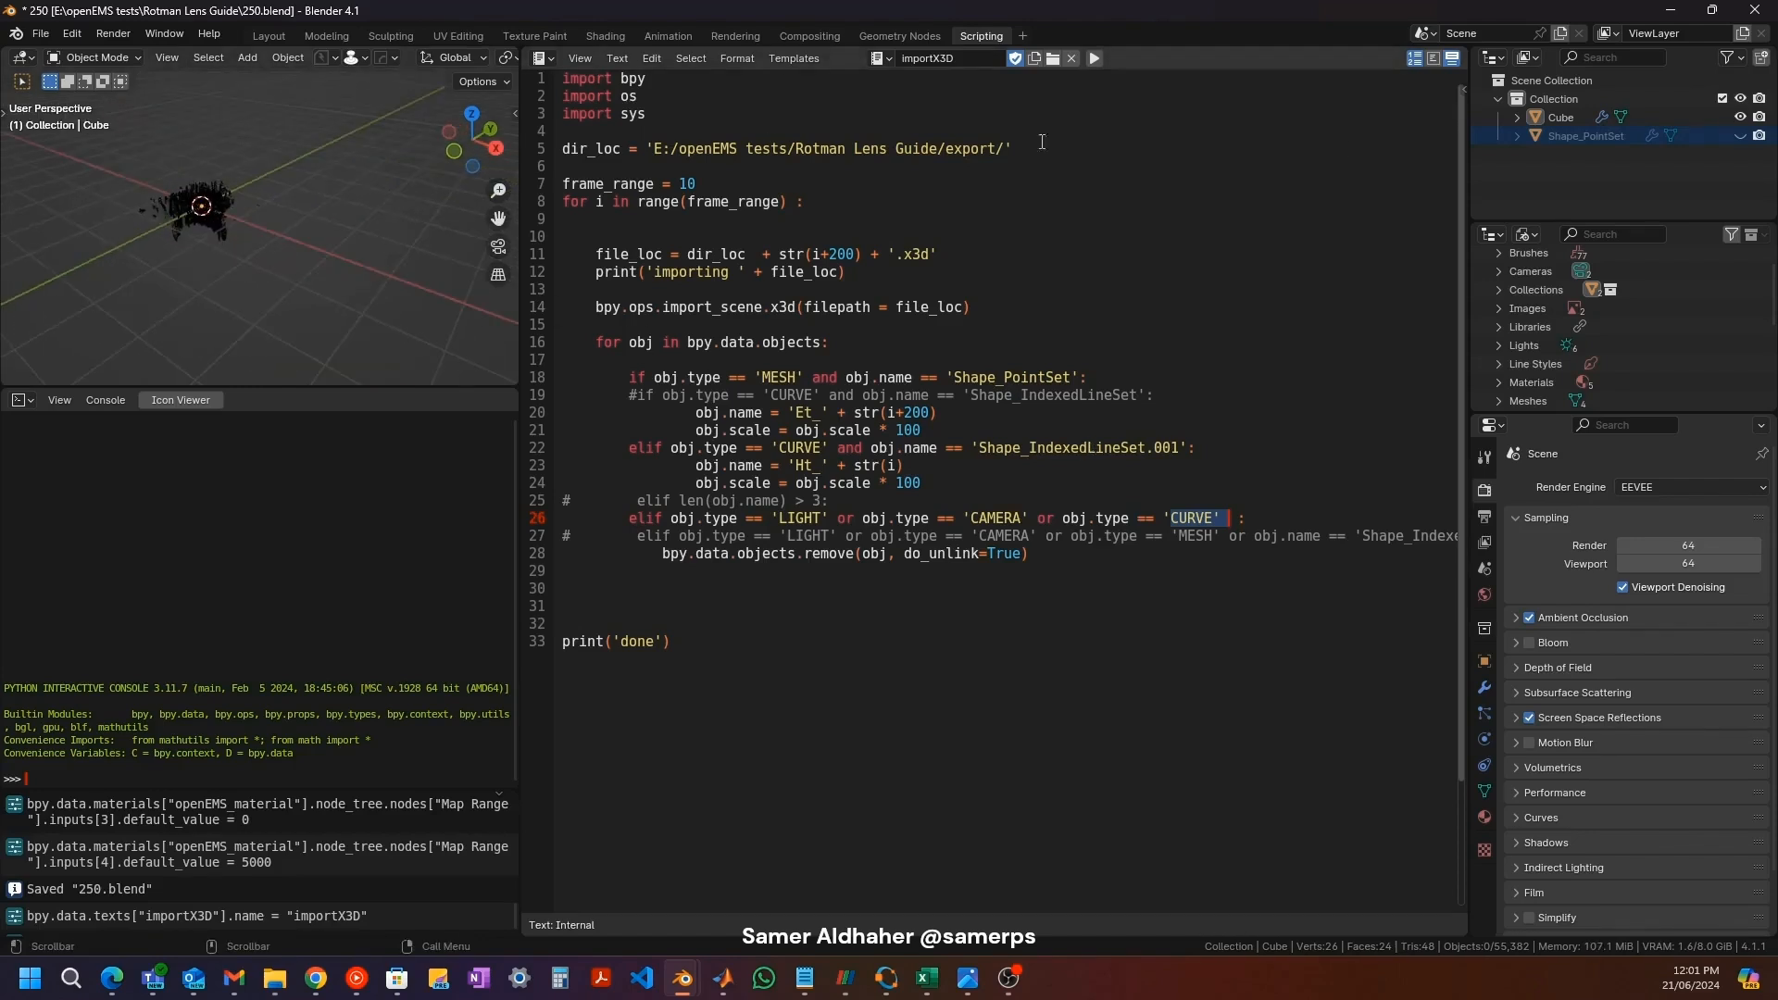
Step: Hide the Cube object and remove the +200 offset from the import script's file name and Et_ object name
click(1740, 117)
click(870, 231)
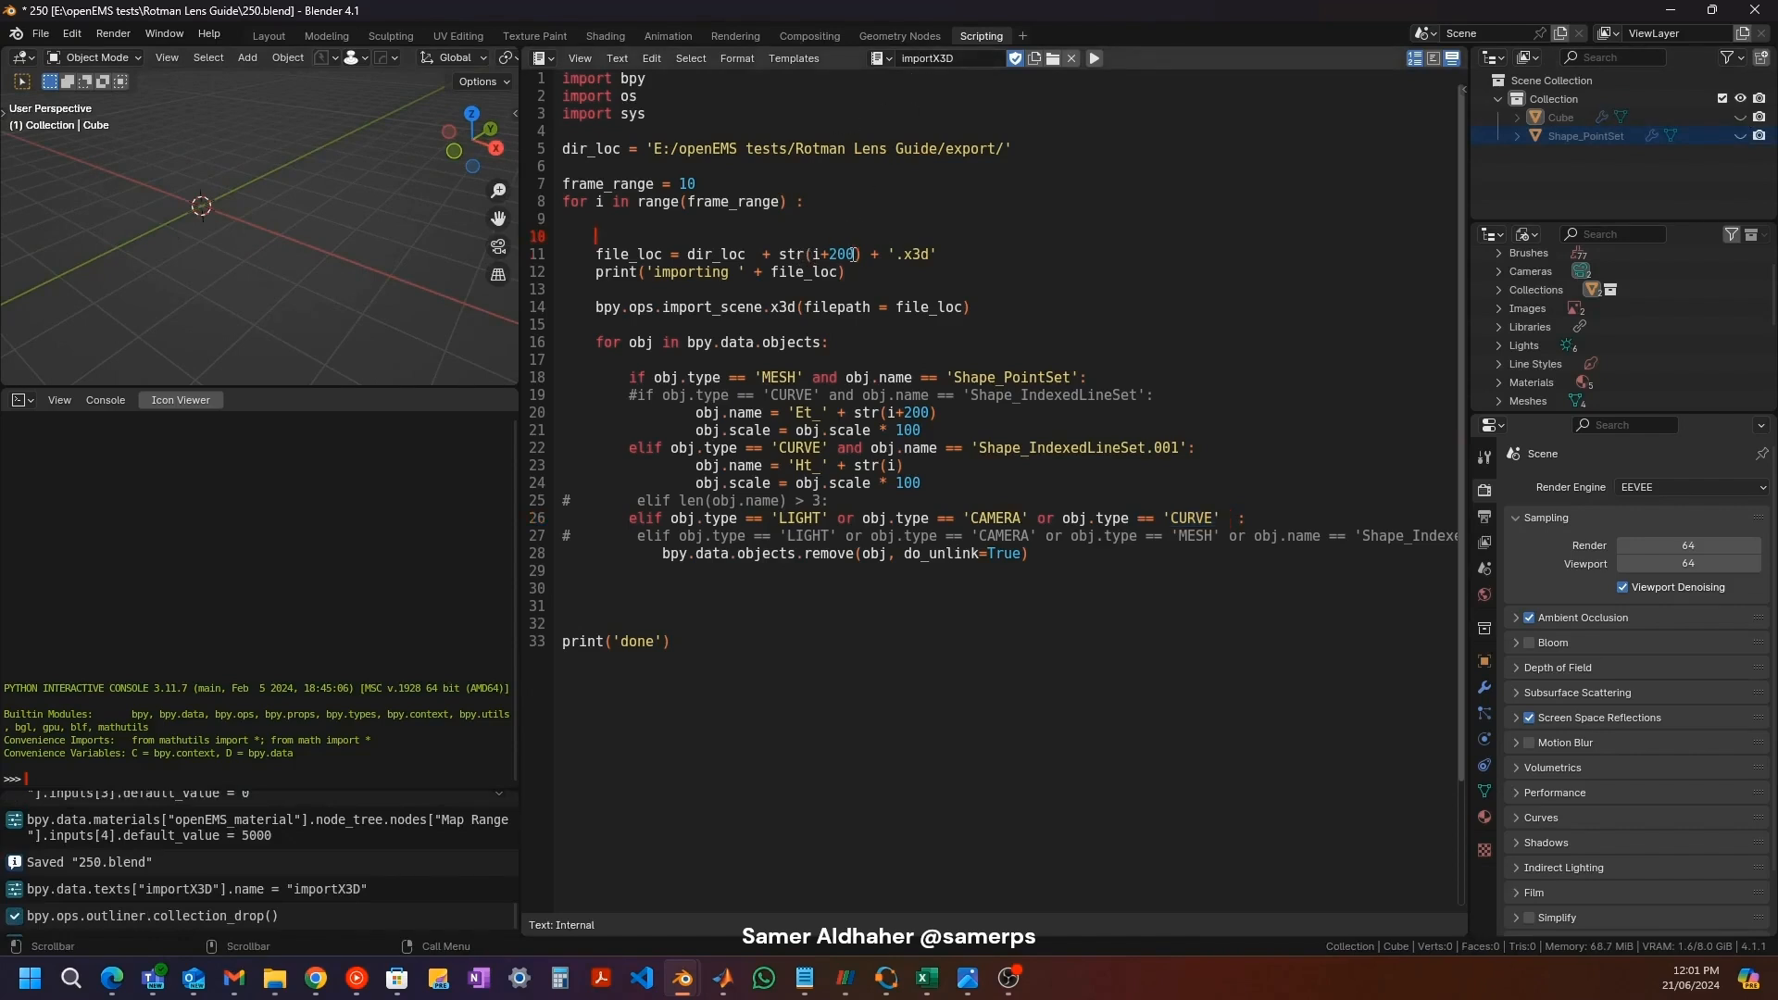
key(BackSpace)
key(BackSpace)
key(BackSpace)
key(BackSpace)
click(960, 414)
key(BackSpace)
key(BackSpace)
key(BackSpace)
key(BackSpace)
click(965, 485)
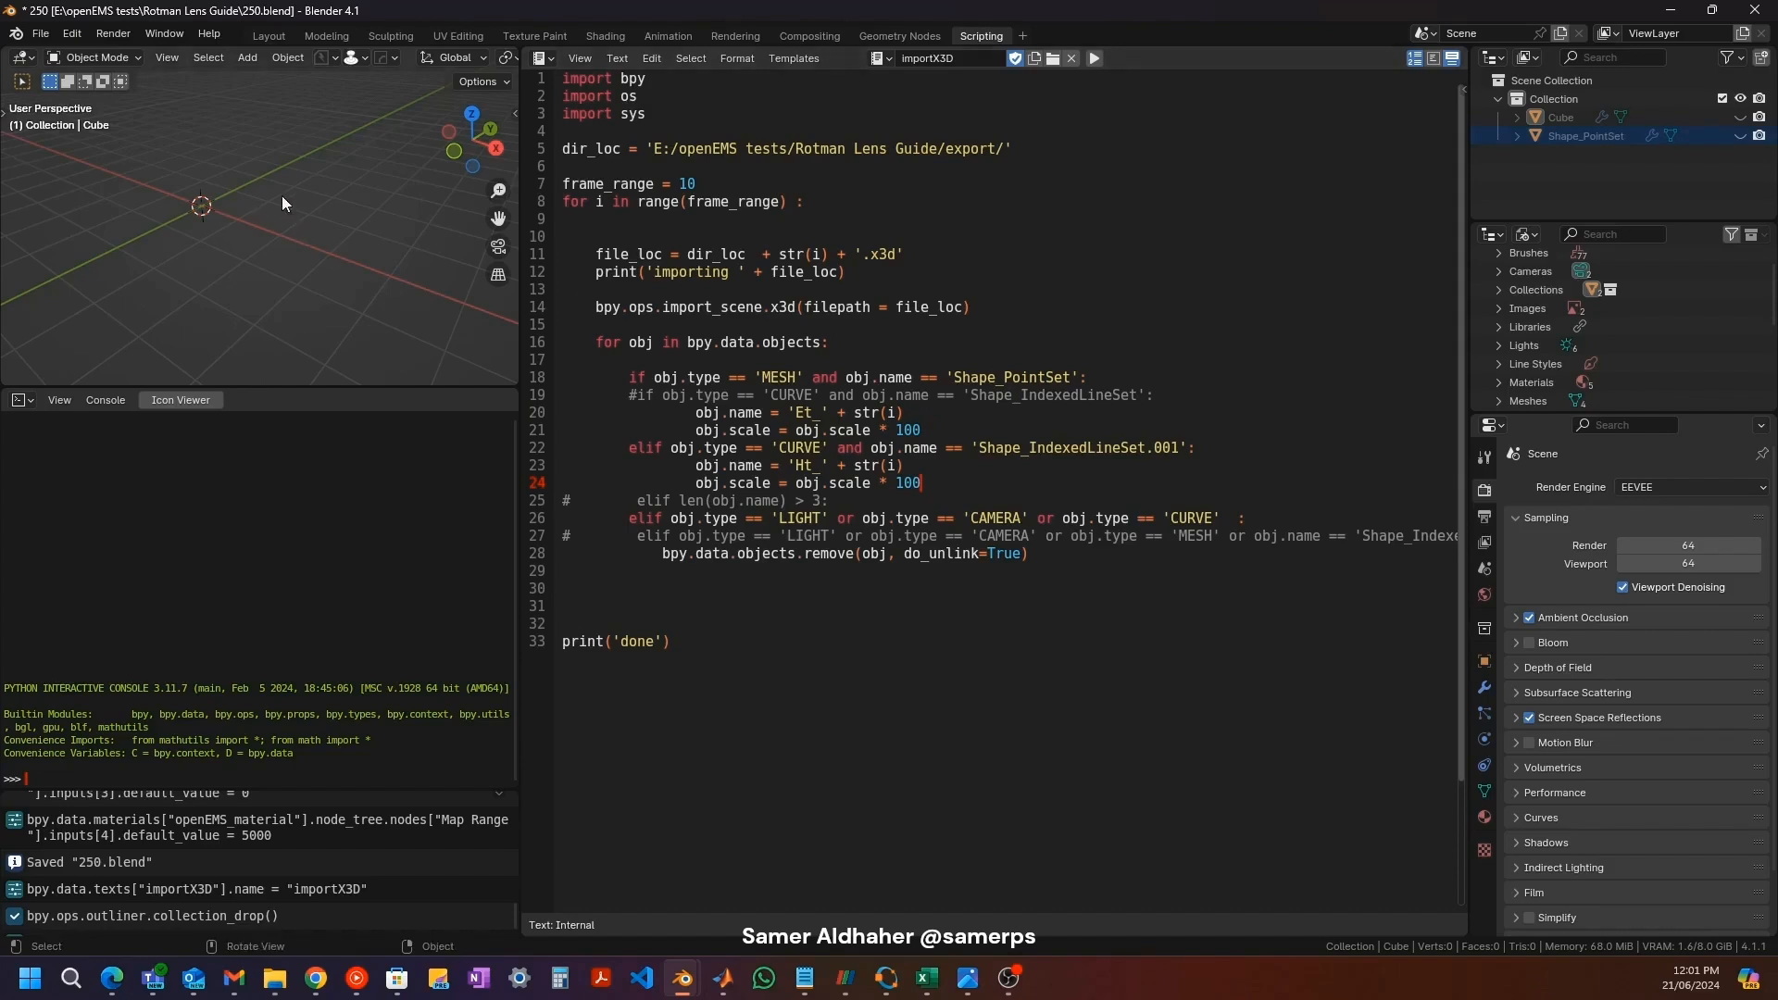
Step: Run the importX3D script, check its import log in the system console and close the console again
key(alt+p)
click(916, 589)
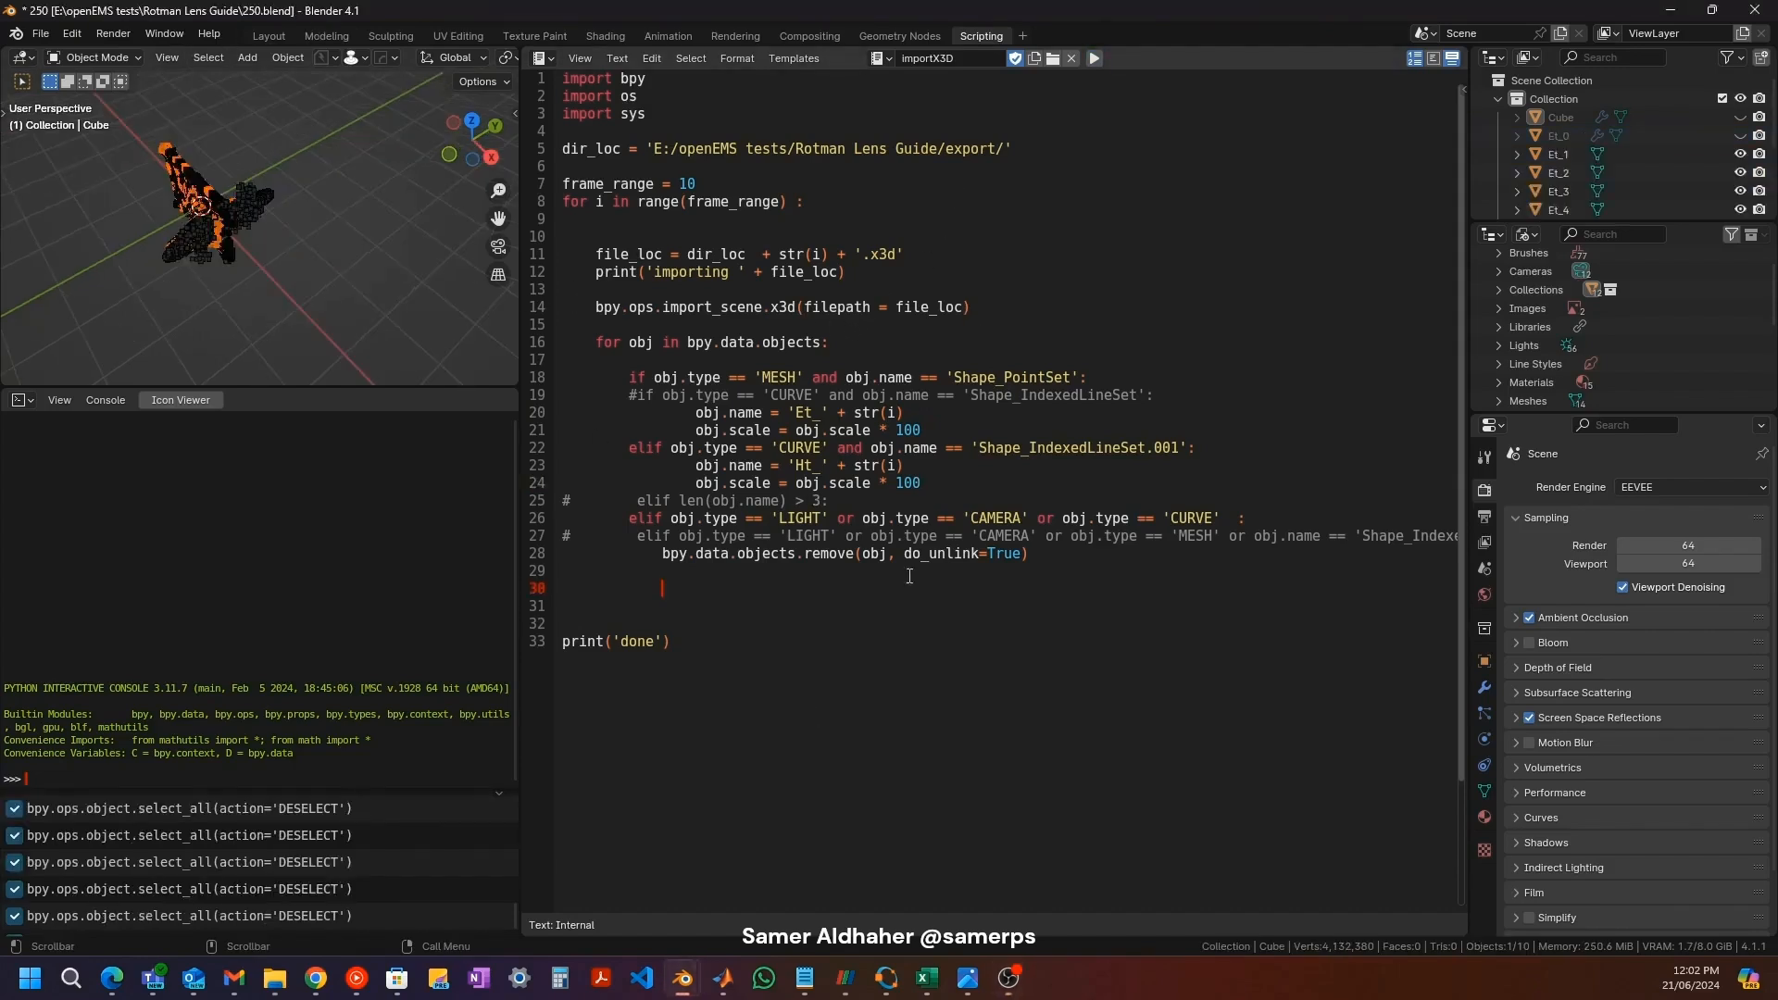
click(176, 37)
click(203, 238)
drag(1435, 158, 1507, 151)
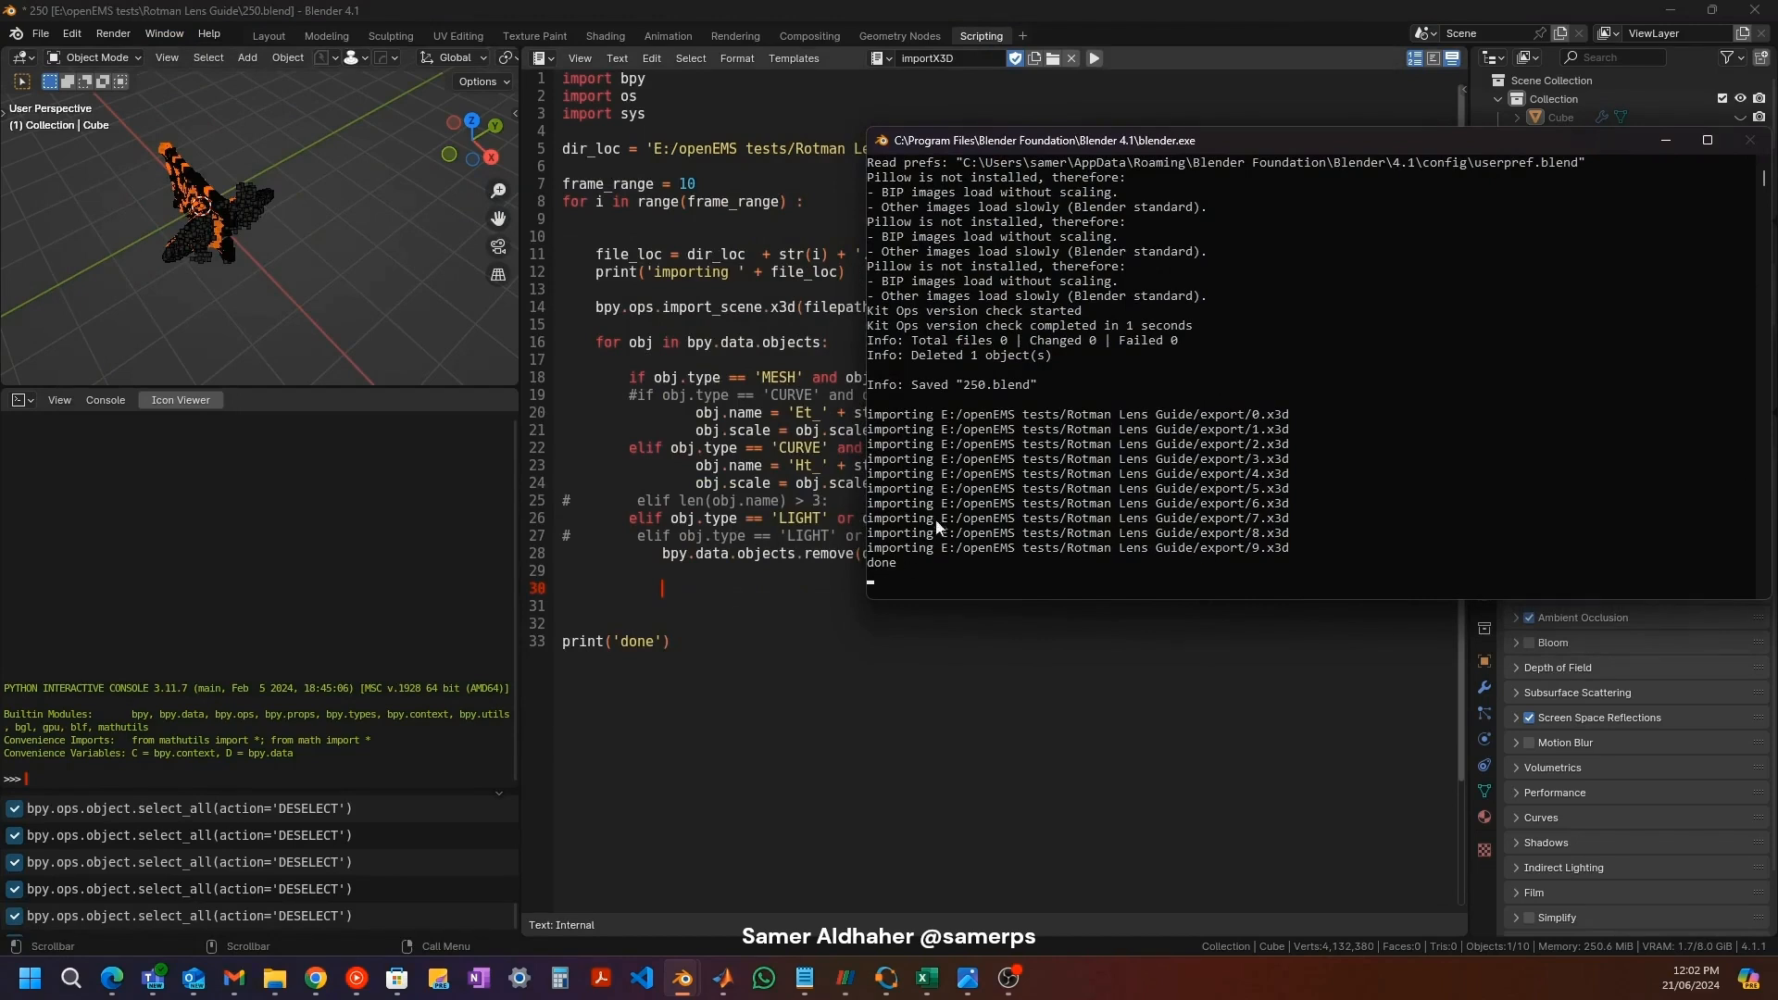
drag(1092, 154, 824, 175)
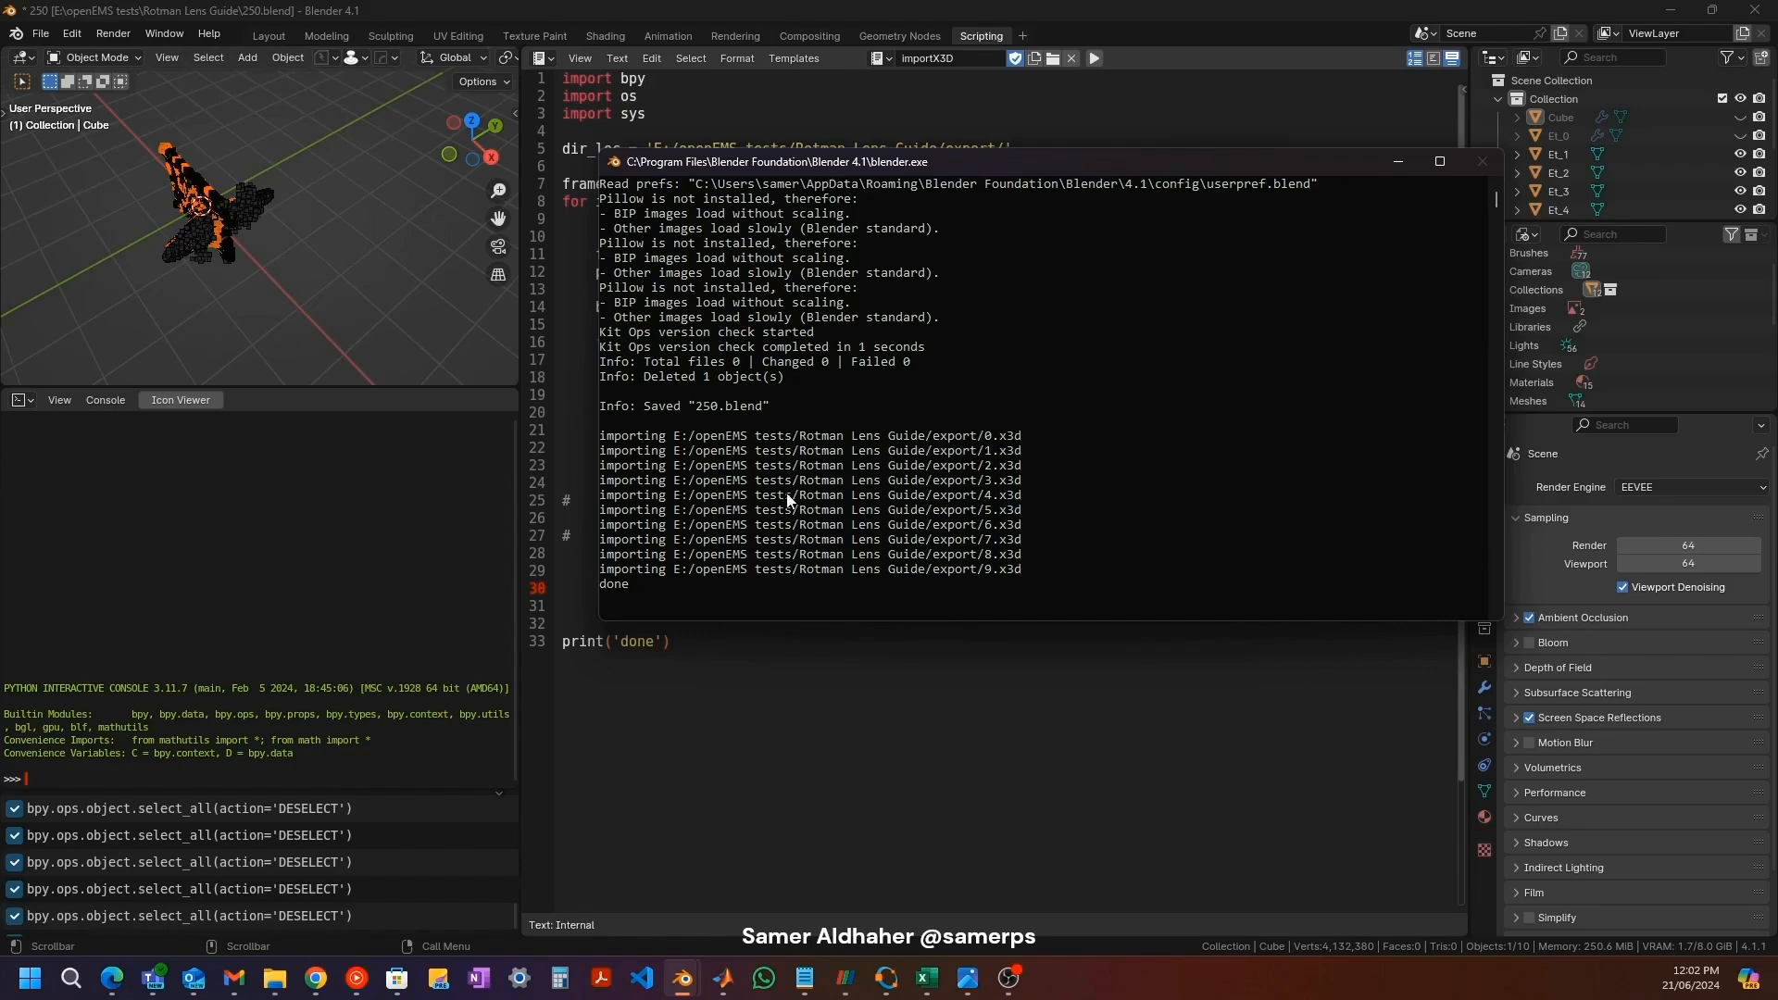
click(165, 34)
click(241, 235)
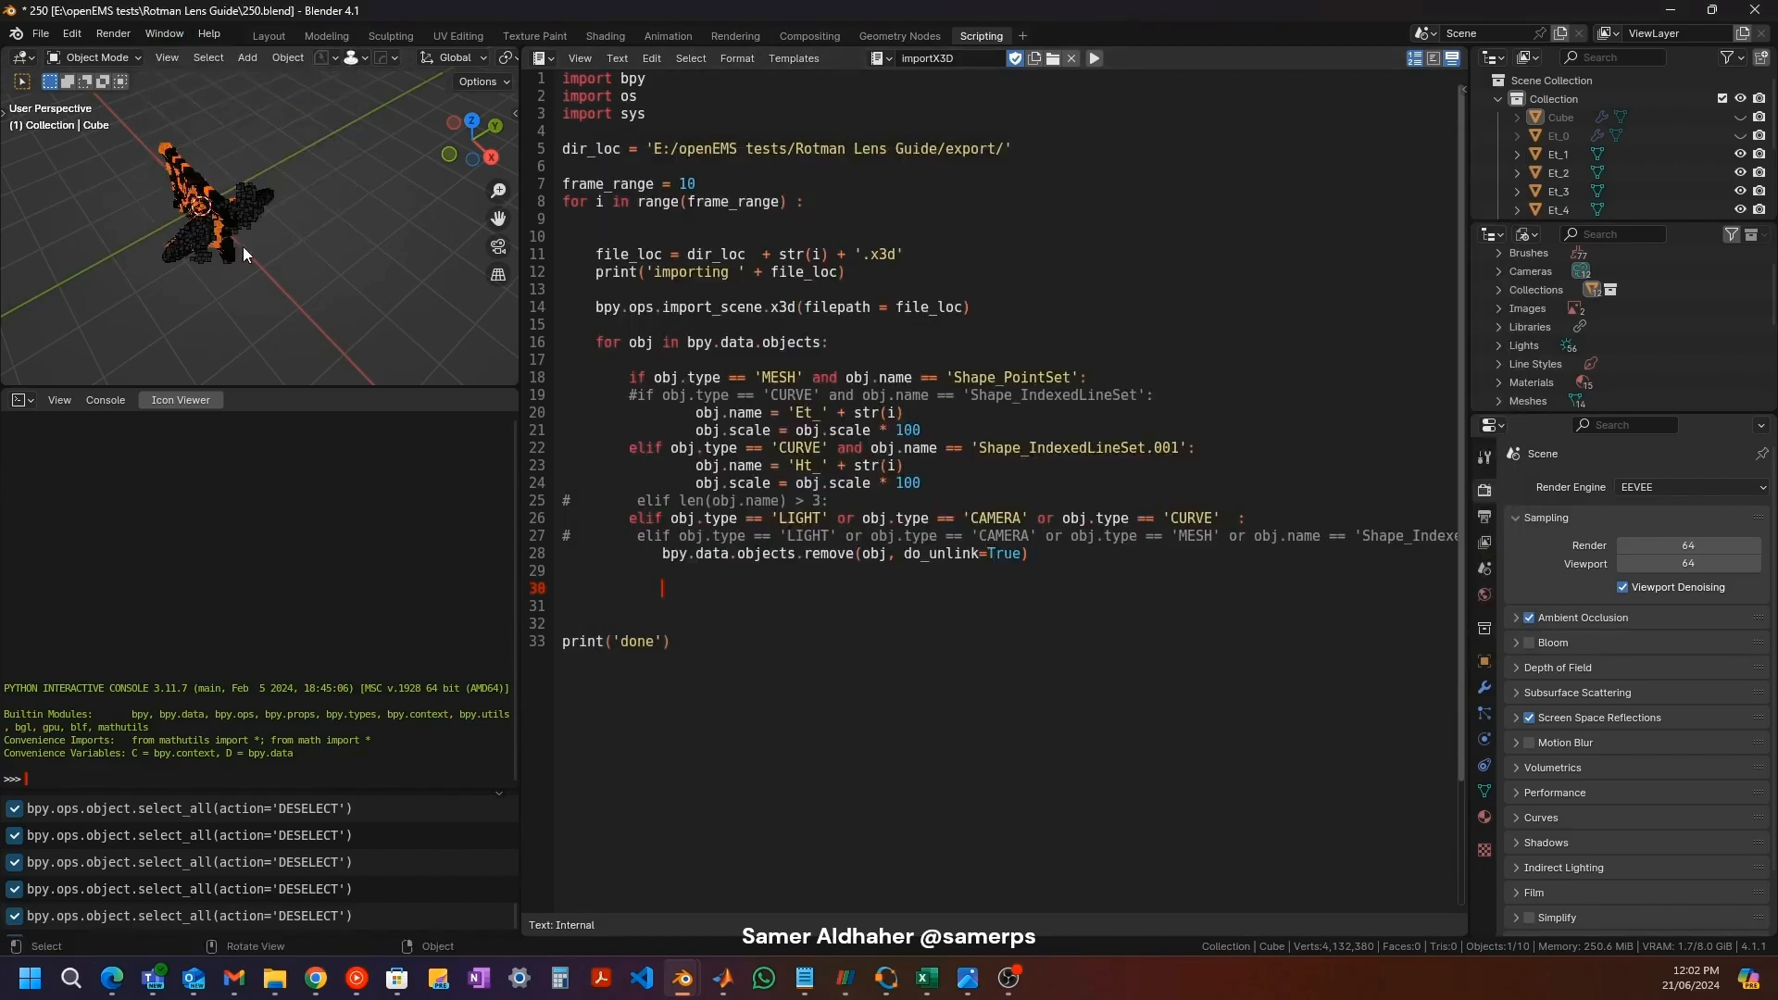
Step: In the Layout workspace, move the objects Et_1 to Et_9 into a new collection named openEMS
click(267, 37)
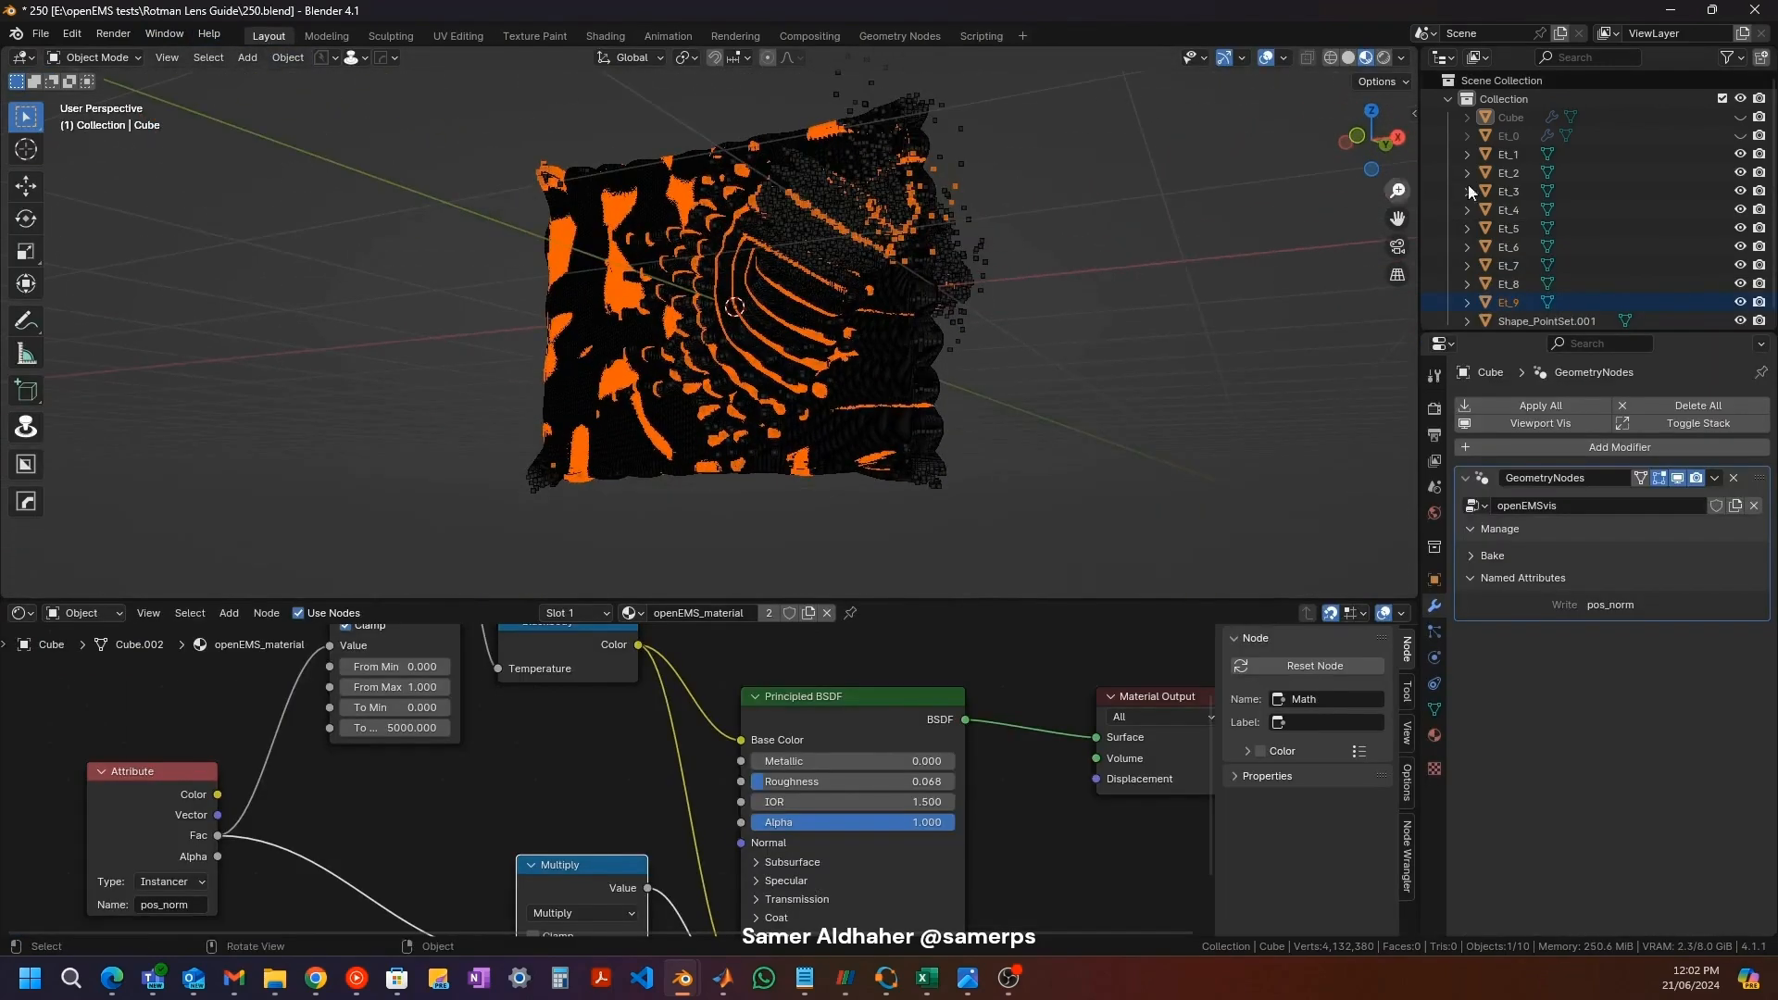
click(1512, 154)
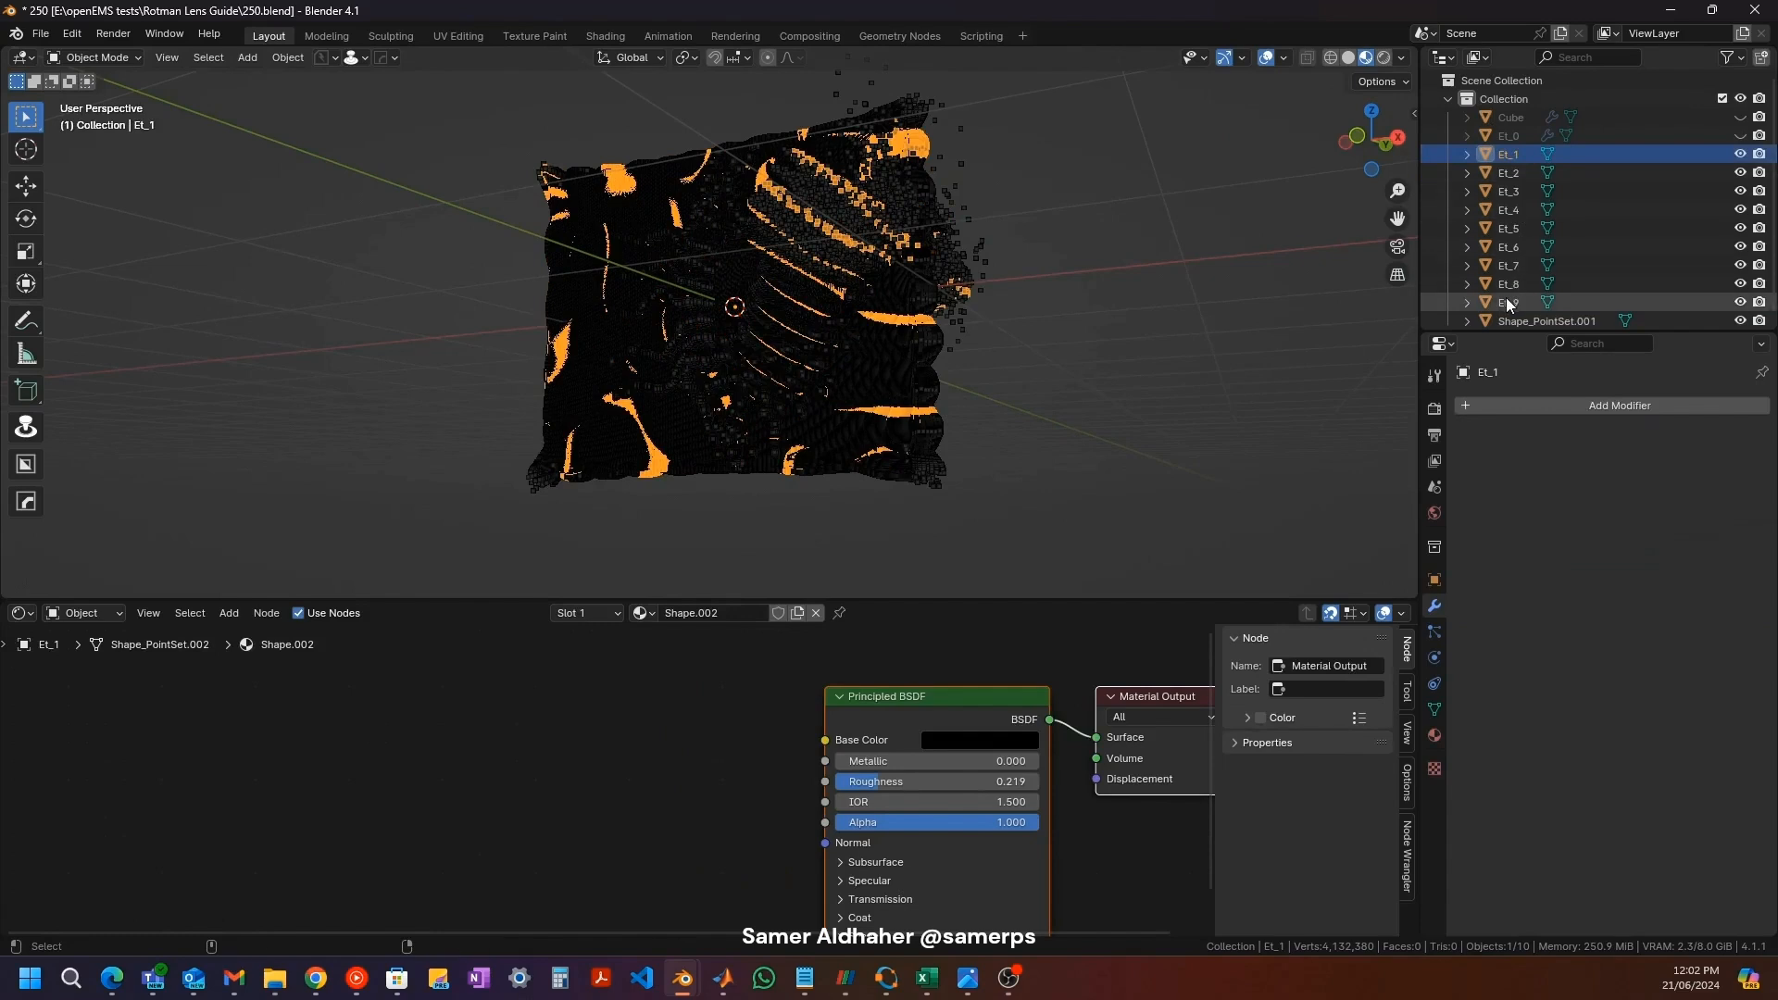
shift+click(1510, 302)
key(m)
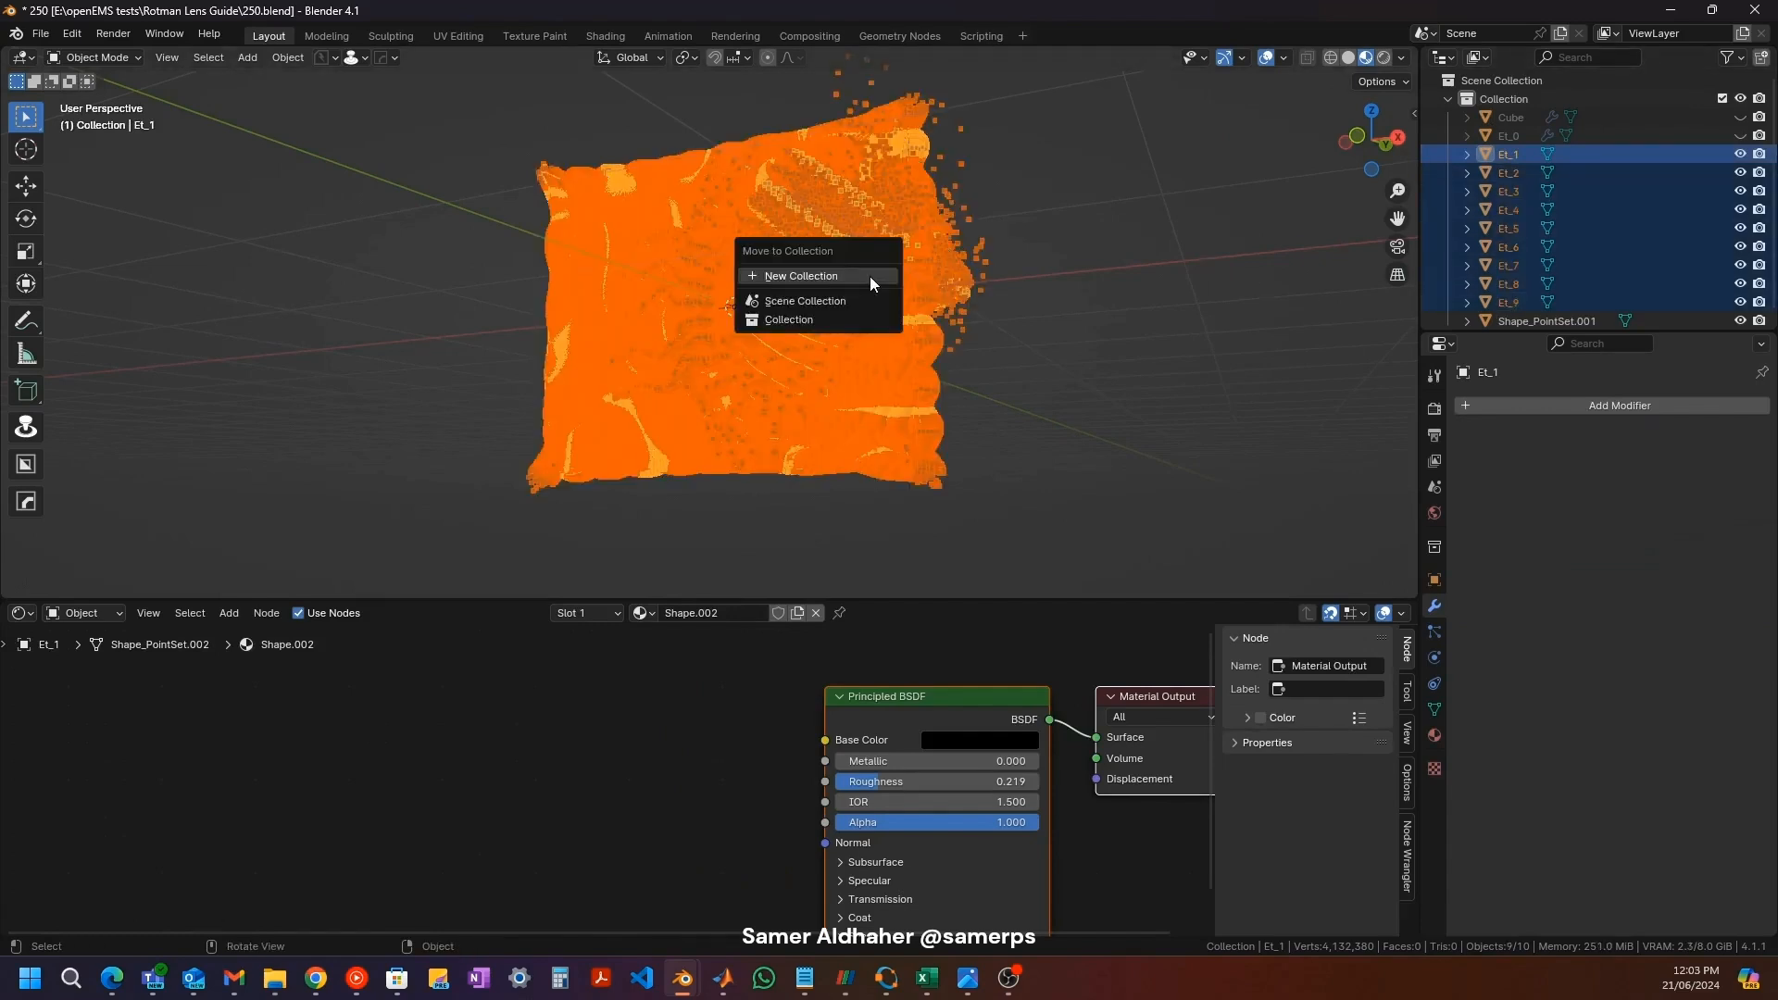
click(870, 276)
text(openEMS)
key(Return)
key(Return)
Step: Hide Shape_PointSet.001 and inspect the imported point sets in the openEMS collection
click(1741, 155)
click(797, 324)
shift+middle_drag(797, 324, 973, 296)
click(681, 270)
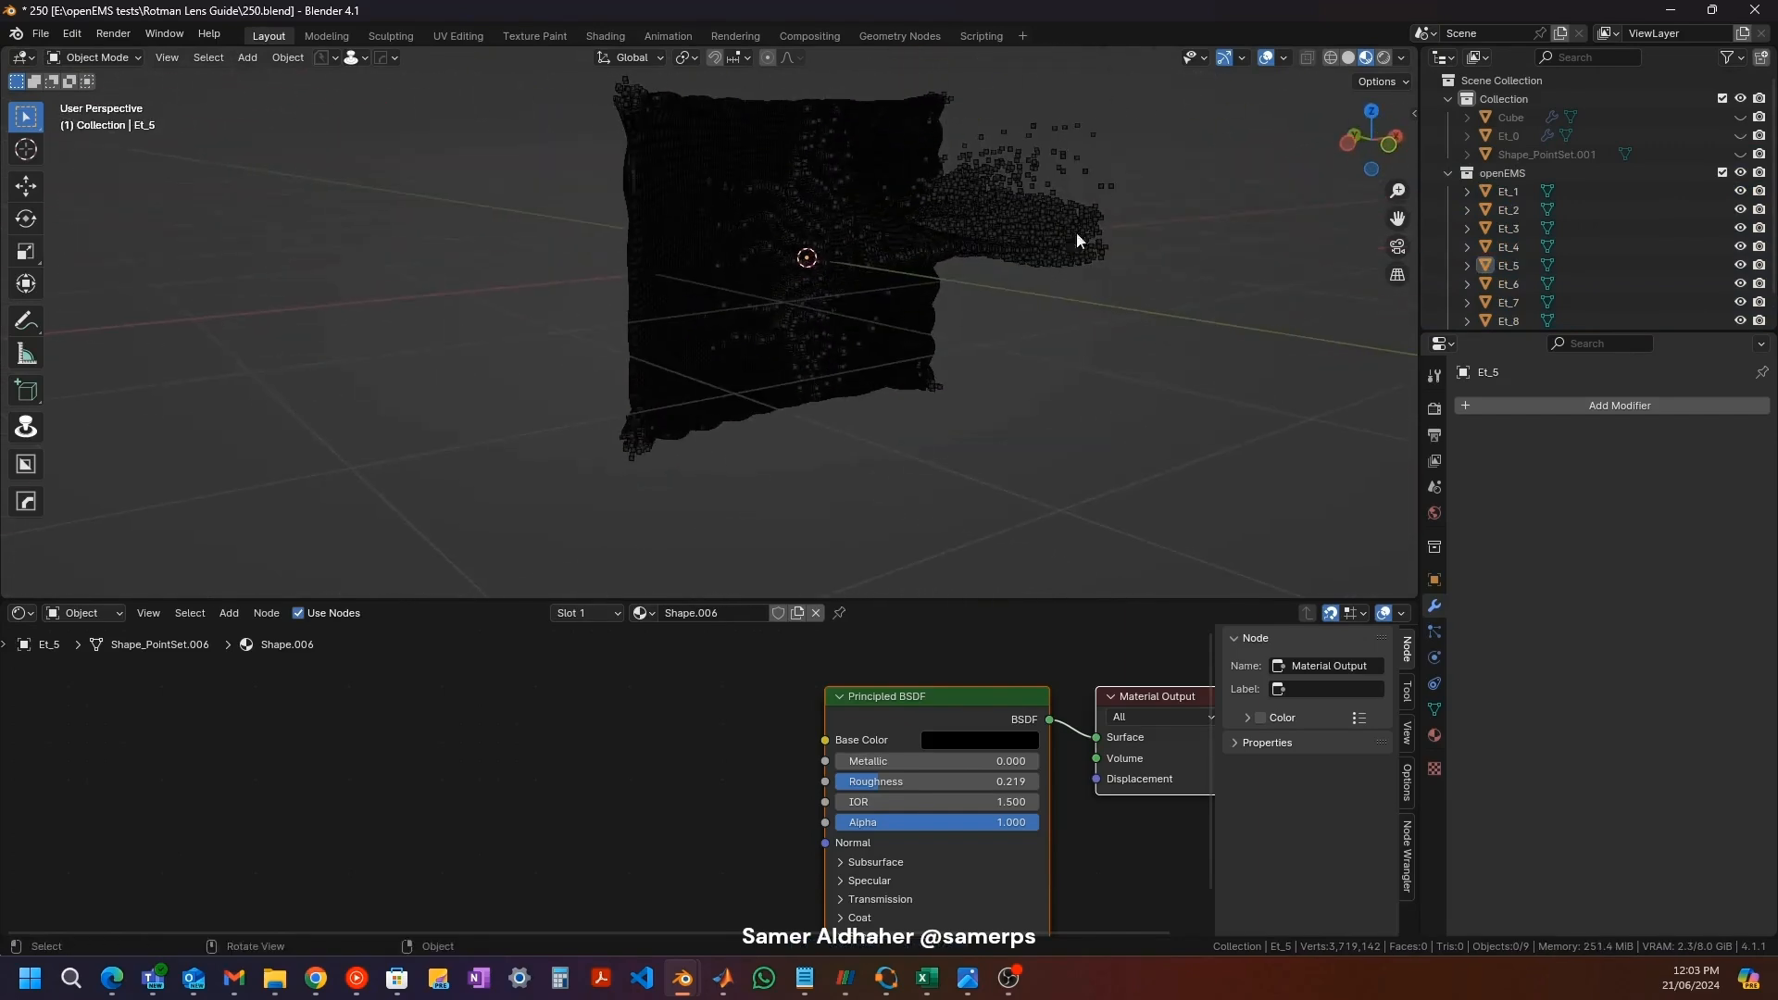
click(1468, 172)
scroll(1488, 297, down, 1)
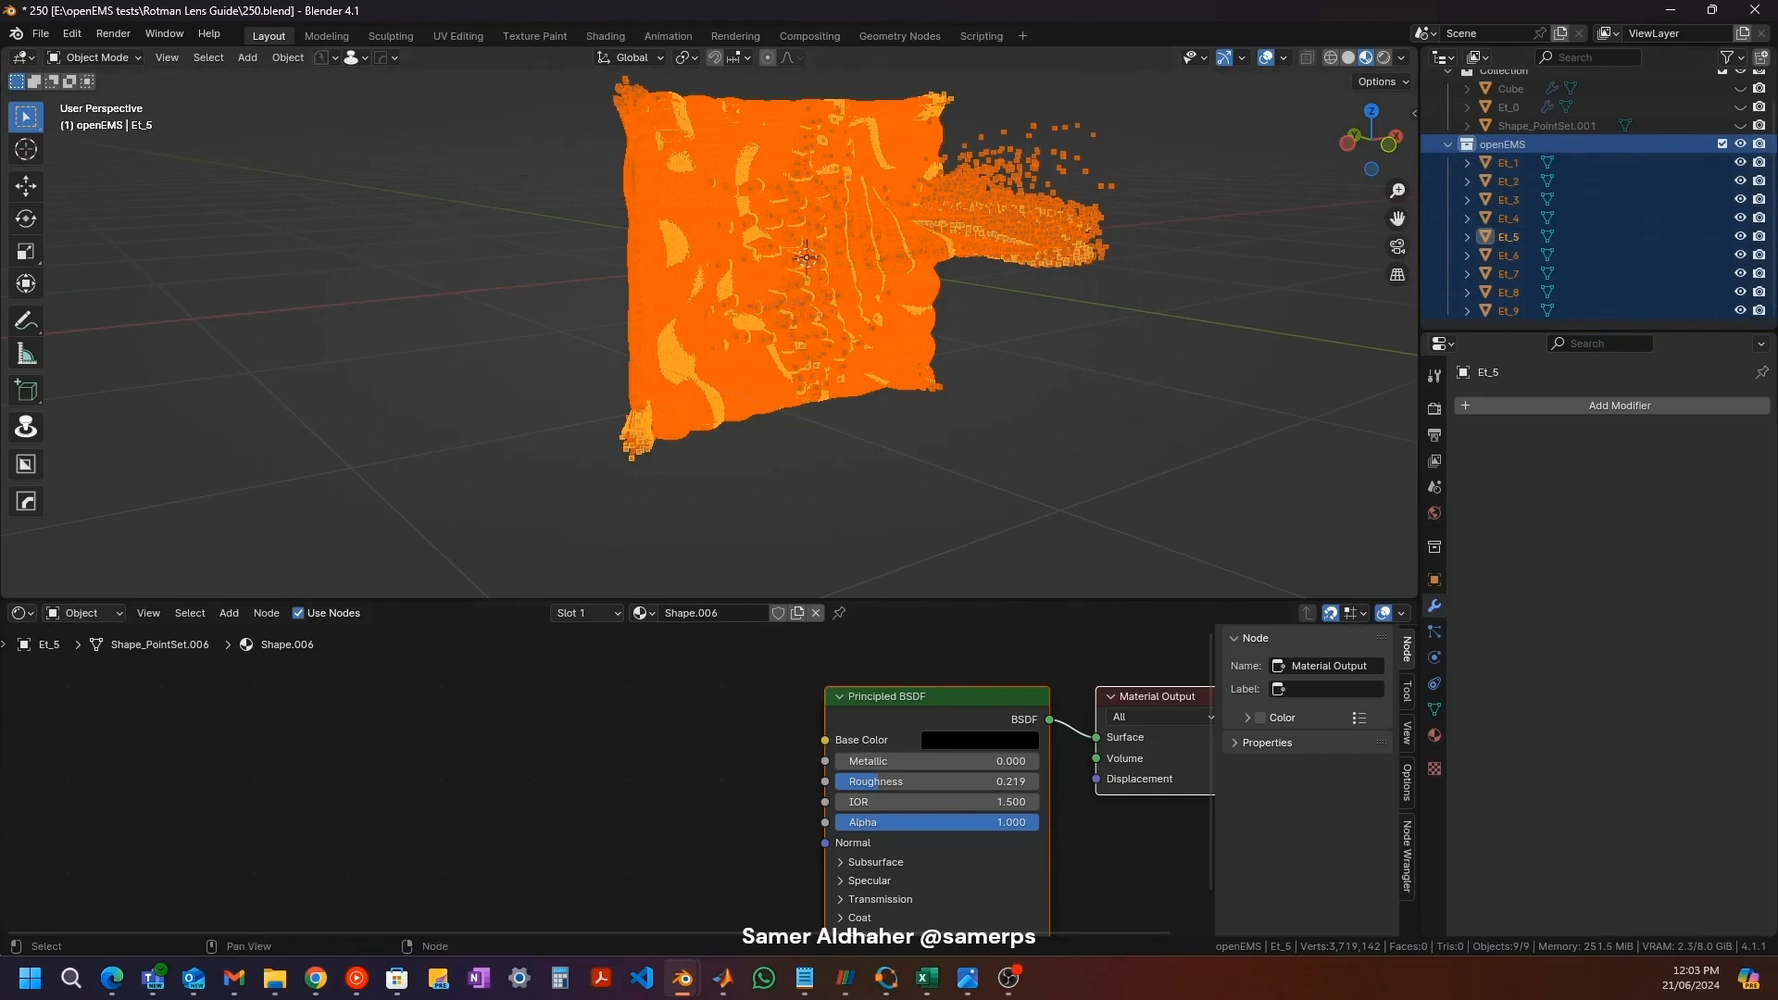
Step: Change the shader editor area to a Timeline and set the playhead to frame 3
click(22, 613)
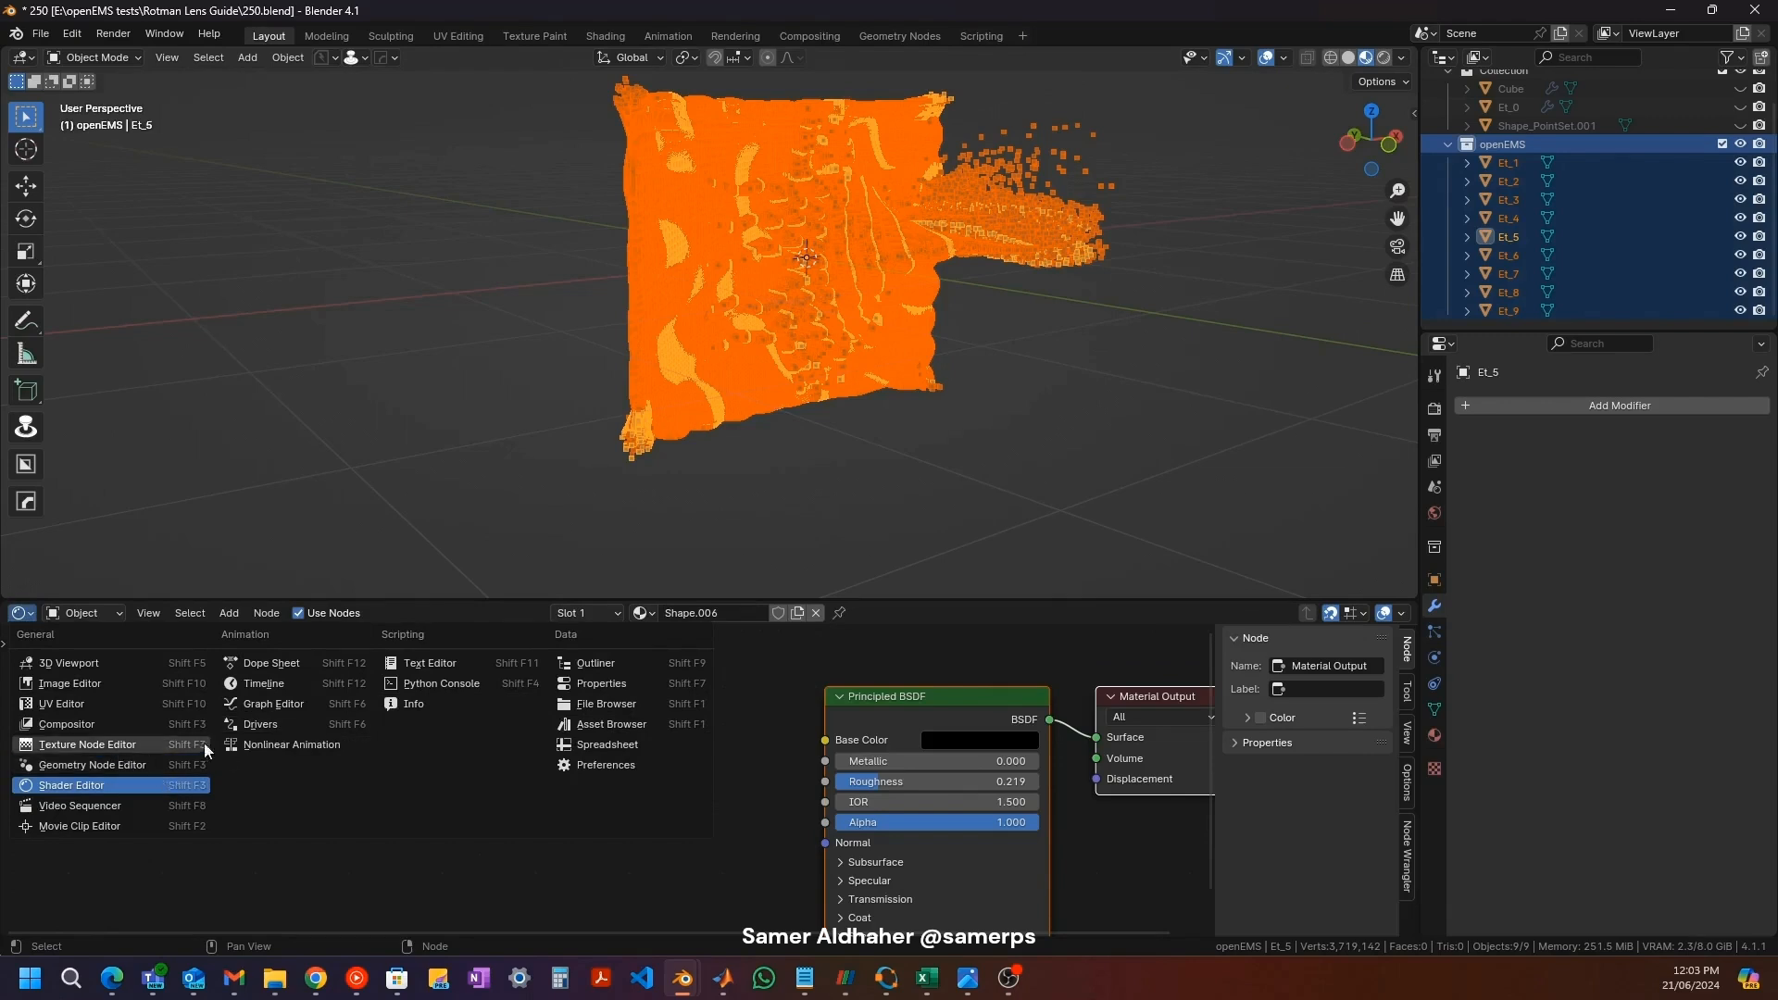
click(278, 686)
drag(67, 631, 63, 635)
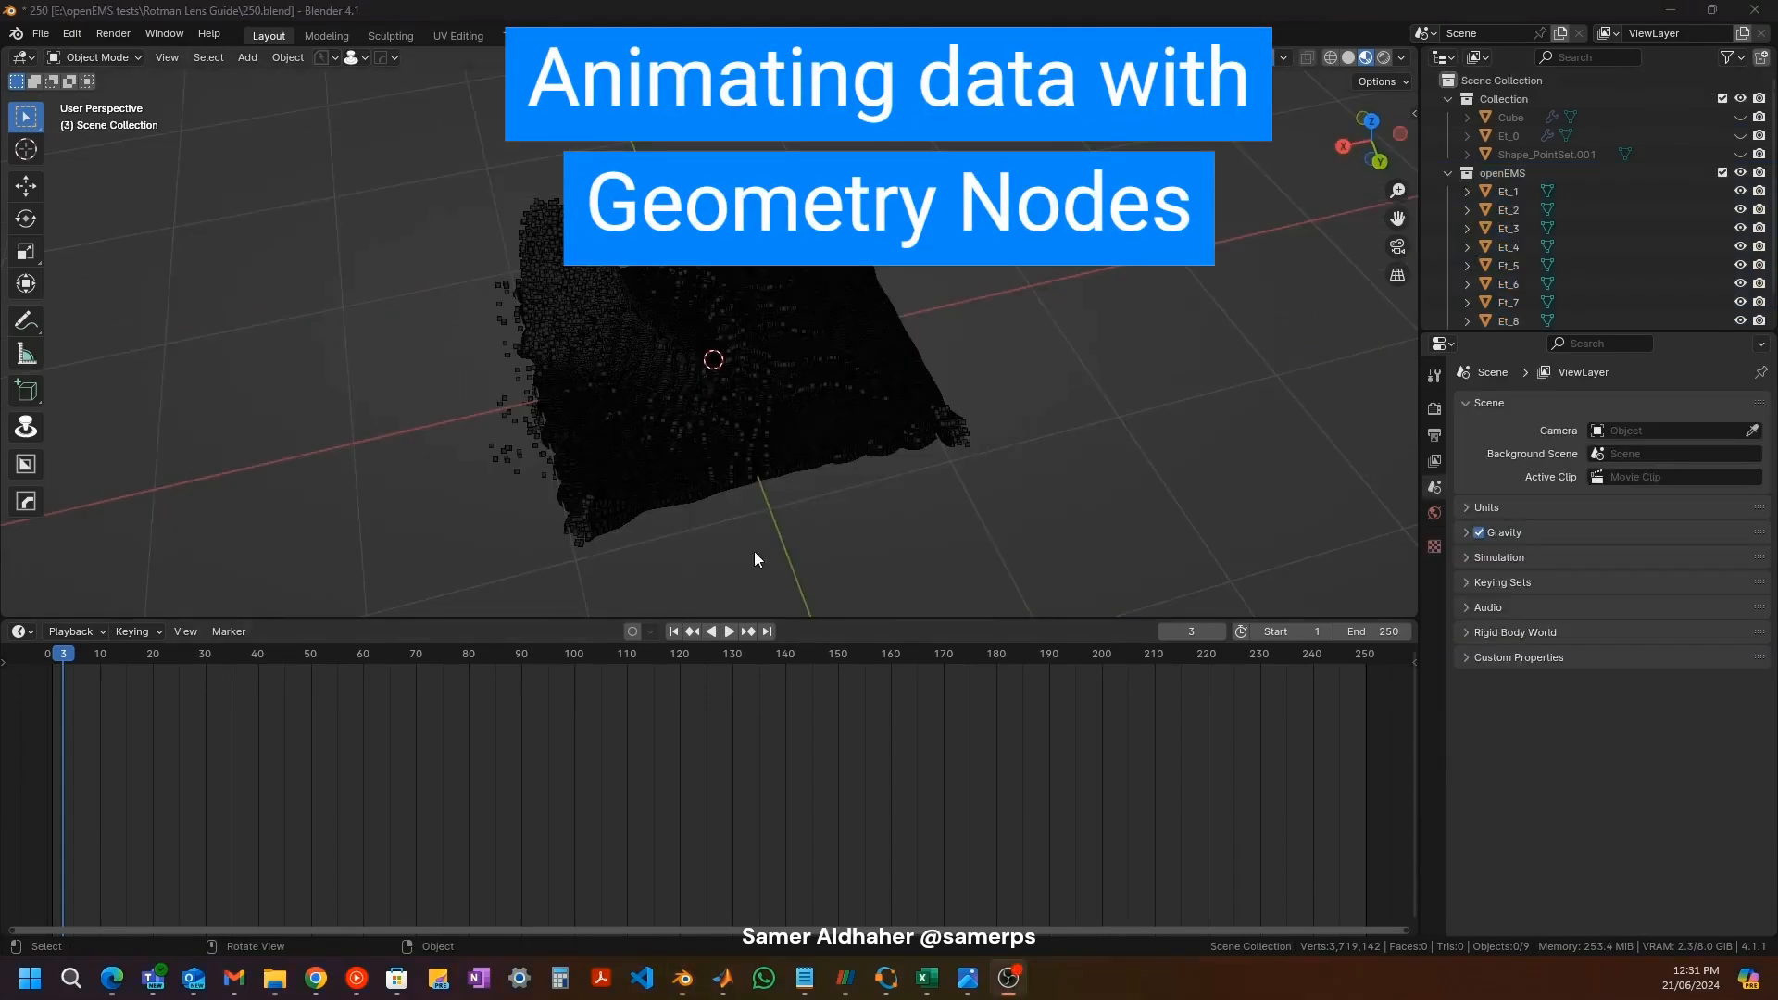
Step: Hide the openEMS collection and add a new cube to the scene
middle_drag(754, 552, 1259, 223)
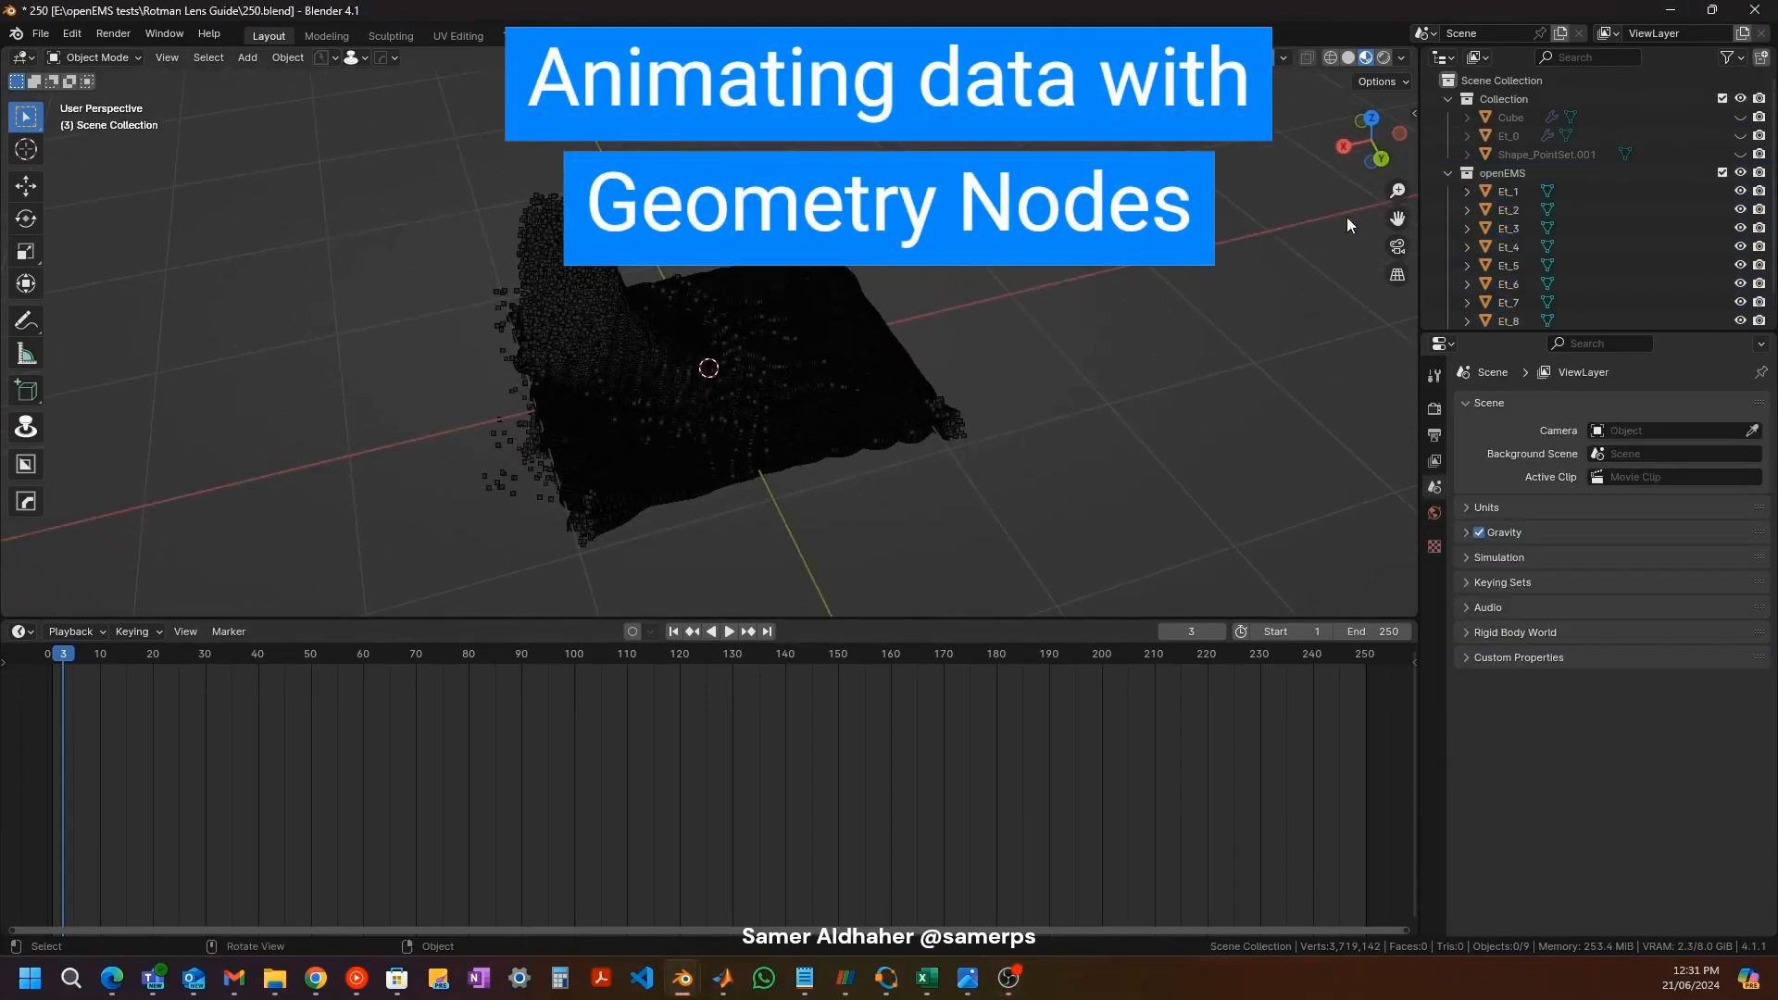
click(1741, 173)
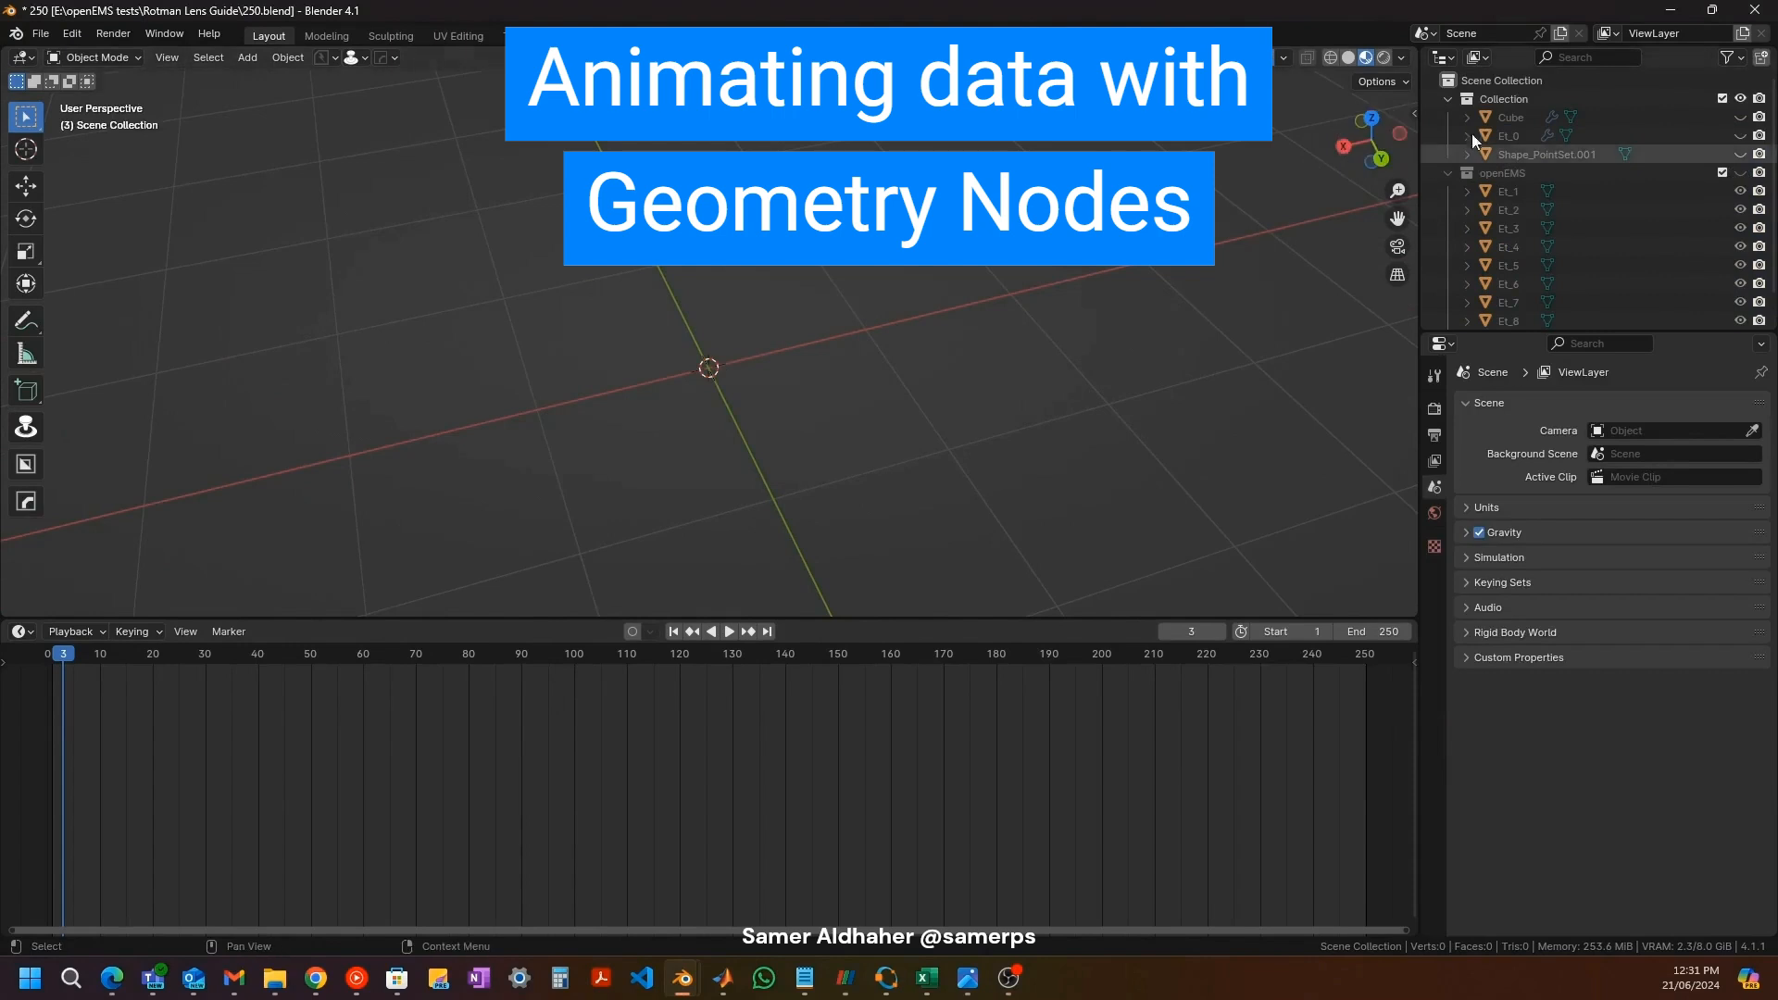
key(shift+a)
mouse_move(490, 247)
click(651, 285)
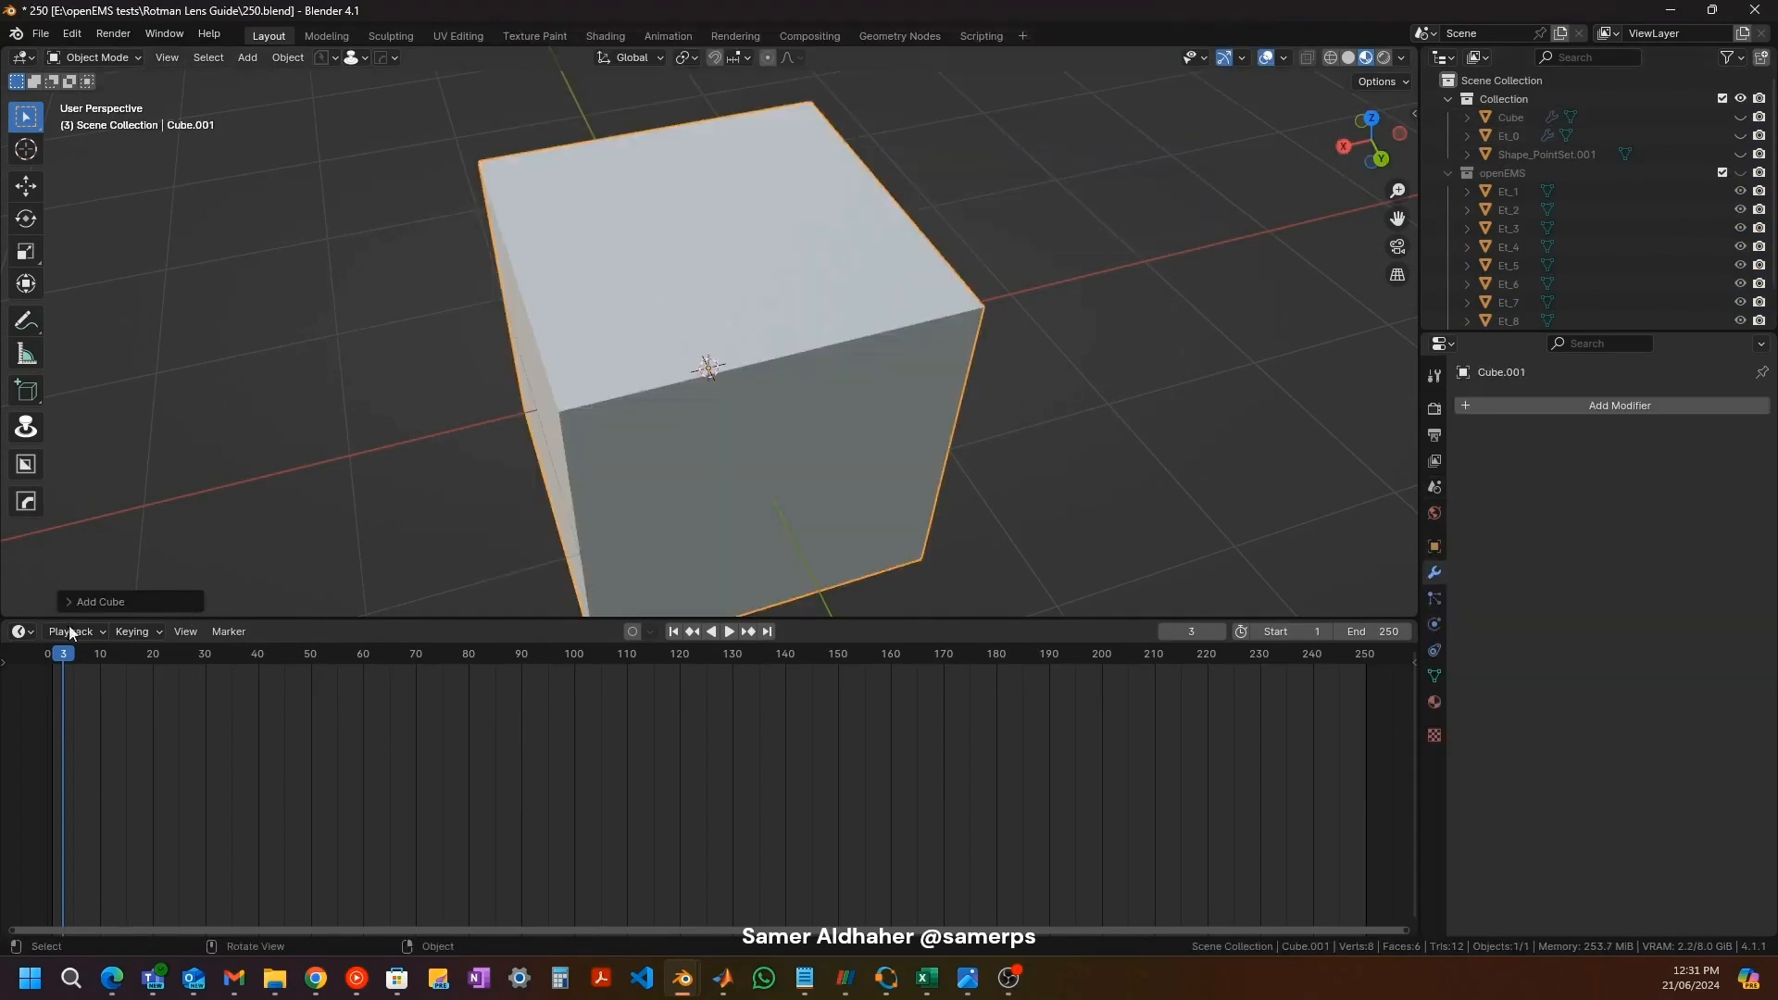
Step: Open a Geometry Node Editor above the timeline and assign the openEMSvis node tree to the new cube
drag(9, 626, 28, 868)
click(20, 631)
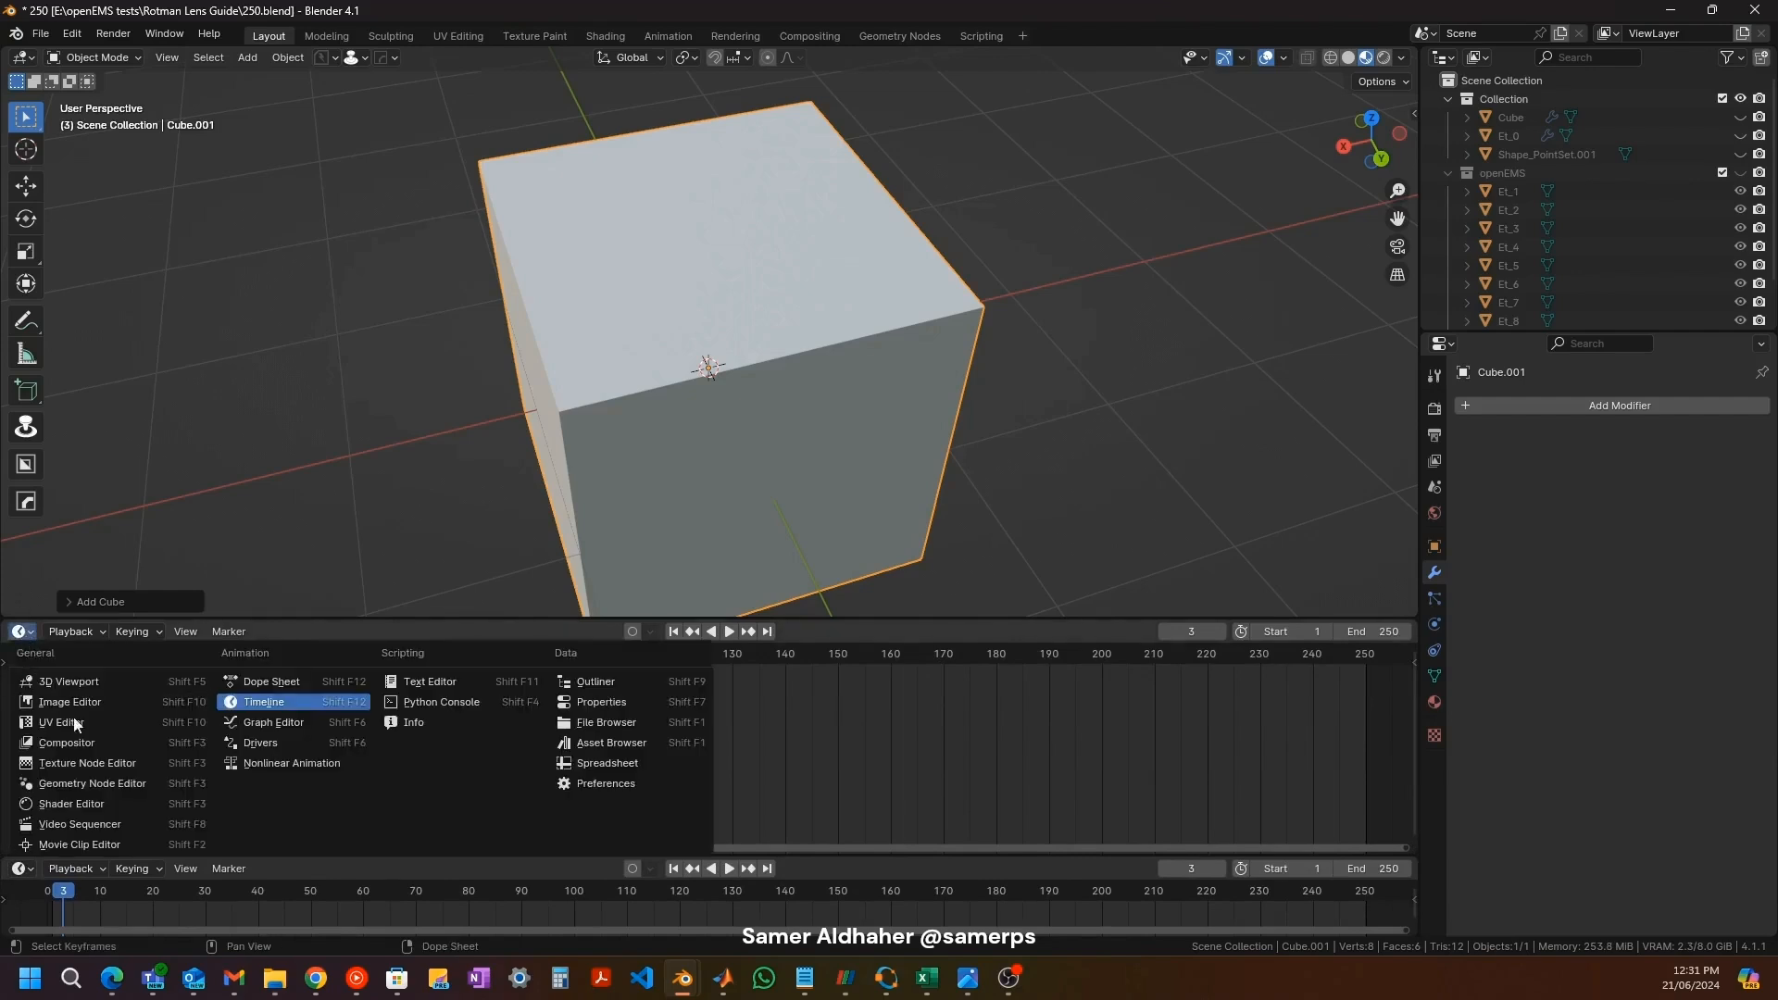
click(88, 784)
click(700, 631)
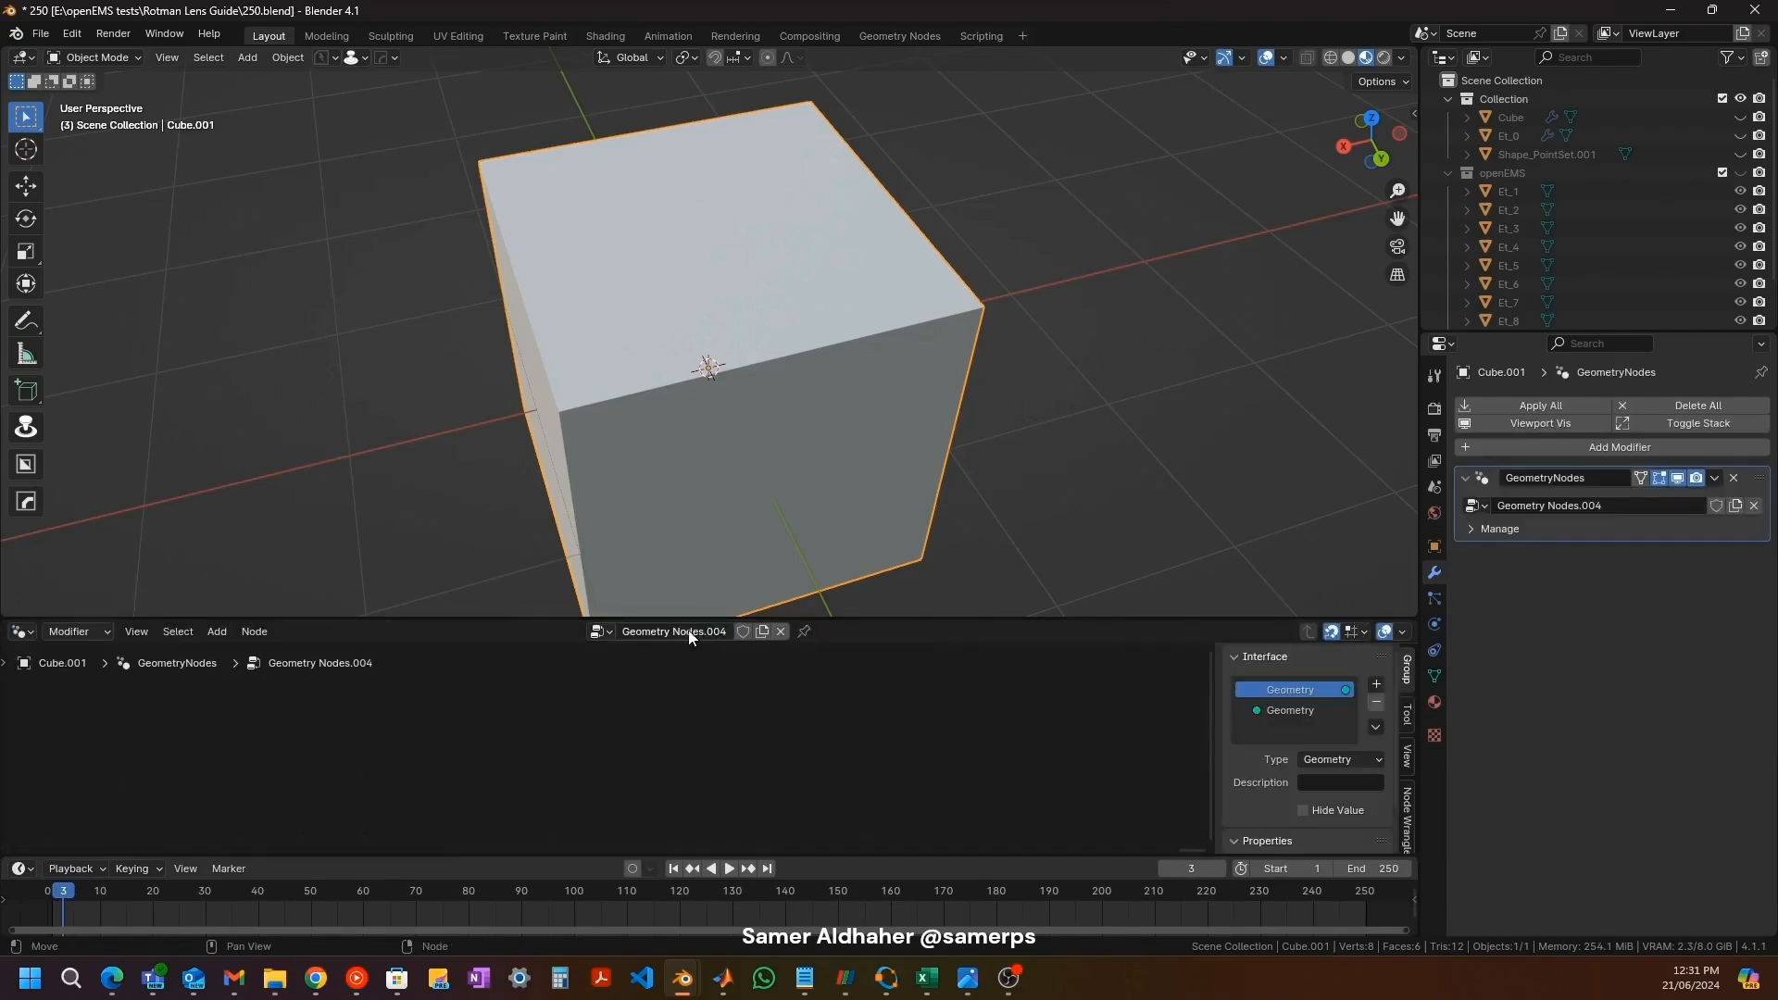
click(600, 631)
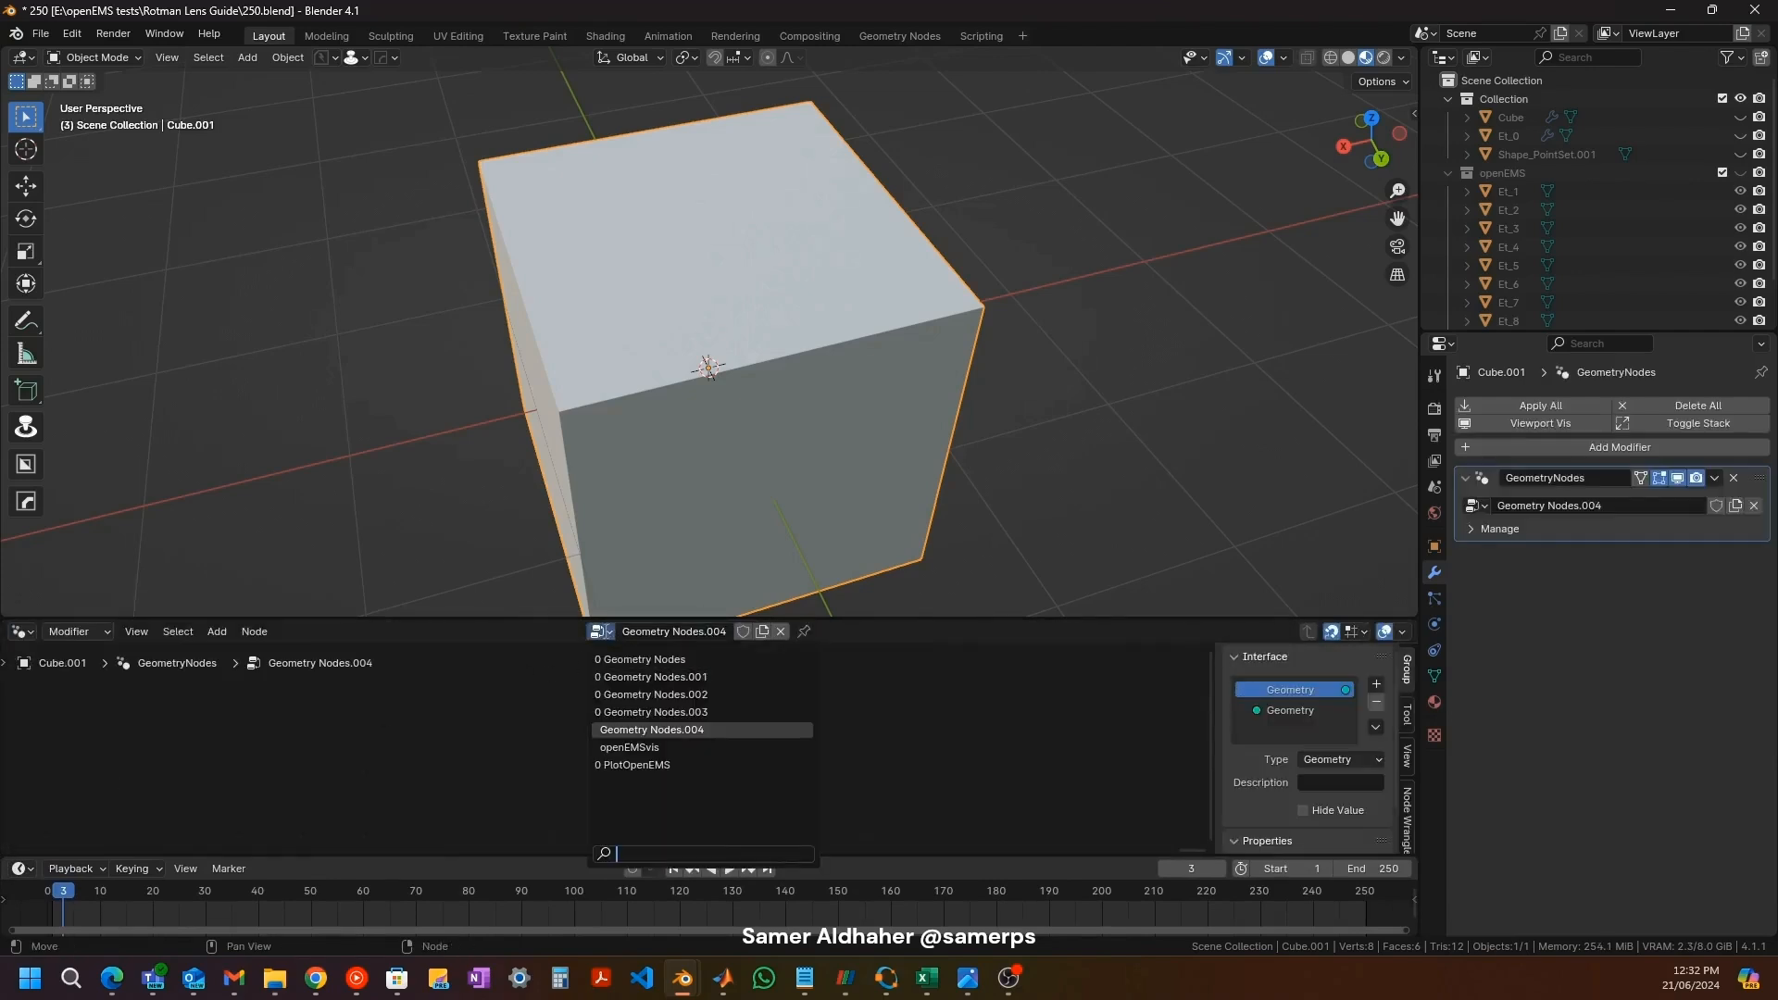
click(639, 747)
drag(731, 618, 755, 503)
Step: Move the Et_0 Object Info node away from the other nodes and cut its Geometry link
middle_drag(278, 622, 963, 636)
scroll(698, 635, down, 4)
middle_drag(437, 690, 666, 576)
scroll(524, 581, up, 4)
scroll(523, 575, up, 3)
middle_drag(522, 574, 524, 636)
drag(546, 598, 408, 607)
ctrl+right_drag(611, 613, 597, 659)
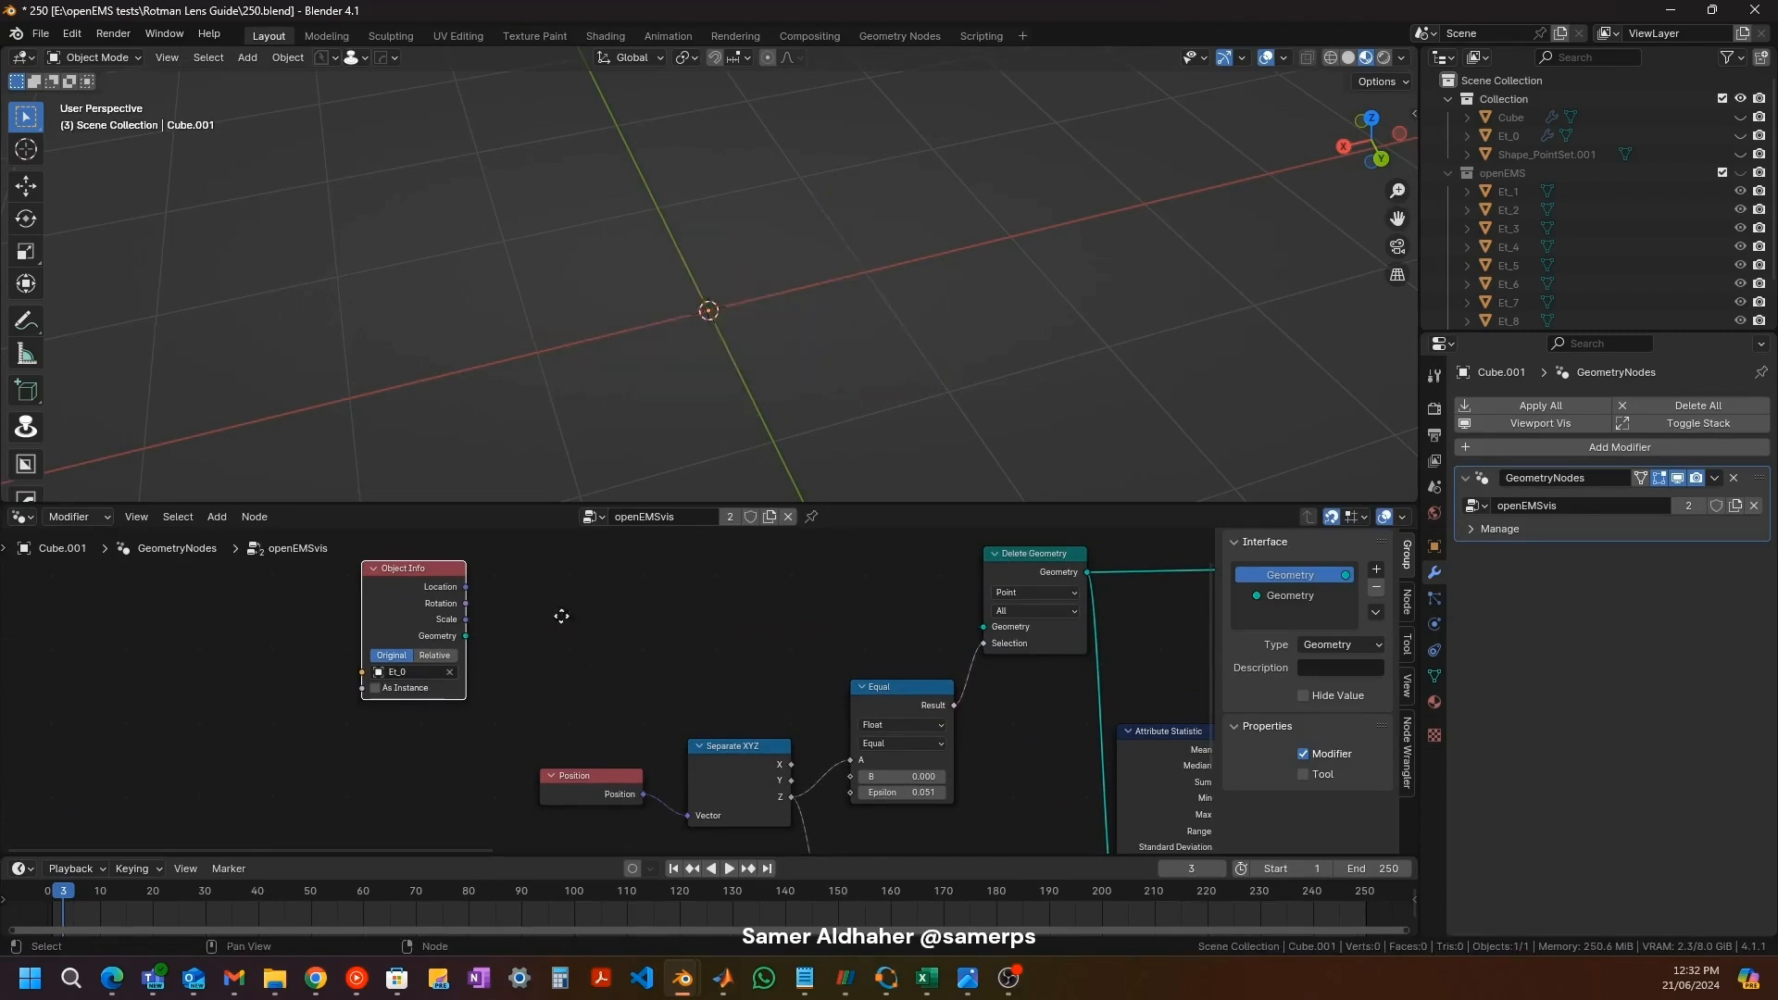
Step: Add a Collection Info node below the Object Info node and set its collection to openEMS
middle_drag(513, 636, 721, 574)
click(462, 701)
key(shift+a)
text(coll)
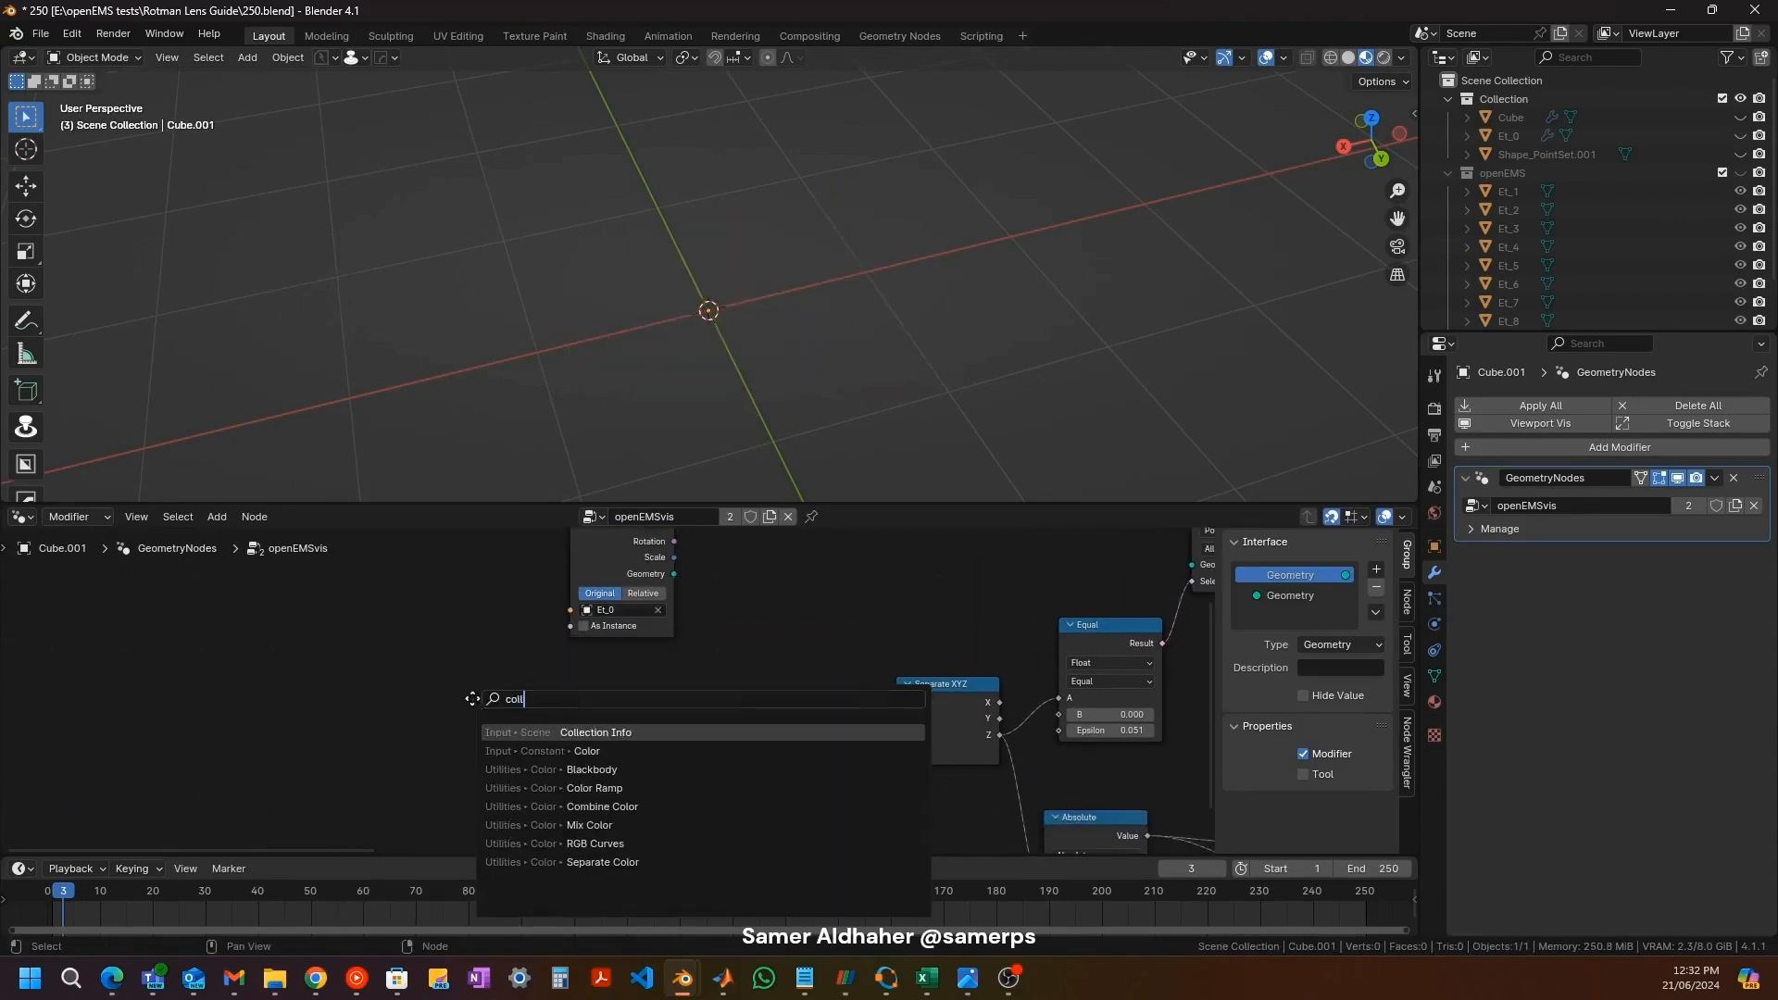
key(Return)
click(474, 700)
click(507, 755)
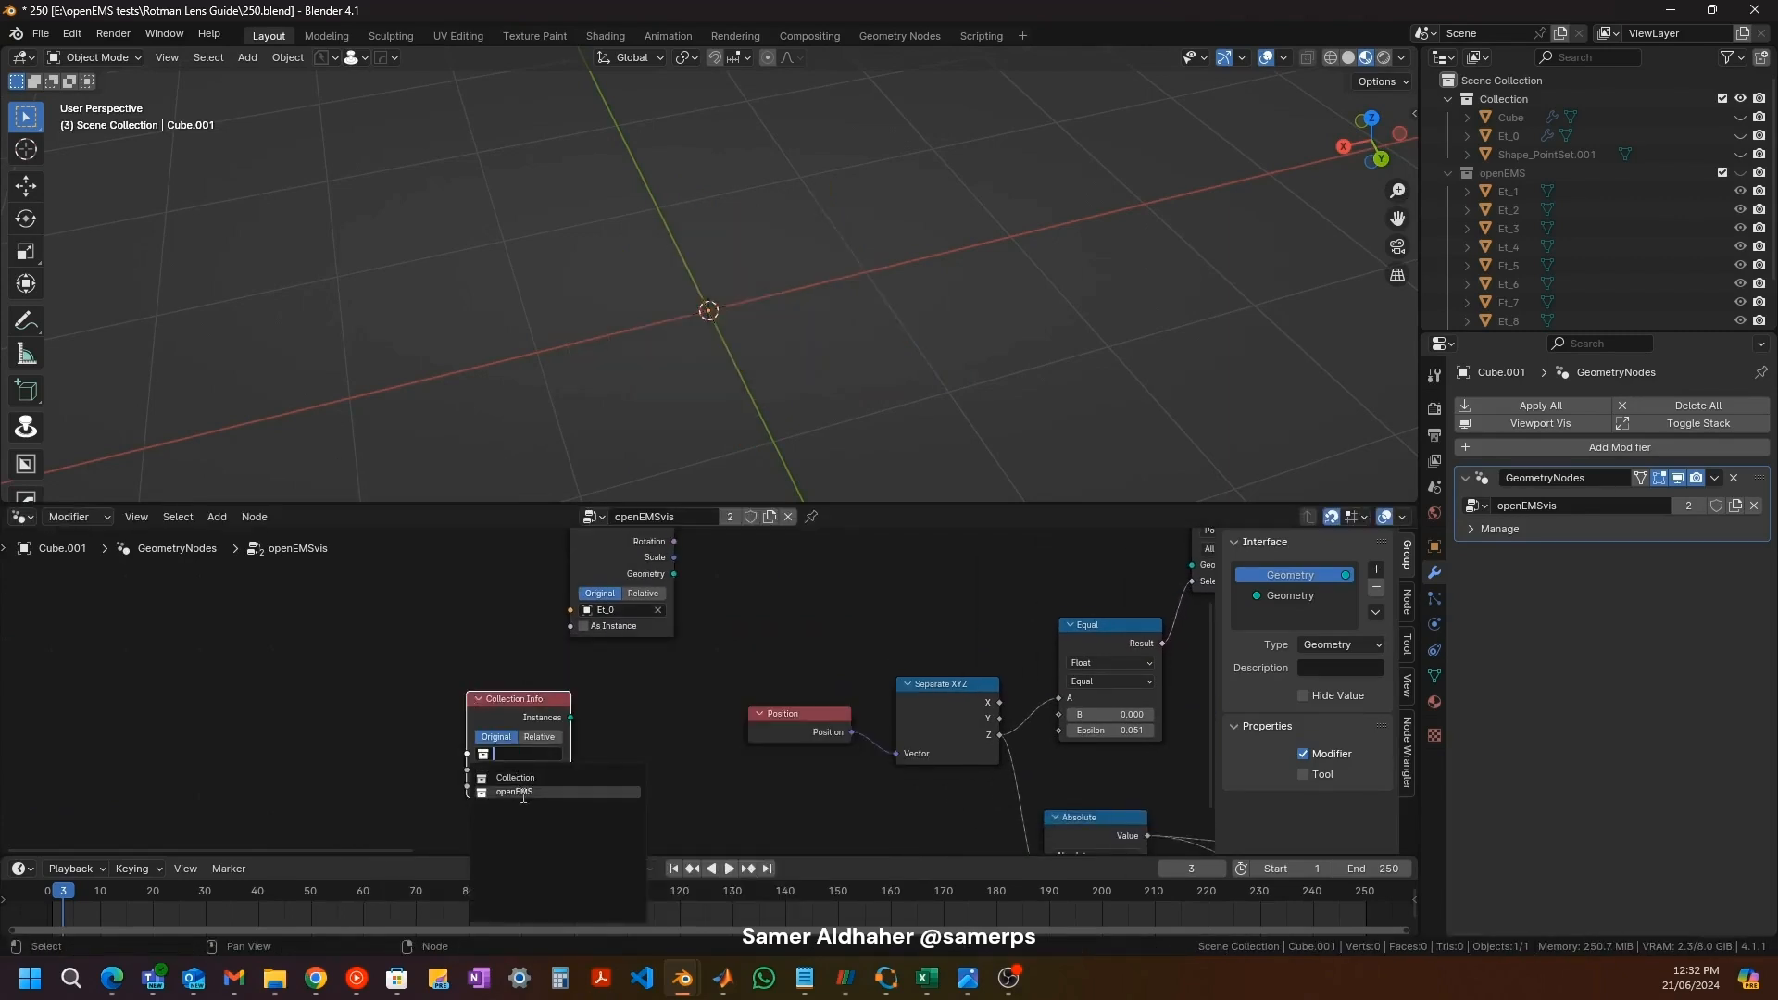
click(522, 794)
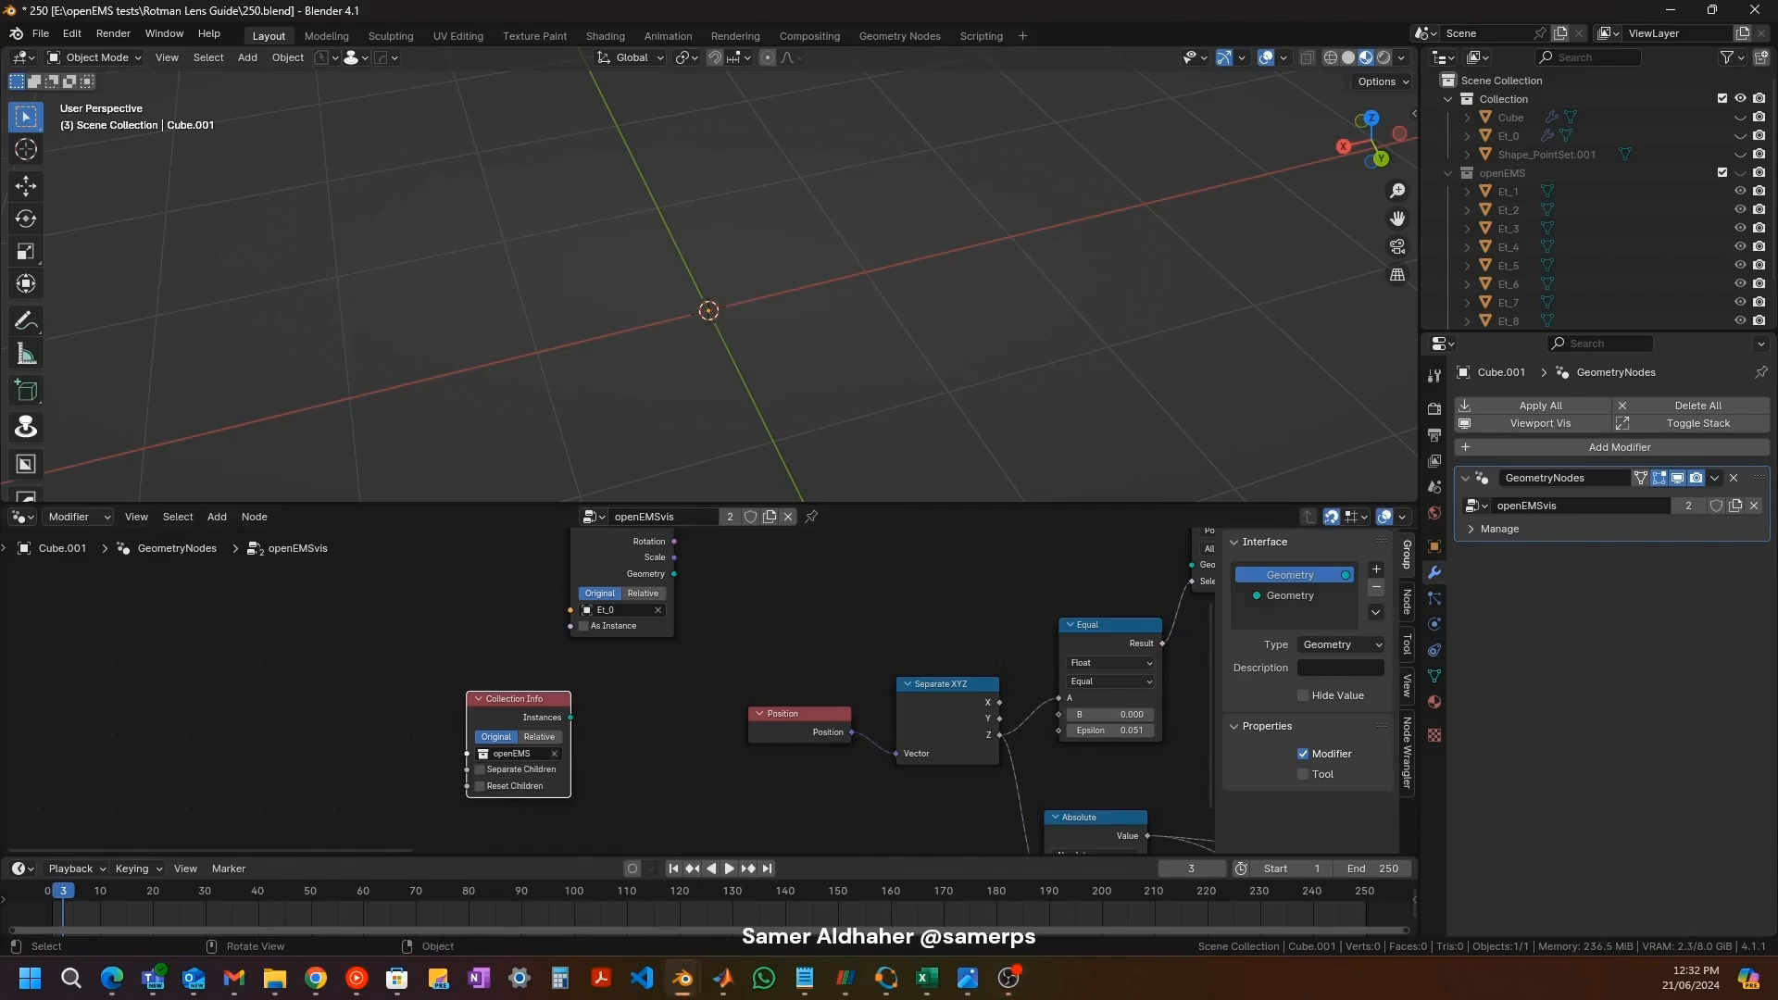
Step: Connect the Collection Info node's Instances output to a Viewer node to preview the collection's geometry
scroll(708, 685, down, 2)
middle_drag(712, 684, 573, 625)
scroll(548, 624, up, 4)
middle_drag(421, 648, 460, 761)
scroll(449, 685, down, 3)
ctrl+shift+click(385, 757)
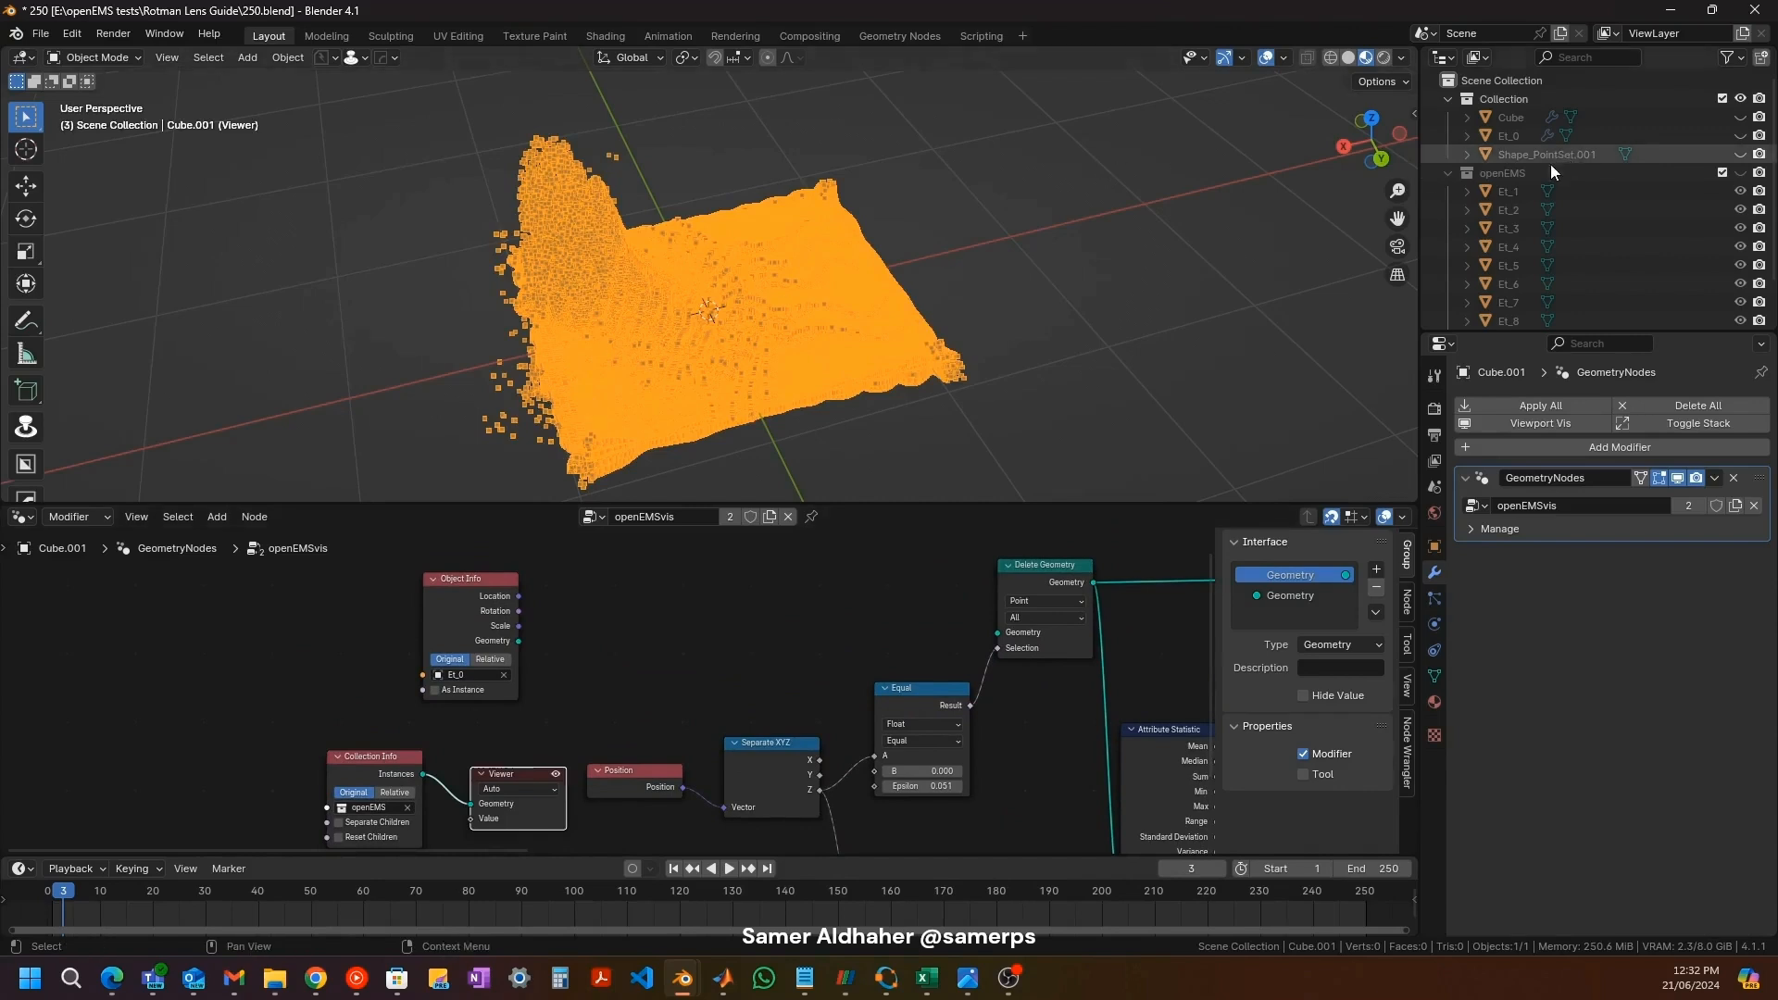
scroll(1494, 182, down, 2)
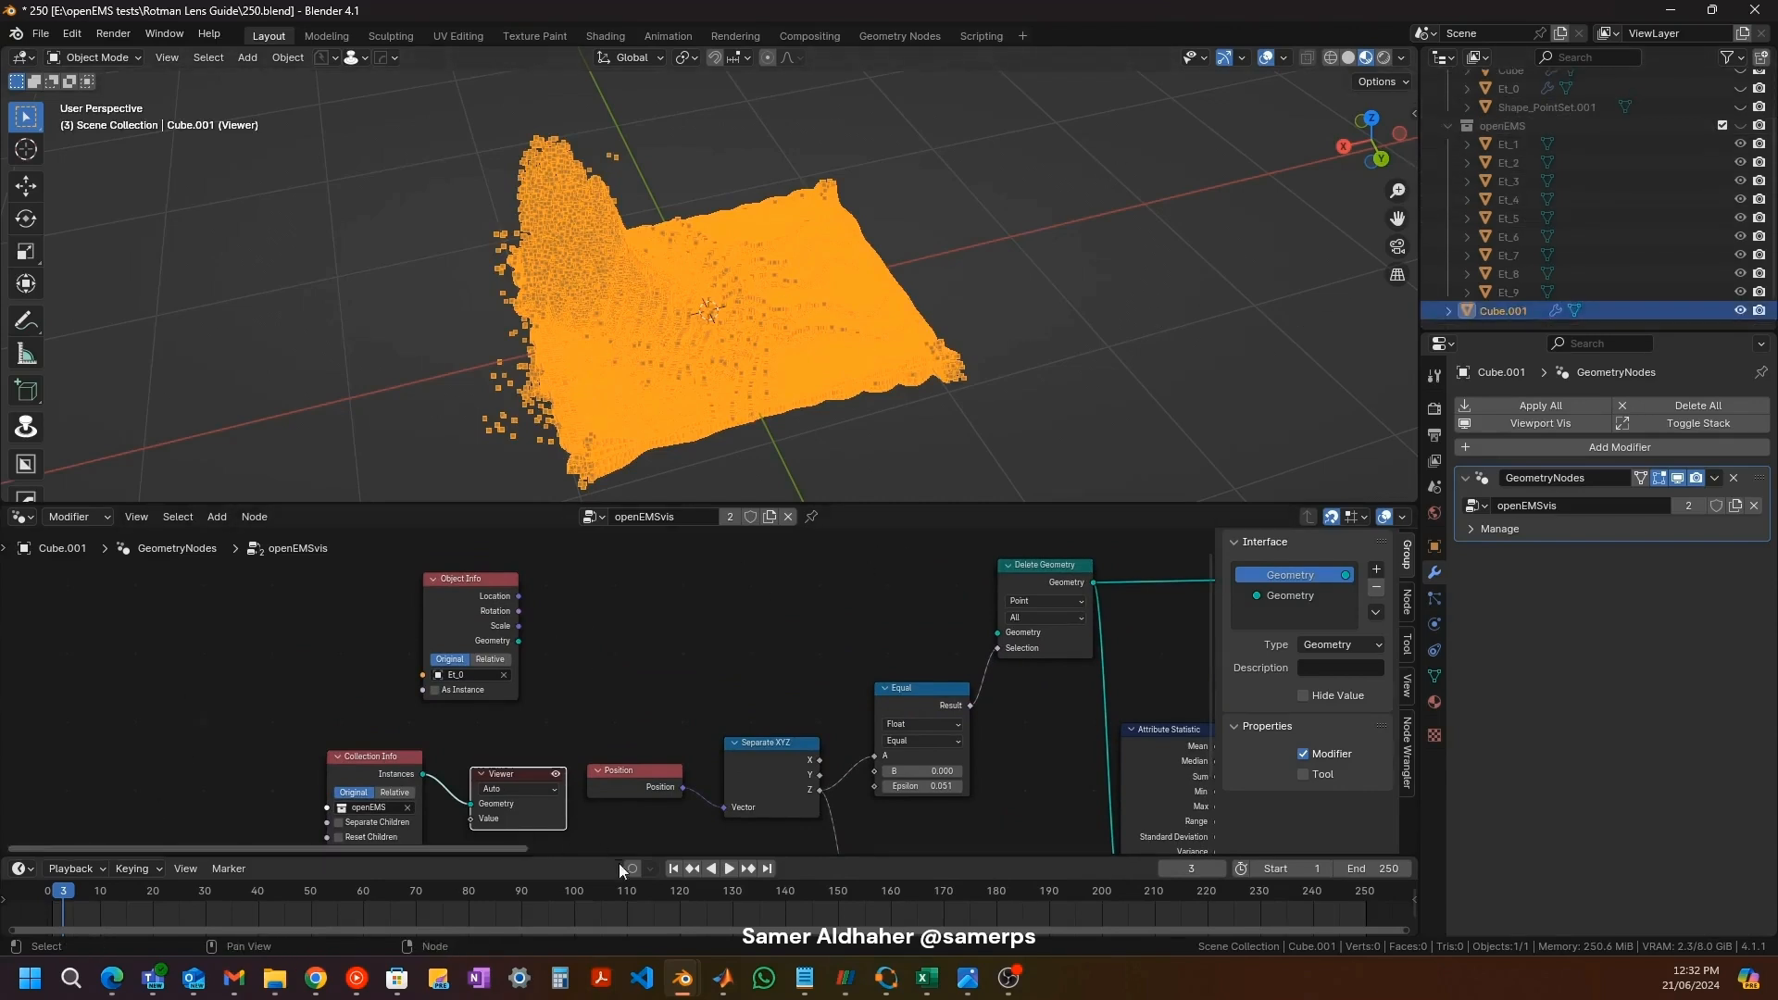
Step: Go back to frame 1 and insert a Separate Geometry node between the Collection Info and Viewer nodes
click(675, 868)
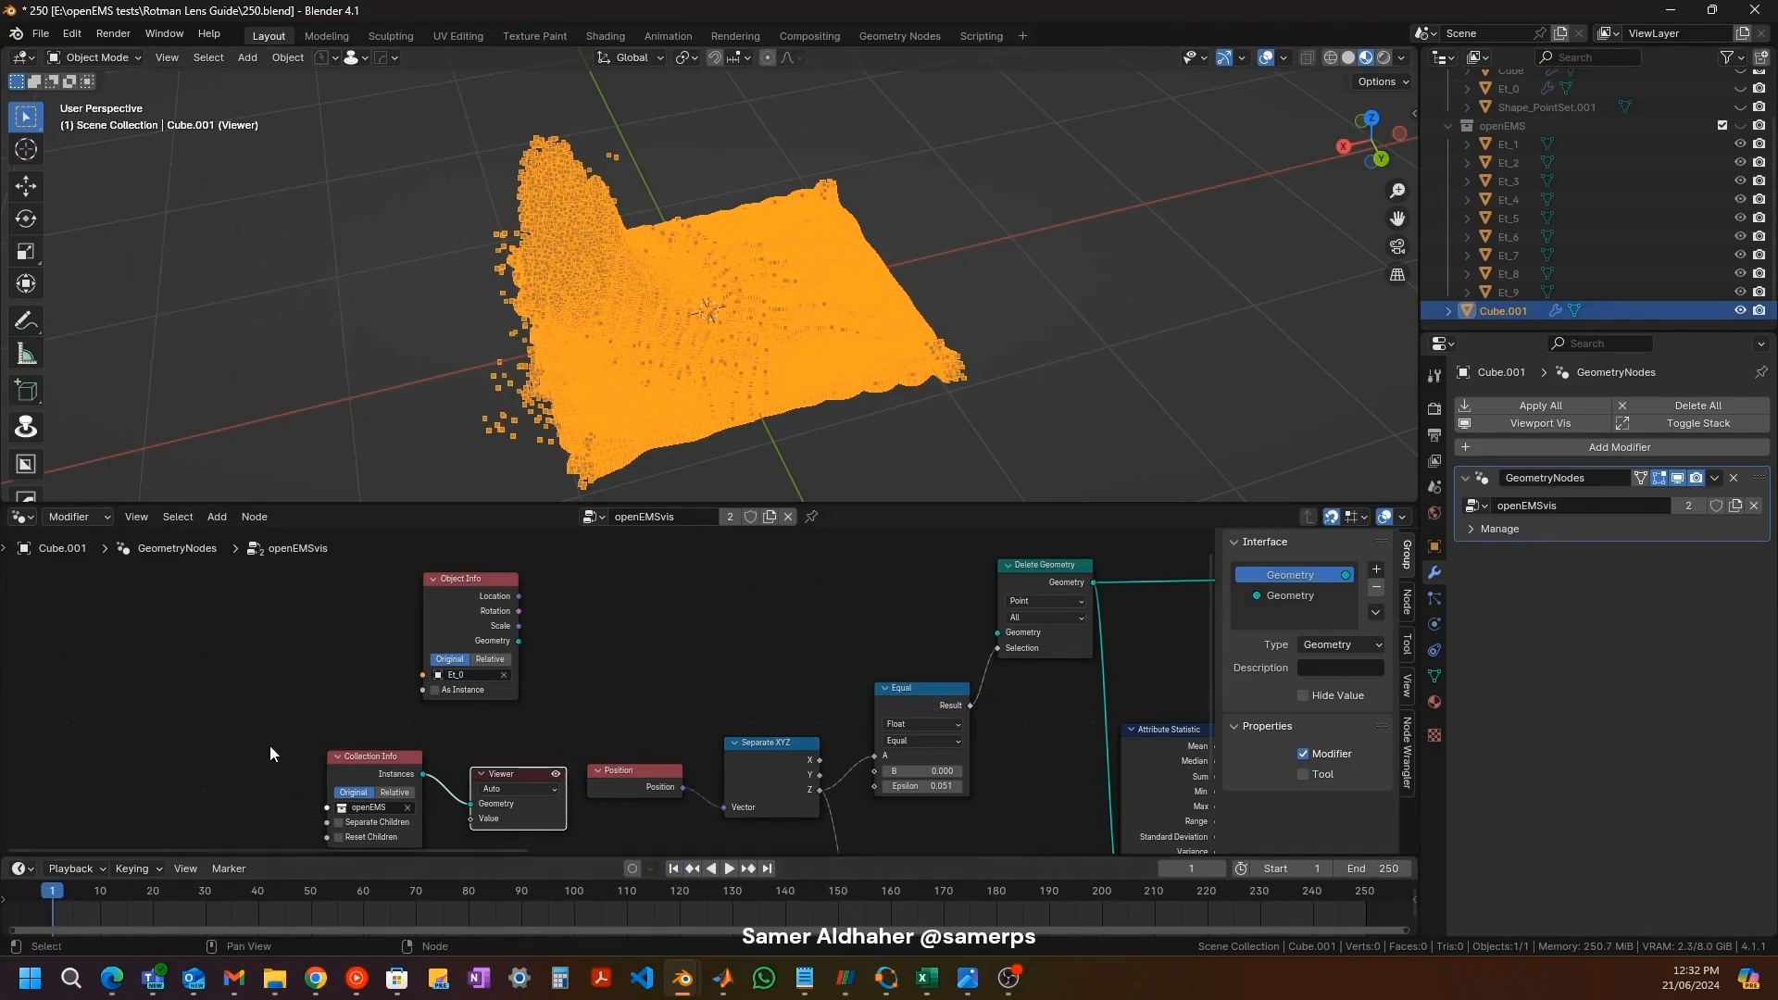
middle_drag(421, 621, 515, 535)
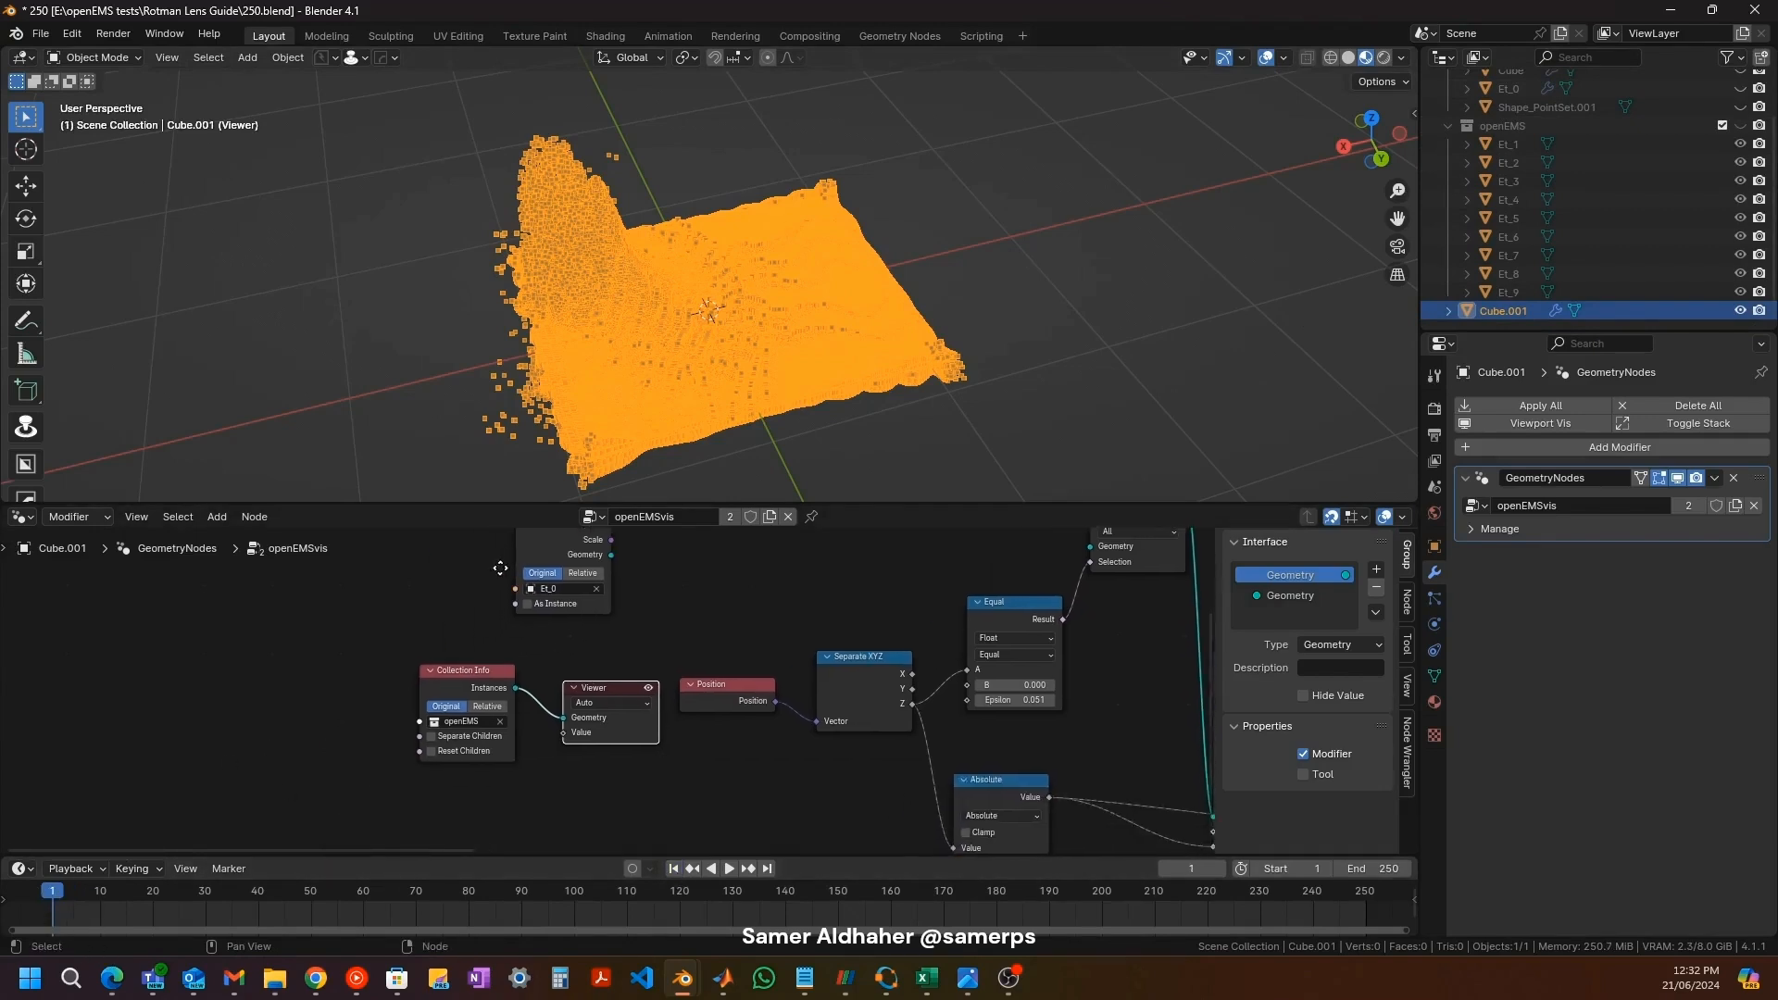
drag(473, 682, 332, 665)
key(shift+a)
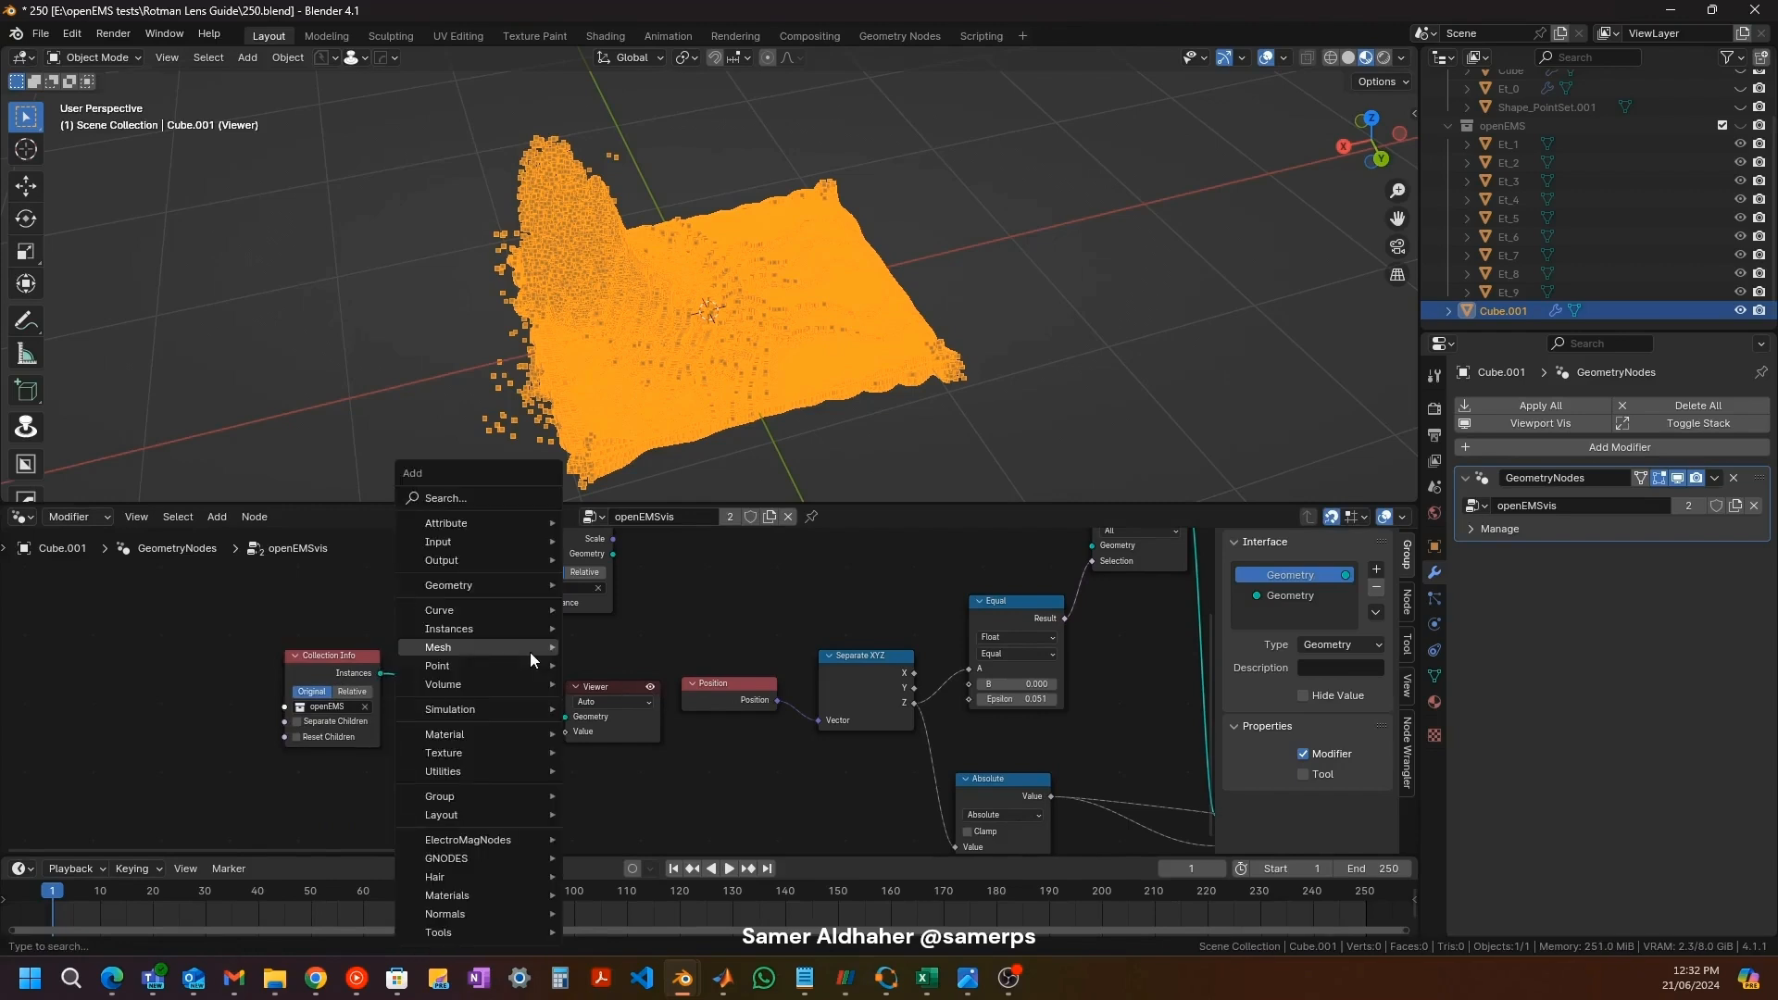
text(sep)
key(Down)
key(Down)
key(Return)
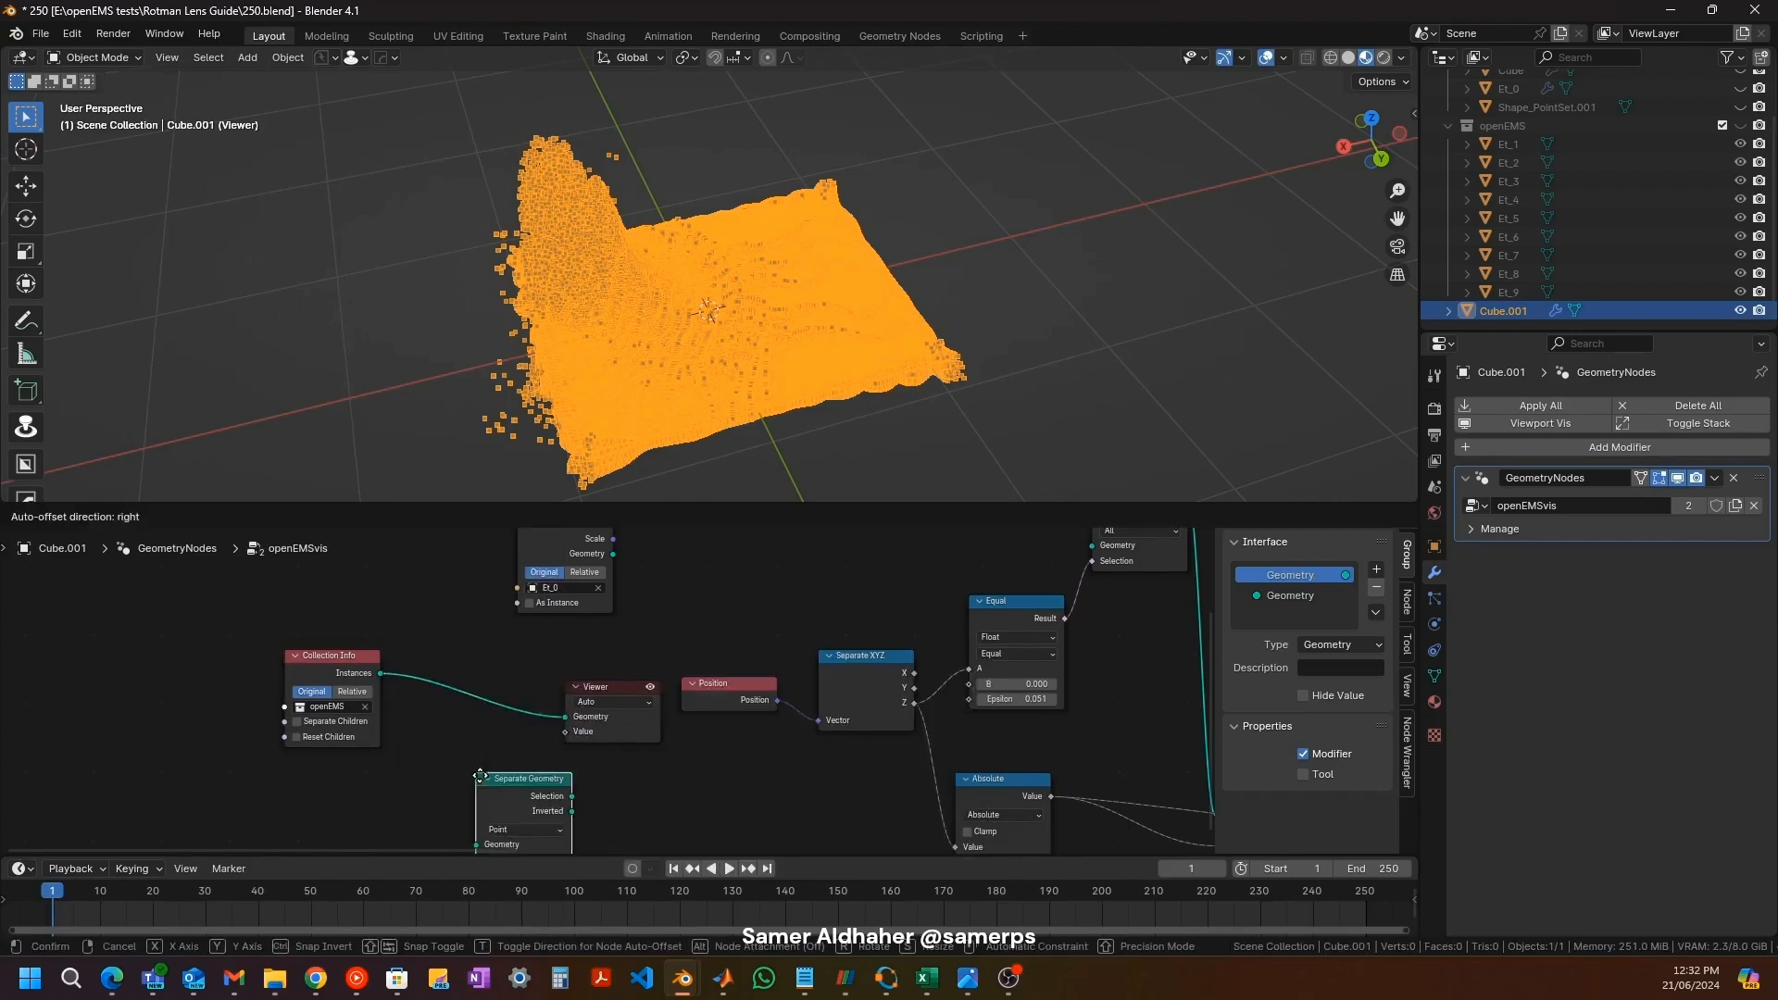
click(465, 708)
middle_drag(354, 729, 480, 654)
scroll(480, 654, up, 3)
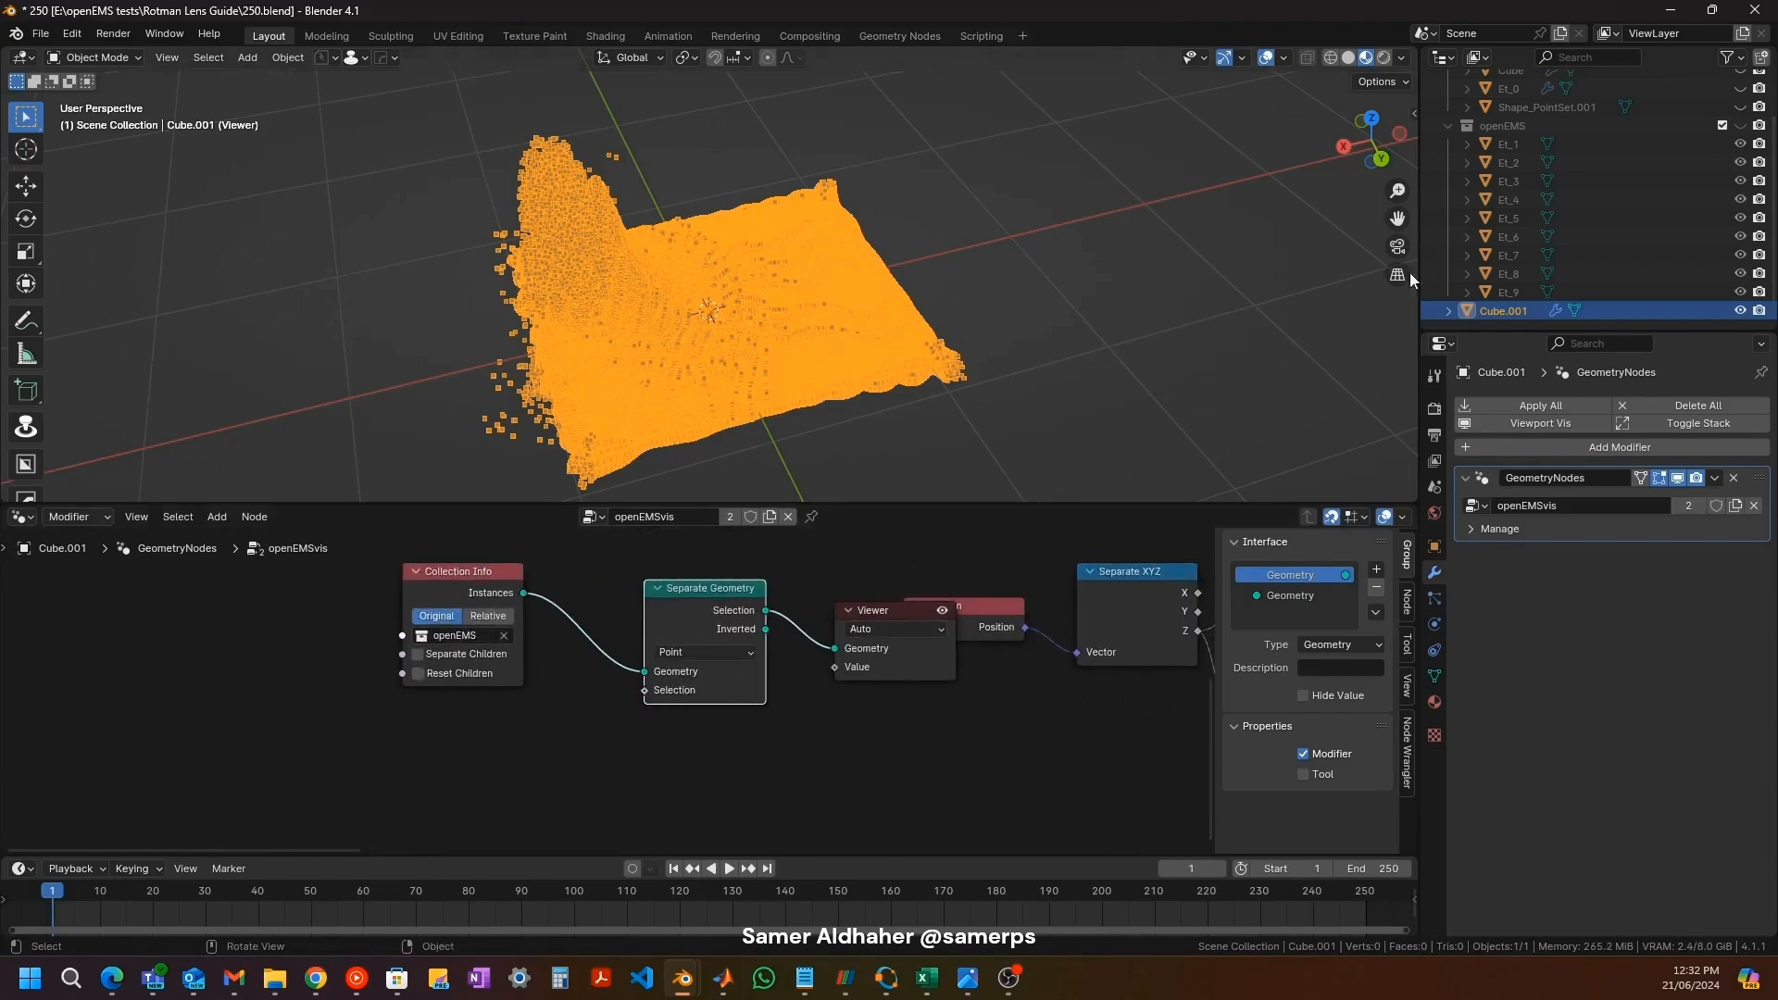
Step: Reselect Cube.001 and add a Scene Time node below the Collection Info node
click(1507, 146)
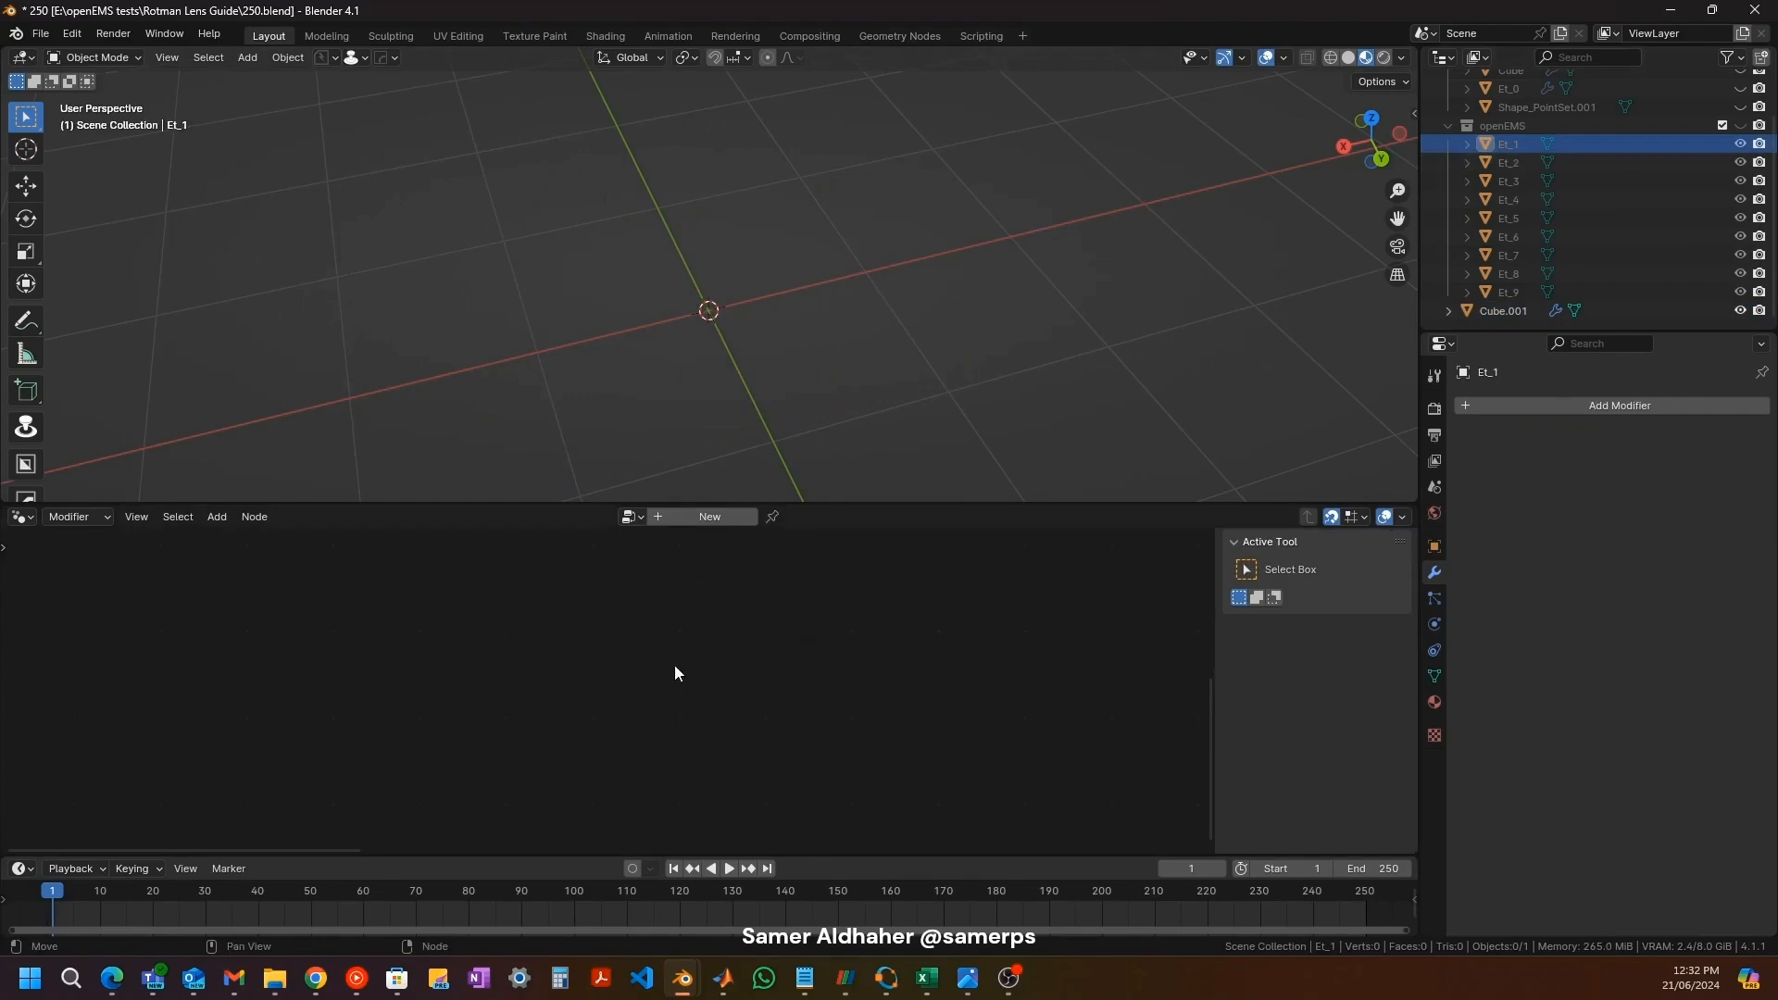
click(1503, 312)
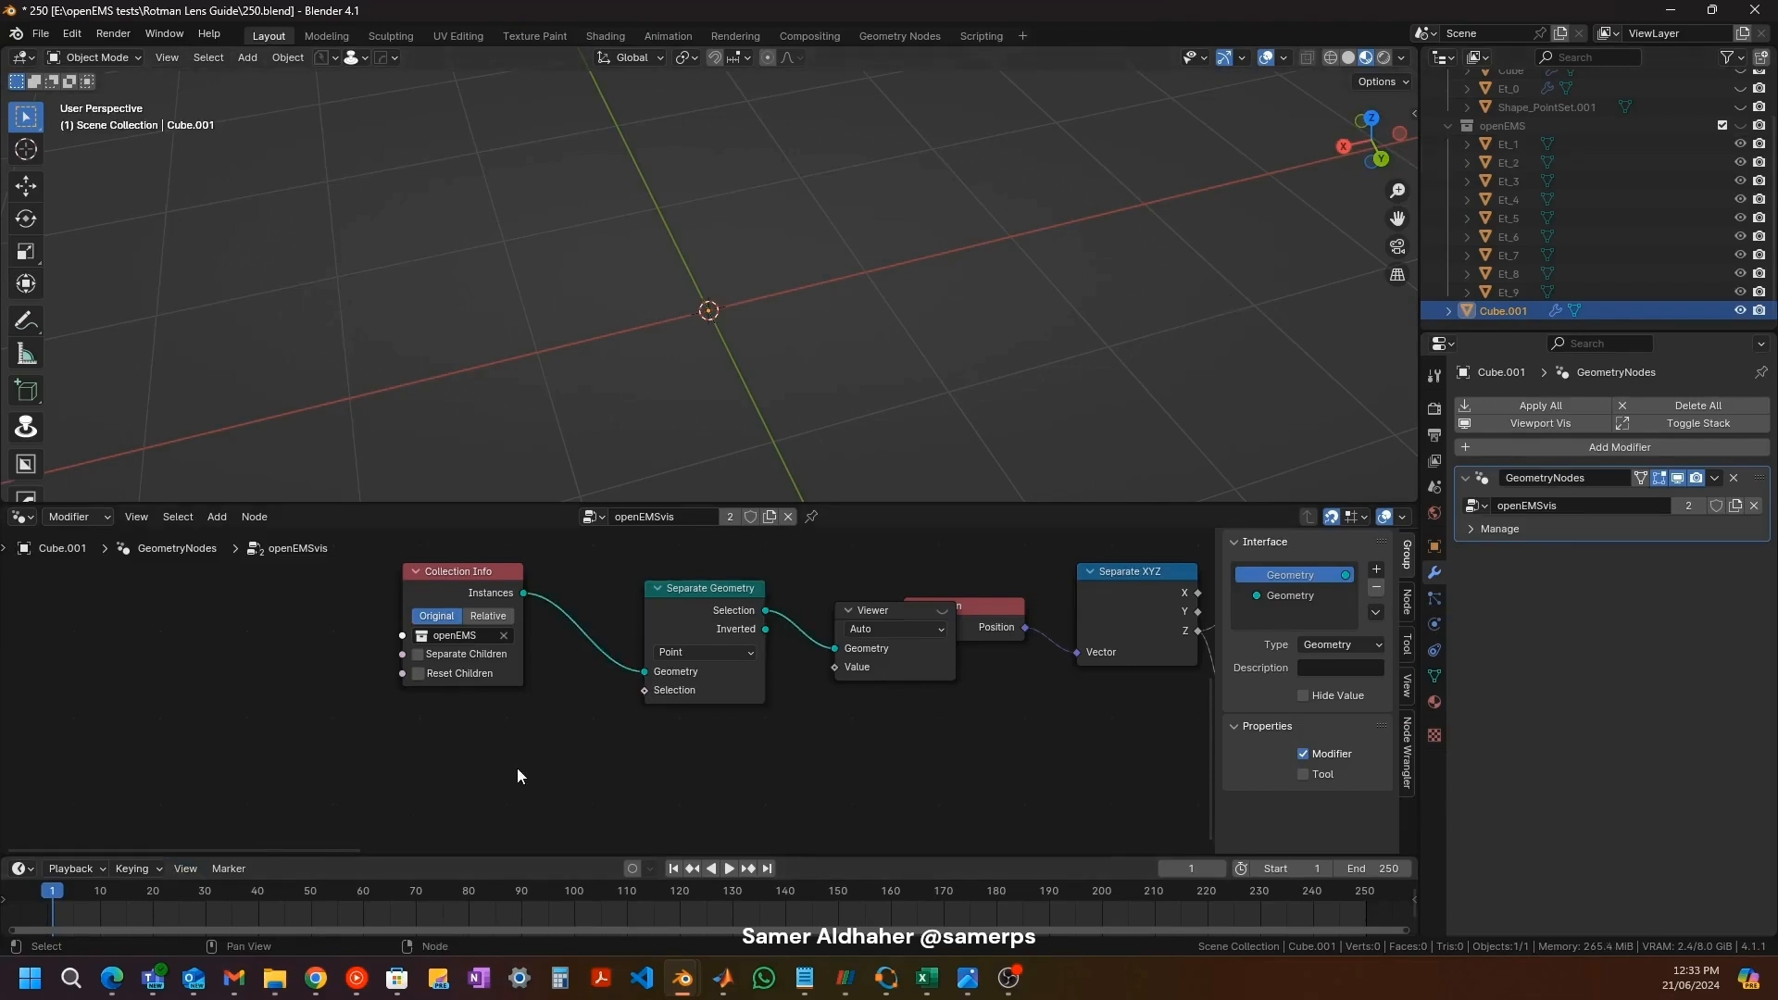
key(shift+a)
text(sce)
key(Return)
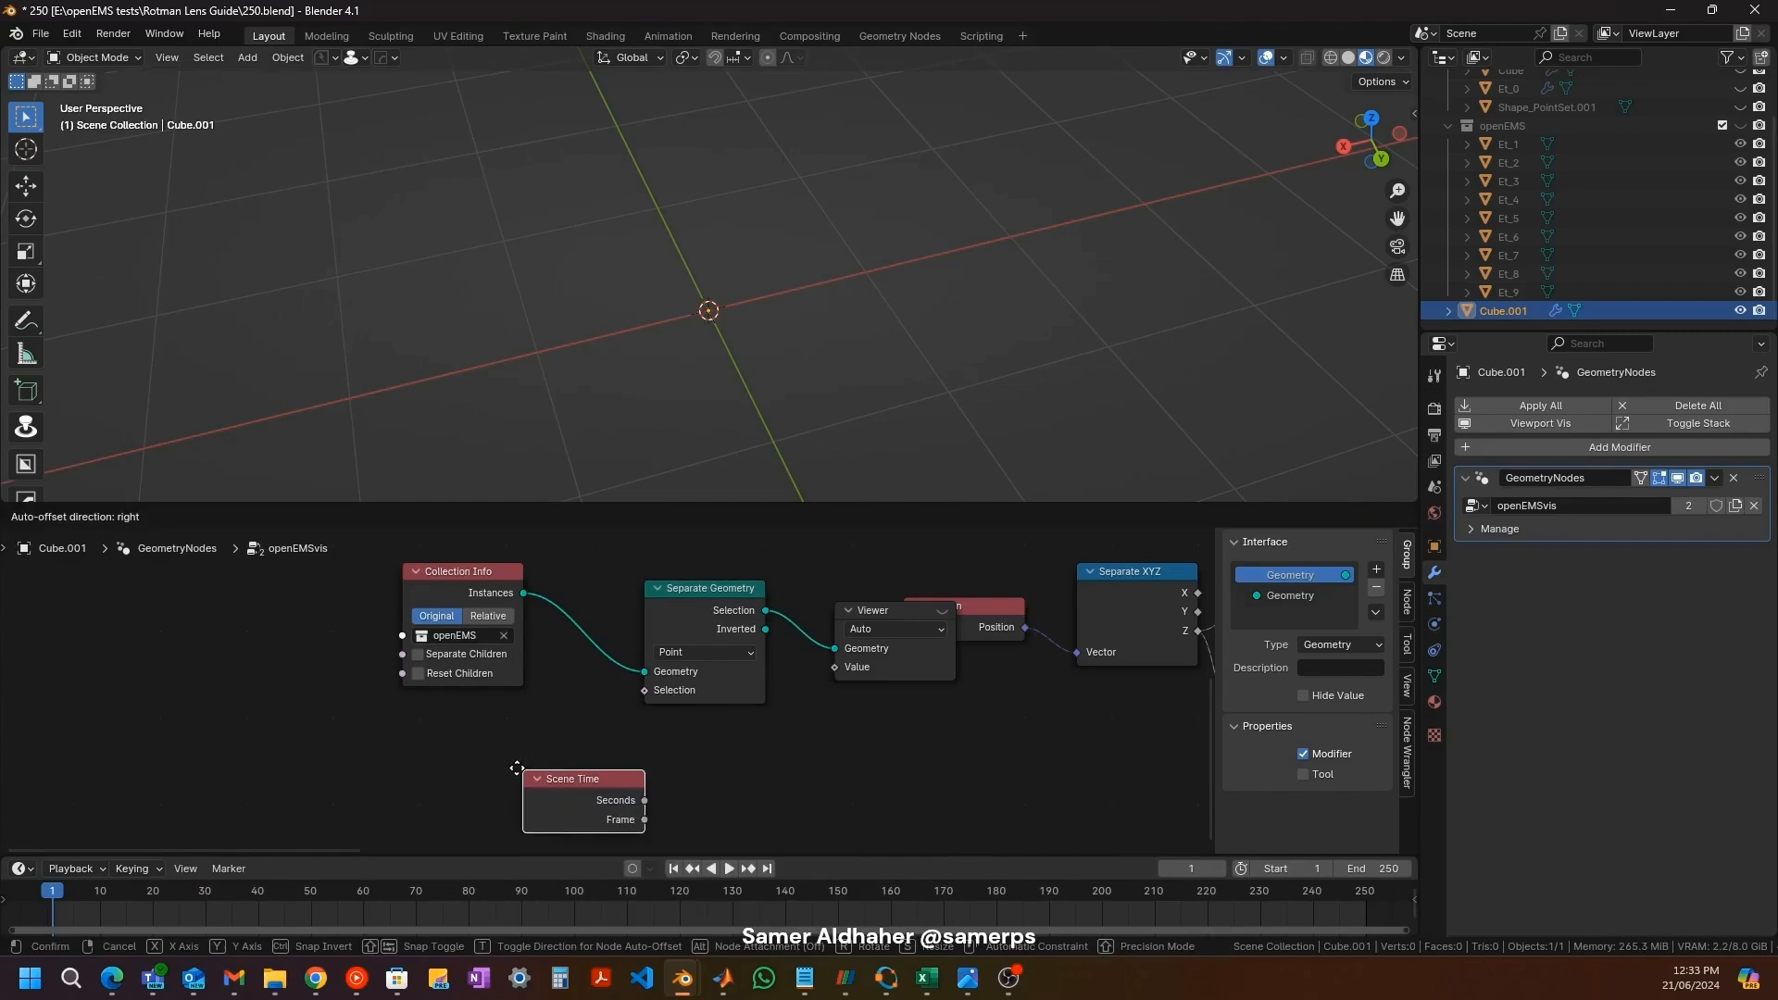
click(369, 740)
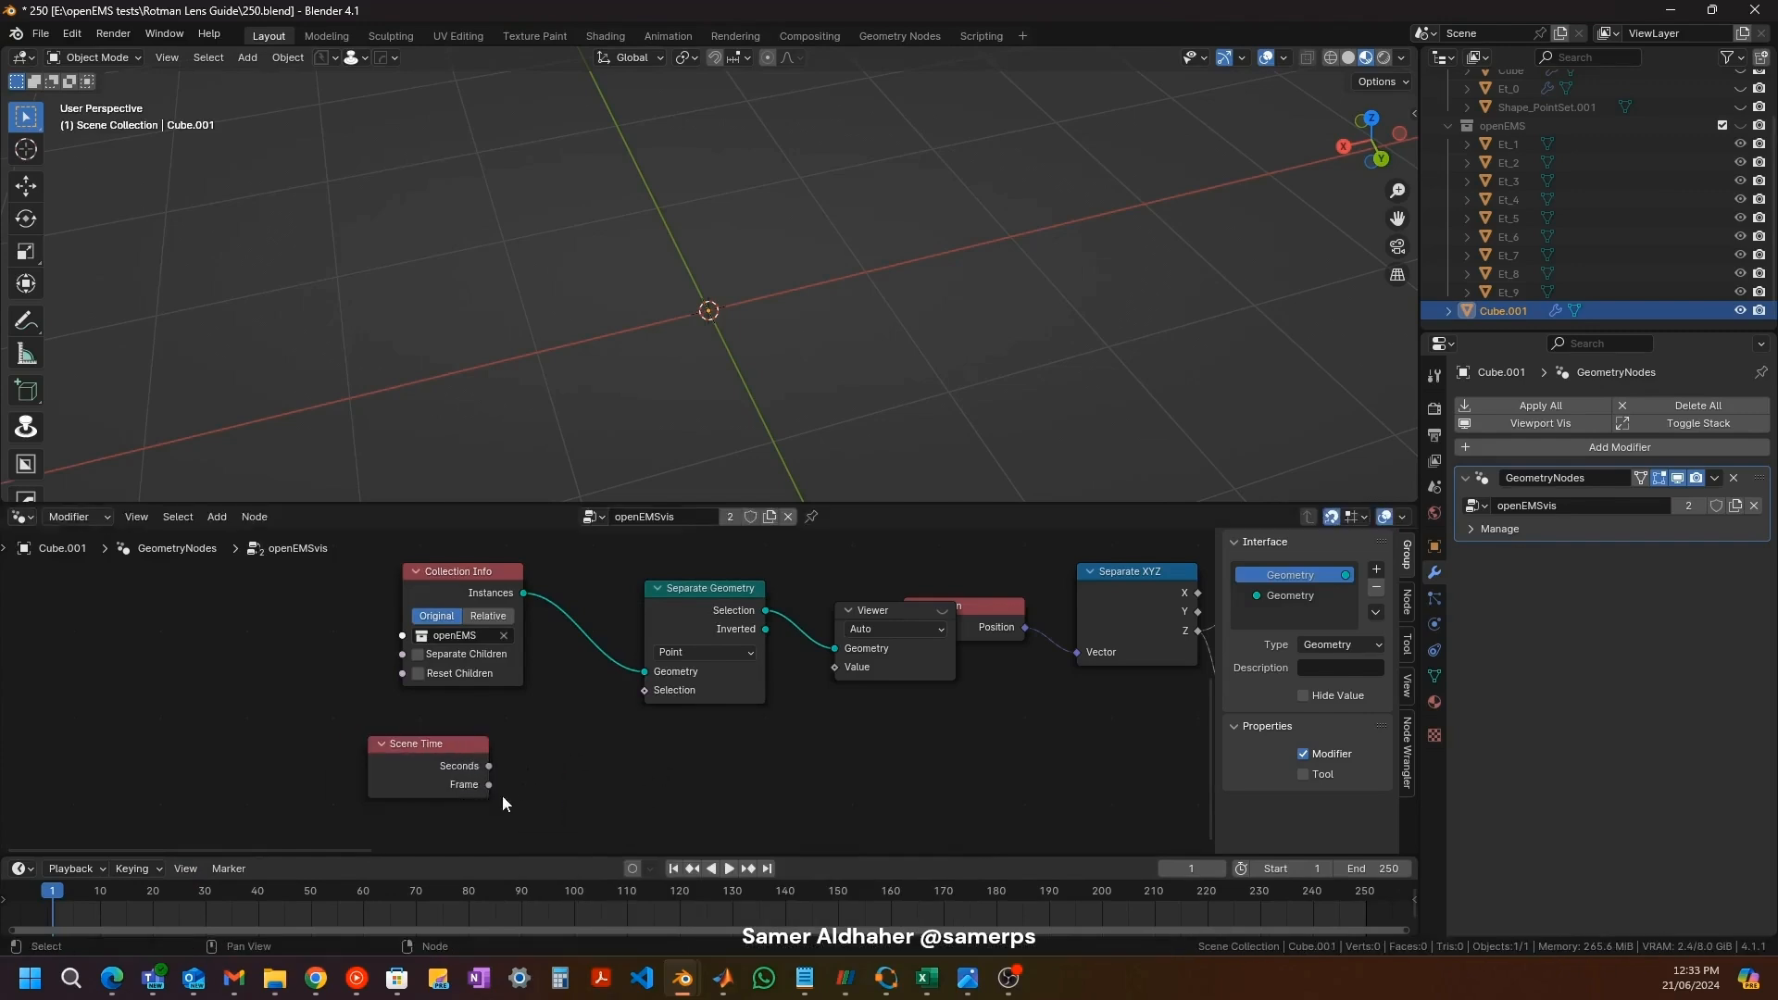
Step: Connect the Scene Time node's Frame output to input A of a new Equal compare node and set its data type to Integer
drag(489, 785, 656, 780)
text(compre)
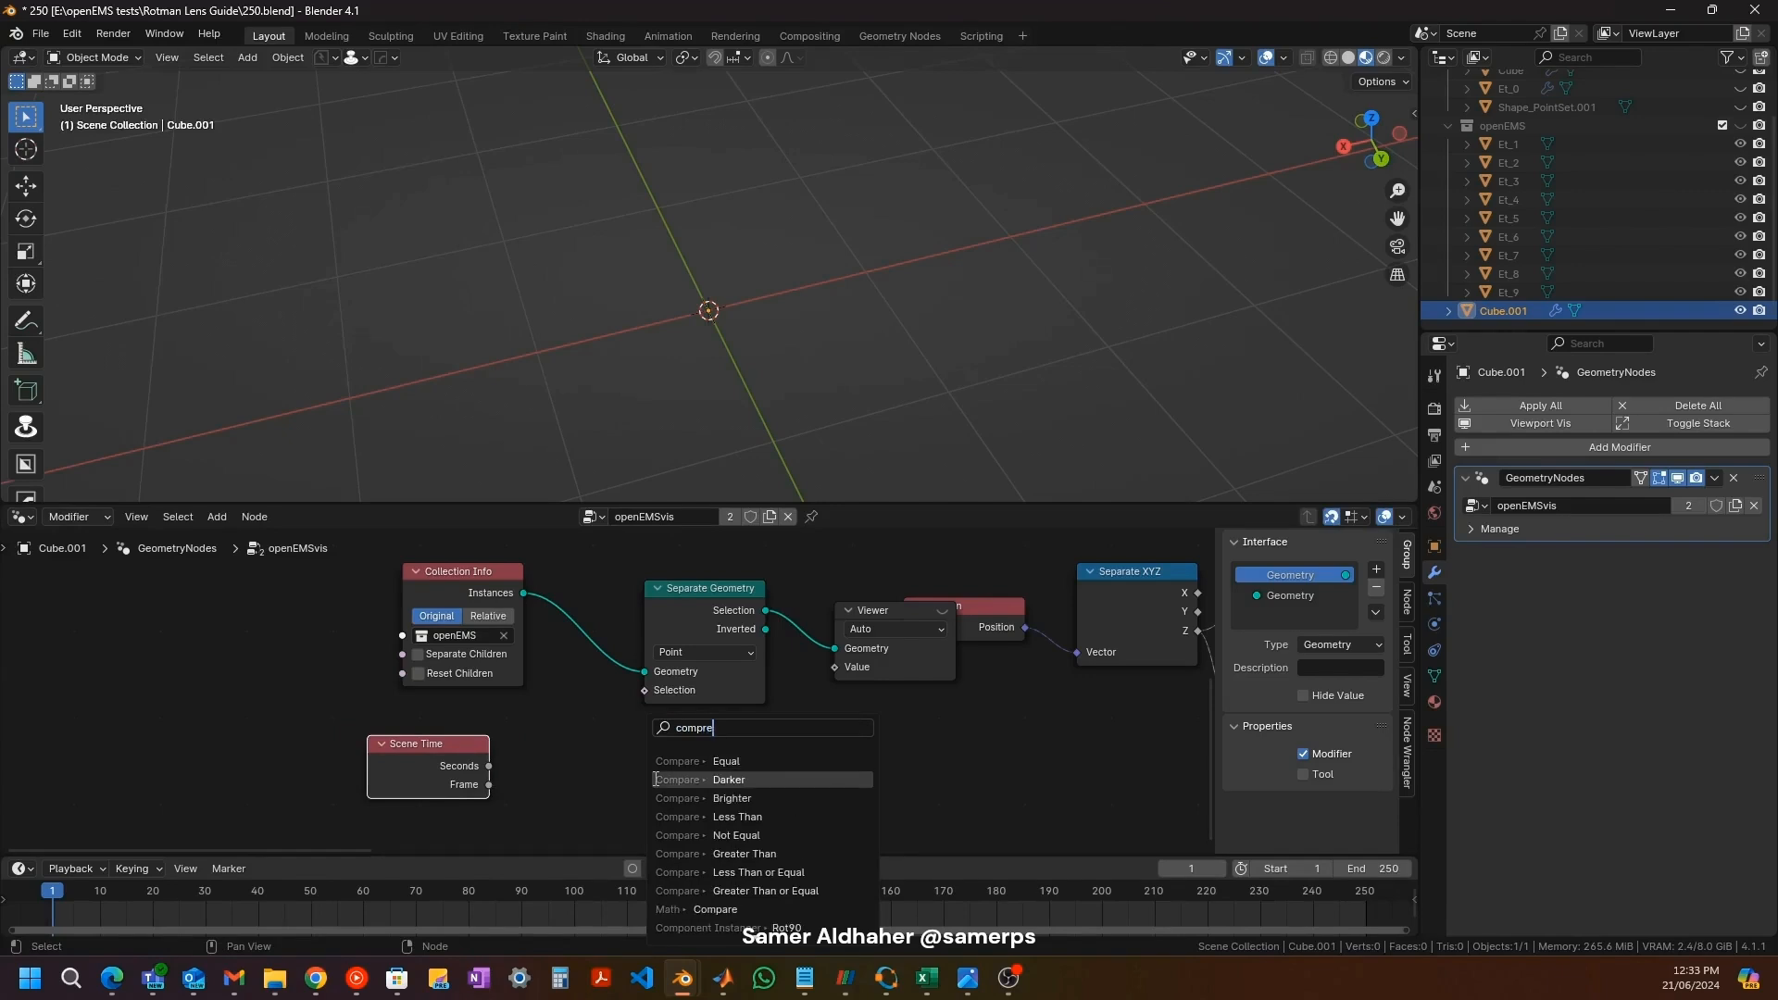
click(657, 763)
click(584, 765)
middle_drag(604, 805, 677, 710)
click(678, 711)
click(676, 730)
Step: Add an Index node connected to input B of the integer Equal node
middle_drag(474, 750, 520, 713)
drag(608, 649, 520, 729)
text(ind)
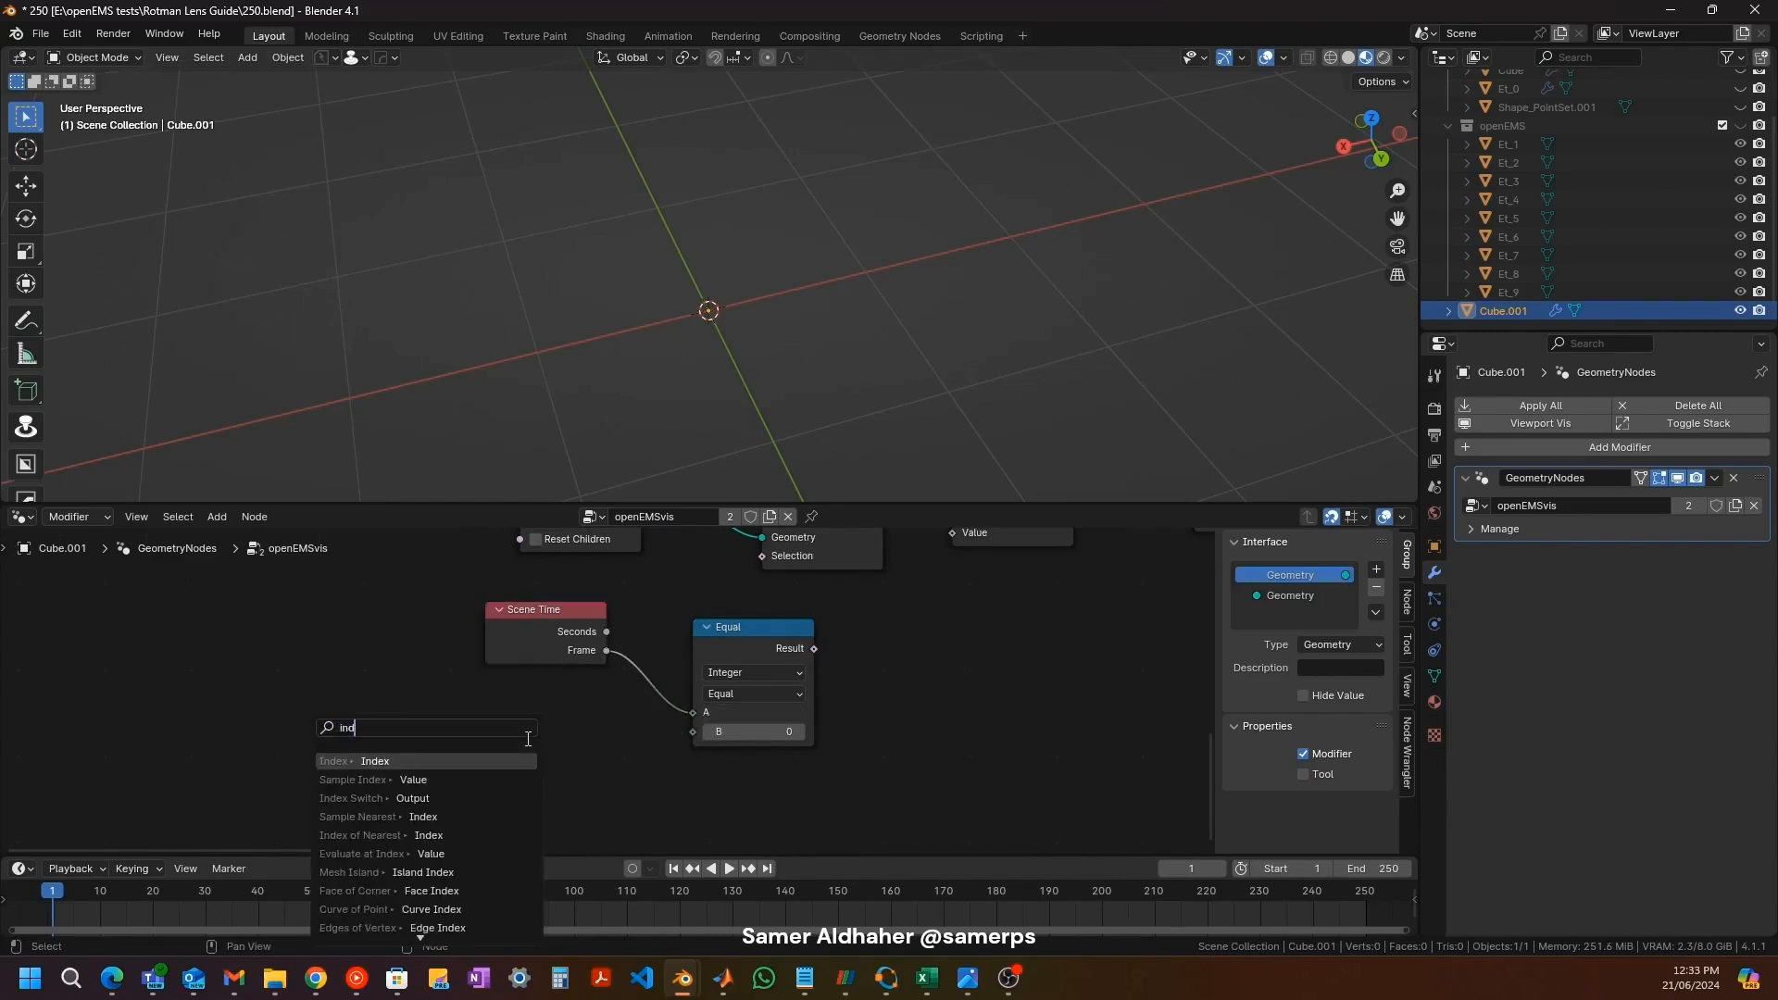
key(Return)
click(583, 732)
Step: Connect the integer Equal node's Result to the Separate Geometry node's Selection and turn the Viewer back on
middle_drag(763, 666, 604, 760)
scroll(641, 759, down, 1)
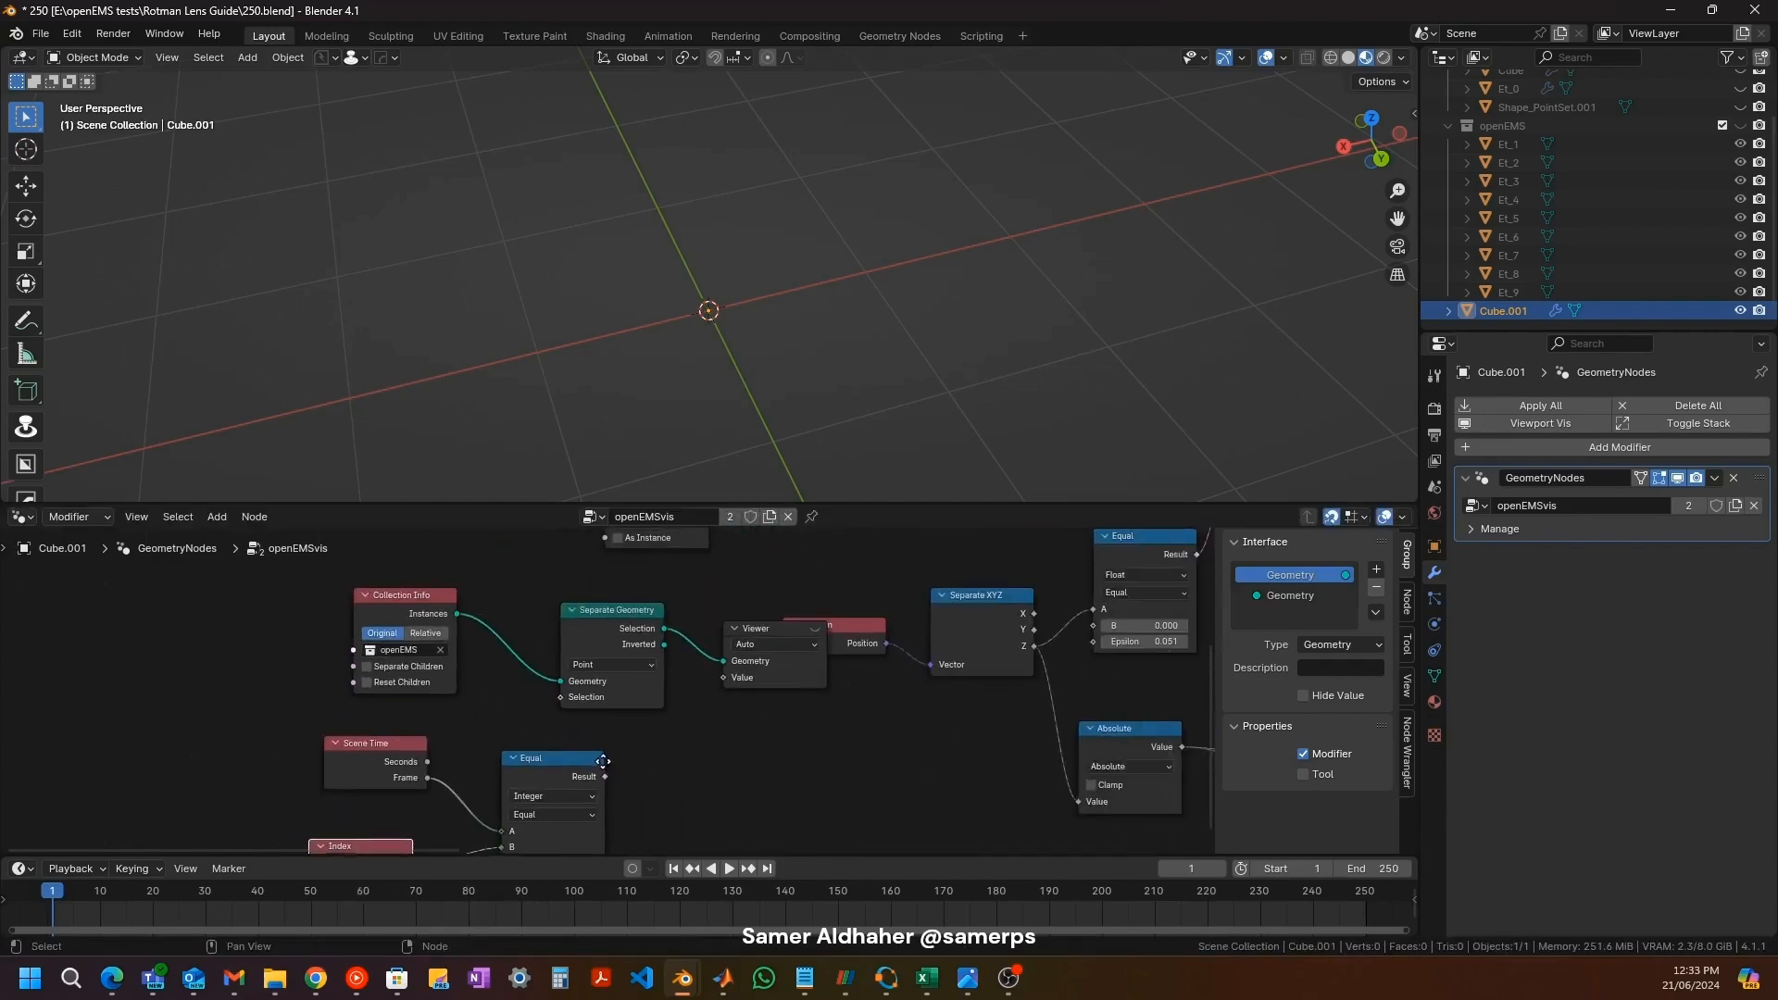
drag(604, 778, 563, 704)
click(812, 631)
middle_drag(648, 352, 563, 343)
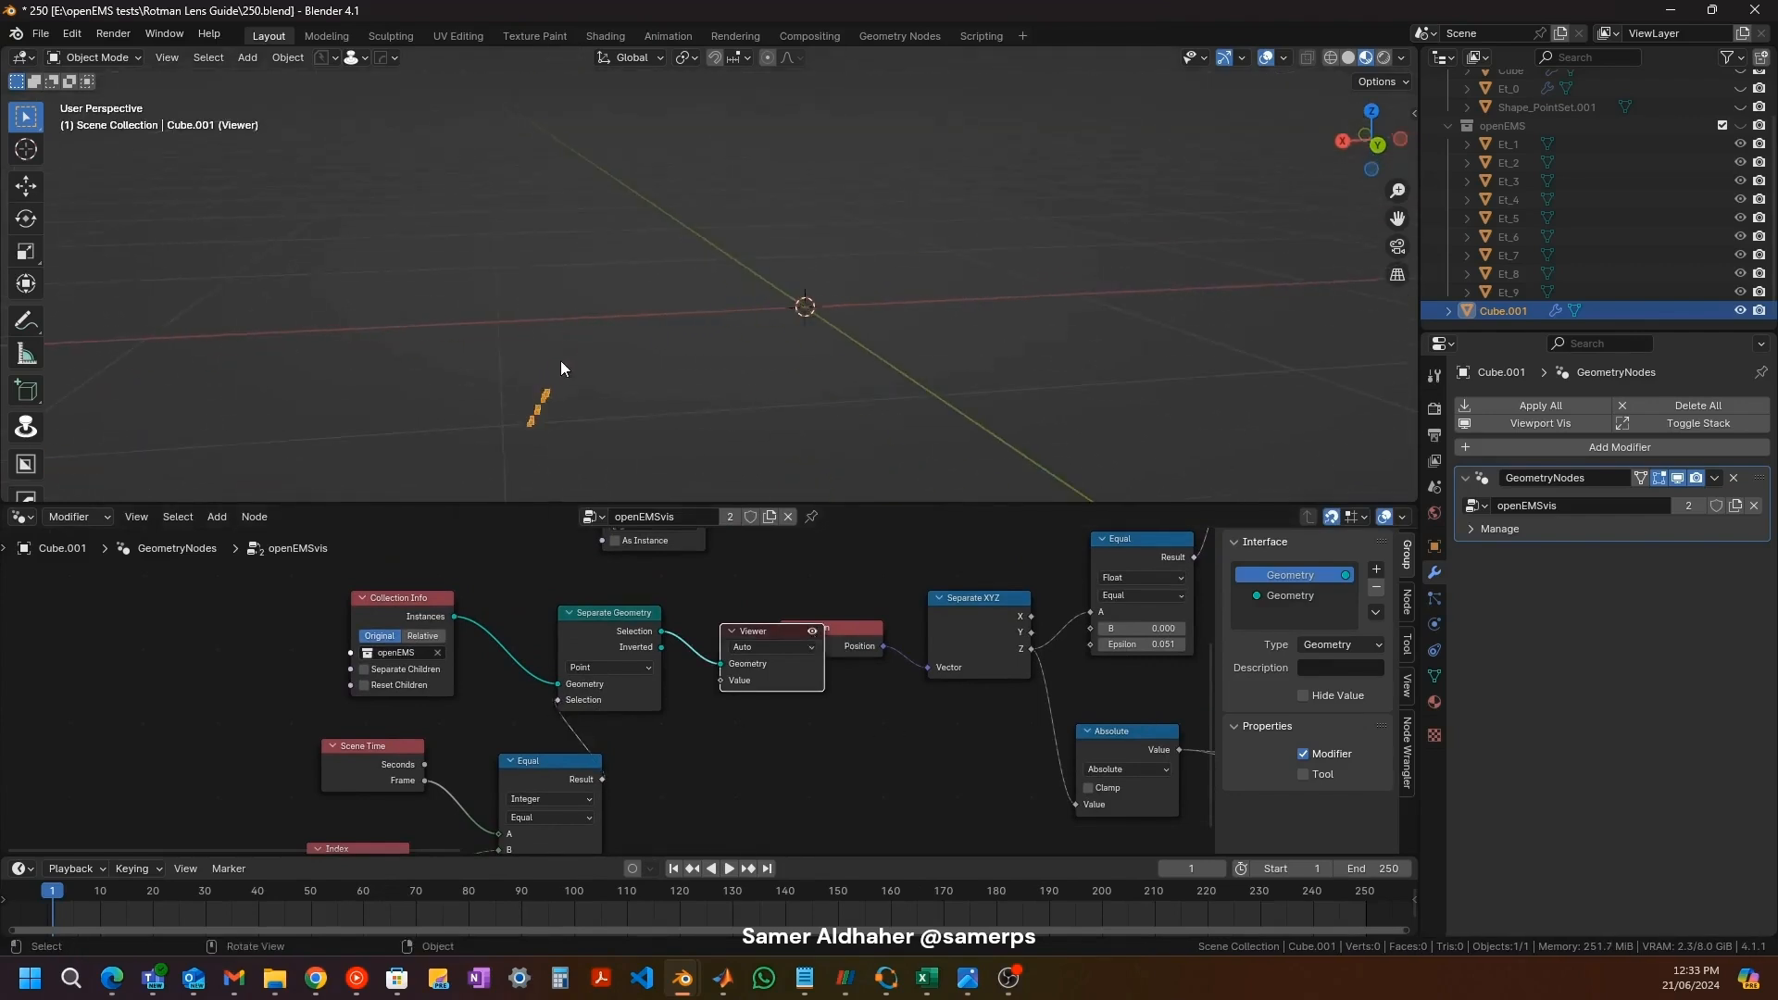
Step: Play and scrub the timeline, enable Separate Children on the Collection Info node and set the Separate Geometry domain to Instance
key(space)
drag(123, 895, 692, 941)
key(Escape)
key(space)
key(Escape)
click(644, 664)
click(622, 778)
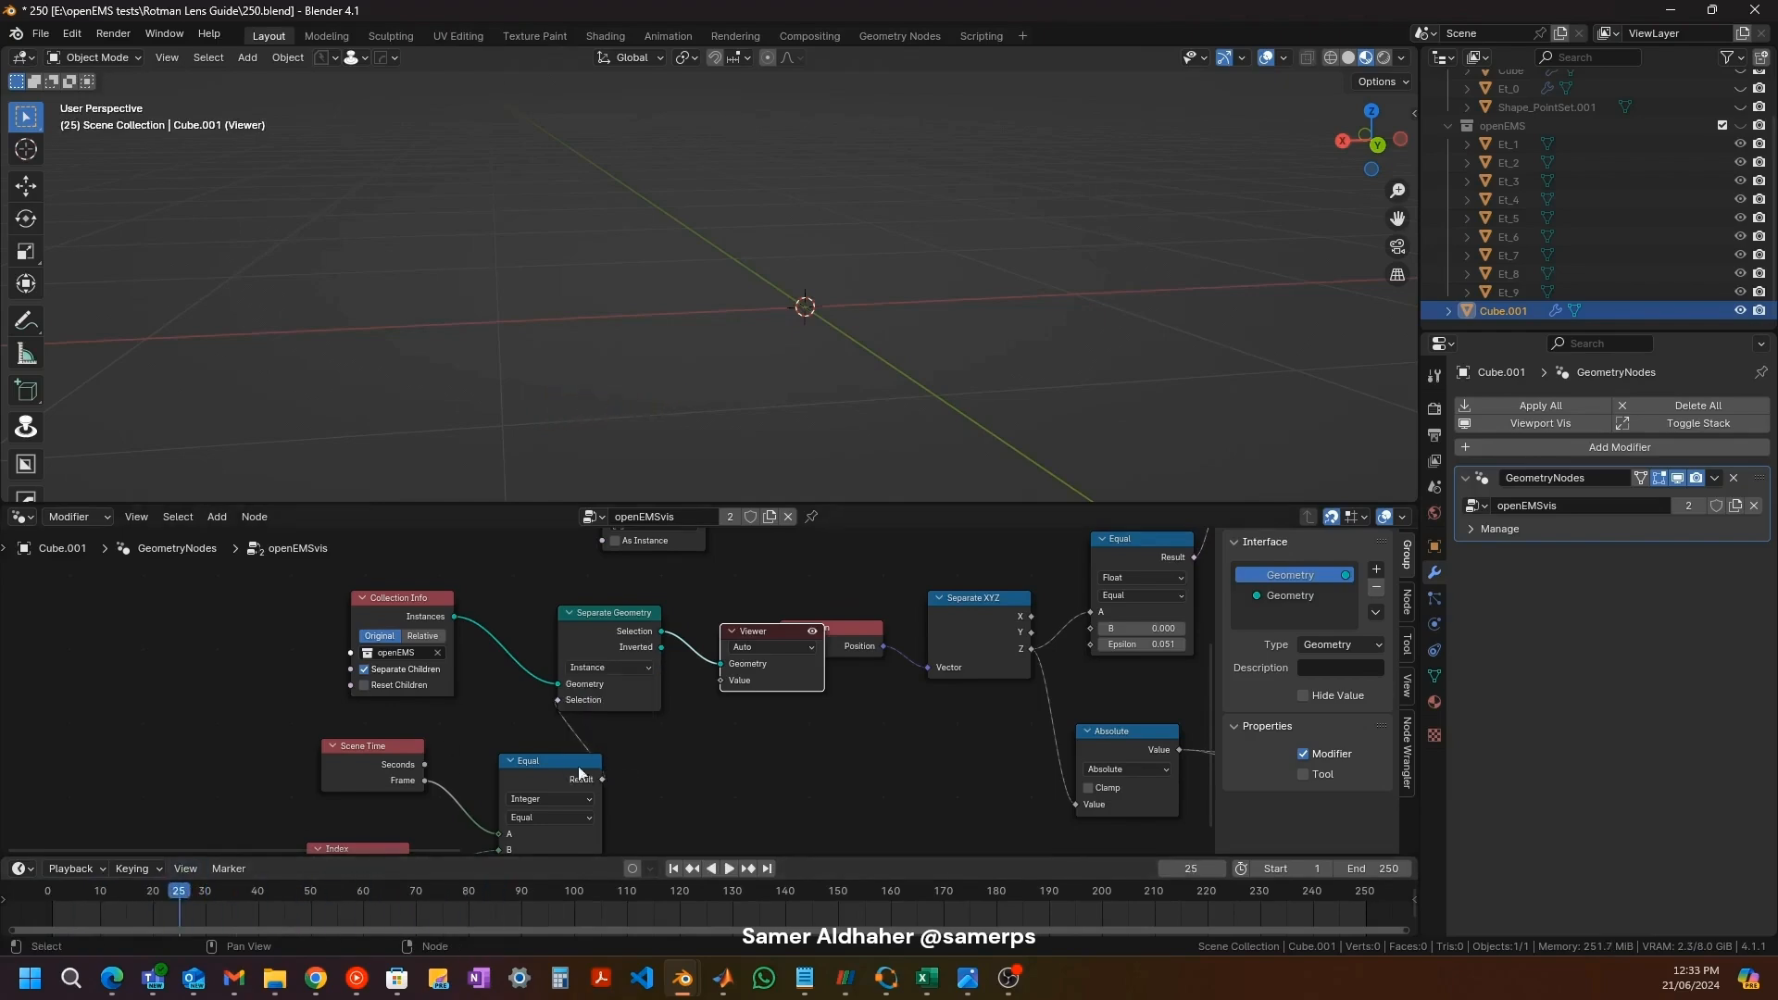
Step: Deselect the cube with the openEMSvis node tree pinned, and play through the first frames to check the per-frame geometry
drag(142, 898, 53, 902)
middle_drag(398, 463, 389, 358)
click(390, 364)
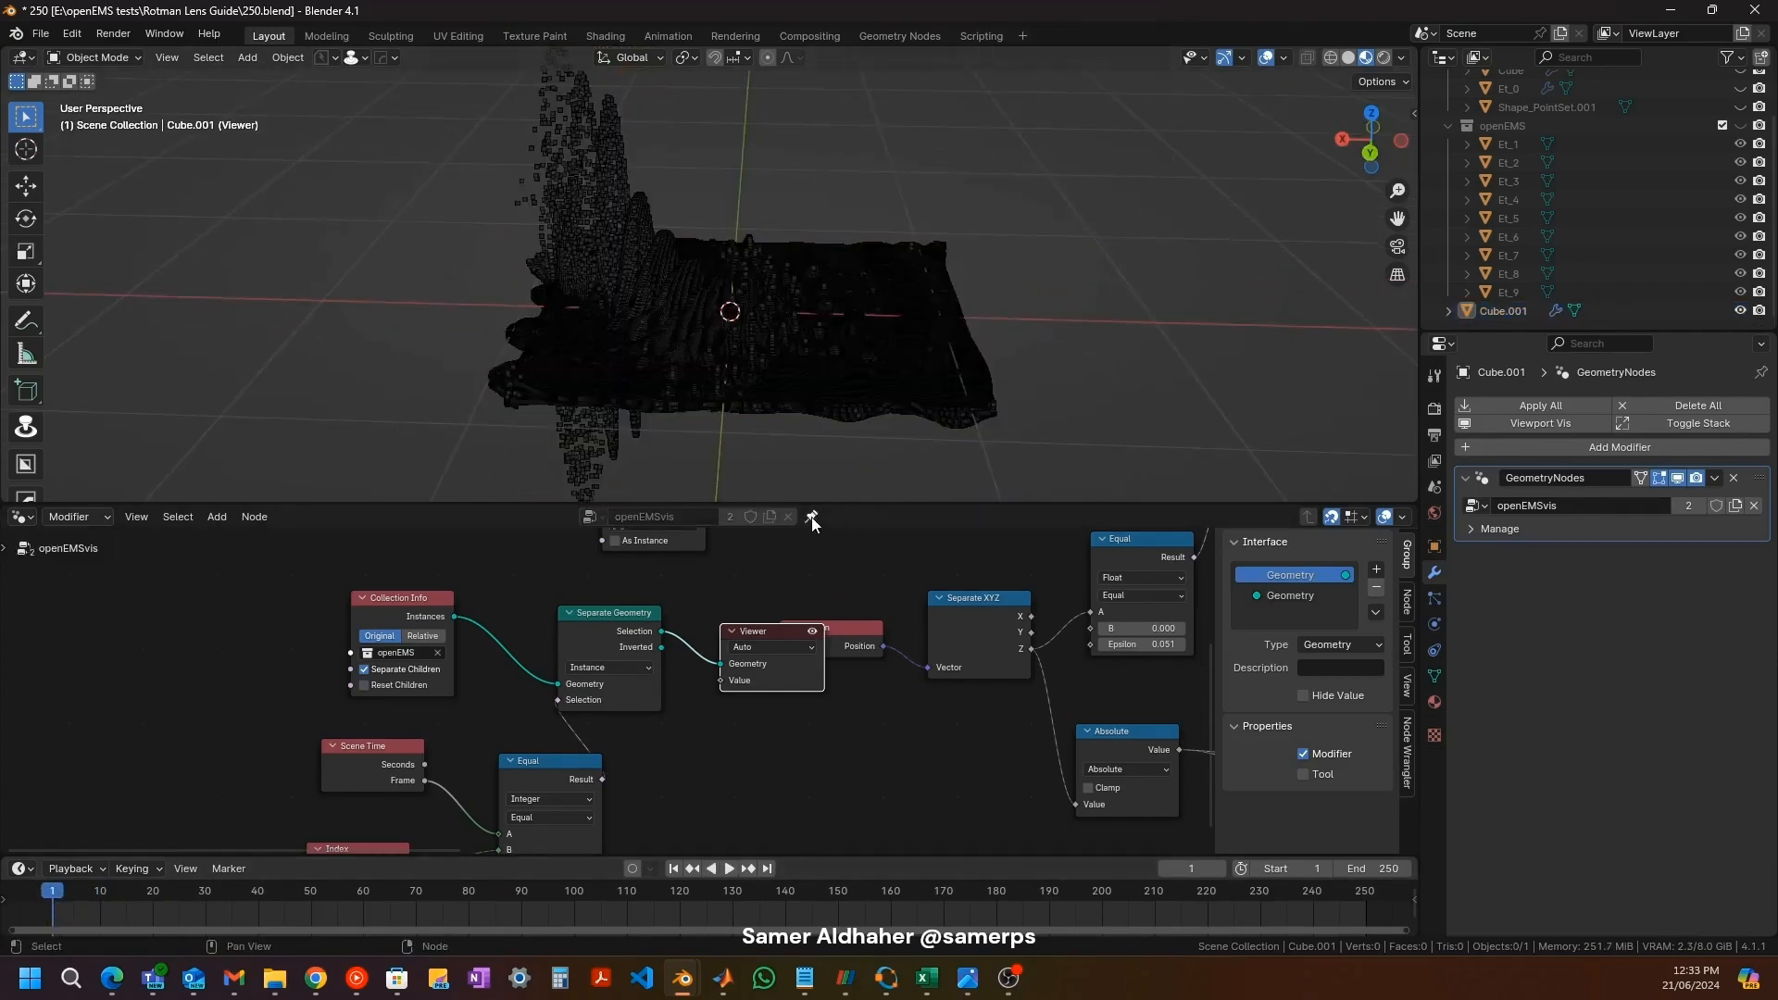
key(space)
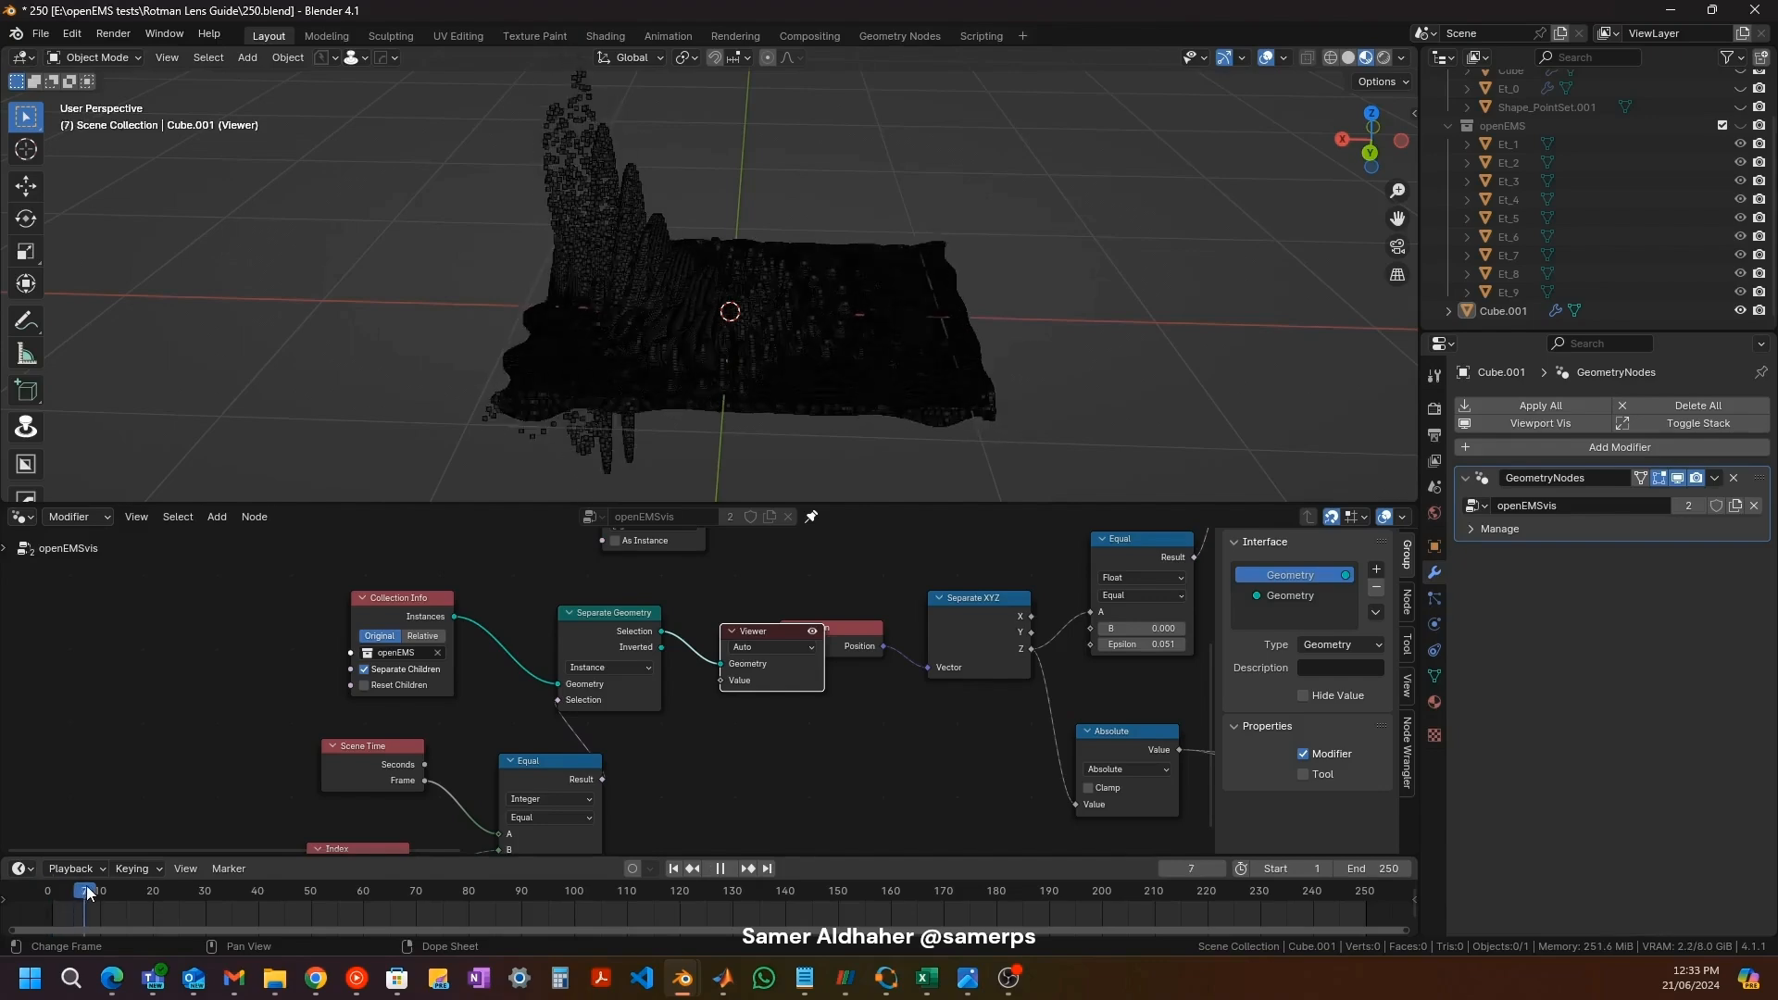
drag(79, 894, 69, 903)
key(space)
Step: Move the Viewer node down, connect Separate Geometry's Selection output to Delete Geometry's Geometry input, and turn the Viewer off
middle_drag(825, 635, 697, 668)
drag(659, 706, 718, 836)
scroll(619, 668, down, 2)
middle_drag(744, 671, 384, 754)
scroll(405, 676, down, 2)
drag(308, 775, 718, 663)
middle_drag(535, 704, 503, 608)
click(432, 772)
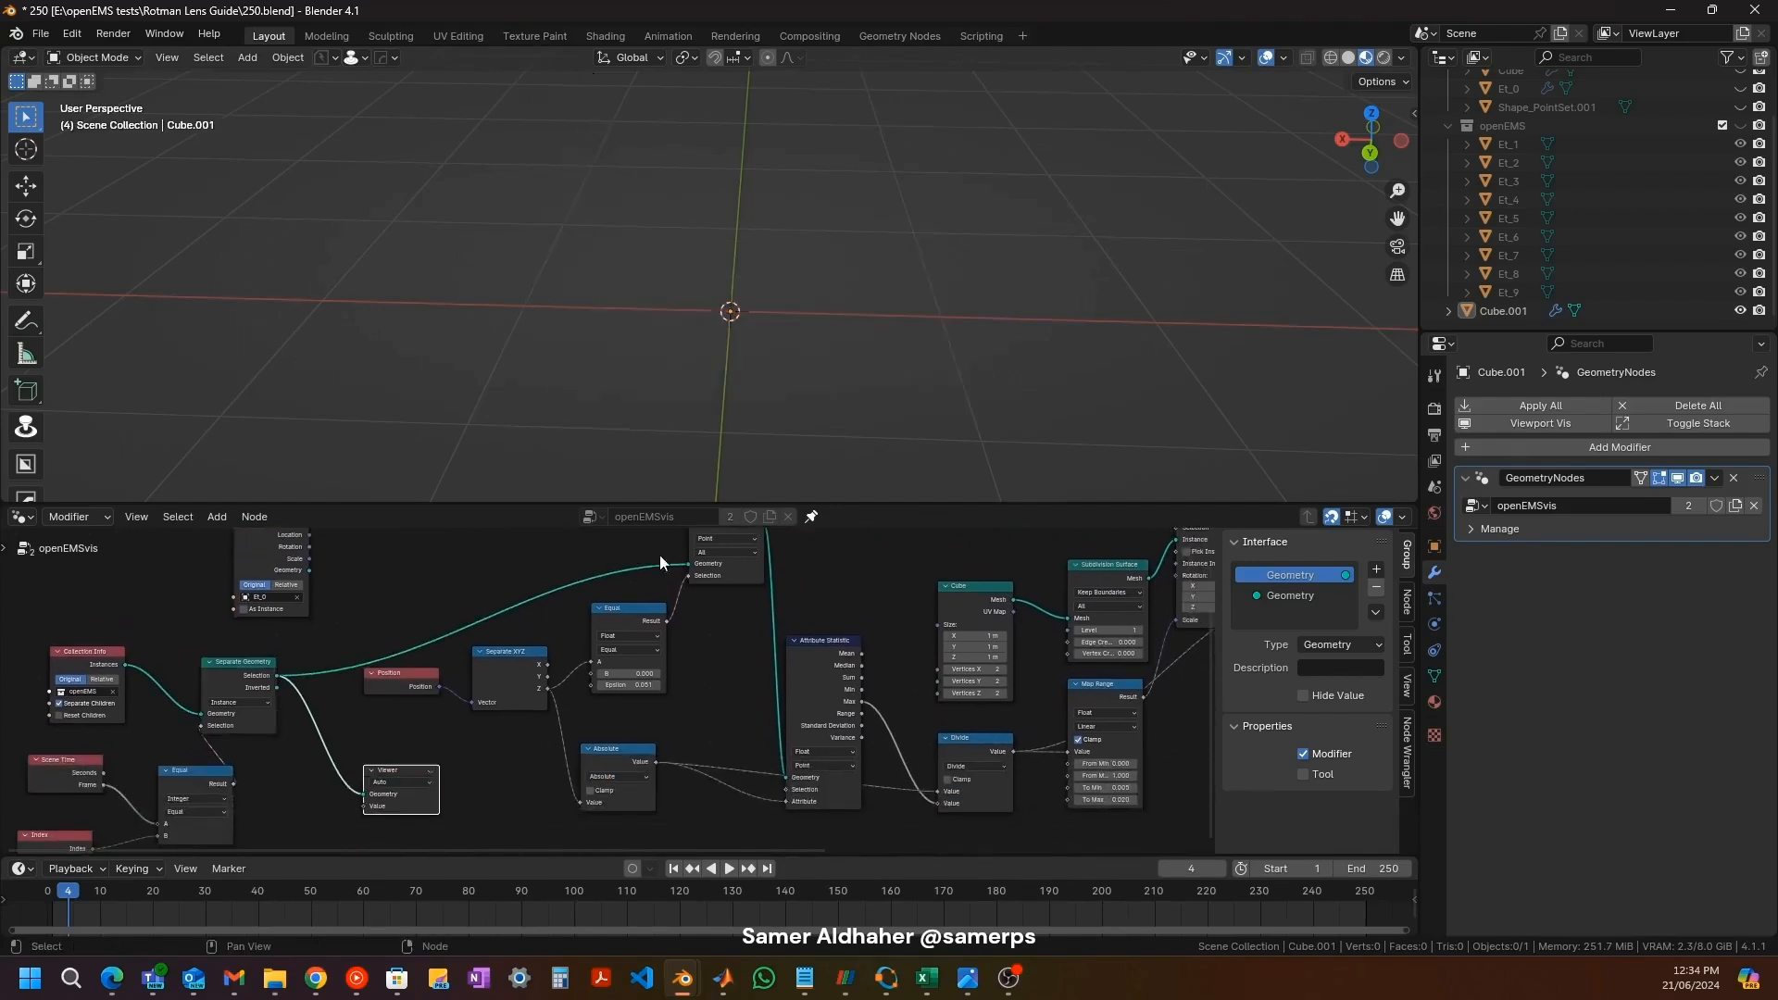
Step: Switch the viewport to Solid shading and play the first frames to check the node tree's final output
drag(63, 892, 56, 891)
middle_drag(694, 602, 611, 636)
scroll(611, 636, up, 1)
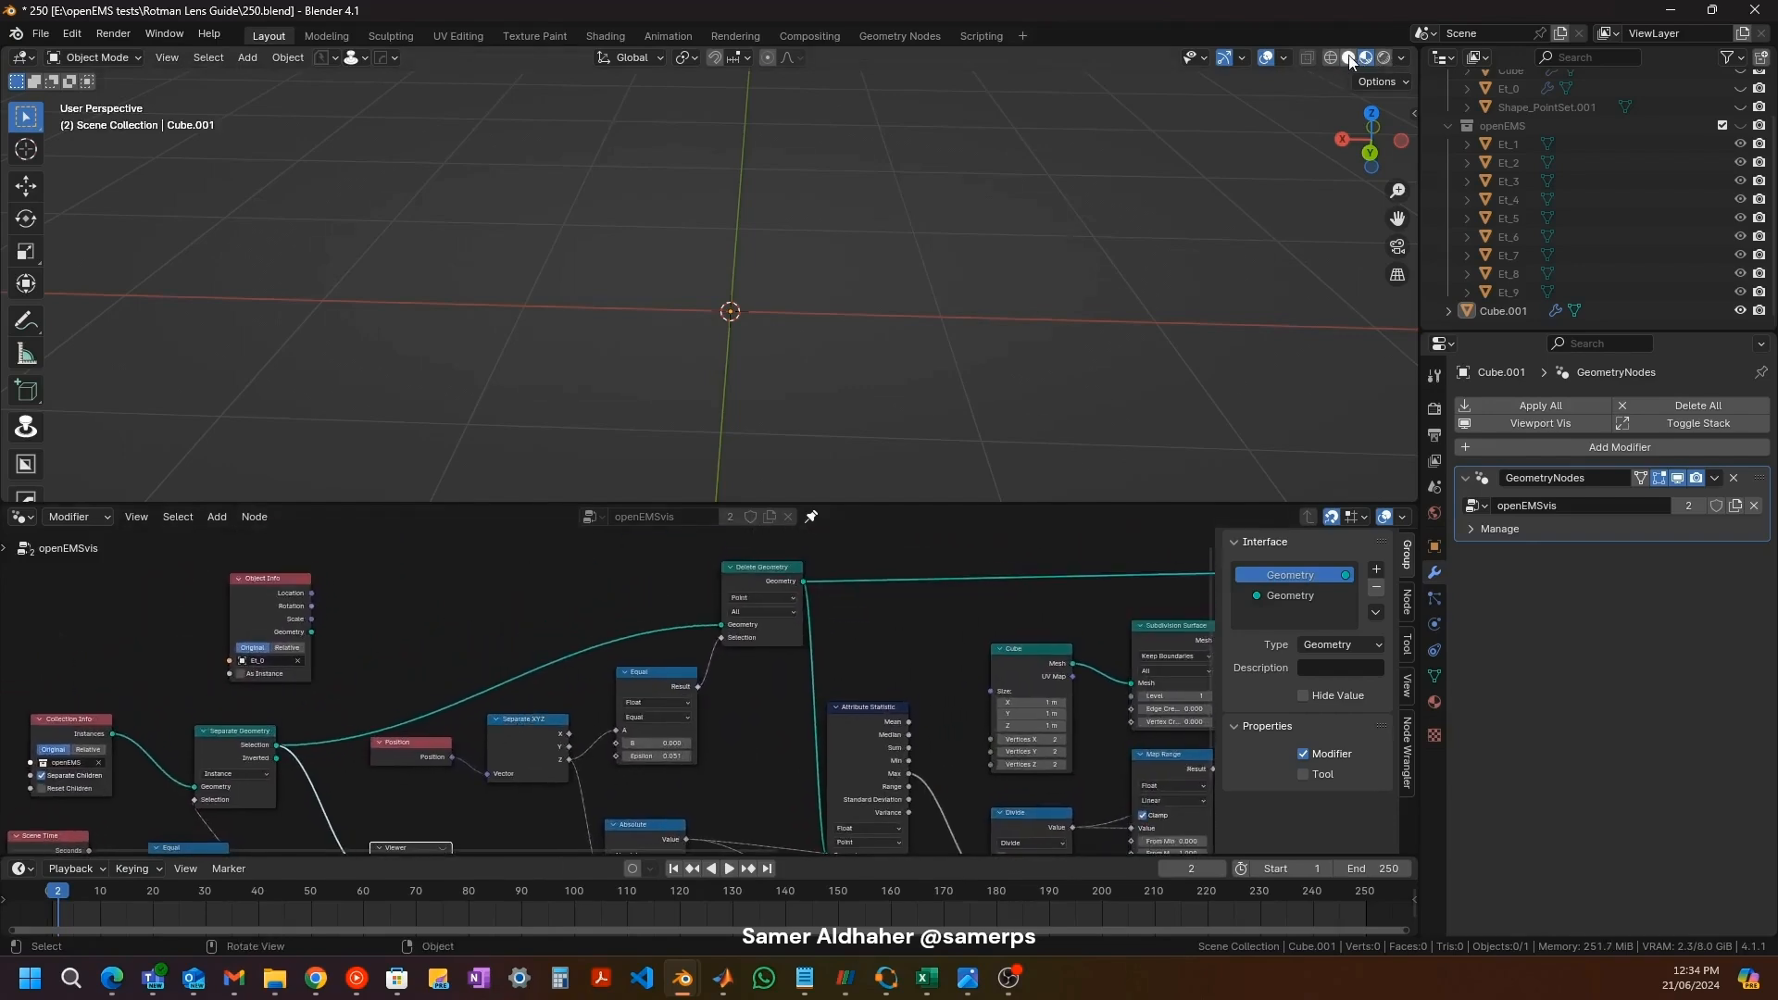
key(space)
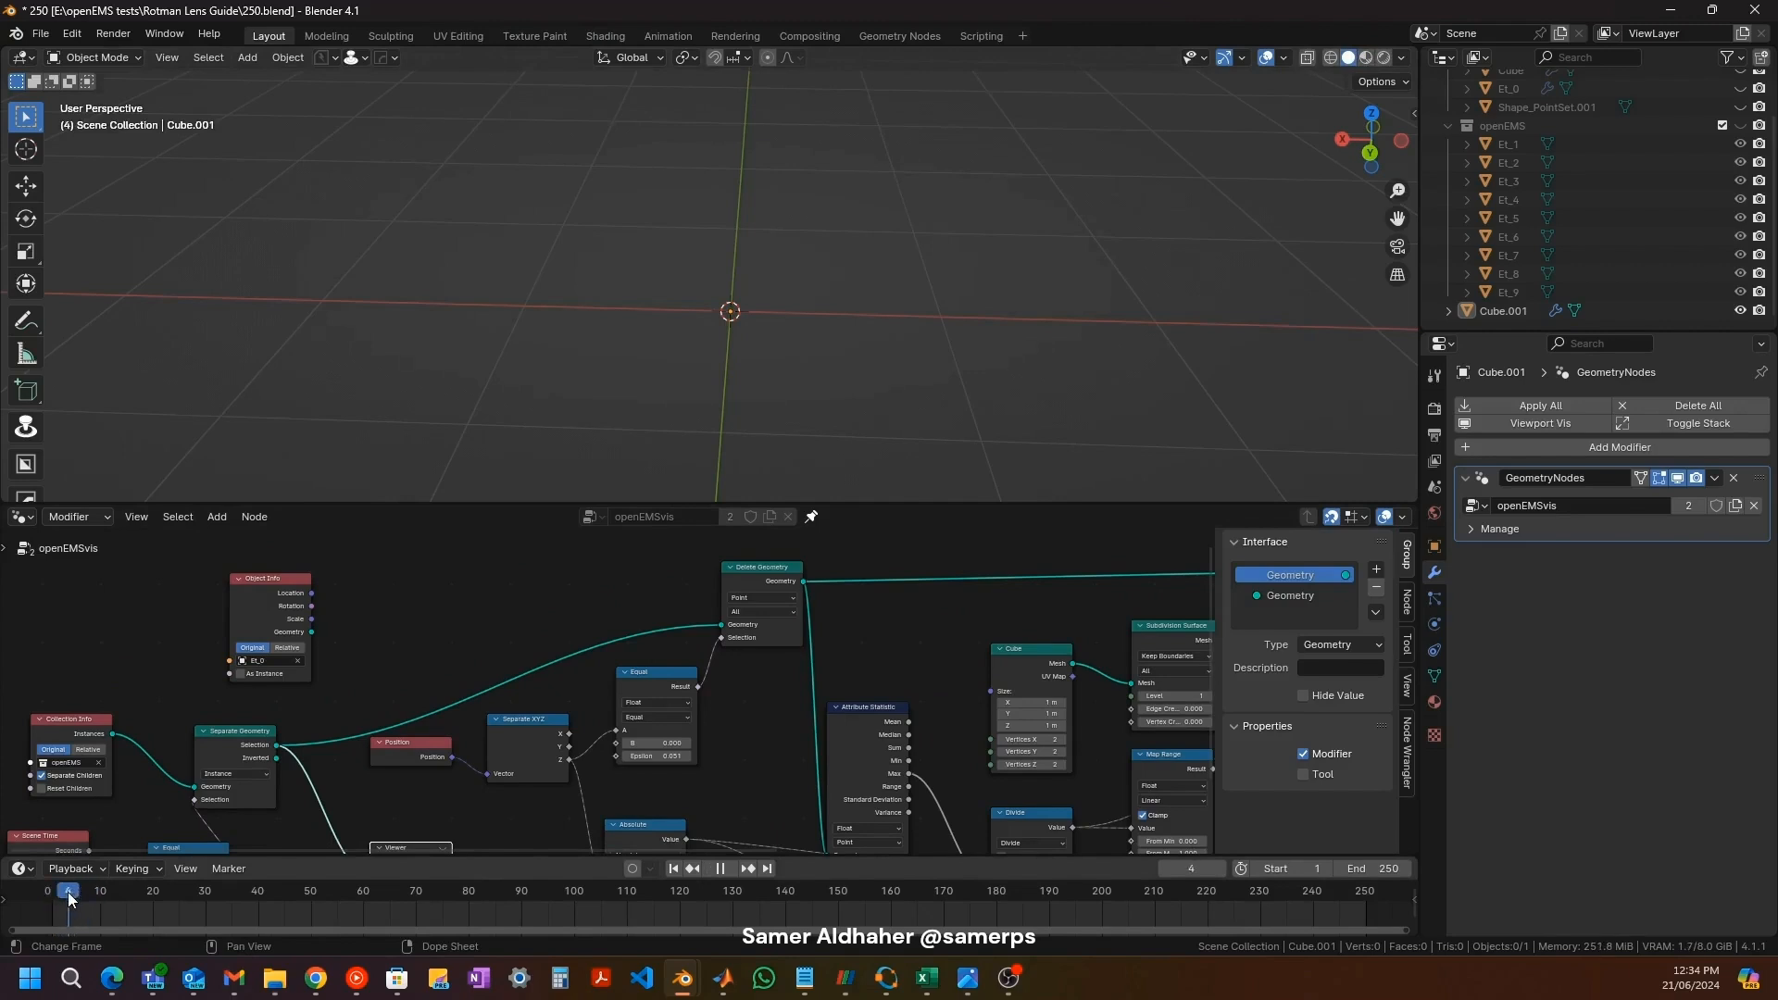
key(space)
Step: Preview the Separate Geometry and Delete Geometry outputs through the Viewer, moving to frame 8, and inspect the Selection output's data
middle_drag(394, 765, 423, 716)
click(469, 799)
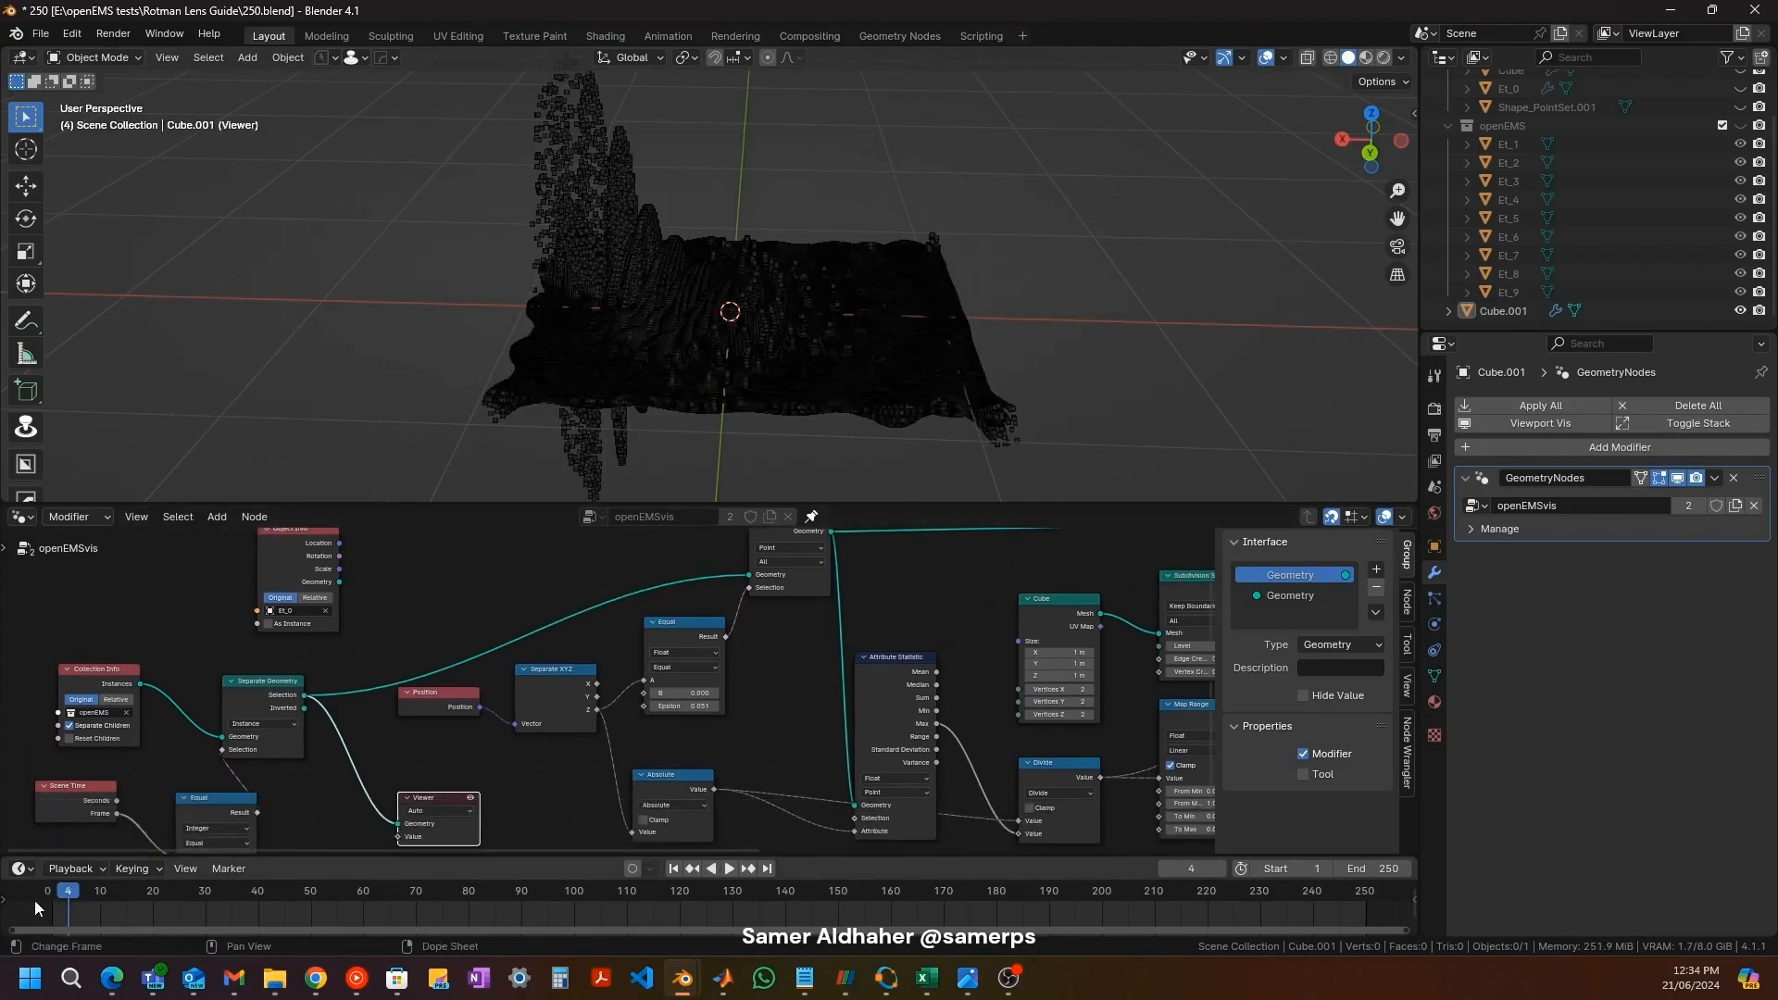
click(89, 893)
middle_drag(749, 564, 730, 523)
ctrl+shift+click(702, 598)
middle_drag(393, 761, 547, 722)
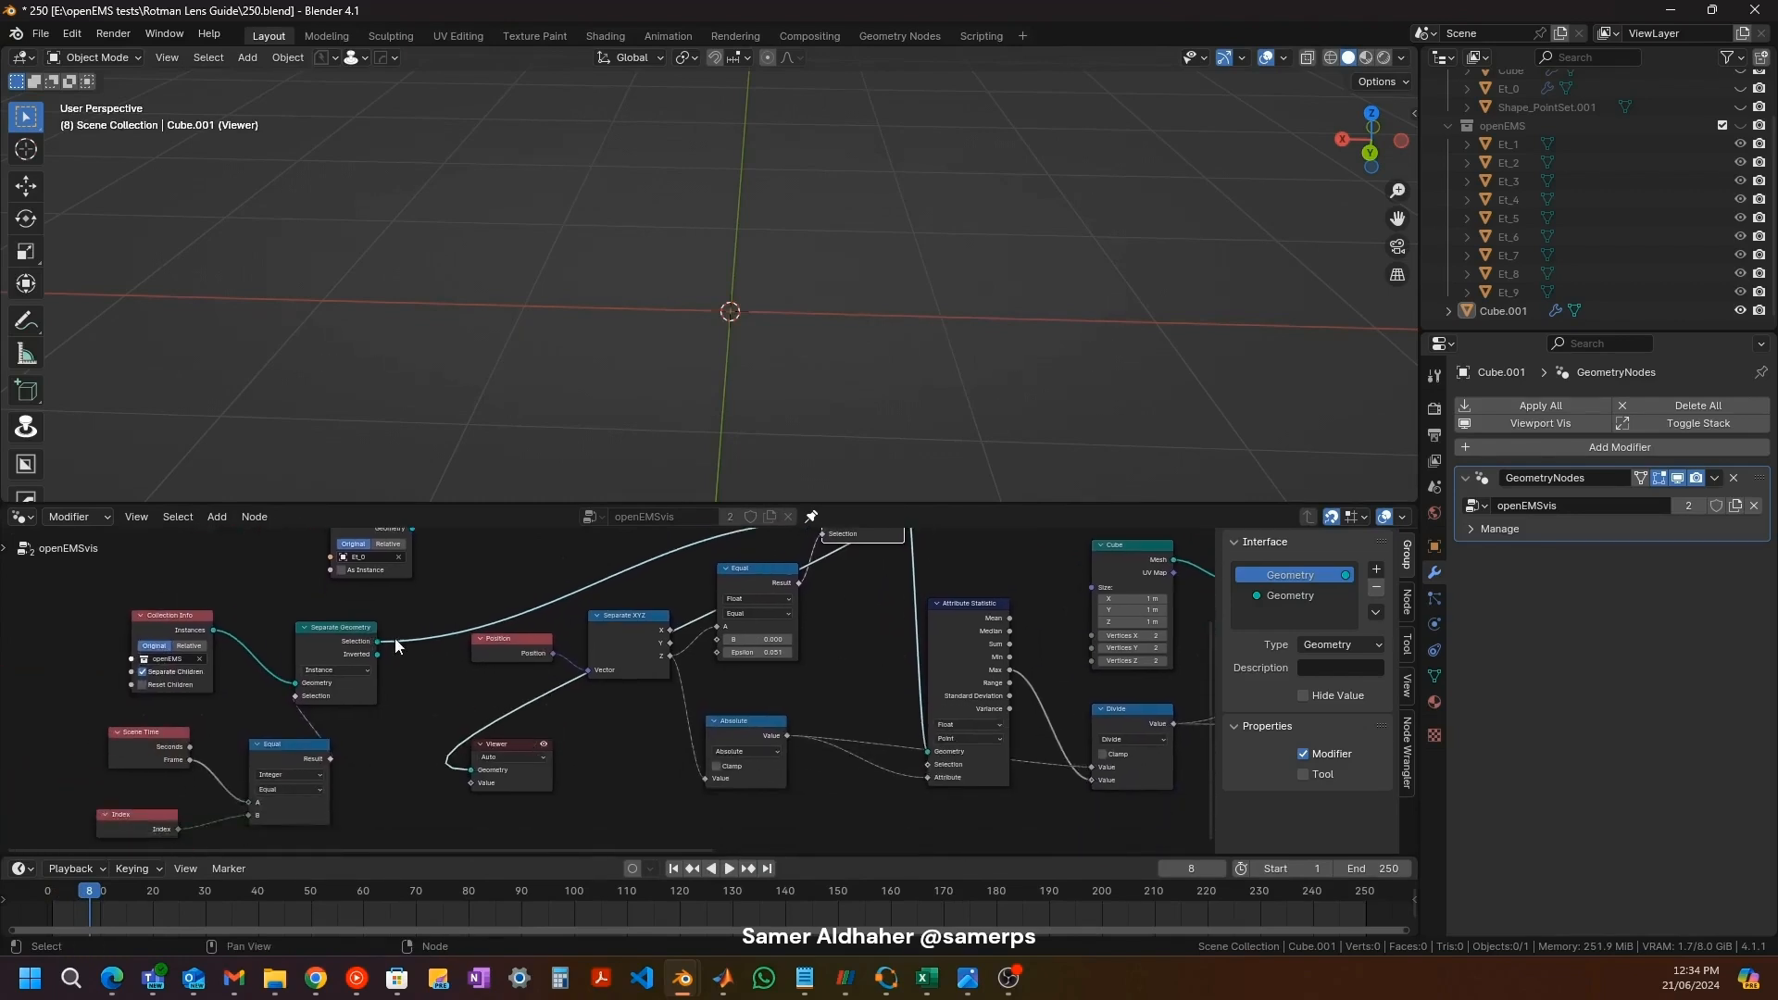
scroll(398, 634, up, 2)
mouse_move(381, 644)
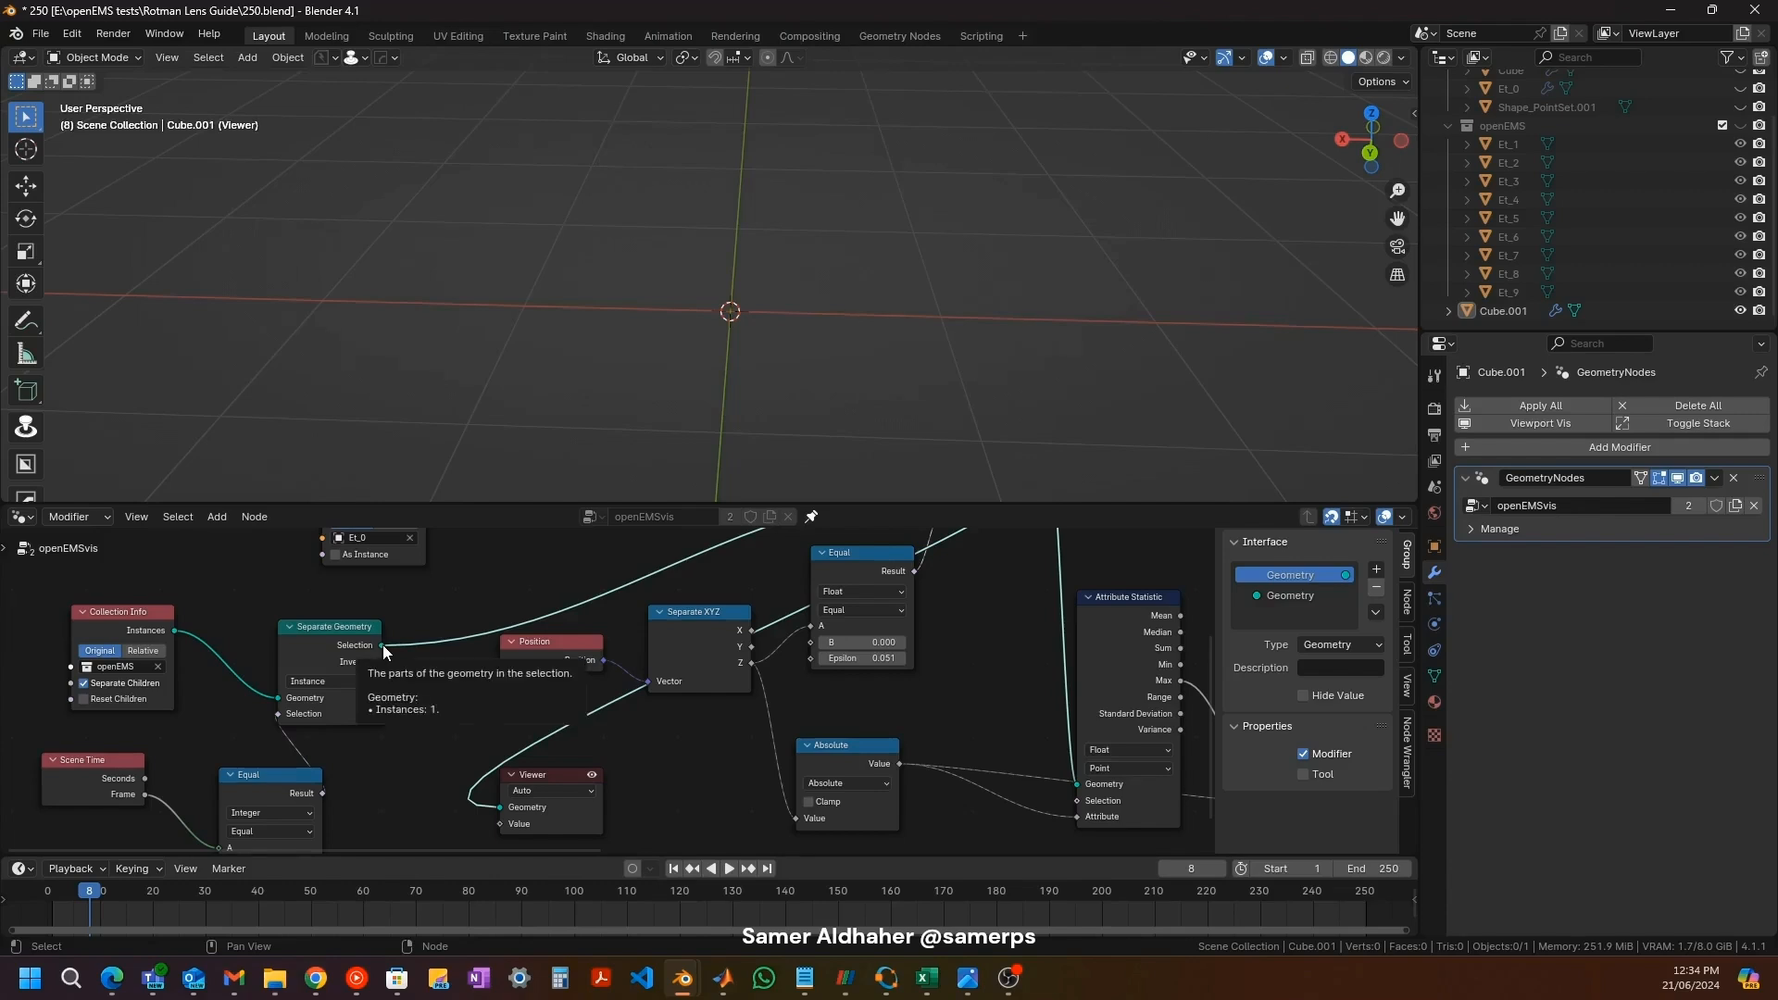
middle_drag(523, 678, 376, 829)
middle_drag(836, 607, 990, 512)
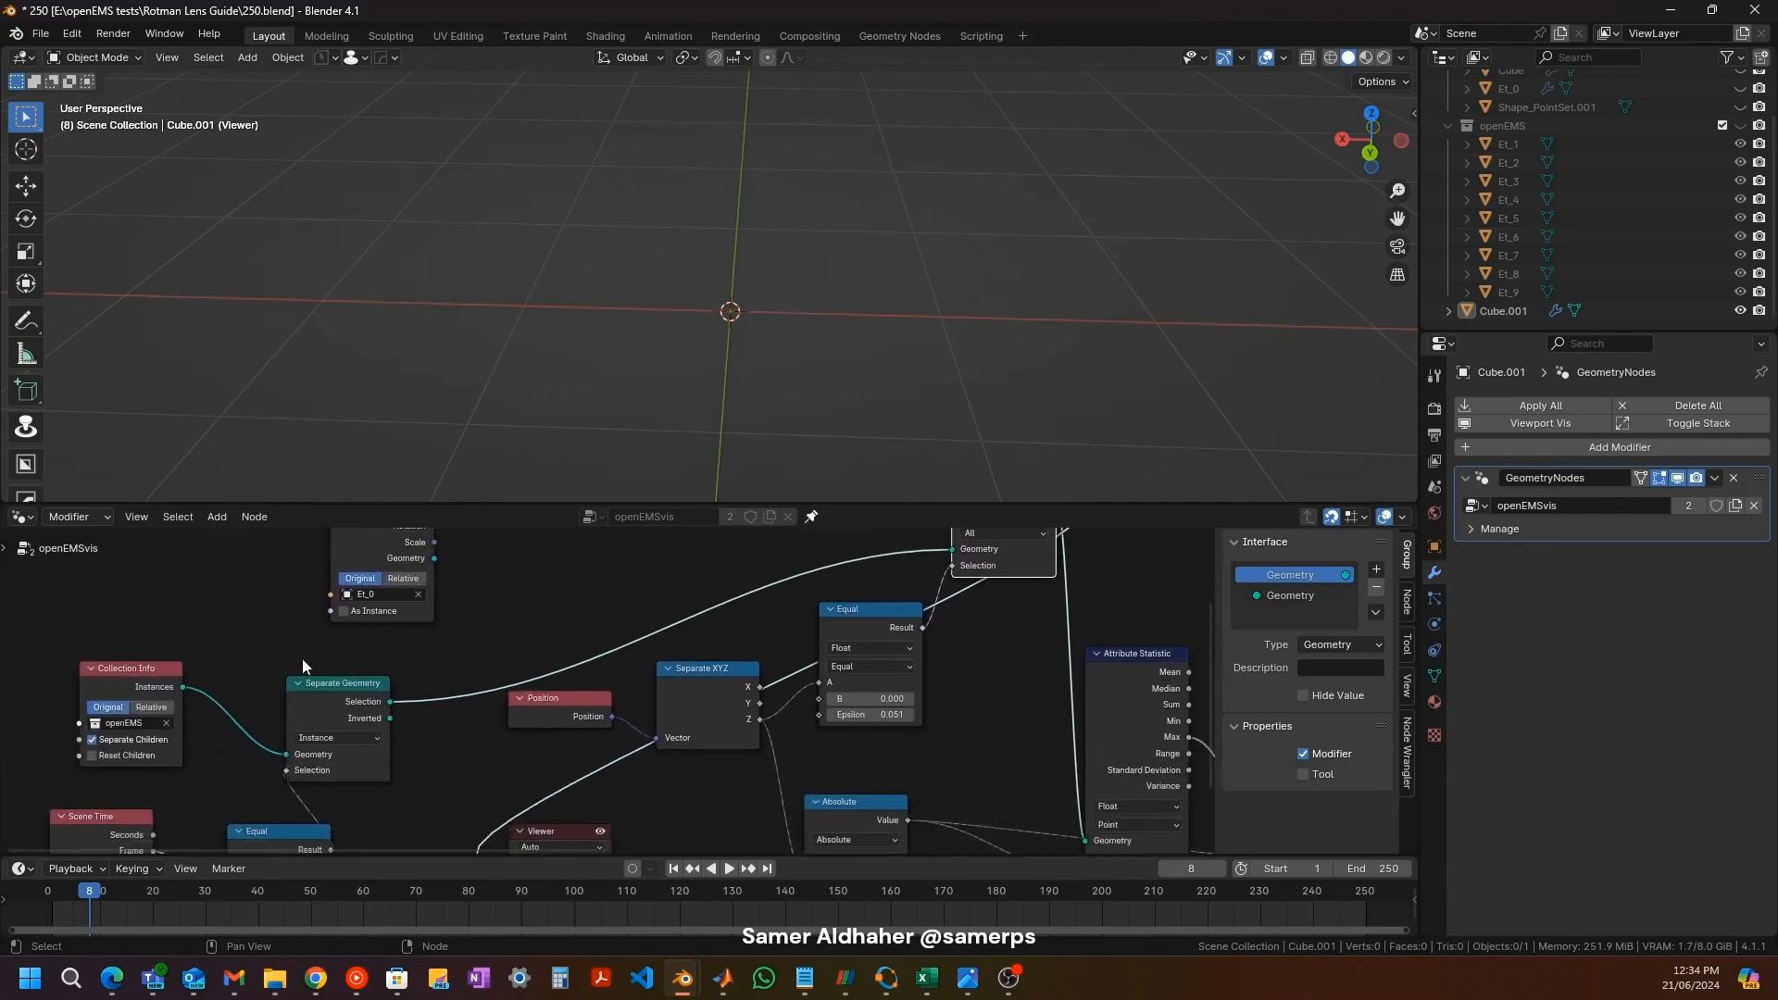
Step: Insert a Realize Instances node between Separate Geometry and Delete Geometry and turn the Viewer off to show the final output
key(shift+a)
text(real)
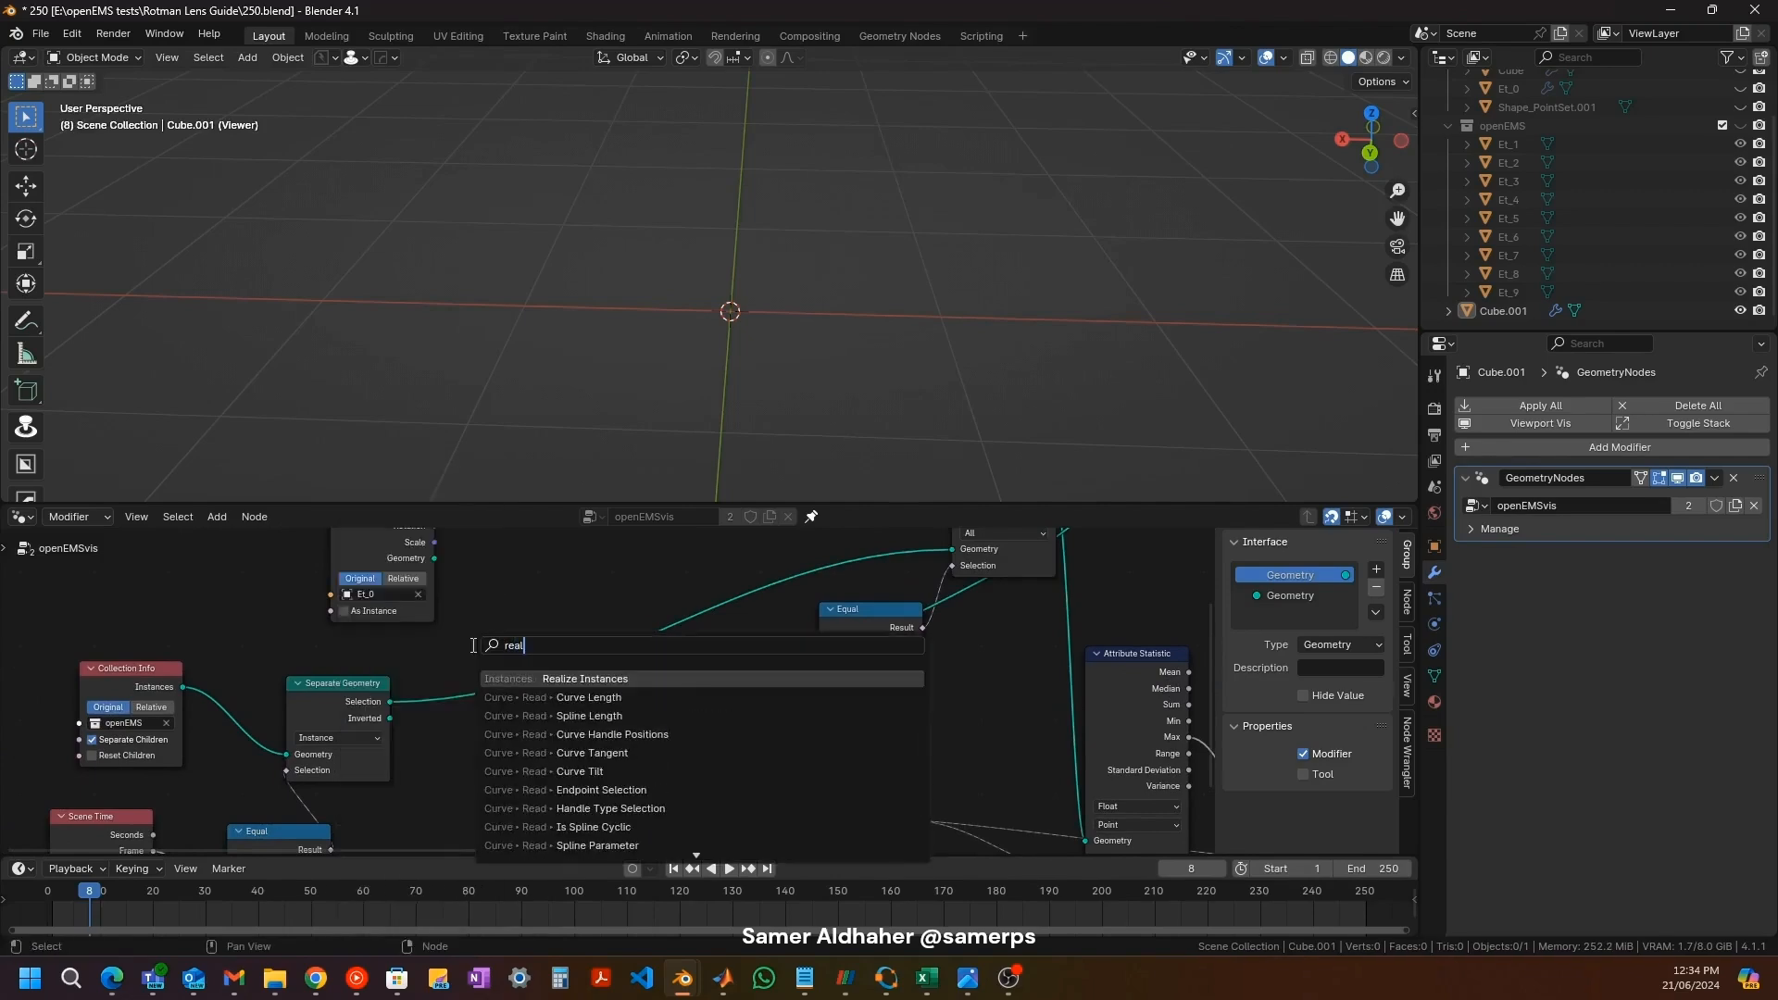
key(Return)
click(434, 663)
middle_drag(637, 689, 671, 629)
click(635, 771)
middle_drag(686, 738, 530, 835)
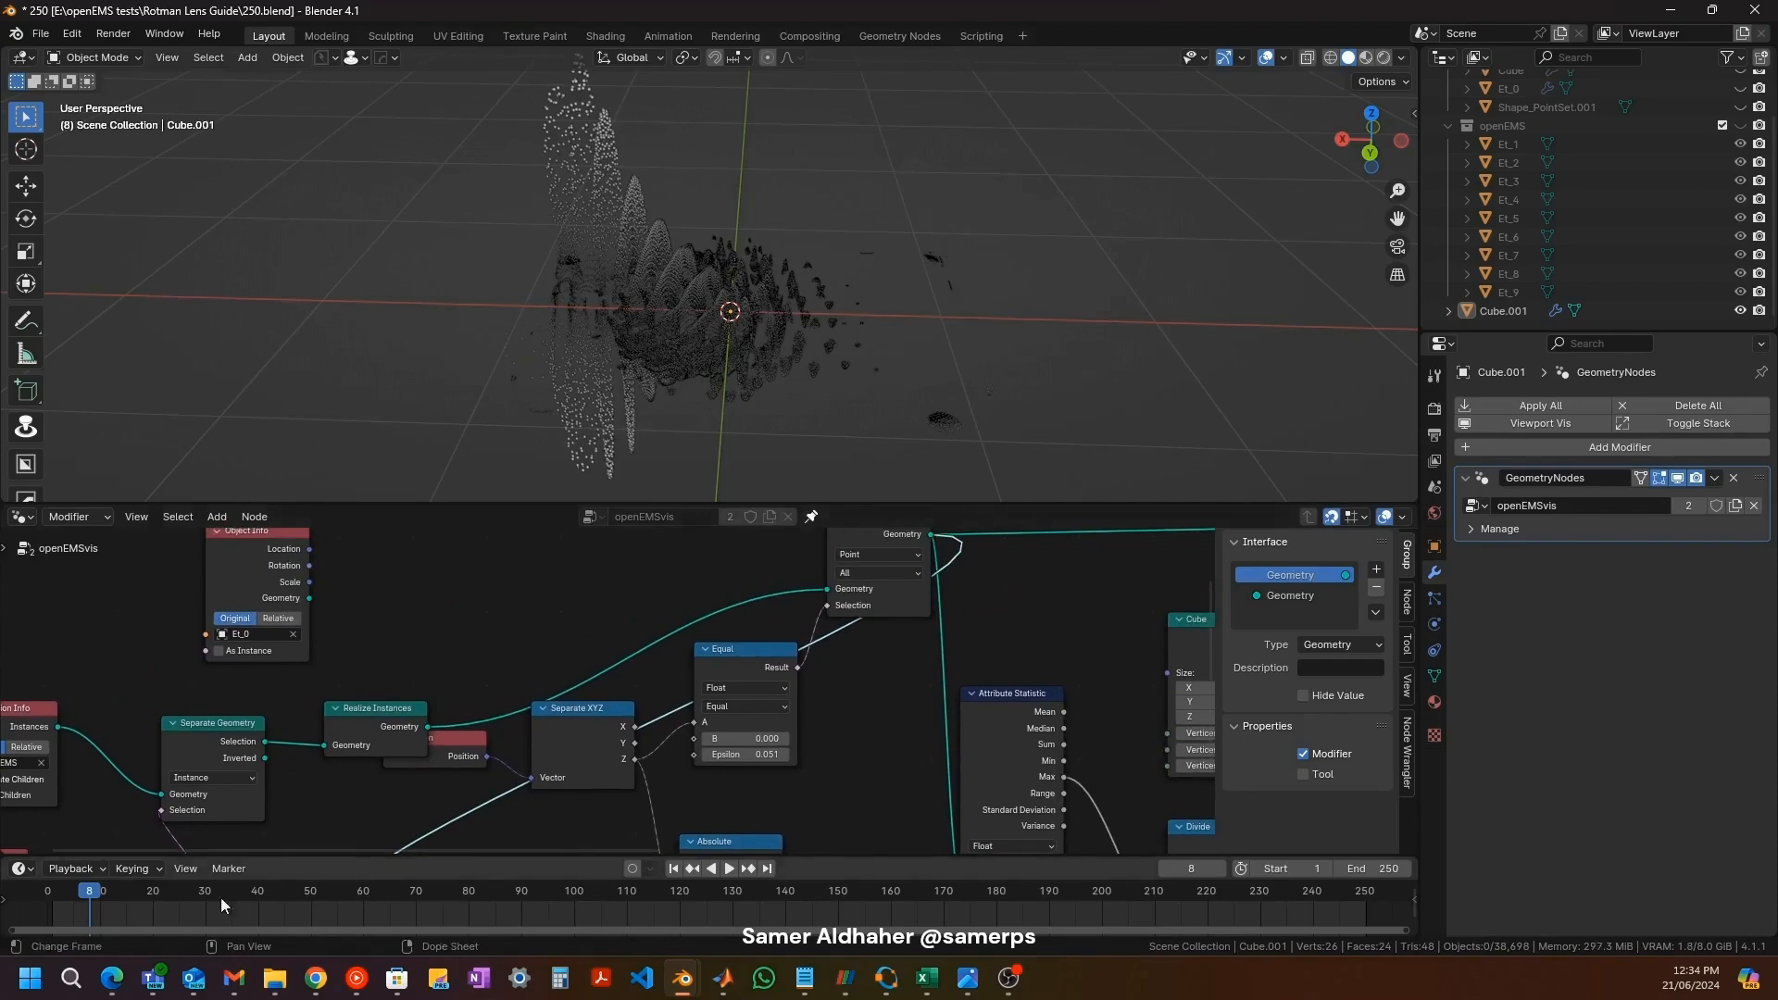
Step: Set the animation's end frame to 10, return to the first frame and fit the timeline to the frame range
mouse_move(90, 891)
mouse_down()
mouse_move(69, 894)
mouse_move(102, 897)
mouse_up()
key(space)
click(1359, 868)
text(10)
key(Return)
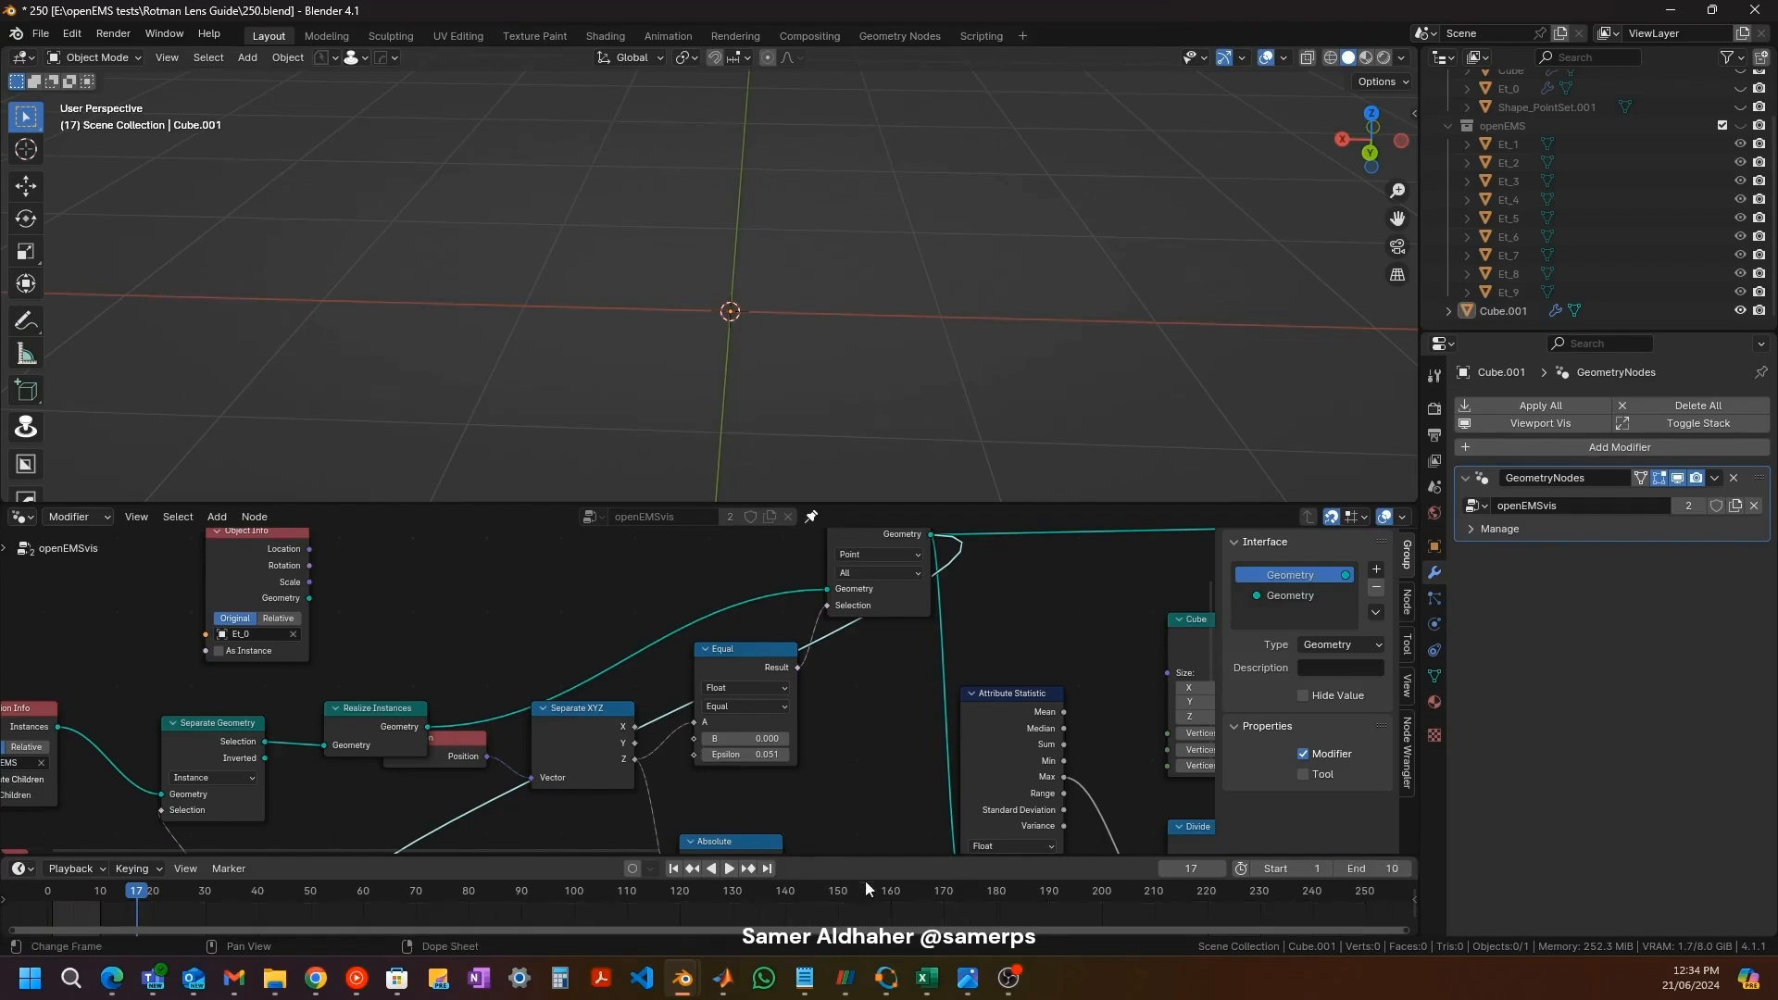
click(676, 870)
key(Home)
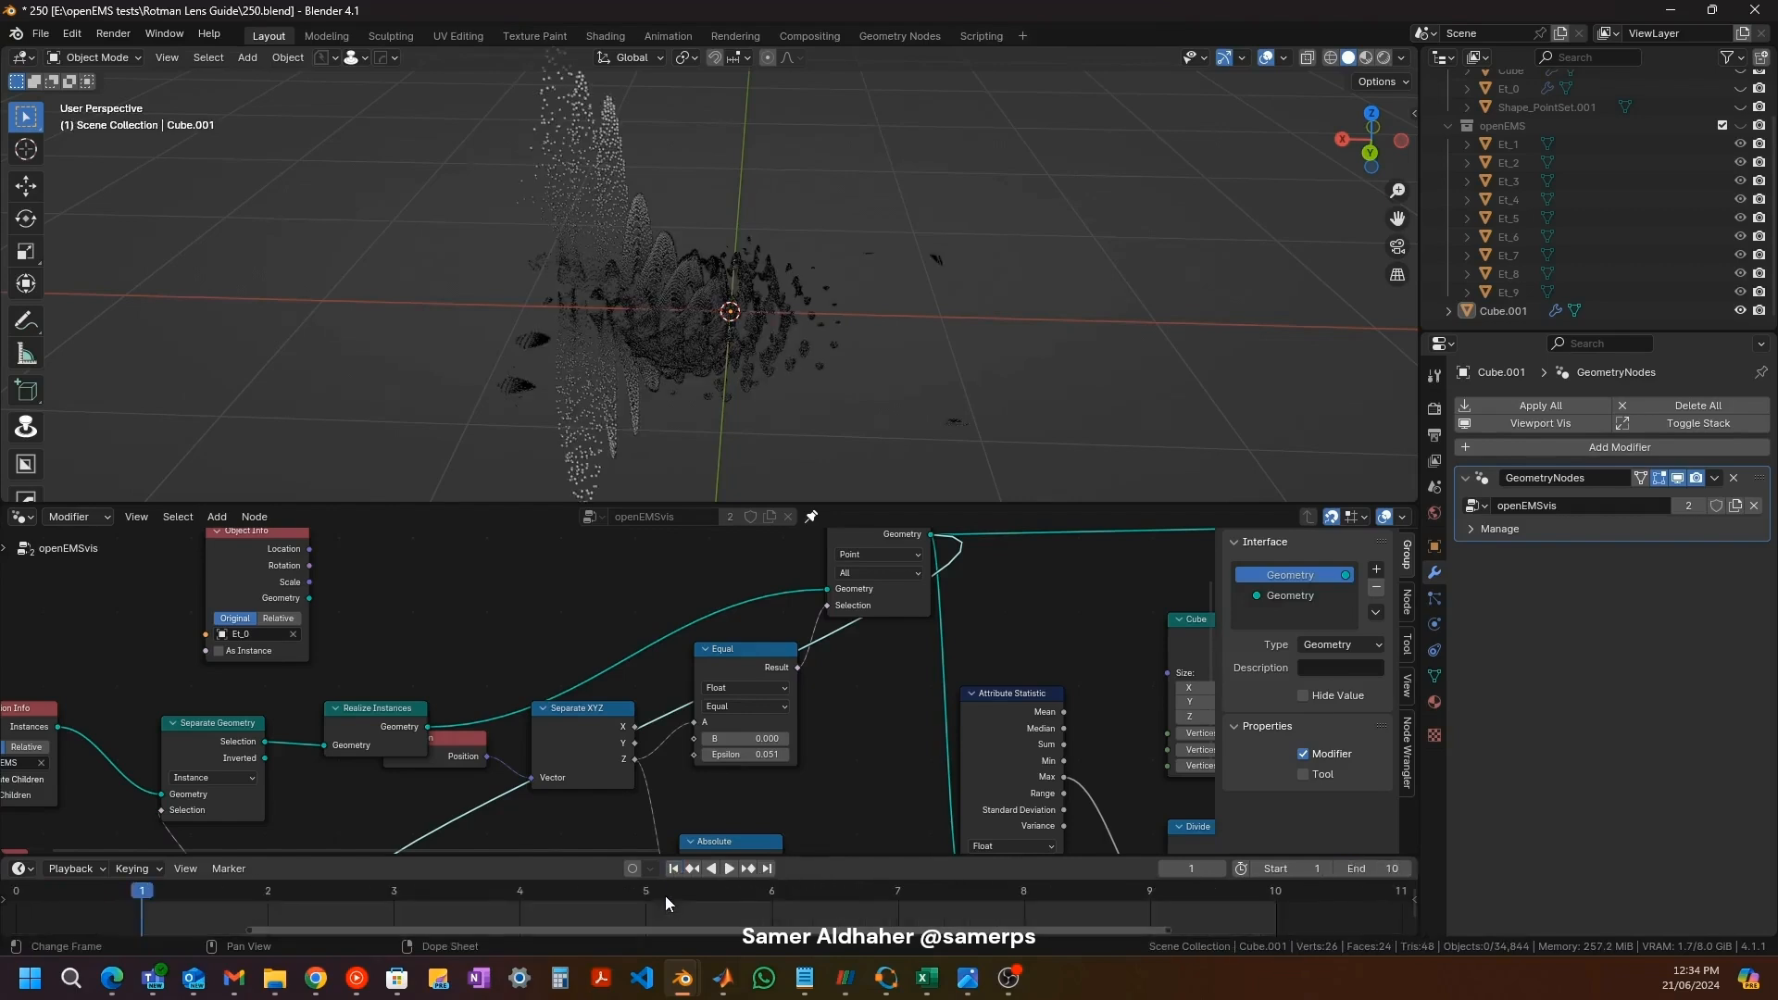
Step: Switch the viewport to Material Preview and play the animation while viewing the E-field points from another angle
click(1366, 57)
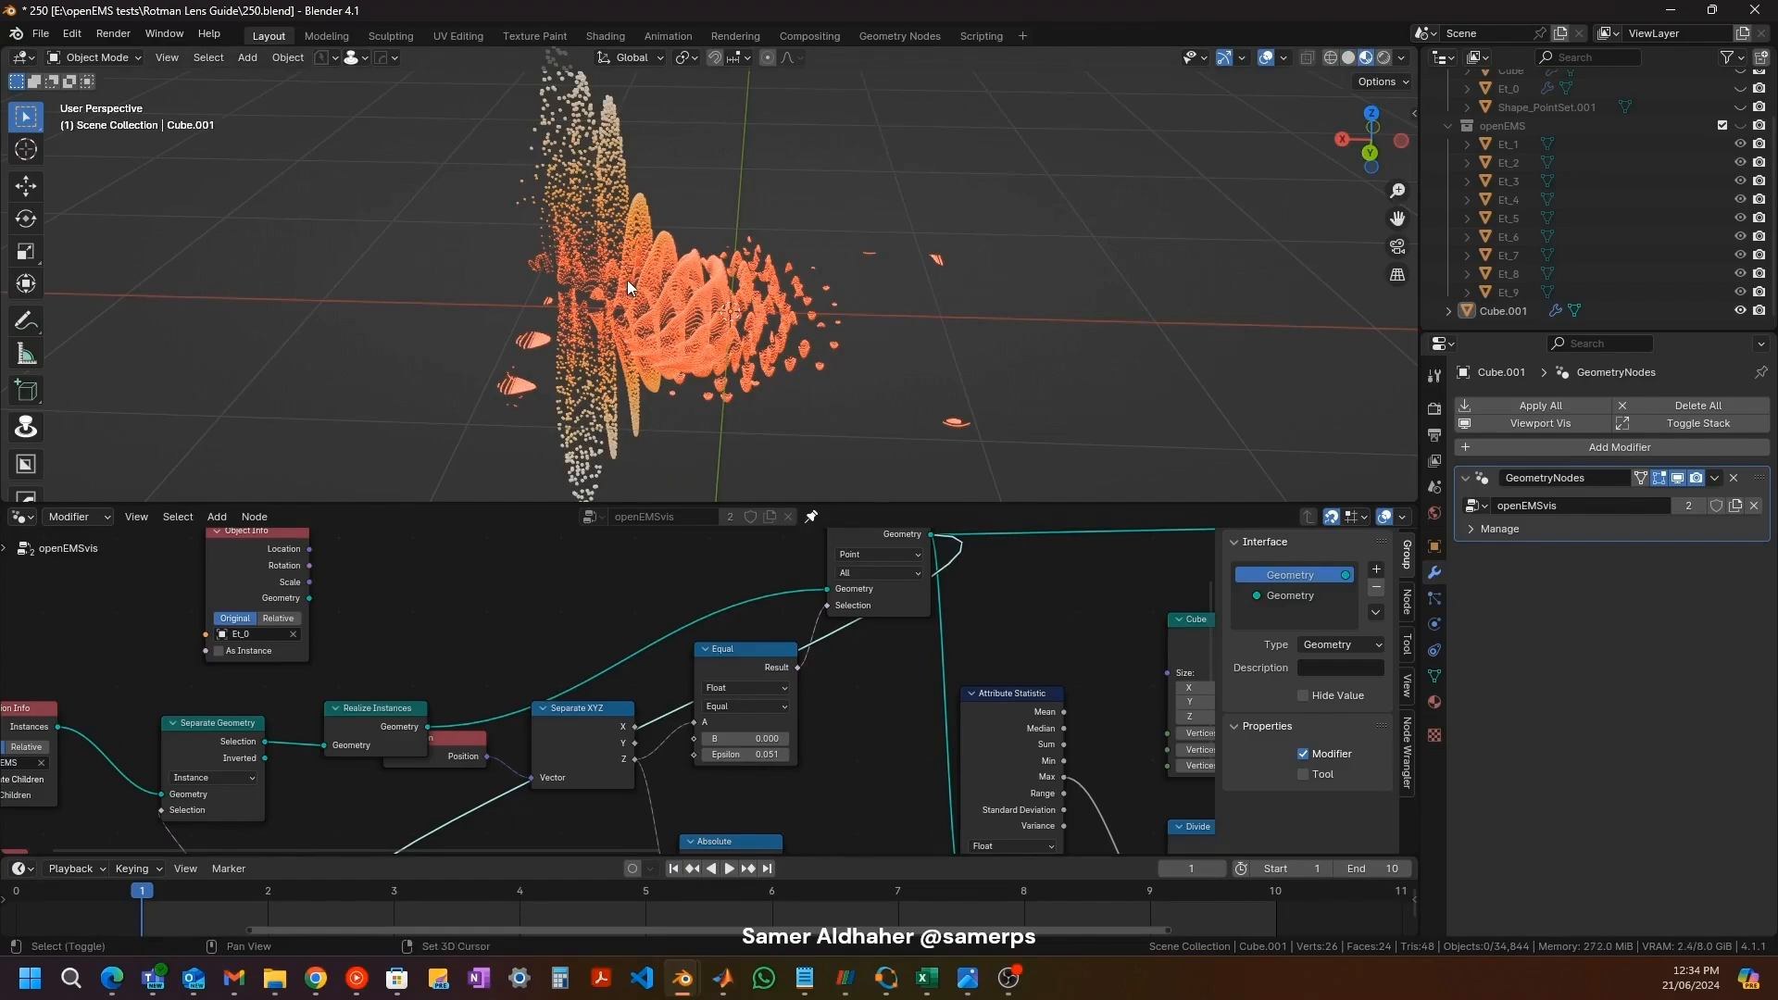
key(space)
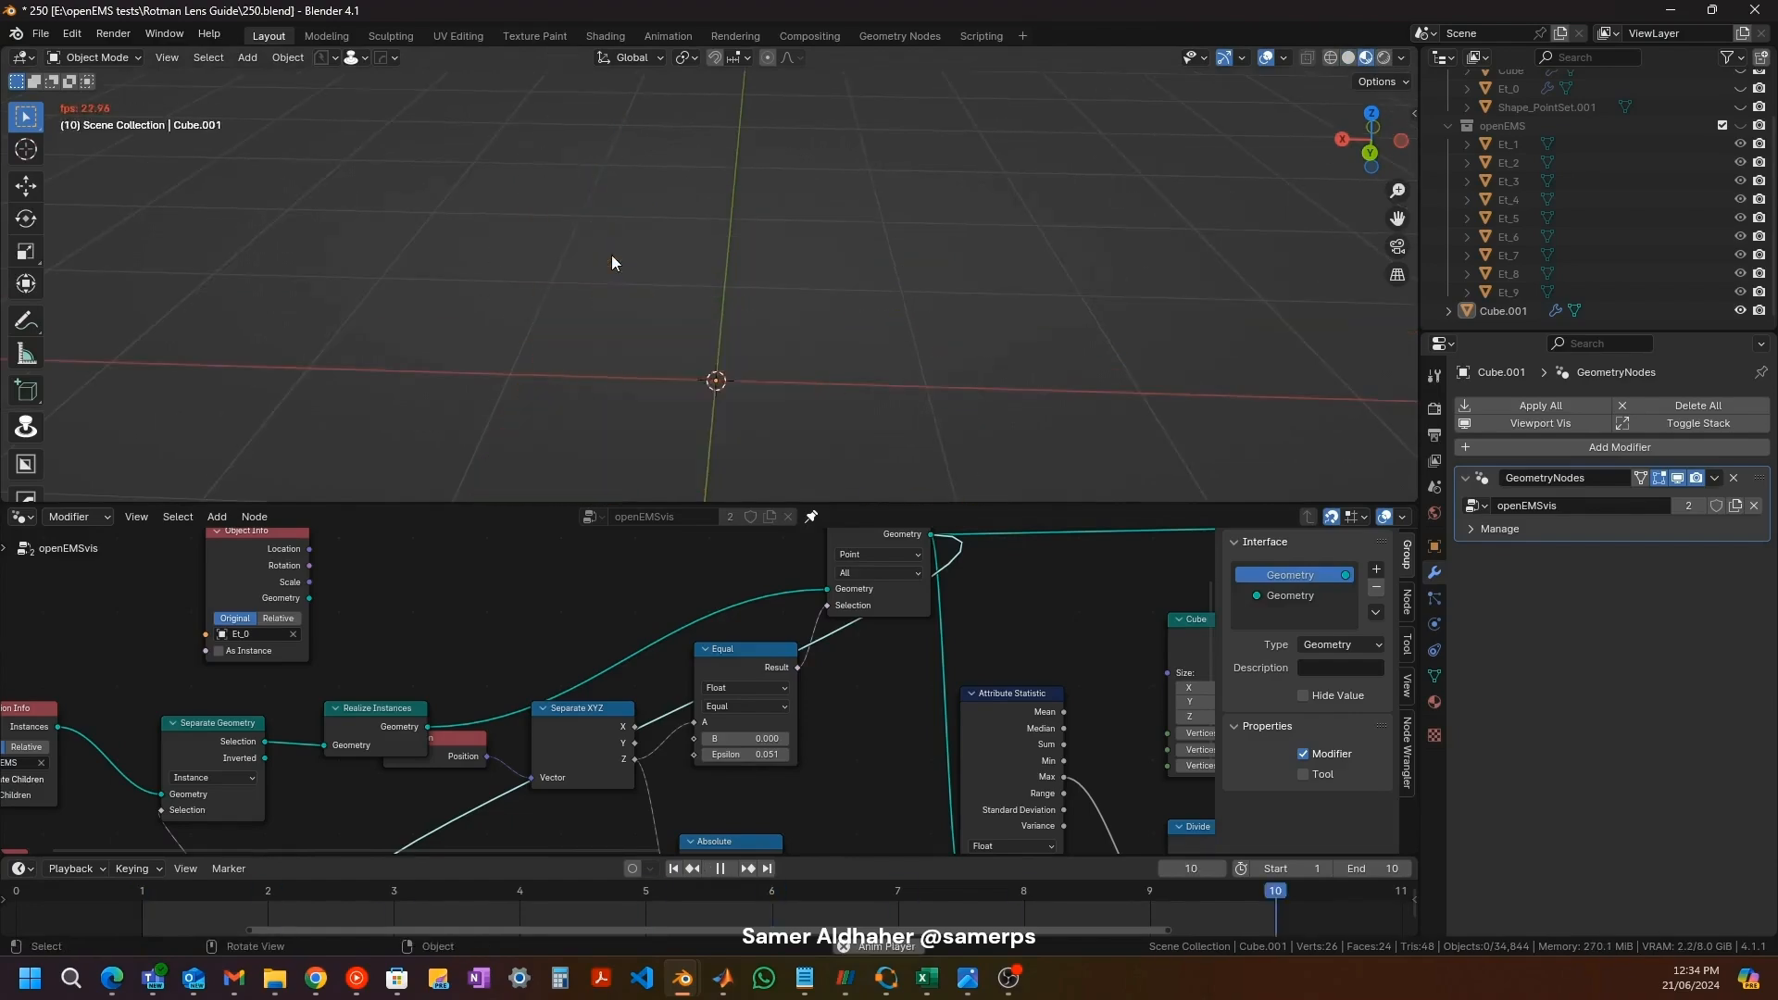
middle_drag(607, 264, 587, 254)
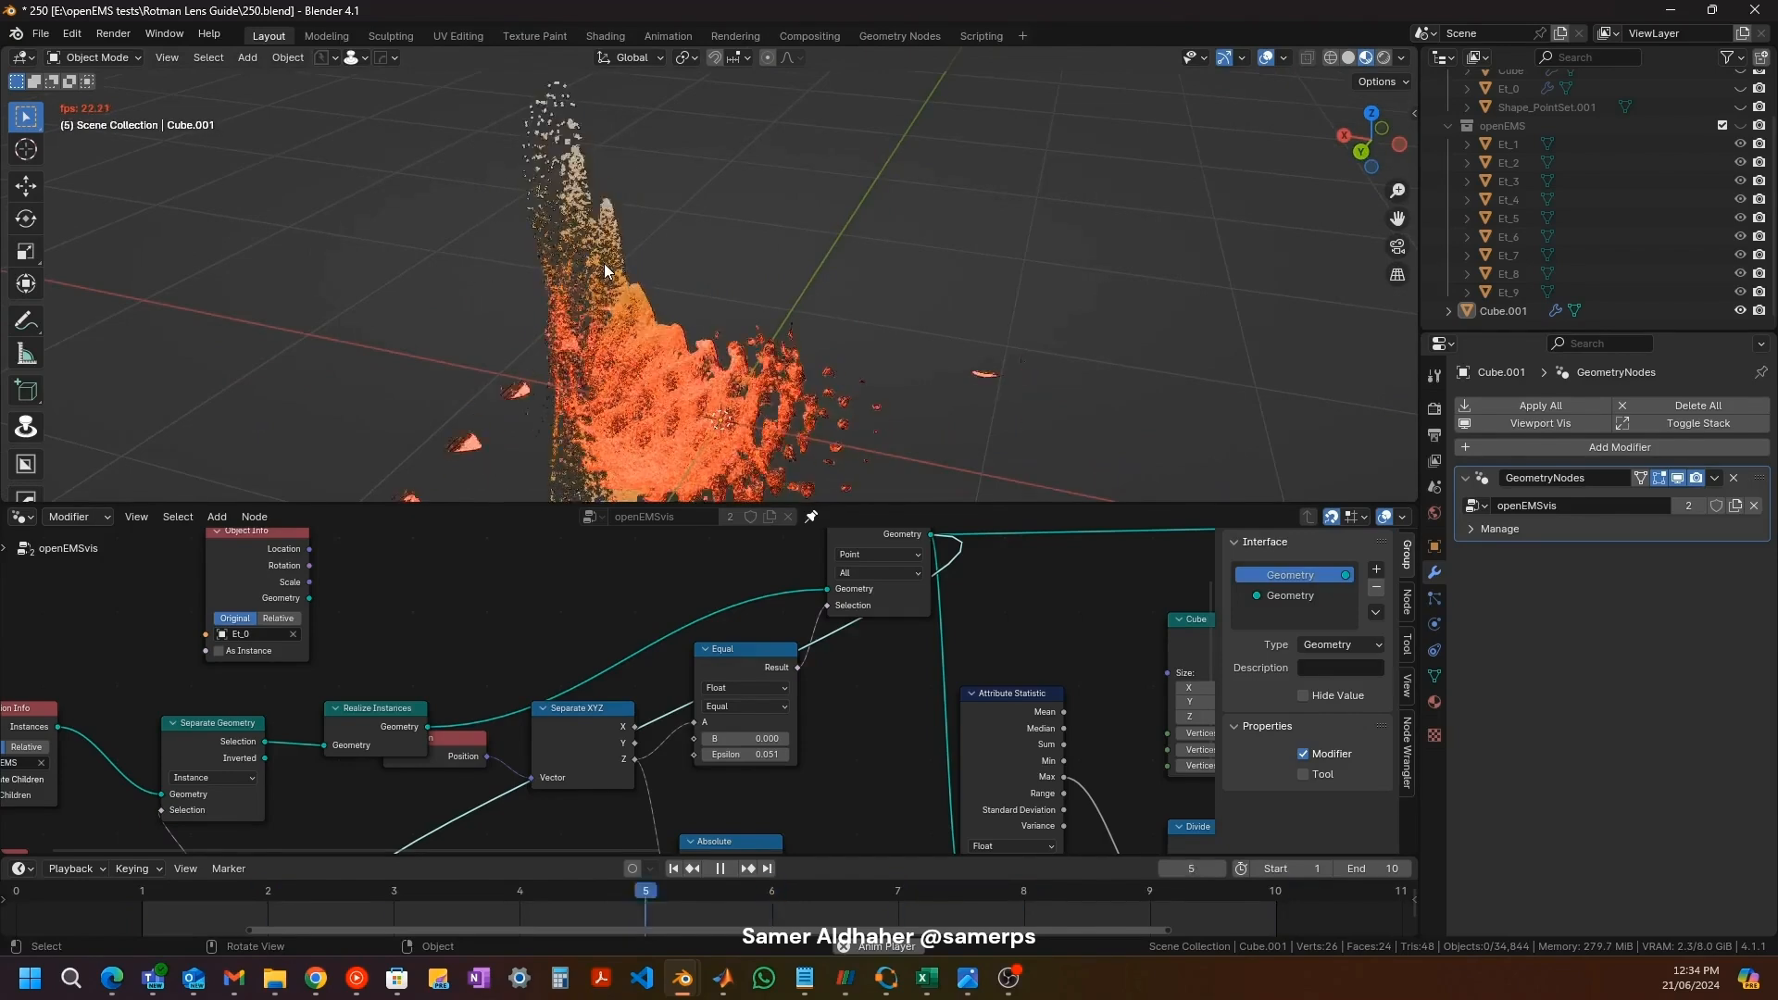
key(space)
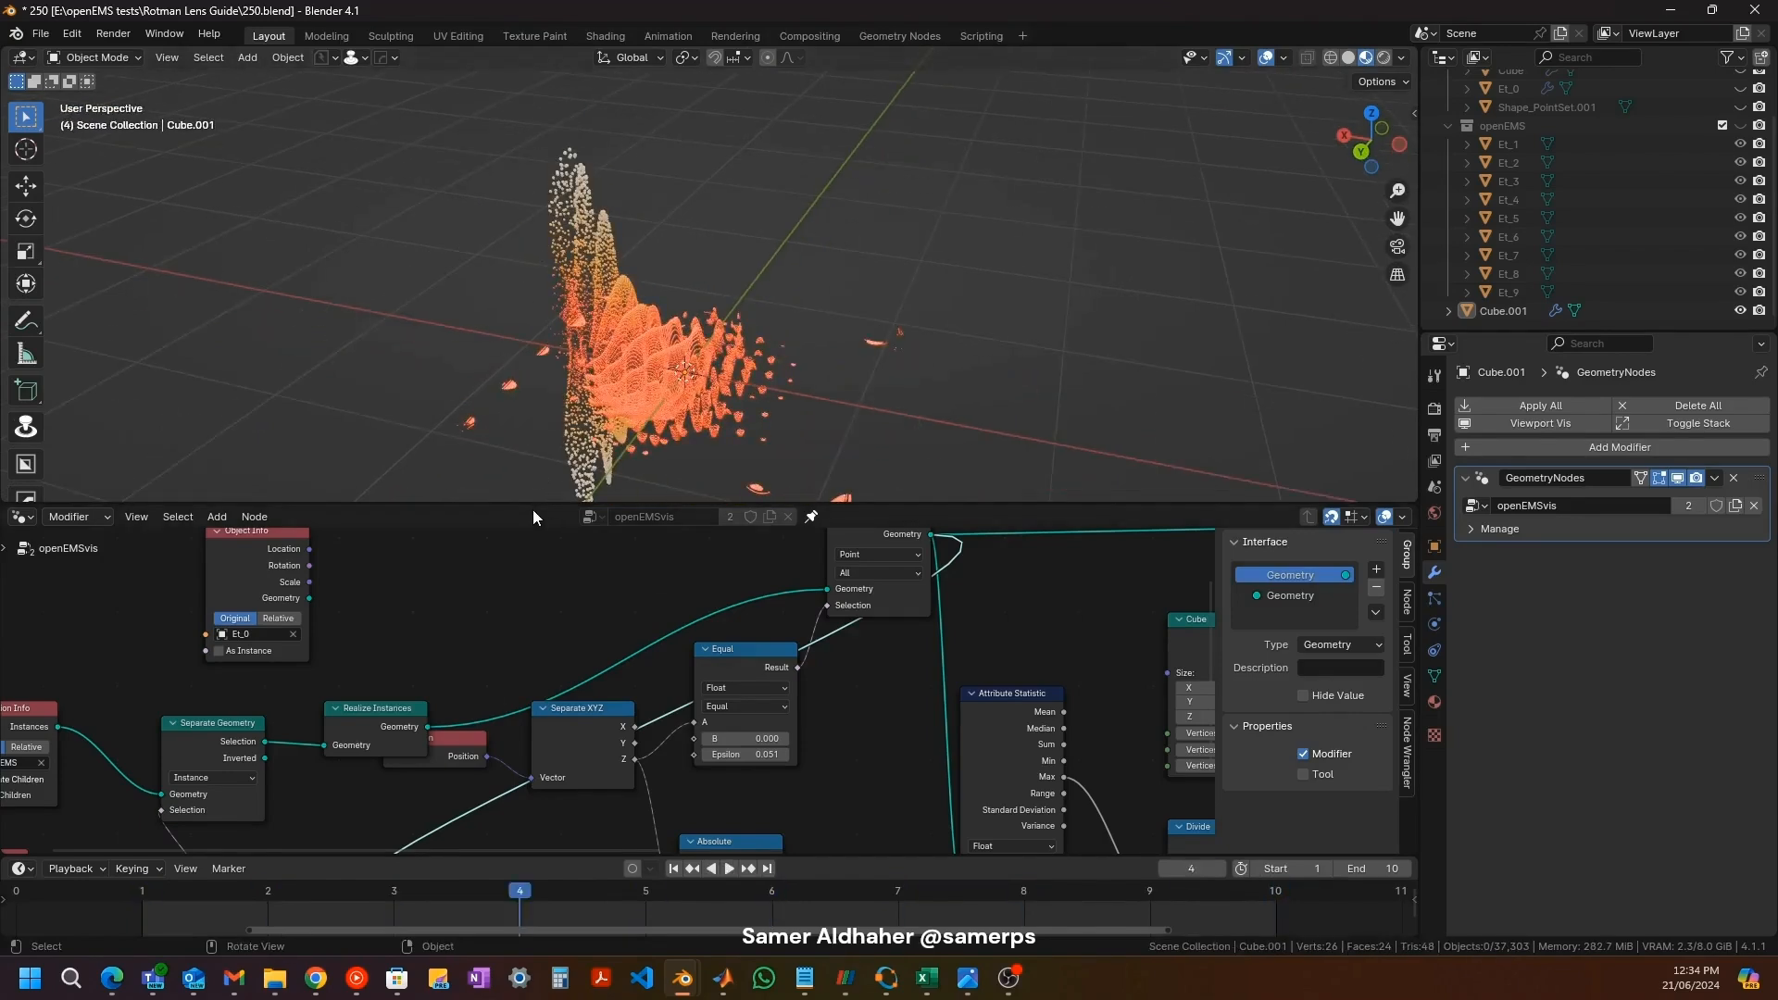